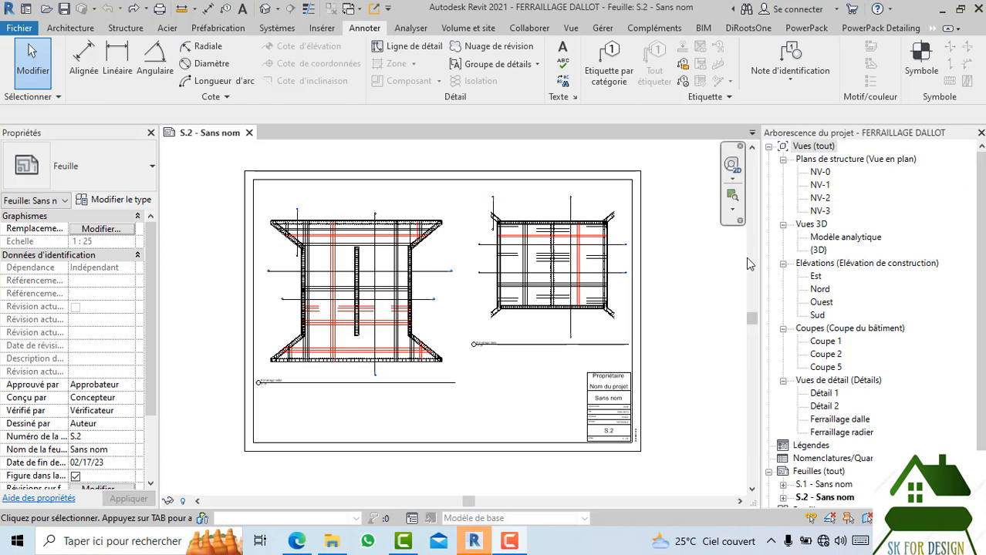
- Examine the reinforcement drawings on sheets S.1 and S.2 and the rebar layout in structural plan NV-1
{"action": "double_click", "coordinate": [825, 485]}
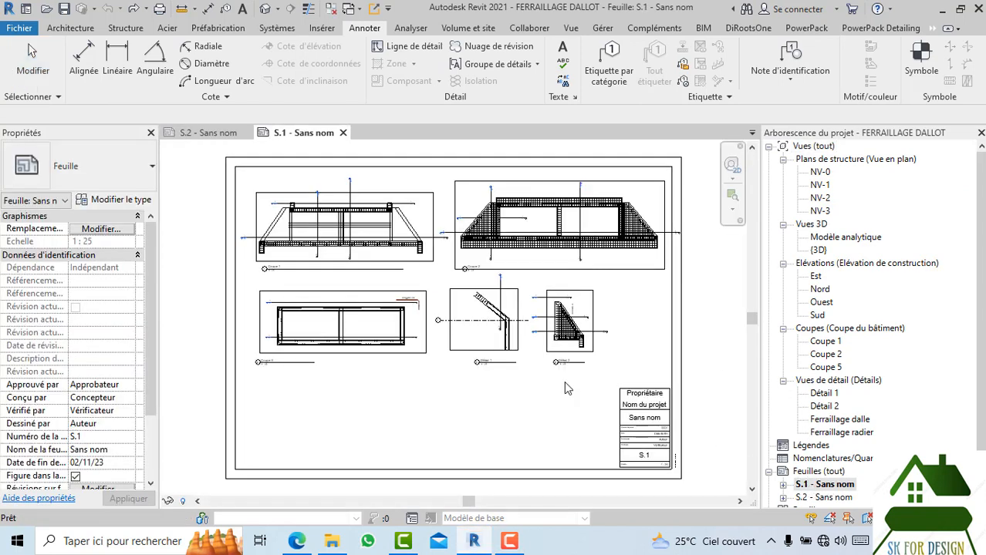
{"action": "scroll", "coordinate": [398, 247], "scroll_direction": "up", "scroll_amount": 5}
{"action": "scroll", "coordinate": [398, 247], "scroll_direction": "down", "scroll_amount": 5}
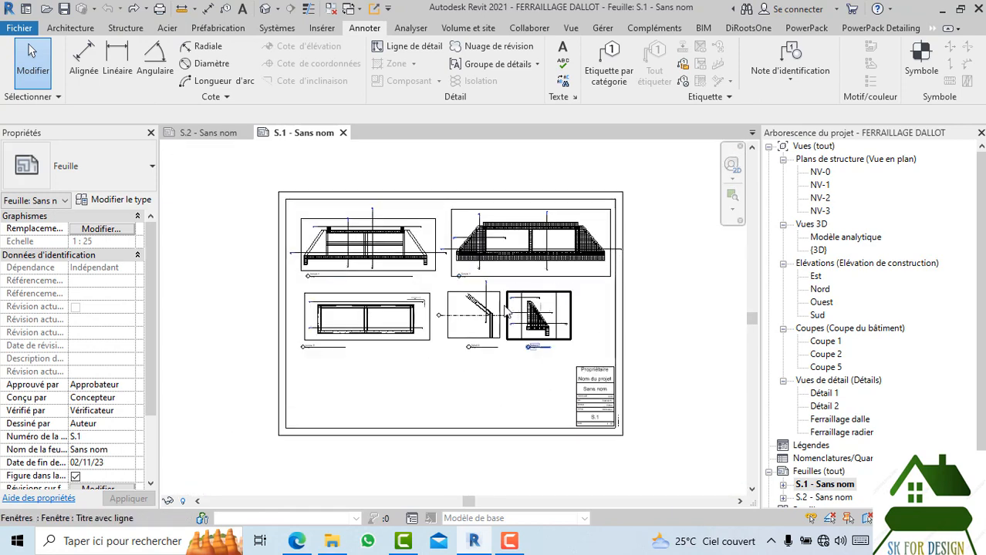
{"action": "left_click", "coordinate": [230, 137]}
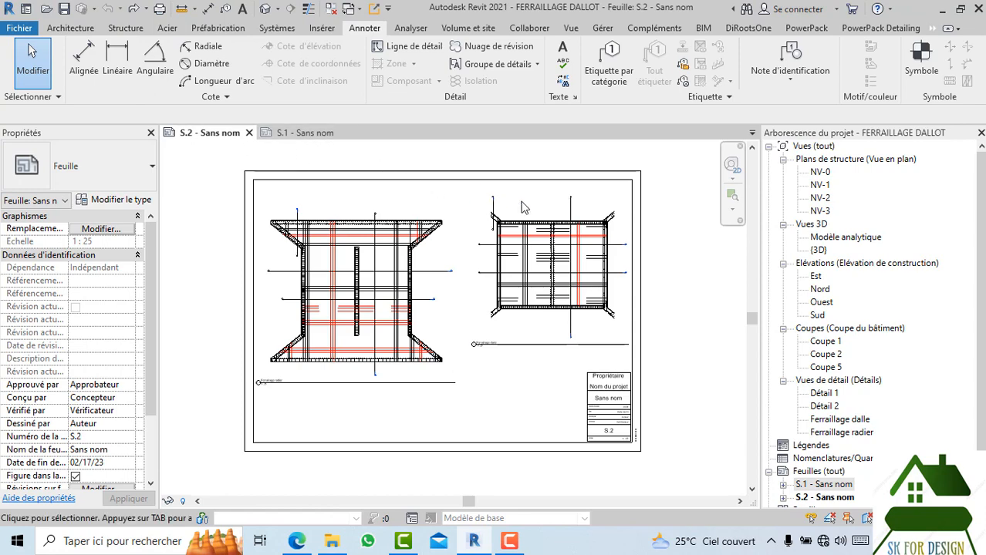
{"action": "scroll", "coordinate": [522, 207], "scroll_direction": "up", "scroll_amount": 6}
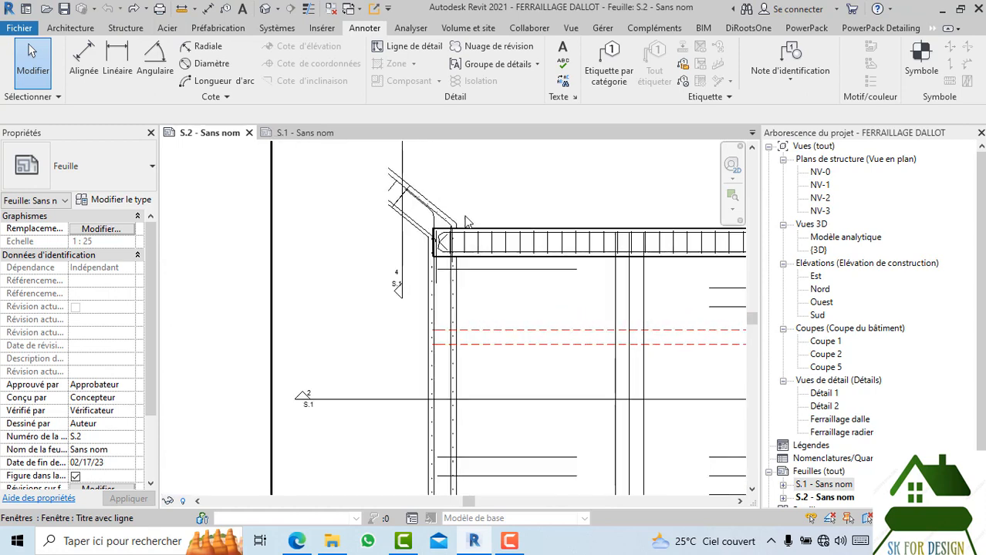
{"action": "scroll", "coordinate": [385, 255], "scroll_direction": "down", "scroll_amount": 5}
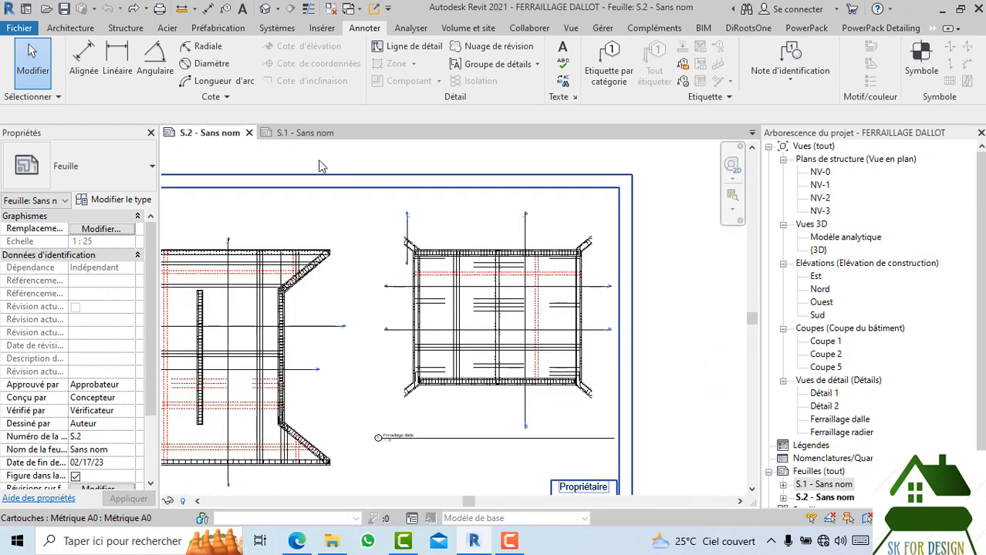
{"action": "left_click", "coordinate": [305, 132]}
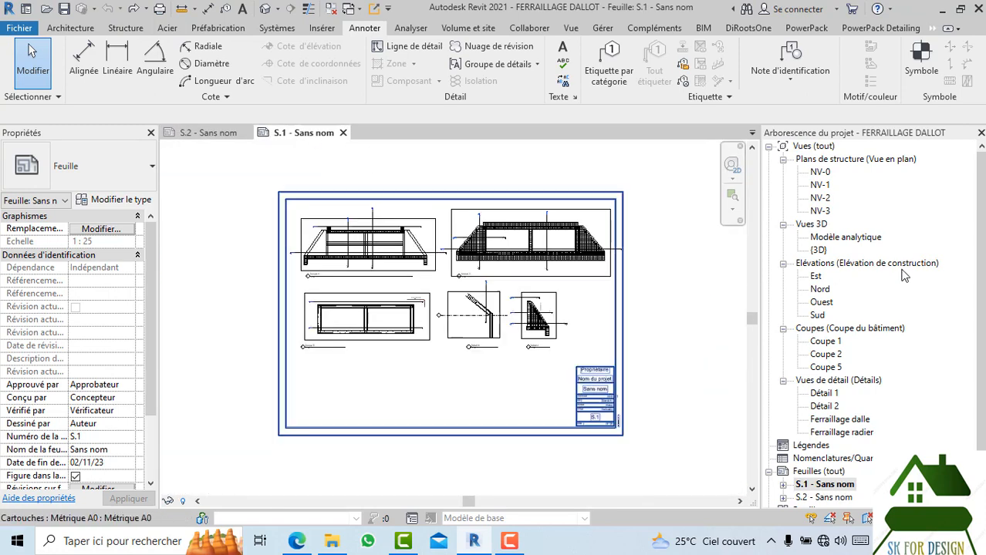
{"action": "double_click", "coordinate": [821, 186]}
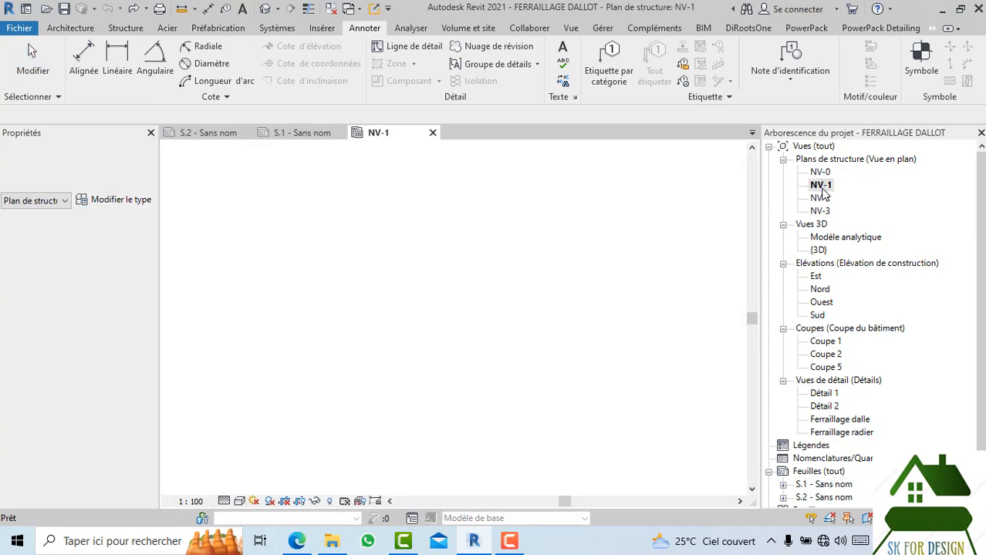
{"action": "scroll", "coordinate": [447, 271], "scroll_direction": "up", "scroll_amount": 8}
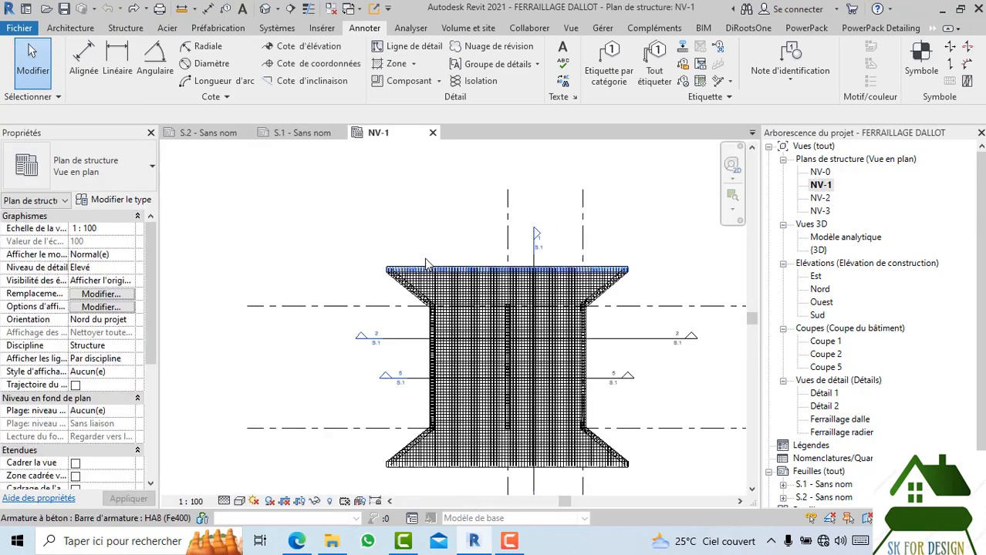
{"action": "scroll", "coordinate": [415, 351], "scroll_direction": "down", "scroll_amount": 3}
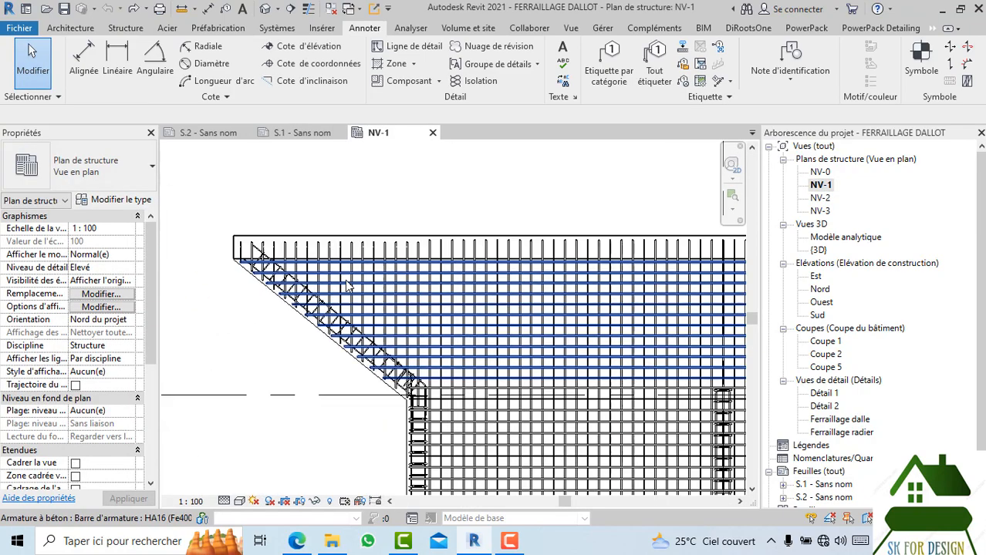
{"action": "scroll", "coordinate": [346, 286], "scroll_direction": "down", "scroll_amount": 3}
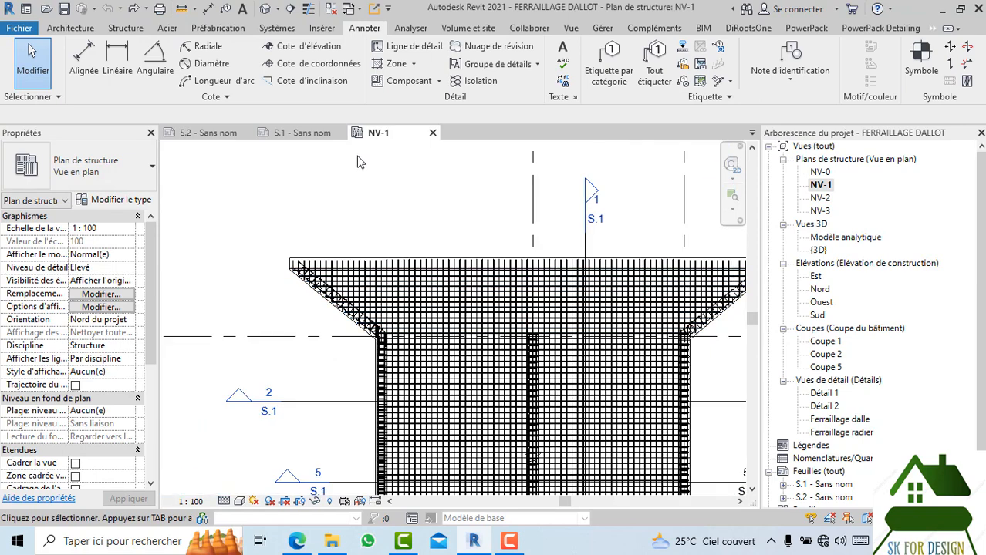
{"action": "left_click", "coordinate": [313, 134]}
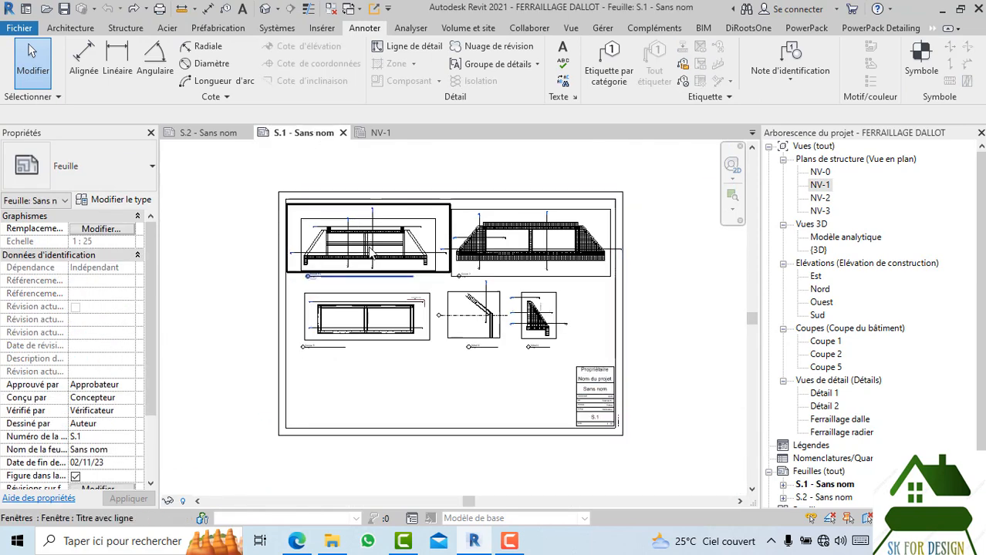
- Return to sheet S.2 and activate the Ferraillage dalle viewport for editing
{"action": "left_click", "coordinate": [219, 137]}
{"action": "scroll", "coordinate": [389, 319], "scroll_direction": "up", "scroll_amount": 5}
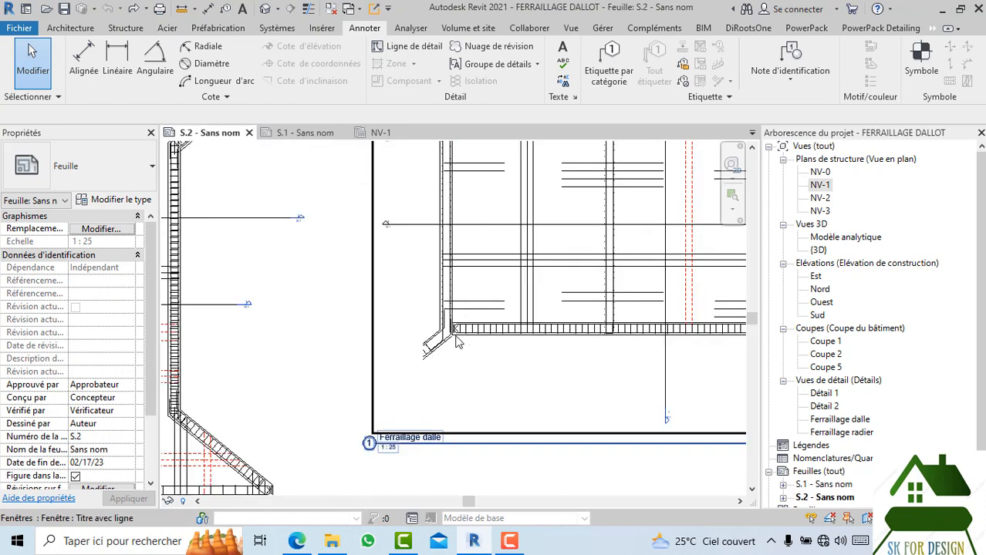
{"action": "scroll", "coordinate": [378, 312], "scroll_direction": "down", "scroll_amount": 2}
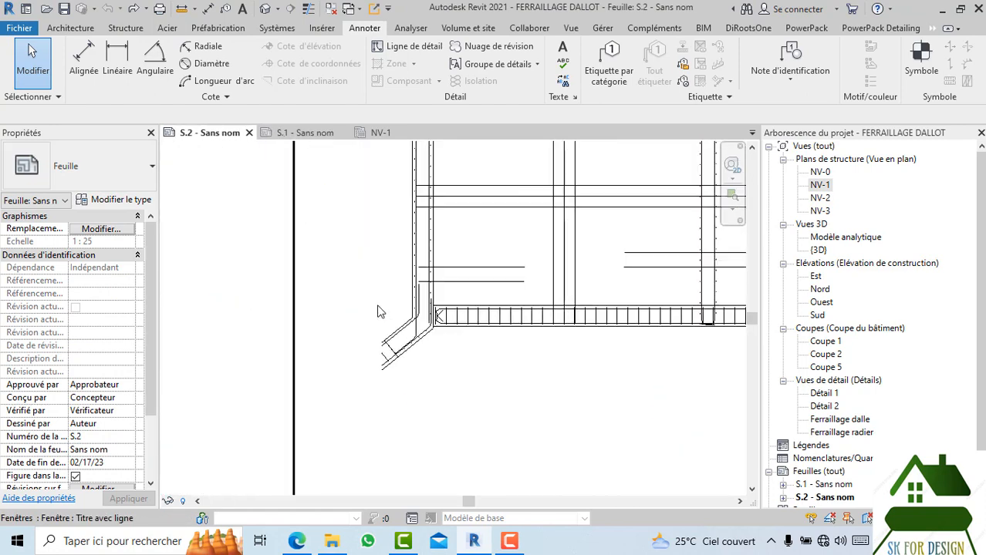
{"action": "left_click", "coordinate": [571, 30]}
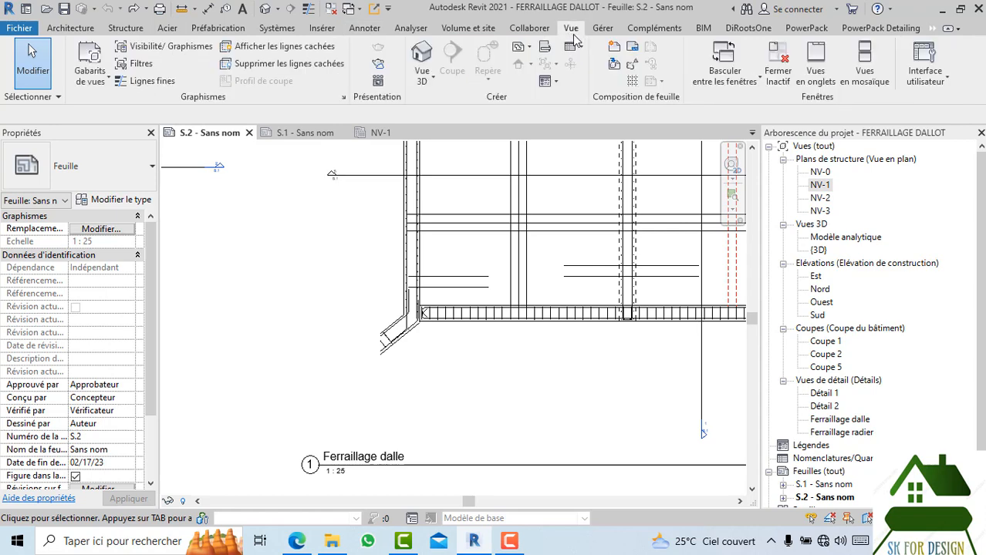
{"action": "left_click", "coordinate": [434, 81]}
{"action": "left_click", "coordinate": [435, 83]}
{"action": "scroll", "coordinate": [336, 432], "scroll_direction": "down", "scroll_amount": 3}
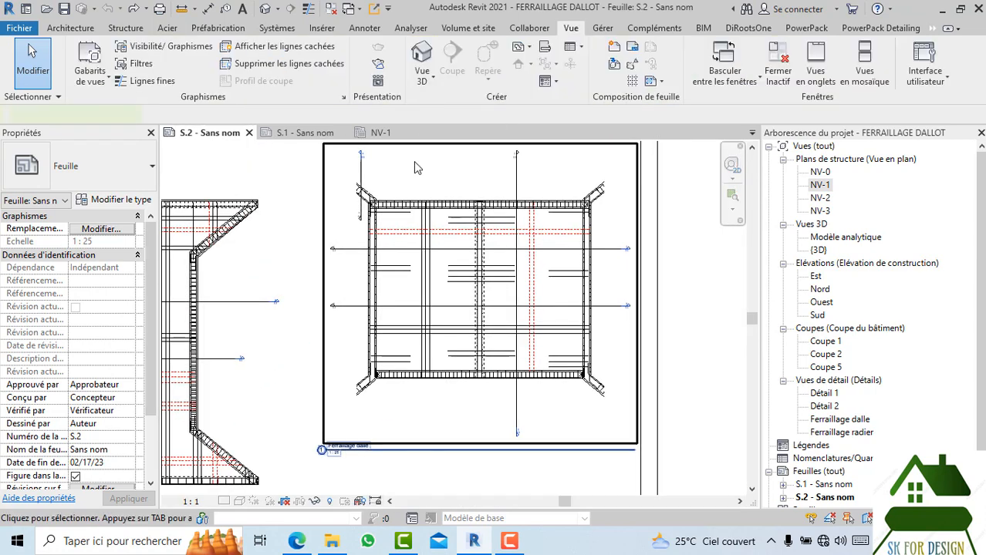
{"action": "double_click", "coordinate": [415, 162]}
- Create a rectangular callout around the lower-left wing-wall corner of the Ferraillage dalle view
{"action": "left_click", "coordinate": [488, 83]}
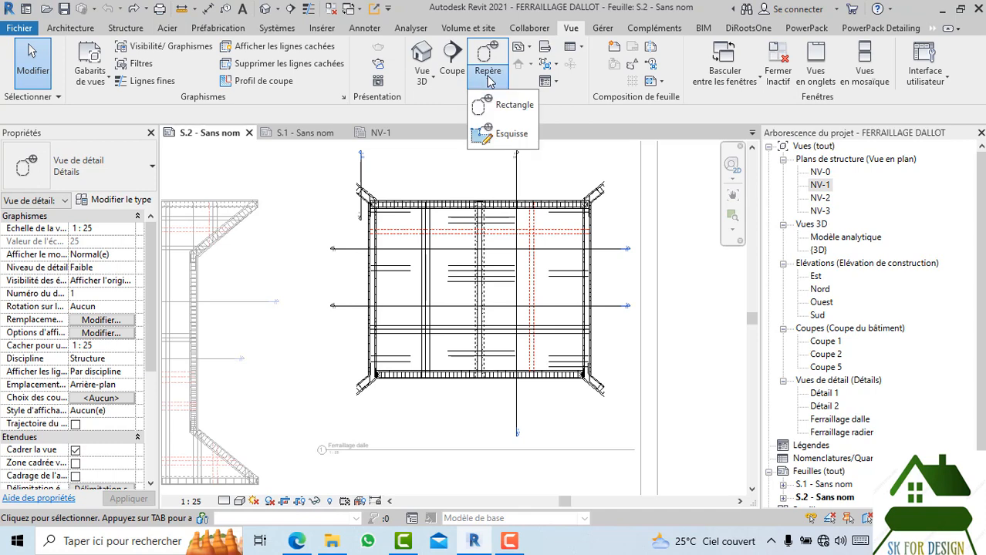
{"action": "left_click", "coordinate": [494, 104]}
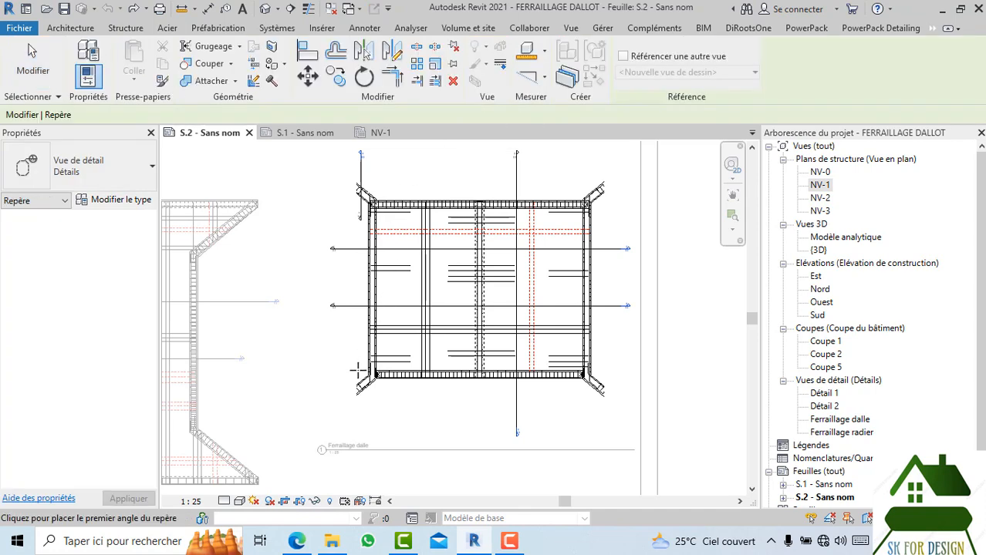
{"action": "scroll", "coordinate": [359, 368], "scroll_direction": "up", "scroll_amount": 5}
{"action": "scroll", "coordinate": [380, 312], "scroll_direction": "up", "scroll_amount": 2}
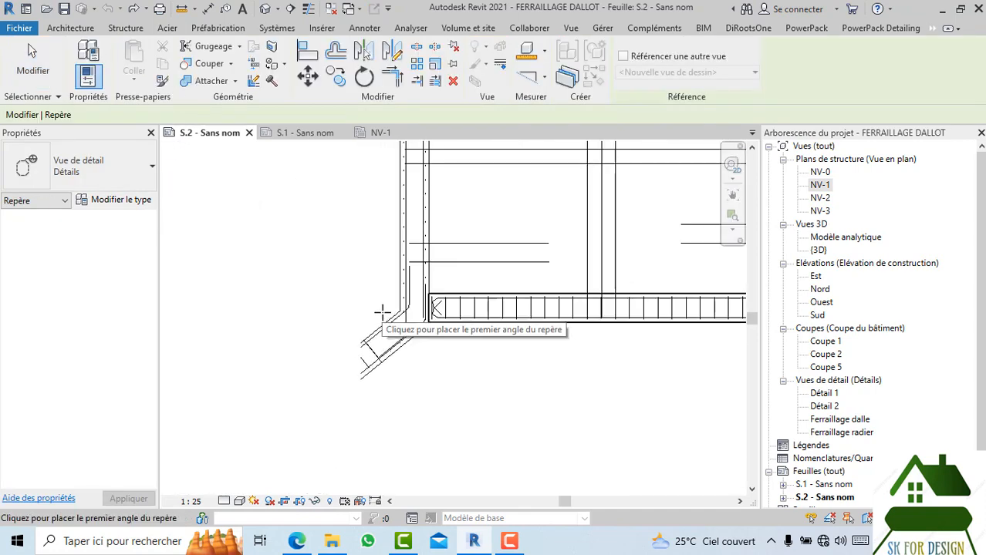
{"action": "left_click", "coordinate": [362, 257]}
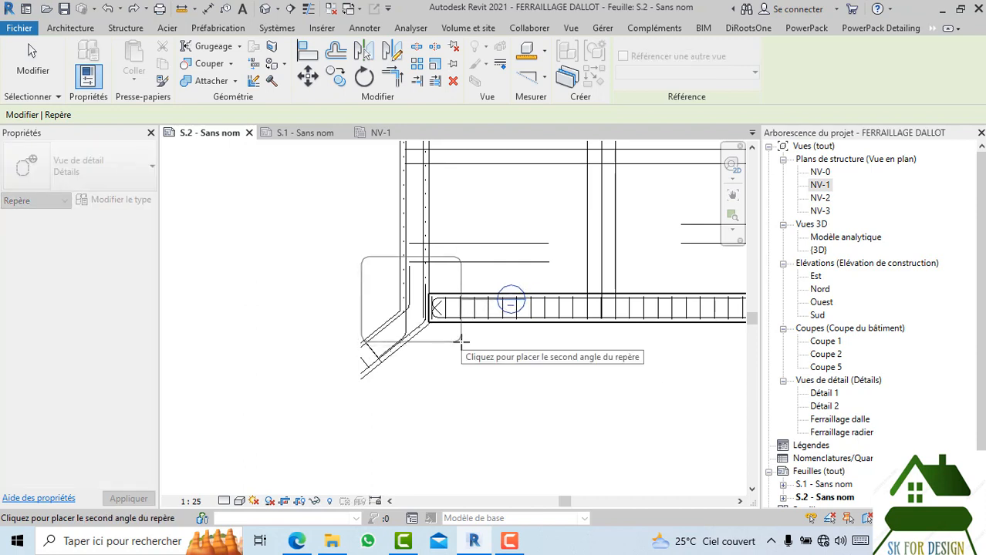
{"action": "key", "text": "Escape"}
{"action": "left_click", "coordinate": [479, 345]}
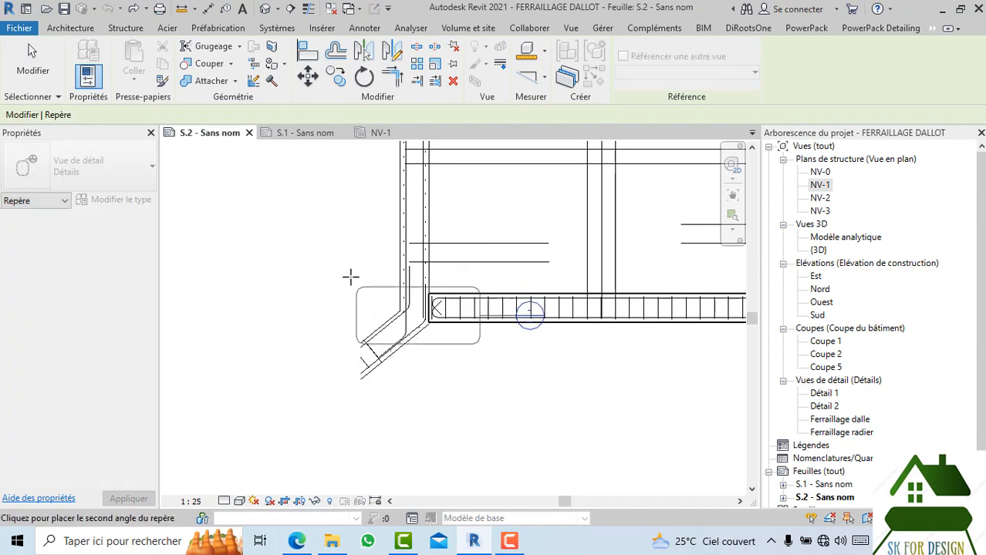
{"action": "left_click", "coordinate": [362, 246]}
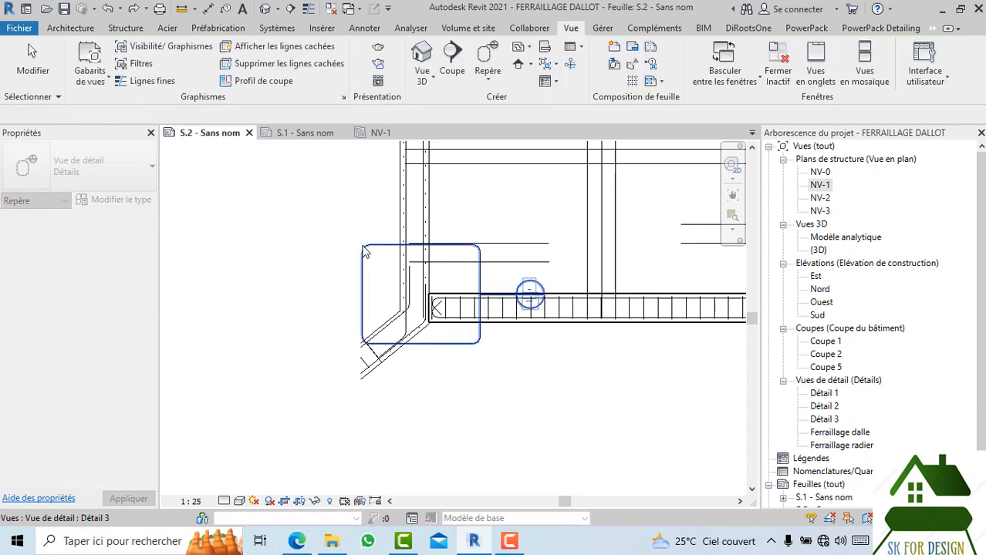
- Enlarge the callout boundary downward, to the left and upward so it encloses the whole lower-left wing-wall stub with a margin
{"action": "left_click", "coordinate": [427, 346]}
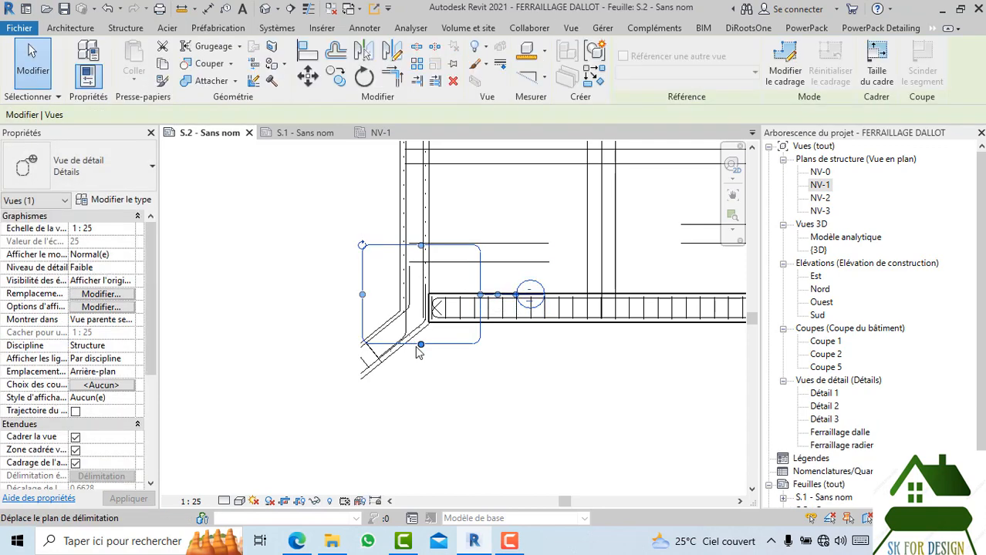
{"action": "left_click_drag", "start_coordinate": [420, 347], "coordinate": [392, 398]}
{"action": "left_click_drag", "start_coordinate": [362, 321], "coordinate": [315, 321]}
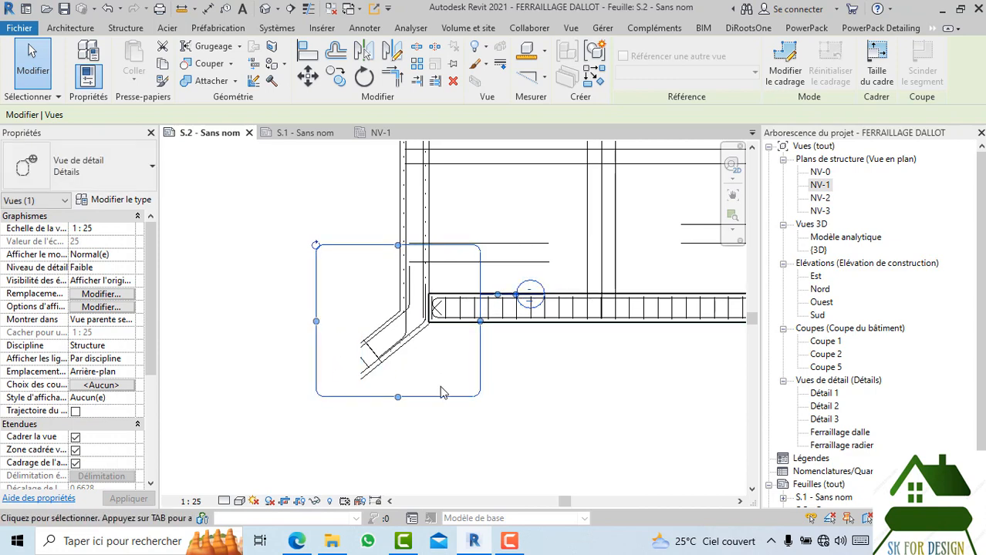
{"action": "left_click_drag", "start_coordinate": [398, 398], "coordinate": [385, 439]}
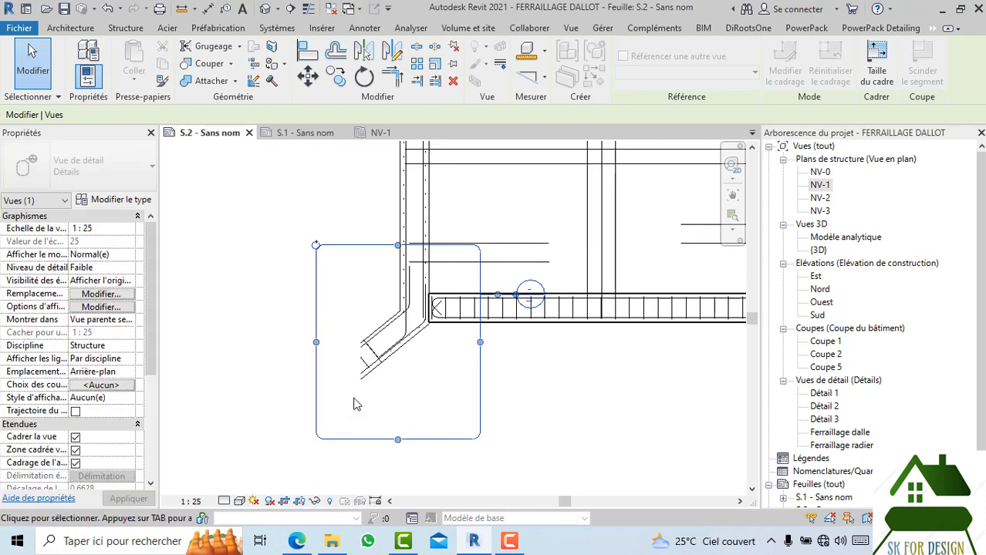
{"action": "left_click_drag", "start_coordinate": [317, 341], "coordinate": [302, 342]}
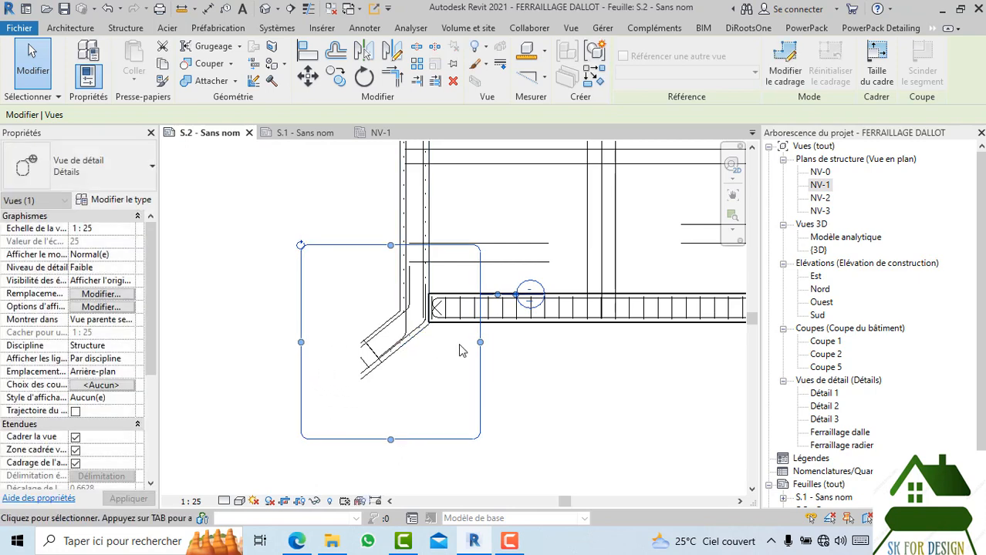
{"action": "left_click_drag", "start_coordinate": [390, 245], "coordinate": [390, 230]}
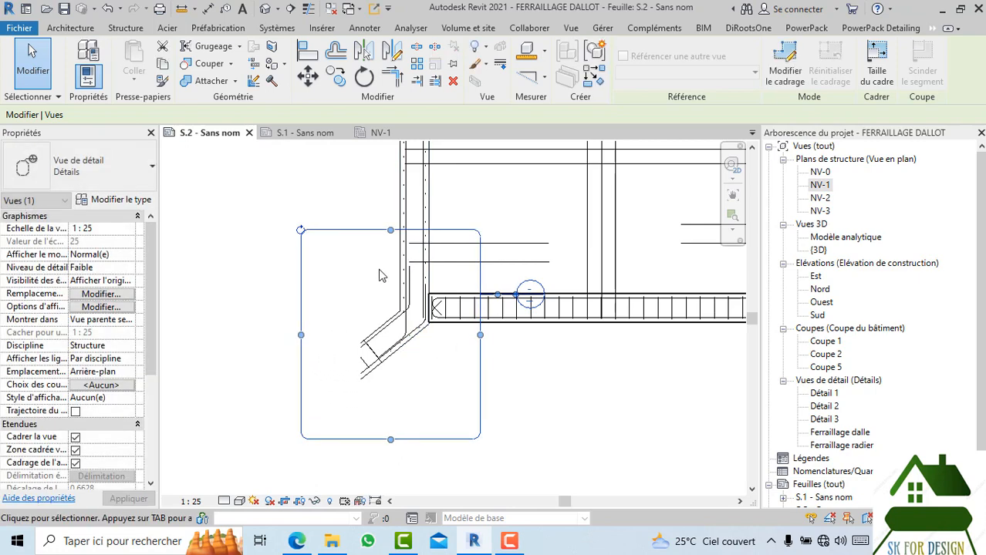
{"action": "scroll", "coordinate": [380, 275], "scroll_direction": "down", "scroll_amount": 1}
{"action": "left_click_drag", "start_coordinate": [388, 419], "coordinate": [388, 399]}
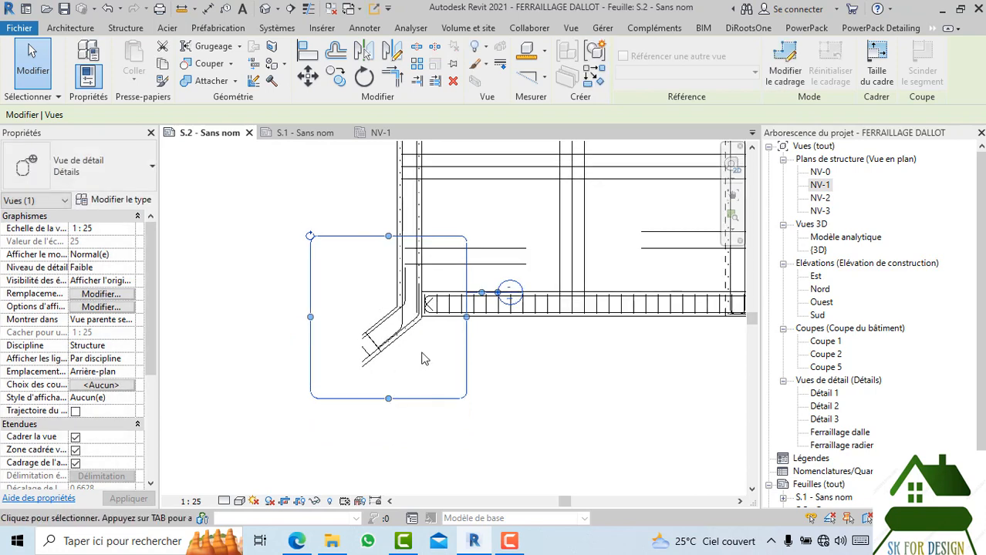
{"action": "left_click", "coordinate": [518, 359]}
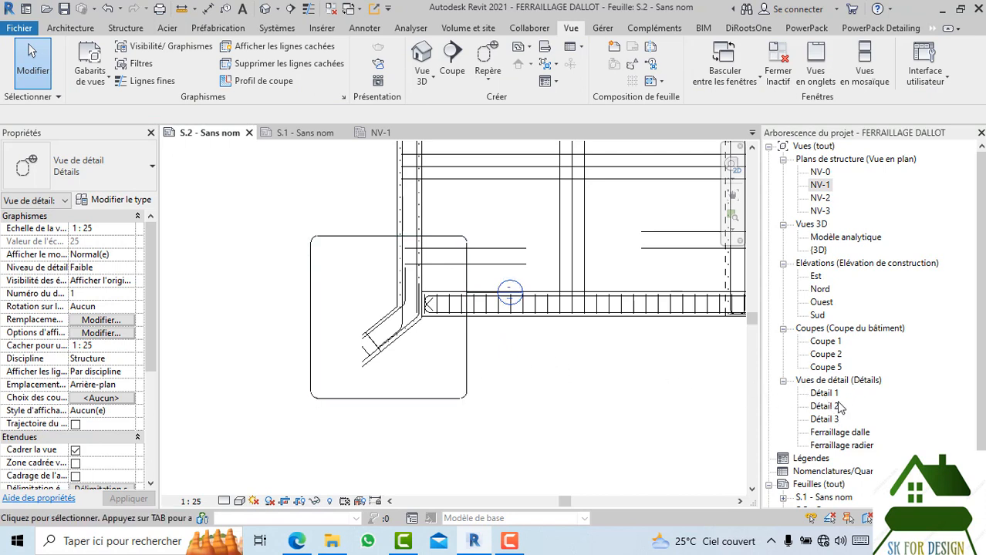
- Open detail views Détail 3 and Détail 1 and examine how the reinforcement is shown at the wing-wall corner
{"action": "double_click", "coordinate": [824, 420]}
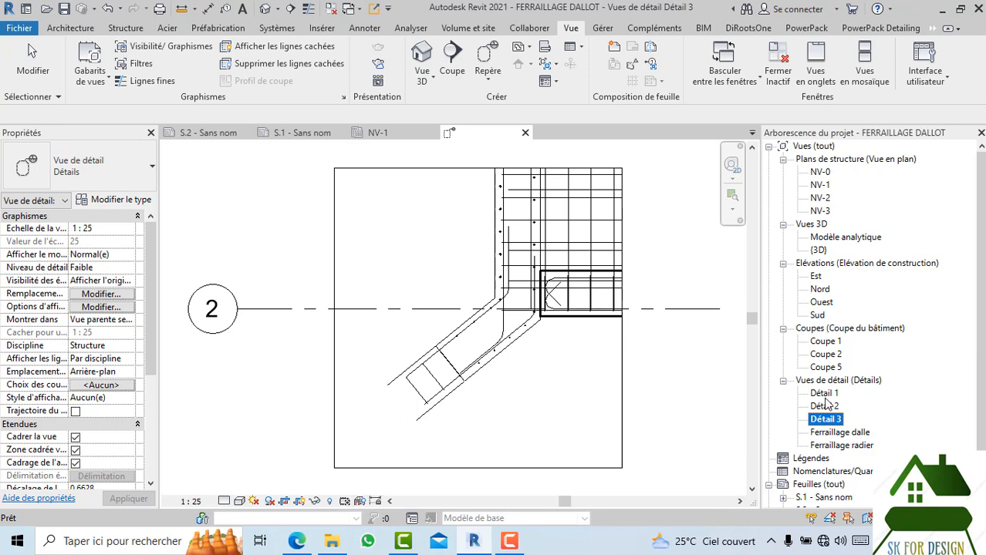
{"action": "double_click", "coordinate": [825, 394]}
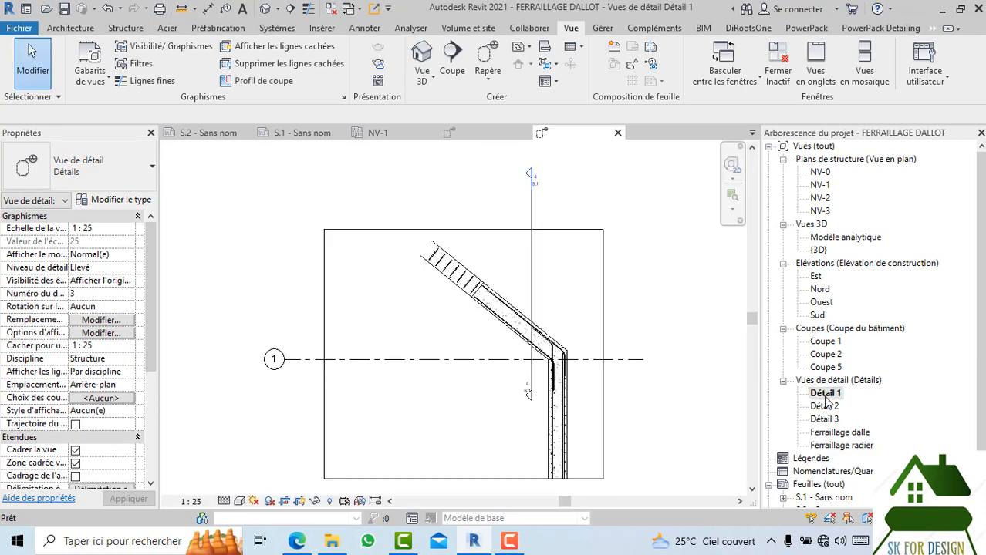
{"action": "scroll", "coordinate": [622, 367], "scroll_direction": "up", "scroll_amount": 5}
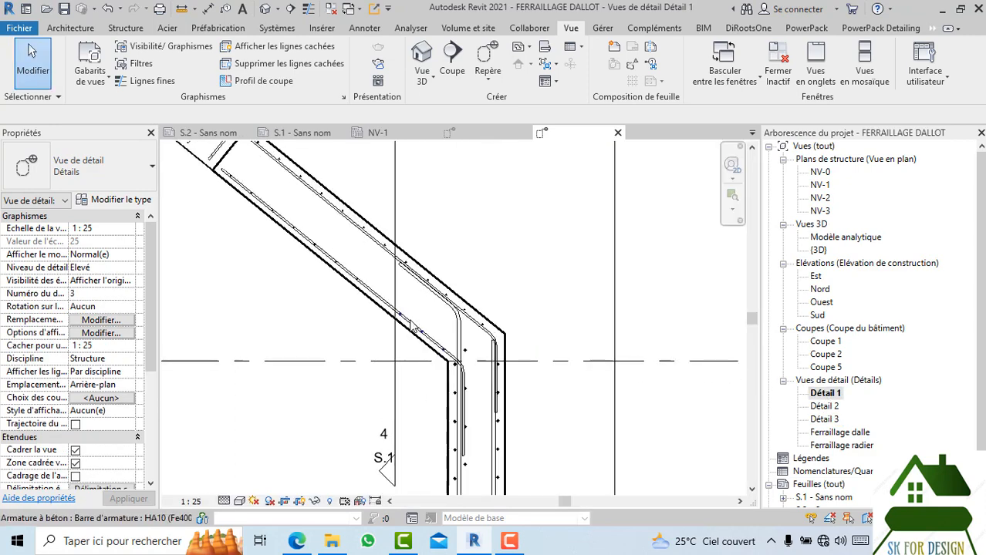
{"action": "scroll", "coordinate": [529, 339], "scroll_direction": "down", "scroll_amount": 4}
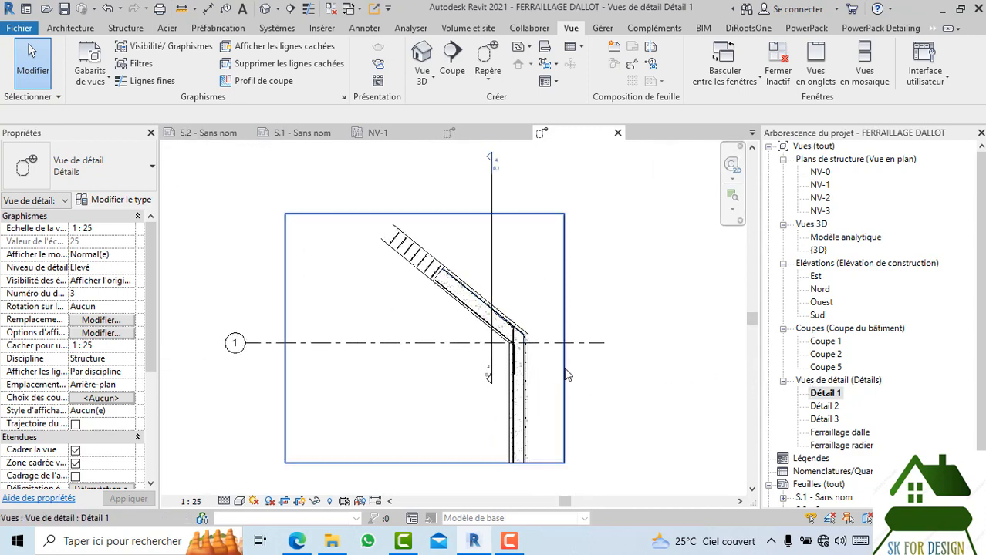
{"action": "scroll", "coordinate": [564, 306], "scroll_direction": "up", "scroll_amount": 1}
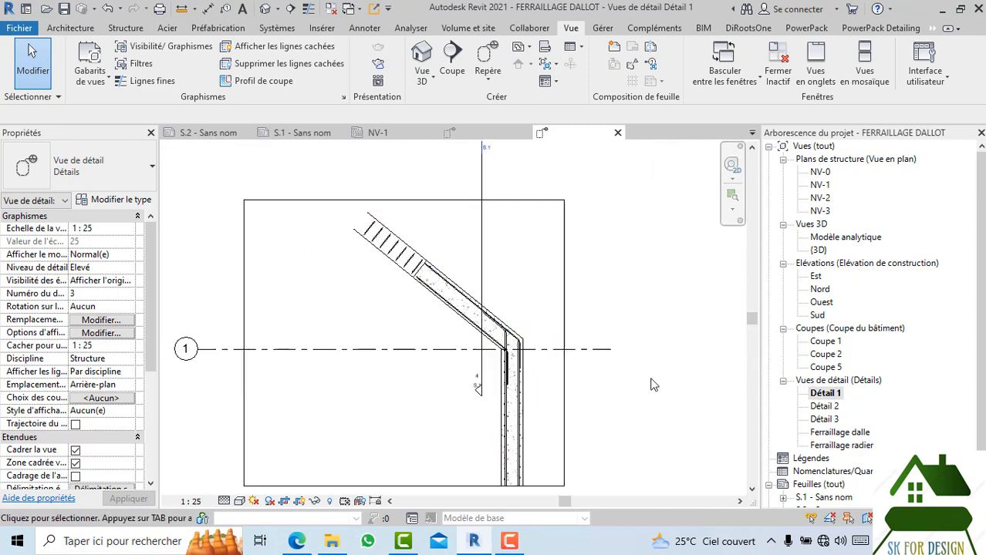
{"action": "scroll", "coordinate": [571, 368], "scroll_direction": "up", "scroll_amount": 3}
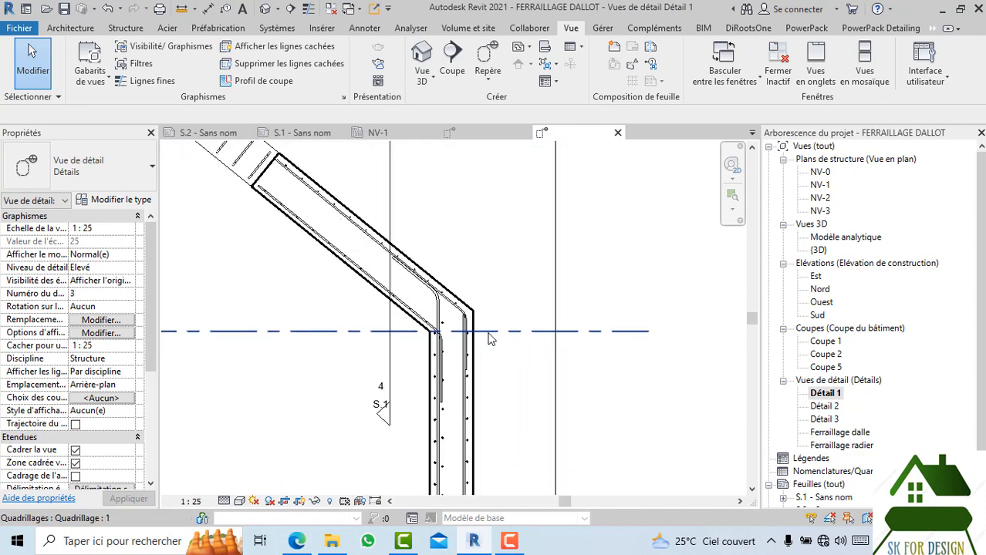
{"action": "scroll", "coordinate": [491, 339], "scroll_direction": "down", "scroll_amount": 4}
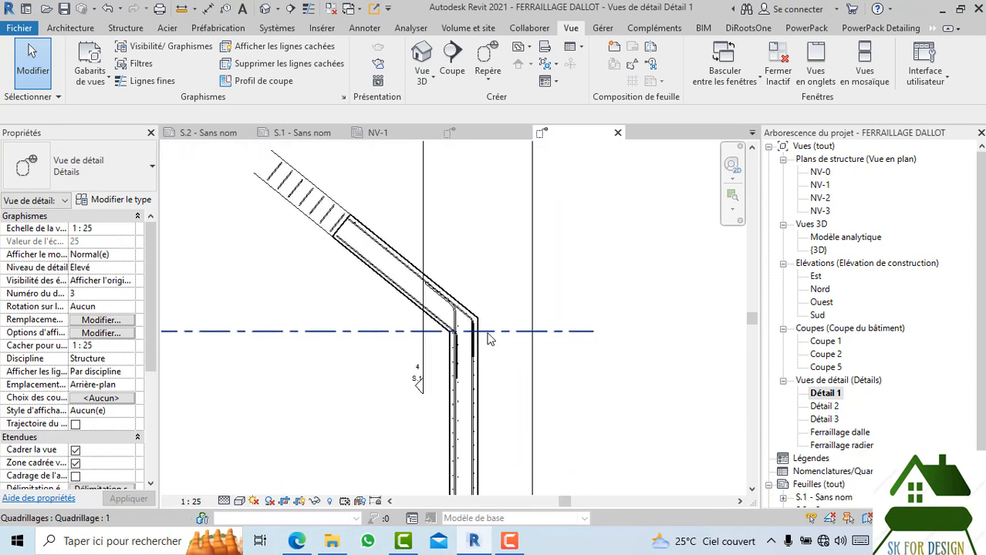
- Examine the wing-wall corner in Détail 3, check sheet S.1 and plan NV-1, and return to sheet S.2
{"action": "left_click", "coordinate": [836, 419]}
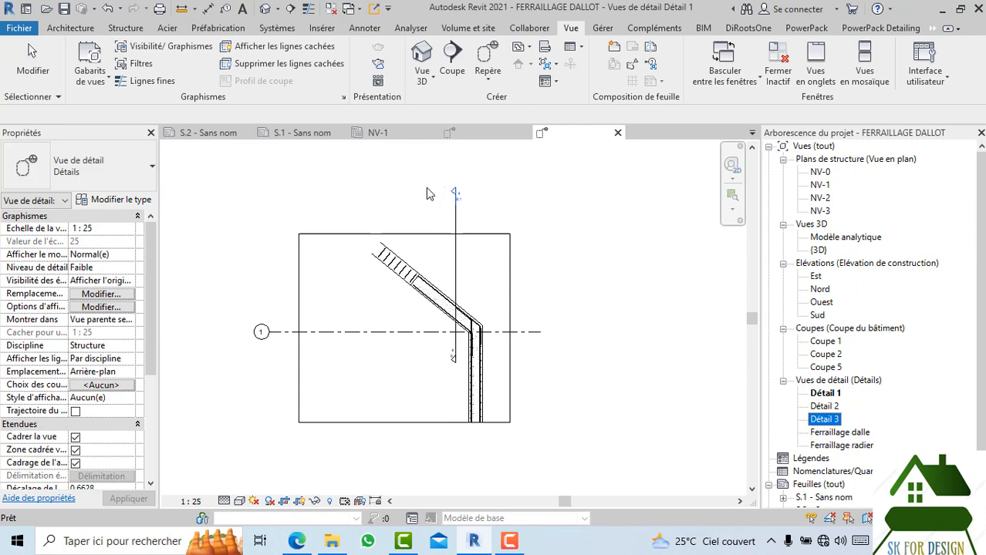
{"action": "left_click", "coordinate": [488, 137]}
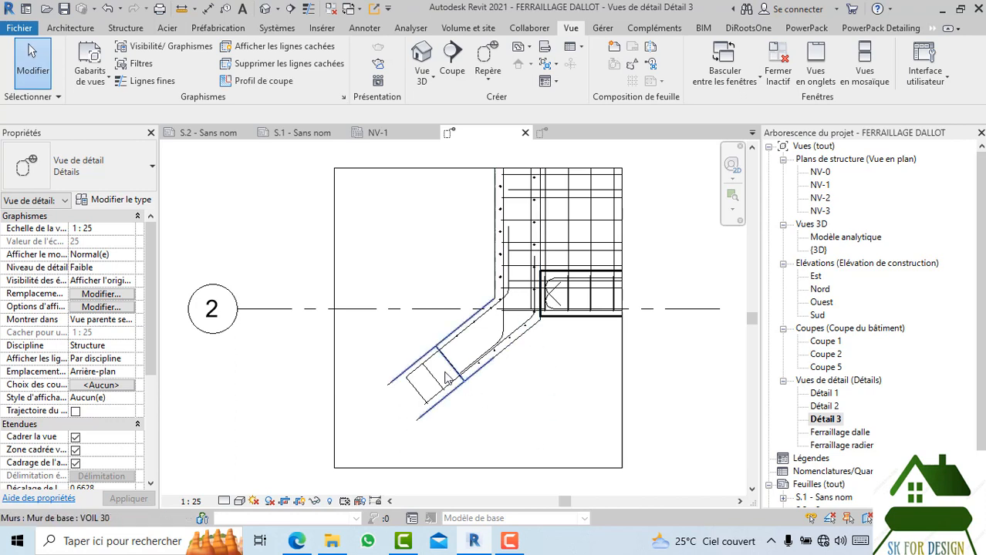
{"action": "left_click", "coordinate": [108, 9]}
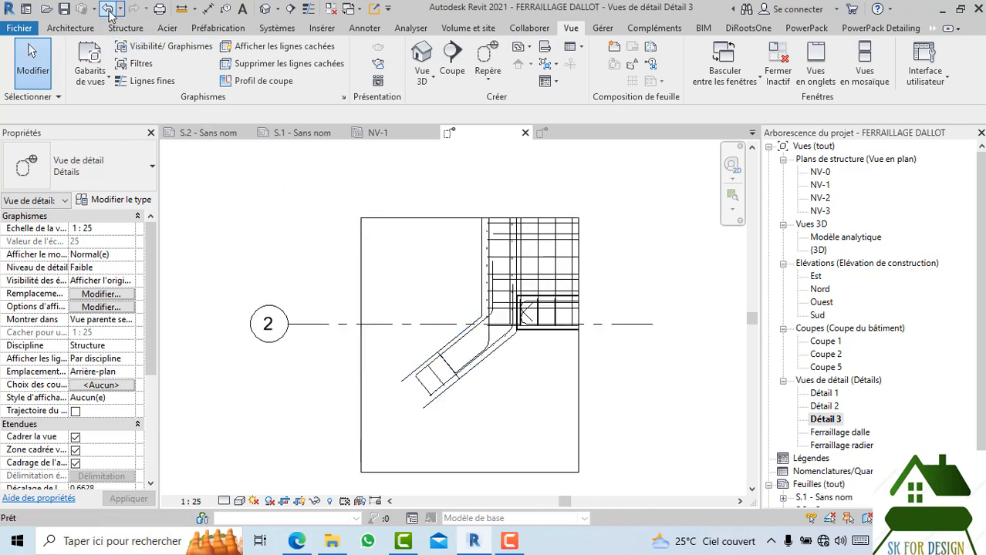
{"action": "left_click", "coordinate": [330, 136]}
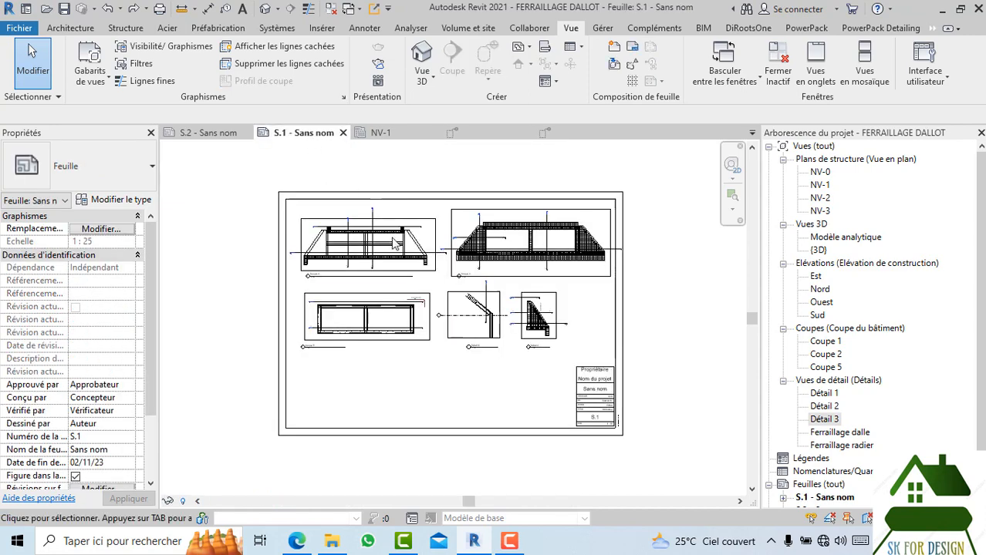
{"action": "left_click", "coordinate": [382, 134]}
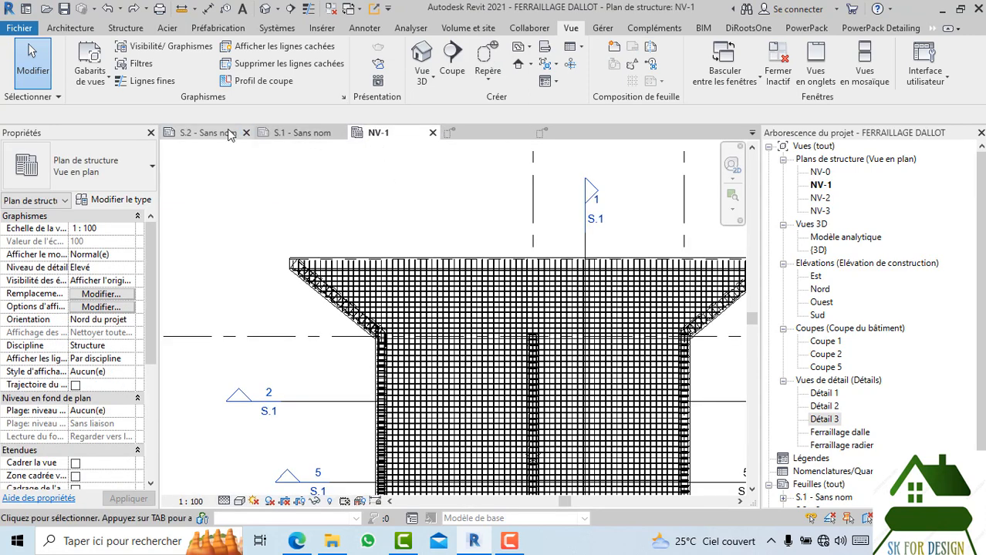
{"action": "left_click", "coordinate": [206, 134]}
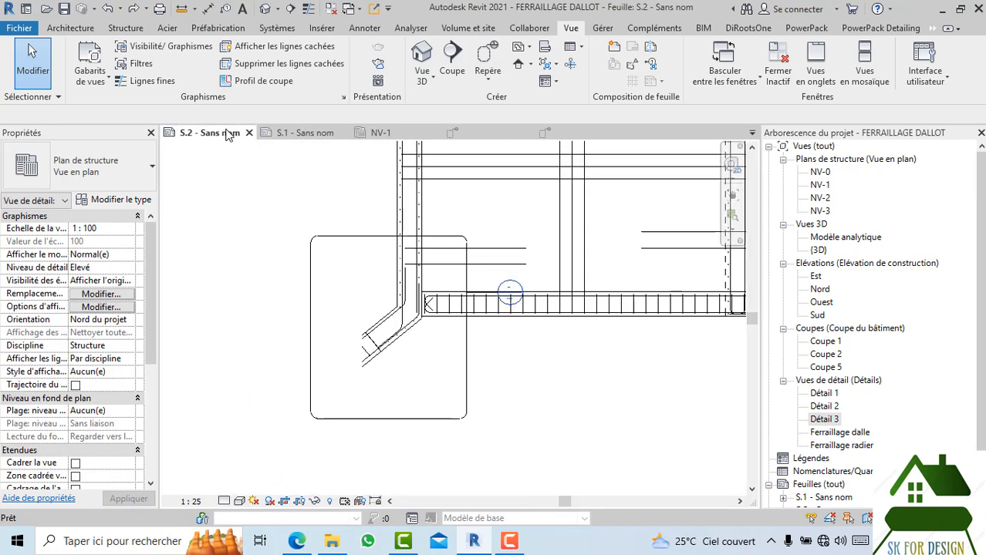
- Delete the callout around the lower-left wing-wall corner together with its Détail 3 view
{"action": "left_click", "coordinate": [466, 364]}
{"action": "key", "text": "Delete"}
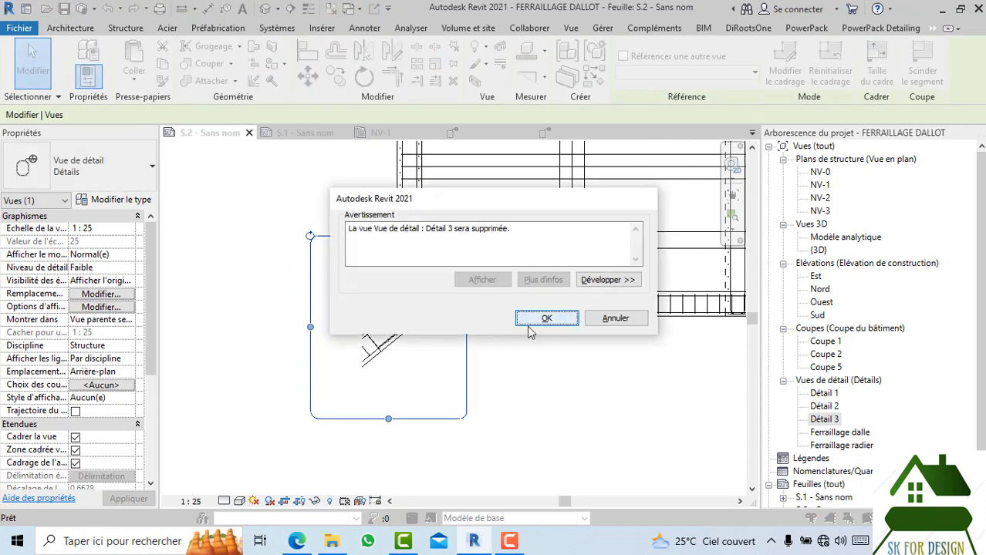
{"action": "left_click", "coordinate": [534, 320]}
{"action": "scroll", "coordinate": [550, 408], "scroll_direction": "down", "scroll_amount": 2}
{"action": "middle_click_drag", "start_coordinate": [546, 422], "coordinate": [468, 443]}
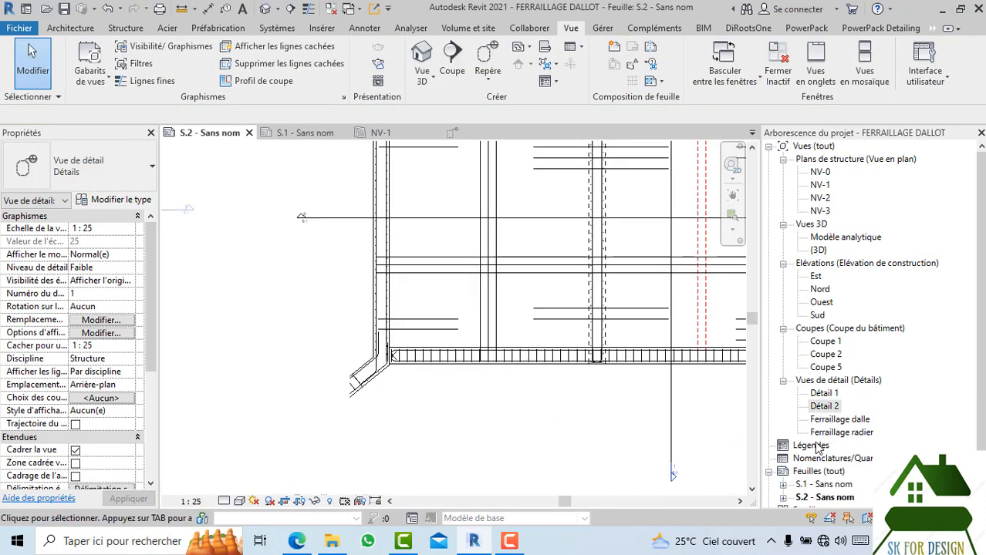
- Deactivate the Ferraillage dalle viewport to return to editing sheet S.2
{"action": "scroll", "coordinate": [493, 390], "scroll_direction": "down", "scroll_amount": 4}
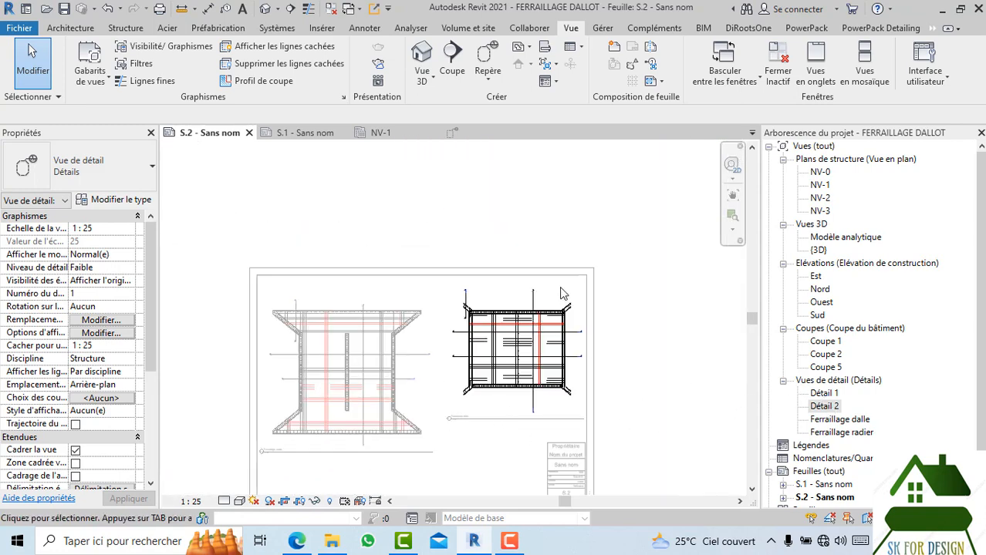
{"action": "right_click", "coordinate": [549, 267]}
{"action": "left_click", "coordinate": [689, 75]}
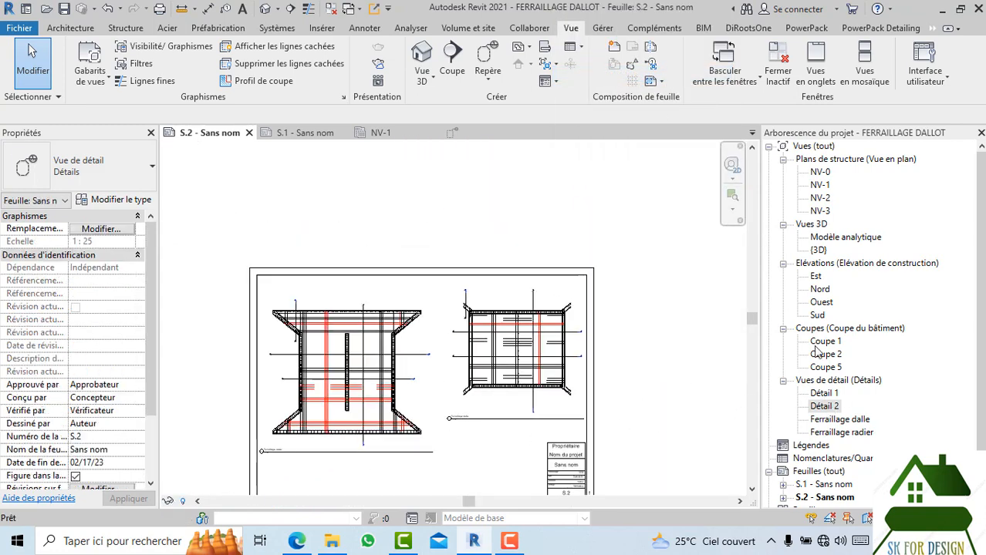
- Open Détail 1 to check its content, close it, and try to place it on sheet S.2
{"action": "double_click", "coordinate": [829, 394]}
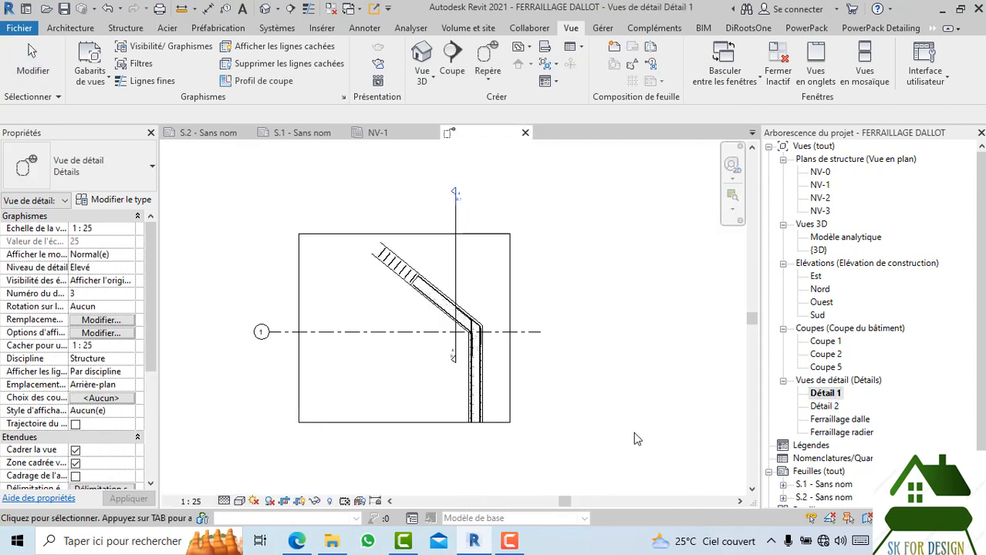
{"action": "left_click", "coordinate": [525, 134]}
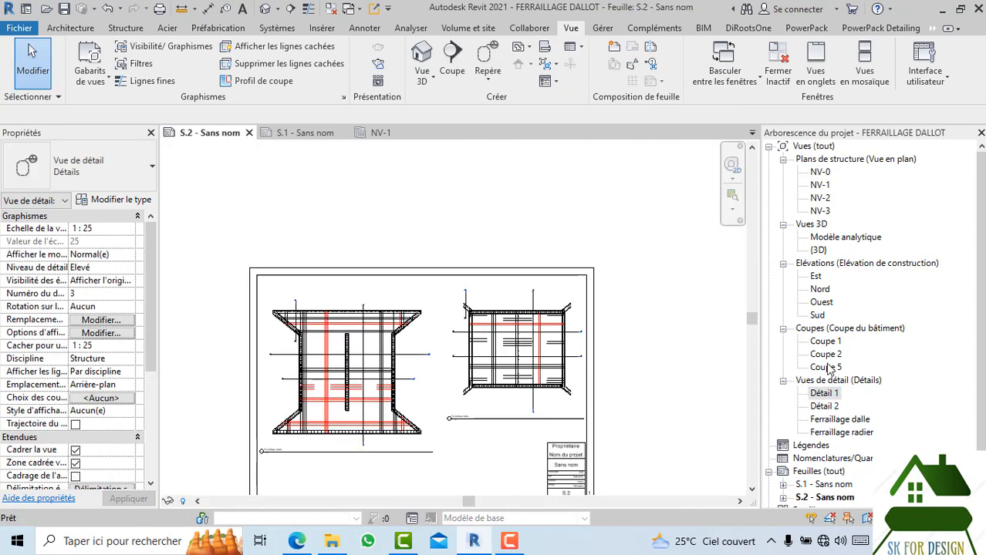
{"action": "left_click", "coordinate": [829, 393]}
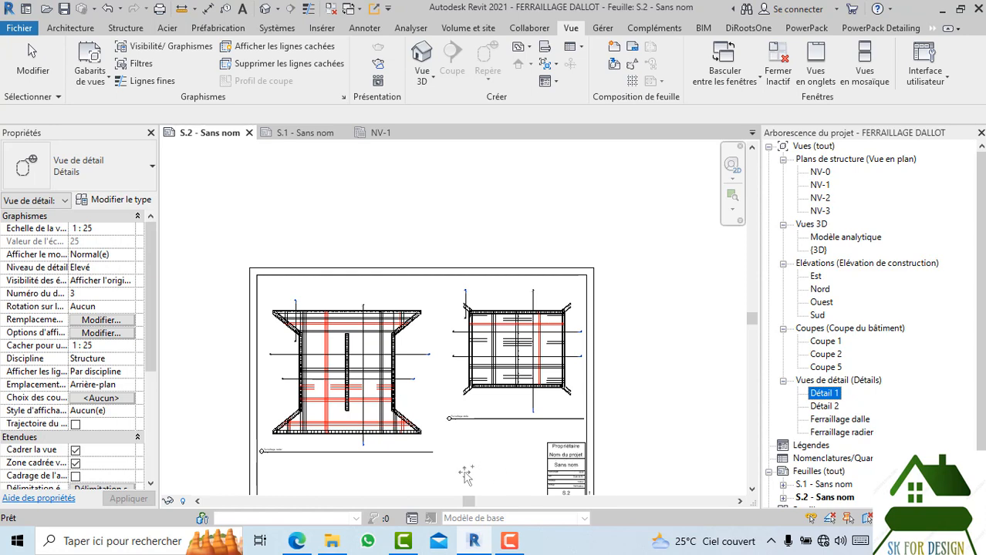
{"action": "left_click_drag", "start_coordinate": [826, 394], "coordinate": [459, 468]}
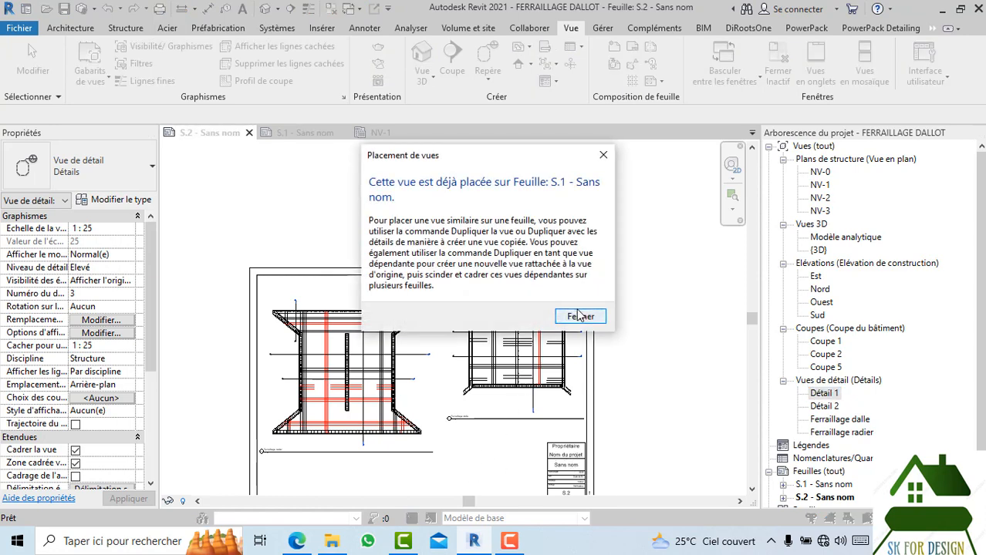
{"action": "left_click", "coordinate": [580, 317]}
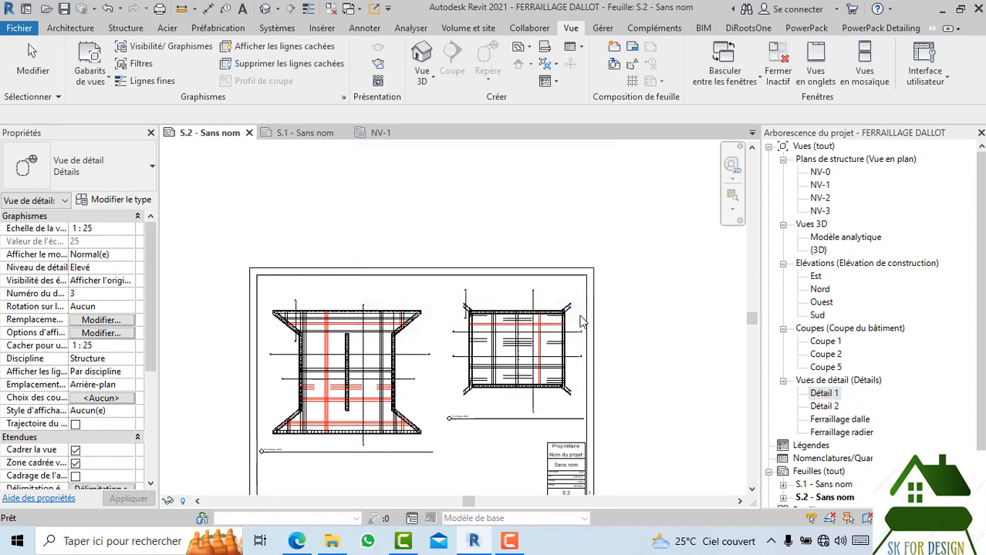
- Inspect the upper-left wing-wall corner of the Ferraillage dalle view and retry placing Détail 1 on sheet S.2
{"action": "left_click", "coordinate": [499, 452]}
{"action": "middle_click_drag", "start_coordinate": [520, 465], "coordinate": [525, 415]}
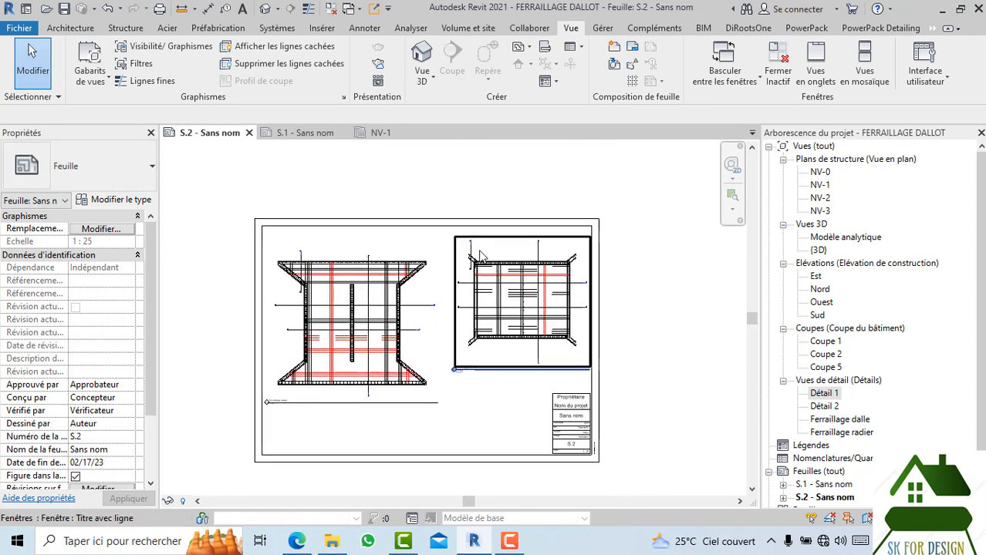
{"action": "scroll", "coordinate": [479, 254], "scroll_direction": "up", "scroll_amount": 5}
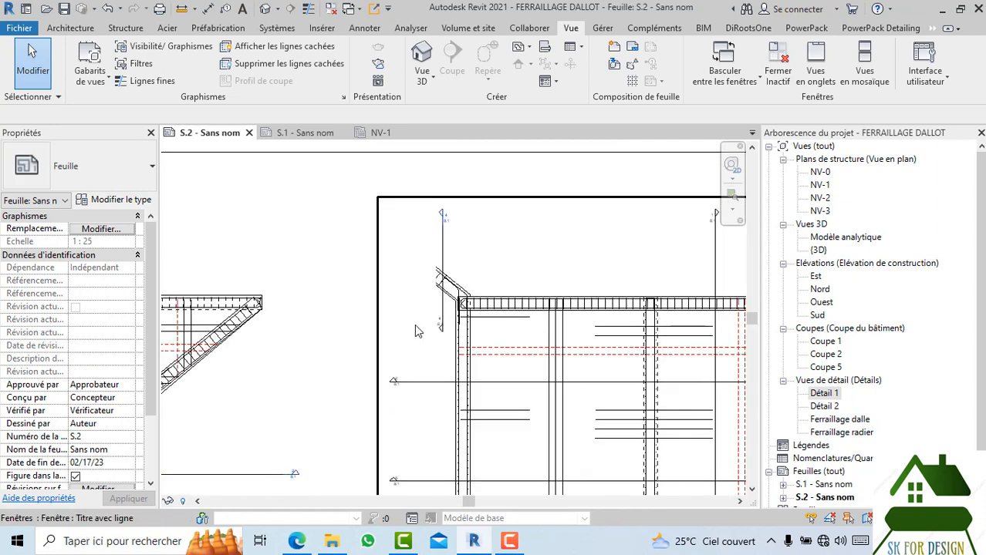
{"action": "scroll", "coordinate": [415, 331], "scroll_direction": "down", "scroll_amount": 3}
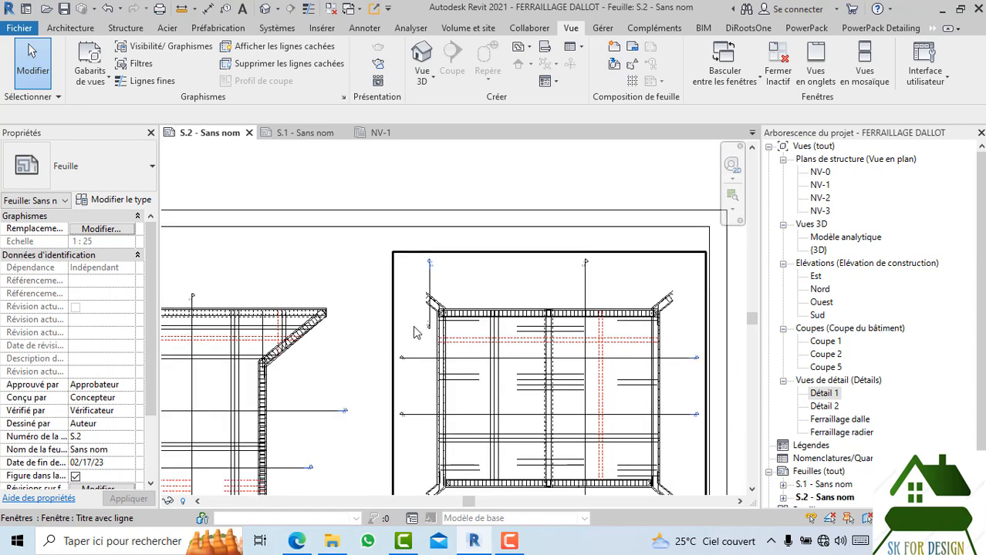
{"action": "scroll", "coordinate": [545, 290], "scroll_direction": "down", "scroll_amount": 3}
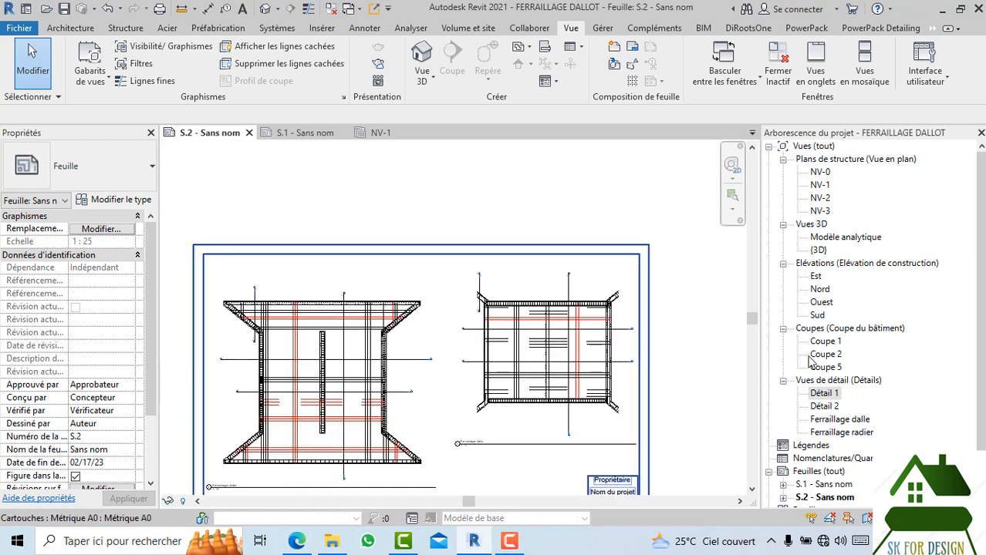
{"action": "middle_click_drag", "start_coordinate": [554, 368], "coordinate": [566, 318]}
{"action": "left_click", "coordinate": [820, 392]}
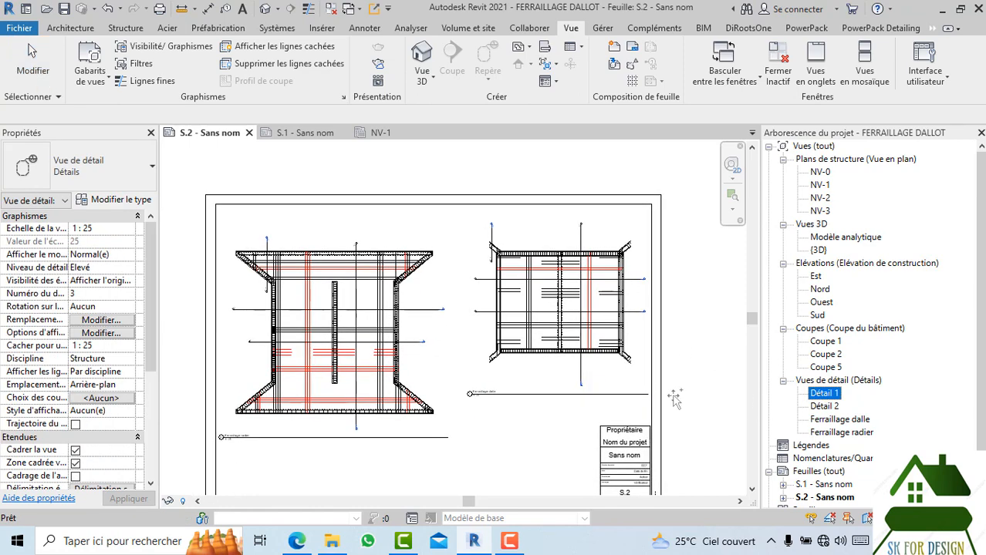
{"action": "left_click_drag", "start_coordinate": [514, 376], "coordinate": [511, 376]}
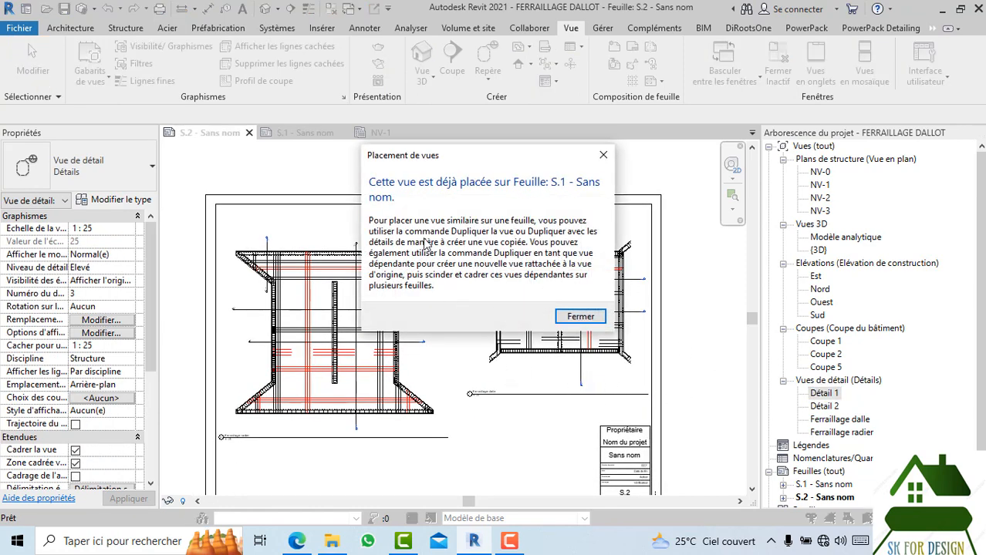
{"action": "left_click", "coordinate": [580, 317]}
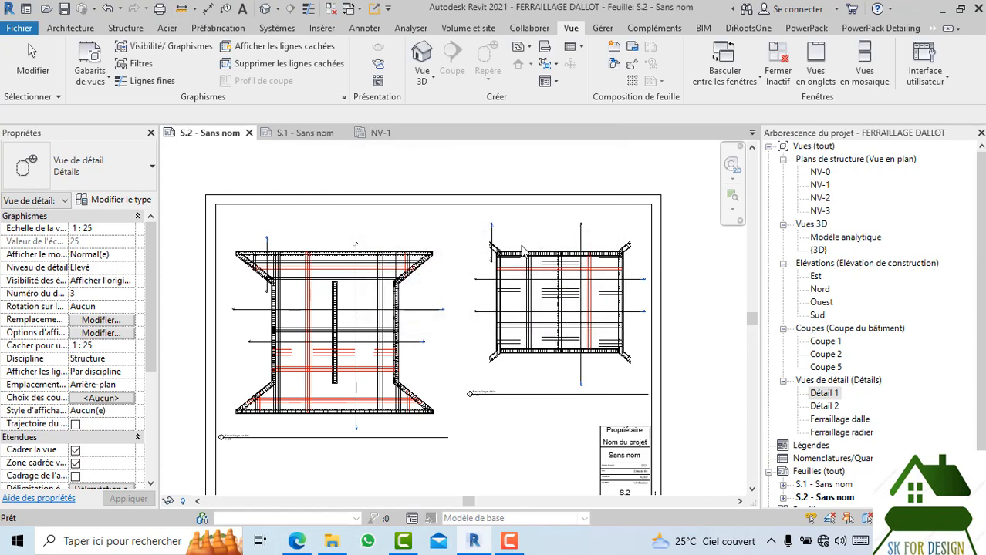
- Rename the Détail 1 view as "Detail rd avec voile inclinée"
{"action": "scroll", "coordinate": [532, 247], "scroll_direction": "down", "scroll_amount": 1}
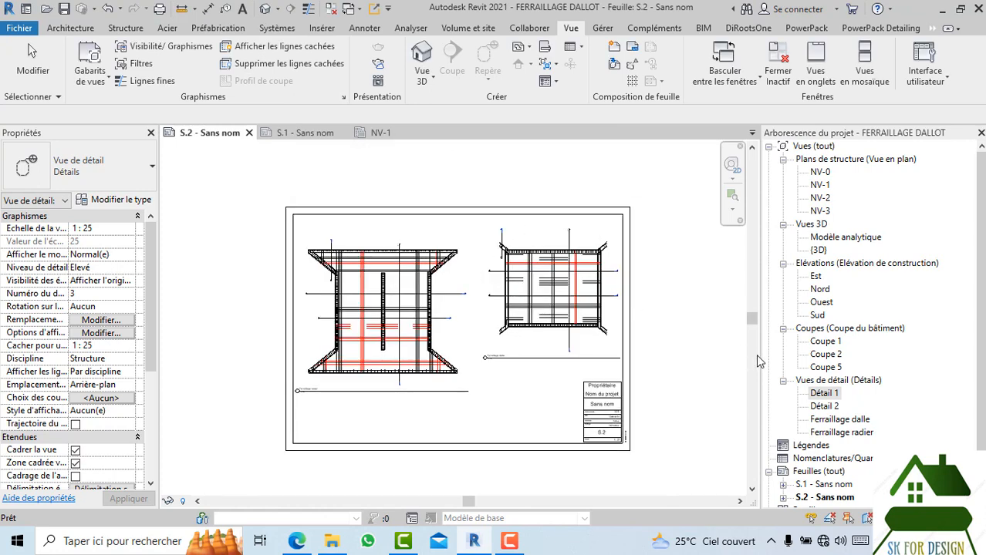
{"action": "right_click", "coordinate": [824, 395]}
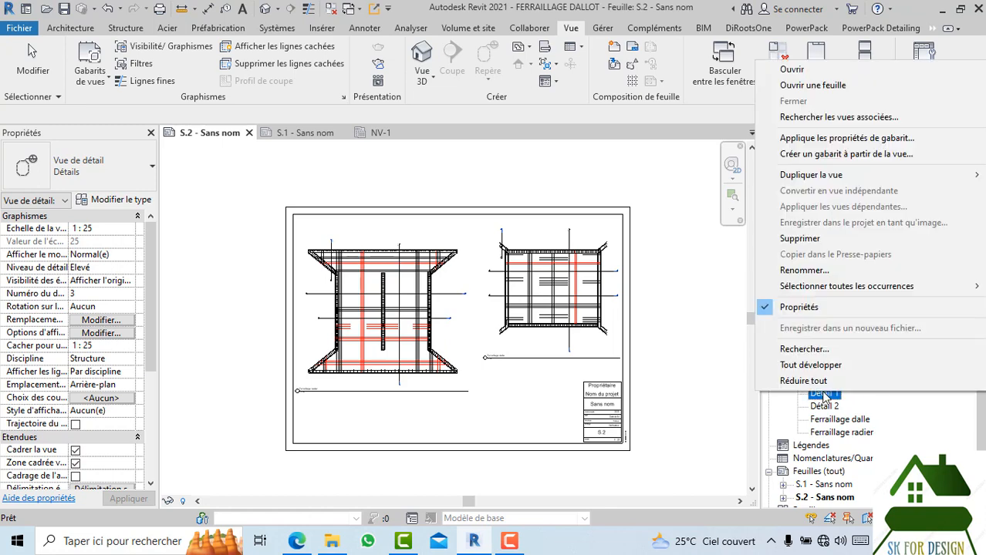
{"action": "left_click", "coordinate": [887, 269]}
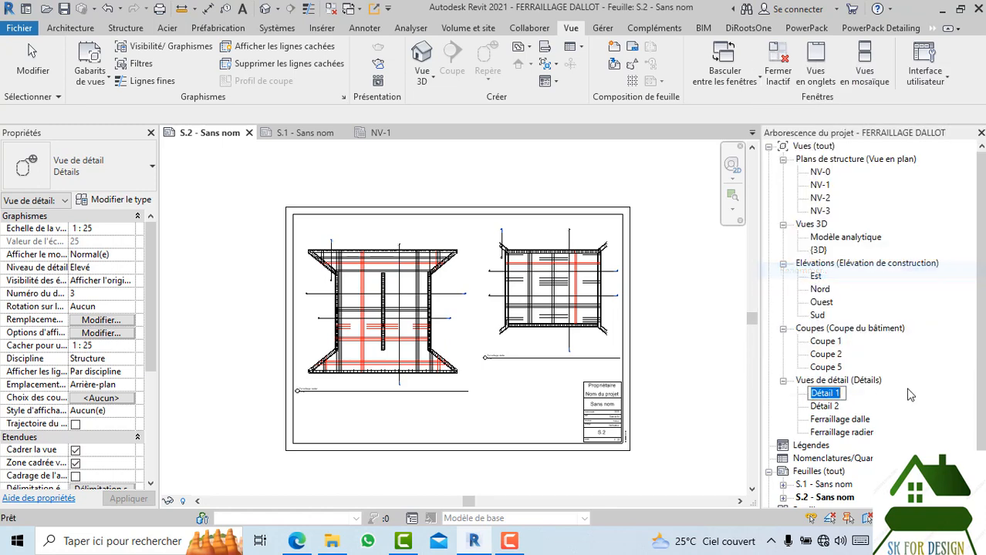
{"action": "left_click", "coordinate": [844, 393]}
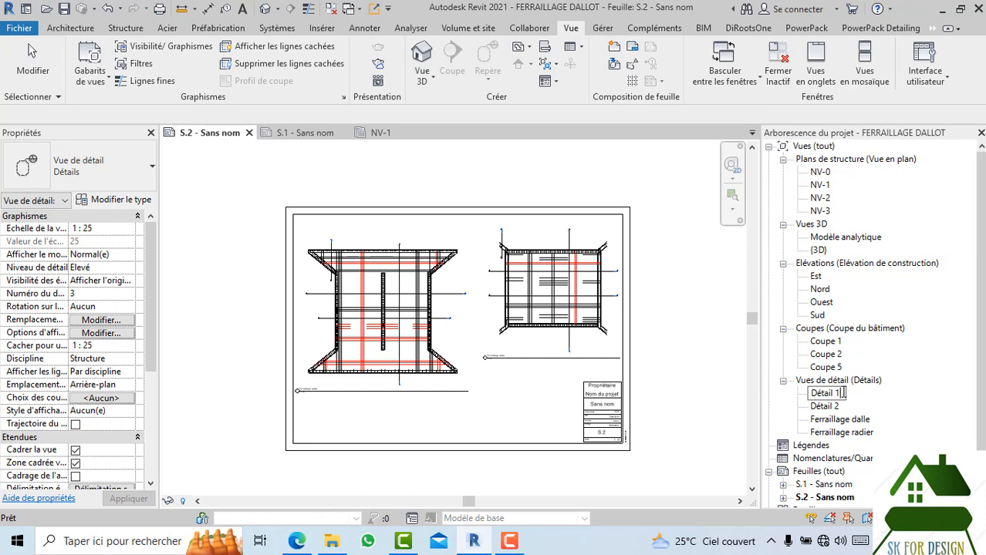
{"action": "key", "text": "BackSpace"}
{"action": "type", "text": "D"}
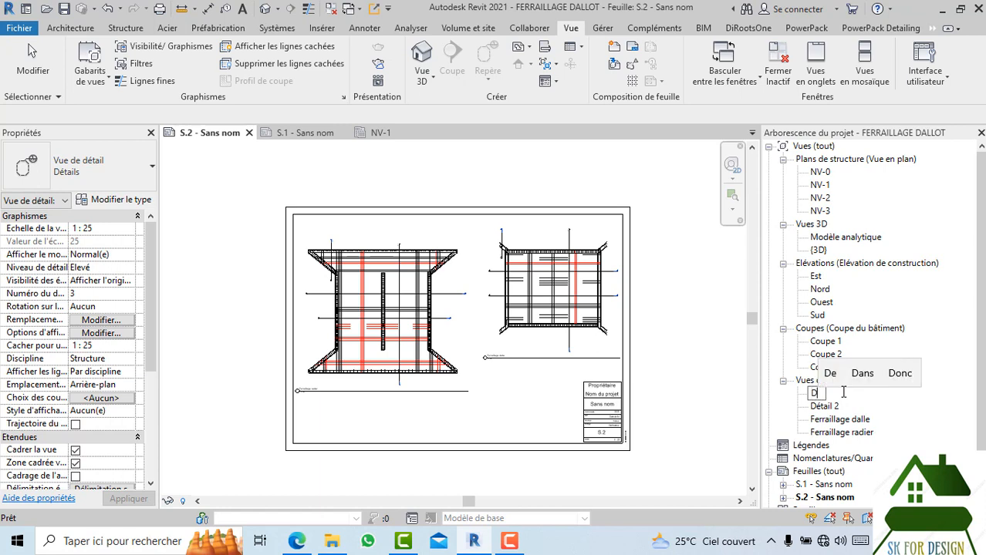
{"action": "type", "text": "E"}
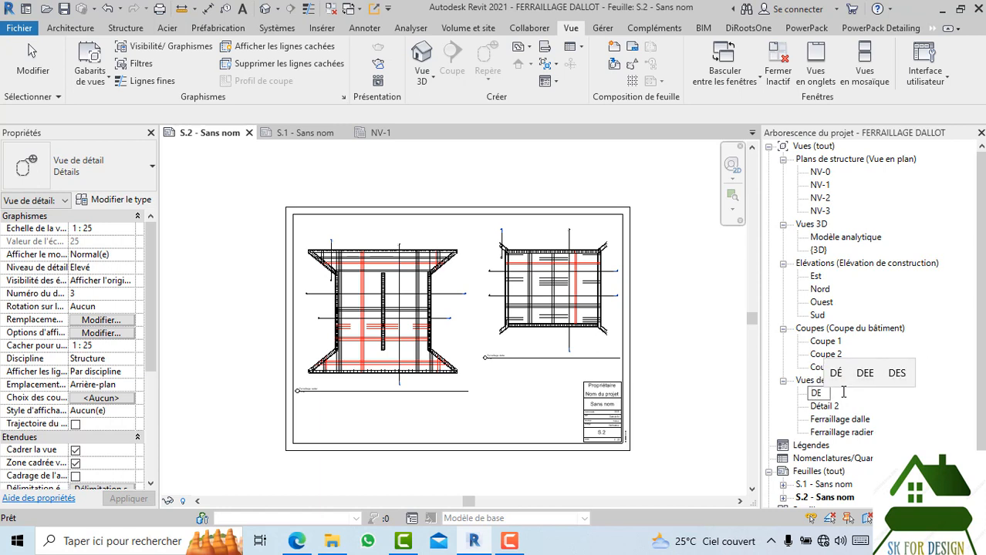
{"action": "key", "text": "BackSpace"}
{"action": "type", "text": "e"}
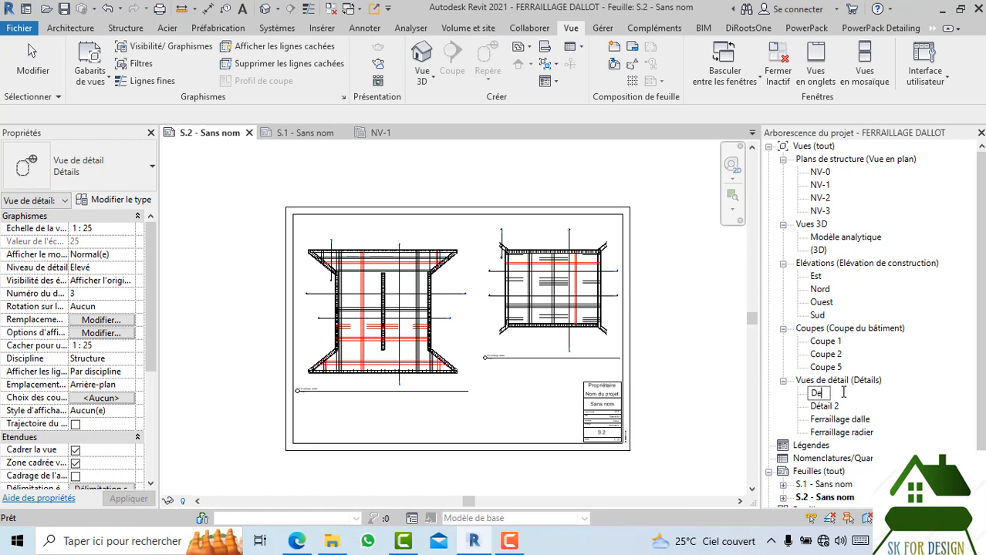
{"action": "type", "text": "tail"}
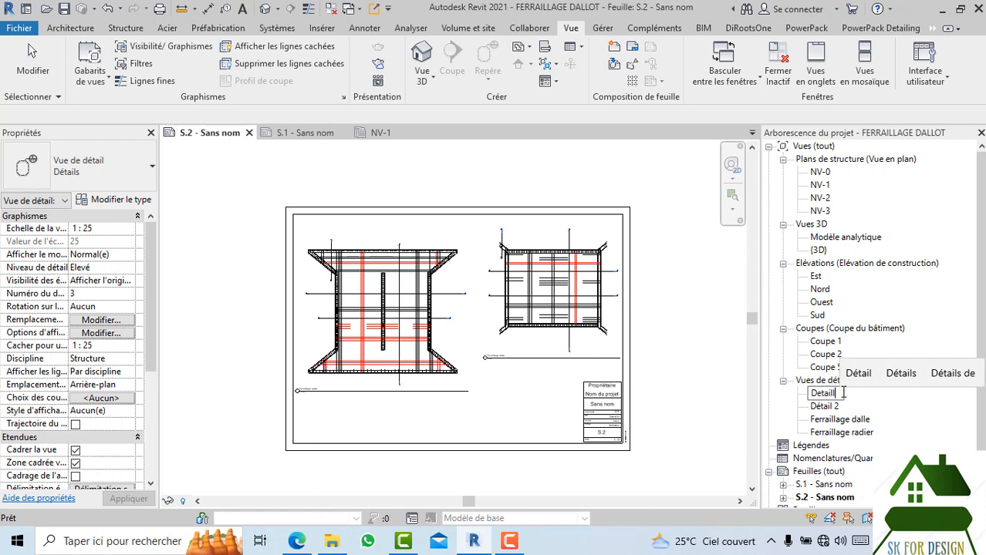
{"action": "type", "text": "l"}
{"action": "key", "text": "BackSpace"}
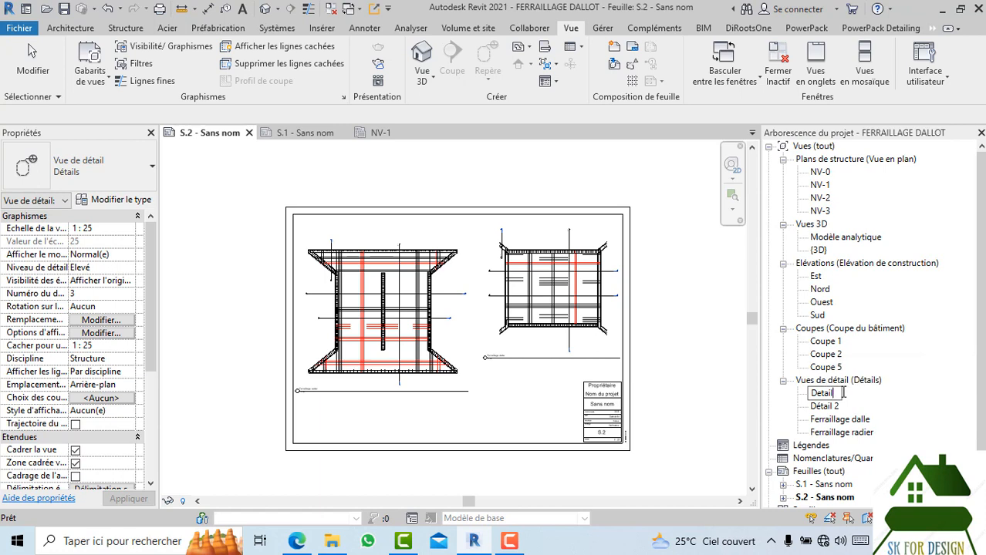
{"action": "type", "text": "ra"}
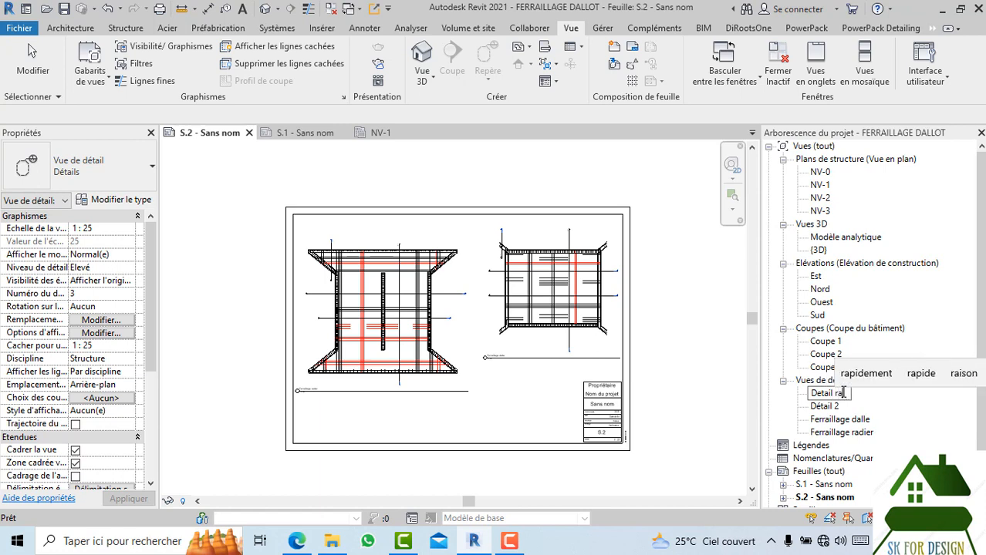
{"action": "type", "text": "c"}
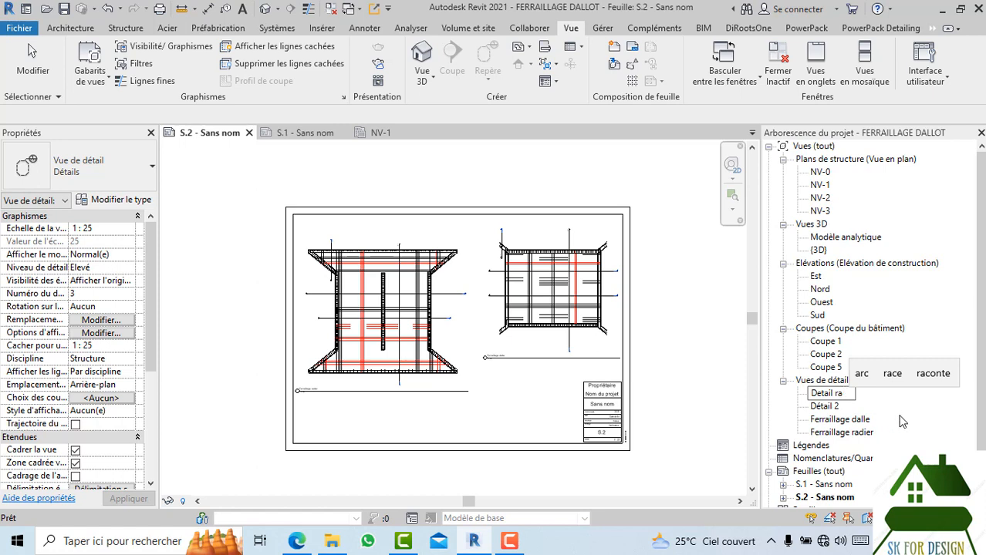
{"action": "key", "text": "BackSpace"}
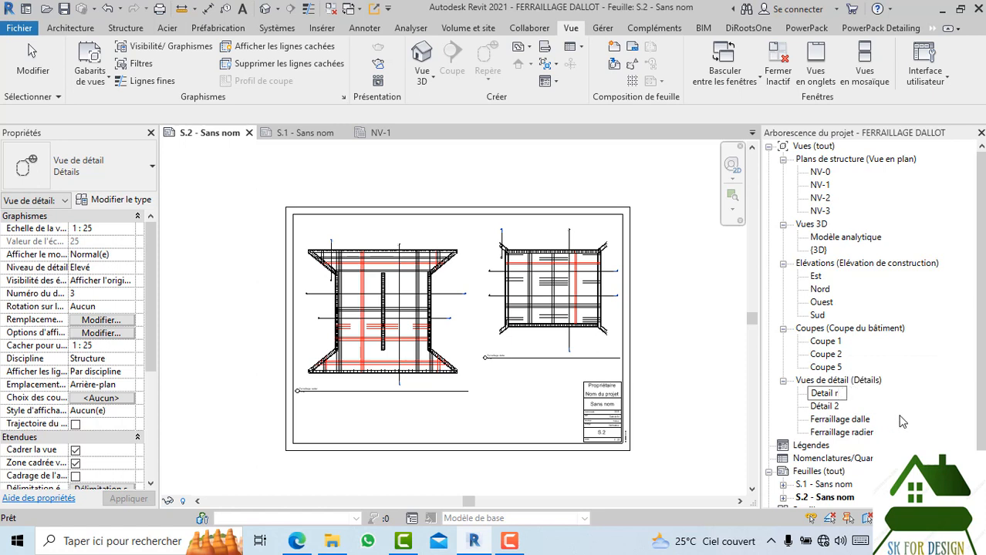
{"action": "type", "text": "r"}
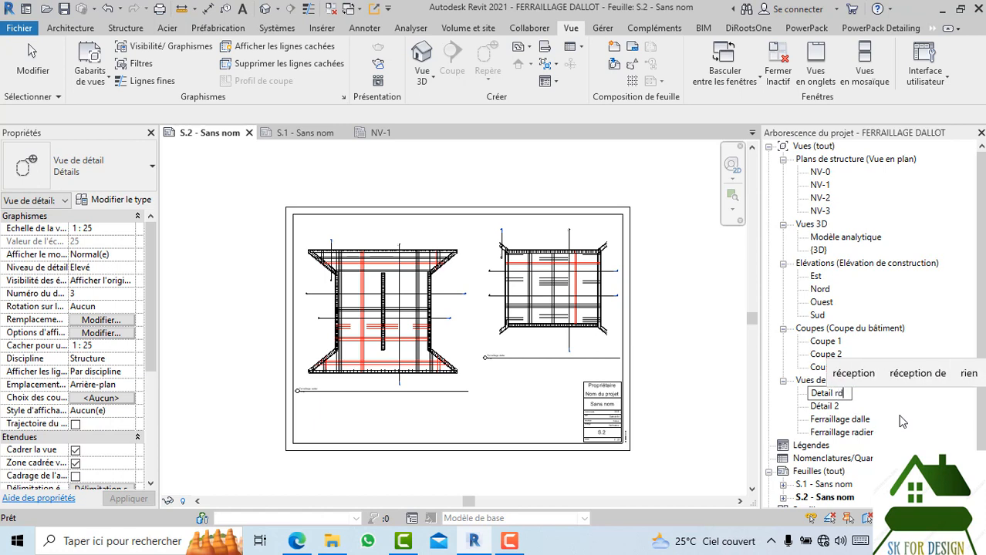
{"action": "type", "text": "d "}
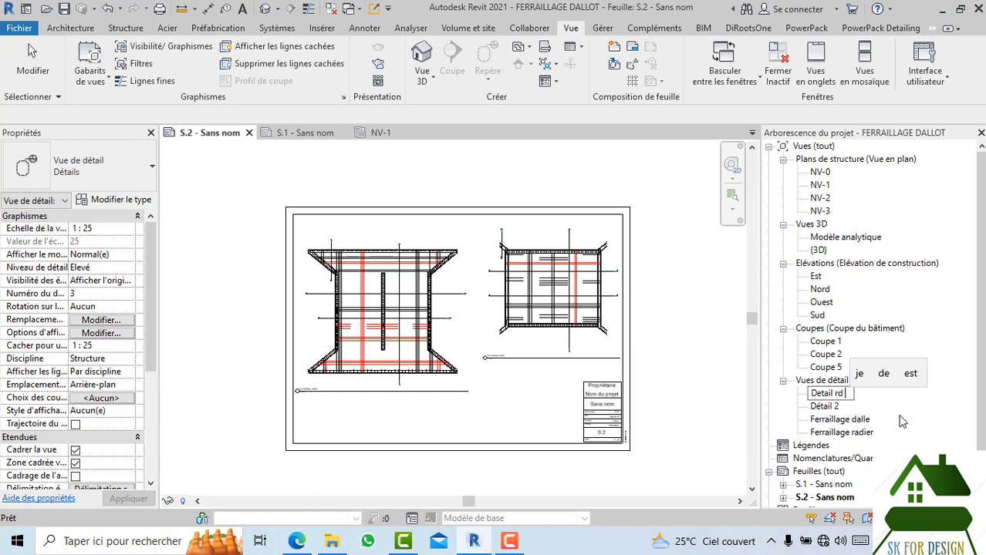
{"action": "type", "text": "avec"}
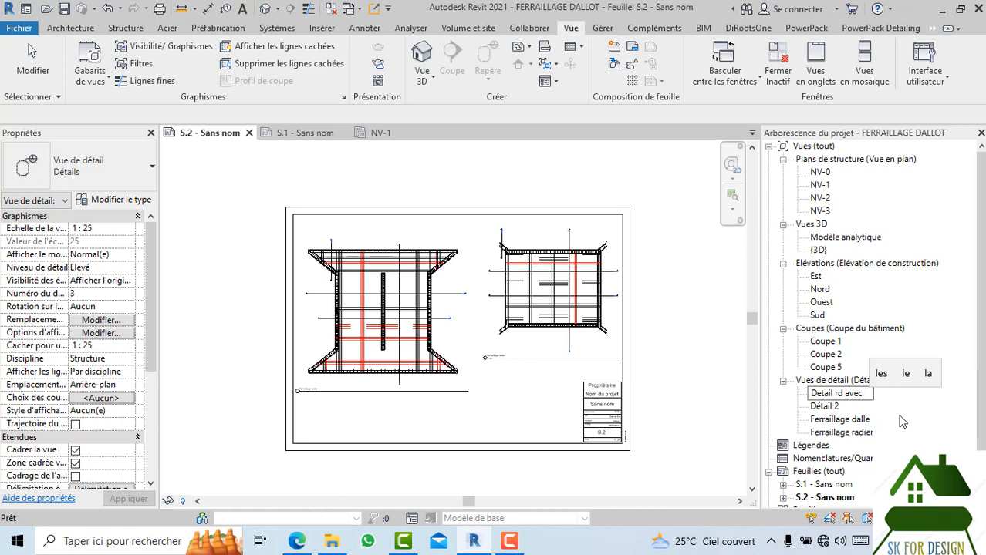
{"action": "type", "text": " voile"}
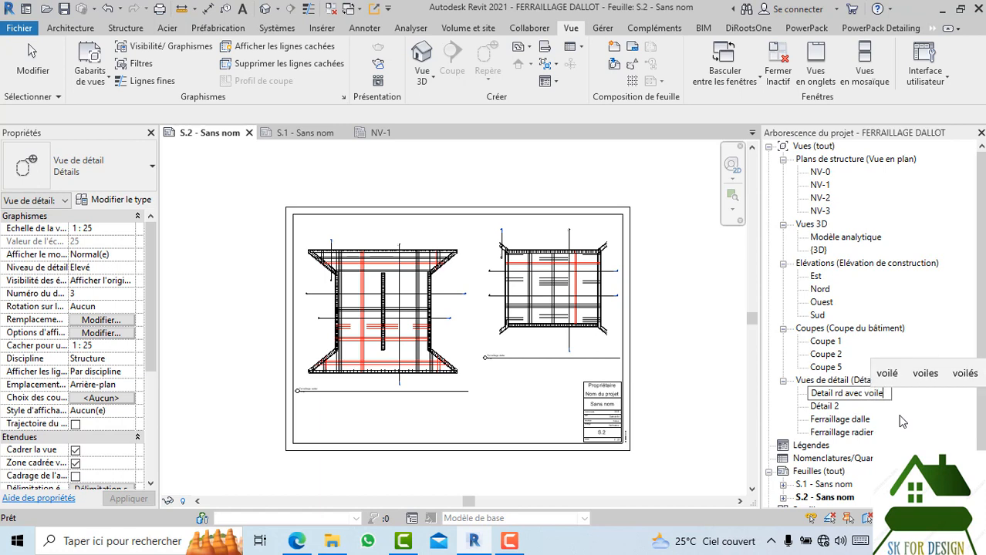
{"action": "type", "text": " in"}
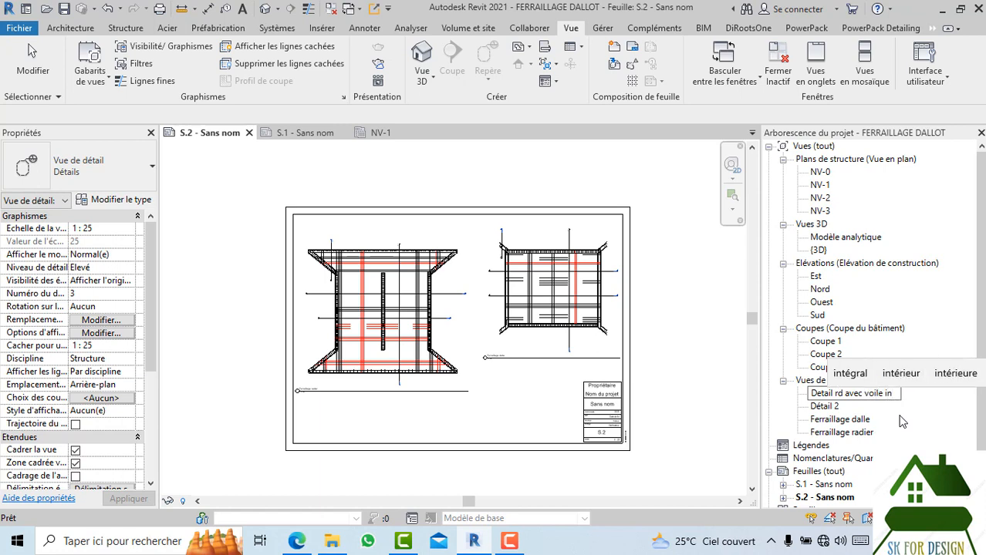
{"action": "type", "text": "cli"}
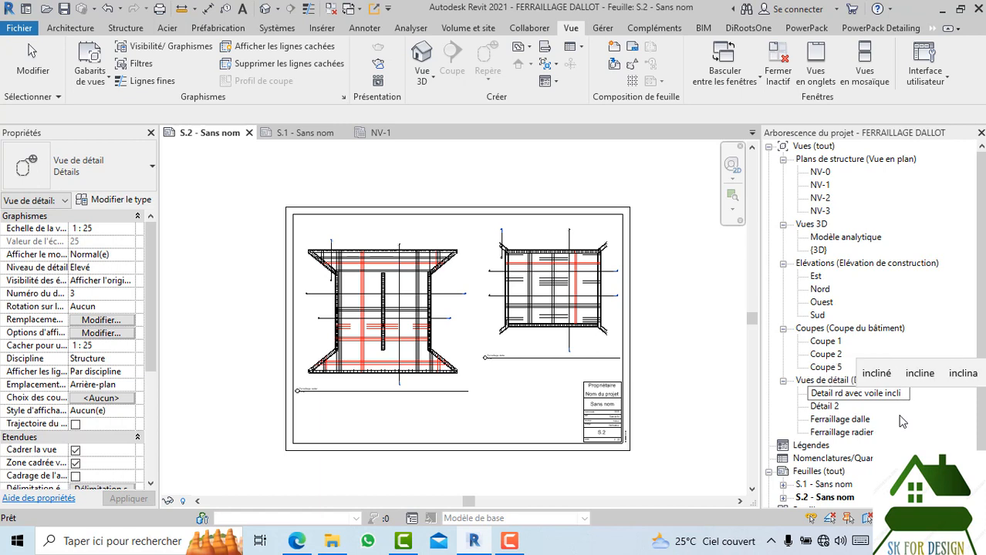
{"action": "left_click", "coordinate": [919, 374]}
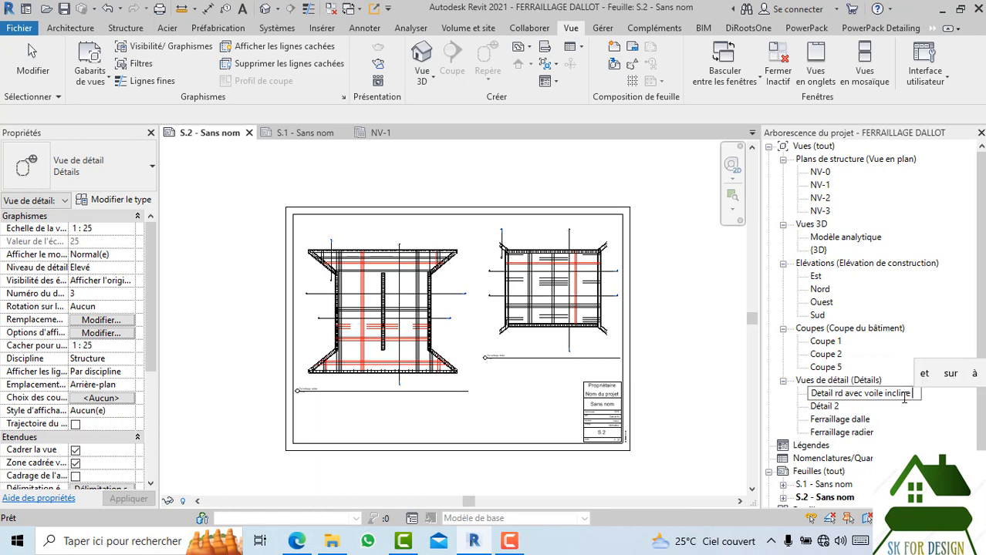
{"action": "key", "text": "BackSpace"}
{"action": "type", "text": "e"}
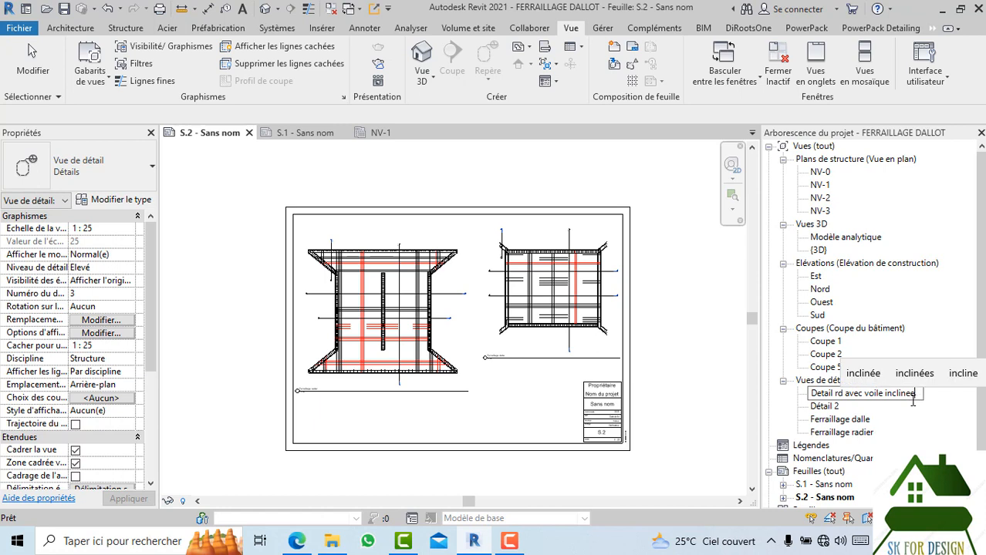
{"action": "left_click", "coordinate": [870, 375]}
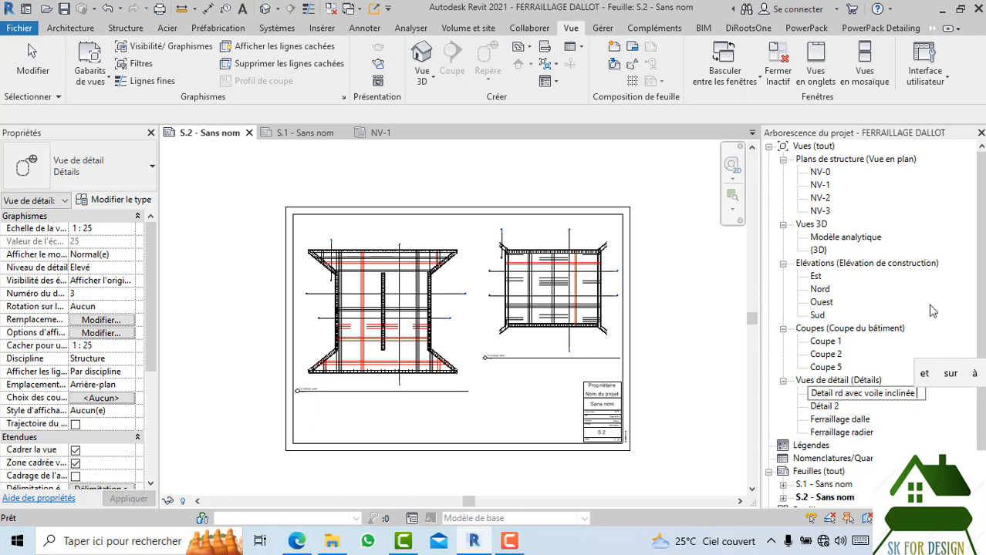
{"action": "key", "text": "Return"}
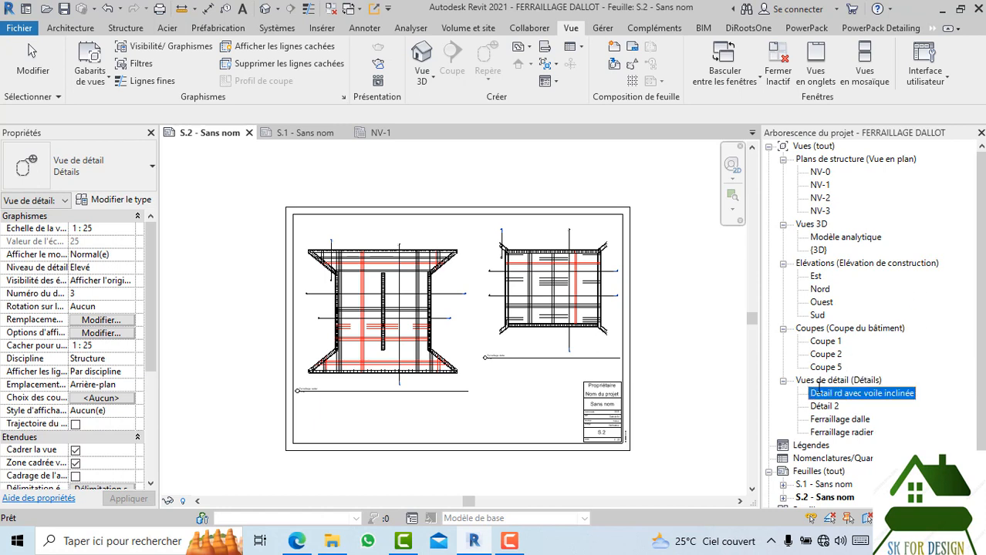
- Try to place Detail rd avec voile inclinée on sheet S.2, and inspect its existing viewport and title on sheet S.1
{"action": "left_click_drag", "start_coordinate": [831, 400], "coordinate": [520, 400]}
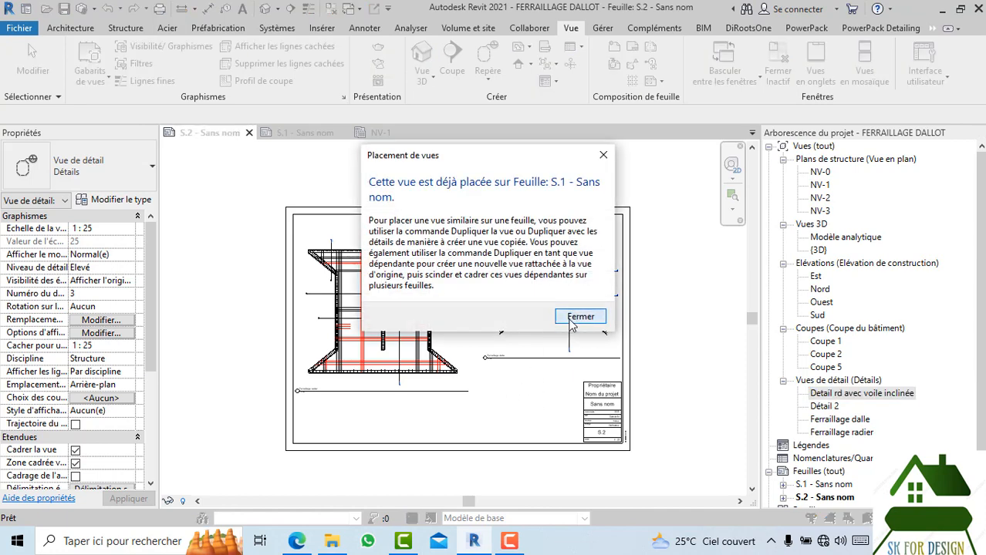
{"action": "left_click", "coordinate": [580, 317]}
{"action": "left_click", "coordinate": [305, 132]}
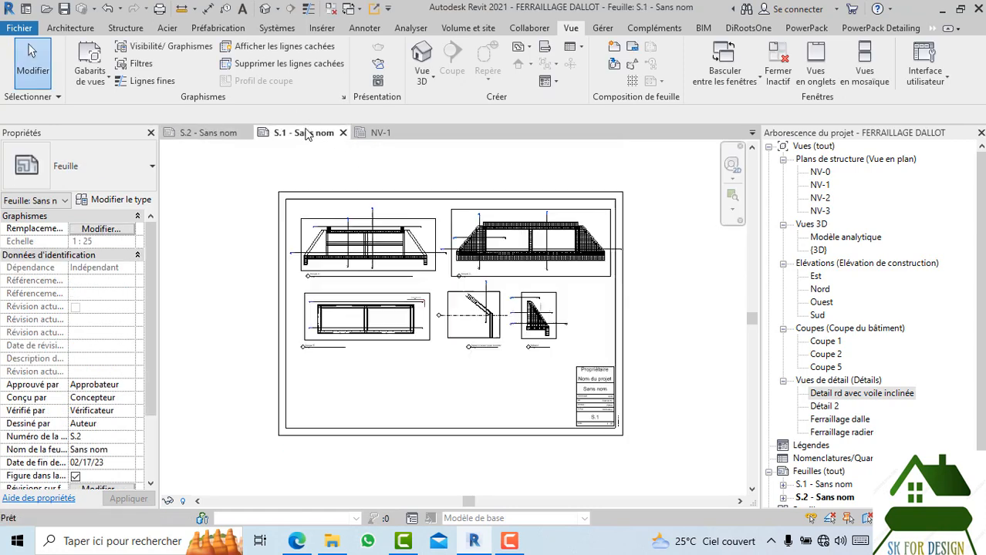
{"action": "scroll", "coordinate": [484, 360], "scroll_direction": "up", "scroll_amount": 5}
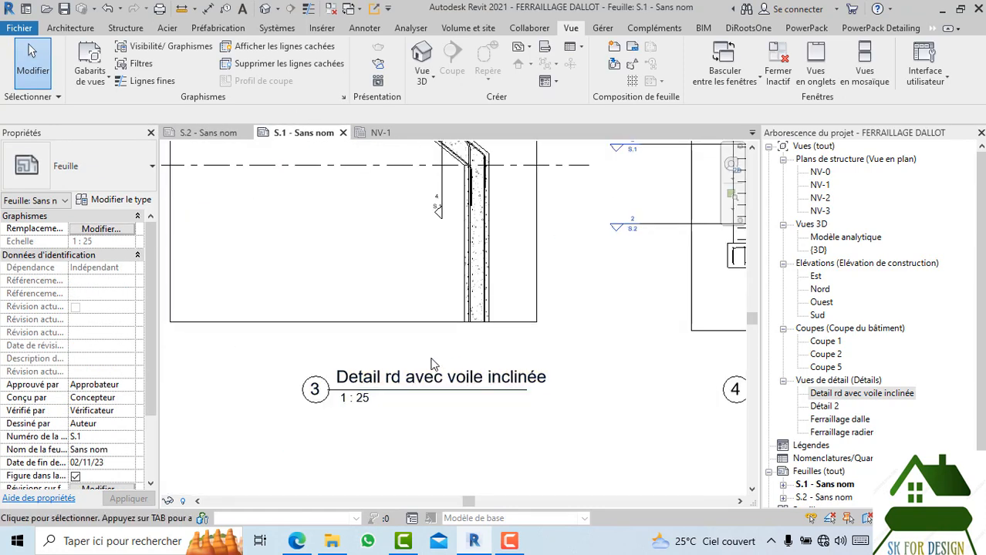
{"action": "scroll", "coordinate": [433, 364], "scroll_direction": "down", "scroll_amount": 3}
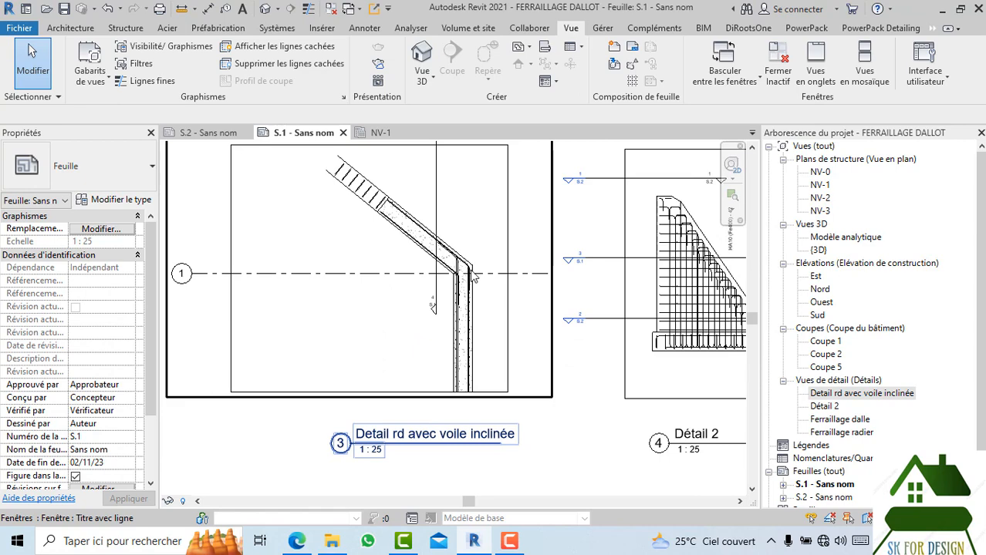
{"action": "scroll", "coordinate": [474, 279], "scroll_direction": "up", "scroll_amount": 4}
{"action": "scroll", "coordinate": [471, 302], "scroll_direction": "down", "scroll_amount": 3}
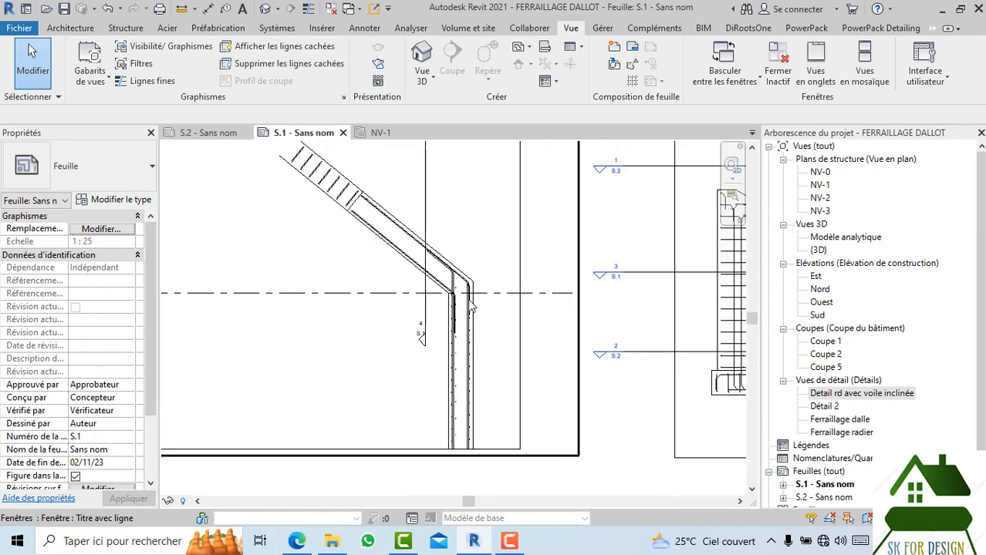
{"action": "scroll", "coordinate": [472, 307], "scroll_direction": "down", "scroll_amount": 3}
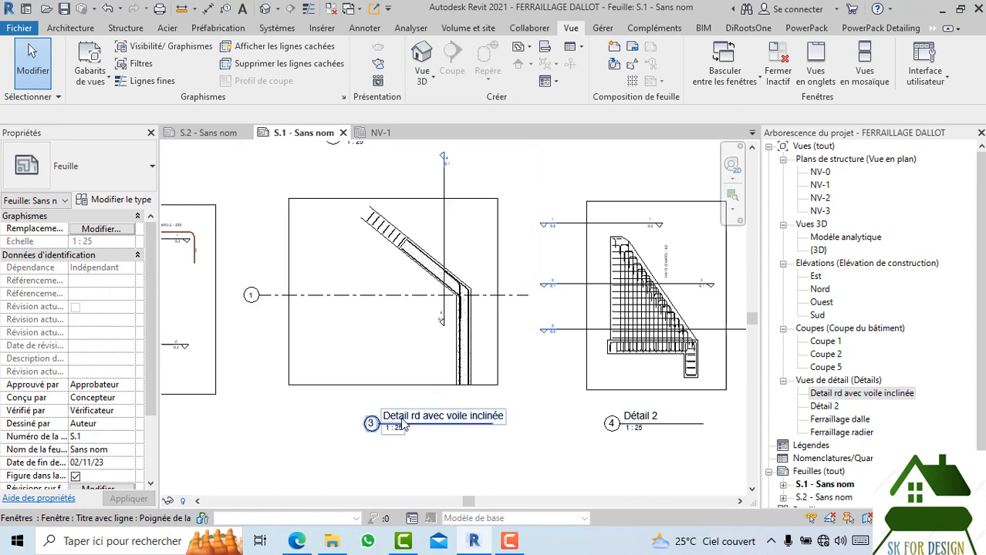
{"action": "left_click", "coordinate": [846, 394]}
{"action": "right_click", "coordinate": [847, 397]}
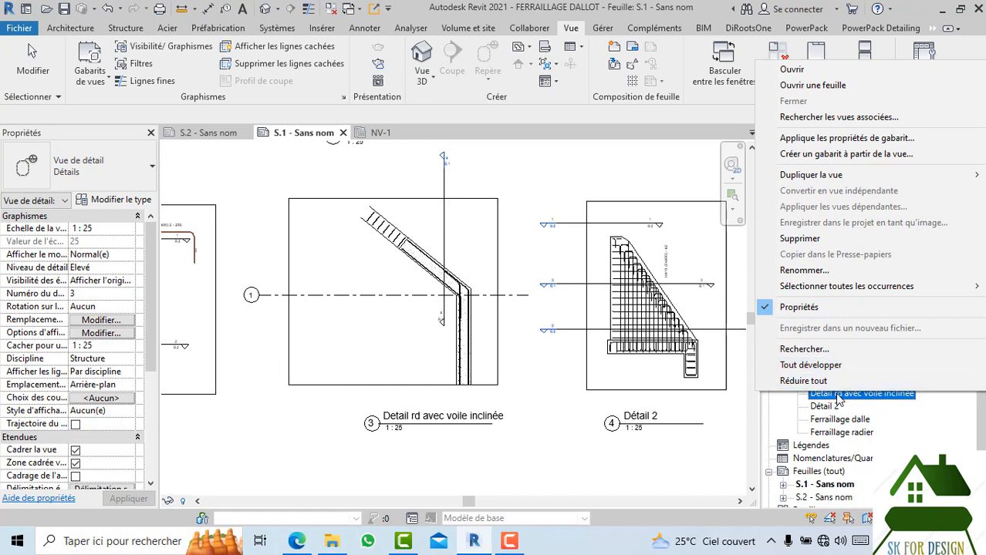
{"action": "left_click", "coordinate": [653, 470]}
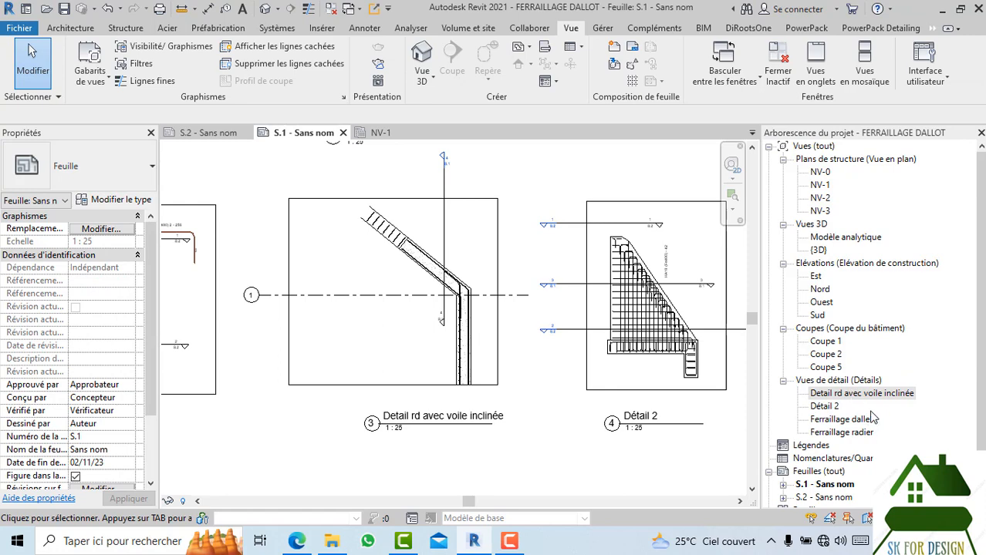
- Move the Coupe 5 viewport on sheet S.1 down into the empty area near the sheet's lower border, aligned beneath Coupe 1
{"action": "scroll", "coordinate": [378, 324], "scroll_direction": "down", "scroll_amount": 3}
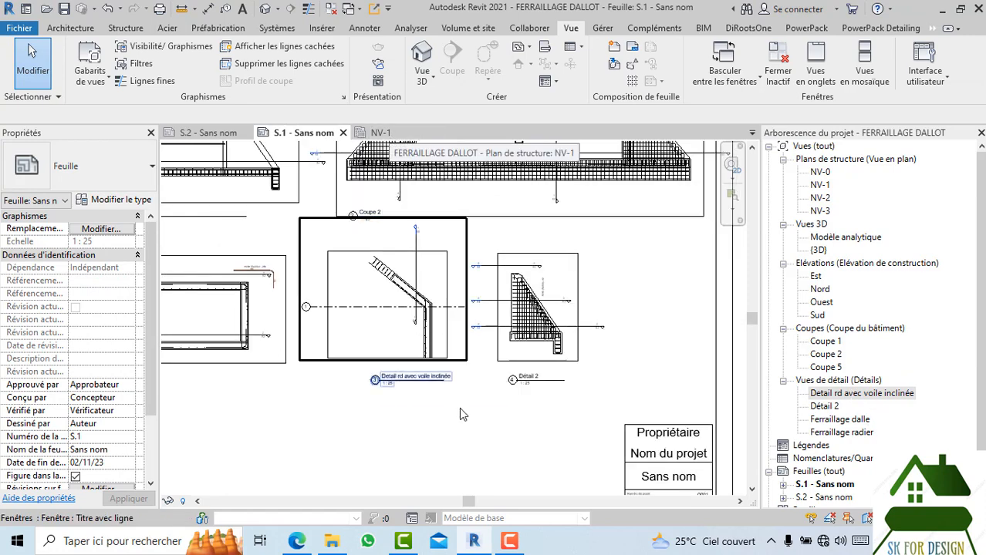
{"action": "scroll", "coordinate": [379, 210], "scroll_direction": "down", "scroll_amount": 3}
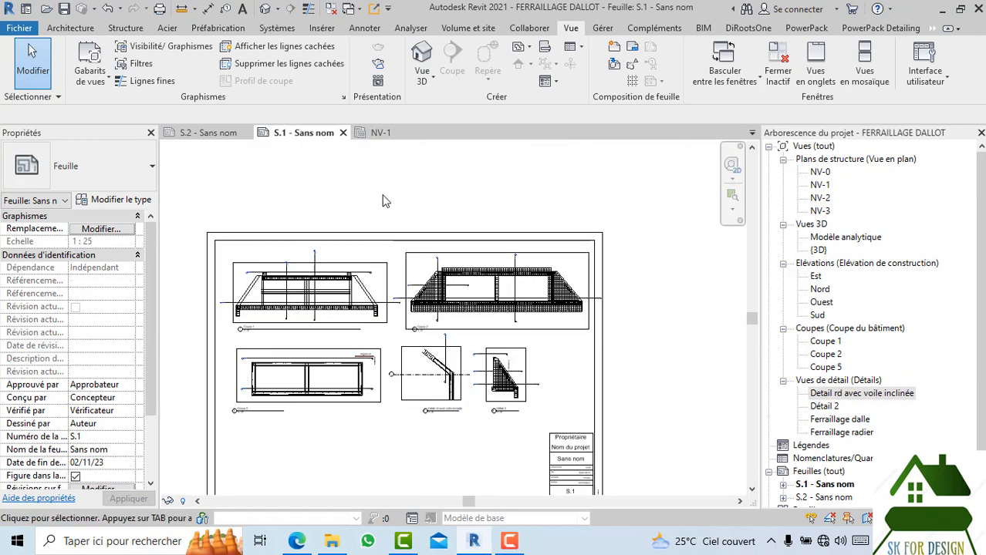
{"action": "scroll", "coordinate": [526, 253], "scroll_direction": "down", "scroll_amount": 2}
{"action": "scroll", "coordinate": [360, 416], "scroll_direction": "up", "scroll_amount": 2}
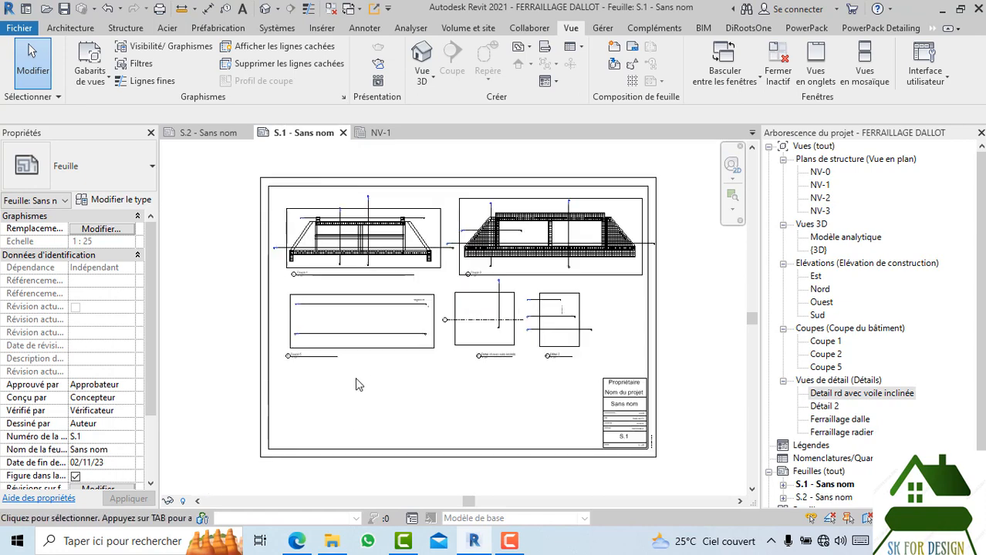
{"action": "left_click_drag", "start_coordinate": [364, 352], "coordinate": [361, 407]}
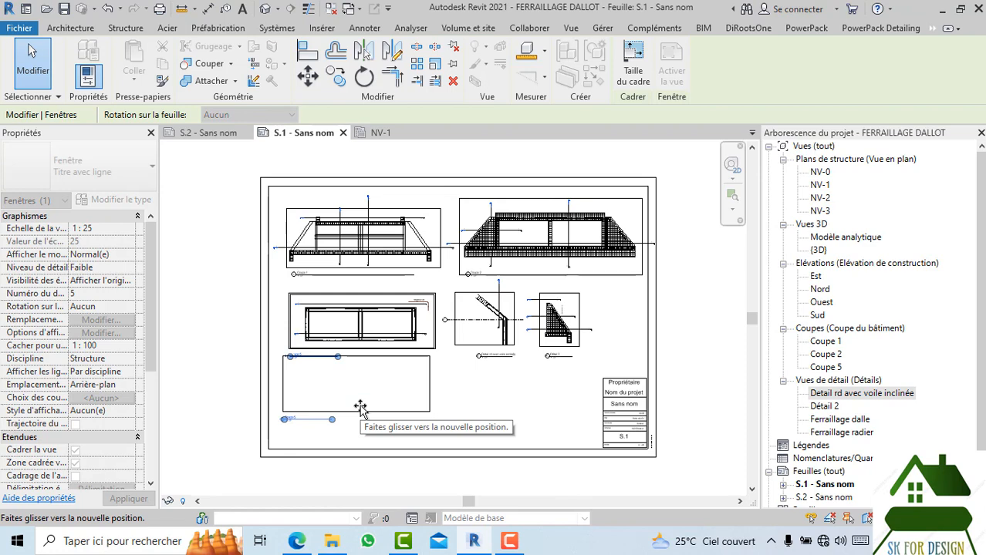
{"action": "mouse_move", "coordinate": [360, 408]}
{"action": "left_mouse_down"}
{"action": "mouse_move", "coordinate": [411, 423]}
{"action": "mouse_move", "coordinate": [381, 423]}
{"action": "mouse_move", "coordinate": [374, 411]}
{"action": "left_mouse_up"}
{"action": "left_click", "coordinate": [514, 425]}
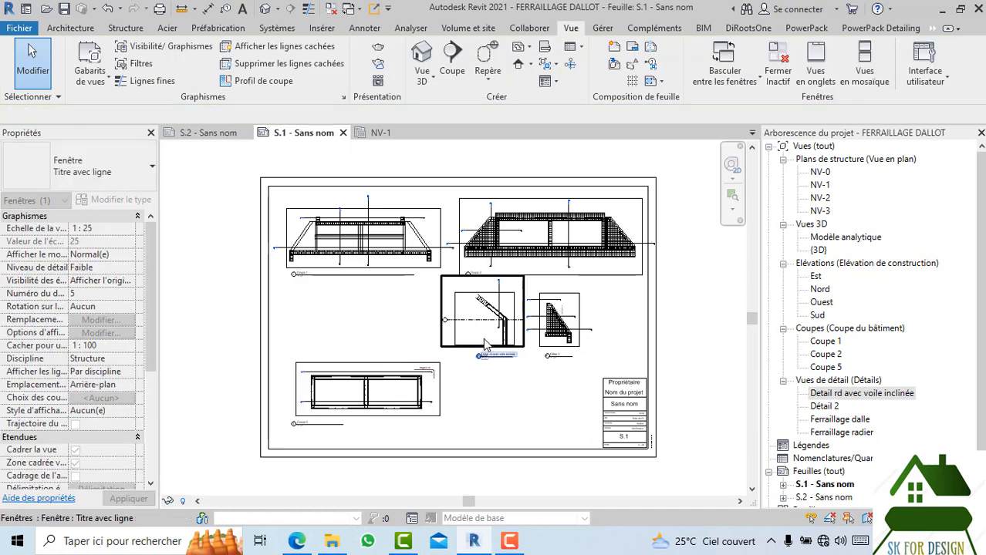
- Move the Détail 2 viewport on sheet S.1 away from the wing-wall detail, into the free area above the title block
{"action": "left_click", "coordinate": [485, 343]}
{"action": "scroll", "coordinate": [482, 339], "scroll_direction": "up", "scroll_amount": 2}
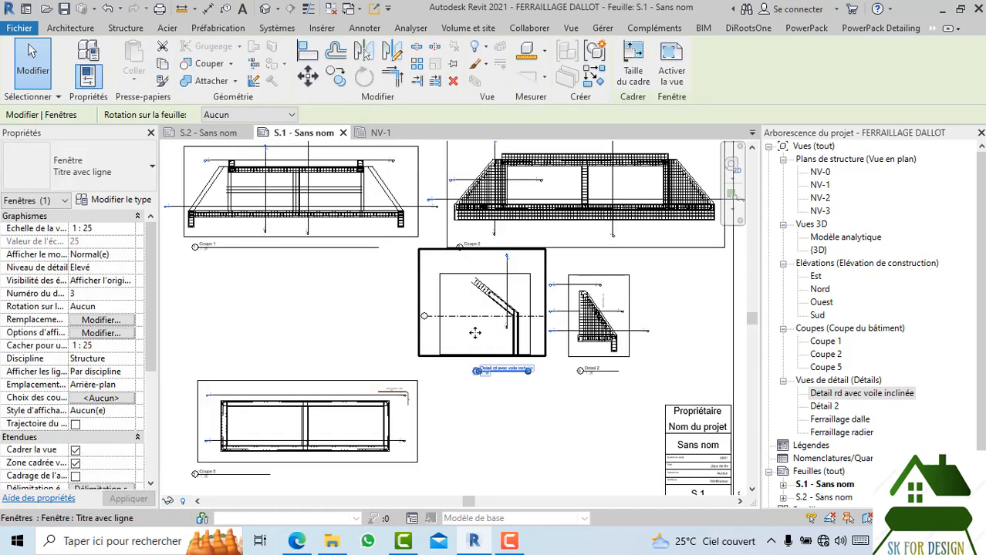
{"action": "left_click_drag", "start_coordinate": [609, 327], "coordinate": [665, 319]}
{"action": "left_click", "coordinate": [586, 426]}
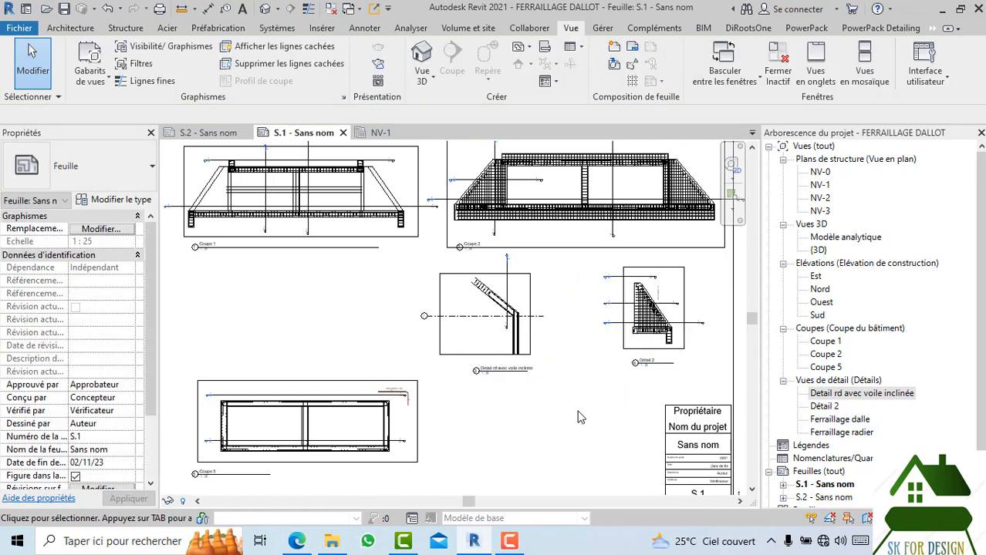
{"action": "scroll", "coordinate": [633, 390], "scroll_direction": "down", "scroll_amount": 1}
{"action": "left_click", "coordinate": [633, 390]}
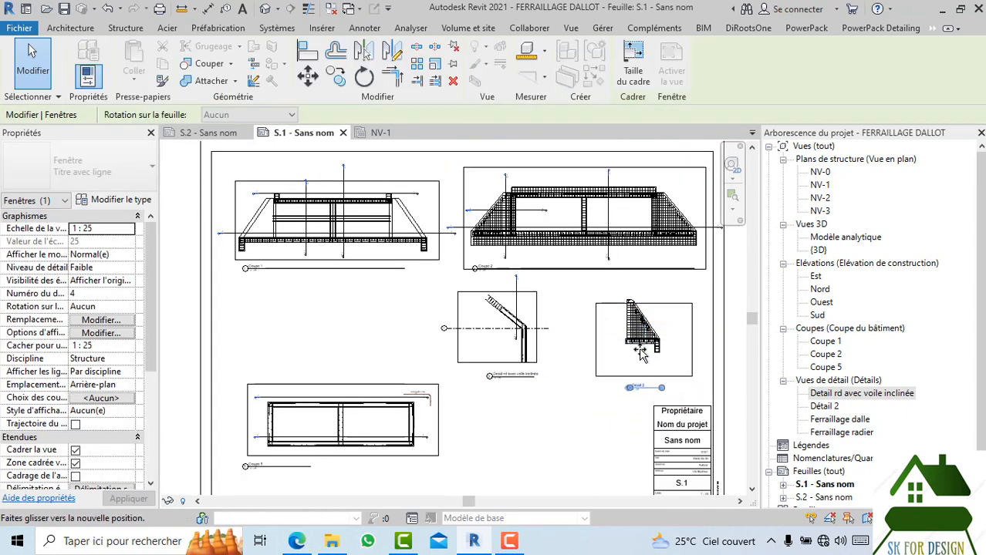
- Shift the Detail rd avec voile inclinée viewport slightly down and to the right, in the space beneath Coupe 2
{"action": "left_click", "coordinate": [538, 353]}
{"action": "left_click_drag", "start_coordinate": [538, 353], "coordinate": [556, 377]}
{"action": "left_click", "coordinate": [523, 482]}
{"action": "middle_click_drag", "start_coordinate": [508, 470], "coordinate": [522, 403]}
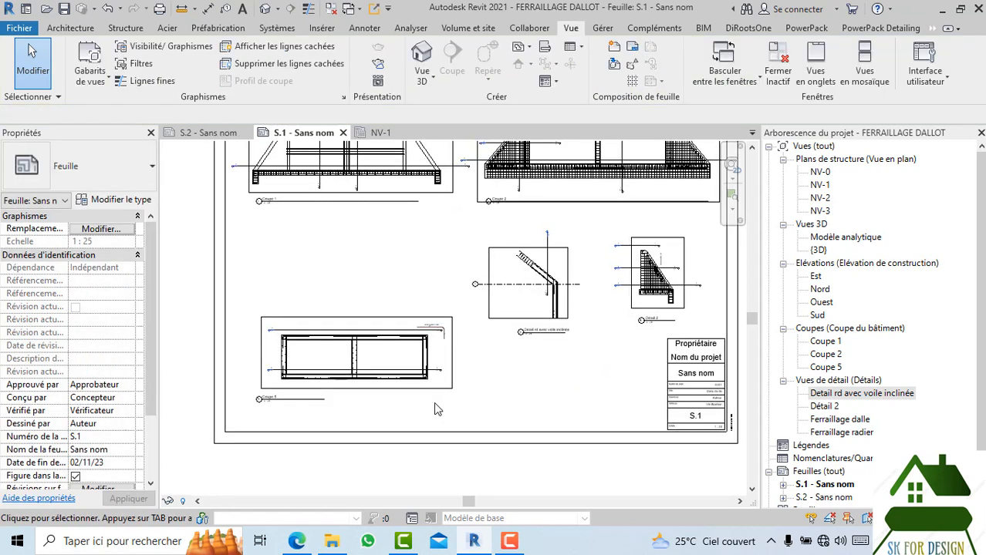
- Nudge the Coupe 5 viewport slightly up and to the left beneath Coupe 1 on sheet S.1
{"action": "left_click", "coordinate": [419, 382]}
{"action": "left_click_drag", "start_coordinate": [411, 367], "coordinate": [393, 344]}
{"action": "left_click", "coordinate": [520, 405]}
{"action": "scroll", "coordinate": [525, 402], "scroll_direction": "down", "scroll_amount": 3}
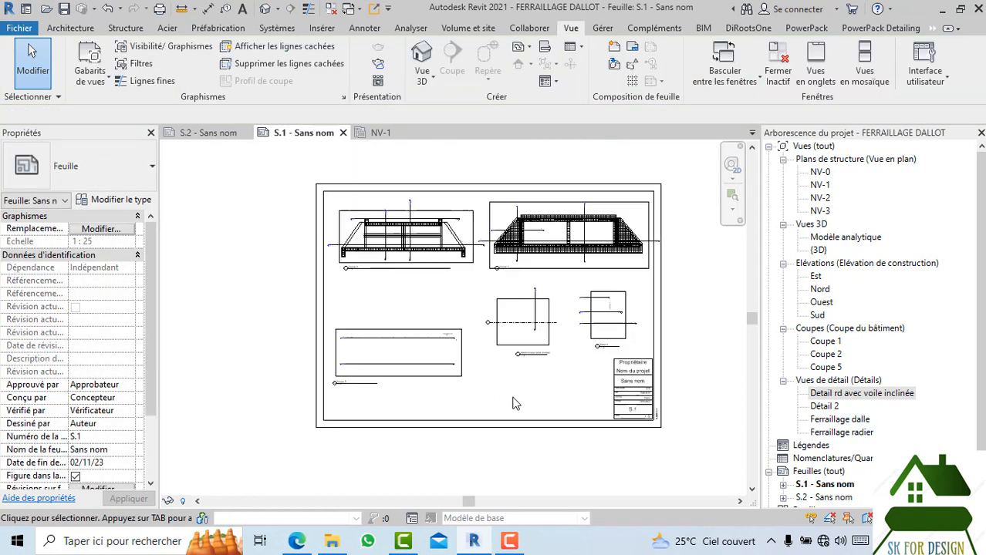
- Check the NV-1 structural plan and close its view to return to sheet S.1
{"action": "left_click", "coordinate": [386, 133]}
{"action": "scroll", "coordinate": [471, 207], "scroll_direction": "down", "scroll_amount": 2}
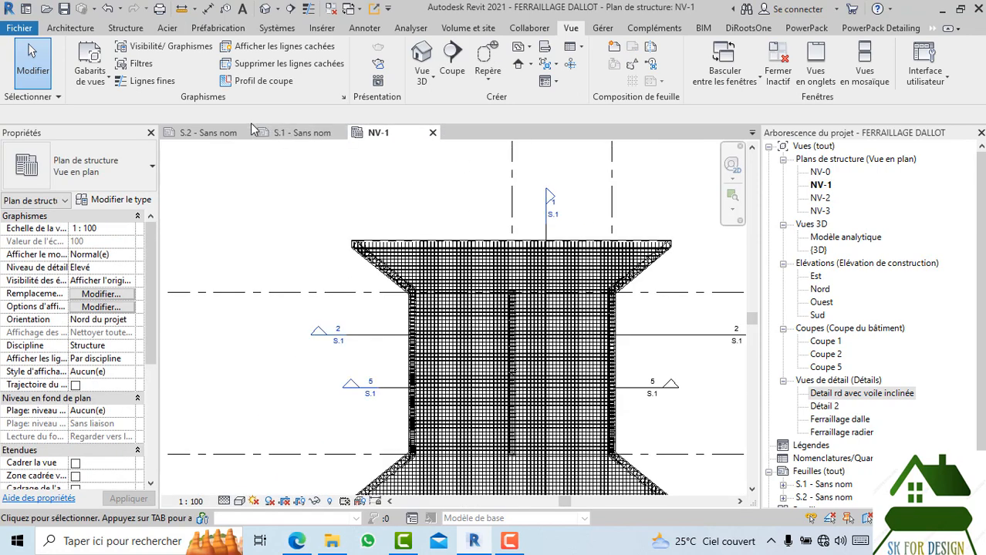
{"action": "left_click", "coordinate": [432, 134]}
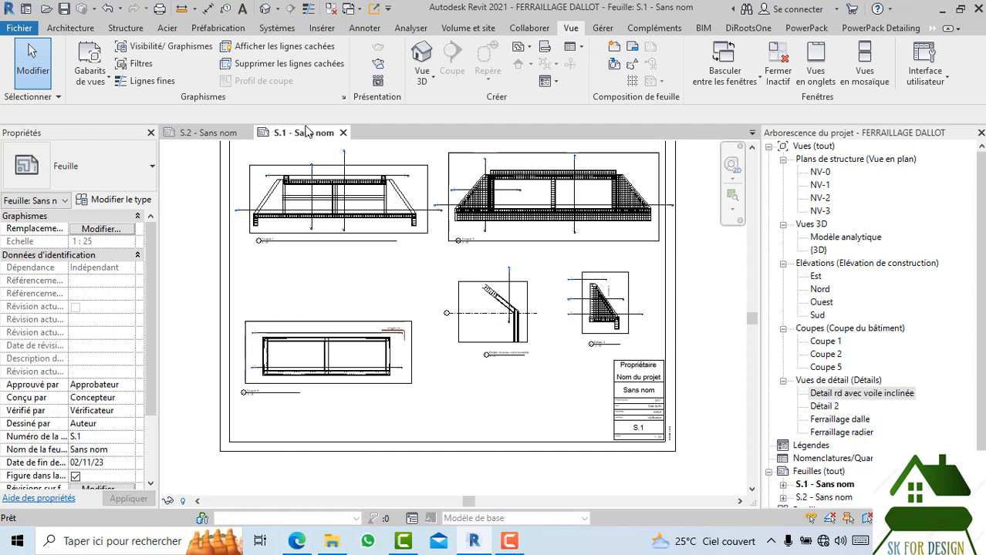
- Examine the slab and wall reinforcement of the Coupe 1 viewport on sheet S.1 up close
{"action": "scroll", "coordinate": [337, 287], "scroll_direction": "up", "scroll_amount": 6}
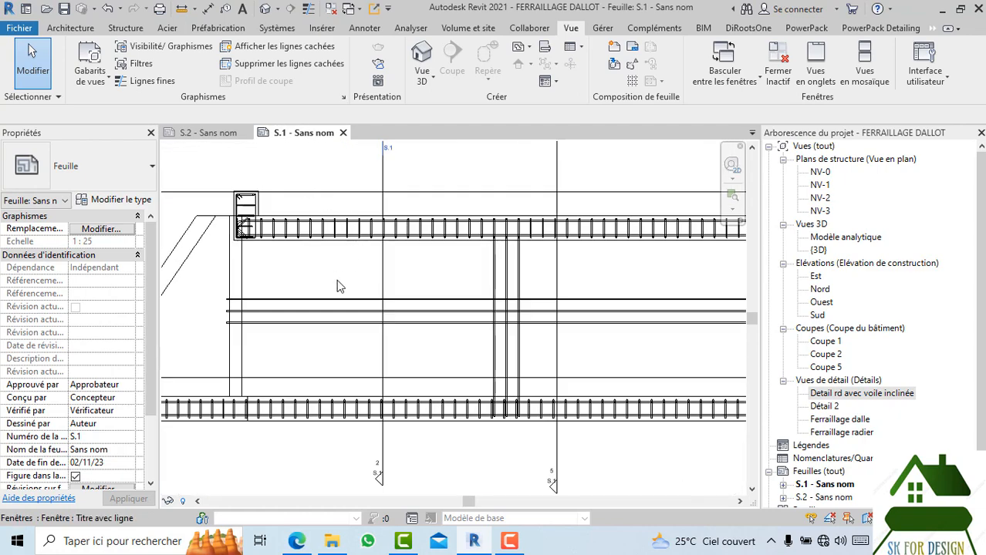
{"action": "scroll", "coordinate": [338, 280], "scroll_direction": "down", "scroll_amount": 2}
{"action": "middle_click_drag", "start_coordinate": [340, 281], "coordinate": [366, 282]}
{"action": "scroll", "coordinate": [313, 270], "scroll_direction": "up", "scroll_amount": 3}
{"action": "scroll", "coordinate": [312, 269], "scroll_direction": "up", "scroll_amount": 2}
{"action": "scroll", "coordinate": [304, 310], "scroll_direction": "down", "scroll_amount": 4}
{"action": "scroll", "coordinate": [366, 282], "scroll_direction": "down", "scroll_amount": 3}
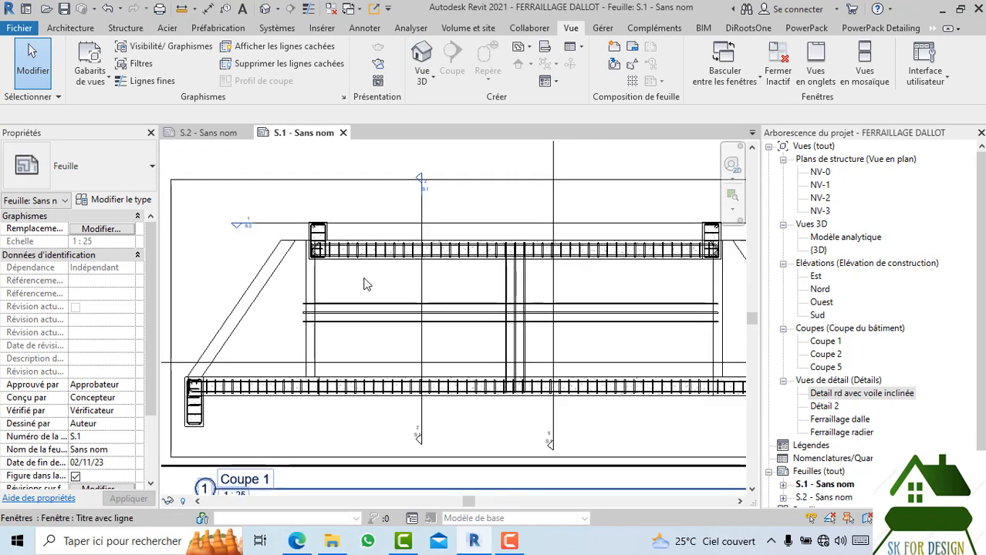
{"action": "scroll", "coordinate": [366, 282], "scroll_direction": "down", "scroll_amount": 2}
- Activate the Coupe 1 view on sheet S.1, try the Moyen detail level, and set the level to Faible
{"action": "double_click", "coordinate": [401, 246]}
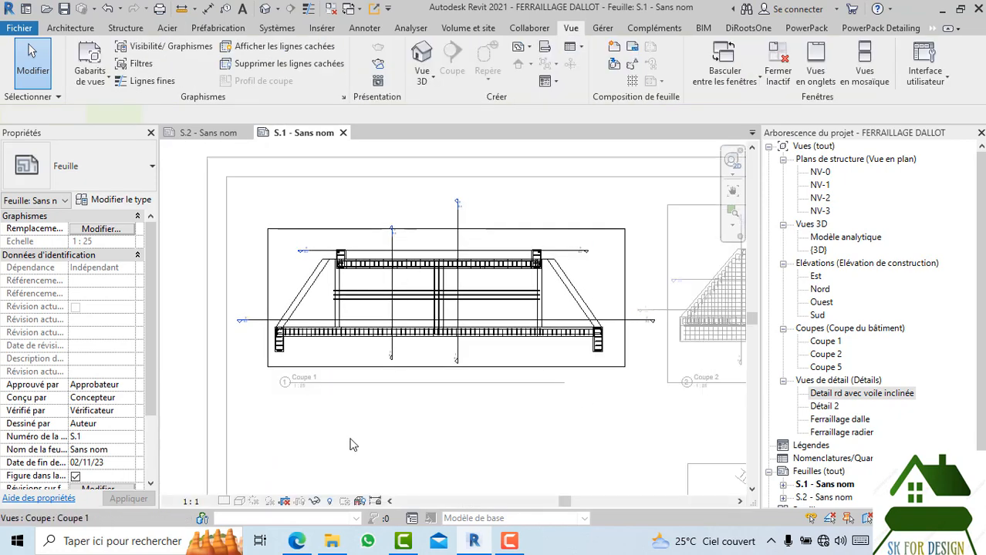
{"action": "scroll", "coordinate": [420, 307], "scroll_direction": "up", "scroll_amount": 5}
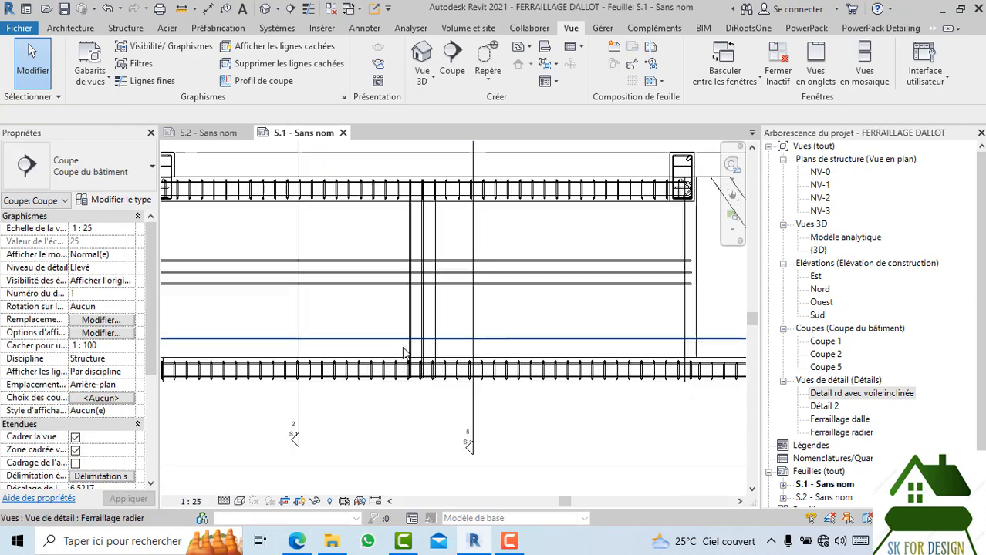
{"action": "left_click", "coordinate": [224, 501]}
{"action": "left_click", "coordinate": [247, 471]}
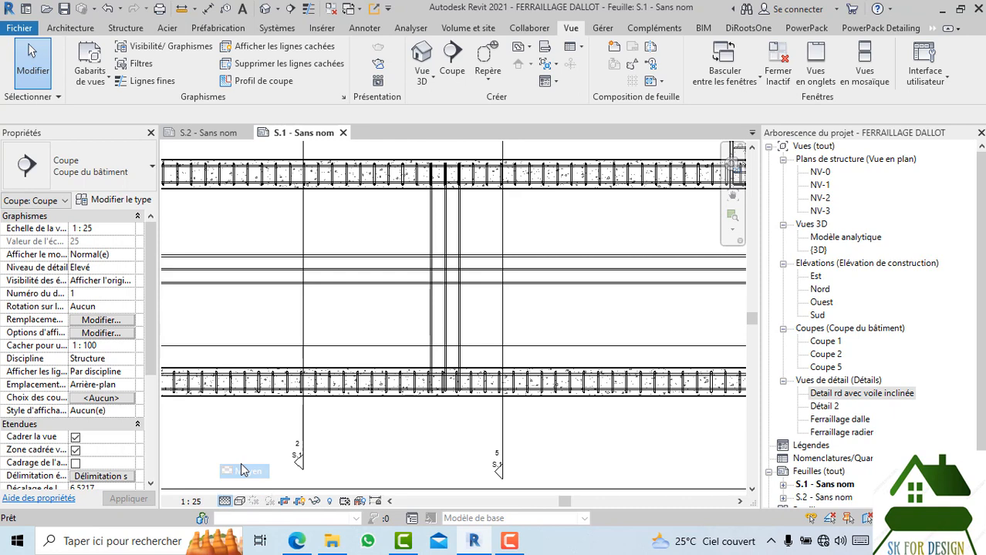
{"action": "left_click", "coordinate": [223, 502]}
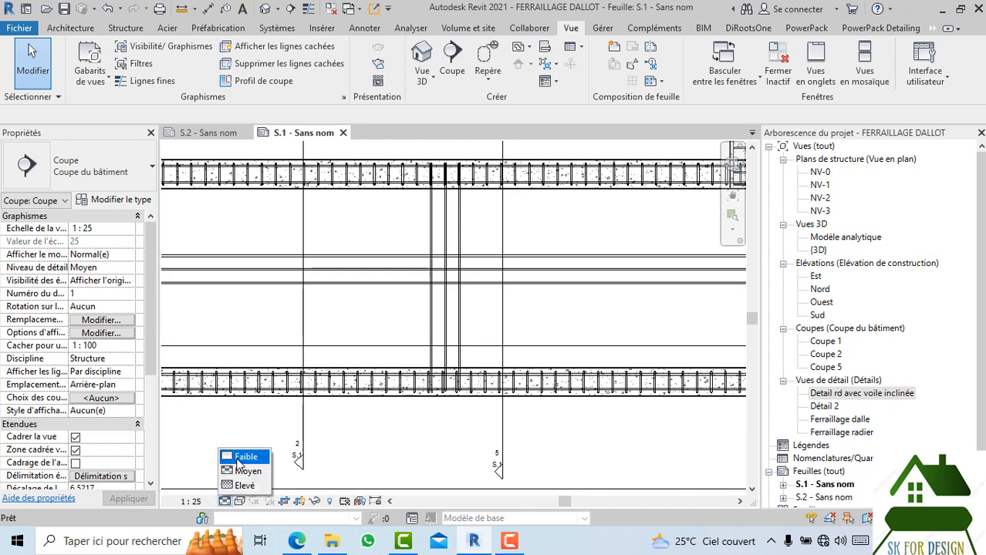
{"action": "left_click", "coordinate": [243, 457]}
{"action": "scroll", "coordinate": [395, 441], "scroll_direction": "down", "scroll_amount": 1}
{"action": "scroll", "coordinate": [395, 441], "scroll_direction": "down", "scroll_amount": 1}
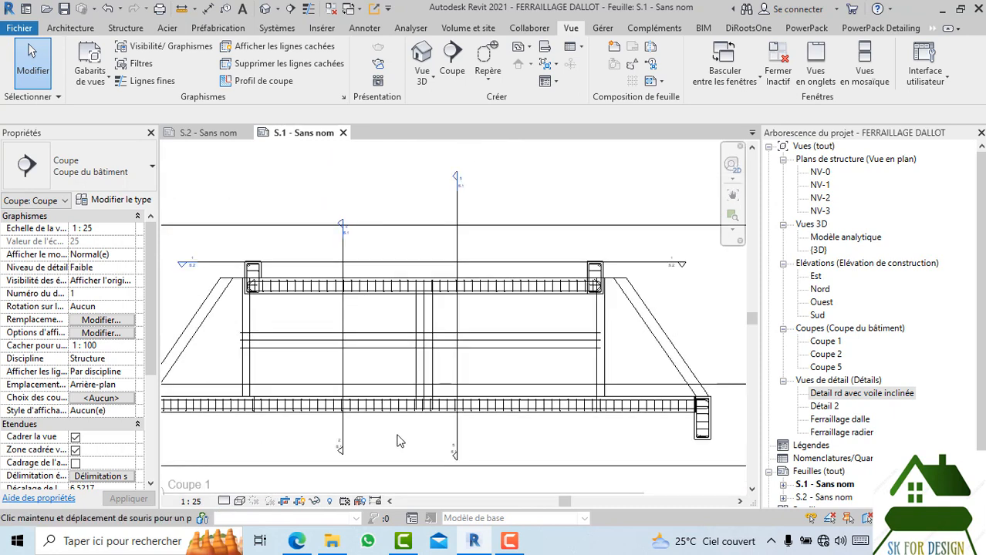
- Start an aligned dimension in Coupe 1 and duplicate the Flèche - Arial 2.5 mm type, entering the author's surname as its name
{"action": "scroll", "coordinate": [400, 443], "scroll_direction": "down", "scroll_amount": 1}
{"action": "scroll", "coordinate": [371, 301], "scroll_direction": "up", "scroll_amount": 5}
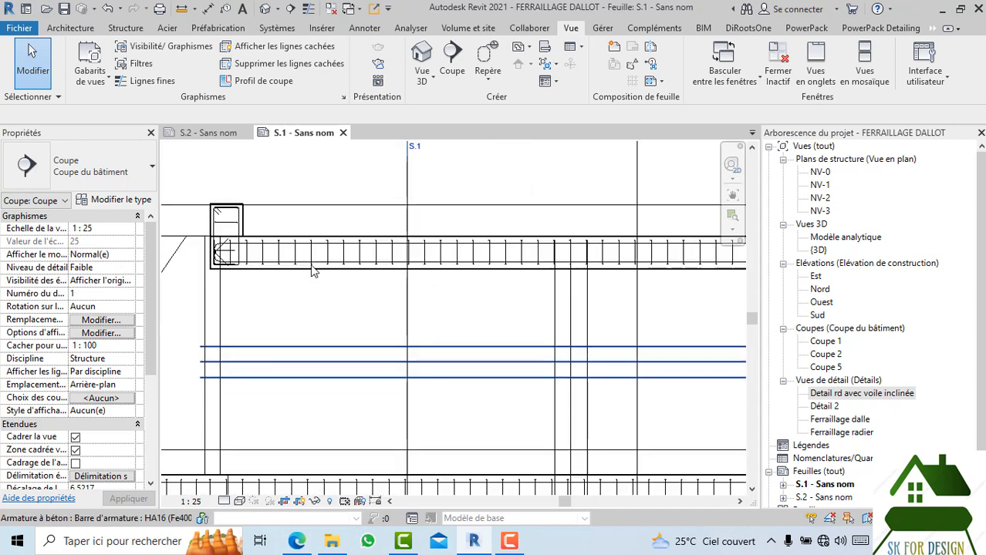
{"action": "scroll", "coordinate": [374, 309], "scroll_direction": "down", "scroll_amount": 3}
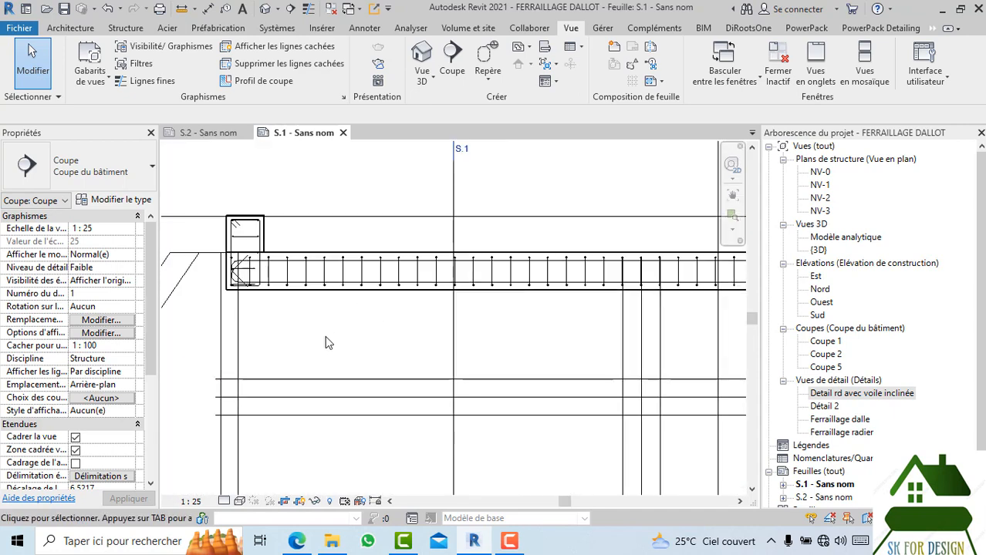
{"action": "scroll", "coordinate": [324, 342], "scroll_direction": "down", "scroll_amount": 2}
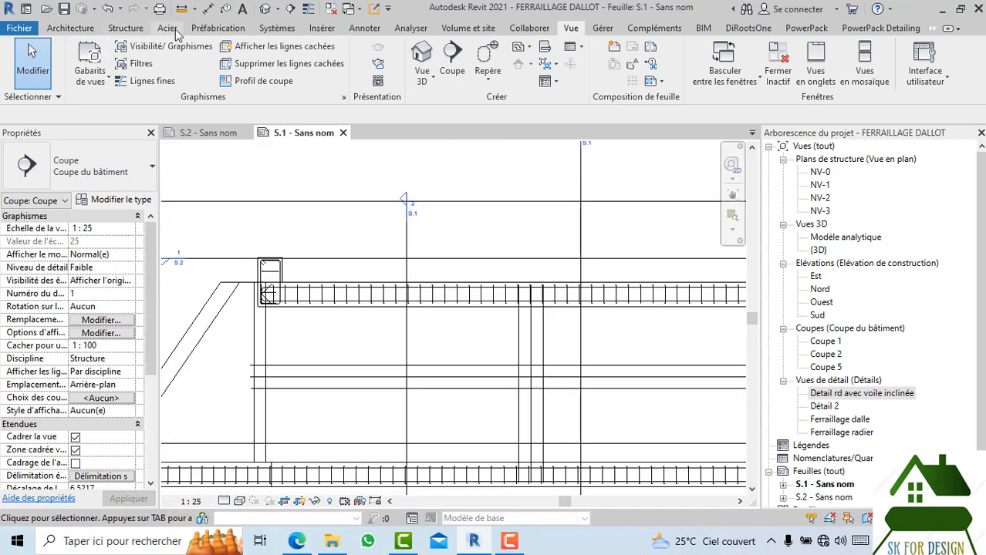
{"action": "left_click", "coordinate": [364, 28]}
{"action": "left_click", "coordinate": [91, 53]}
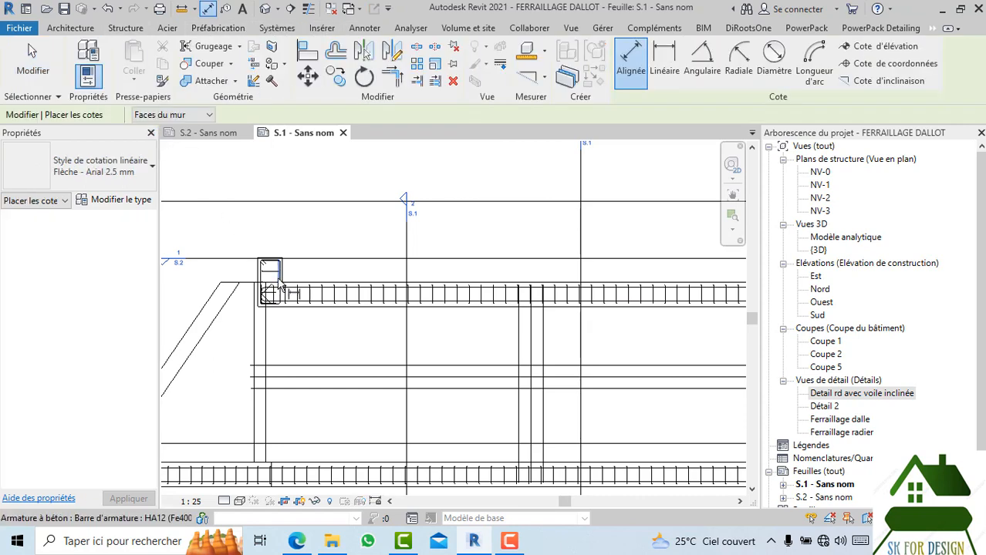
{"action": "left_click", "coordinate": [129, 202]}
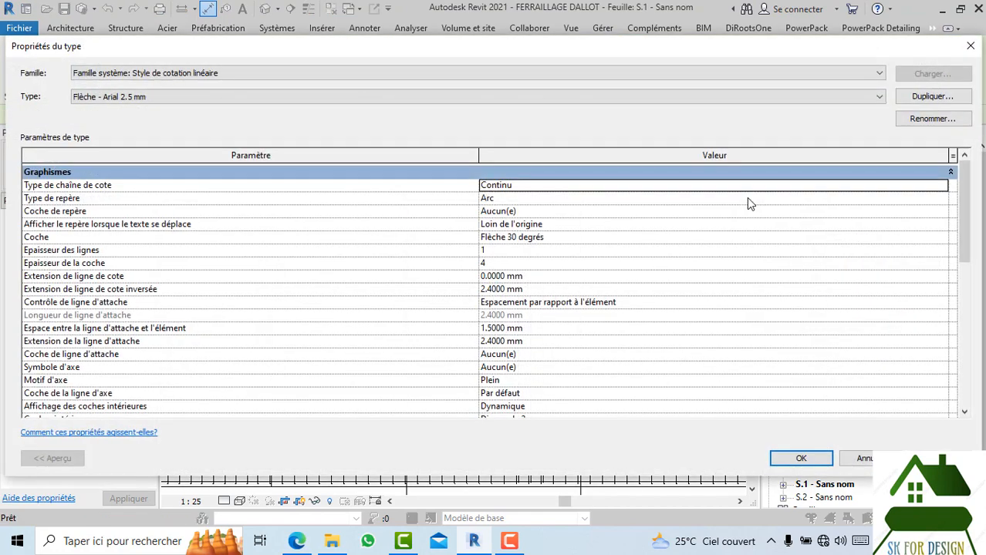
{"action": "left_click", "coordinate": [932, 97]}
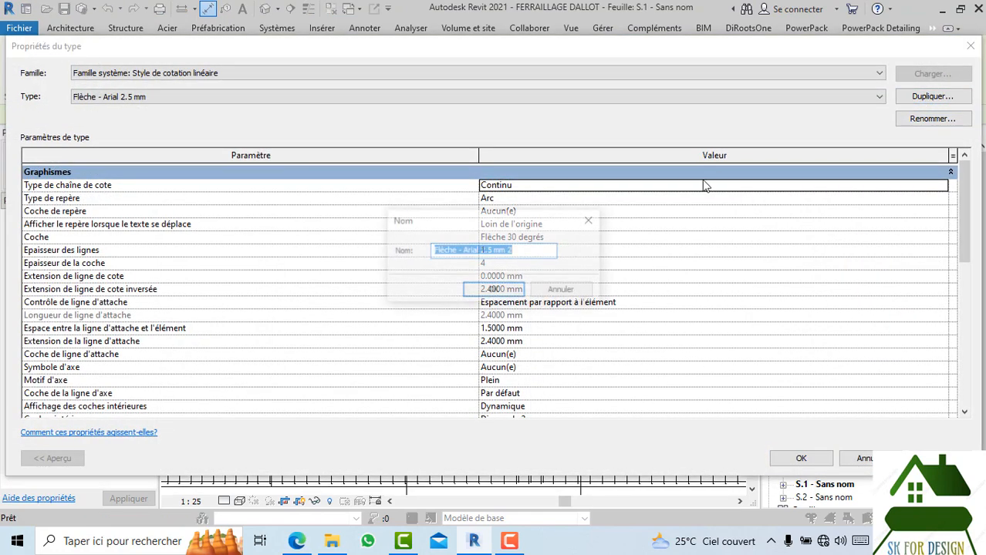
{"action": "type", "text": "sa"}
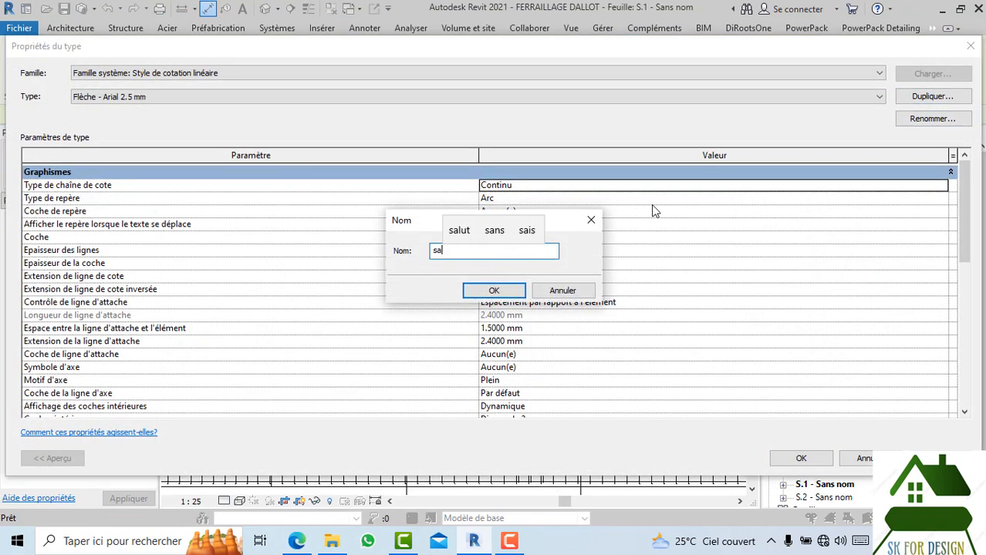
{"action": "type", "text": "kho"}
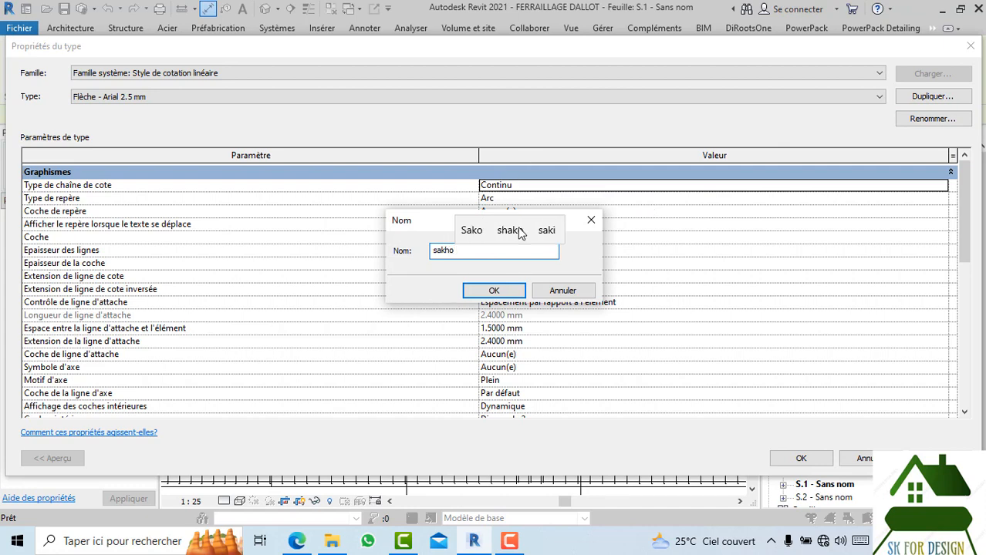
{"action": "left_click", "coordinate": [493, 290]}
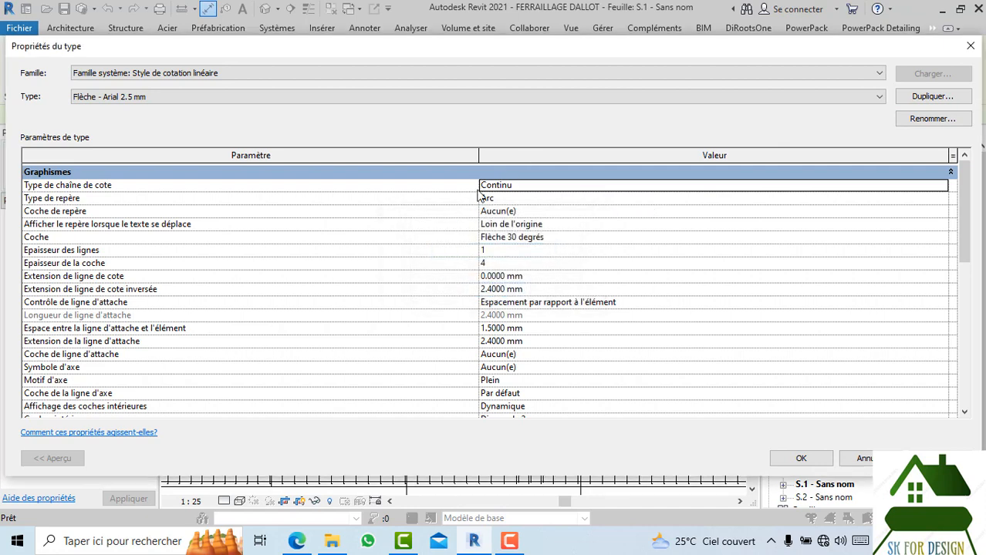
- Set the new dimension type's tick line weight (Epaisseur de la coche) to 2
{"action": "left_click", "coordinate": [498, 264]}
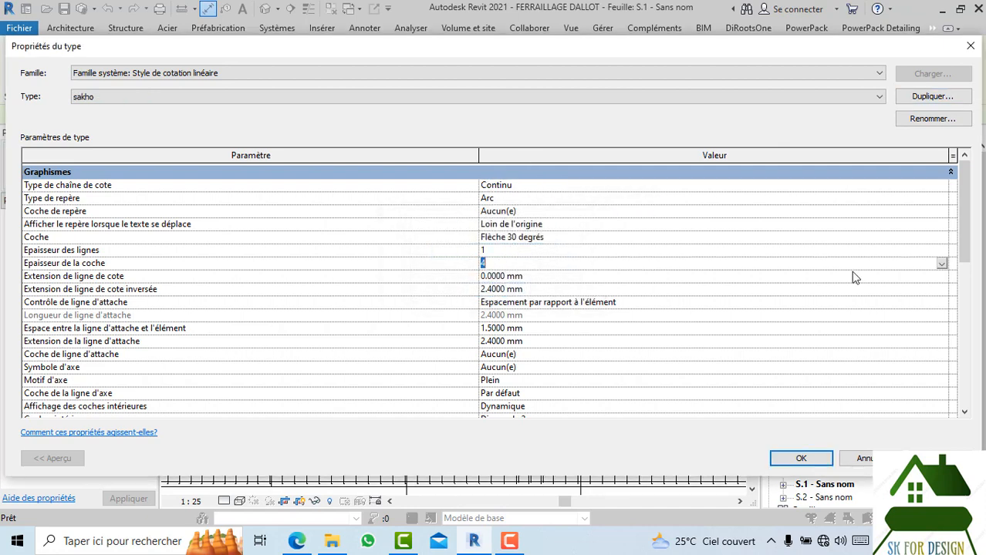
{"action": "left_click", "coordinate": [941, 265]}
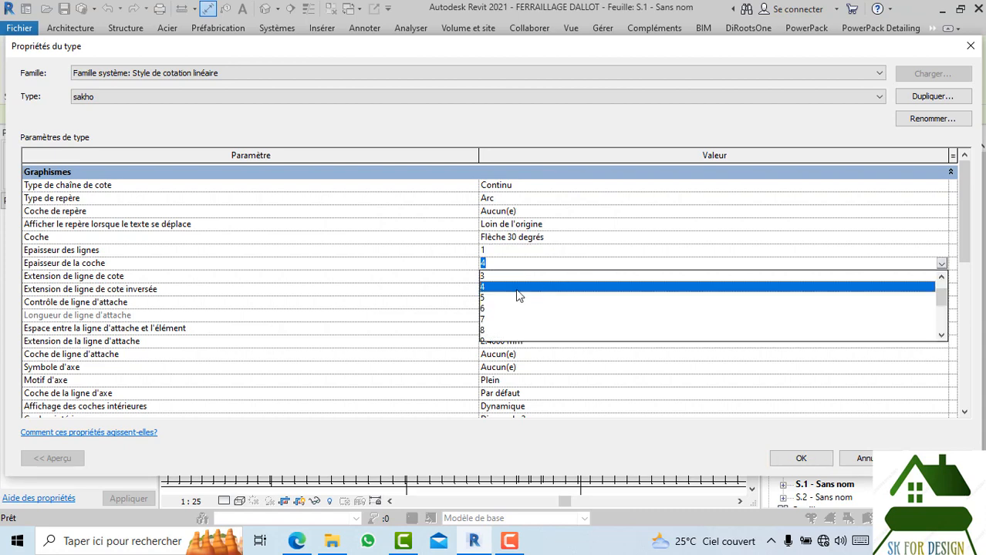
{"action": "scroll", "coordinate": [487, 286], "scroll_direction": "up", "scroll_amount": 2}
{"action": "left_click", "coordinate": [488, 286]}
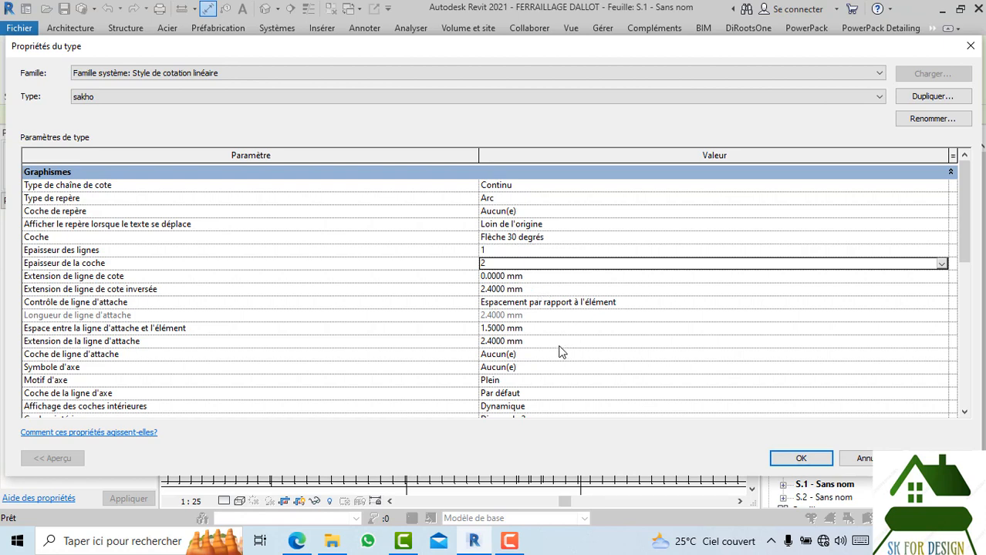
- Look through the interior tick options (Coches intérieures) of the new dimension type, keeping Diagonale 2 mm
{"action": "scroll", "coordinate": [551, 346], "scroll_direction": "down", "scroll_amount": 3}
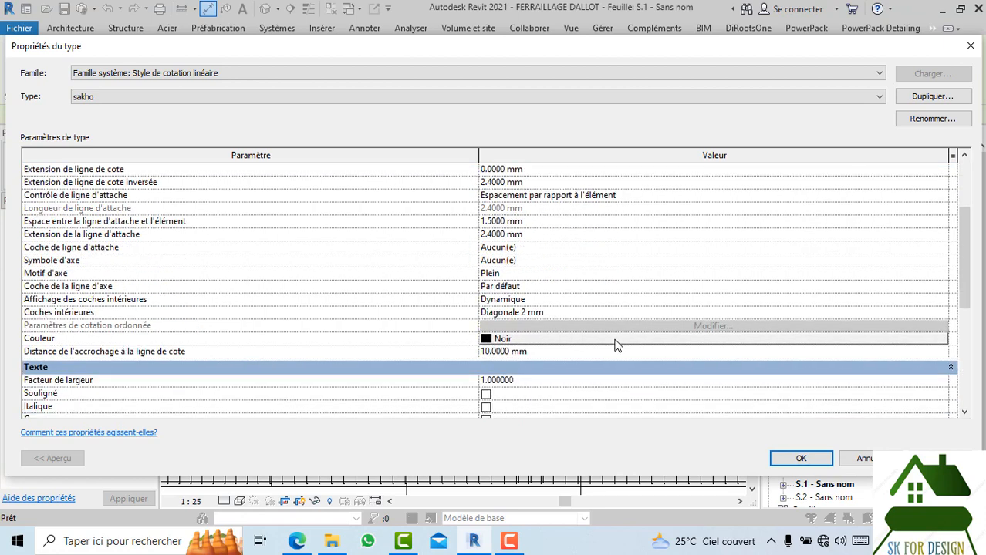
{"action": "left_click", "coordinate": [945, 313]}
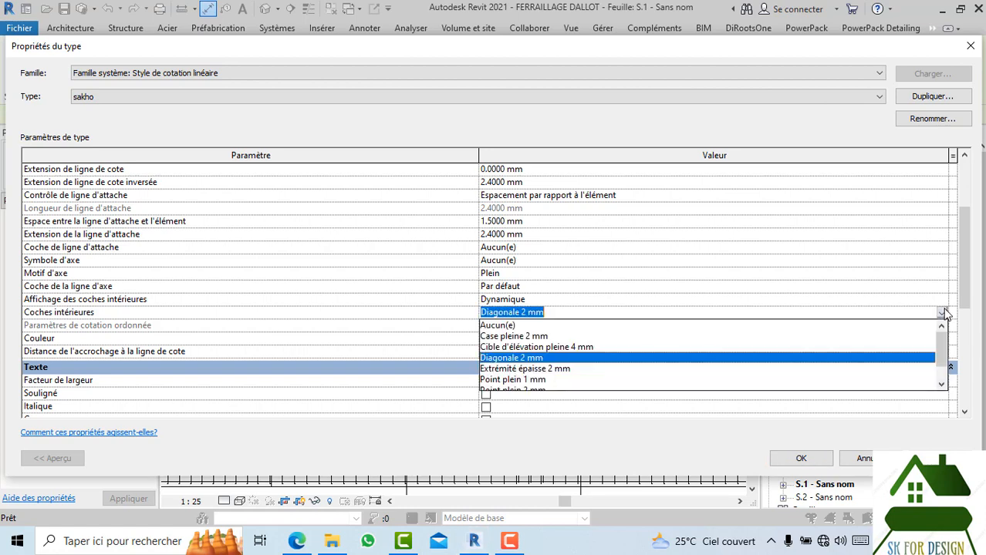
{"action": "scroll", "coordinate": [578, 363], "scroll_direction": "down", "scroll_amount": 1}
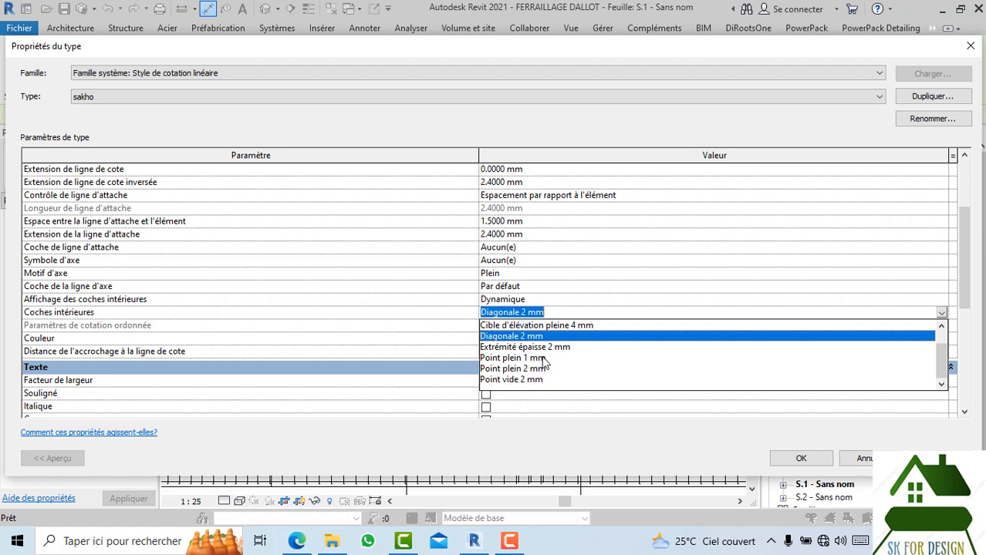
{"action": "scroll", "coordinate": [544, 363], "scroll_direction": "up", "scroll_amount": 1}
{"action": "left_click", "coordinate": [942, 316]}
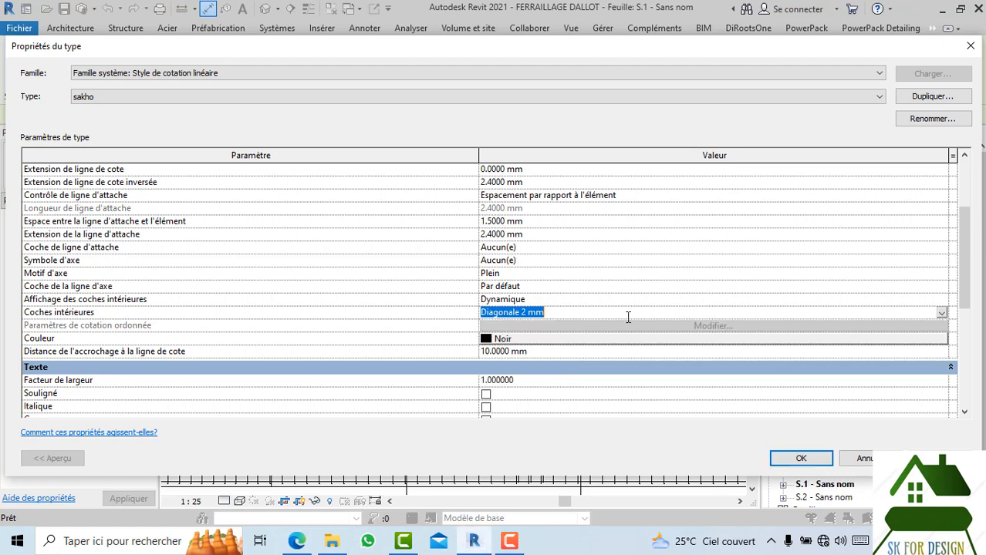
- Set the new dimension type's text size to 2 mm and its font to Tahoma, and review its other parameters
{"action": "scroll", "coordinate": [561, 337], "scroll_direction": "down", "scroll_amount": 4}
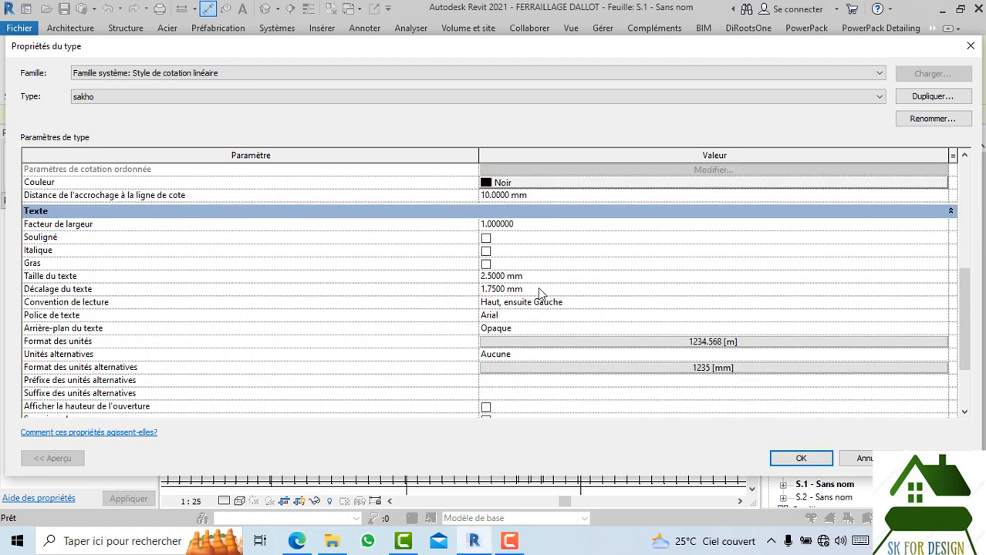
{"action": "left_click", "coordinate": [537, 277]}
{"action": "left_click", "coordinate": [941, 317]}
{"action": "type", "text": "Tahoma"}
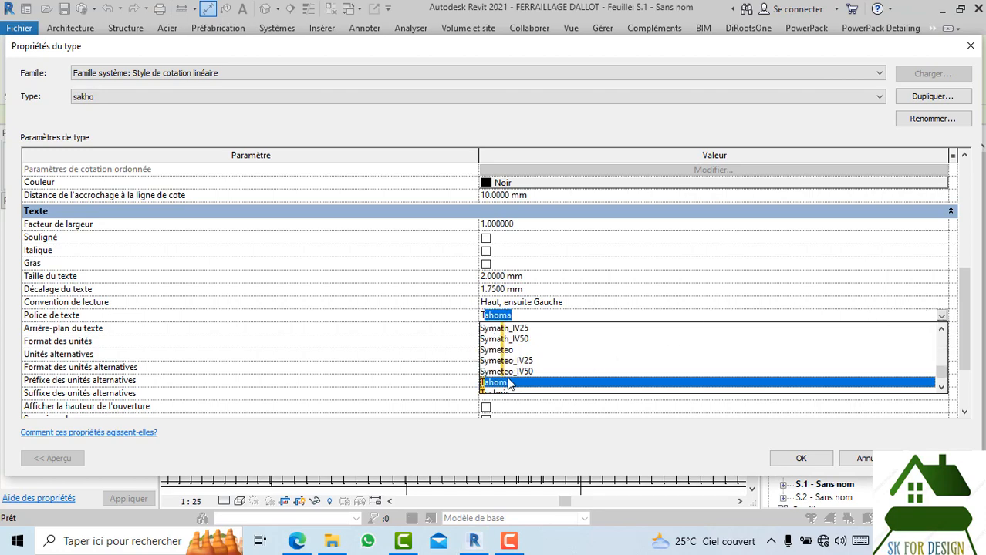
{"action": "left_click", "coordinate": [509, 384]}
{"action": "scroll", "coordinate": [587, 322], "scroll_direction": "down", "scroll_amount": 3}
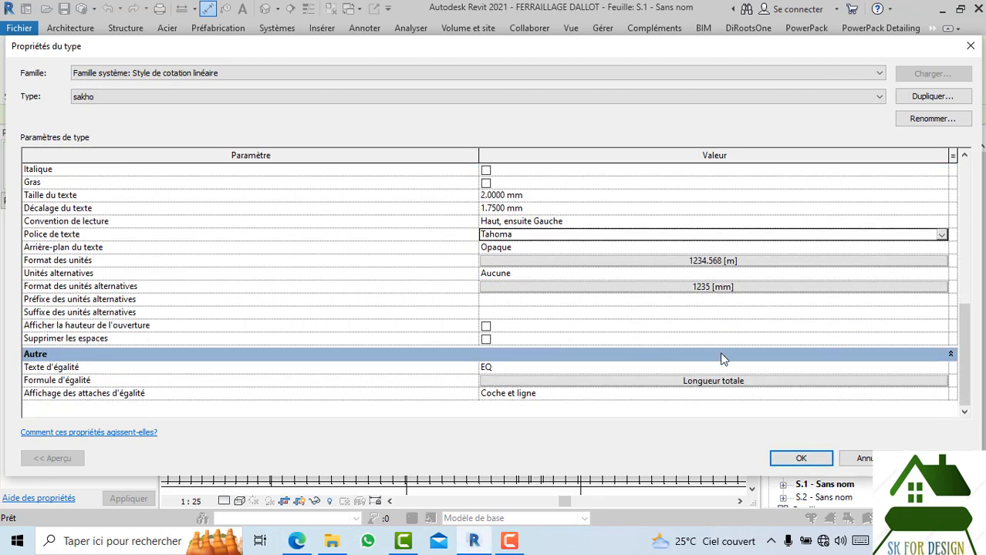
{"action": "scroll", "coordinate": [617, 312], "scroll_direction": "up", "scroll_amount": 6}
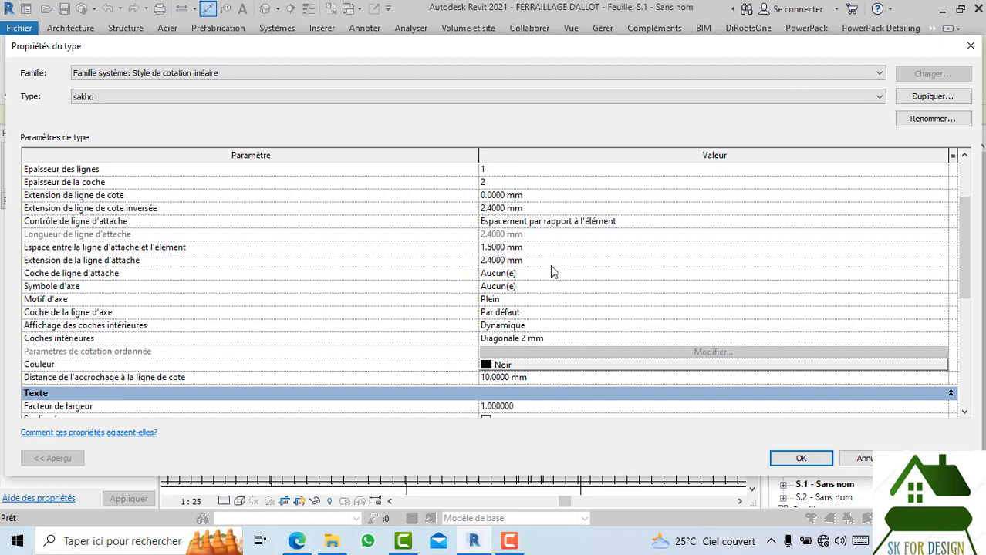
{"action": "scroll", "coordinate": [567, 319], "scroll_direction": "up", "scroll_amount": 2}
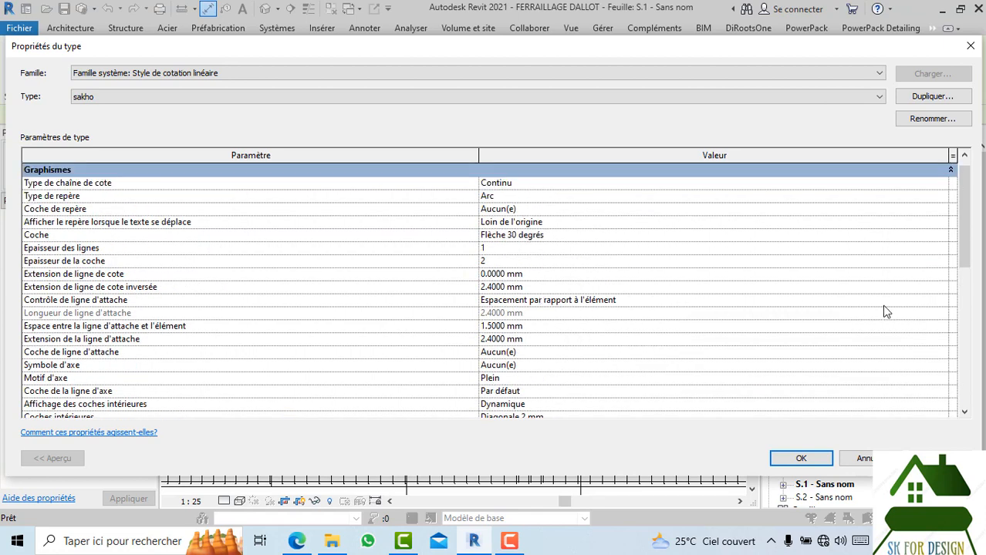
- Set the dimension type's witness line control to Fixé sur la ligne de cote, with 1 mm witness line length and 1 mm extension
{"action": "left_click", "coordinate": [940, 303]}
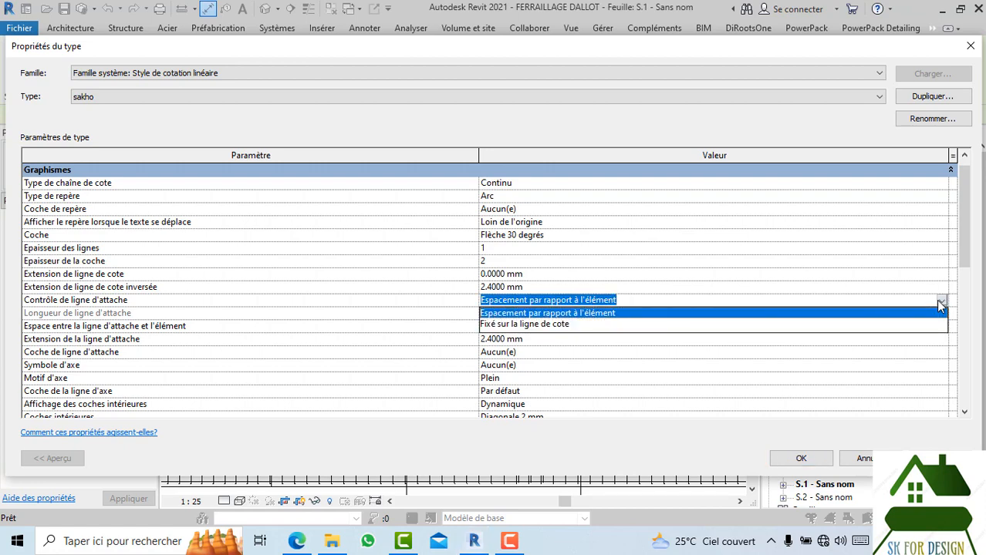
{"action": "left_click", "coordinate": [548, 324]}
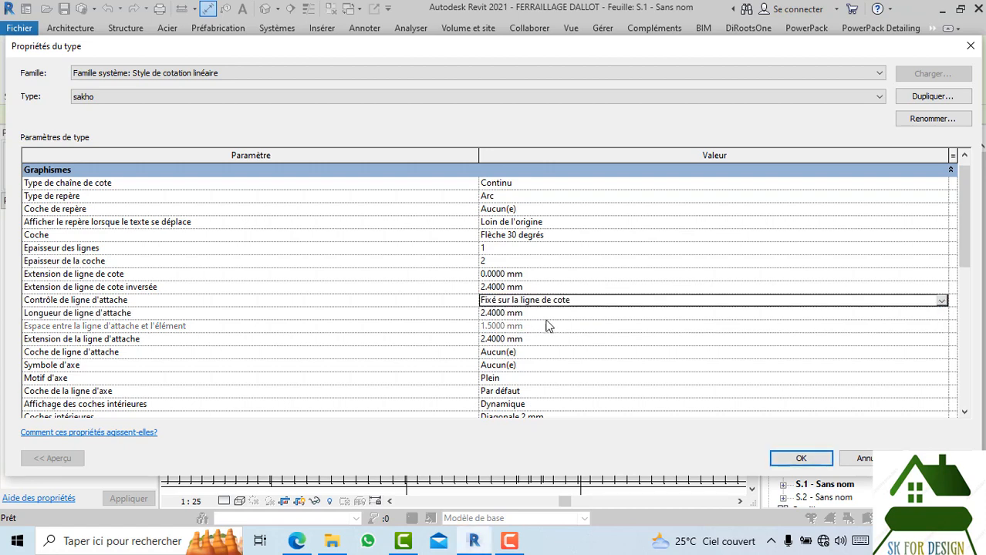
{"action": "left_click", "coordinate": [545, 313]}
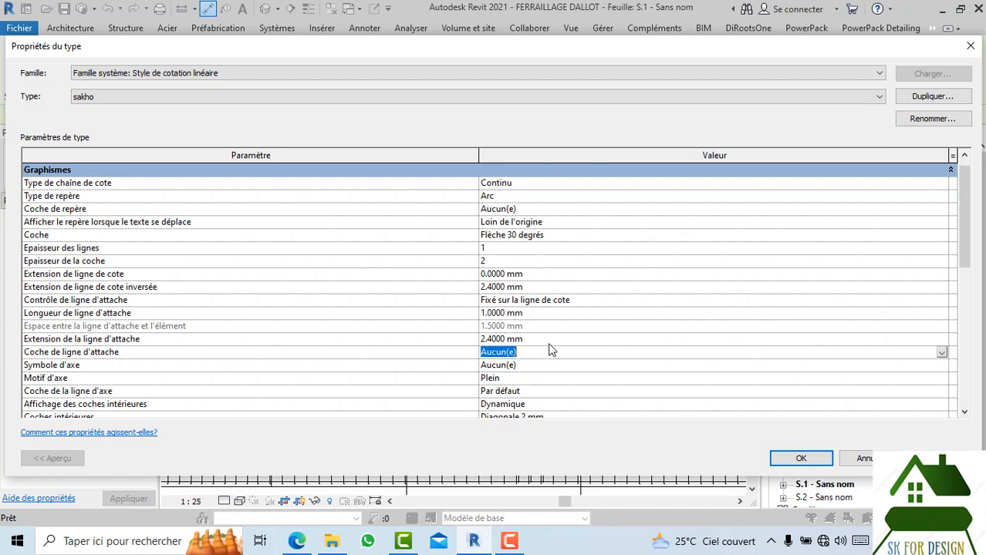
{"action": "left_click", "coordinate": [550, 341]}
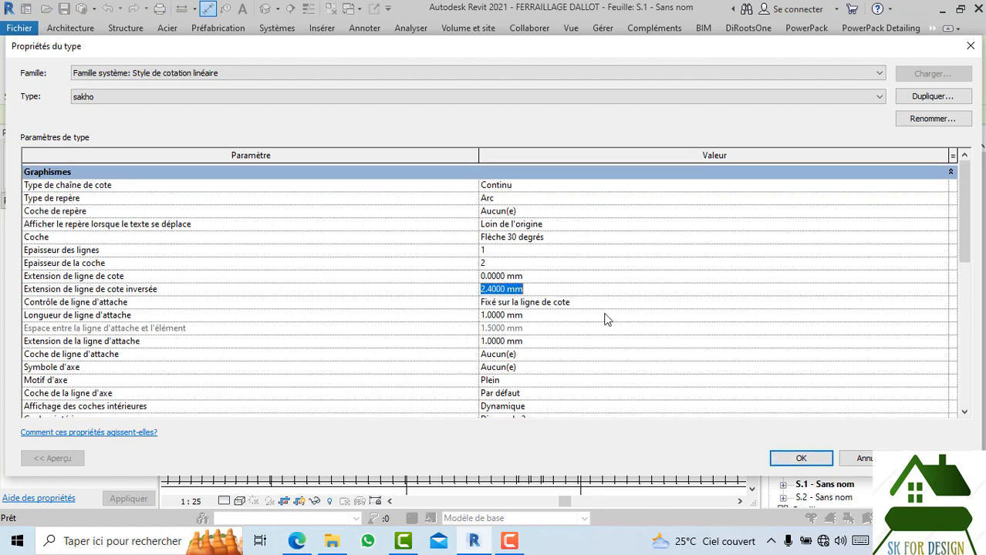
- Set the dimension type's colour to red (Rouge) and apply the type properties
{"action": "scroll", "coordinate": [599, 286], "scroll_direction": "down", "scroll_amount": 2}
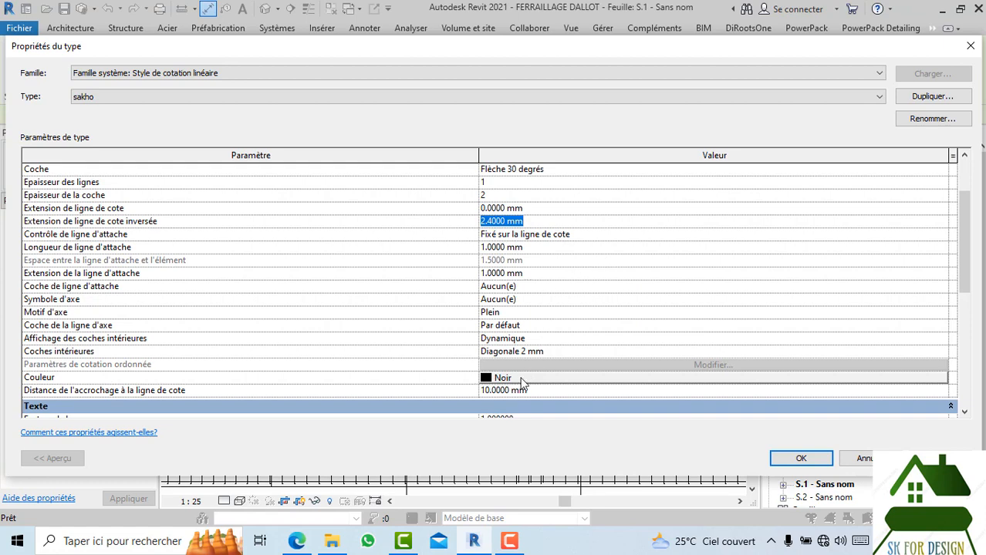
{"action": "left_click", "coordinate": [520, 380]}
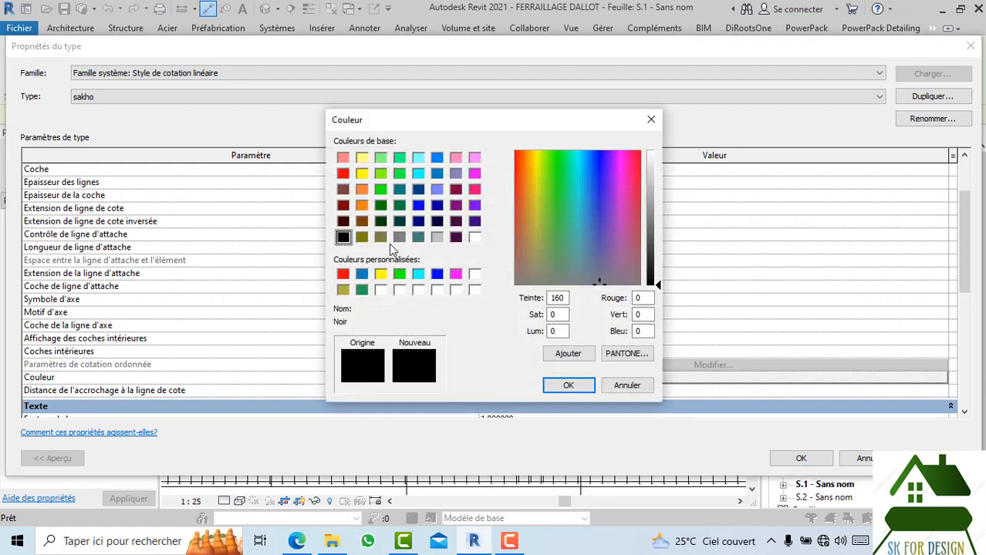
{"action": "left_click", "coordinate": [343, 173]}
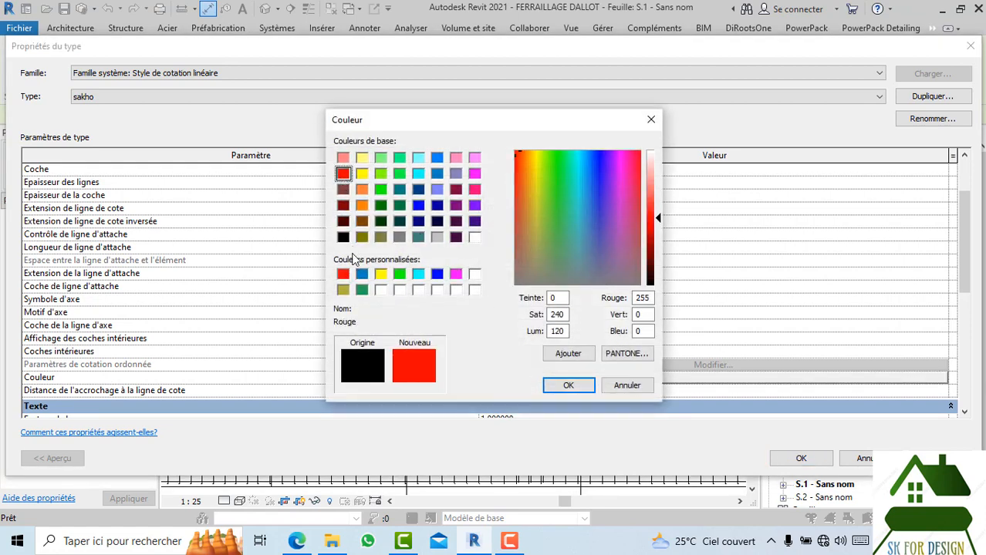
{"action": "left_click", "coordinate": [552, 385]}
{"action": "left_click", "coordinate": [799, 458]}
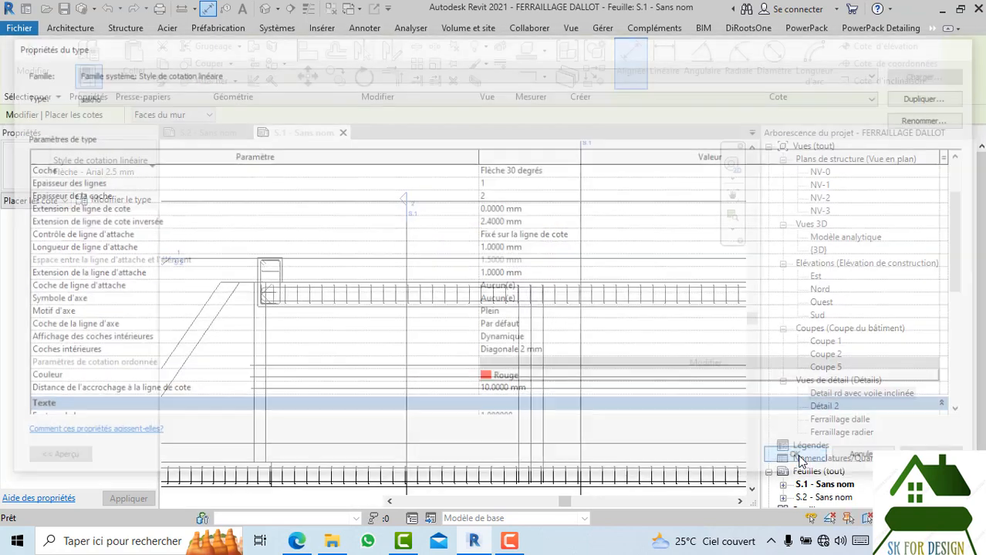
- Place an aligned dimension chain above the top slab in Coupe 1, covering both end upstands' widths and the clear distance between them
{"action": "scroll", "coordinate": [263, 250], "scroll_direction": "up", "scroll_amount": 3}
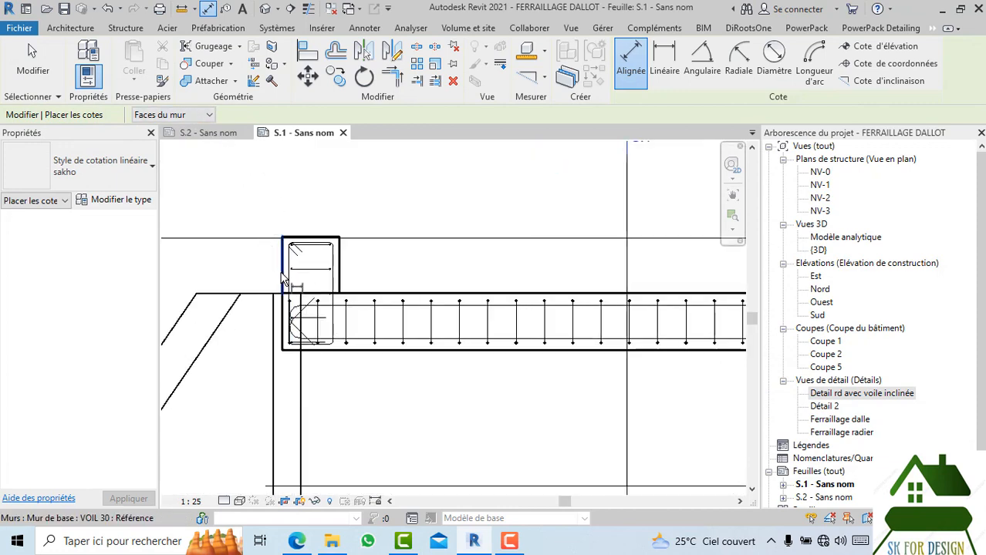
{"action": "left_click", "coordinate": [283, 281]}
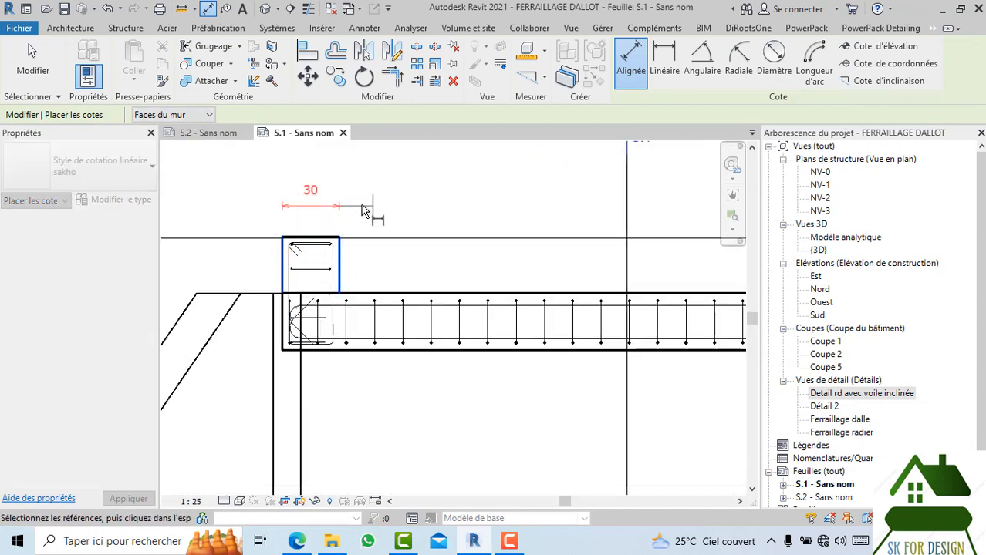
{"action": "middle_click_drag", "start_coordinate": [368, 207], "coordinate": [230, 207]}
{"action": "scroll", "coordinate": [230, 208], "scroll_direction": "down", "scroll_amount": 2}
{"action": "middle_click_drag", "start_coordinate": [388, 230], "coordinate": [104, 257]}
{"action": "scroll", "coordinate": [224, 262], "scroll_direction": "down", "scroll_amount": 4}
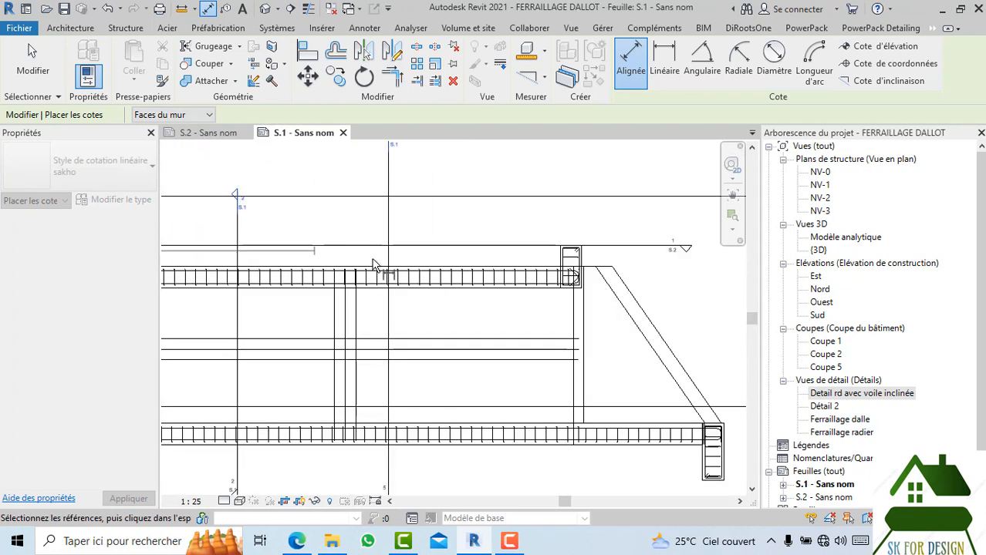
{"action": "scroll", "coordinate": [531, 266], "scroll_direction": "up", "scroll_amount": 6}
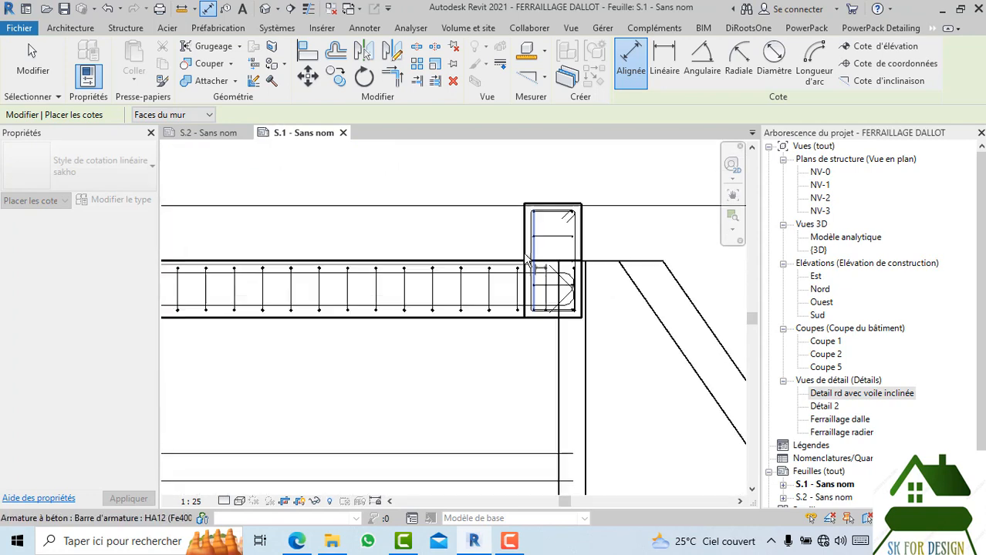
{"action": "left_click", "coordinate": [584, 232]}
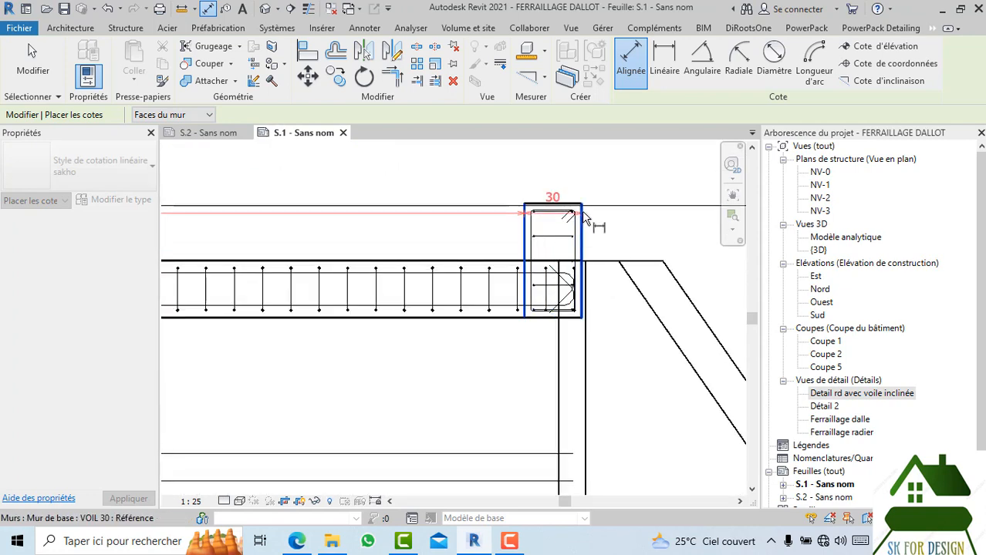
{"action": "scroll", "coordinate": [566, 192], "scroll_direction": "down", "scroll_amount": 4}
{"action": "scroll", "coordinate": [586, 255], "scroll_direction": "up", "scroll_amount": 4}
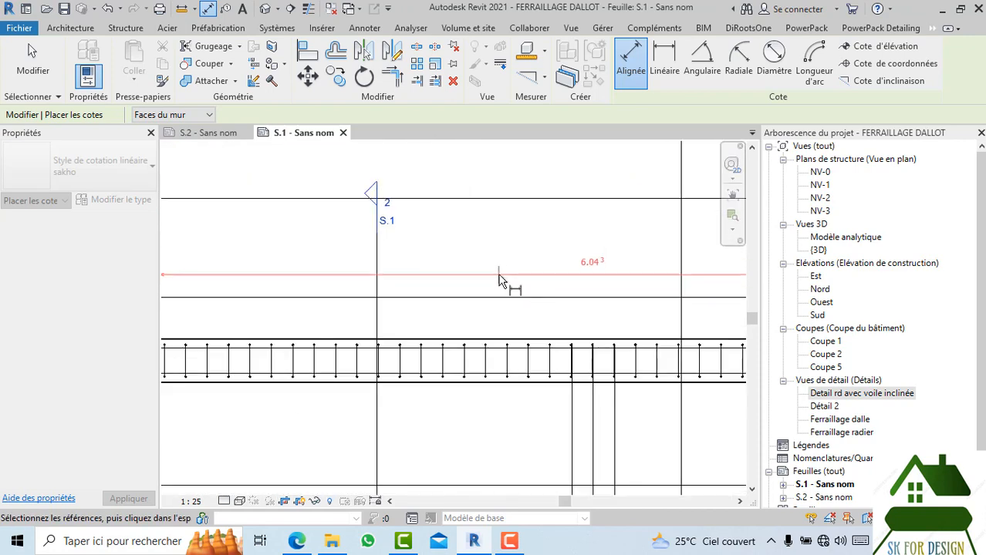
{"action": "scroll", "coordinate": [501, 279], "scroll_direction": "down", "scroll_amount": 2}
{"action": "left_click", "coordinate": [502, 279]}
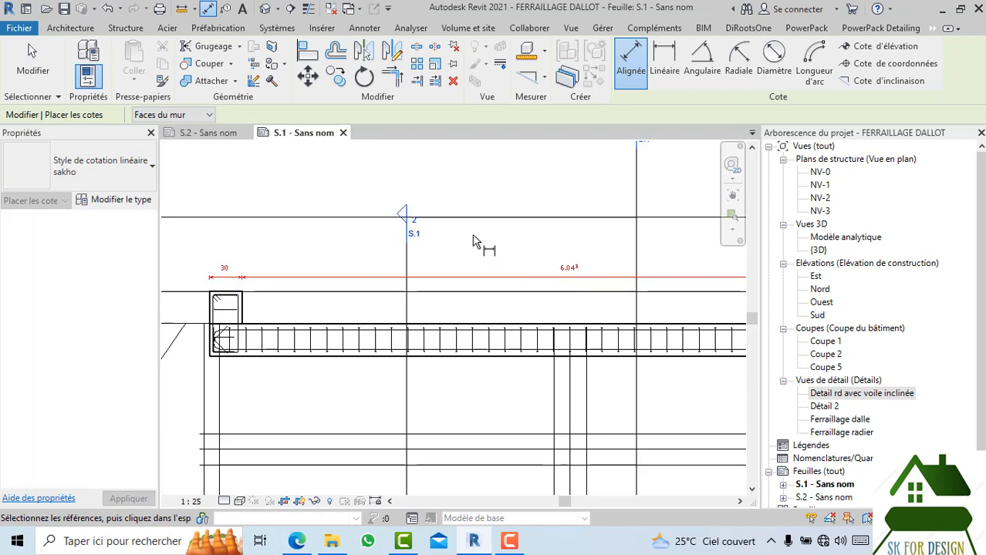
{"action": "scroll", "coordinate": [478, 248], "scroll_direction": "down", "scroll_amount": 3}
{"action": "key", "text": "Escape"}
{"action": "key", "text": "Escape"}
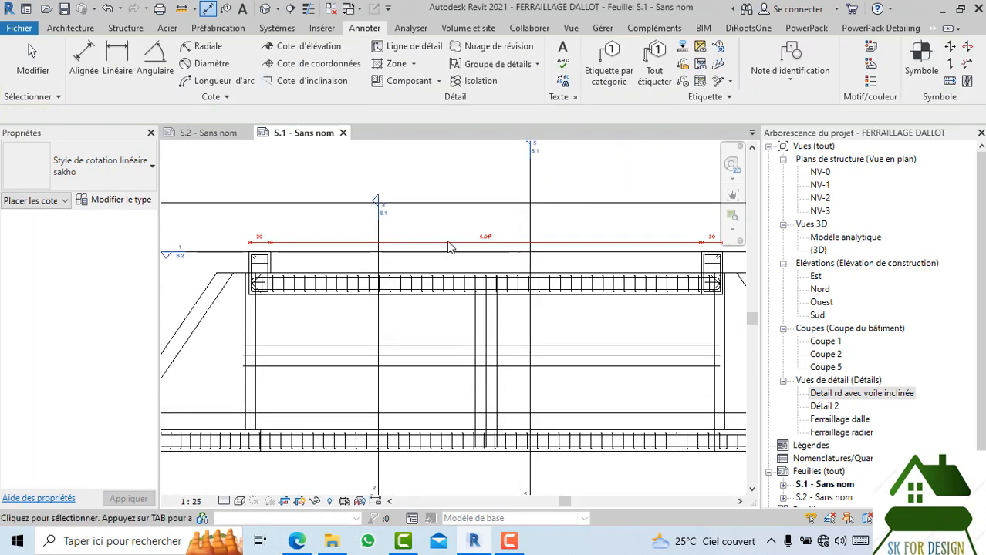
- Reopen the placed dimension's type properties and set its alternate units format to Mètres with 2 décimales
{"action": "scroll", "coordinate": [439, 232], "scroll_direction": "up", "scroll_amount": 3}
{"action": "left_click", "coordinate": [446, 256]}
{"action": "left_click", "coordinate": [446, 262]}
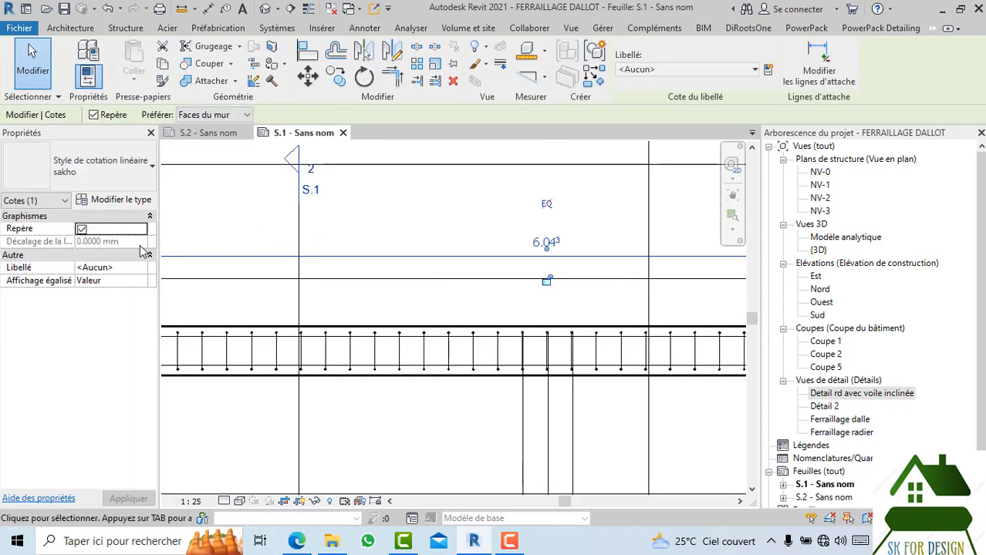
{"action": "left_click", "coordinate": [129, 201]}
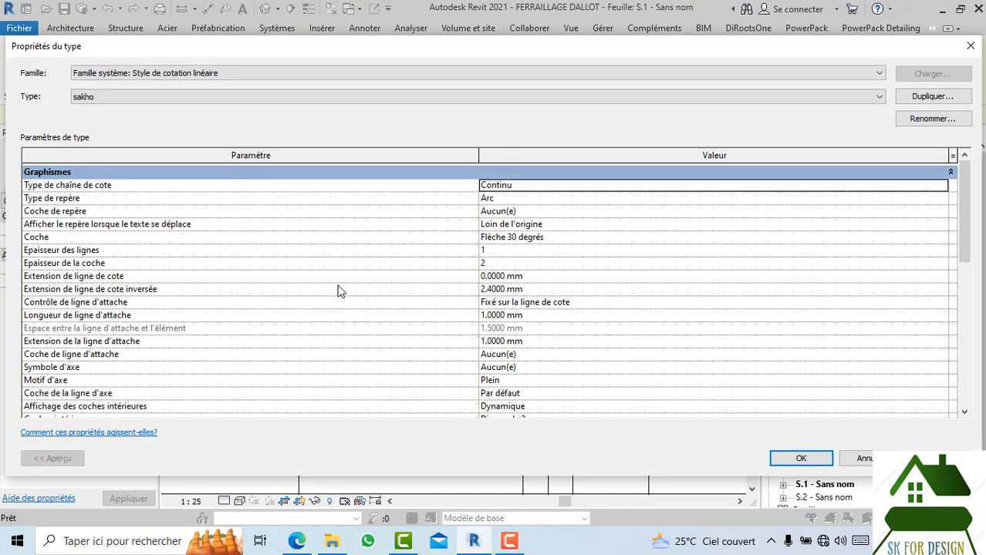
{"action": "scroll", "coordinate": [311, 339], "scroll_direction": "down", "scroll_amount": 1}
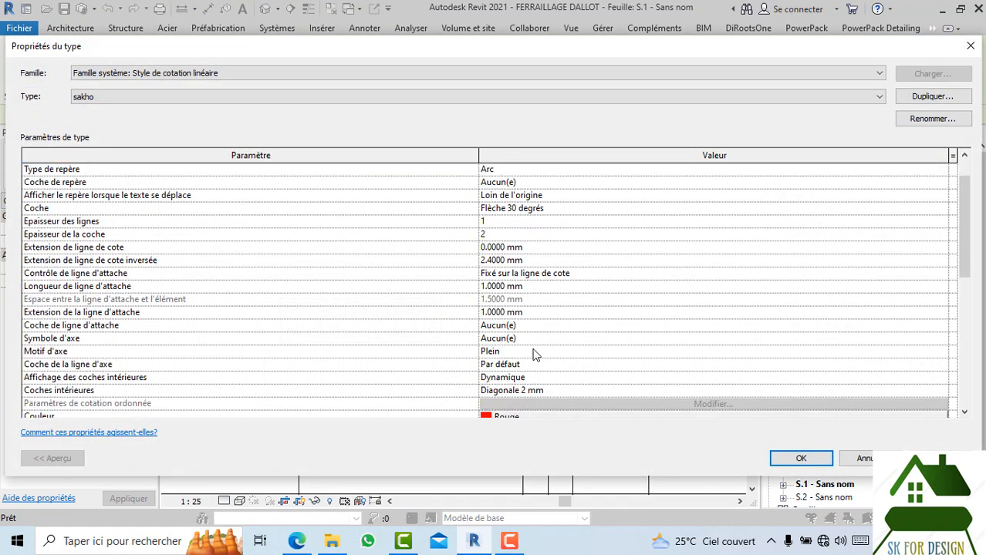
{"action": "scroll", "coordinate": [539, 369], "scroll_direction": "down", "scroll_amount": 4}
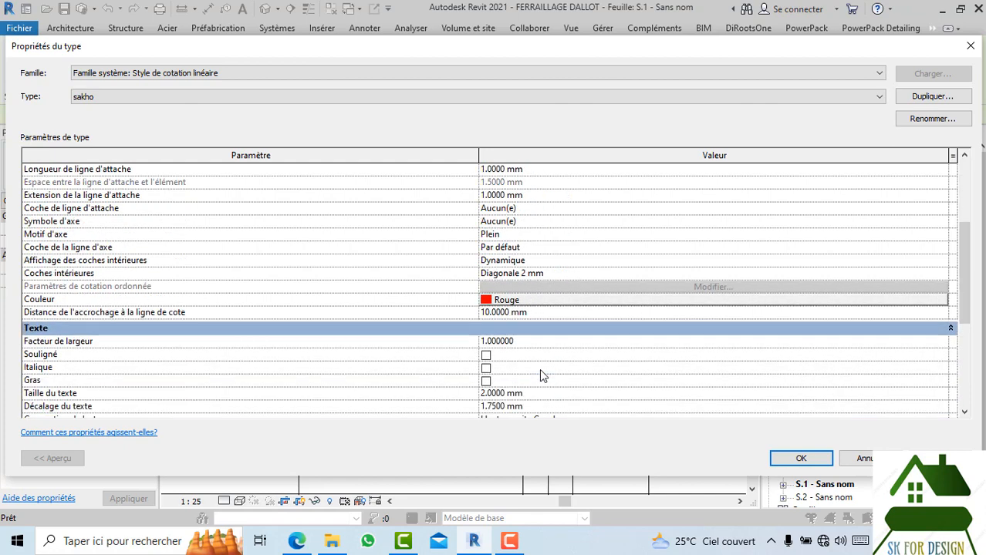
{"action": "scroll", "coordinate": [539, 375], "scroll_direction": "down", "scroll_amount": 1}
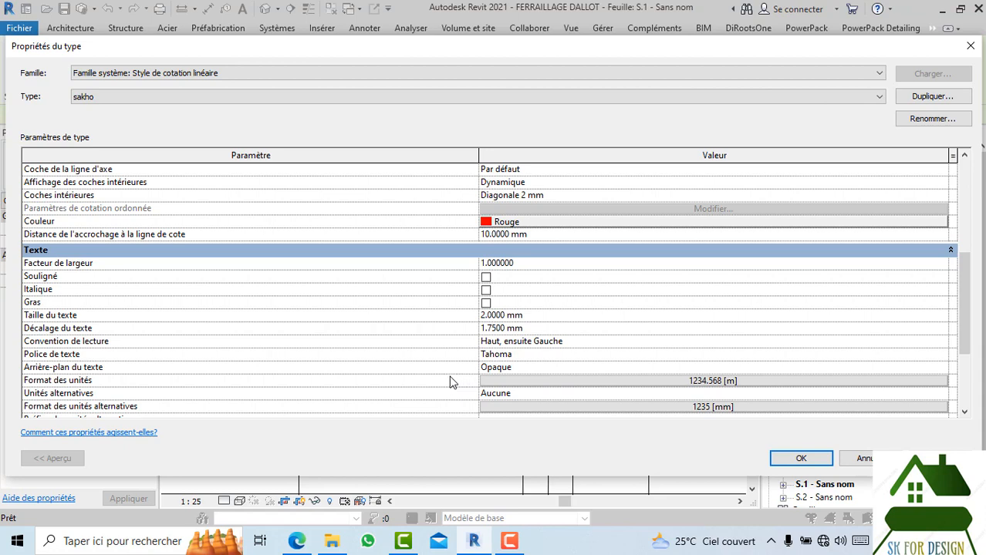
{"action": "left_click", "coordinate": [668, 408]}
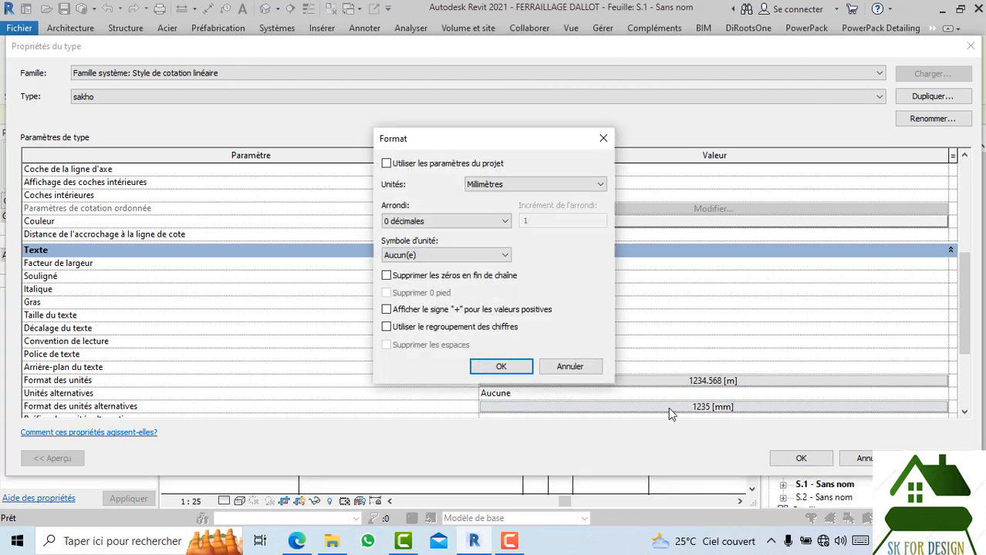
{"action": "left_click", "coordinate": [506, 184]}
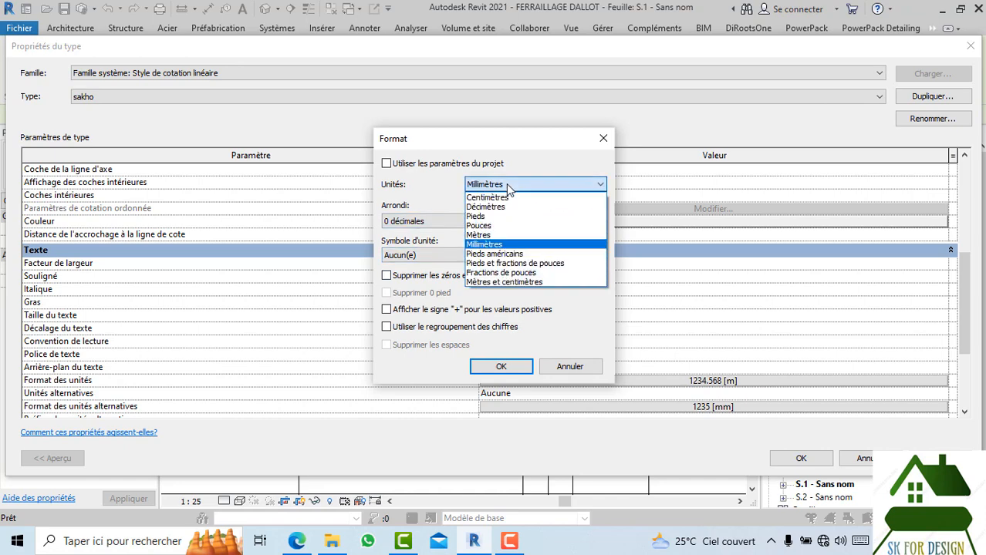
{"action": "left_click", "coordinate": [482, 234]}
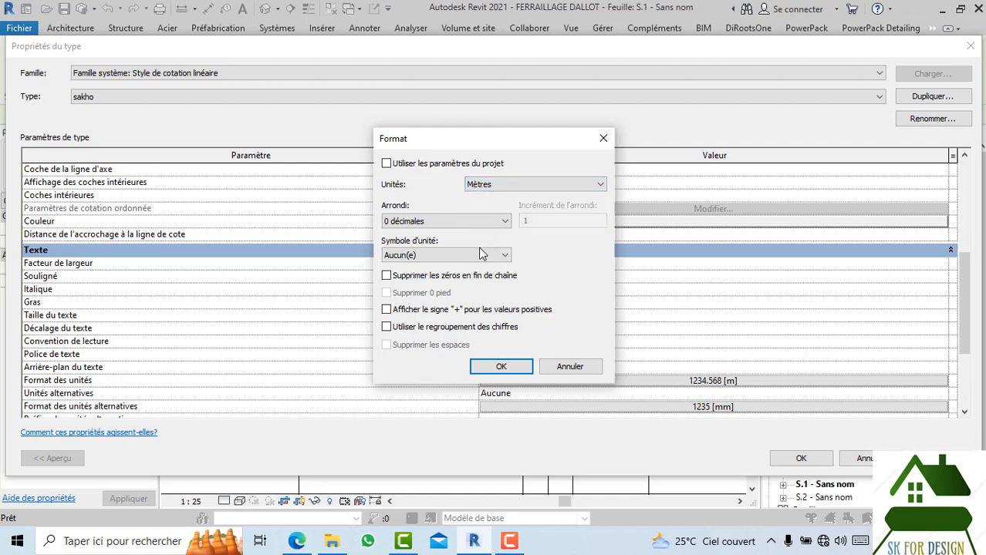
{"action": "left_click", "coordinate": [462, 222]}
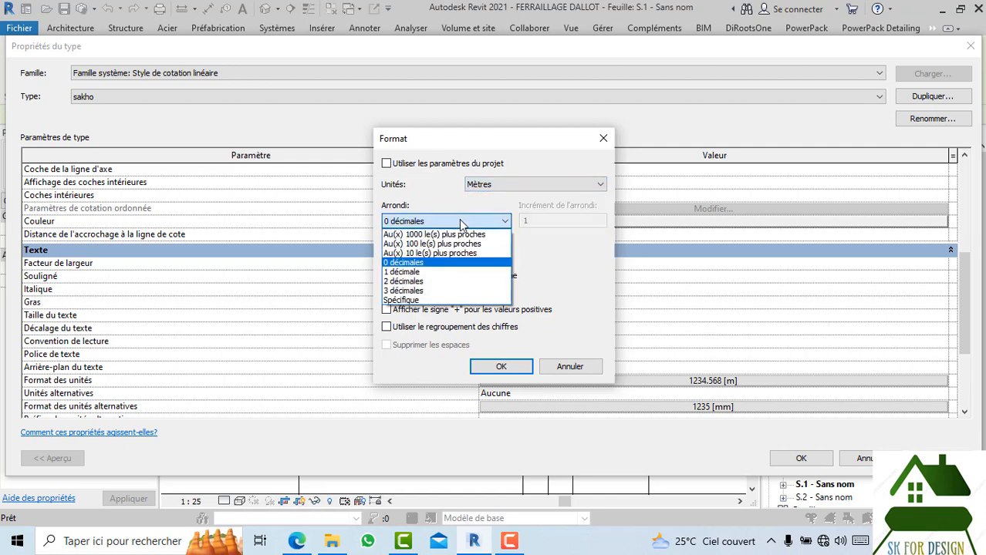
{"action": "left_click", "coordinate": [423, 282]}
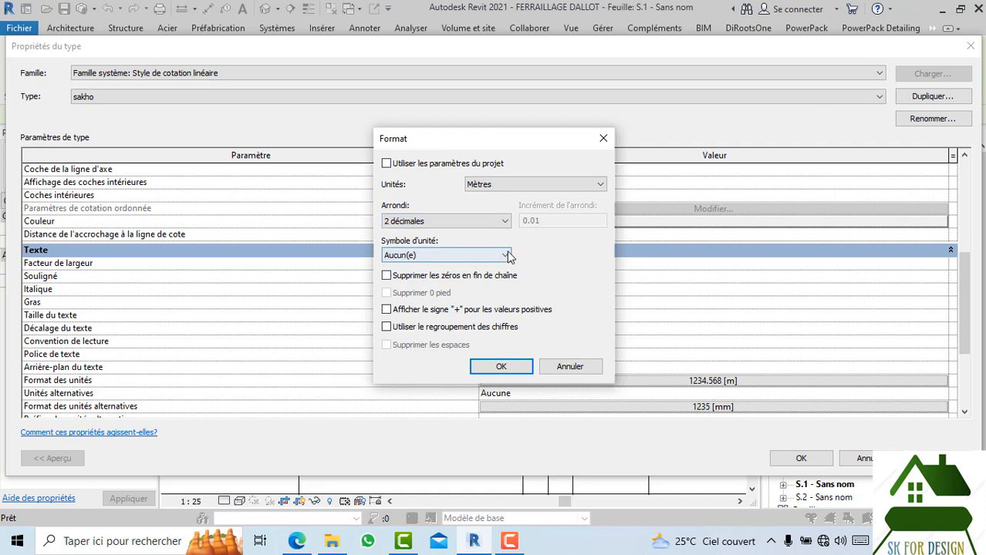
{"action": "left_click", "coordinate": [516, 367]}
- Set the dimension type's primary units format to Mètres with 2 décimales and apply it to the placed dimension chain
{"action": "left_click", "coordinate": [707, 382]}
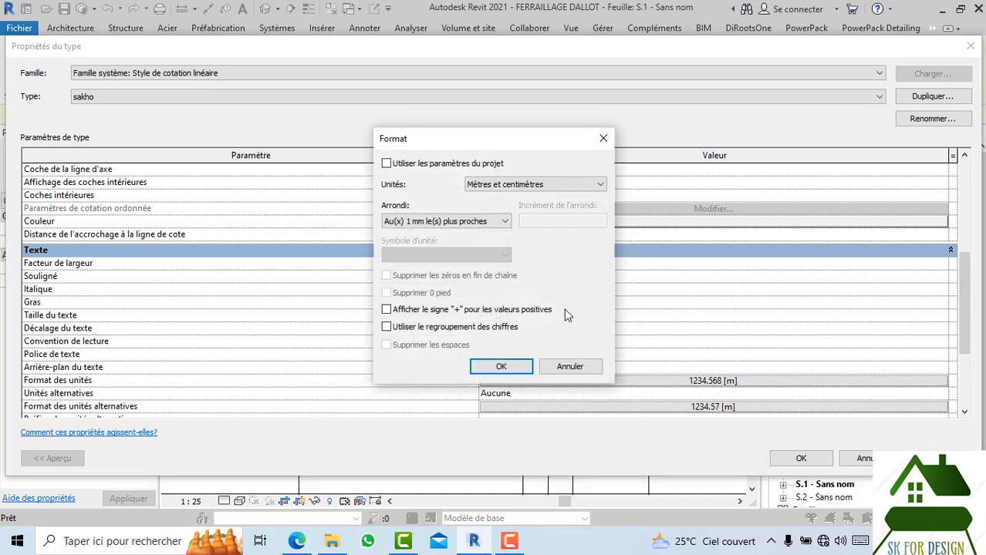
{"action": "left_click", "coordinate": [481, 222]}
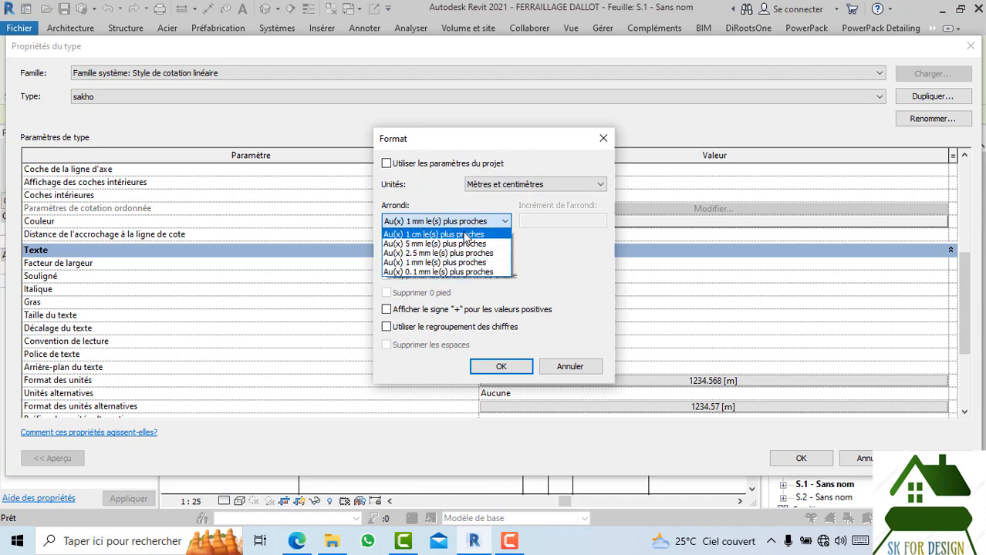
{"action": "left_click", "coordinate": [496, 186]}
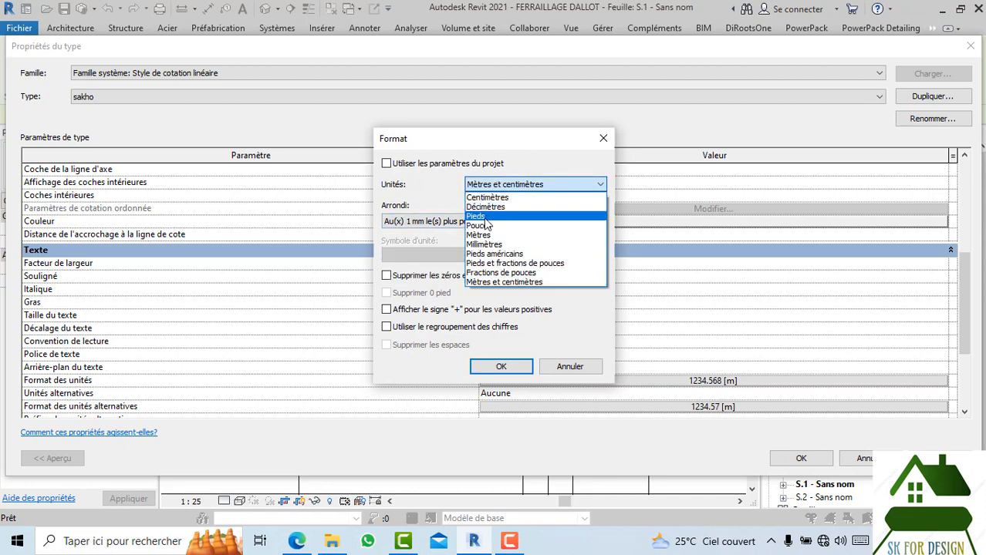
{"action": "left_click", "coordinate": [486, 229]}
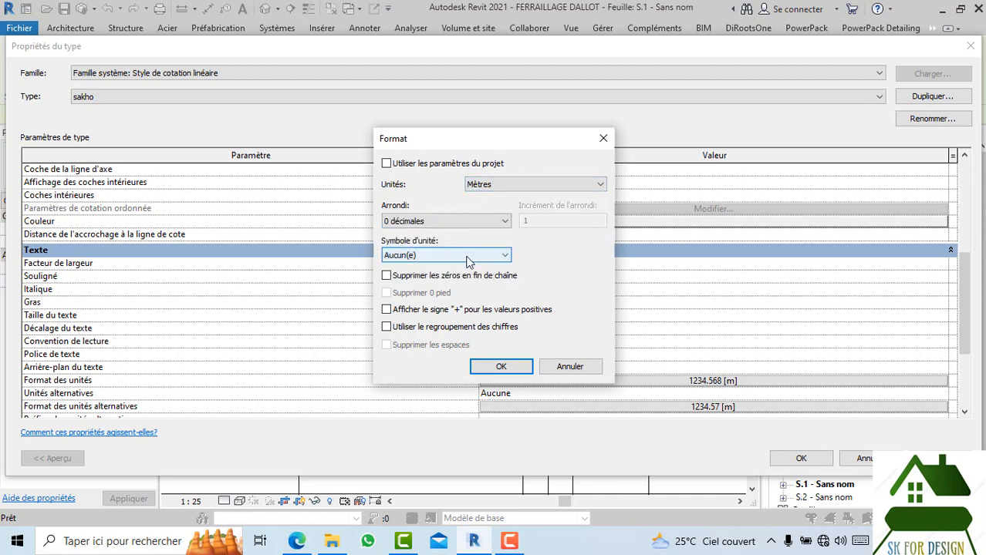
{"action": "left_click", "coordinate": [446, 221]}
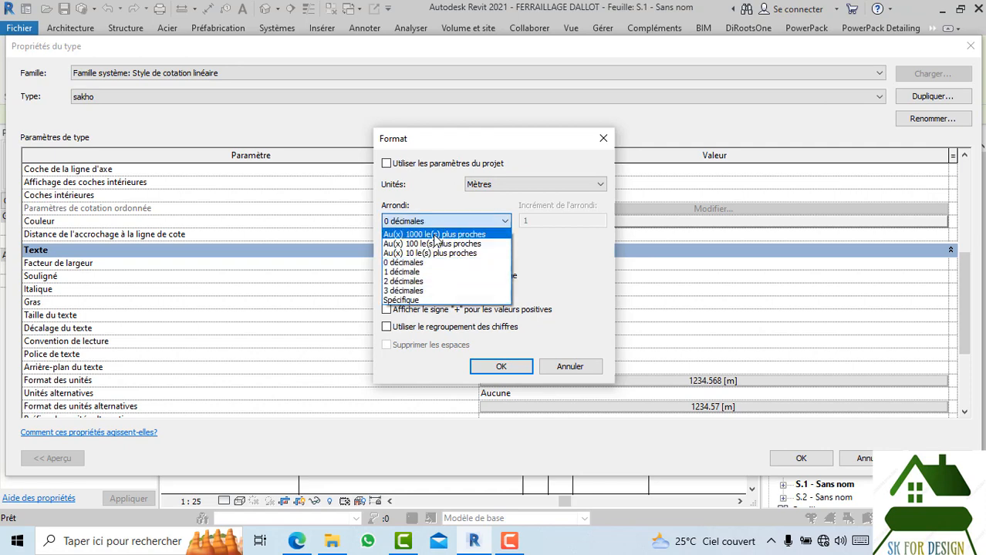
{"action": "left_click", "coordinate": [419, 283]}
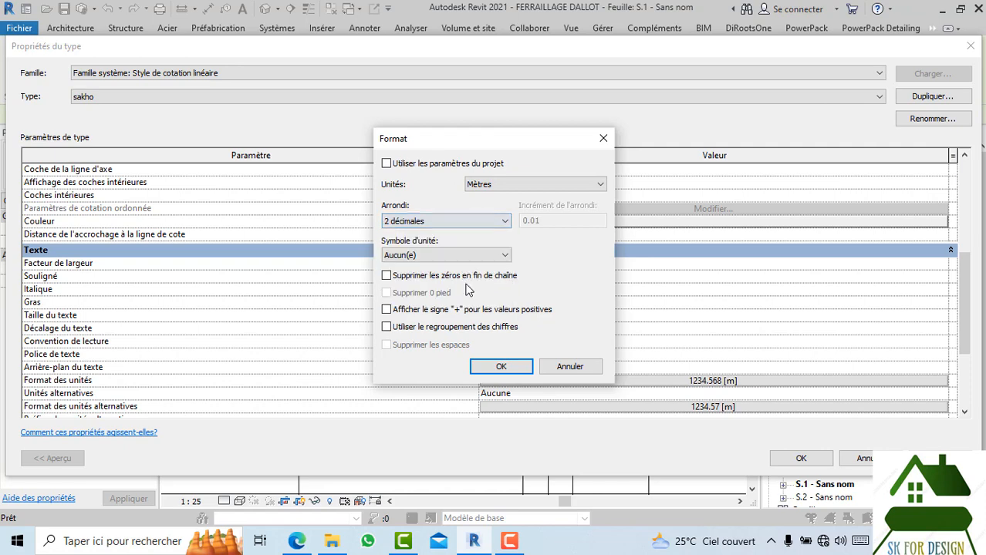
{"action": "left_click", "coordinate": [497, 367]}
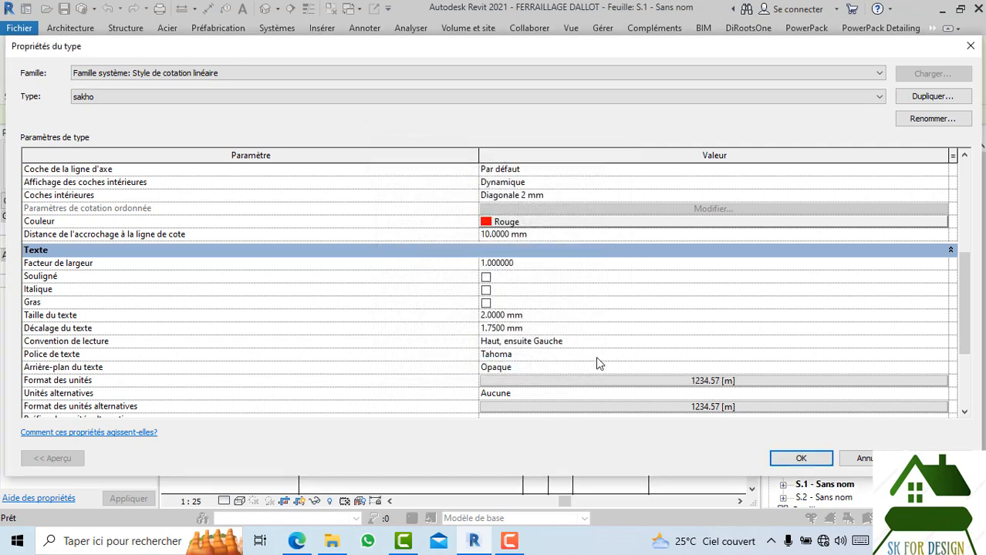
{"action": "left_click", "coordinate": [802, 458]}
{"action": "key", "text": "Escape"}
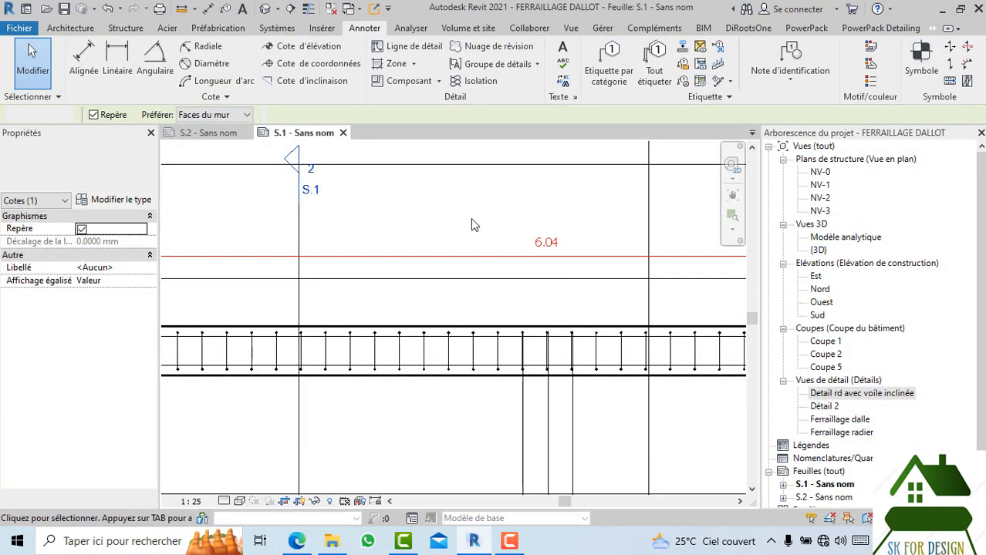
{"action": "scroll", "coordinate": [471, 219], "scroll_direction": "down", "scroll_amount": 2}
{"action": "scroll", "coordinate": [534, 215], "scroll_direction": "up", "scroll_amount": 5}
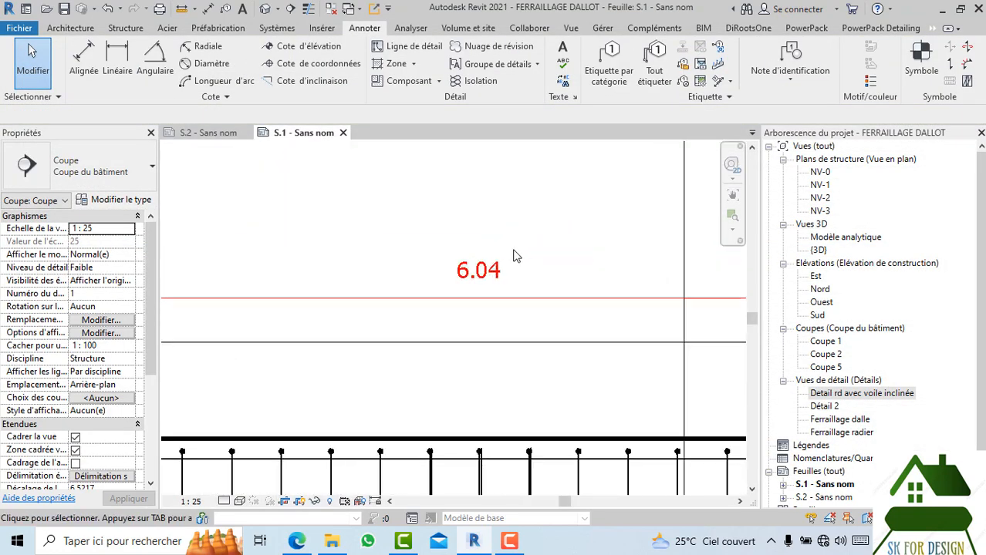
- Examine the red dimension chain's values and appearance above the top slab in Coupe 1
{"action": "scroll", "coordinate": [513, 253], "scroll_direction": "down", "scroll_amount": 3}
{"action": "scroll", "coordinate": [499, 277], "scroll_direction": "down", "scroll_amount": 3}
{"action": "scroll", "coordinate": [344, 274], "scroll_direction": "up", "scroll_amount": 2}
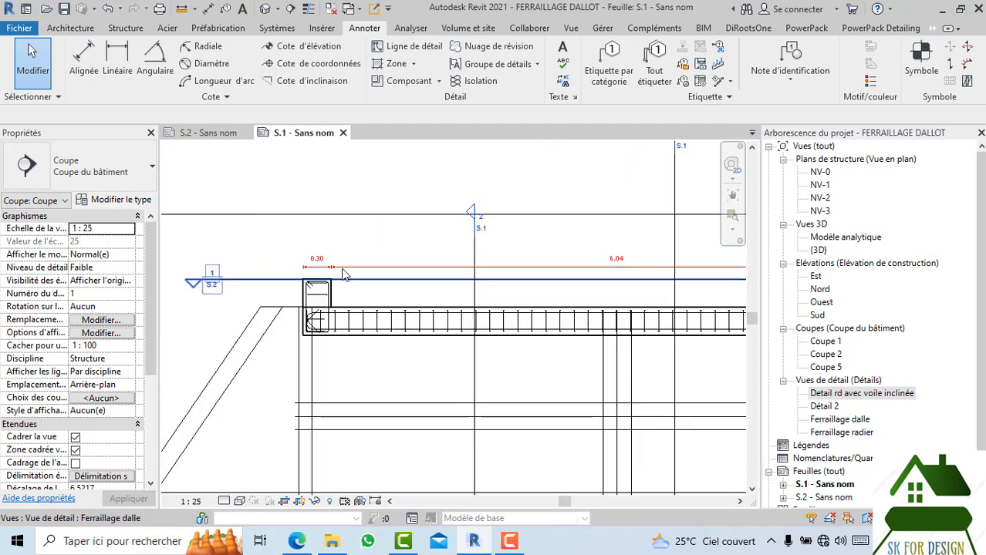
{"action": "scroll", "coordinate": [339, 263], "scroll_direction": "up", "scroll_amount": 3}
{"action": "scroll", "coordinate": [324, 235], "scroll_direction": "down", "scroll_amount": 4}
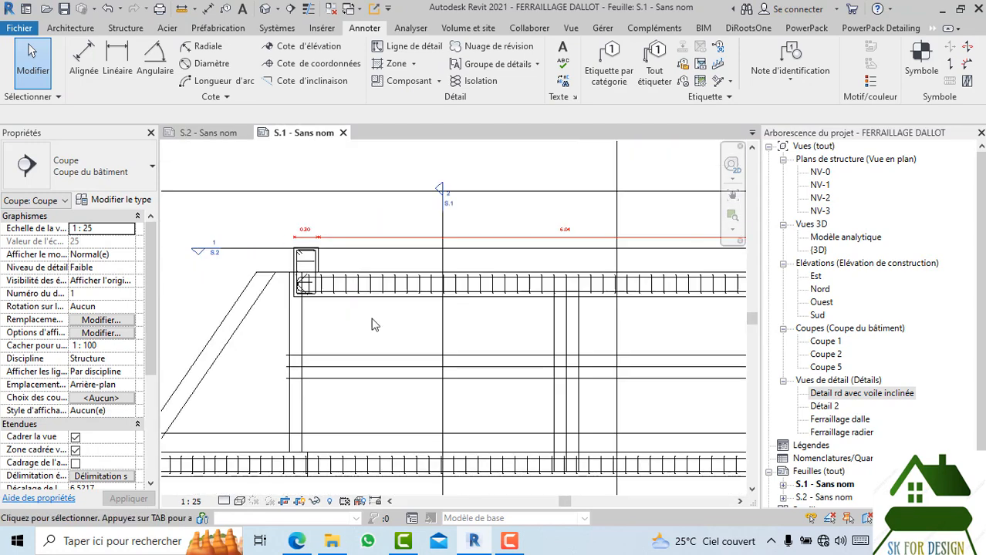
{"action": "middle_click_drag", "start_coordinate": [364, 291], "coordinate": [313, 210]}
{"action": "scroll", "coordinate": [311, 207], "scroll_direction": "down", "scroll_amount": 2}
{"action": "scroll", "coordinate": [284, 170], "scroll_direction": "up", "scroll_amount": 4}
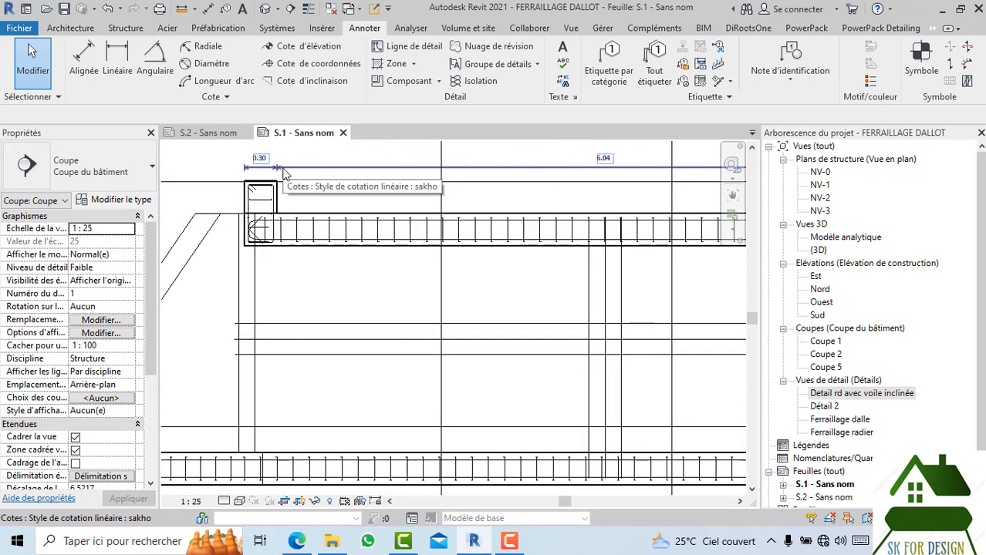
{"action": "scroll", "coordinate": [301, 258], "scroll_direction": "down", "scroll_amount": 5}
{"action": "scroll", "coordinate": [285, 213], "scroll_direction": "up", "scroll_amount": 1}
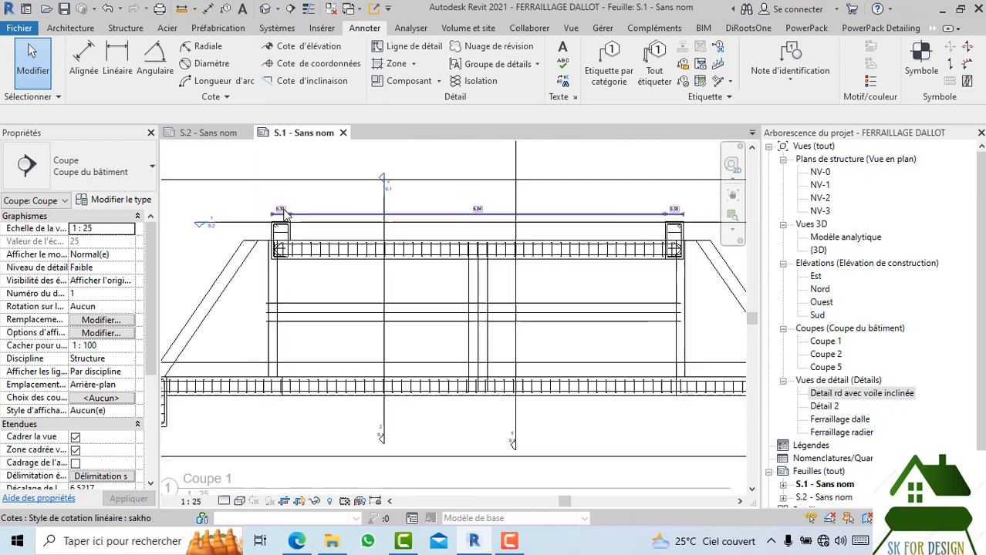
{"action": "scroll", "coordinate": [285, 213], "scroll_direction": "up", "scroll_amount": 4}
{"action": "scroll", "coordinate": [352, 281], "scroll_direction": "down", "scroll_amount": 6}
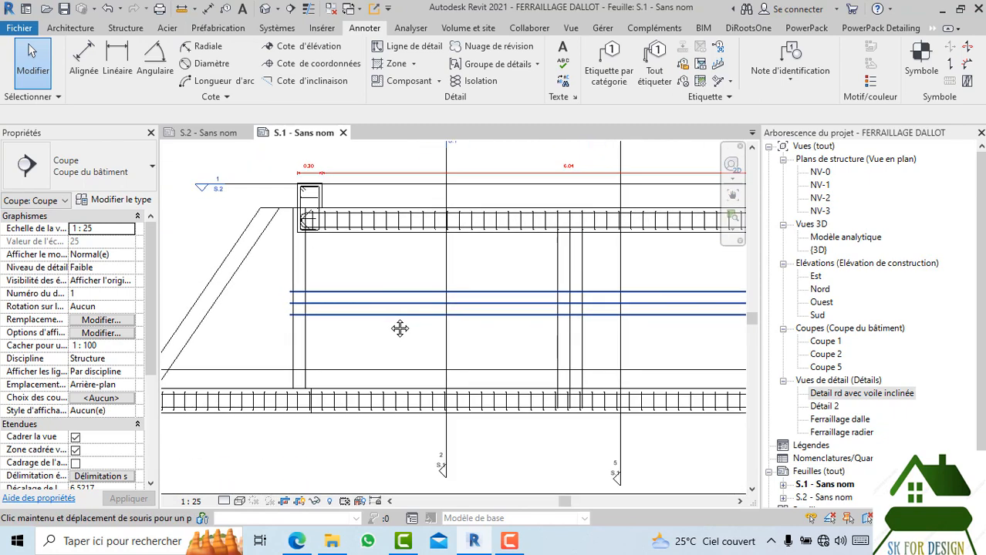
- Start an aligned dimension chain in Coupe 1 from both vertical faces of the bottom slab's left downstand
{"action": "left_click", "coordinate": [85, 62]}
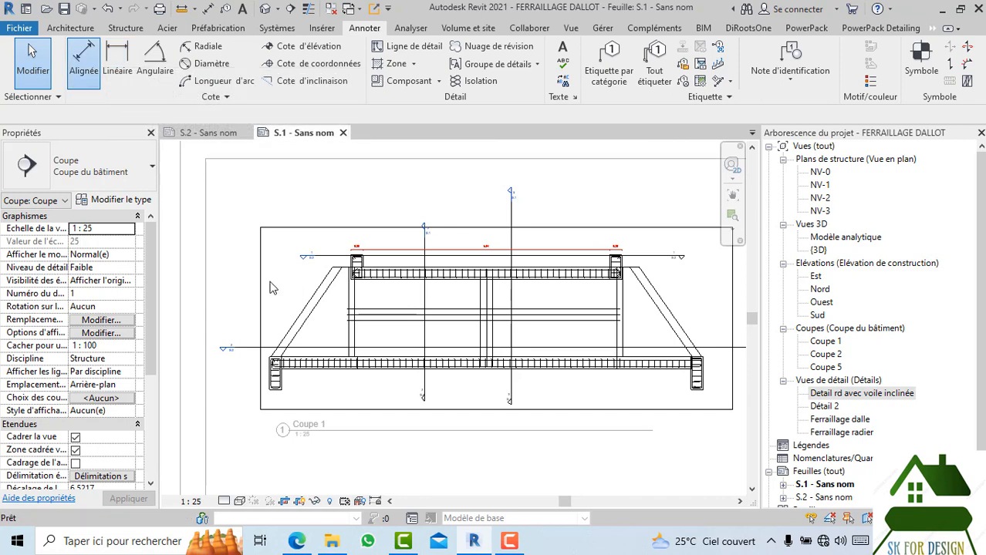
{"action": "scroll", "coordinate": [247, 395], "scroll_direction": "up", "scroll_amount": 3}
{"action": "scroll", "coordinate": [245, 392], "scroll_direction": "up", "scroll_amount": 1}
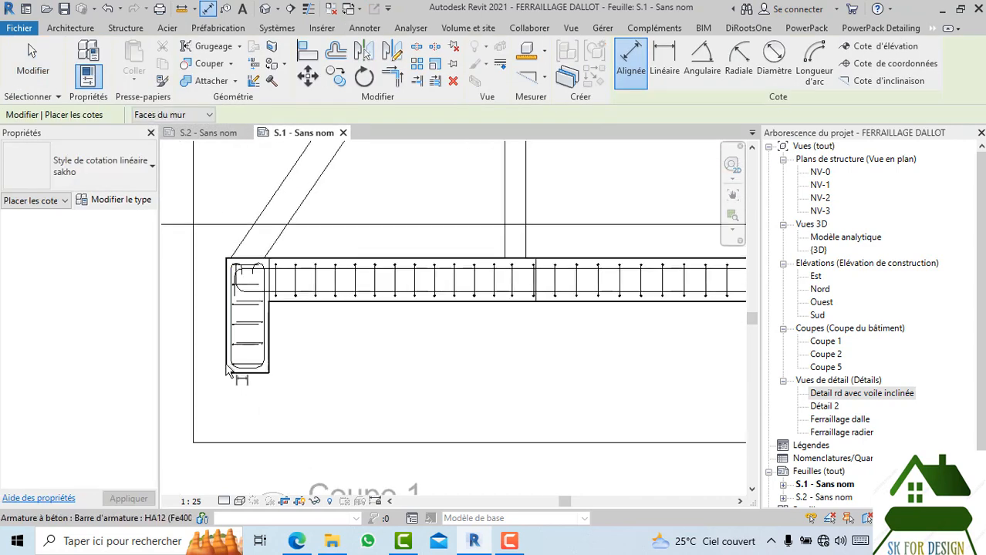
{"action": "left_click", "coordinate": [229, 370]}
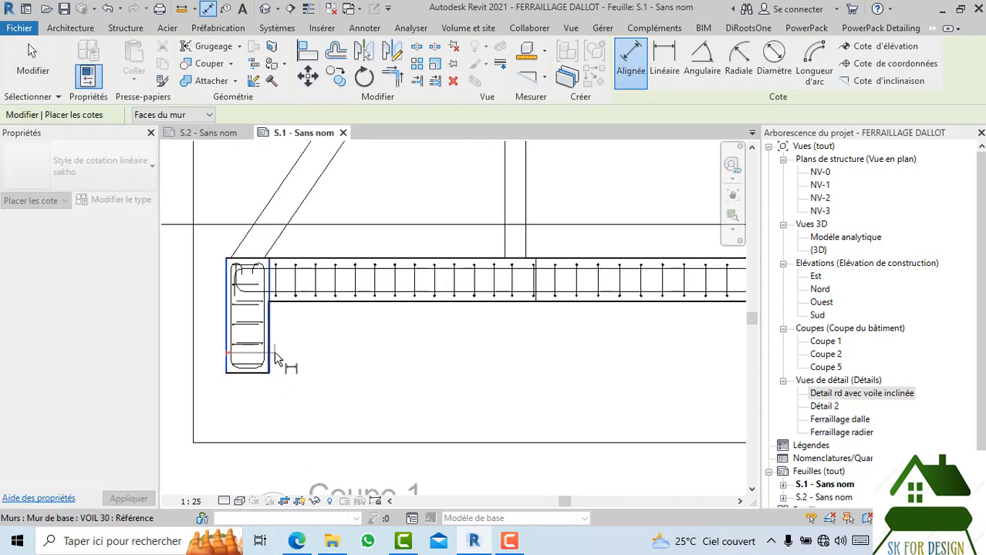
{"action": "left_click", "coordinate": [273, 355]}
{"action": "middle_click_drag", "start_coordinate": [477, 343], "coordinate": [395, 436]}
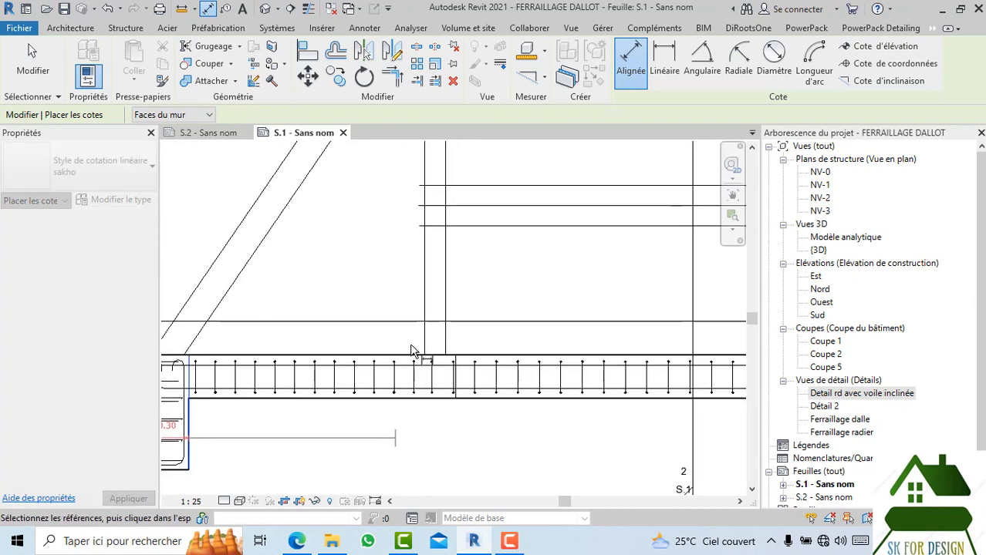
- Extend the dimension chain to the left side wall's outer face and the left upstand's inner face
{"action": "left_click", "coordinate": [426, 296]}
{"action": "left_click", "coordinate": [445, 282]}
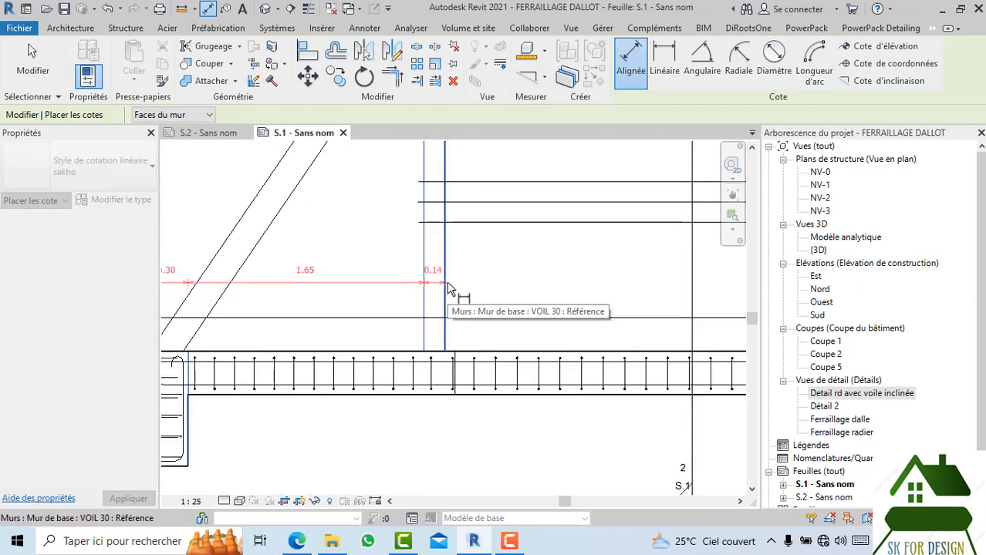
{"action": "scroll", "coordinate": [450, 289], "scroll_direction": "up", "scroll_amount": 3}
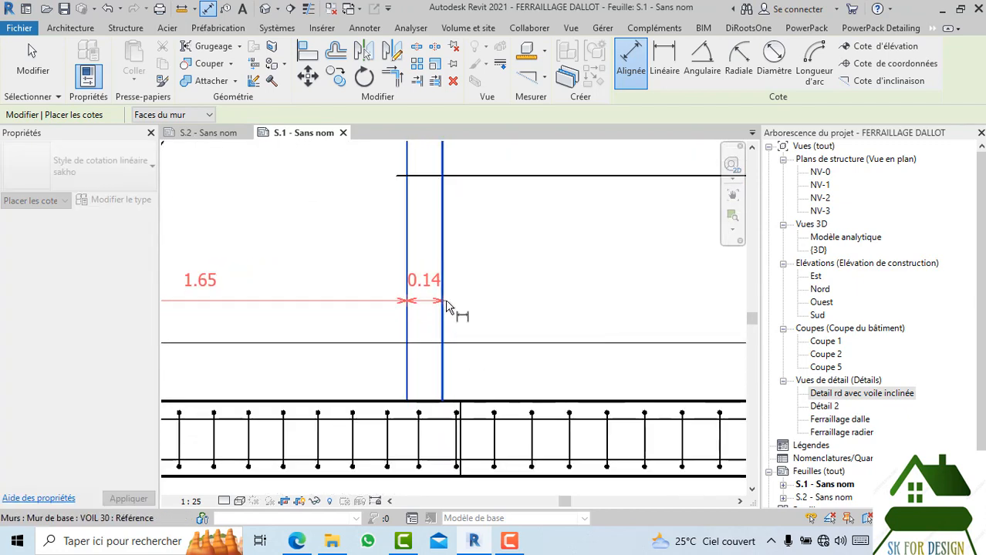
{"action": "scroll", "coordinate": [432, 332], "scroll_direction": "down", "scroll_amount": 3}
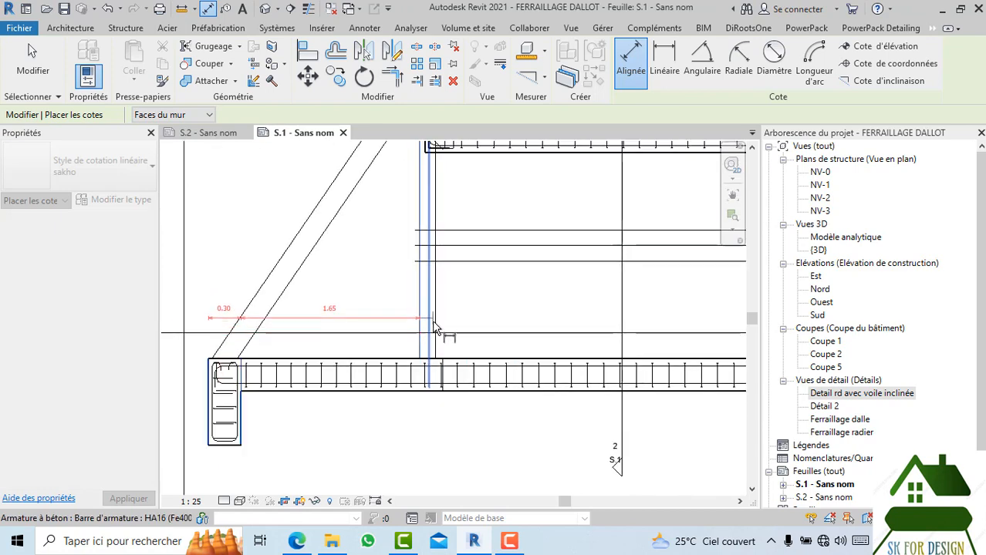
{"action": "middle_click_drag", "start_coordinate": [434, 271], "coordinate": [432, 439]}
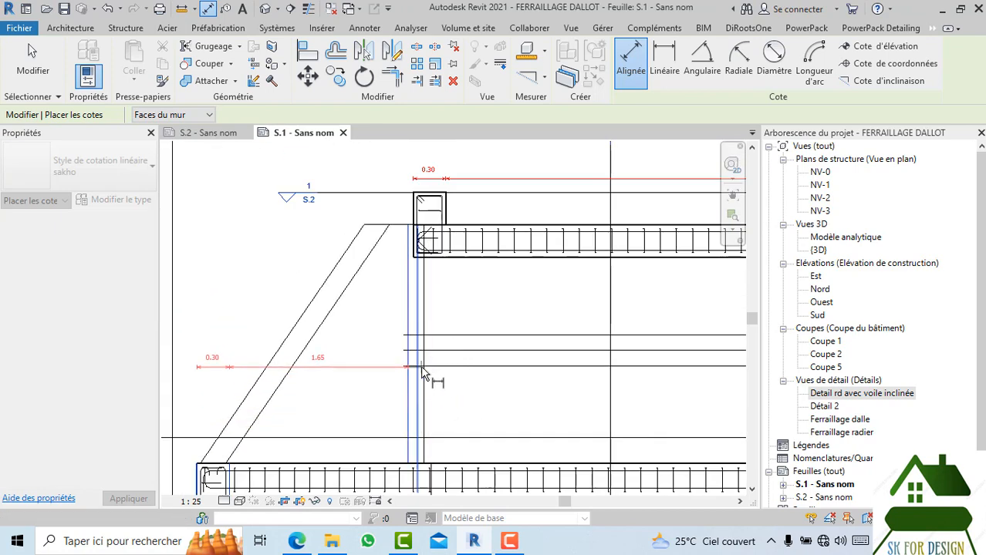
{"action": "left_click", "coordinate": [446, 212]}
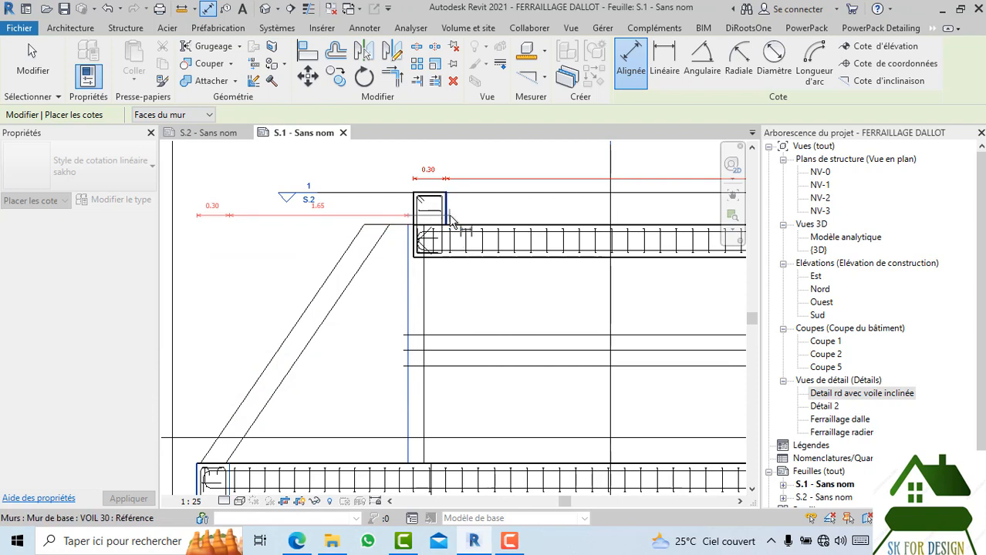
- Extend the dimension chain to the inner and outer faces of the right upstand
{"action": "middle_click_drag", "start_coordinate": [453, 418], "coordinate": [395, 332]}
{"action": "middle_click_drag", "start_coordinate": [457, 428], "coordinate": [393, 409]}
{"action": "scroll", "coordinate": [392, 410], "scroll_direction": "down", "scroll_amount": 2}
{"action": "middle_click_drag", "start_coordinate": [454, 411], "coordinate": [289, 389]}
{"action": "middle_click_drag", "start_coordinate": [405, 398], "coordinate": [268, 412]}
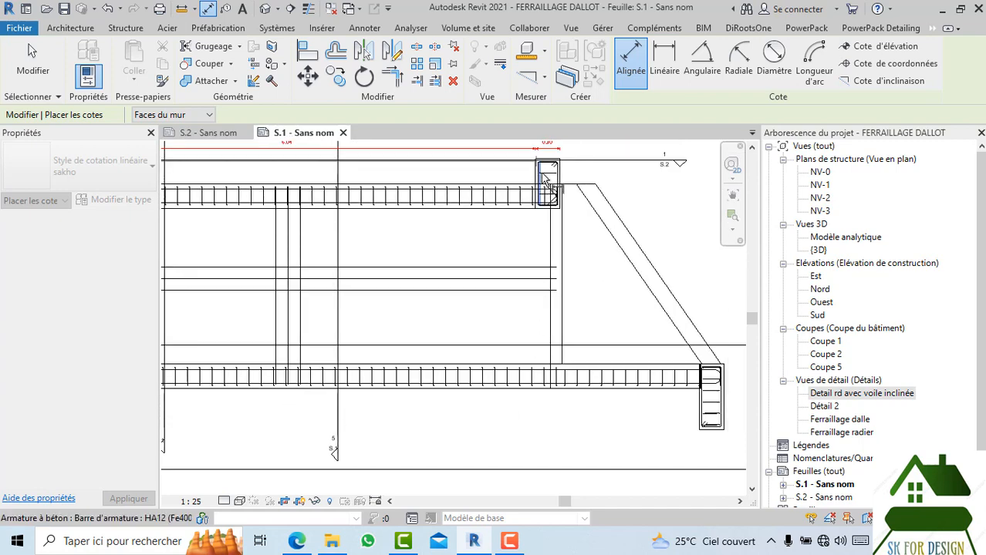
{"action": "scroll", "coordinate": [531, 193], "scroll_direction": "up", "scroll_amount": 2}
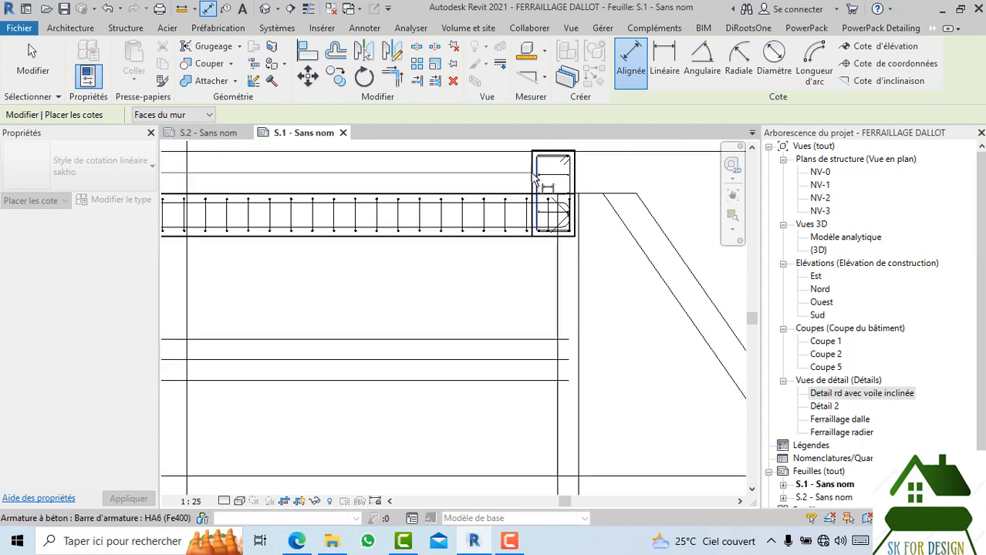
{"action": "left_click", "coordinate": [529, 176]}
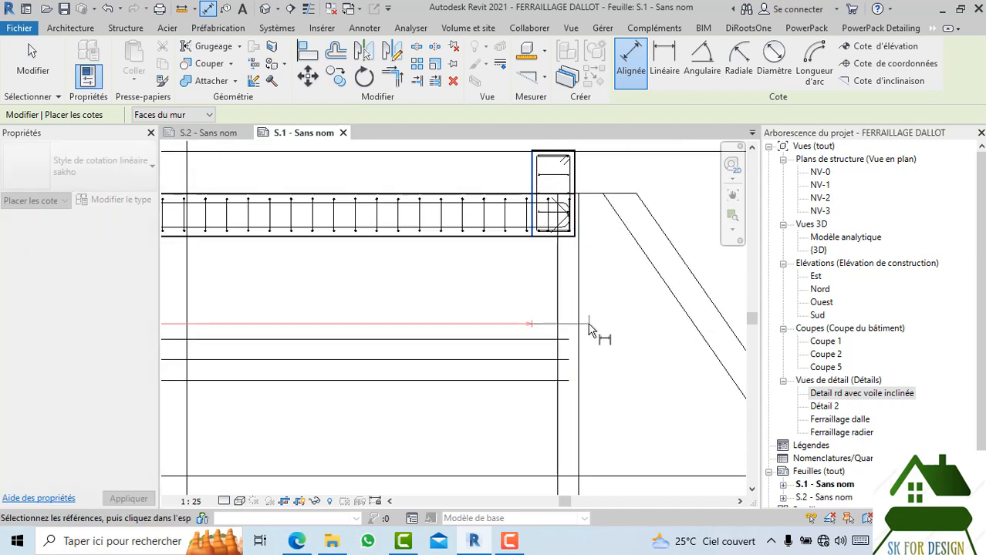
{"action": "scroll", "coordinate": [577, 168], "scroll_direction": "up", "scroll_amount": 1}
{"action": "left_click", "coordinate": [576, 167]}
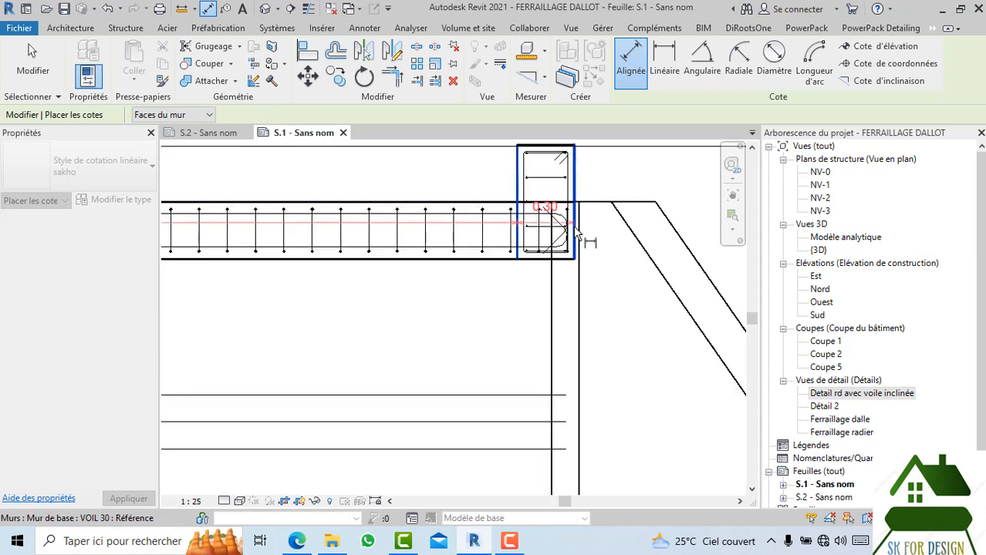
- Extend the dimension chain to both vertical faces of the bottom slab's right downstand
{"action": "scroll", "coordinate": [573, 224], "scroll_direction": "down", "scroll_amount": 2}
{"action": "middle_click_drag", "start_coordinate": [583, 367], "coordinate": [561, 260]}
{"action": "scroll", "coordinate": [596, 360], "scroll_direction": "up", "scroll_amount": 2}
{"action": "middle_click_drag", "start_coordinate": [590, 370], "coordinate": [419, 370]}
{"action": "scroll", "coordinate": [584, 404], "scroll_direction": "up", "scroll_amount": 1}
{"action": "middle_click_drag", "start_coordinate": [577, 410], "coordinate": [521, 408]}
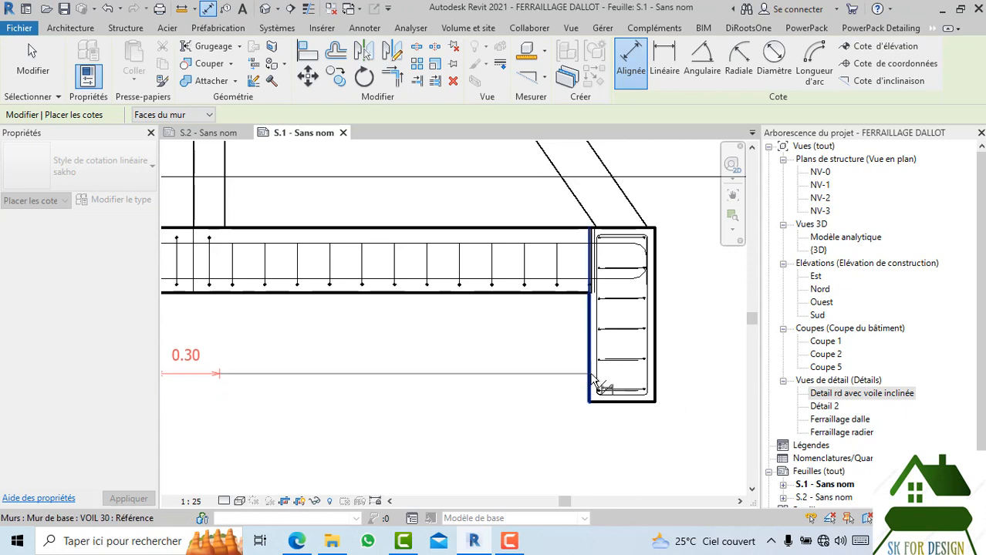
{"action": "left_click", "coordinate": [591, 386]}
{"action": "scroll", "coordinate": [562, 369], "scroll_direction": "down", "scroll_amount": 2}
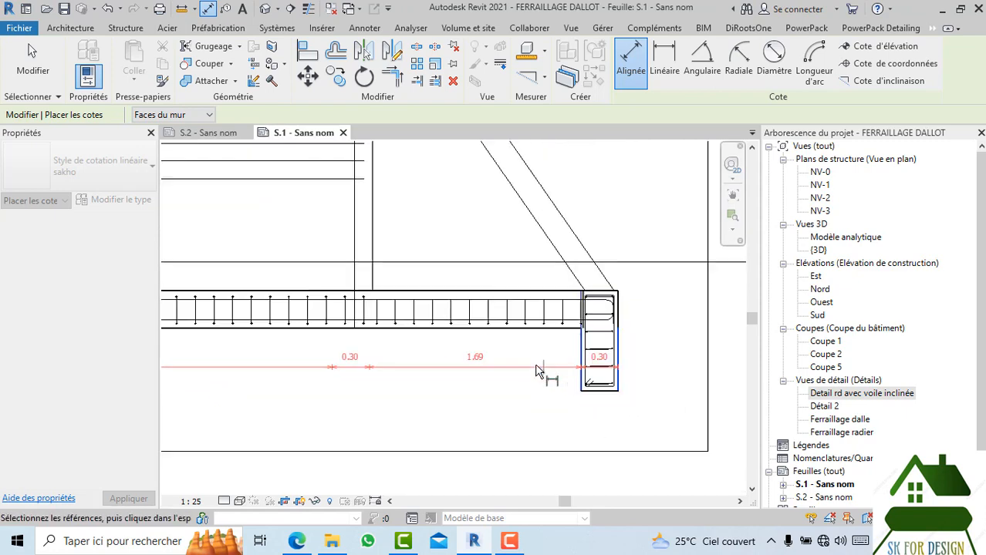
- Place the horizontal dimension chain below the bottom slab, just above the lower edge of the Coupe 1 viewport
{"action": "middle_click_drag", "start_coordinate": [424, 411], "coordinate": [548, 382]}
{"action": "scroll", "coordinate": [528, 382], "scroll_direction": "down", "scroll_amount": 1}
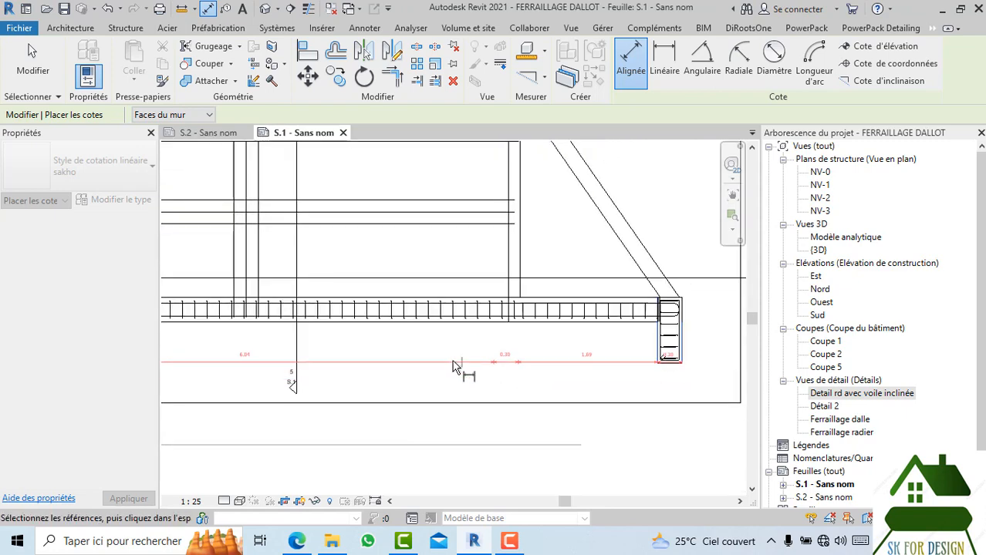
{"action": "middle_click_drag", "start_coordinate": [475, 360], "coordinate": [557, 349]}
{"action": "scroll", "coordinate": [511, 344], "scroll_direction": "down", "scroll_amount": 2}
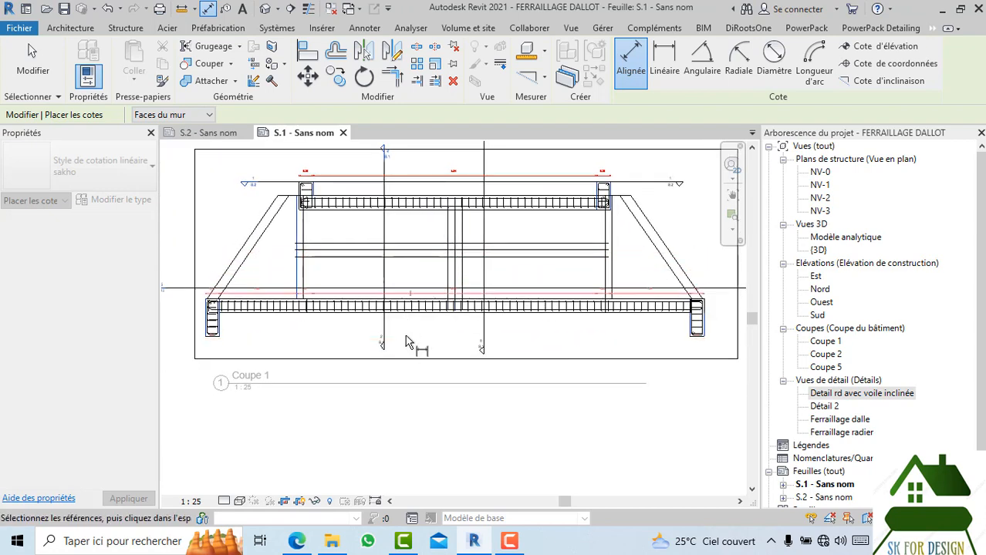
{"action": "scroll", "coordinate": [409, 280], "scroll_direction": "up", "scroll_amount": 1}
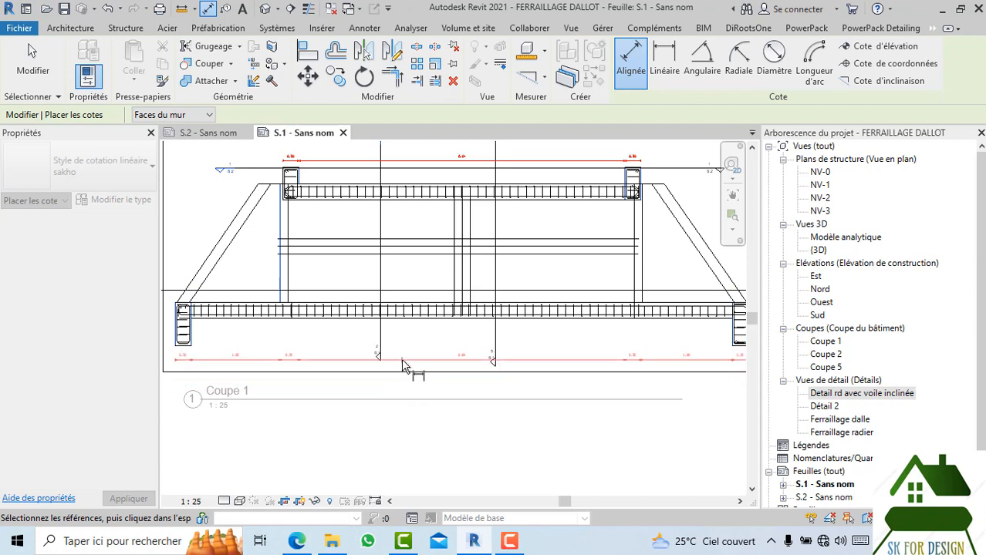
{"action": "left_click", "coordinate": [402, 361]}
- Start a vertical aligned dimension chain from the left upstand's top face to the top slab's underside
{"action": "middle_click_drag", "start_coordinate": [415, 413], "coordinate": [482, 450]}
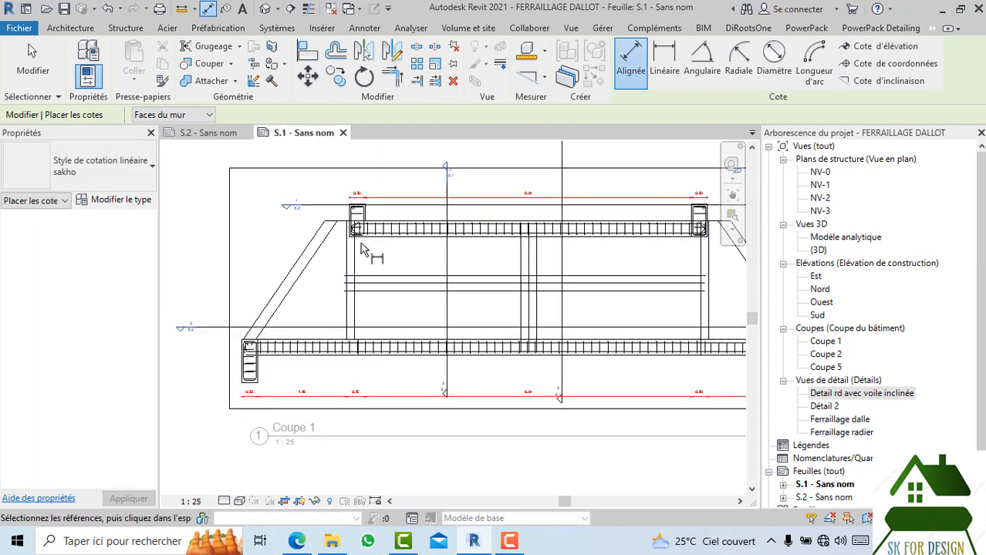
{"action": "scroll", "coordinate": [362, 248], "scroll_direction": "up", "scroll_amount": 3}
{"action": "left_click", "coordinate": [388, 212]}
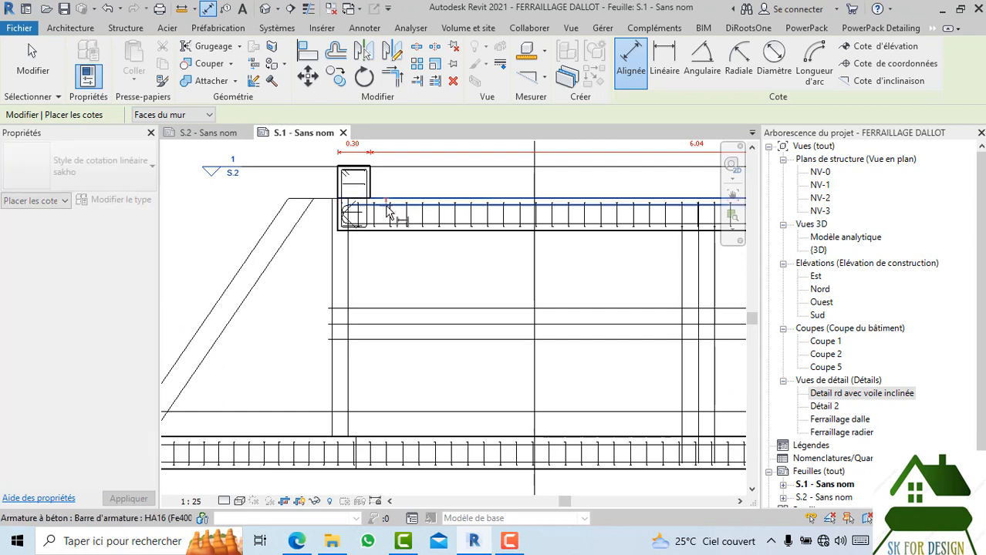
{"action": "key", "text": "Escape"}
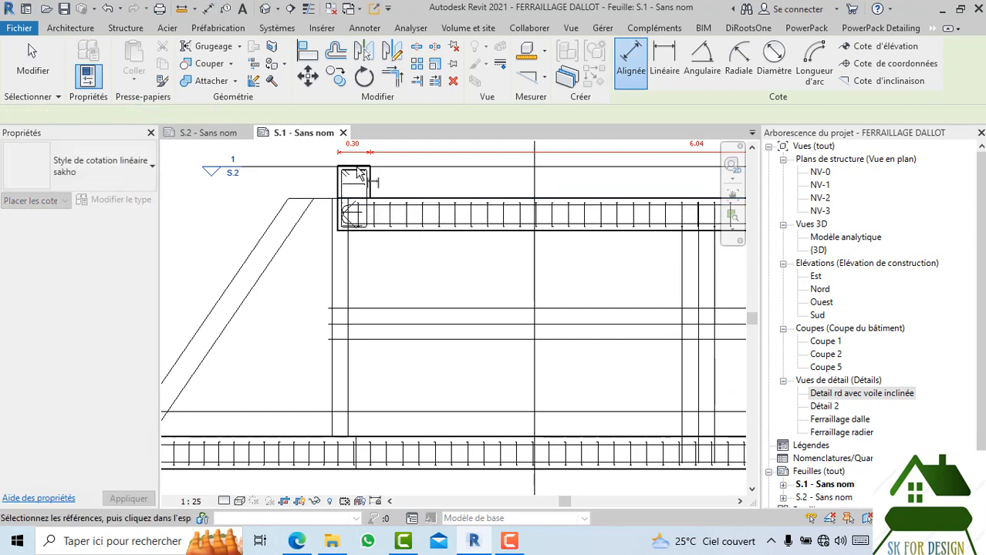
{"action": "scroll", "coordinate": [352, 160], "scroll_direction": "up", "scroll_amount": 3}
{"action": "left_click", "coordinate": [367, 180]}
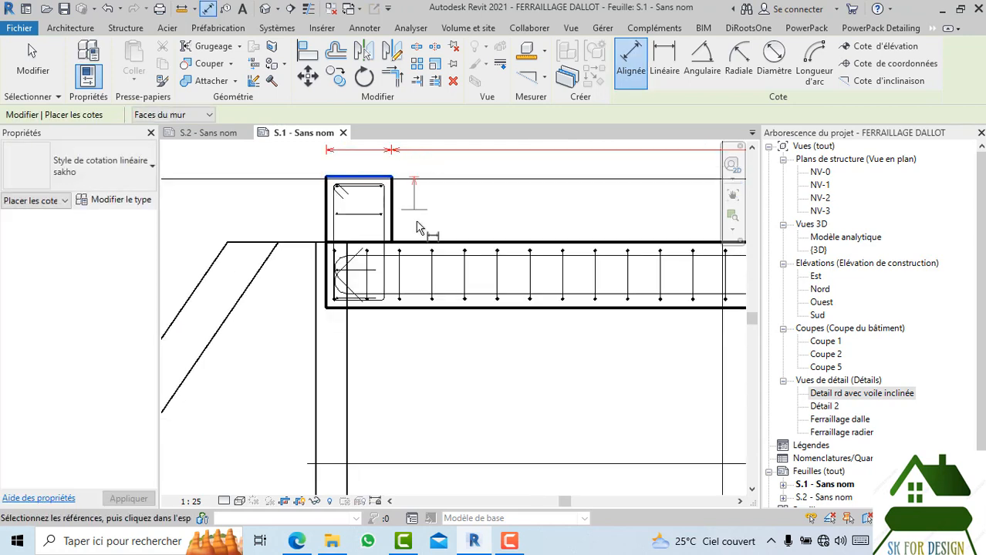
{"action": "left_click", "coordinate": [366, 317]}
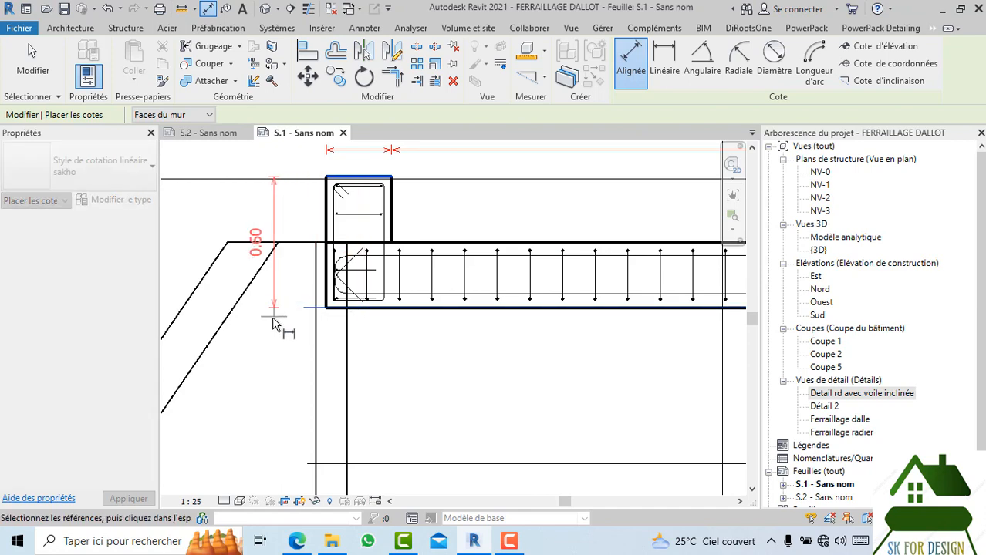
- Extend the vertical dimension chain down to the bottom slab's upper face and underside
{"action": "middle_click_drag", "start_coordinate": [282, 326], "coordinate": [304, 237]}
{"action": "scroll", "coordinate": [314, 258], "scroll_direction": "down", "scroll_amount": 2}
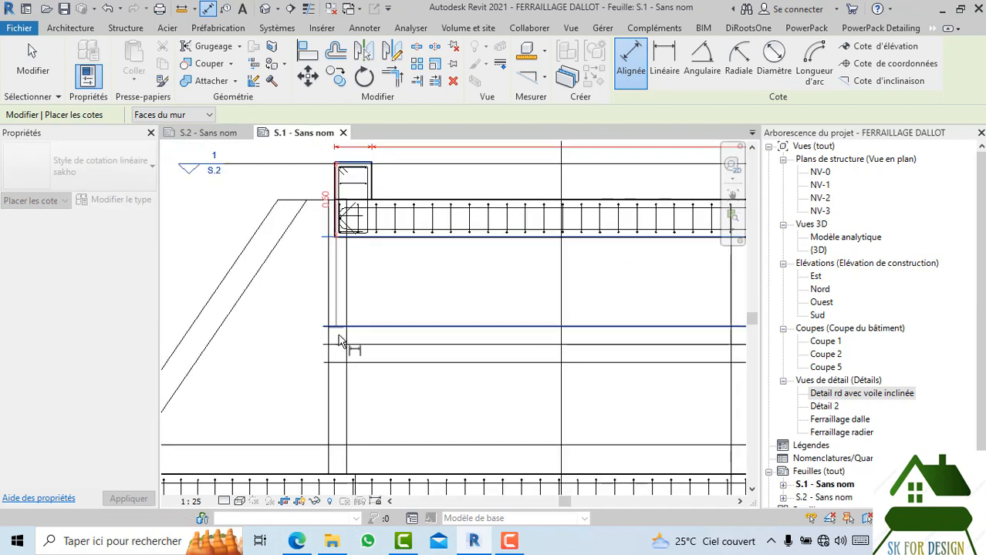
{"action": "middle_click_drag", "start_coordinate": [338, 332], "coordinate": [364, 210]}
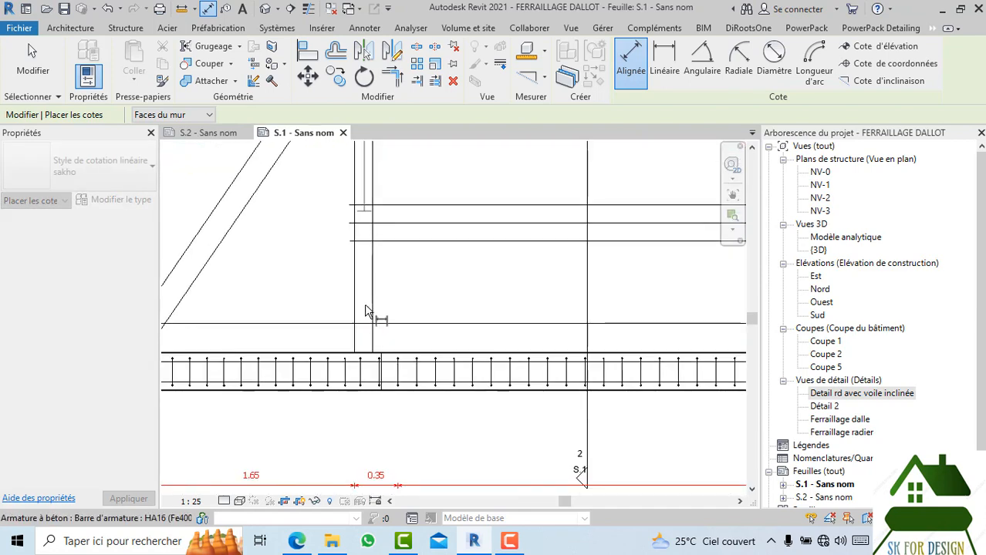
{"action": "left_click", "coordinate": [331, 354]}
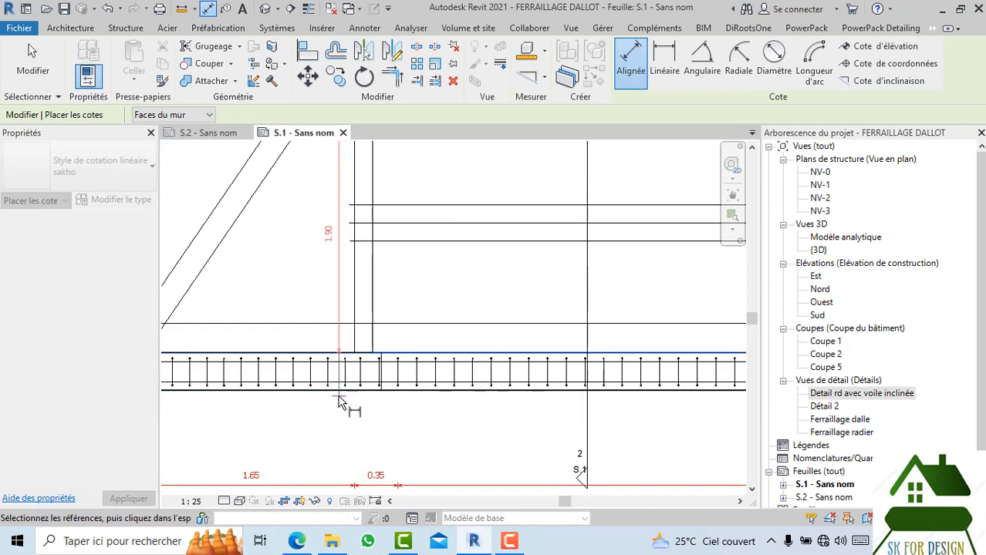
{"action": "left_click", "coordinate": [338, 393]}
- Add the left downstand's base to the vertical chain and place it between the left downstand and the left side wall
{"action": "middle_click_drag", "start_coordinate": [345, 415], "coordinate": [407, 272]}
{"action": "scroll", "coordinate": [406, 280], "scroll_direction": "down", "scroll_amount": 1}
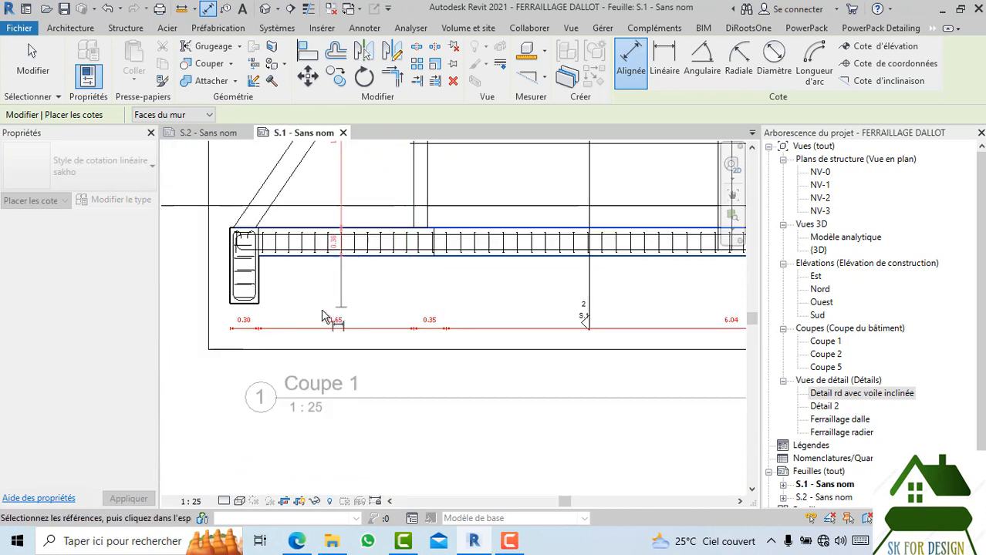
{"action": "scroll", "coordinate": [261, 312], "scroll_direction": "up", "scroll_amount": 1}
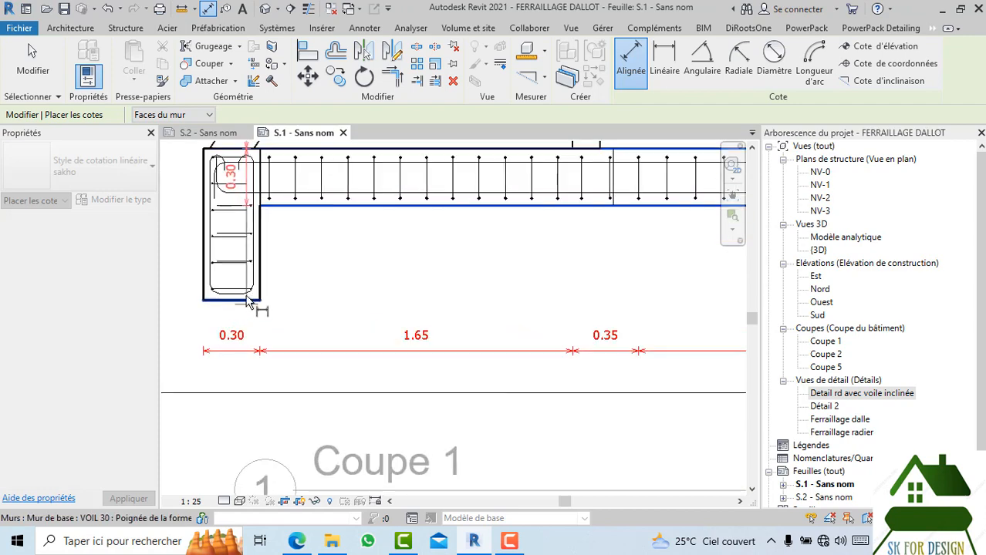
{"action": "scroll", "coordinate": [251, 305], "scroll_direction": "up", "scroll_amount": 1}
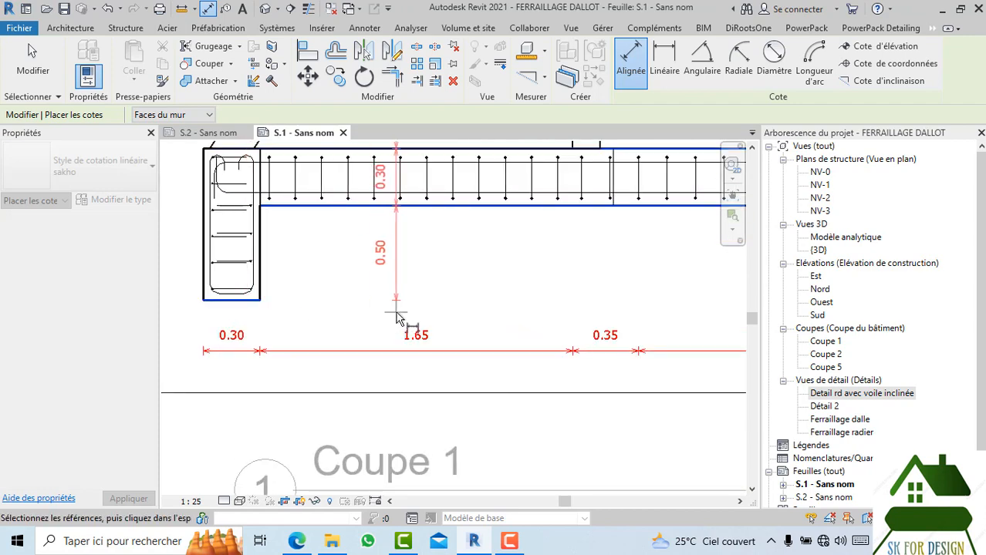
{"action": "scroll", "coordinate": [450, 316], "scroll_direction": "down", "scroll_amount": 3}
{"action": "left_click", "coordinate": [457, 303]}
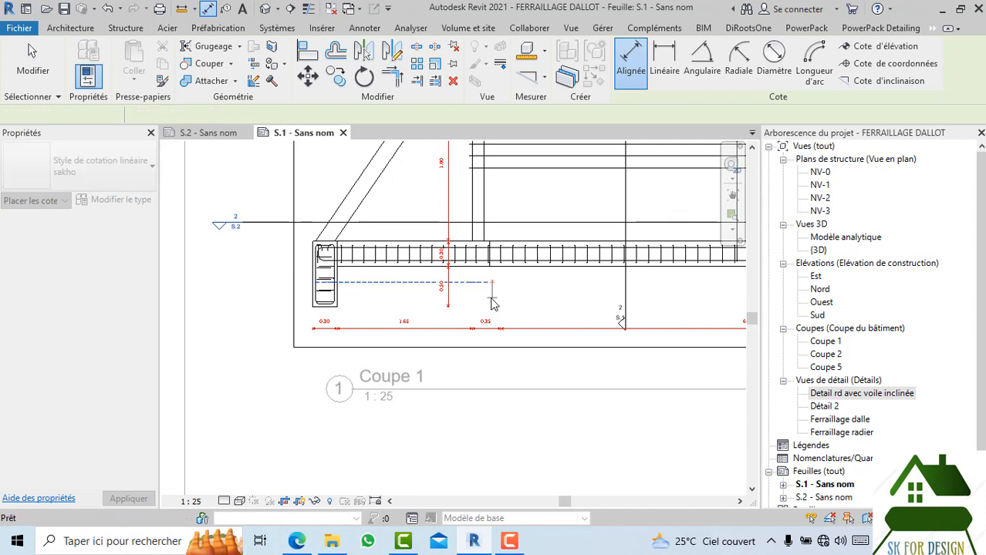
- Hide the crop region of the Coupe 1 viewport and deactivate the view to return to the sheet
{"action": "scroll", "coordinate": [483, 293], "scroll_direction": "up", "scroll_amount": 3}
{"action": "scroll", "coordinate": [410, 278], "scroll_direction": "up", "scroll_amount": 3}
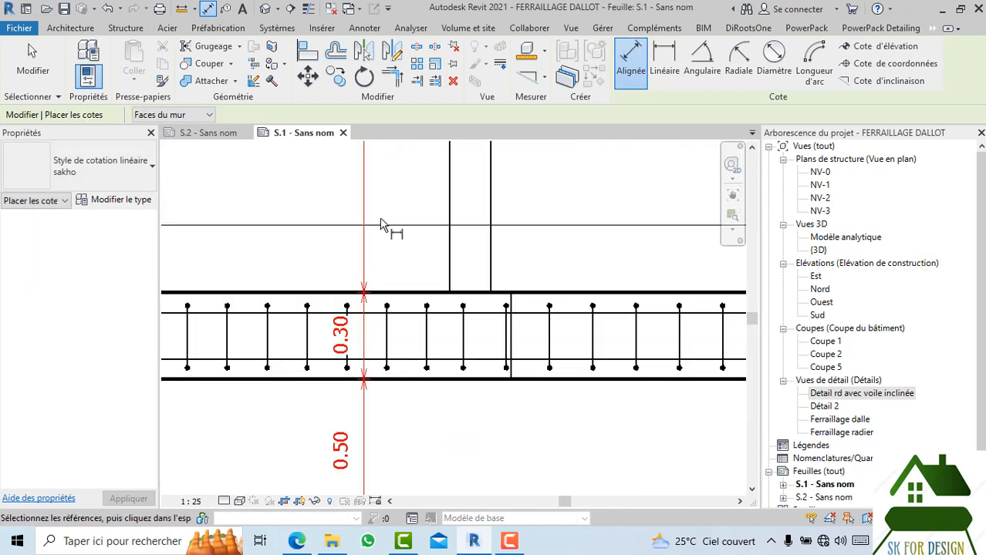
{"action": "scroll", "coordinate": [385, 227], "scroll_direction": "down", "scroll_amount": 6}
{"action": "scroll", "coordinate": [414, 346], "scroll_direction": "down", "scroll_amount": 6}
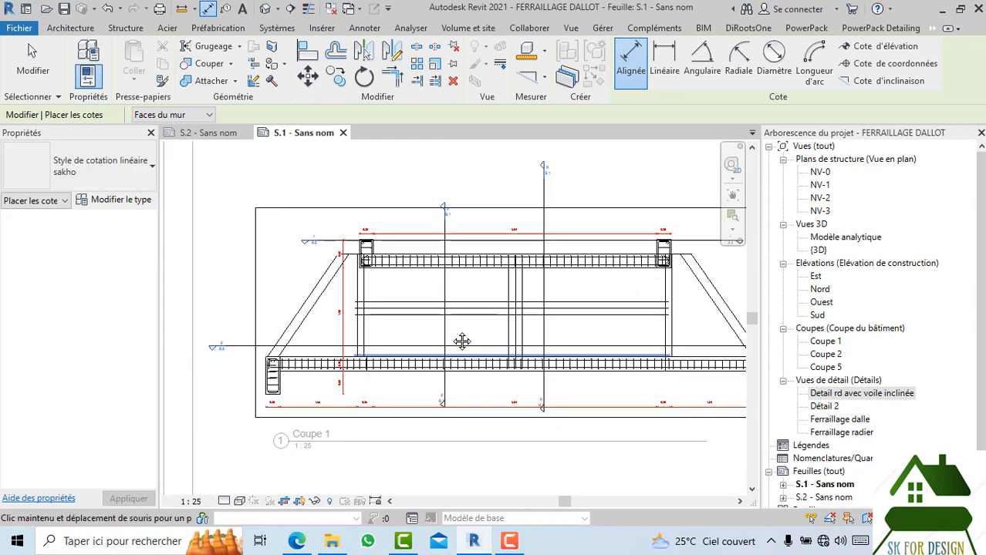
{"action": "middle_click_drag", "start_coordinate": [532, 268], "coordinate": [403, 239]}
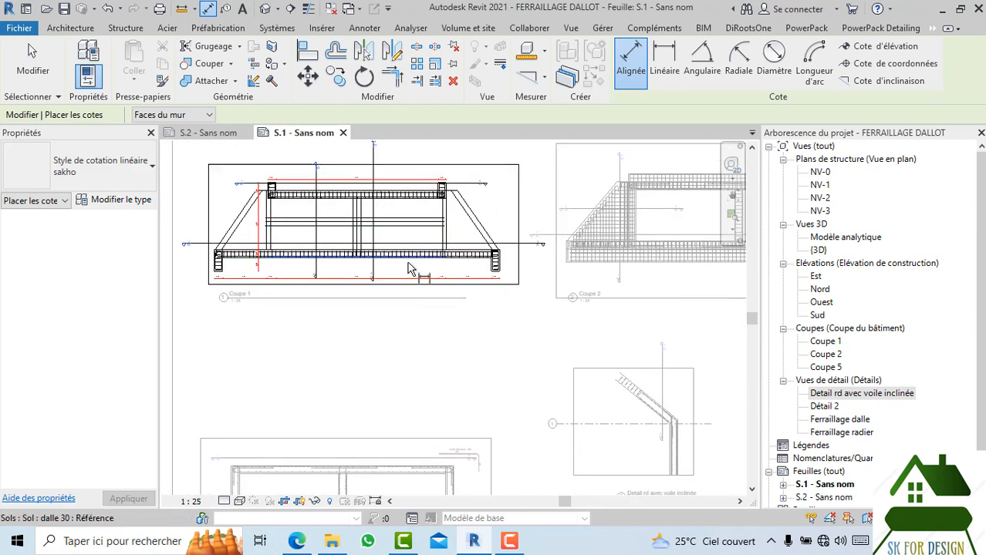
{"action": "right_click", "coordinate": [423, 238]}
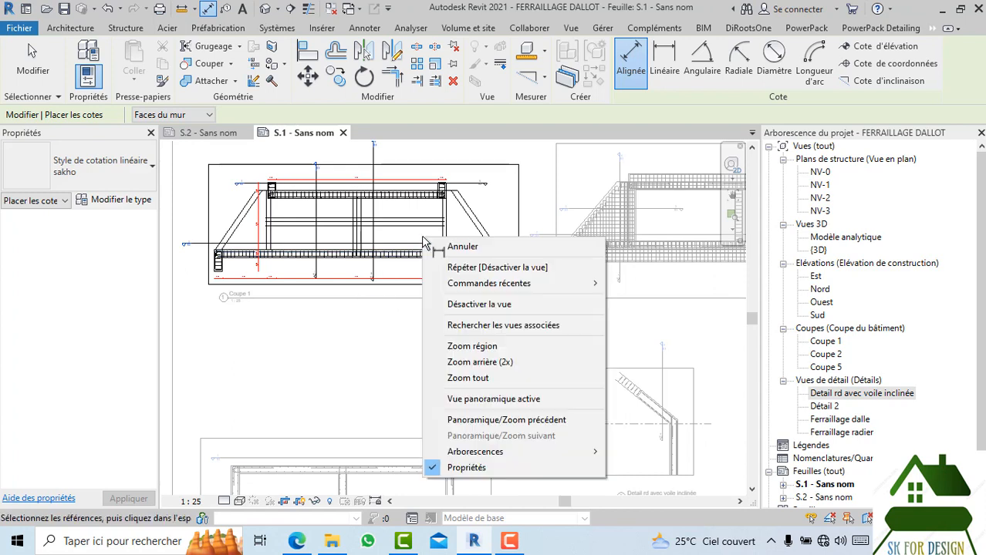
{"action": "key", "text": "Escape"}
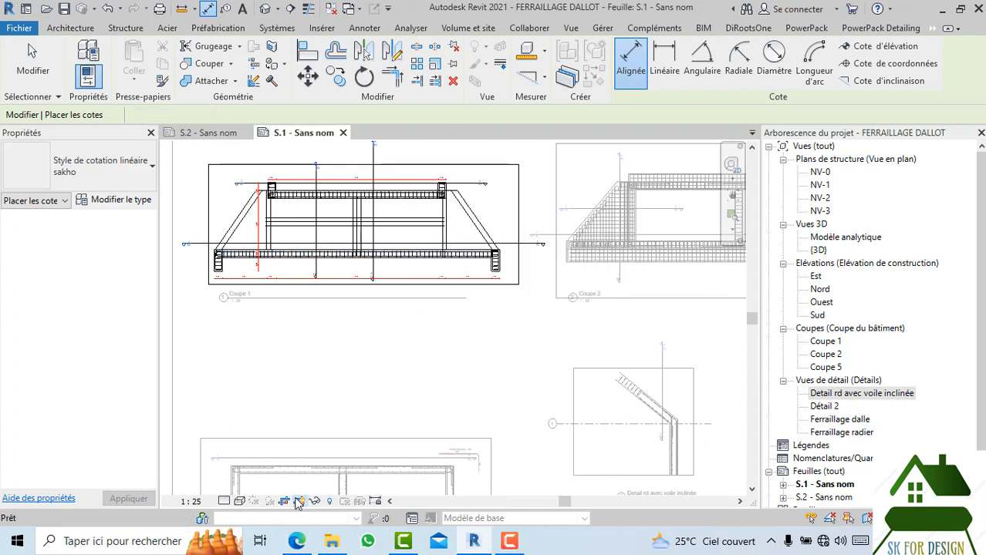
{"action": "right_click", "coordinate": [328, 367]}
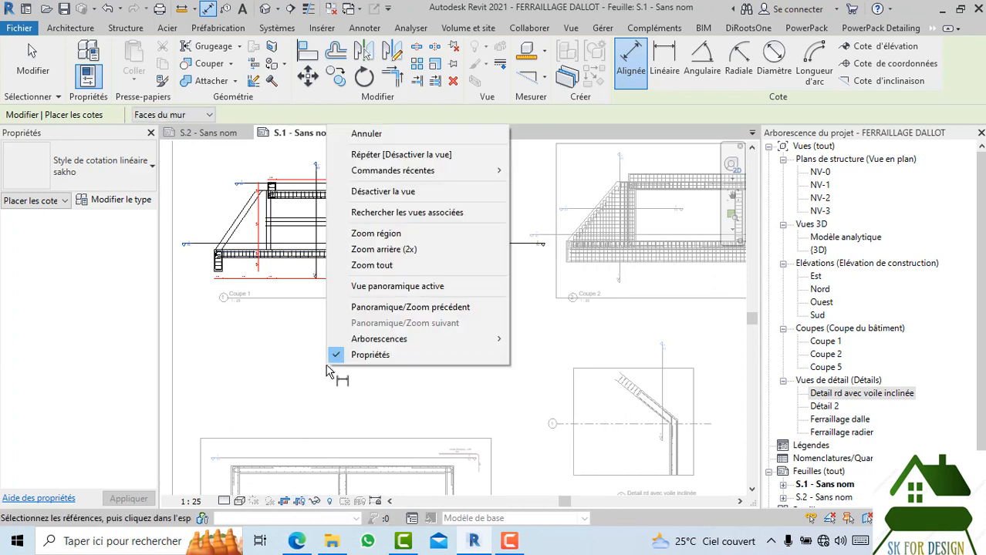
{"action": "left_click", "coordinate": [383, 191]}
- Examine Coupe 1 on the sheet, checking its horizontal and vertical dimension chains and its view title
{"action": "scroll", "coordinate": [286, 210], "scroll_direction": "up", "scroll_amount": 4}
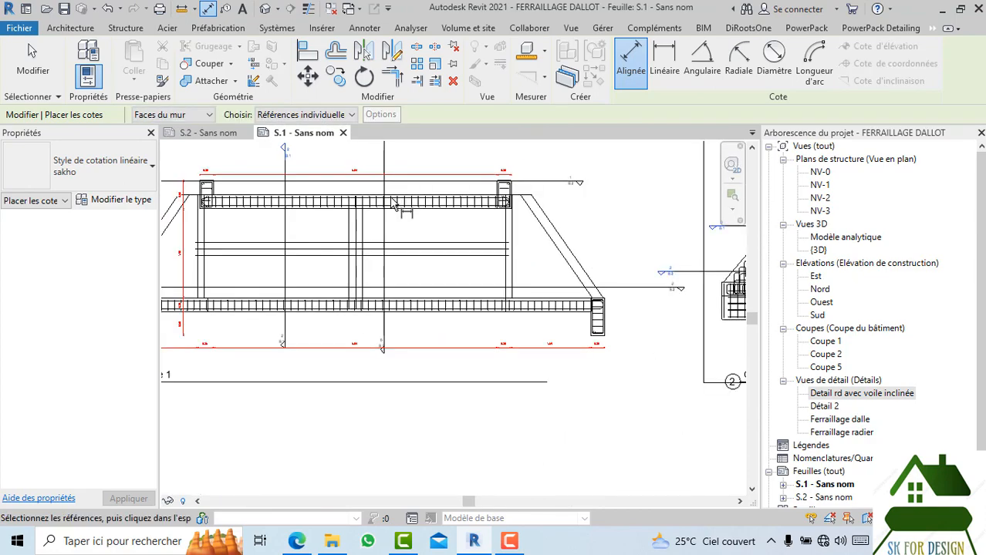
{"action": "scroll", "coordinate": [282, 213], "scroll_direction": "up", "scroll_amount": 4}
{"action": "scroll", "coordinate": [370, 247], "scroll_direction": "down", "scroll_amount": 3}
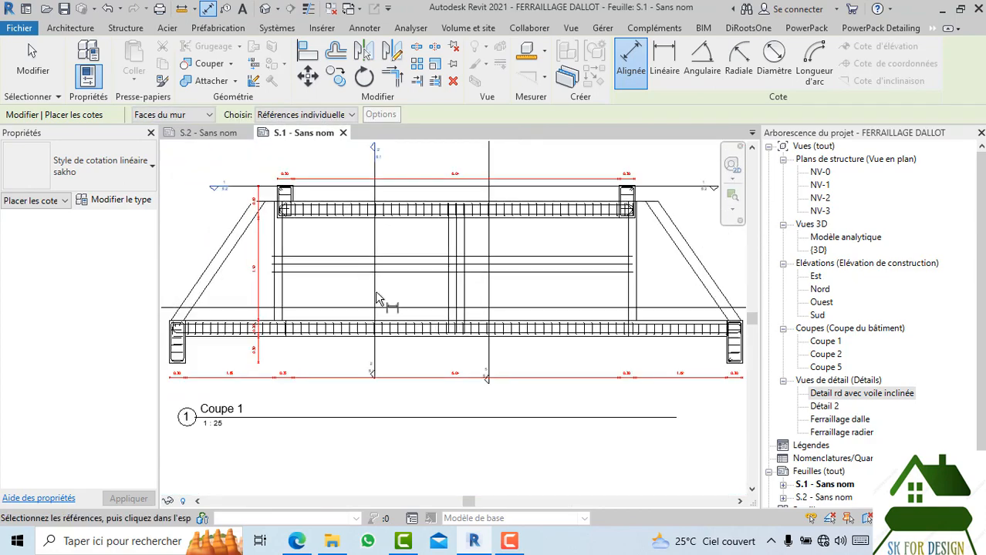
{"action": "middle_click_drag", "start_coordinate": [415, 388], "coordinate": [393, 336]}
{"action": "scroll", "coordinate": [401, 321], "scroll_direction": "down", "scroll_amount": 4}
{"action": "scroll", "coordinate": [378, 243], "scroll_direction": "up", "scroll_amount": 6}
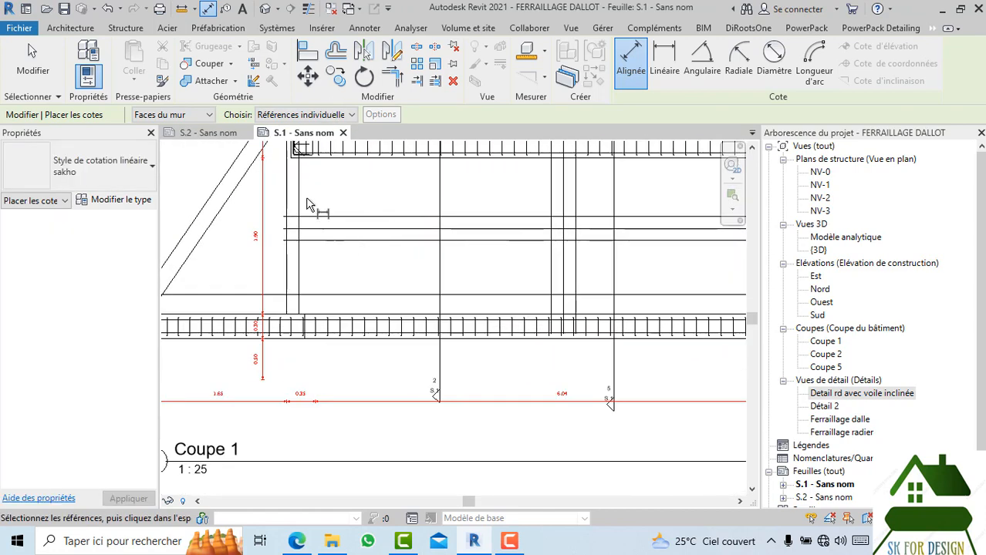
{"action": "scroll", "coordinate": [357, 276], "scroll_direction": "down", "scroll_amount": 1}
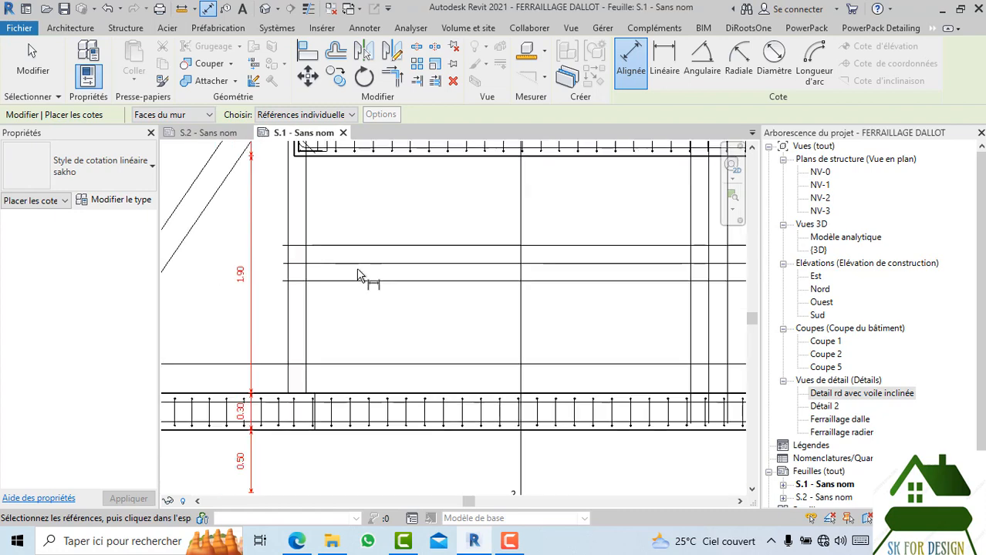
{"action": "scroll", "coordinate": [336, 255], "scroll_direction": "down", "scroll_amount": 2}
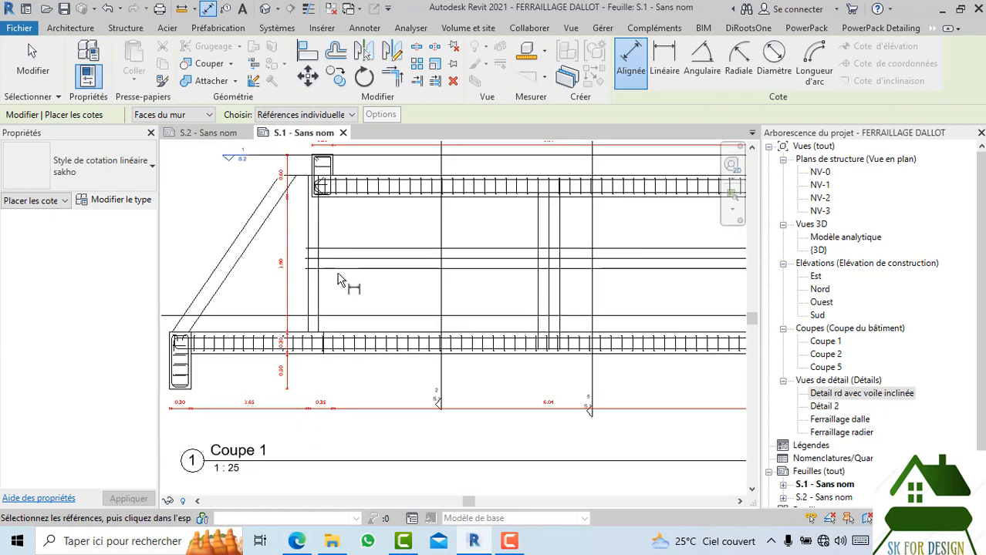
{"action": "scroll", "coordinate": [344, 270], "scroll_direction": "up", "scroll_amount": 3}
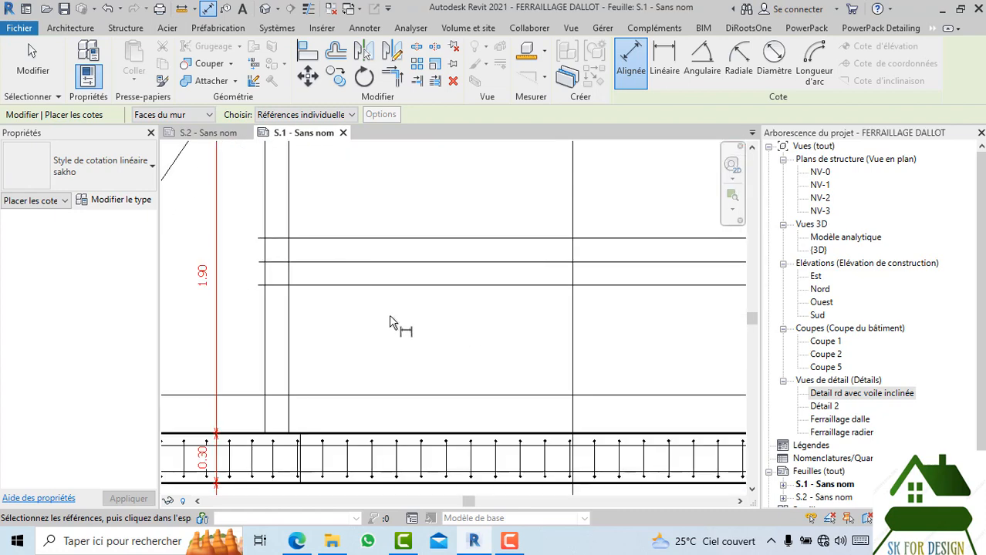
{"action": "scroll", "coordinate": [389, 322], "scroll_direction": "down", "scroll_amount": 2}
{"action": "scroll", "coordinate": [383, 322], "scroll_direction": "down", "scroll_amount": 2}
{"action": "middle_click_drag", "start_coordinate": [380, 323], "coordinate": [356, 301]}
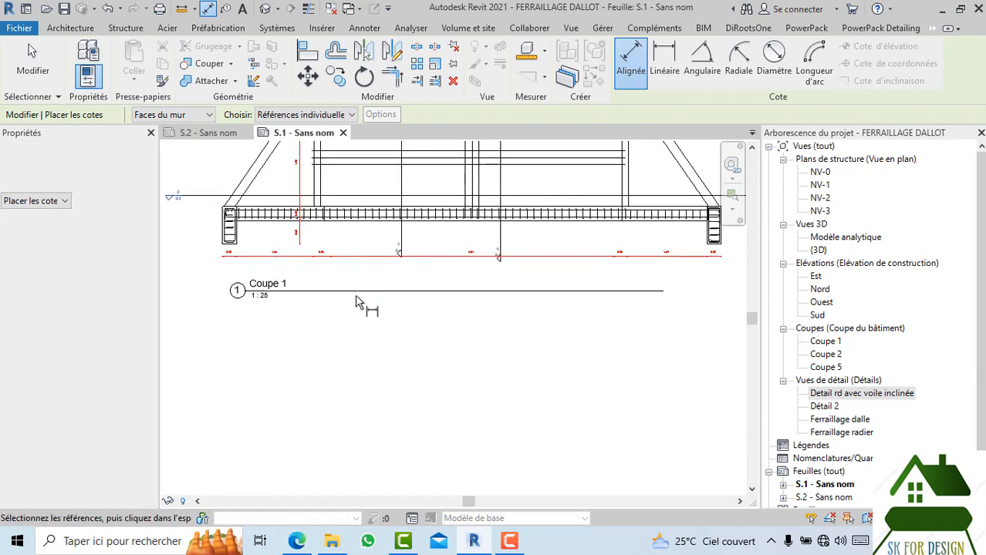
{"action": "scroll", "coordinate": [355, 302], "scroll_direction": "down", "scroll_amount": 2}
{"action": "scroll", "coordinate": [311, 303], "scroll_direction": "up", "scroll_amount": 1}
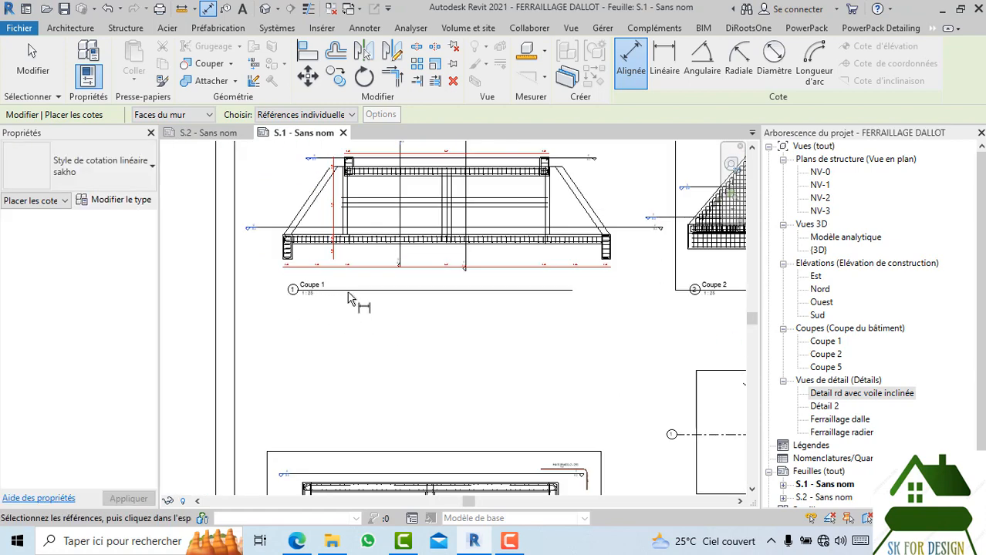
{"action": "scroll", "coordinate": [390, 312], "scroll_direction": "down", "scroll_amount": 2}
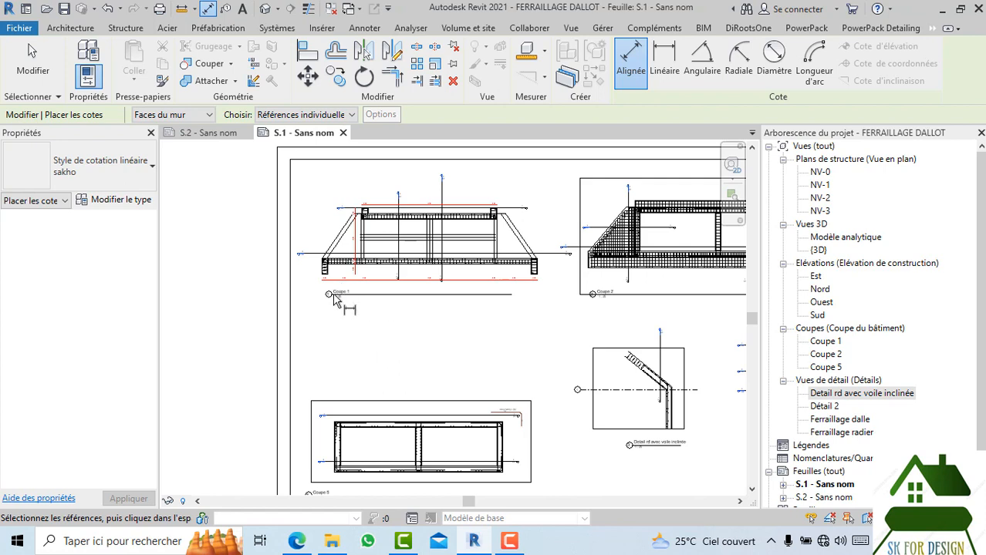
{"action": "left_click", "coordinate": [369, 29]}
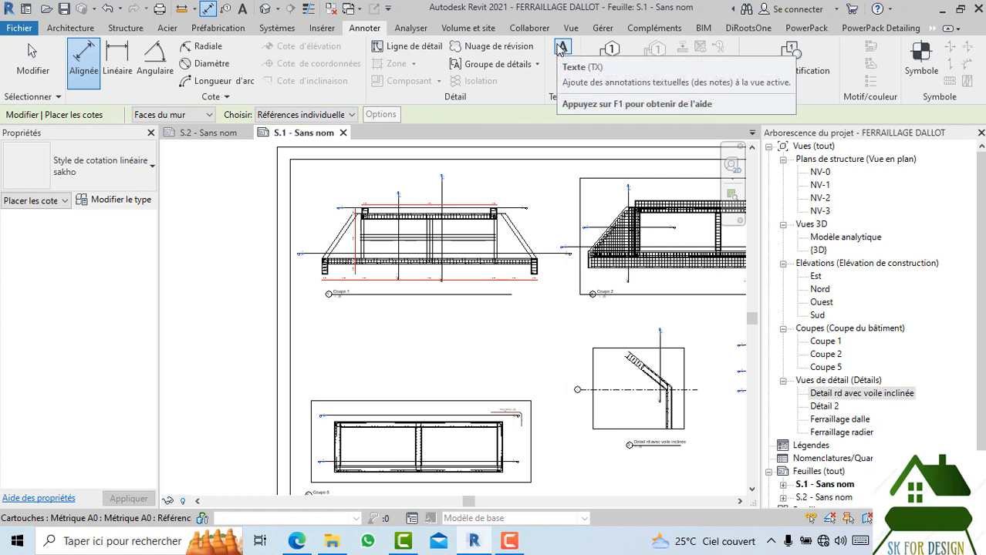
{"action": "scroll", "coordinate": [401, 313], "scroll_direction": "up", "scroll_amount": 3}
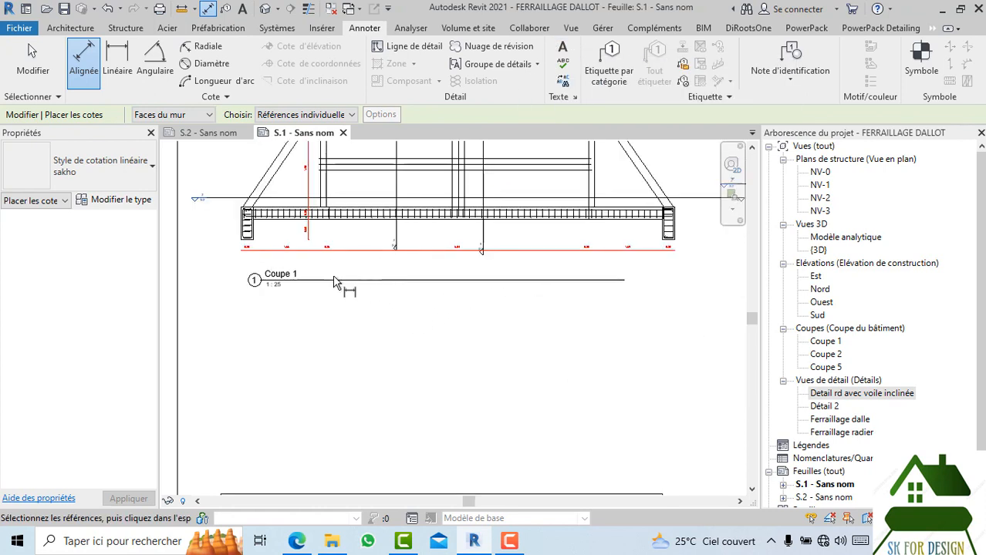
{"action": "scroll", "coordinate": [336, 282], "scroll_direction": "down", "scroll_amount": 5}
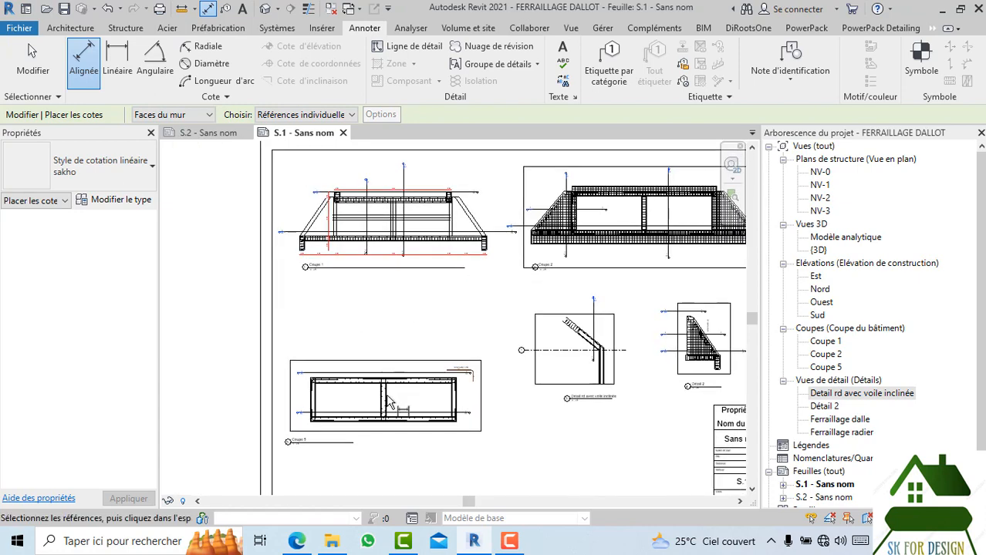
- Leave the dimension command, activate the Coupe 5 view on the sheet and hide its crop region
{"action": "scroll", "coordinate": [388, 402], "scroll_direction": "up", "scroll_amount": 4}
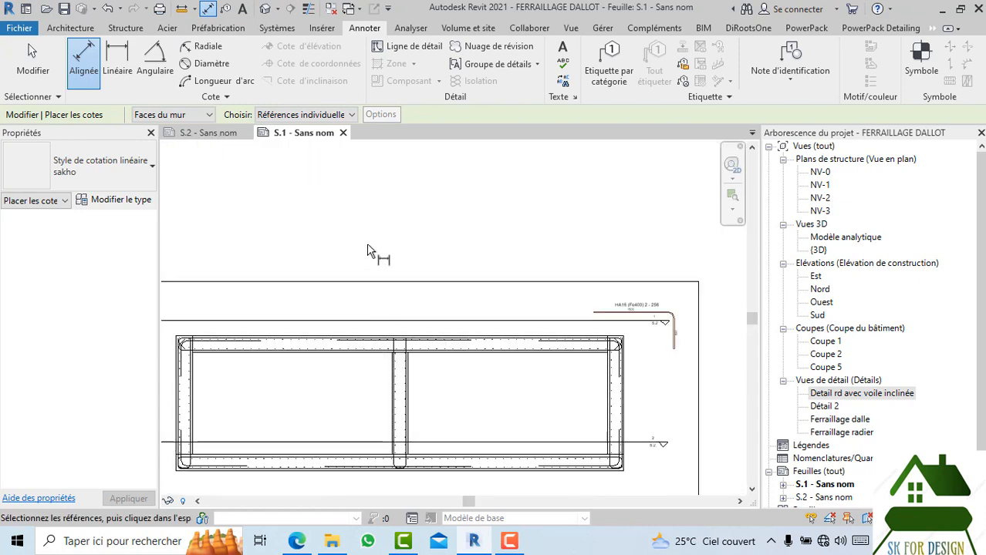
{"action": "right_click", "coordinate": [370, 247]}
{"action": "left_click", "coordinate": [337, 299]}
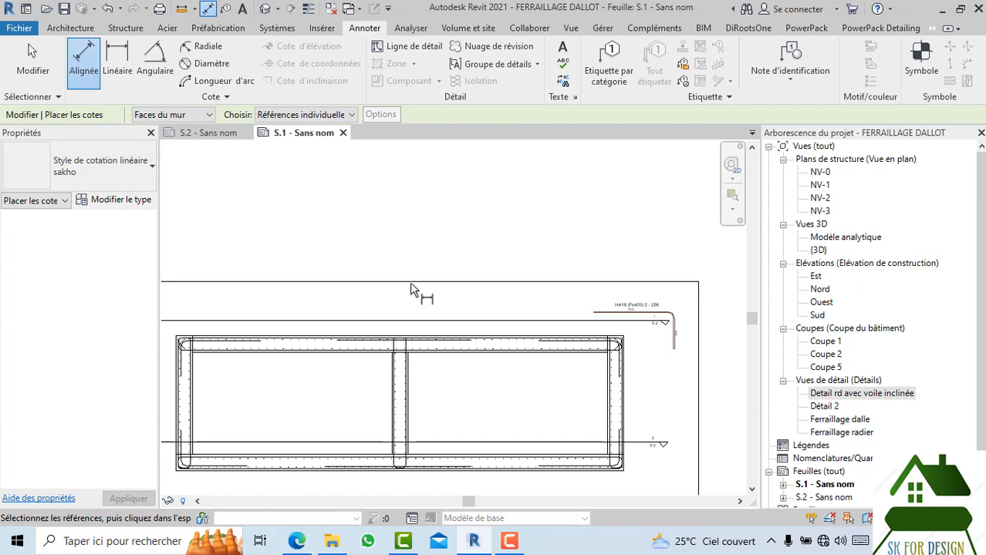
{"action": "scroll", "coordinate": [411, 289], "scroll_direction": "down", "scroll_amount": 3}
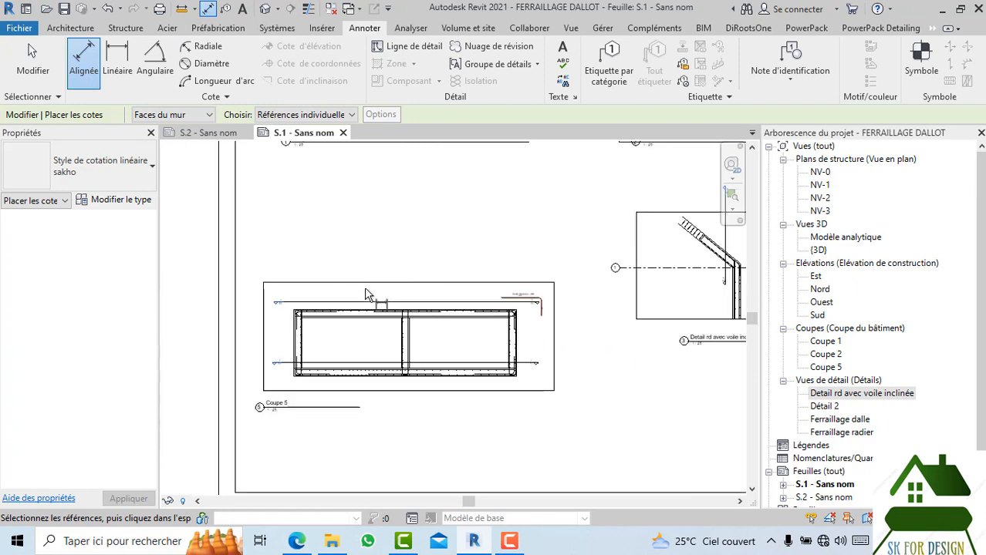
{"action": "key", "text": "Escape"}
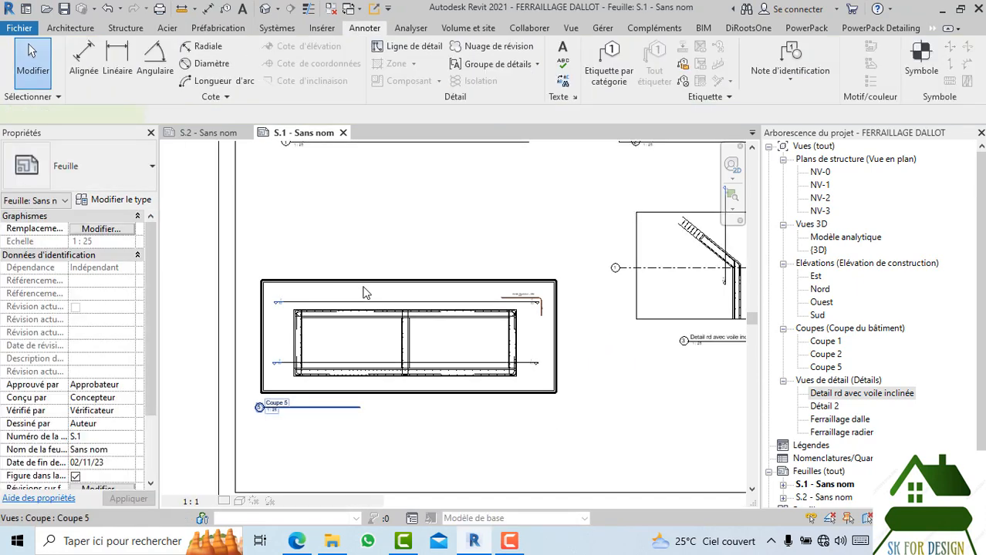
{"action": "left_click", "coordinate": [364, 297]}
{"action": "scroll", "coordinate": [367, 294], "scroll_direction": "up", "scroll_amount": 2}
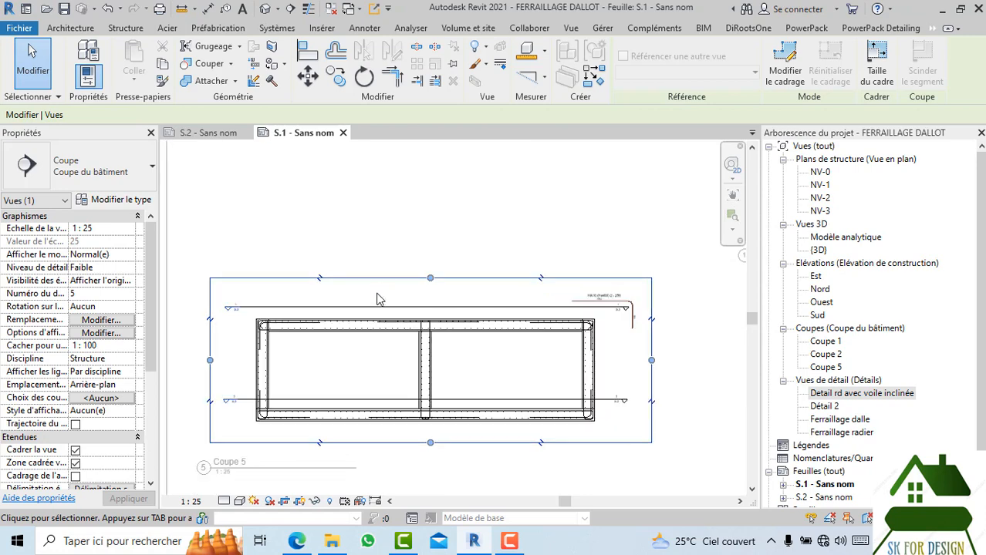
{"action": "left_click", "coordinate": [300, 503]}
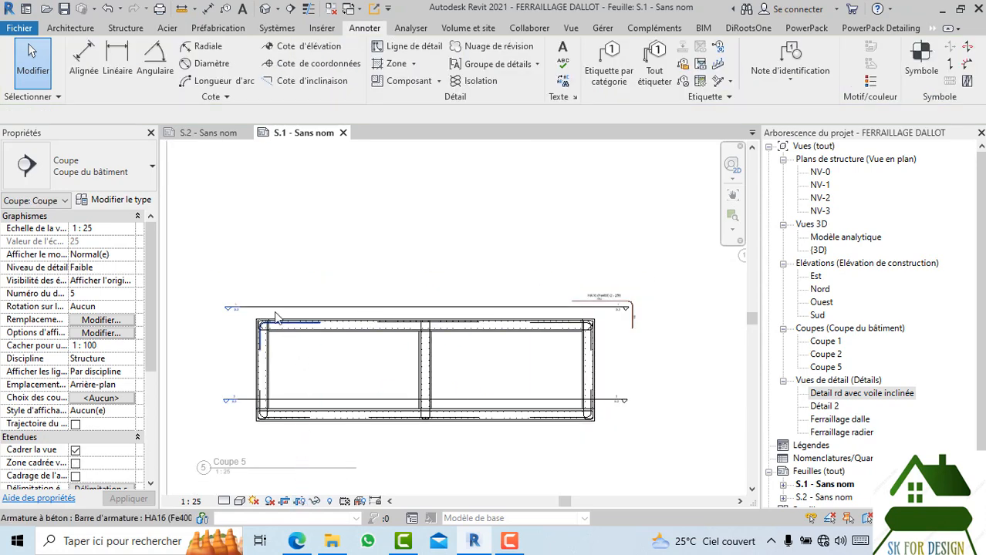
- Hide the two horizontal section lines crossing Coupe 5 in this view
{"action": "scroll", "coordinate": [270, 302], "scroll_direction": "up", "scroll_amount": 3}
{"action": "left_click", "coordinate": [352, 313]}
{"action": "scroll", "coordinate": [331, 244], "scroll_direction": "down", "scroll_amount": 2}
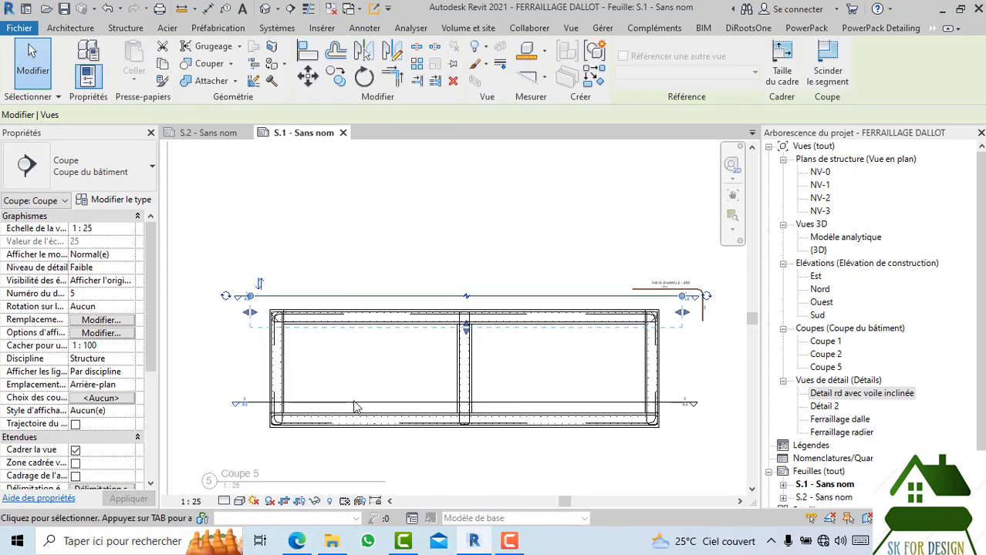
{"action": "left_click", "coordinate": [354, 402], "text": "ctrl"}
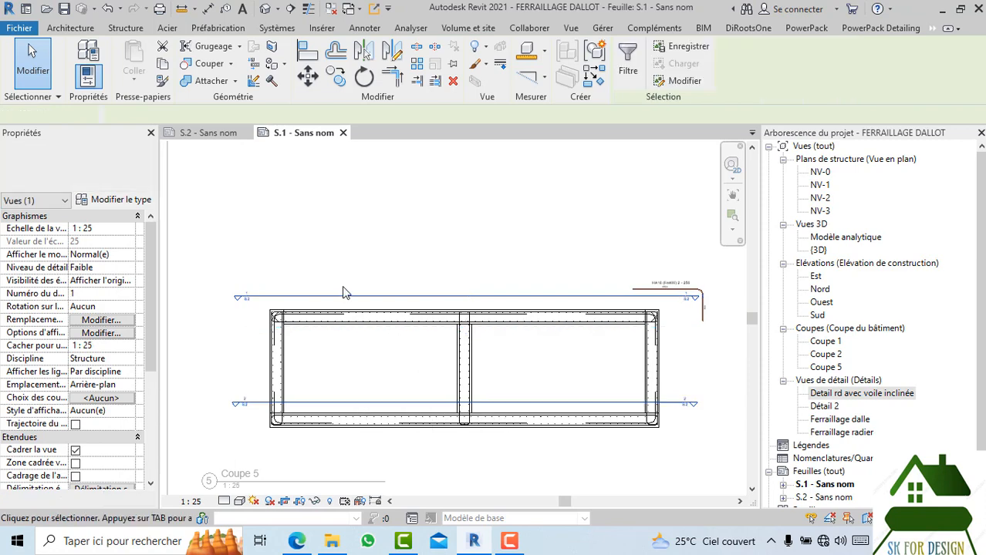
{"action": "right_click", "coordinate": [344, 294]}
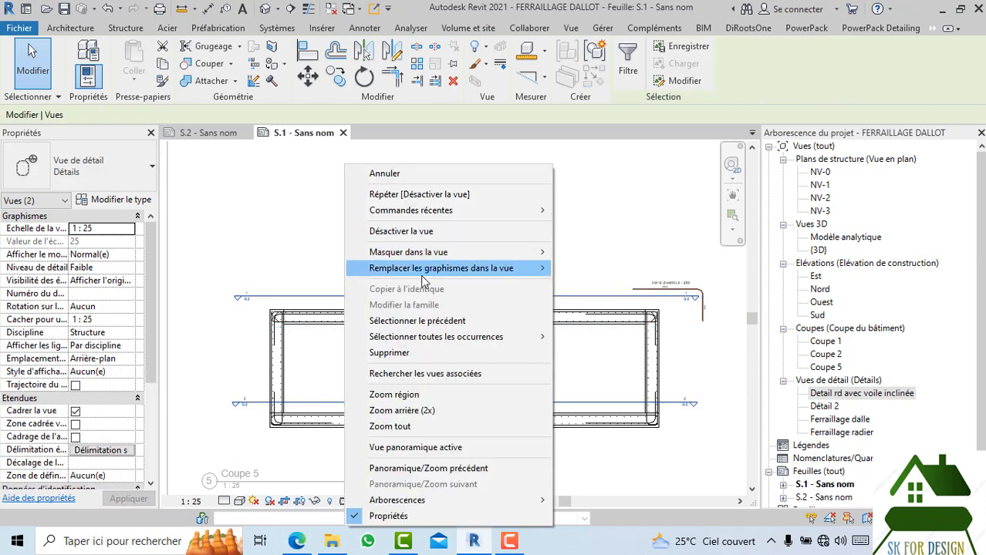
{"action": "mouse_move", "coordinate": [503, 253]}
{"action": "left_click", "coordinate": [575, 253]}
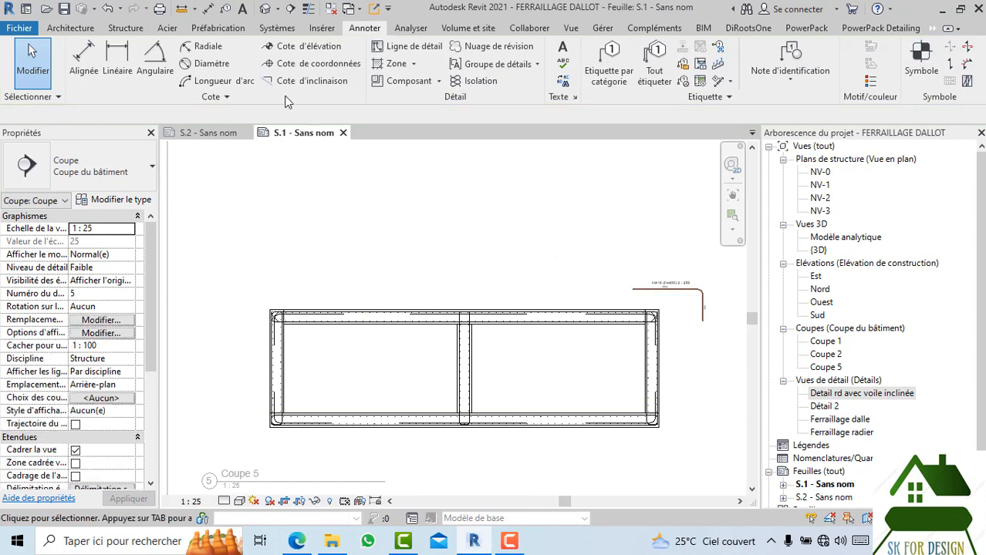
- Start a horizontal aligned dimension chain in Coupe 5 across the left side wall's outer and inner faces
{"action": "left_click", "coordinate": [84, 58]}
{"action": "scroll", "coordinate": [291, 361], "scroll_direction": "up", "scroll_amount": 3}
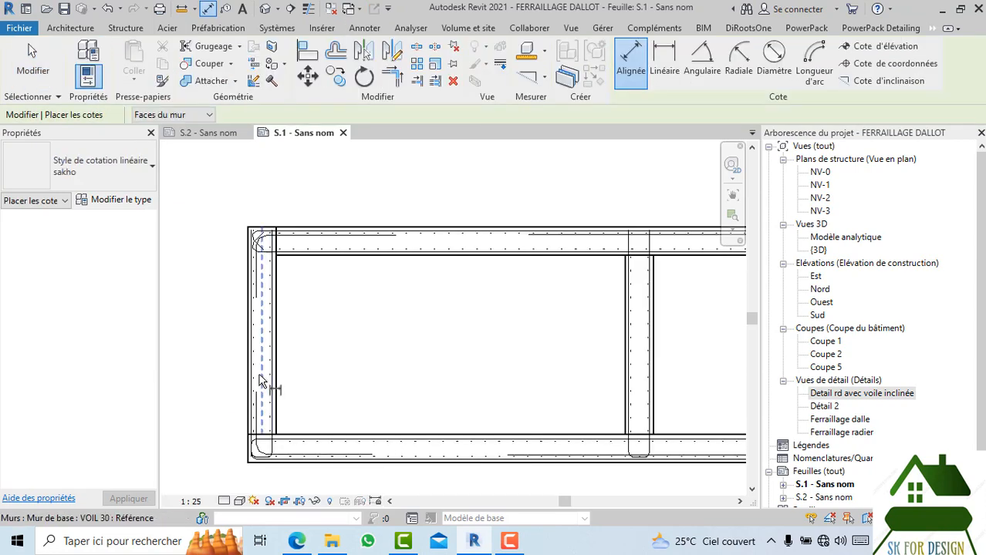
{"action": "scroll", "coordinate": [253, 361], "scroll_direction": "up", "scroll_amount": 3}
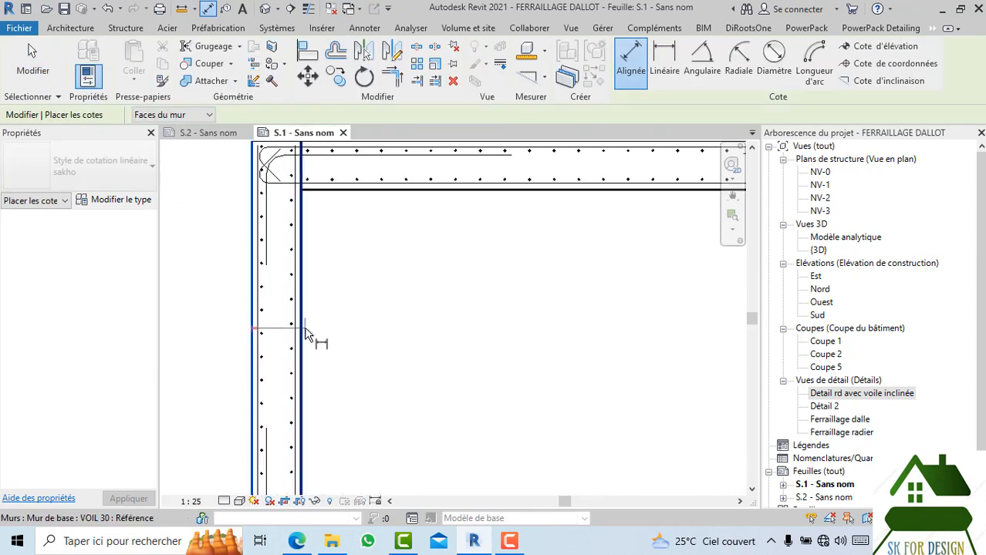
{"action": "left_click", "coordinate": [305, 327]}
- Extend the horizontal dimension chain to both faces of Coupe 5's central wall
{"action": "middle_click_drag", "start_coordinate": [330, 288], "coordinate": [317, 431]}
{"action": "middle_click_drag", "start_coordinate": [381, 248], "coordinate": [258, 274]}
{"action": "scroll", "coordinate": [258, 274], "scroll_direction": "down", "scroll_amount": 2}
{"action": "middle_click_drag", "start_coordinate": [495, 260], "coordinate": [407, 262]}
{"action": "scroll", "coordinate": [455, 376], "scroll_direction": "up", "scroll_amount": 2}
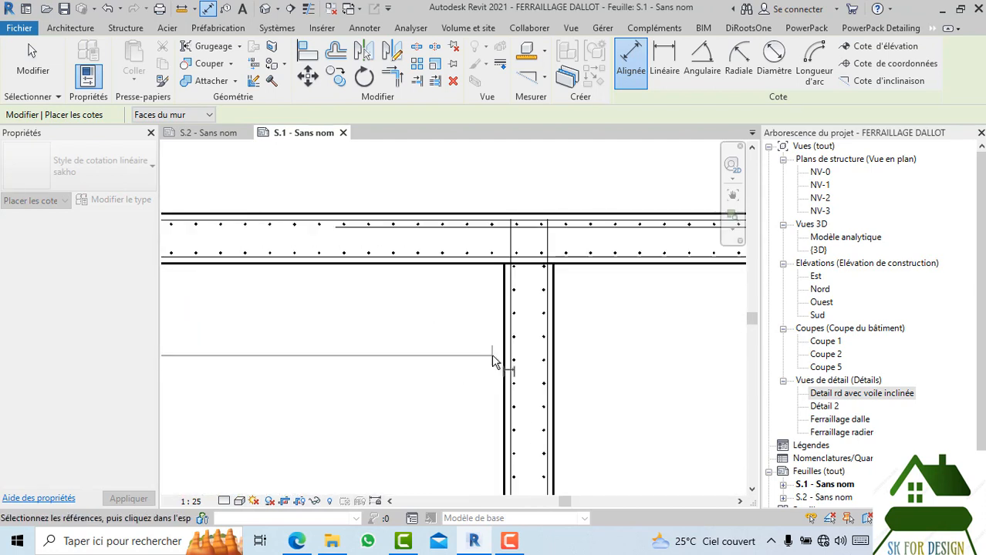
{"action": "left_click", "coordinate": [519, 398]}
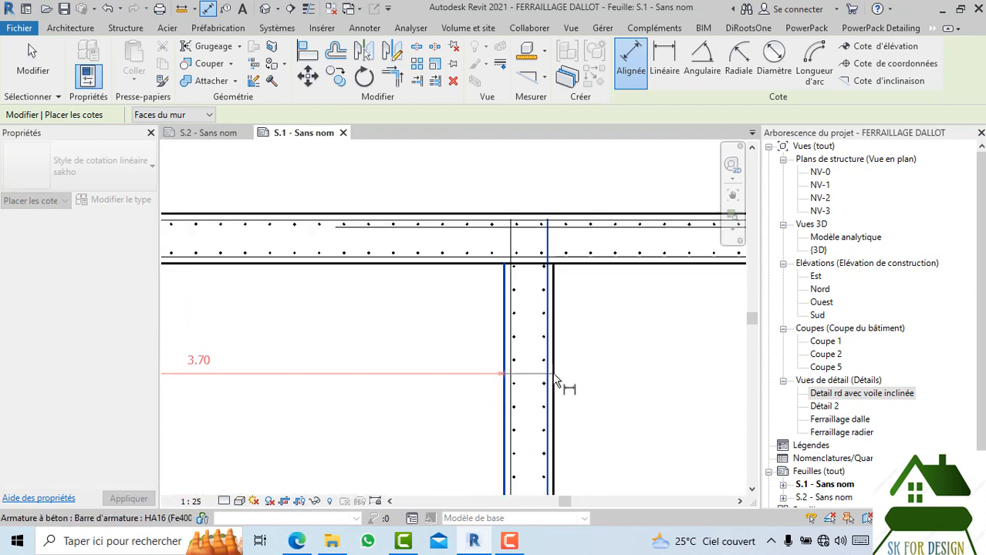
{"action": "left_click", "coordinate": [560, 357]}
- Add the right side wall's inner and outer faces to Coupe 5's horizontal dimension chain
{"action": "middle_click_drag", "start_coordinate": [556, 337], "coordinate": [326, 408]}
{"action": "scroll", "coordinate": [398, 270], "scroll_direction": "down", "scroll_amount": 2}
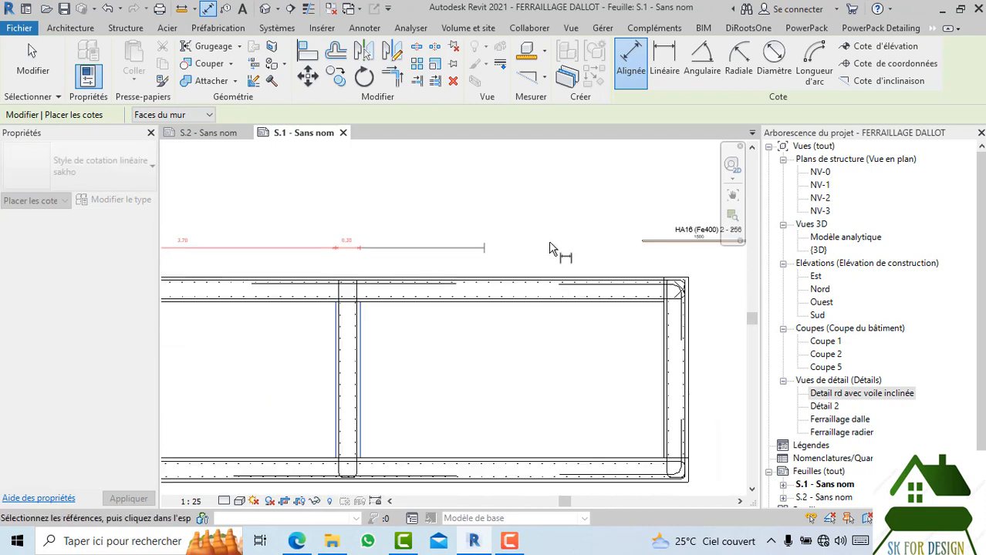
{"action": "scroll", "coordinate": [665, 346], "scroll_direction": "up", "scroll_amount": 2}
{"action": "left_click", "coordinate": [664, 374]}
{"action": "middle_click_drag", "start_coordinate": [709, 321], "coordinate": [611, 351]}
{"action": "left_click", "coordinate": [623, 340]}
{"action": "scroll", "coordinate": [621, 222], "scroll_direction": "down", "scroll_amount": 2}
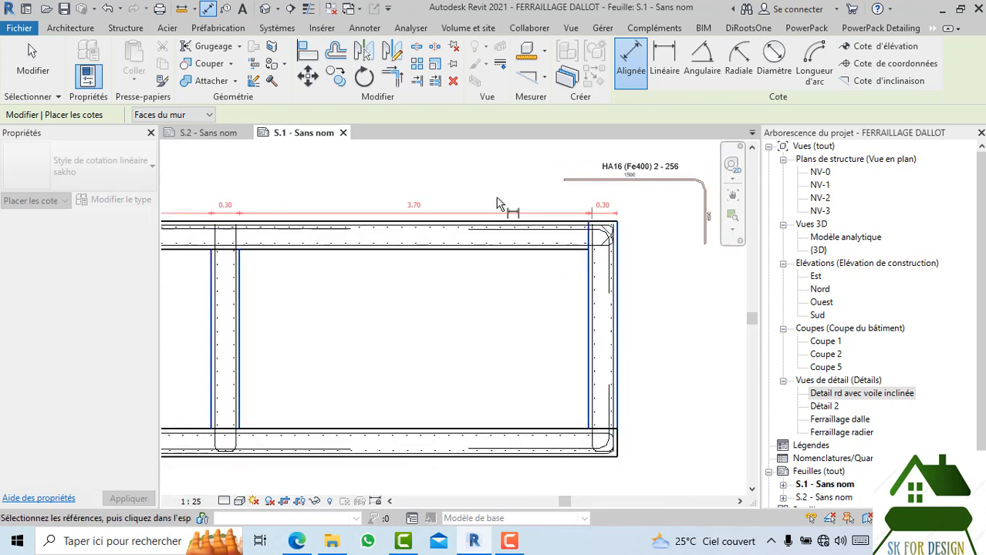
{"action": "middle_click_drag", "start_coordinate": [431, 199], "coordinate": [508, 207]}
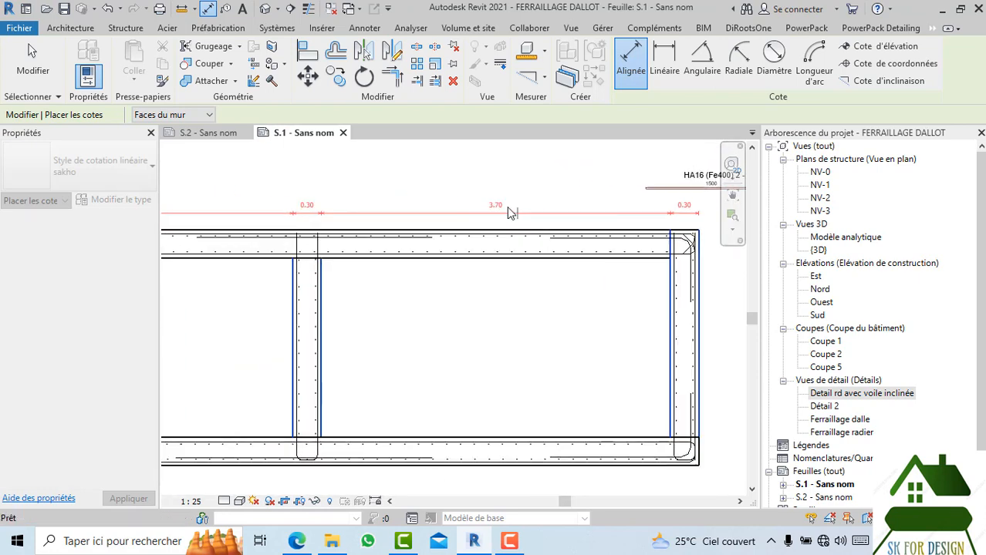
- Place the horizontal dimension chain above the top slab of Coupe 5
{"action": "left_click", "coordinate": [456, 213]}
{"action": "scroll", "coordinate": [462, 214], "scroll_direction": "down", "scroll_amount": 2}
{"action": "scroll", "coordinate": [274, 303], "scroll_direction": "up", "scroll_amount": 1}
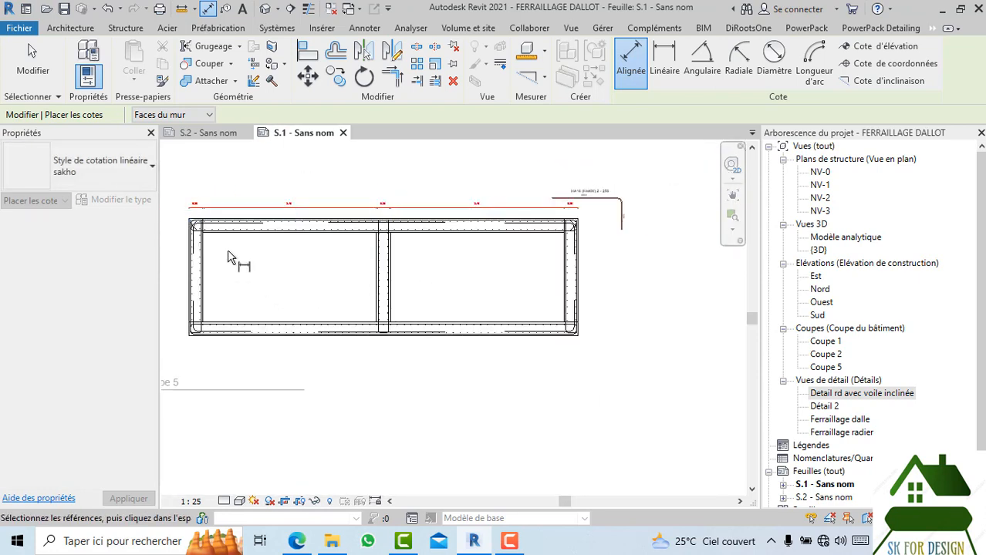
- Add a vertical aligned dimension chain outside Coupe 5's left wall, covering the upper and lower faces of the top and bottom slabs
{"action": "scroll", "coordinate": [300, 275], "scroll_direction": "up", "scroll_amount": 2}
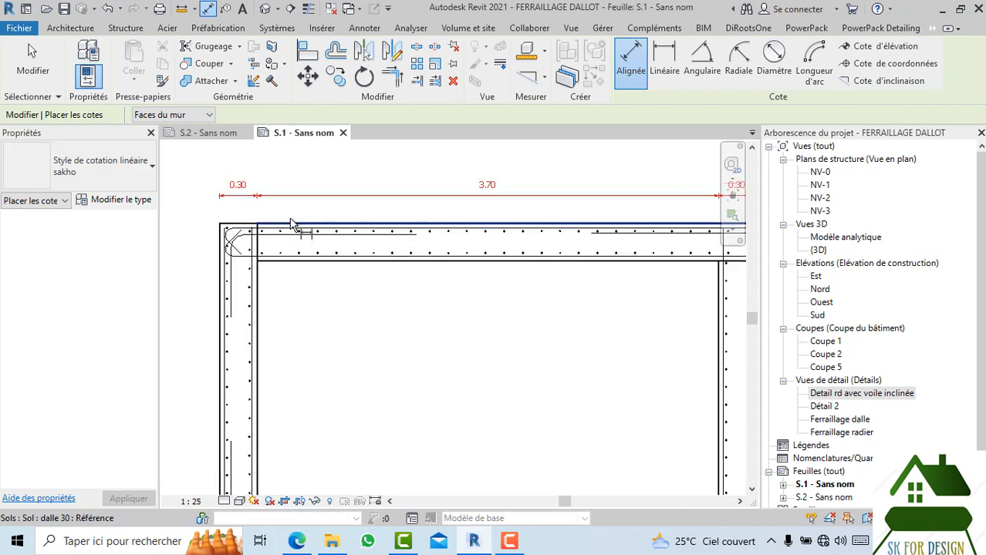
{"action": "left_click", "coordinate": [292, 225]}
{"action": "left_click", "coordinate": [289, 262]}
{"action": "middle_click_drag", "start_coordinate": [307, 381], "coordinate": [337, 238]}
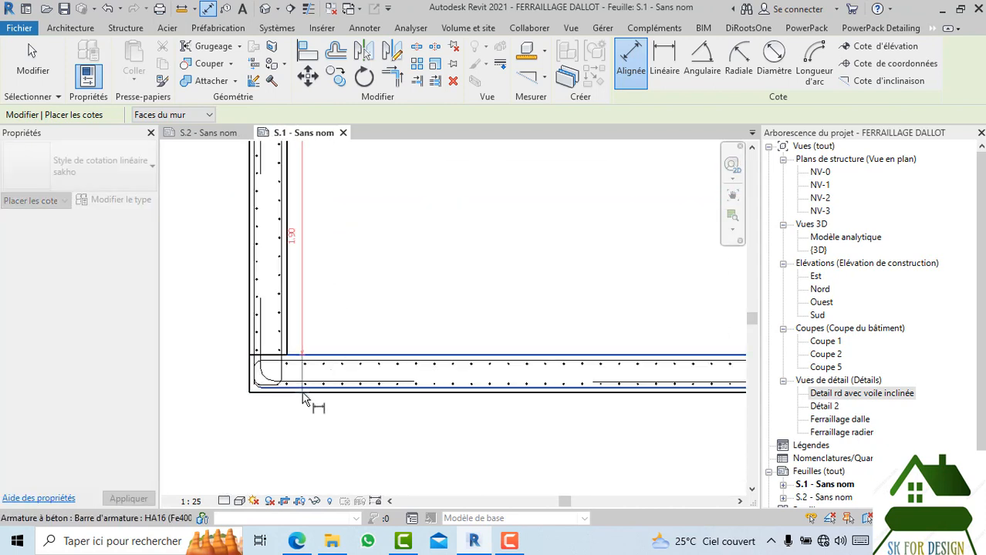
{"action": "left_click", "coordinate": [263, 391]}
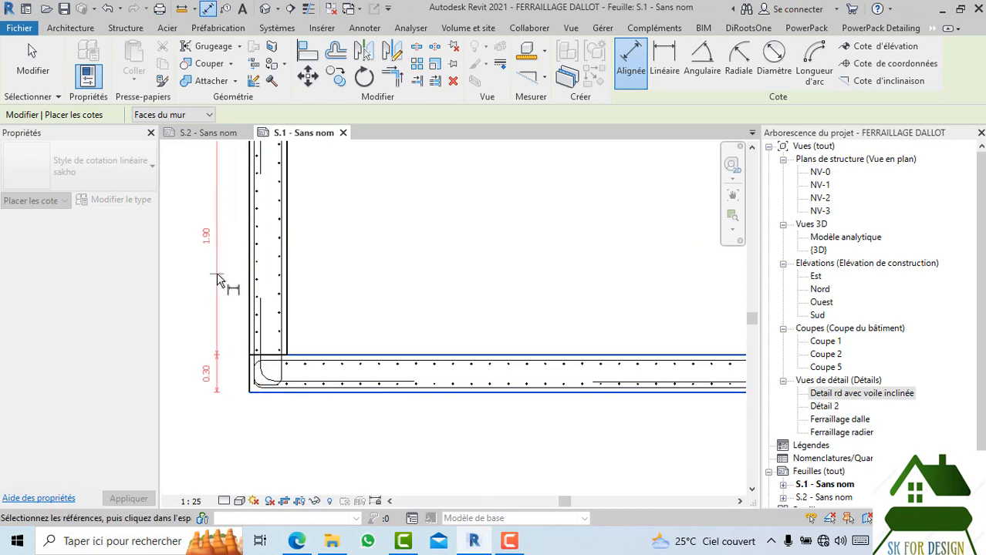
{"action": "left_click", "coordinate": [218, 279]}
{"action": "scroll", "coordinate": [382, 307], "scroll_direction": "down", "scroll_amount": 4}
{"action": "middle_click_drag", "start_coordinate": [407, 293], "coordinate": [348, 337]}
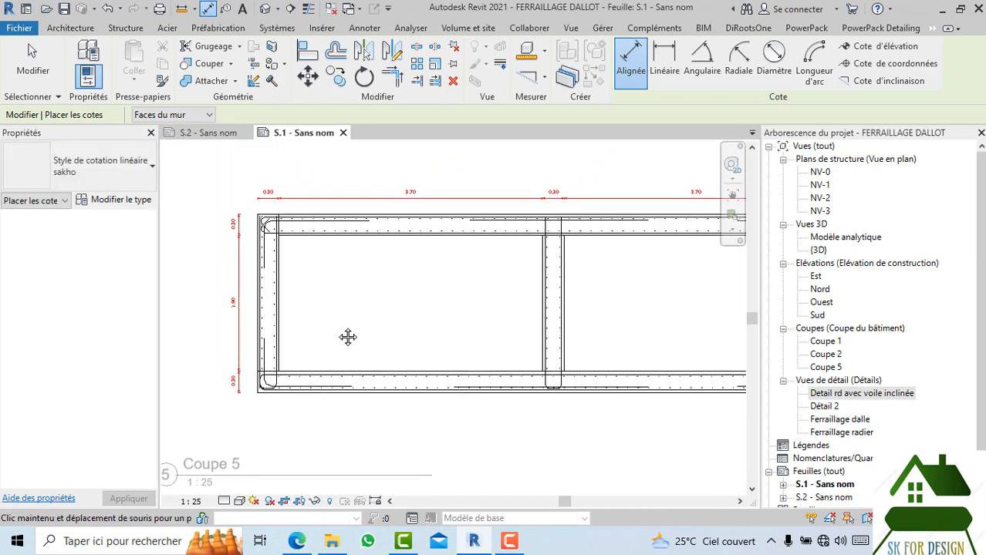
- Dimension Coupe 5's overall width between the side walls' outer faces, placing it above the horizontal chain
{"action": "scroll", "coordinate": [348, 337], "scroll_direction": "down", "scroll_amount": 2}
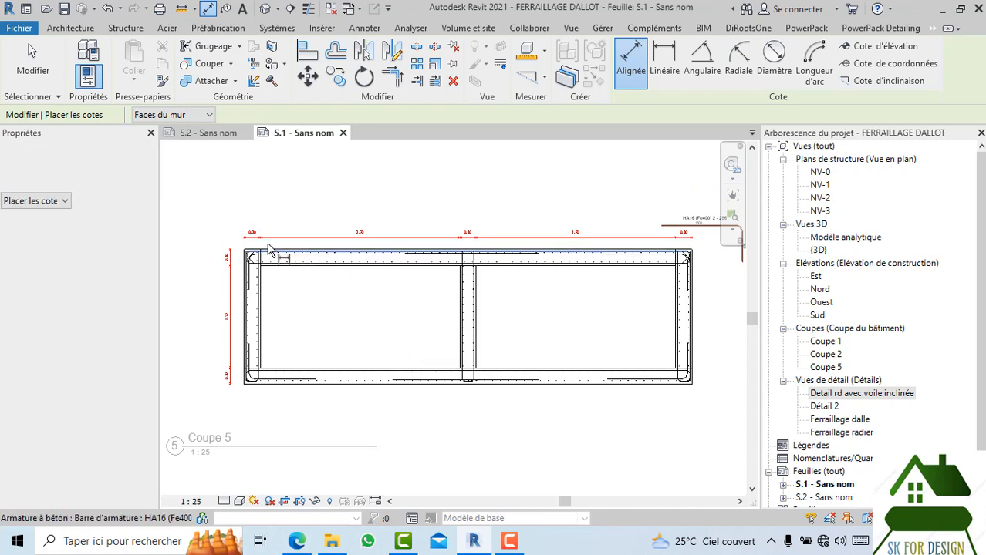
{"action": "scroll", "coordinate": [251, 247], "scroll_direction": "up", "scroll_amount": 3}
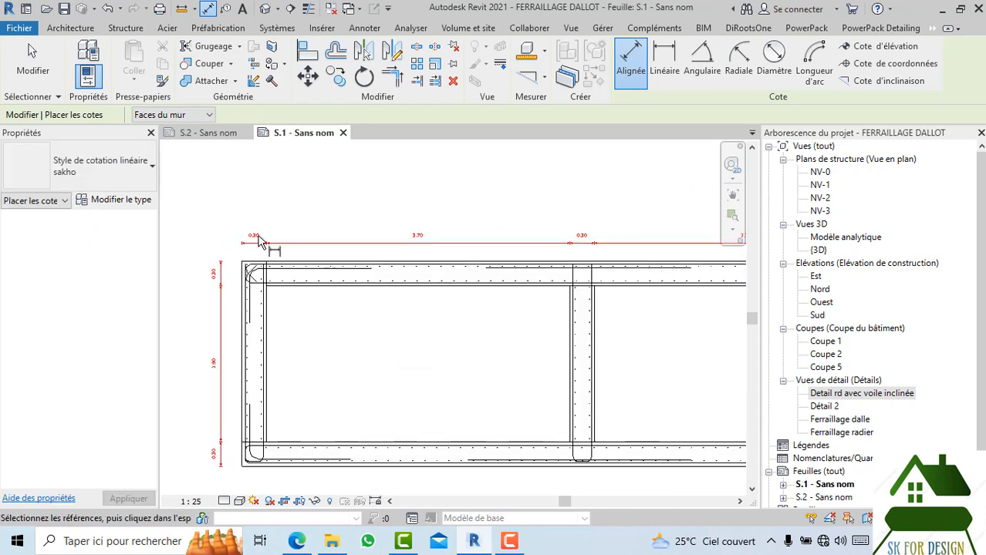
{"action": "left_click", "coordinate": [236, 371]}
{"action": "middle_click_drag", "start_coordinate": [538, 227], "coordinate": [400, 236]}
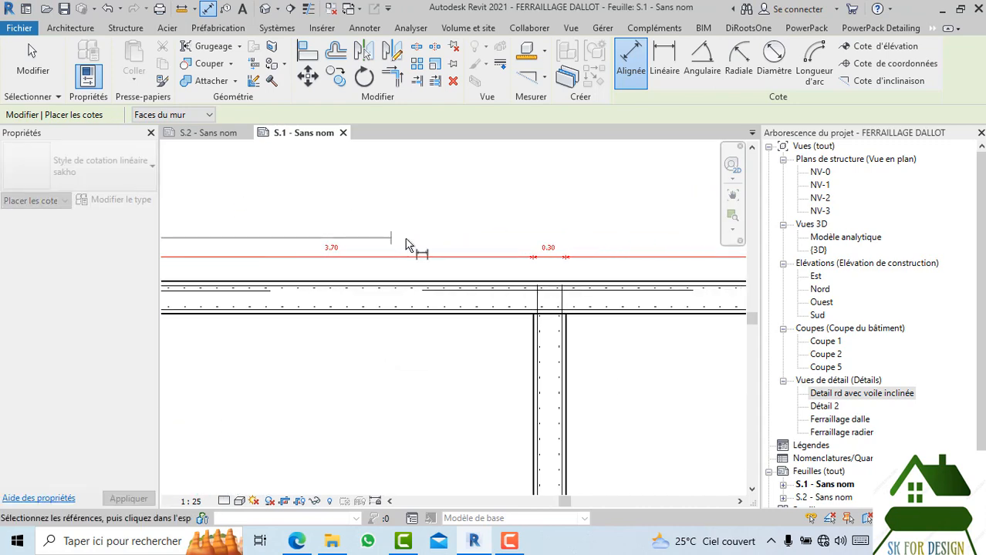
{"action": "scroll", "coordinate": [410, 240], "scroll_direction": "down", "scroll_amount": 2}
{"action": "middle_click_drag", "start_coordinate": [622, 314], "coordinate": [420, 332]}
{"action": "scroll", "coordinate": [613, 324], "scroll_direction": "up", "scroll_amount": 2}
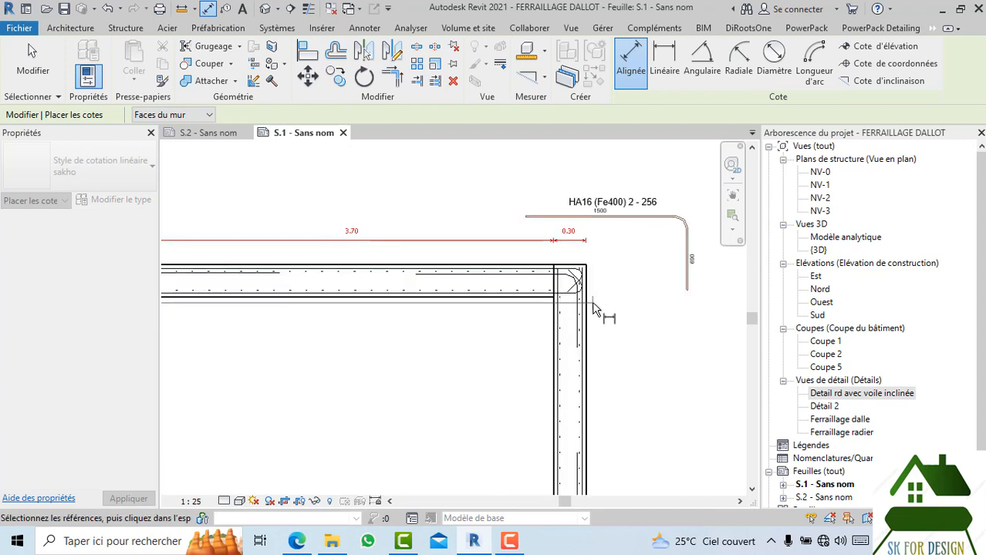
{"action": "middle_click_drag", "start_coordinate": [399, 230], "coordinate": [579, 255]}
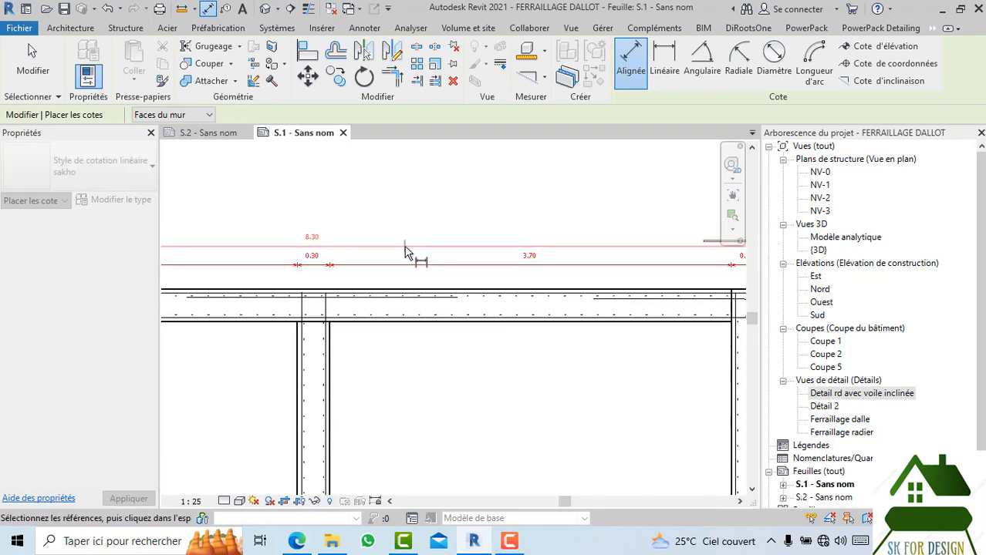
{"action": "left_click", "coordinate": [406, 252]}
- Dimension Coupe 5's overall height from the top slab's upper face to the bottom slab's underside, placing it outside the vertical chain
{"action": "scroll", "coordinate": [462, 232], "scroll_direction": "down", "scroll_amount": 4}
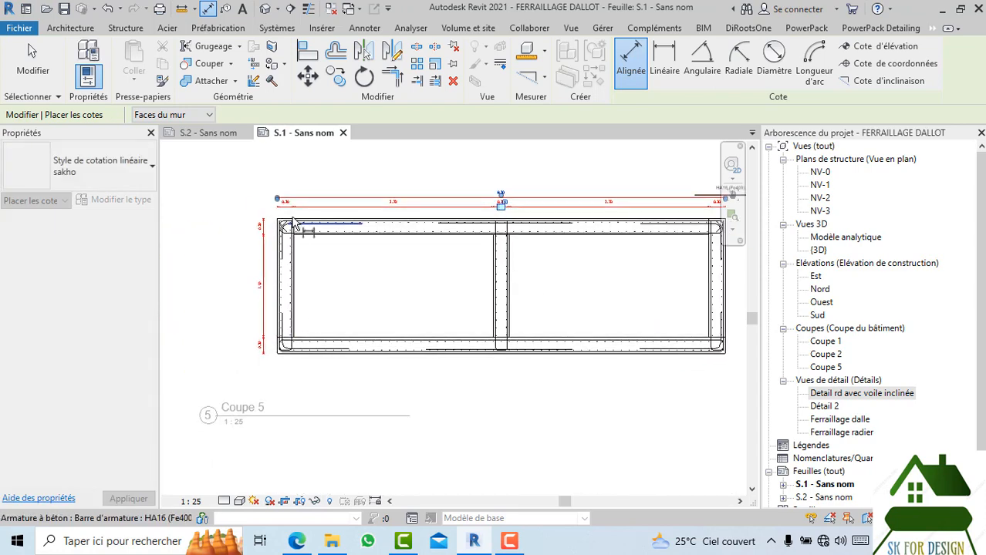
{"action": "scroll", "coordinate": [293, 223], "scroll_direction": "up", "scroll_amount": 3}
{"action": "left_click", "coordinate": [314, 220]}
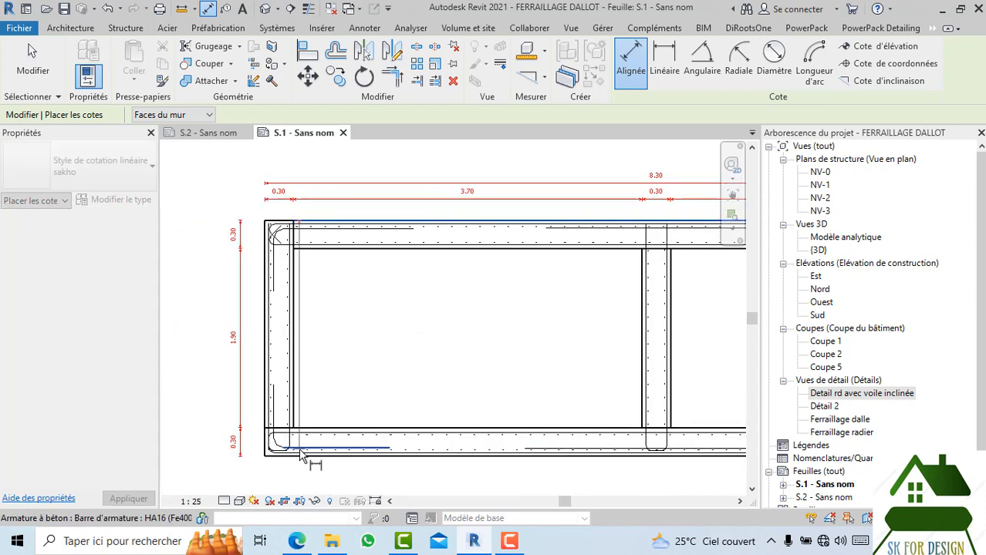
{"action": "left_click", "coordinate": [299, 468]}
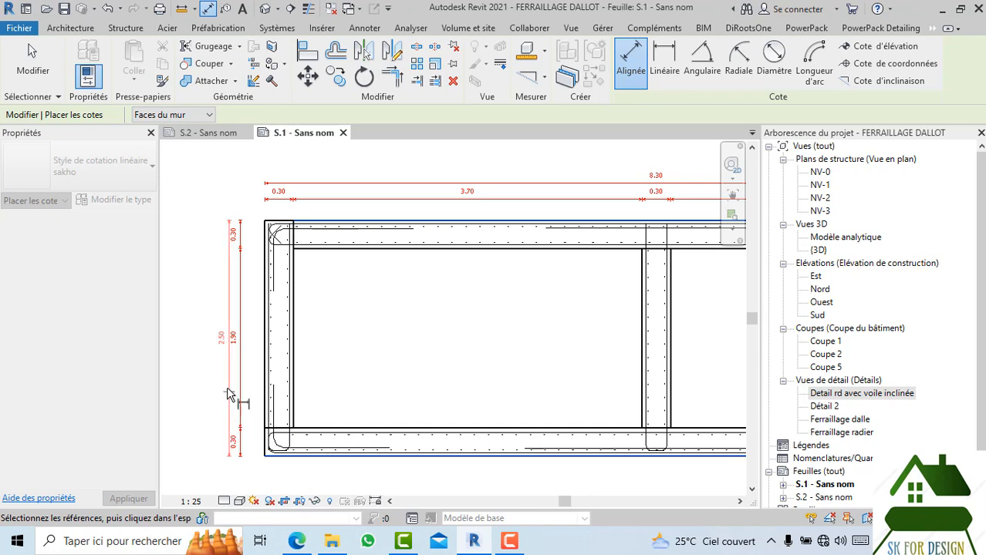
{"action": "left_click", "coordinate": [226, 391]}
{"action": "scroll", "coordinate": [357, 326], "scroll_direction": "down", "scroll_amount": 5}
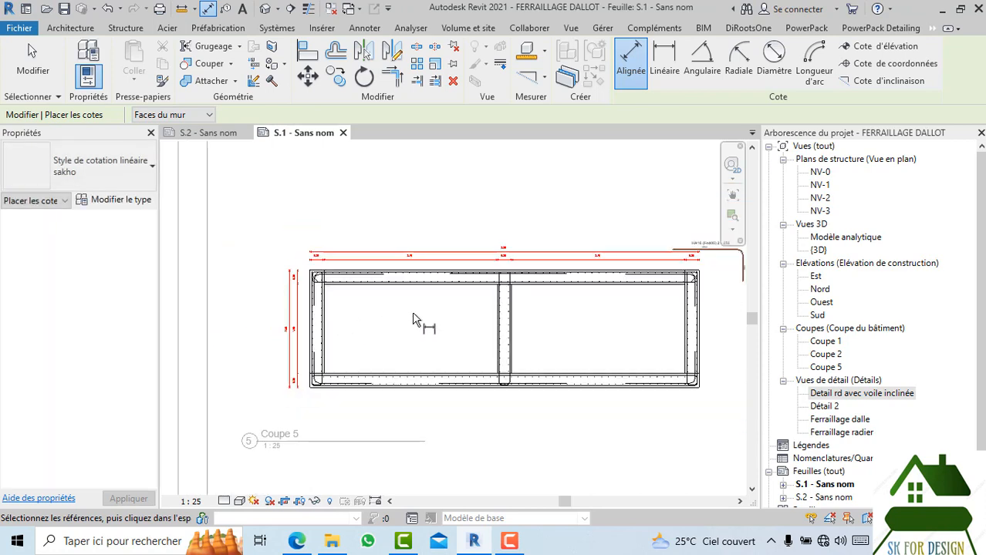
{"action": "scroll", "coordinate": [364, 317], "scroll_direction": "up", "scroll_amount": 3}
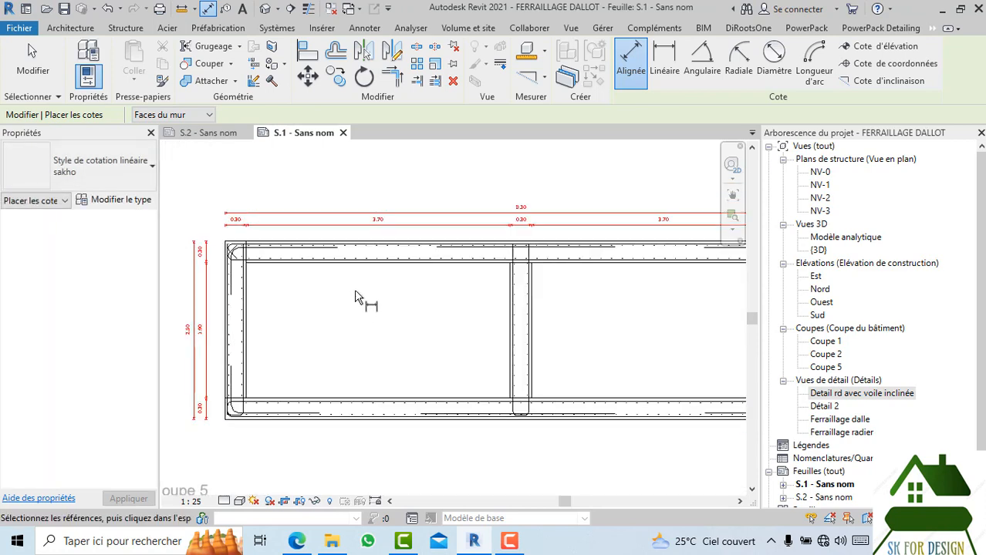
{"action": "scroll", "coordinate": [319, 270], "scroll_direction": "down", "scroll_amount": 4}
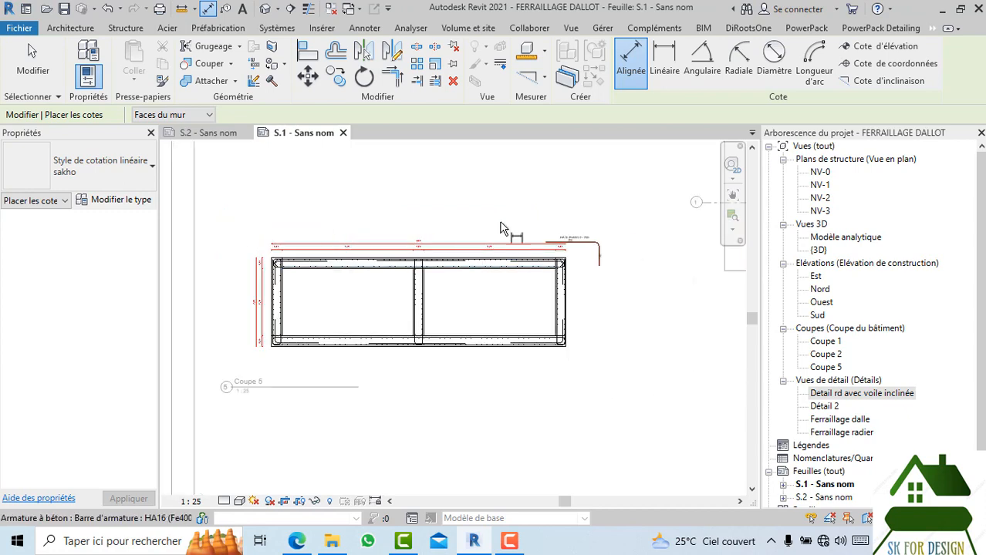
{"action": "scroll", "coordinate": [328, 248], "scroll_direction": "up", "scroll_amount": 2}
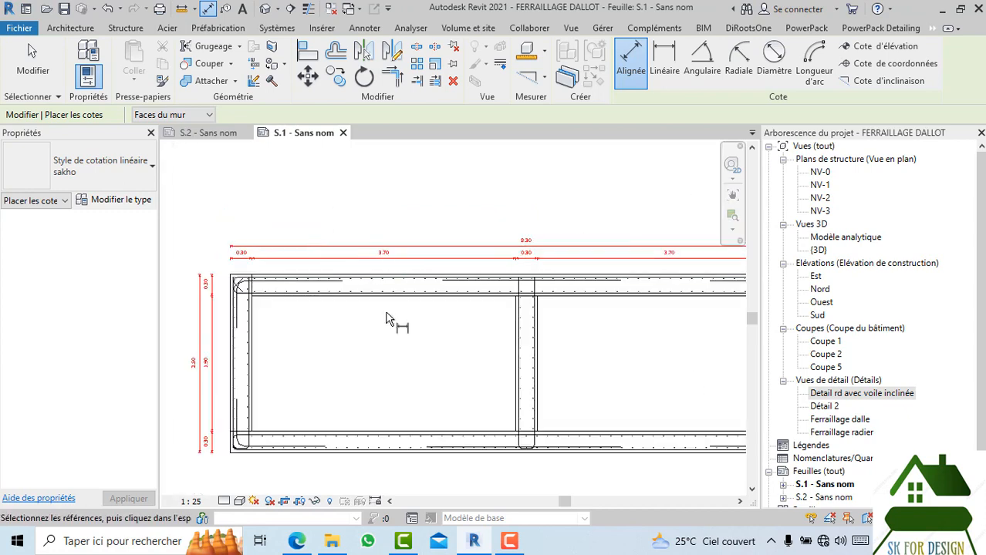
{"action": "scroll", "coordinate": [387, 212], "scroll_direction": "down", "scroll_amount": 3}
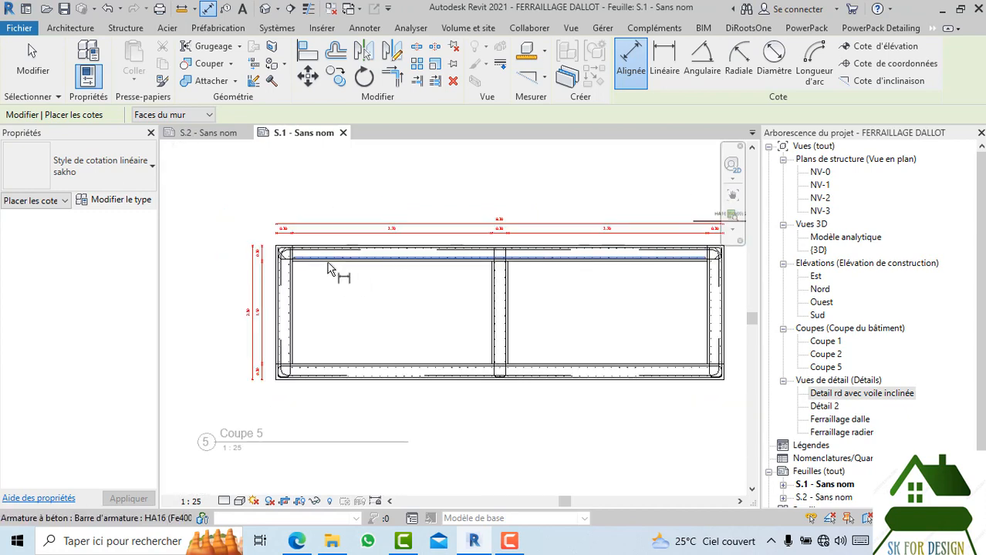
- Delete the inner vertical and horizontal dimension chains of Coupe 5, keeping only the overall height and width dimensions
{"action": "scroll", "coordinate": [328, 268], "scroll_direction": "up", "scroll_amount": 3}
{"action": "key", "text": "Escape"}
{"action": "key", "text": "Escape"}
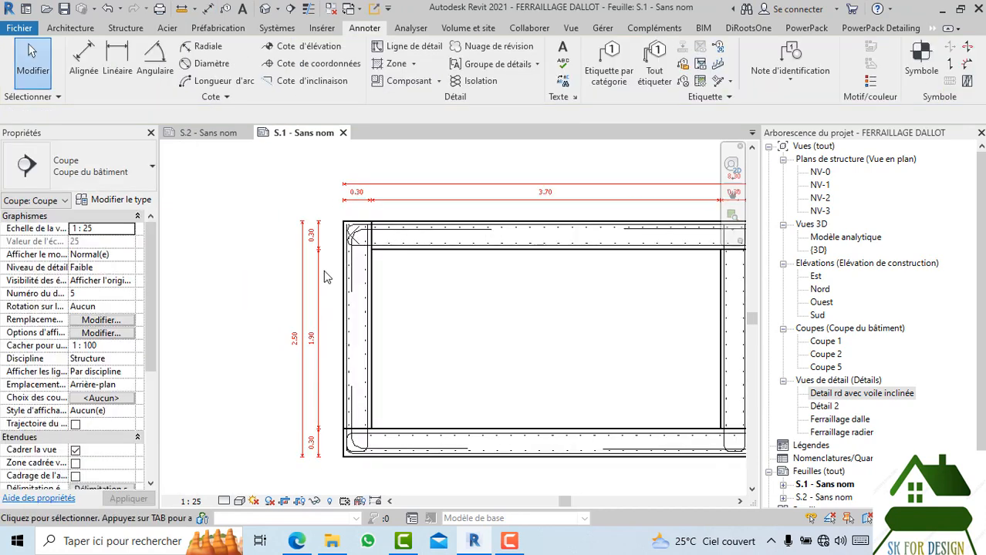
{"action": "left_click", "coordinate": [318, 278]}
{"action": "key", "text": "Delete"}
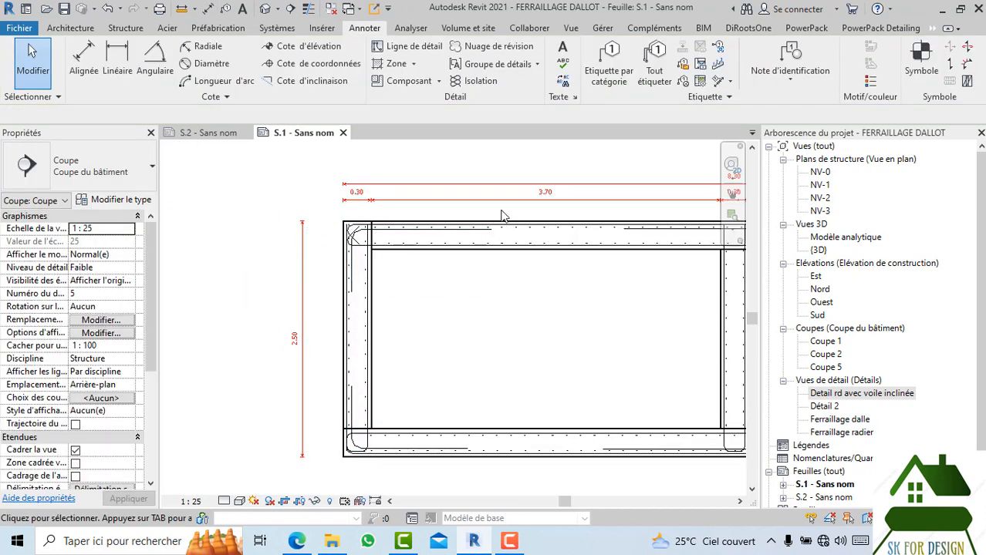
{"action": "left_click", "coordinate": [501, 213]}
{"action": "key", "text": "Delete"}
- Review Coupe 5's overall dimensions and bar detail, and look over Coupe 1 on the sheet
{"action": "scroll", "coordinate": [515, 275], "scroll_direction": "down", "scroll_amount": 2}
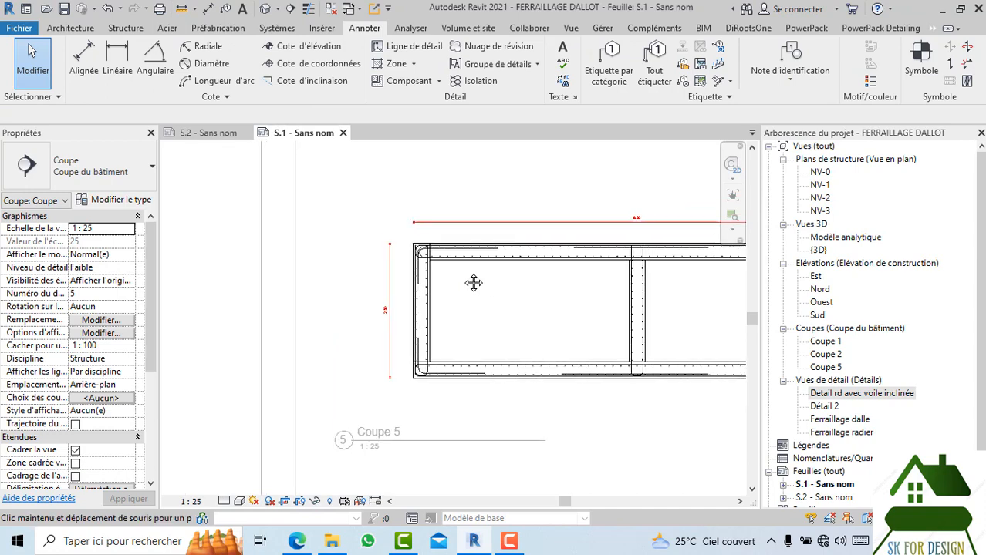
{"action": "scroll", "coordinate": [472, 283], "scroll_direction": "down", "scroll_amount": 2}
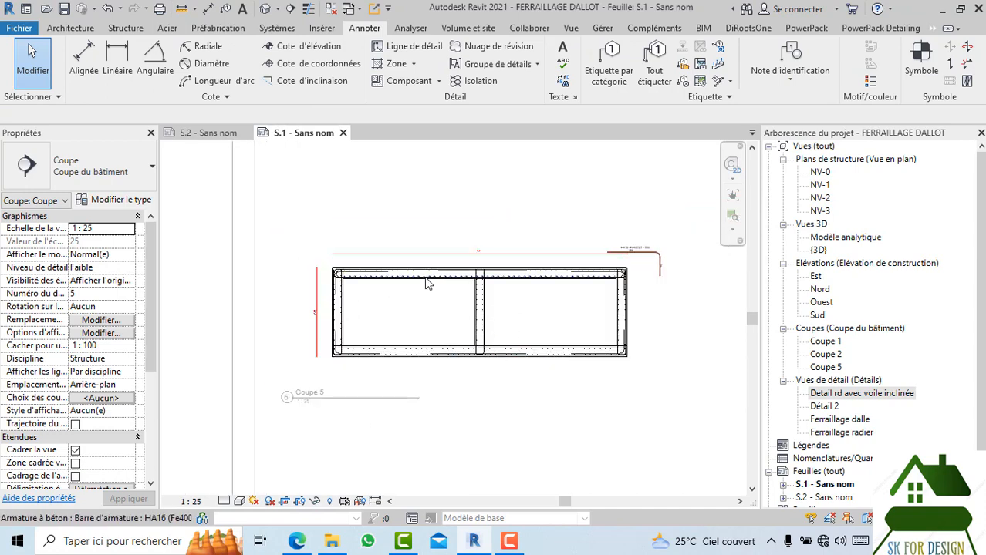
{"action": "scroll", "coordinate": [463, 283], "scroll_direction": "up", "scroll_amount": 2}
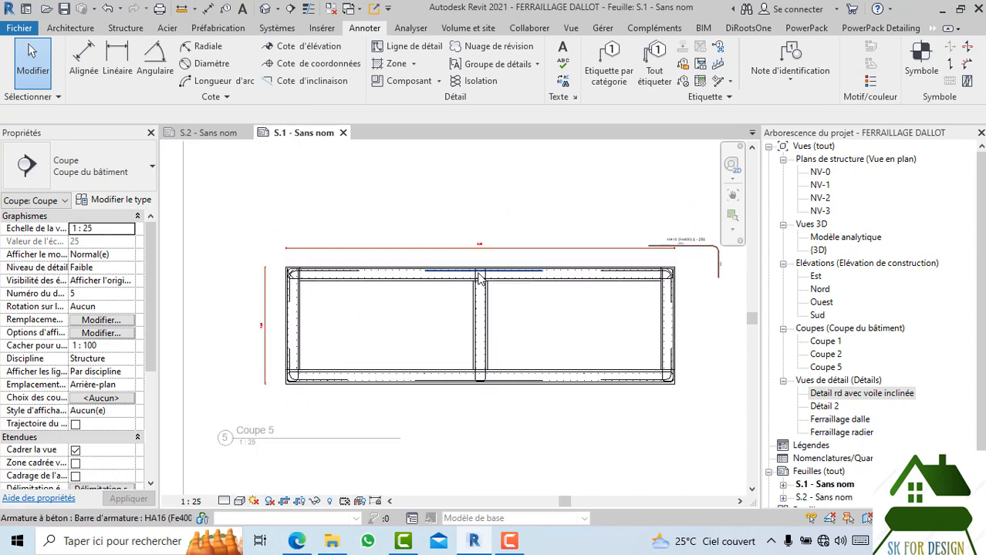
{"action": "scroll", "coordinate": [442, 303], "scroll_direction": "down", "scroll_amount": 5}
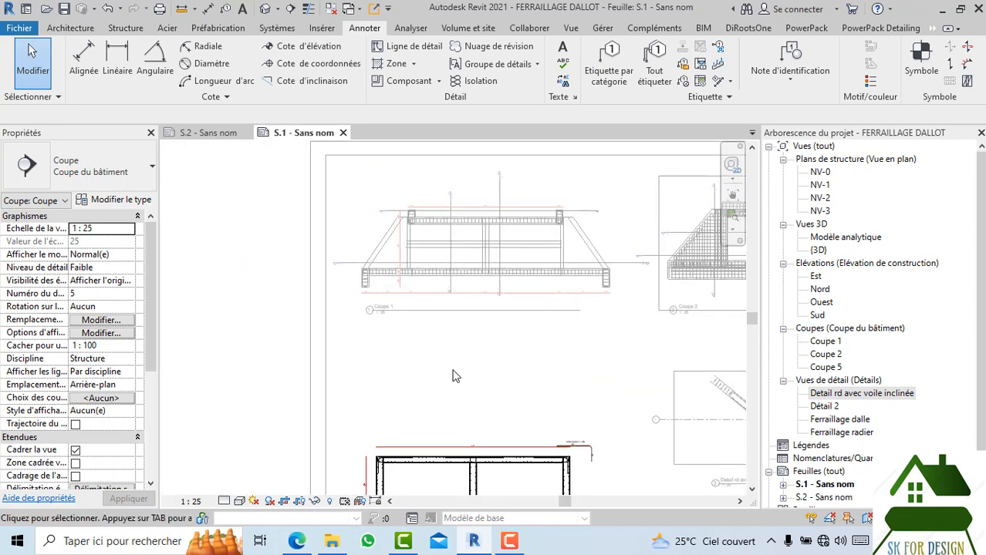
{"action": "scroll", "coordinate": [453, 201], "scroll_direction": "up", "scroll_amount": 5}
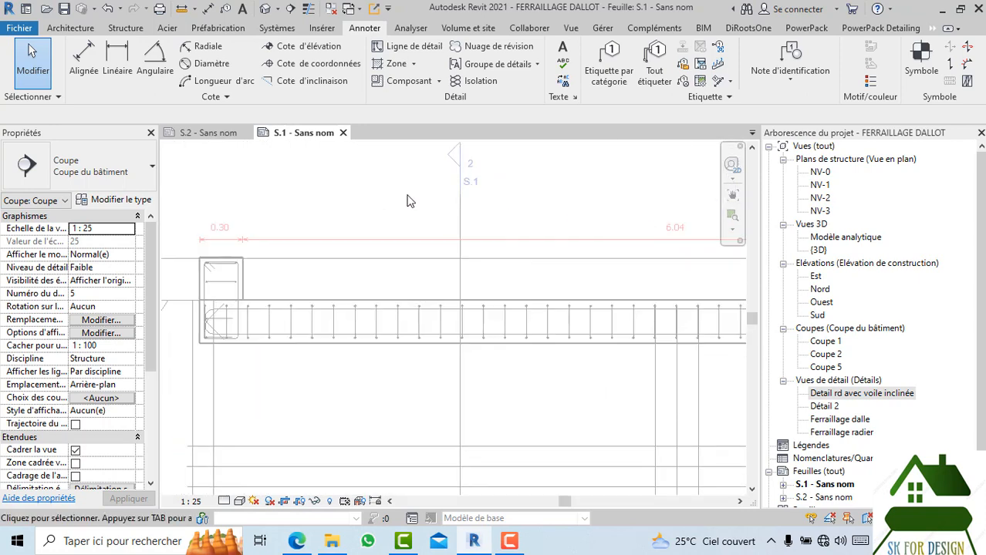
{"action": "scroll", "coordinate": [405, 231], "scroll_direction": "down", "scroll_amount": 5}
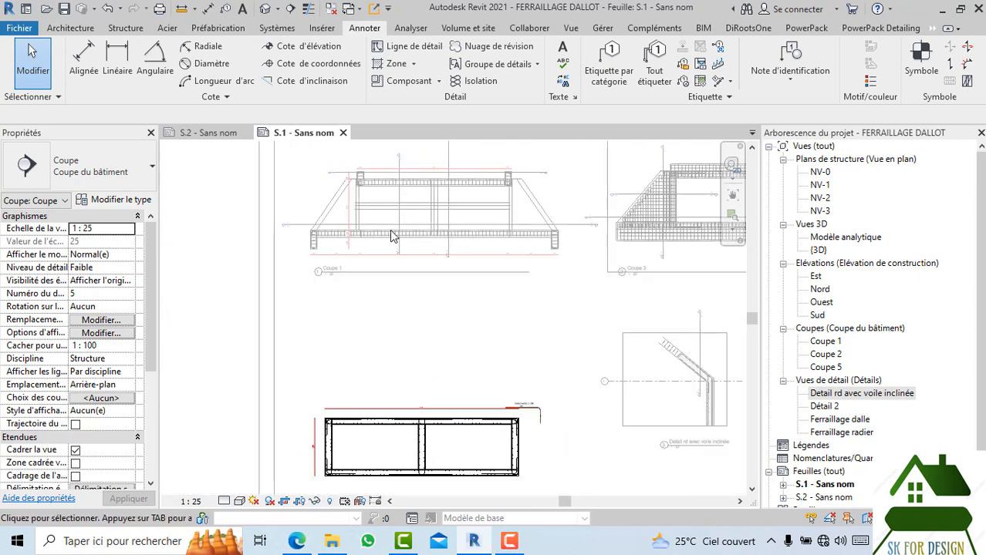
{"action": "middle_click_drag", "start_coordinate": [431, 309], "coordinate": [417, 279]}
{"action": "scroll", "coordinate": [365, 400], "scroll_direction": "up", "scroll_amount": 3}
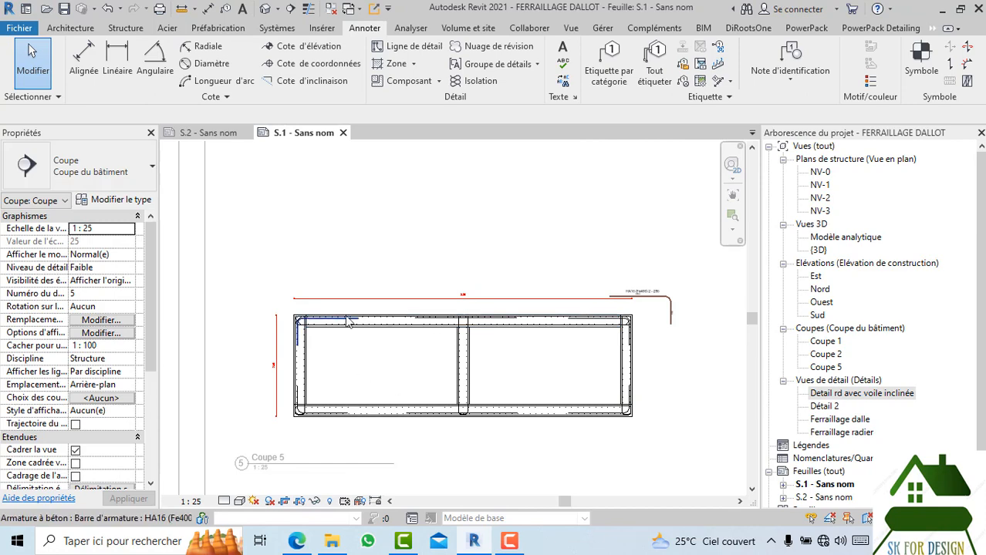
{"action": "scroll", "coordinate": [585, 343], "scroll_direction": "up", "scroll_amount": 4}
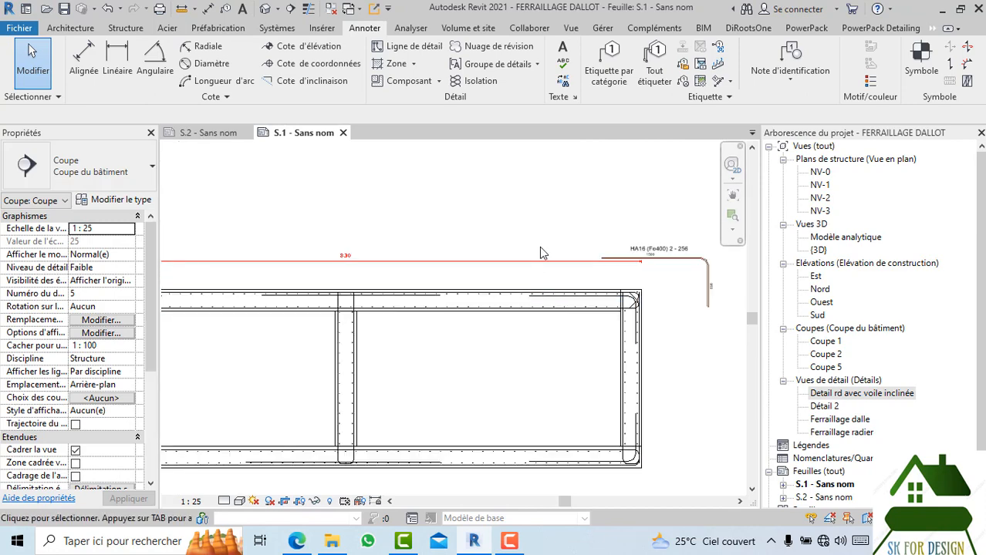
{"action": "scroll", "coordinate": [540, 247], "scroll_direction": "down", "scroll_amount": 6}
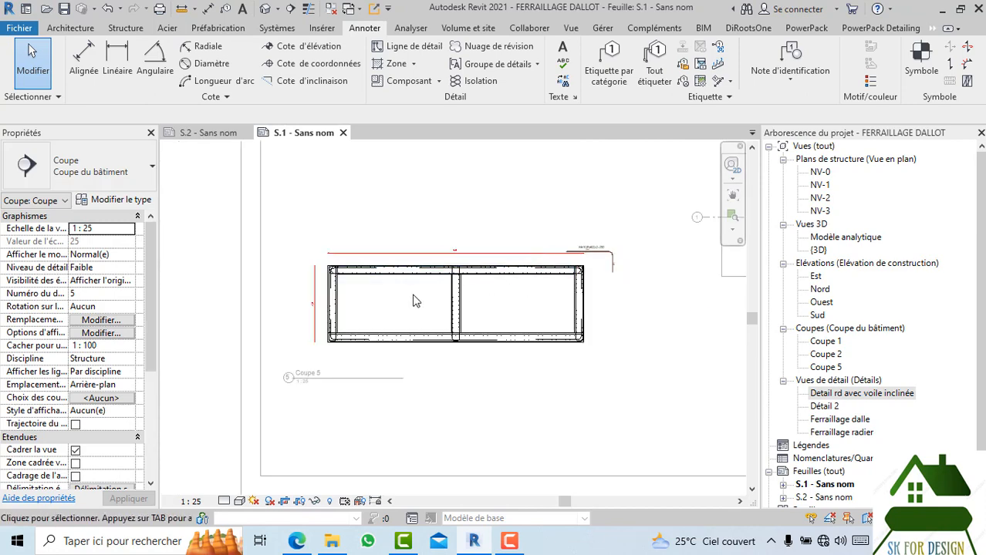
{"action": "scroll", "coordinate": [393, 373], "scroll_direction": "up", "scroll_amount": 2}
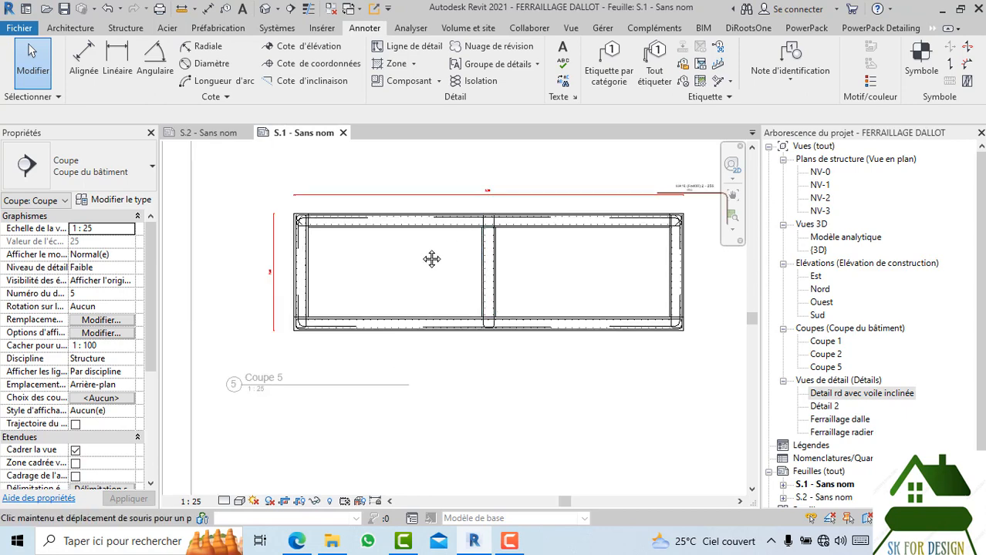
{"action": "middle_click_drag", "start_coordinate": [432, 259], "coordinate": [425, 294]}
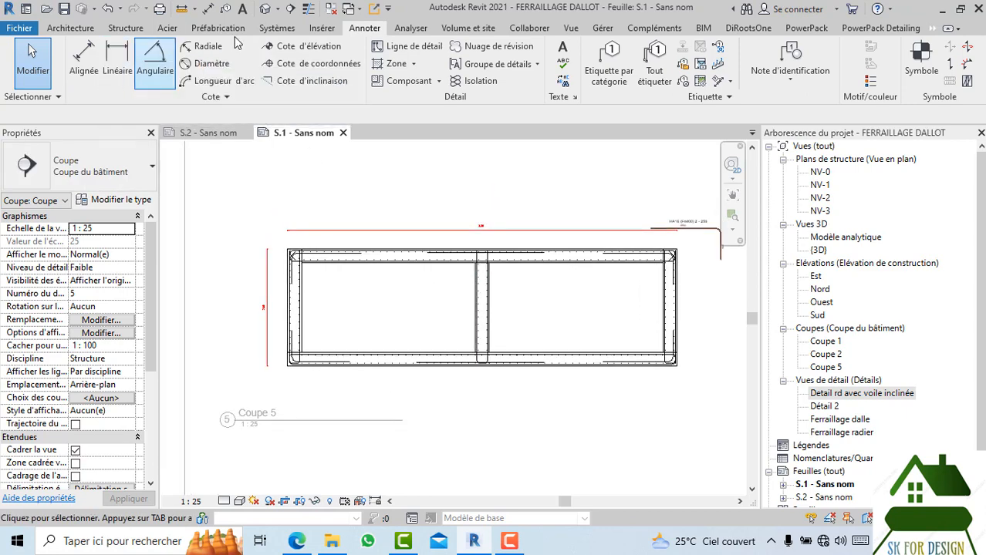
- Tag the HA16 bar at Coupe 5's upper-left corner by category and move its label above the top slab
{"action": "left_click", "coordinate": [610, 62]}
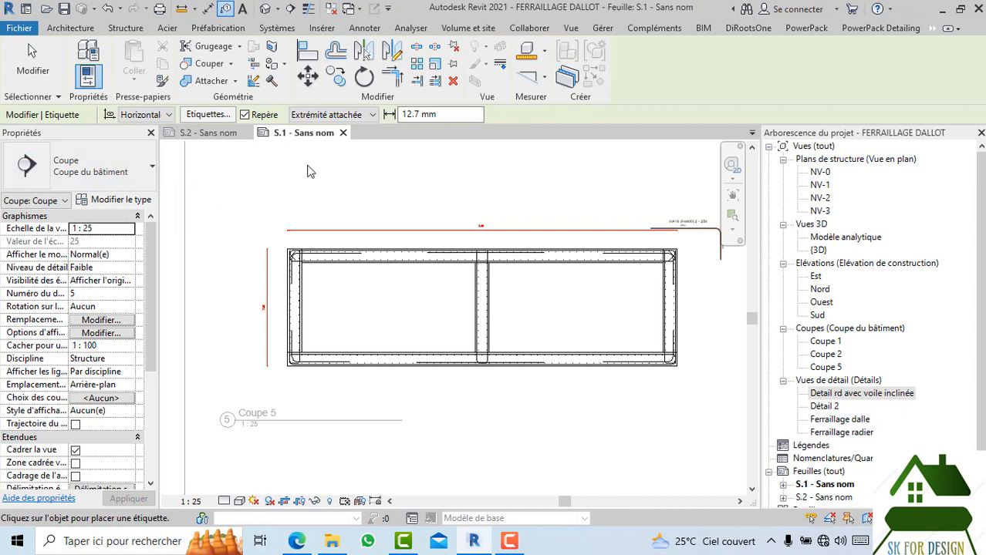
{"action": "scroll", "coordinate": [322, 187], "scroll_direction": "down", "scroll_amount": 1}
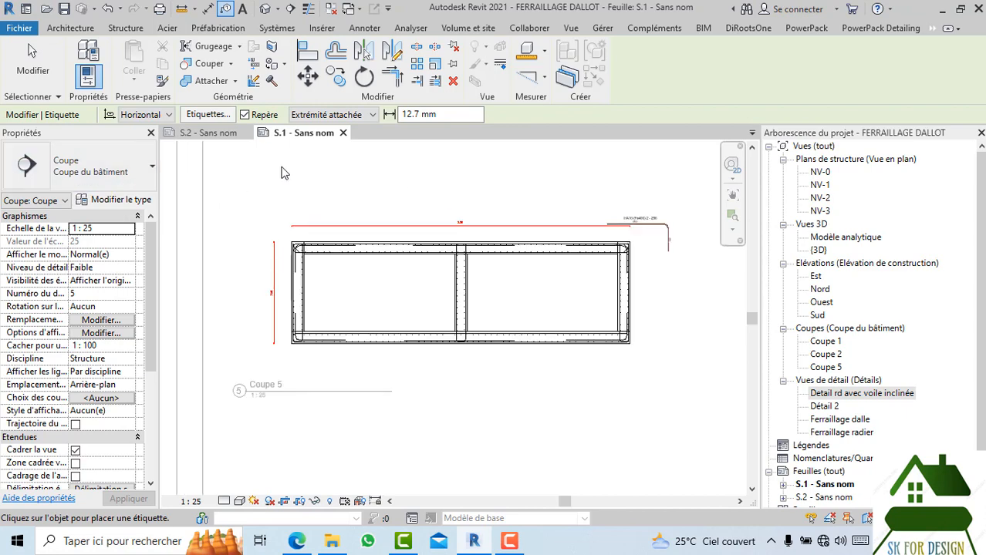
{"action": "left_click", "coordinate": [367, 28]}
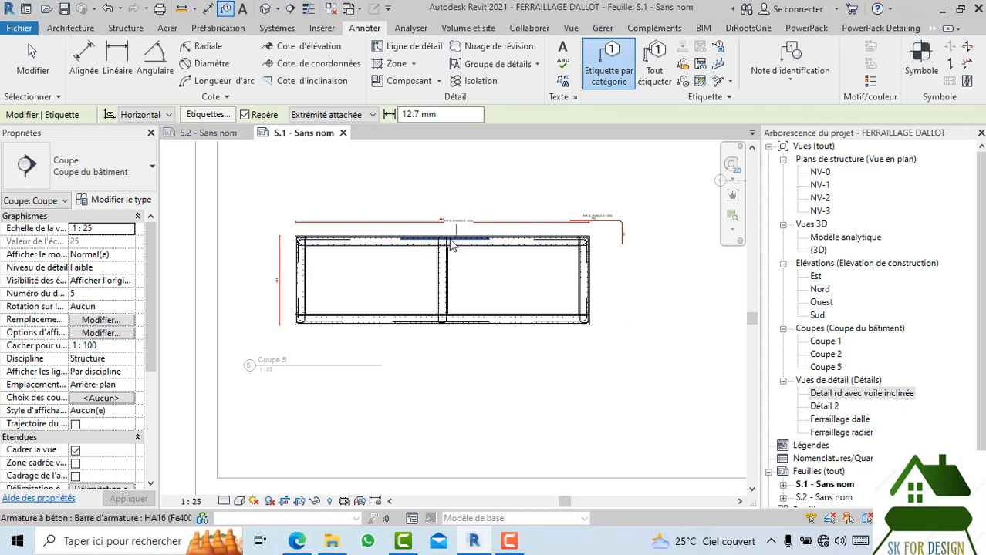
{"action": "scroll", "coordinate": [452, 245], "scroll_direction": "up", "scroll_amount": 5}
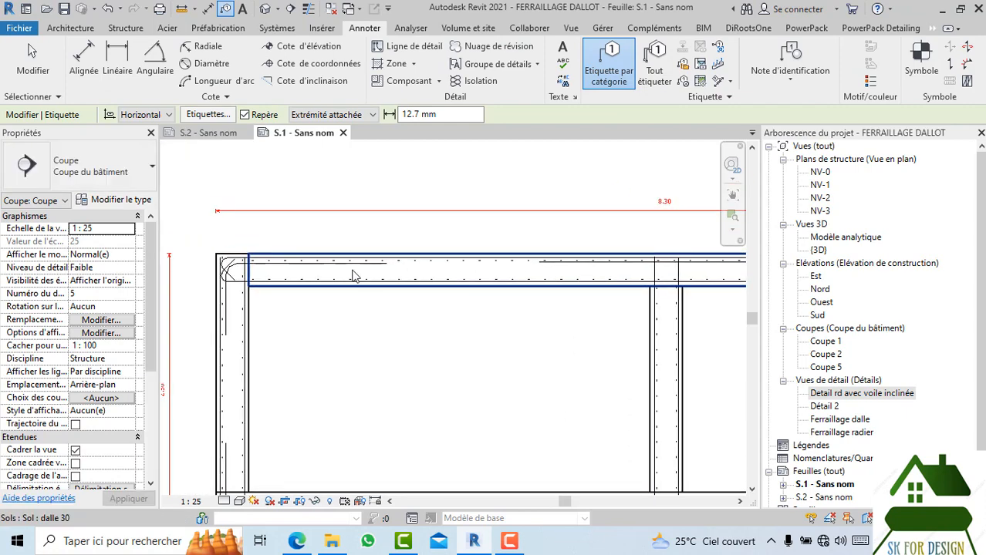
{"action": "scroll", "coordinate": [352, 276], "scroll_direction": "up", "scroll_amount": 2}
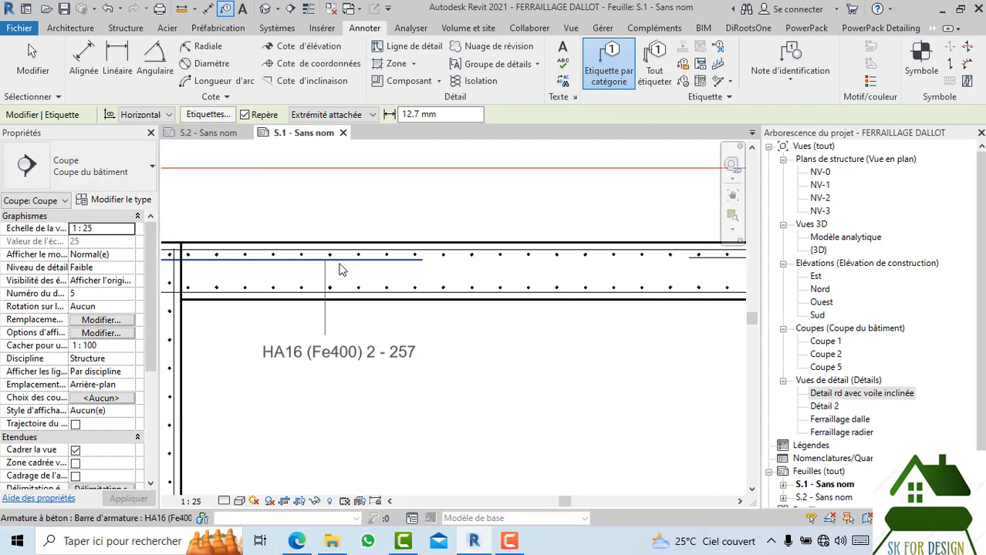
{"action": "scroll", "coordinate": [347, 383], "scroll_direction": "down", "scroll_amount": 1}
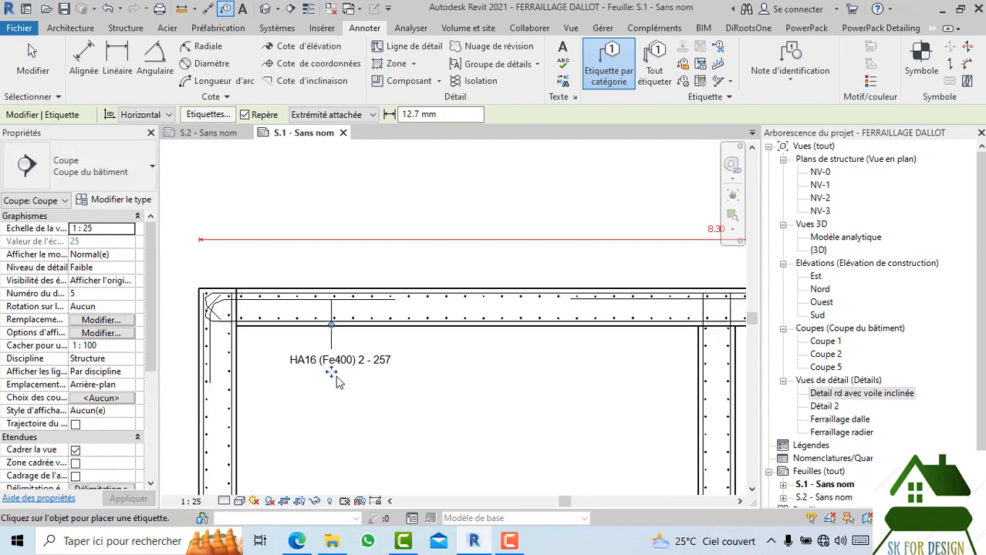
{"action": "left_click_drag", "start_coordinate": [346, 292], "coordinate": [345, 265]}
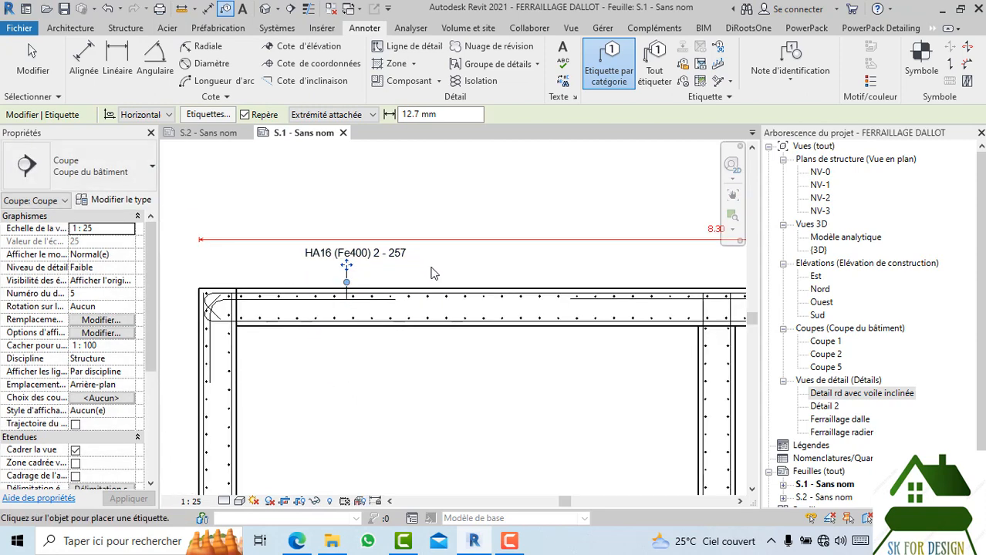
{"action": "key", "text": "Escape"}
{"action": "scroll", "coordinate": [433, 272], "scroll_direction": "down", "scroll_amount": 2}
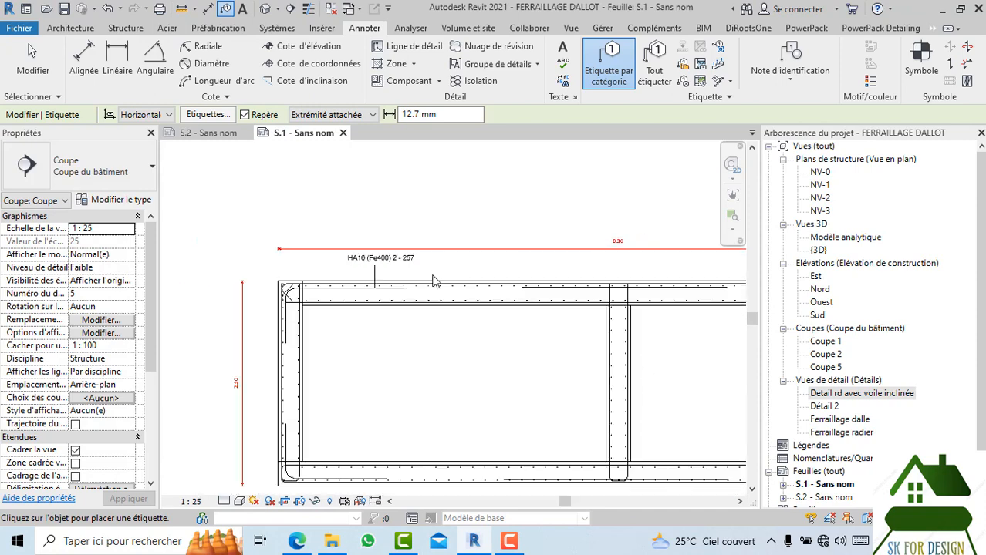
{"action": "scroll", "coordinate": [409, 345], "scroll_direction": "up", "scroll_amount": 2}
{"action": "scroll", "coordinate": [410, 341], "scroll_direction": "down", "scroll_amount": 3}
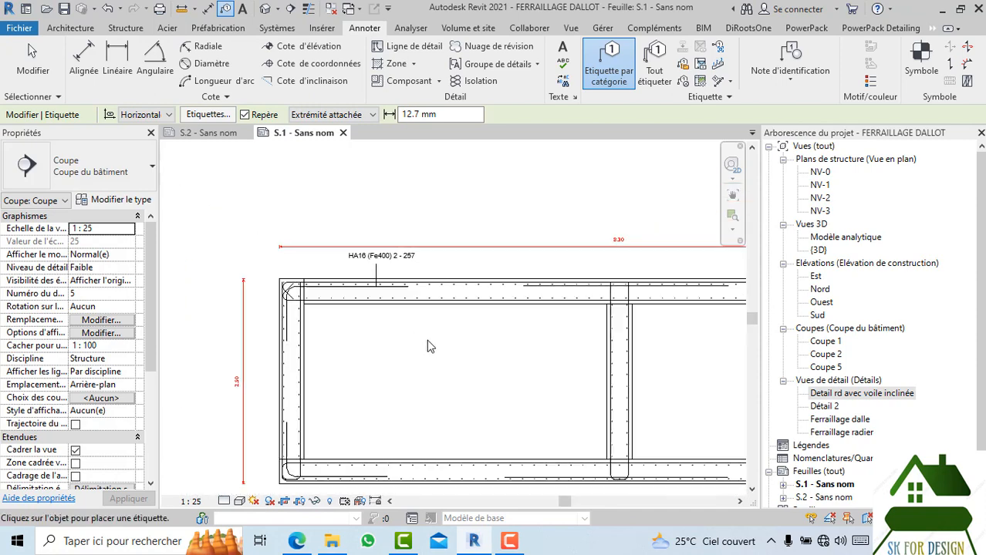
{"action": "scroll", "coordinate": [398, 301], "scroll_direction": "up", "scroll_amount": 1}
{"action": "scroll", "coordinate": [335, 271], "scroll_direction": "up", "scroll_amount": 3}
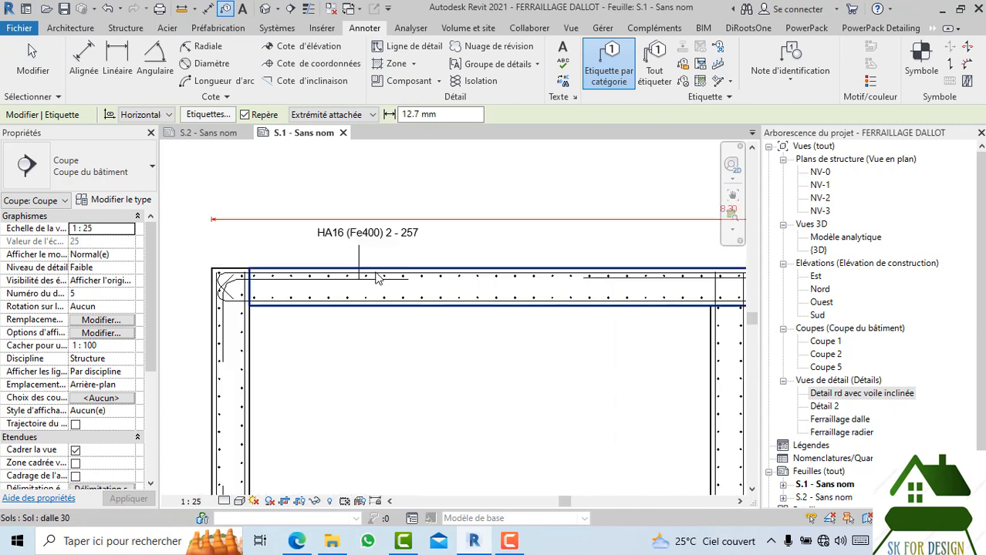
{"action": "scroll", "coordinate": [374, 330], "scroll_direction": "down", "scroll_amount": 3}
{"action": "mouse_move", "coordinate": [446, 306]}
{"action": "middle_mouse_down"}
{"action": "mouse_move", "coordinate": [457, 329]}
{"action": "mouse_move", "coordinate": [445, 321]}
{"action": "middle_mouse_up"}
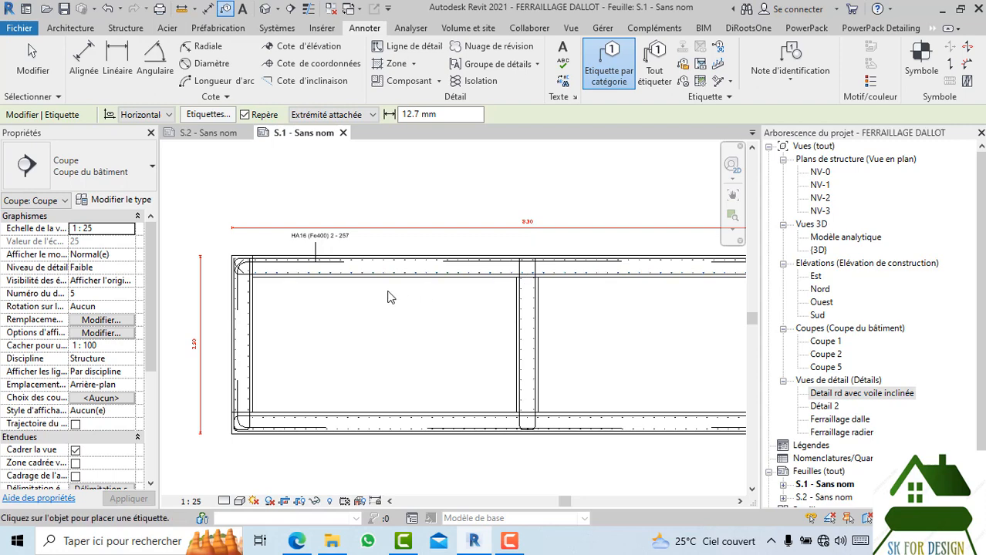
- Look up the PowerPack Detailing plan annotation tools and end the active category tagging
{"action": "left_click", "coordinate": [850, 28]}
{"action": "mouse_move", "coordinate": [877, 82]}
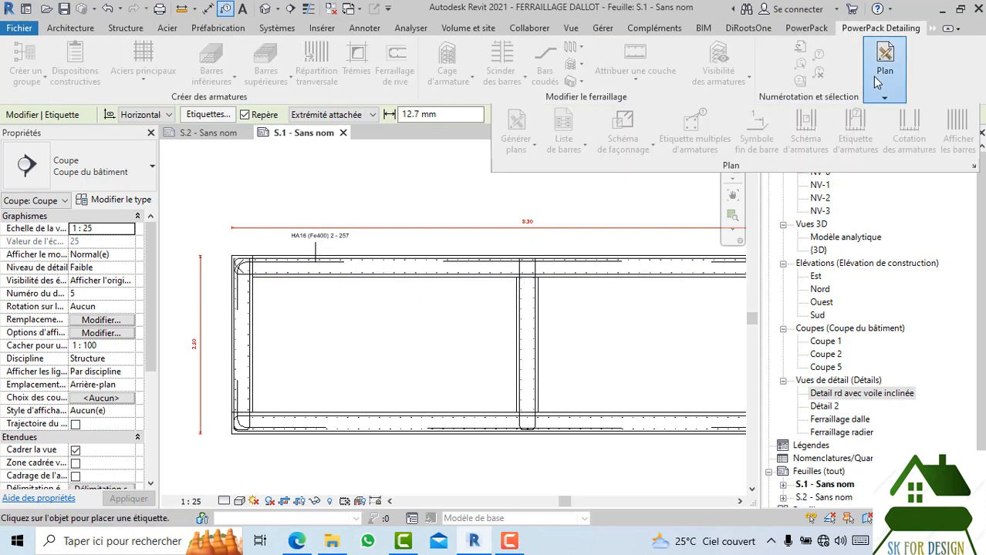
{"action": "scroll", "coordinate": [391, 329], "scroll_direction": "down", "scroll_amount": 2}
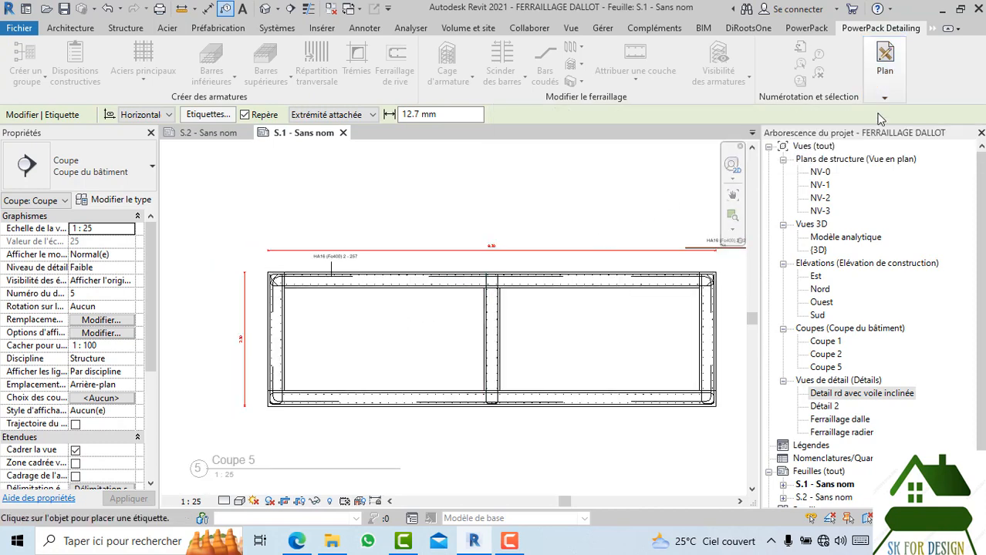
{"action": "mouse_move", "coordinate": [883, 104]}
{"action": "key", "text": "Escape"}
{"action": "key", "text": "Escape"}
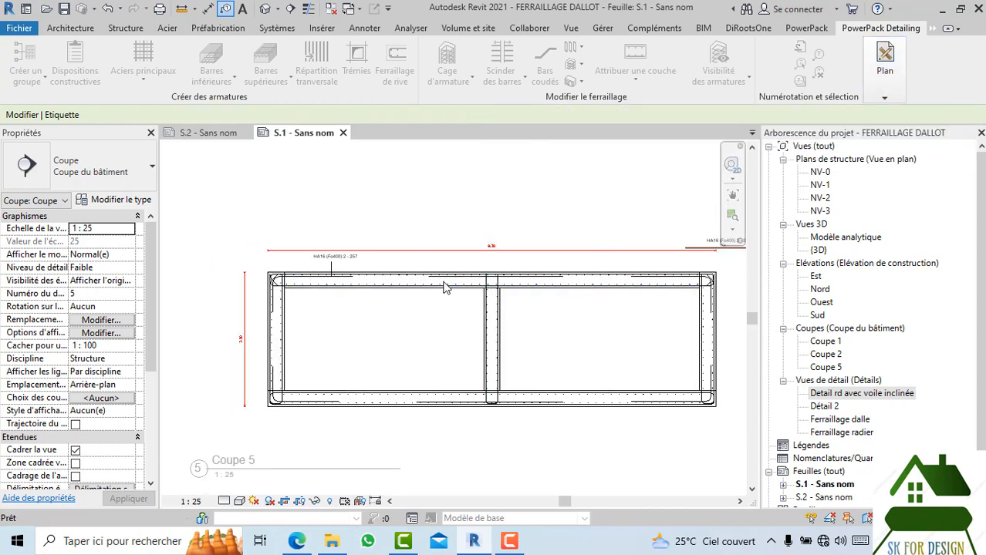
- Add multiple-rebar tags to the top slab's short upper bar over the middle wall and its continuous lower bar, placing both labels above the slab
{"action": "left_click", "coordinate": [883, 85]}
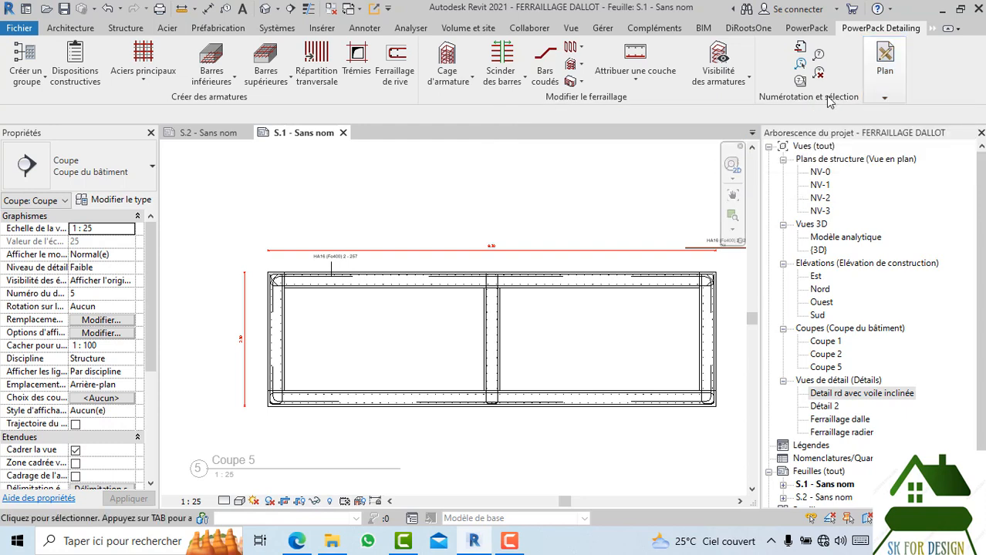
{"action": "left_click", "coordinate": [884, 73]}
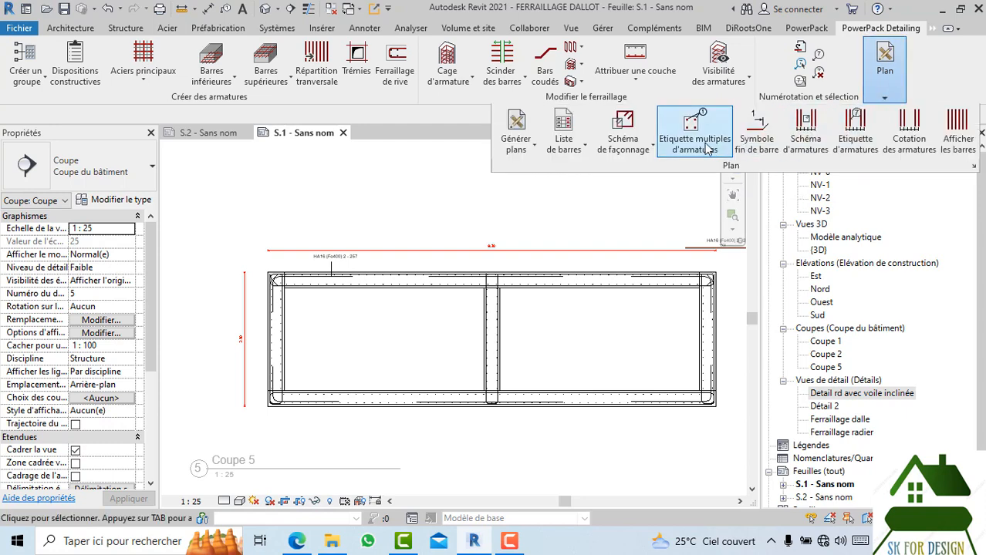
{"action": "left_click", "coordinate": [692, 123]}
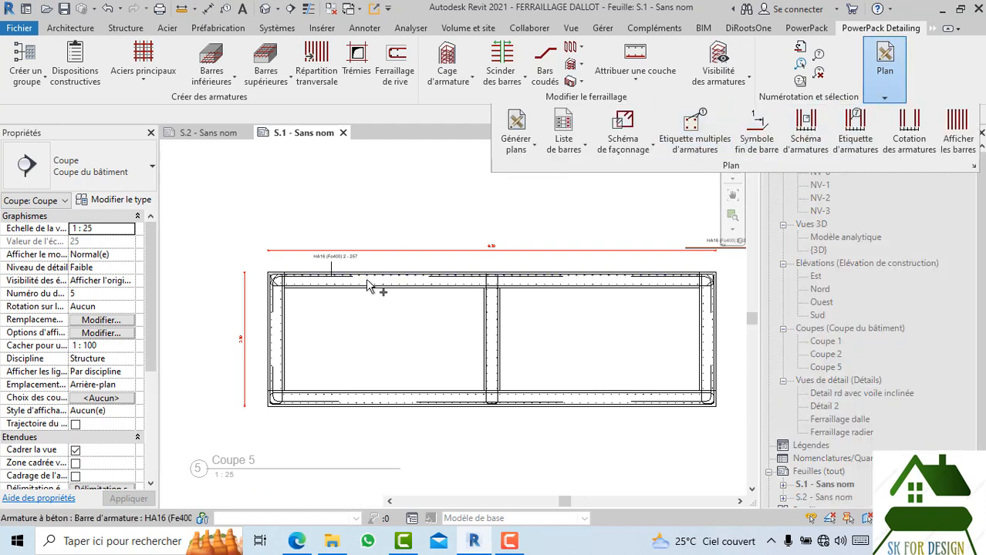
{"action": "scroll", "coordinate": [374, 289], "scroll_direction": "up", "scroll_amount": 2}
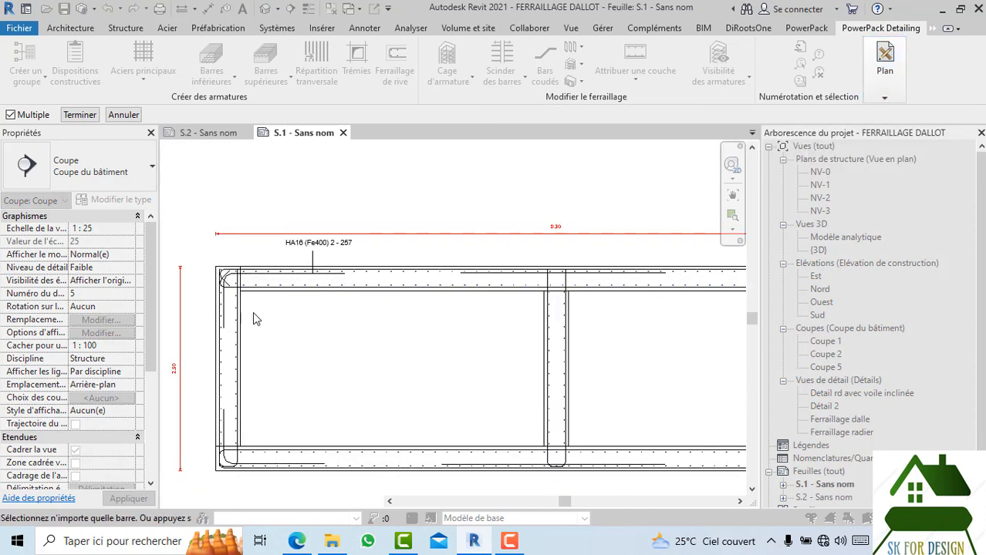
{"action": "left_click", "coordinate": [464, 273]}
{"action": "middle_click_drag", "start_coordinate": [468, 244], "coordinate": [290, 259]}
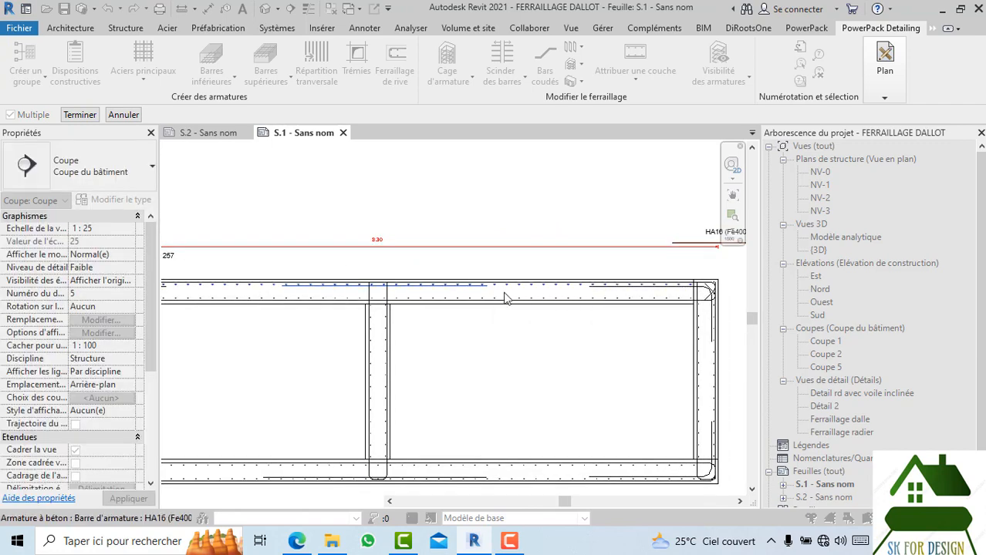
{"action": "scroll", "coordinate": [473, 306], "scroll_direction": "up", "scroll_amount": 3}
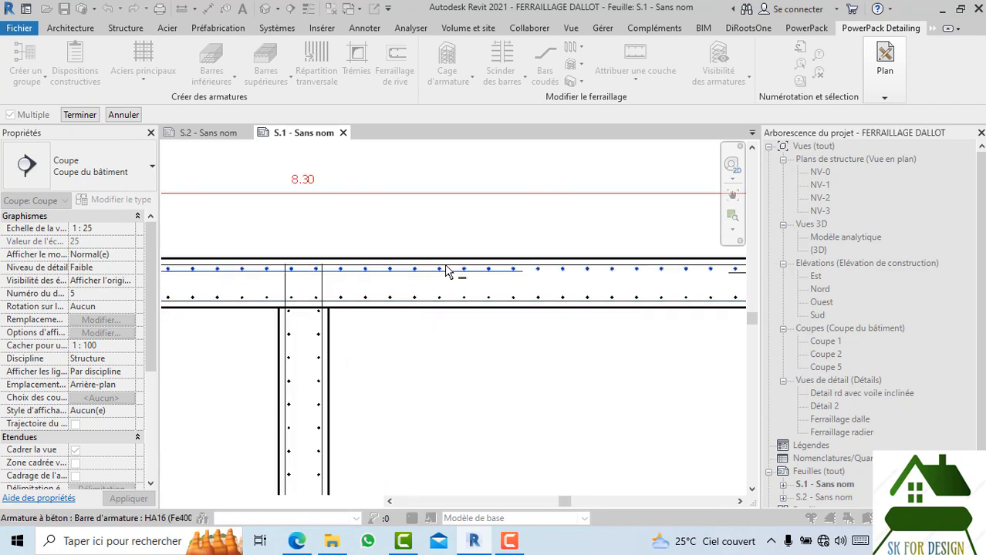
{"action": "left_click", "coordinate": [436, 309]}
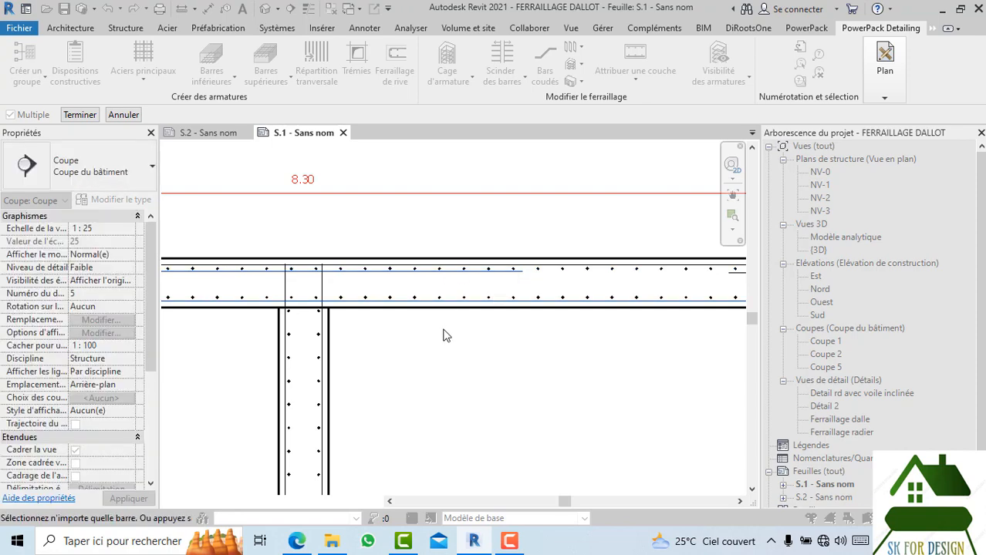
{"action": "left_click", "coordinate": [79, 114]}
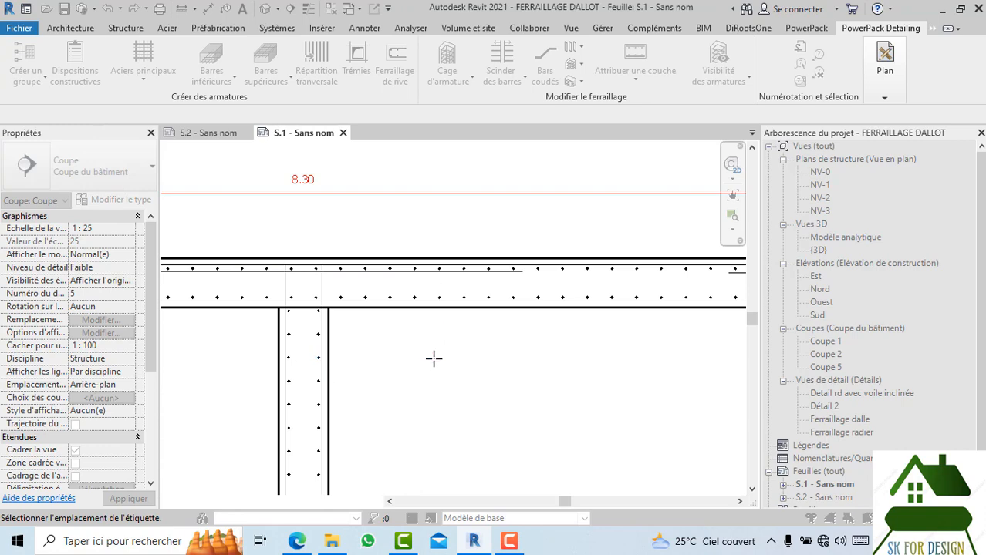
{"action": "scroll", "coordinate": [433, 358], "scroll_direction": "down", "scroll_amount": 2}
{"action": "key", "text": "Escape"}
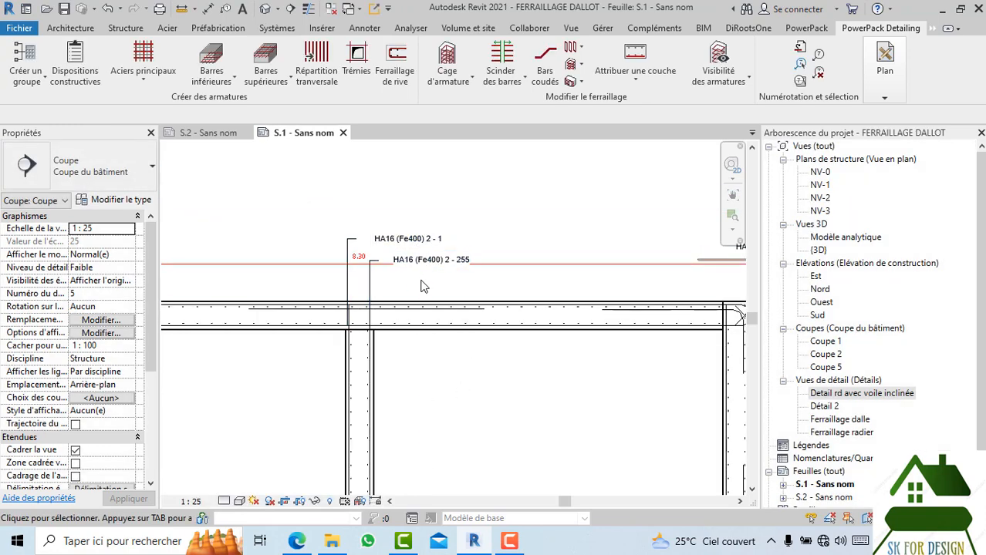
- Move the short upper bar's tag right, below the width dimension, and shift the continuous lower bar's tag left of the middle wall
{"action": "scroll", "coordinate": [420, 286], "scroll_direction": "up", "scroll_amount": 2}
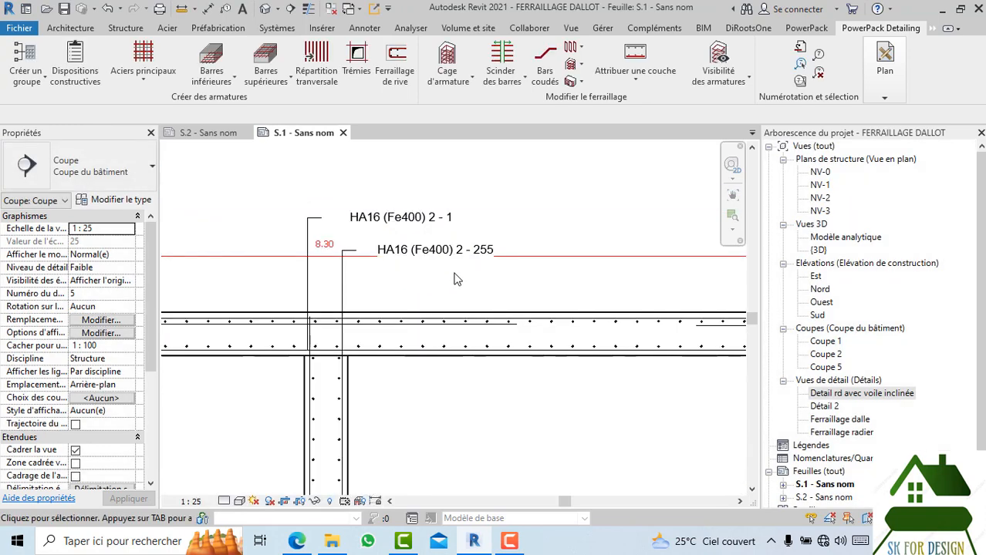
{"action": "left_click", "coordinate": [347, 293]}
{"action": "left_click_drag", "start_coordinate": [425, 263], "coordinate": [483, 296]}
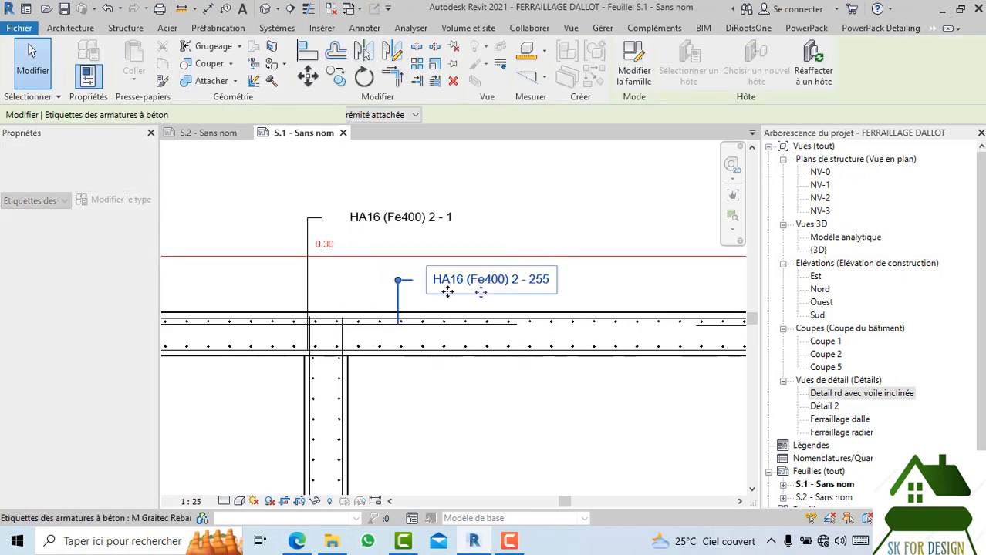
{"action": "left_click", "coordinate": [393, 222]}
{"action": "left_click_drag", "start_coordinate": [339, 237], "coordinate": [295, 228]}
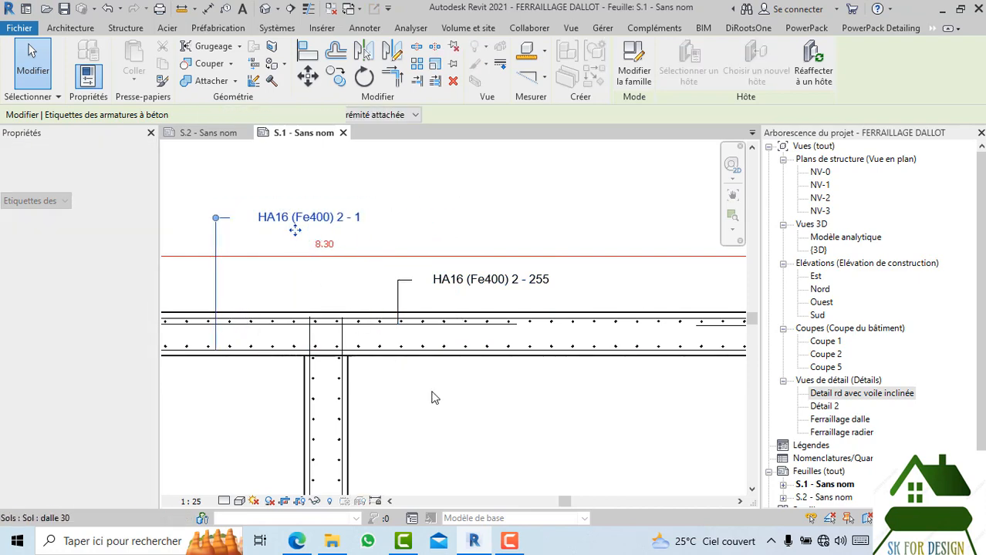
{"action": "left_click", "coordinate": [462, 405]}
- Apply a multiple-rebar tag to the bottom slab's upper layer of distribution bars, placing the label below the slab
{"action": "scroll", "coordinate": [470, 355], "scroll_direction": "down", "scroll_amount": 5}
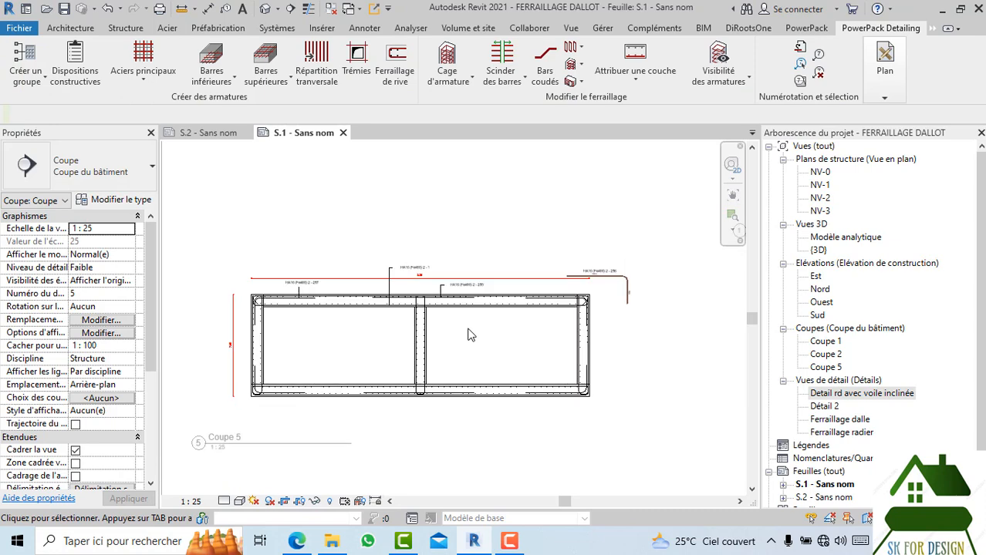
{"action": "scroll", "coordinate": [471, 336], "scroll_direction": "up", "scroll_amount": 5}
{"action": "scroll", "coordinate": [513, 290], "scroll_direction": "down", "scroll_amount": 2}
{"action": "scroll", "coordinate": [510, 271], "scroll_direction": "down", "scroll_amount": 1}
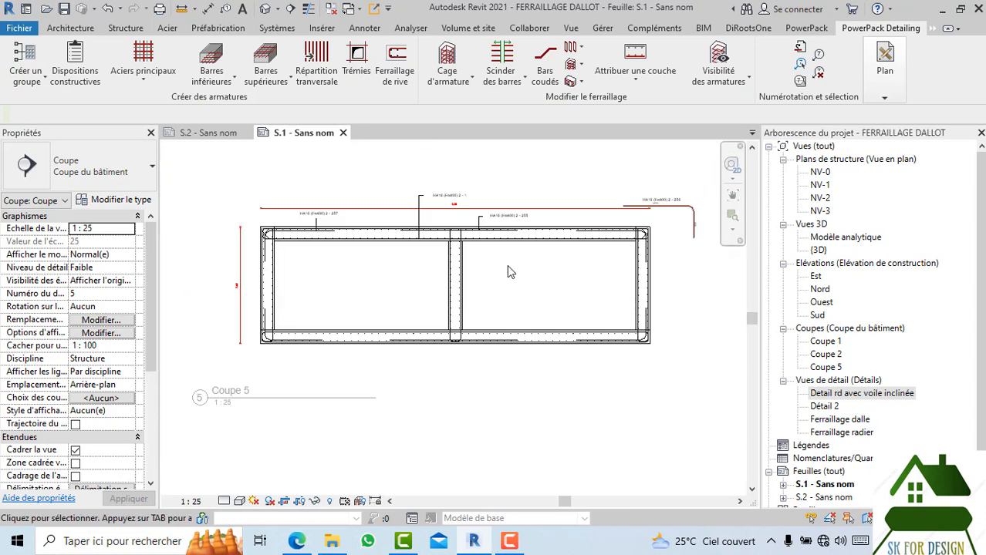
{"action": "scroll", "coordinate": [432, 266], "scroll_direction": "up", "scroll_amount": 3}
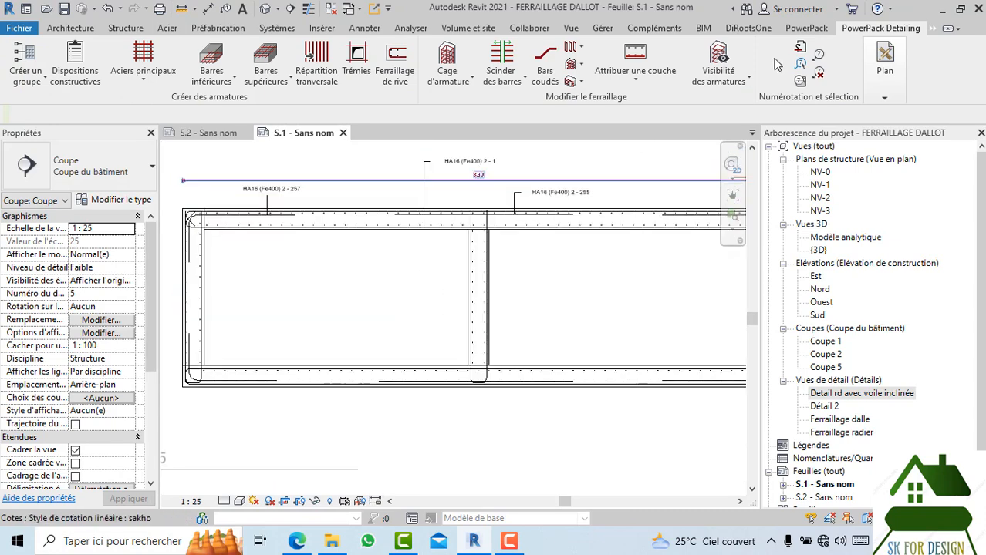
{"action": "scroll", "coordinate": [531, 202], "scroll_direction": "down", "scroll_amount": 1}
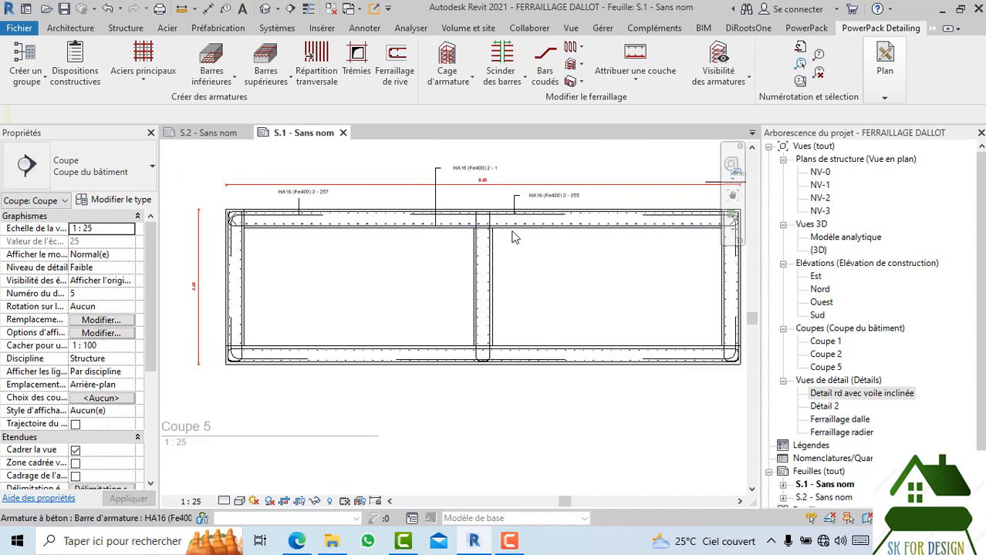
{"action": "left_click", "coordinate": [879, 87]}
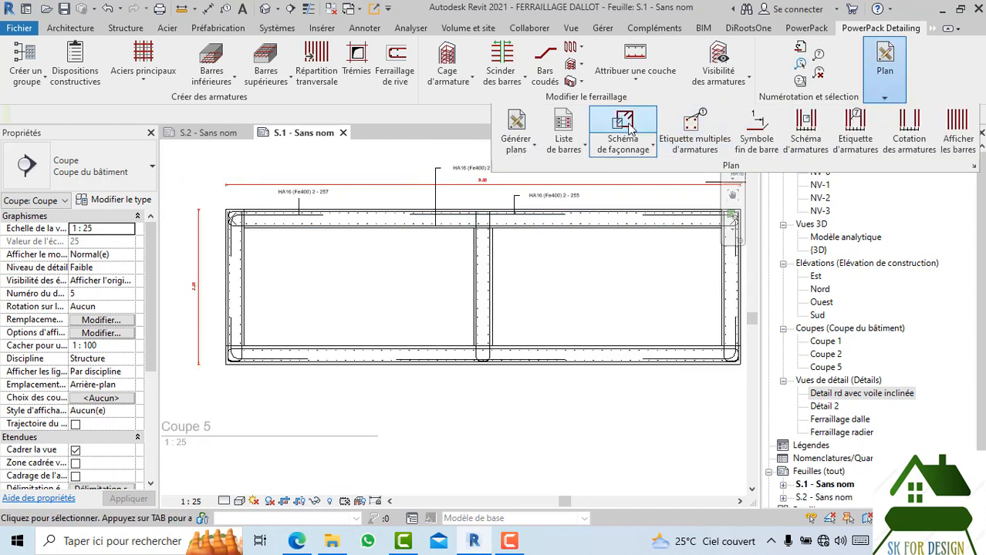
{"action": "left_click", "coordinate": [595, 135]}
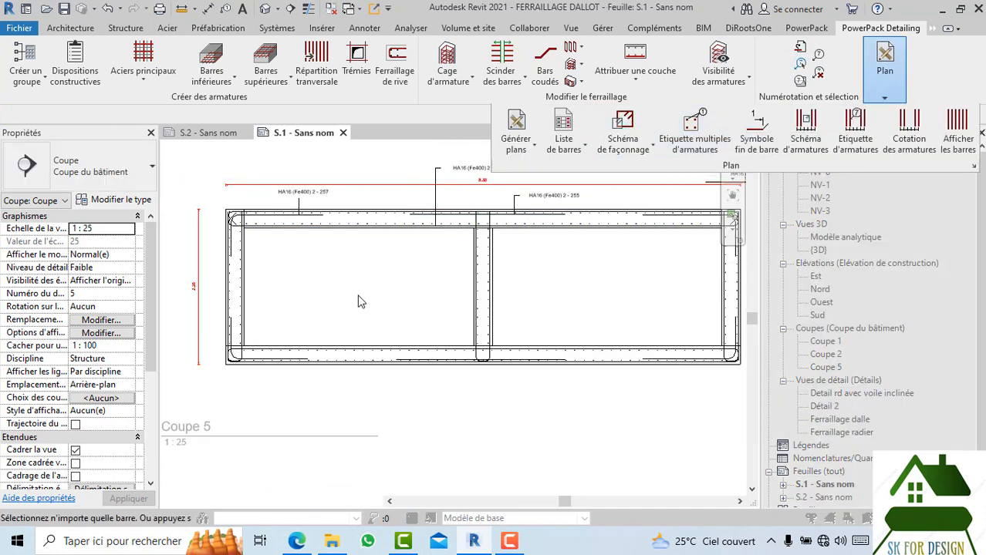
{"action": "scroll", "coordinate": [355, 371], "scroll_direction": "up", "scroll_amount": 2}
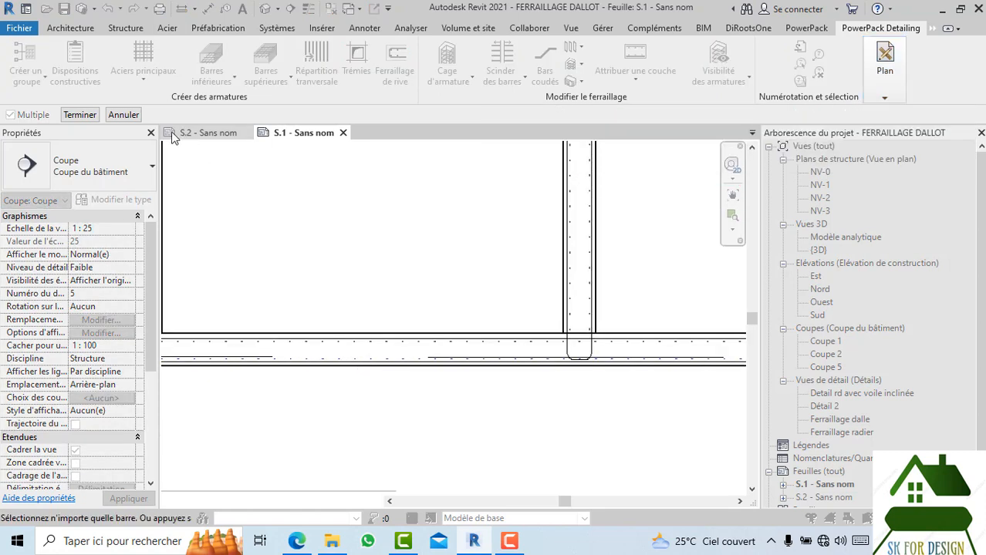
{"action": "left_click", "coordinate": [81, 115]}
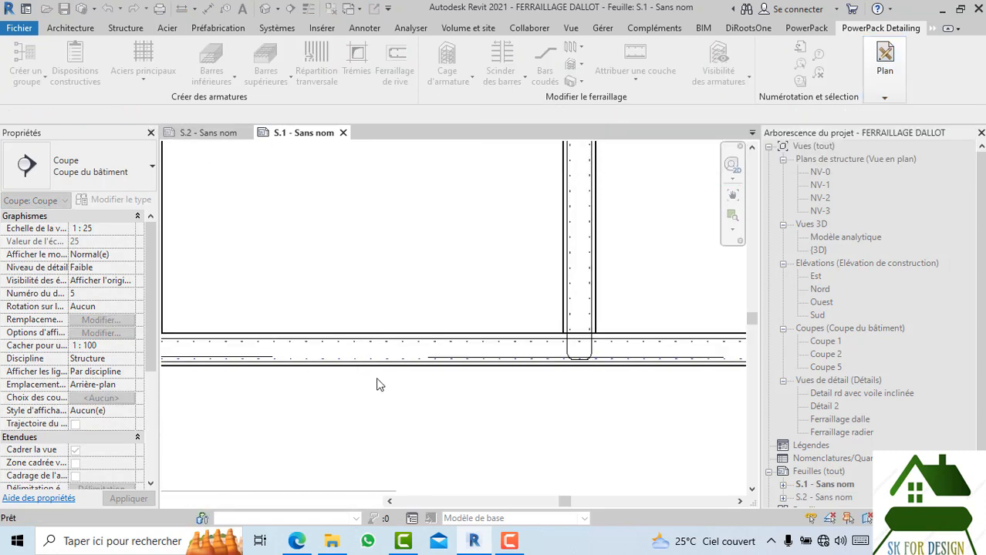
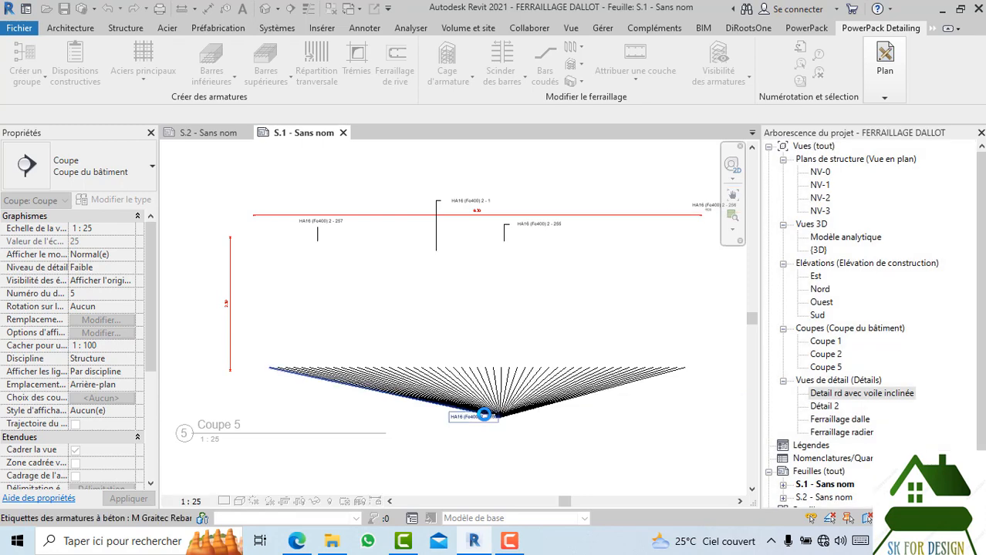
- Delete the multiple-rebar tag and its fan of leaders below the bottom slab in Coupe 5
{"action": "scroll", "coordinate": [494, 417], "scroll_direction": "up", "scroll_amount": 5}
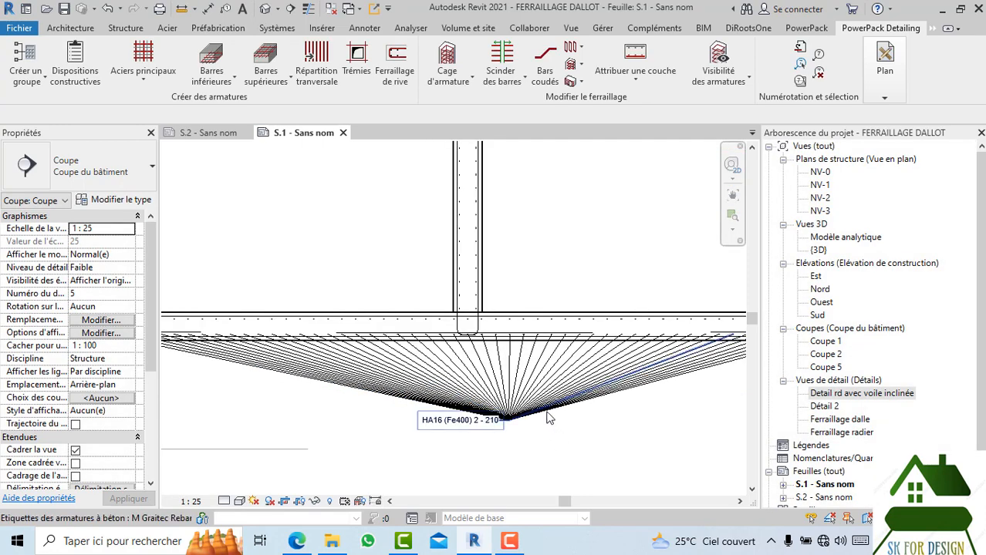
{"action": "left_click", "coordinate": [406, 380]}
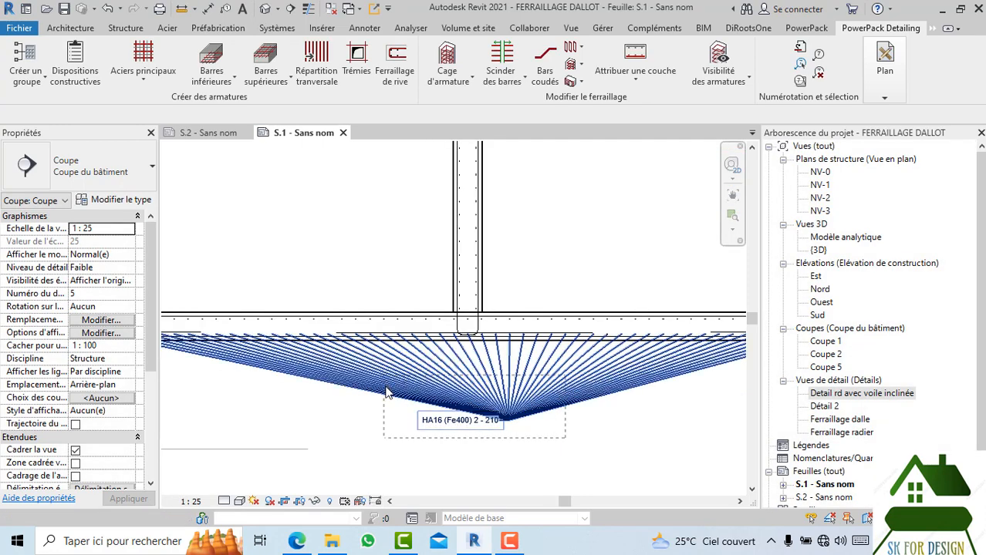
{"action": "left_click", "coordinate": [432, 410]}
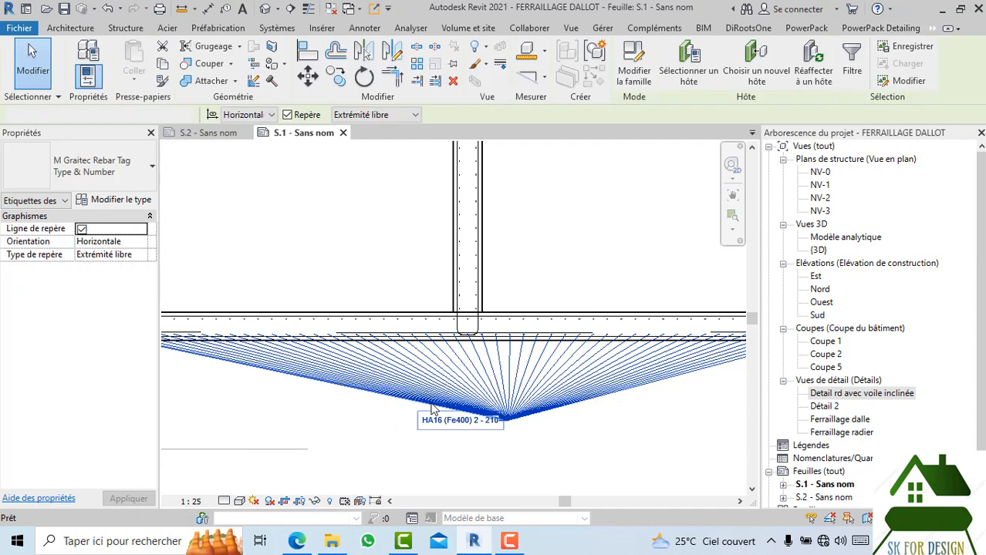
{"action": "key", "text": "Delete"}
{"action": "scroll", "coordinate": [434, 378], "scroll_direction": "down", "scroll_amount": 4}
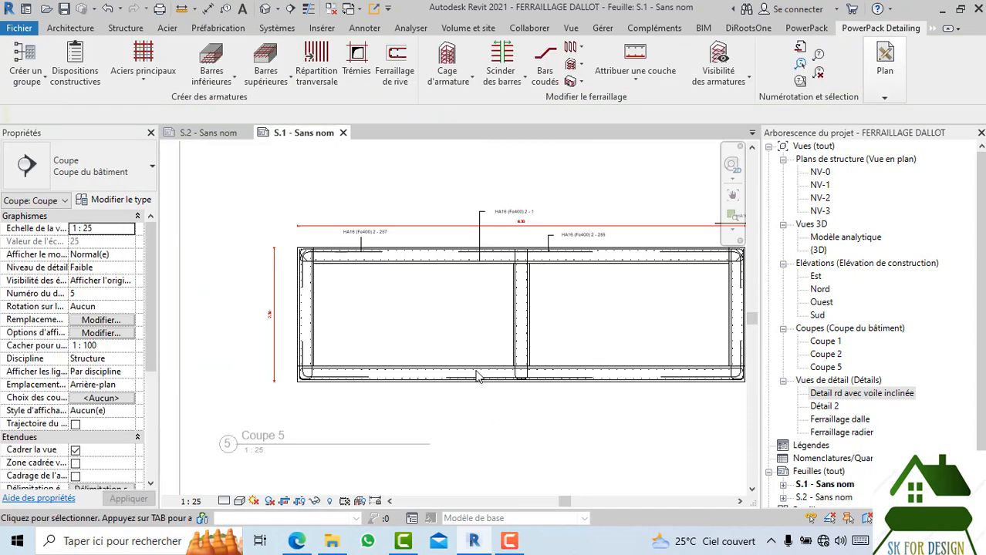
- Try the ARM - Coupe d'armature tag type on the tag of the top slab's left corner bar
{"action": "scroll", "coordinate": [442, 243], "scroll_direction": "up", "scroll_amount": 5}
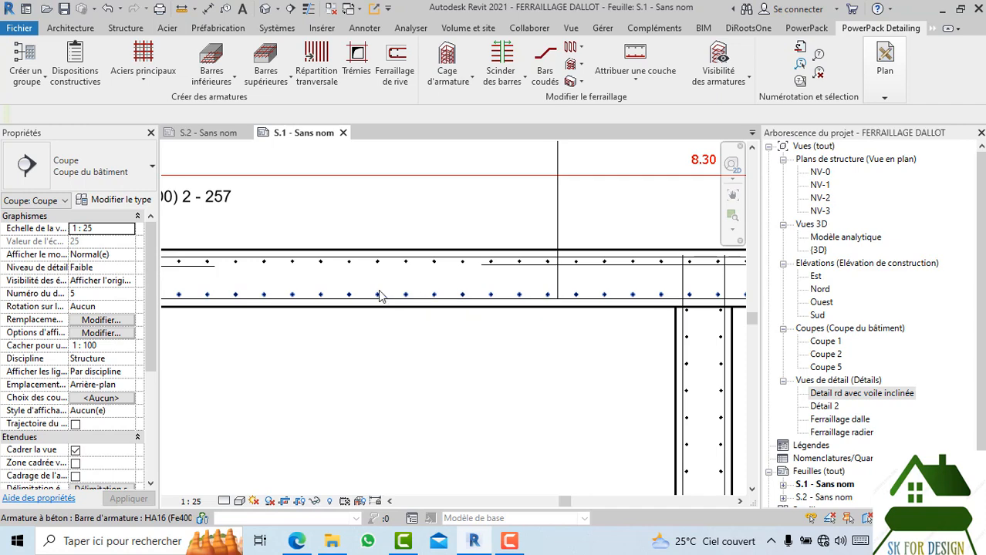
{"action": "scroll", "coordinate": [341, 309], "scroll_direction": "down", "scroll_amount": 4}
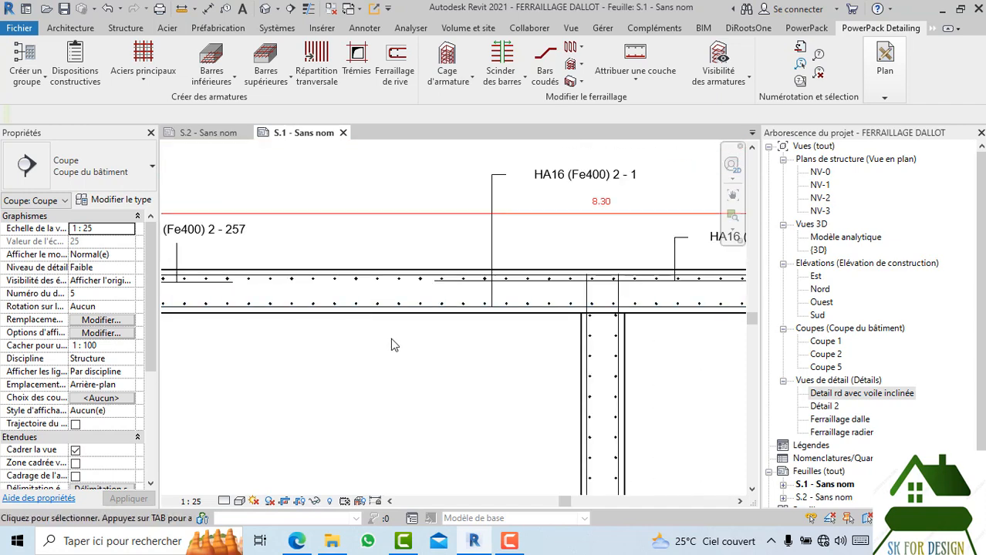
{"action": "mouse_move", "coordinate": [399, 384]}
{"action": "middle_mouse_down"}
{"action": "mouse_move", "coordinate": [405, 394]}
{"action": "mouse_move", "coordinate": [413, 371]}
{"action": "middle_mouse_up"}
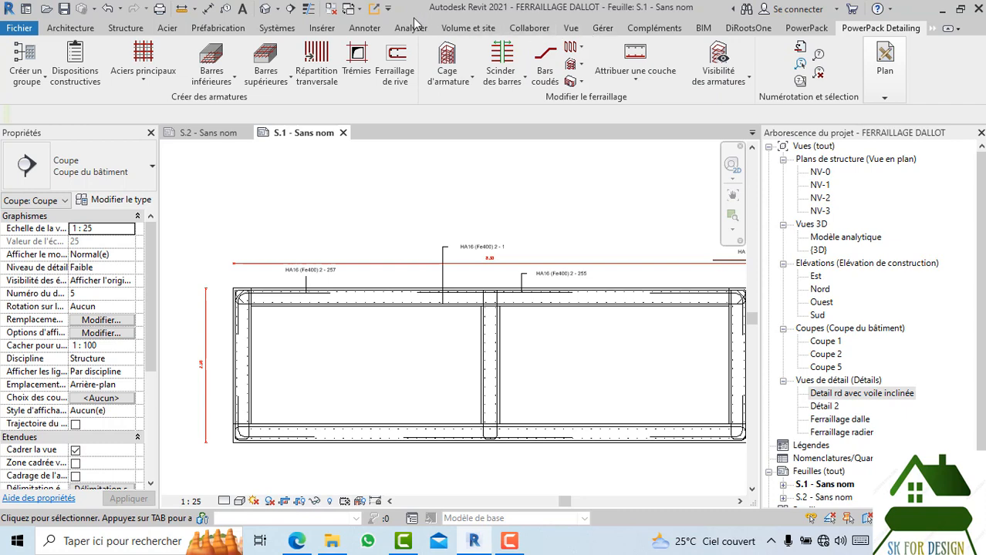
{"action": "scroll", "coordinate": [267, 301], "scroll_direction": "up", "scroll_amount": 5}
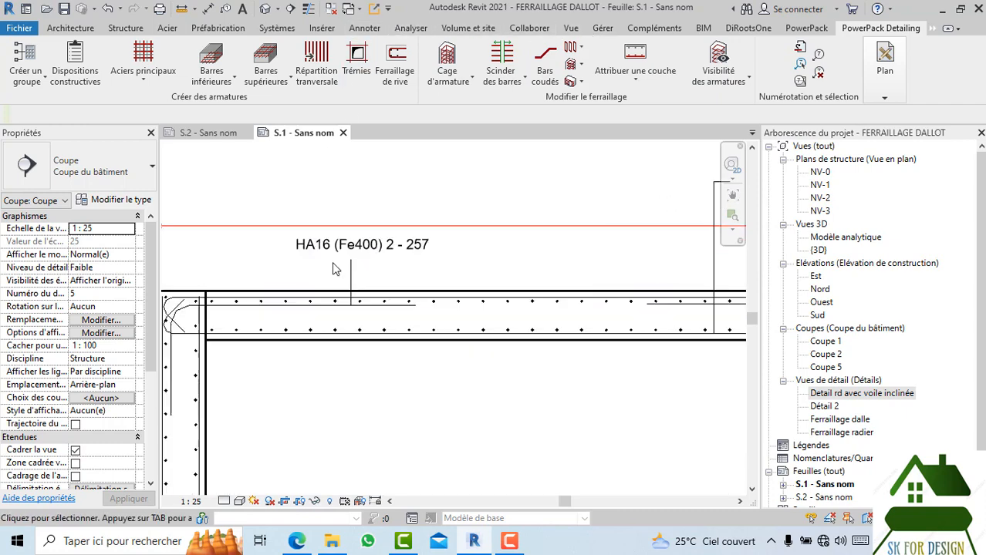
{"action": "left_click", "coordinate": [351, 262]}
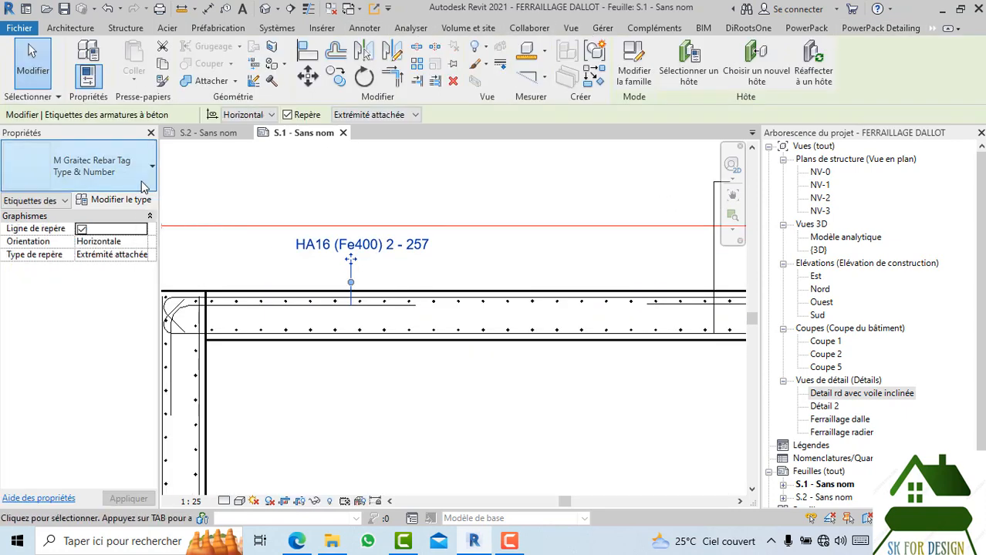
{"action": "left_click", "coordinate": [145, 185]}
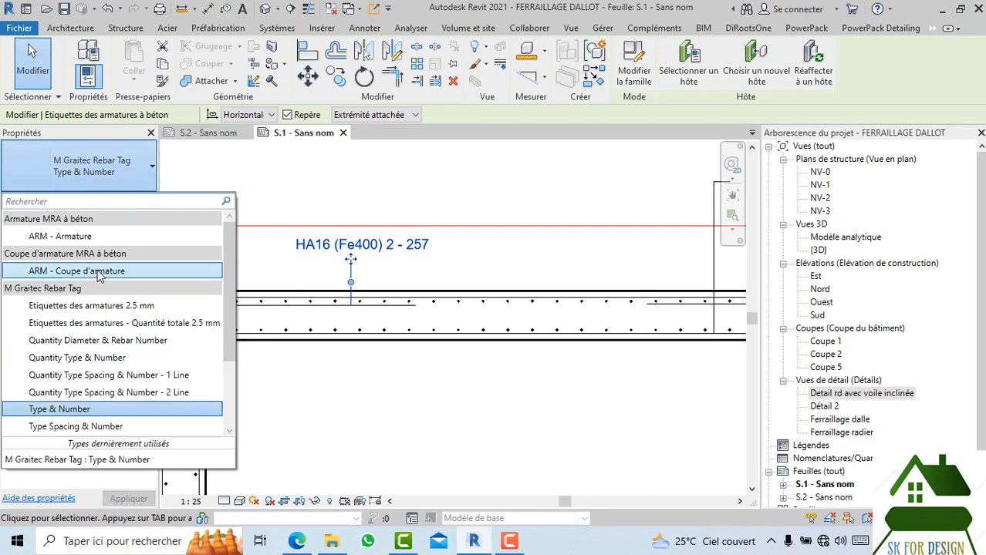
{"action": "left_click", "coordinate": [101, 272]}
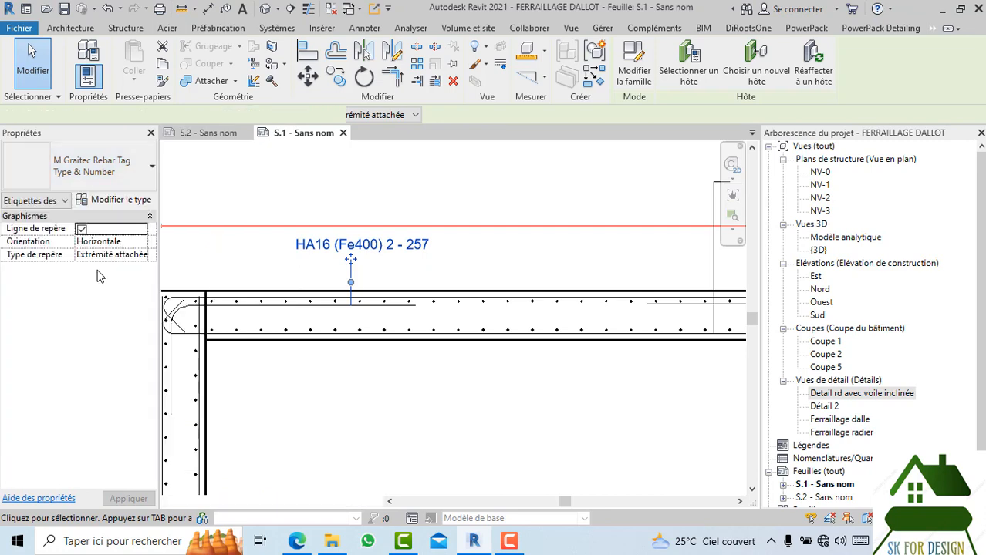
- Change the top slab's left corner bar tag to the M Graitec Rebar Tag type Quantity Diameter & Rebar Number
{"action": "left_click", "coordinate": [324, 239]}
{"action": "left_click", "coordinate": [119, 186]}
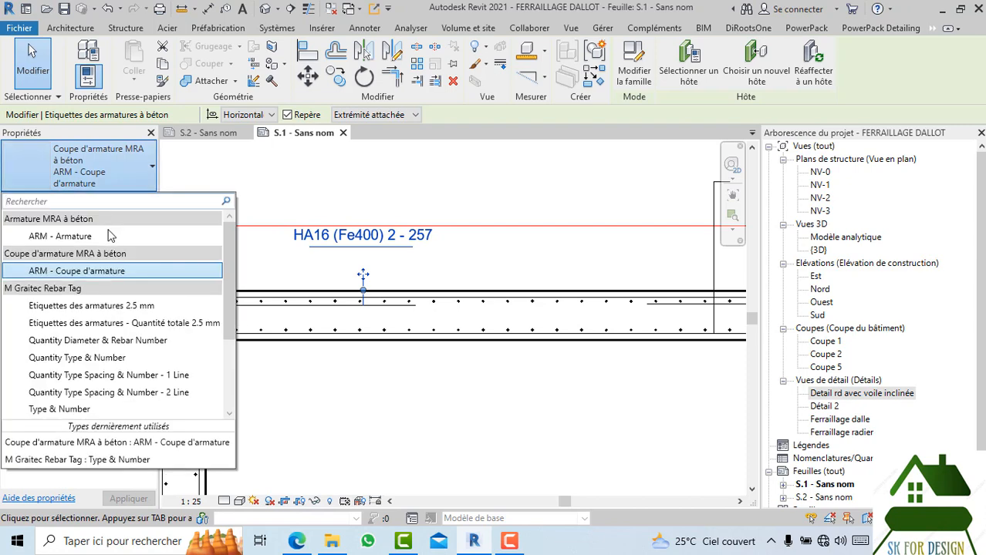
{"action": "left_click", "coordinate": [106, 344]}
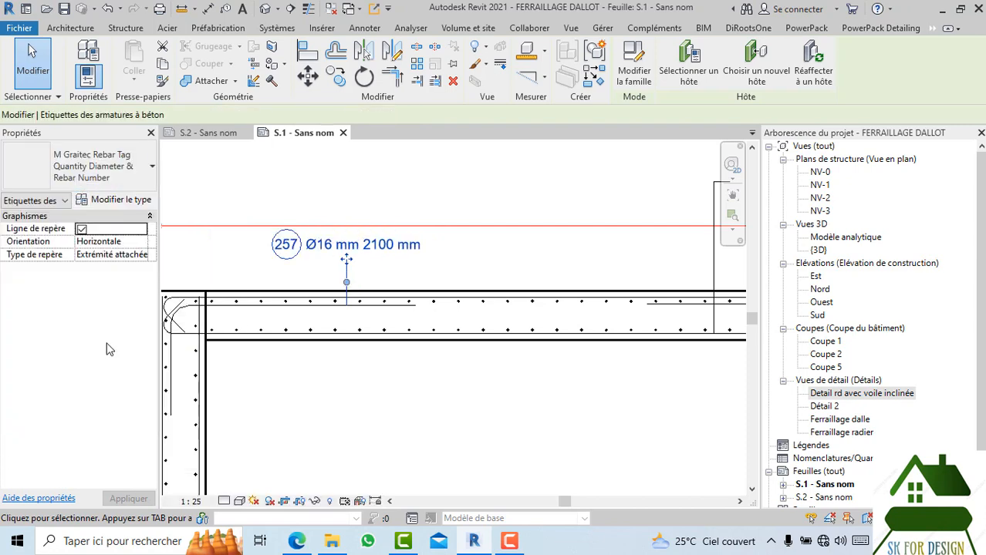
{"action": "left_click", "coordinate": [332, 174]}
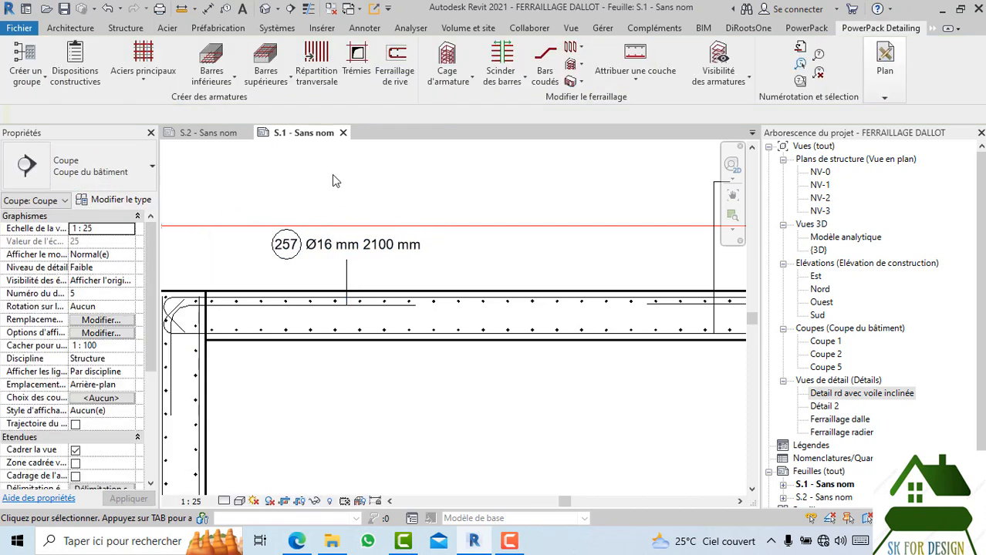
- Try the Quantity Type Spacing & Number 1 Line and 2 Line types on the continuous lower bar's and short upper bar's tags
{"action": "scroll", "coordinate": [291, 218], "scroll_direction": "down", "scroll_amount": 3}
{"action": "scroll", "coordinate": [384, 352], "scroll_direction": "up", "scroll_amount": 3}
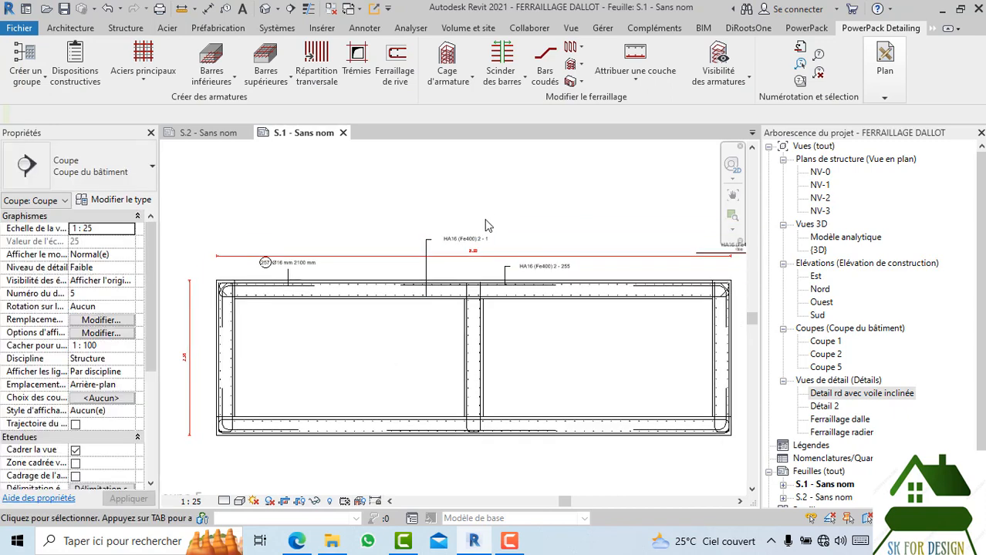
{"action": "left_click", "coordinate": [455, 263]}
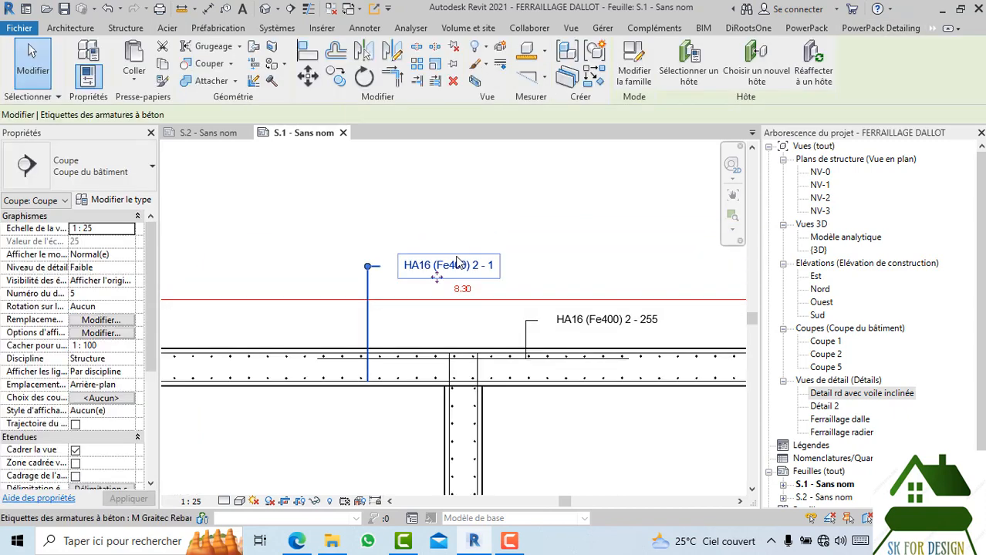
{"action": "left_click", "coordinate": [550, 319], "text": "ctrl"}
{"action": "left_click", "coordinate": [116, 177]}
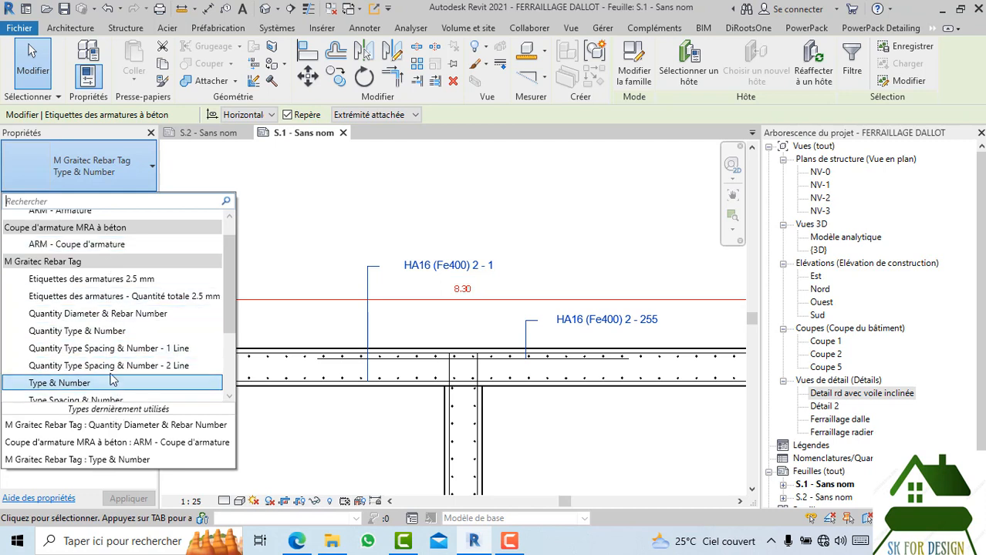
{"action": "left_click", "coordinate": [109, 348]}
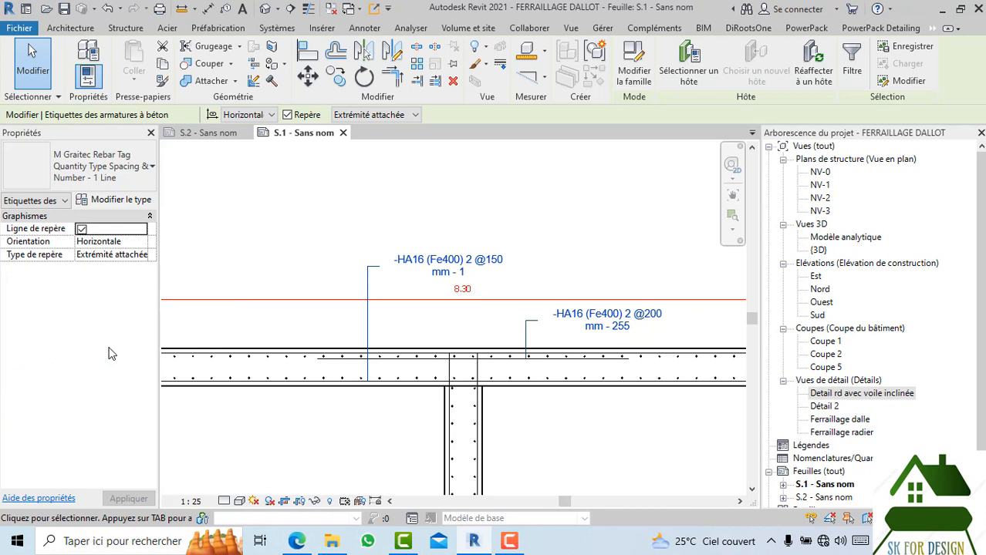
{"action": "left_click", "coordinate": [100, 166]}
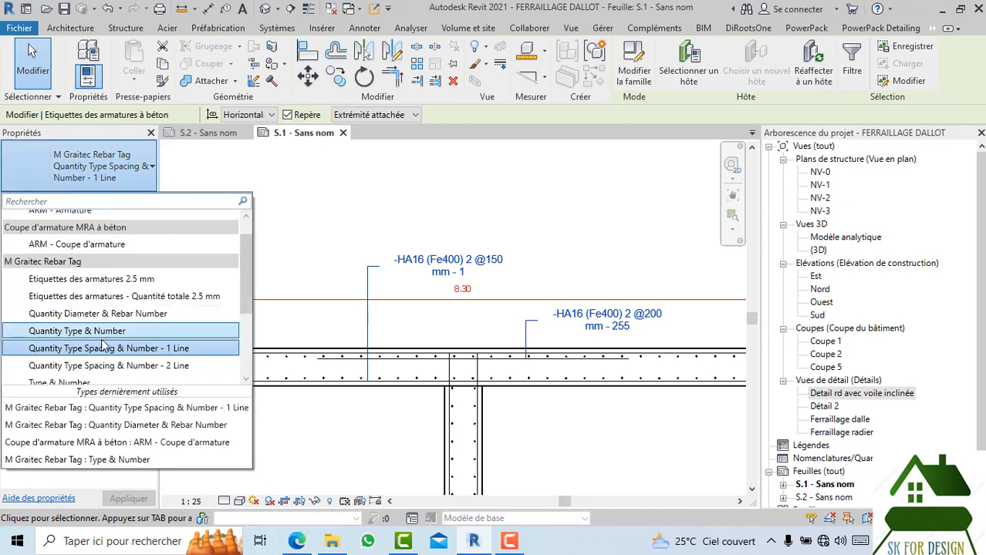
{"action": "left_click", "coordinate": [103, 365]}
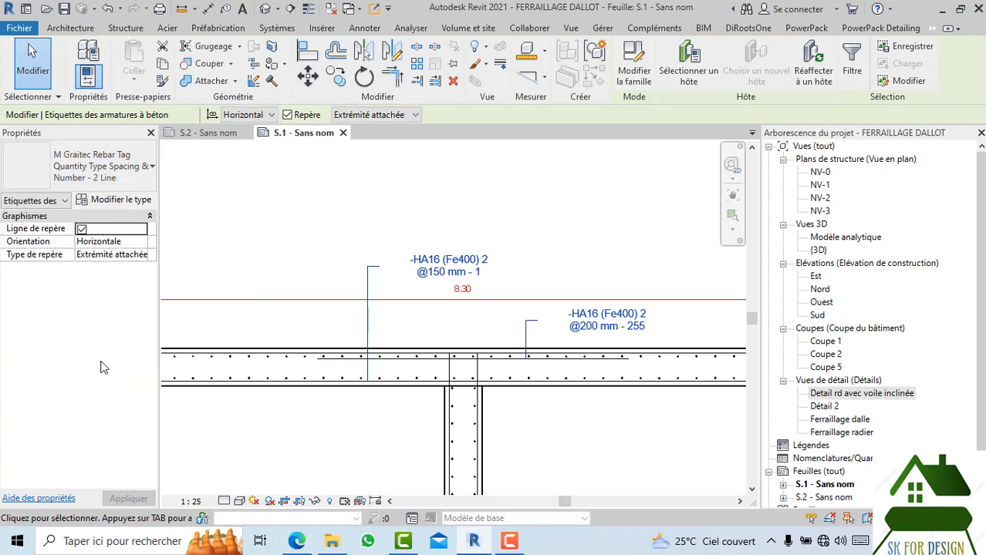
- Switch the top slab's continuous lower bar and short upper bar tags to the Quantity Diameter & Rebar Number type
{"action": "left_click", "coordinate": [105, 166]}
{"action": "scroll", "coordinate": [100, 231], "scroll_direction": "up", "scroll_amount": 1}
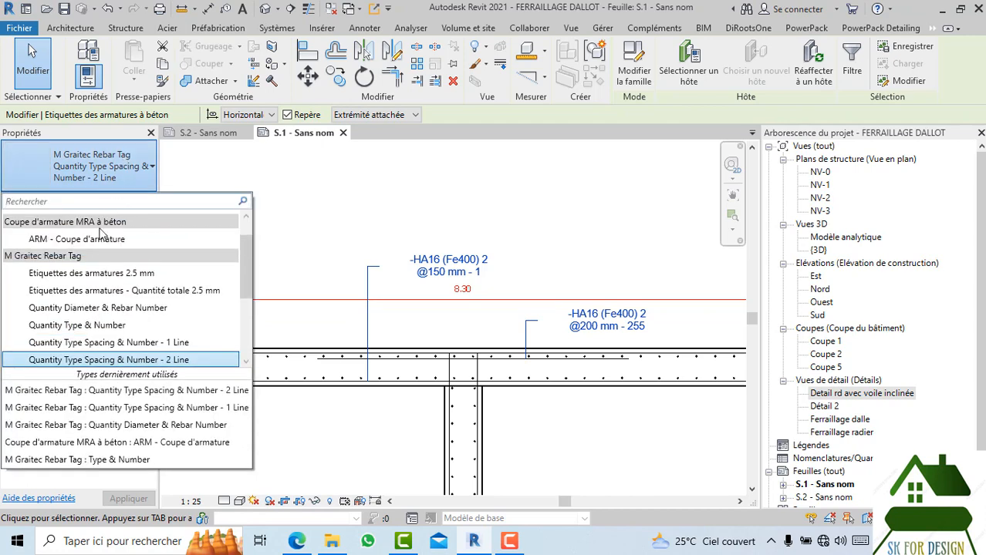
{"action": "left_click", "coordinate": [84, 307]}
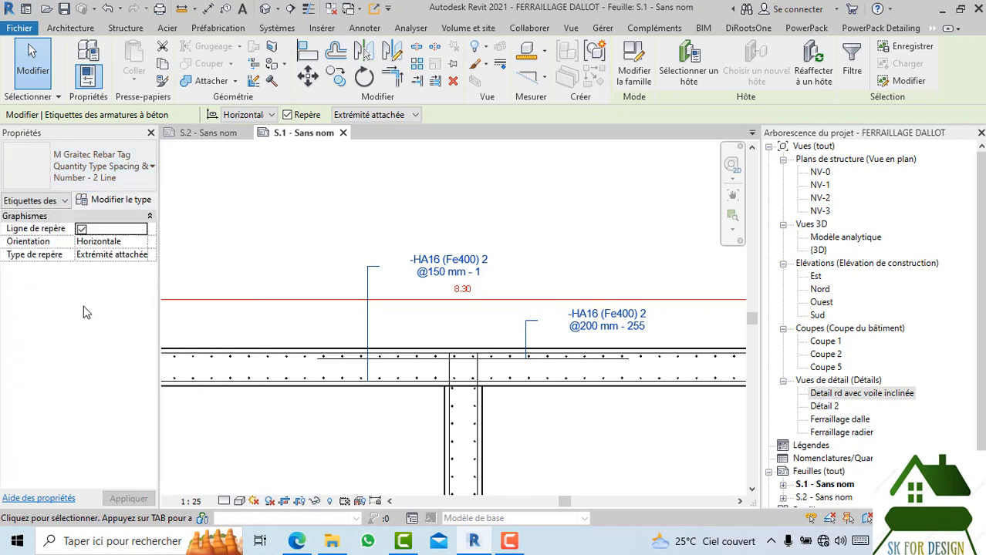
{"action": "left_click", "coordinate": [331, 185]}
{"action": "scroll", "coordinate": [398, 236], "scroll_direction": "down", "scroll_amount": 2}
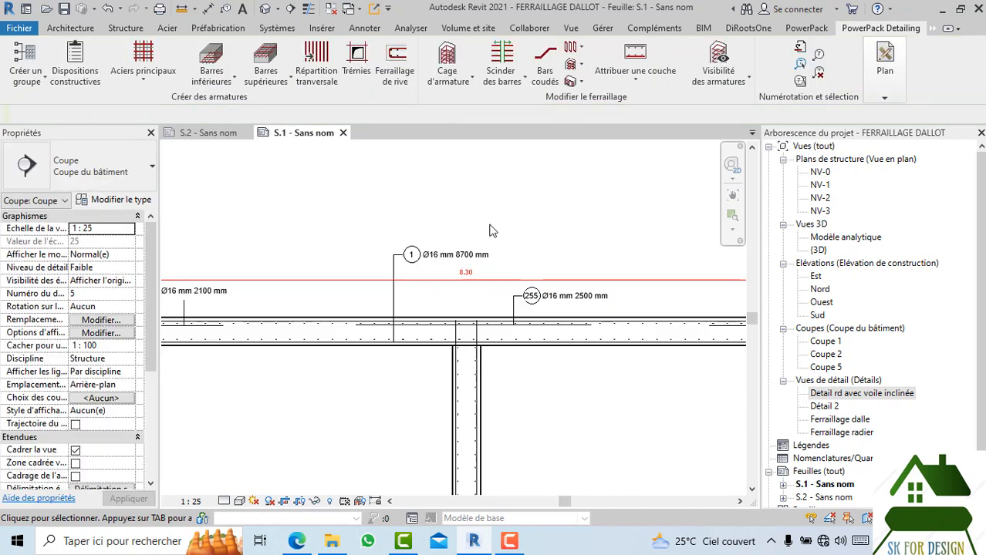
{"action": "scroll", "coordinate": [379, 233], "scroll_direction": "up", "scroll_amount": 2}
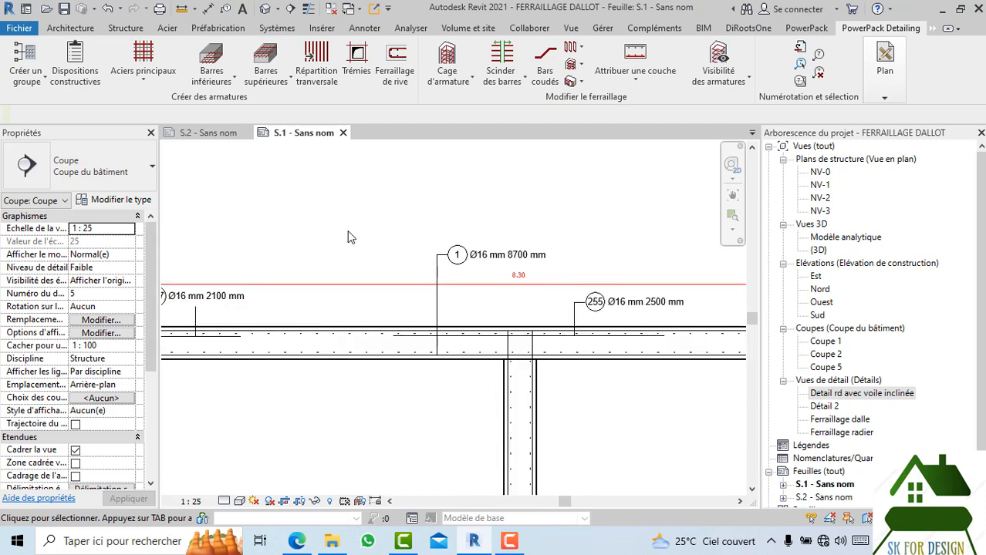
{"action": "scroll", "coordinate": [351, 233], "scroll_direction": "down", "scroll_amount": 3}
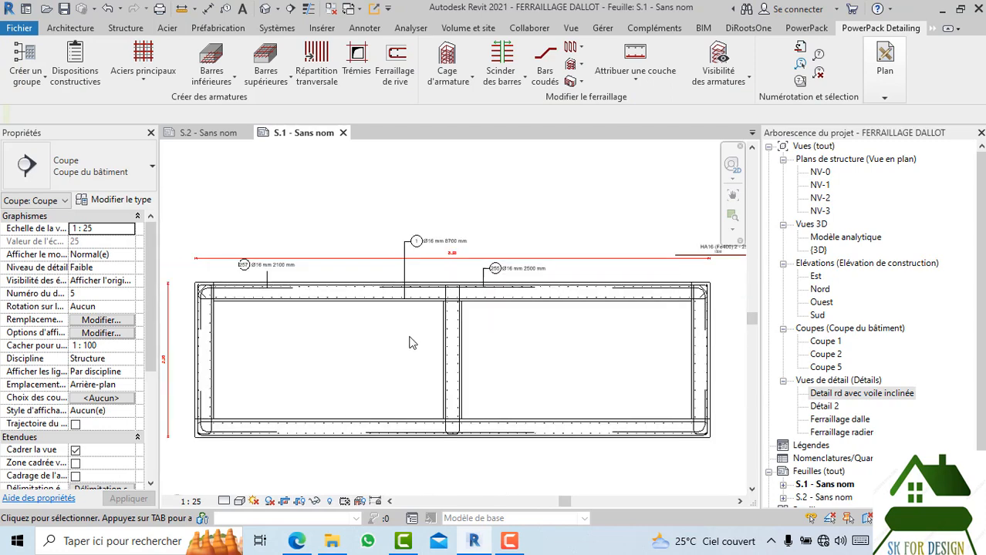
- Look over the tag types available for the continuous lower bar's tag and the tags placed on Coupe 5
{"action": "left_click", "coordinate": [419, 253]}
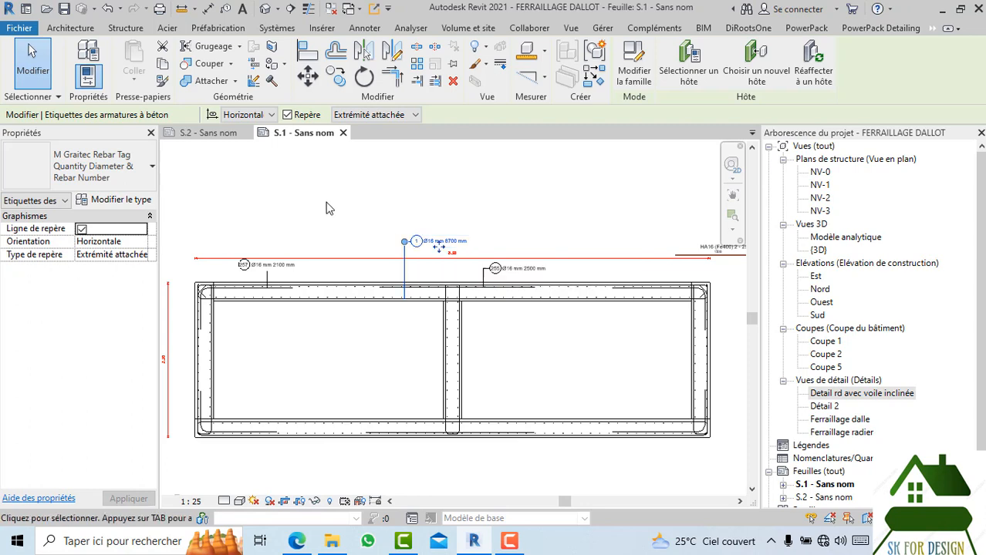
{"action": "left_click", "coordinate": [139, 170]}
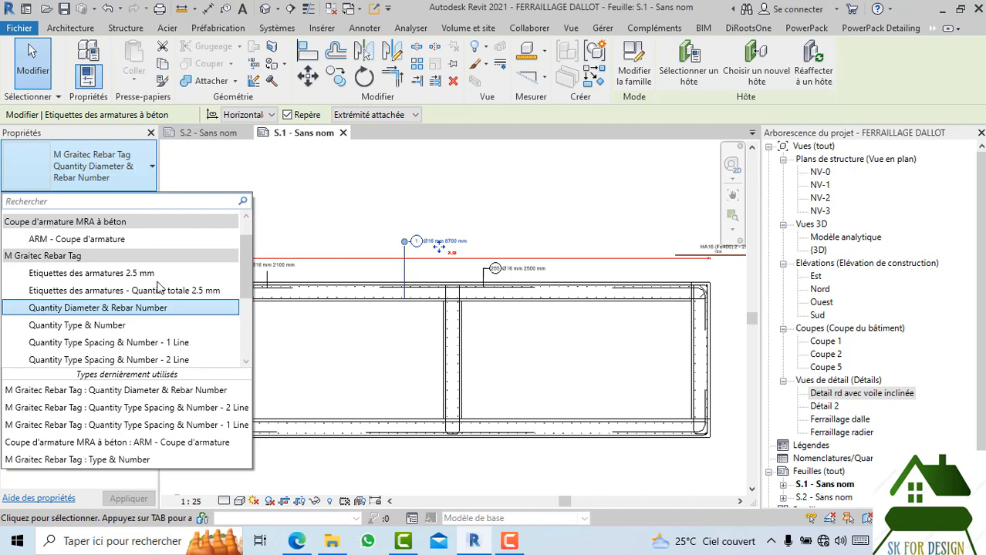
{"action": "left_click", "coordinate": [426, 186]}
{"action": "scroll", "coordinate": [426, 185], "scroll_direction": "down", "scroll_amount": 2}
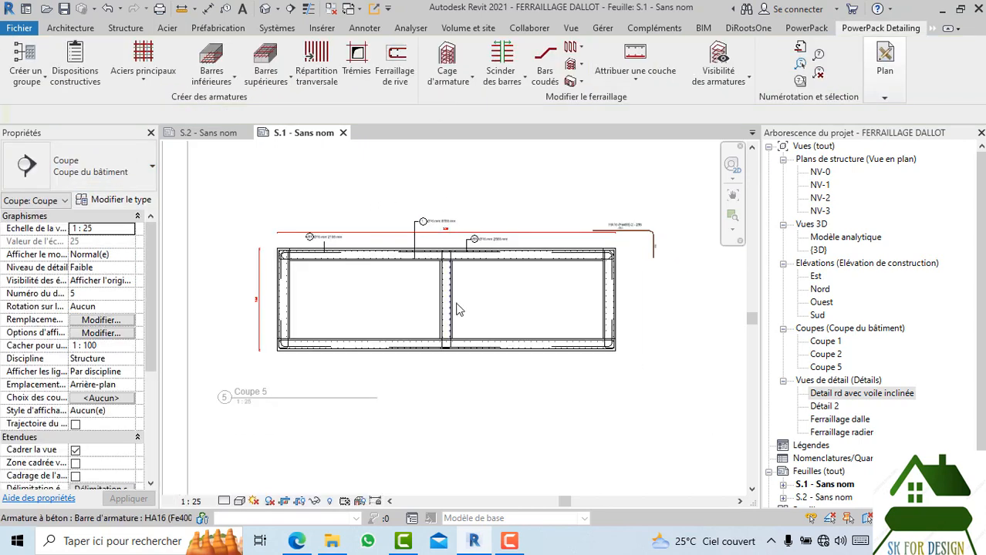
{"action": "scroll", "coordinate": [448, 384], "scroll_direction": "up", "scroll_amount": 2}
{"action": "middle_click_drag", "start_coordinate": [460, 391], "coordinate": [467, 398]}
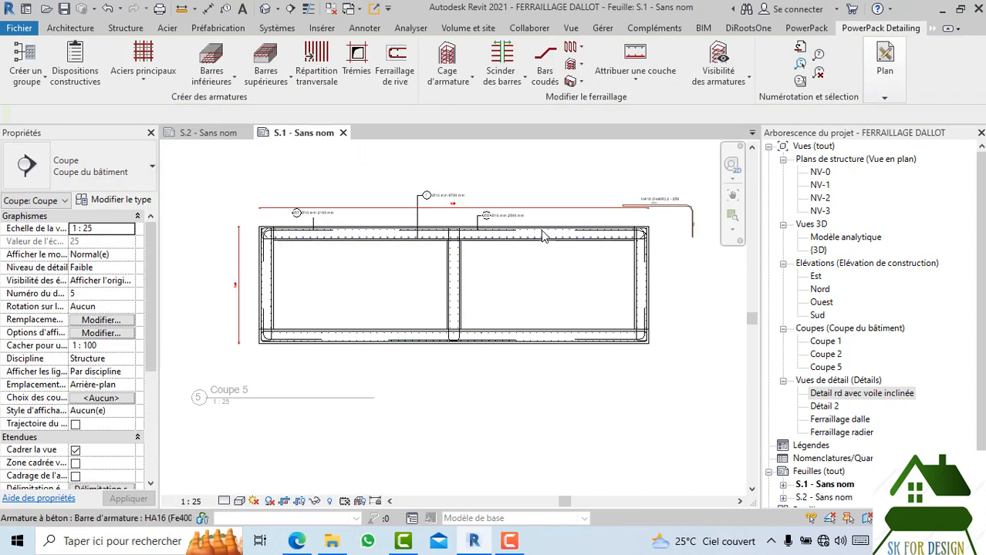
{"action": "scroll", "coordinate": [374, 301], "scroll_direction": "up", "scroll_amount": 2}
{"action": "middle_click_drag", "start_coordinate": [374, 302], "coordinate": [370, 333]}
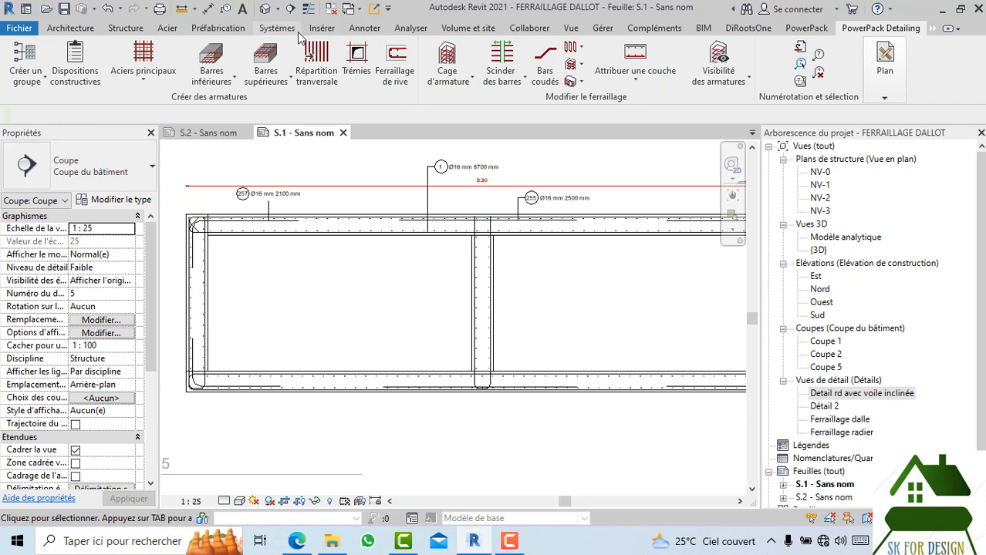
{"action": "scroll", "coordinate": [493, 232], "scroll_direction": "down", "scroll_amount": 2}
{"action": "middle_click_drag", "start_coordinate": [505, 263], "coordinate": [493, 310]}
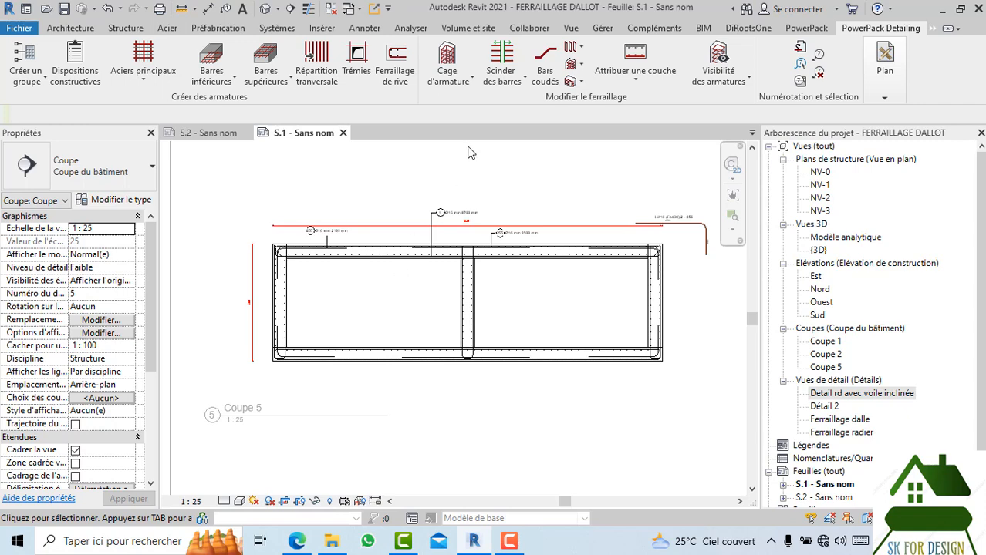
- Start Tag All on Coupe 5 and include the concrete rebar tag category (Etiquettes des armatures à béton)
{"action": "scroll", "coordinate": [499, 280], "scroll_direction": "up", "scroll_amount": 3}
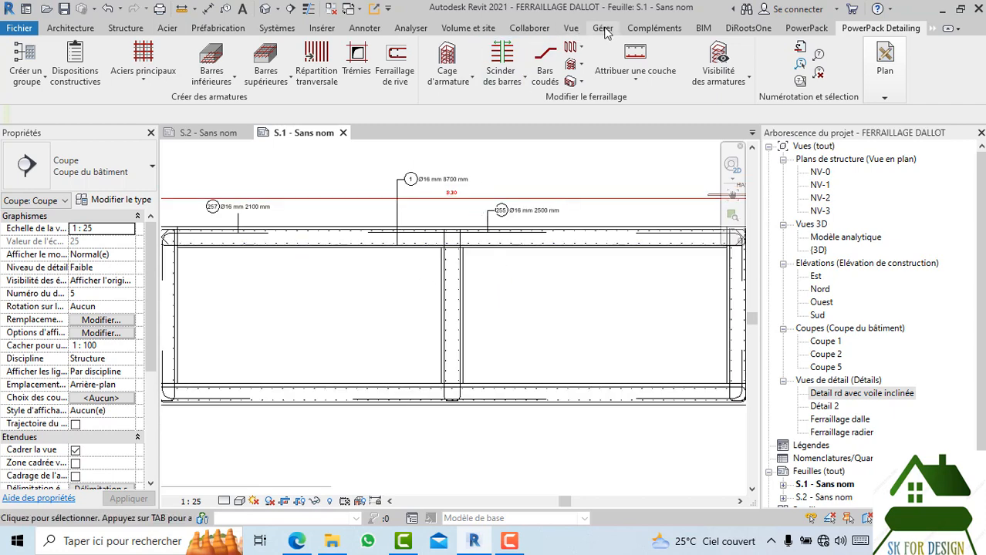
{"action": "left_click", "coordinate": [362, 28]}
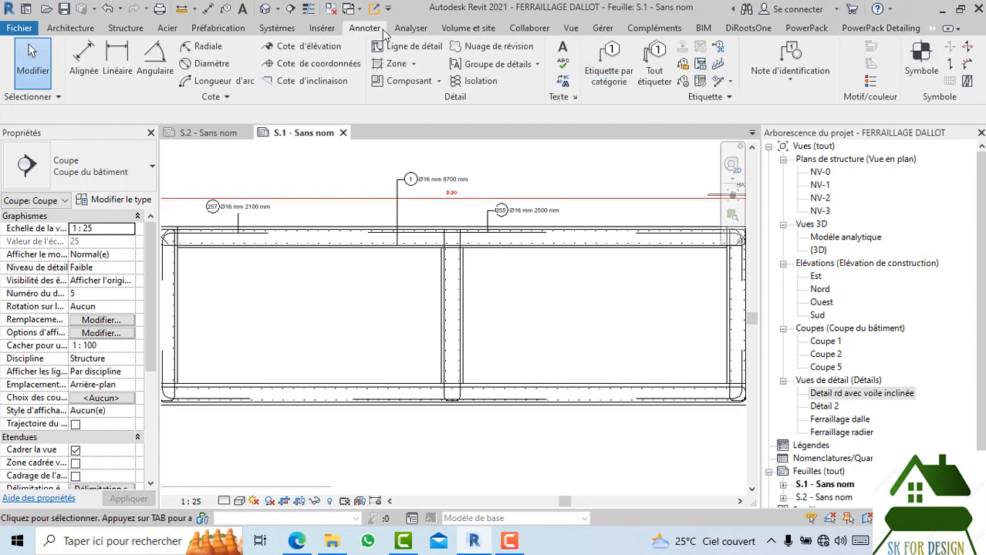
{"action": "left_click", "coordinate": [657, 68]}
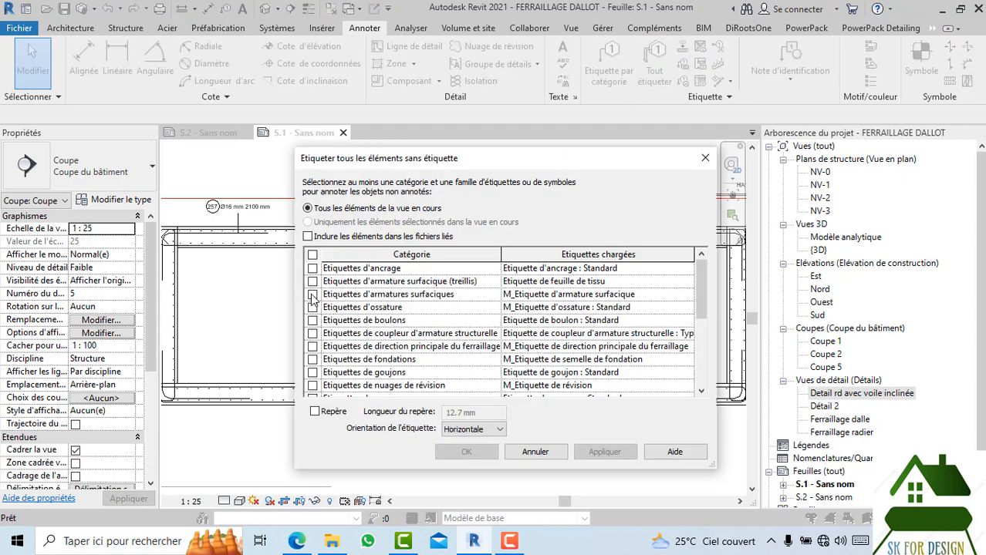
{"action": "scroll", "coordinate": [327, 318], "scroll_direction": "down", "scroll_amount": 1}
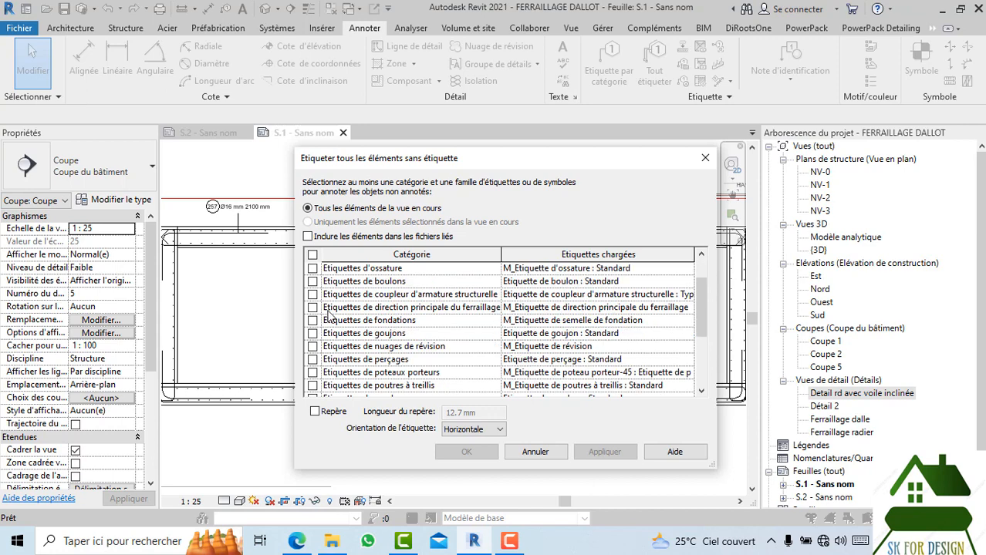
{"action": "scroll", "coordinate": [355, 320], "scroll_direction": "up", "scroll_amount": 1}
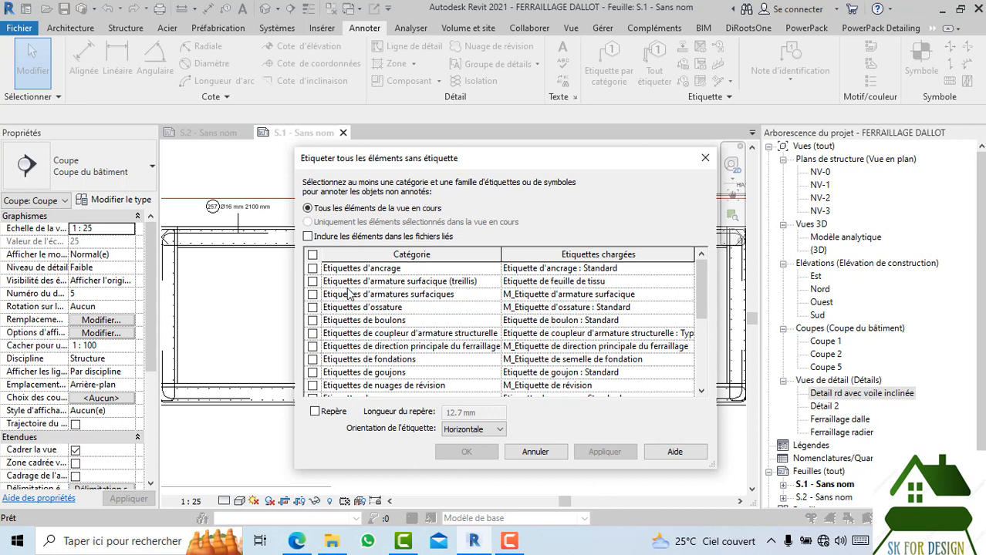
{"action": "scroll", "coordinate": [357, 319], "scroll_direction": "down", "scroll_amount": 1}
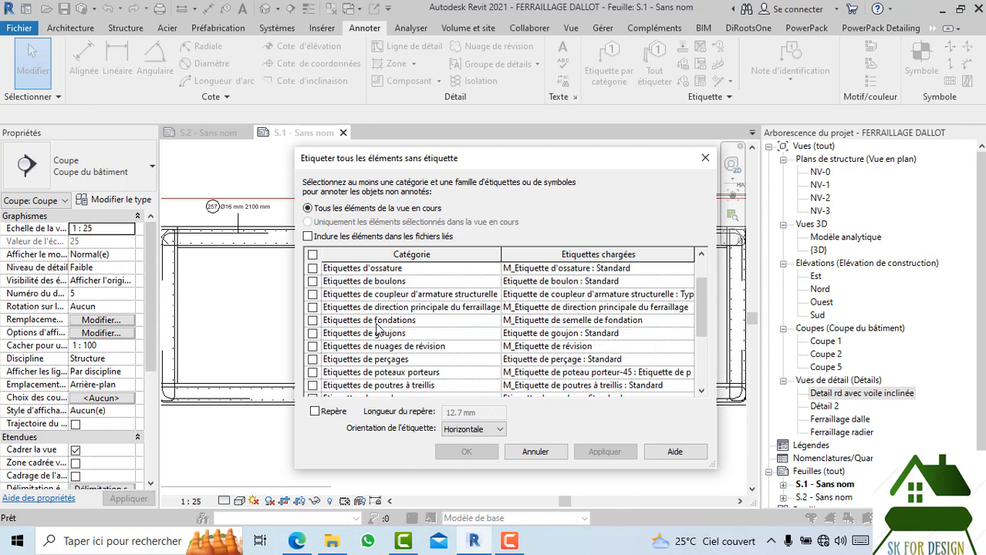
{"action": "scroll", "coordinate": [386, 338], "scroll_direction": "down", "scroll_amount": 1}
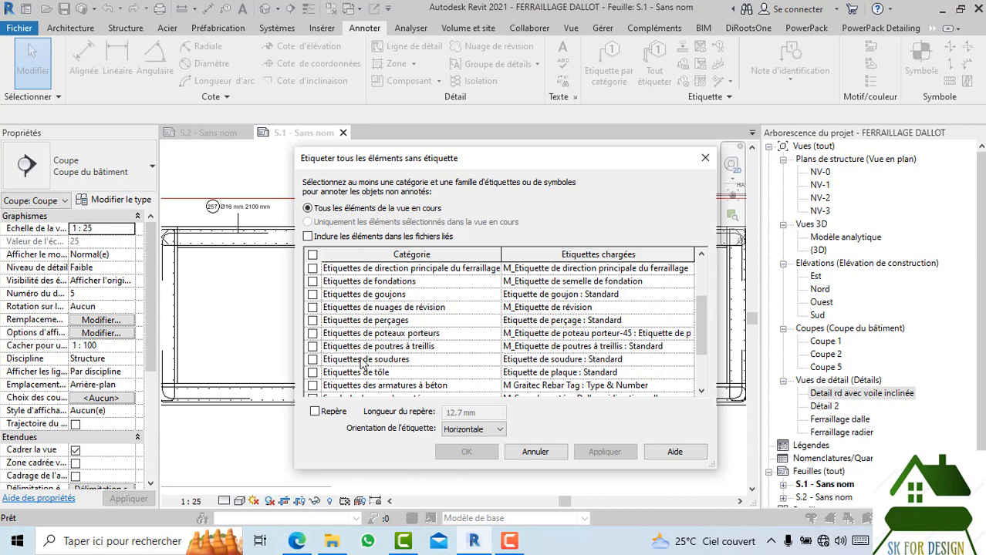
{"action": "scroll", "coordinate": [353, 315], "scroll_direction": "up", "scroll_amount": 2}
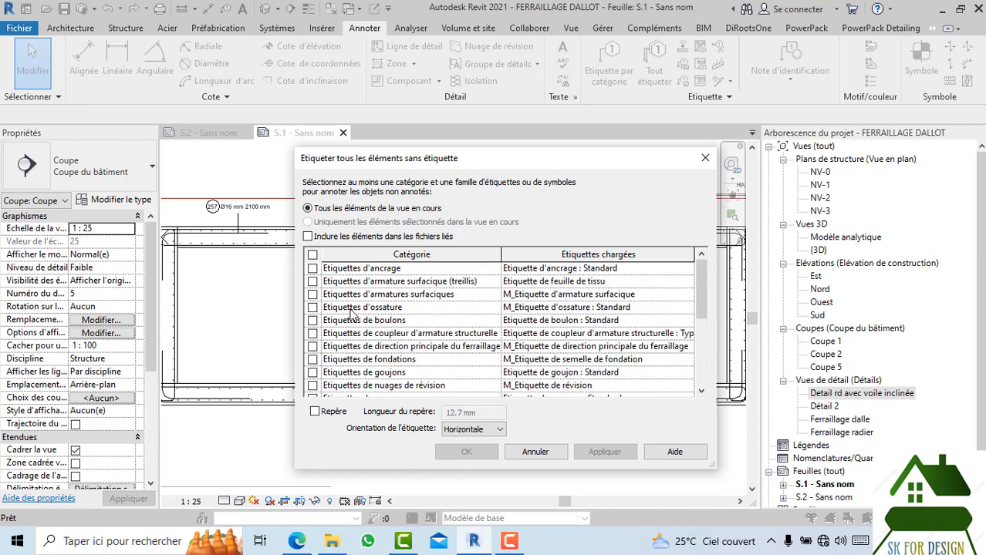
{"action": "scroll", "coordinate": [340, 338], "scroll_direction": "down", "scroll_amount": 4}
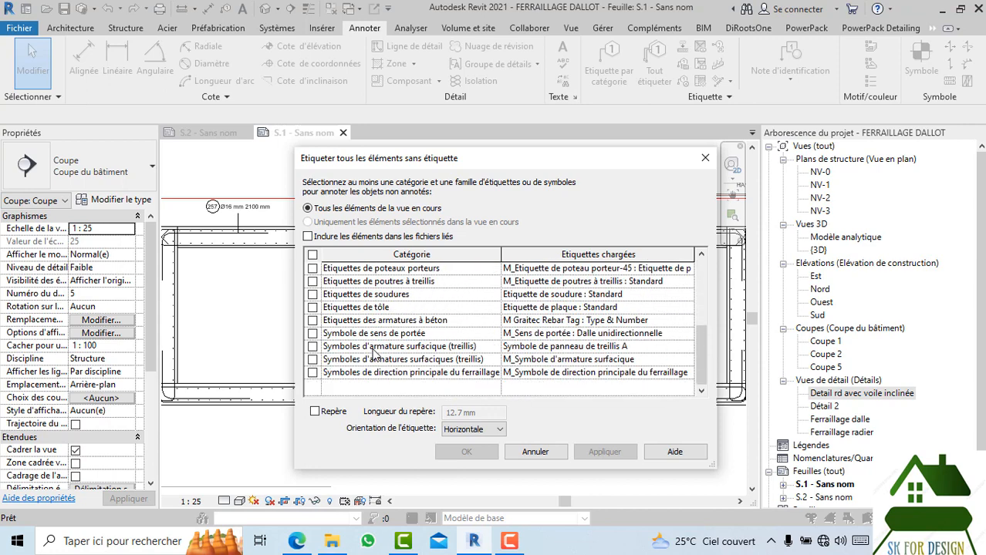
{"action": "left_click", "coordinate": [313, 320]}
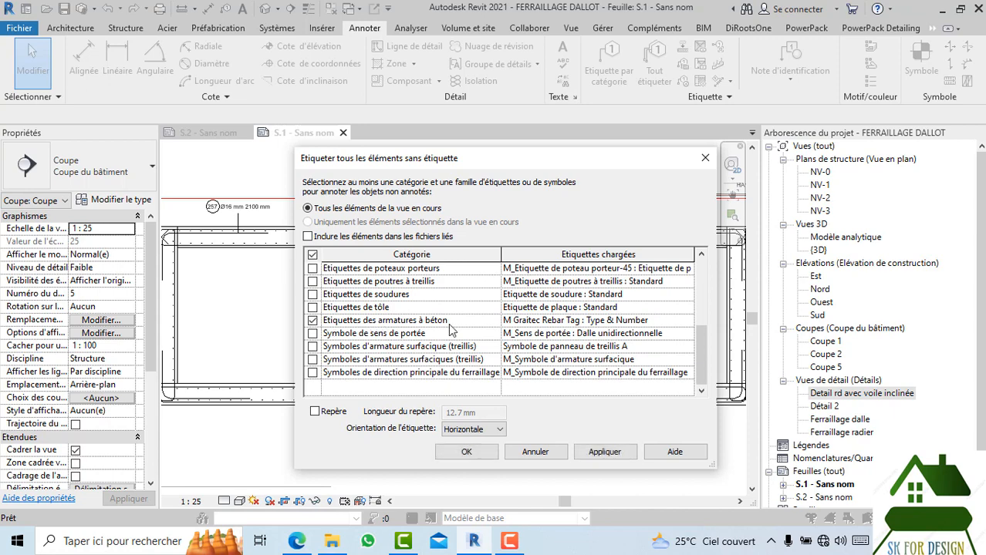
- Tag all of Coupe 5's untagged bars with M Graitec Rebar Tag : Quantity Type Spacing & Number - 2 Line, with leaders enabled
{"action": "left_click", "coordinate": [680, 322]}
{"action": "left_click", "coordinate": [686, 322]}
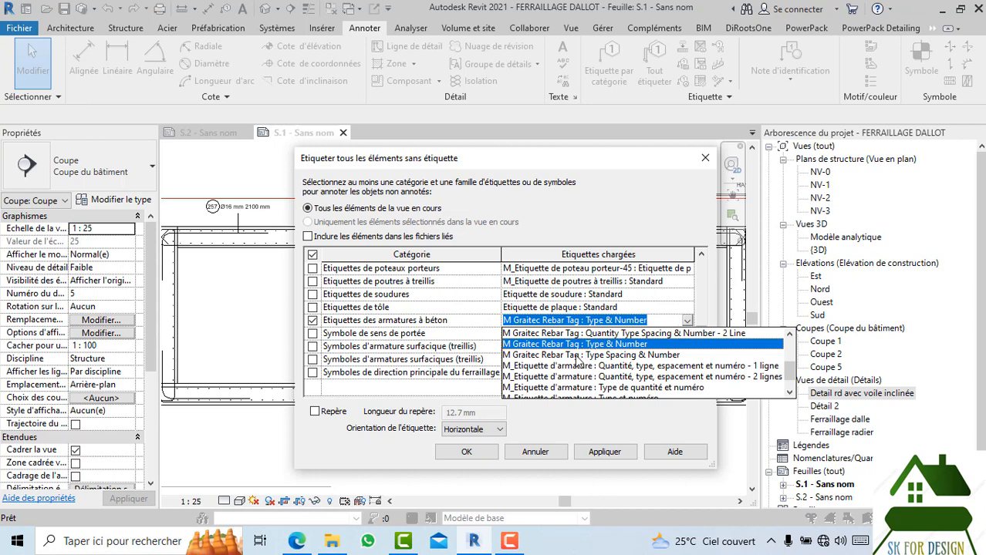
{"action": "left_click", "coordinate": [576, 333]}
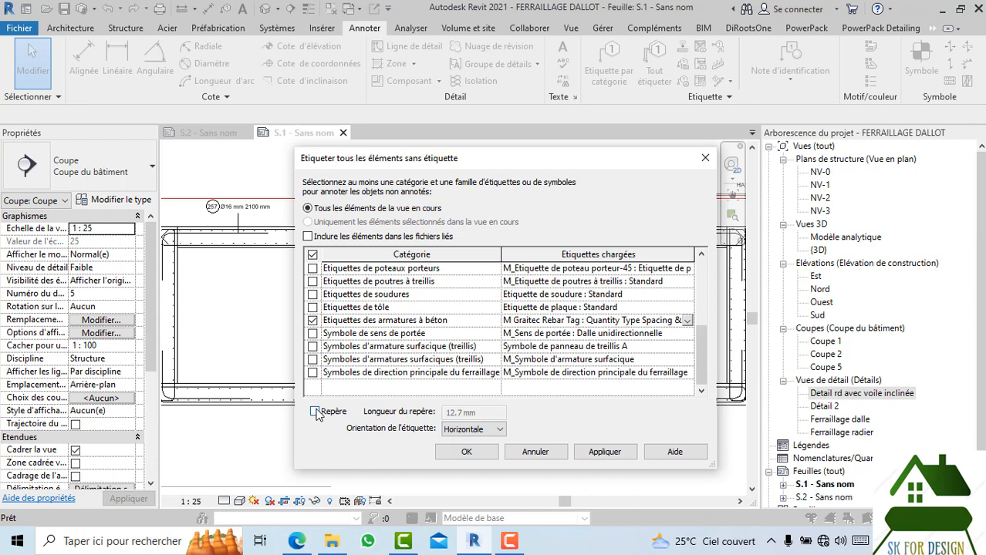
{"action": "left_click", "coordinate": [314, 412]}
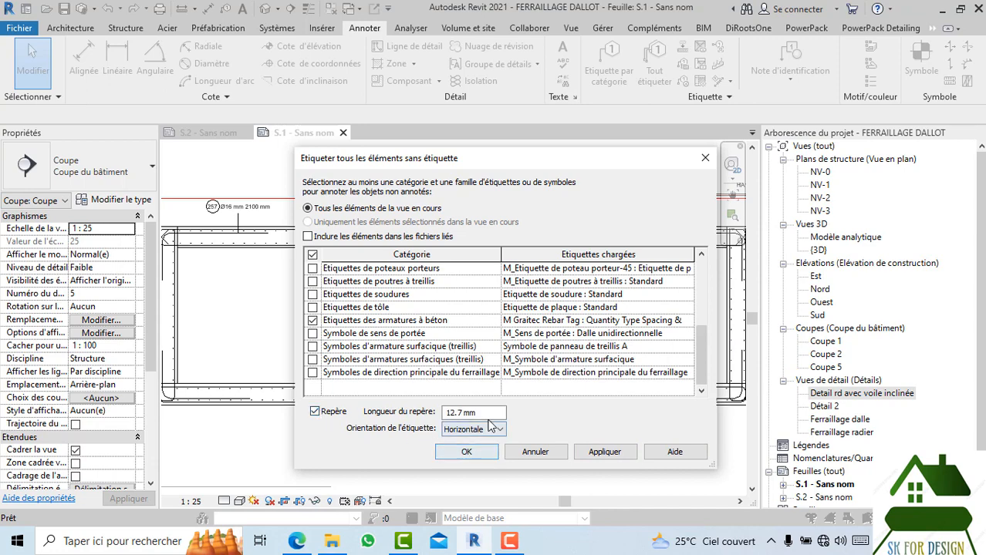
{"action": "left_click_drag", "start_coordinate": [488, 413], "coordinate": [425, 407]}
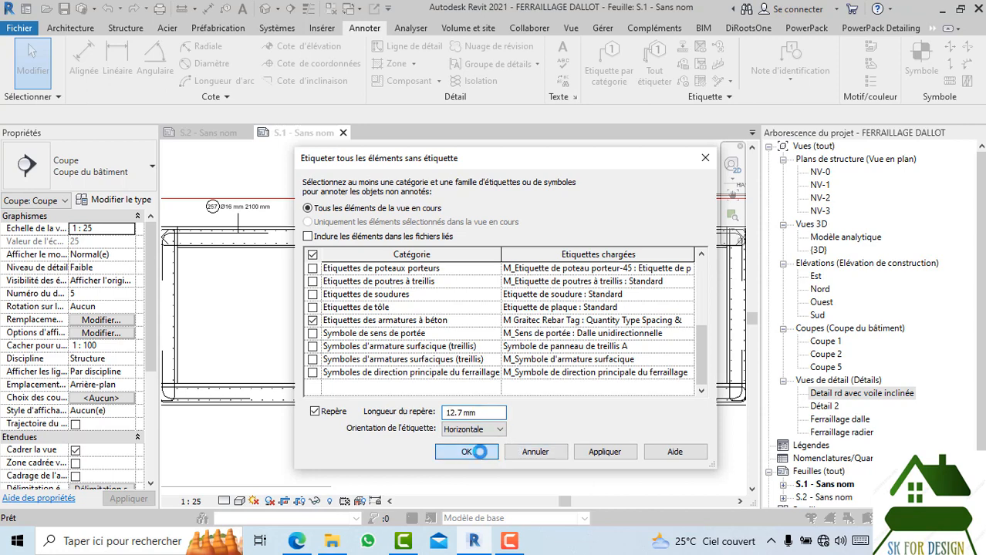
{"action": "left_click", "coordinate": [478, 452]}
{"action": "scroll", "coordinate": [374, 275], "scroll_direction": "down", "scroll_amount": 1}
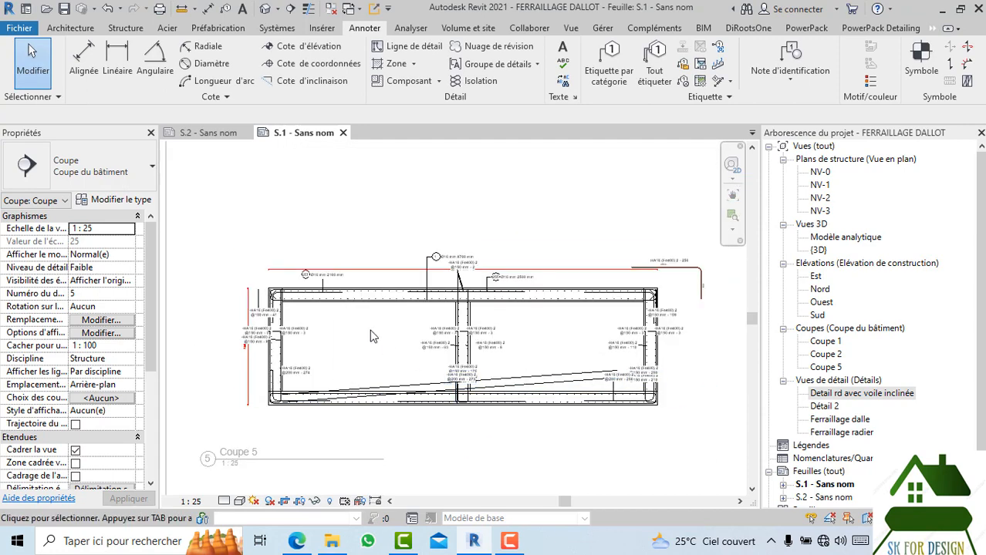
{"action": "scroll", "coordinate": [401, 322], "scroll_direction": "up", "scroll_amount": 4}
{"action": "left_click", "coordinate": [363, 340]}
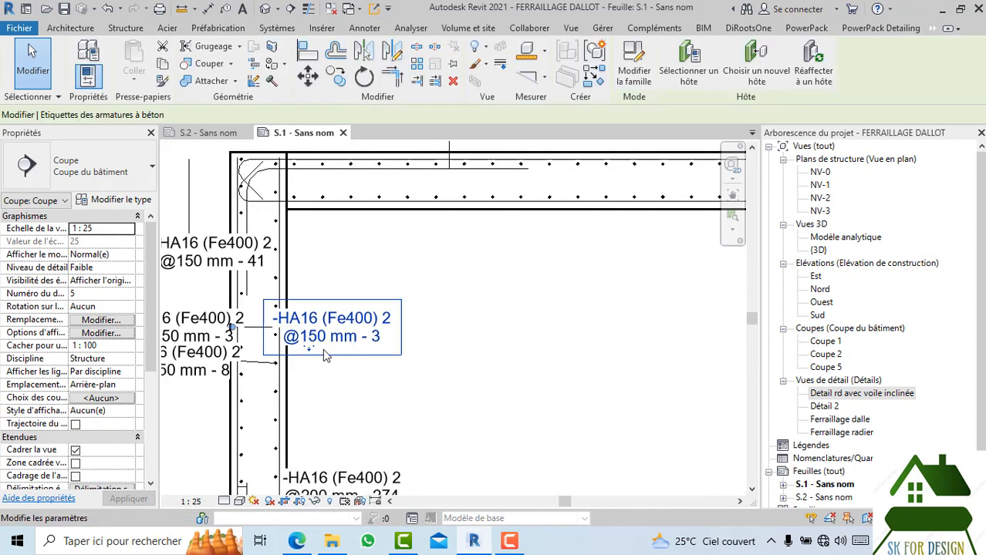
{"action": "left_click_drag", "start_coordinate": [391, 348], "coordinate": [392, 350]}
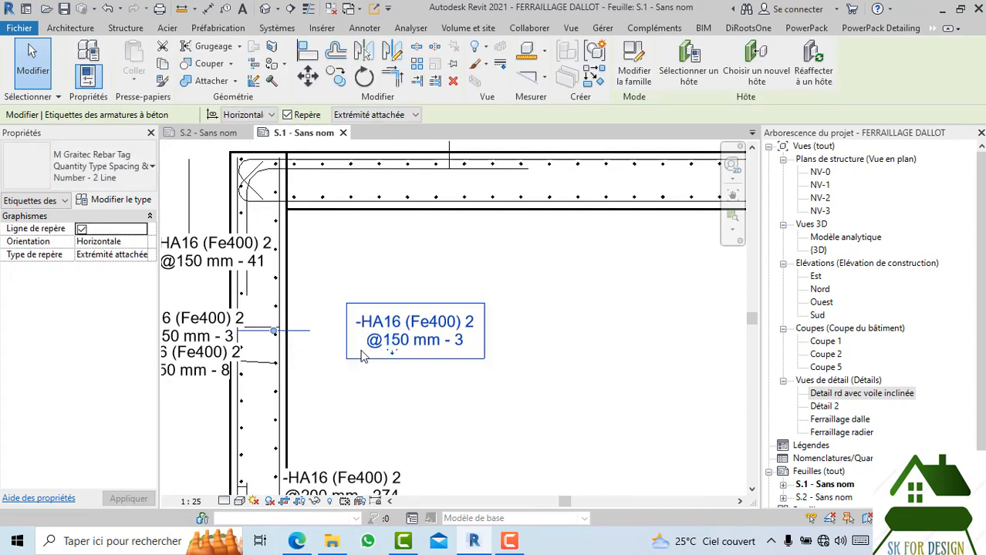
{"action": "middle_click_drag", "start_coordinate": [612, 339], "coordinate": [687, 309]}
{"action": "scroll", "coordinate": [295, 324], "scroll_direction": "down", "scroll_amount": 6}
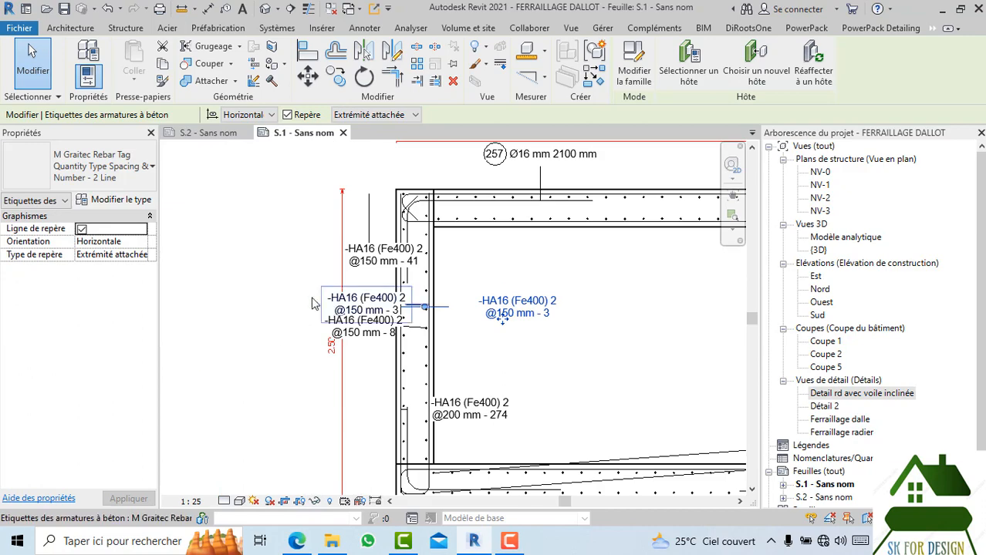
{"action": "scroll", "coordinate": [564, 285], "scroll_direction": "up", "scroll_amount": 4}
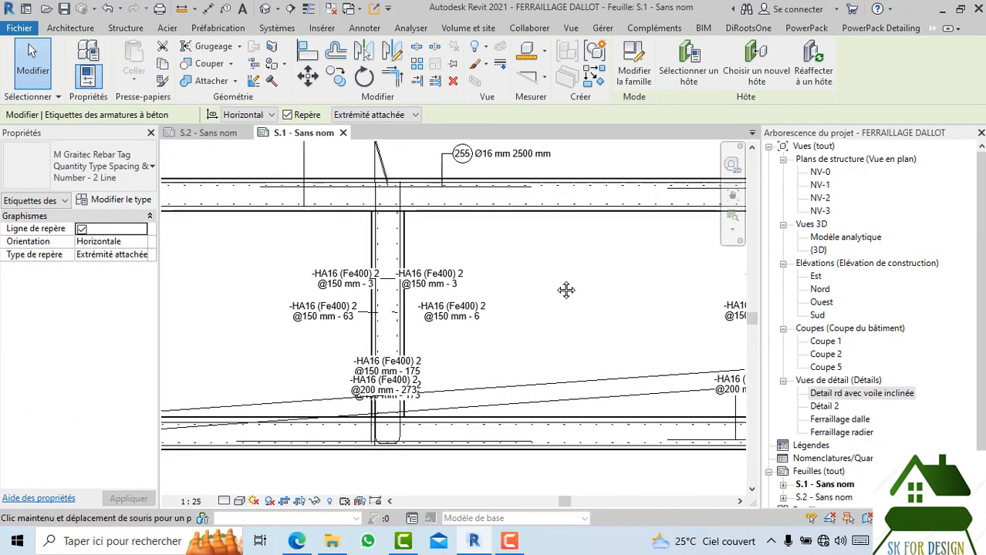
- Examine the rebar tags along the slabs and walls of the Coupe 5 section
{"action": "middle_click_drag", "start_coordinate": [566, 291], "coordinate": [434, 253]}
{"action": "scroll", "coordinate": [447, 248], "scroll_direction": "down", "scroll_amount": 2}
{"action": "scroll", "coordinate": [607, 265], "scroll_direction": "up", "scroll_amount": 1}
{"action": "scroll", "coordinate": [607, 268], "scroll_direction": "up", "scroll_amount": 2}
{"action": "middle_click_drag", "start_coordinate": [569, 264], "coordinate": [483, 248]}
{"action": "scroll", "coordinate": [517, 310], "scroll_direction": "down", "scroll_amount": 3}
{"action": "left_click", "coordinate": [518, 311]}
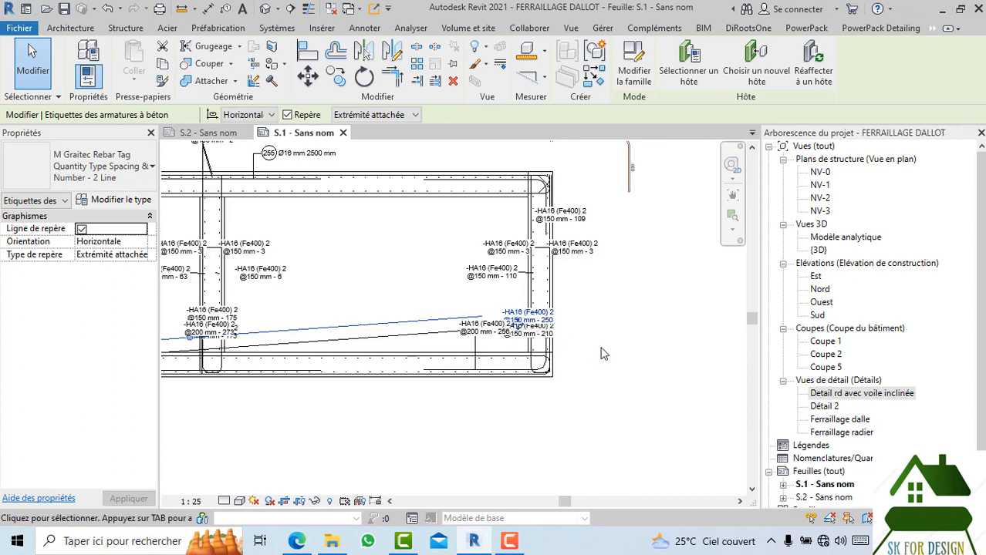
{"action": "scroll", "coordinate": [494, 339], "scroll_direction": "down", "scroll_amount": 2}
{"action": "scroll", "coordinate": [401, 362], "scroll_direction": "down", "scroll_amount": 2}
{"action": "scroll", "coordinate": [307, 358], "scroll_direction": "up", "scroll_amount": 3}
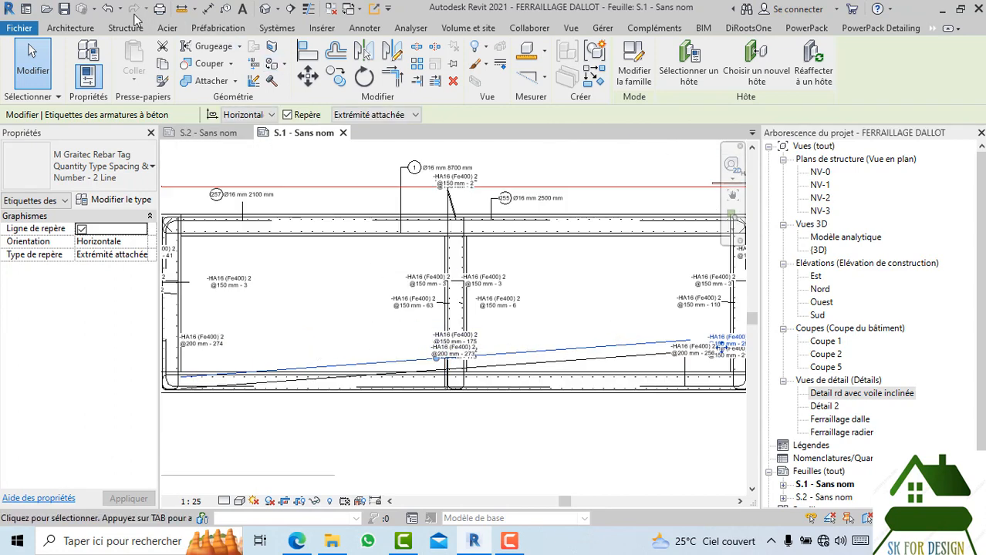
- Undo the automatic tagging of the rebars in the Coupe 5 section
{"action": "left_click", "coordinate": [108, 10]}
{"action": "left_click", "coordinate": [108, 10]}
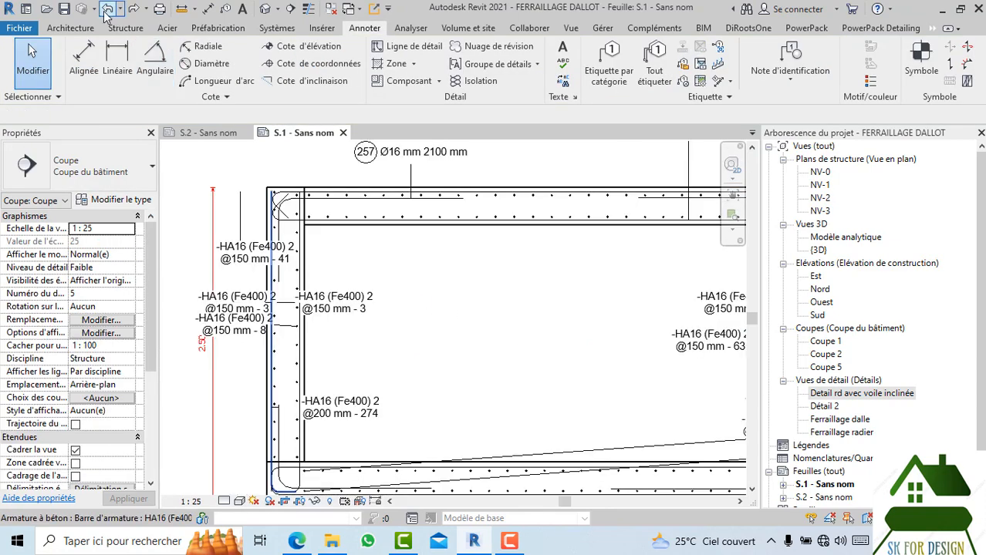
{"action": "left_click", "coordinate": [108, 10]}
{"action": "scroll", "coordinate": [481, 258], "scroll_direction": "down", "scroll_amount": 2}
{"action": "scroll", "coordinate": [467, 219], "scroll_direction": "up", "scroll_amount": 4}
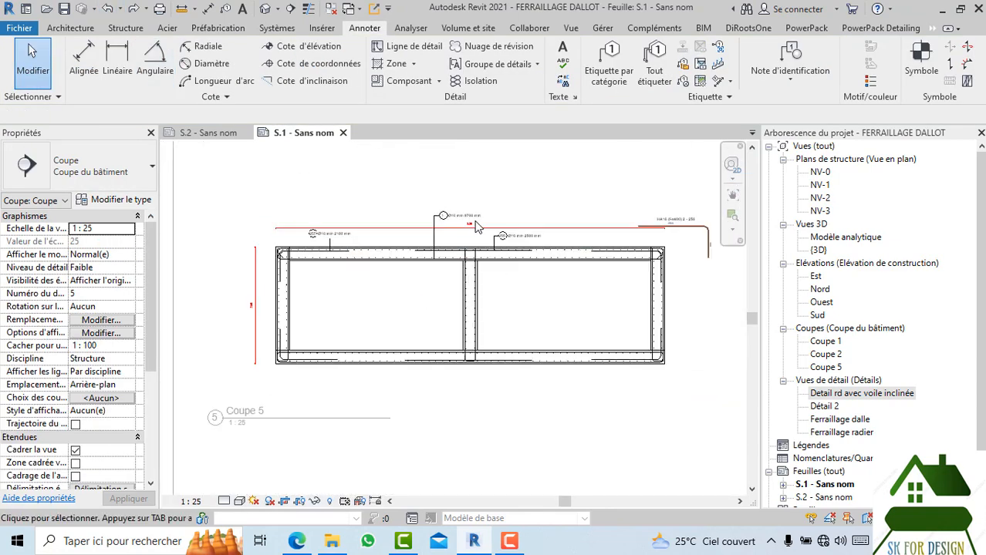
{"action": "scroll", "coordinate": [486, 287], "scroll_direction": "down", "scroll_amount": 3}
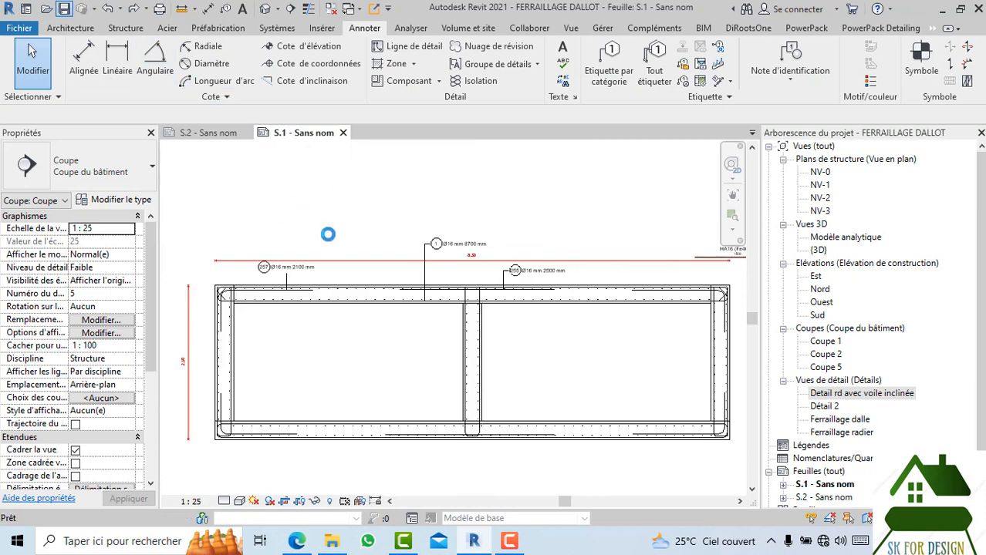
{"action": "scroll", "coordinate": [370, 351], "scroll_direction": "down", "scroll_amount": 5}
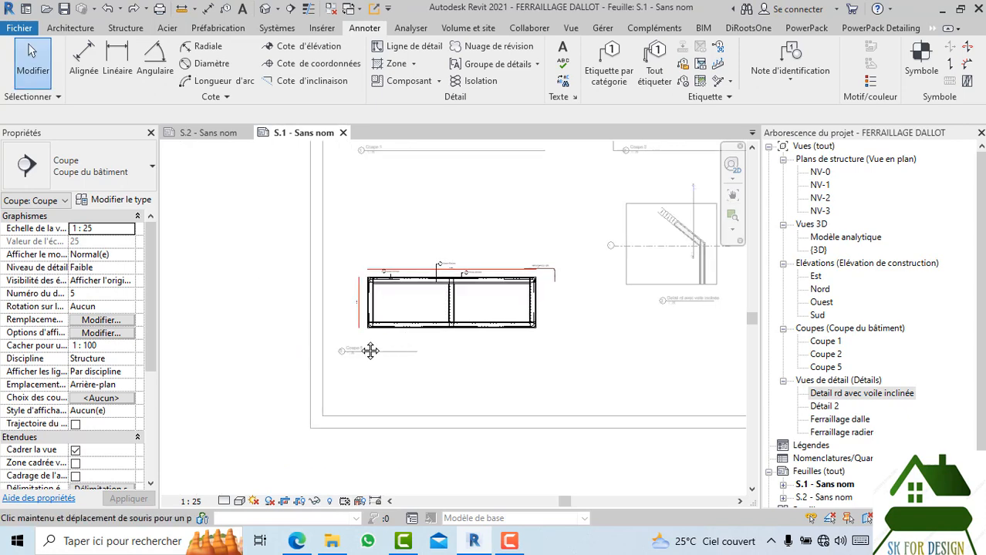
{"action": "middle_click_drag", "start_coordinate": [370, 351], "coordinate": [224, 389]}
{"action": "right_click", "coordinate": [389, 255]}
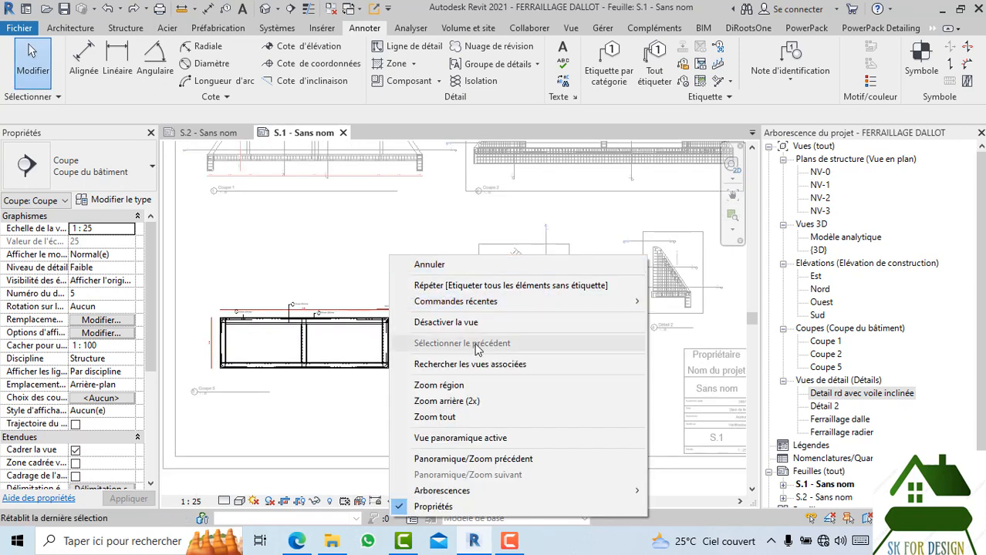
{"action": "left_click", "coordinate": [451, 323]}
- Place a spot elevation with a leader on the top face of the upper slab, between the 257 and 1 rebar tags
{"action": "scroll", "coordinate": [247, 320], "scroll_direction": "up", "scroll_amount": 5}
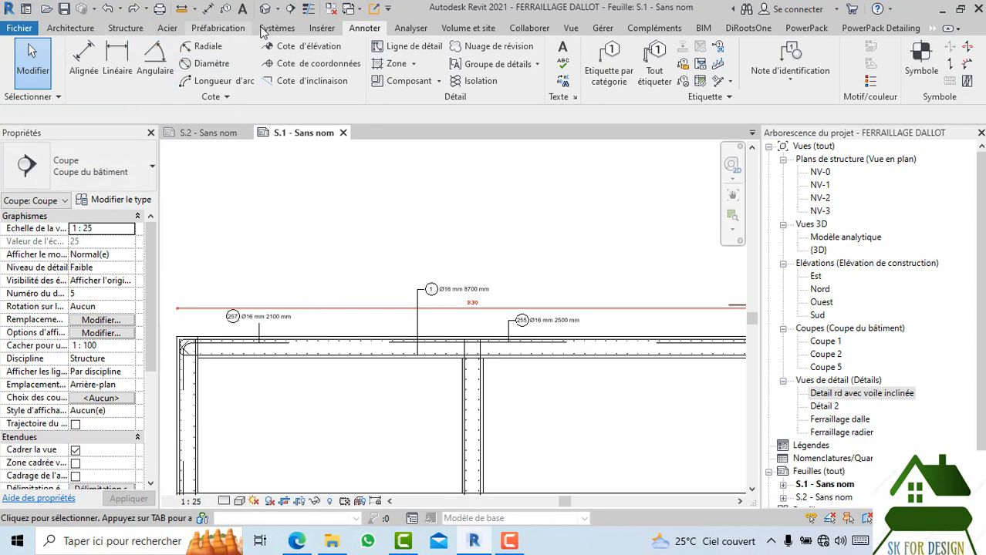
{"action": "left_click", "coordinate": [301, 44]}
{"action": "scroll", "coordinate": [330, 330], "scroll_direction": "up", "scroll_amount": 2}
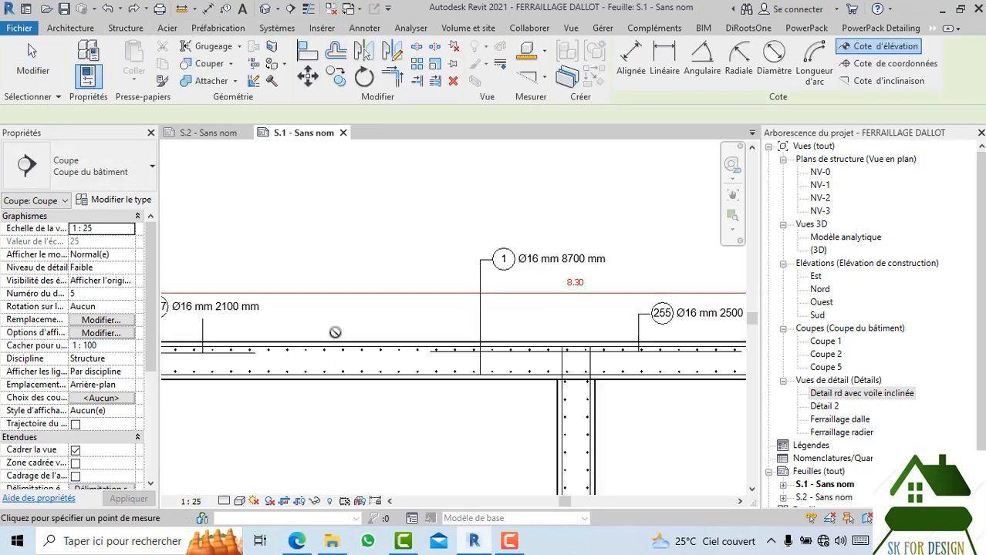
{"action": "left_click", "coordinate": [335, 330]}
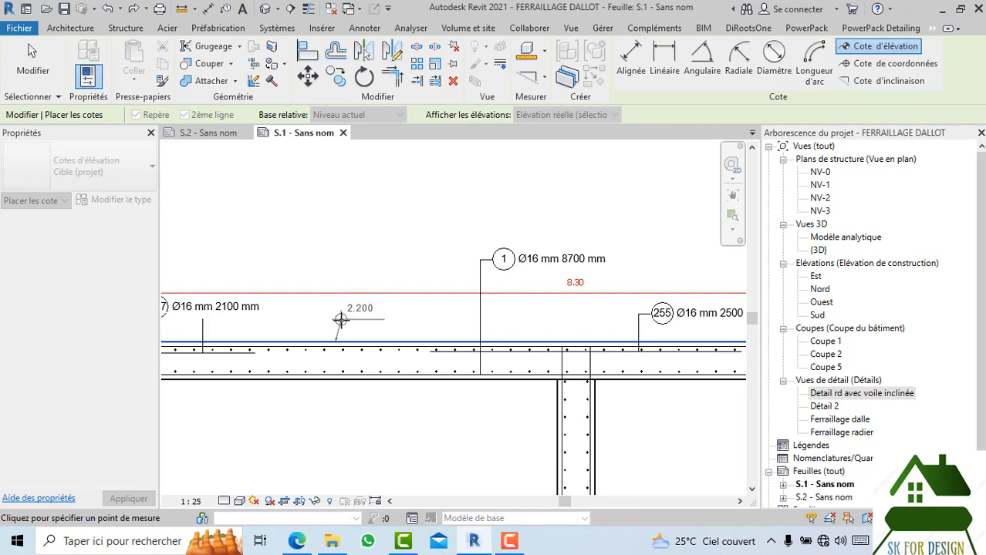
{"action": "left_click", "coordinate": [385, 323]}
{"action": "middle_click_drag", "start_coordinate": [399, 311], "coordinate": [410, 294]}
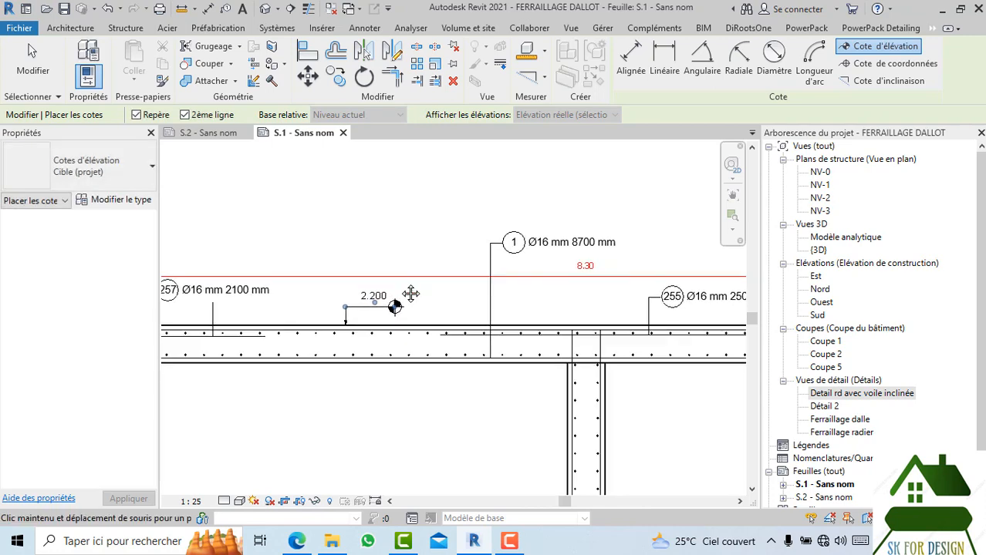
{"action": "key", "text": "Escape"}
{"action": "key", "text": "Escape"}
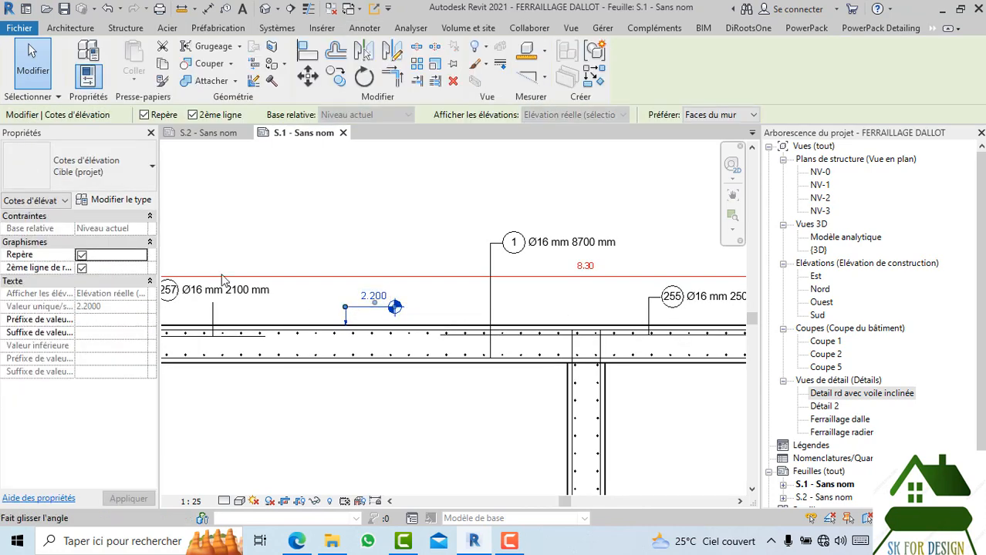
- Set the elevation base of the Cible (projet) spot elevation type to Point de topographie
{"action": "left_click", "coordinate": [123, 201]}
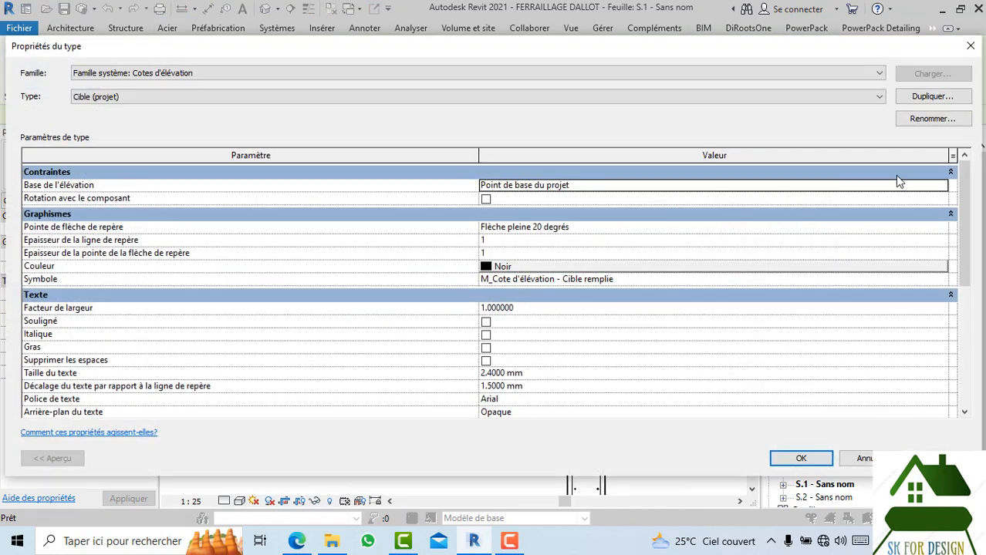
{"action": "left_click", "coordinate": [942, 188]}
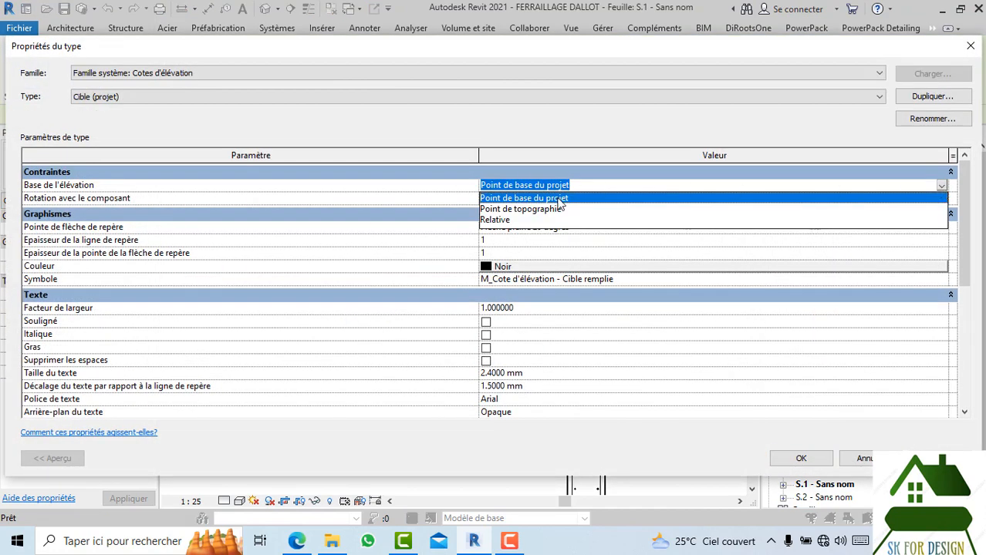
{"action": "left_click", "coordinate": [552, 210]}
{"action": "left_click", "coordinate": [801, 459]}
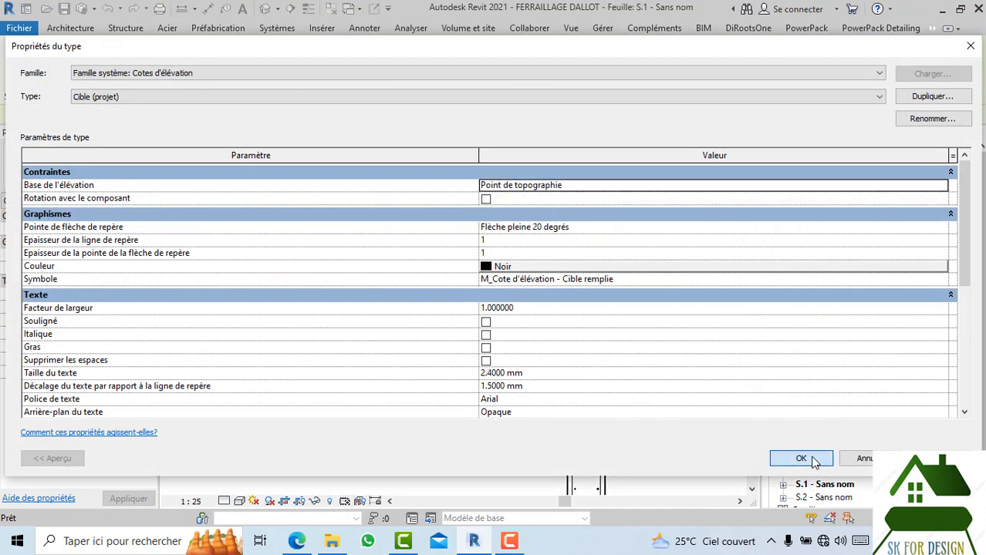
{"action": "left_click", "coordinate": [416, 369]}
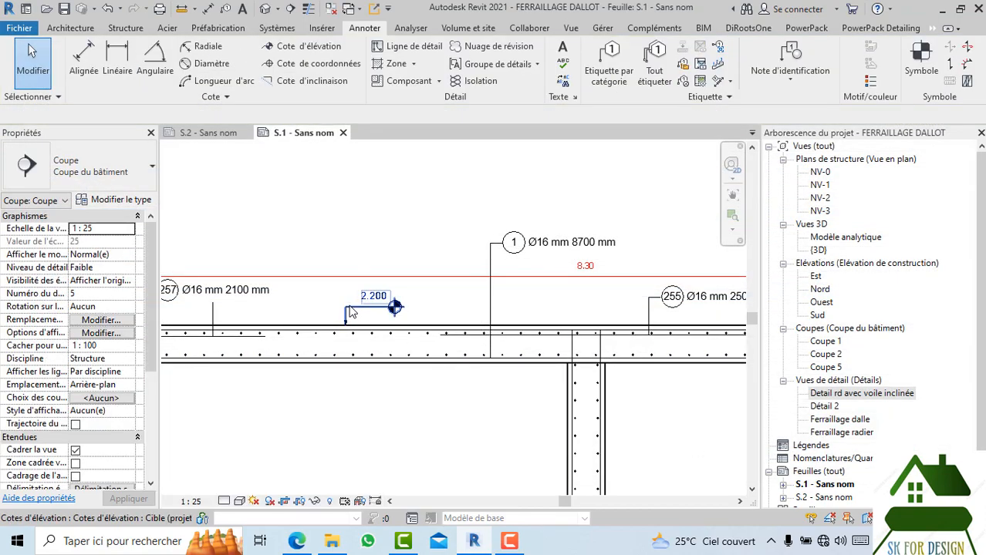
{"action": "scroll", "coordinate": [349, 306], "scroll_direction": "up", "scroll_amount": 3}
{"action": "scroll", "coordinate": [248, 292], "scroll_direction": "down", "scroll_amount": 2}
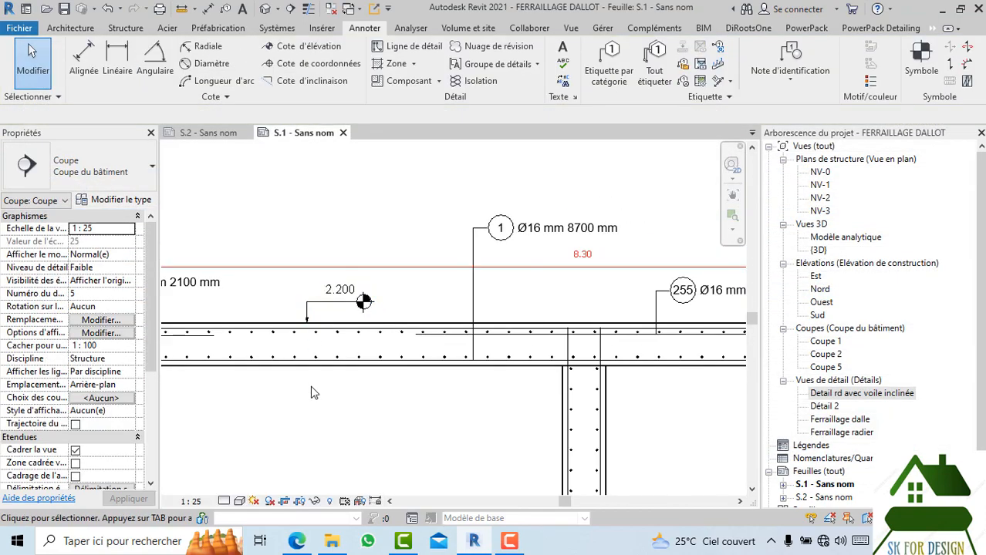
- Return the Cible (projet) spot elevation type's elevation base to Point de base du projet
{"action": "left_click", "coordinate": [323, 286]}
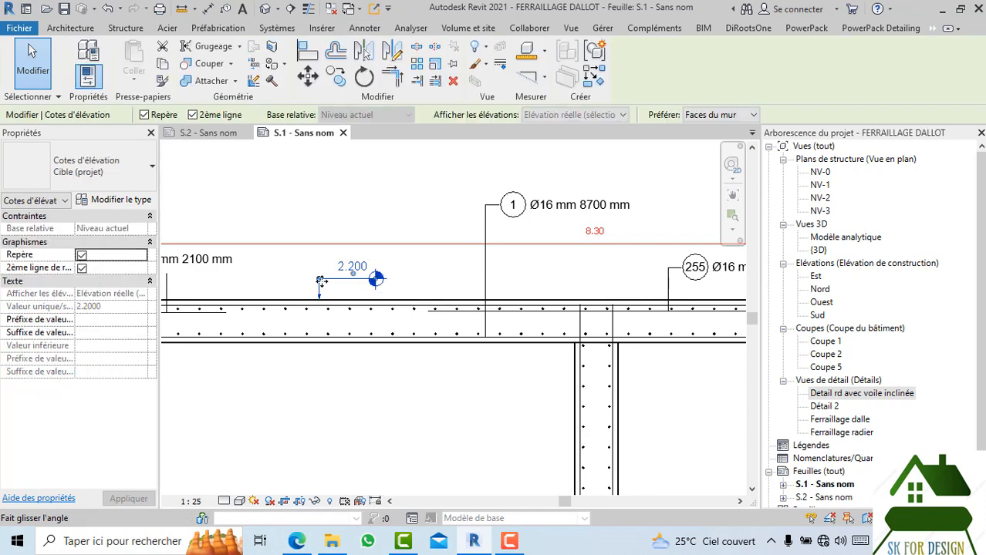
{"action": "left_click", "coordinate": [125, 202]}
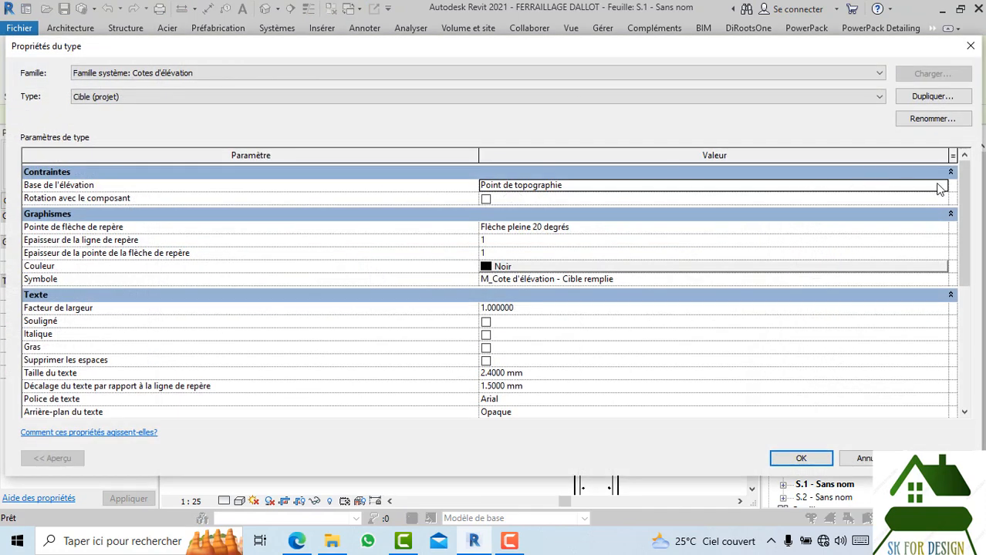
{"action": "left_click", "coordinate": [939, 187]}
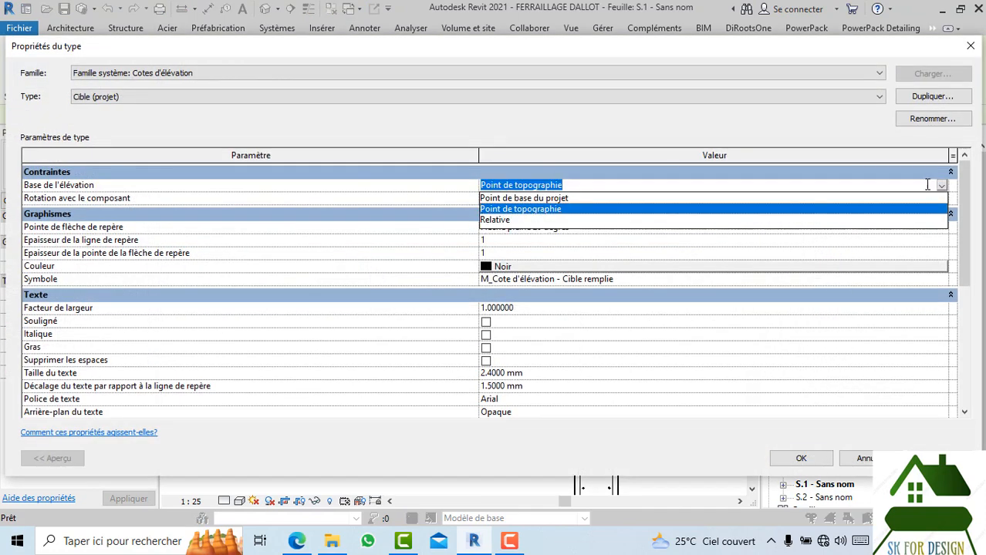
{"action": "left_click", "coordinate": [532, 198]}
{"action": "left_click", "coordinate": [801, 459]}
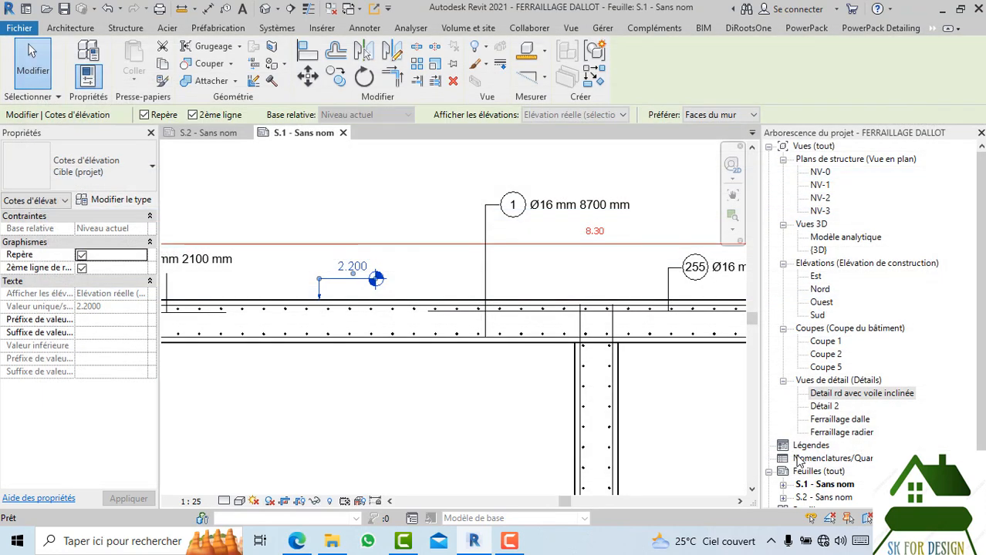
{"action": "key", "text": "Escape"}
{"action": "scroll", "coordinate": [371, 301], "scroll_direction": "down", "scroll_amount": 2}
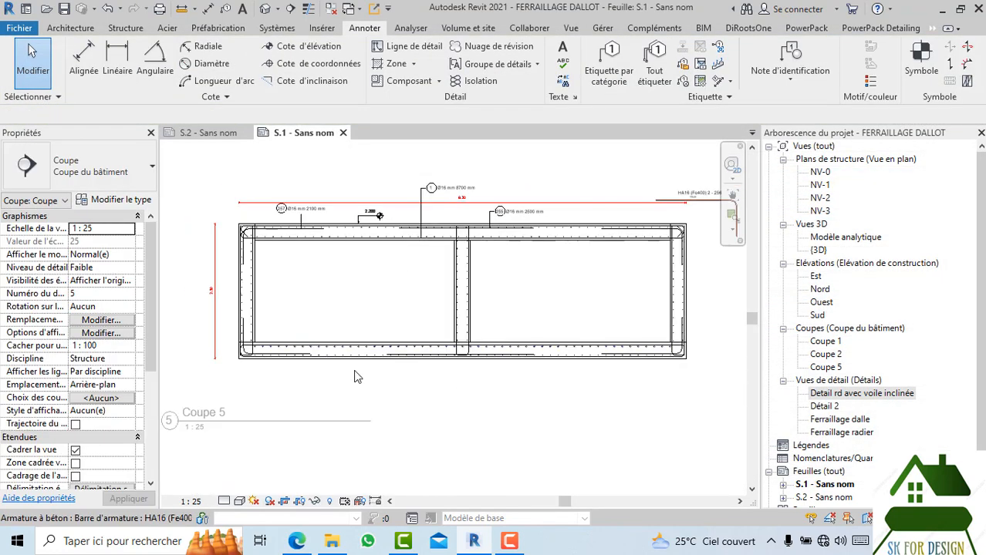
{"action": "middle_click_drag", "start_coordinate": [678, 433], "coordinate": [664, 449]}
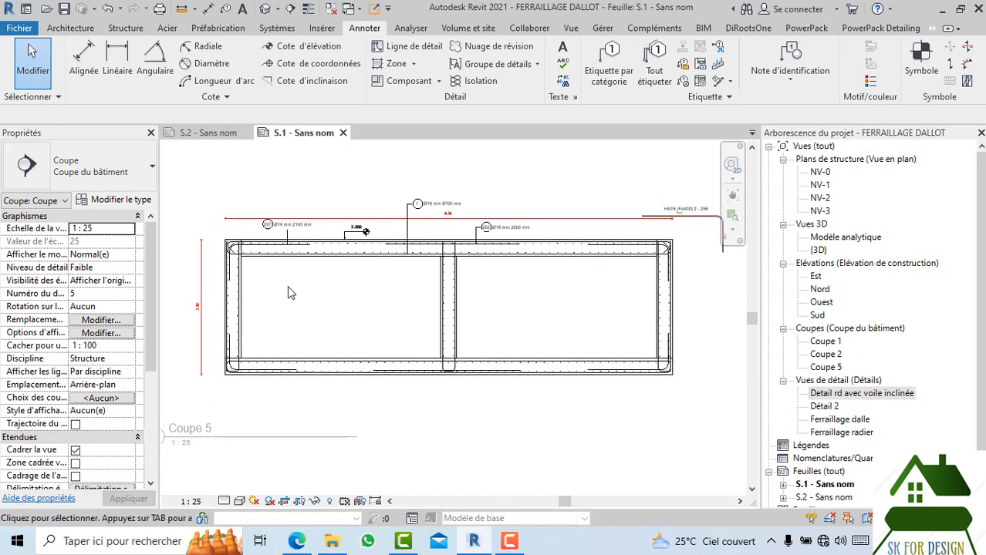
- Try the Elévation de poutre (projet) and Plan (Relatif) types on the upper slab's spot elevation, settling on Réticule (relatif)
{"action": "left_click", "coordinate": [349, 235]}
{"action": "left_click", "coordinate": [151, 166]}
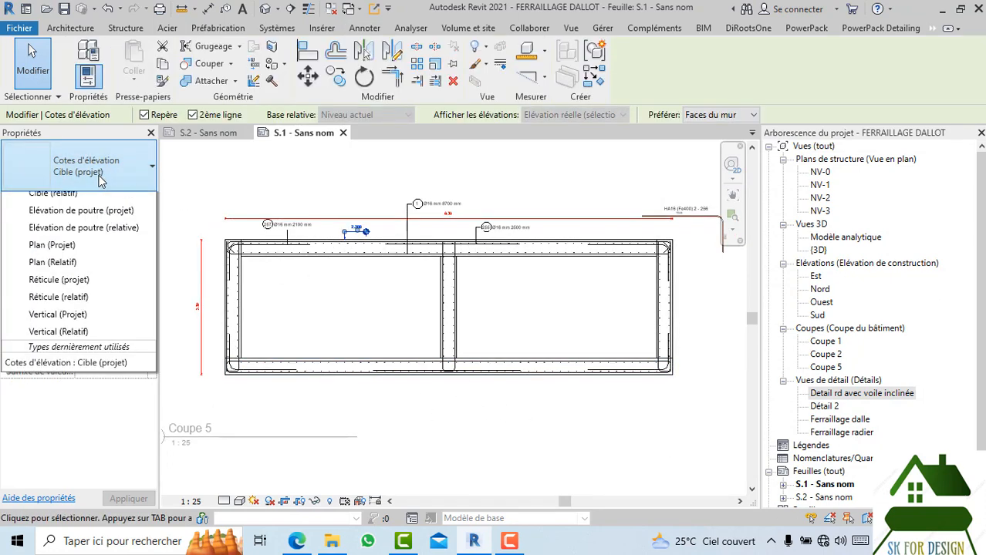
{"action": "left_click", "coordinate": [85, 306]}
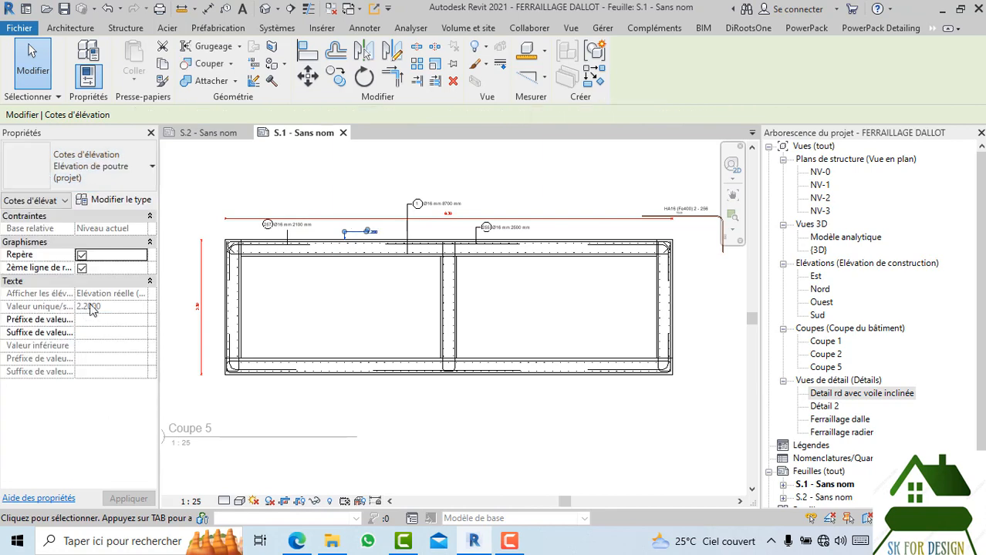
{"action": "left_click", "coordinate": [102, 176]}
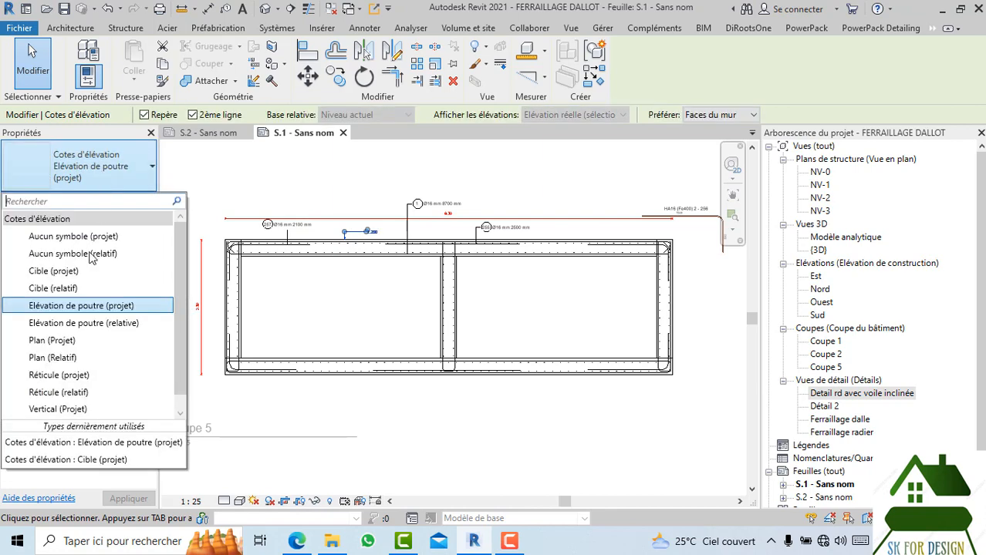
{"action": "left_click", "coordinate": [71, 367]}
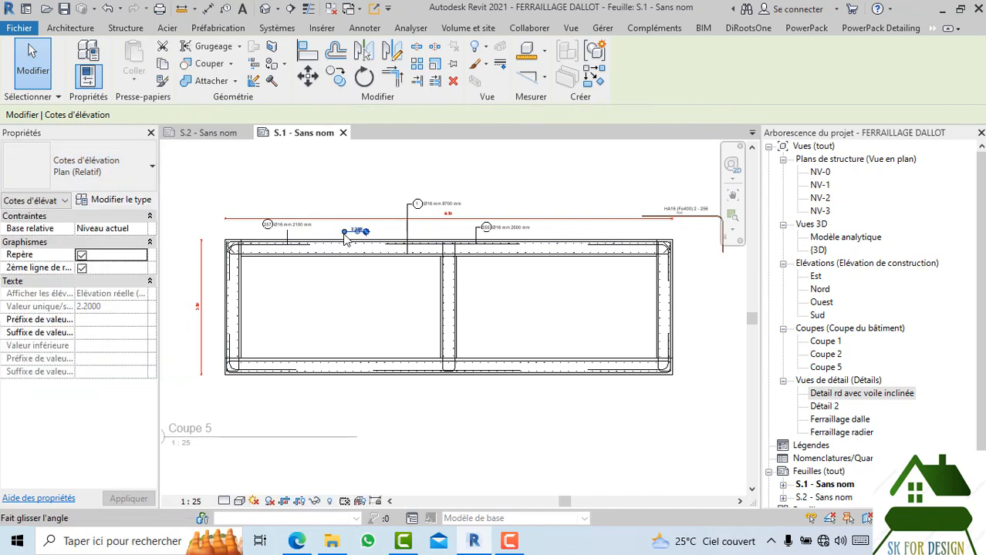
{"action": "scroll", "coordinate": [344, 236], "scroll_direction": "up", "scroll_amount": 4}
{"action": "left_click", "coordinate": [89, 173]}
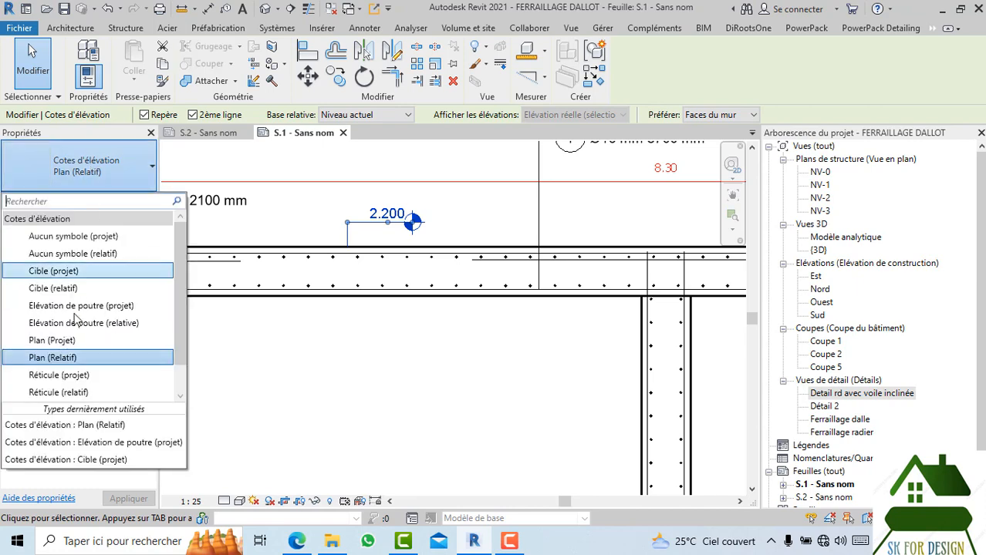
{"action": "left_click", "coordinate": [78, 393]}
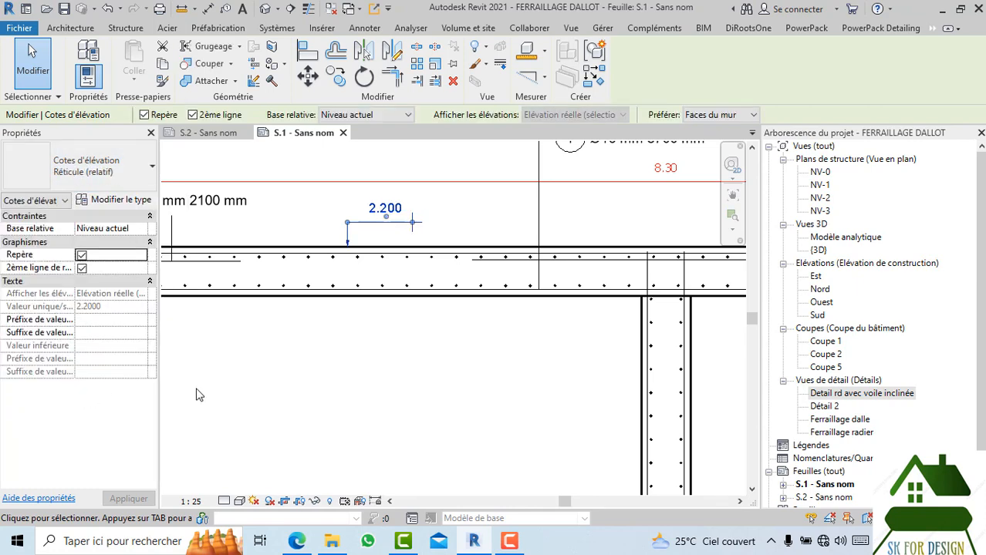
{"action": "left_click", "coordinate": [434, 398]}
{"action": "scroll", "coordinate": [450, 391], "scroll_direction": "down", "scroll_amount": 2}
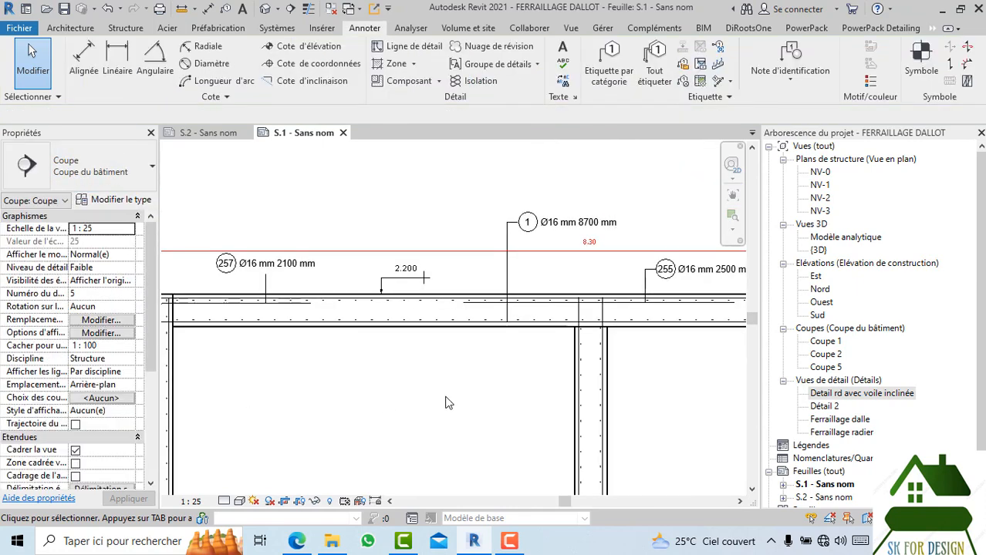
- Move the bending detail of bar 256 upward, clear of the dimension line above the upper slab's corner in Coupe 5
{"action": "middle_click_drag", "start_coordinate": [455, 405], "coordinate": [357, 301]}
{"action": "scroll", "coordinate": [374, 327], "scroll_direction": "down", "scroll_amount": 3}
{"action": "middle_click_drag", "start_coordinate": [530, 347], "coordinate": [524, 360]}
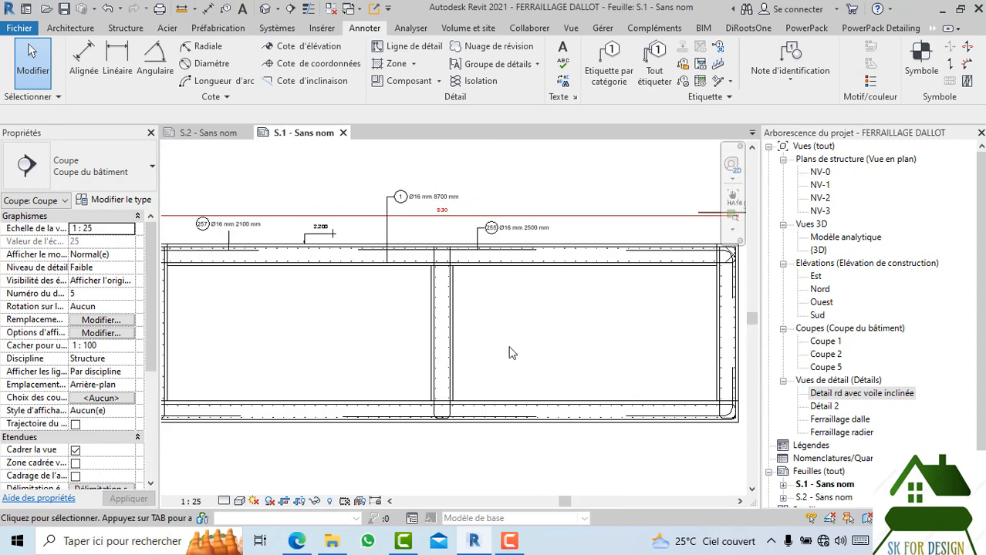
{"action": "scroll", "coordinate": [512, 353], "scroll_direction": "down", "scroll_amount": 1}
{"action": "middle_click_drag", "start_coordinate": [520, 354], "coordinate": [449, 344]}
{"action": "scroll", "coordinate": [432, 330], "scroll_direction": "down", "scroll_amount": 6}
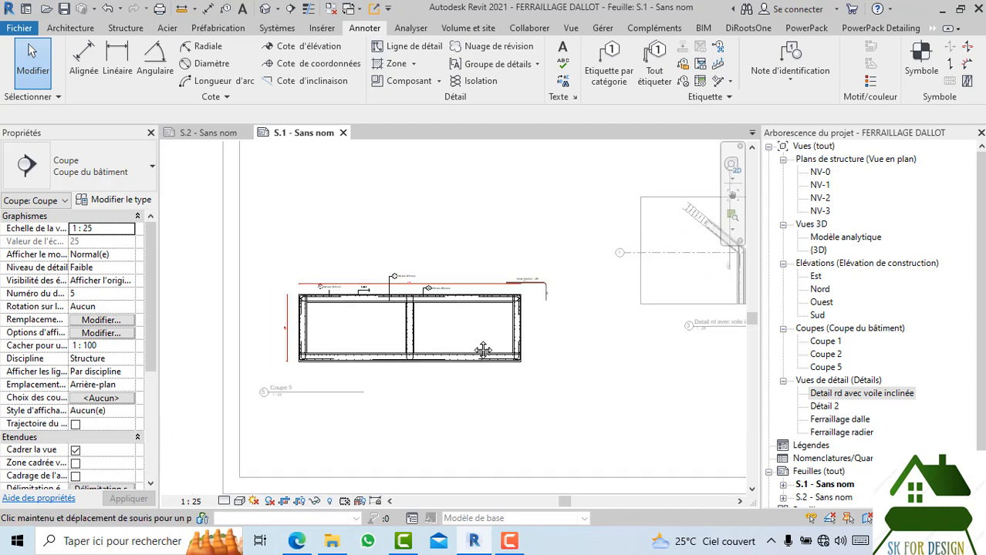
{"action": "scroll", "coordinate": [537, 286], "scroll_direction": "up", "scroll_amount": 5}
{"action": "left_click", "coordinate": [540, 313]}
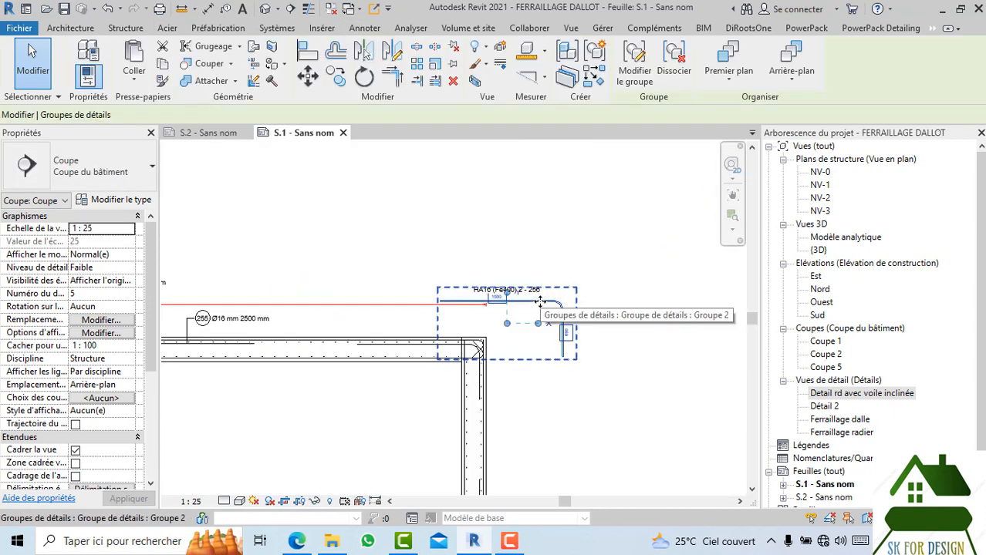
{"action": "left_click_drag", "start_coordinate": [536, 306], "coordinate": [515, 257]}
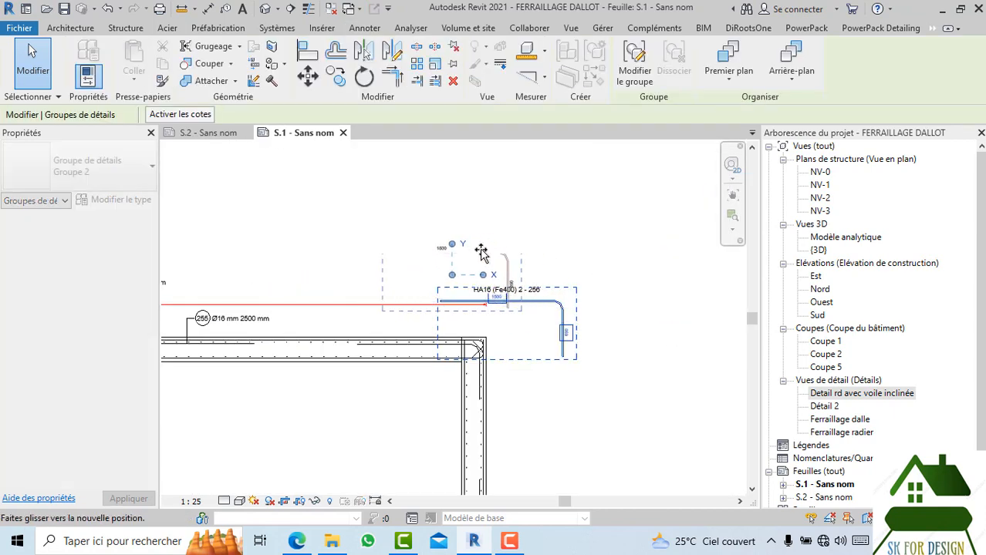
{"action": "left_click_drag", "start_coordinate": [469, 235], "coordinate": [487, 236]}
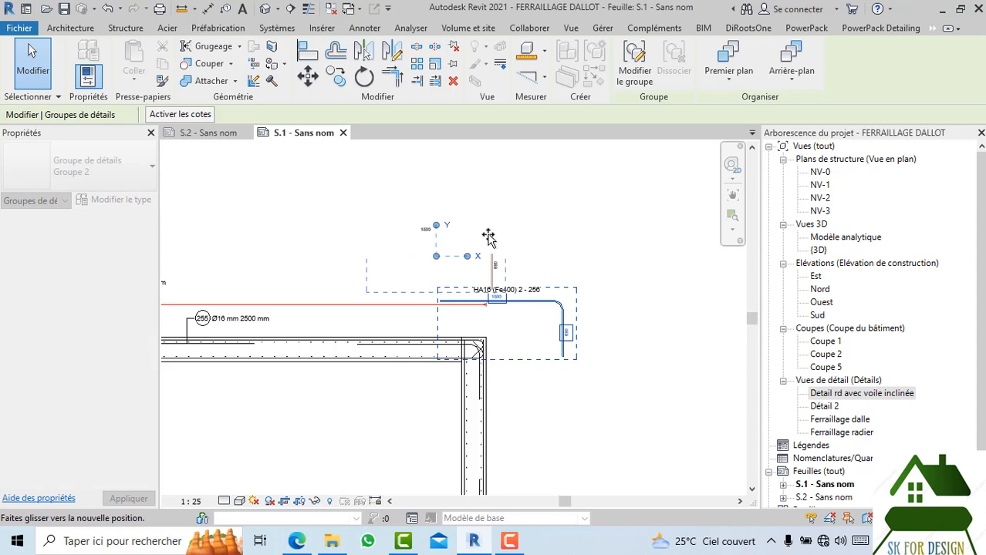
{"action": "left_click", "coordinate": [541, 390]}
- Move the HA16 (Fe400) 2 - 256 tag above the horizontal leg of its bending detail
{"action": "left_click", "coordinate": [503, 300]}
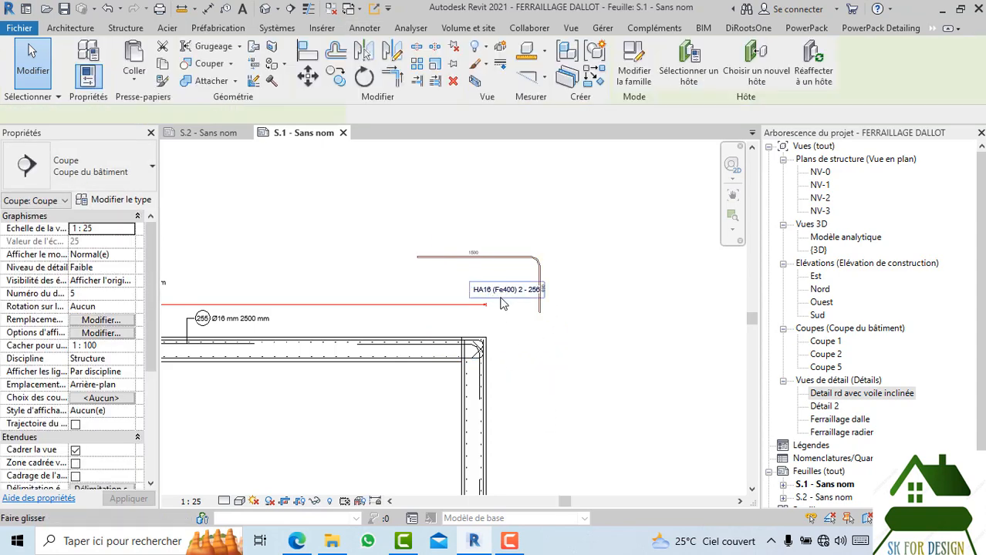
{"action": "scroll", "coordinate": [504, 304], "scroll_direction": "up", "scroll_amount": 2}
{"action": "left_click_drag", "start_coordinate": [504, 304], "coordinate": [503, 193]}
{"action": "left_click", "coordinate": [532, 337]}
- Change the bar 256 tag's type to M Graitec Rebar Tag : Quantity Diameter & Rebar Number
{"action": "scroll", "coordinate": [534, 333], "scroll_direction": "down", "scroll_amount": 1}
{"action": "left_click", "coordinate": [526, 208]}
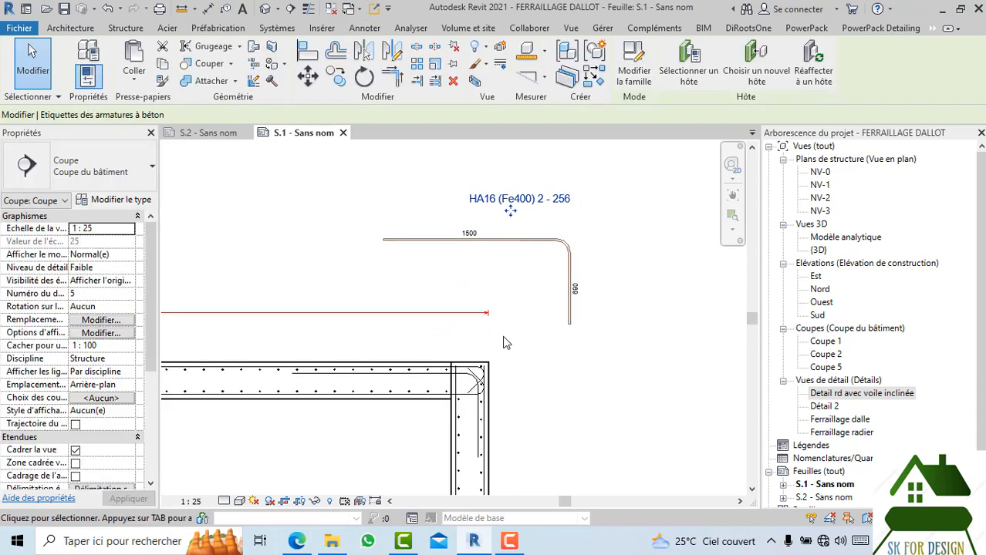
{"action": "scroll", "coordinate": [575, 355], "scroll_direction": "down", "scroll_amount": 1}
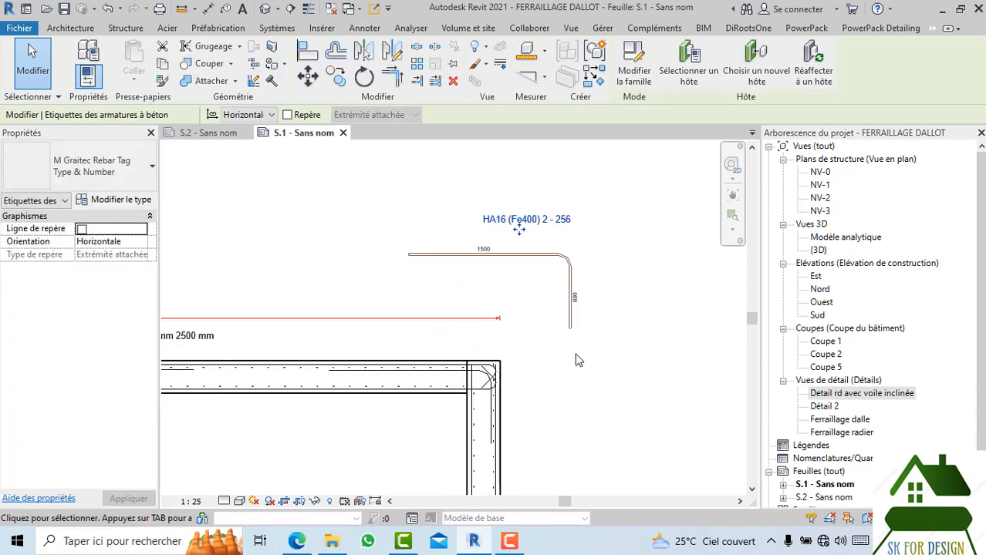
{"action": "left_click", "coordinate": [139, 179]}
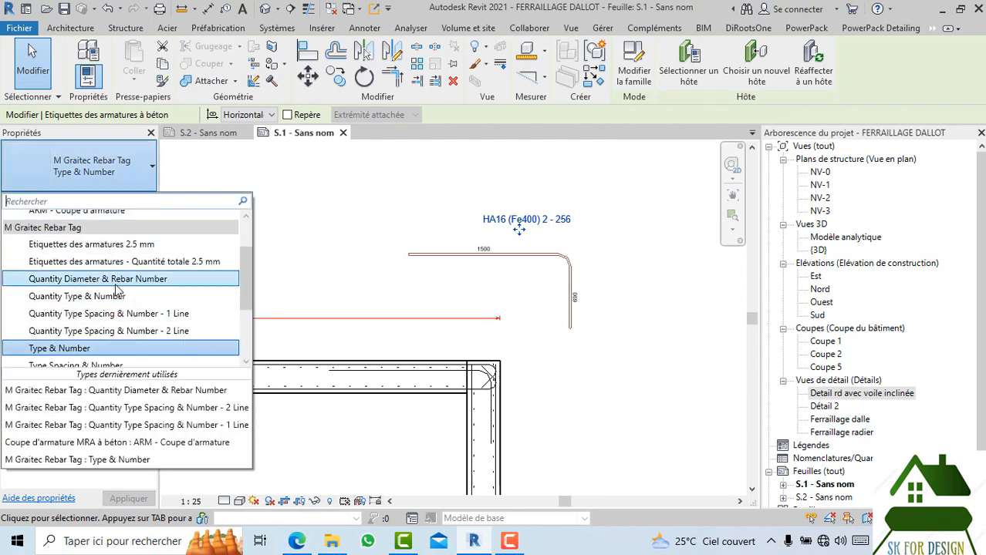
{"action": "left_click", "coordinate": [137, 395]}
{"action": "key", "text": "Escape"}
{"action": "key", "text": "Escape"}
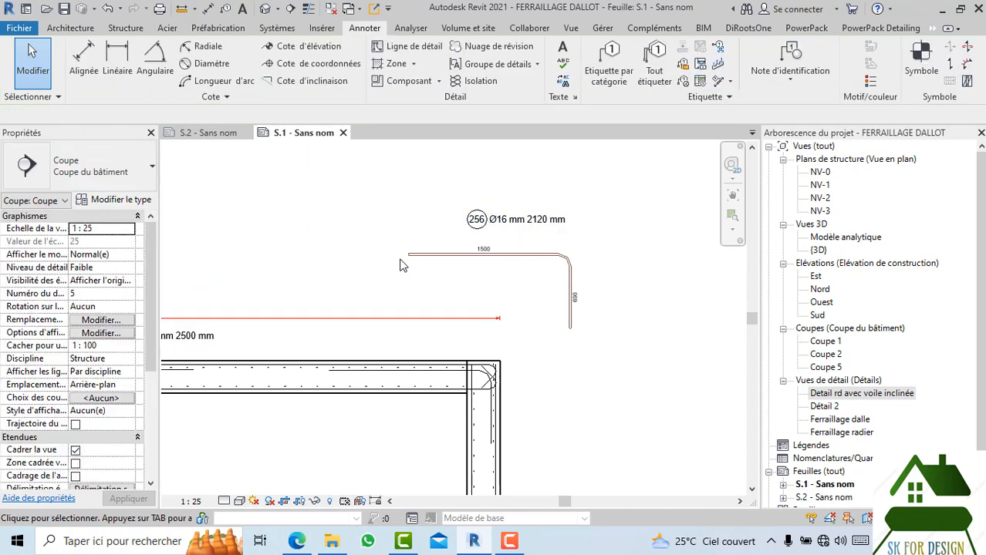
- Examine the annotated Coupe 5 section and the vertical HA16 bar in its middle wall
{"action": "scroll", "coordinate": [524, 335], "scroll_direction": "down", "scroll_amount": 3}
{"action": "scroll", "coordinate": [539, 368], "scroll_direction": "down", "scroll_amount": 4}
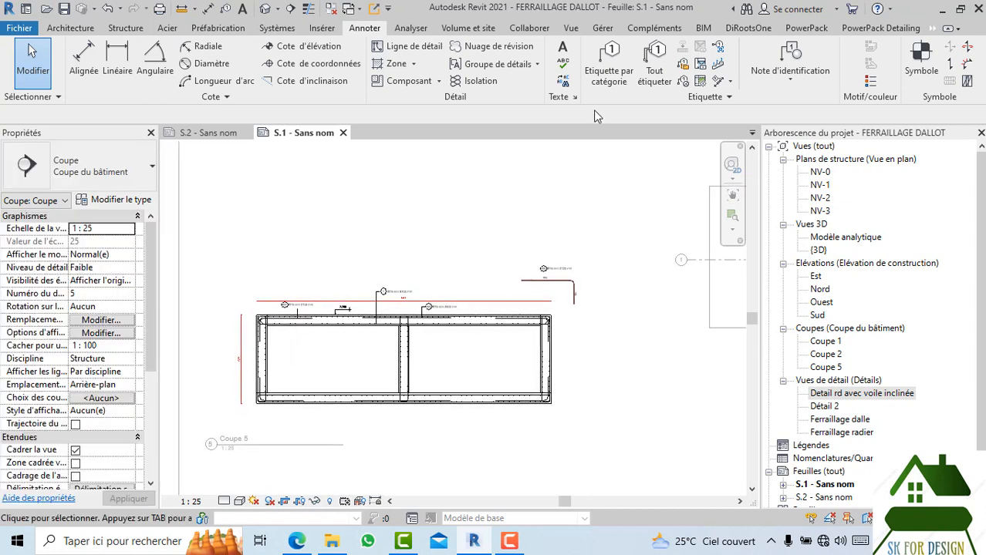
{"action": "scroll", "coordinate": [345, 354], "scroll_direction": "up", "scroll_amount": 3}
{"action": "middle_click_drag", "start_coordinate": [367, 364], "coordinate": [391, 307]}
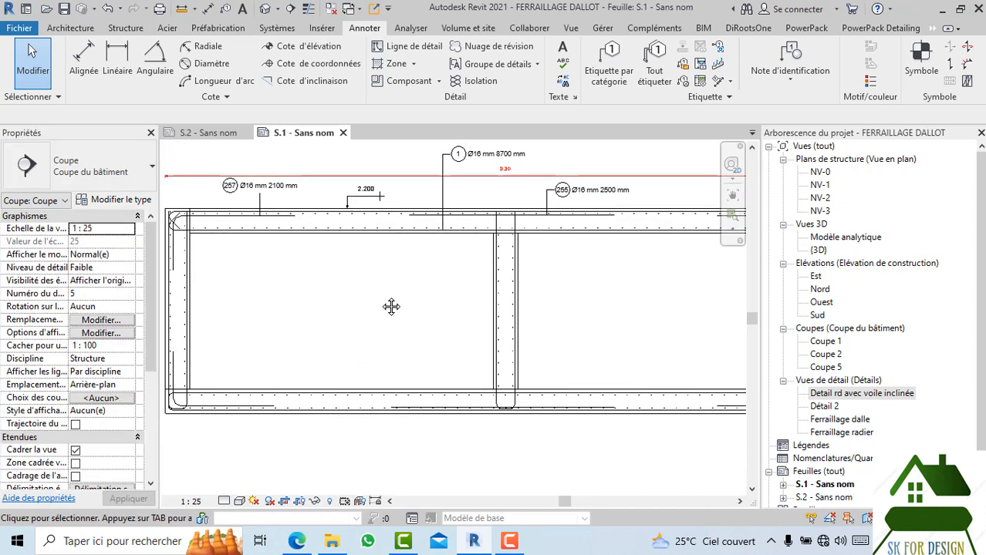
{"action": "scroll", "coordinate": [495, 399], "scroll_direction": "up", "scroll_amount": 2}
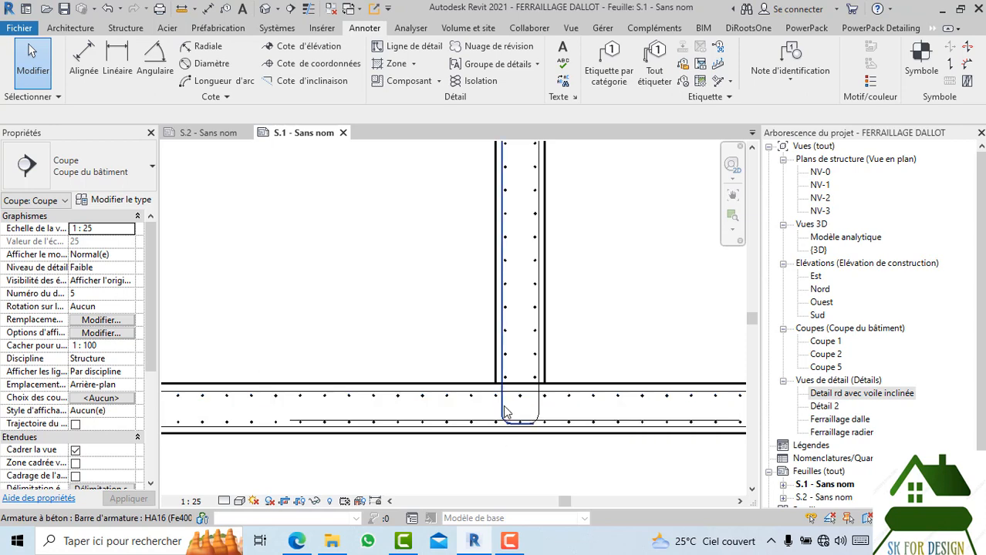
{"action": "left_click", "coordinate": [505, 411]}
{"action": "scroll", "coordinate": [506, 412], "scroll_direction": "down", "scroll_amount": 3}
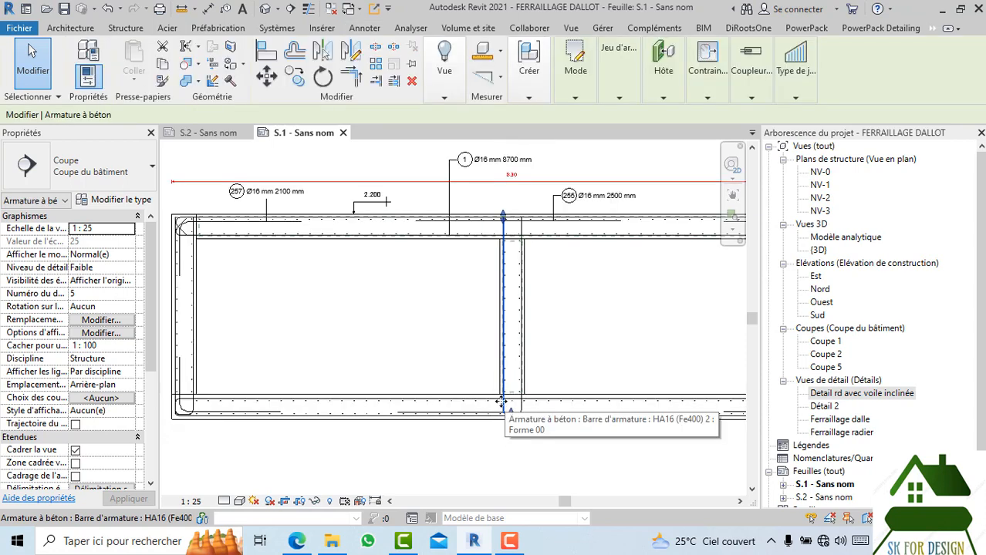
{"action": "scroll", "coordinate": [448, 266], "scroll_direction": "down", "scroll_amount": 1}
{"action": "middle_click_drag", "start_coordinate": [529, 404], "coordinate": [466, 408]}
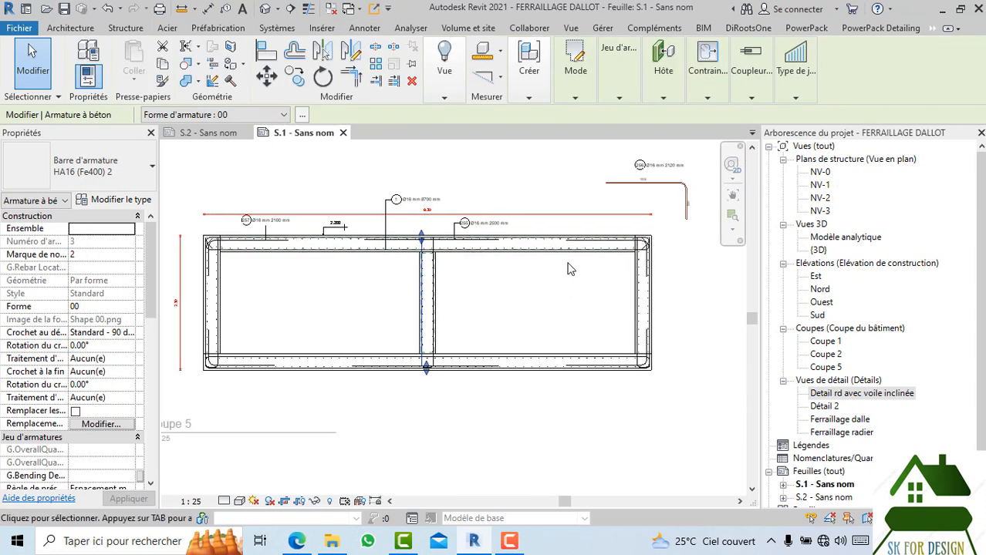
{"action": "left_click", "coordinate": [687, 244]}
- Place a Schéma de façonnage bending detail for the L-shaped bar 274 beside the lower outer corner of Coupe 5
{"action": "left_click", "coordinate": [861, 29]}
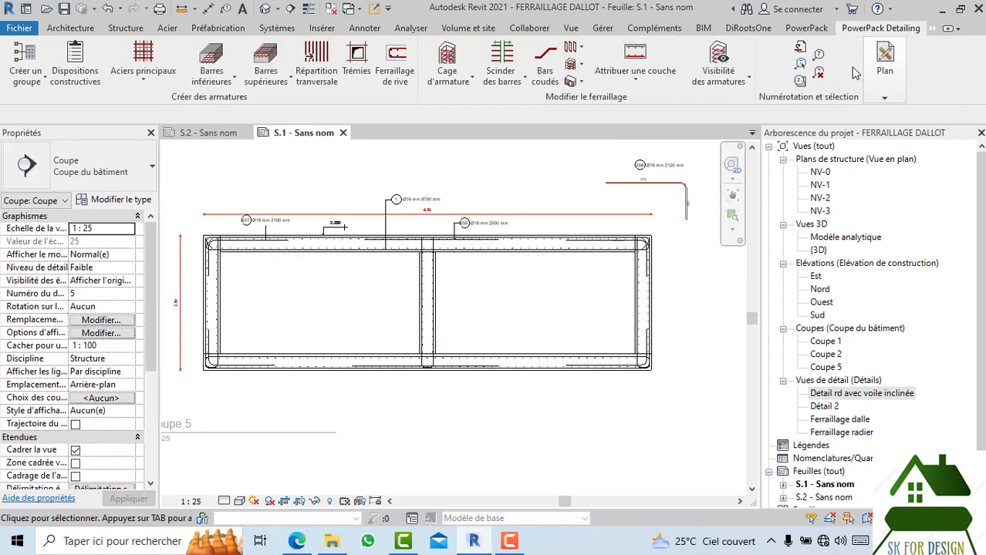
{"action": "left_click", "coordinate": [885, 70]}
{"action": "left_click", "coordinate": [638, 151]}
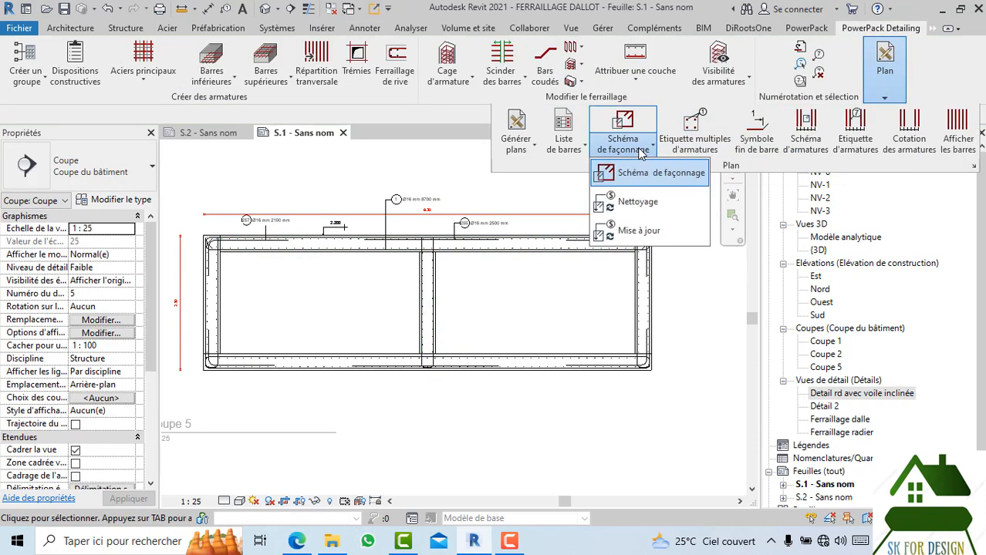
{"action": "left_click", "coordinate": [643, 172]}
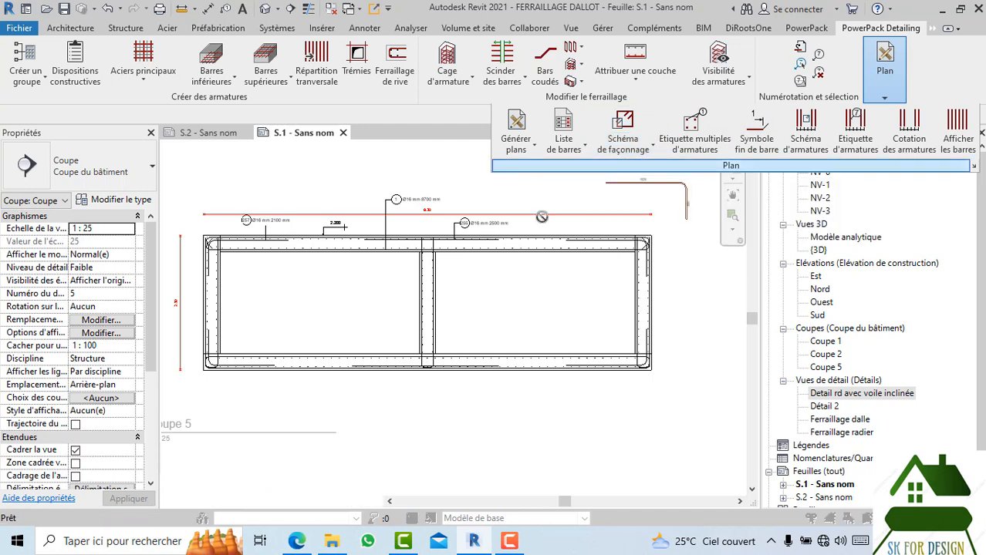
{"action": "middle_click_drag", "start_coordinate": [298, 316], "coordinate": [437, 304]}
{"action": "scroll", "coordinate": [351, 347], "scroll_direction": "up", "scroll_amount": 1}
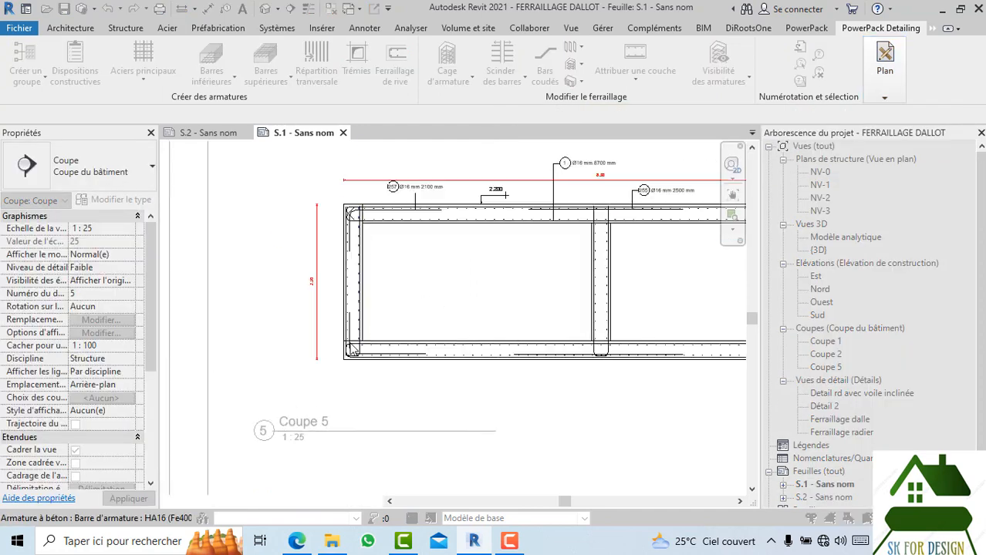
{"action": "scroll", "coordinate": [352, 348], "scroll_direction": "up", "scroll_amount": 2}
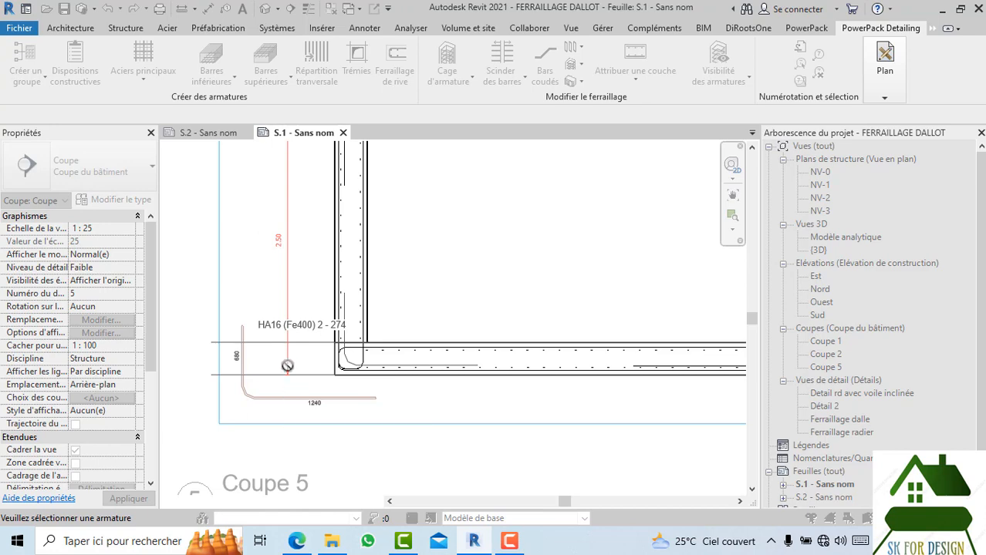
- Look over the rest of Coupe 5 for bars to detail and end the Schéma de façonnage command
{"action": "scroll", "coordinate": [328, 397], "scroll_direction": "down", "scroll_amount": 3}
{"action": "scroll", "coordinate": [385, 307], "scroll_direction": "up", "scroll_amount": 2}
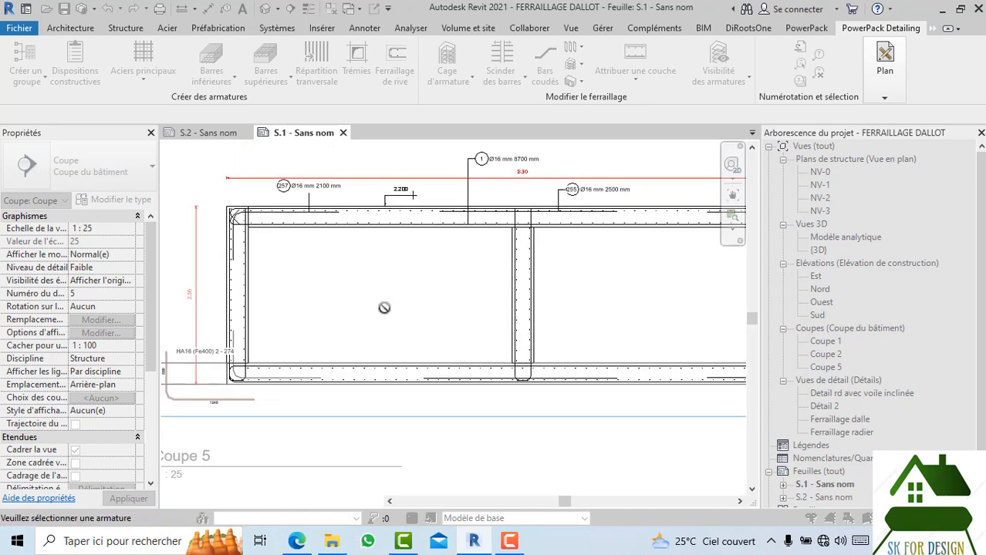
{"action": "scroll", "coordinate": [386, 305], "scroll_direction": "down", "scroll_amount": 1}
{"action": "scroll", "coordinate": [386, 301], "scroll_direction": "up", "scroll_amount": 1}
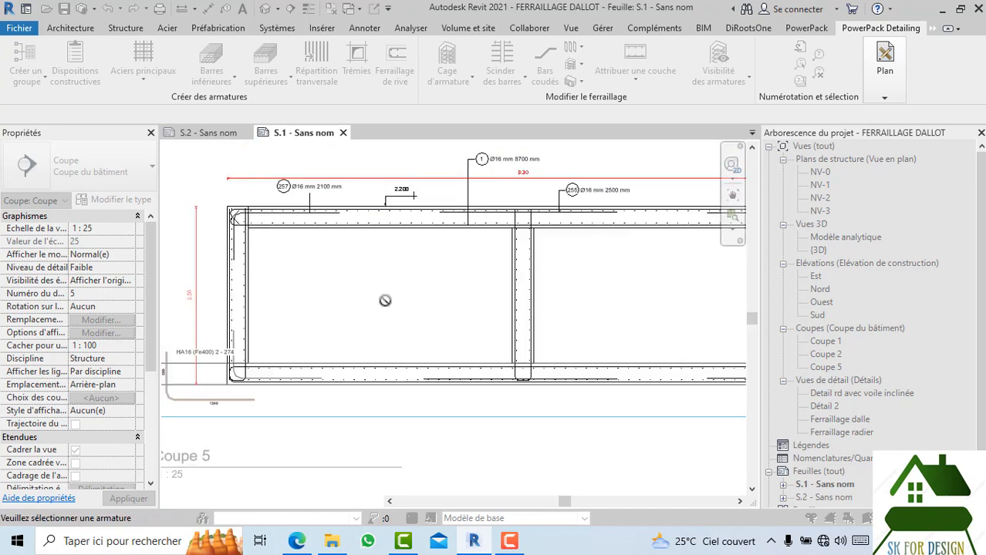
{"action": "middle_click_drag", "start_coordinate": [342, 299], "coordinate": [430, 283]}
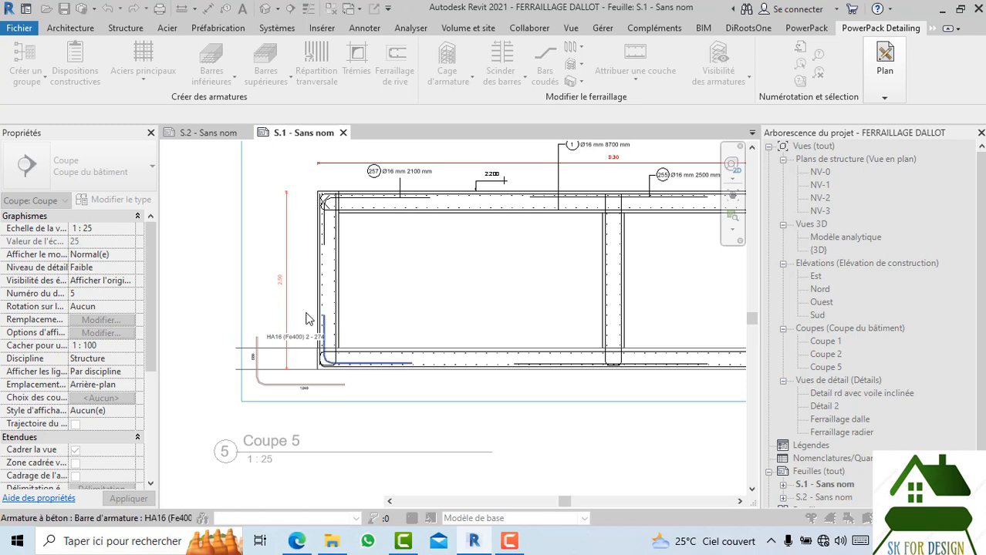
{"action": "scroll", "coordinate": [263, 320], "scroll_direction": "up", "scroll_amount": 1}
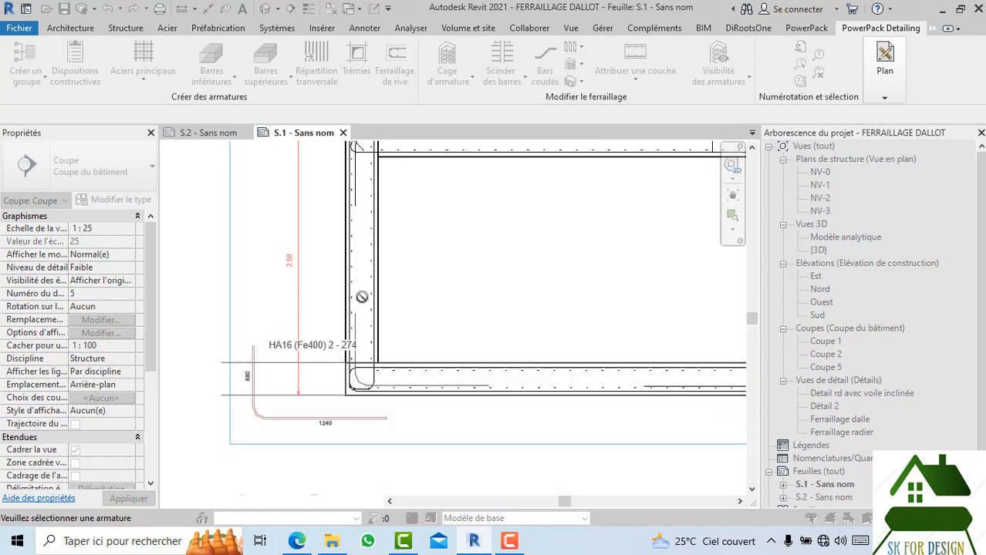
{"action": "scroll", "coordinate": [377, 281], "scroll_direction": "down", "scroll_amount": 3}
{"action": "middle_click_drag", "start_coordinate": [404, 304], "coordinate": [250, 338]}
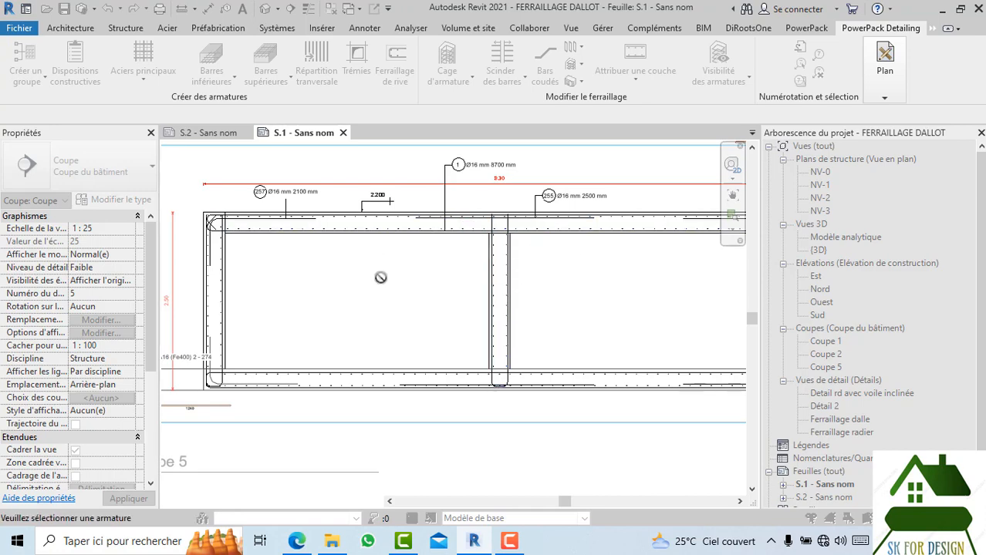
{"action": "middle_click_drag", "start_coordinate": [432, 322], "coordinate": [343, 260]}
{"action": "scroll", "coordinate": [610, 356], "scroll_direction": "down", "scroll_amount": 2}
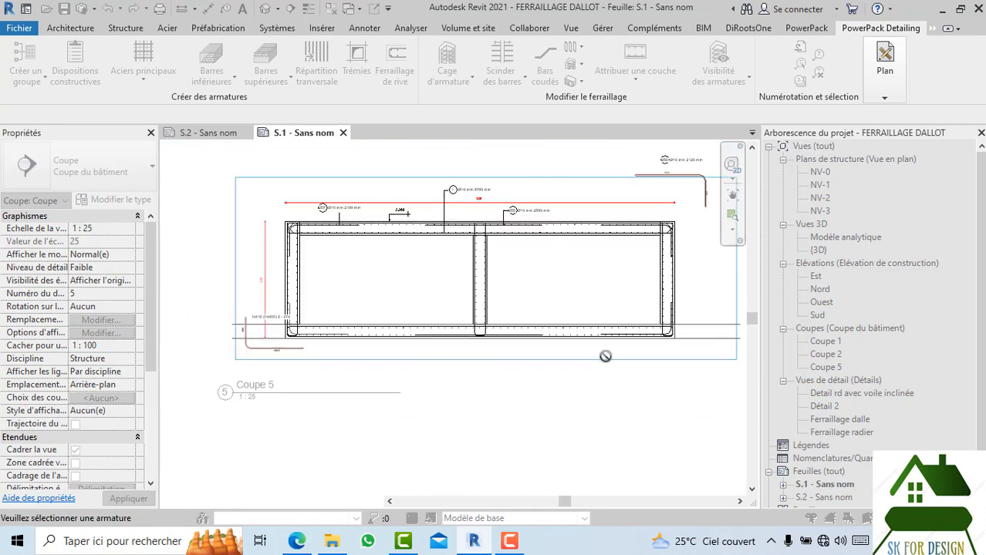
{"action": "right_click", "coordinate": [460, 388]}
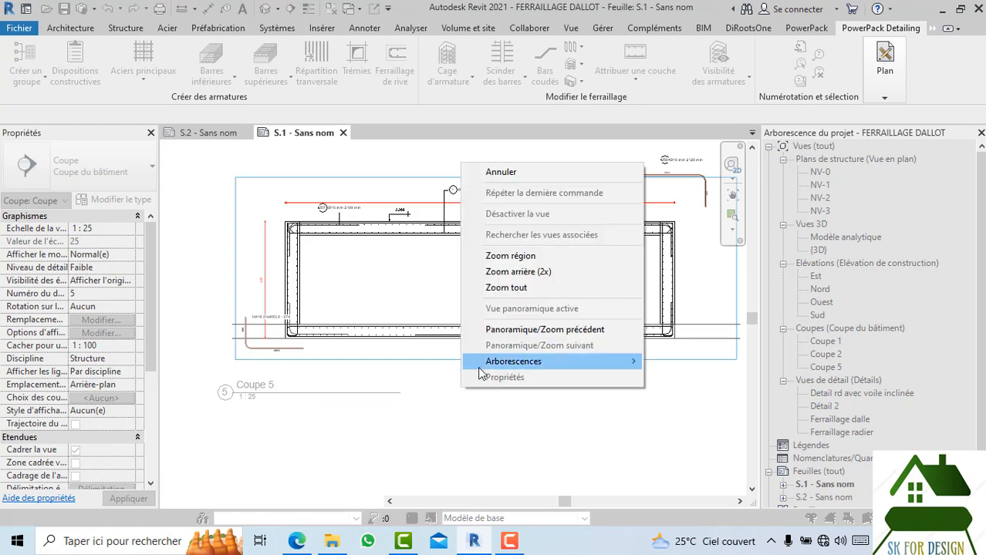
{"action": "left_click", "coordinate": [502, 173]}
{"action": "left_click", "coordinate": [478, 280]}
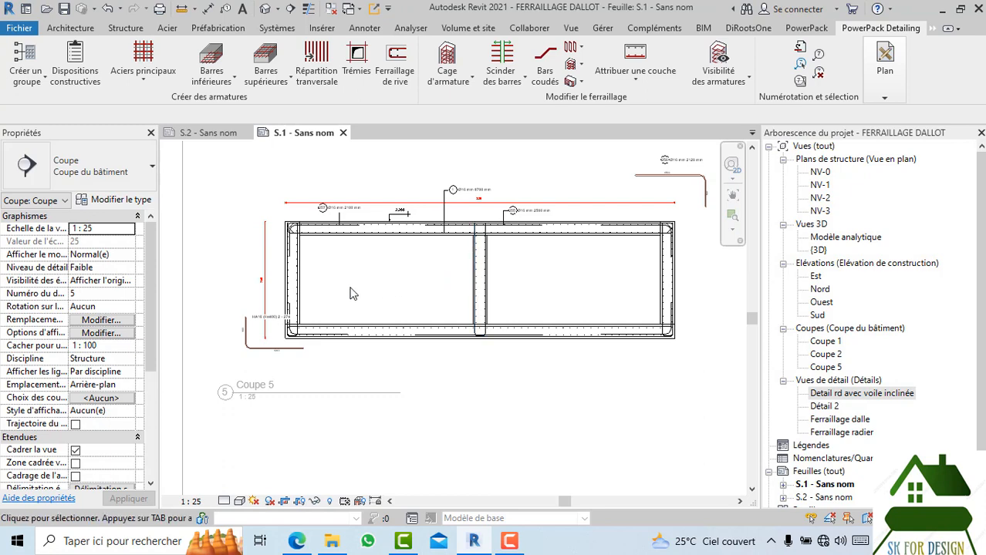
- Shift the bar 274 bending detail slightly downward and place its tag just above the horizontal leg
{"action": "scroll", "coordinate": [243, 334], "scroll_direction": "up", "scroll_amount": 2}
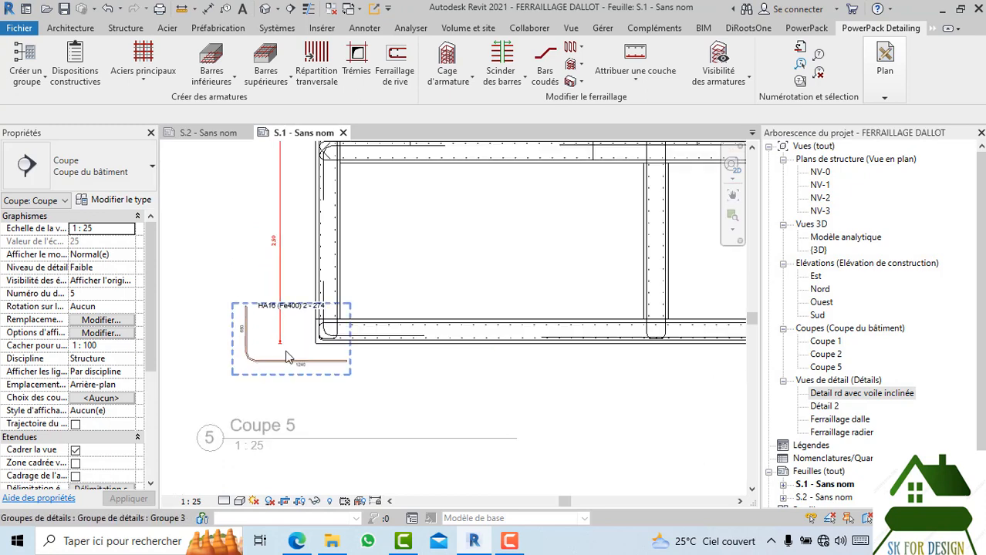
{"action": "mouse_move", "coordinate": [287, 352]}
{"action": "left_mouse_down"}
{"action": "mouse_move", "coordinate": [423, 277]}
{"action": "mouse_move", "coordinate": [257, 353]}
{"action": "mouse_move", "coordinate": [256, 383]}
{"action": "mouse_move", "coordinate": [284, 366]}
{"action": "left_mouse_up"}
{"action": "left_click", "coordinate": [274, 307]}
{"action": "left_click", "coordinate": [387, 396]}
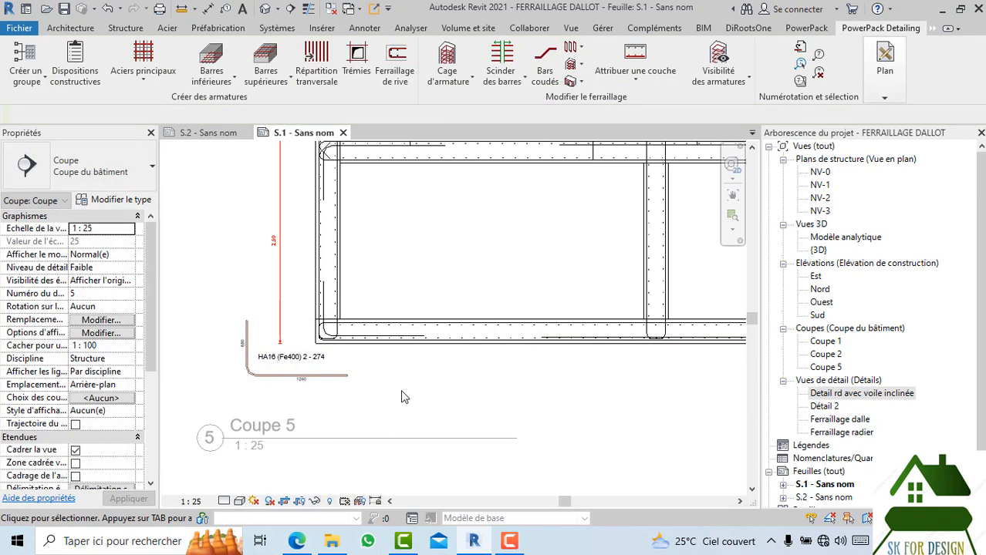
- Deactivate the Coupe 5 view to return to sheet S.1
{"action": "middle_click_drag", "start_coordinate": [412, 402], "coordinate": [346, 397]}
{"action": "scroll", "coordinate": [347, 396], "scroll_direction": "down", "scroll_amount": 4}
{"action": "right_click", "coordinate": [470, 316]}
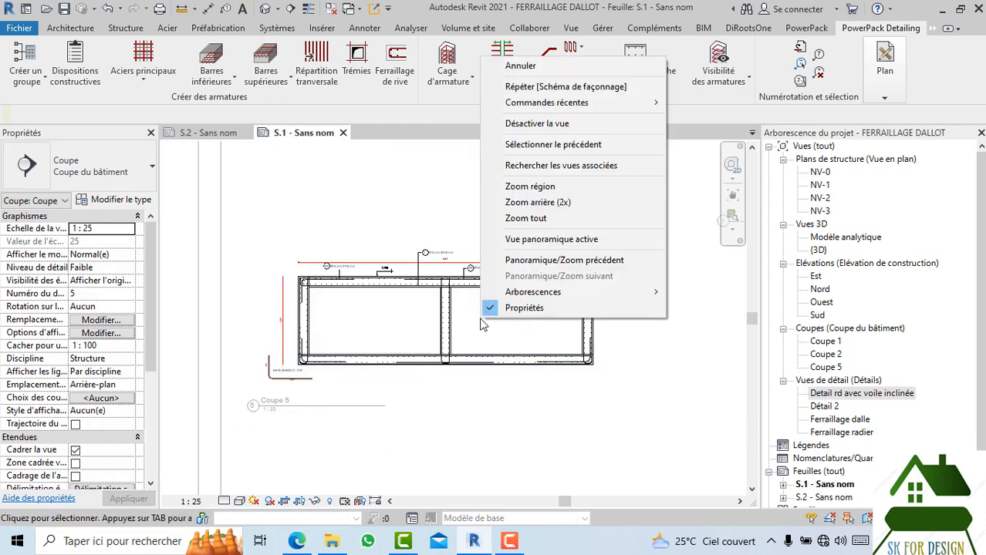
{"action": "left_click", "coordinate": [533, 122]}
- Examine the reinforcement of the Coupe 2 section on sheet S.1
{"action": "scroll", "coordinate": [435, 218], "scroll_direction": "down", "scroll_amount": 2}
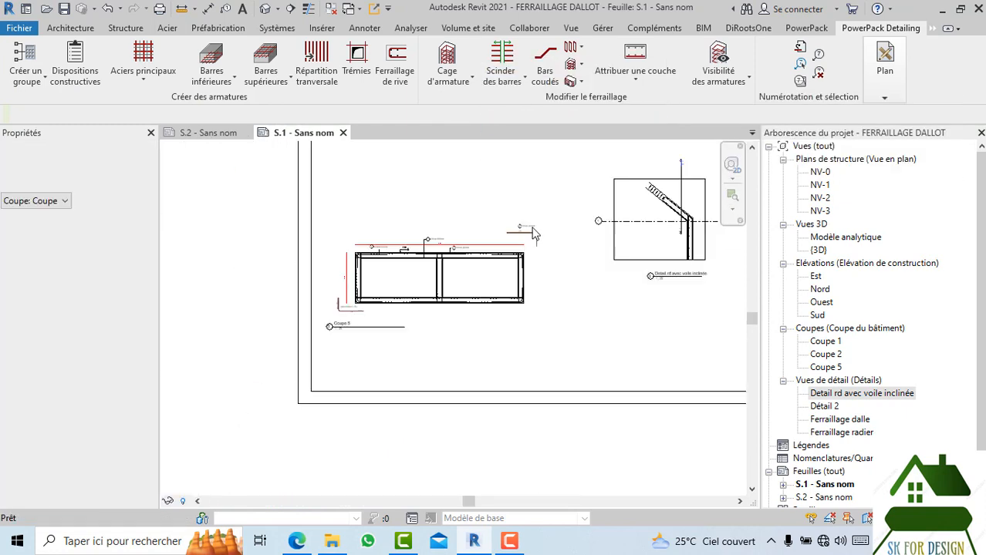
{"action": "mouse_move", "coordinate": [478, 273]}
{"action": "middle_mouse_down"}
{"action": "mouse_move", "coordinate": [416, 291]}
{"action": "mouse_move", "coordinate": [325, 372]}
{"action": "middle_mouse_up"}
{"action": "middle_click_drag", "start_coordinate": [612, 251], "coordinate": [494, 330]}
{"action": "scroll", "coordinate": [416, 212], "scroll_direction": "up", "scroll_amount": 5}
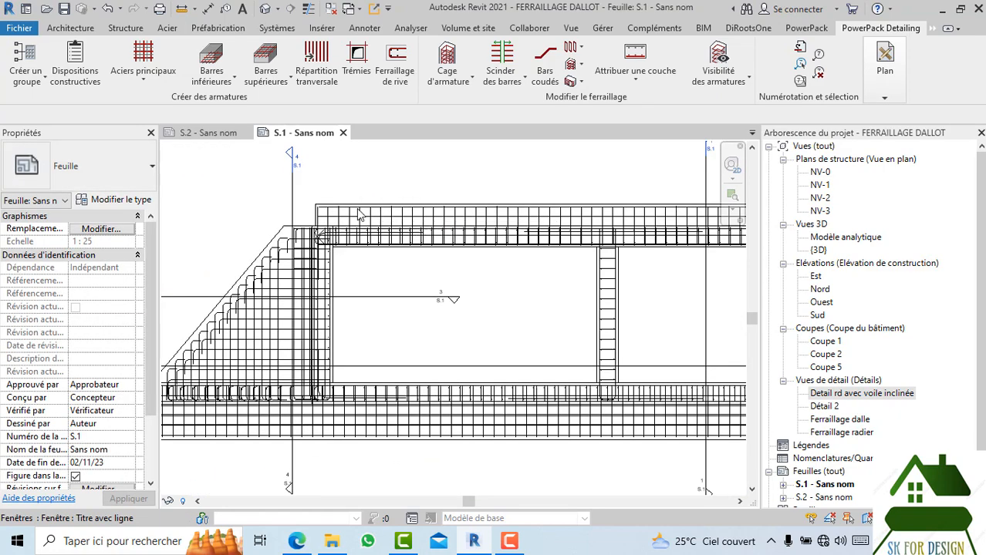
{"action": "middle_click_drag", "start_coordinate": [398, 207], "coordinate": [383, 211]}
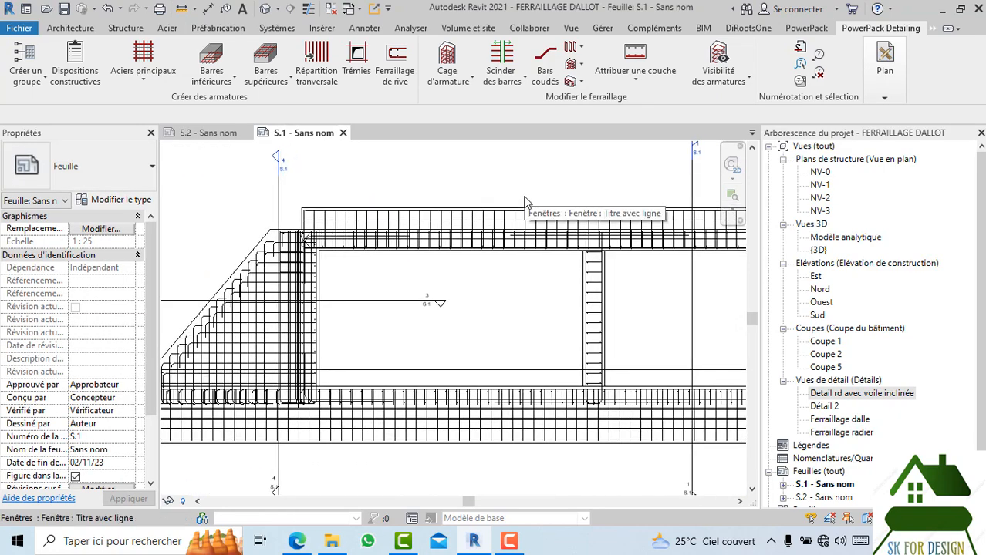
{"action": "scroll", "coordinate": [479, 225], "scroll_direction": "down", "scroll_amount": 4}
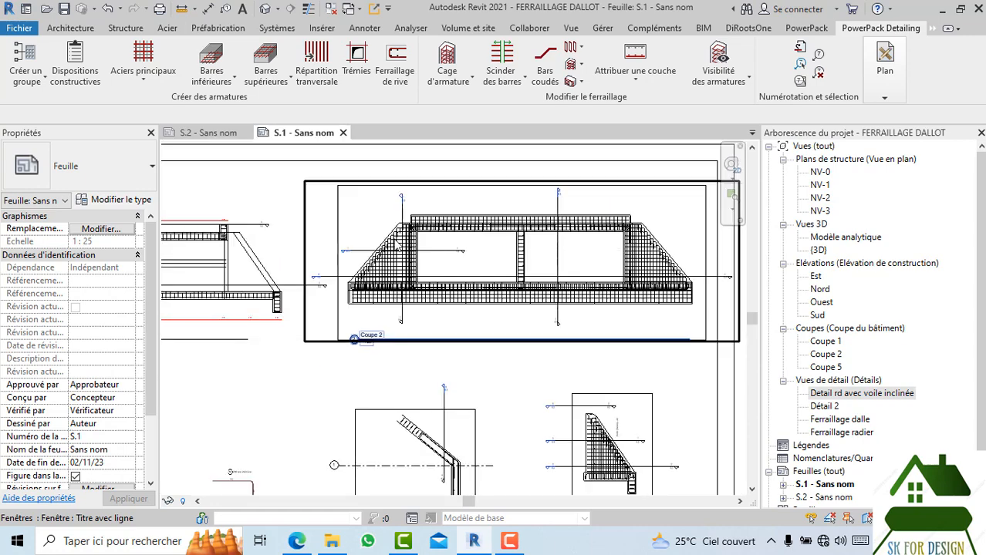
- Activate the Coupe 1 view on the sheet and delete the horizontal dimension line below the base slab
{"action": "middle_click_drag", "start_coordinate": [564, 248], "coordinate": [831, 245]}
{"action": "scroll", "coordinate": [328, 294], "scroll_direction": "up", "scroll_amount": 2}
{"action": "scroll", "coordinate": [351, 308], "scroll_direction": "up", "scroll_amount": 3}
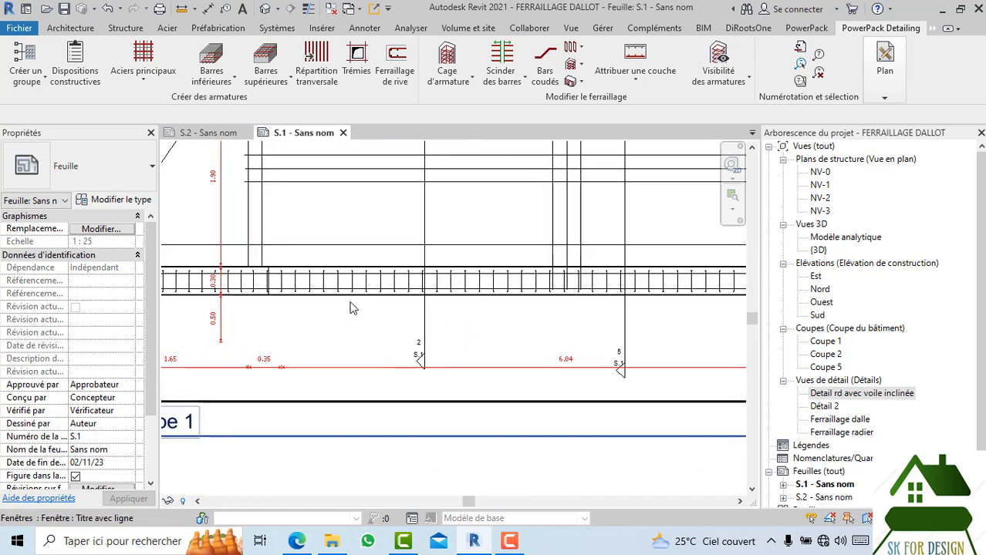
{"action": "scroll", "coordinate": [351, 347], "scroll_direction": "down", "scroll_amount": 2}
{"action": "left_click", "coordinate": [346, 349]}
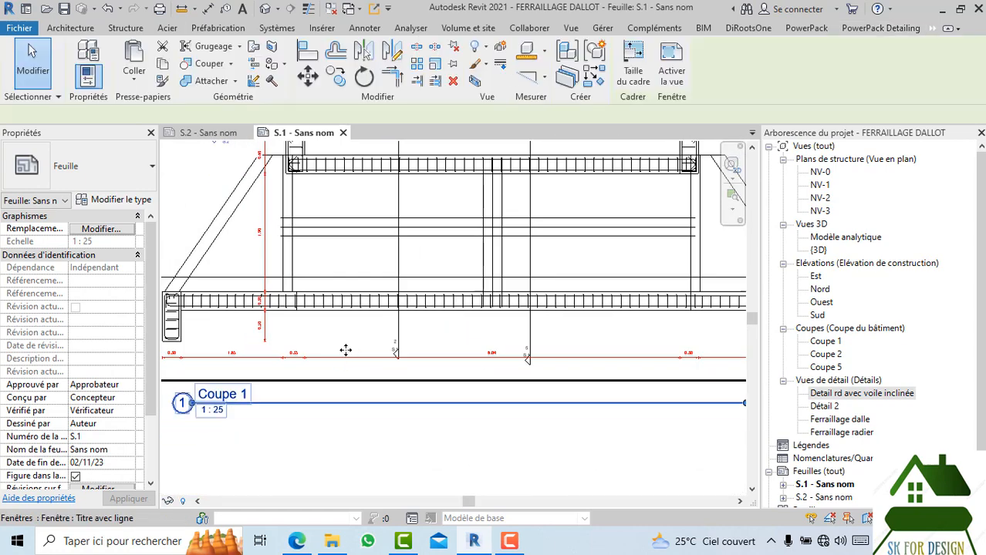
{"action": "double_click", "coordinate": [345, 355]}
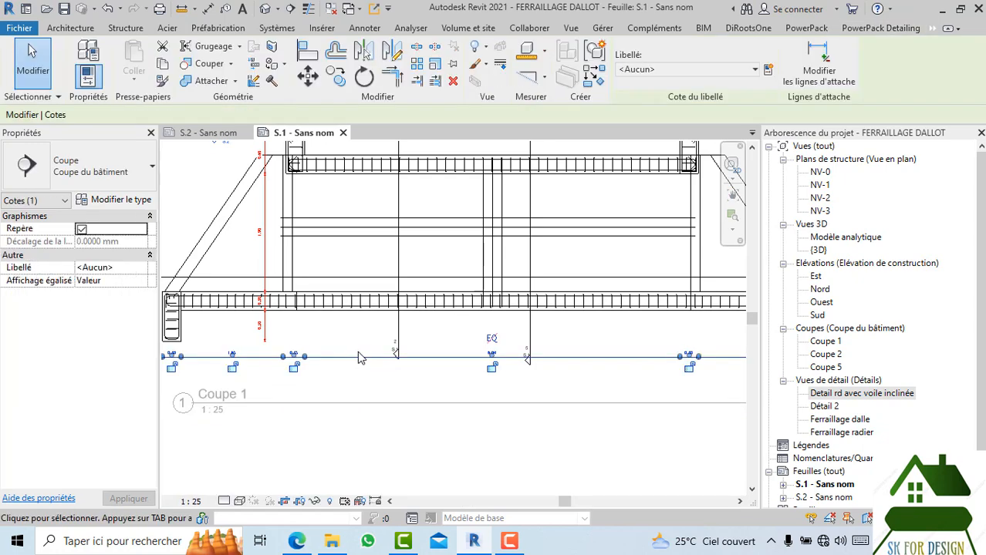
{"action": "scroll", "coordinate": [364, 354], "scroll_direction": "down", "scroll_amount": 2}
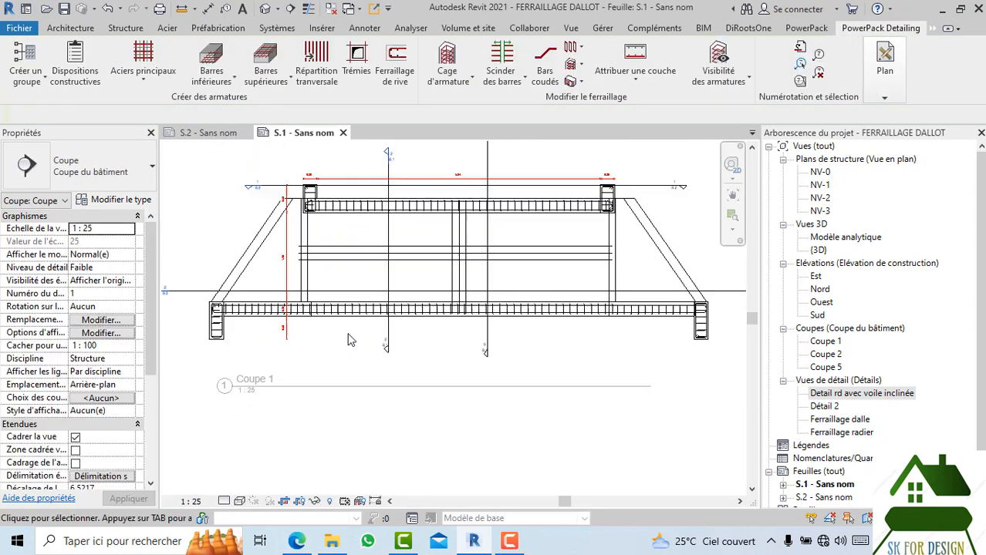
- Delete the vertical height dimension line on the left side of Coupe 1
{"action": "left_click", "coordinate": [308, 340]}
{"action": "key", "text": "Delete"}
{"action": "middle_click_drag", "start_coordinate": [381, 336], "coordinate": [383, 325]}
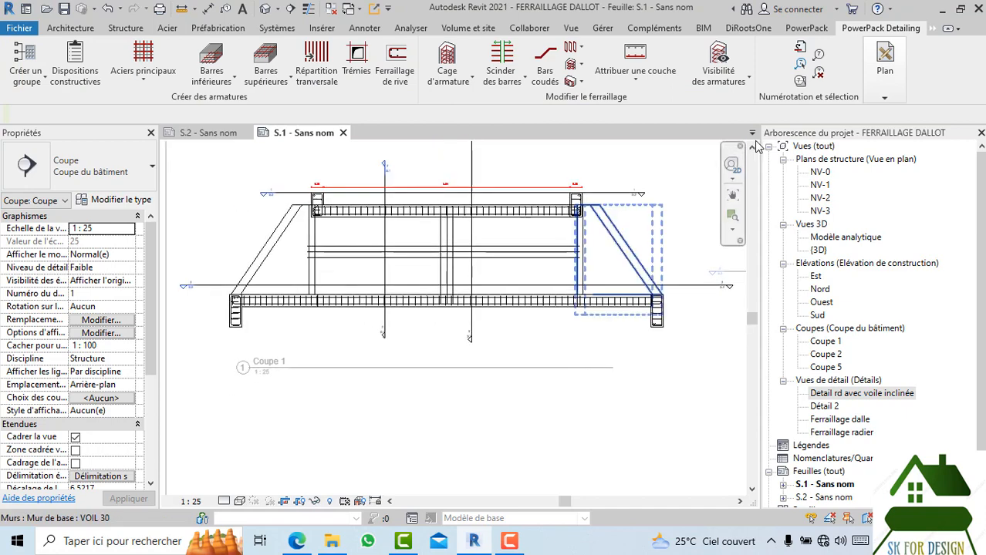
- Start a multi-rebar annotation of type Coupe d'armature à béton for the base slab bars of Coupe 1
{"action": "left_click", "coordinate": [364, 28]}
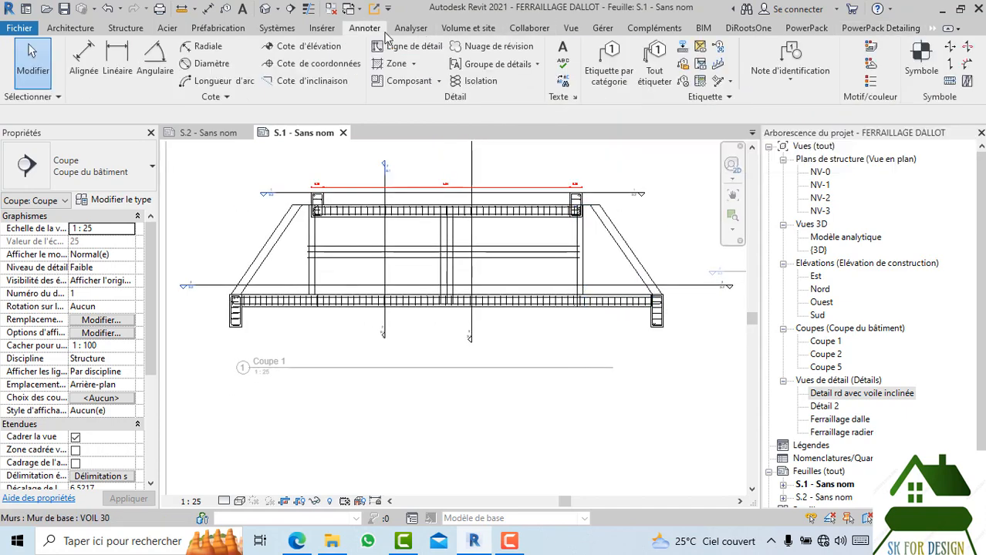
{"action": "left_click", "coordinate": [718, 82]}
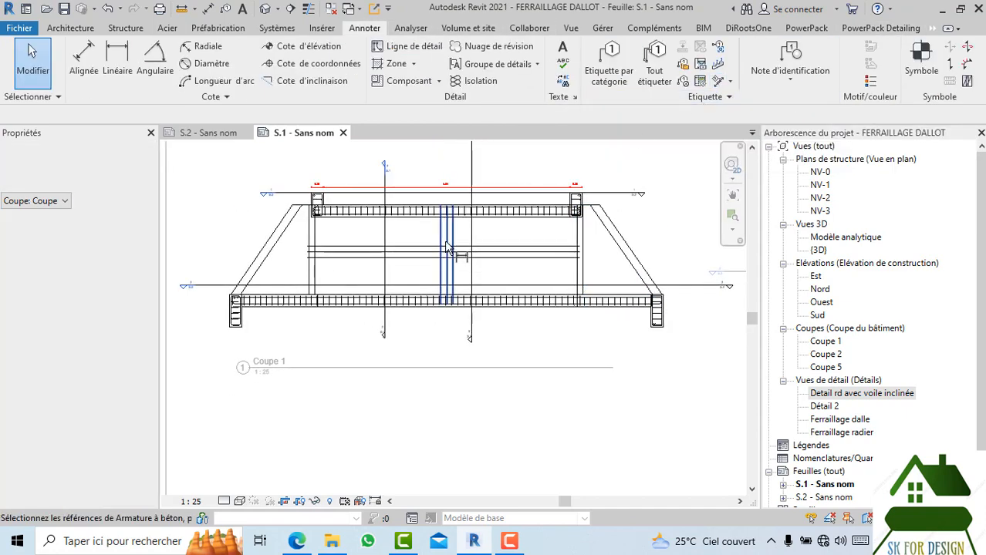
{"action": "scroll", "coordinate": [275, 308], "scroll_direction": "up", "scroll_amount": 4}
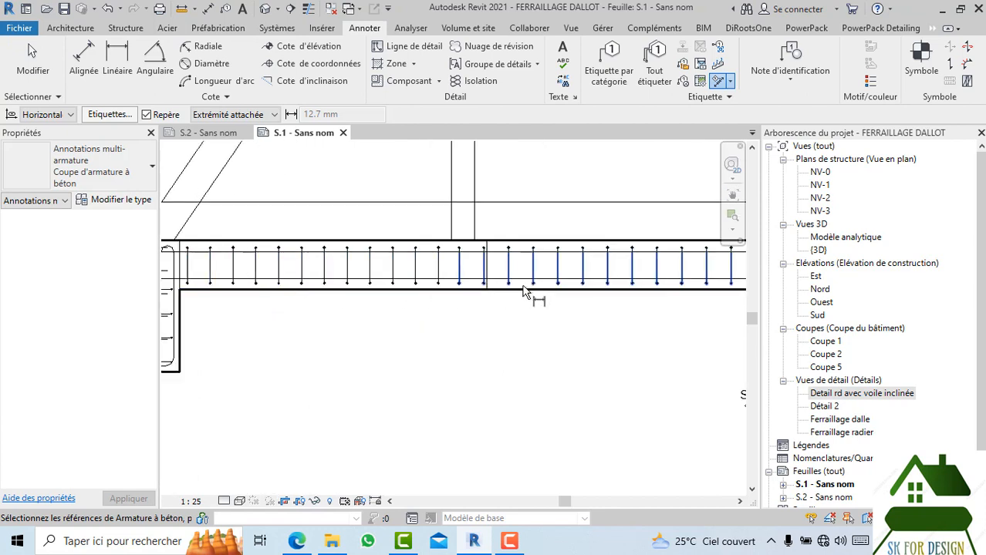
{"action": "scroll", "coordinate": [446, 291], "scroll_direction": "up", "scroll_amount": 3}
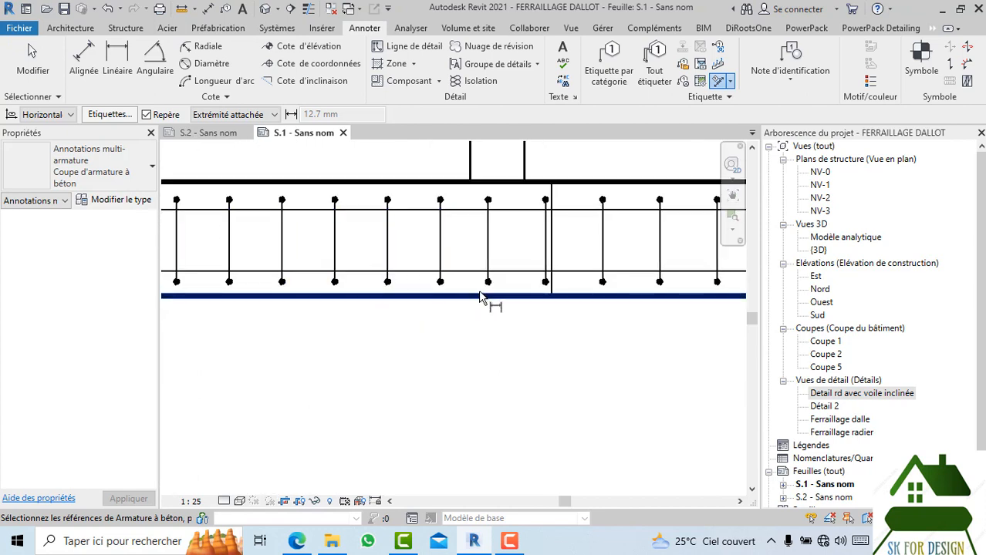
{"action": "left_click", "coordinate": [541, 286]}
{"action": "scroll", "coordinate": [417, 328], "scroll_direction": "down", "scroll_amount": 2}
{"action": "scroll", "coordinate": [417, 327], "scroll_direction": "down", "scroll_amount": 2}
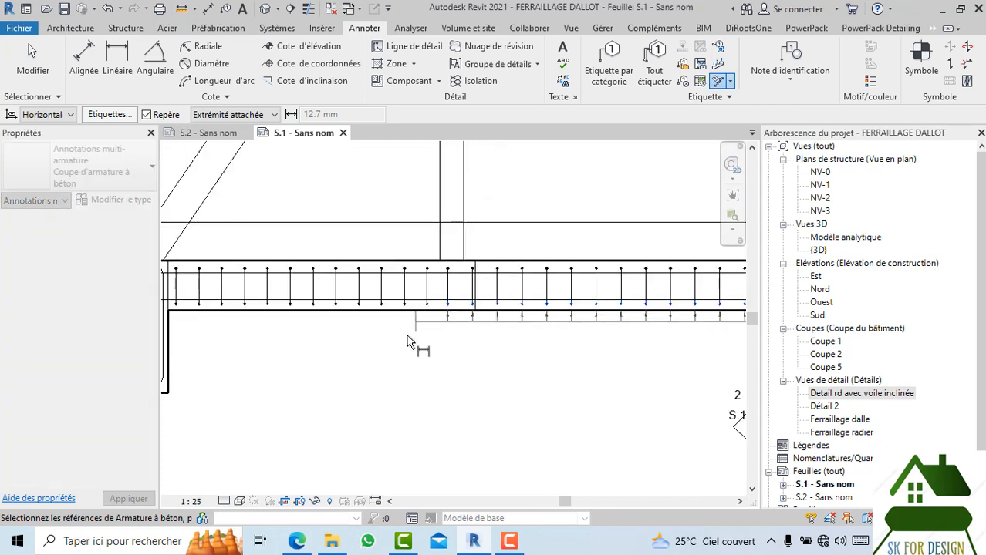
{"action": "left_click", "coordinate": [380, 312]}
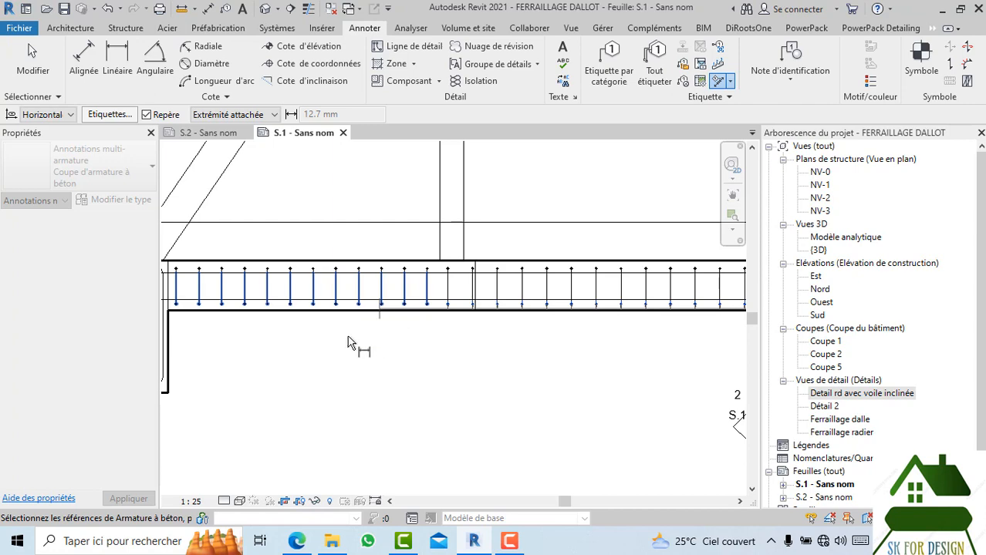
{"action": "middle_click_drag", "start_coordinate": [468, 364], "coordinate": [281, 355]}
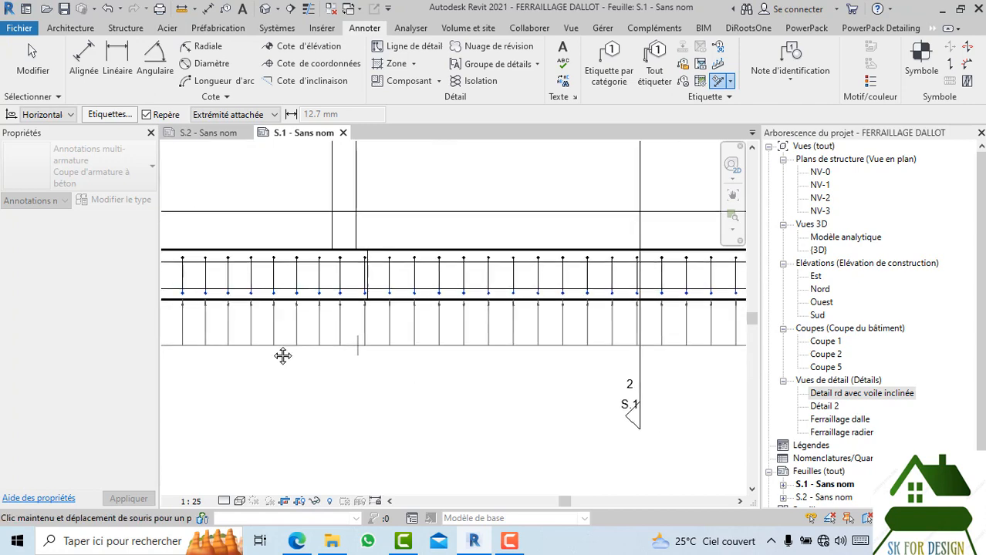
{"action": "middle_click_drag", "start_coordinate": [455, 363], "coordinate": [256, 360]}
{"action": "middle_click_drag", "start_coordinate": [597, 357], "coordinate": [314, 355]}
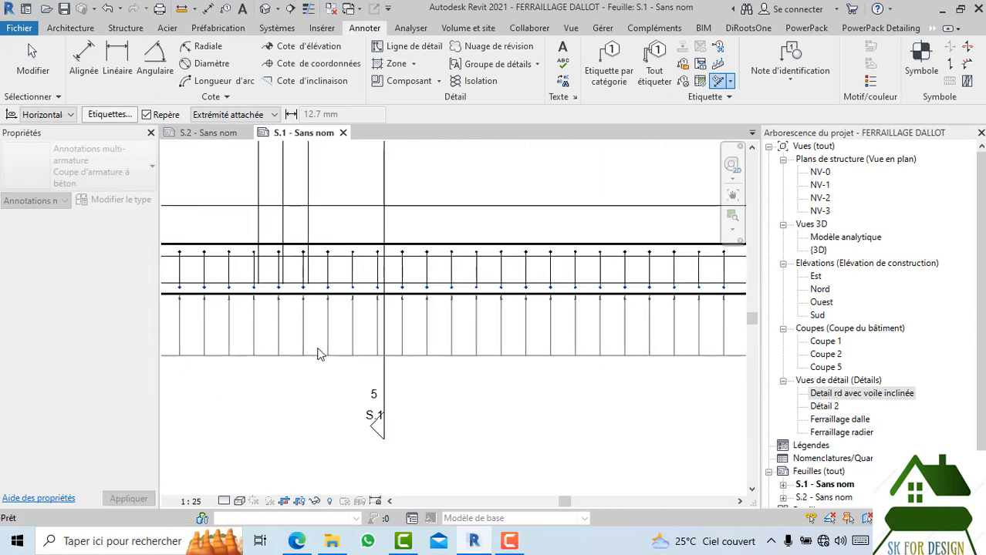
{"action": "scroll", "coordinate": [505, 354], "scroll_direction": "down", "scroll_amount": 2}
{"action": "middle_click_drag", "start_coordinate": [536, 356], "coordinate": [341, 357]}
{"action": "scroll", "coordinate": [547, 341], "scroll_direction": "up", "scroll_amount": 2}
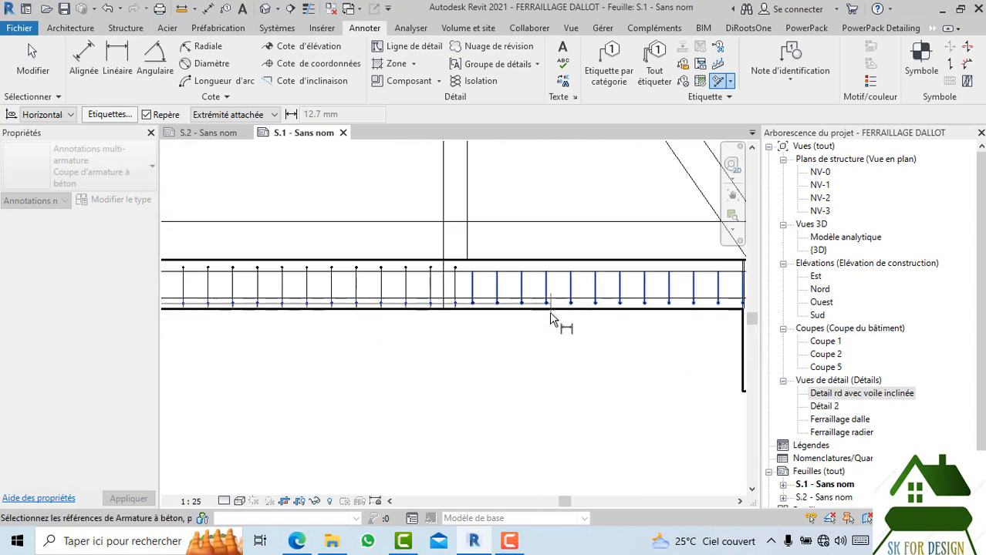
{"action": "left_click", "coordinate": [553, 312]}
{"action": "middle_click_drag", "start_coordinate": [518, 363], "coordinate": [591, 330]}
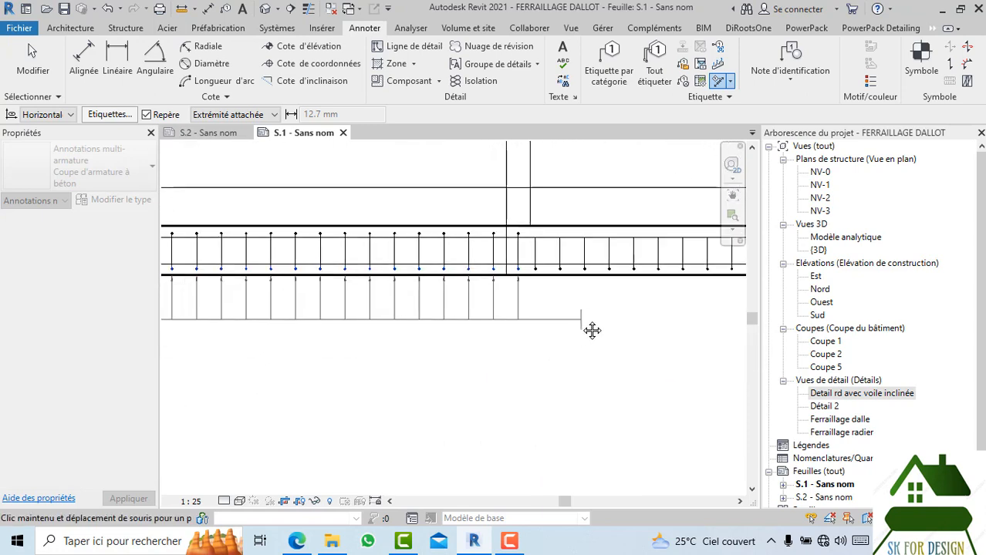
{"action": "scroll", "coordinate": [584, 320], "scroll_direction": "down", "scroll_amount": 2}
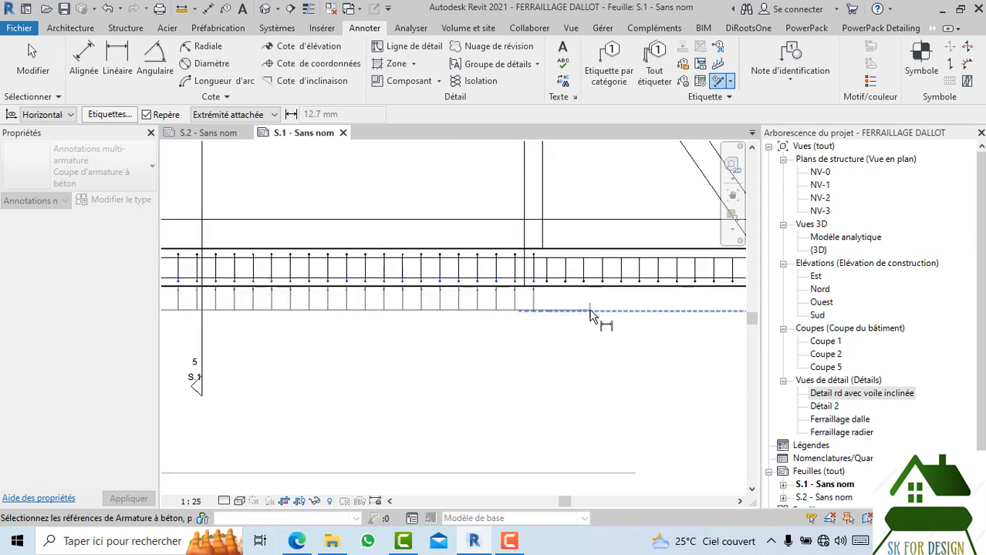
{"action": "scroll", "coordinate": [602, 300], "scroll_direction": "down", "scroll_amount": 1}
{"action": "left_click", "coordinate": [601, 295]}
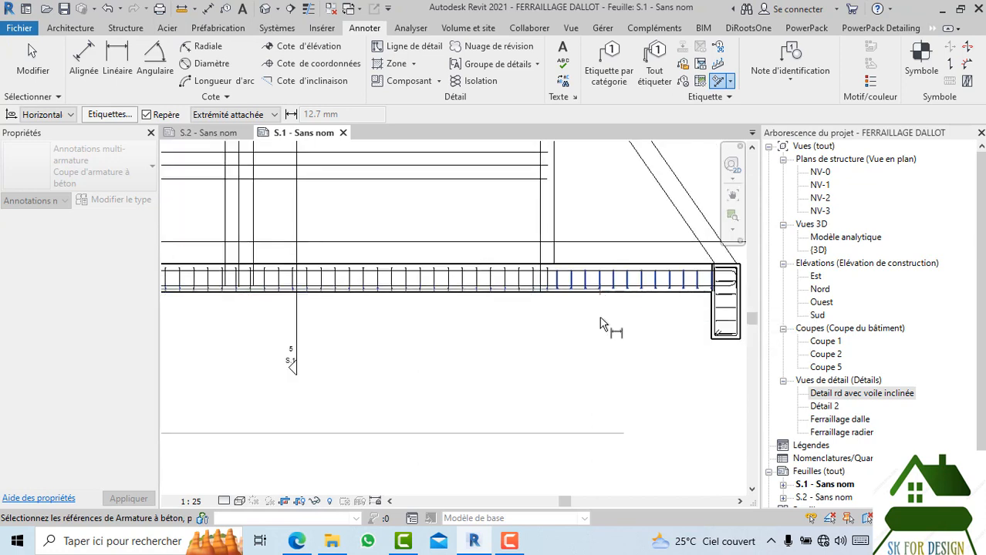
{"action": "scroll", "coordinate": [580, 324], "scroll_direction": "down", "scroll_amount": 4}
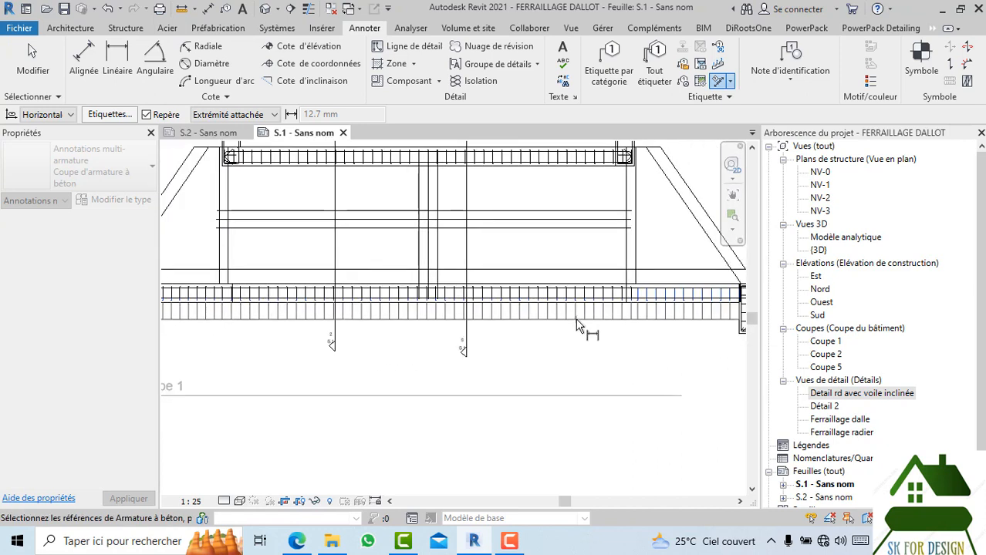
- Annotate the bottom bar set at the left end of the base slab, placing the dimension line and centred label below the slab
{"action": "scroll", "coordinate": [451, 310], "scroll_direction": "up", "scroll_amount": 3}
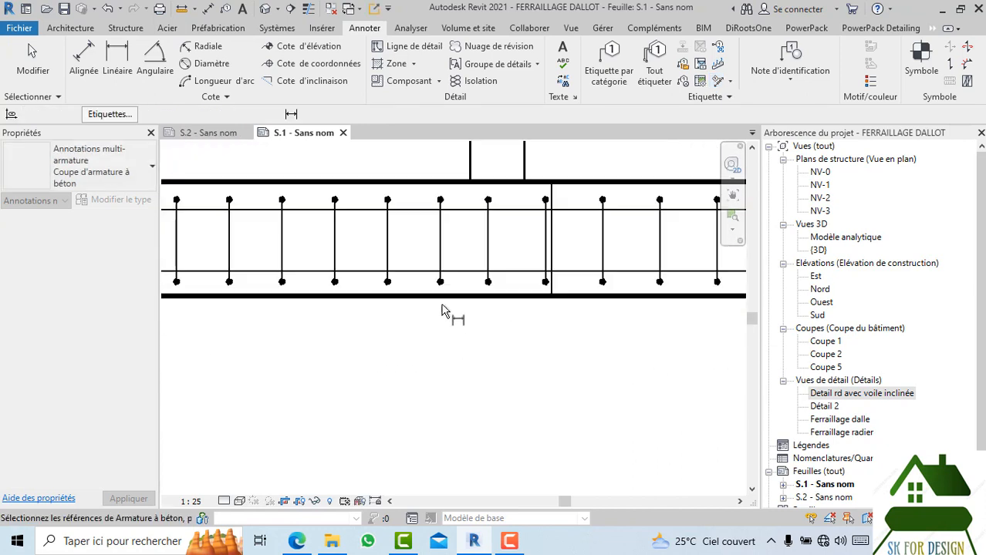
{"action": "left_click", "coordinate": [444, 293]}
{"action": "scroll", "coordinate": [441, 359], "scroll_direction": "down", "scroll_amount": 4}
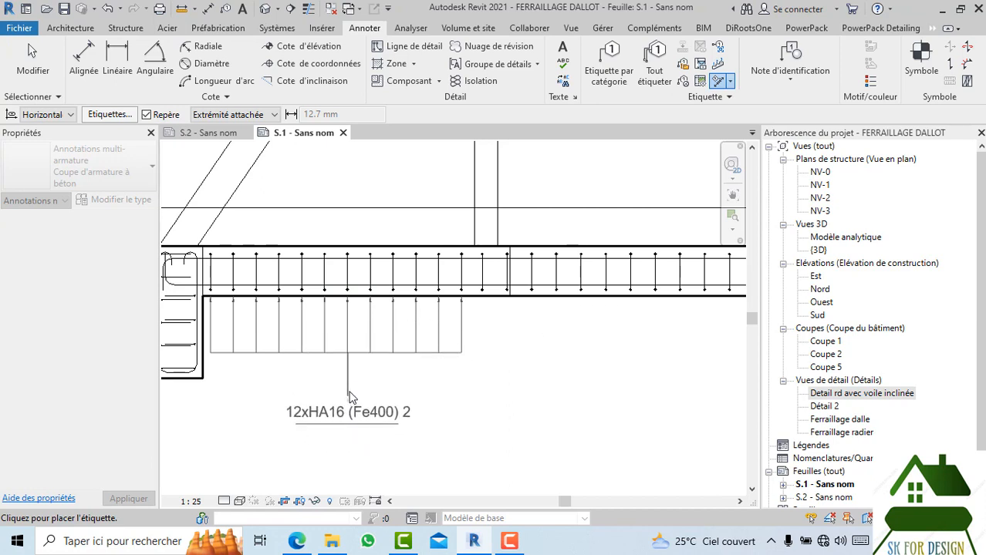
{"action": "left_click", "coordinate": [349, 393]}
- Annotate the middle bottom bar set of the base slab, placing its label below the dimension line between section marks 2 and 5
{"action": "middle_click_drag", "start_coordinate": [511, 392], "coordinate": [325, 396]}
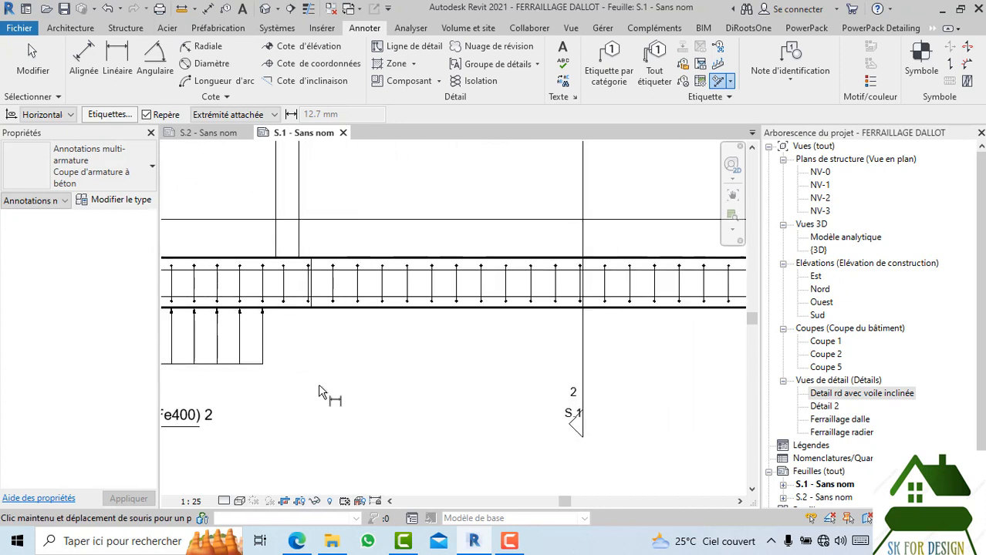
{"action": "left_click", "coordinate": [478, 309]}
{"action": "left_click", "coordinate": [498, 364]}
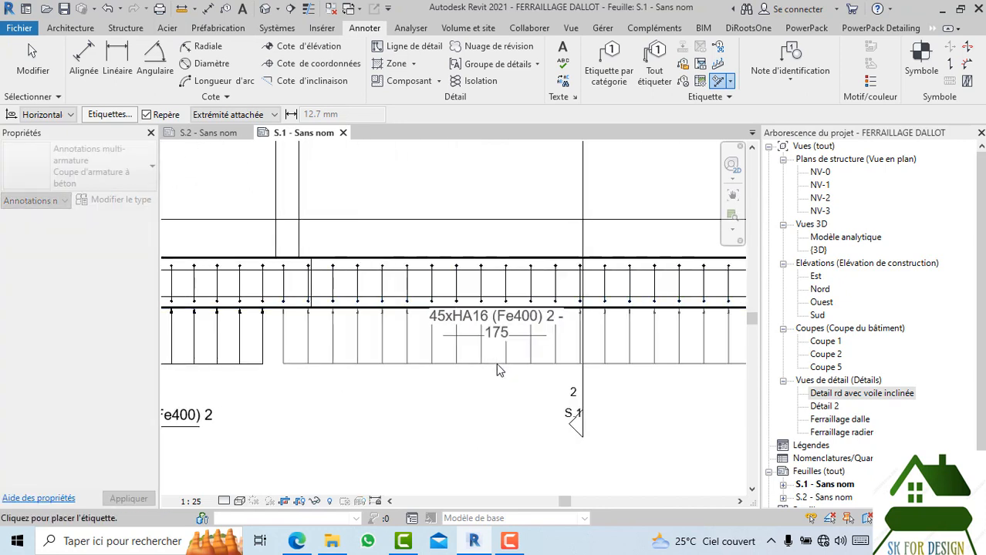
{"action": "middle_click_drag", "start_coordinate": [555, 392], "coordinate": [407, 367]}
{"action": "scroll", "coordinate": [407, 366], "scroll_direction": "down", "scroll_amount": 2}
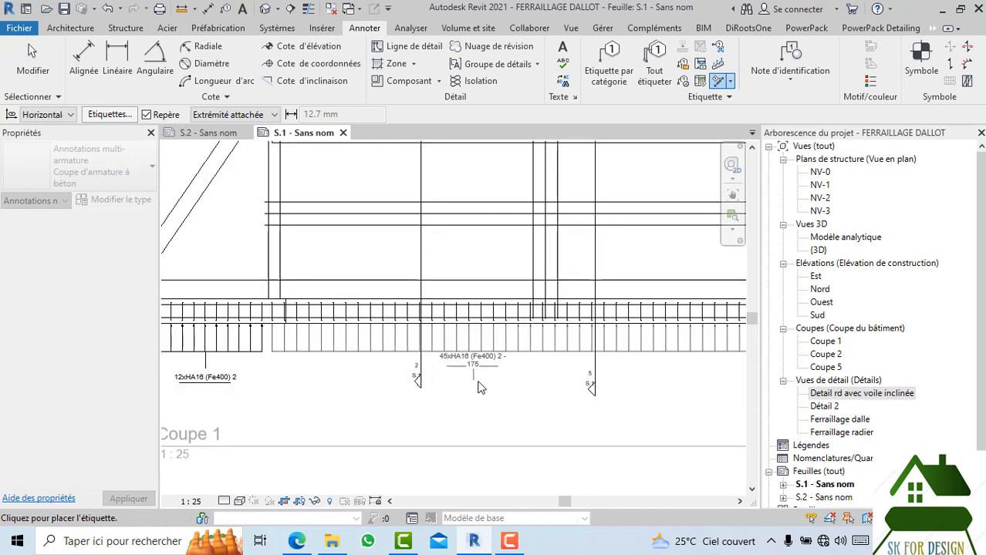
{"action": "scroll", "coordinate": [494, 386], "scroll_direction": "down", "scroll_amount": 1}
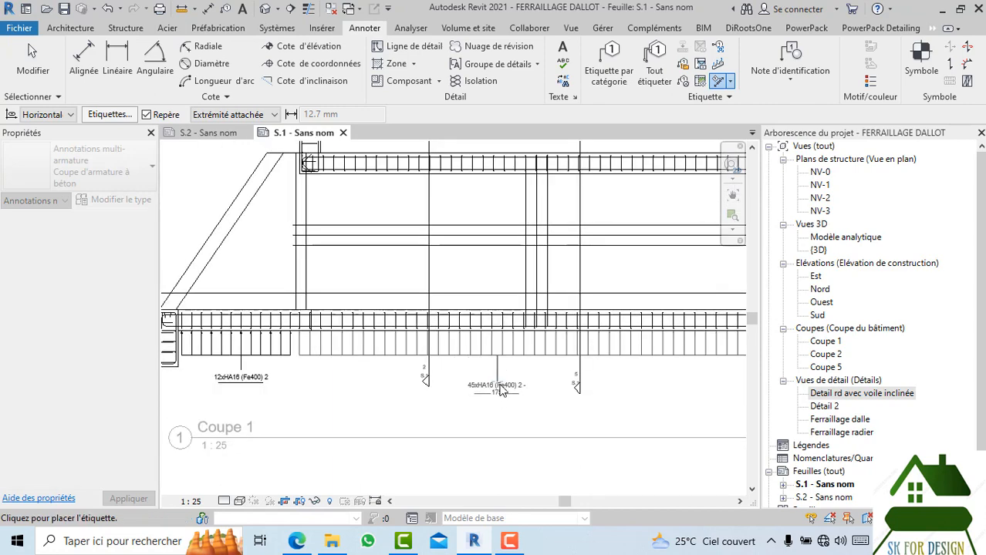
{"action": "left_click", "coordinate": [501, 383]}
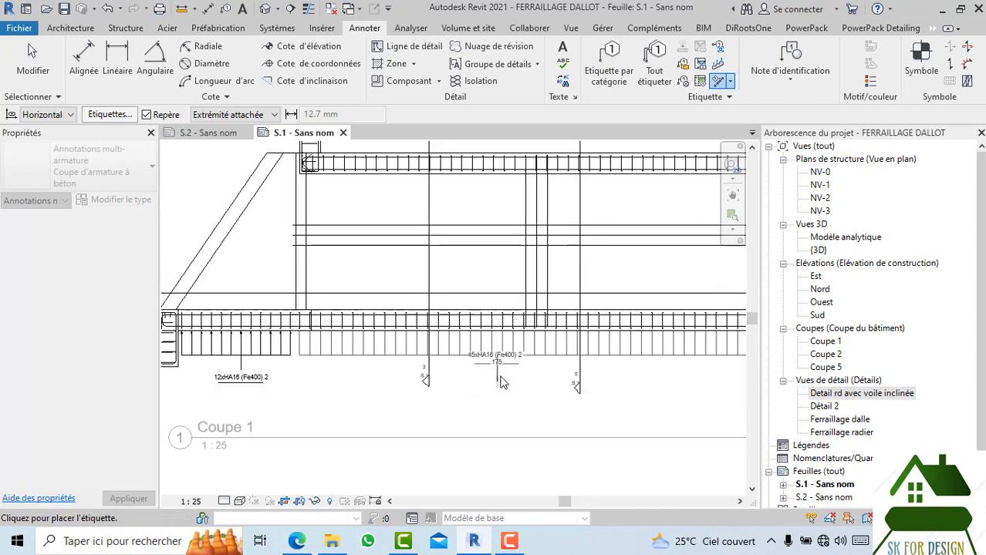
{"action": "left_click", "coordinate": [500, 381]}
- Annotate the bottom bar set at the right end of the base slab with its label centred below, and end the annotation command
{"action": "scroll", "coordinate": [538, 399], "scroll_direction": "down", "scroll_amount": 1}
{"action": "middle_click_drag", "start_coordinate": [528, 409], "coordinate": [397, 408]}
{"action": "scroll", "coordinate": [531, 399], "scroll_direction": "up", "scroll_amount": 5}
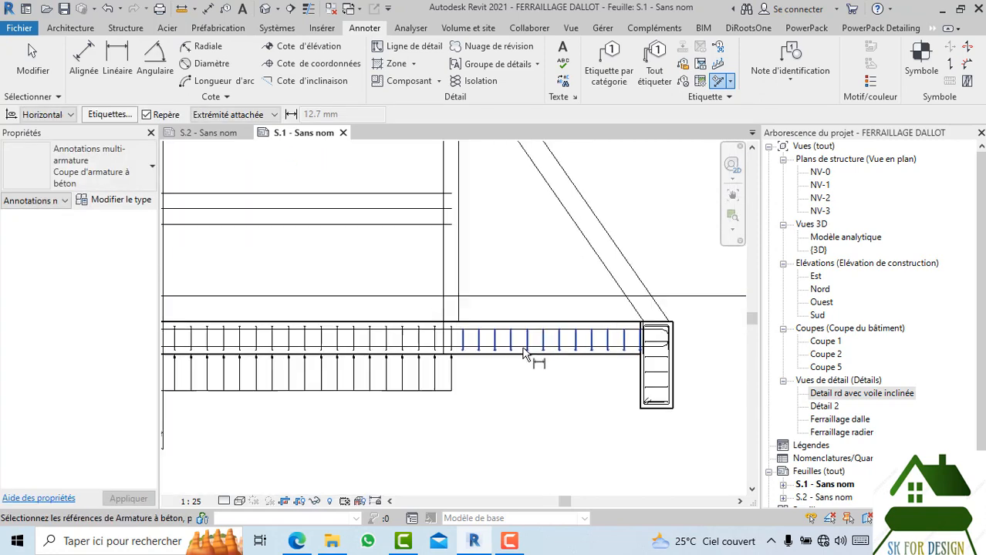
{"action": "left_click", "coordinate": [523, 361]}
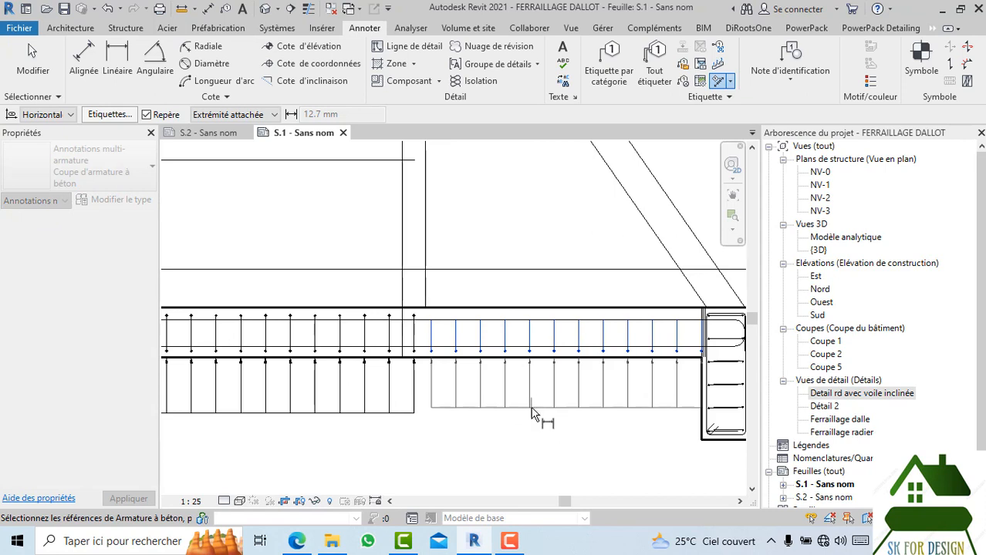
{"action": "left_click", "coordinate": [532, 409]}
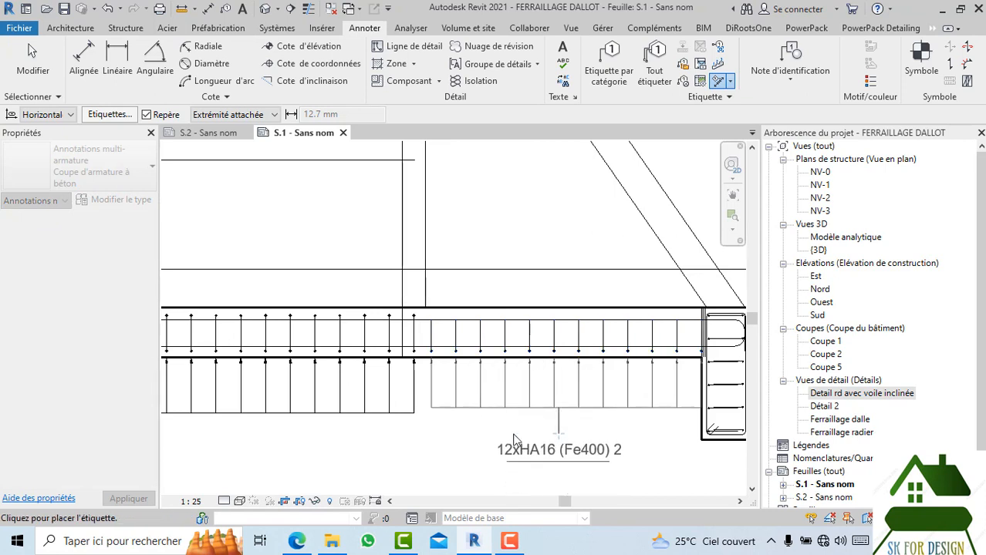
{"action": "left_click", "coordinate": [560, 435]}
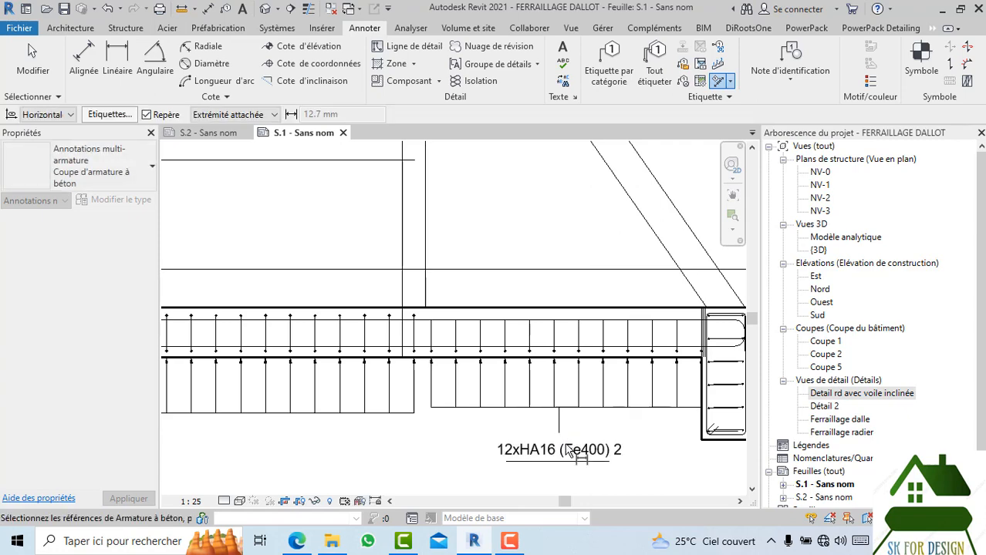
{"action": "scroll", "coordinate": [590, 426], "scroll_direction": "down", "scroll_amount": 2}
{"action": "middle_click_drag", "start_coordinate": [626, 428], "coordinate": [722, 406]}
{"action": "scroll", "coordinate": [595, 411], "scroll_direction": "down", "scroll_amount": 1}
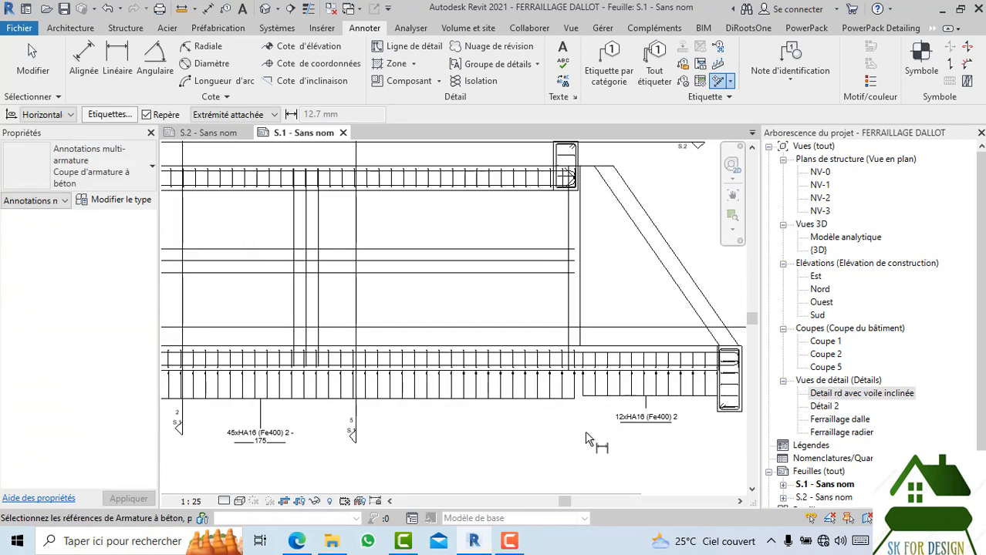
{"action": "key", "text": "Escape"}
- Change the middle multi-rebar annotation below the base slab to the type Armature à béton
{"action": "middle_click_drag", "start_coordinate": [581, 429], "coordinate": [644, 394]}
{"action": "scroll", "coordinate": [479, 407], "scroll_direction": "down", "scroll_amount": 1}
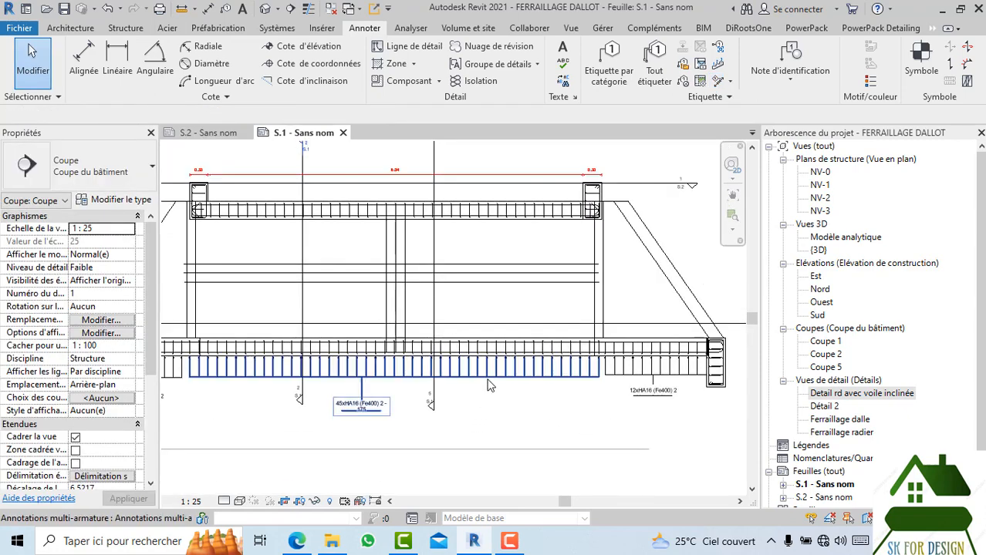
{"action": "left_click", "coordinate": [359, 404]}
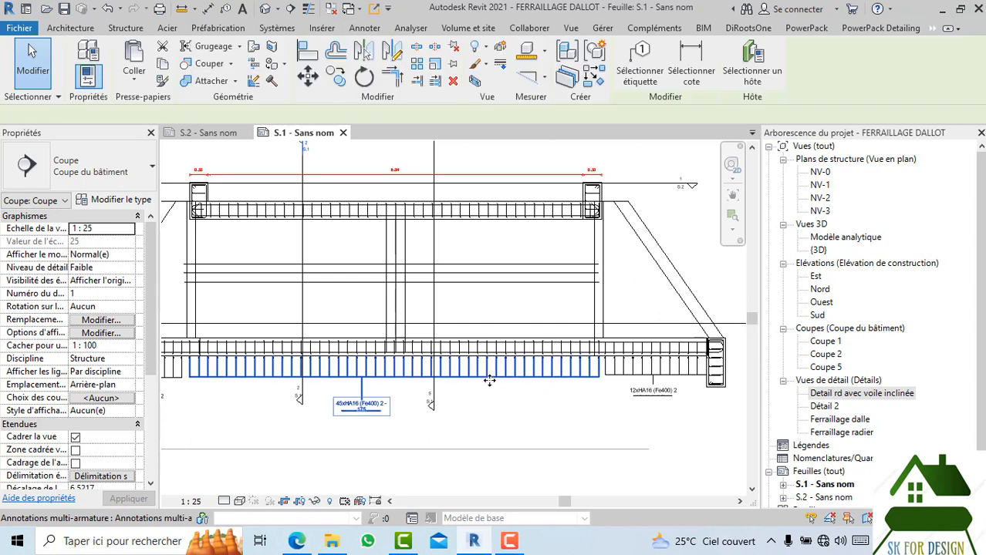
{"action": "left_click", "coordinate": [135, 182]}
{"action": "left_click", "coordinate": [62, 235]}
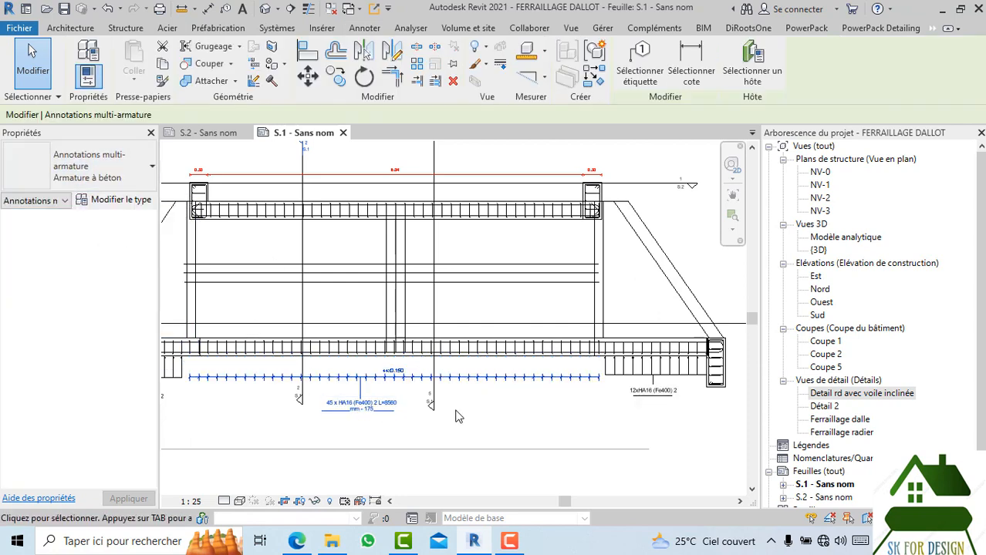
{"action": "key", "text": "Escape"}
- Set the dimension style of the middle annotation's type Armature à béton to the linear style sakho
{"action": "scroll", "coordinate": [225, 390], "scroll_direction": "up", "scroll_amount": 5}
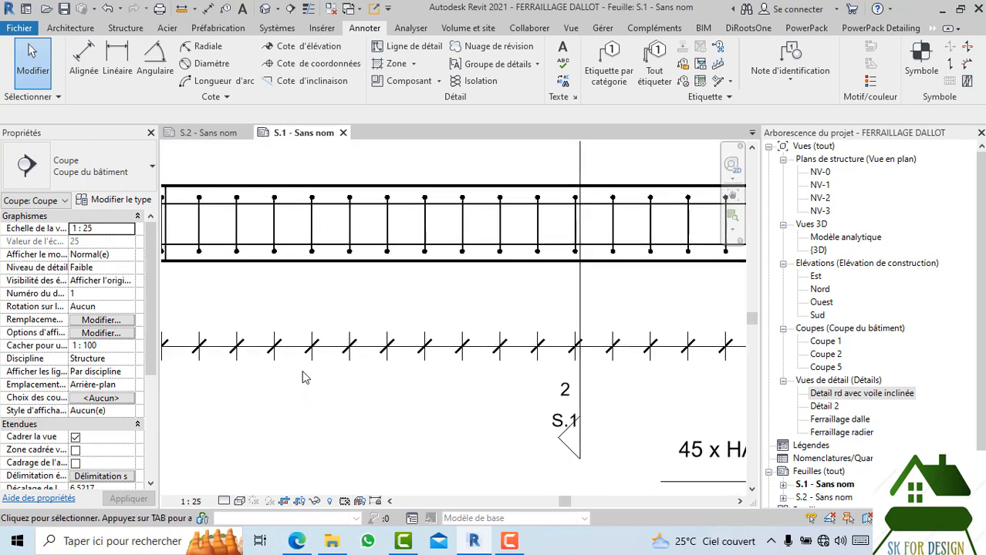
{"action": "scroll", "coordinate": [303, 377], "scroll_direction": "down", "scroll_amount": 2}
{"action": "left_click", "coordinate": [315, 353]}
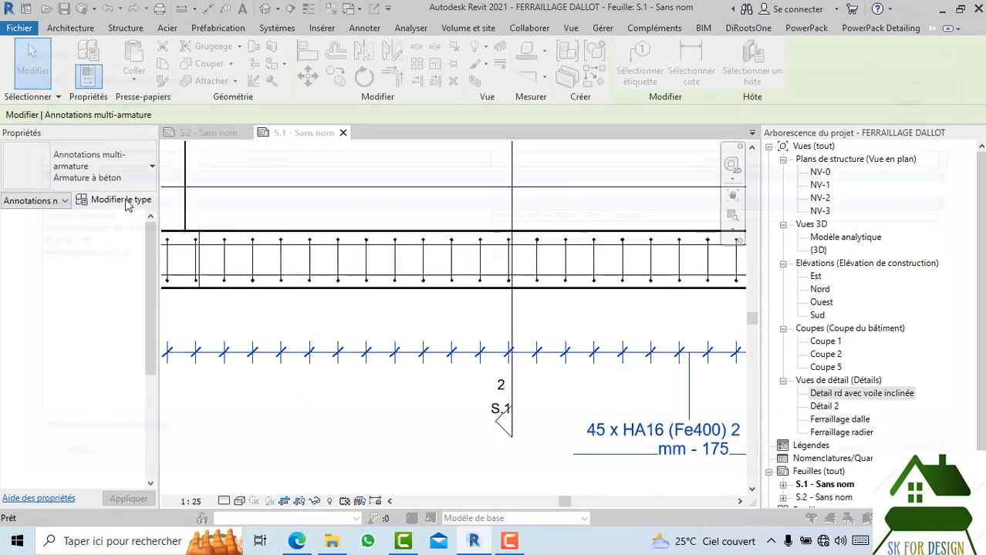
{"action": "left_click", "coordinate": [124, 200]}
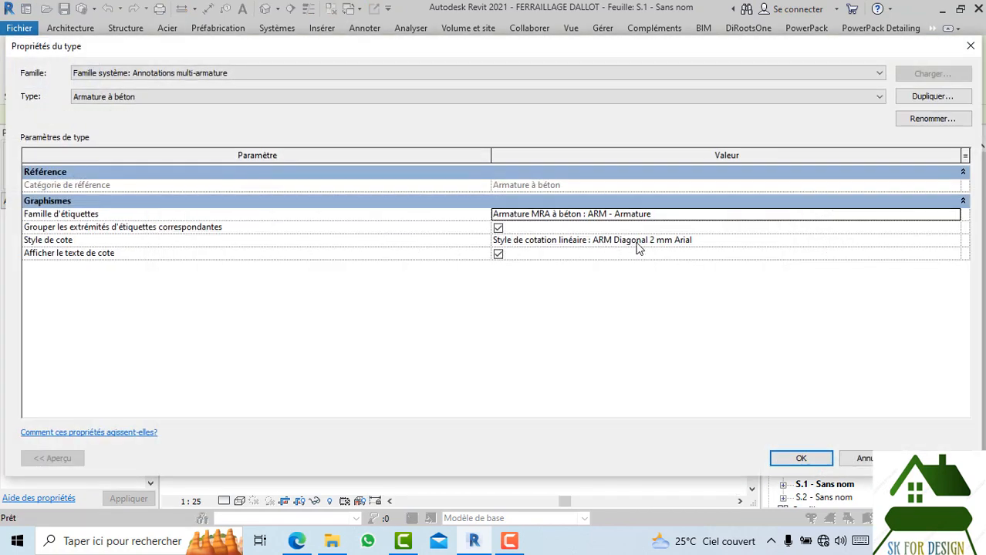
{"action": "left_click", "coordinate": [956, 243]}
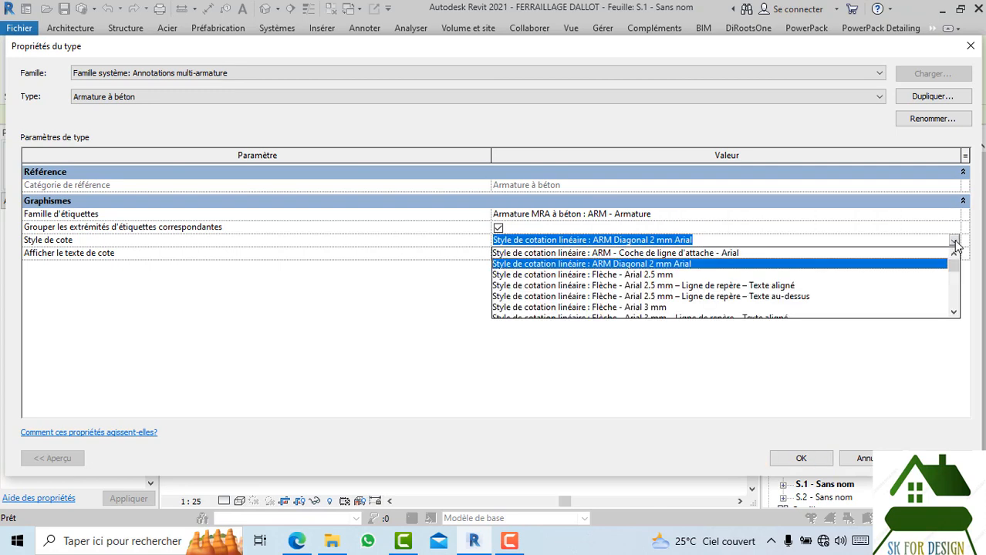
{"action": "scroll", "coordinate": [628, 288], "scroll_direction": "down", "scroll_amount": 6}
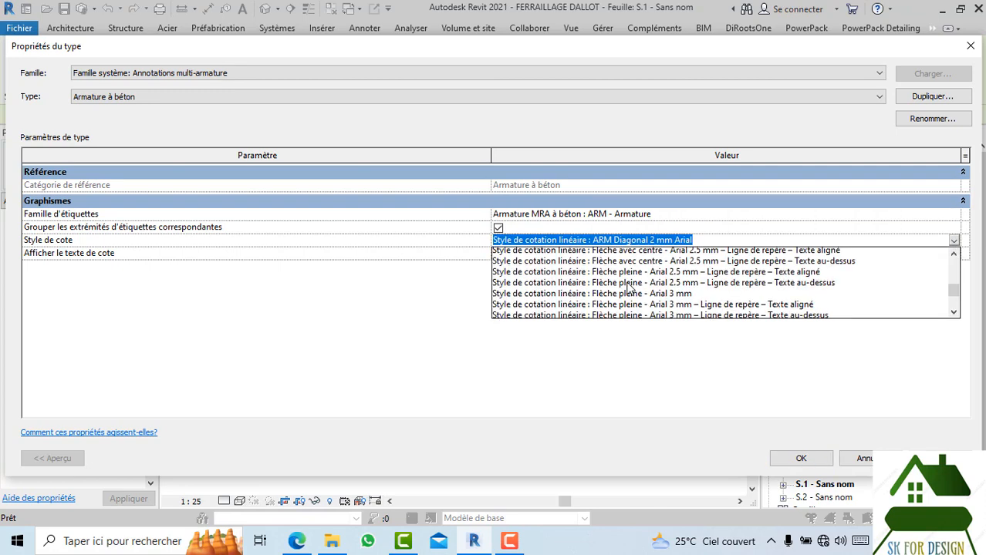
{"action": "left_click", "coordinate": [603, 307]}
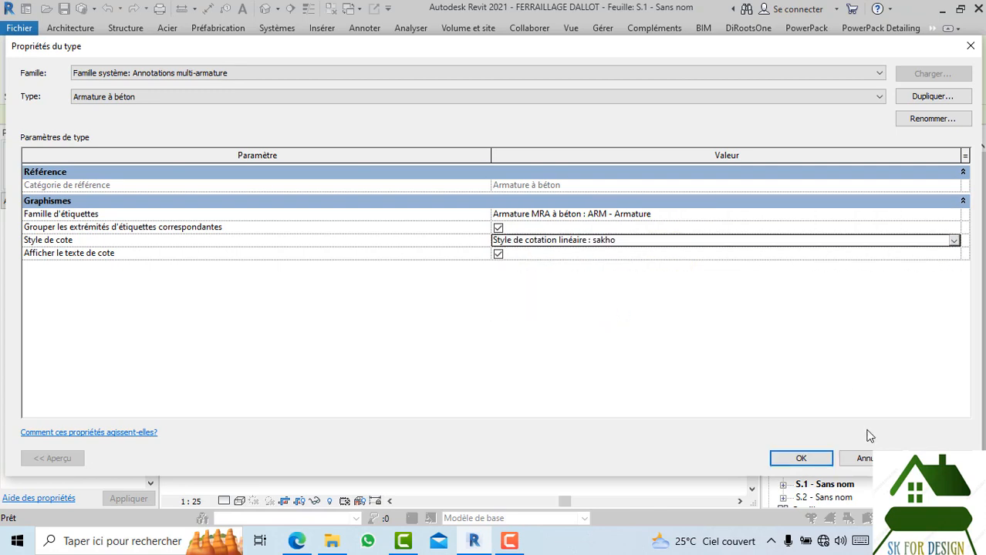
{"action": "left_click", "coordinate": [800, 459]}
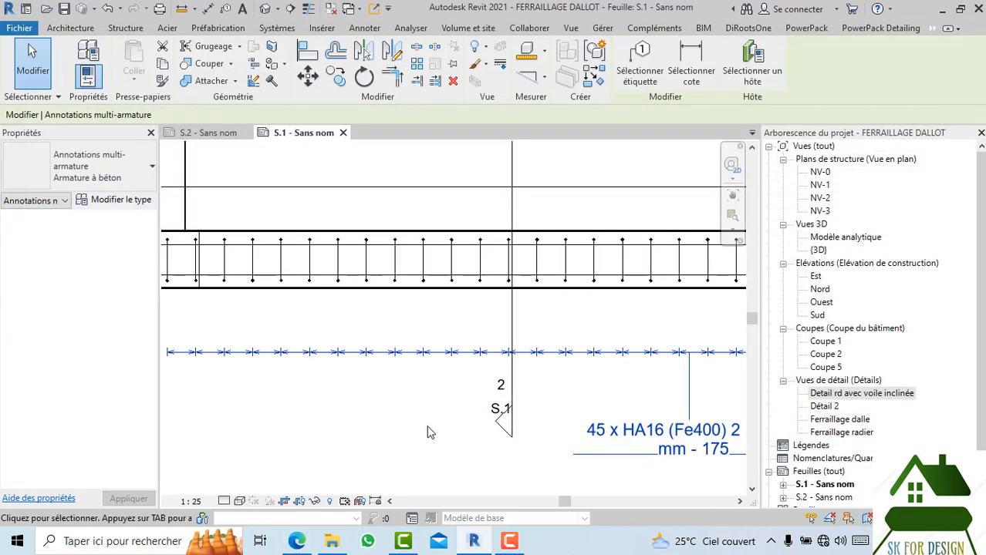
{"action": "left_click", "coordinate": [435, 422]}
{"action": "scroll", "coordinate": [434, 423], "scroll_direction": "down", "scroll_amount": 2}
{"action": "scroll", "coordinate": [268, 399], "scroll_direction": "up", "scroll_amount": 3}
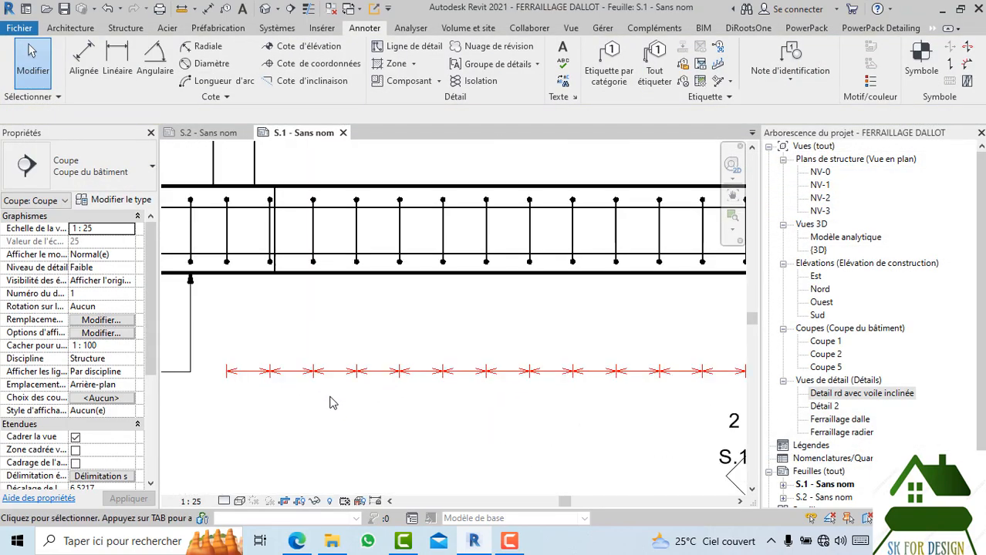
{"action": "scroll", "coordinate": [366, 412], "scroll_direction": "down", "scroll_amount": 2}
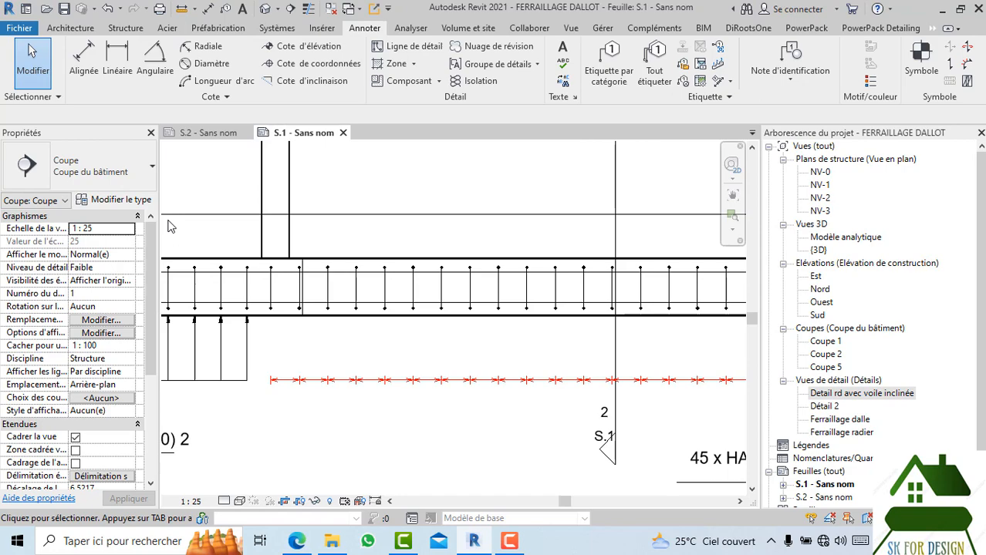
- Undo the dimension style change of the Armature à béton annotation type
{"action": "left_click", "coordinate": [146, 200]}
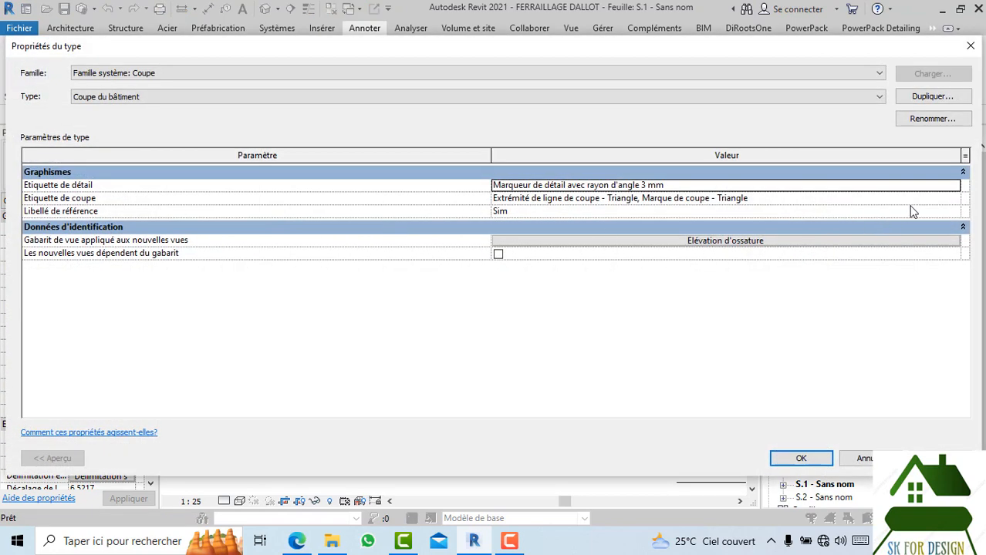
{"action": "left_click", "coordinate": [970, 47]}
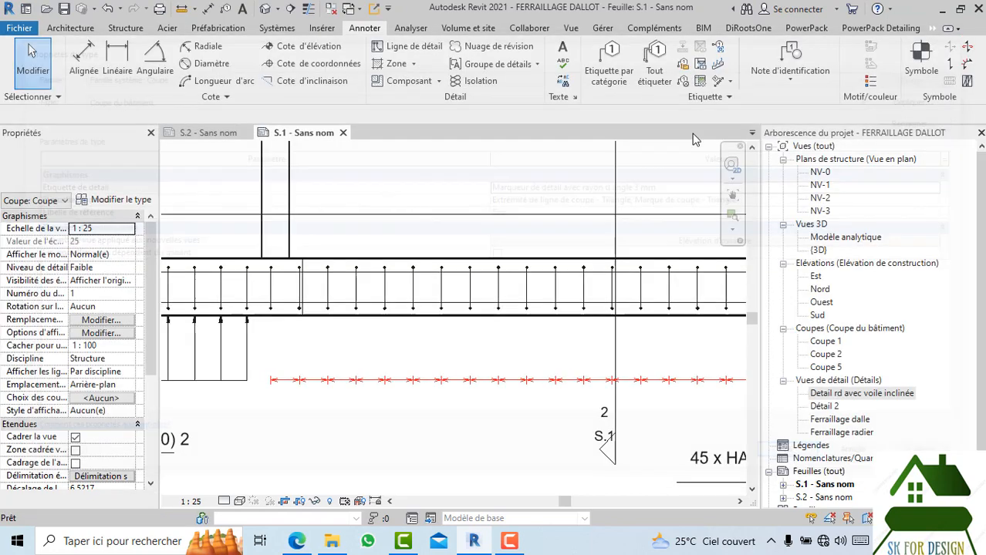
{"action": "left_click", "coordinate": [111, 10]}
{"action": "scroll", "coordinate": [426, 412], "scroll_direction": "down", "scroll_amount": 2}
{"action": "middle_click_drag", "start_coordinate": [417, 420], "coordinate": [453, 385]}
{"action": "scroll", "coordinate": [305, 356], "scroll_direction": "up", "scroll_amount": 2}
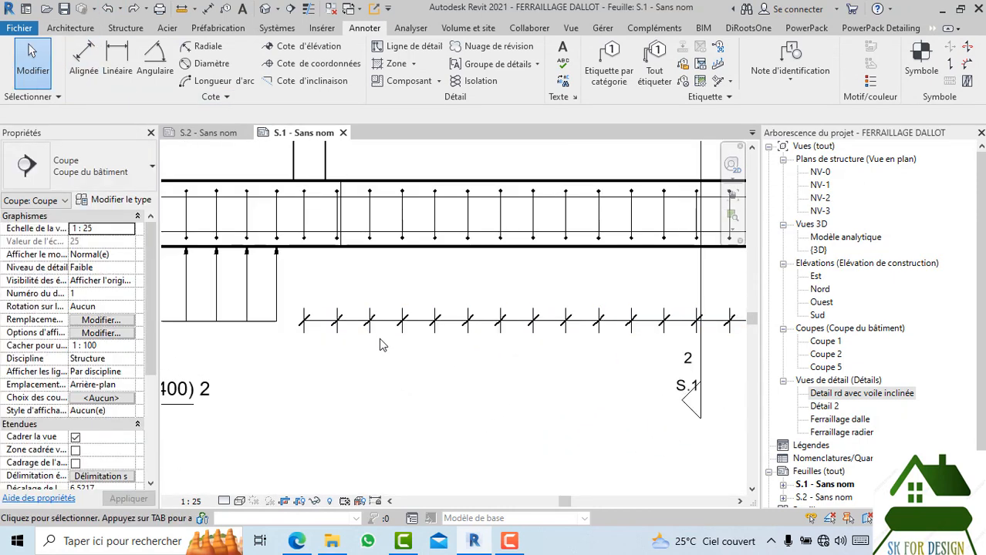
- Change the multi-rebar annotation at the left end of the base slab to the type Armature à béton
{"action": "scroll", "coordinate": [357, 347], "scroll_direction": "down", "scroll_amount": 3}
{"action": "scroll", "coordinate": [338, 351], "scroll_direction": "down", "scroll_amount": 1}
{"action": "left_click", "coordinate": [312, 334]}
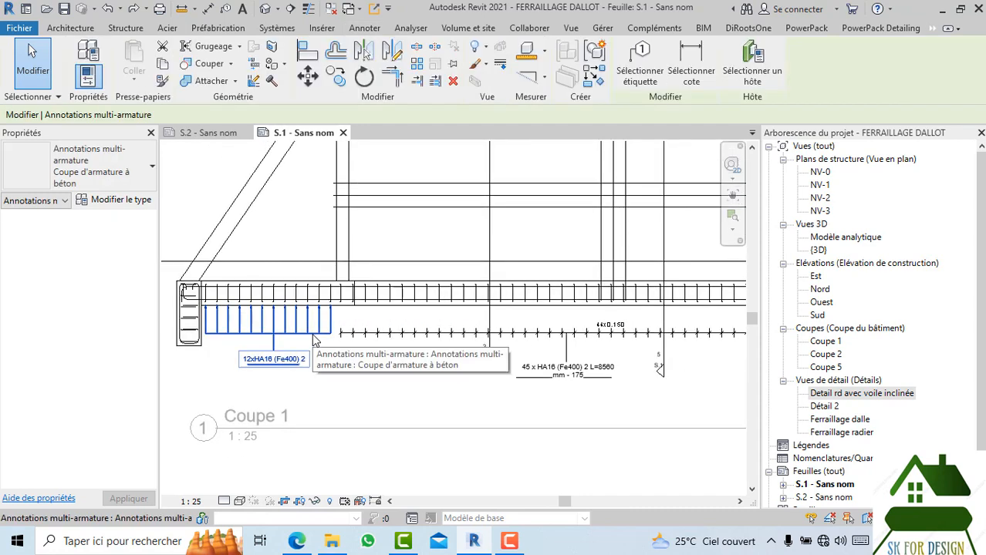
{"action": "left_click", "coordinate": [140, 180]}
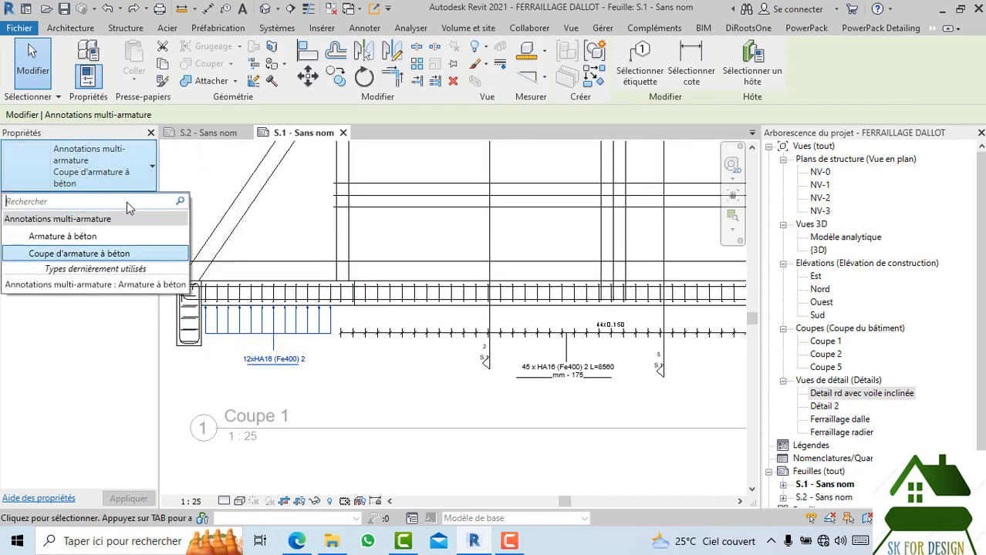
{"action": "left_click", "coordinate": [104, 238]}
{"action": "left_click", "coordinate": [389, 387]}
- Change the multi-rebar annotation at the right end of the base slab to the type Armature à béton
{"action": "middle_click_drag", "start_coordinate": [682, 386], "coordinate": [411, 370]}
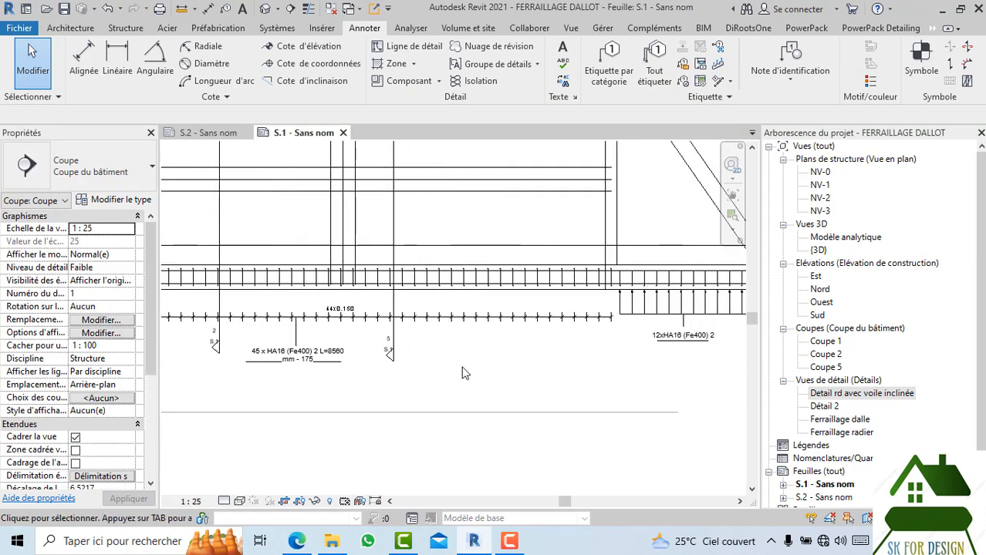
{"action": "middle_click_drag", "start_coordinate": [591, 369], "coordinate": [428, 374]}
{"action": "left_click", "coordinate": [517, 340]}
{"action": "left_click", "coordinate": [135, 180]}
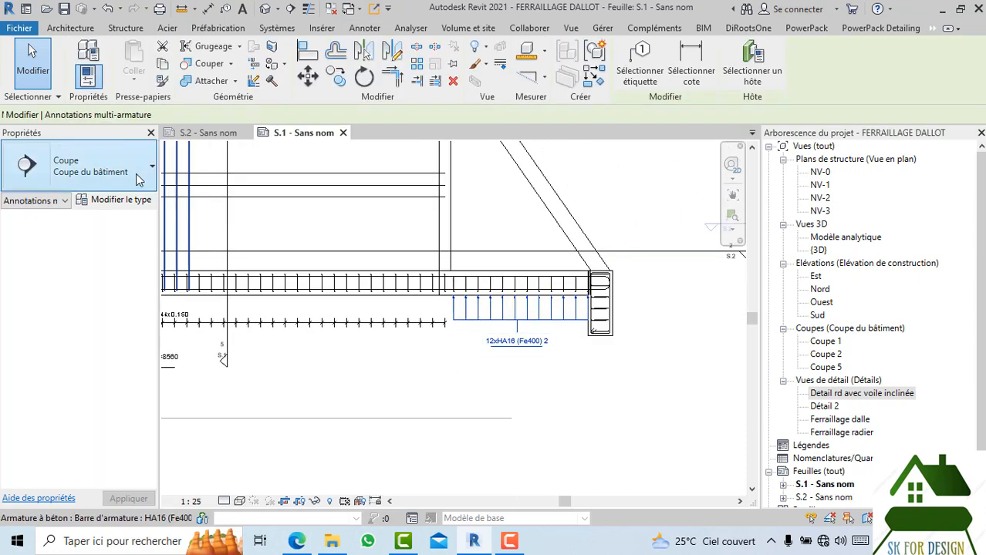
{"action": "left_click", "coordinate": [104, 235]}
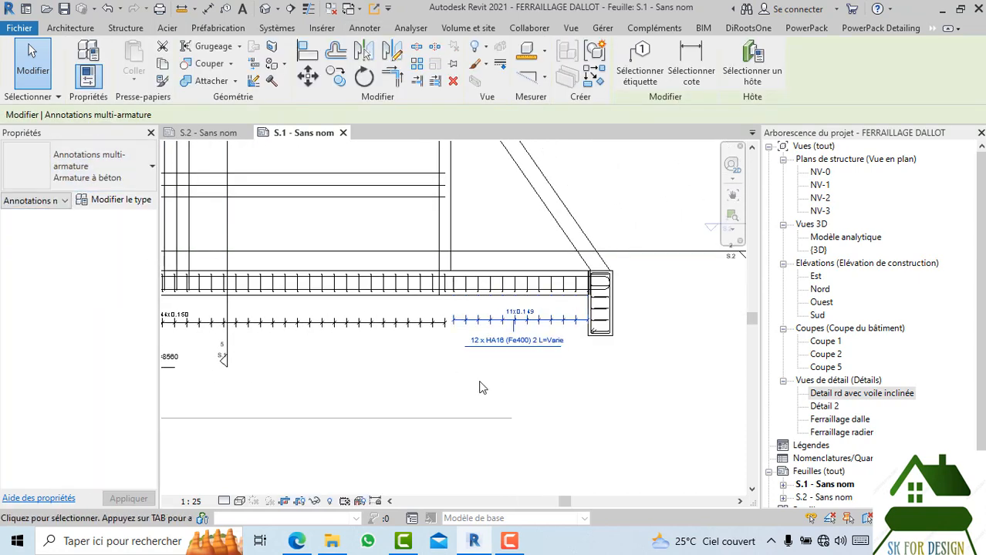
{"action": "left_click", "coordinate": [474, 390]}
- Move the right-end annotation's dimension line into alignment with the middle annotation's dimension line
{"action": "scroll", "coordinate": [470, 316], "scroll_direction": "up", "scroll_amount": 4}
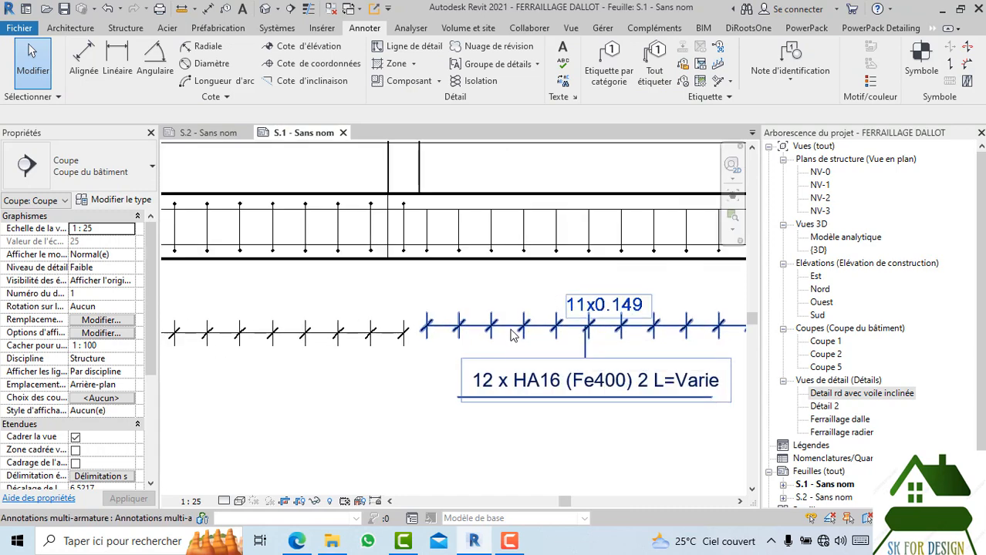
{"action": "left_click", "coordinate": [461, 323]}
{"action": "scroll", "coordinate": [460, 324], "scroll_direction": "up", "scroll_amount": 3}
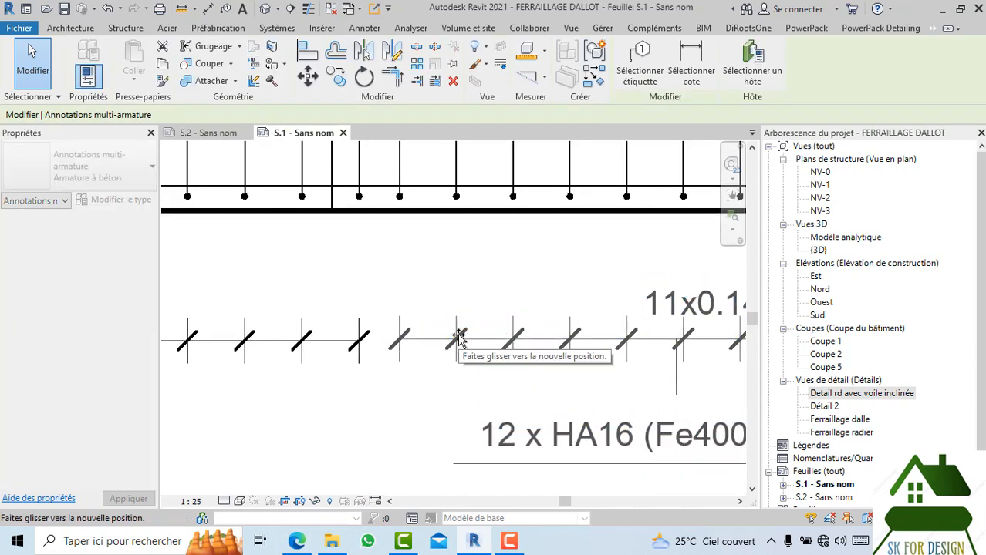
{"action": "left_click", "coordinate": [398, 385]}
{"action": "scroll", "coordinate": [397, 384], "scroll_direction": "down", "scroll_amount": 4}
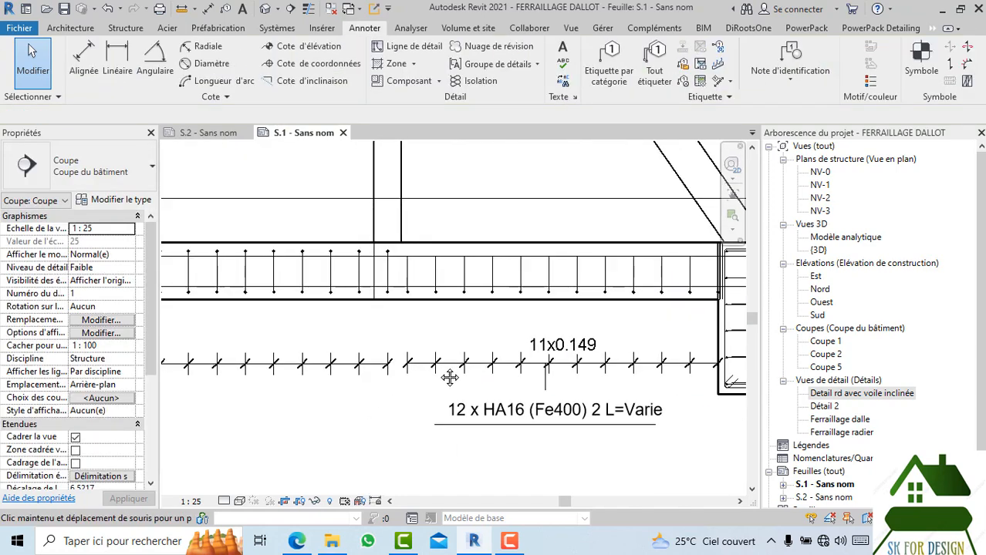
- Examine the three multi-rebar annotations below the base slab of Coupe 1, comparing their alignment and labels
{"action": "middle_click_drag", "start_coordinate": [396, 383], "coordinate": [586, 351]}
{"action": "left_click", "coordinate": [371, 356]}
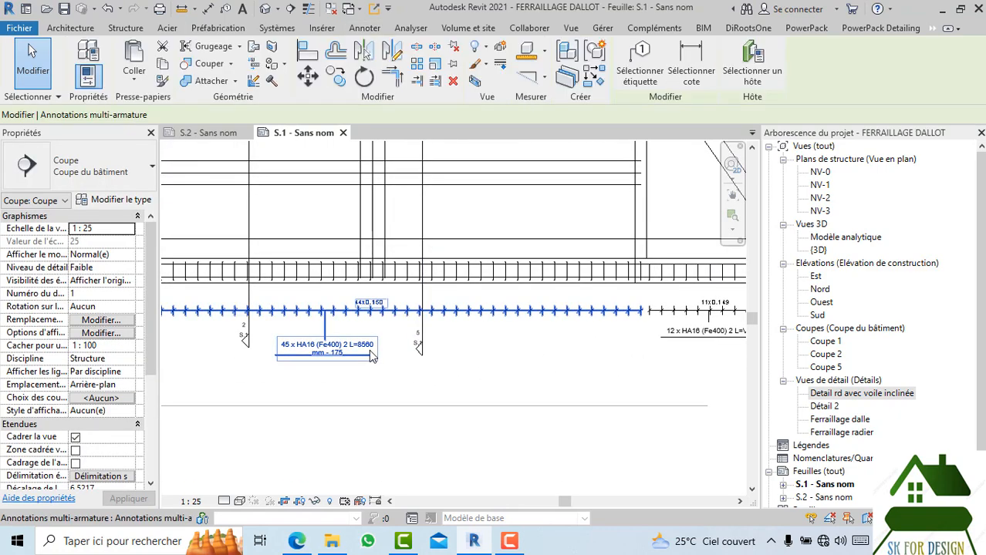
{"action": "scroll", "coordinate": [370, 354], "scroll_direction": "down", "scroll_amount": 2}
{"action": "left_click", "coordinate": [499, 369]}
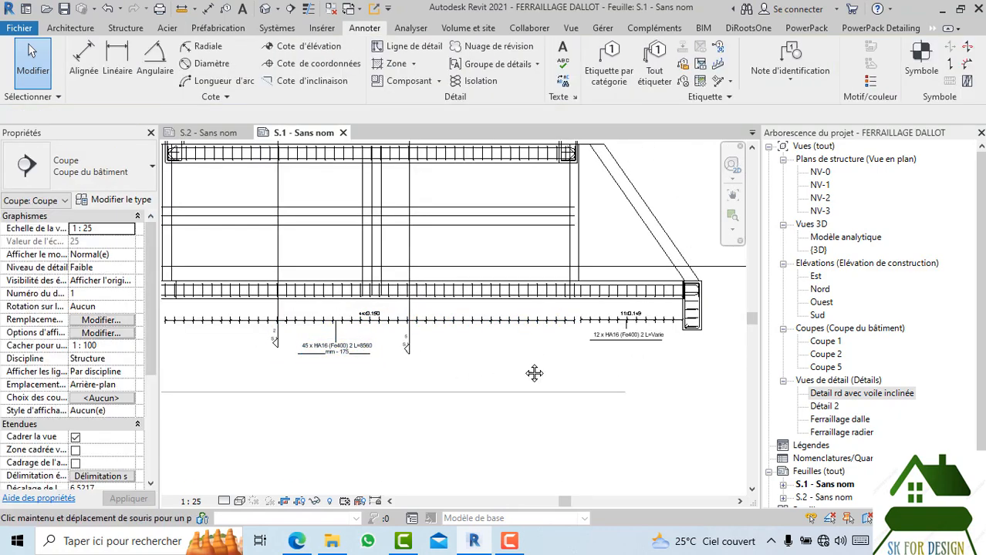
{"action": "middle_click_drag", "start_coordinate": [533, 373], "coordinate": [642, 362]}
{"action": "left_click", "coordinate": [519, 347]}
{"action": "scroll", "coordinate": [348, 355], "scroll_direction": "up", "scroll_amount": 3}
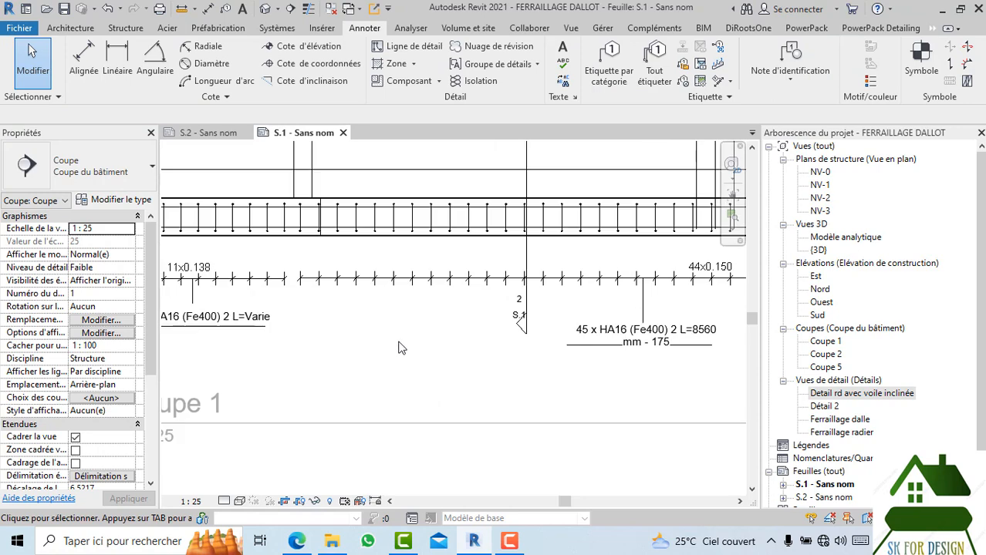
{"action": "scroll", "coordinate": [333, 344], "scroll_direction": "up", "scroll_amount": 1}
{"action": "scroll", "coordinate": [333, 345], "scroll_direction": "down", "scroll_amount": 1}
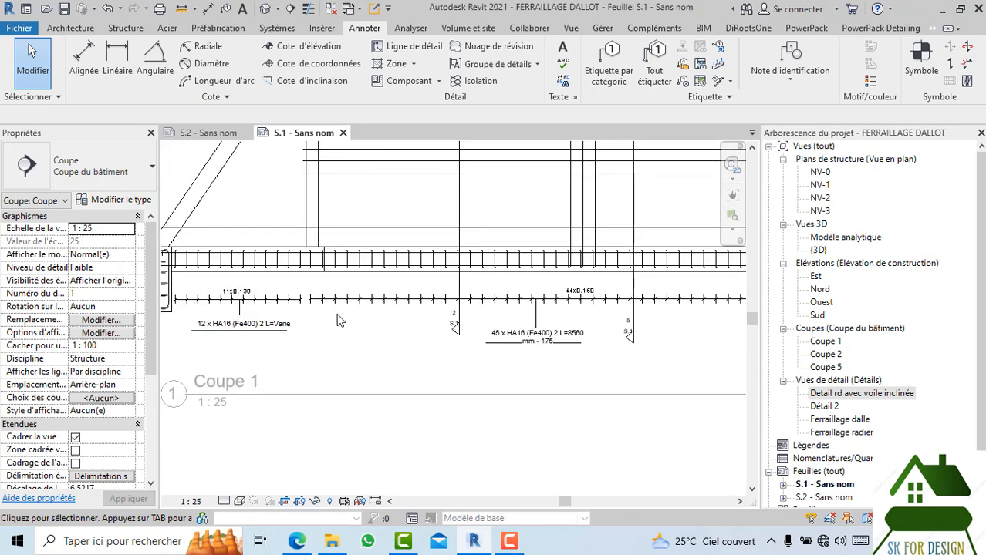
{"action": "scroll", "coordinate": [339, 321], "scroll_direction": "down", "scroll_amount": 2}
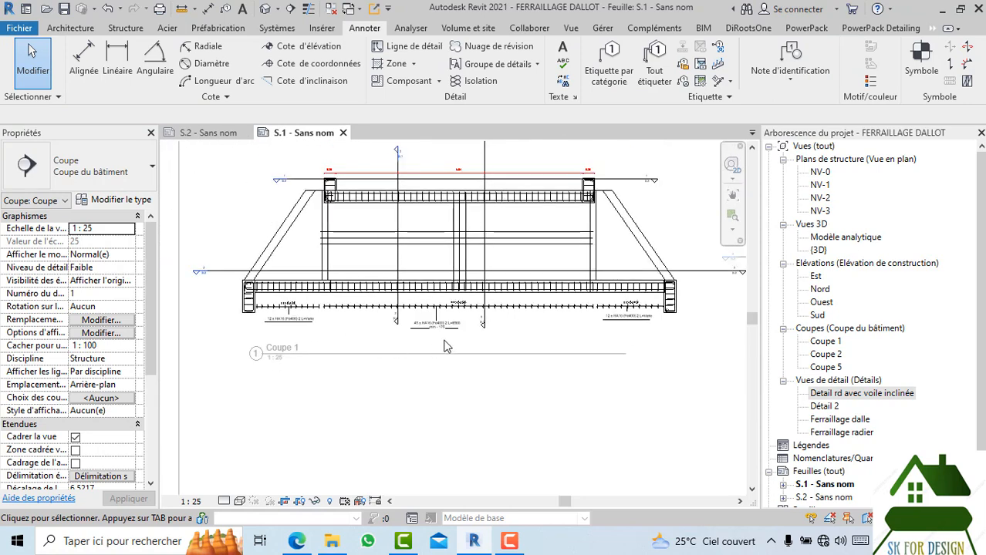
{"action": "scroll", "coordinate": [445, 346], "scroll_direction": "up", "scroll_amount": 3}
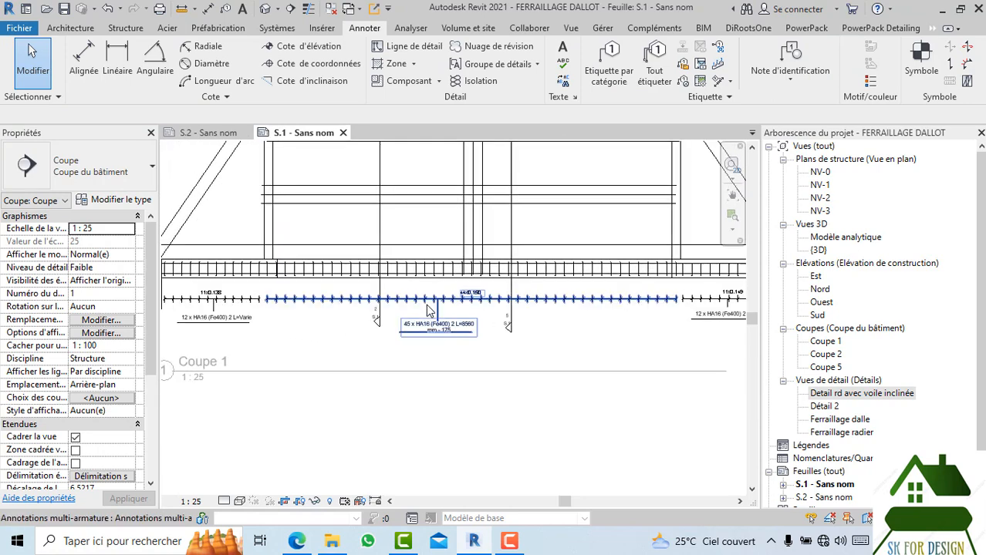
- Delete the middle, left-end and right-end multi-rebar annotations below the base slab of Coupe 1
{"action": "left_click", "coordinate": [267, 299]}
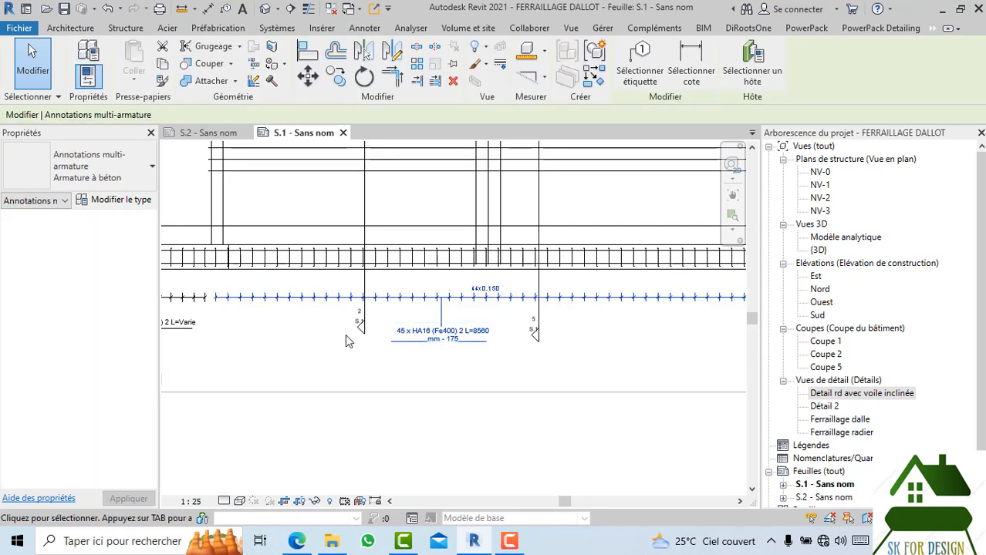
{"action": "key", "text": "Delete"}
{"action": "left_click", "coordinate": [204, 300]}
{"action": "key", "text": "Delete"}
{"action": "scroll", "coordinate": [455, 318], "scroll_direction": "down", "scroll_amount": 1}
{"action": "middle_click_drag", "start_coordinate": [736, 312], "coordinate": [624, 312]}
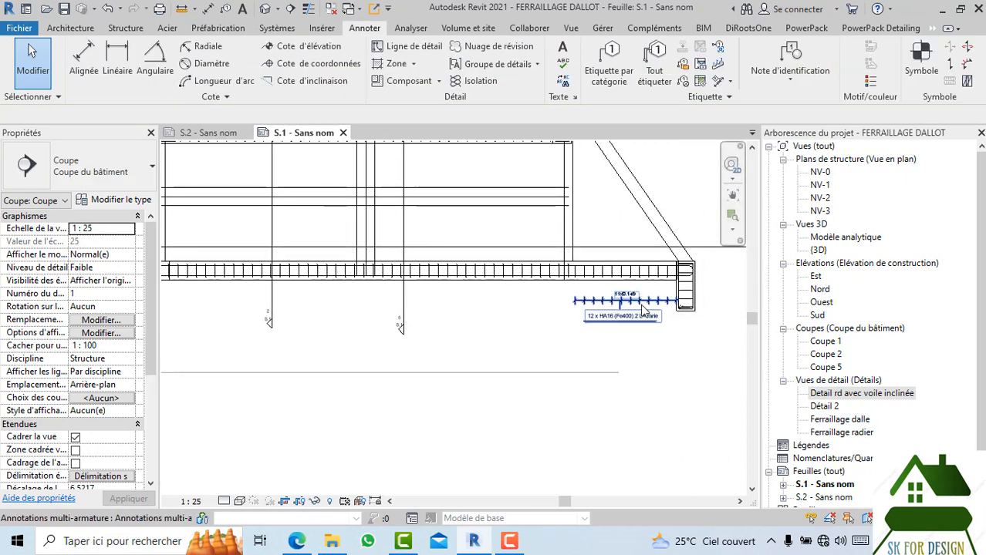
{"action": "left_click", "coordinate": [637, 324]}
{"action": "key", "text": "Delete"}
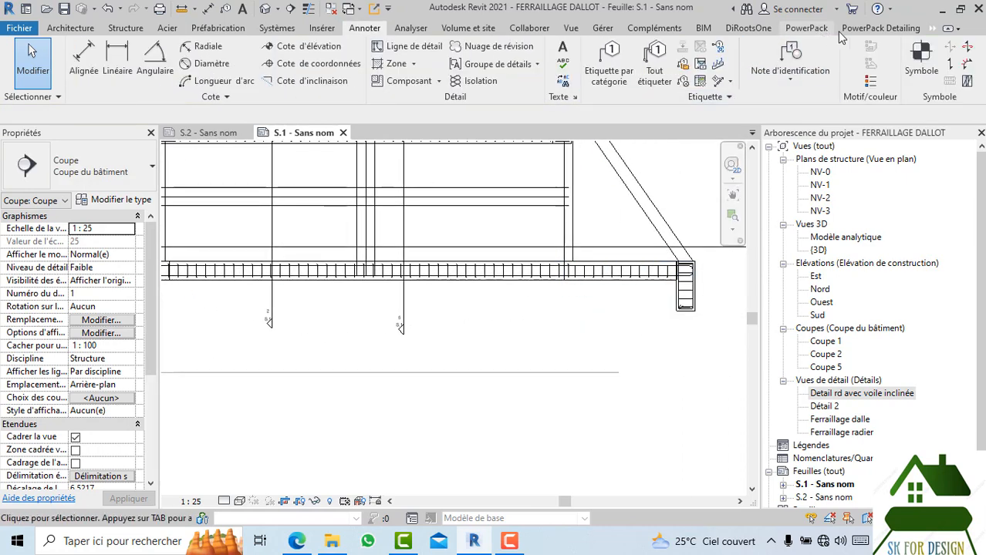
- Add a PowerPack multiple-rebar tag to the middle bottom bar set of the base slab, placing it just below the slab between section marks 2 and 5
{"action": "left_click", "coordinate": [865, 34]}
{"action": "left_click", "coordinate": [883, 69]}
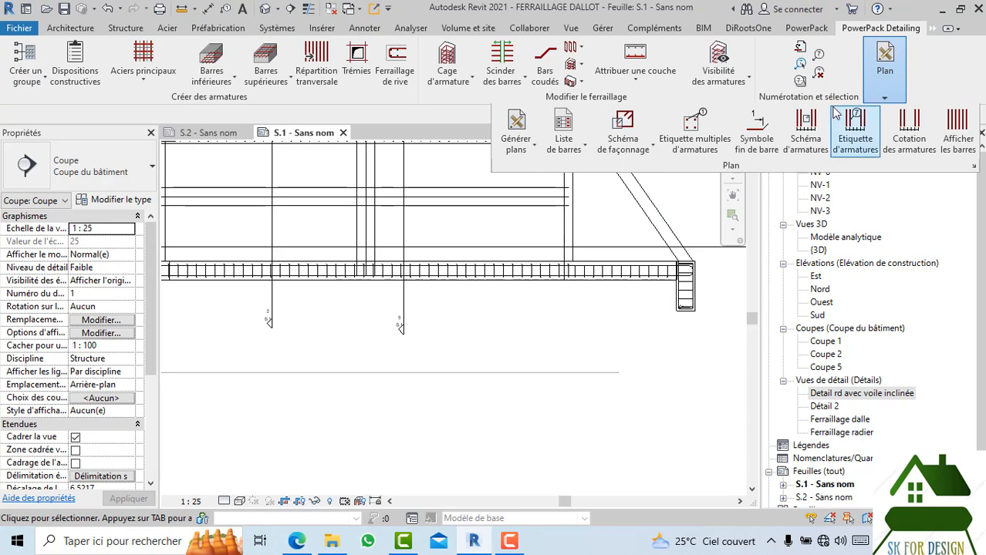
{"action": "left_click", "coordinate": [692, 128]}
{"action": "middle_click_drag", "start_coordinate": [195, 300], "coordinate": [383, 270]}
{"action": "scroll", "coordinate": [384, 270], "scroll_direction": "up", "scroll_amount": 3}
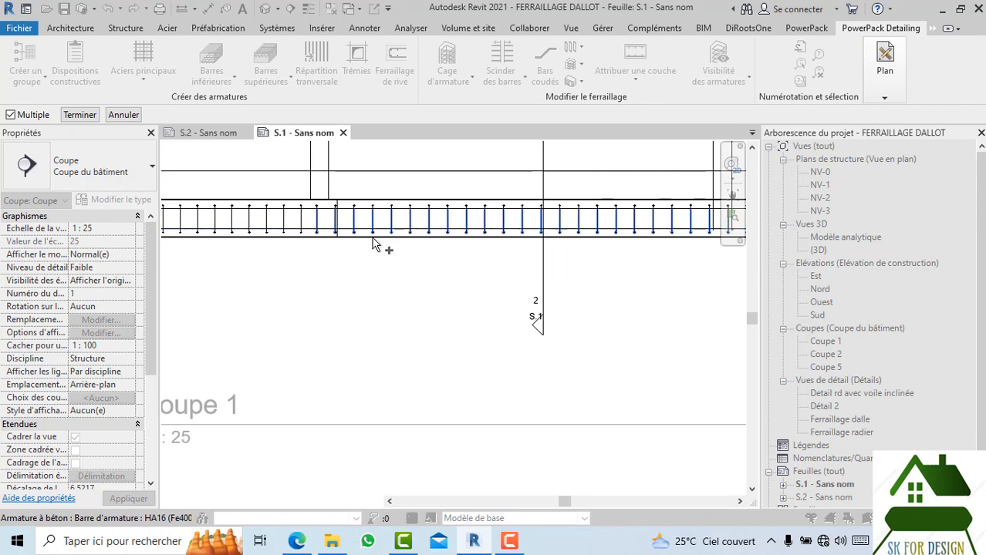
{"action": "left_click", "coordinate": [392, 248]}
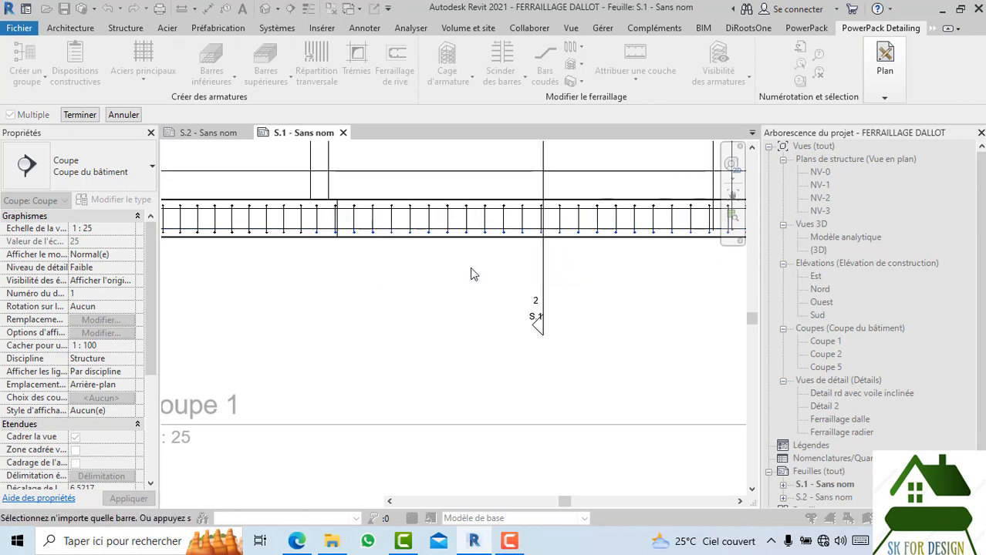
{"action": "middle_click_drag", "start_coordinate": [500, 263], "coordinate": [388, 306]}
{"action": "scroll", "coordinate": [383, 298], "scroll_direction": "down", "scroll_amount": 1}
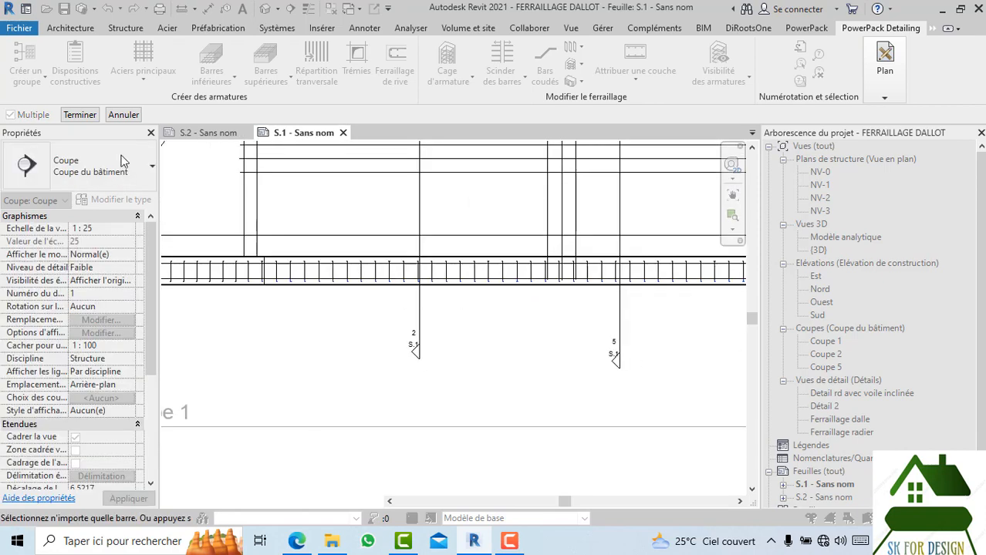
{"action": "left_click", "coordinate": [80, 114]}
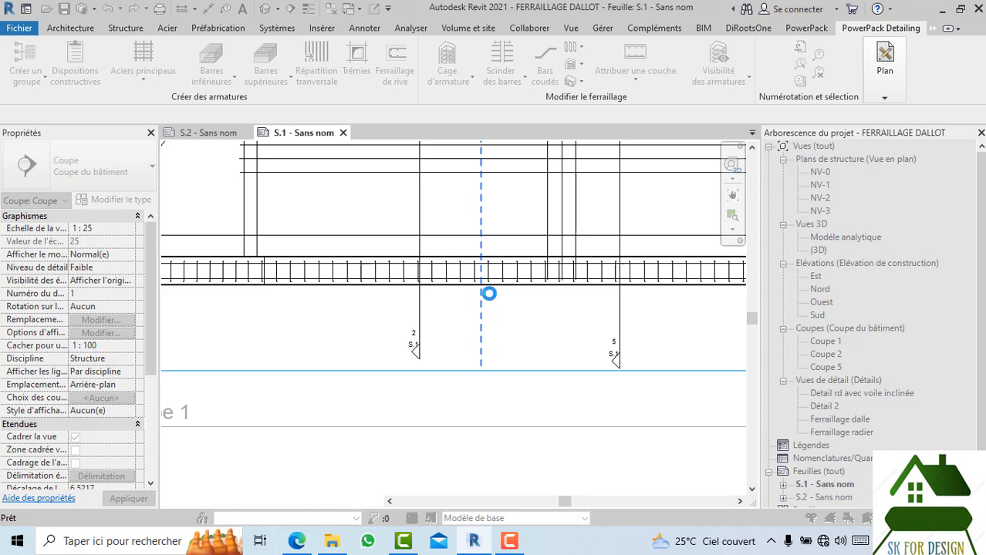
{"action": "left_click", "coordinate": [490, 298]}
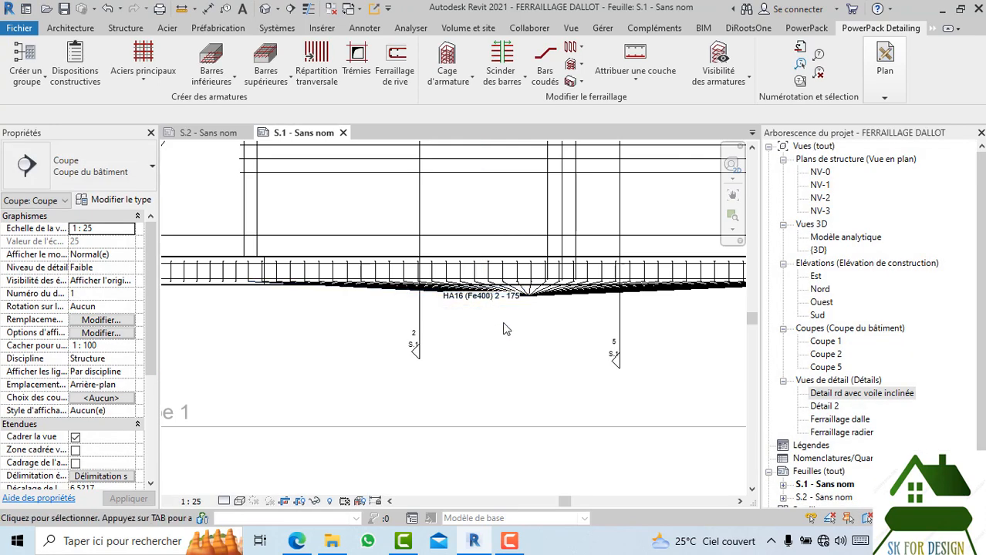
- Move the leader junction of the HA16 multiple-rebar tag farther below the base slab, between section marks 2 and 5
{"action": "scroll", "coordinate": [518, 313], "scroll_direction": "up", "scroll_amount": 2}
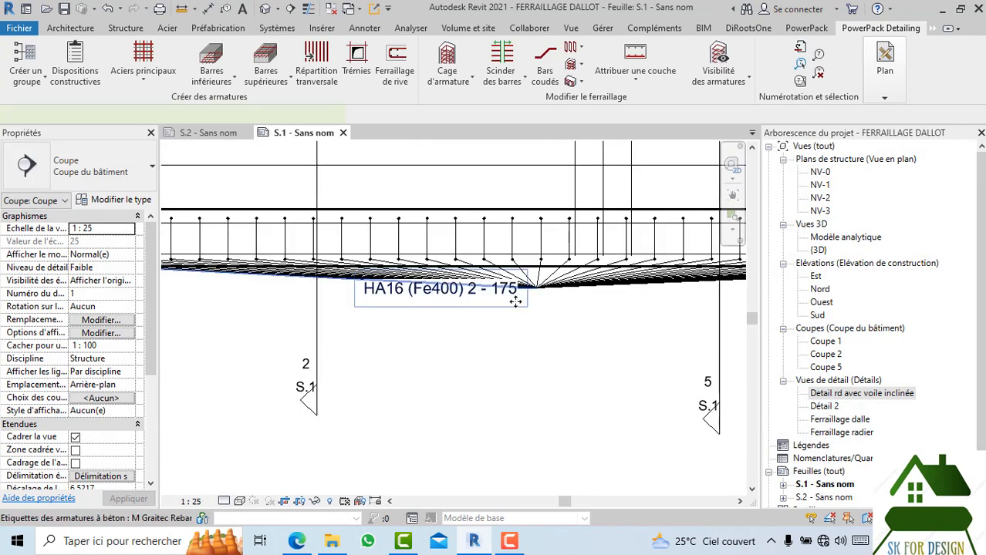
{"action": "left_click", "coordinate": [515, 301]}
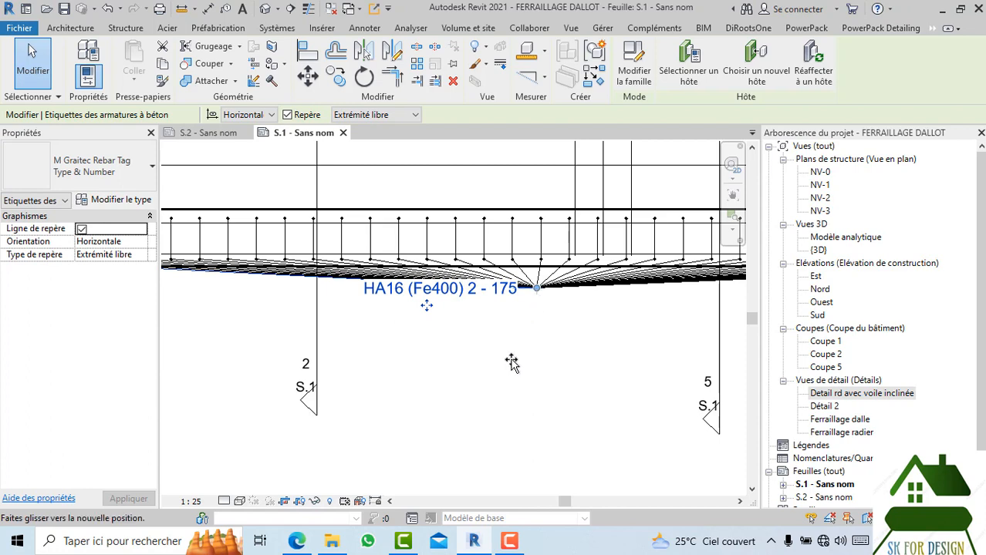
{"action": "left_click_drag", "start_coordinate": [515, 362], "coordinate": [512, 359]}
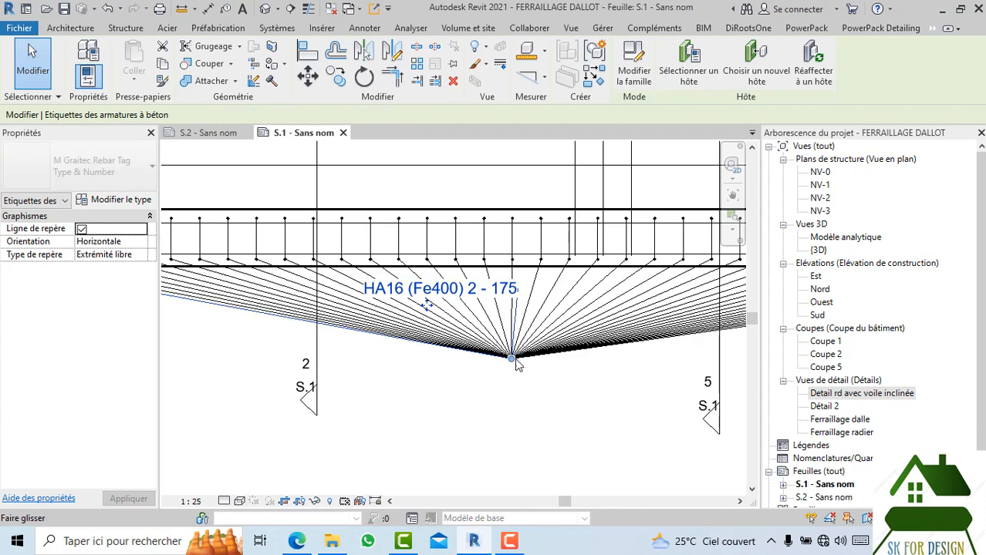
{"action": "scroll", "coordinate": [507, 415], "scroll_direction": "down", "scroll_amount": 5}
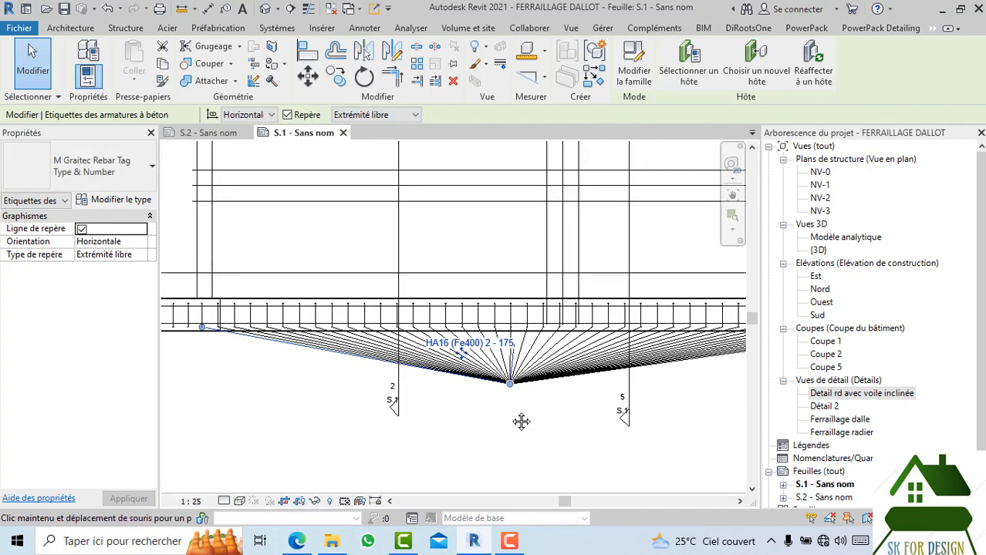
- Delete the multiple-rebar tag with fanned leaders below the base slab of Coupe 1
{"action": "scroll", "coordinate": [442, 383], "scroll_direction": "up", "scroll_amount": 2}
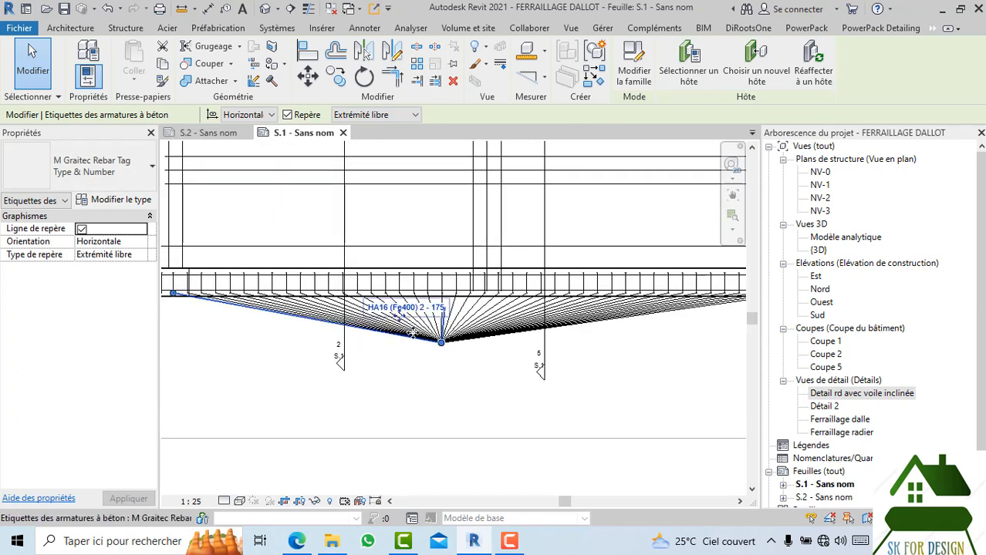
{"action": "left_click", "coordinate": [501, 347]}
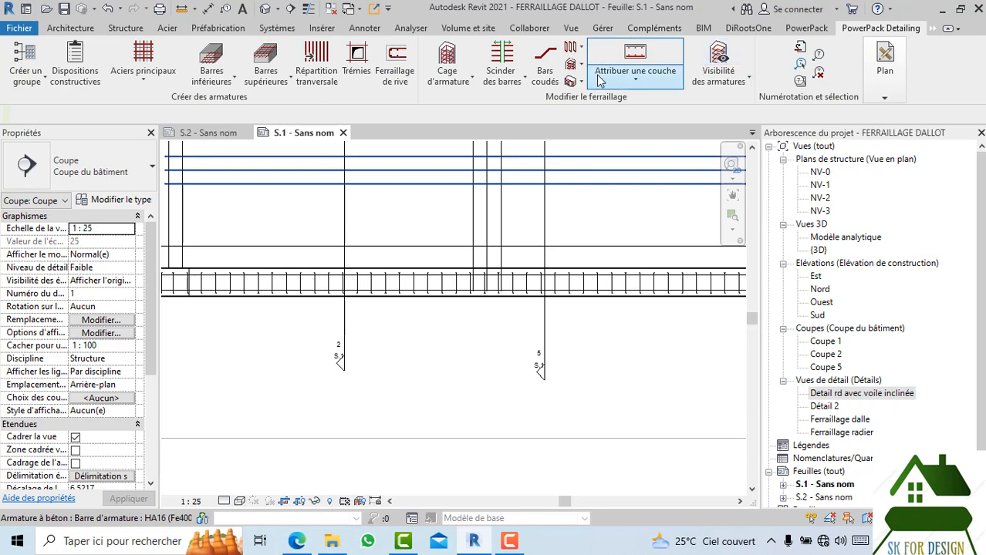
{"action": "mouse_move", "coordinate": [880, 94]}
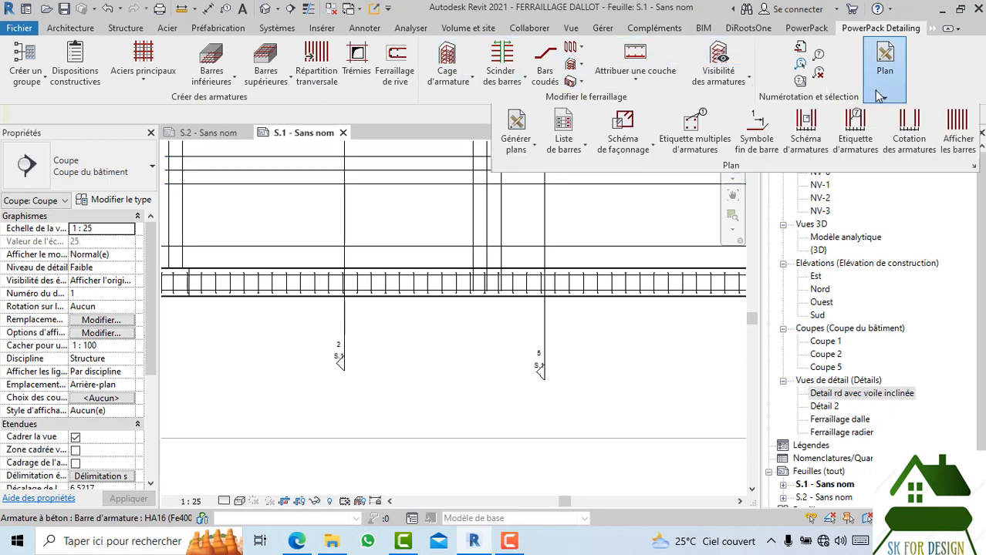
- Tag by category the base slab's bottom dot-shaped bar set and place the label below the slab, offset toward section mark 2
{"action": "left_click", "coordinate": [365, 28]}
{"action": "left_click", "coordinate": [607, 67]}
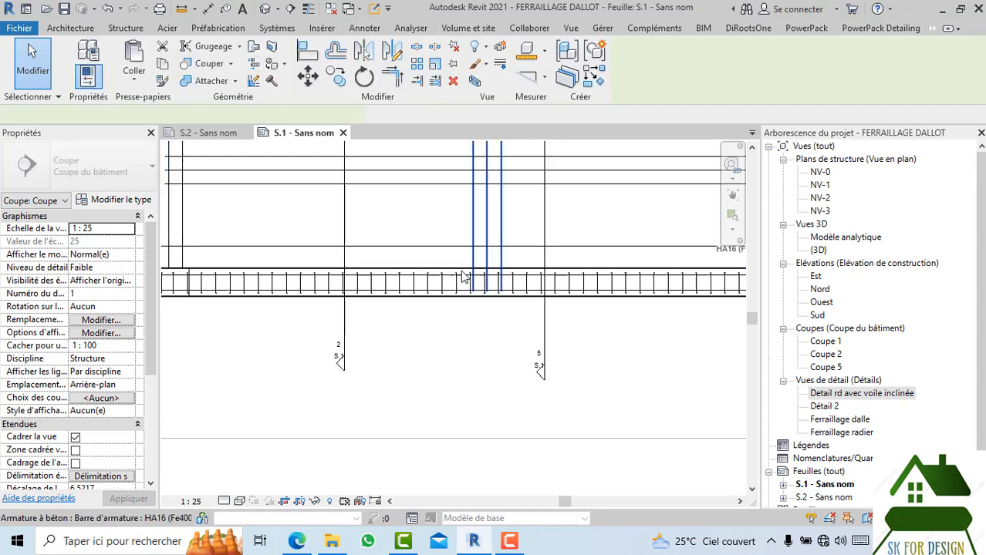
{"action": "scroll", "coordinate": [408, 274], "scroll_direction": "up", "scroll_amount": 4}
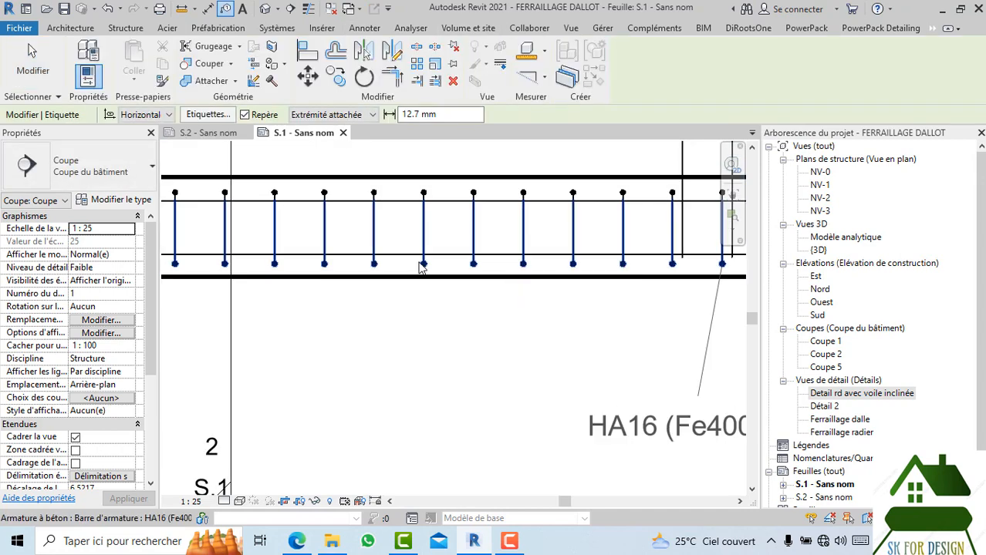
{"action": "scroll", "coordinate": [442, 299], "scroll_direction": "down", "scroll_amount": 2}
{"action": "left_click_drag", "start_coordinate": [613, 407], "coordinate": [451, 428]}
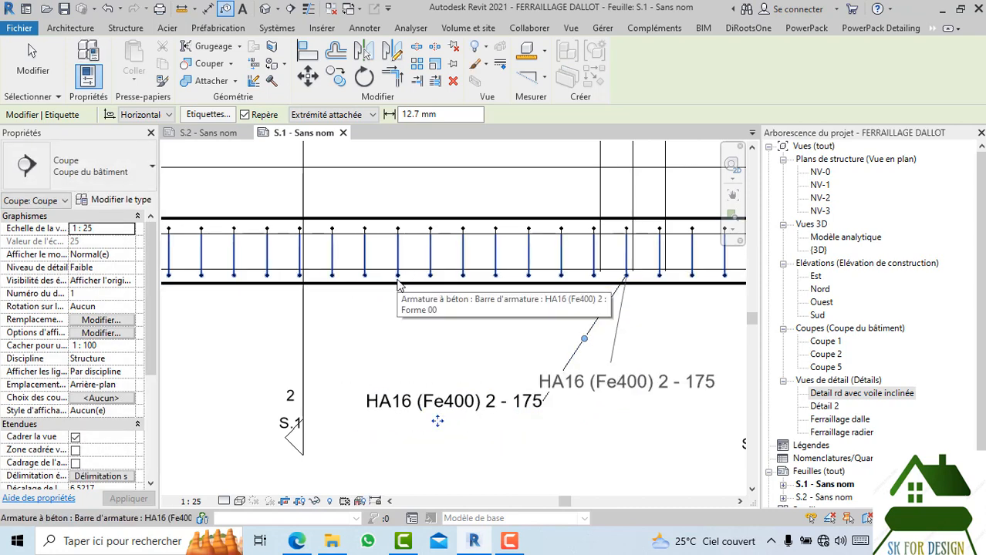
- Finish tagging and move the HA16 (Fe400) 2 - 175 tag slightly lower, between section marks 2 and 5
{"action": "scroll", "coordinate": [425, 300], "scroll_direction": "down", "scroll_amount": 2}
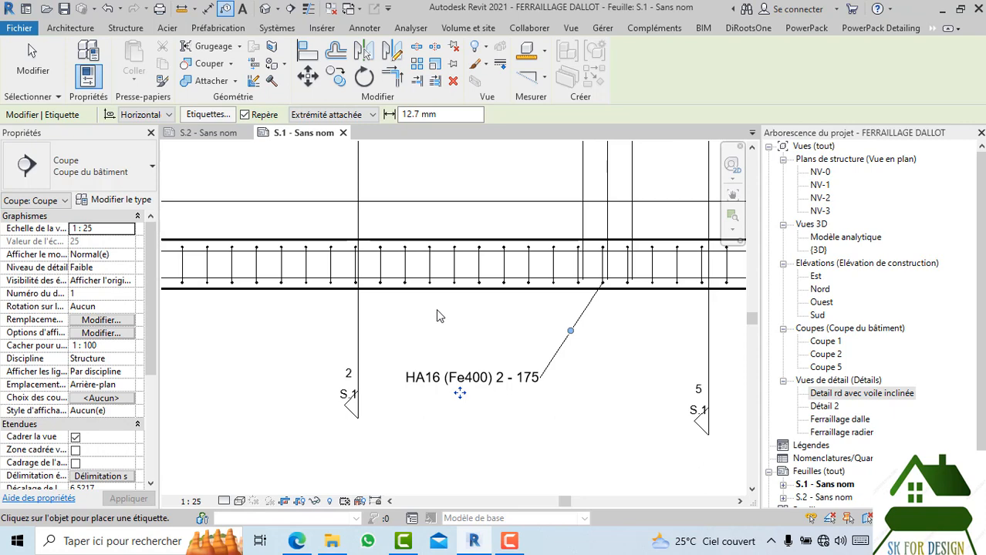
{"action": "left_click", "coordinate": [467, 347]}
{"action": "key", "text": "Escape"}
{"action": "left_click", "coordinate": [484, 376]}
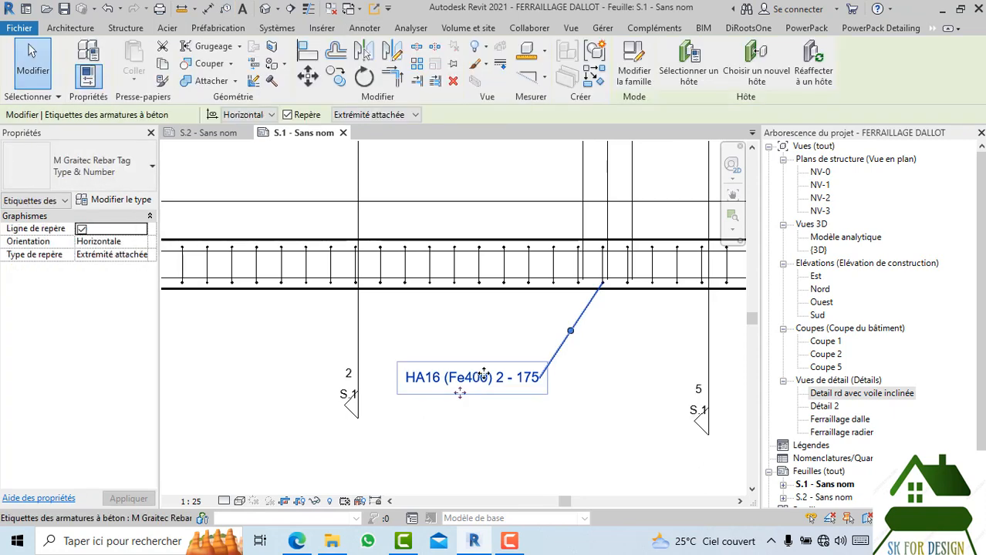
{"action": "scroll", "coordinate": [428, 367], "scroll_direction": "down", "scroll_amount": 1}
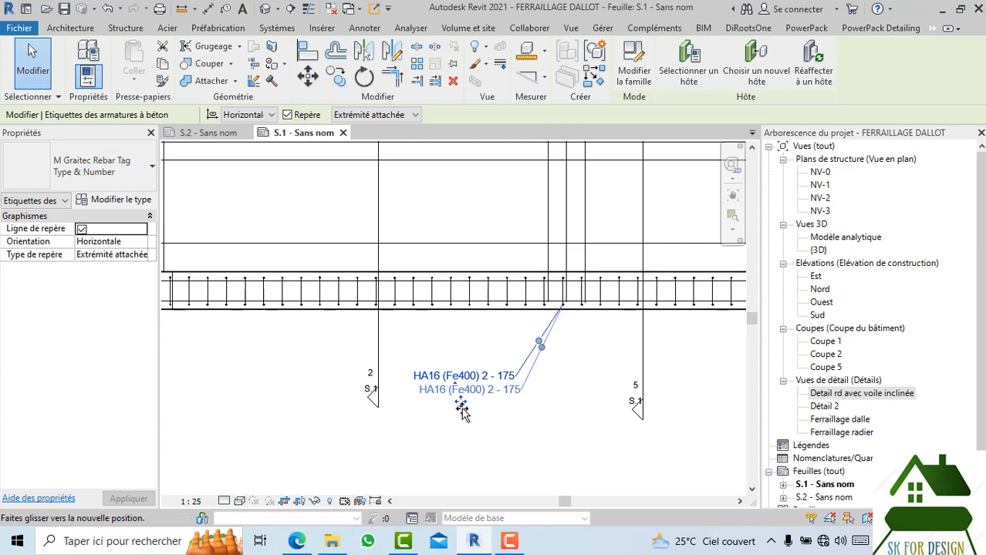
{"action": "left_click_drag", "start_coordinate": [462, 413], "coordinate": [465, 416]}
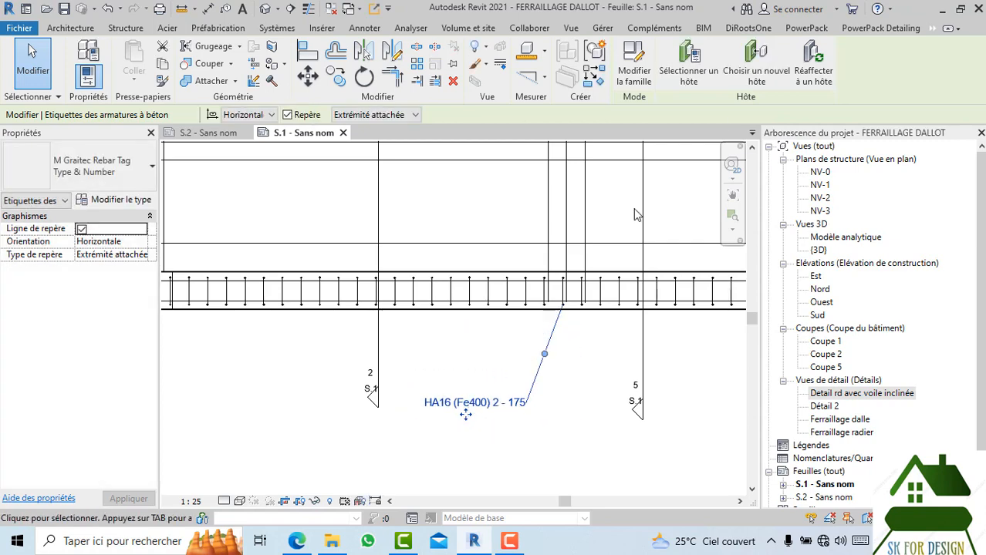
{"action": "left_click", "coordinate": [756, 62]}
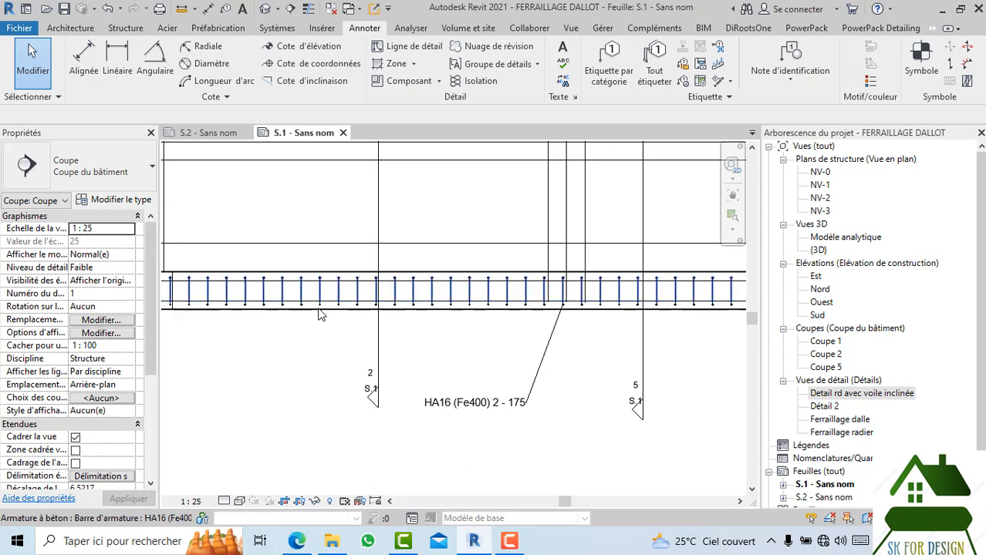
{"action": "scroll", "coordinate": [324, 309], "scroll_direction": "up", "scroll_amount": 2}
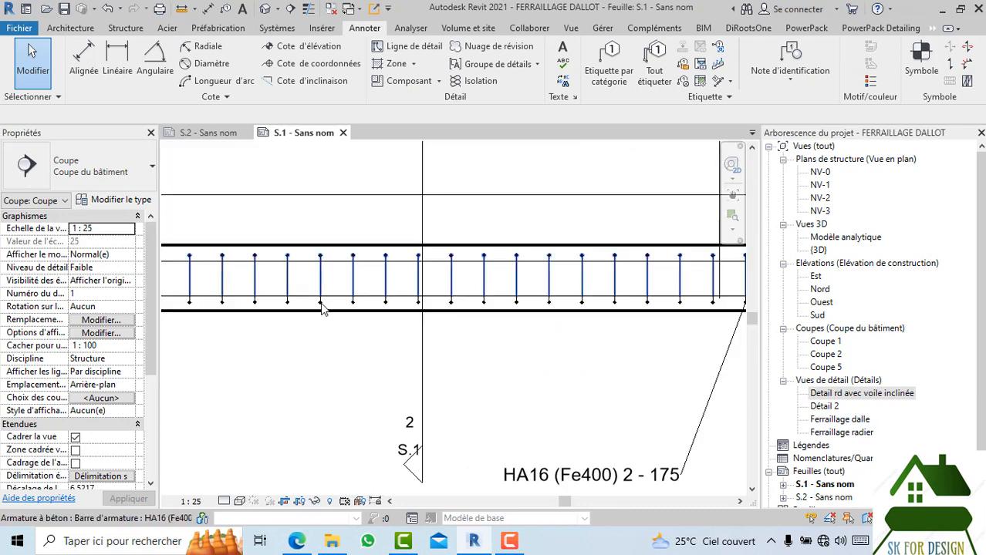
{"action": "scroll", "coordinate": [289, 312], "scroll_direction": "down", "scroll_amount": 3}
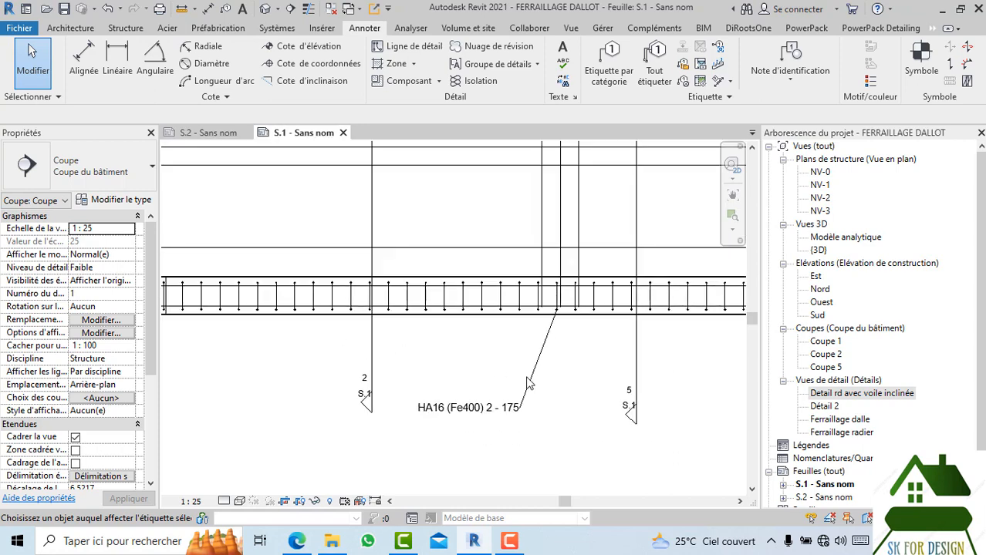
{"action": "left_click", "coordinate": [496, 408]}
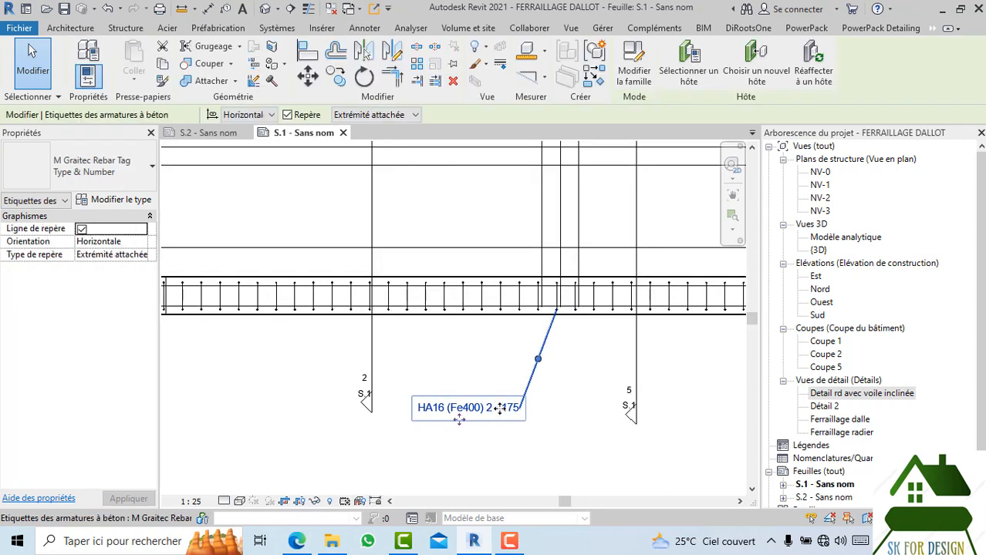
{"action": "left_click", "coordinate": [484, 368]}
- Tag by category the base slab's lower longitudinal bar and place its label below the slab, on the outer side of section mark 2
{"action": "left_click", "coordinate": [597, 68]}
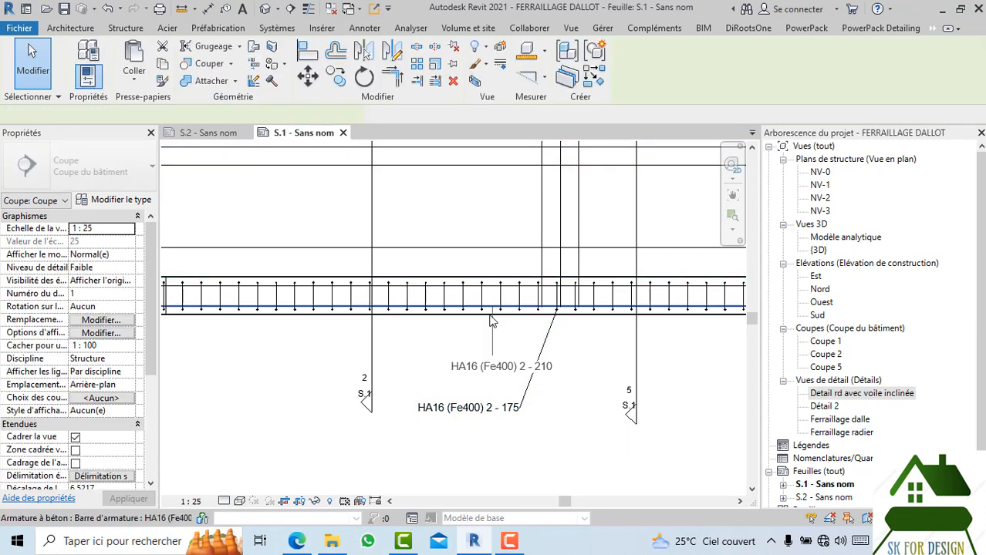
{"action": "left_click", "coordinate": [409, 316]}
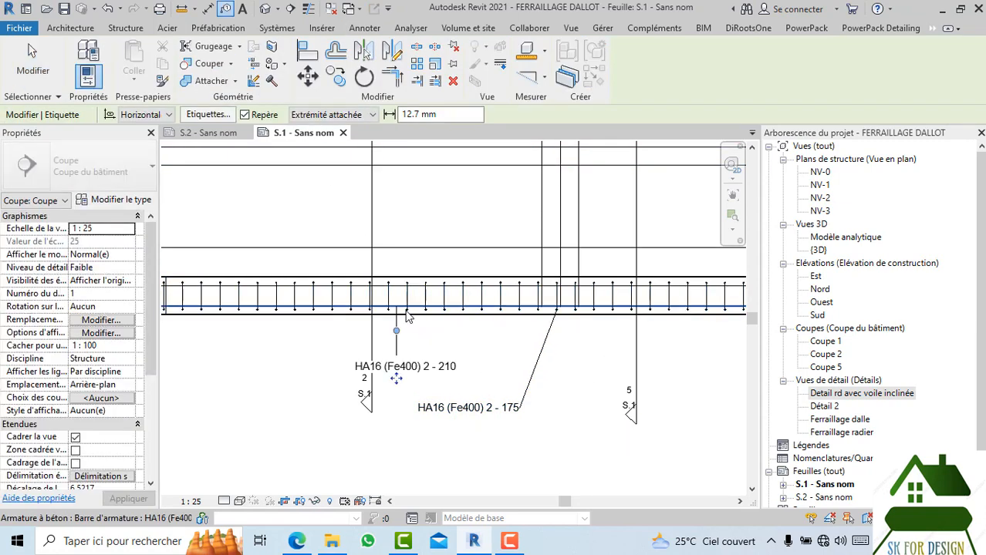
{"action": "left_click_drag", "start_coordinate": [396, 378], "coordinate": [222, 403]}
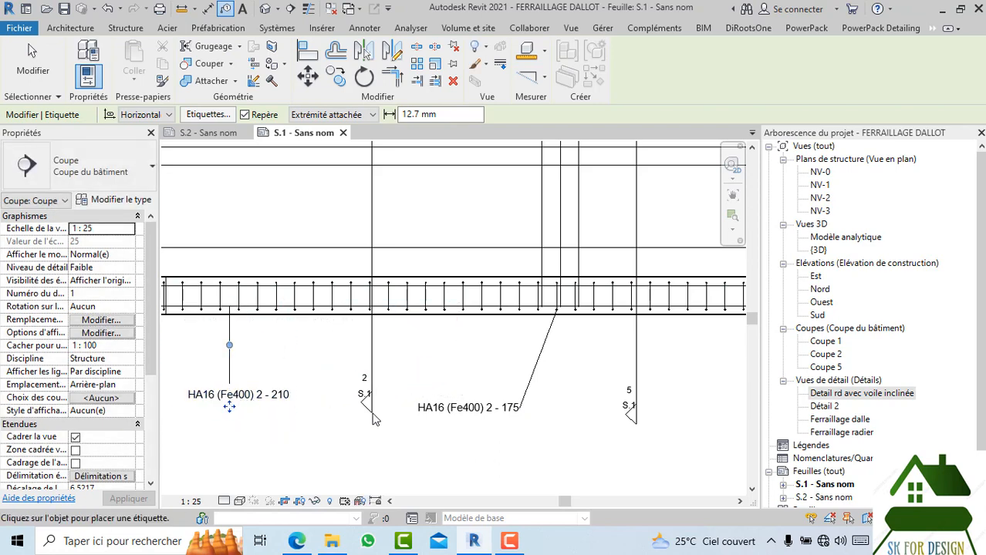
- Examine the two tags below the base slab of Coupe 1 and the bars their leaders point to
{"action": "scroll", "coordinate": [398, 387], "scroll_direction": "up", "scroll_amount": 5}
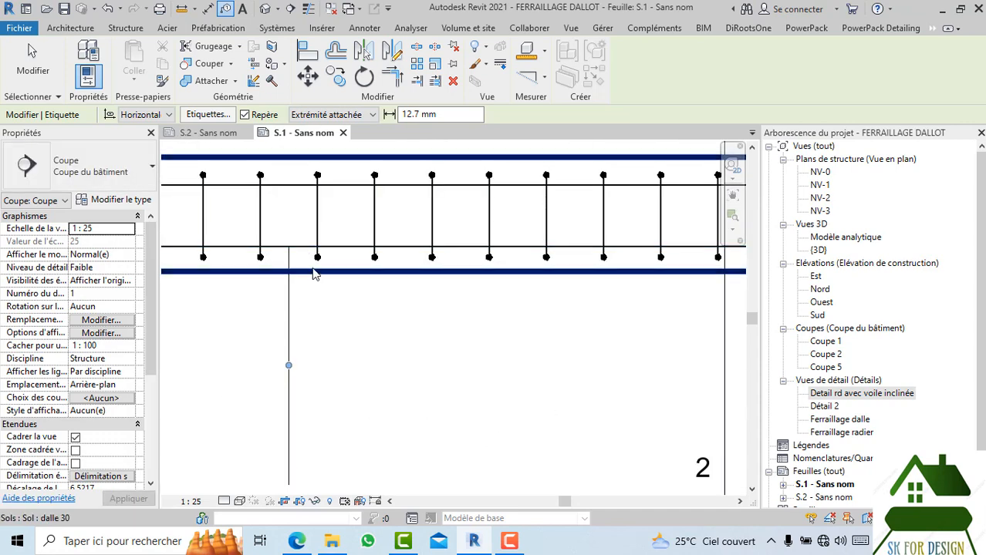
{"action": "scroll", "coordinate": [365, 258], "scroll_direction": "down", "scroll_amount": 4}
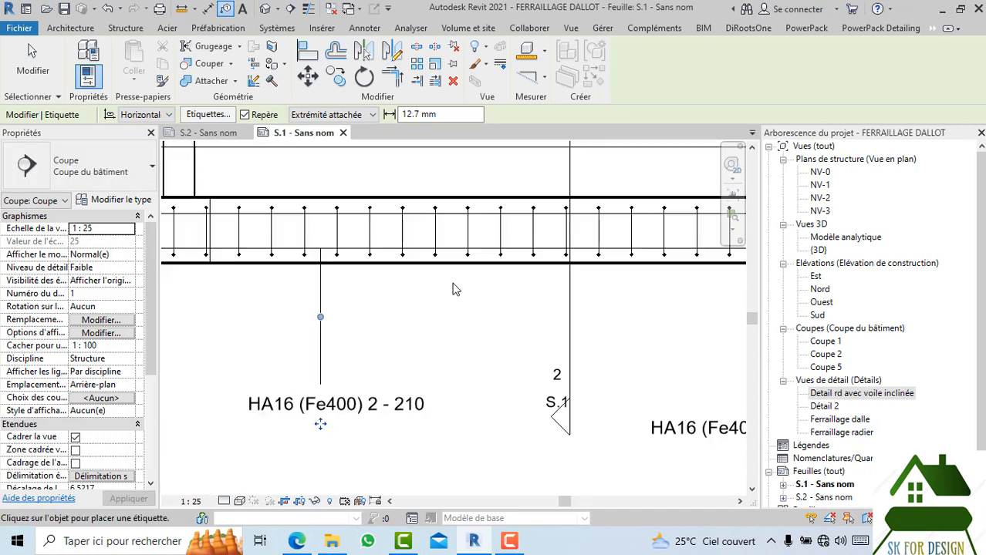
{"action": "middle_click_drag", "start_coordinate": [454, 289], "coordinate": [257, 312]}
{"action": "scroll", "coordinate": [392, 312], "scroll_direction": "down", "scroll_amount": 2}
{"action": "middle_click_drag", "start_coordinate": [436, 318], "coordinate": [475, 321]}
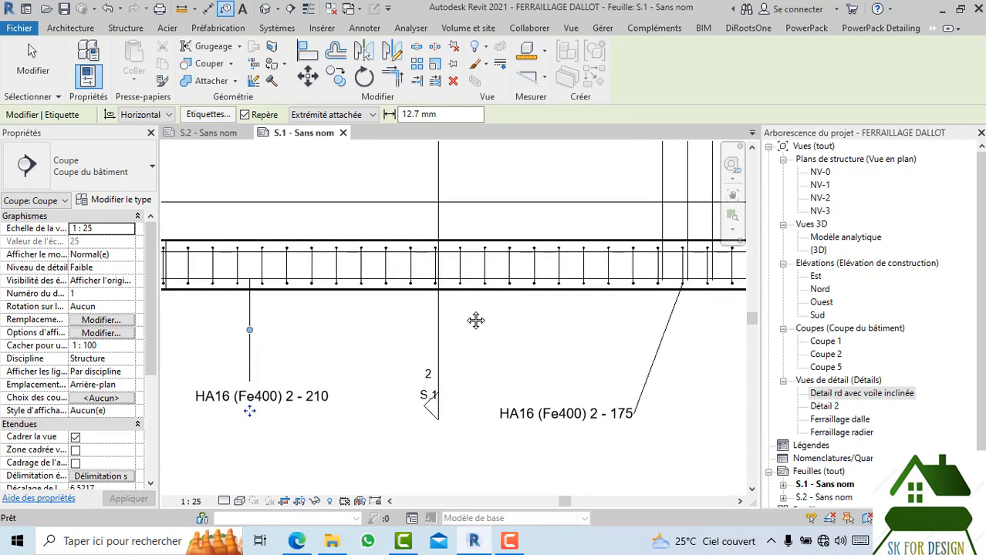
{"action": "mouse_move", "coordinate": [386, 429]}
{"action": "middle_mouse_down"}
{"action": "mouse_move", "coordinate": [372, 418]}
{"action": "mouse_move", "coordinate": [355, 424]}
{"action": "middle_mouse_up"}
{"action": "scroll", "coordinate": [354, 424], "scroll_direction": "down", "scroll_amount": 1}
{"action": "middle_click_drag", "start_coordinate": [412, 401], "coordinate": [405, 400]}
{"action": "scroll", "coordinate": [497, 374], "scroll_direction": "down", "scroll_amount": 2}
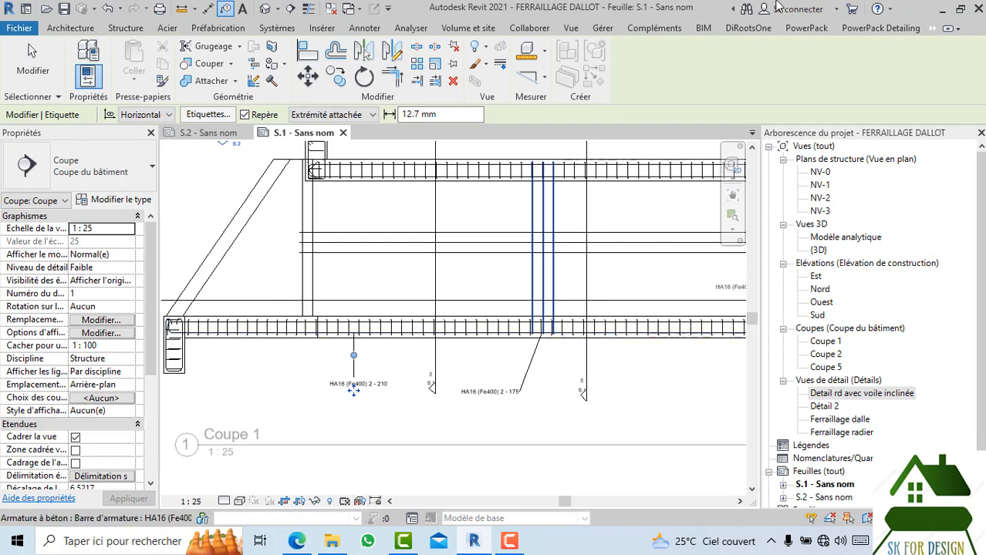
- Add a linear multi-rebar annotation to the base slab's bottom dot-shaped bar set, with its dimension line below the slab and label near section mark 2
{"action": "left_click", "coordinate": [376, 28]}
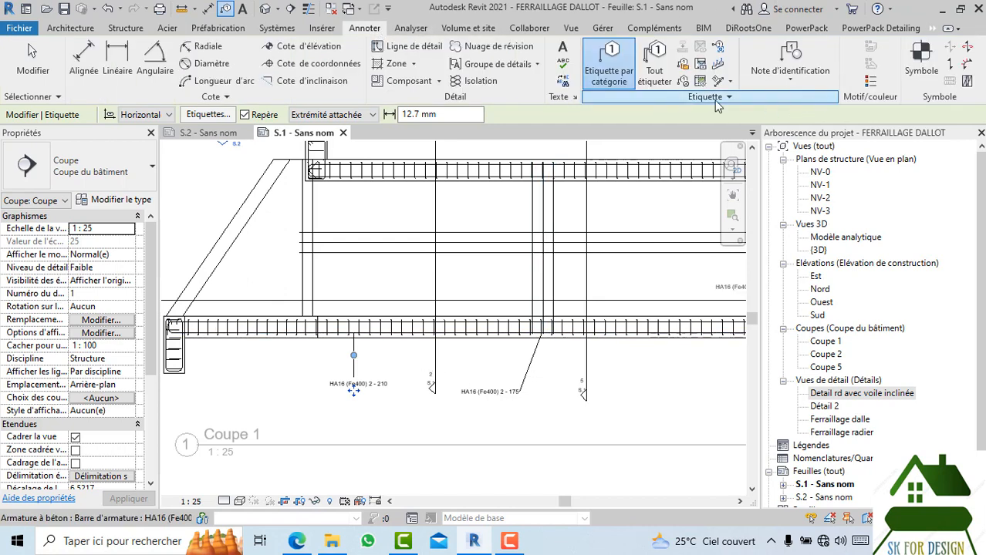
{"action": "left_click", "coordinate": [716, 83]}
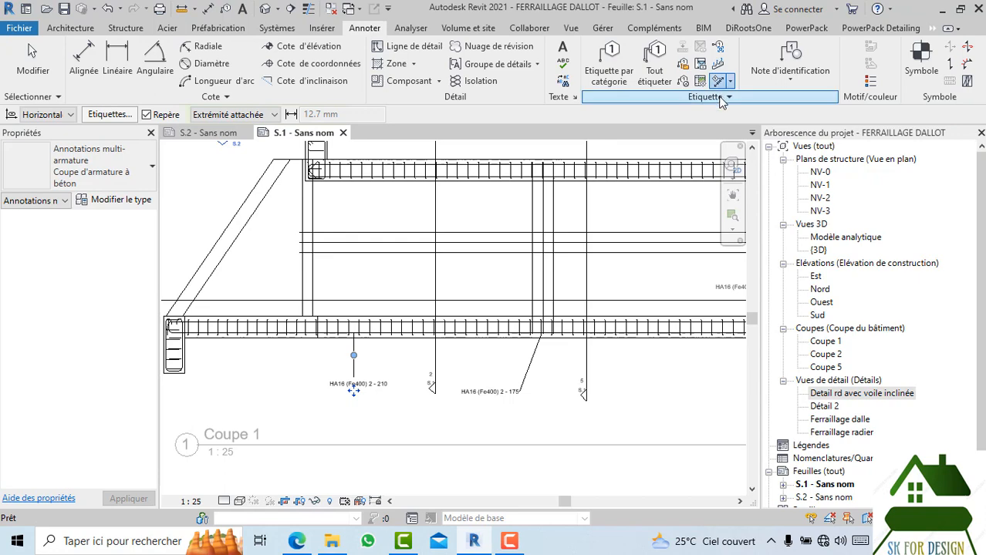
{"action": "left_click", "coordinate": [732, 82]}
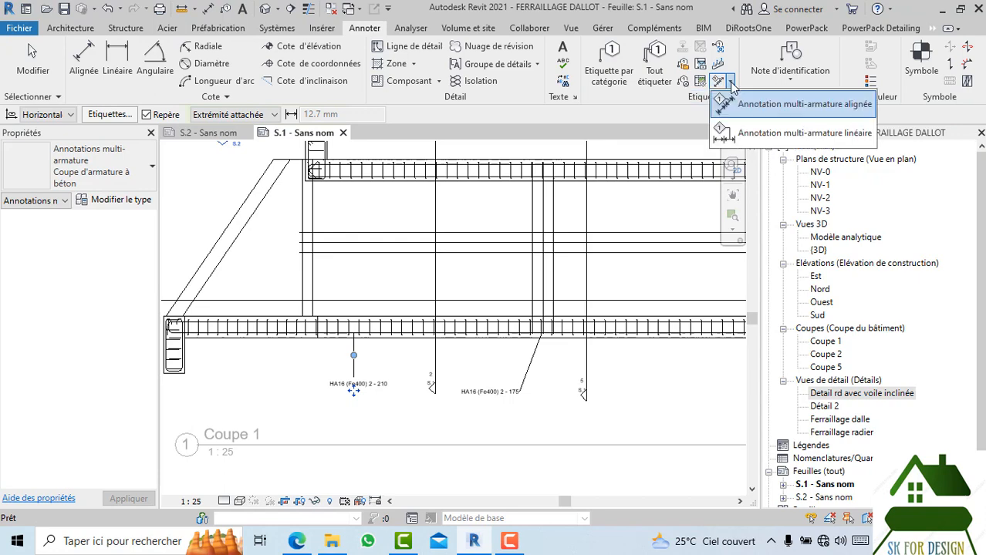
{"action": "left_click", "coordinate": [724, 131]}
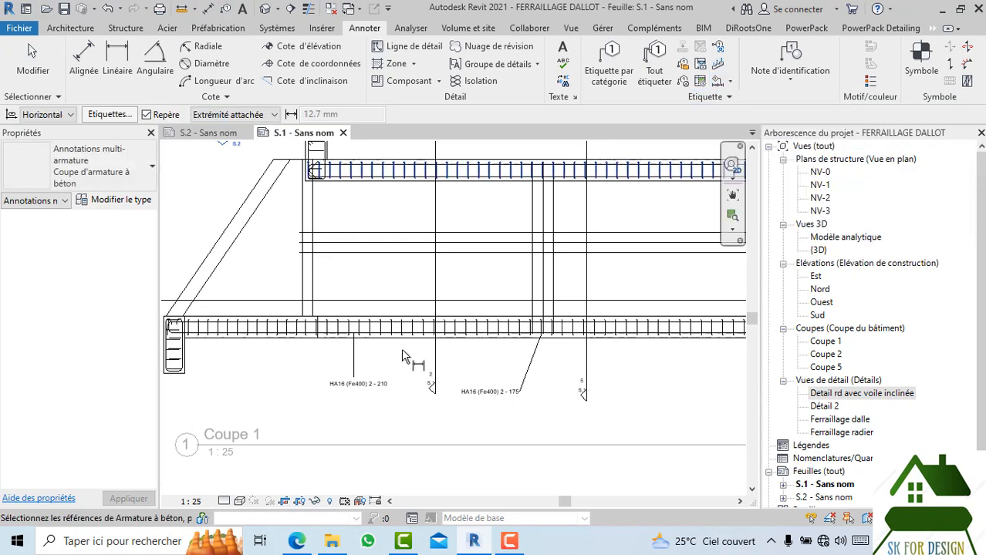
{"action": "scroll", "coordinate": [412, 347], "scroll_direction": "up", "scroll_amount": 4}
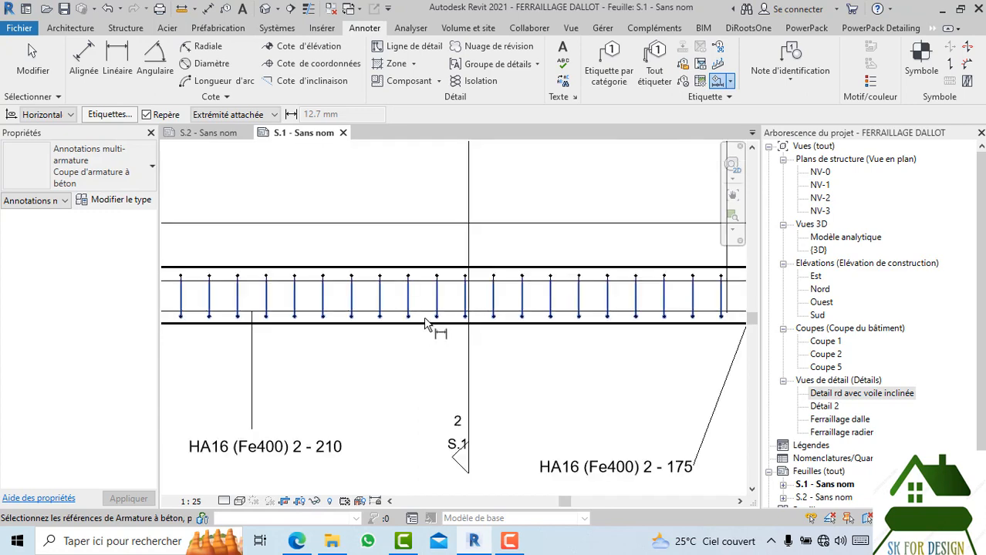
{"action": "left_click", "coordinate": [426, 324]}
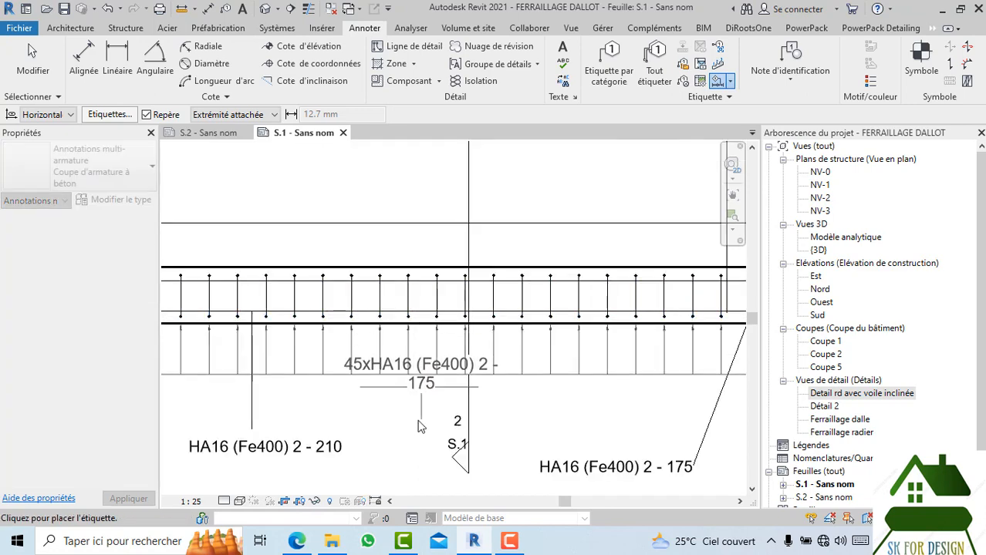
{"action": "middle_click_drag", "start_coordinate": [417, 470], "coordinate": [414, 359]}
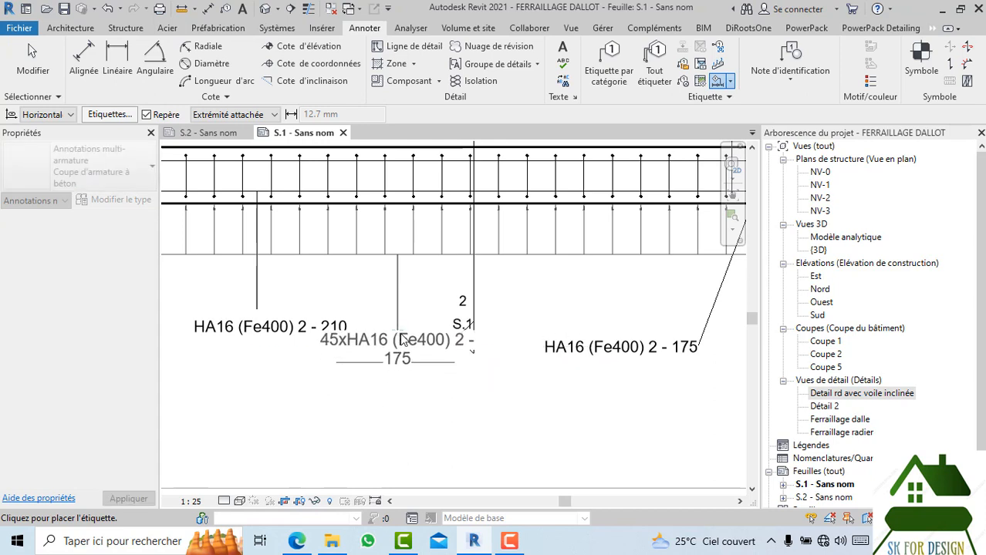
{"action": "left_click", "coordinate": [401, 339]}
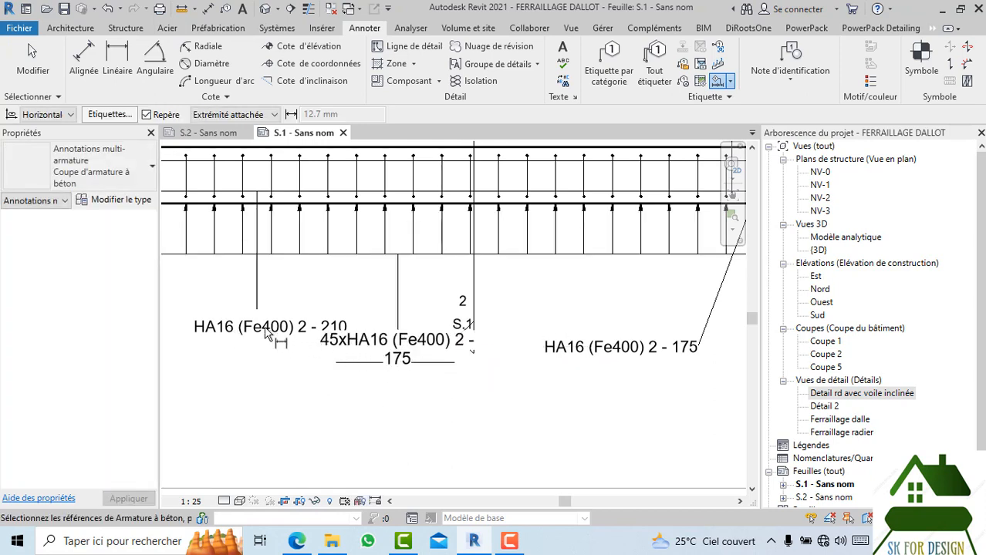
{"action": "scroll", "coordinate": [304, 327], "scroll_direction": "down", "scroll_amount": 1}
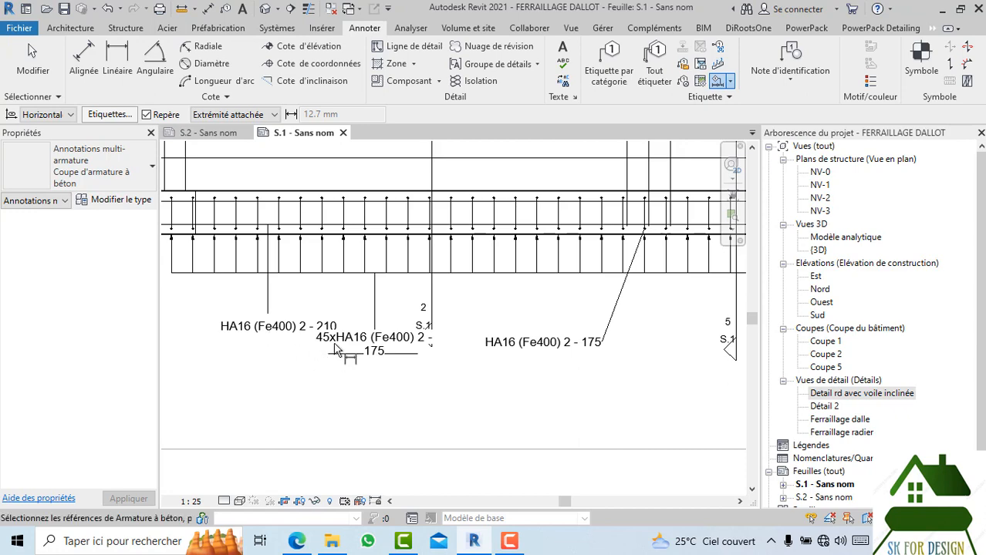
{"action": "scroll", "coordinate": [297, 343], "scroll_direction": "down", "scroll_amount": 1}
{"action": "scroll", "coordinate": [393, 370], "scroll_direction": "up", "scroll_amount": 1}
{"action": "key", "text": "Escape"}
{"action": "key", "text": "Return"}
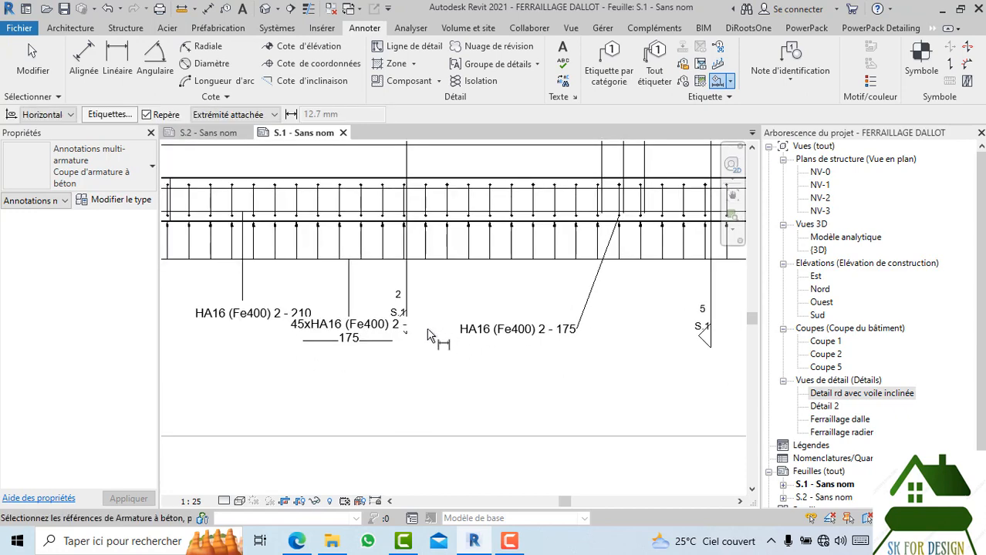
- End the multi-rebar annotation command and delete the HA16 (Fe400) 2 - 210 tag below the base slab
{"action": "key", "text": "Escape"}
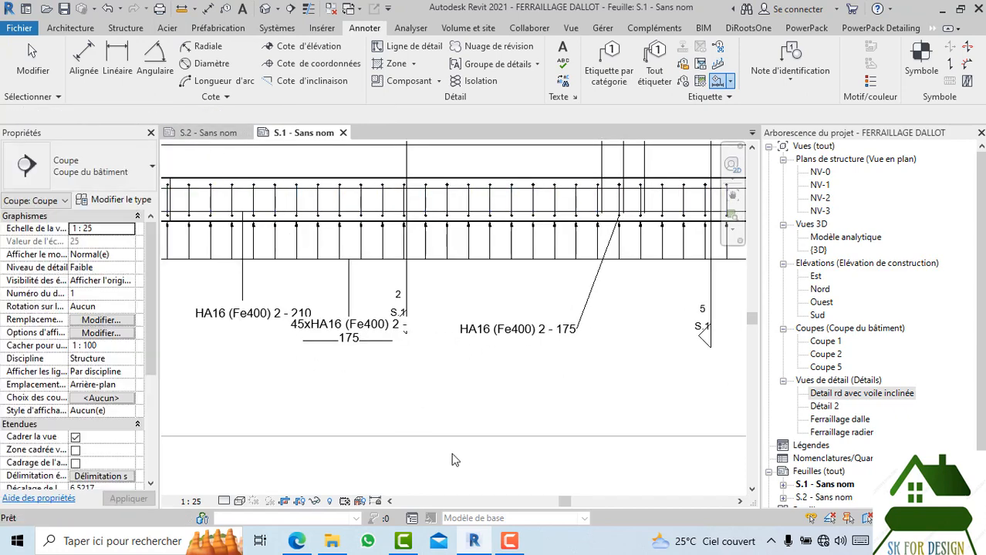
{"action": "left_click", "coordinate": [268, 316]}
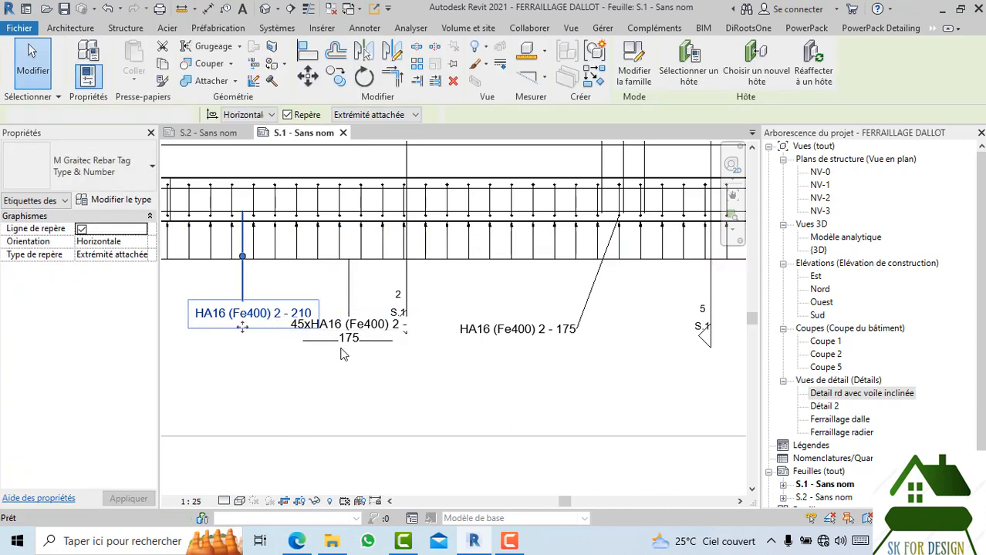
{"action": "key", "text": "Delete"}
- Extend the lower end of section mark 2 downward so its head clears the multi-rebar label below the base slab
{"action": "left_click", "coordinate": [406, 293]}
{"action": "left_click", "coordinate": [417, 289]}
{"action": "scroll", "coordinate": [418, 293], "scroll_direction": "down", "scroll_amount": 3}
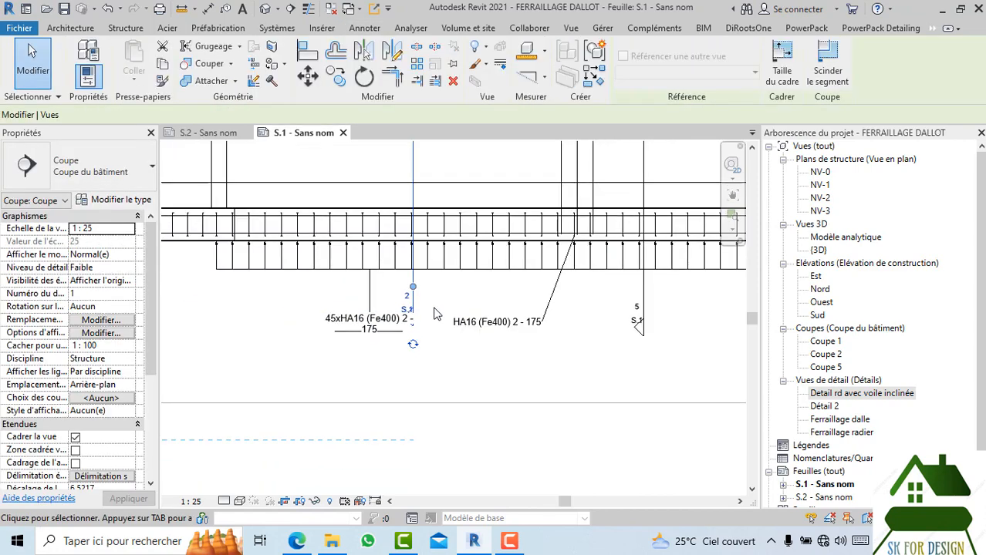
{"action": "left_click", "coordinate": [429, 350]}
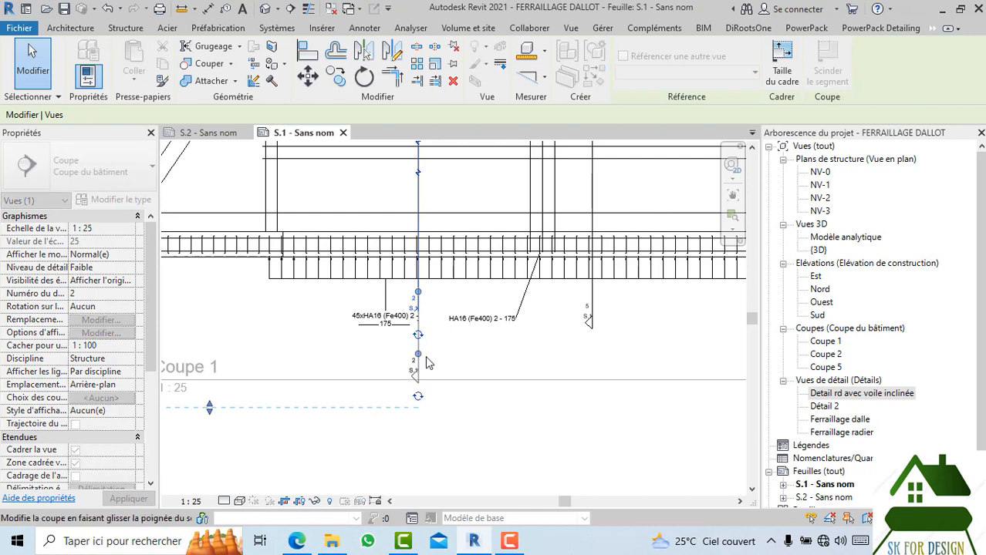
- Set the tag family of the base slab's multi-rebar annotation type to M Graitec Rebar Tag : Quantity Type & Number
{"action": "left_click", "coordinate": [405, 323]}
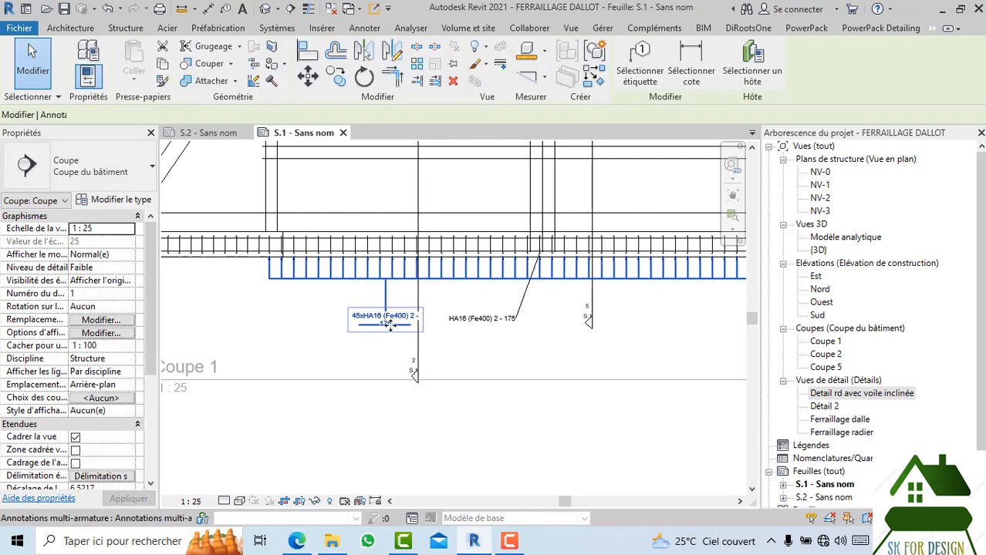
{"action": "scroll", "coordinate": [387, 341], "scroll_direction": "up", "scroll_amount": 3}
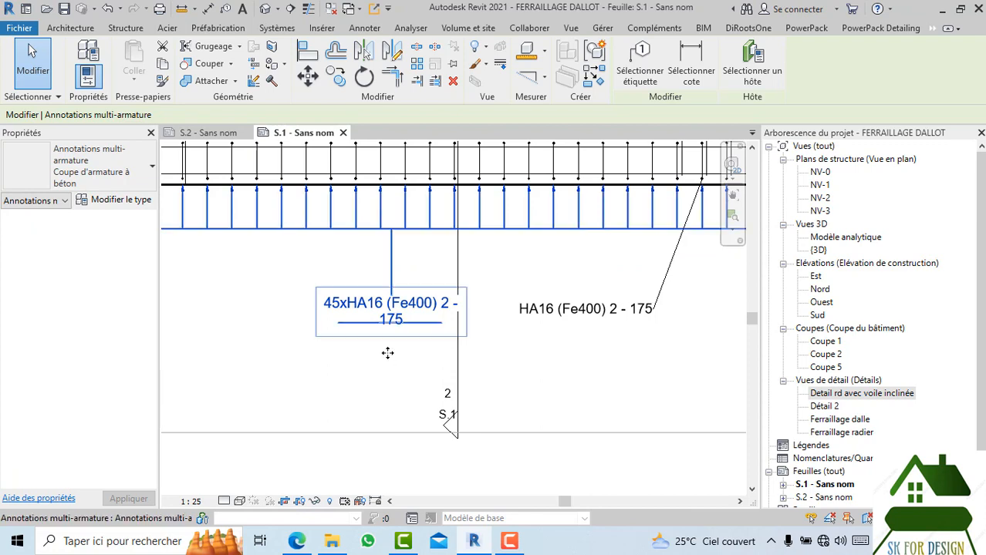
{"action": "left_click", "coordinate": [377, 373]}
{"action": "left_click", "coordinate": [401, 320]}
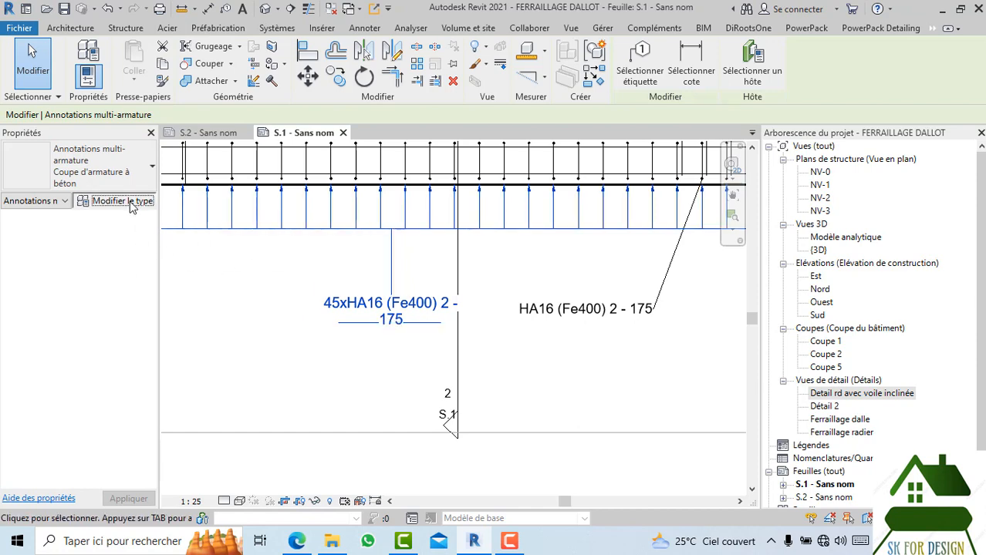
{"action": "left_click", "coordinate": [123, 201]}
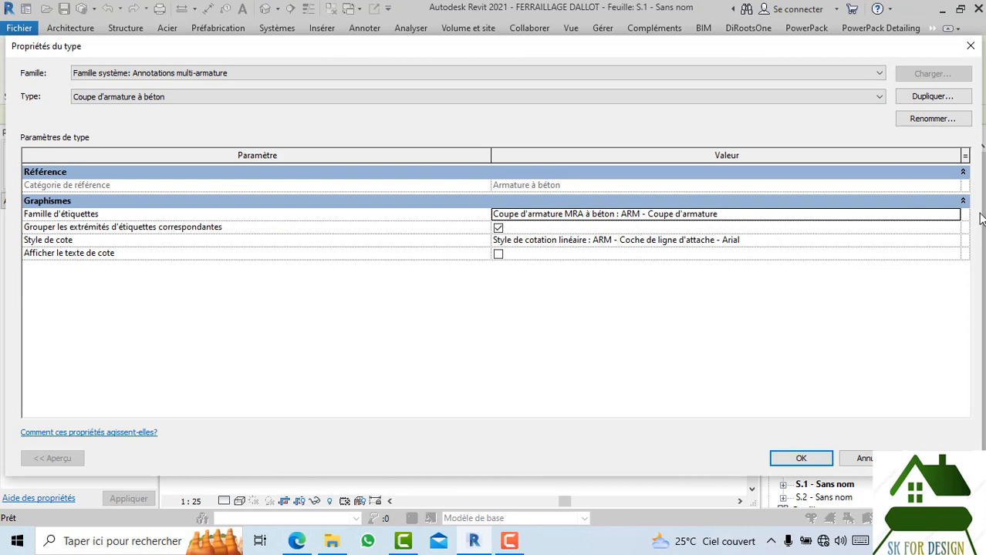
{"action": "left_click", "coordinate": [956, 219]}
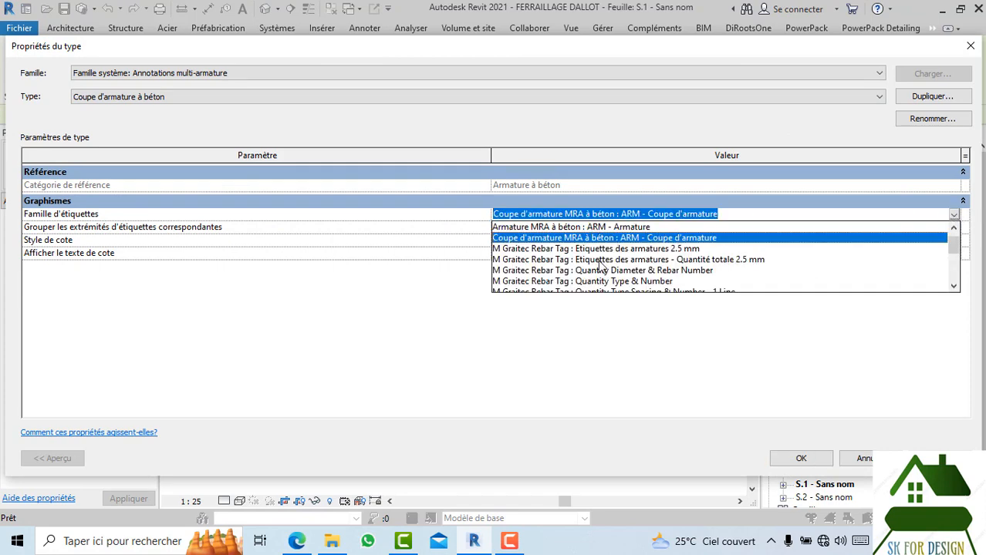
{"action": "left_click", "coordinate": [563, 282]}
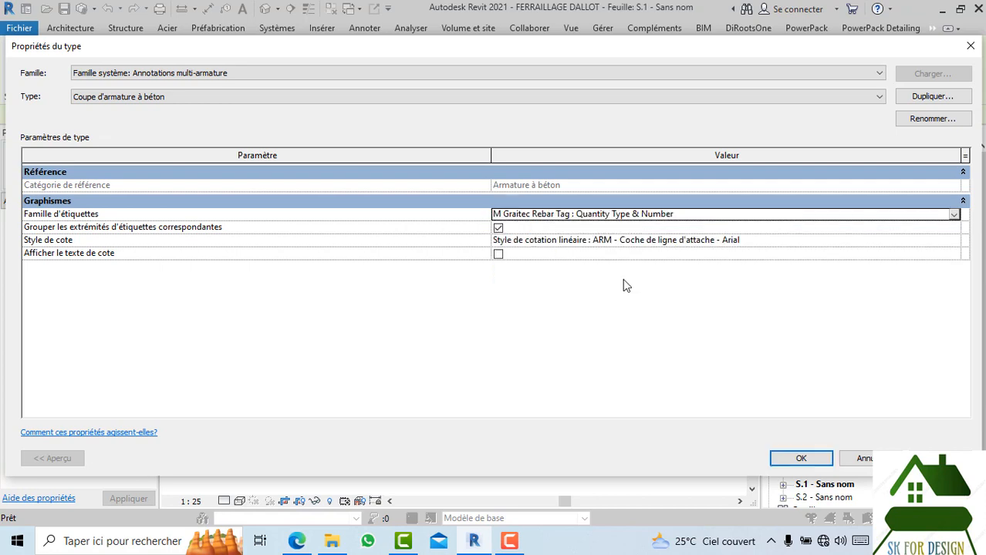
{"action": "left_click", "coordinate": [805, 462]}
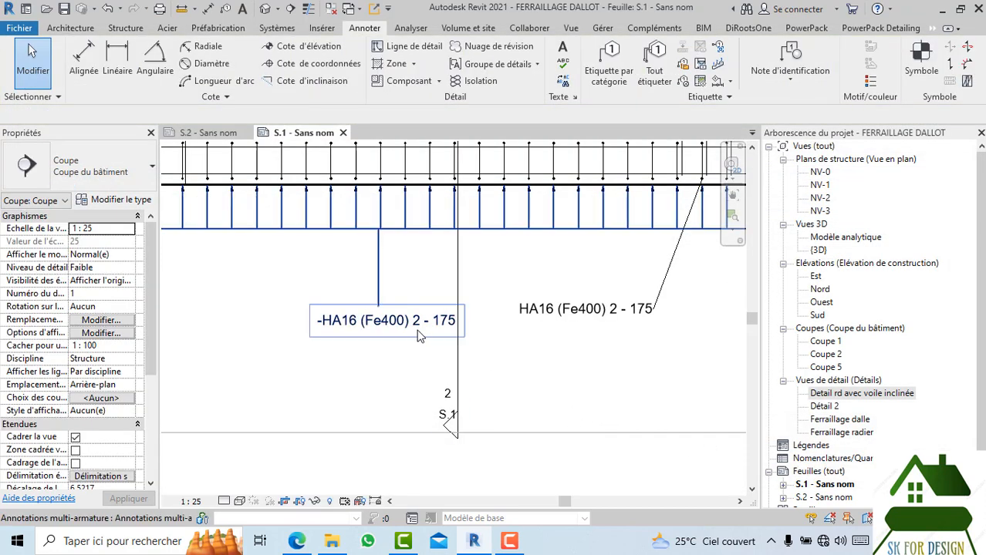
- Set the multi-rebar annotation type's tag family to M Graitec Rebar Tag : Quantity Diameter & Rebar Number
{"action": "left_click", "coordinate": [123, 200]}
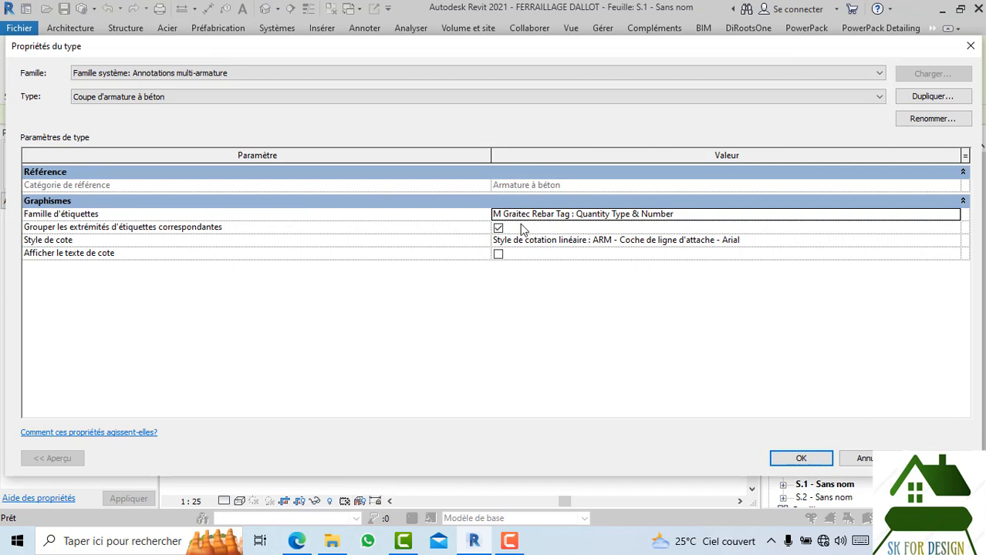
{"action": "left_click", "coordinate": [955, 216]}
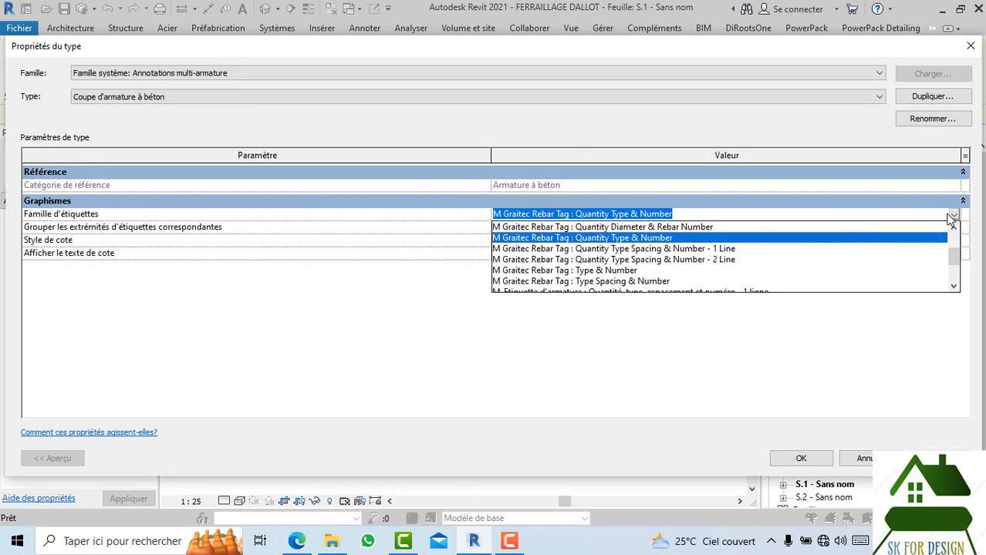
{"action": "left_click", "coordinate": [617, 226]}
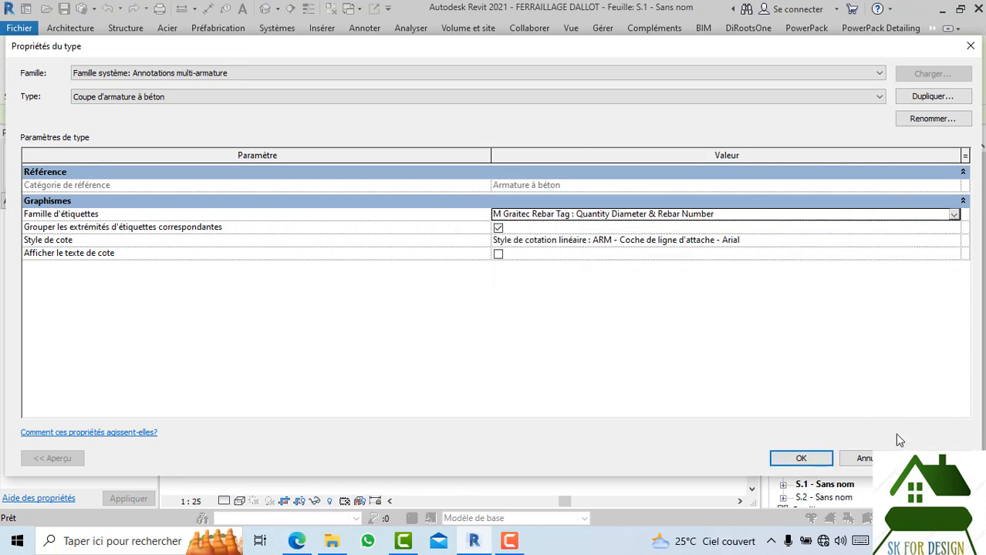
{"action": "left_click", "coordinate": [802, 458]}
{"action": "left_click", "coordinate": [376, 393]}
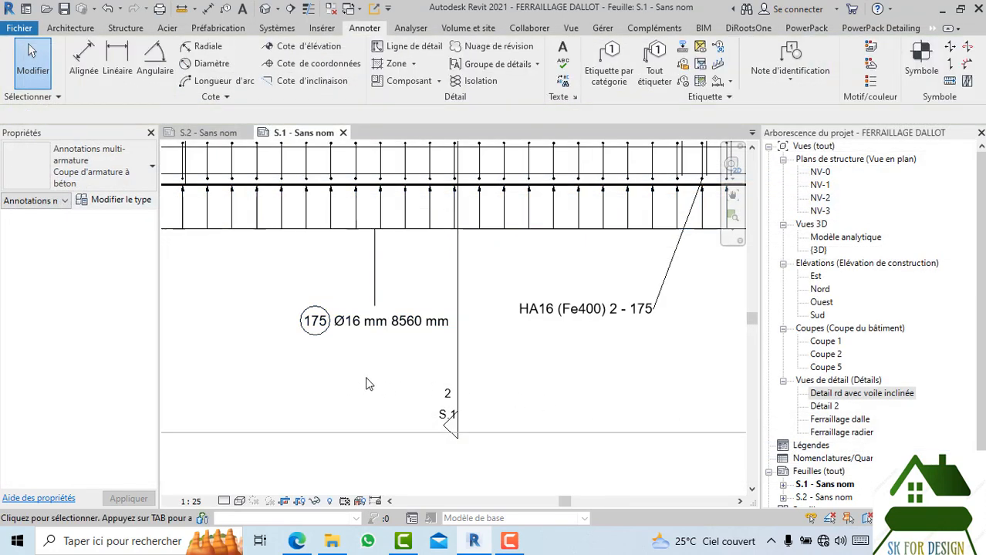
- Select the multi-rebar annotation below the base slab and reapply its Coupe d'armature à béton type
{"action": "scroll", "coordinate": [378, 385], "scroll_direction": "down", "scroll_amount": 3}
{"action": "scroll", "coordinate": [316, 310], "scroll_direction": "up", "scroll_amount": 2}
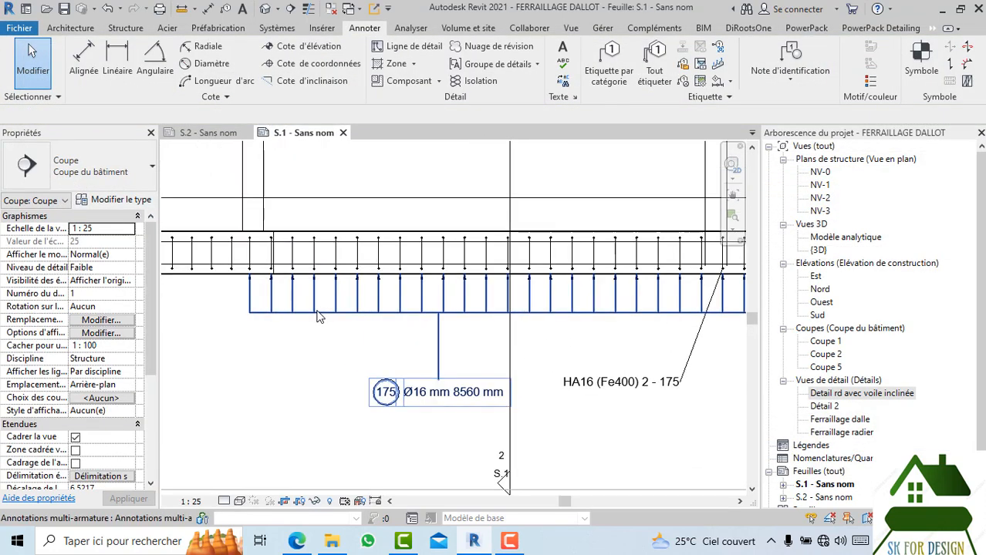
{"action": "left_click", "coordinate": [397, 295]}
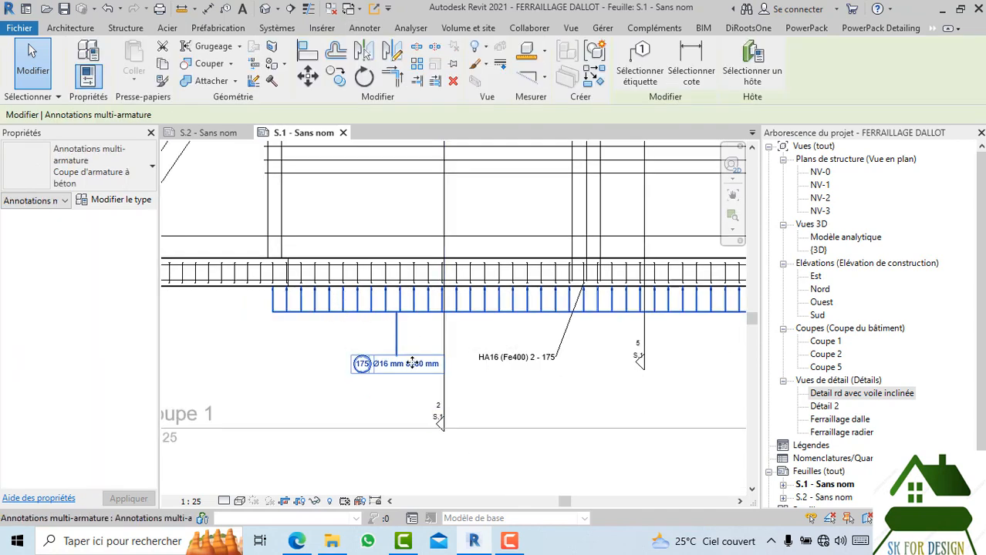
{"action": "scroll", "coordinate": [412, 363], "scroll_direction": "up", "scroll_amount": 3}
{"action": "scroll", "coordinate": [417, 368], "scroll_direction": "down", "scroll_amount": 2}
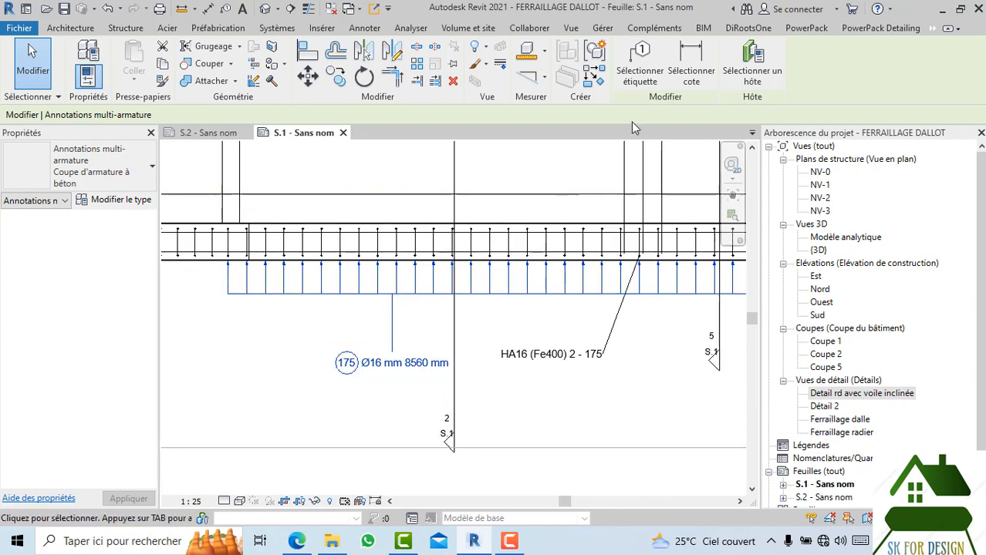
{"action": "left_click", "coordinate": [105, 166]}
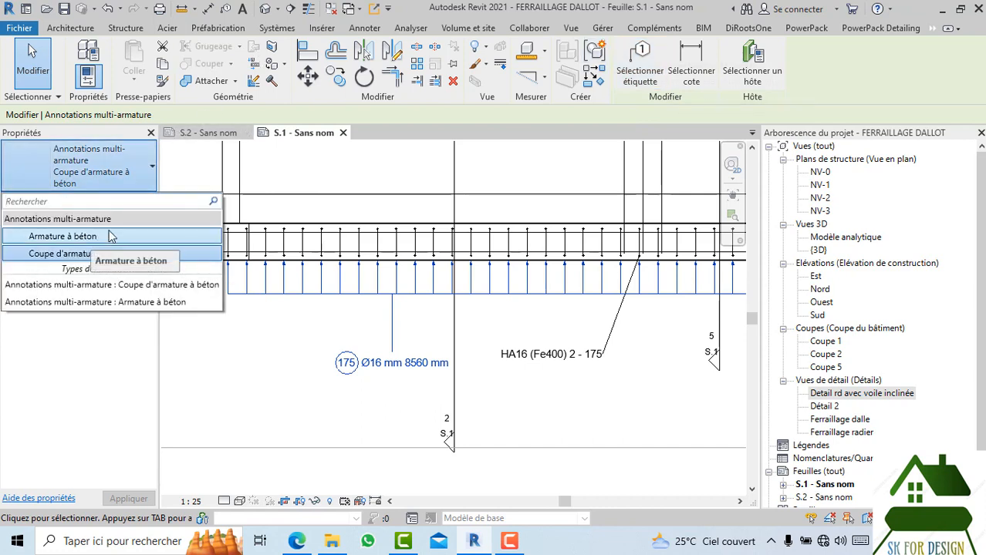
{"action": "left_click", "coordinate": [171, 285]}
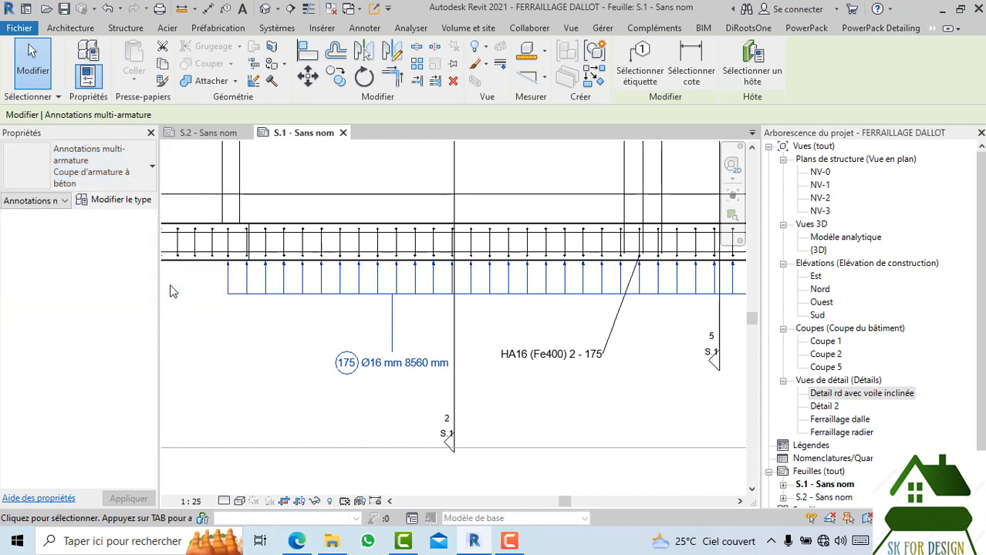
- Switch the base slab's multi-rebar annotation to the Armature à béton type
{"action": "left_click", "coordinate": [307, 326]}
{"action": "left_click", "coordinate": [310, 295]}
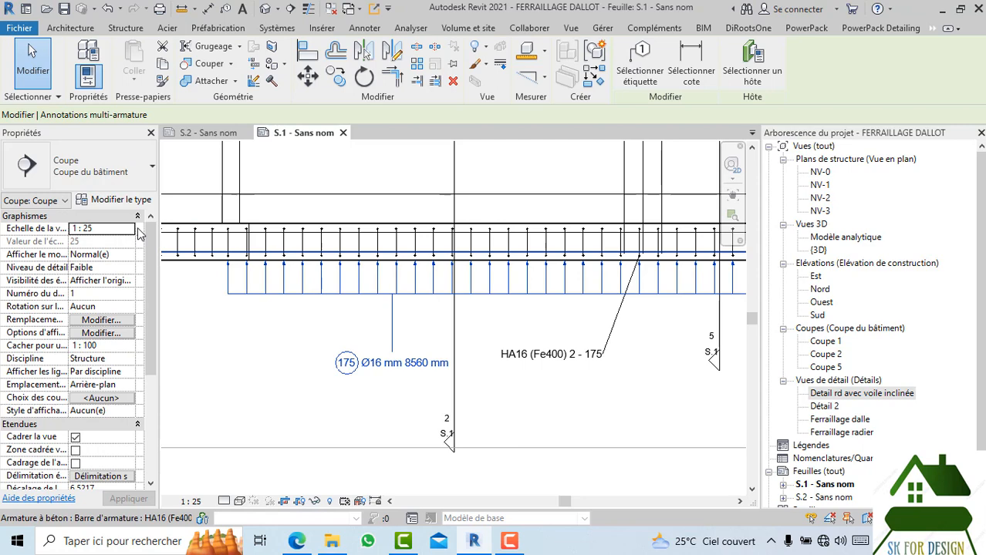
{"action": "left_click", "coordinate": [117, 170]}
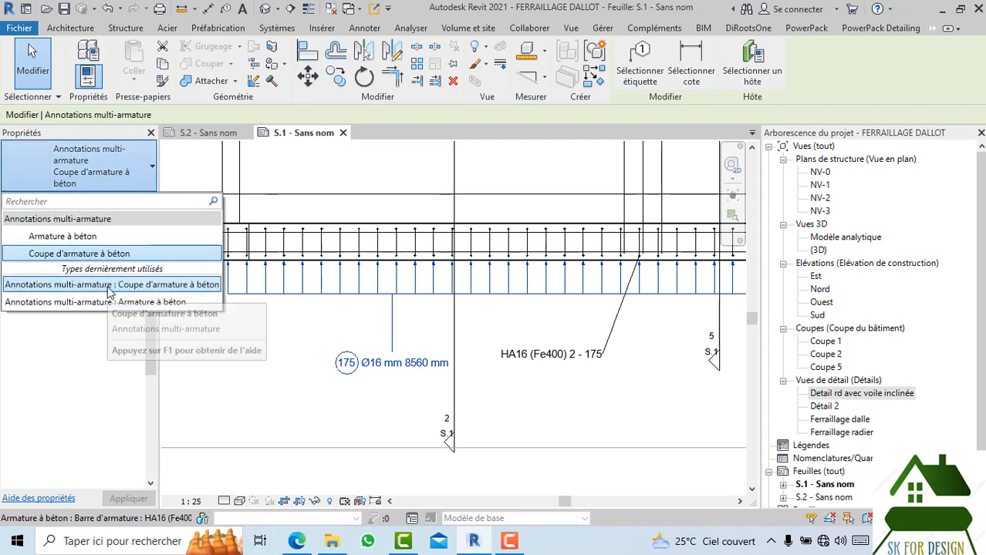
{"action": "left_click", "coordinate": [110, 284]}
{"action": "left_click", "coordinate": [93, 154]}
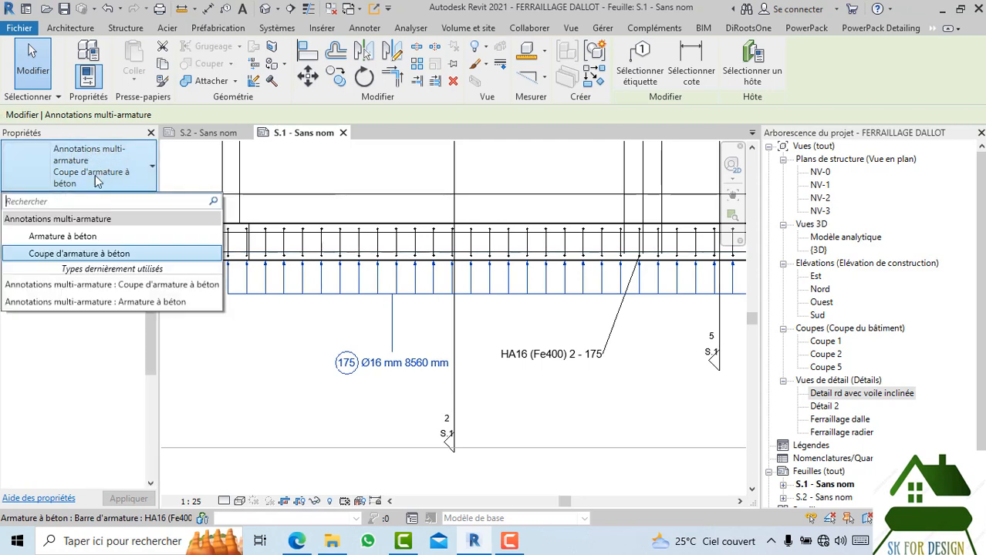
{"action": "left_click", "coordinate": [77, 235]}
{"action": "left_click", "coordinate": [256, 368]}
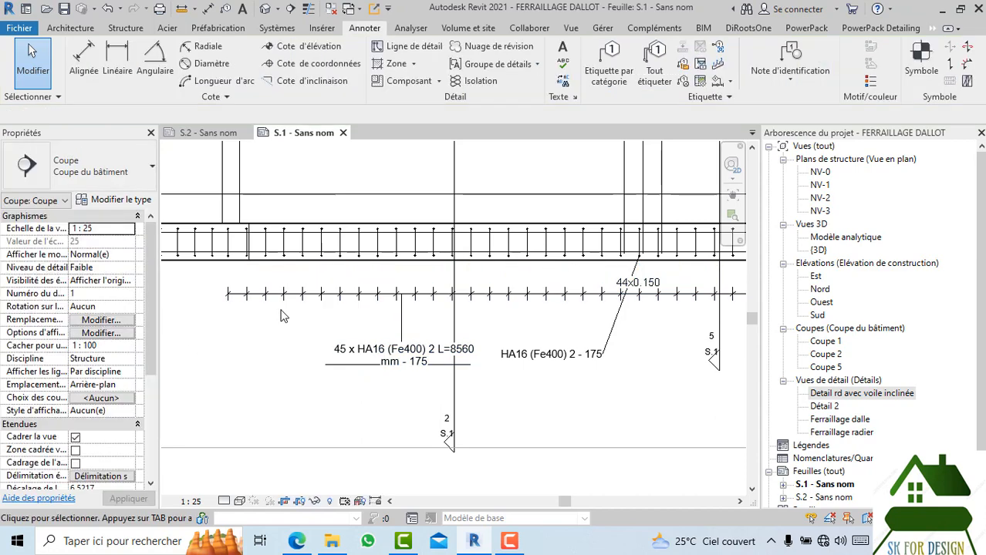
- Examine the multi-rebar annotation along the base slab and the rest of the reinforcement in Coupe 1
{"action": "scroll", "coordinate": [283, 309], "scroll_direction": "down", "scroll_amount": 2}
{"action": "middle_click_drag", "start_coordinate": [599, 363], "coordinate": [529, 362]}
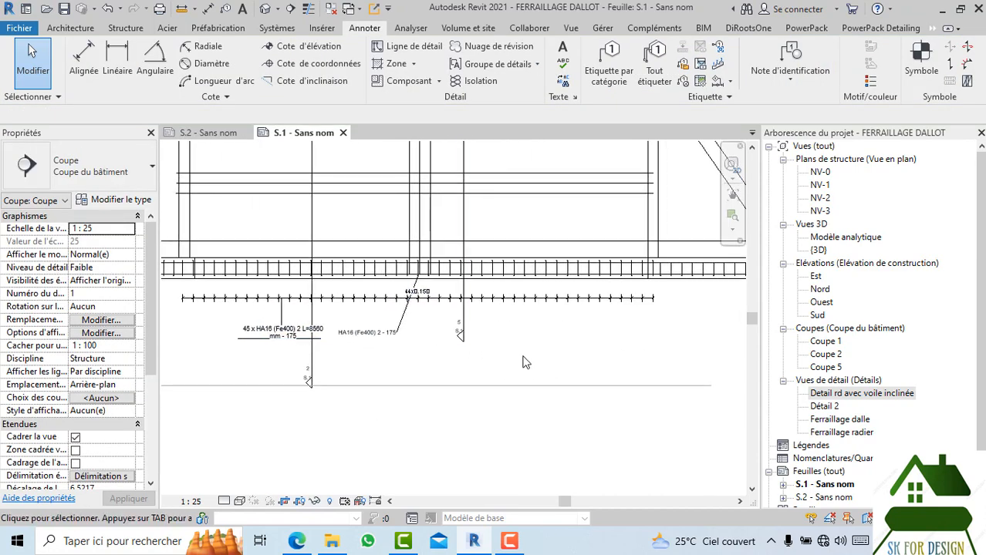
{"action": "scroll", "coordinate": [523, 357], "scroll_direction": "down", "scroll_amount": 1}
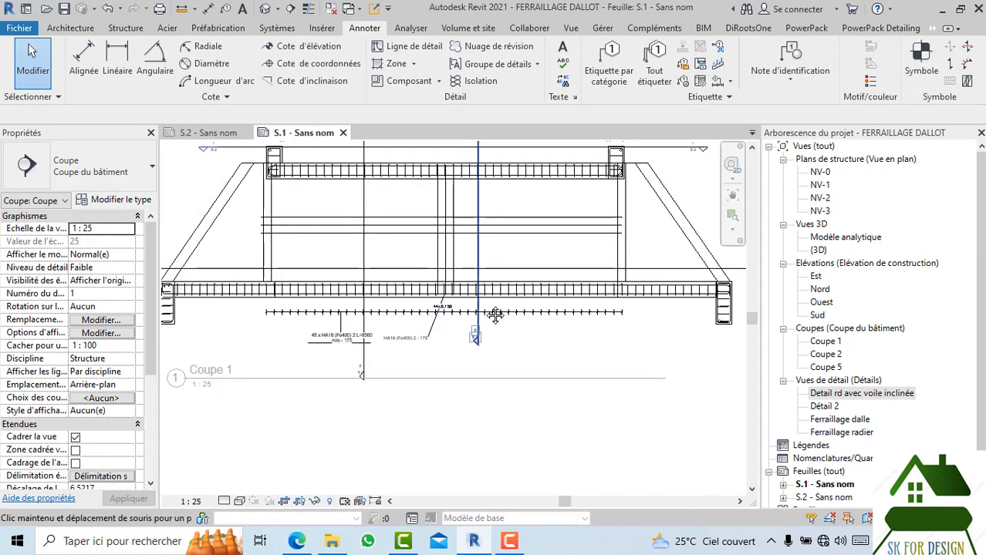
{"action": "middle_click_drag", "start_coordinate": [495, 315], "coordinate": [502, 351]}
{"action": "scroll", "coordinate": [337, 185], "scroll_direction": "up", "scroll_amount": 1}
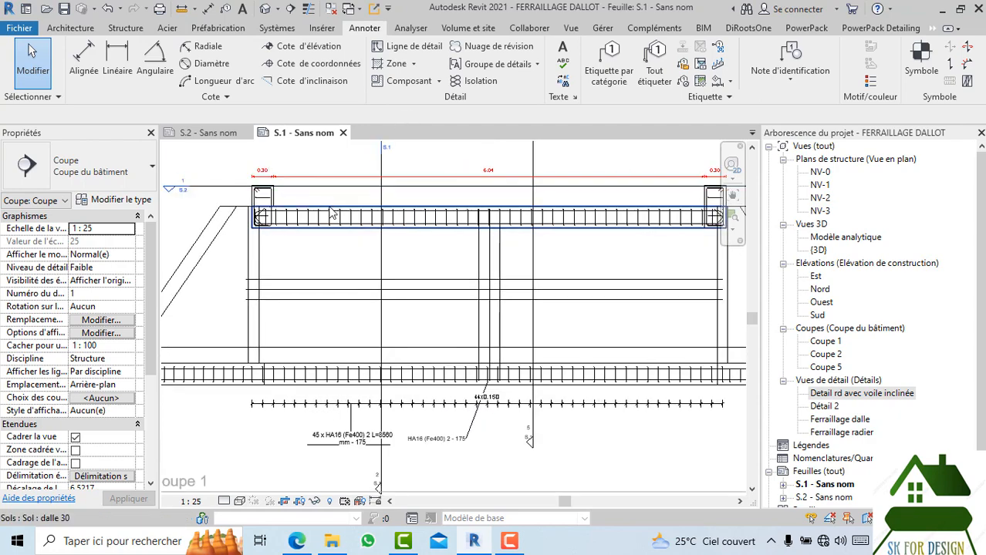
{"action": "scroll", "coordinate": [332, 213], "scroll_direction": "down", "scroll_amount": 1}
{"action": "scroll", "coordinate": [552, 303], "scroll_direction": "up", "scroll_amount": 2}
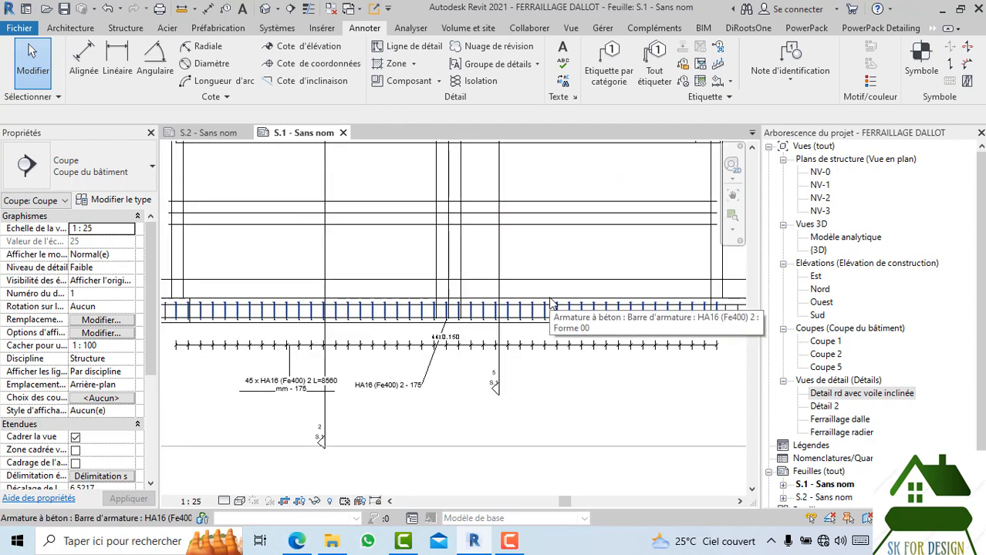
{"action": "middle_click_drag", "start_coordinate": [559, 360], "coordinate": [532, 363]}
{"action": "scroll", "coordinate": [535, 338], "scroll_direction": "down", "scroll_amount": 3}
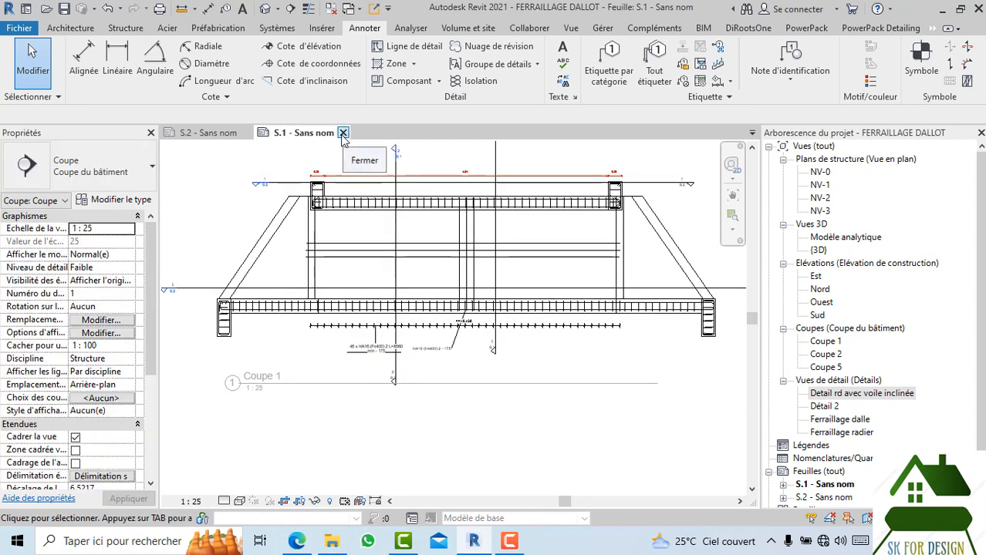
{"action": "scroll", "coordinate": [260, 301], "scroll_direction": "up", "scroll_amount": 3}
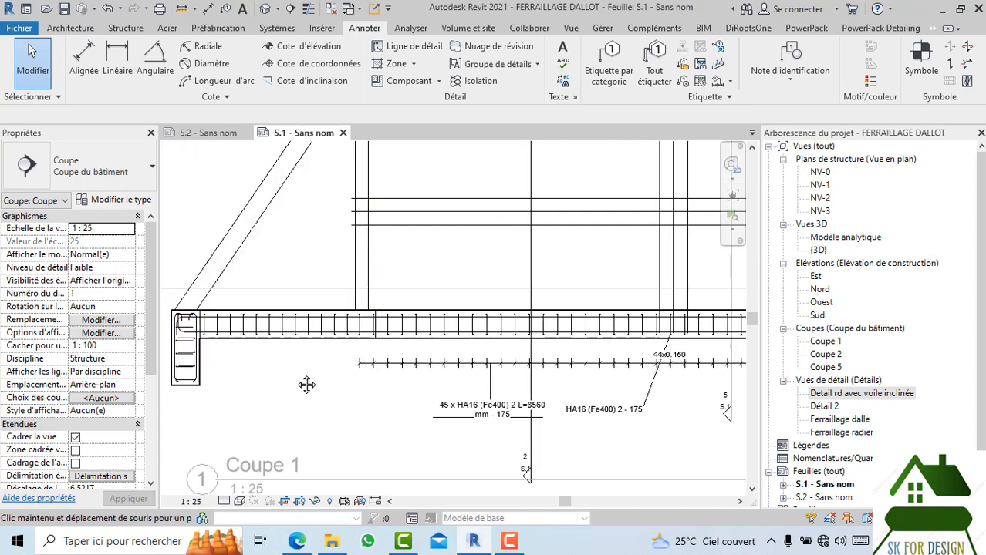
{"action": "middle_click_drag", "start_coordinate": [307, 383], "coordinate": [340, 367]}
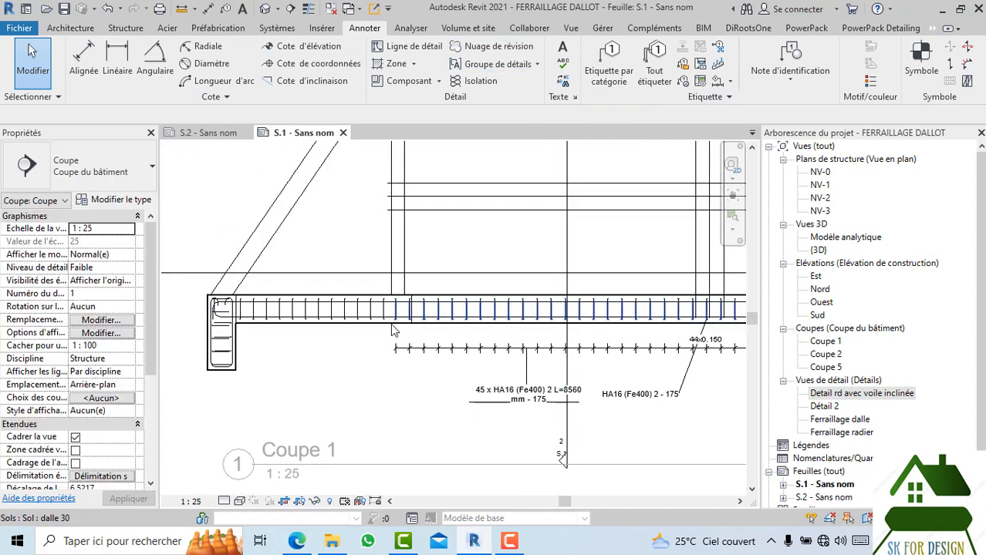
{"action": "scroll", "coordinate": [405, 327], "scroll_direction": "down", "scroll_amount": 2}
{"action": "middle_click_drag", "start_coordinate": [405, 327], "coordinate": [286, 336]}
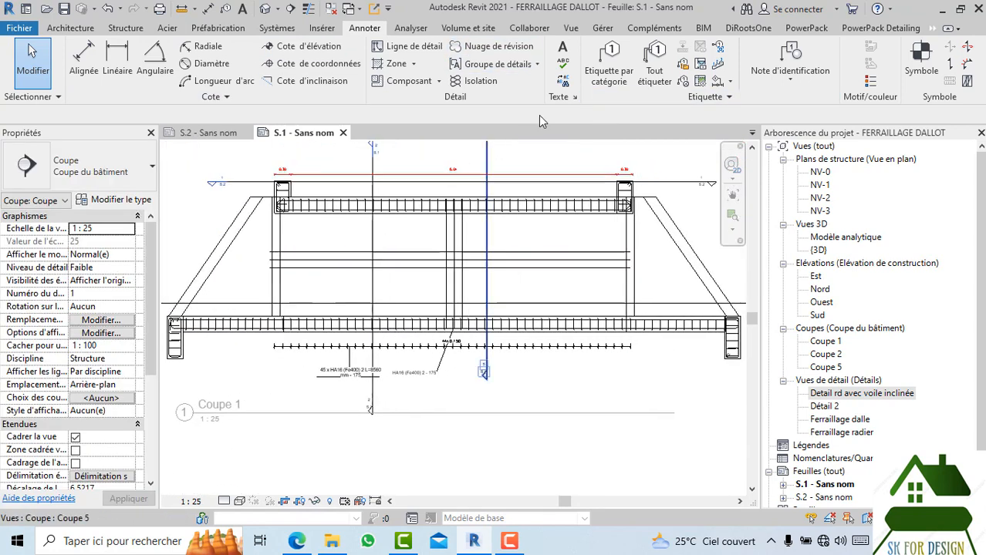
- Tag all untagged rebar in Coupe 1 with M Graitec Rebar Tag : Type & Number in horizontal orientation
{"action": "left_click", "coordinate": [654, 70]}
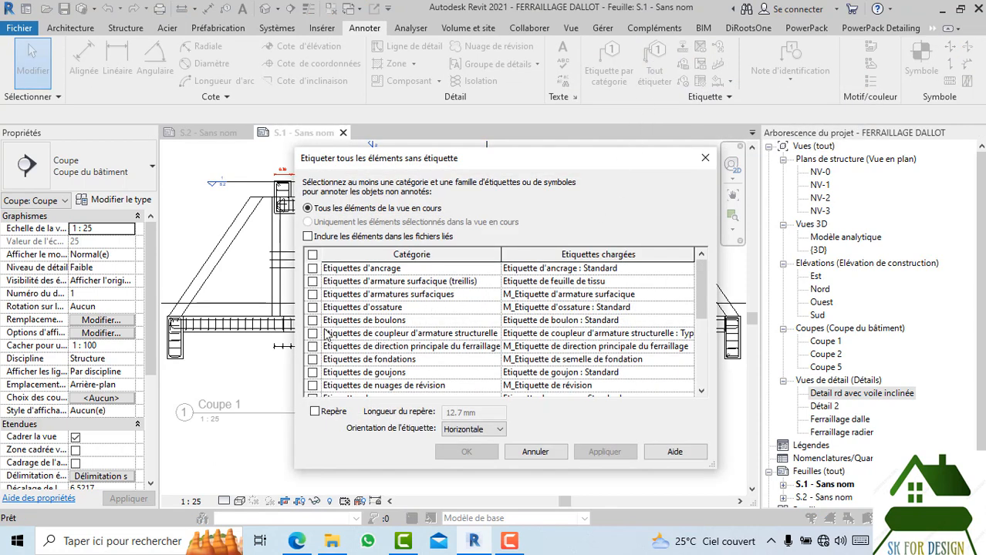
{"action": "scroll", "coordinate": [365, 346], "scroll_direction": "down", "scroll_amount": 2}
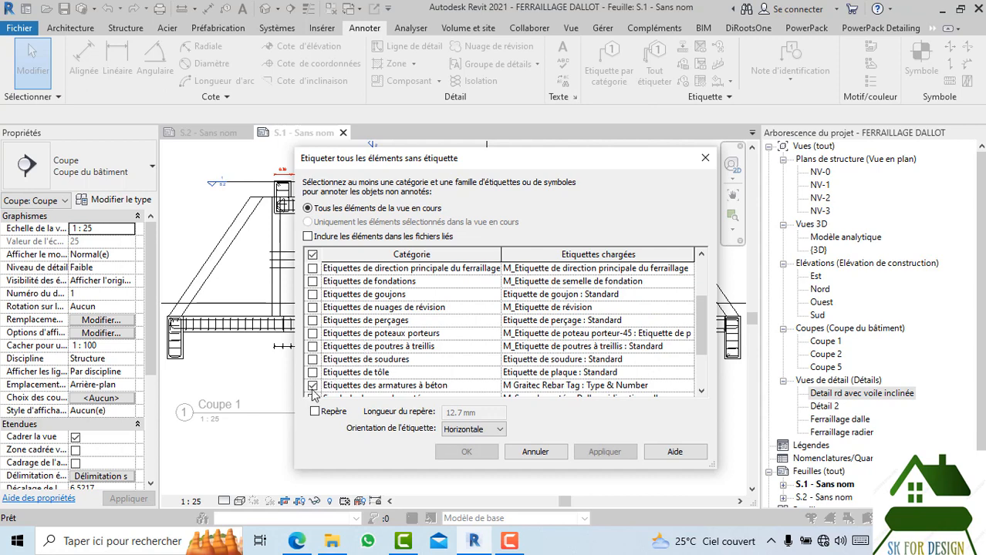
{"action": "scroll", "coordinate": [612, 373], "scroll_direction": "down", "scroll_amount": 1}
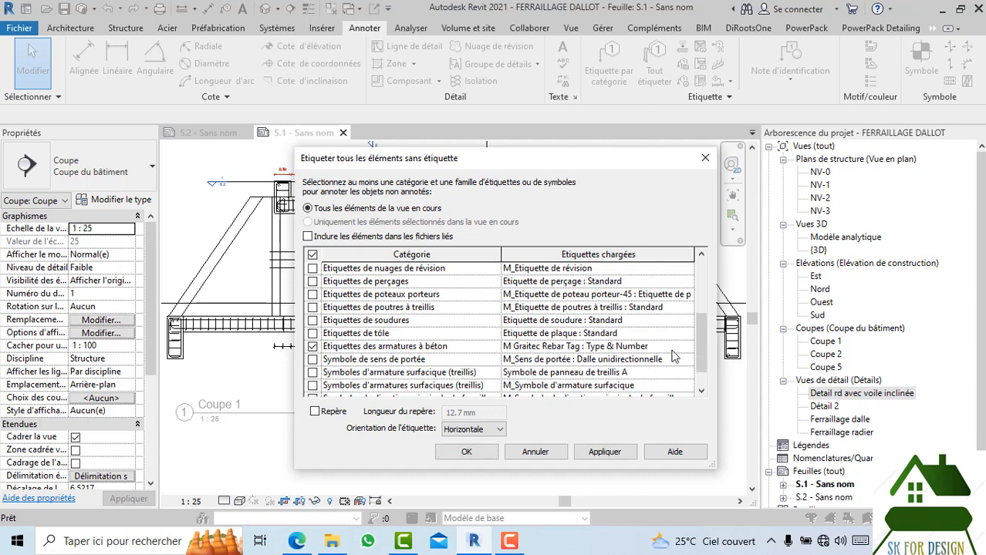
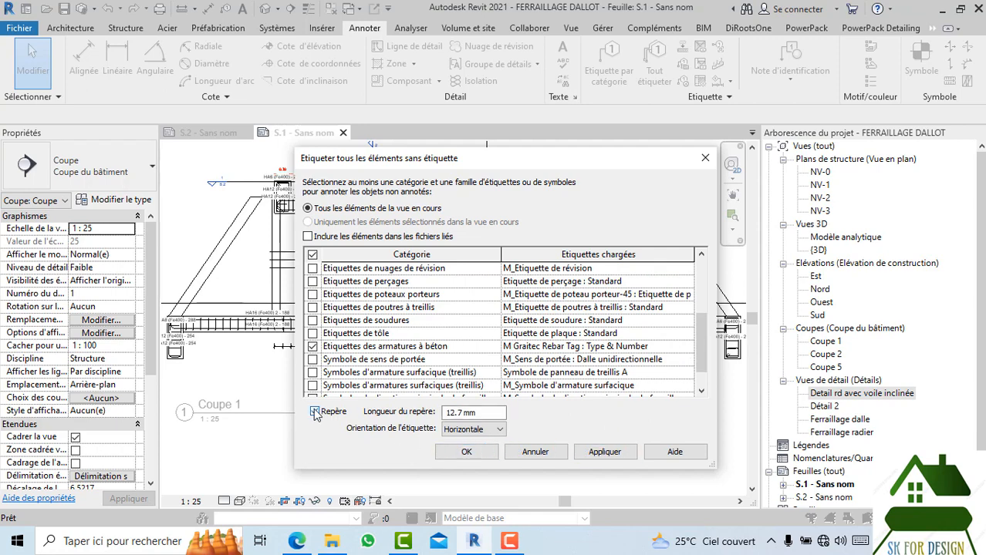
{"action": "left_click", "coordinate": [484, 451]}
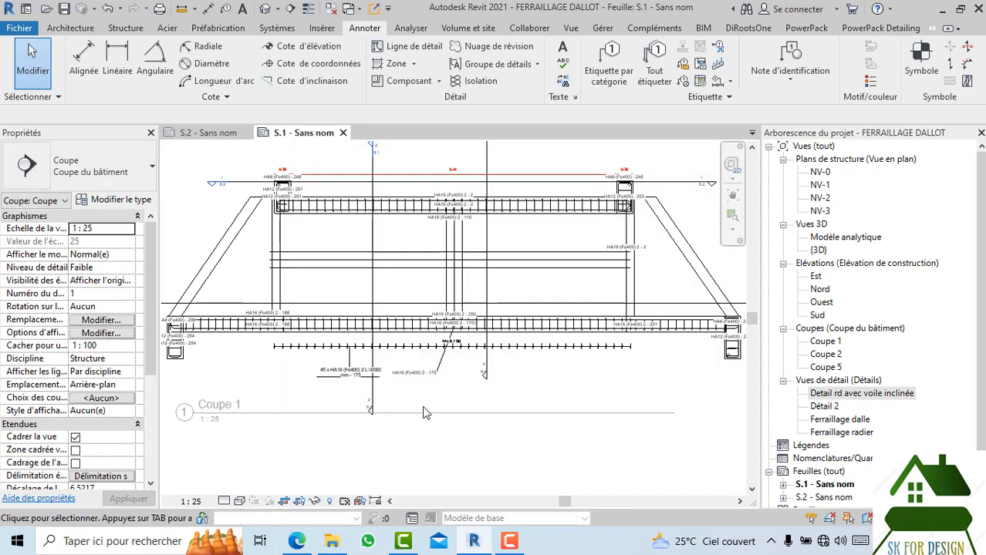
- Give the upper slab's left HA6 (Fe400) - 248 tag a leader, then move it and the upper HA12 (Fe400) - 251 tag clear of the corner
{"action": "scroll", "coordinate": [432, 386], "scroll_direction": "up", "scroll_amount": 5}
{"action": "scroll", "coordinate": [502, 356], "scroll_direction": "down", "scroll_amount": 6}
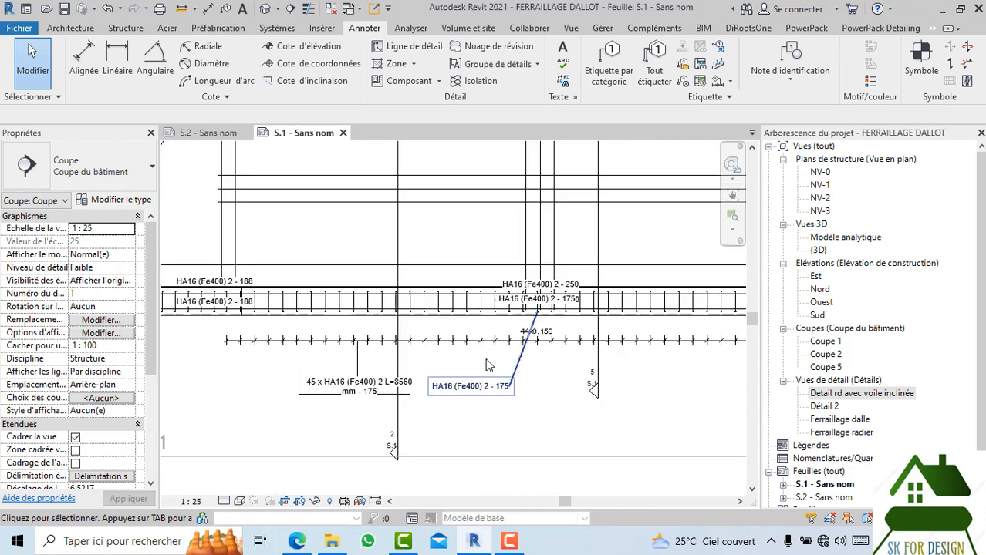
{"action": "scroll", "coordinate": [383, 250], "scroll_direction": "up", "scroll_amount": 6}
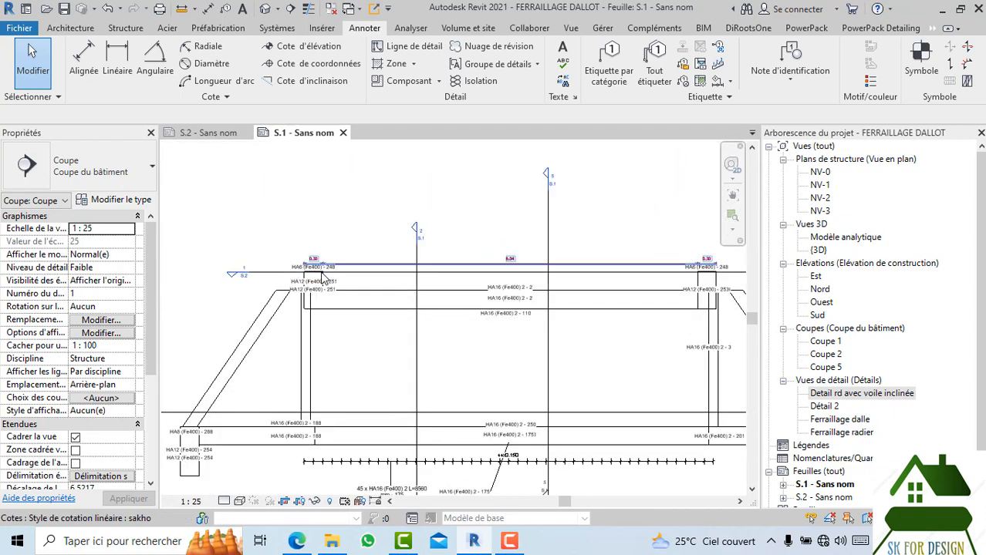
{"action": "left_click", "coordinate": [383, 250]}
{"action": "scroll", "coordinate": [378, 250], "scroll_direction": "down", "scroll_amount": 3}
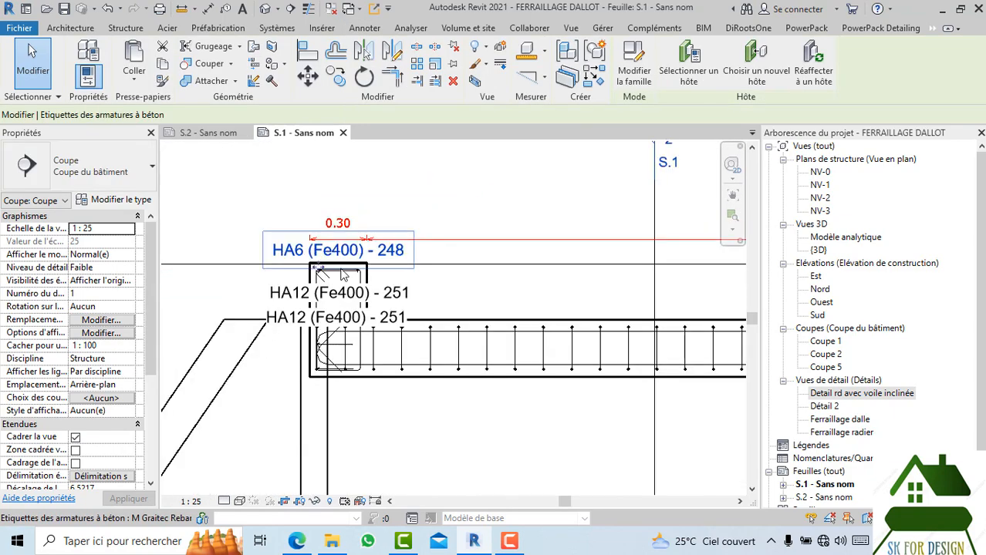
{"action": "left_click_drag", "start_coordinate": [438, 254], "coordinate": [440, 210]}
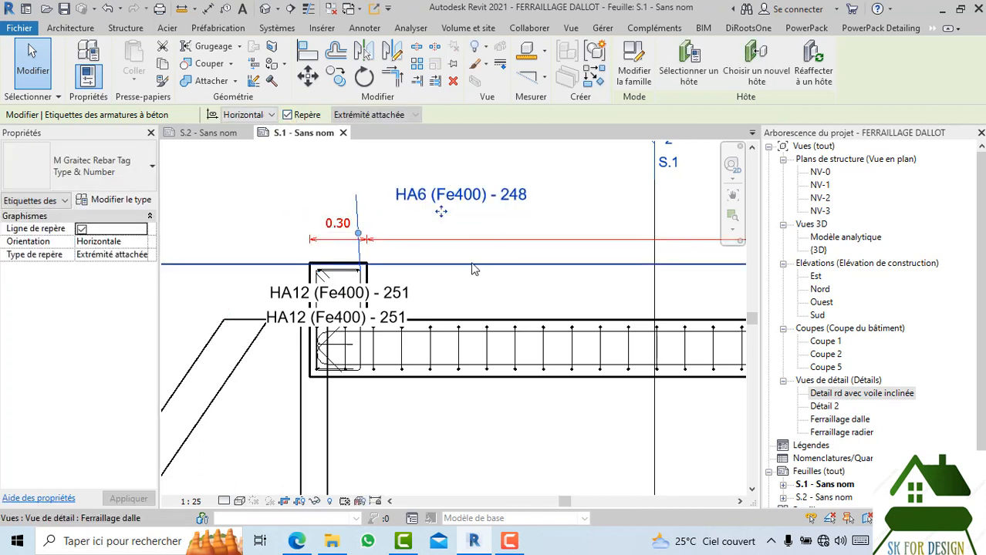
{"action": "left_click", "coordinate": [288, 115]}
{"action": "left_click_drag", "start_coordinate": [398, 198], "coordinate": [263, 237]}
{"action": "left_click", "coordinate": [287, 299]}
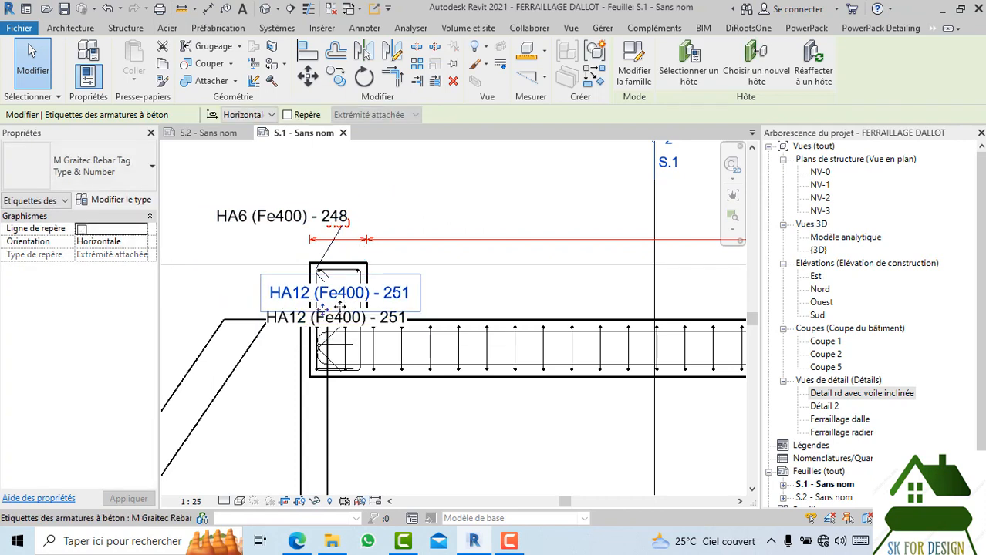
{"action": "left_click_drag", "start_coordinate": [323, 310], "coordinate": [446, 267]}
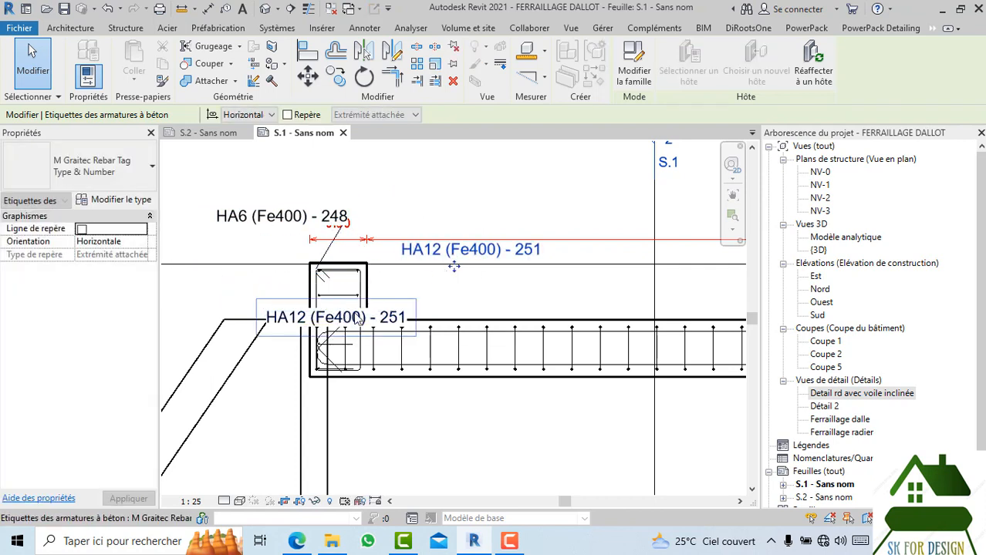
- Undo the tag moves, the leader change and the bulk rebar tagging in Coupe 1
{"action": "left_click", "coordinate": [108, 9]}
{"action": "left_click", "coordinate": [108, 9]}
{"action": "left_click", "coordinate": [108, 9]}
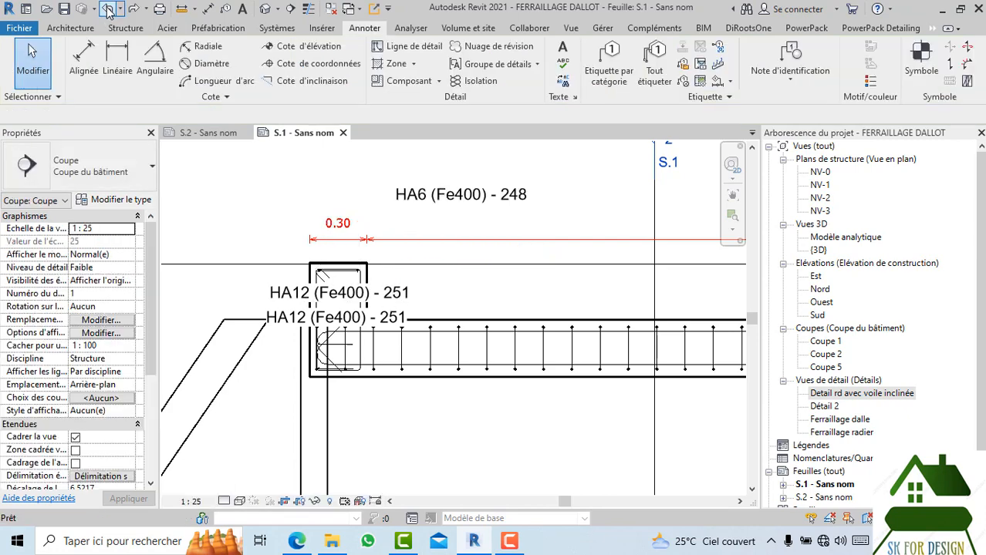
{"action": "left_click", "coordinate": [108, 9]}
{"action": "left_click", "coordinate": [108, 9]}
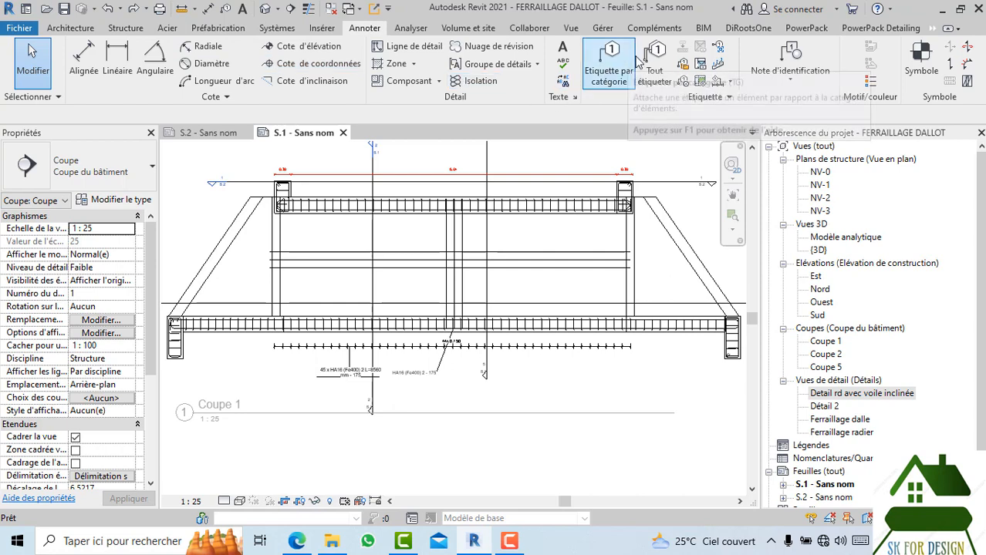
- Tag all untagged rebar in Coupe 1 using M Graitec Rebar Tag : Type & Number with 12.7 mm leaders and horizontal orientation
{"action": "left_click", "coordinate": [655, 58]}
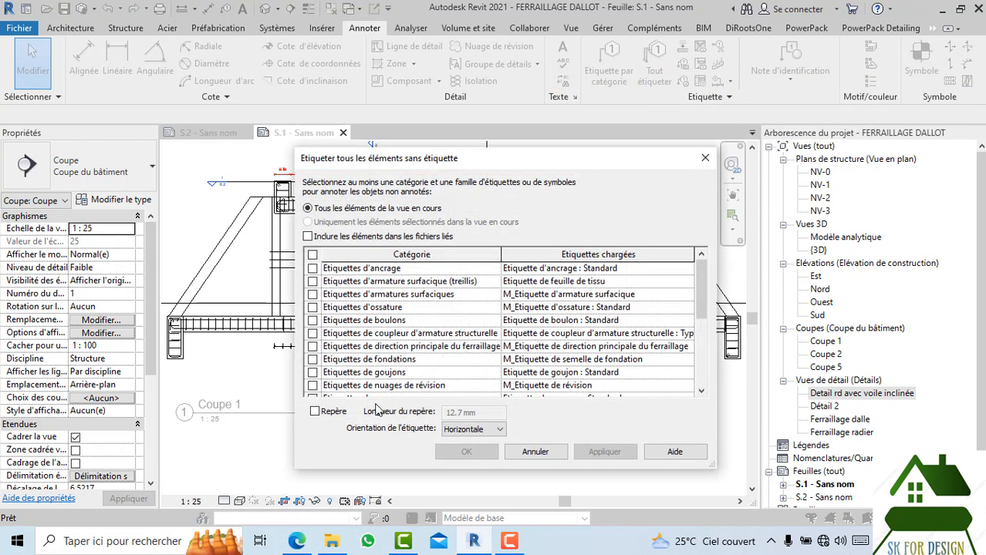
{"action": "scroll", "coordinate": [355, 375], "scroll_direction": "down", "scroll_amount": 5}
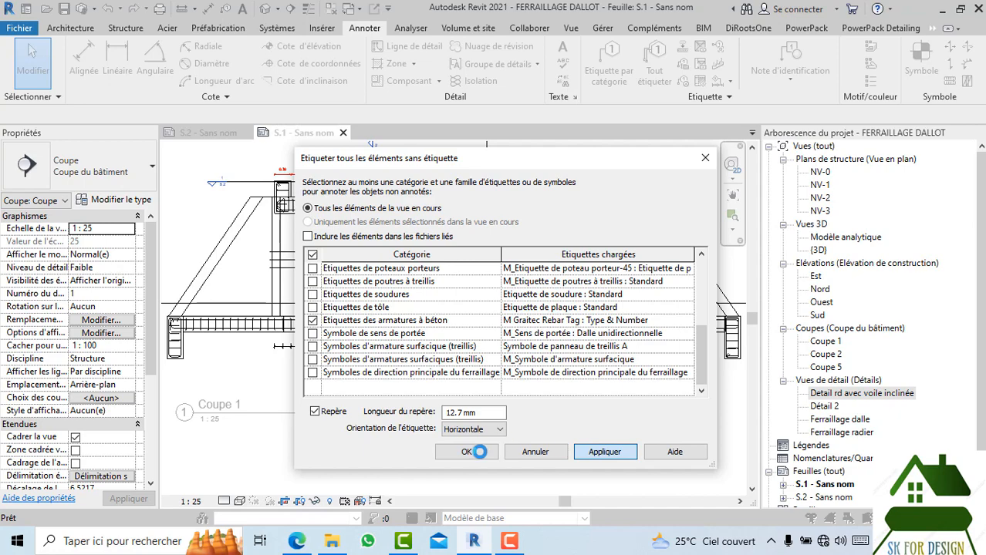
{"action": "left_click", "coordinate": [479, 452]}
- Move the HA16 (Fe400) 2 tags 188, 187 and 207 to separate positions below the base slab's left end
{"action": "scroll", "coordinate": [562, 463], "scroll_direction": "down", "scroll_amount": 1}
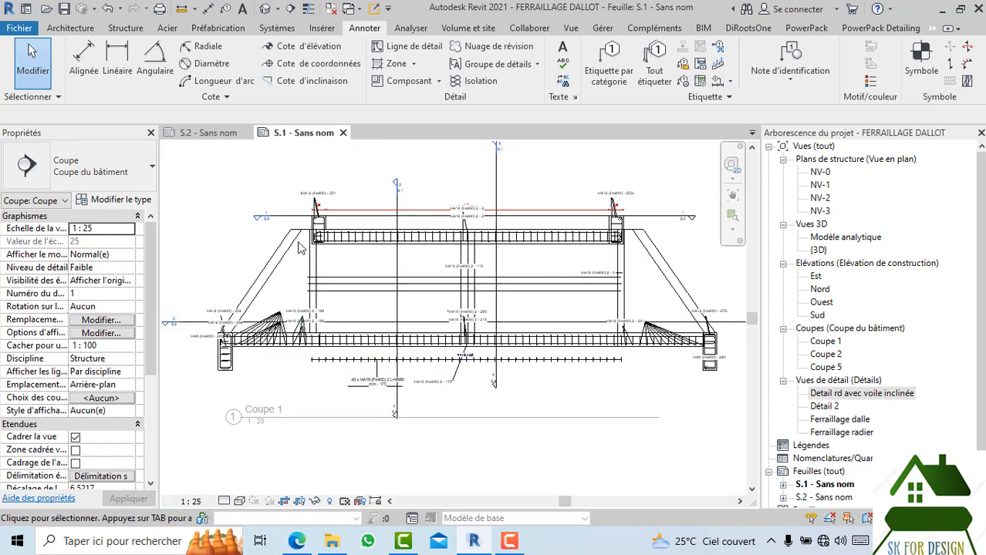
{"action": "scroll", "coordinate": [299, 278], "scroll_direction": "up", "scroll_amount": 4}
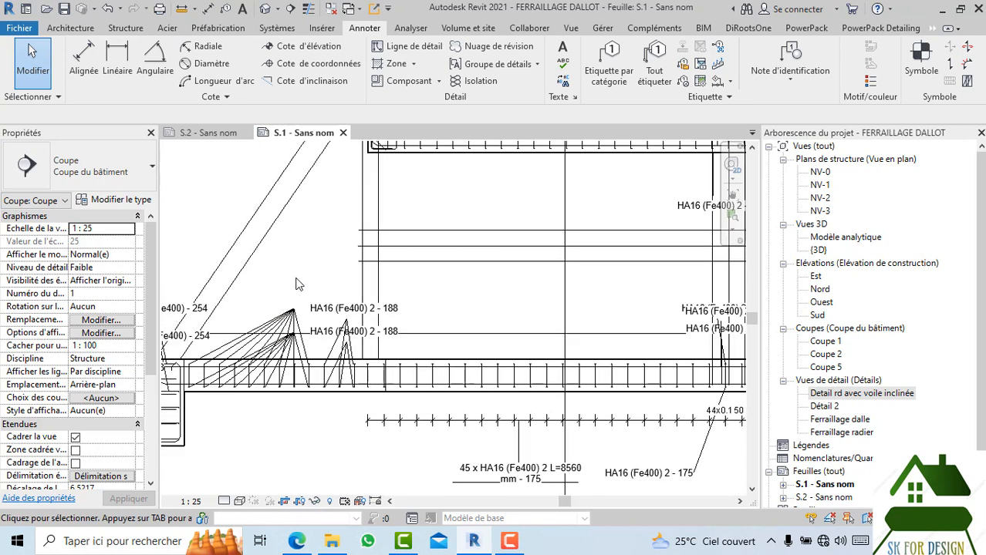
{"action": "scroll", "coordinate": [305, 278], "scroll_direction": "down", "scroll_amount": 4}
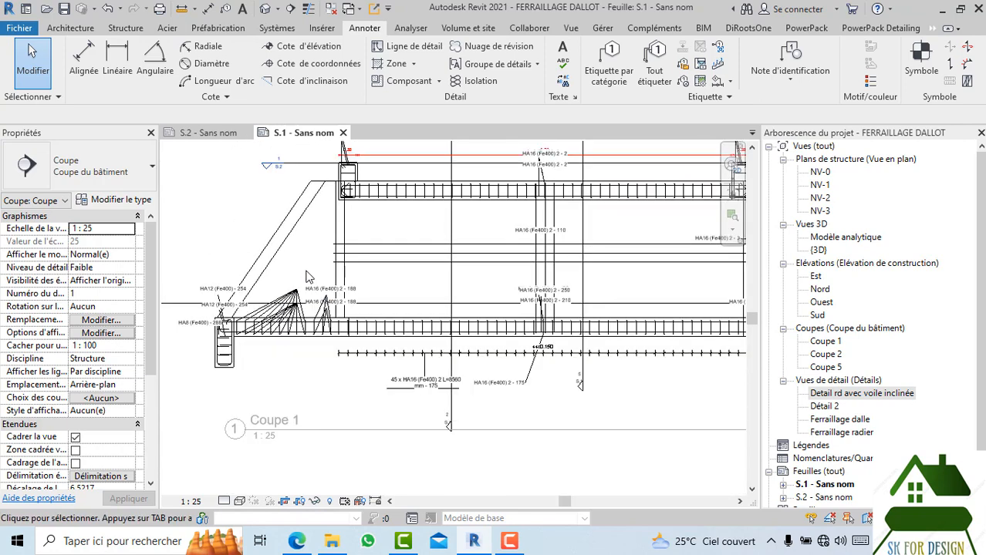
{"action": "left_click", "coordinate": [327, 293]}
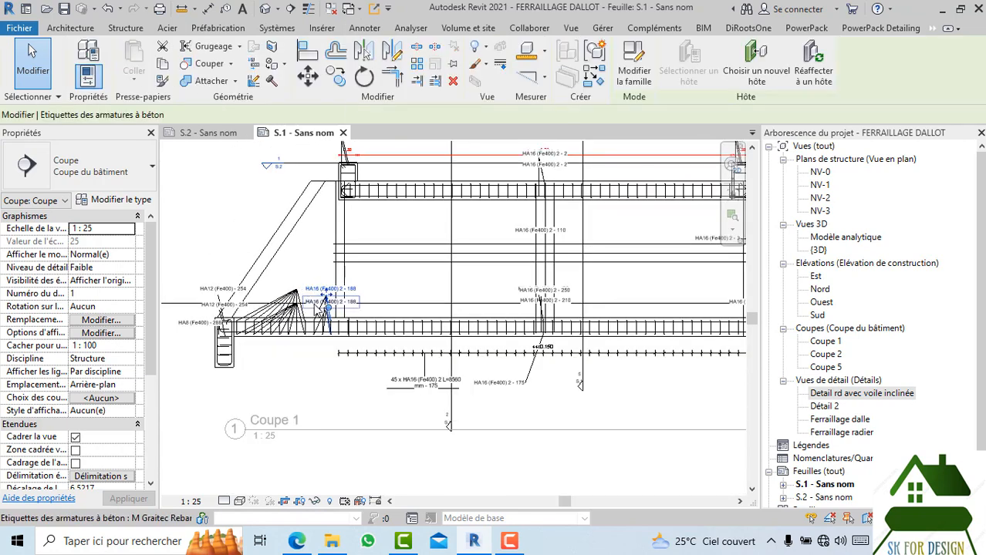
{"action": "scroll", "coordinate": [318, 303], "scroll_direction": "up", "scroll_amount": 3}
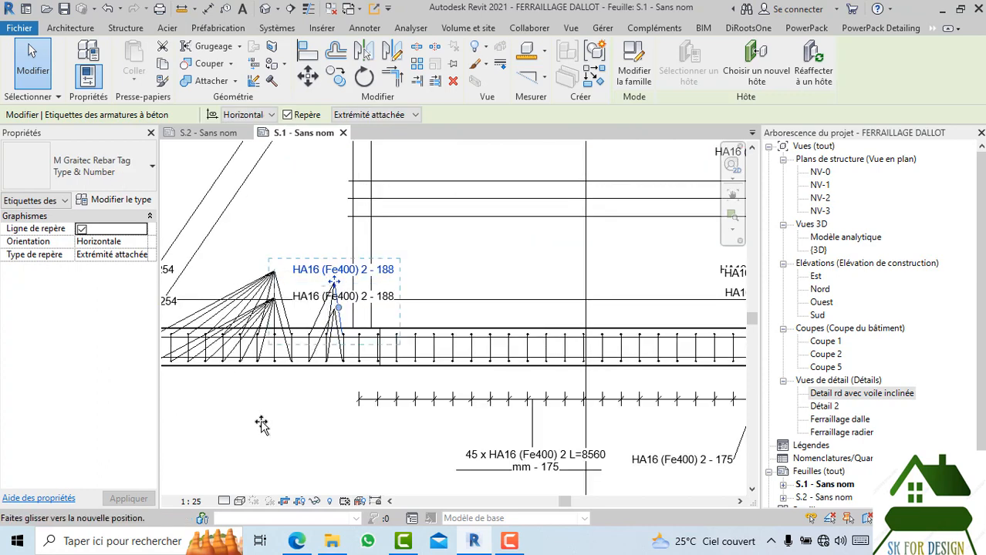
{"action": "left_click_drag", "start_coordinate": [242, 446], "coordinate": [242, 447]}
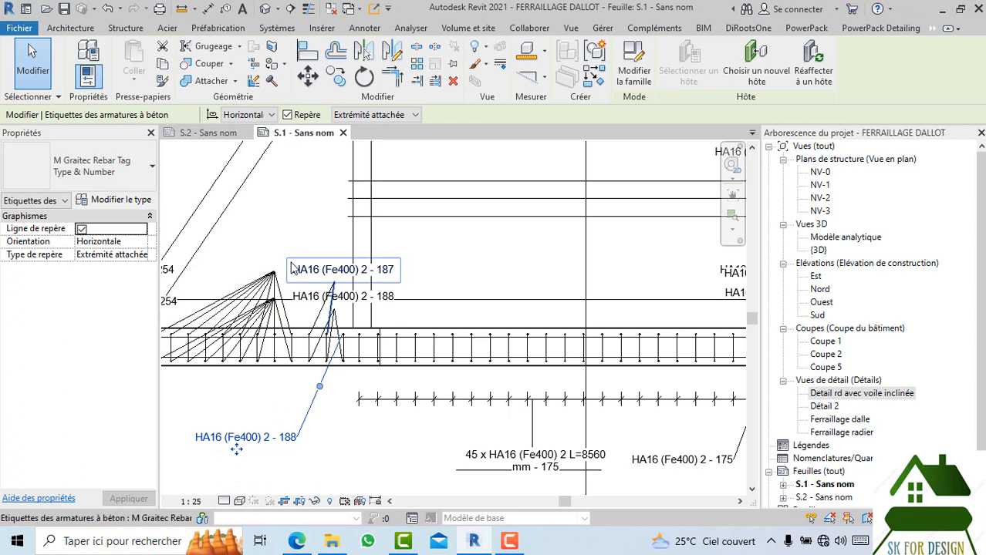
{"action": "left_click", "coordinate": [334, 276]}
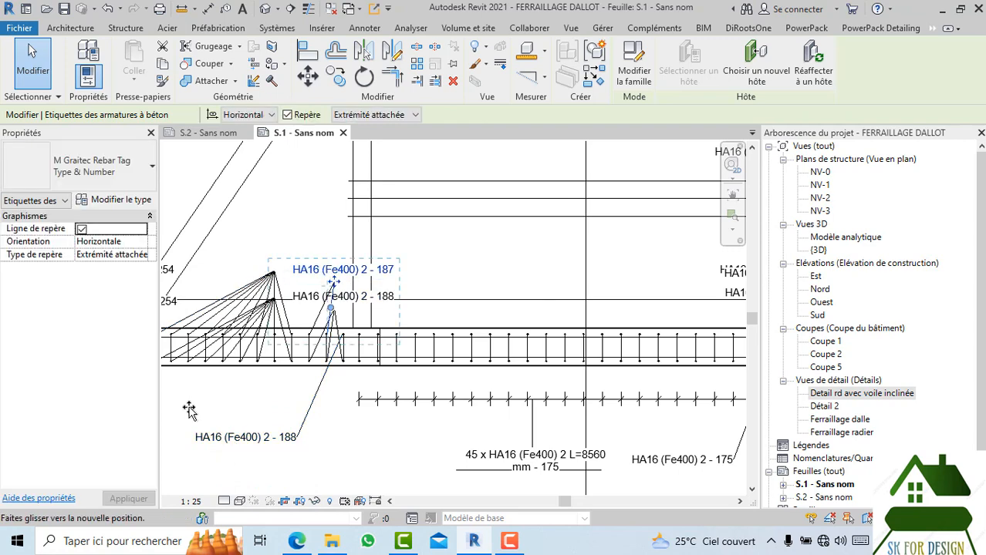
{"action": "left_click_drag", "start_coordinate": [189, 409], "coordinate": [189, 410]}
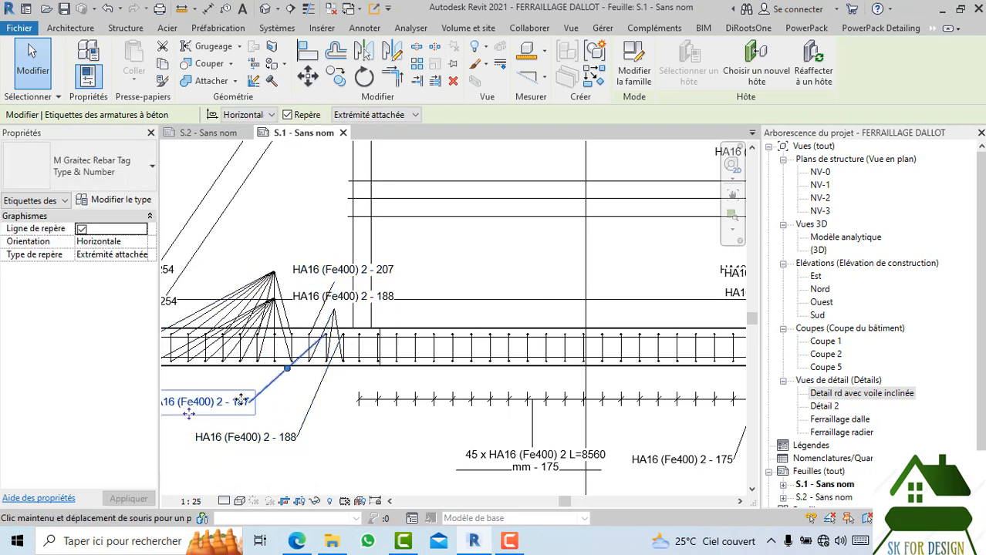
{"action": "middle_click_drag", "start_coordinate": [254, 395], "coordinate": [369, 401]}
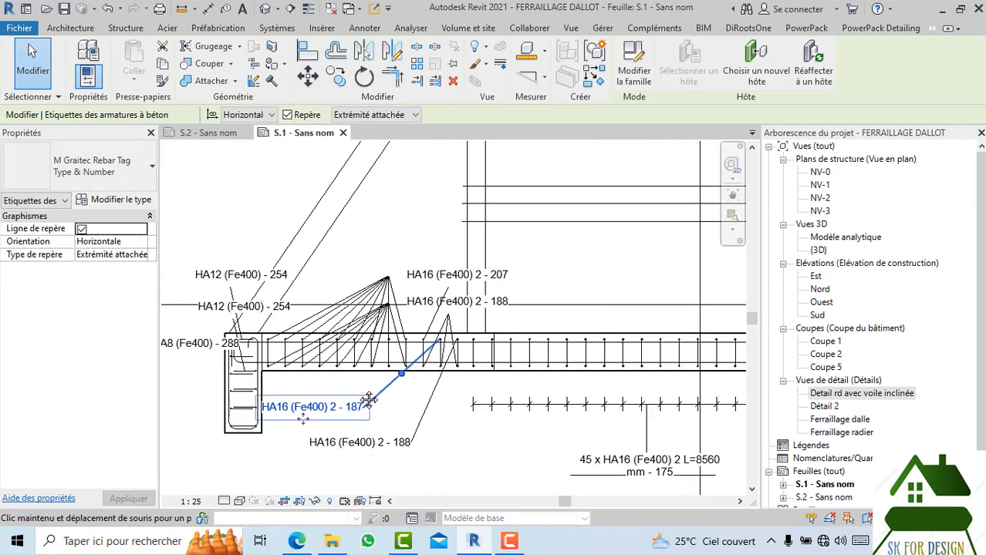
{"action": "left_click", "coordinate": [441, 277]}
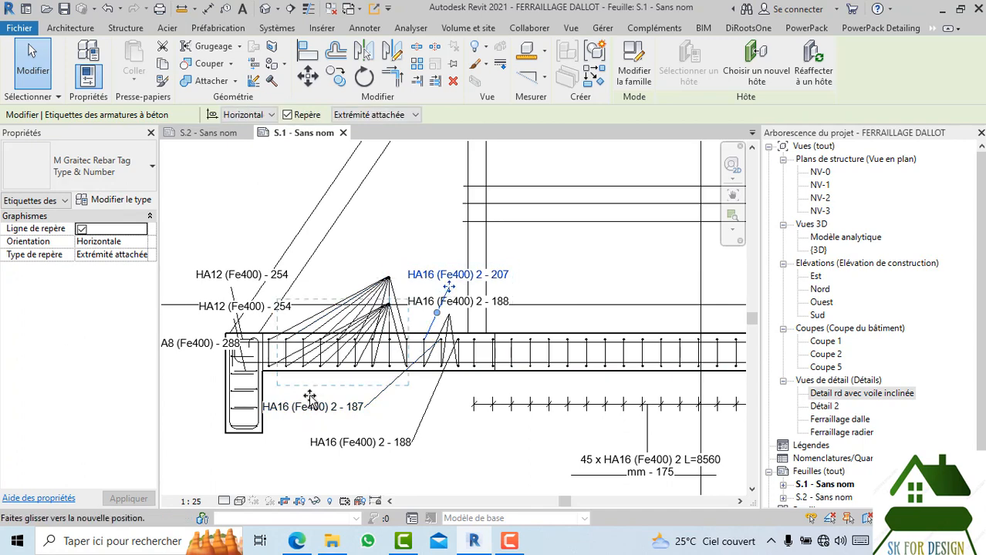
{"action": "left_click_drag", "start_coordinate": [309, 397], "coordinate": [309, 397]}
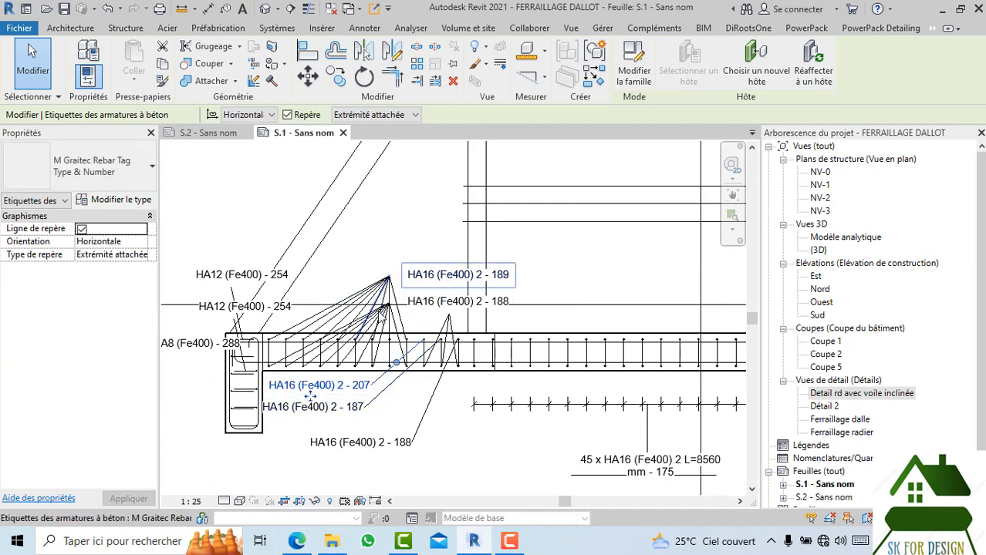
- Move the HA16 (Fe400) 2 tags 189 and 184 off the stack, placing them above the leader fan at the base slab's left end
{"action": "scroll", "coordinate": [380, 312], "scroll_direction": "up", "scroll_amount": 3}
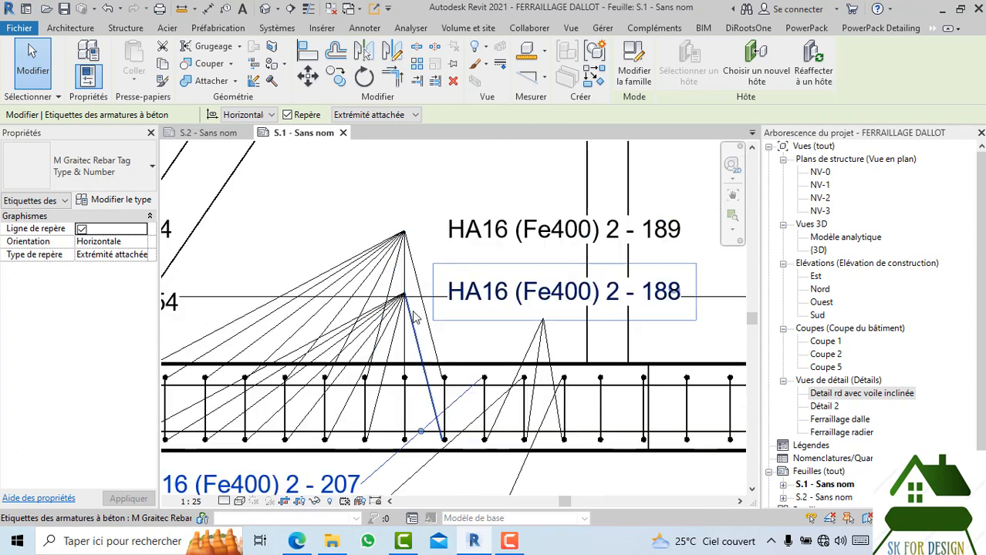
{"action": "left_click", "coordinate": [477, 232]}
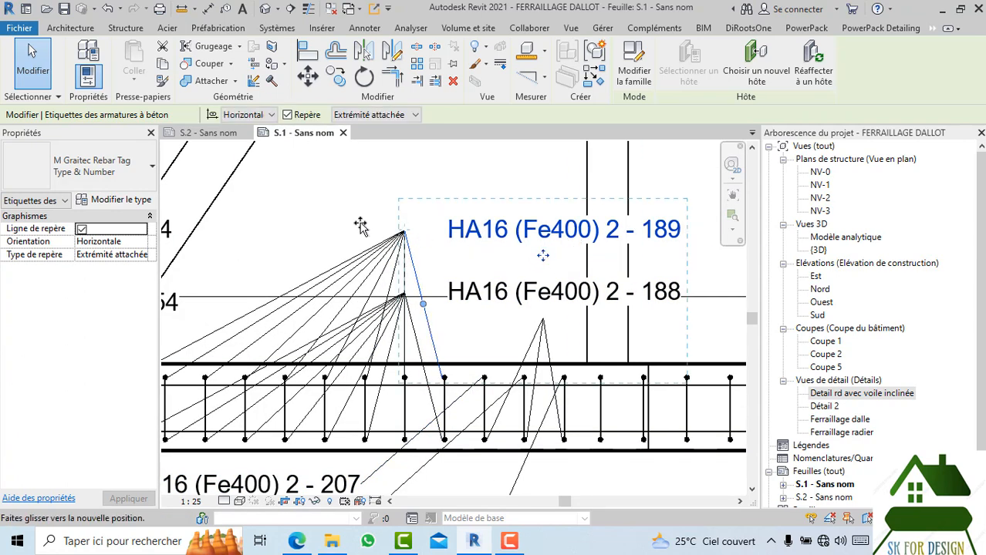
{"action": "left_click_drag", "start_coordinate": [360, 225], "coordinate": [361, 226]}
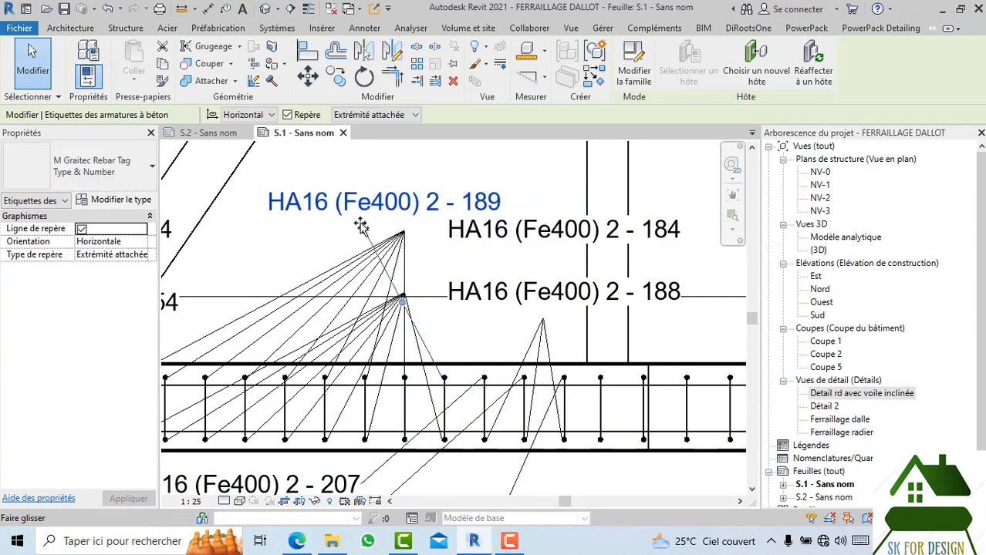
{"action": "left_click", "coordinate": [473, 235]}
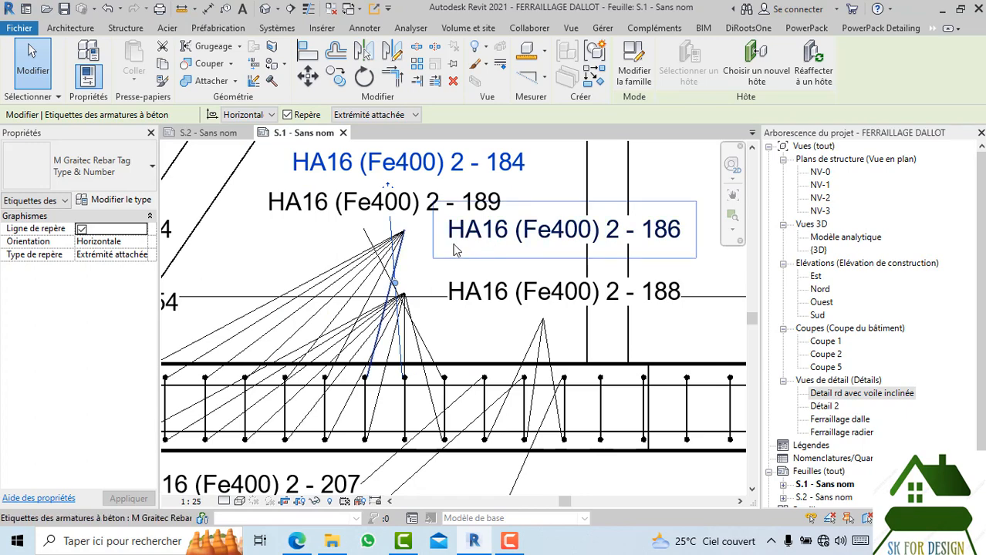
- Delete the topmost HA16 (Fe400) 2 tags, including 201 and 200, from the stack above the base slab's right end in Coupe 1
{"action": "scroll", "coordinate": [493, 242], "scroll_direction": "down", "scroll_amount": 3}
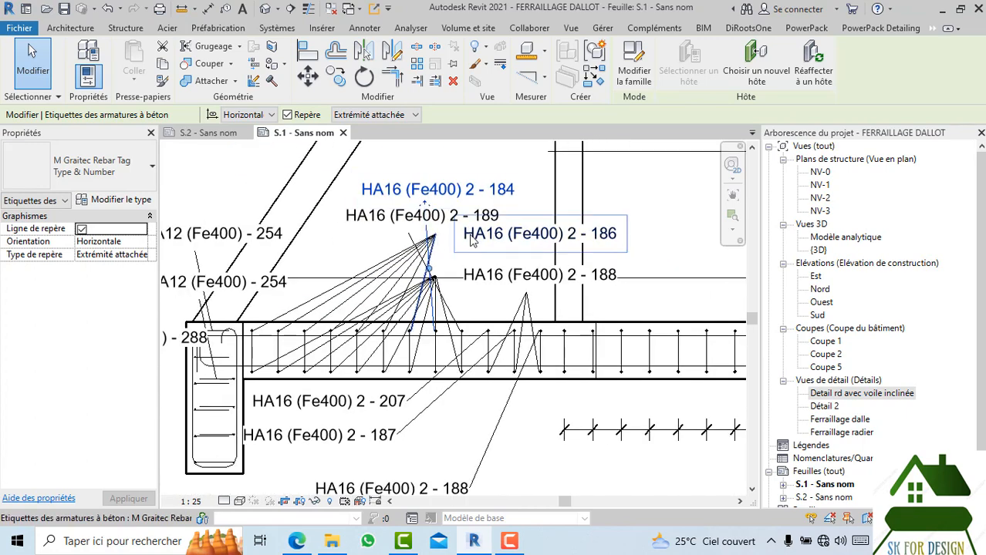
{"action": "scroll", "coordinate": [391, 251], "scroll_direction": "down", "scroll_amount": 2}
{"action": "middle_click_drag", "start_coordinate": [398, 237], "coordinate": [239, 293]}
{"action": "scroll", "coordinate": [240, 291], "scroll_direction": "down", "scroll_amount": 4}
{"action": "scroll", "coordinate": [717, 327], "scroll_direction": "up", "scroll_amount": 1}
{"action": "scroll", "coordinate": [694, 308], "scroll_direction": "up", "scroll_amount": 5}
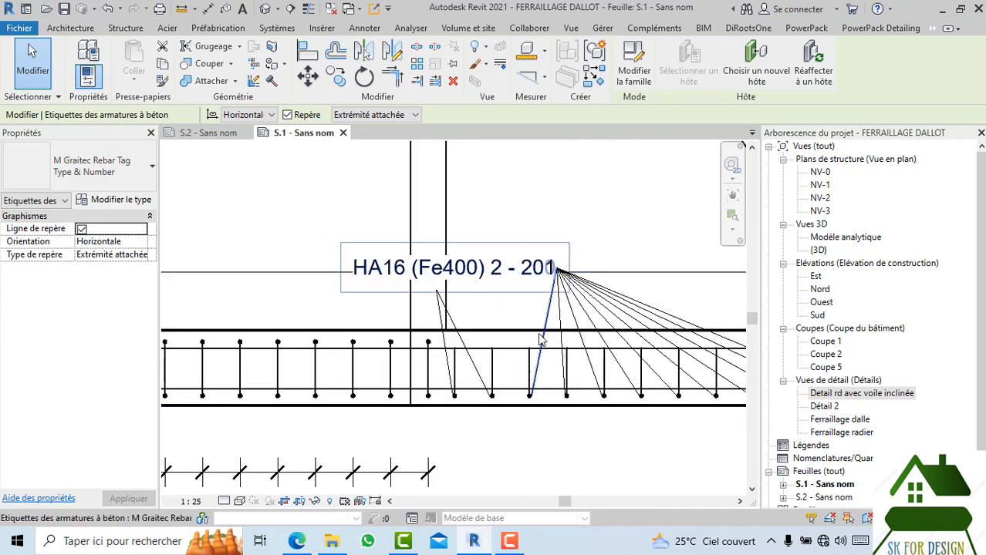
{"action": "scroll", "coordinate": [529, 329], "scroll_direction": "down", "scroll_amount": 2}
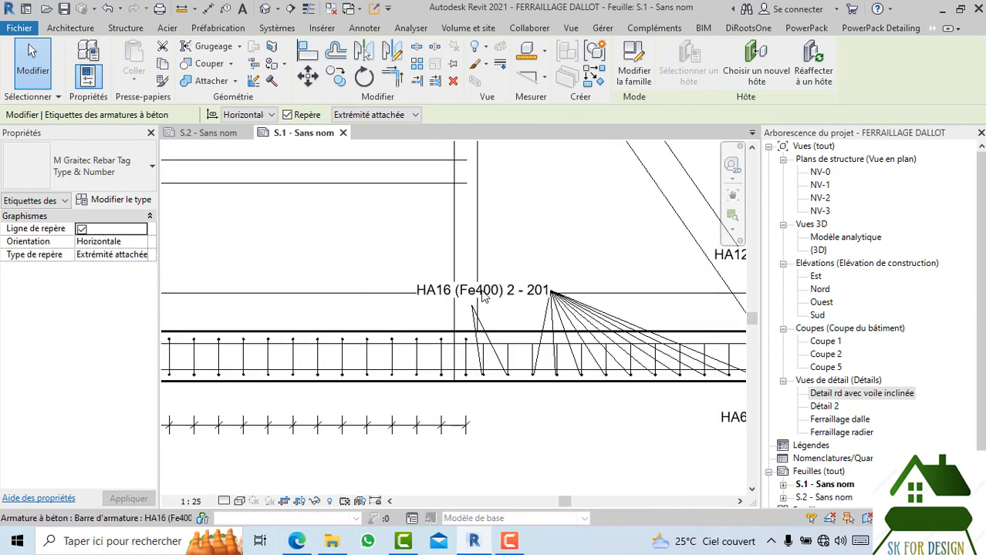
{"action": "key", "text": "Delete"}
{"action": "left_click", "coordinate": [438, 298]}
{"action": "key", "text": "Delete"}
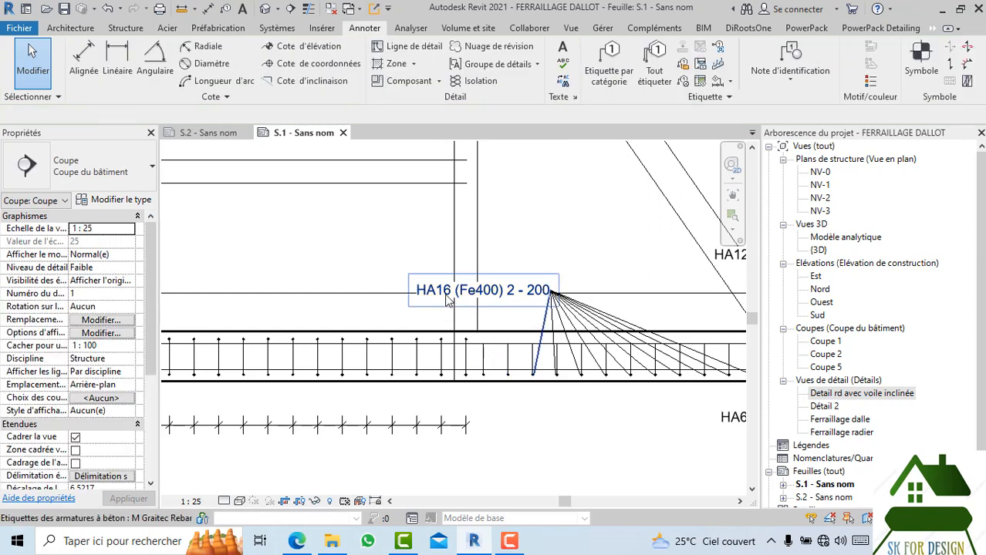
{"action": "left_click", "coordinate": [490, 301]}
{"action": "key", "text": "Delete"}
- Delete all remaining HA16 (Fe400) 2 tags in the stack topped by 204, together with their leader fan, as one selection
{"action": "scroll", "coordinate": [580, 303], "scroll_direction": "up", "scroll_amount": 2}
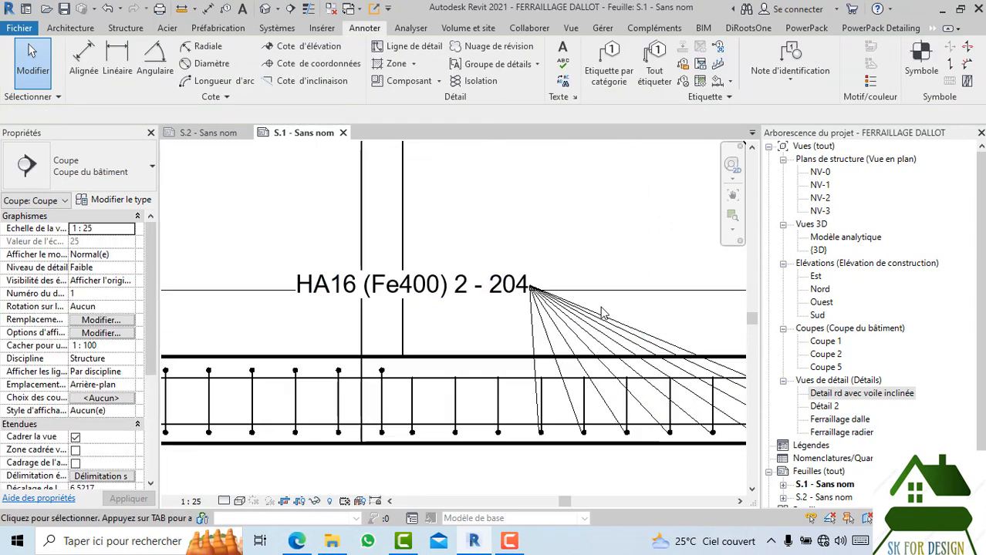
{"action": "left_click", "coordinate": [502, 324]}
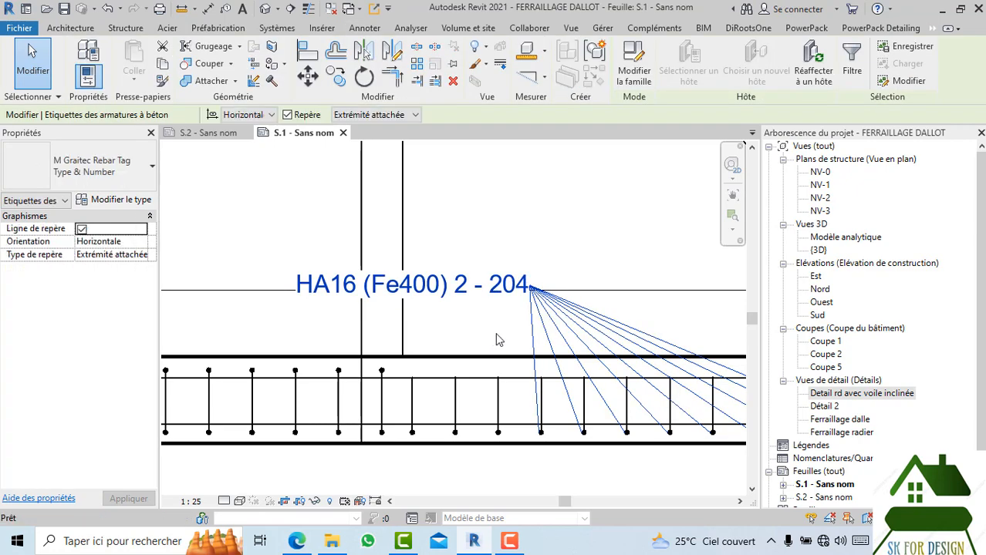
{"action": "key", "text": "Delete"}
- Delete the HA16 (Fe400) 2 tags 184, 189 and 186 and the rest of the leader fan at the base slab's left end
{"action": "scroll", "coordinate": [584, 332], "scroll_direction": "down", "scroll_amount": 2}
{"action": "middle_click_drag", "start_coordinate": [463, 337], "coordinate": [542, 392]}
{"action": "scroll", "coordinate": [541, 392], "scroll_direction": "down", "scroll_amount": 2}
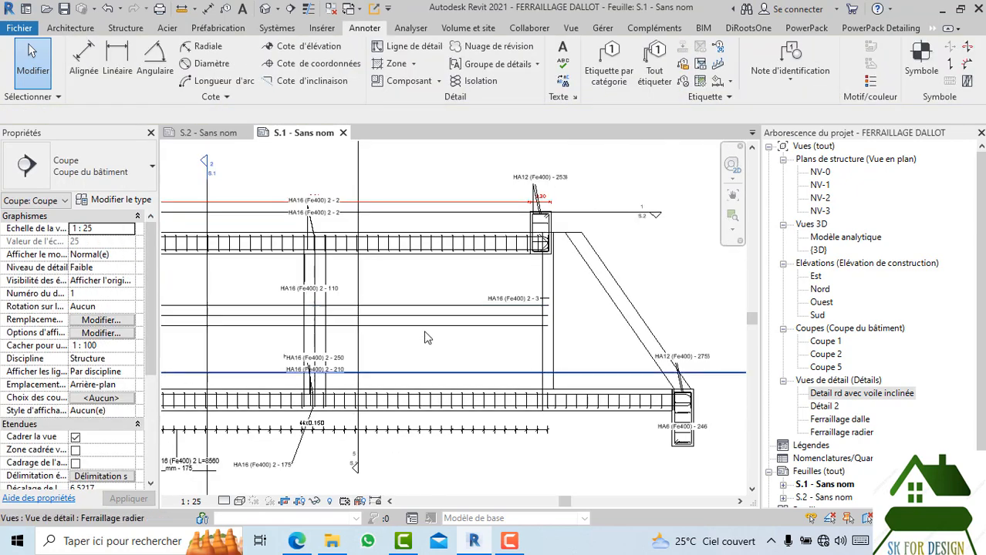
{"action": "middle_click_drag", "start_coordinate": [534, 288], "coordinate": [674, 230]}
{"action": "scroll", "coordinate": [262, 375], "scroll_direction": "up", "scroll_amount": 1}
{"action": "middle_click_drag", "start_coordinate": [262, 375], "coordinate": [452, 399]}
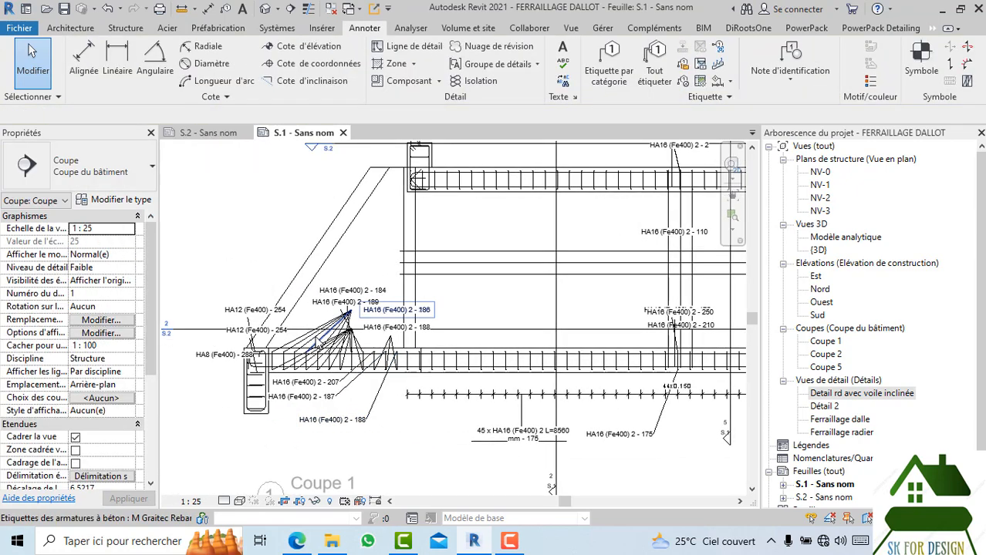
{"action": "scroll", "coordinate": [330, 338], "scroll_direction": "up", "scroll_amount": 5}
{"action": "scroll", "coordinate": [429, 342], "scroll_direction": "up", "scroll_amount": 1}
{"action": "left_click_drag", "start_coordinate": [497, 344], "coordinate": [225, 337]}
{"action": "key", "text": "Delete"}
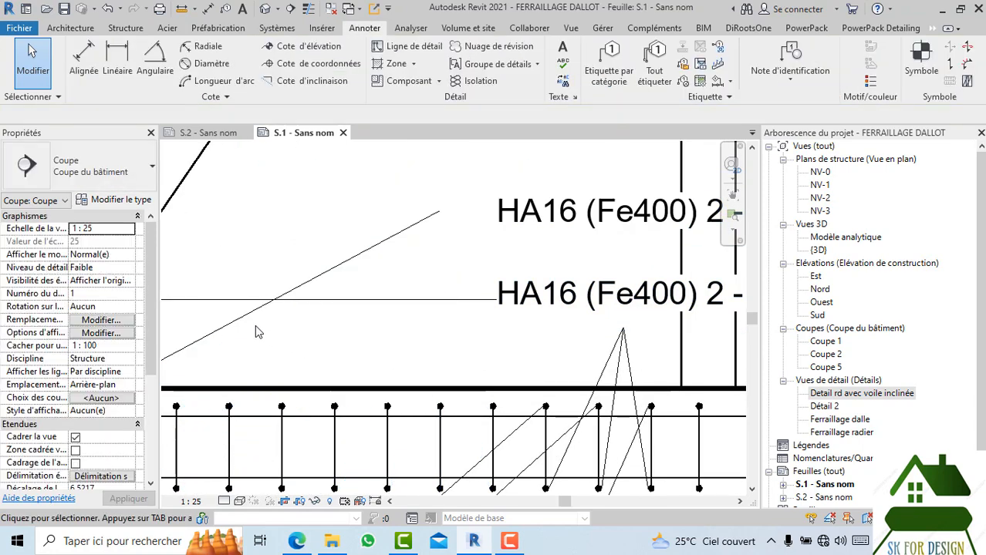
{"action": "left_click", "coordinate": [245, 327]}
{"action": "key", "text": "Delete"}
- Deactivate the Coupe 1 view and activate the Coupe 2 view on the sheet
{"action": "scroll", "coordinate": [313, 354], "scroll_direction": "down", "scroll_amount": 2}
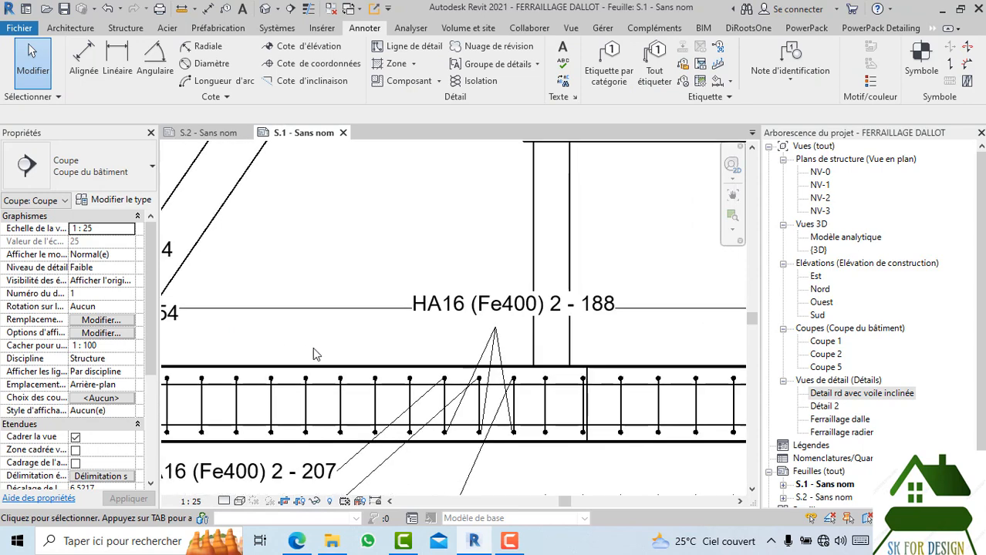
{"action": "scroll", "coordinate": [313, 354], "scroll_direction": "down", "scroll_amount": 2}
{"action": "middle_click_drag", "start_coordinate": [410, 408], "coordinate": [468, 374]}
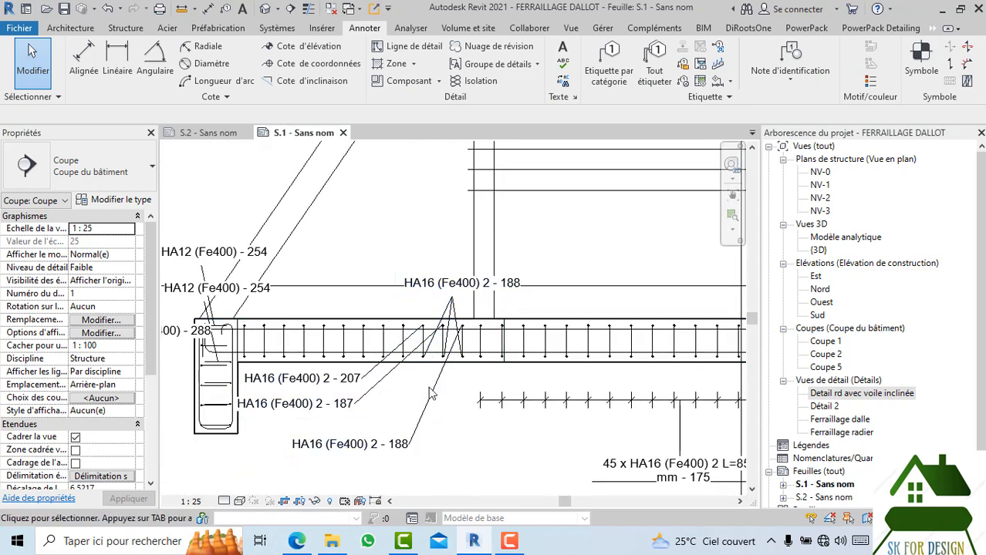
{"action": "left_click_drag", "start_coordinate": [423, 438], "coordinate": [328, 412]}
{"action": "left_click", "coordinate": [461, 453]}
{"action": "scroll", "coordinate": [461, 452], "scroll_direction": "down", "scroll_amount": 5}
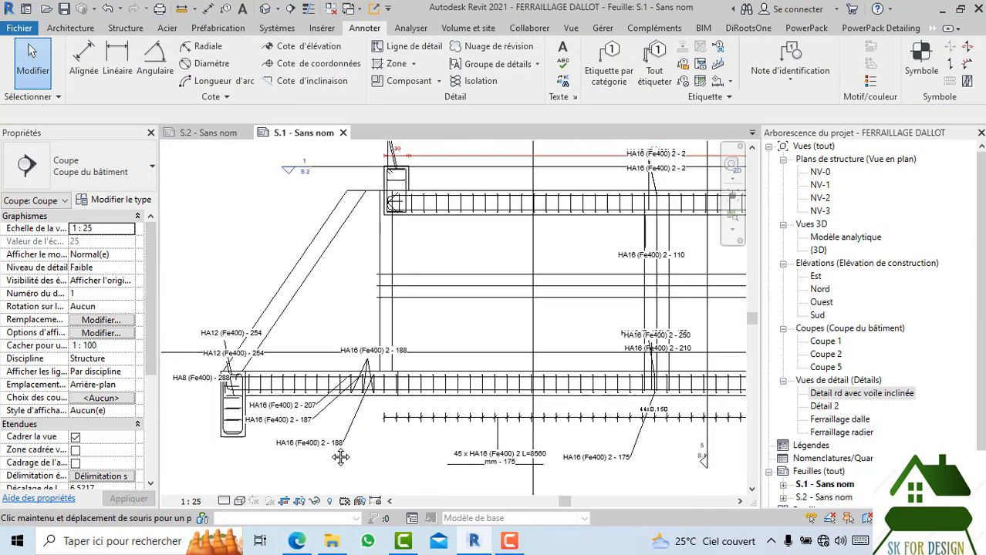
{"action": "scroll", "coordinate": [493, 436], "scroll_direction": "down", "scroll_amount": 3}
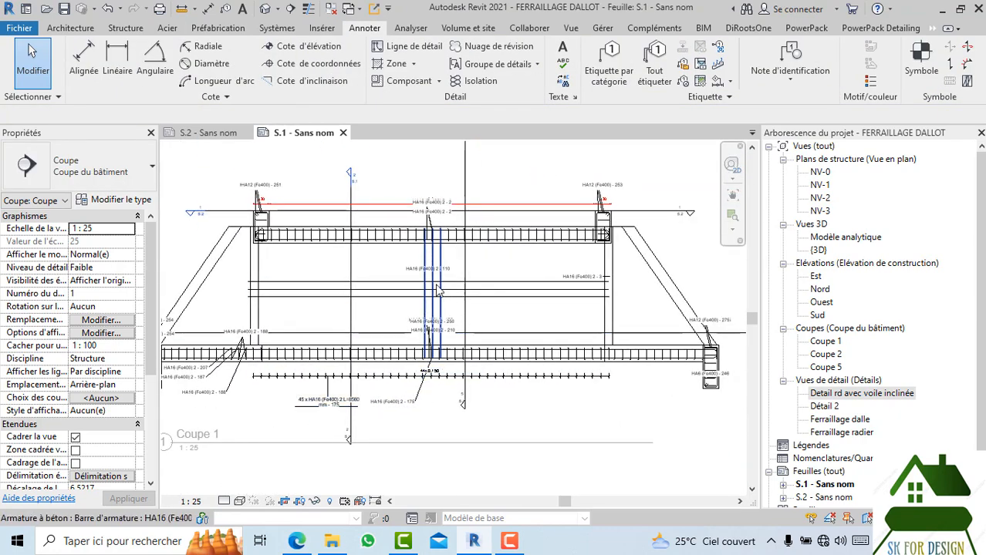
{"action": "scroll", "coordinate": [377, 272], "scroll_direction": "down", "scroll_amount": 2}
{"action": "scroll", "coordinate": [376, 272], "scroll_direction": "down", "scroll_amount": 3}
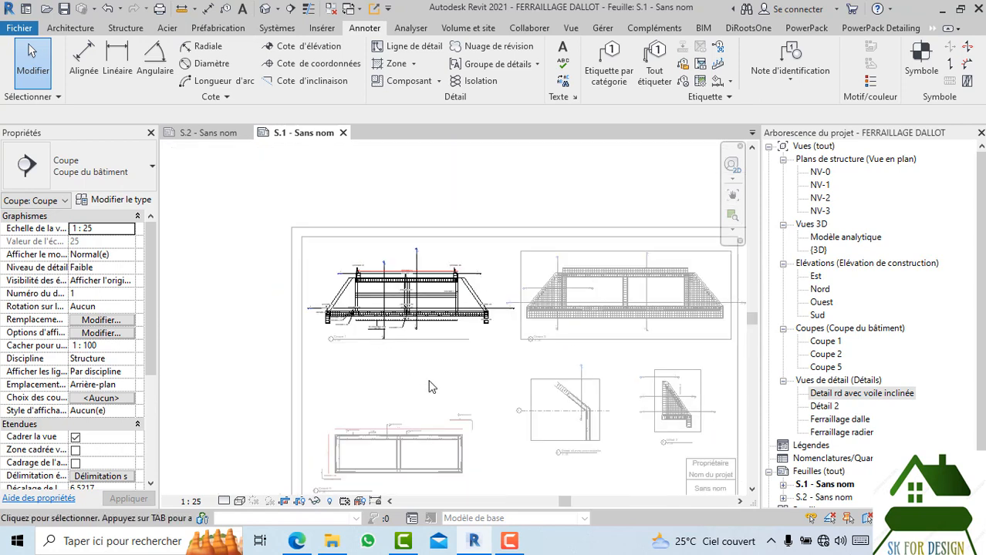
{"action": "right_click", "coordinate": [430, 119]}
{"action": "left_click", "coordinate": [485, 185]}
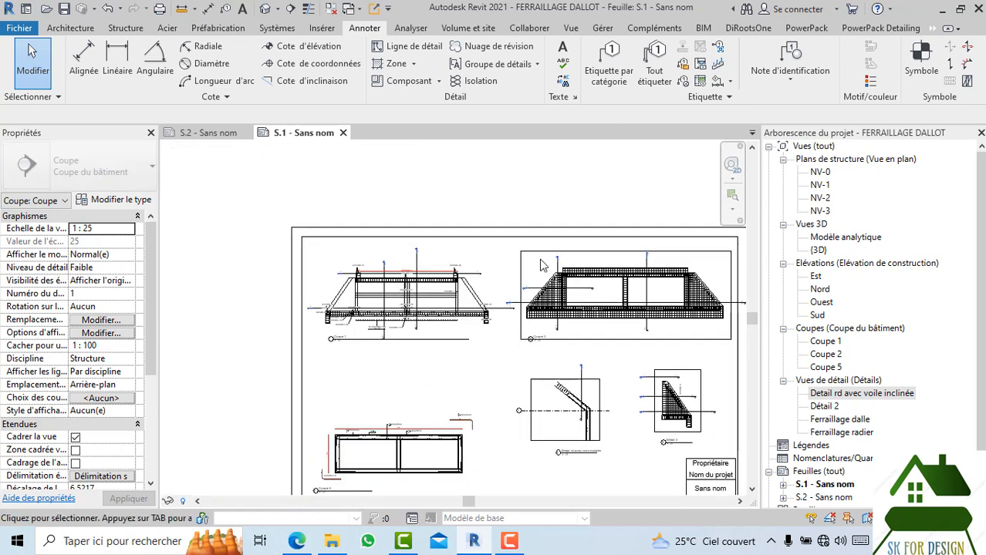
{"action": "double_click", "coordinate": [436, 273]}
{"action": "scroll", "coordinate": [437, 273], "scroll_direction": "up", "scroll_amount": 2}
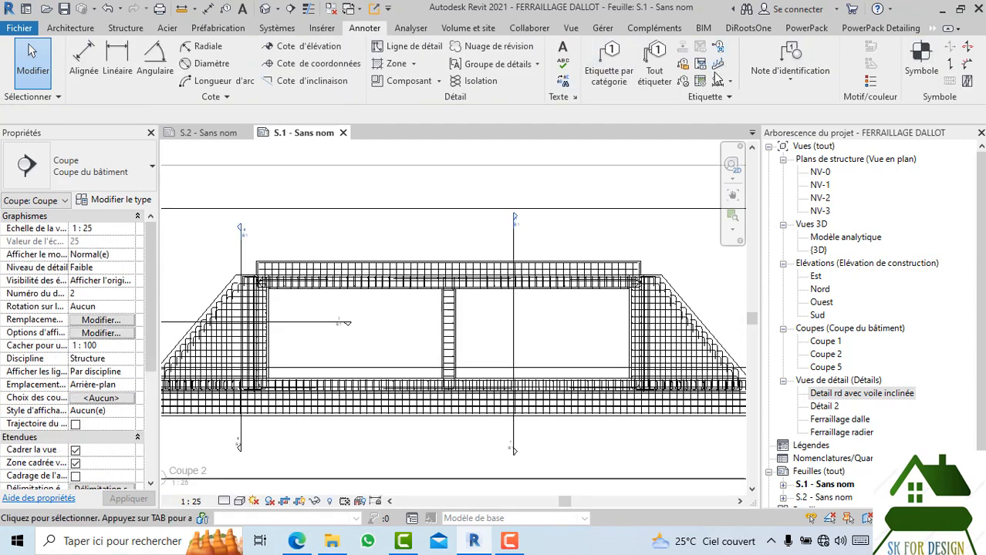
- Start a linear multi-rebar annotation in Coupe 2 using the type Armature à béton
{"action": "left_click", "coordinate": [717, 81]}
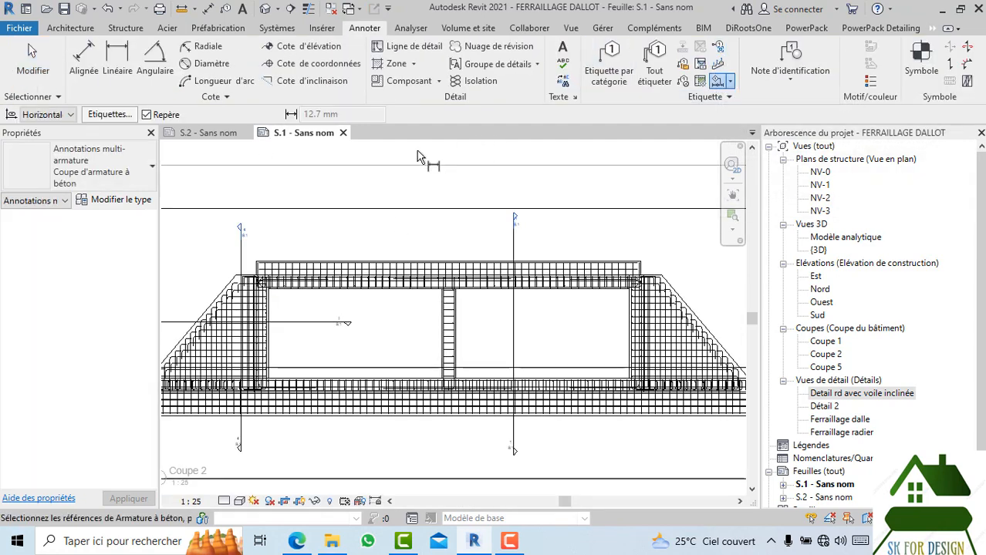
{"action": "left_click", "coordinate": [728, 99]}
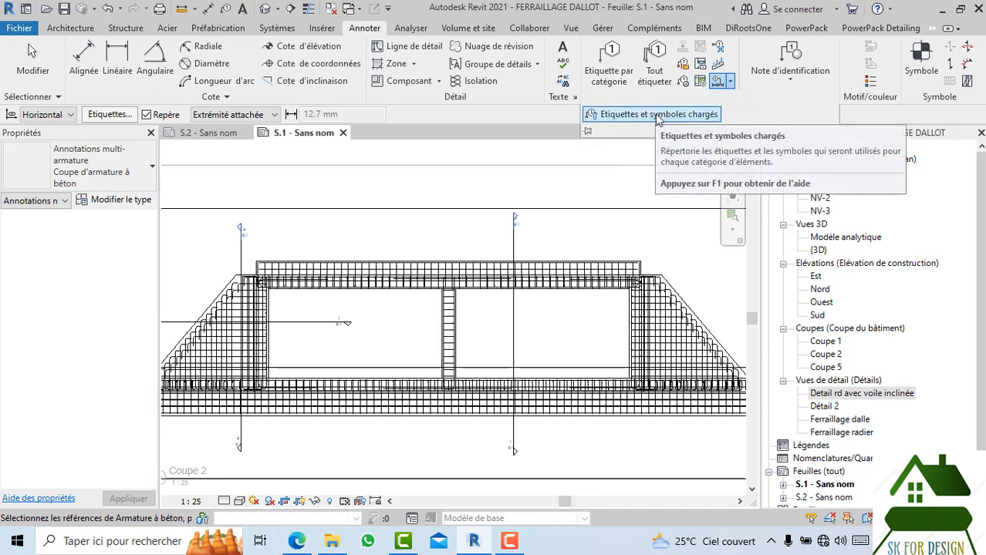
{"action": "left_click", "coordinate": [730, 83]}
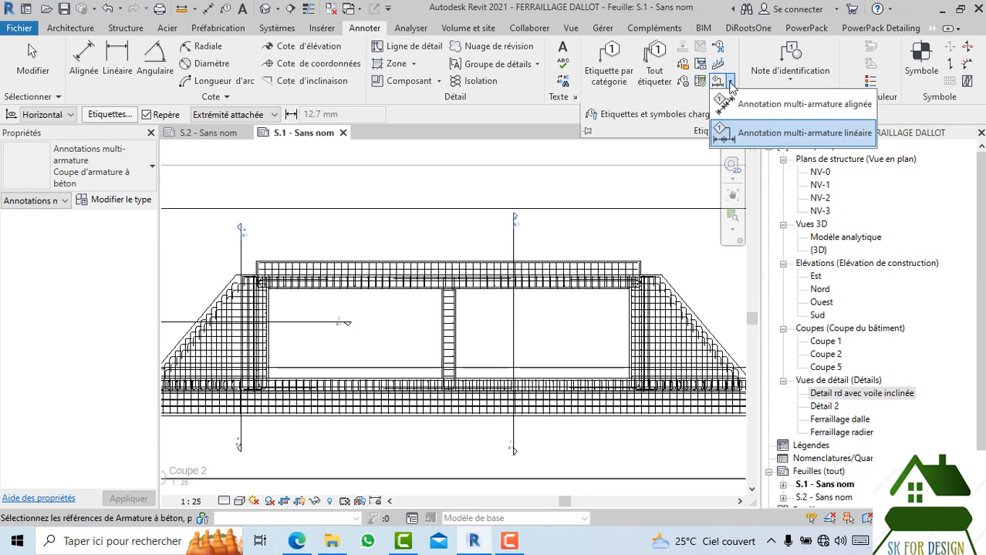
{"action": "left_click", "coordinate": [799, 136]}
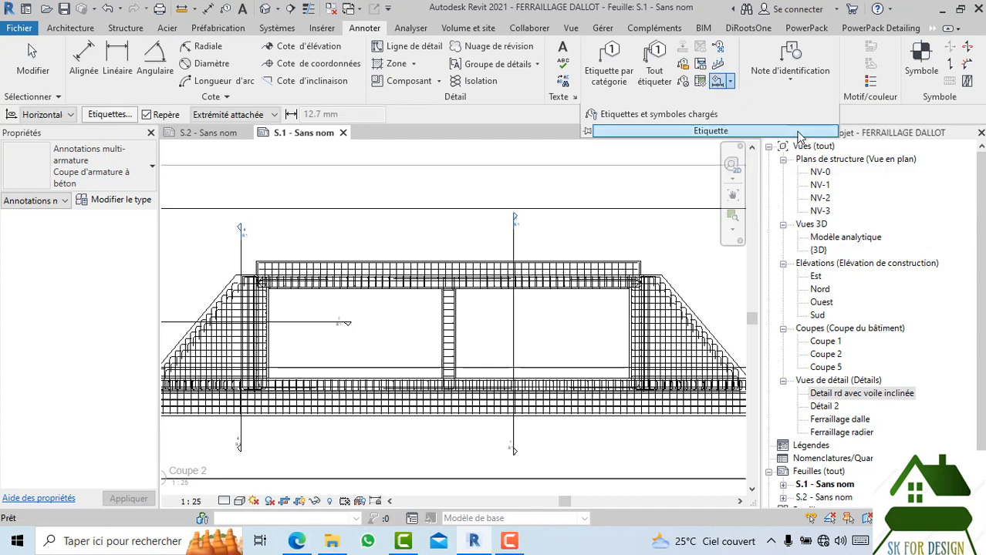
{"action": "left_click", "coordinate": [111, 188]}
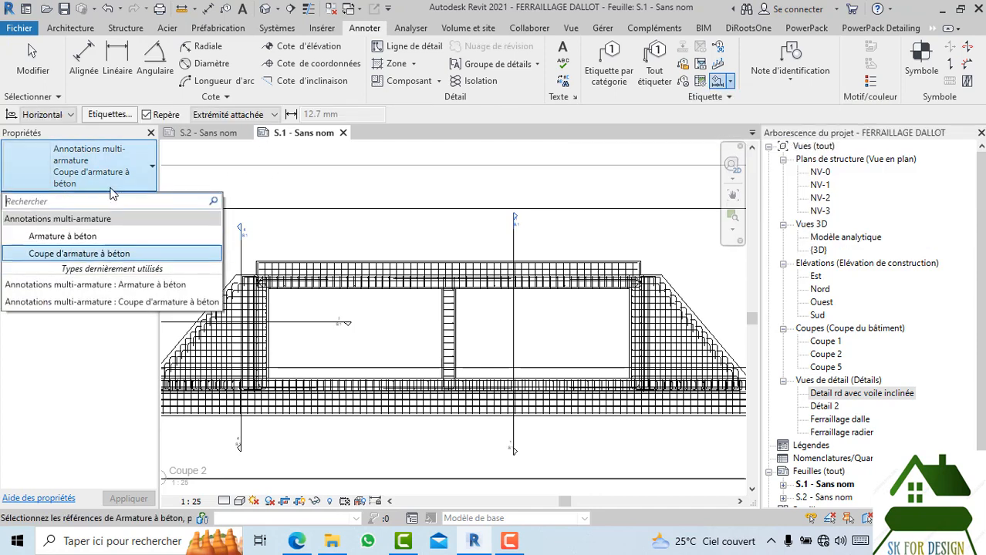
{"action": "left_click", "coordinate": [109, 235]}
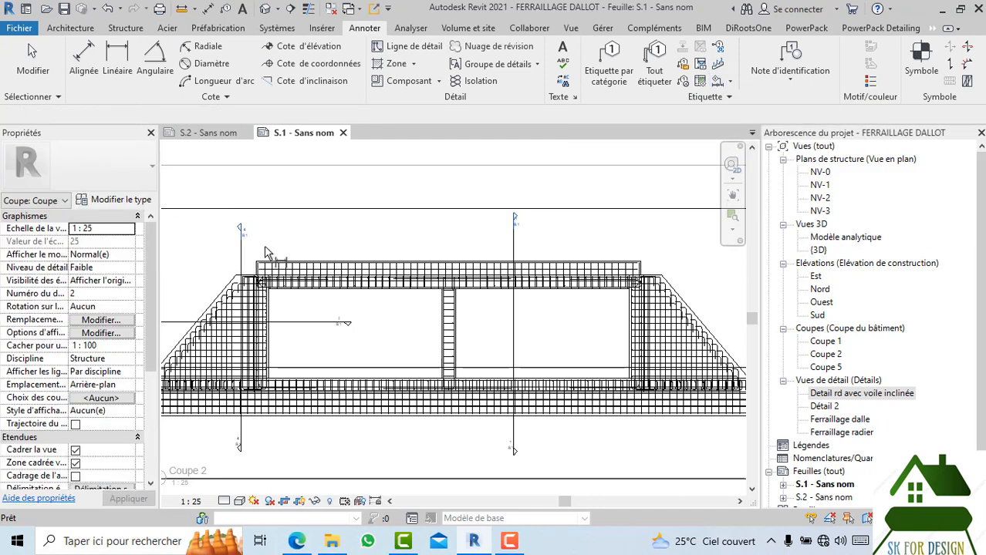
- Annotate the vertical HA6 bar set along the top of Coupe 2, placing the dimension line and its leadered tag above the slab
{"action": "scroll", "coordinate": [318, 239], "scroll_direction": "up", "scroll_amount": 4}
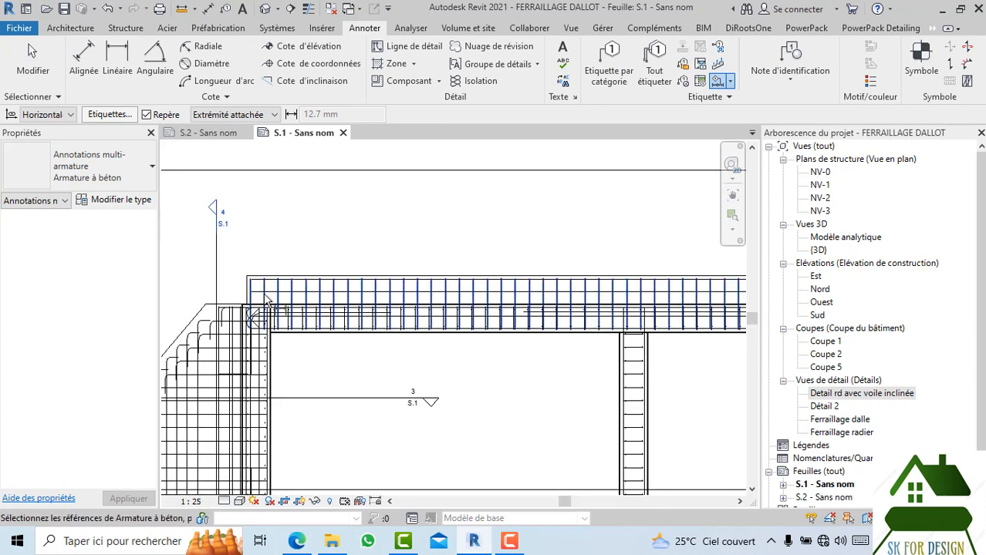
{"action": "middle_click_drag", "start_coordinate": [469, 239], "coordinate": [378, 248]}
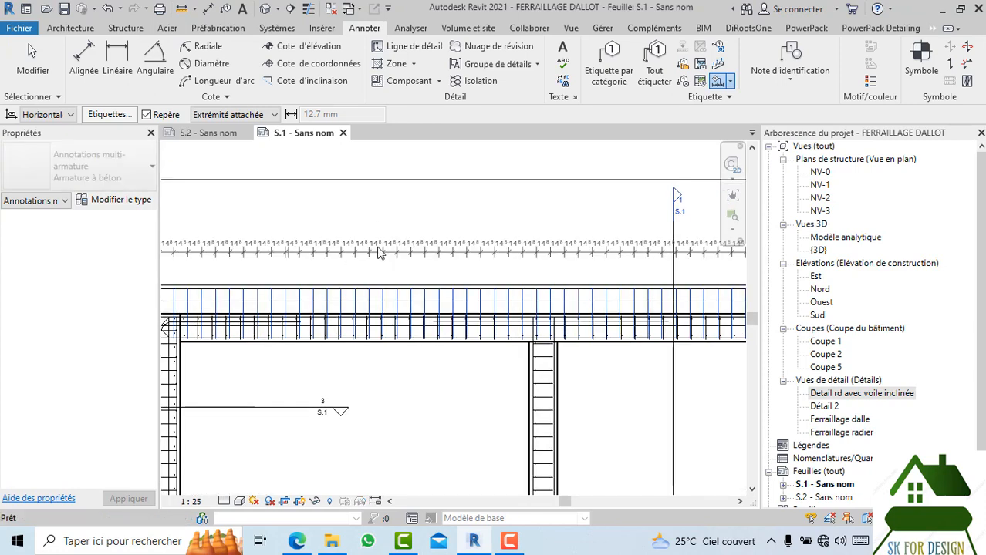
{"action": "scroll", "coordinate": [400, 248], "scroll_direction": "down", "scroll_amount": 2}
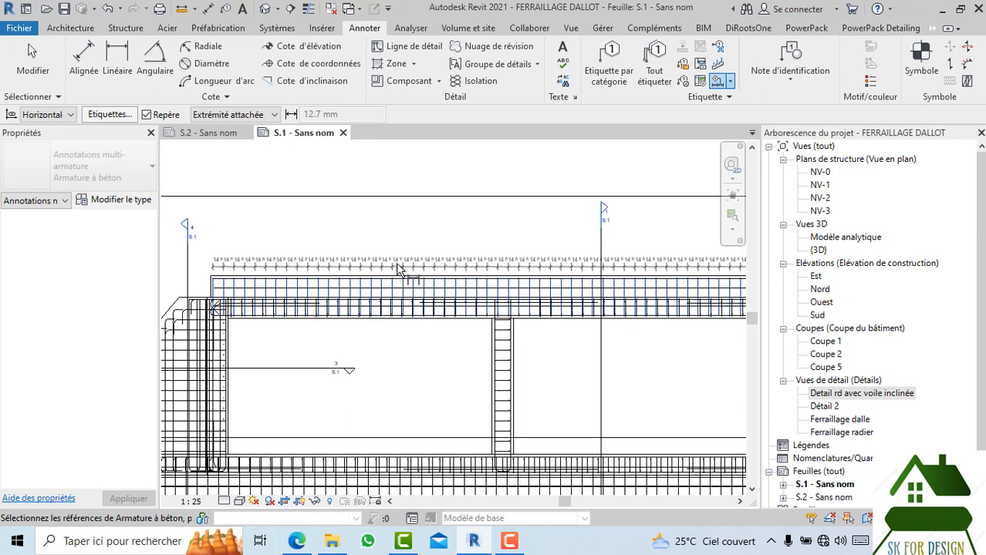
{"action": "left_click", "coordinate": [399, 265]}
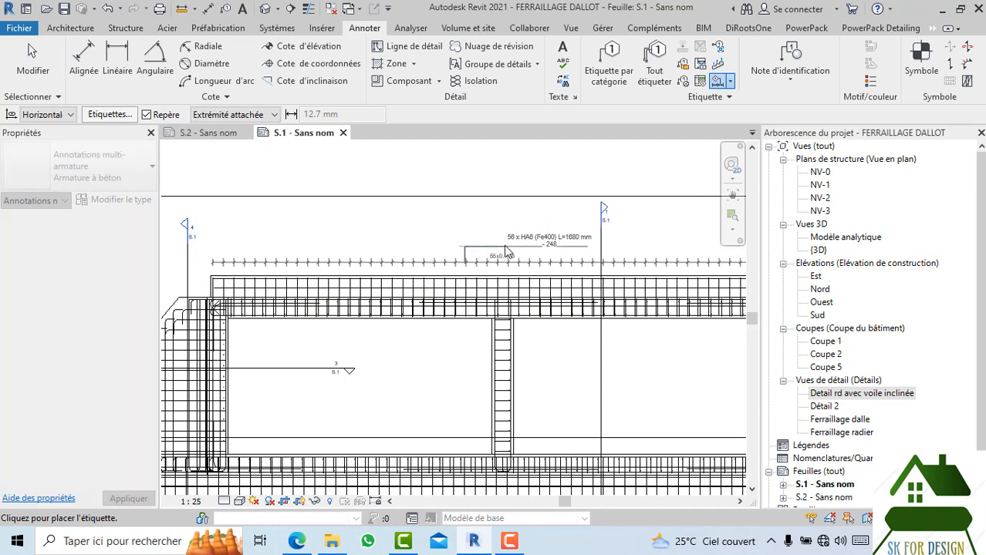
{"action": "left_click", "coordinate": [465, 253]}
{"action": "scroll", "coordinate": [386, 270], "scroll_direction": "down", "scroll_amount": 3}
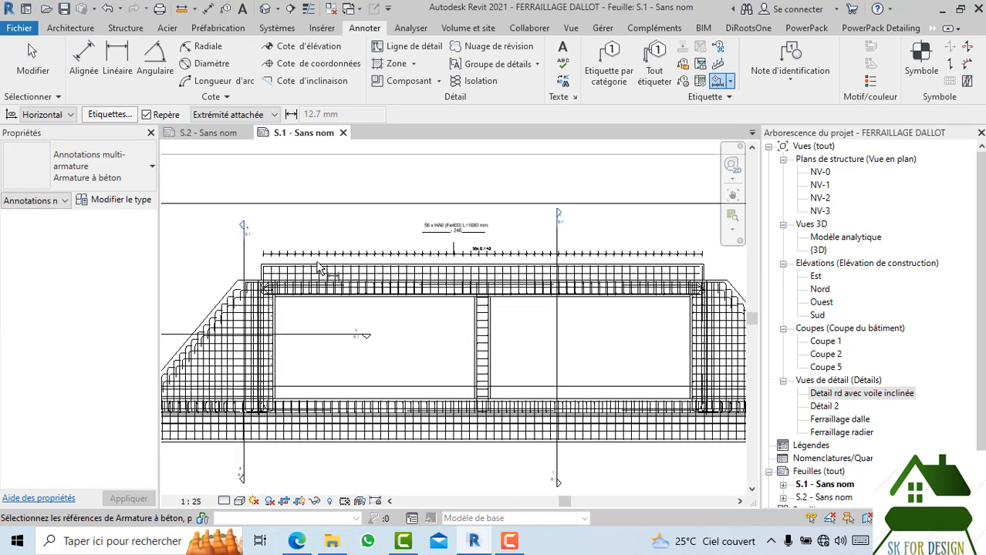
- Annotate the left wing wall's horizontal HA10 bars with a dimension line beside the wall and a vertically oriented tag with leader
{"action": "scroll", "coordinate": [299, 283], "scroll_direction": "up", "scroll_amount": 5}
{"action": "scroll", "coordinate": [382, 339], "scroll_direction": "down", "scroll_amount": 3}
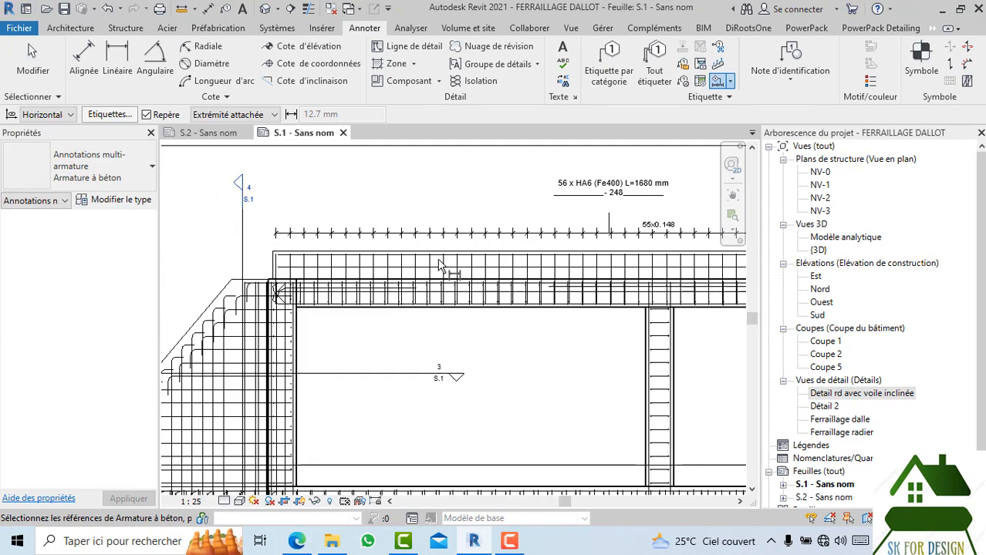
{"action": "scroll", "coordinate": [297, 299], "scroll_direction": "up", "scroll_amount": 3}
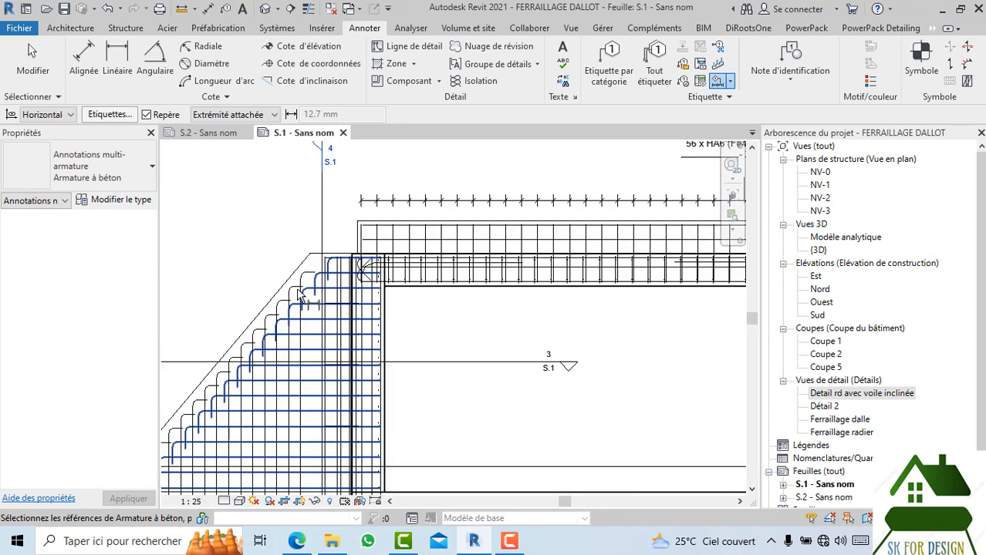
{"action": "middle_click_drag", "start_coordinate": [248, 308], "coordinate": [428, 247]}
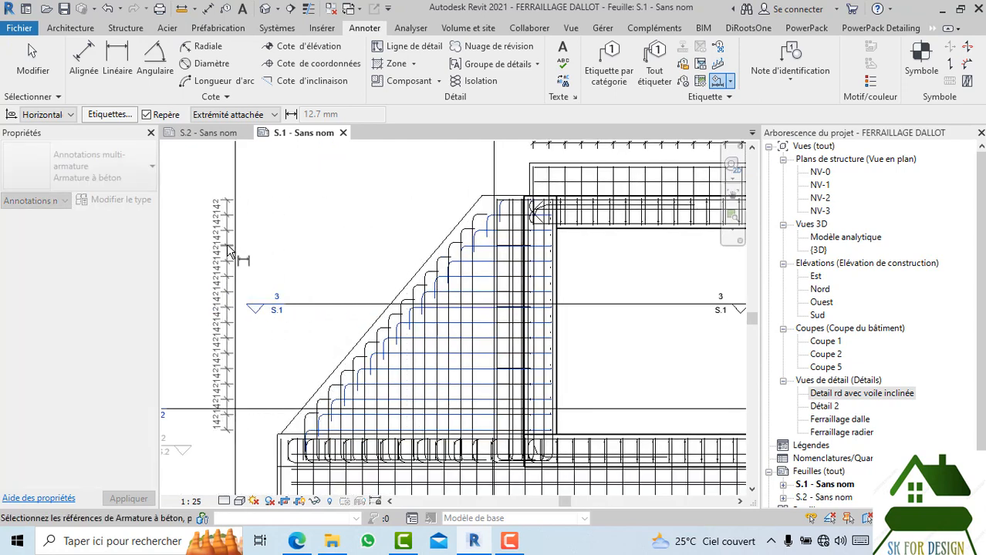
{"action": "left_click", "coordinate": [255, 245]}
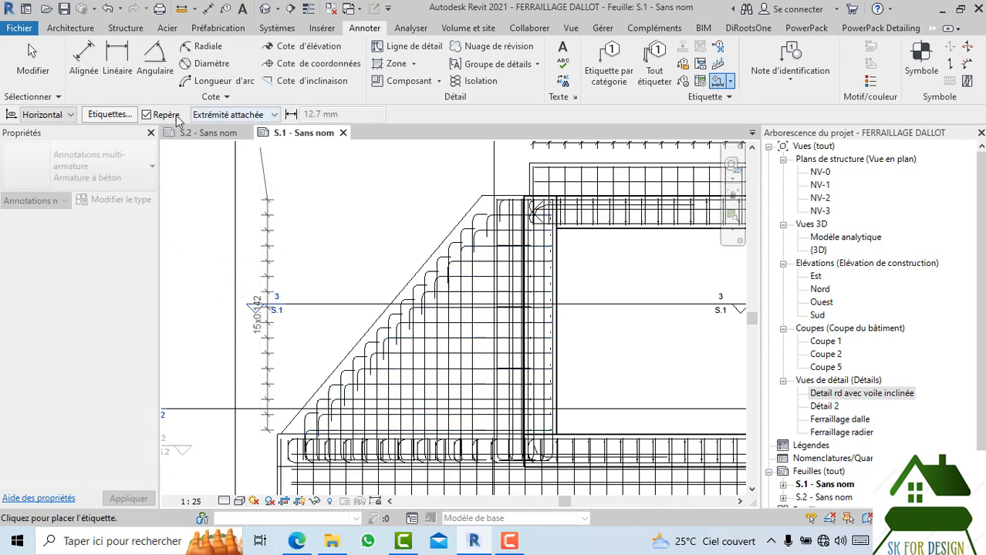
{"action": "left_click", "coordinate": [70, 115]}
{"action": "left_click", "coordinate": [47, 139]}
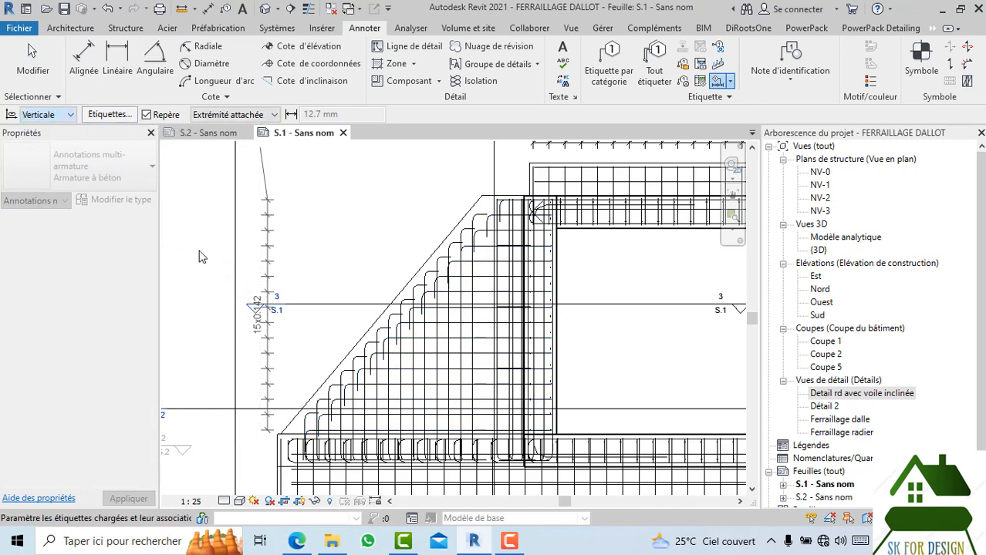
{"action": "left_click", "coordinate": [252, 328]}
{"action": "scroll", "coordinate": [401, 251], "scroll_direction": "down", "scroll_amount": 2}
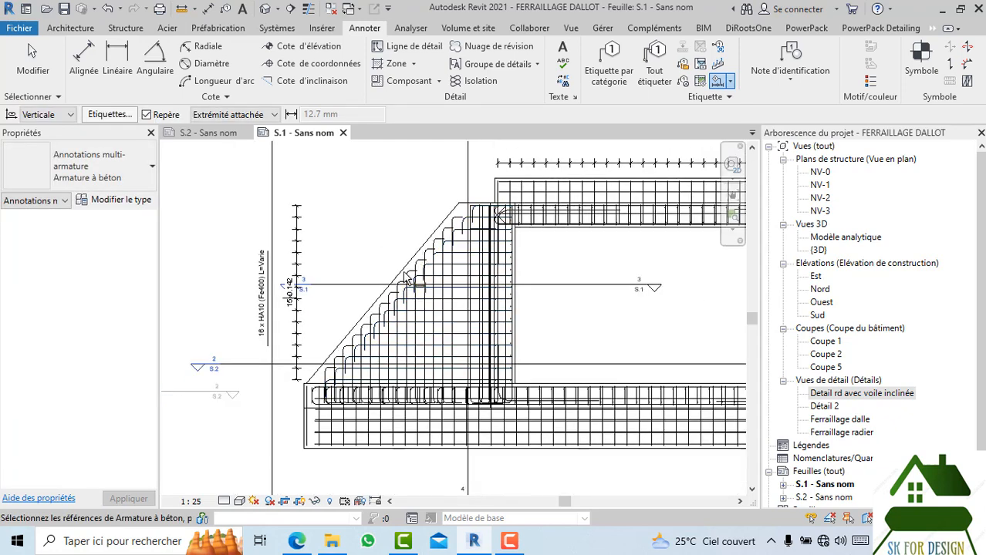
{"action": "scroll", "coordinate": [378, 325], "scroll_direction": "up", "scroll_amount": 2}
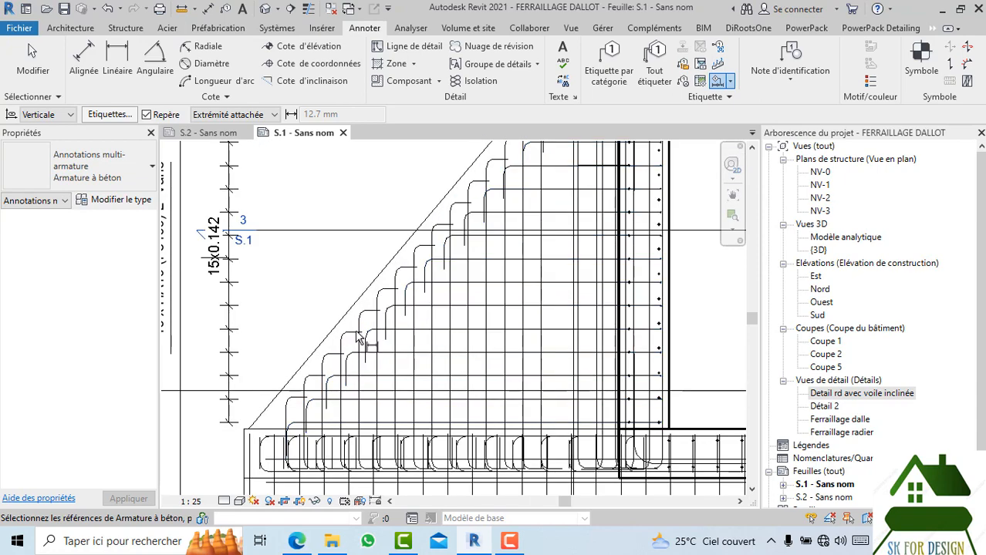
{"action": "scroll", "coordinate": [351, 300], "scroll_direction": "down", "scroll_amount": 2}
{"action": "scroll", "coordinate": [332, 343], "scroll_direction": "up", "scroll_amount": 3}
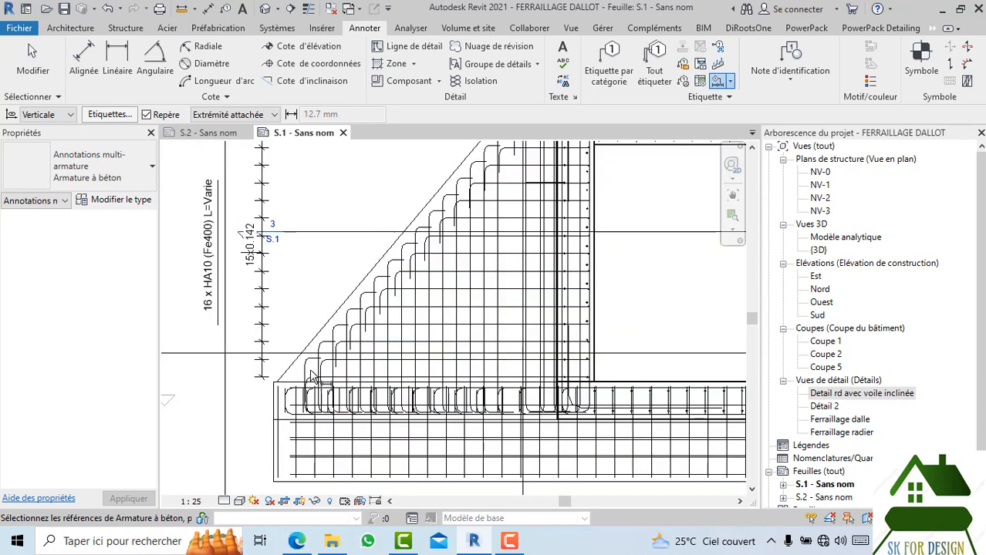
{"action": "key", "text": "Escape"}
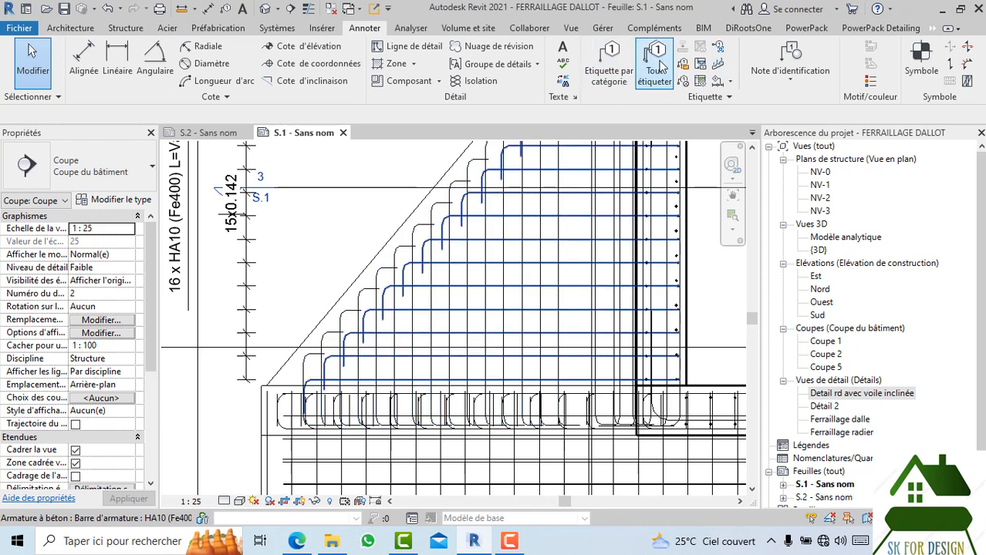
{"action": "left_click", "coordinate": [717, 66]}
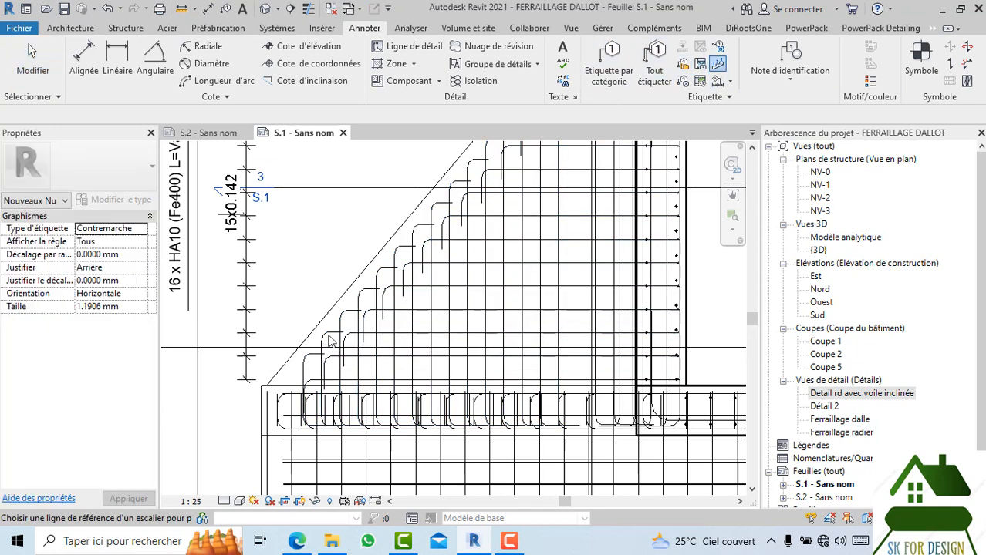
{"action": "scroll", "coordinate": [409, 314], "scroll_direction": "down", "scroll_amount": 1}
{"action": "scroll", "coordinate": [455, 258], "scroll_direction": "up", "scroll_amount": 2}
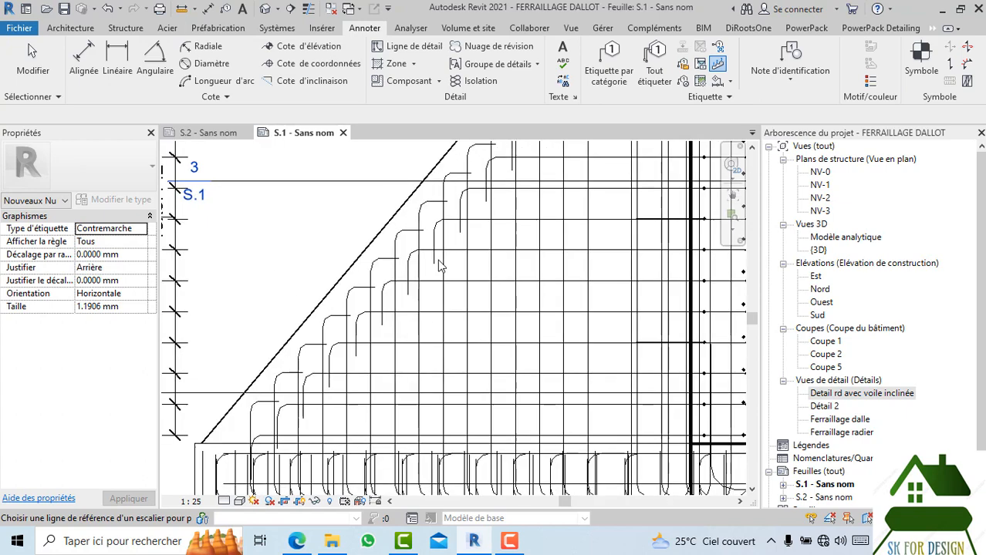
{"action": "scroll", "coordinate": [436, 301], "scroll_direction": "down", "scroll_amount": 1}
{"action": "scroll", "coordinate": [426, 301], "scroll_direction": "down", "scroll_amount": 3}
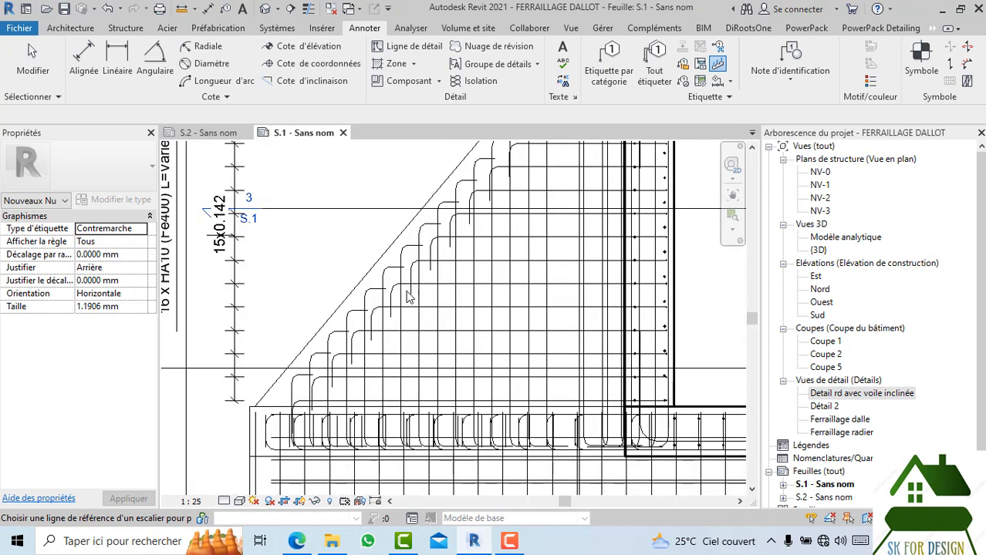
{"action": "key", "text": "Escape"}
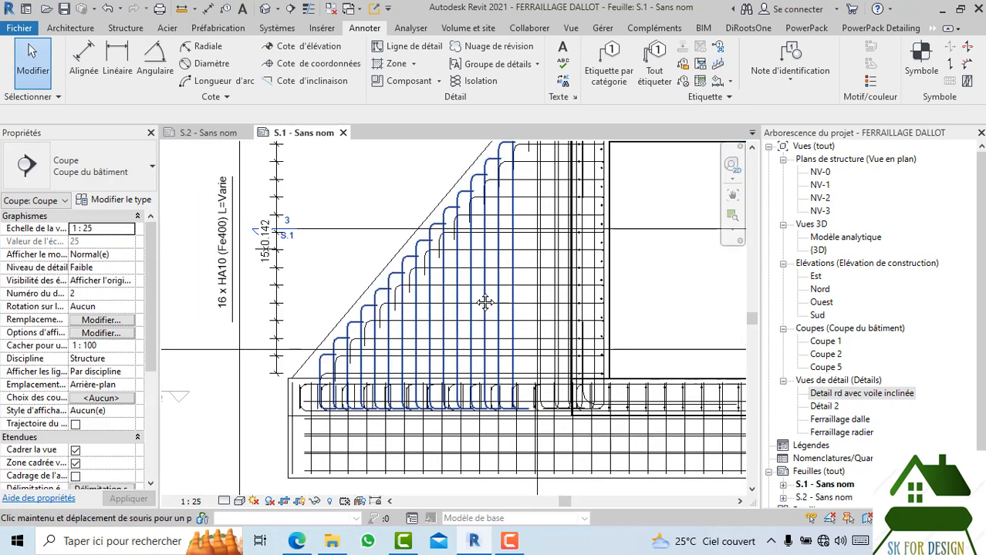
- Restart the linear multi-rebar annotation with type Armature à béton and inspect the left wing wall's bent vertical bars in Coupe 2
{"action": "scroll", "coordinate": [426, 289], "scroll_direction": "down", "scroll_amount": 5}
{"action": "scroll", "coordinate": [583, 173], "scroll_direction": "up", "scroll_amount": 2}
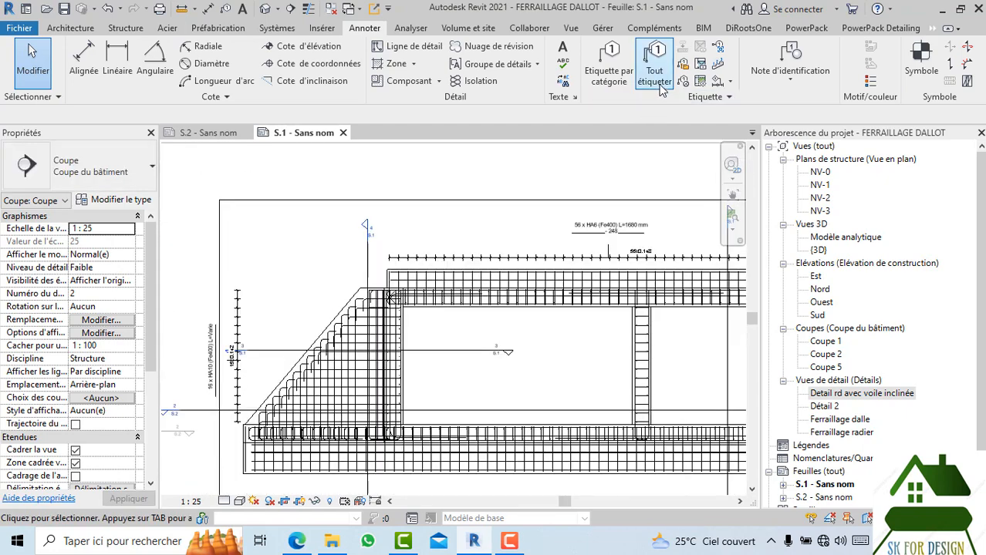
{"action": "left_click", "coordinate": [721, 83]}
{"action": "scroll", "coordinate": [296, 394], "scroll_direction": "up", "scroll_amount": 3}
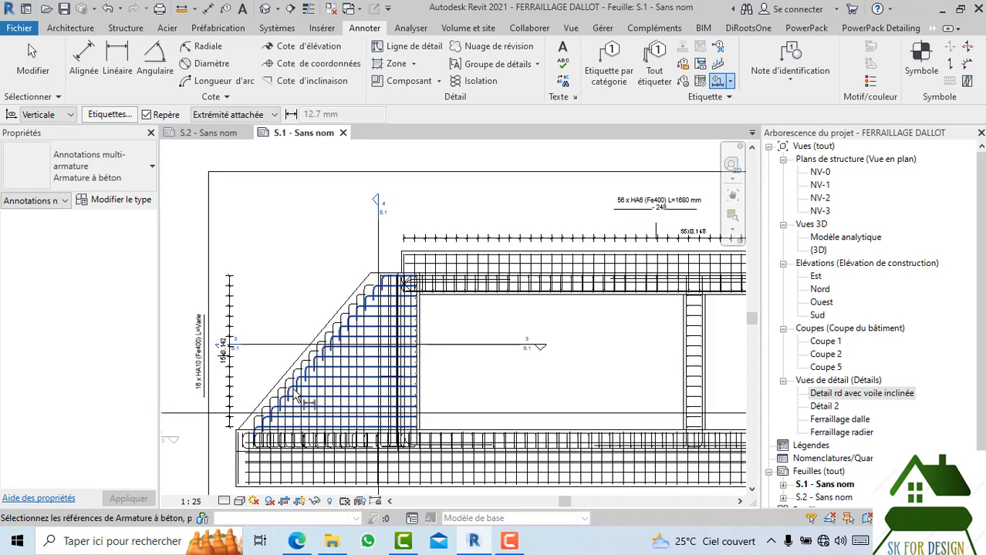
{"action": "scroll", "coordinate": [297, 395], "scroll_direction": "up", "scroll_amount": 2}
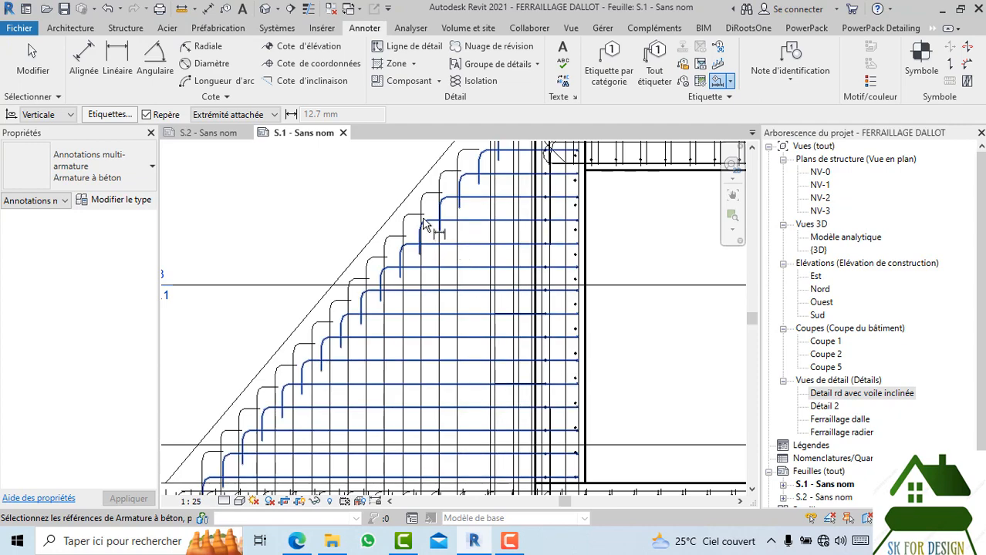
{"action": "scroll", "coordinate": [422, 225], "scroll_direction": "up", "scroll_amount": 4}
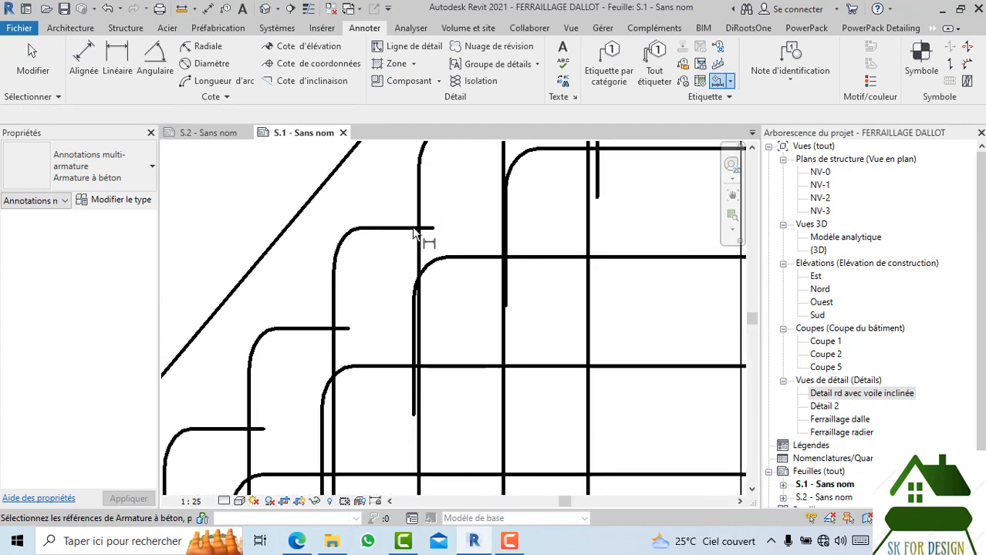
{"action": "scroll", "coordinate": [446, 223], "scroll_direction": "down", "scroll_amount": 5}
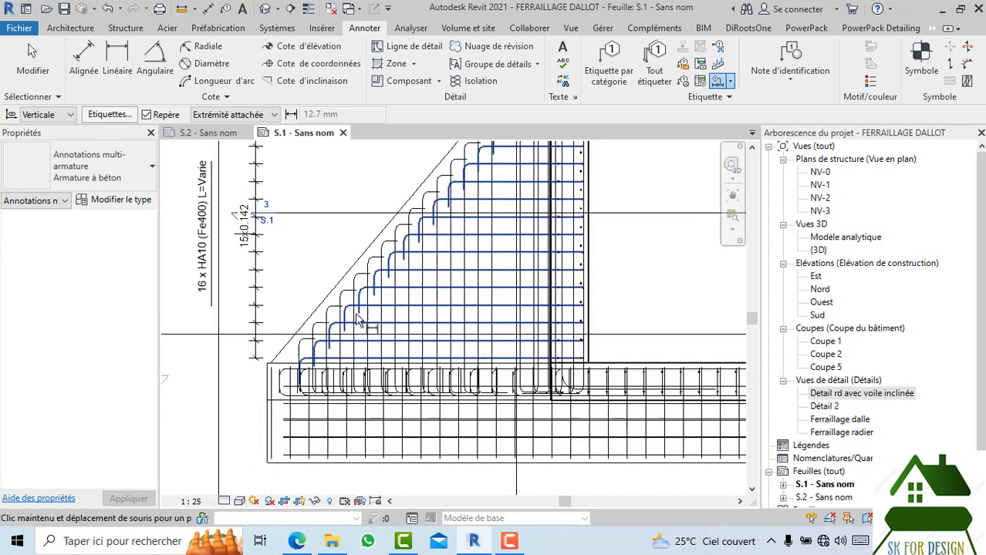
{"action": "scroll", "coordinate": [292, 352], "scroll_direction": "up", "scroll_amount": 2}
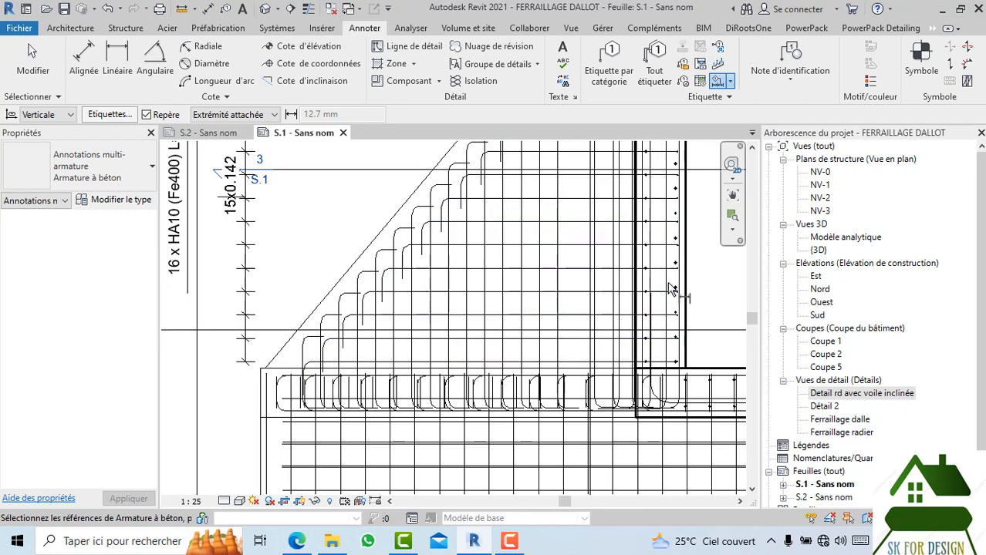
{"action": "scroll", "coordinate": [397, 282], "scroll_direction": "up", "scroll_amount": 3}
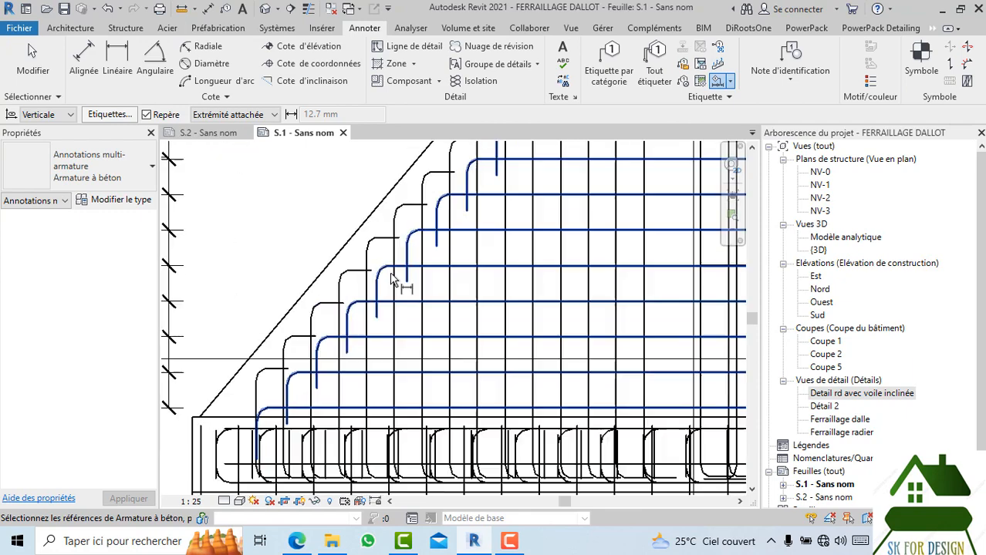
{"action": "scroll", "coordinate": [377, 233], "scroll_direction": "down", "scroll_amount": 4}
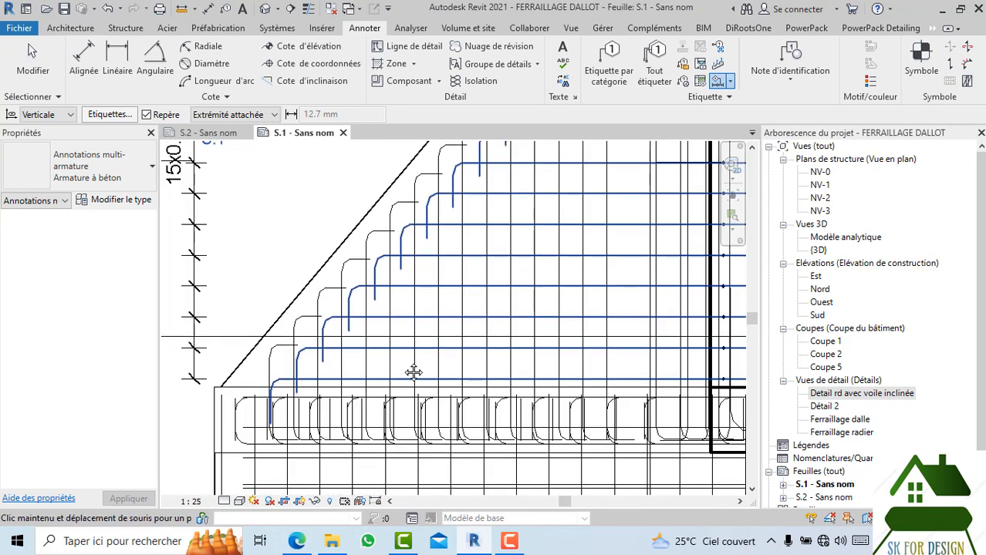
{"action": "scroll", "coordinate": [476, 245], "scroll_direction": "up", "scroll_amount": 3}
{"action": "scroll", "coordinate": [463, 227], "scroll_direction": "down", "scroll_amount": 3}
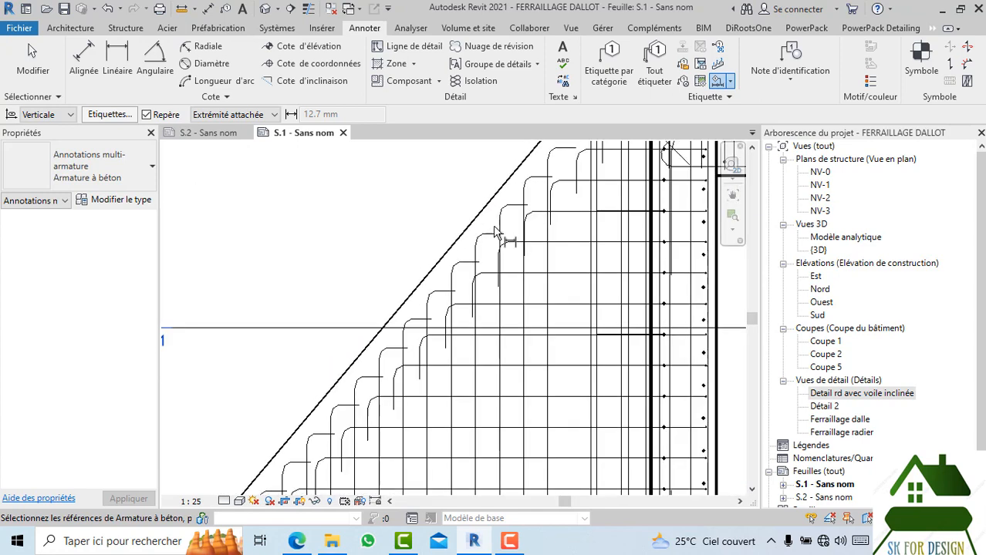
{"action": "middle_click_drag", "start_coordinate": [502, 231], "coordinate": [448, 287]}
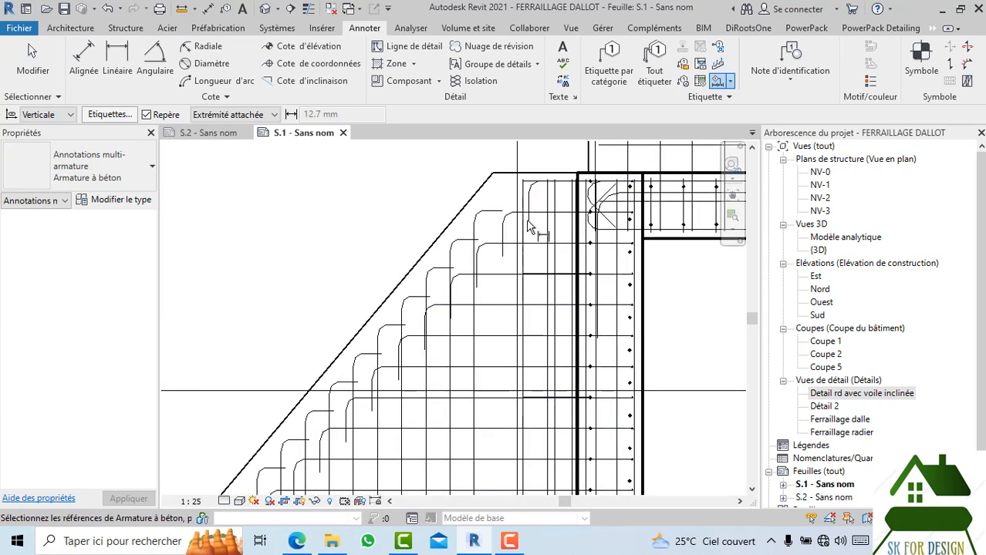
{"action": "scroll", "coordinate": [470, 432], "scroll_direction": "down", "scroll_amount": 3}
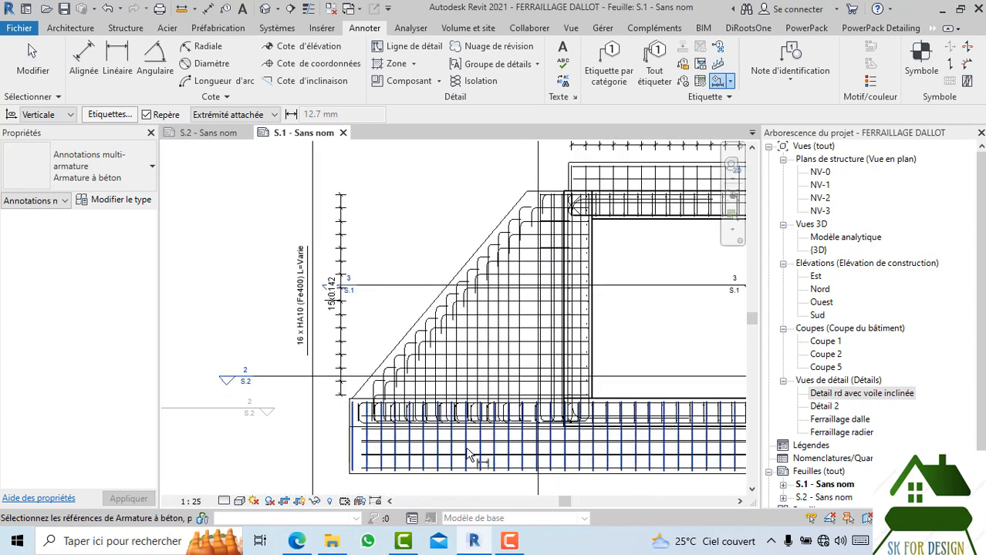
- Annotate the raft's vertical HA8 bars in Coupe 2, placing the dimension line below the raft and a horizontally oriented tag with leader beneath it
{"action": "scroll", "coordinate": [386, 455], "scroll_direction": "up", "scroll_amount": 3}
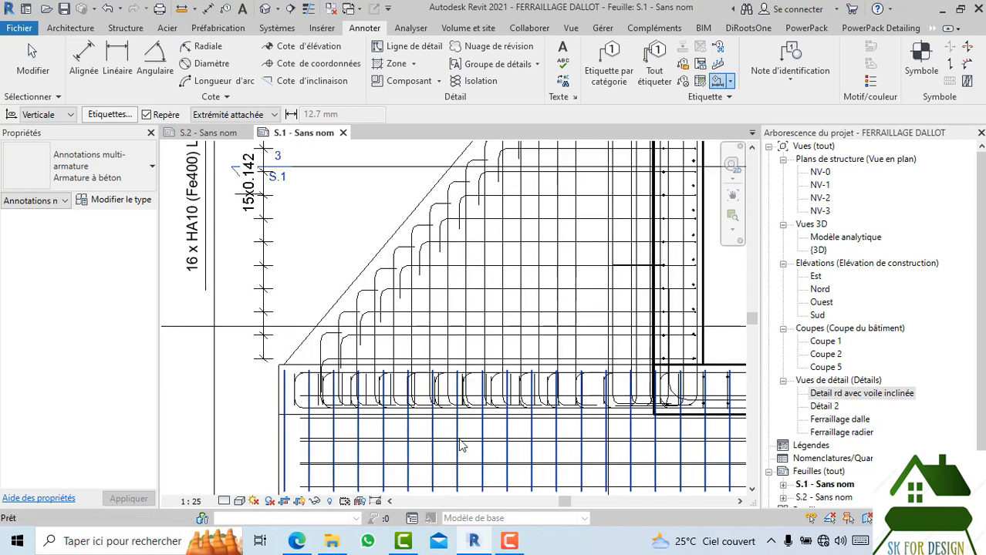
{"action": "scroll", "coordinate": [460, 446], "scroll_direction": "down", "scroll_amount": 2}
{"action": "scroll", "coordinate": [444, 385], "scroll_direction": "down", "scroll_amount": 2}
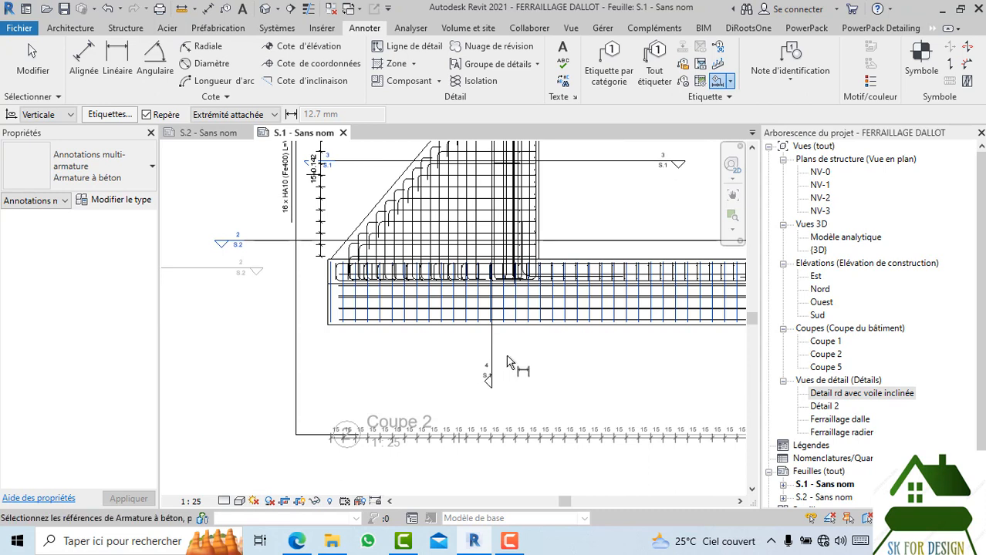
{"action": "middle_click_drag", "start_coordinate": [508, 362], "coordinate": [492, 302]}
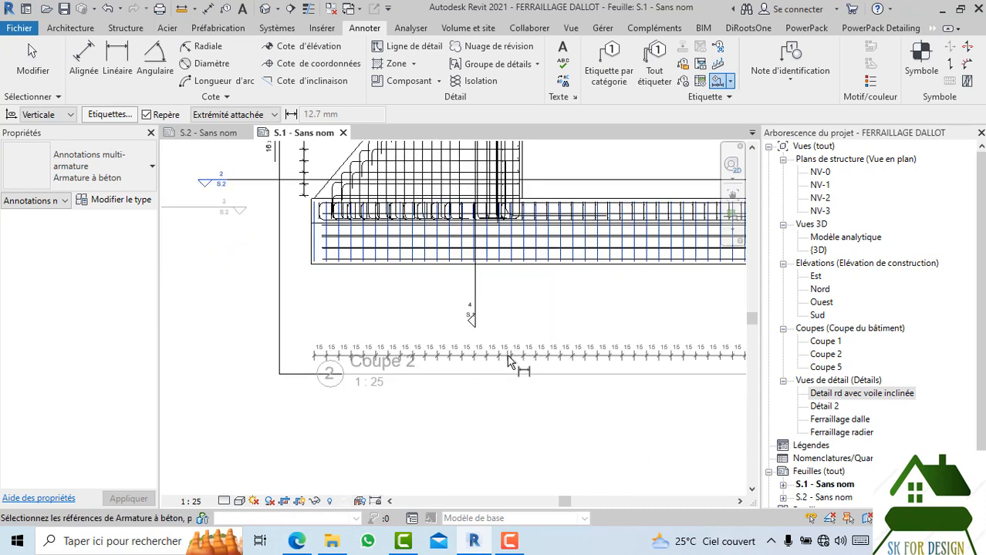
{"action": "left_click", "coordinate": [505, 284]}
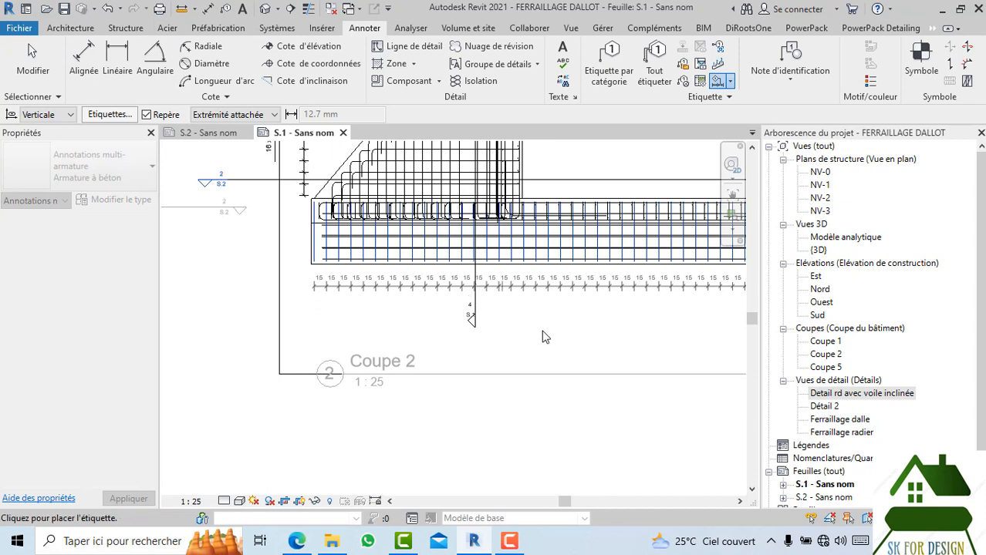
{"action": "left_click", "coordinate": [542, 332]}
{"action": "middle_click_drag", "start_coordinate": [638, 344], "coordinate": [406, 349]}
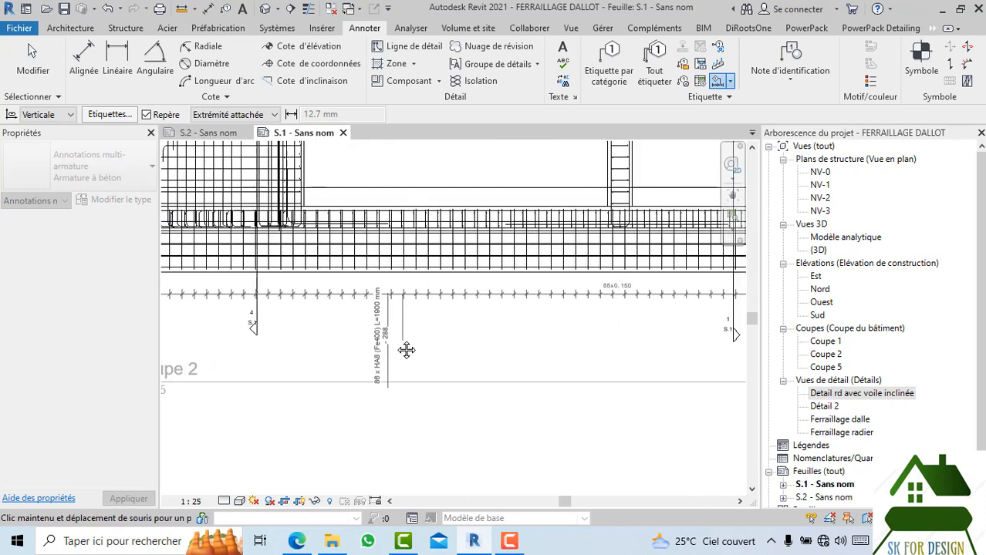
{"action": "scroll", "coordinate": [413, 344], "scroll_direction": "down", "scroll_amount": 3}
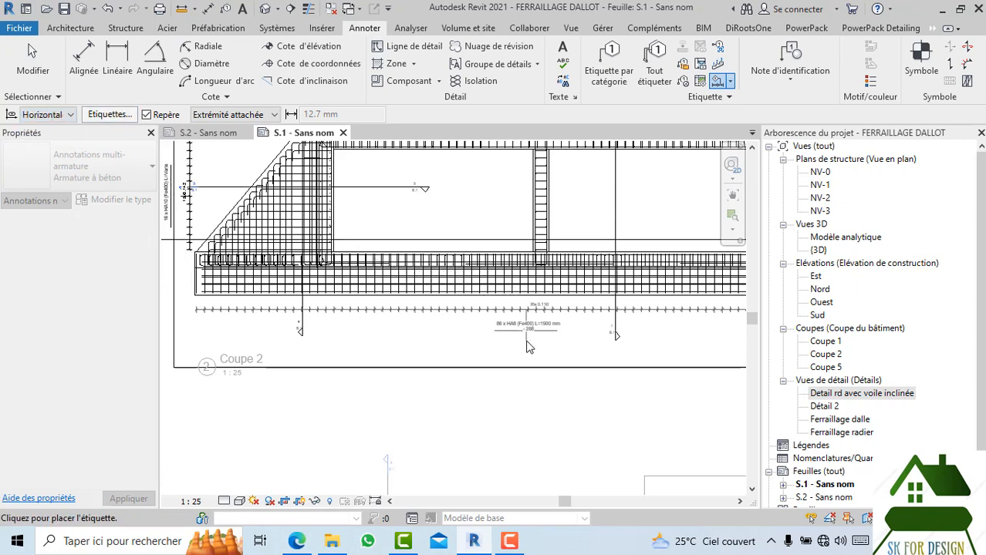
{"action": "scroll", "coordinate": [527, 348], "scroll_direction": "up", "scroll_amount": 2}
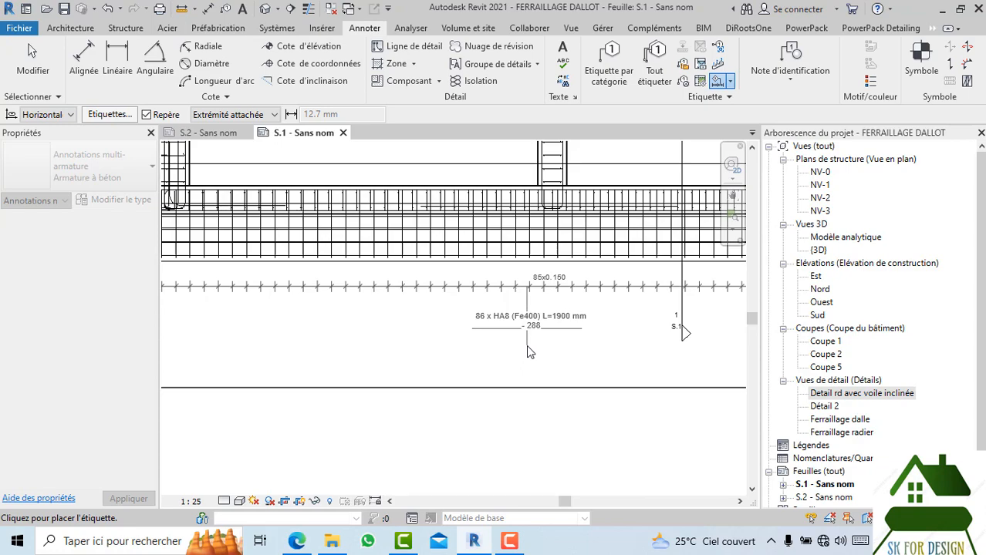
{"action": "left_click", "coordinate": [526, 345]}
{"action": "scroll", "coordinate": [499, 369], "scroll_direction": "up", "scroll_amount": 3}
{"action": "scroll", "coordinate": [499, 369], "scroll_direction": "down", "scroll_amount": 5}
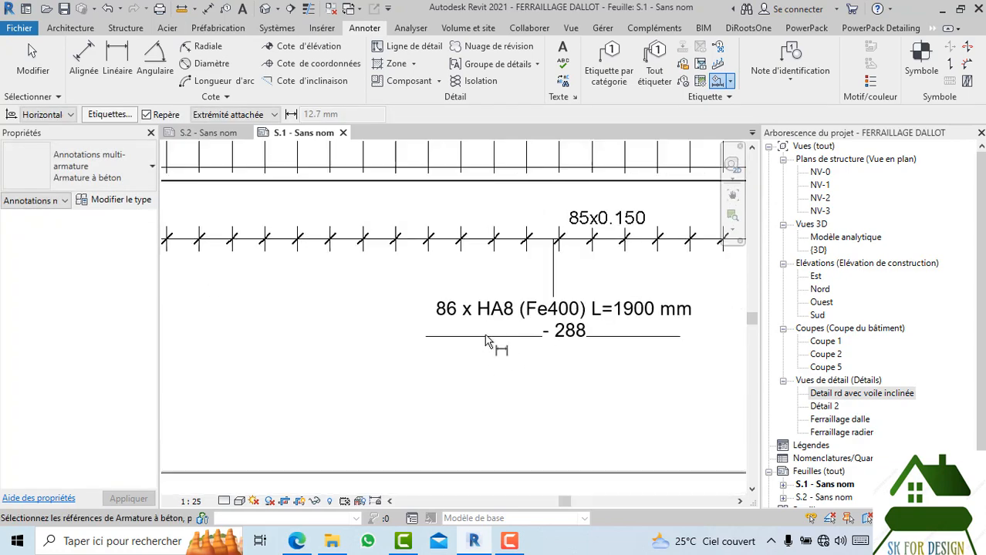
{"action": "key", "text": "Escape"}
- Check the raft annotation in the whole Coupe 2 view and examine the left wing wall's bar sets
{"action": "scroll", "coordinate": [535, 366], "scroll_direction": "down", "scroll_amount": 3}
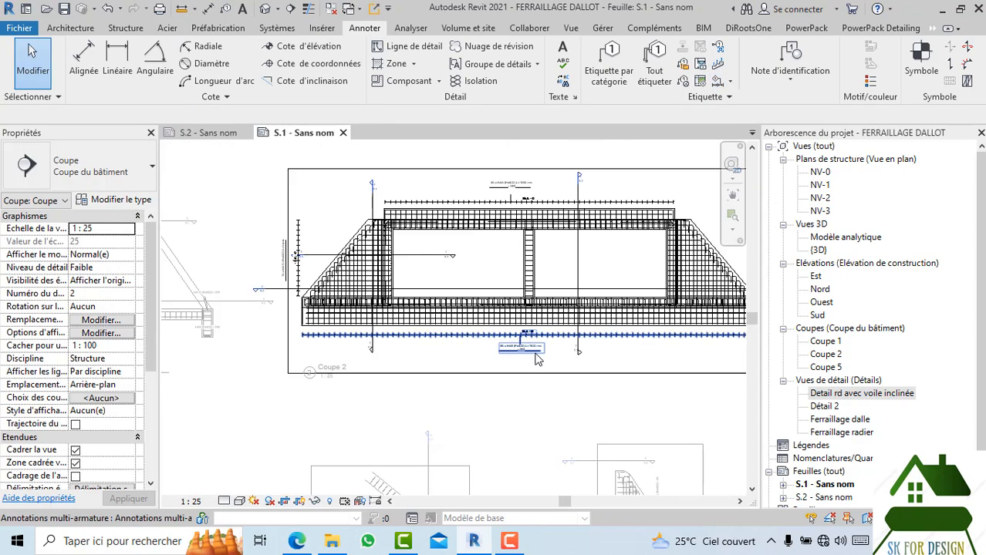
{"action": "scroll", "coordinate": [546, 298], "scroll_direction": "up", "scroll_amount": 3}
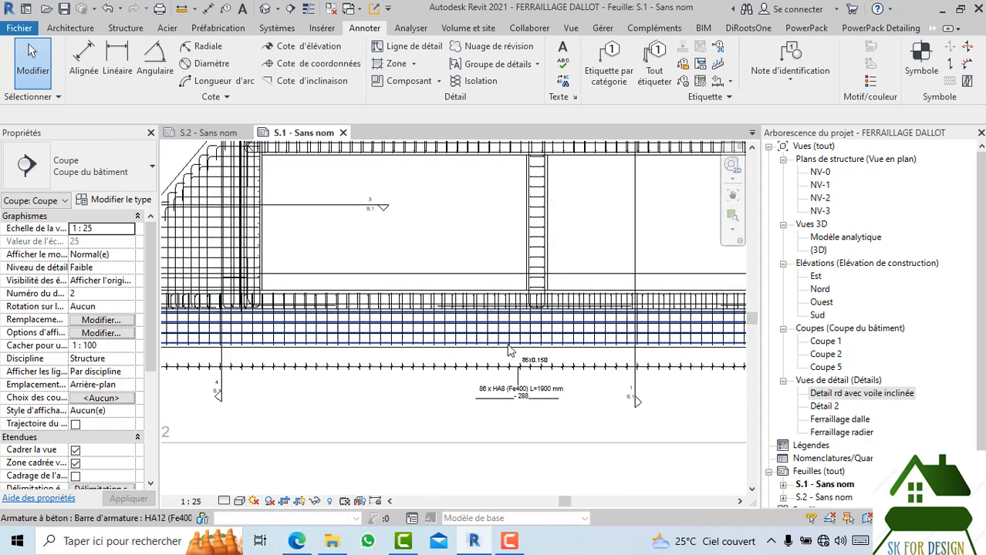
{"action": "scroll", "coordinate": [463, 301], "scroll_direction": "down", "scroll_amount": 4}
{"action": "scroll", "coordinate": [307, 301], "scroll_direction": "up", "scroll_amount": 4}
{"action": "scroll", "coordinate": [307, 299], "scroll_direction": "up", "scroll_amount": 3}
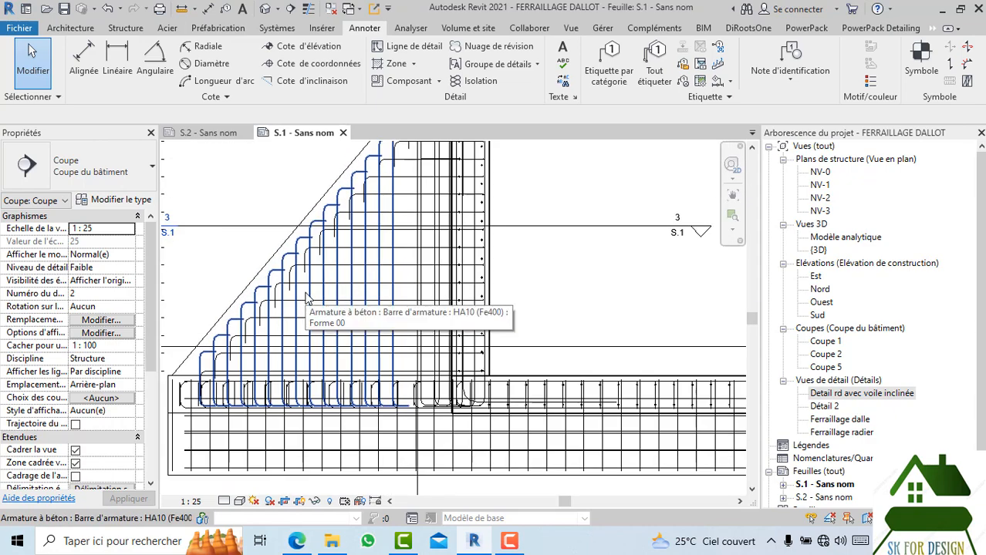
{"action": "middle_click_drag", "start_coordinate": [576, 309], "coordinate": [579, 326]}
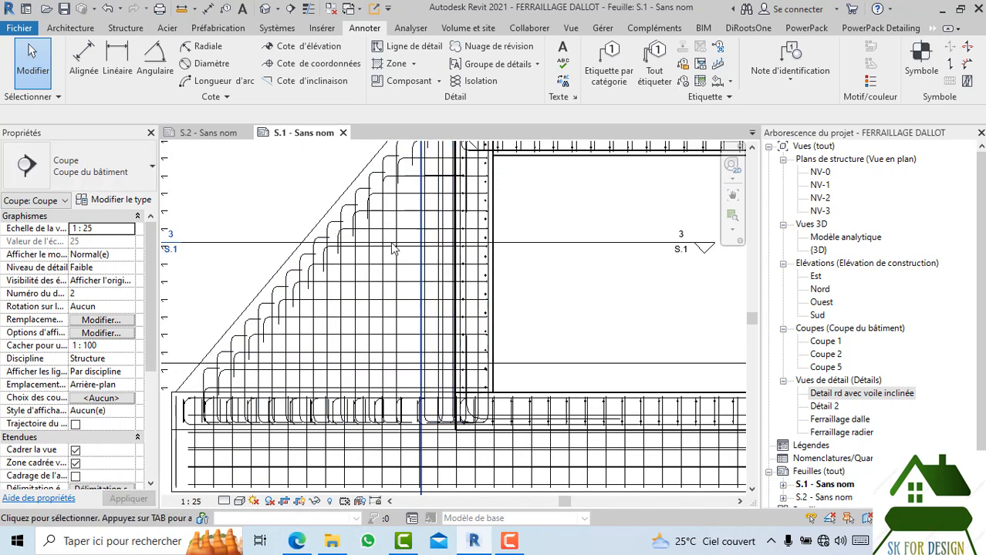
{"action": "scroll", "coordinate": [455, 322], "scroll_direction": "down", "scroll_amount": 2}
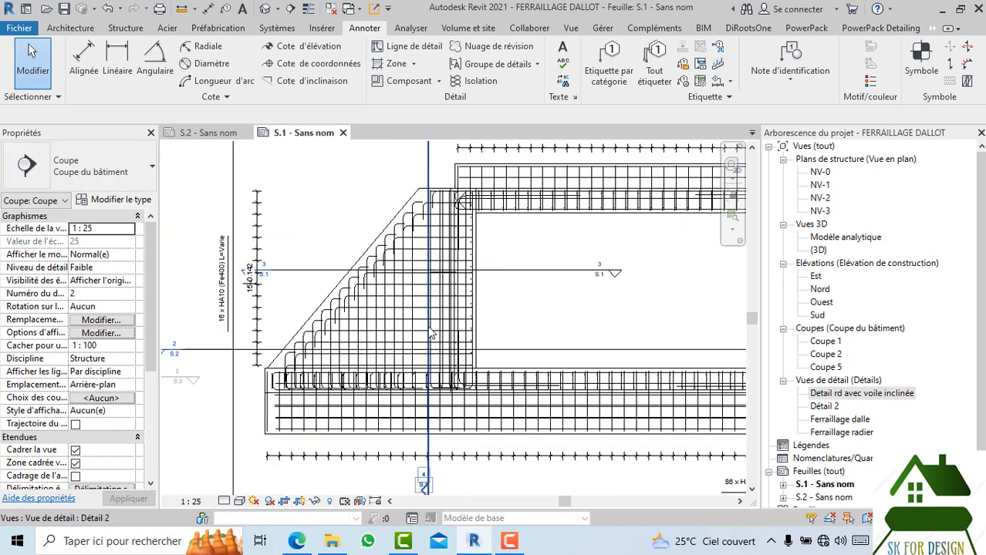
{"action": "left_click", "coordinate": [718, 65]}
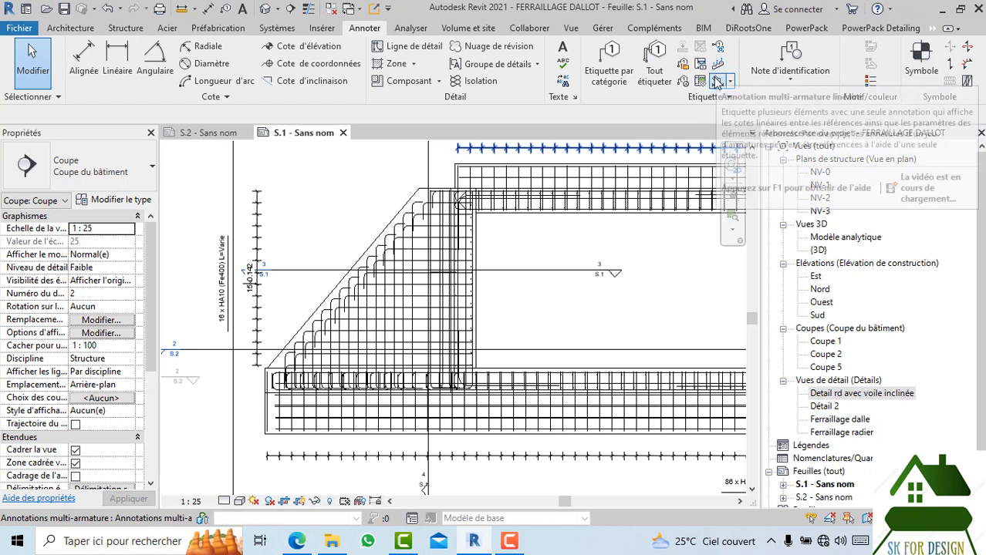
{"action": "left_click", "coordinate": [109, 171]}
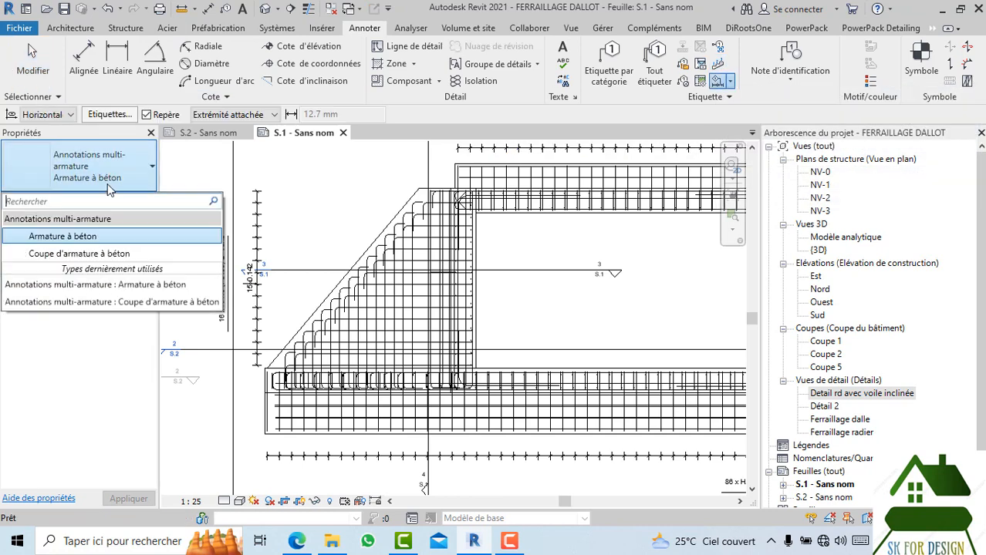
{"action": "left_click", "coordinate": [106, 257]}
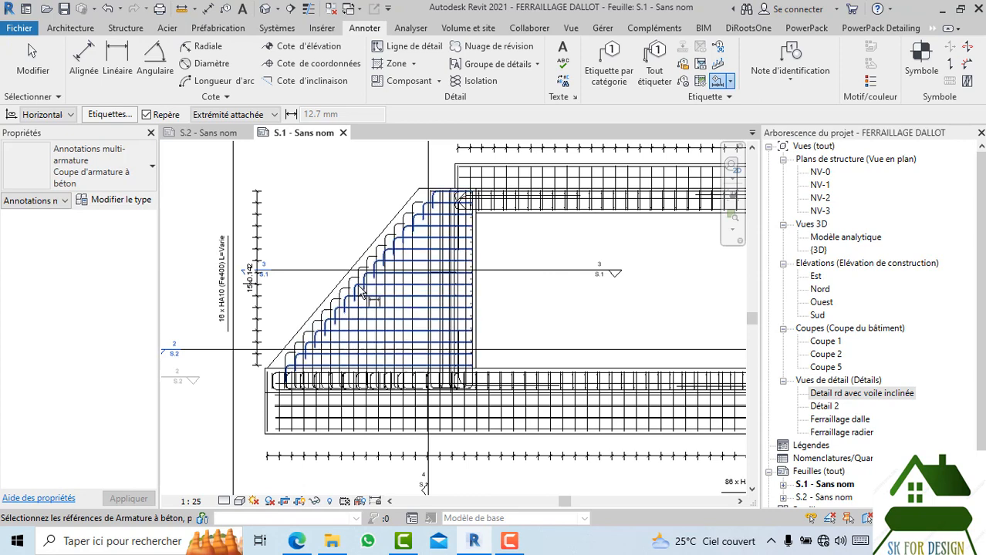
{"action": "left_click", "coordinate": [129, 181]}
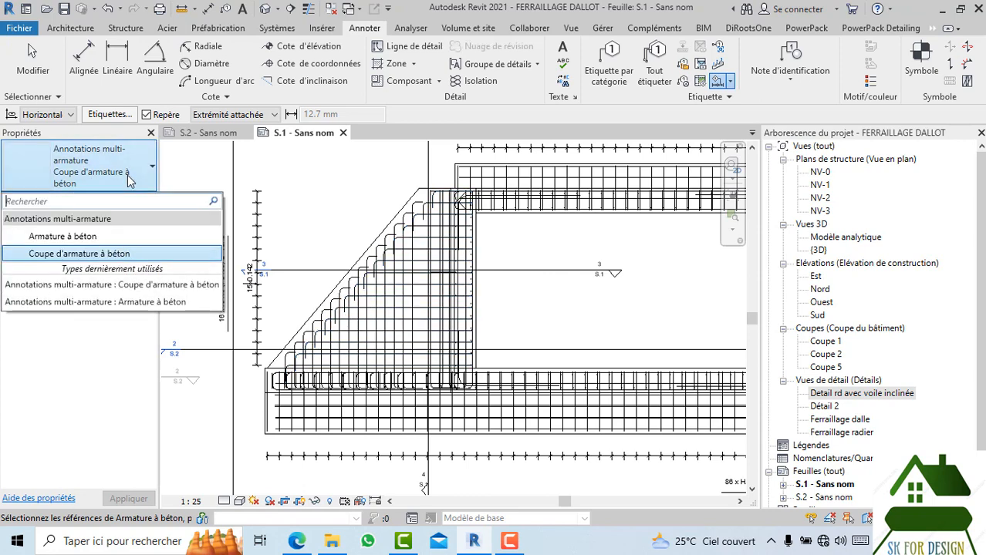
{"action": "left_click", "coordinate": [116, 236]}
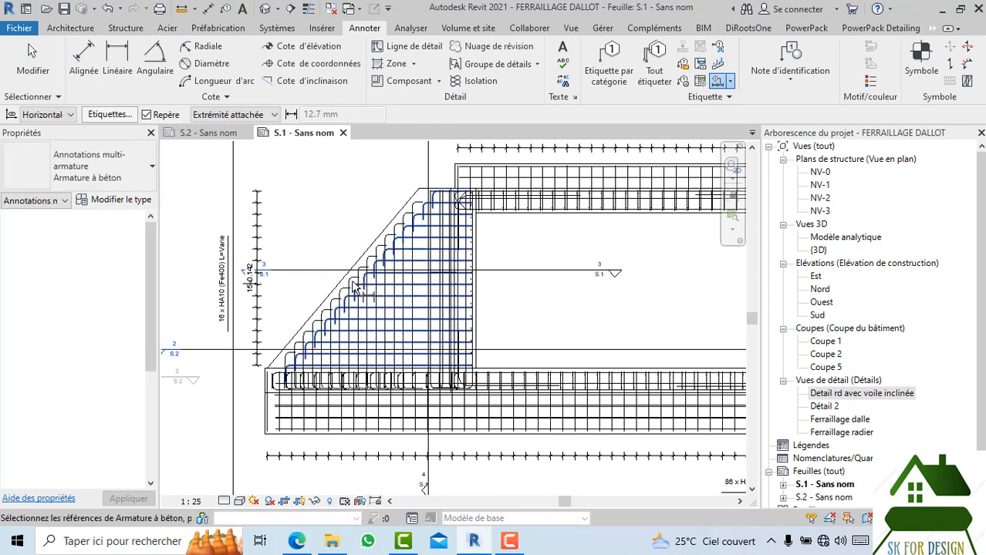
{"action": "scroll", "coordinate": [355, 284], "scroll_direction": "up", "scroll_amount": 5}
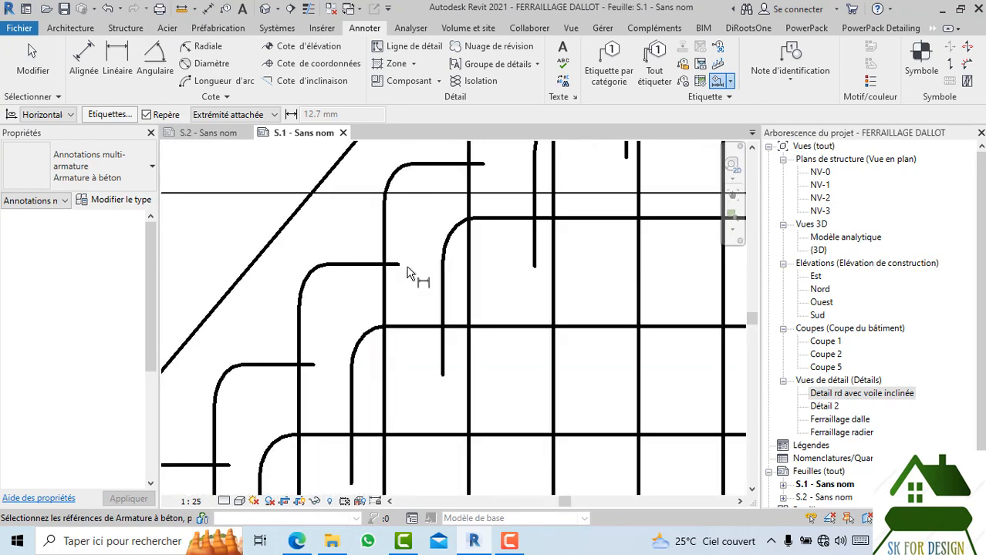
{"action": "scroll", "coordinate": [481, 248], "scroll_direction": "down", "scroll_amount": 5}
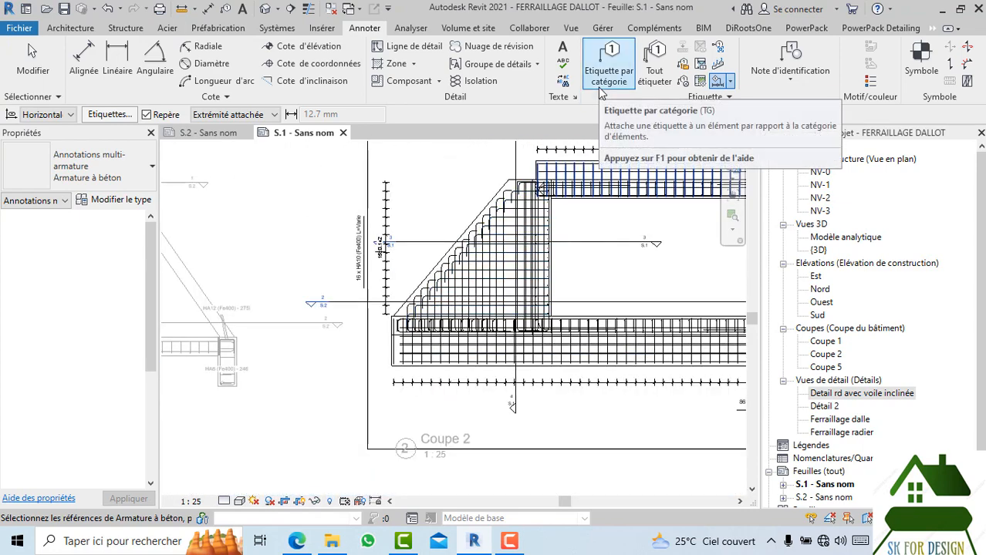
- Tag the left wing wall's bent vertical HA10 bars by category with a leader and move the tag outside the sloping edge
{"action": "left_click", "coordinate": [609, 75]}
{"action": "scroll", "coordinate": [482, 285], "scroll_direction": "up", "scroll_amount": 5}
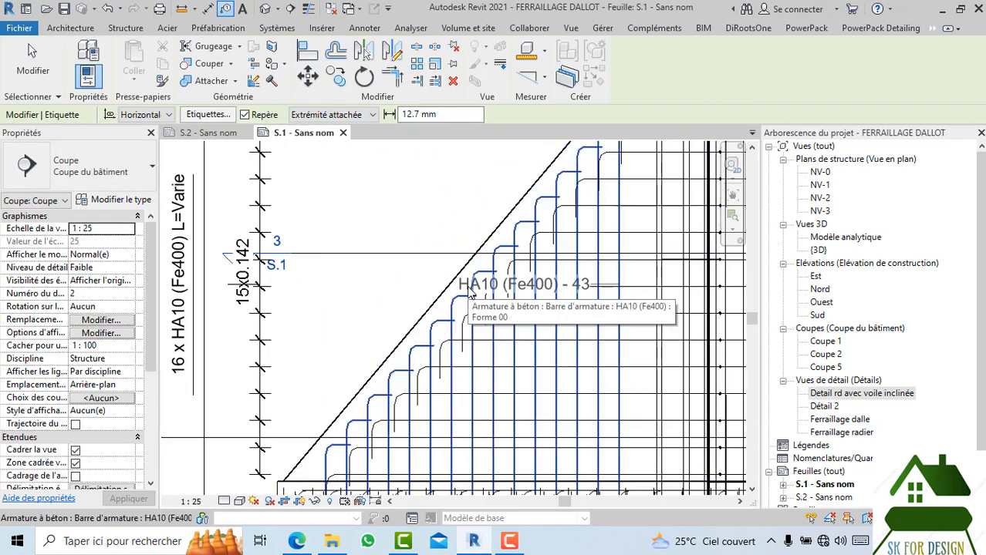
{"action": "left_click", "coordinate": [469, 293]}
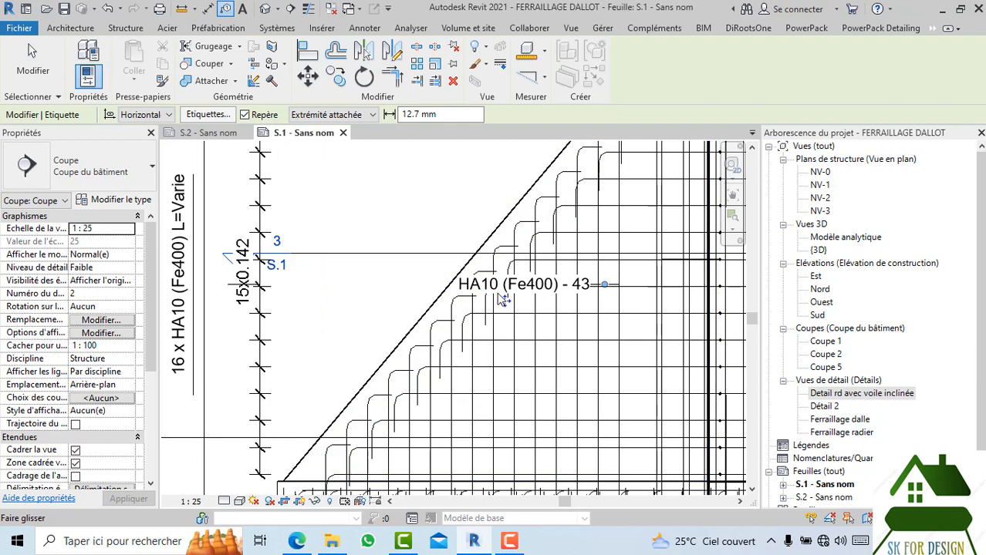
{"action": "left_click_drag", "start_coordinate": [503, 301], "coordinate": [375, 206]}
{"action": "middle_click_drag", "start_coordinate": [384, 239], "coordinate": [298, 314]}
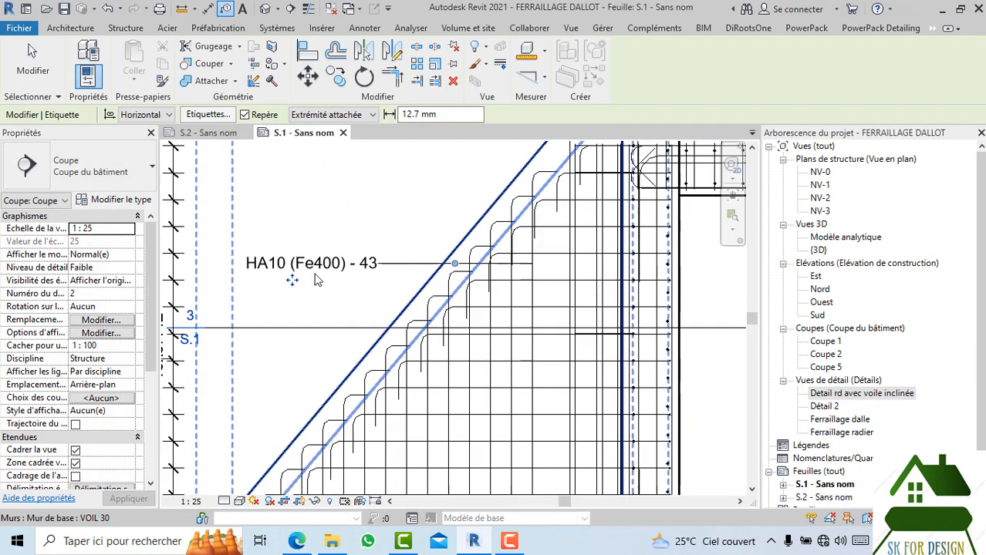
- Move the HA10 tag higher beside the slope and raise its leader elbow, without loading a wall tag family
{"action": "left_click", "coordinate": [309, 222]}
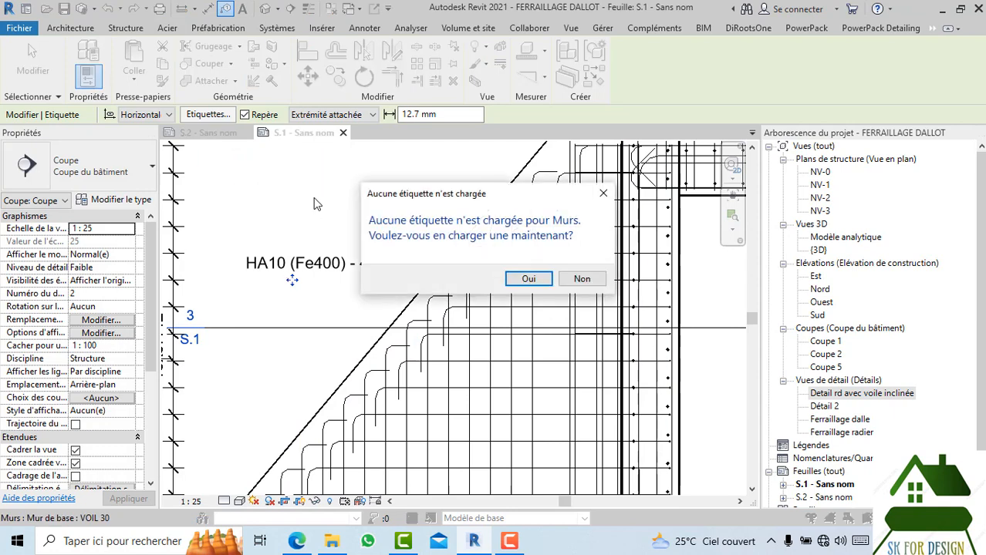
{"action": "left_click", "coordinate": [574, 279]}
{"action": "left_click_drag", "start_coordinate": [293, 277], "coordinate": [309, 215]}
{"action": "left_click_drag", "start_coordinate": [458, 202], "coordinate": [450, 165]}
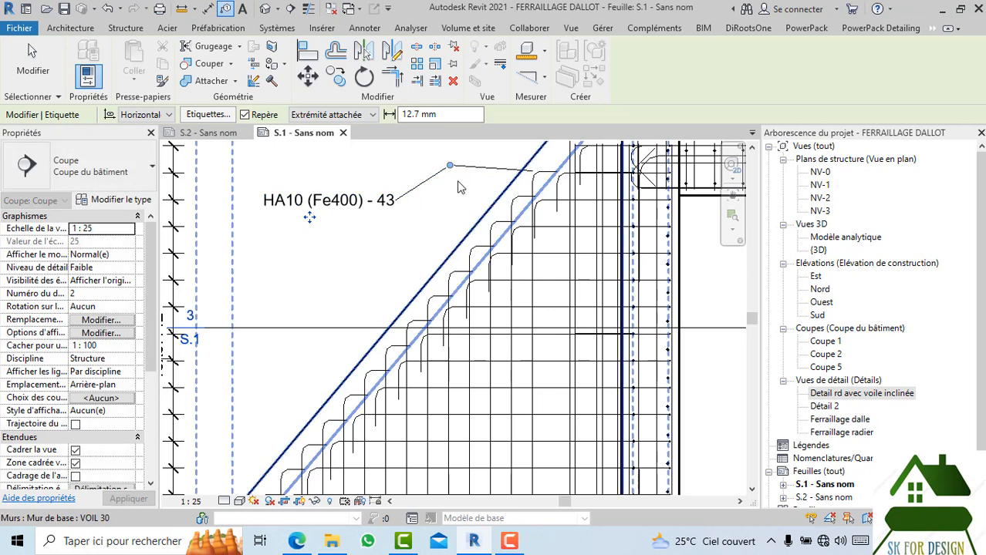
{"action": "scroll", "coordinate": [359, 263], "scroll_direction": "down", "scroll_amount": 1}
{"action": "left_click", "coordinate": [340, 251]}
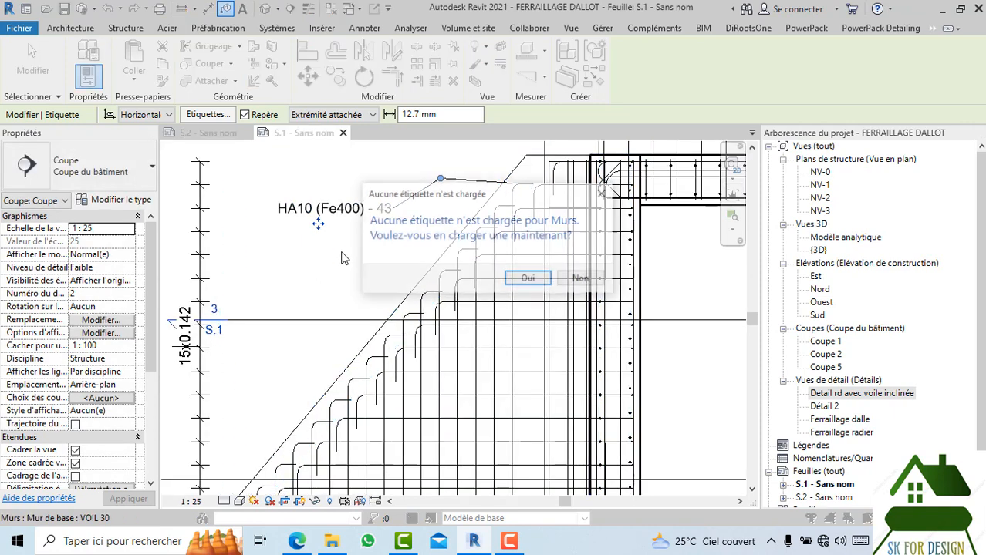
{"action": "left_click", "coordinate": [529, 280]}
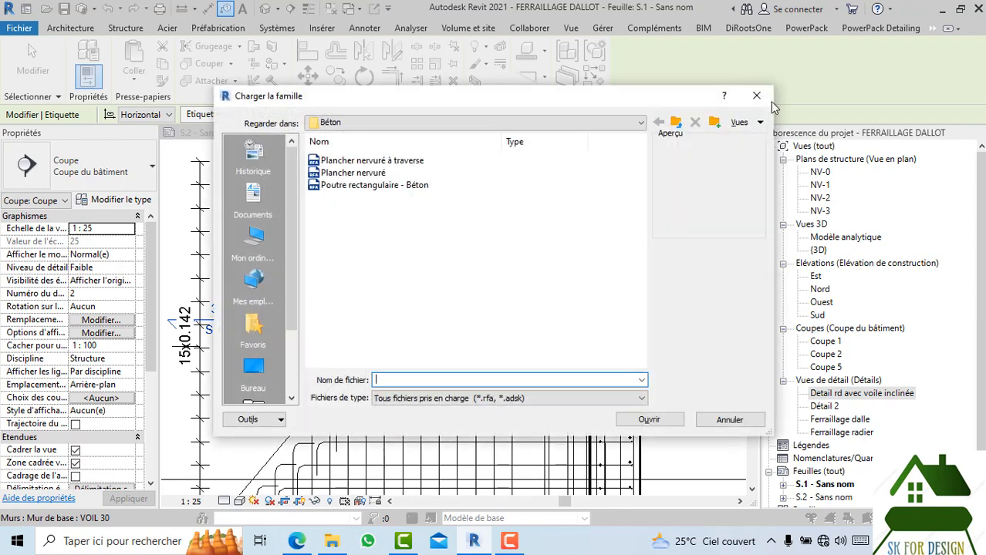
{"action": "left_click", "coordinate": [756, 97]}
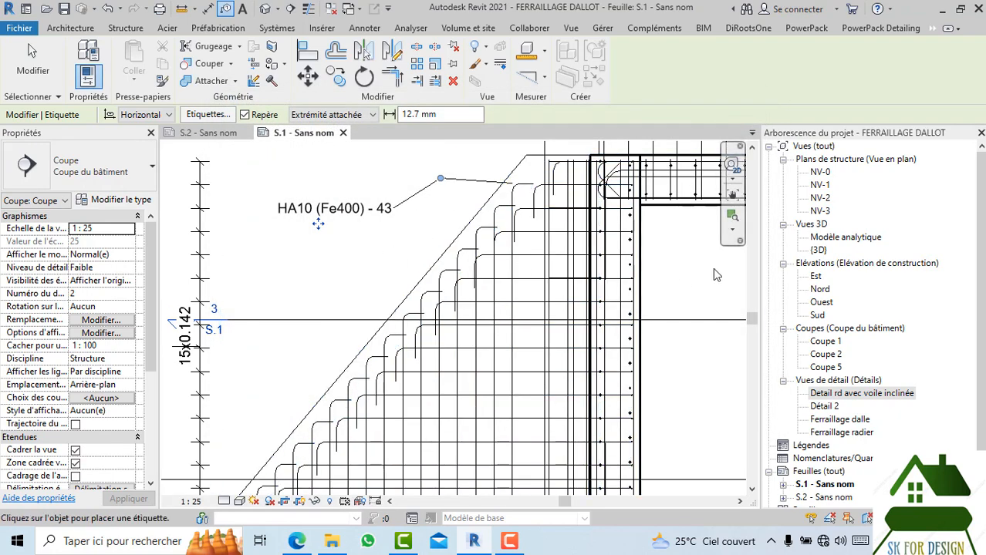
- Reposition the leader elbow below the end of the HA10 tag text so the leader runs horizontally to the bars, and end tagging
{"action": "scroll", "coordinate": [672, 269], "scroll_direction": "down", "scroll_amount": 1}
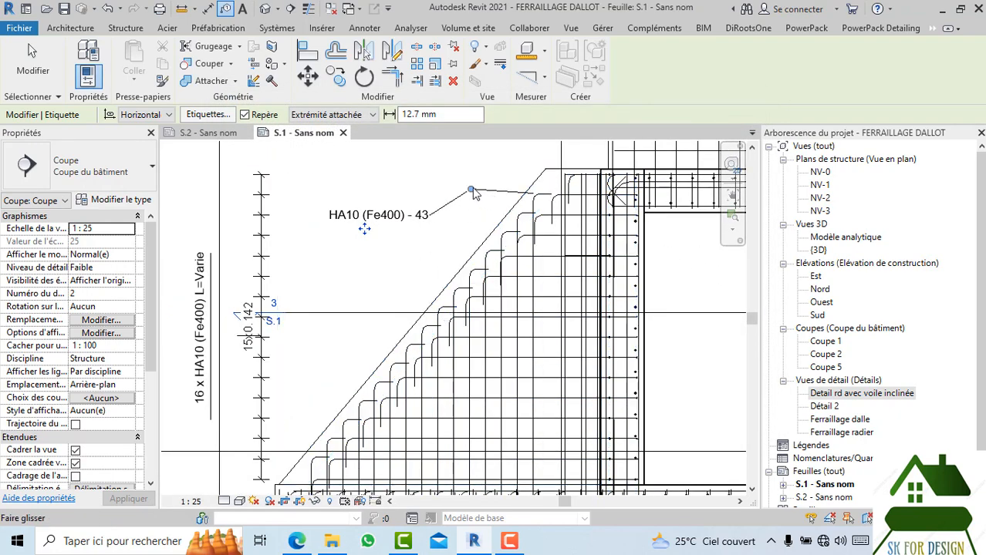
{"action": "left_click_drag", "start_coordinate": [472, 216], "coordinate": [469, 220]}
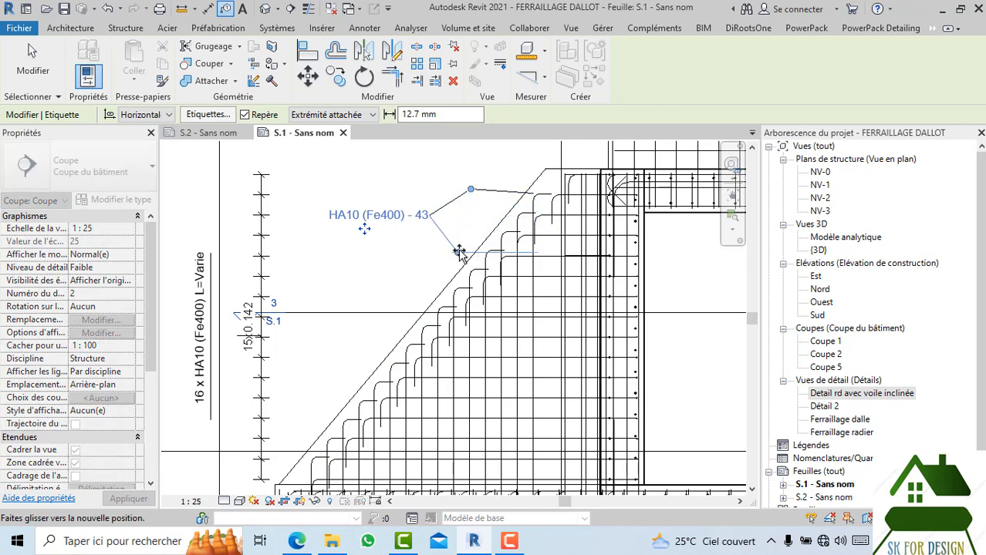
{"action": "left_click_drag", "start_coordinate": [430, 253], "coordinate": [430, 253]}
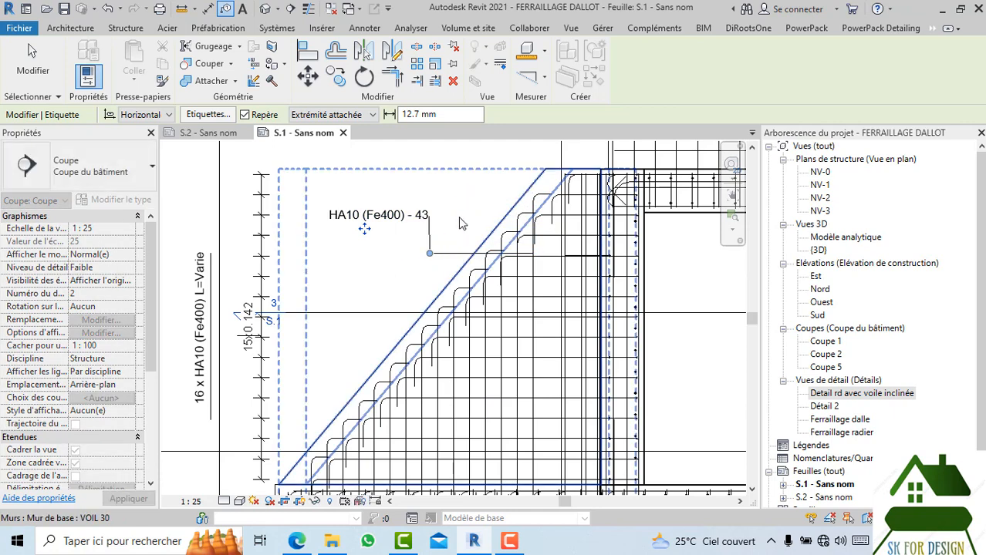
{"action": "left_click_drag", "start_coordinate": [370, 262], "coordinate": [370, 297]}
{"action": "scroll", "coordinate": [677, 363], "scroll_direction": "down", "scroll_amount": 1}
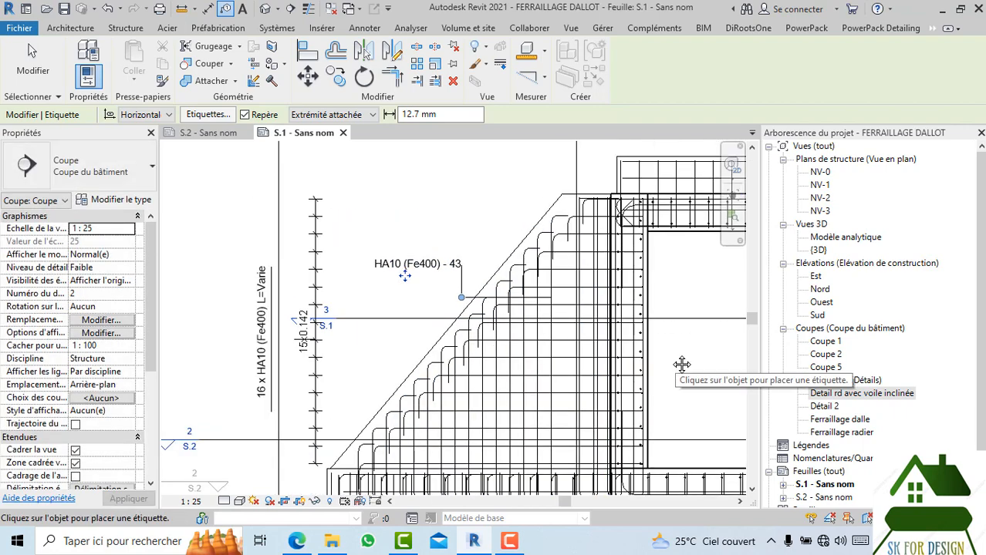
{"action": "middle_click_drag", "start_coordinate": [682, 366], "coordinate": [554, 271]}
{"action": "scroll", "coordinate": [482, 305], "scroll_direction": "down", "scroll_amount": 2}
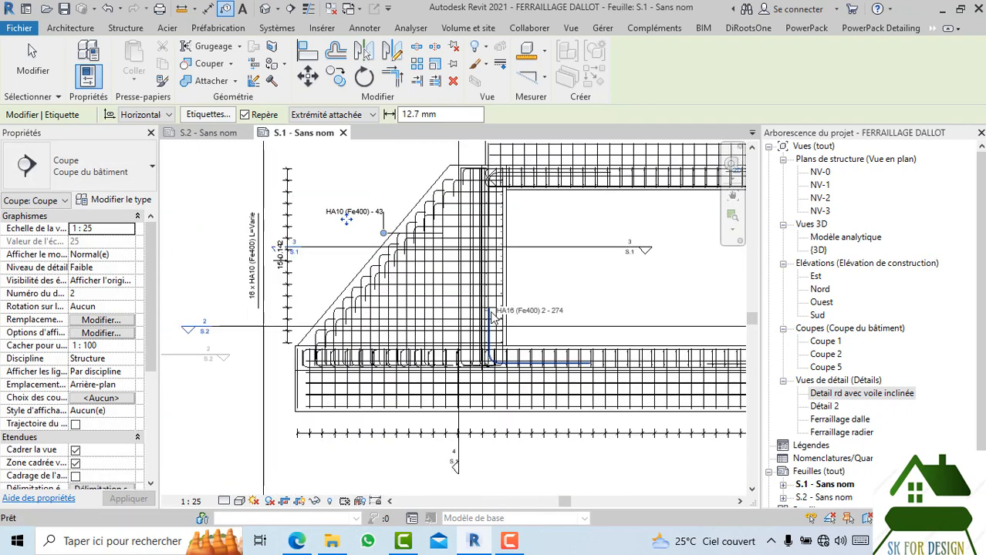
{"action": "key", "text": "Escape"}
- Change the HA10 tag's type to M Graitec Rebar Tag: Quantity Diameter & Rebar Number
{"action": "left_click", "coordinate": [386, 218]}
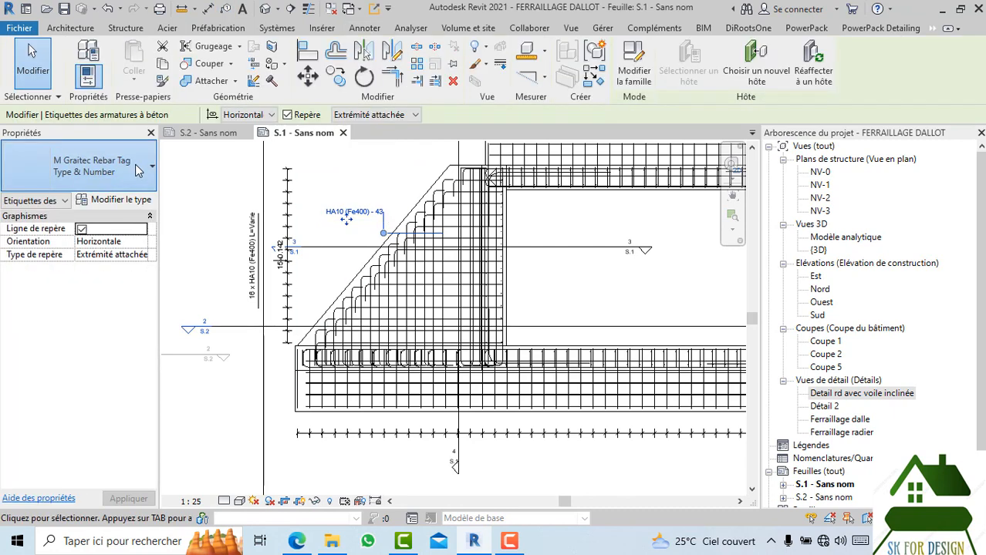
{"action": "left_click", "coordinate": [92, 165]}
{"action": "left_click", "coordinate": [116, 390]}
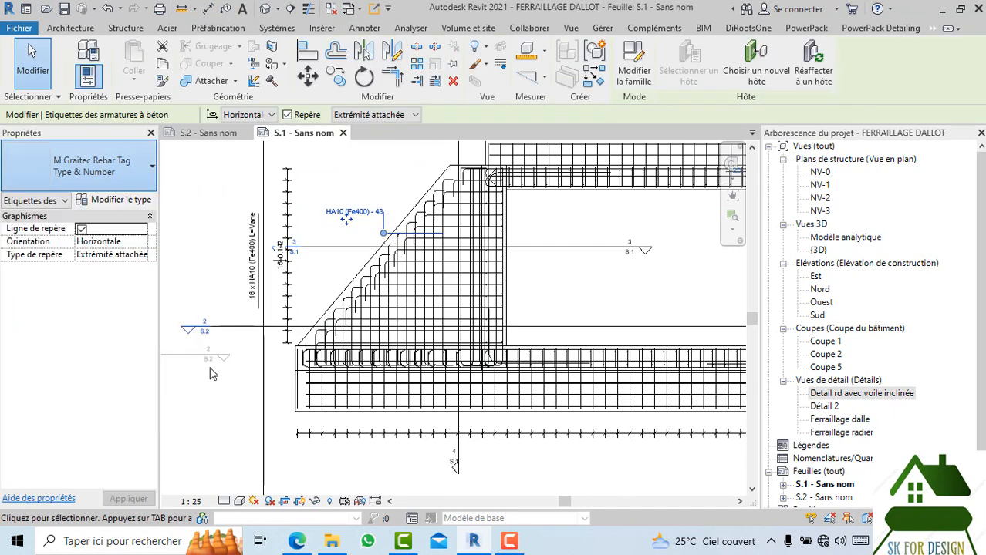
{"action": "left_click", "coordinate": [202, 192]}
- Examine the multi-rebar annotation of the wing wall's horizontal HA10 bars and compare it with the tag beside the slope
{"action": "left_click", "coordinate": [248, 266]}
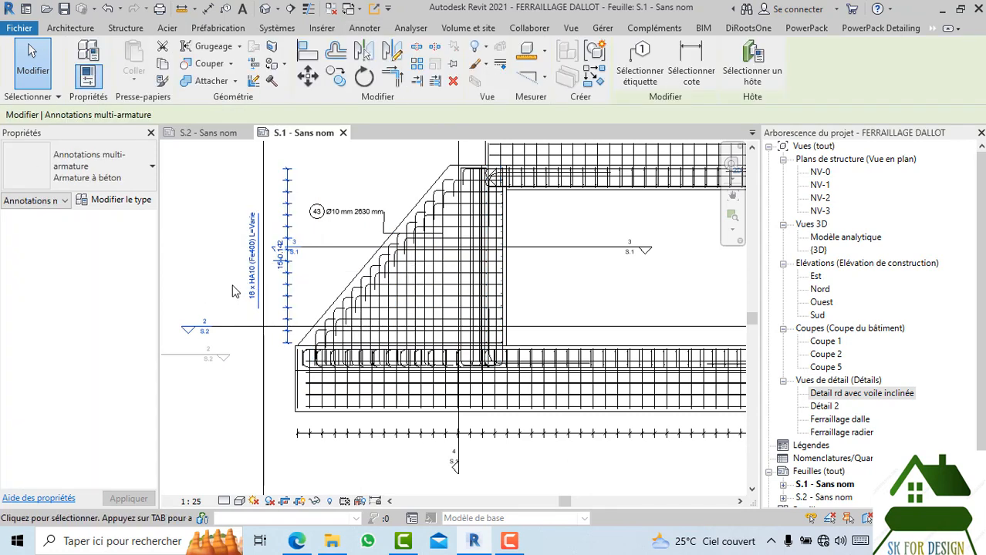
{"action": "scroll", "coordinate": [237, 297], "scroll_direction": "up", "scroll_amount": 3}
{"action": "scroll", "coordinate": [237, 297], "scroll_direction": "down", "scroll_amount": 2}
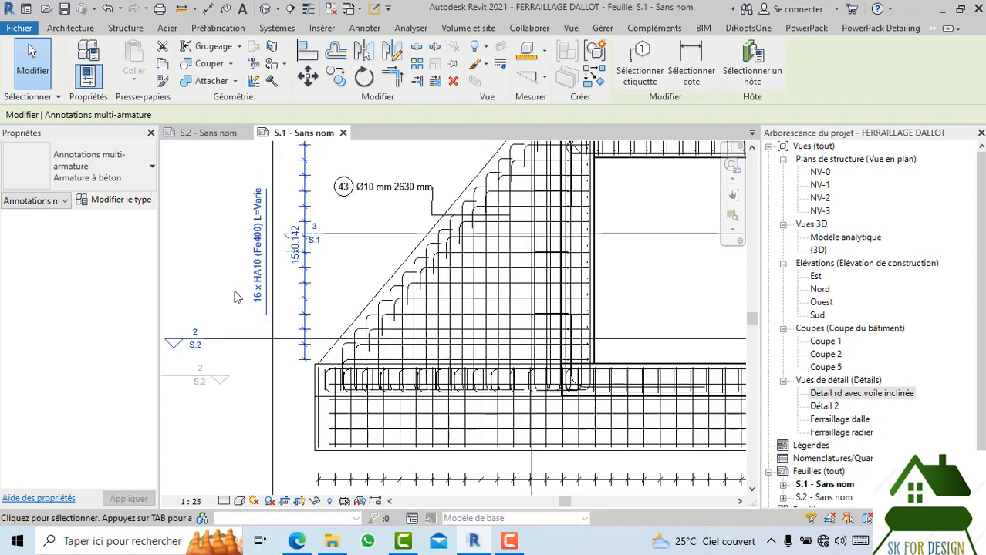
{"action": "scroll", "coordinate": [251, 289], "scroll_direction": "up", "scroll_amount": 2}
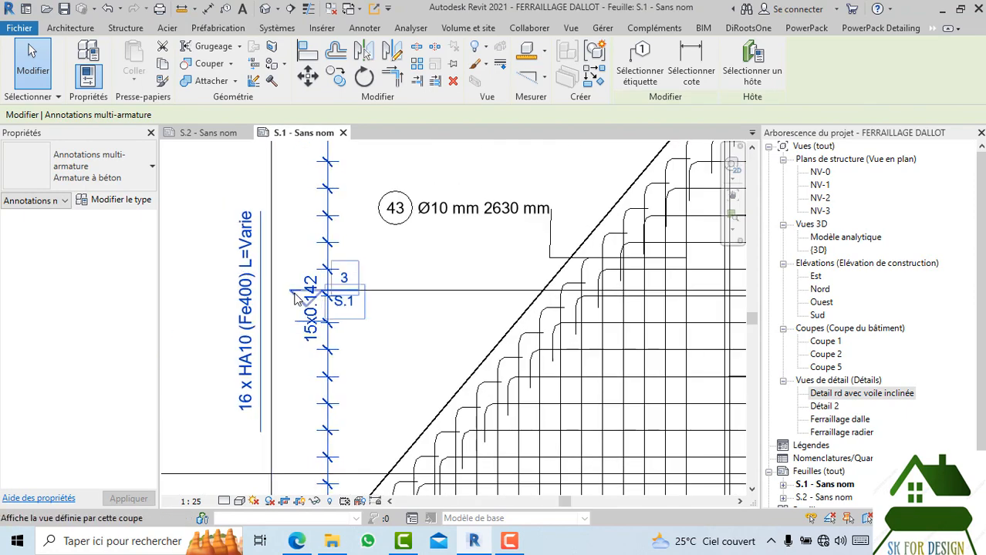
{"action": "scroll", "coordinate": [283, 290], "scroll_direction": "down", "scroll_amount": 1}
{"action": "scroll", "coordinate": [261, 283], "scroll_direction": "up", "scroll_amount": 3}
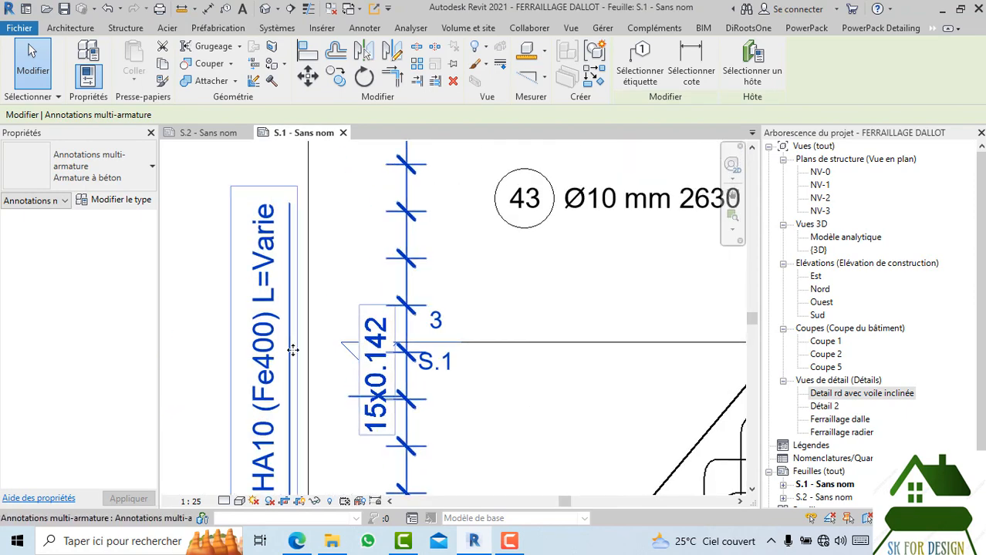
{"action": "scroll", "coordinate": [293, 350], "scroll_direction": "down", "scroll_amount": 3}
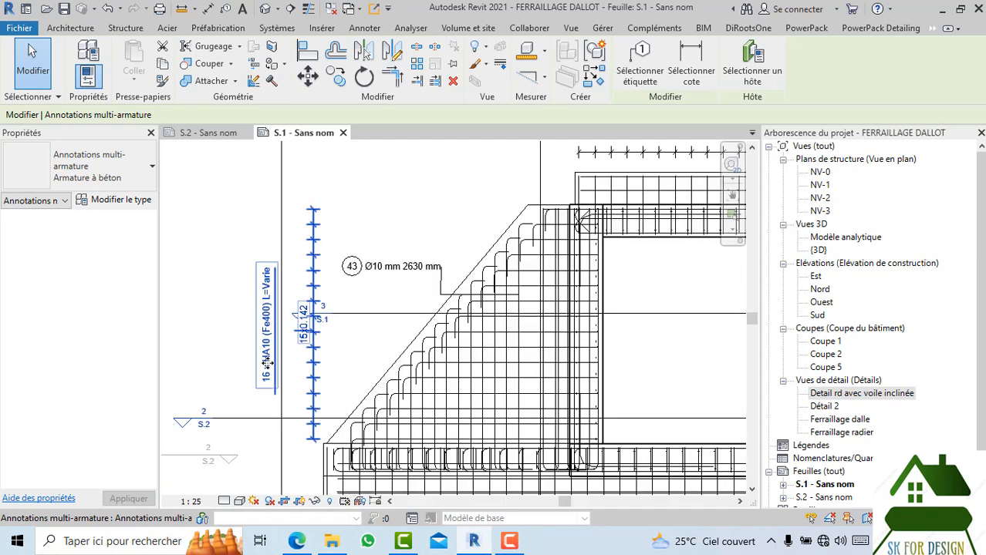
{"action": "left_click", "coordinate": [235, 296]}
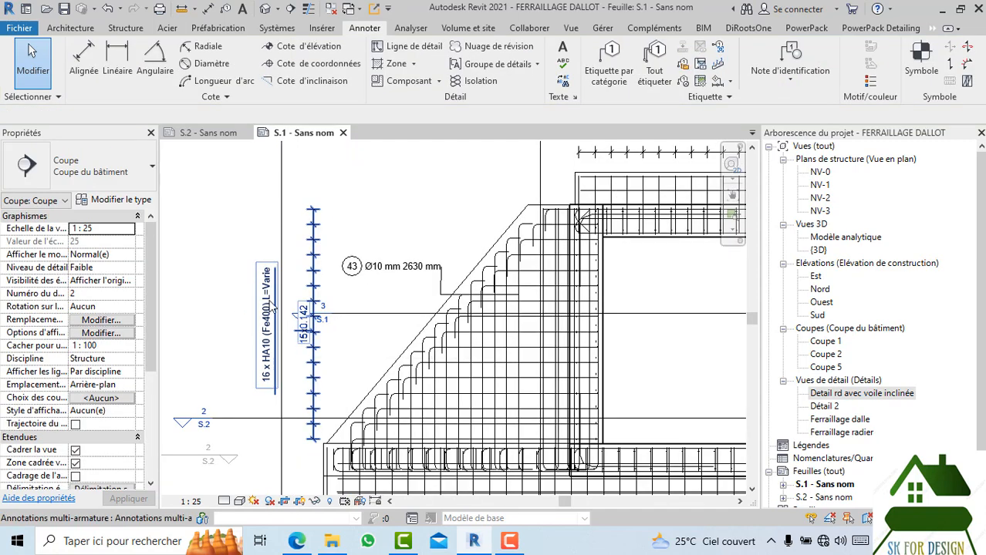
- Switch the sloped wing wall's bar tag to M_Etiquette d'armature: Quantité, type, espacement et numéro - 2 lignes
{"action": "scroll", "coordinate": [272, 307], "scroll_direction": "up", "scroll_amount": 3}
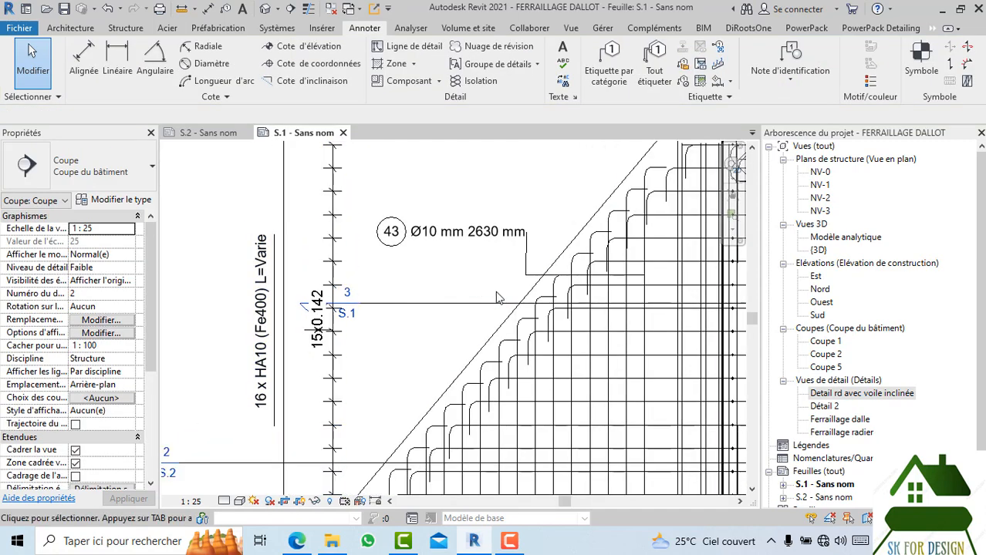
{"action": "left_click", "coordinate": [454, 241]}
{"action": "left_click", "coordinate": [132, 176]}
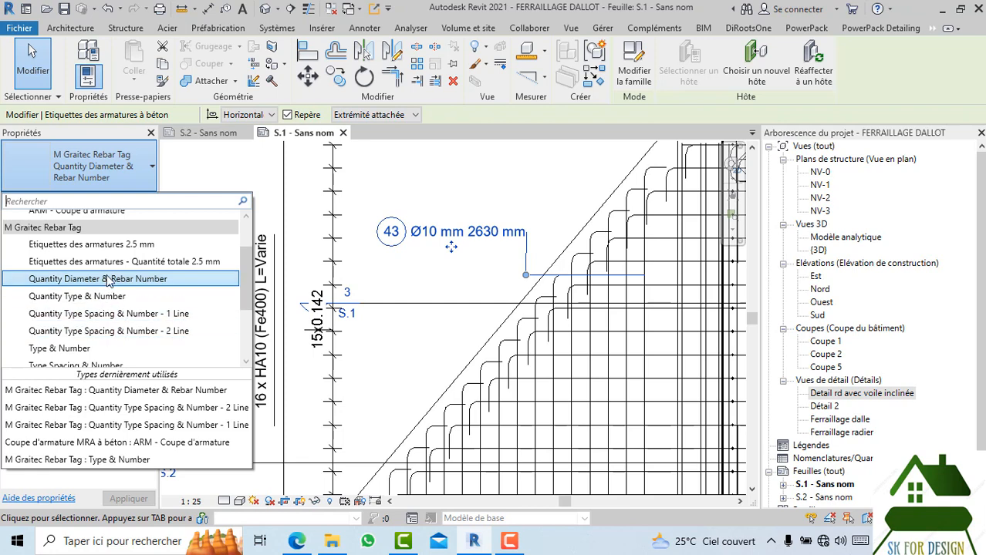
{"action": "scroll", "coordinate": [135, 272], "scroll_direction": "down", "scroll_amount": 2}
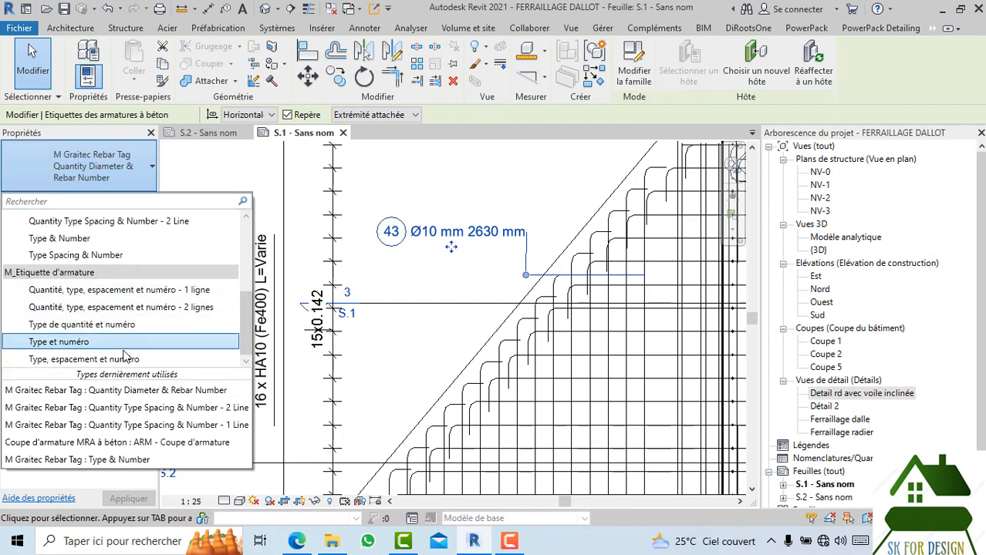
{"action": "left_click", "coordinate": [119, 307]}
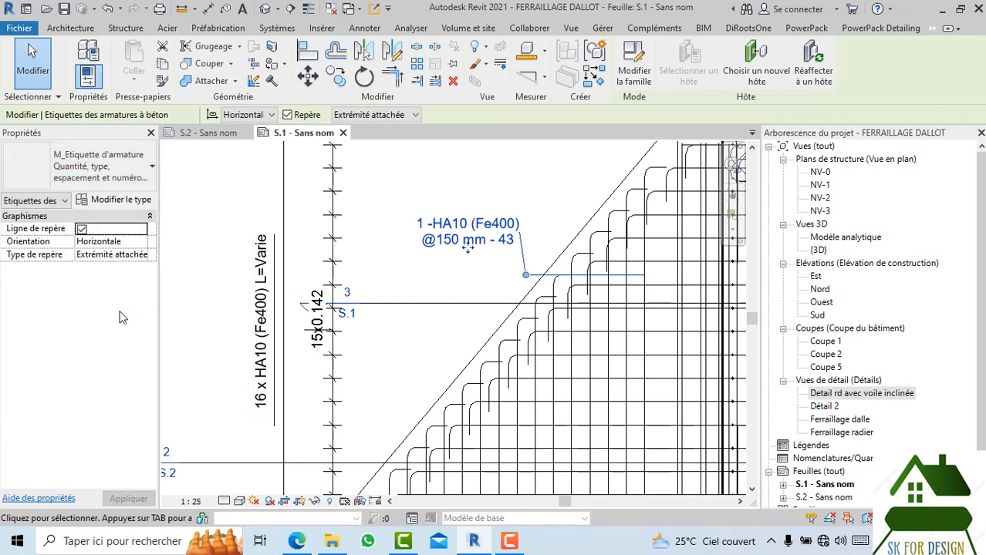
- Try the one-line quantity, type, spacing and number types of M_Etiquette d'armature and M Graitec Rebar Tag on the sloped wall's bar tag
{"action": "left_click", "coordinate": [128, 174]}
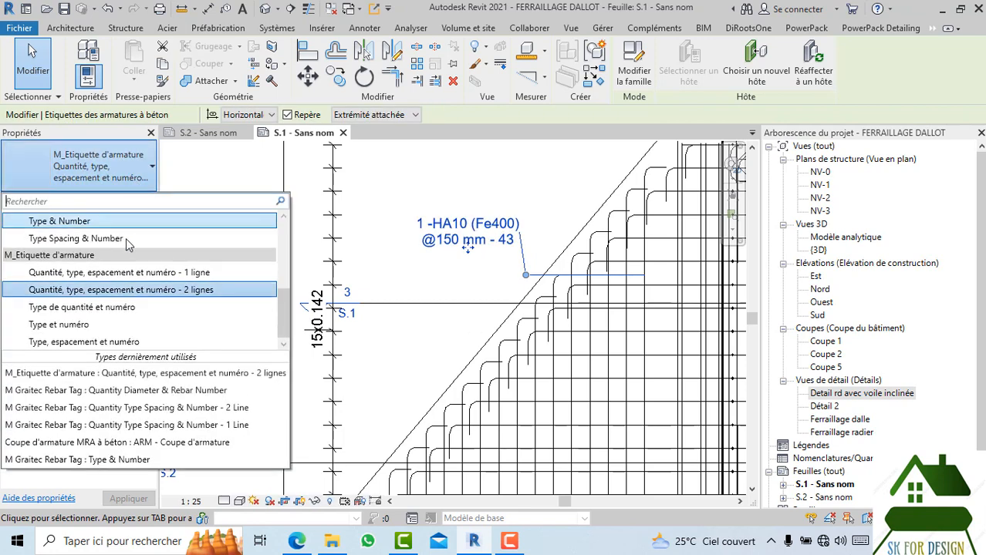
{"action": "left_click", "coordinate": [123, 274]}
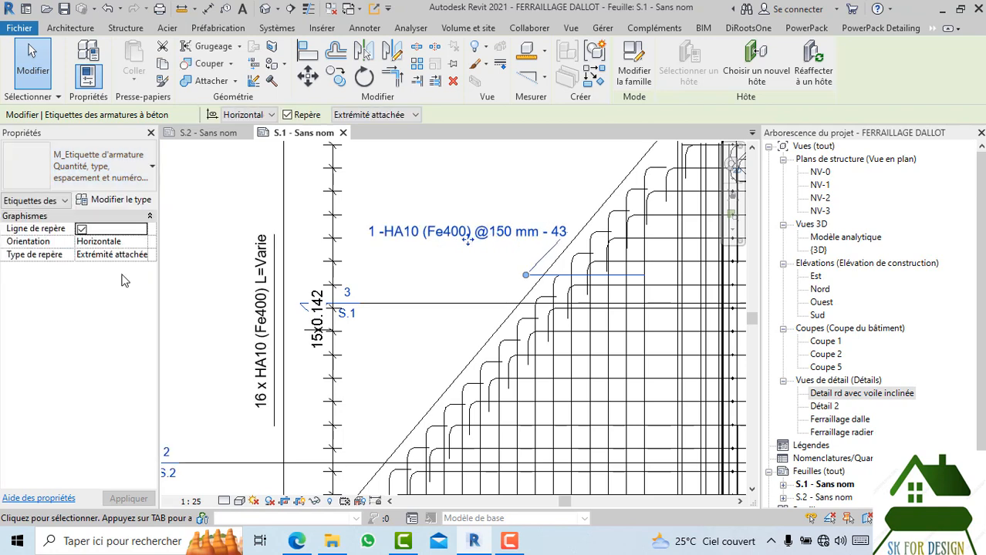
{"action": "left_click", "coordinate": [116, 173]}
{"action": "scroll", "coordinate": [112, 259], "scroll_direction": "up", "scroll_amount": 1}
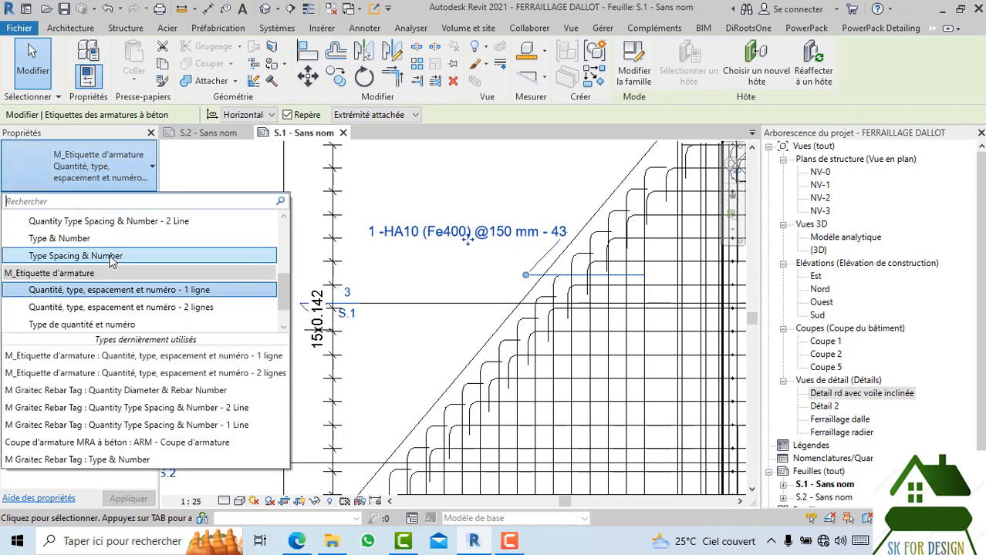
{"action": "scroll", "coordinate": [112, 261], "scroll_direction": "up", "scroll_amount": 2}
{"action": "left_click", "coordinate": [154, 271]}
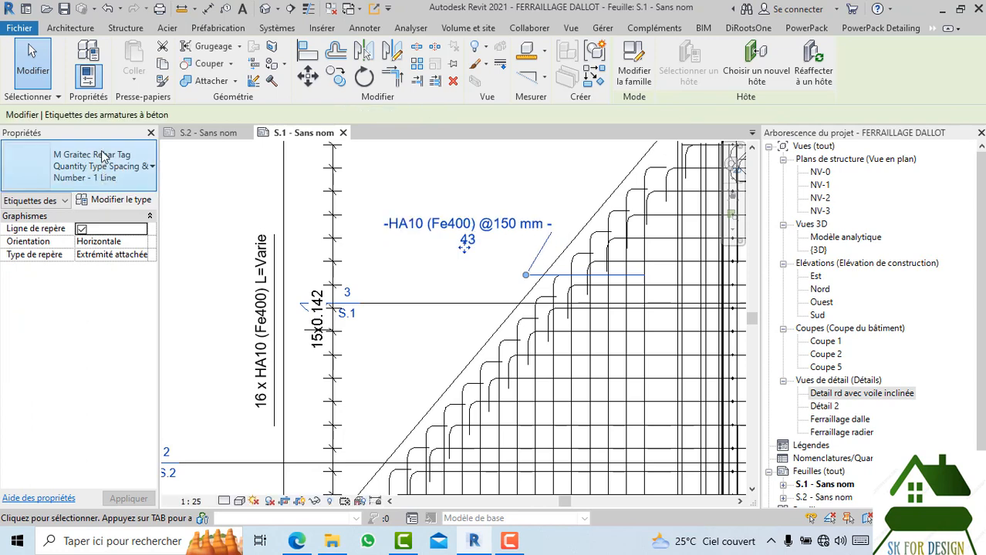
- Change the HA10 tag's type to Armature MRA à béton: ARM - Armature and raise its leader elbow slightly
{"action": "left_click", "coordinate": [102, 160]}
{"action": "scroll", "coordinate": [91, 255], "scroll_direction": "up", "scroll_amount": 3}
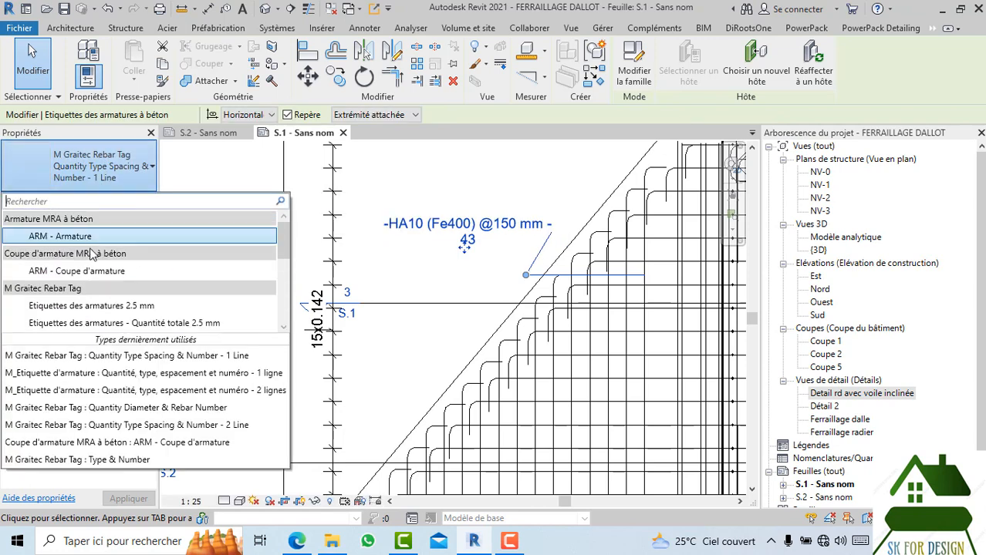
{"action": "left_click", "coordinate": [81, 237]}
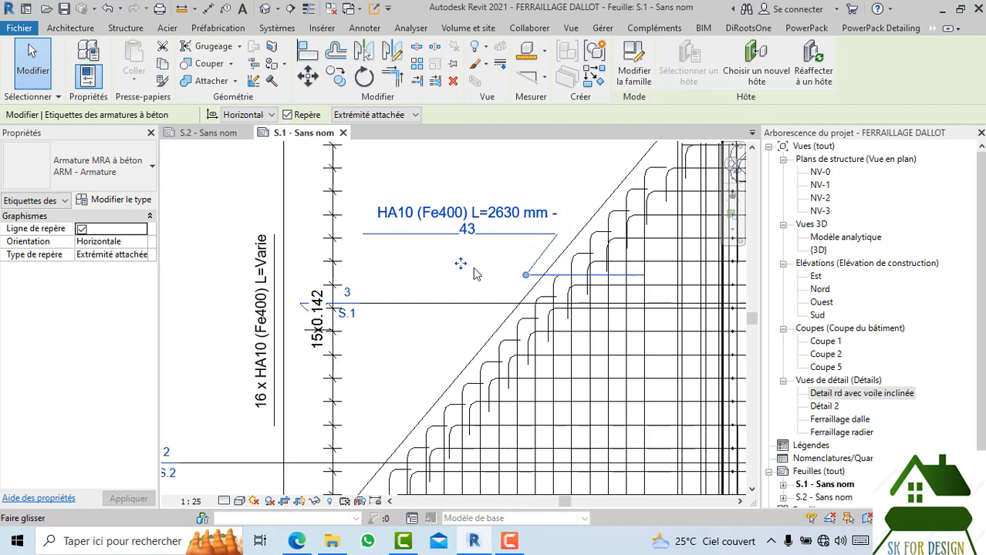
{"action": "mouse_move", "coordinate": [516, 266]}
{"action": "left_mouse_down"}
{"action": "mouse_move", "coordinate": [496, 257]}
{"action": "mouse_move", "coordinate": [552, 234]}
{"action": "mouse_move", "coordinate": [522, 270]}
{"action": "left_mouse_up"}
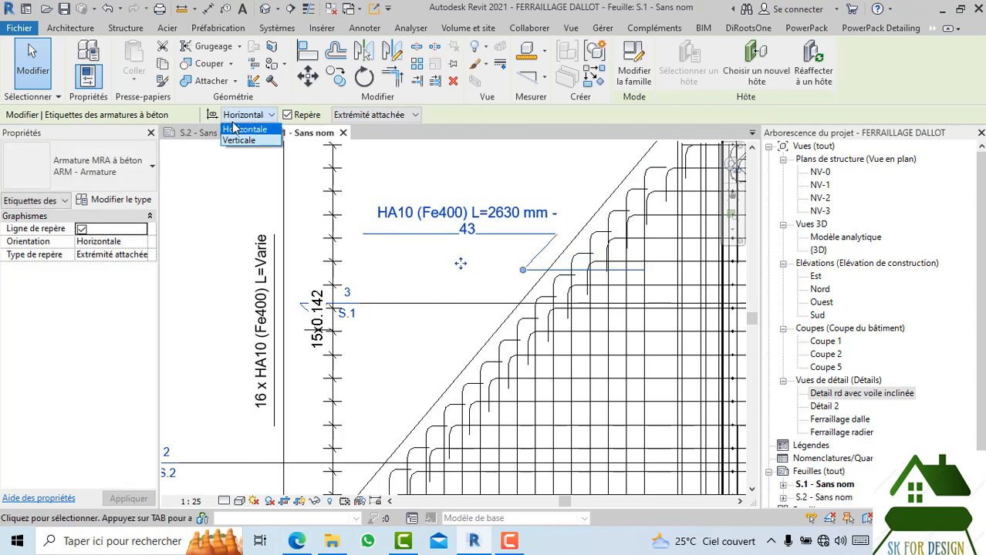
- Set the HA10 tag's orientation to Verticale and move it closer to the dimension line beside the sloped wall
{"action": "left_click", "coordinate": [241, 147]}
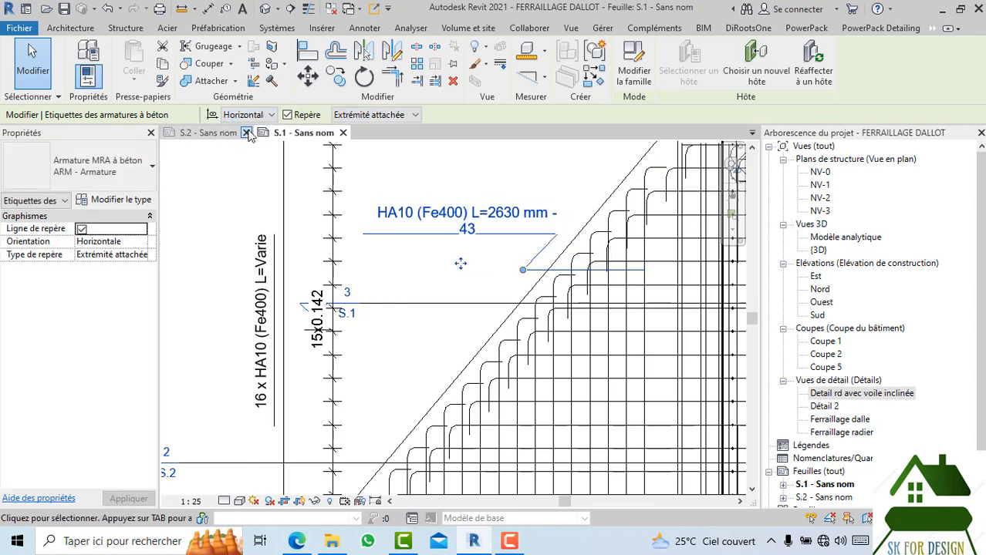
{"action": "left_click", "coordinate": [260, 115]}
{"action": "left_click", "coordinate": [240, 141]}
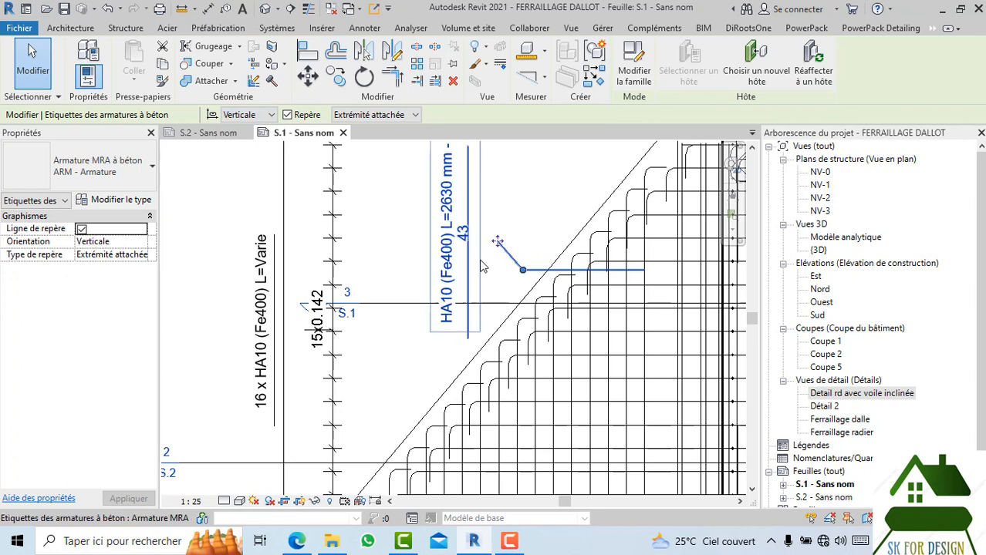
{"action": "scroll", "coordinate": [486, 262], "scroll_direction": "down", "scroll_amount": 1}
{"action": "left_click_drag", "start_coordinate": [493, 252], "coordinate": [472, 251]}
{"action": "left_click", "coordinate": [484, 200]}
- Deactivate the Coupe 2 view to return to sheet S.1
{"action": "scroll", "coordinate": [484, 199], "scroll_direction": "down", "scroll_amount": 5}
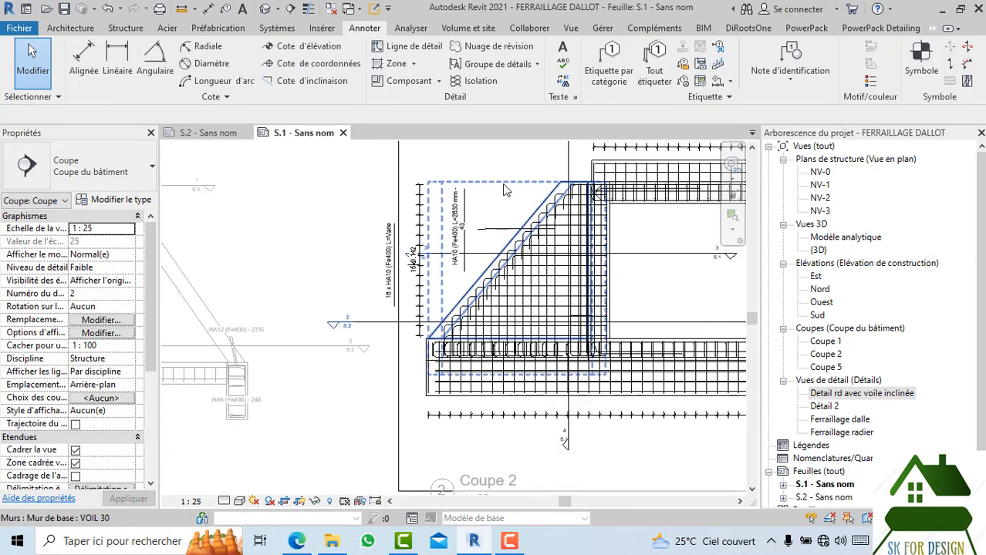
{"action": "scroll", "coordinate": [368, 279], "scroll_direction": "down", "scroll_amount": 4}
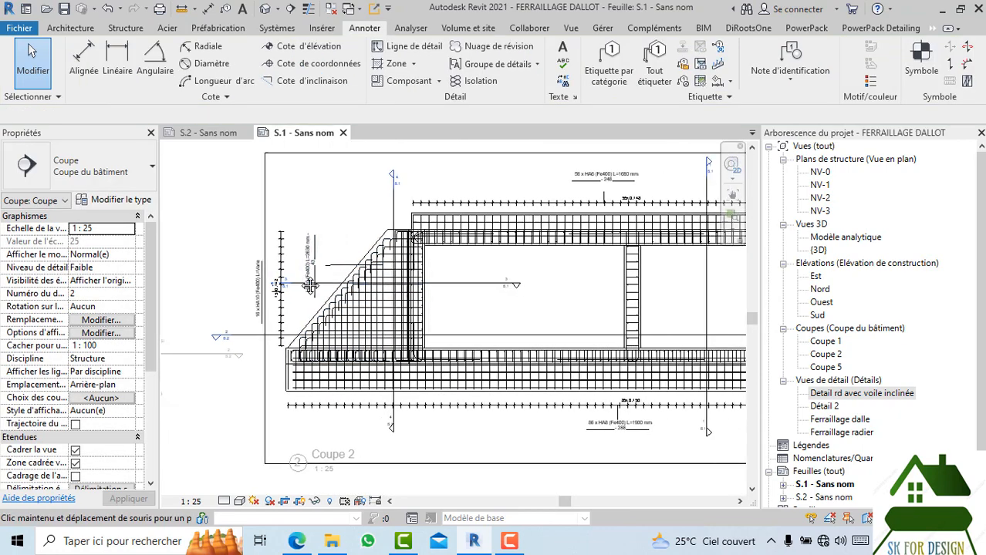
{"action": "right_click", "coordinate": [488, 433]}
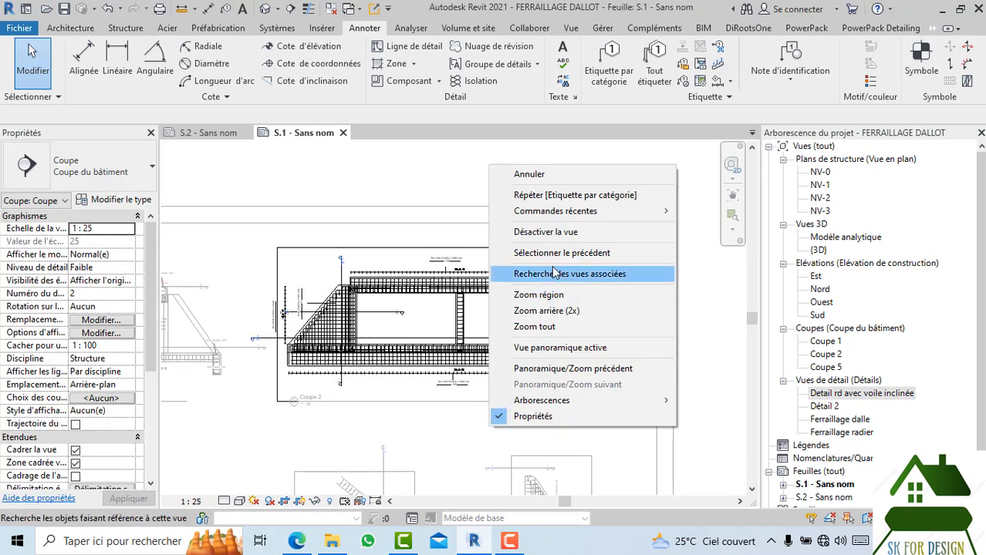
{"action": "left_click", "coordinate": [545, 233]}
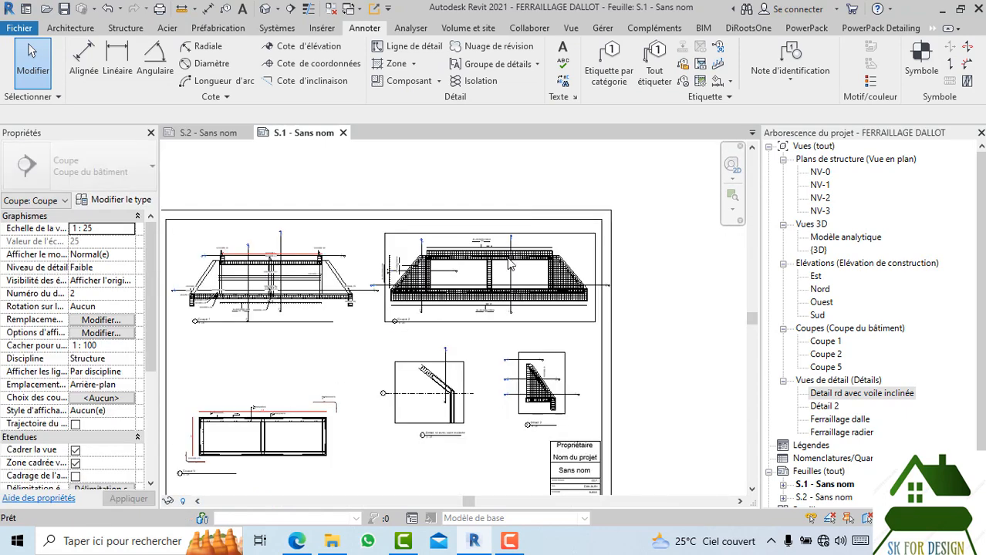
- Reactivate the Coupe 2 view on the sheet and hide its crop region
{"action": "scroll", "coordinate": [571, 254], "scroll_direction": "up", "scroll_amount": 2}
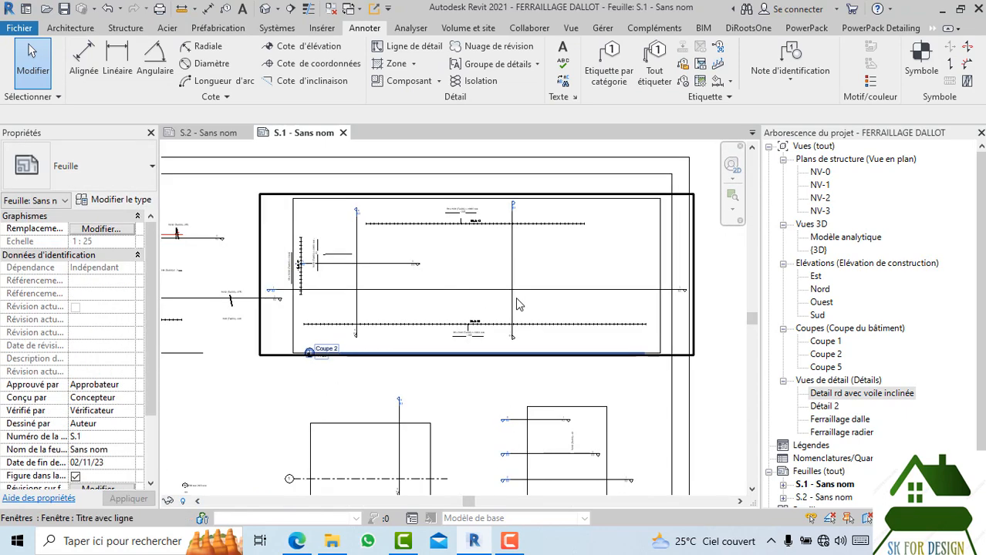
{"action": "double_click", "coordinate": [622, 229]}
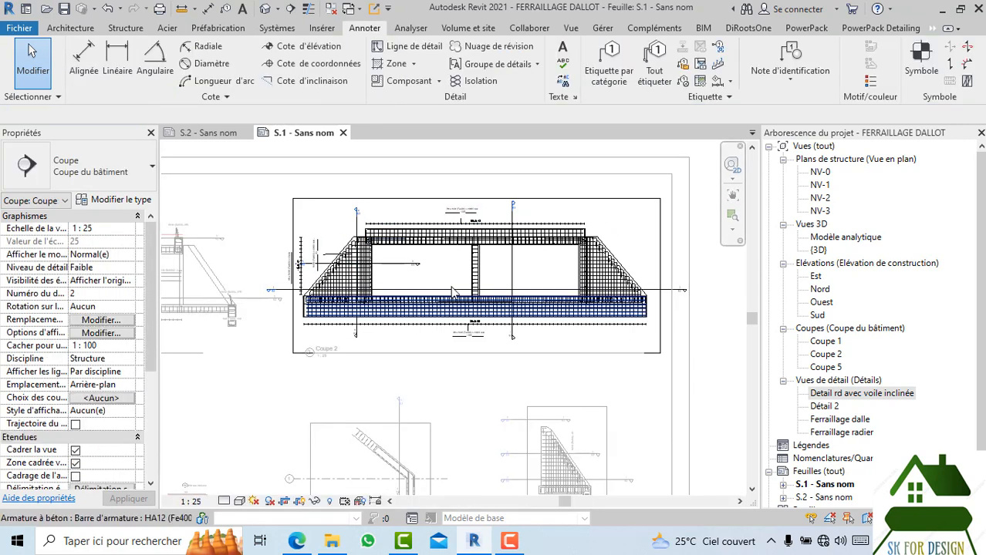
{"action": "scroll", "coordinate": [485, 363], "scroll_direction": "down", "scroll_amount": 2}
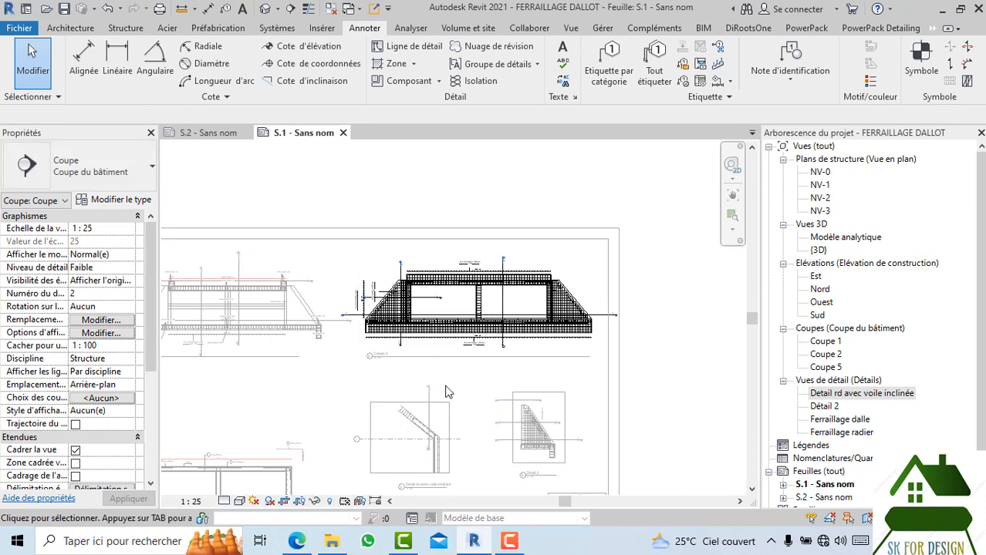
- Hide the Ferraillage radier section line that crosses the lower part of Coupe 2 in this view
{"action": "scroll", "coordinate": [594, 328], "scroll_direction": "up", "scroll_amount": 3}
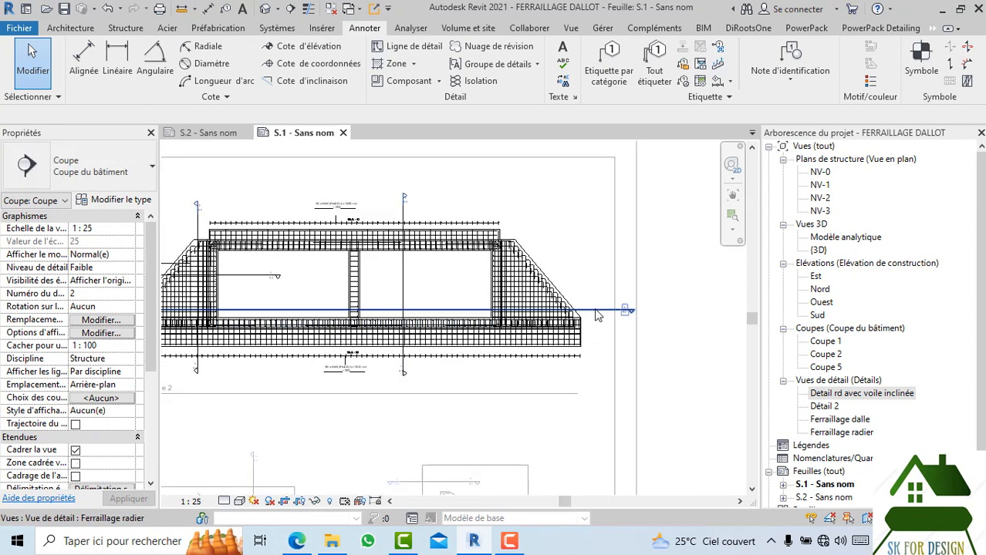
{"action": "left_click", "coordinate": [594, 312]}
{"action": "right_click", "coordinate": [593, 312]}
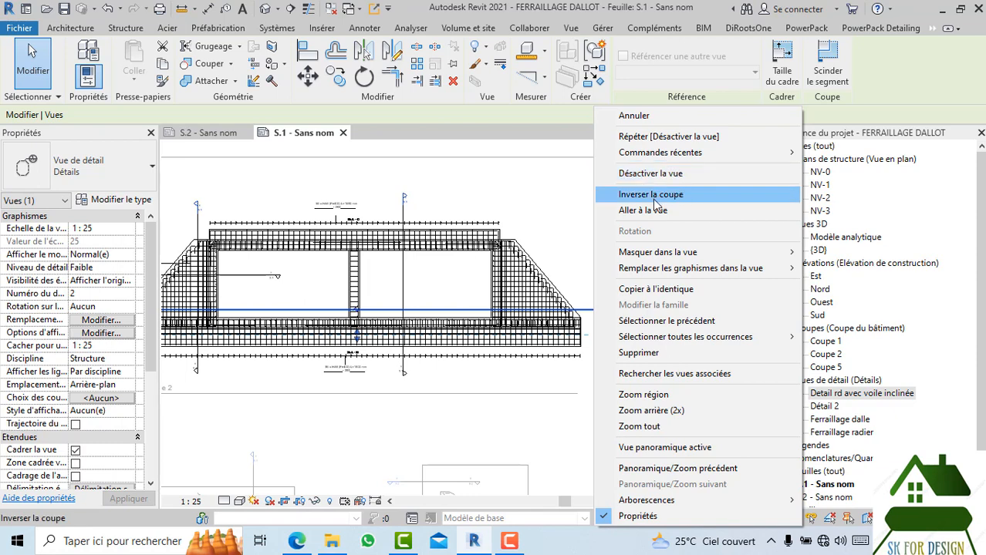
{"action": "mouse_move", "coordinate": [671, 253]}
{"action": "left_click", "coordinate": [826, 253]}
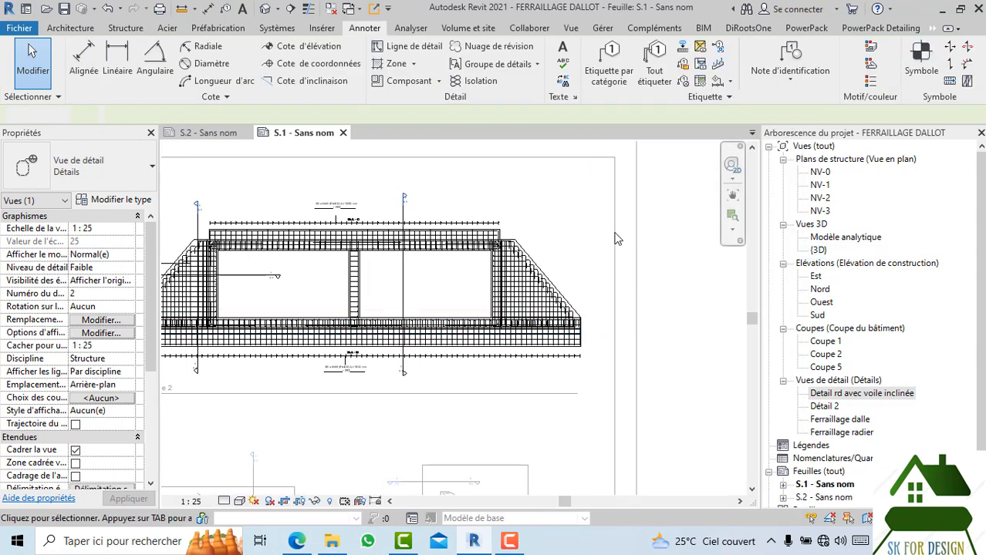
- Deactivate Coupe 2 again and show the whole sheet S.1 to check its layout
{"action": "scroll", "coordinate": [568, 225], "scroll_direction": "down", "scroll_amount": 1}
{"action": "right_click", "coordinate": [490, 180]}
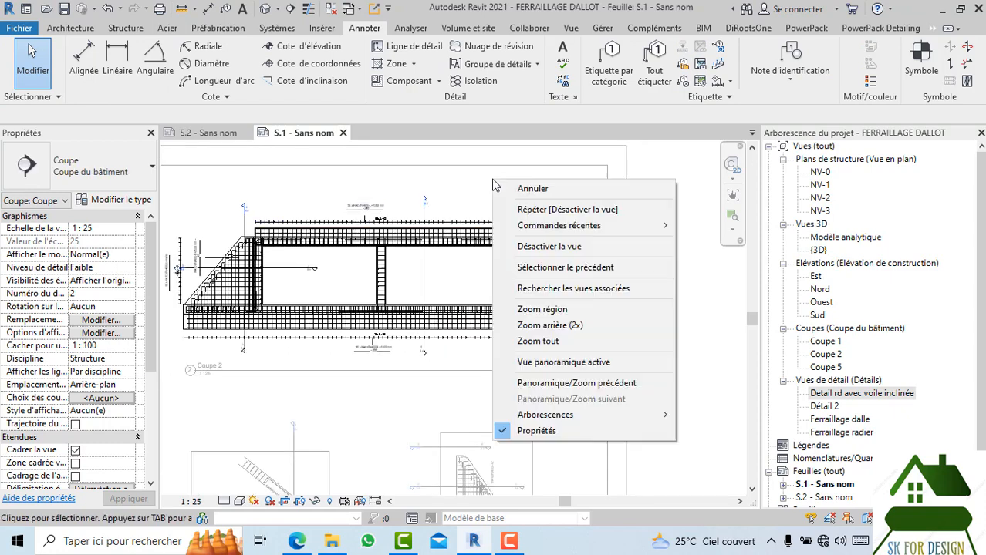
{"action": "left_click", "coordinate": [594, 245]}
{"action": "scroll", "coordinate": [586, 255], "scroll_direction": "down", "scroll_amount": 4}
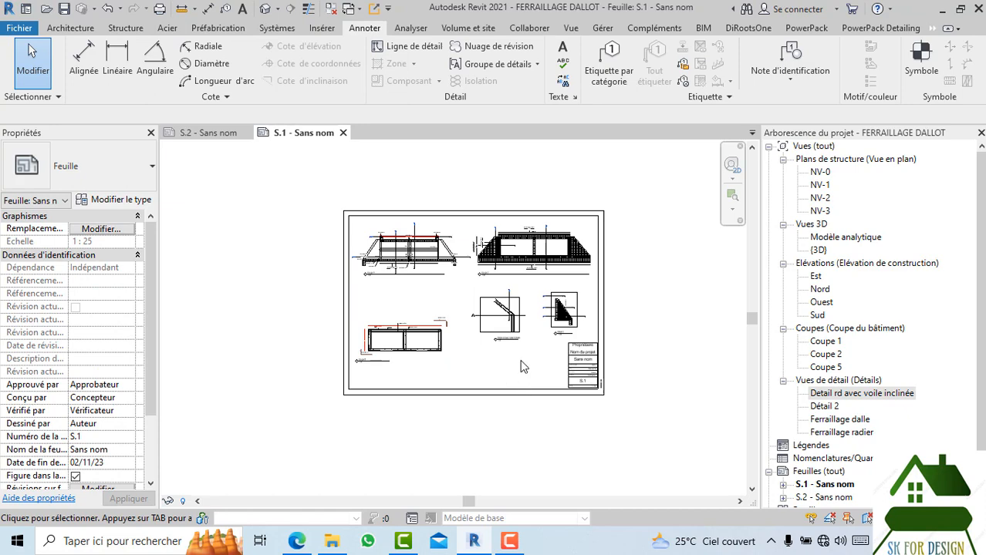
{"action": "scroll", "coordinate": [522, 366], "scroll_direction": "up", "scroll_amount": 3}
{"action": "scroll", "coordinate": [453, 377], "scroll_direction": "down", "scroll_amount": 3}
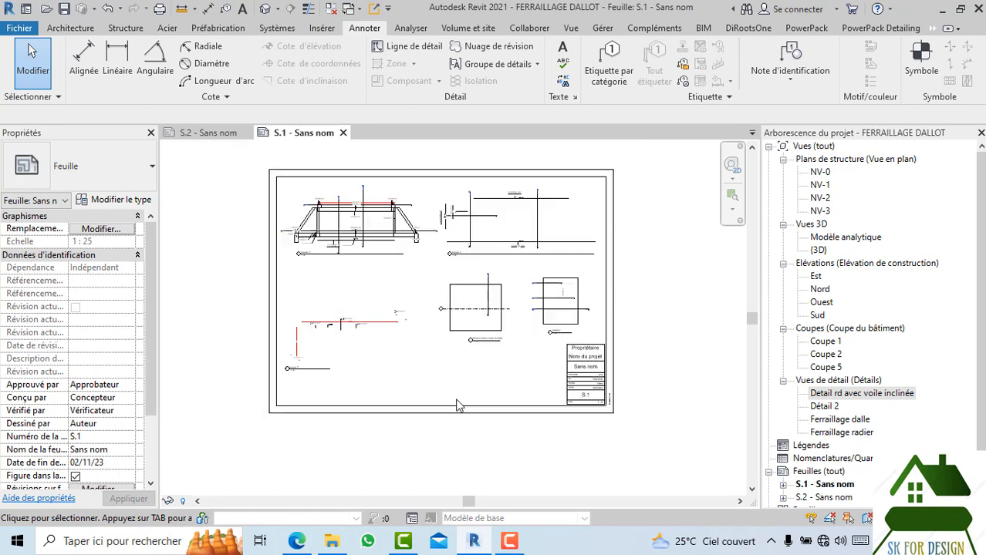
- Preview the print of sheet S.1, enlarge it for a closer check, and close the preview
{"action": "key", "text": "ctrl+p"}
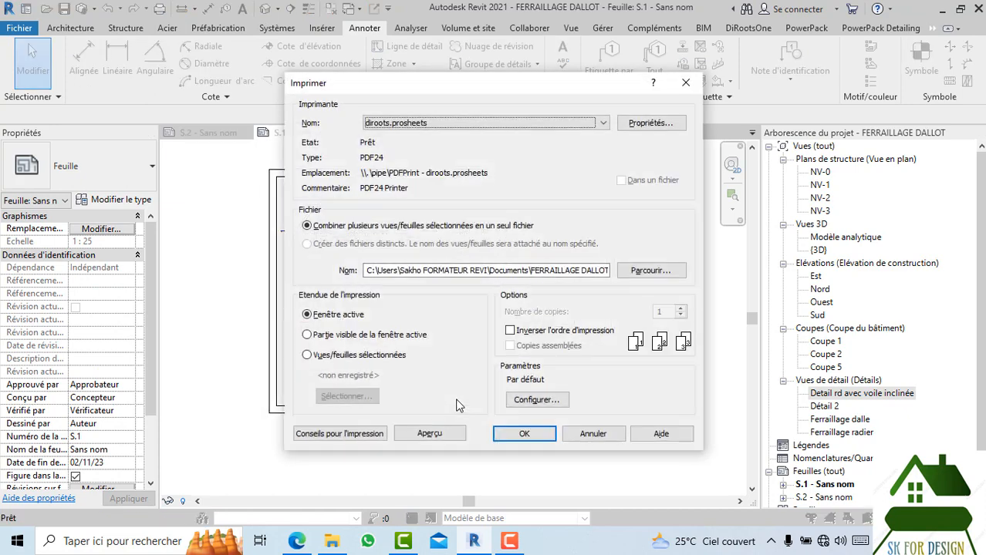
{"action": "left_click", "coordinate": [434, 435]}
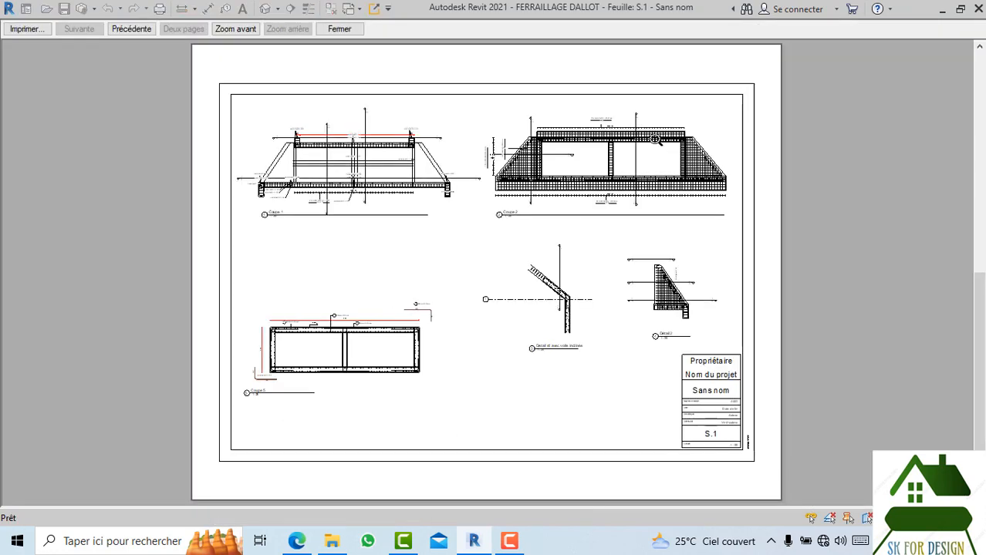
{"action": "left_click", "coordinate": [237, 31]}
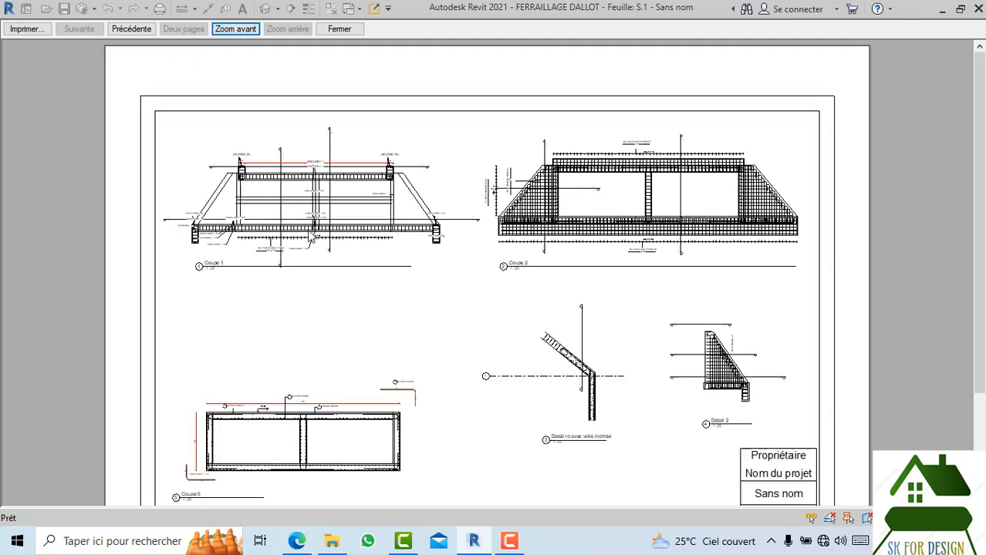
{"action": "left_click", "coordinate": [337, 29]}
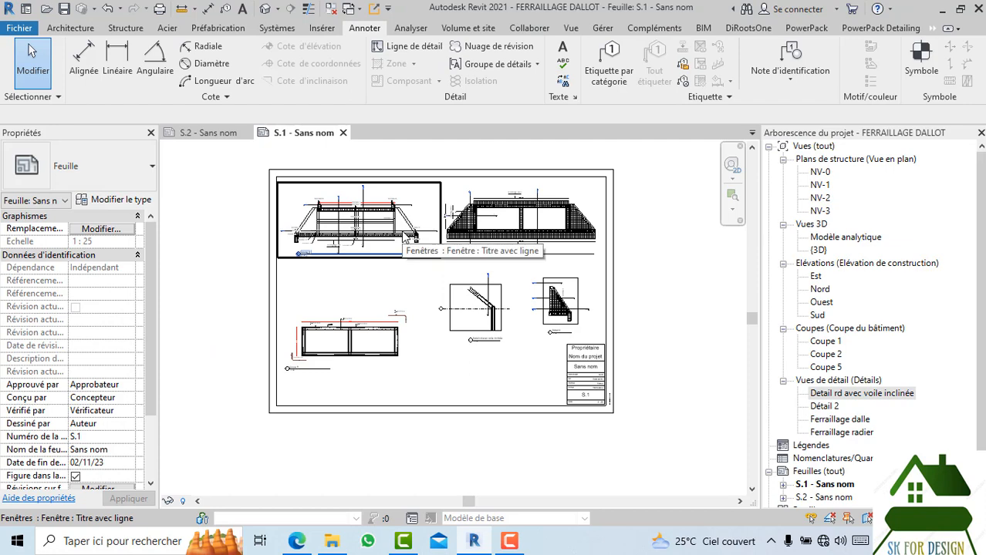
- Configure the print setup with A0 paper size and the paper positioned by offset from the corner (Décalage par rapport à l'angle)
{"action": "key", "text": "ctrl+p"}
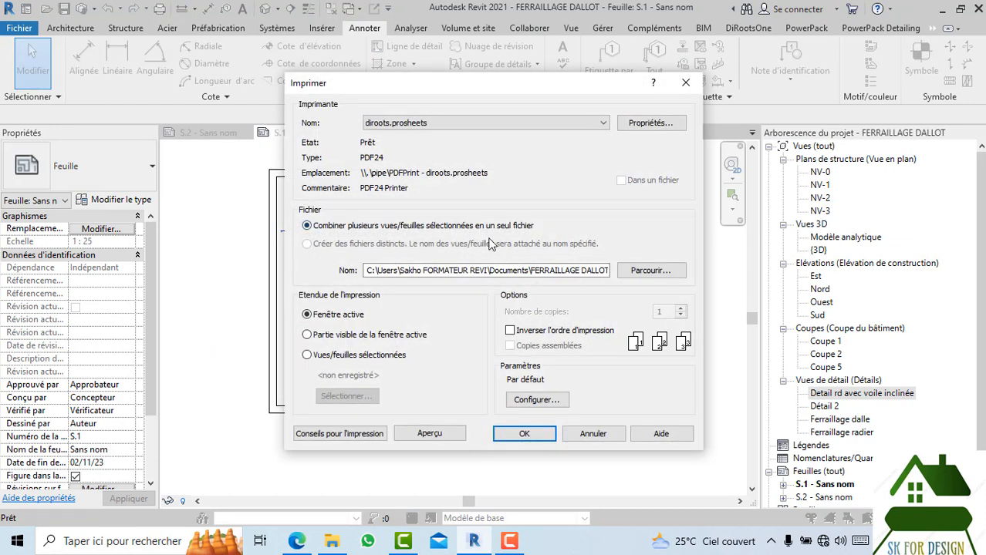
{"action": "left_click", "coordinate": [532, 400]}
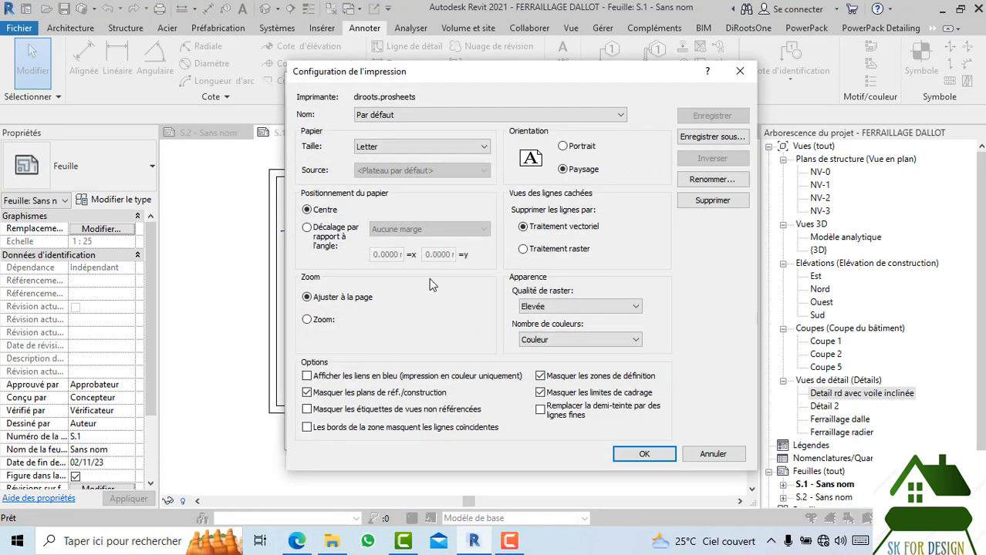
{"action": "left_click", "coordinate": [311, 232]}
{"action": "left_click", "coordinate": [386, 148]}
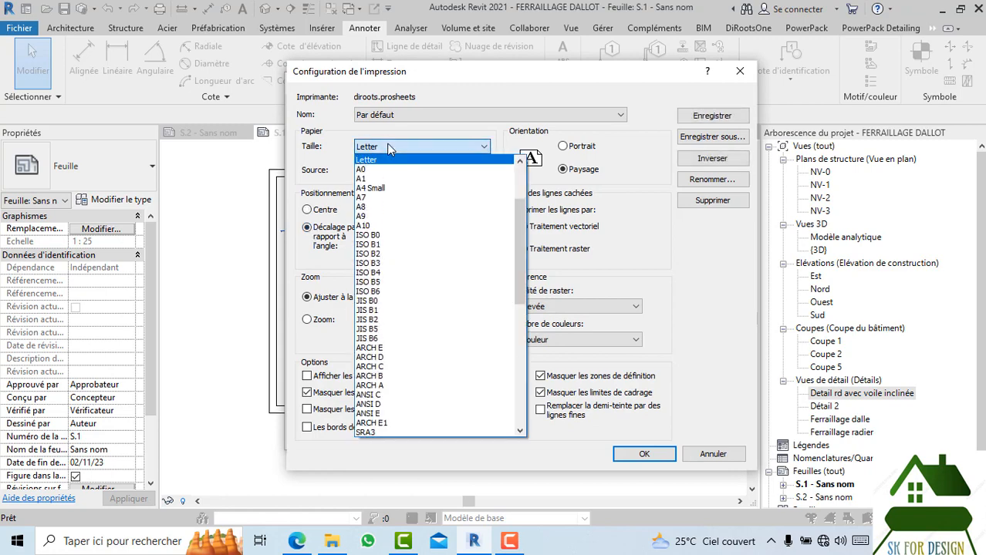
{"action": "left_click", "coordinate": [376, 169]}
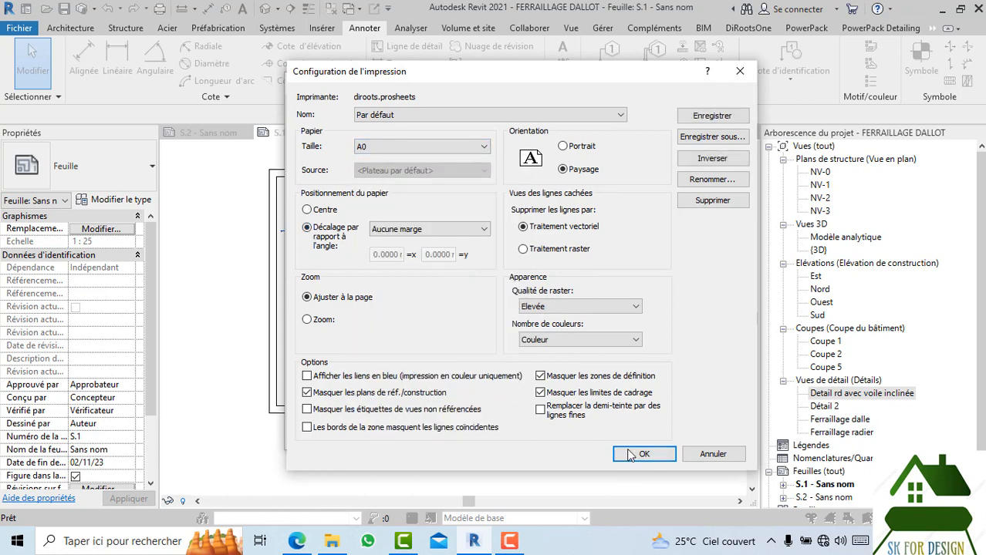
{"action": "left_click", "coordinate": [641, 455]}
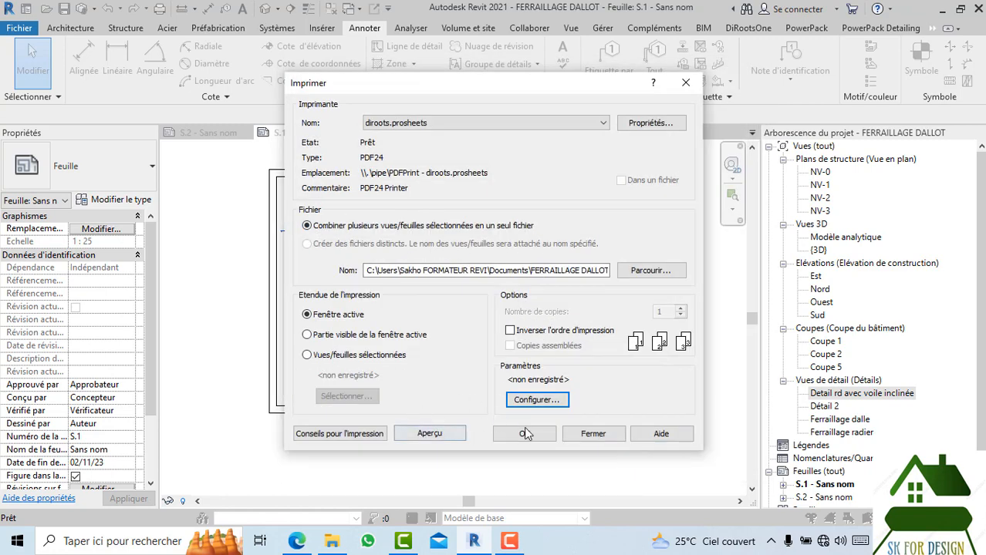
- Preview sheet S.1 with the new print setup, inspect the Coupe 1 and Coupe 5 reinforcement drawings up close, and close the preview
{"action": "left_click", "coordinate": [429, 434]}
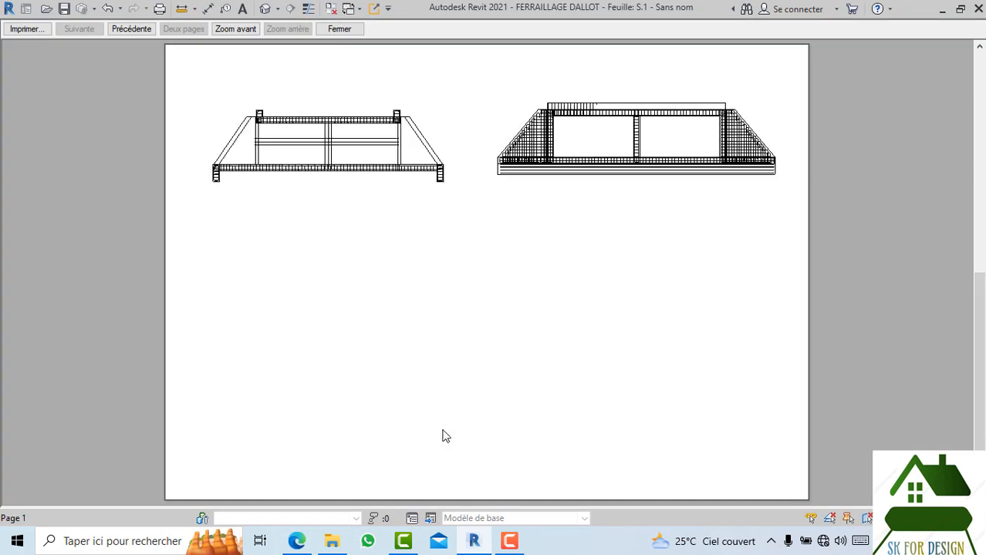
{"action": "left_click", "coordinate": [239, 31]}
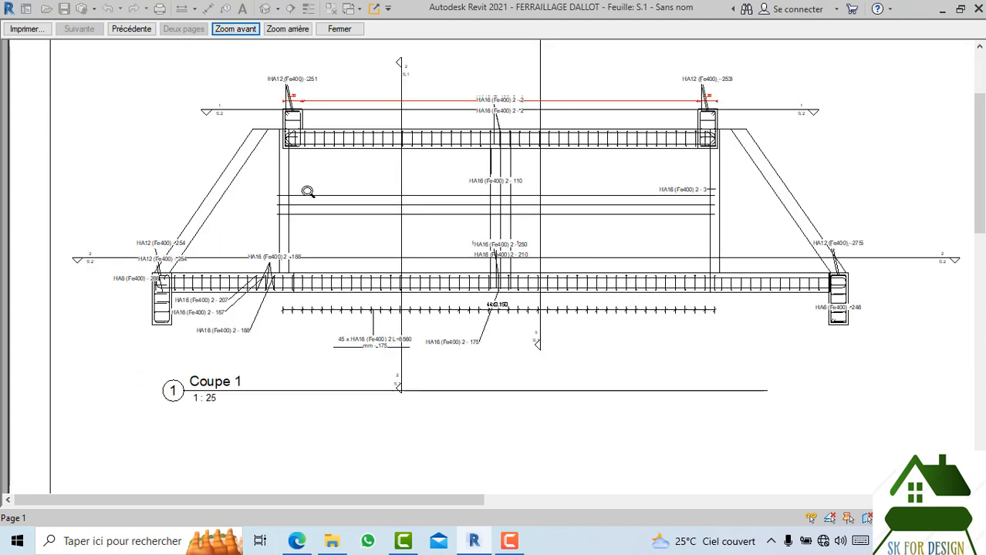
{"action": "scroll", "coordinate": [316, 200], "scroll_direction": "down", "scroll_amount": 10}
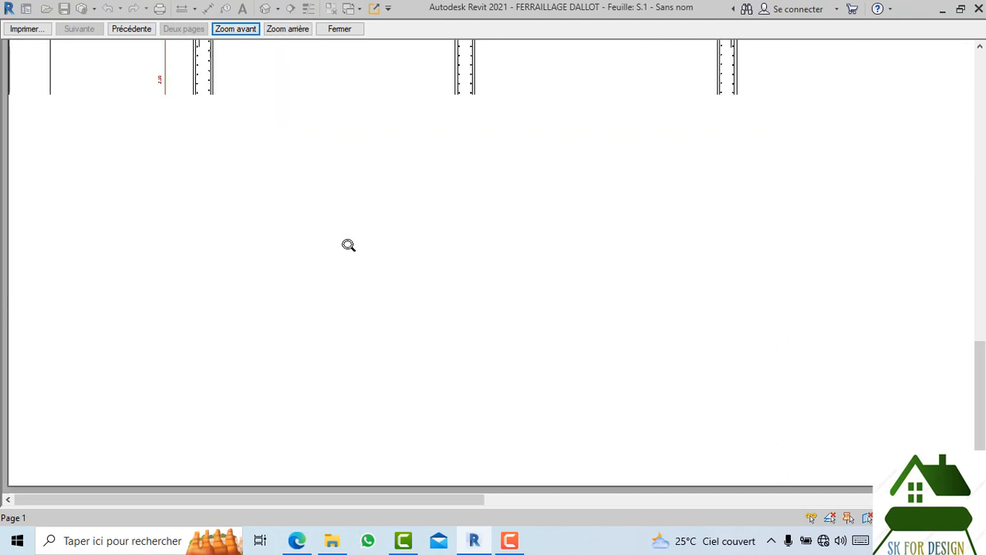
{"action": "scroll", "coordinate": [362, 247], "scroll_direction": "up", "scroll_amount": 8}
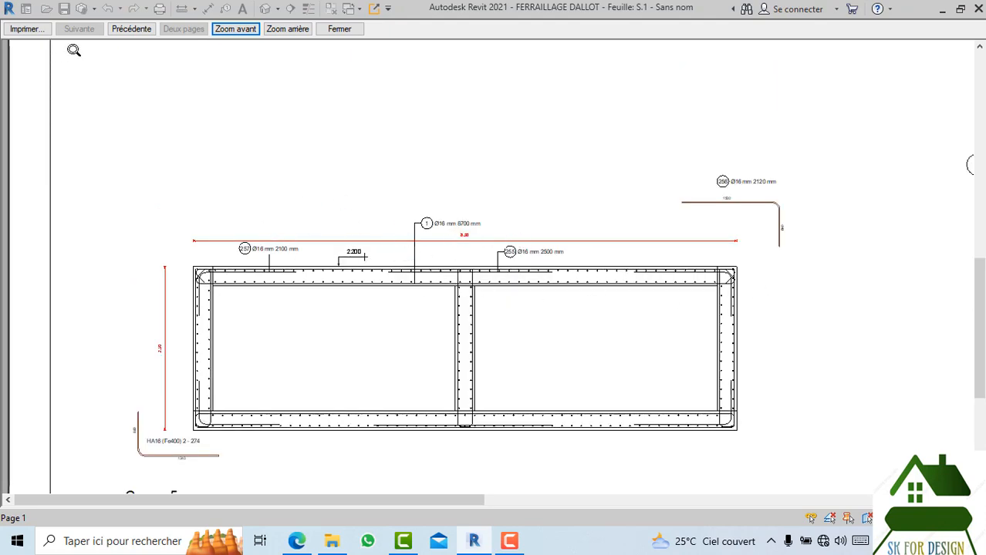
{"action": "left_click", "coordinate": [339, 28]}
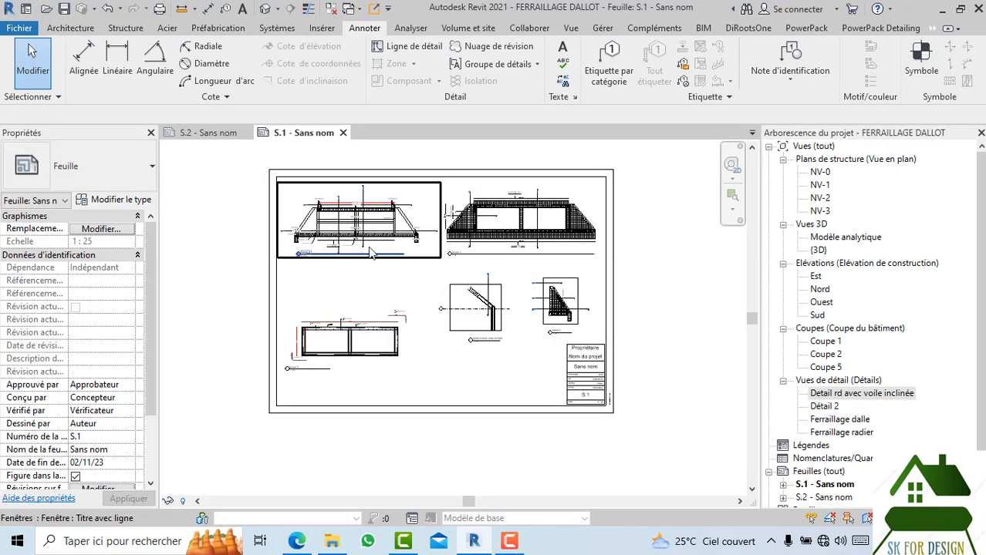
- Switch to sheet S.2 and activate its Ferraillage dalle viewport for editing
{"action": "scroll", "coordinate": [374, 143], "scroll_direction": "down", "scroll_amount": 2}
{"action": "left_click", "coordinate": [230, 135]}
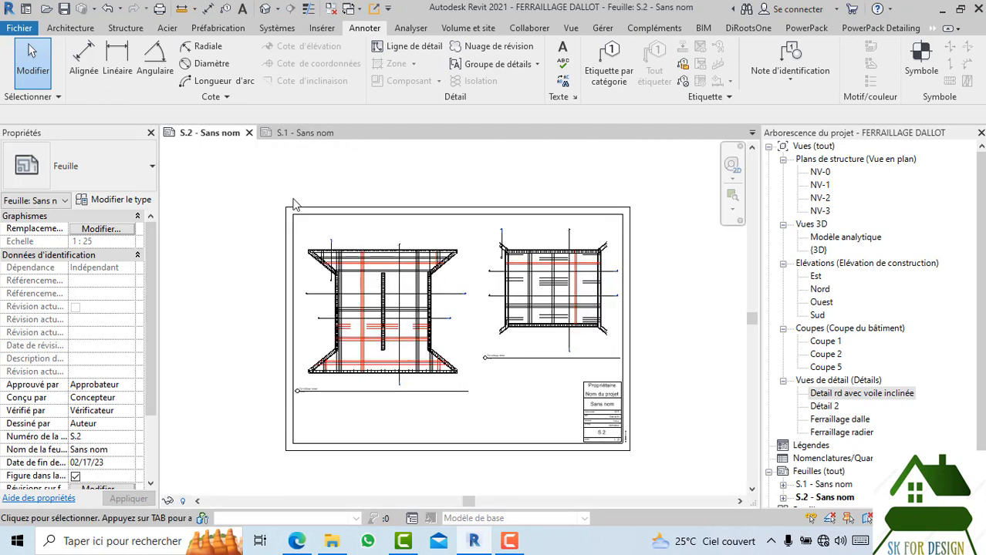
{"action": "scroll", "coordinate": [362, 290], "scroll_direction": "up", "scroll_amount": 3}
{"action": "scroll", "coordinate": [363, 285], "scroll_direction": "up", "scroll_amount": 3}
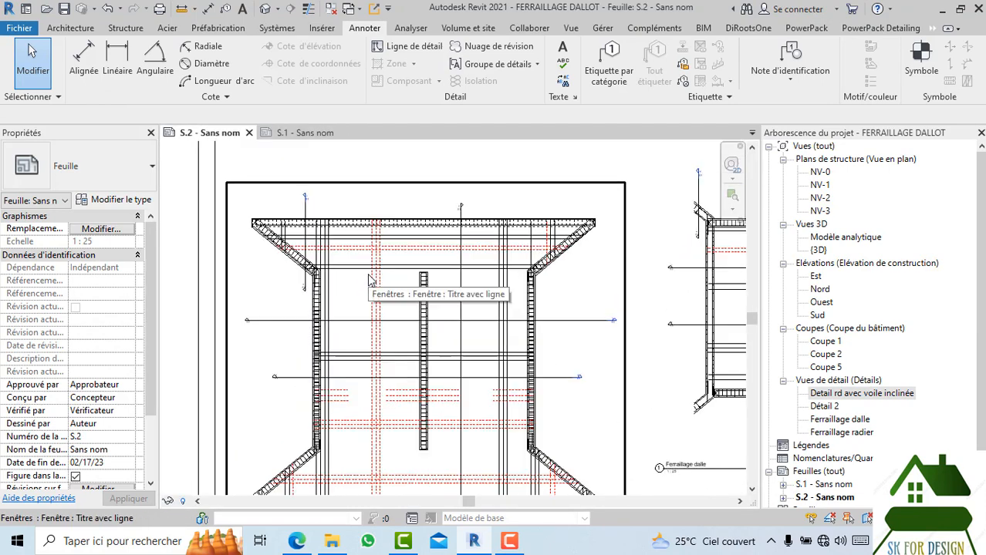
{"action": "scroll", "coordinate": [372, 266], "scroll_direction": "down", "scroll_amount": 1}
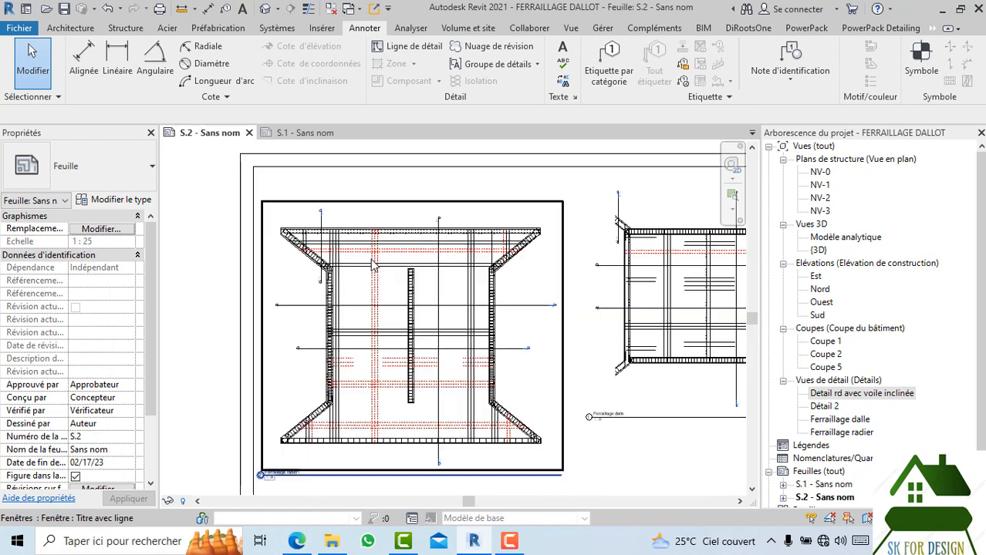
{"action": "scroll", "coordinate": [373, 265], "scroll_direction": "down", "scroll_amount": 1}
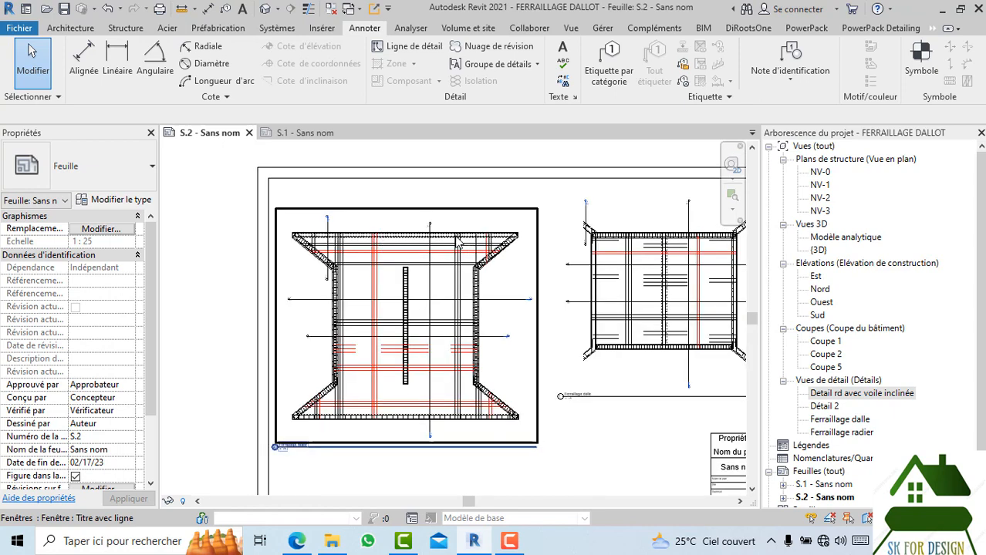
{"action": "middle_click_drag", "start_coordinate": [602, 320], "coordinate": [576, 320]}
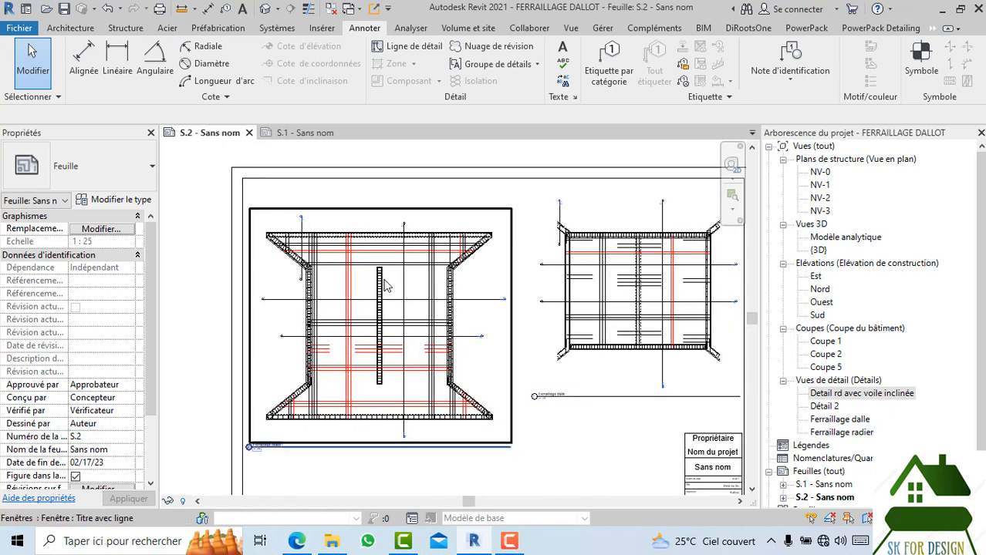
{"action": "scroll", "coordinate": [489, 275], "scroll_direction": "up", "scroll_amount": 4}
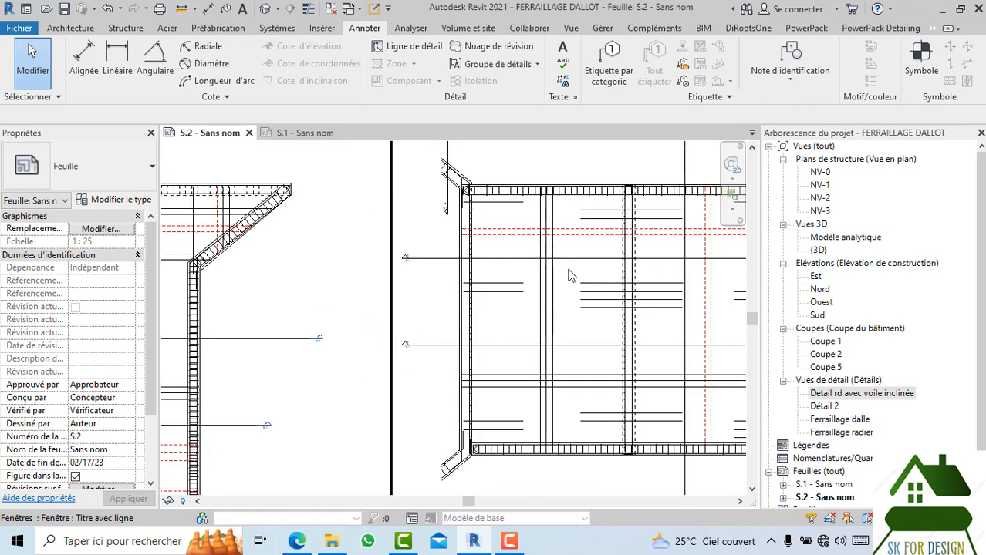
{"action": "double_click", "coordinate": [569, 276]}
{"action": "scroll", "coordinate": [478, 309], "scroll_direction": "down", "scroll_amount": 4}
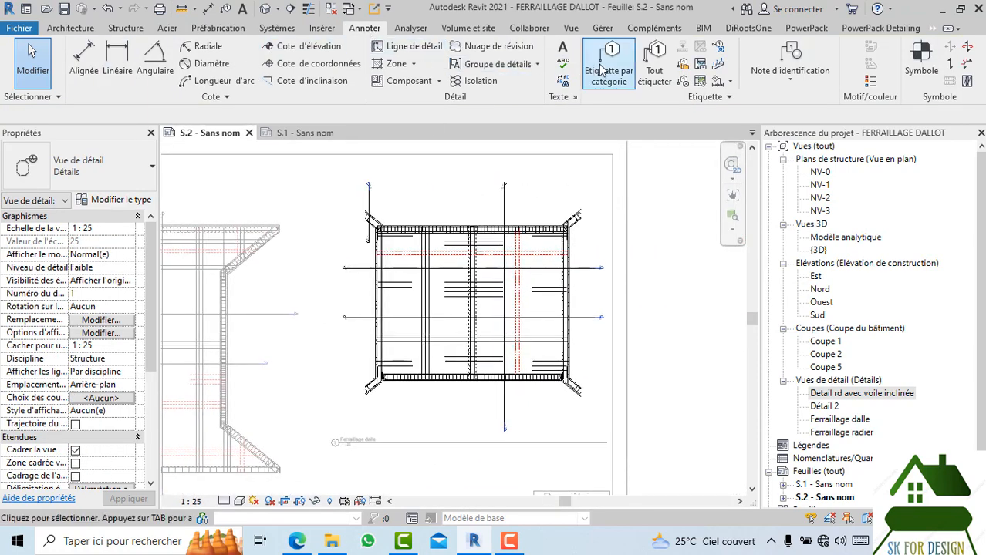
- Try to tag all untagged rebar in the Ferraillage dalle view with the M Graitec Rebar Tag : Type & Number
{"action": "left_click", "coordinate": [650, 71]}
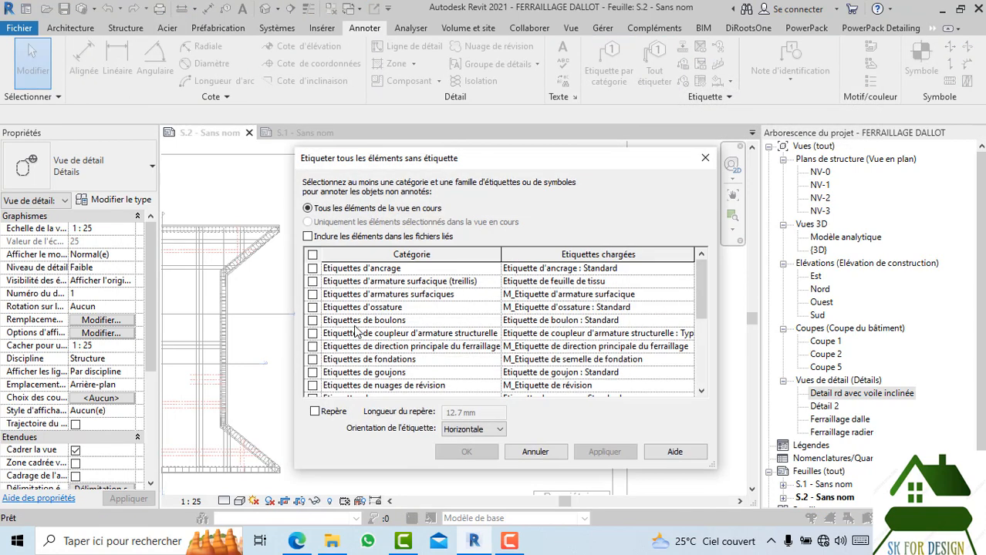
{"action": "scroll", "coordinate": [356, 331], "scroll_direction": "down", "scroll_amount": 2}
{"action": "scroll", "coordinate": [354, 337], "scroll_direction": "down", "scroll_amount": 1}
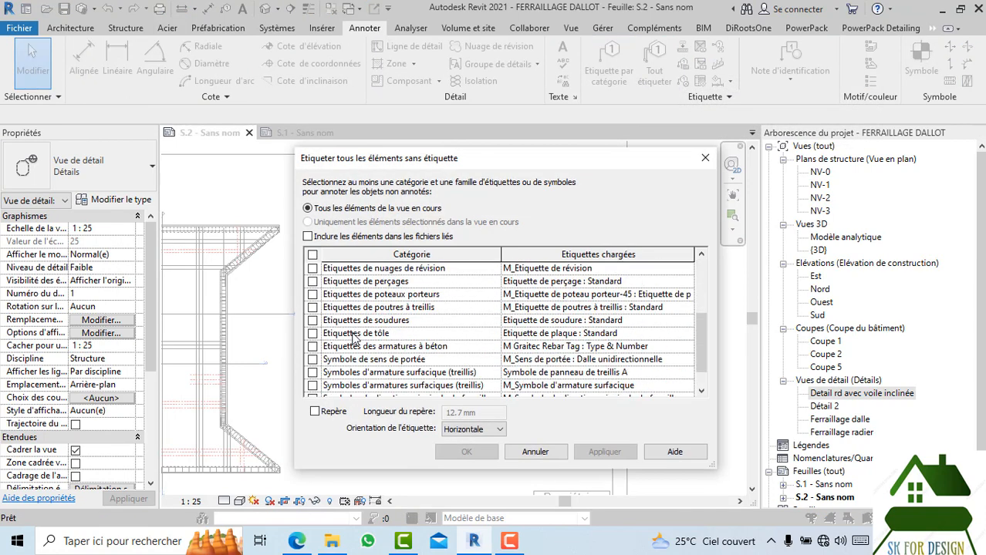
{"action": "left_click", "coordinate": [312, 347]}
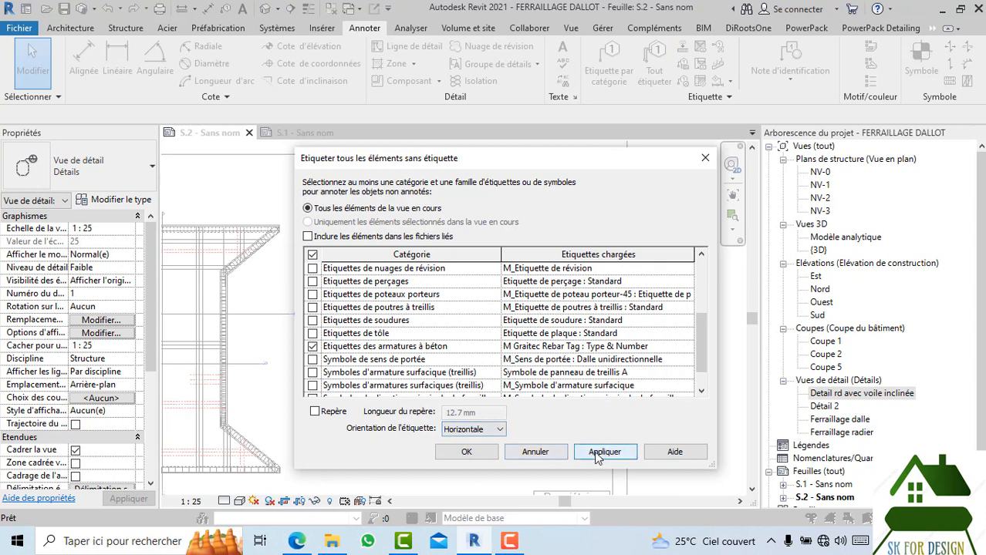
{"action": "left_click", "coordinate": [609, 460]}
{"action": "left_click", "coordinate": [534, 452]}
- Check the placement of the new rebar tags across the slab view and undo the tagging
{"action": "scroll", "coordinate": [478, 289], "scroll_direction": "up", "scroll_amount": 3}
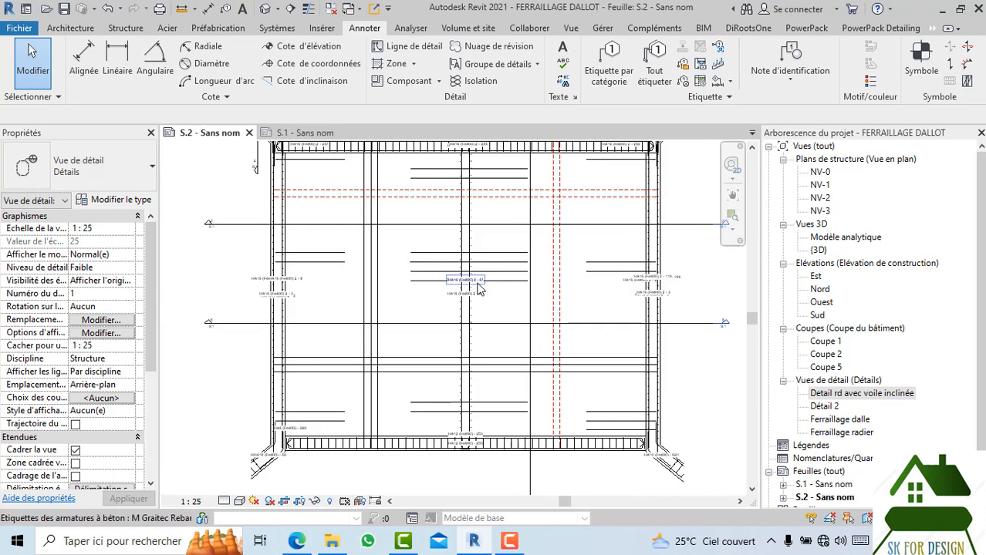
{"action": "scroll", "coordinate": [479, 289], "scroll_direction": "up", "scroll_amount": 4}
{"action": "scroll", "coordinate": [480, 320], "scroll_direction": "down", "scroll_amount": 1}
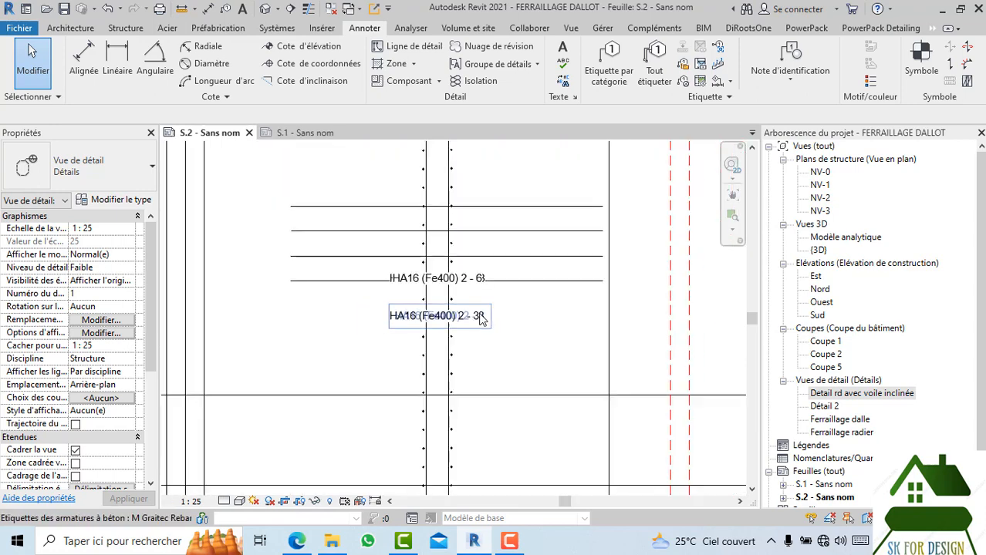
{"action": "scroll", "coordinate": [480, 318], "scroll_direction": "down", "scroll_amount": 5}
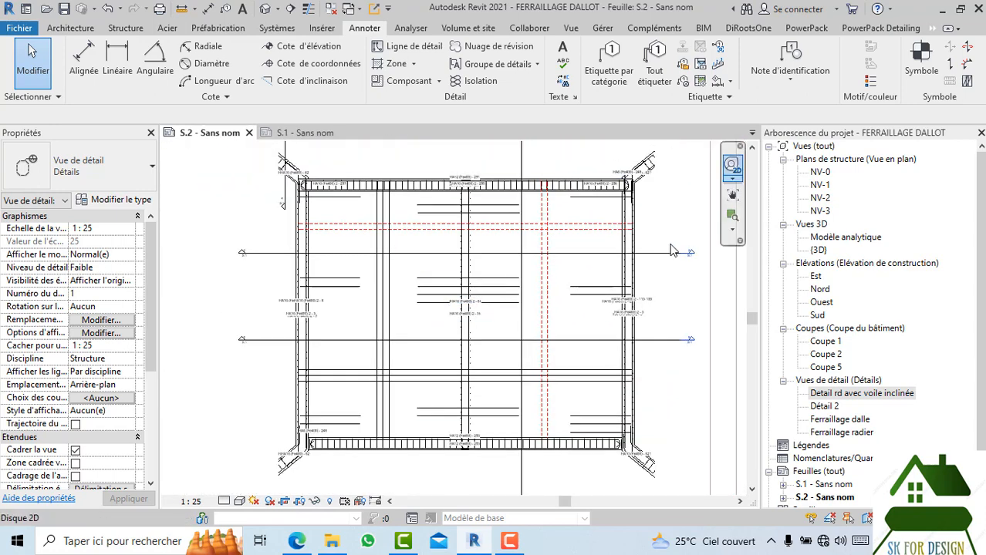
{"action": "scroll", "coordinate": [606, 304], "scroll_direction": "up", "scroll_amount": 5}
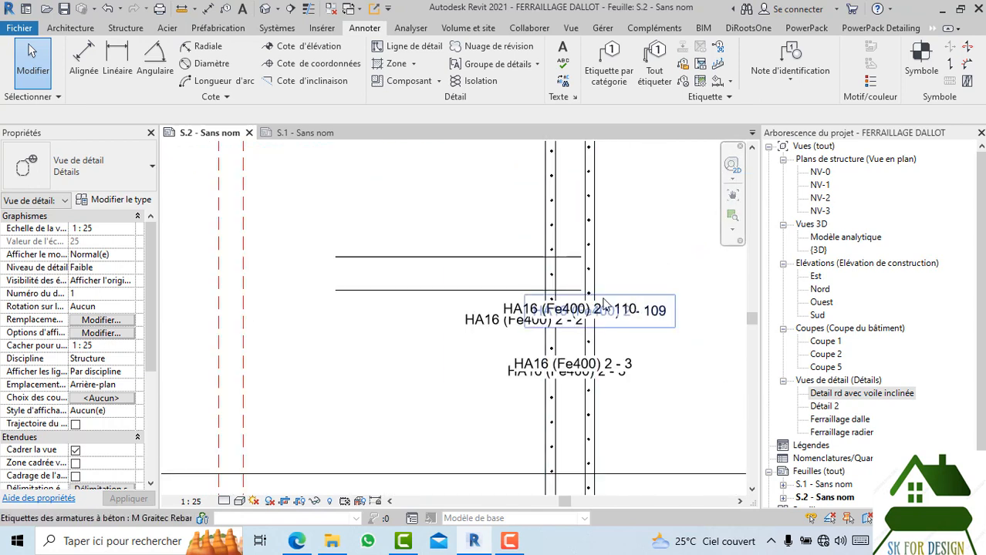
{"action": "scroll", "coordinate": [620, 313], "scroll_direction": "down", "scroll_amount": 3}
{"action": "scroll", "coordinate": [623, 324], "scroll_direction": "down", "scroll_amount": 4}
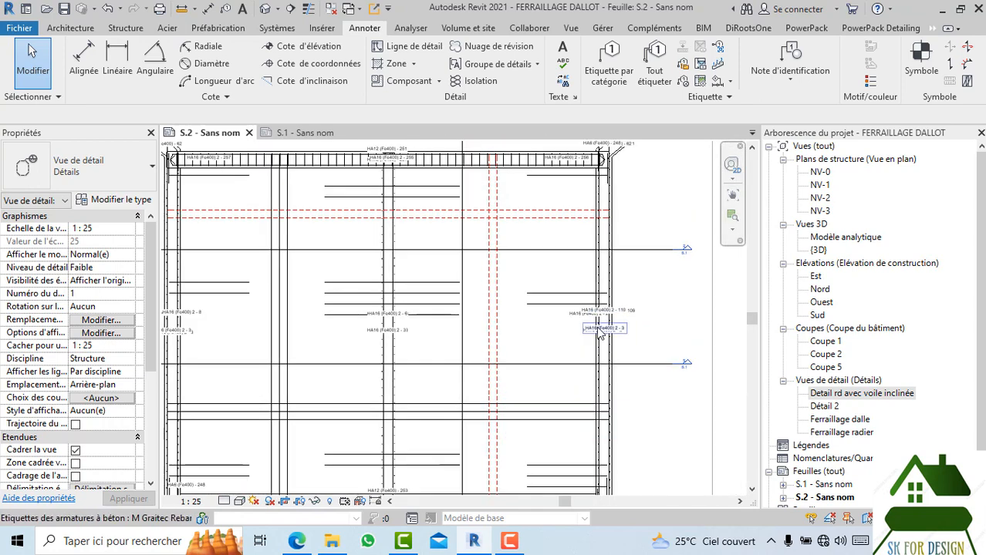
{"action": "left_click", "coordinate": [113, 9]}
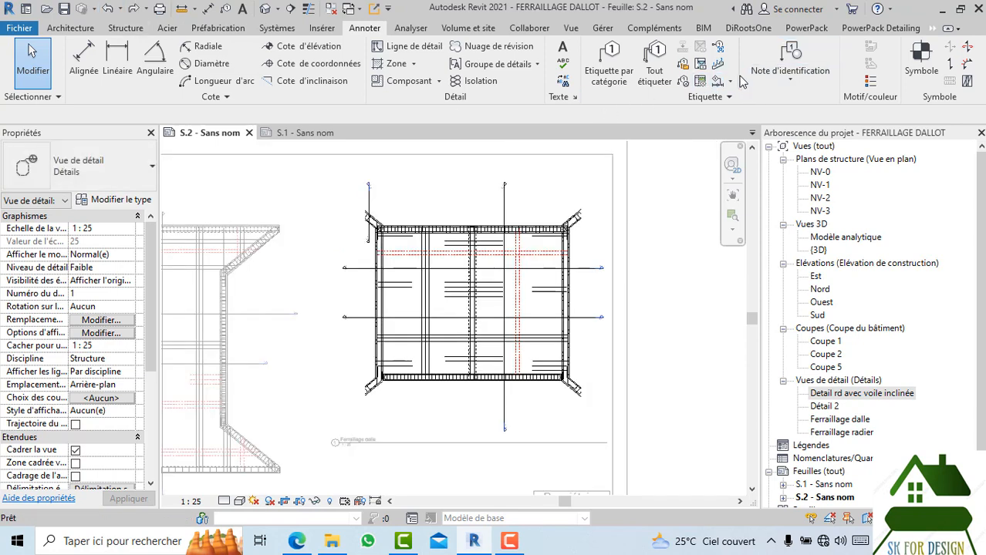
{"action": "left_click", "coordinate": [718, 82]}
{"action": "scroll", "coordinate": [495, 301], "scroll_direction": "up", "scroll_amount": 3}
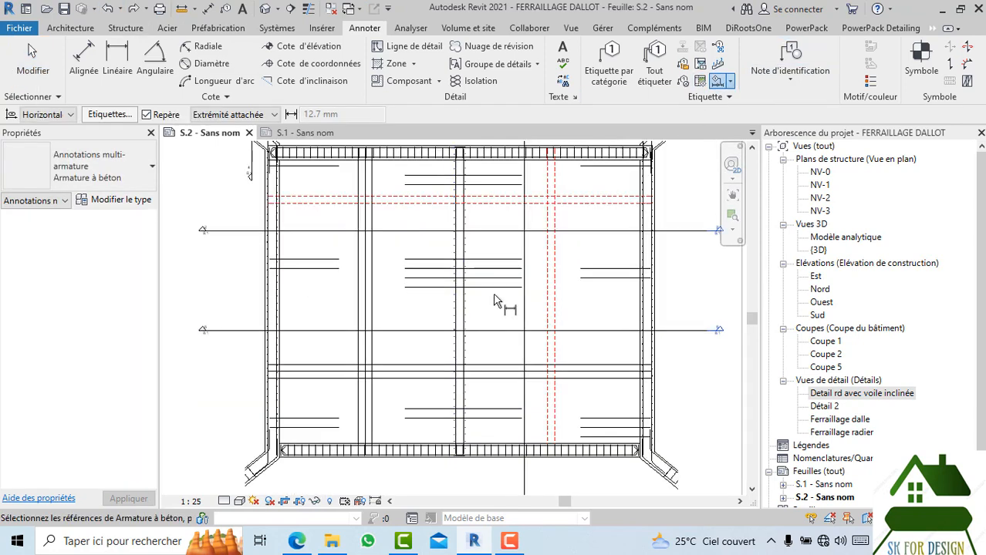
{"action": "scroll", "coordinate": [483, 323], "scroll_direction": "down", "scroll_amount": 3}
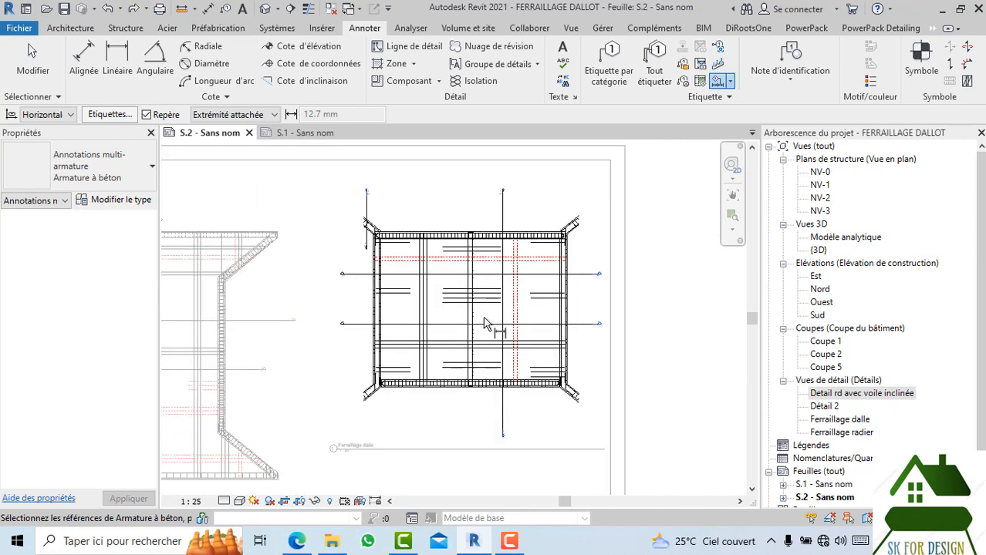
{"action": "scroll", "coordinate": [473, 316], "scroll_direction": "up", "scroll_amount": 4}
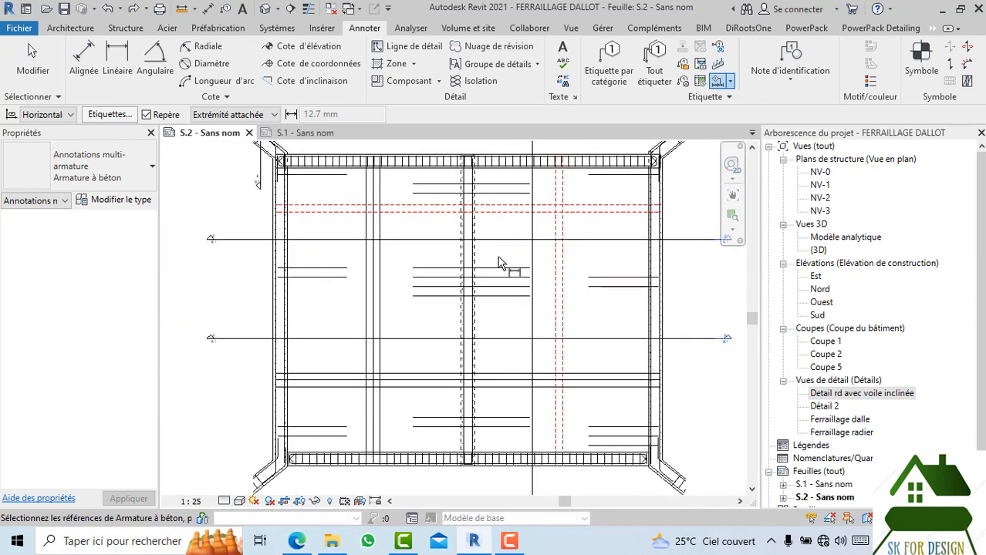
{"action": "scroll", "coordinate": [499, 289], "scroll_direction": "up", "scroll_amount": 2}
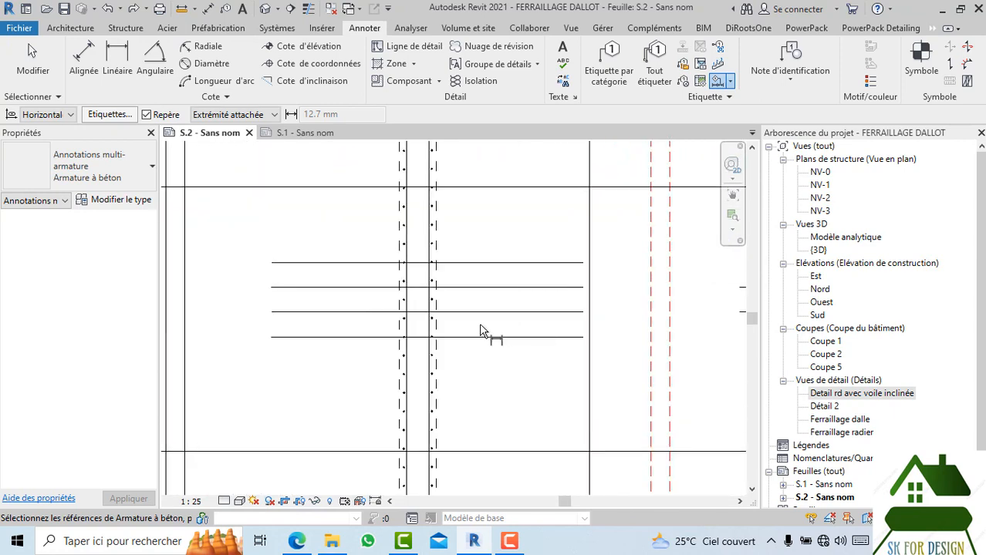
{"action": "scroll", "coordinate": [481, 330], "scroll_direction": "down", "scroll_amount": 3}
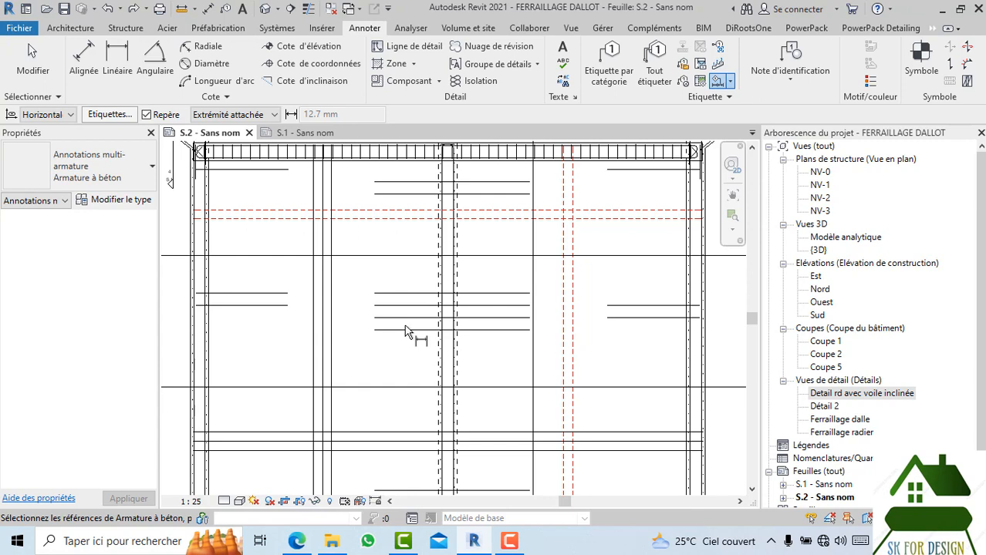
{"action": "middle_click_drag", "start_coordinate": [408, 330], "coordinate": [425, 274]}
{"action": "key", "text": "Escape"}
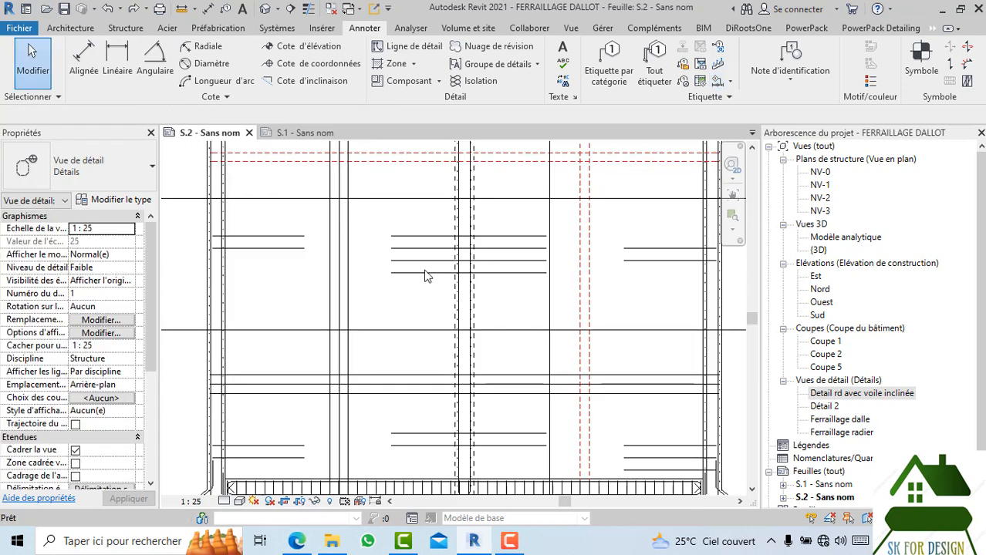
{"action": "left_click", "coordinate": [408, 304]}
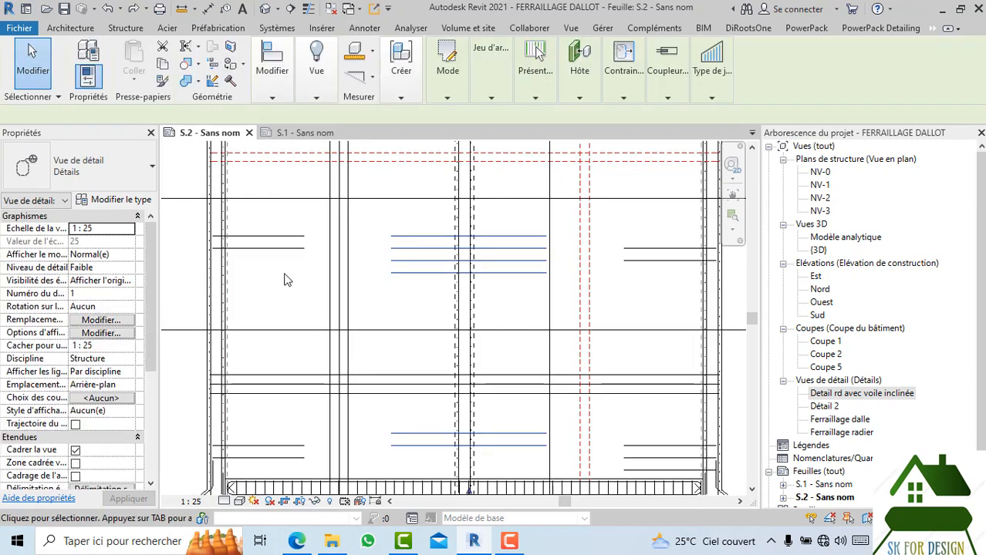
{"action": "left_click", "coordinate": [70, 28]}
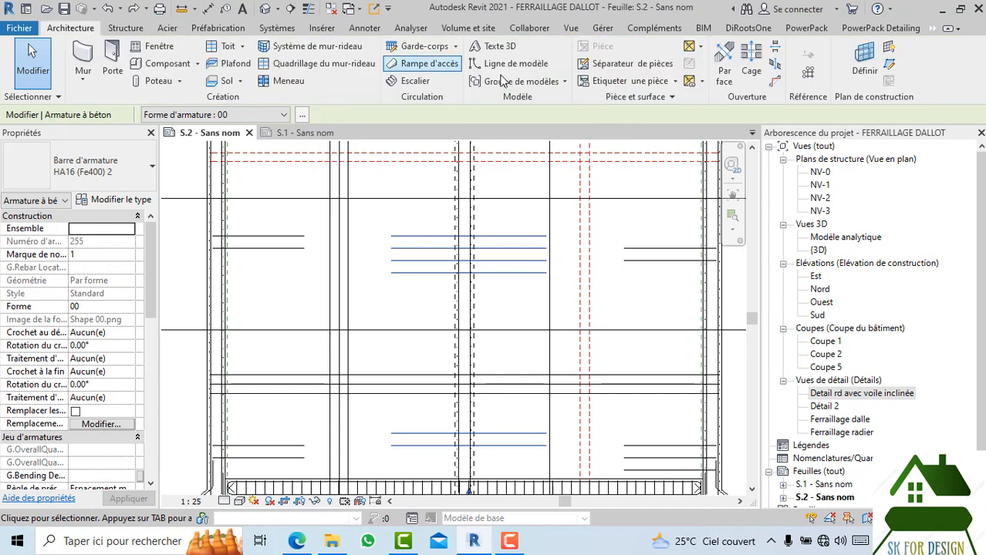
{"action": "left_click", "coordinate": [429, 280]}
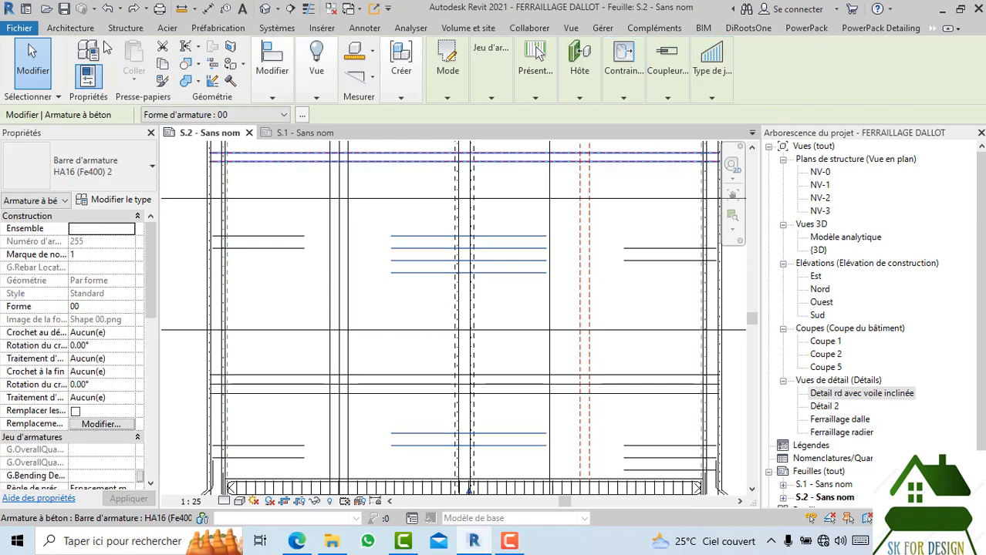
{"action": "left_click", "coordinate": [78, 29]}
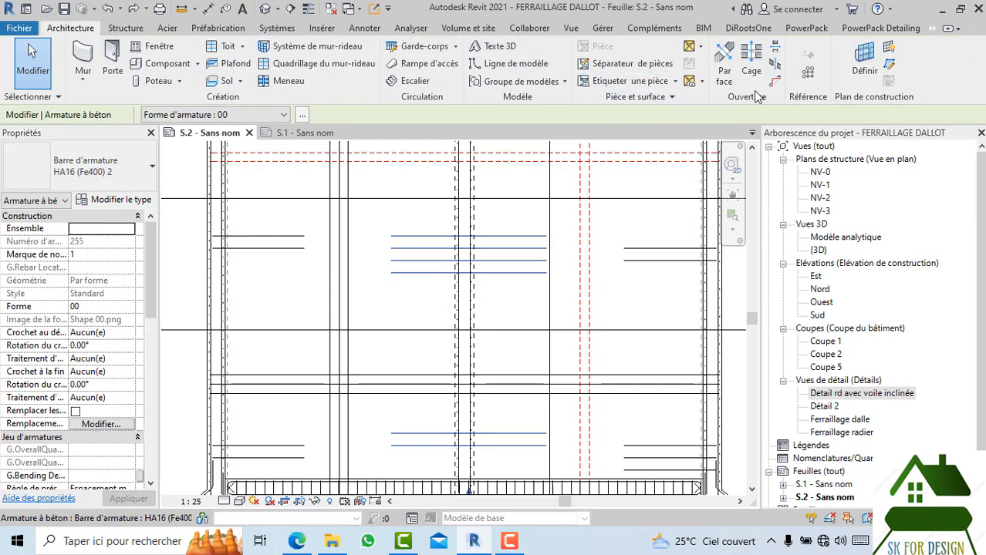
- Add a multi-rebar annotation to the short bar set at the slab's left edge, outside the wall, with a vertical tag
{"action": "left_click", "coordinate": [363, 29]}
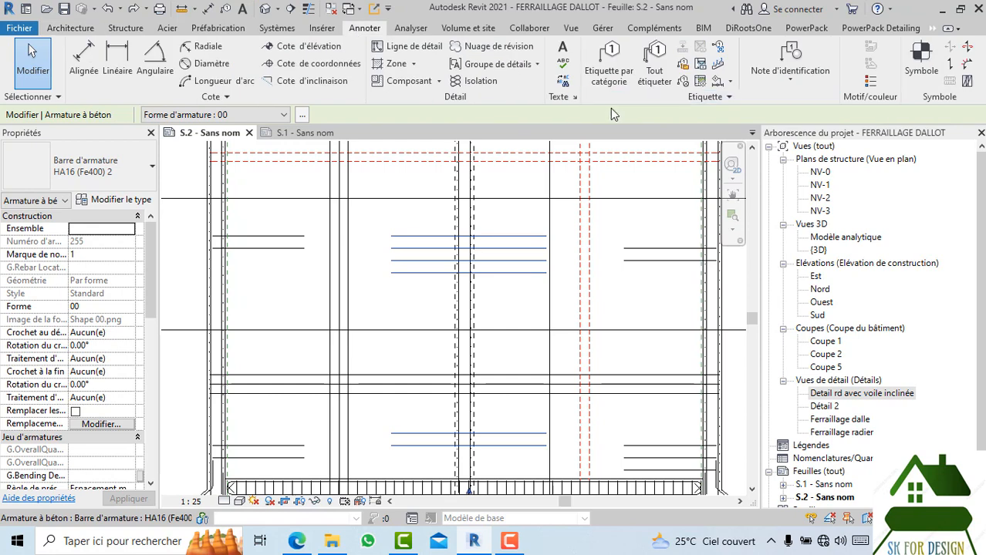
{"action": "left_click", "coordinate": [717, 82]}
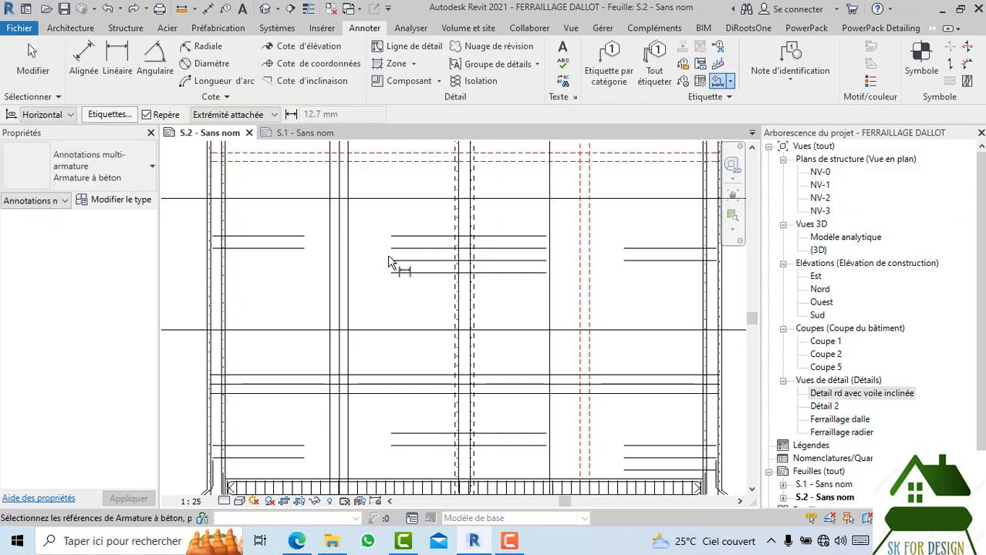
{"action": "middle_click_drag", "start_coordinate": [253, 268], "coordinate": [396, 262]}
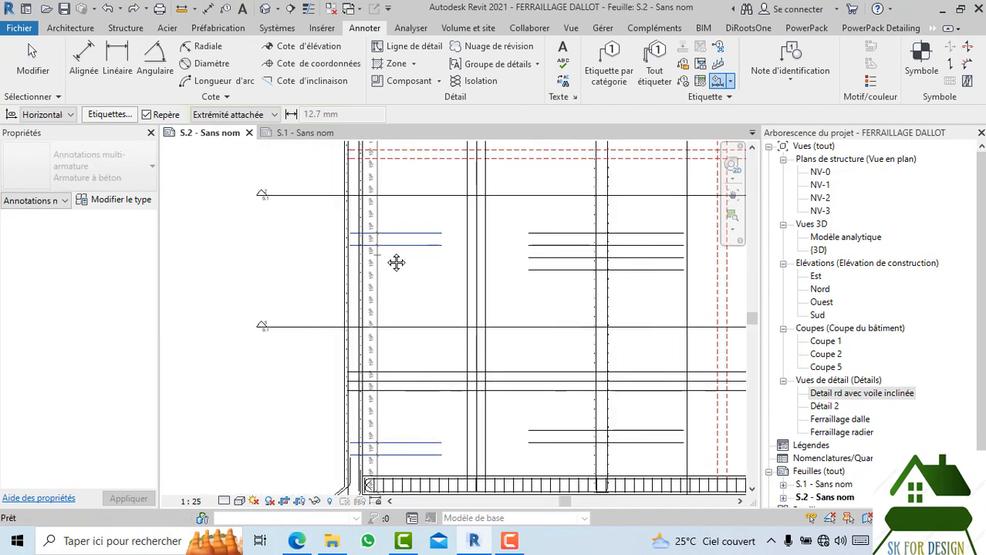
{"action": "scroll", "coordinate": [395, 263], "scroll_direction": "down", "scroll_amount": 1}
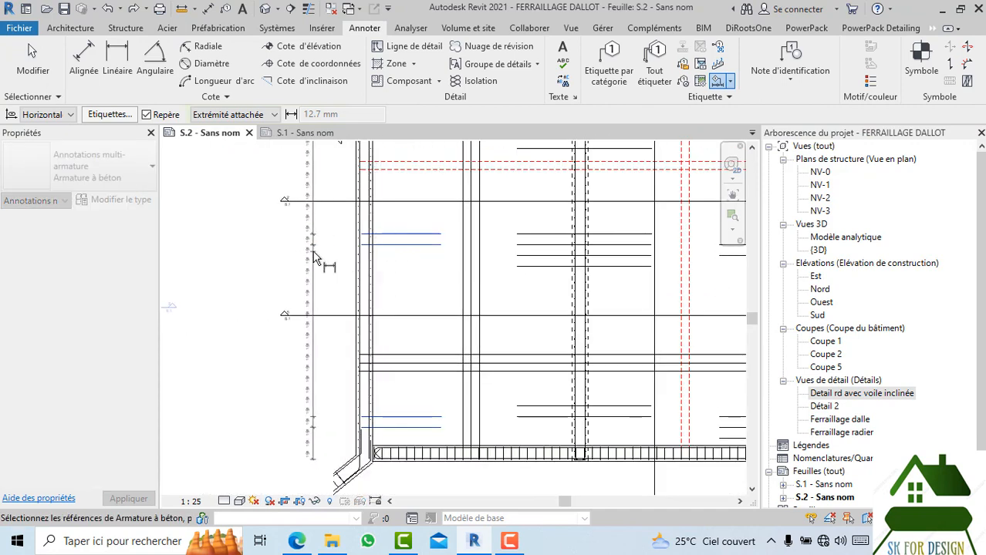
{"action": "left_click", "coordinate": [319, 263]}
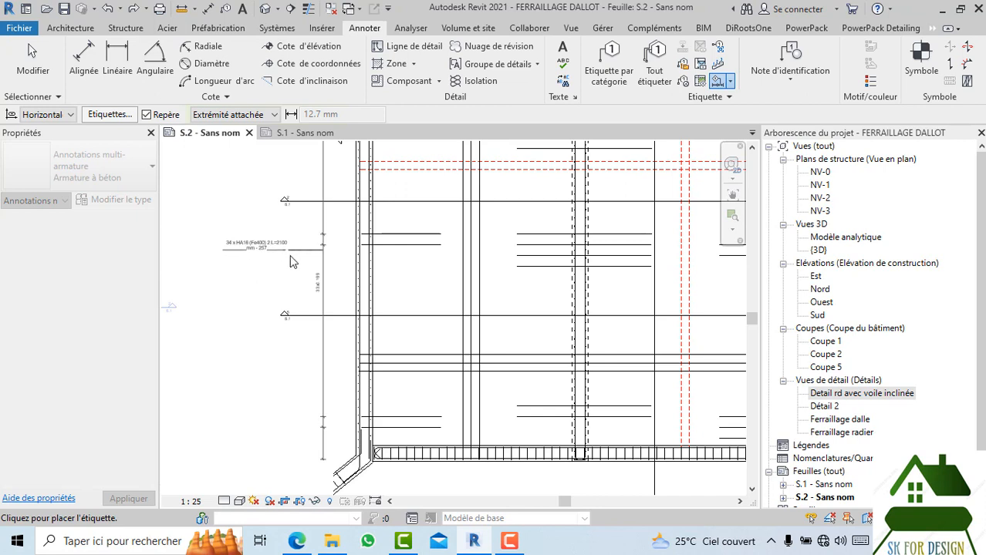
{"action": "left_click", "coordinate": [47, 115]}
{"action": "left_click", "coordinate": [38, 140]}
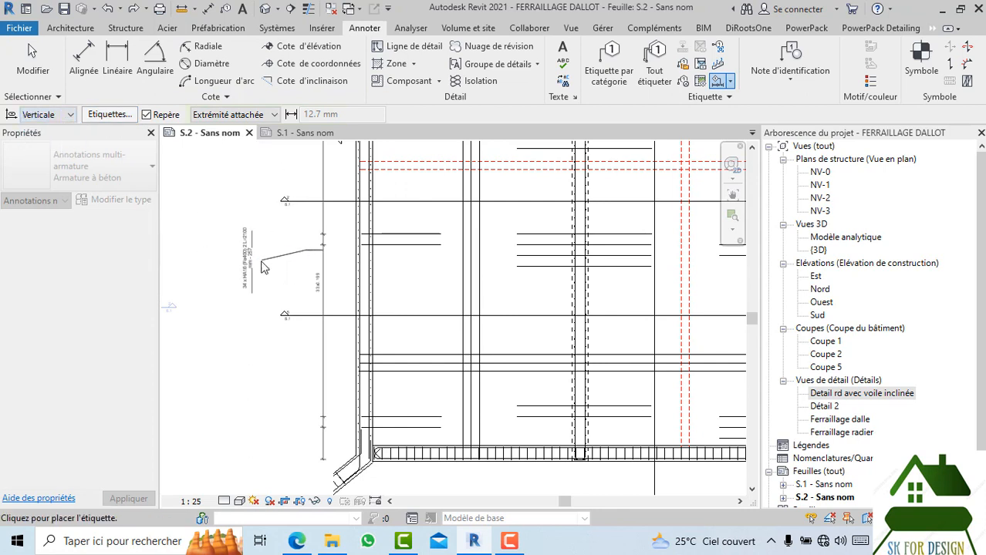
{"action": "left_click", "coordinate": [301, 253]}
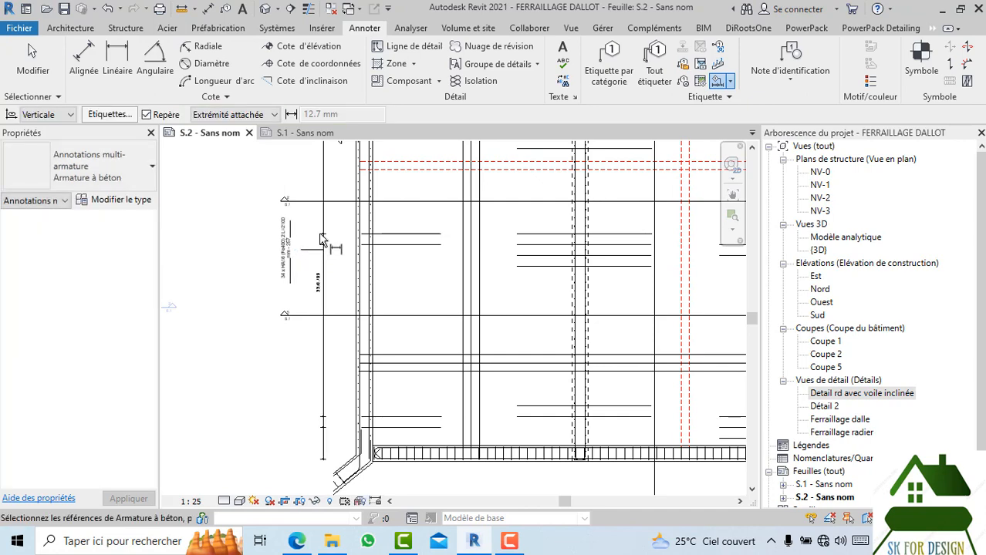
- Examine the new left-edge annotation up close, checking its tag text, spacing label and dimension line against the slab bars
{"action": "scroll", "coordinate": [309, 247], "scroll_direction": "up", "scroll_amount": 3}
{"action": "scroll", "coordinate": [300, 244], "scroll_direction": "down", "scroll_amount": 5}
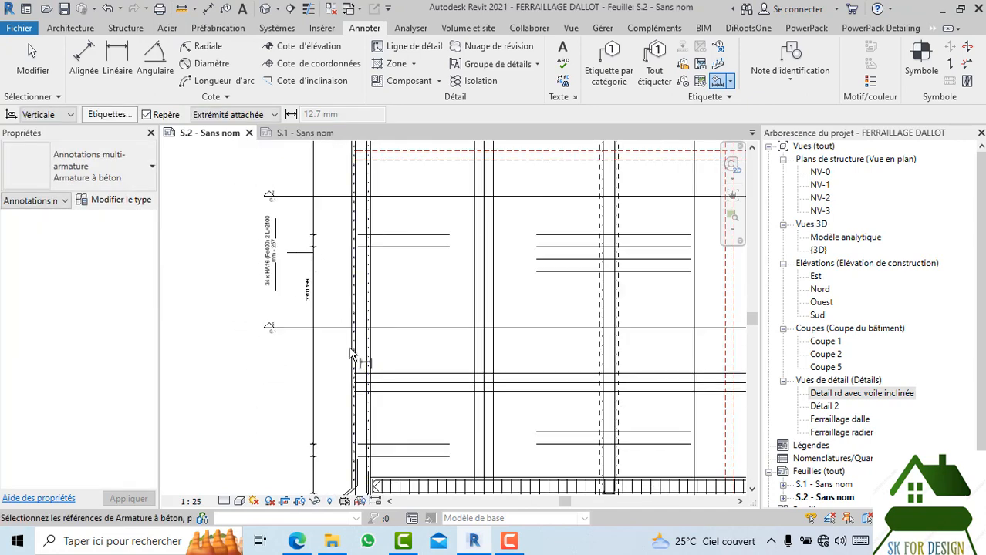
{"action": "scroll", "coordinate": [371, 429], "scroll_direction": "up", "scroll_amount": 3}
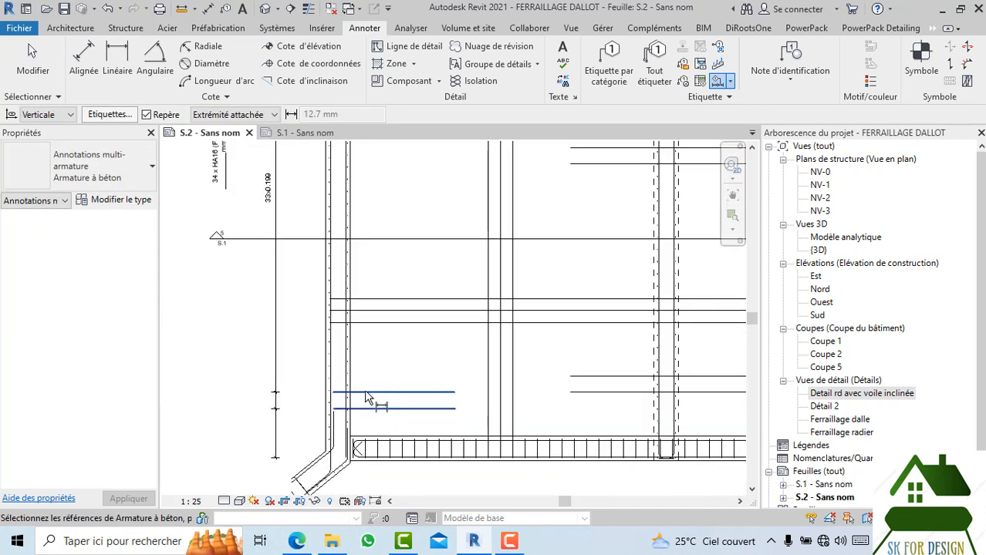
{"action": "scroll", "coordinate": [378, 401], "scroll_direction": "down", "scroll_amount": 3}
{"action": "scroll", "coordinate": [411, 266], "scroll_direction": "up", "scroll_amount": 4}
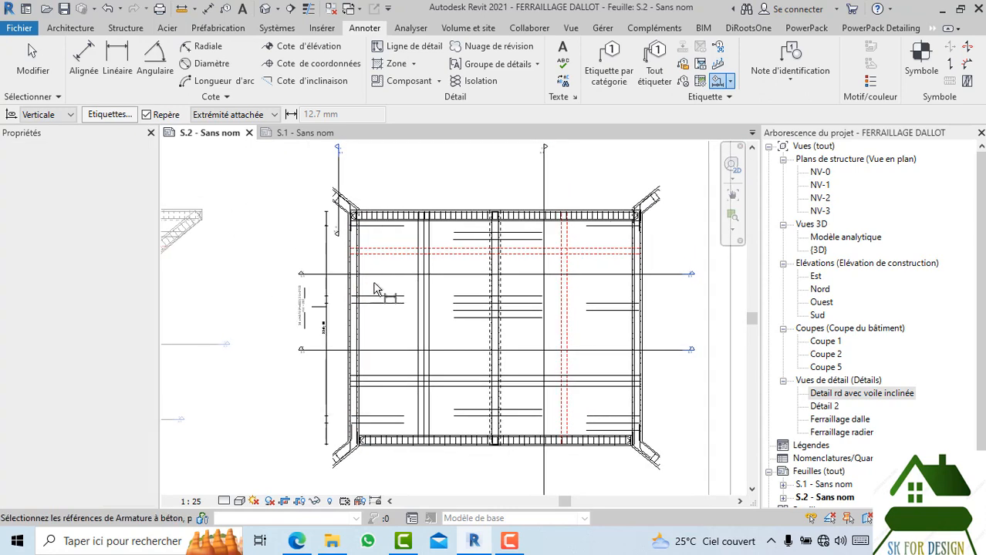
{"action": "scroll", "coordinate": [378, 321], "scroll_direction": "down", "scroll_amount": 2}
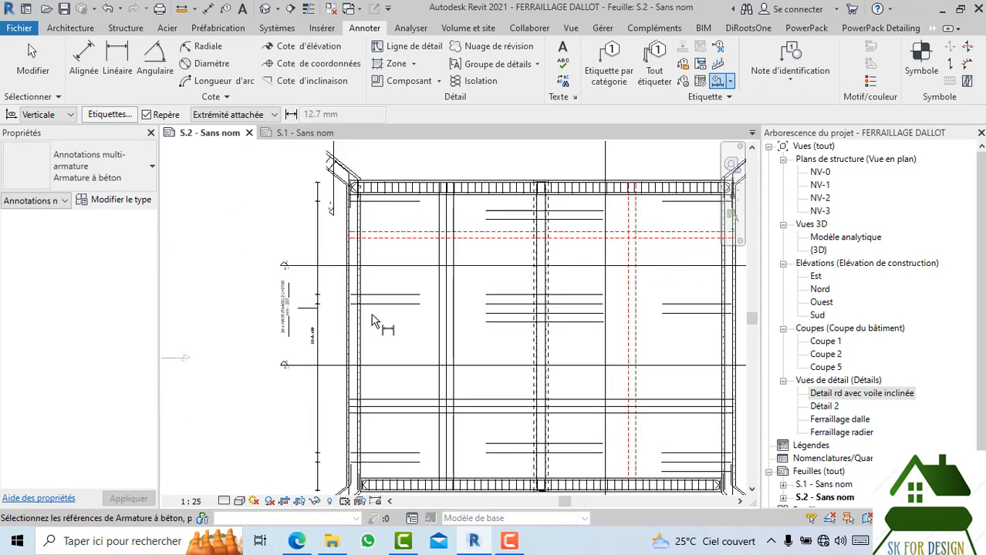
{"action": "scroll", "coordinate": [371, 320], "scroll_direction": "up", "scroll_amount": 5}
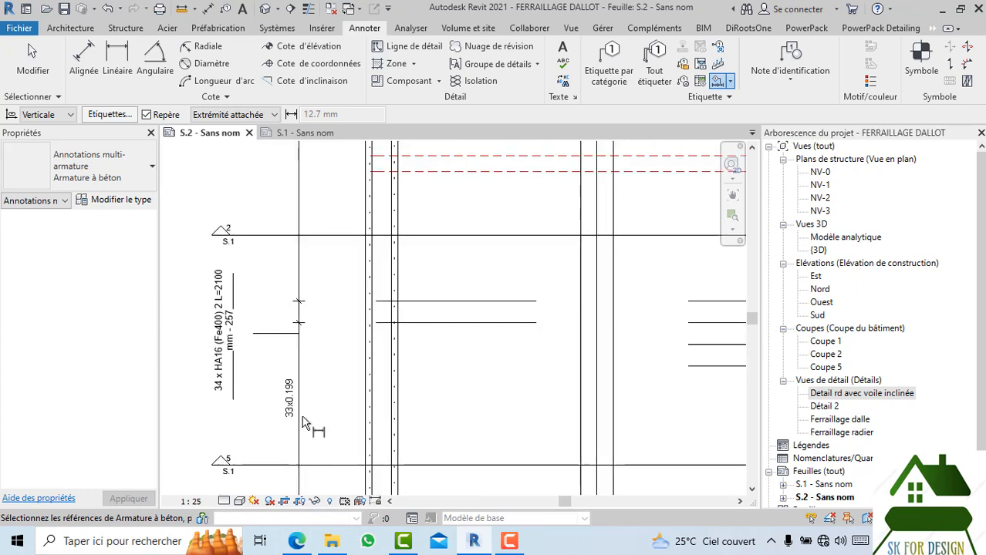
{"action": "scroll", "coordinate": [302, 422], "scroll_direction": "up", "scroll_amount": 2}
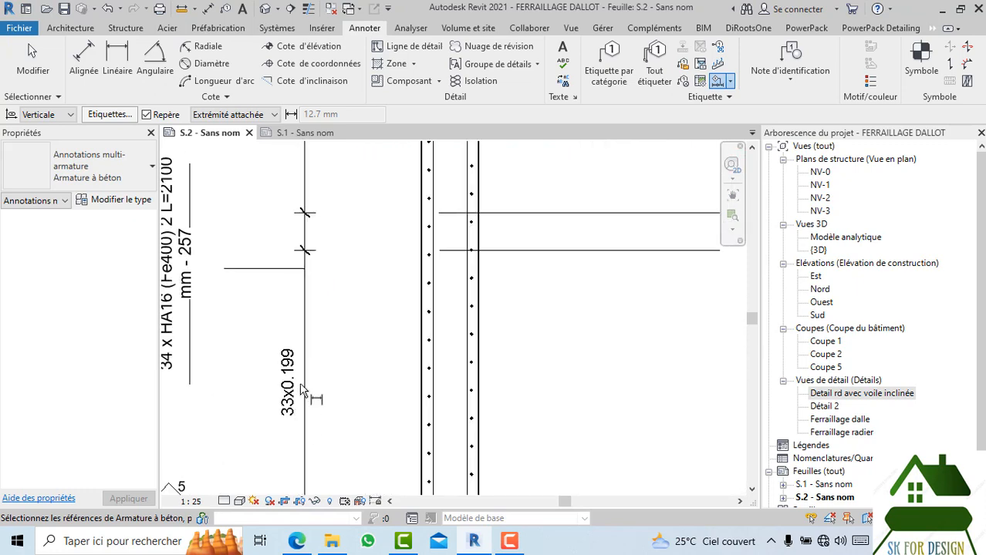
{"action": "scroll", "coordinate": [302, 390], "scroll_direction": "down", "scroll_amount": 2}
{"action": "scroll", "coordinate": [305, 376], "scroll_direction": "up", "scroll_amount": 3}
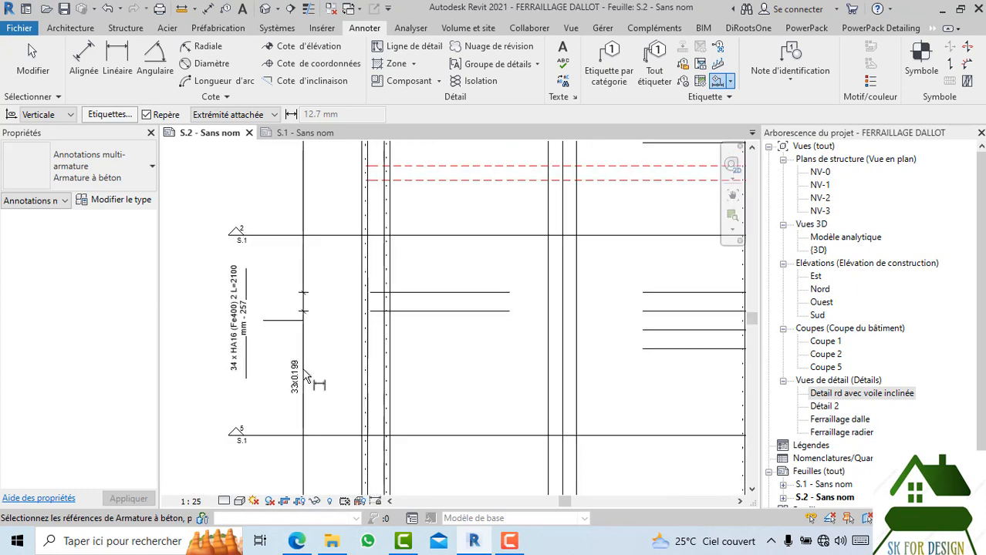
{"action": "scroll", "coordinate": [297, 378], "scroll_direction": "down", "scroll_amount": 2}
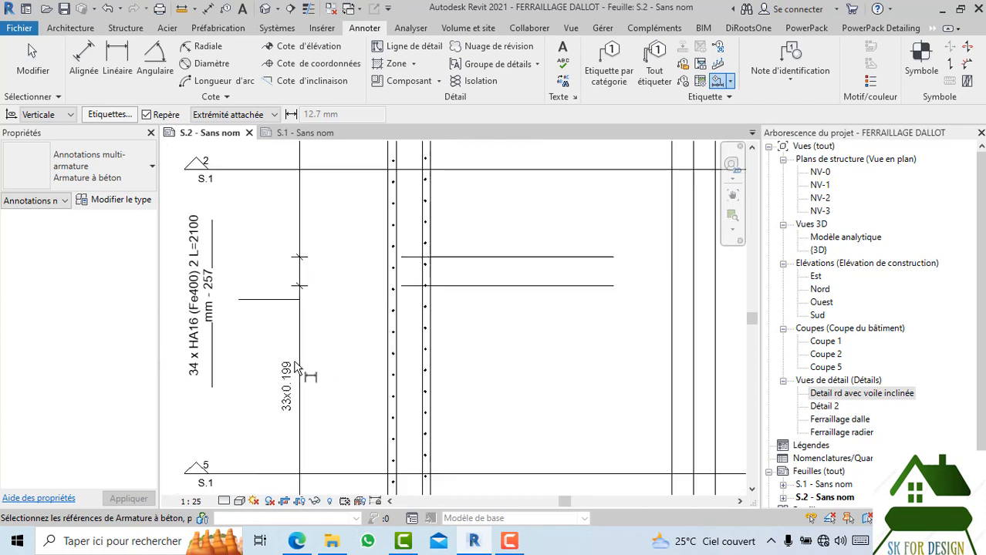
{"action": "scroll", "coordinate": [301, 363], "scroll_direction": "down", "scroll_amount": 3}
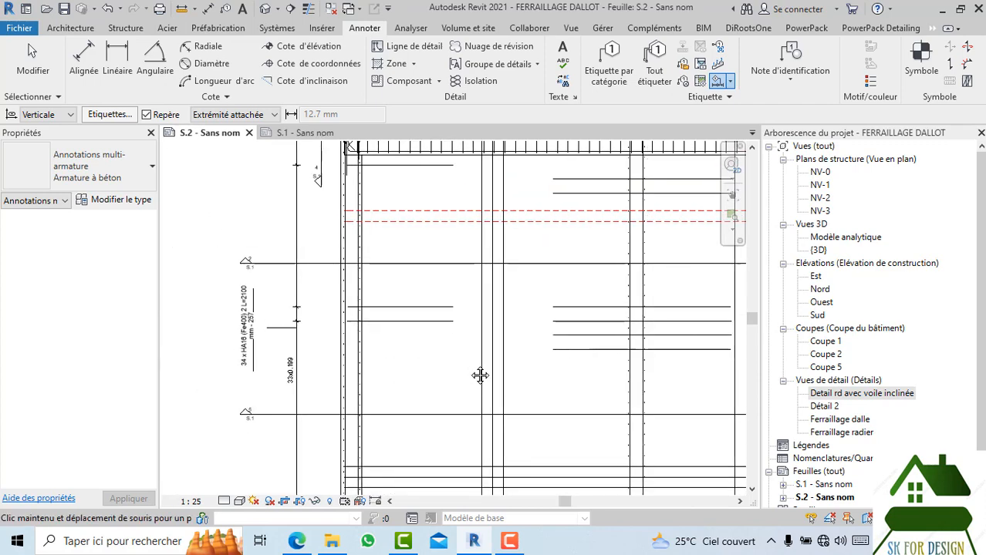
- Add a multi-rebar annotation with a vertical tag to the short bar set at the slab's right edge, outside the wall
{"action": "middle_click_drag", "start_coordinate": [480, 376], "coordinate": [462, 382]}
{"action": "scroll", "coordinate": [473, 337], "scroll_direction": "down", "scroll_amount": 2}
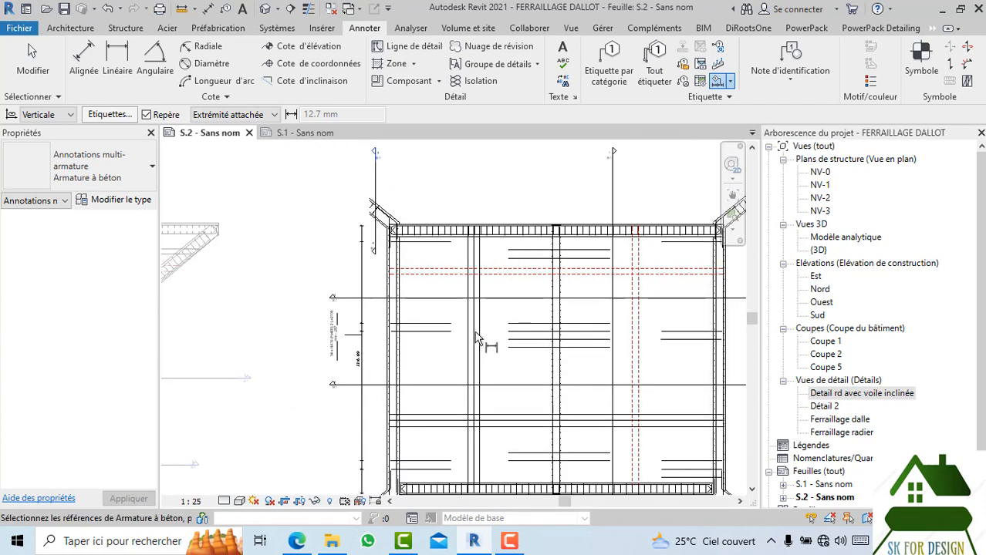
{"action": "middle_click_drag", "start_coordinate": [605, 354], "coordinate": [464, 350]}
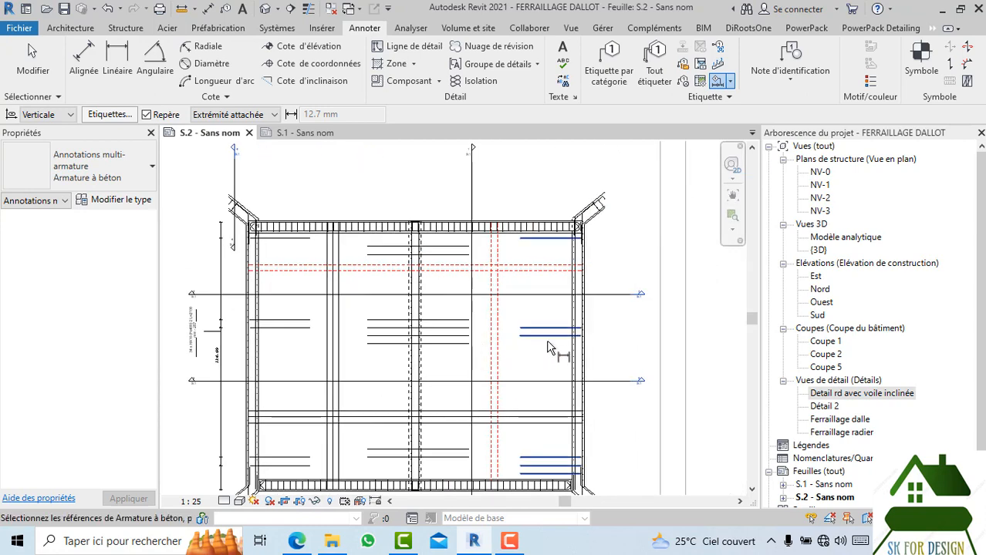
{"action": "left_click", "coordinate": [612, 354]}
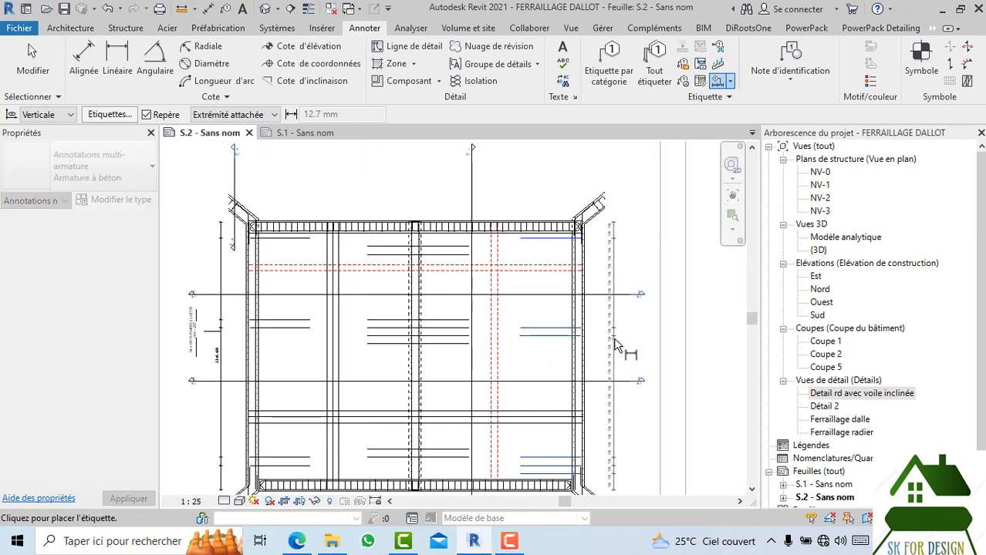
{"action": "scroll", "coordinate": [623, 360], "scroll_direction": "up", "scroll_amount": 2}
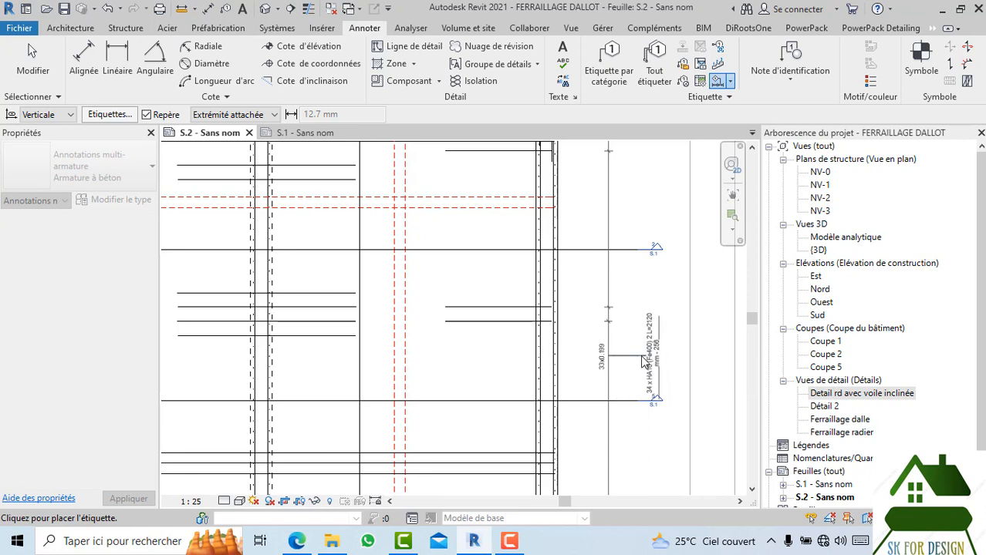
{"action": "left_click", "coordinate": [646, 366]}
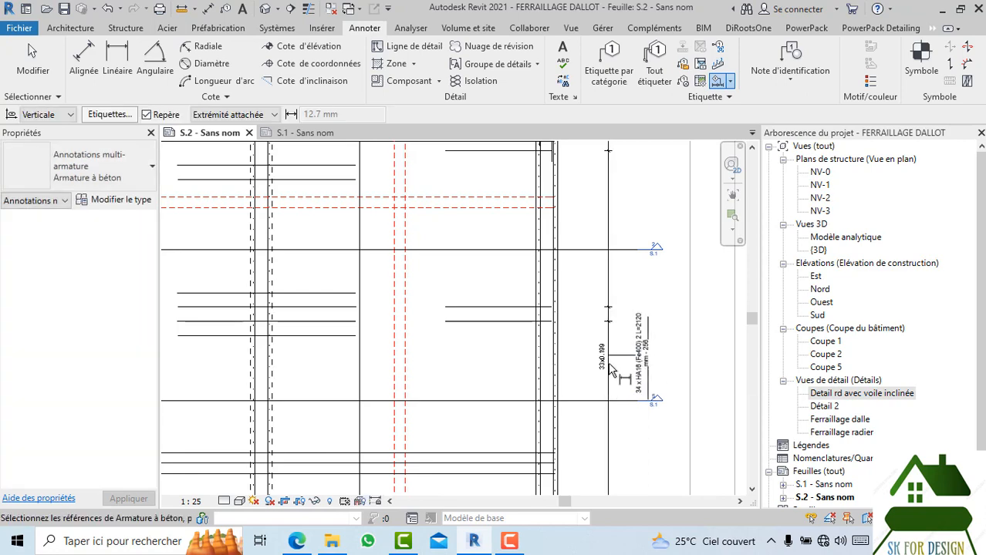
{"action": "scroll", "coordinate": [651, 342], "scroll_direction": "down", "scroll_amount": 2}
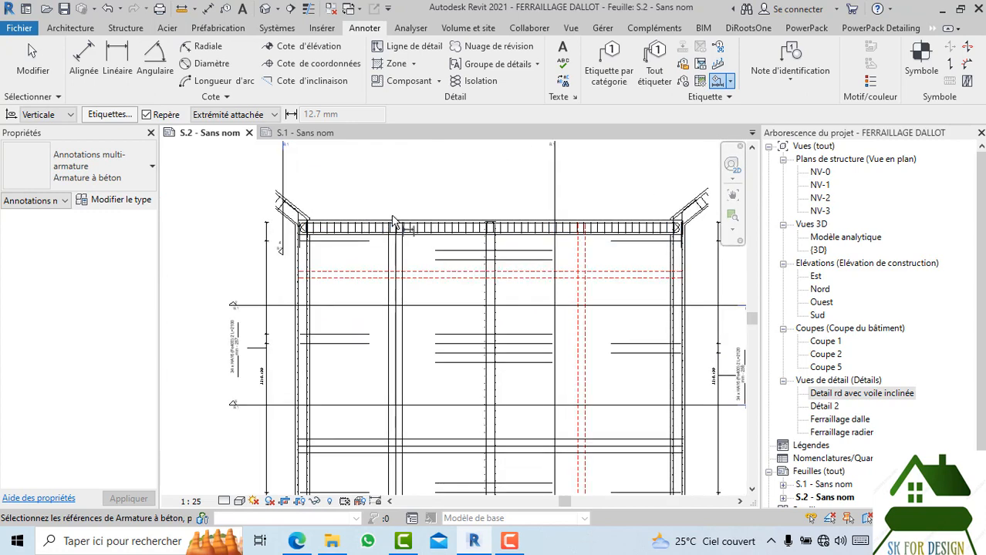
{"action": "scroll", "coordinate": [392, 224], "scroll_direction": "up", "scroll_amount": 2}
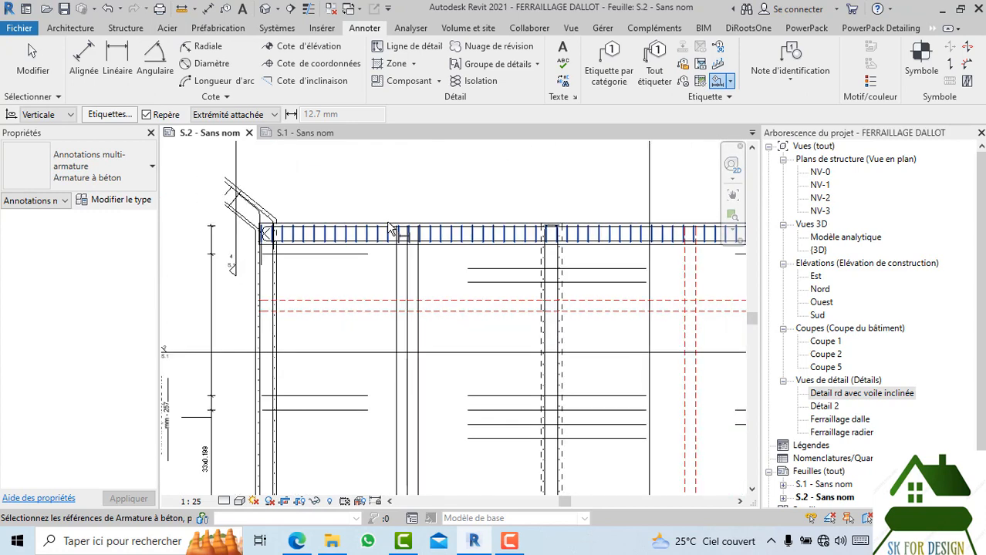
{"action": "middle_click_drag", "start_coordinate": [392, 232], "coordinate": [370, 353]}
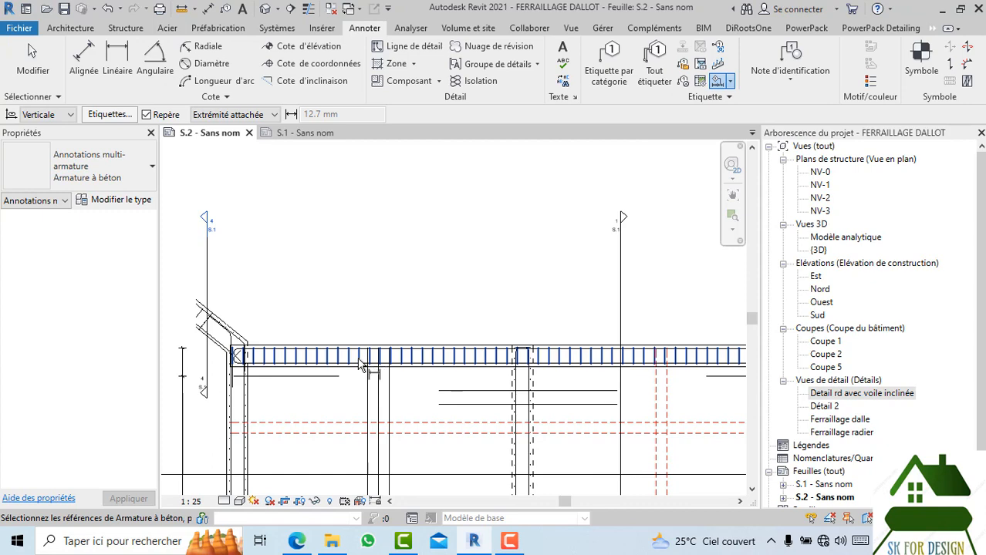
{"action": "scroll", "coordinate": [361, 366], "scroll_direction": "up", "scroll_amount": 4}
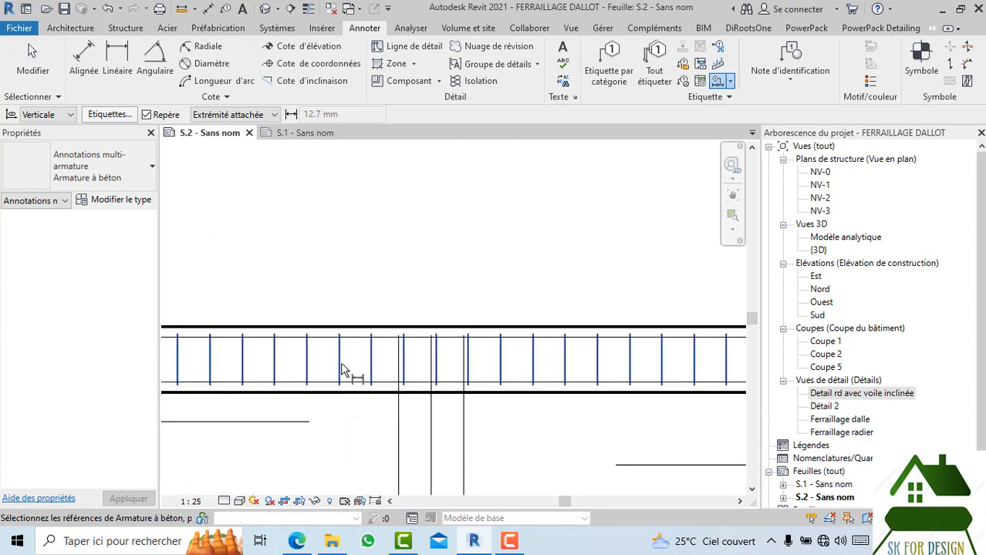
{"action": "scroll", "coordinate": [345, 370], "scroll_direction": "down", "scroll_amount": 3}
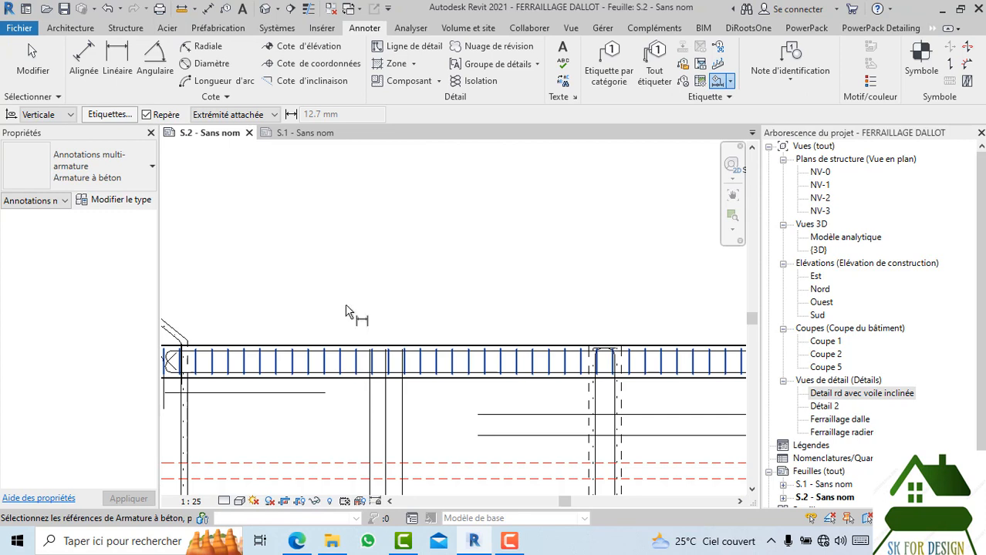
{"action": "scroll", "coordinate": [346, 312], "scroll_direction": "down", "scroll_amount": 3}
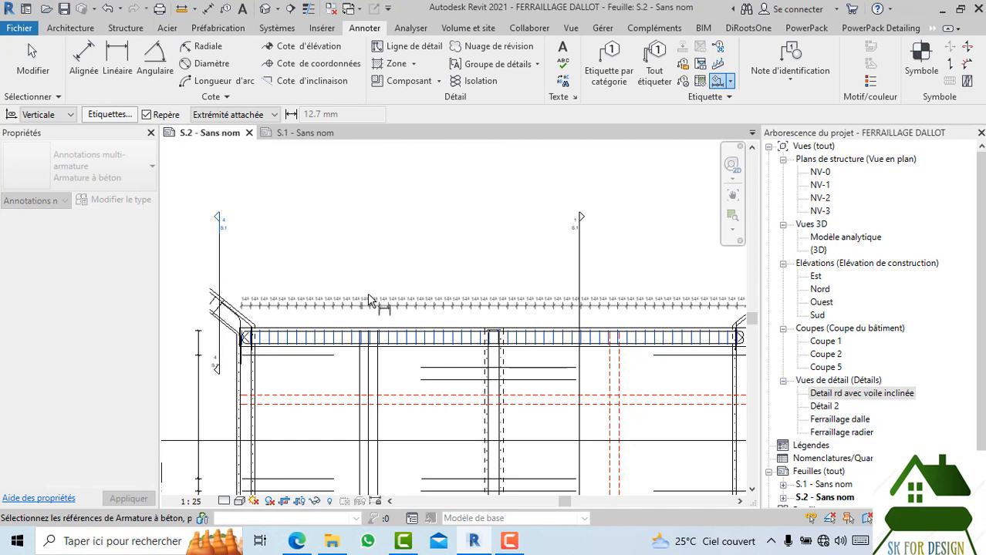
{"action": "scroll", "coordinate": [358, 309], "scroll_direction": "up", "scroll_amount": 2}
{"action": "scroll", "coordinate": [424, 296], "scroll_direction": "down", "scroll_amount": 2}
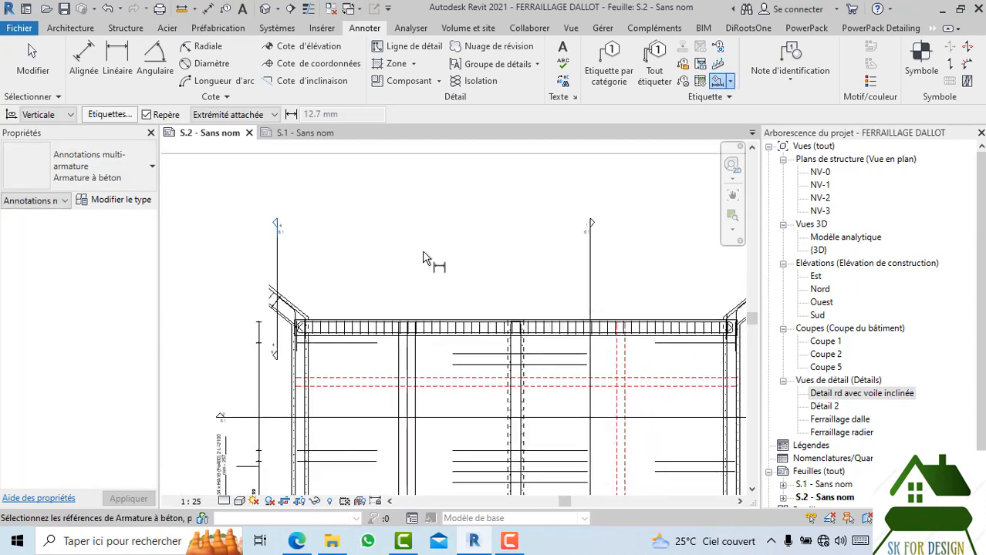
{"action": "scroll", "coordinate": [423, 259], "scroll_direction": "down", "scroll_amount": 3}
- Examine the upper slab's rebar tags in the culvert section on sheet S.1 and return to the slab view on sheet S.2
{"action": "left_click", "coordinate": [304, 133]}
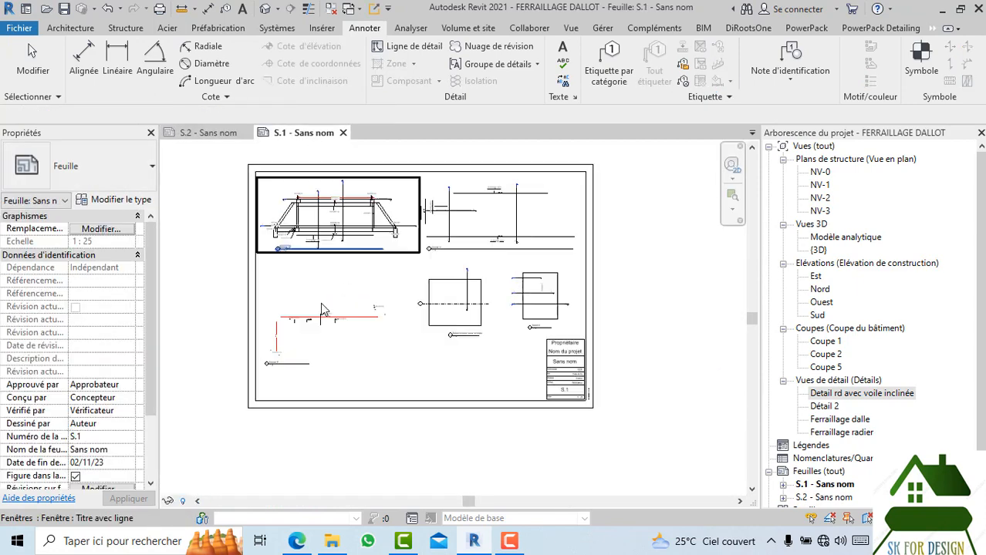
{"action": "scroll", "coordinate": [322, 309], "scroll_direction": "up", "scroll_amount": 5}
{"action": "scroll", "coordinate": [324, 429], "scroll_direction": "down", "scroll_amount": 1}
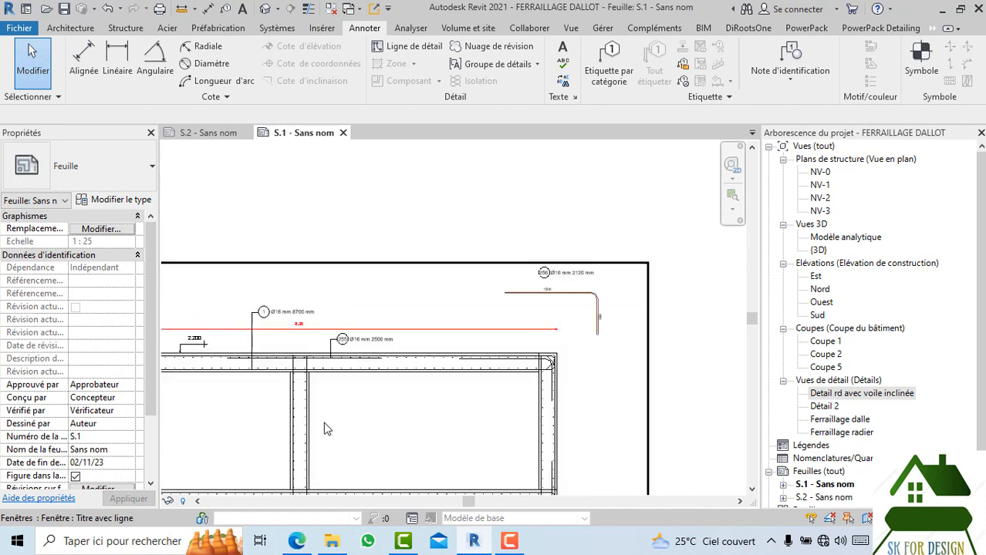
{"action": "middle_click_drag", "start_coordinate": [324, 429], "coordinate": [323, 399]}
{"action": "scroll", "coordinate": [319, 320], "scroll_direction": "up", "scroll_amount": 2}
{"action": "scroll", "coordinate": [344, 403], "scroll_direction": "down", "scroll_amount": 1}
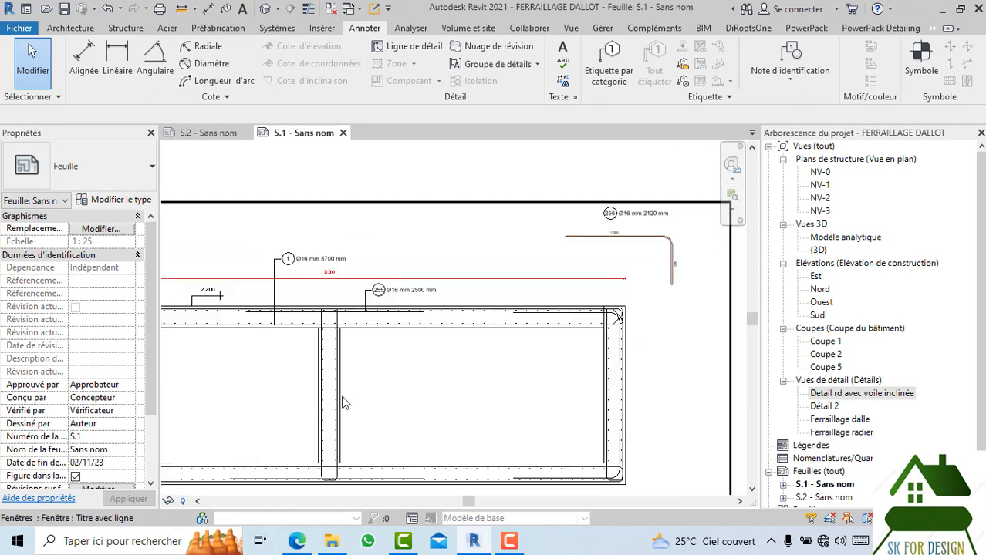
{"action": "left_click", "coordinate": [206, 132]}
{"action": "double_click", "coordinate": [453, 330]}
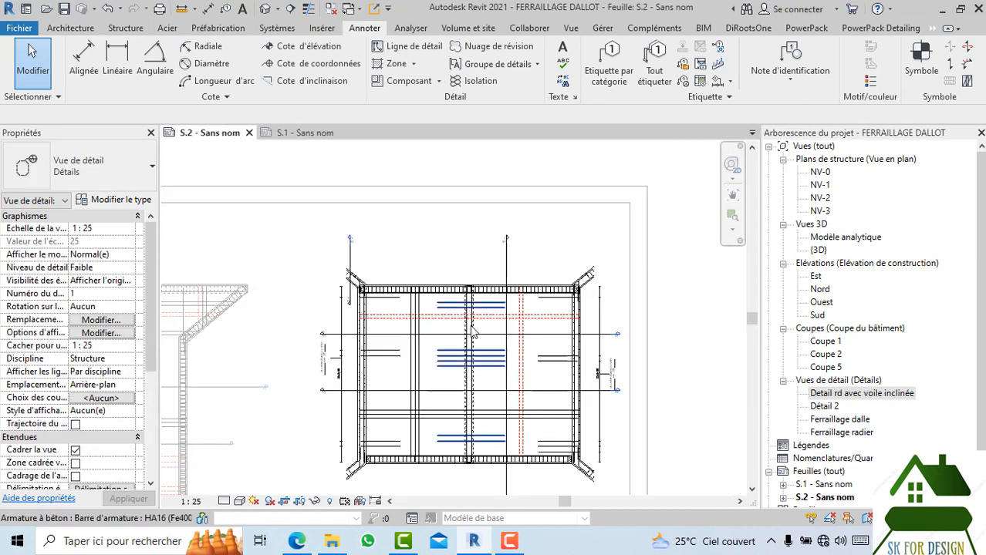
{"action": "scroll", "coordinate": [453, 330], "scroll_direction": "up", "scroll_amount": 1}
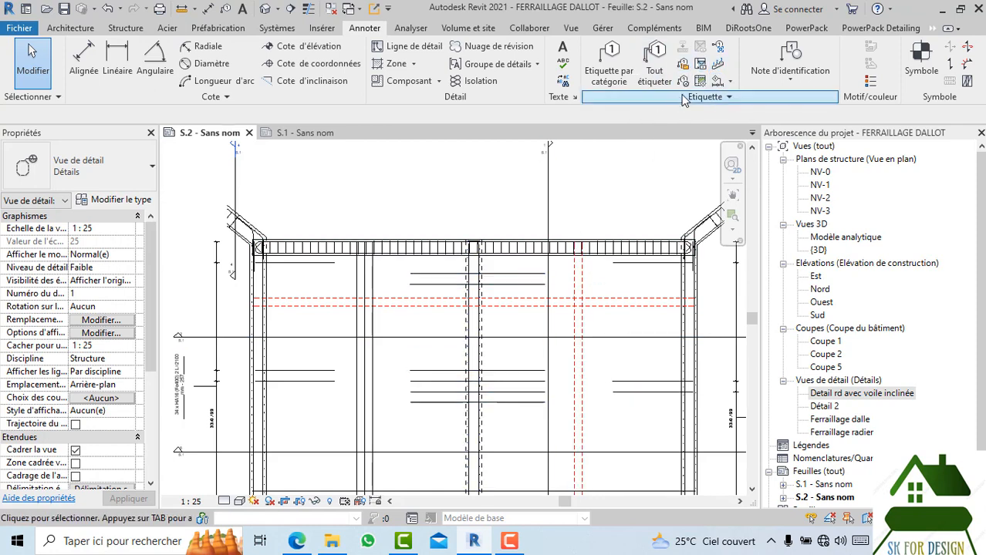
{"action": "left_click", "coordinate": [716, 83]}
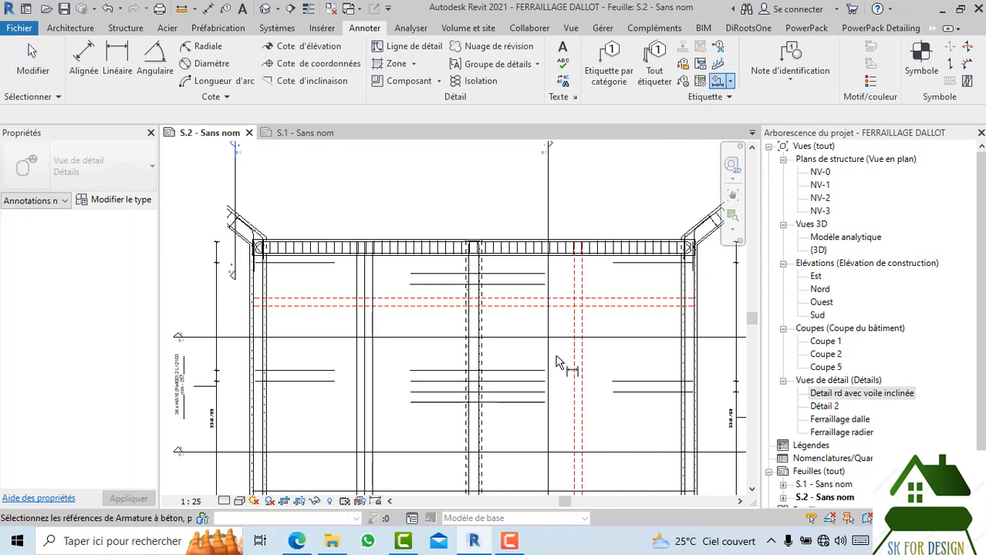
{"action": "middle_click_drag", "start_coordinate": [508, 368], "coordinate": [484, 296]}
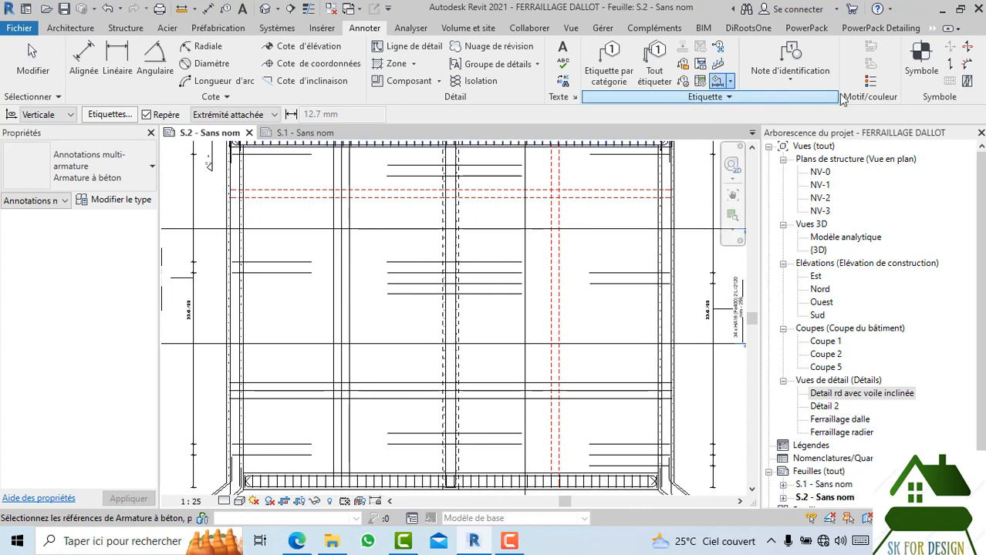
- Tag the slab's central bar set with a multiple-rebar tag (Etiquette multiples d'armatures) placed in the bay left of the middle wall
{"action": "left_click", "coordinate": [880, 28]}
{"action": "left_click", "coordinate": [885, 85]}
{"action": "key", "text": "Escape"}
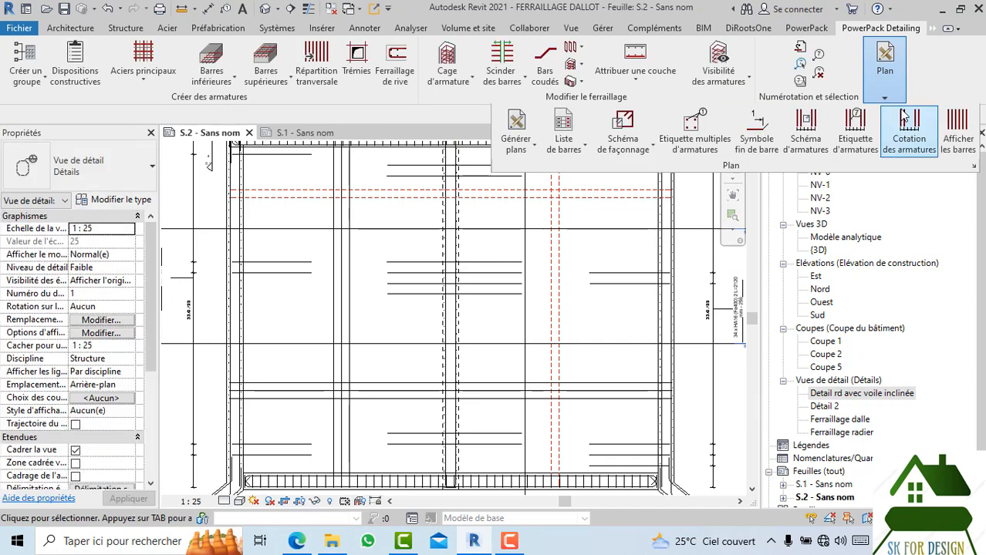
{"action": "left_click", "coordinate": [694, 129]}
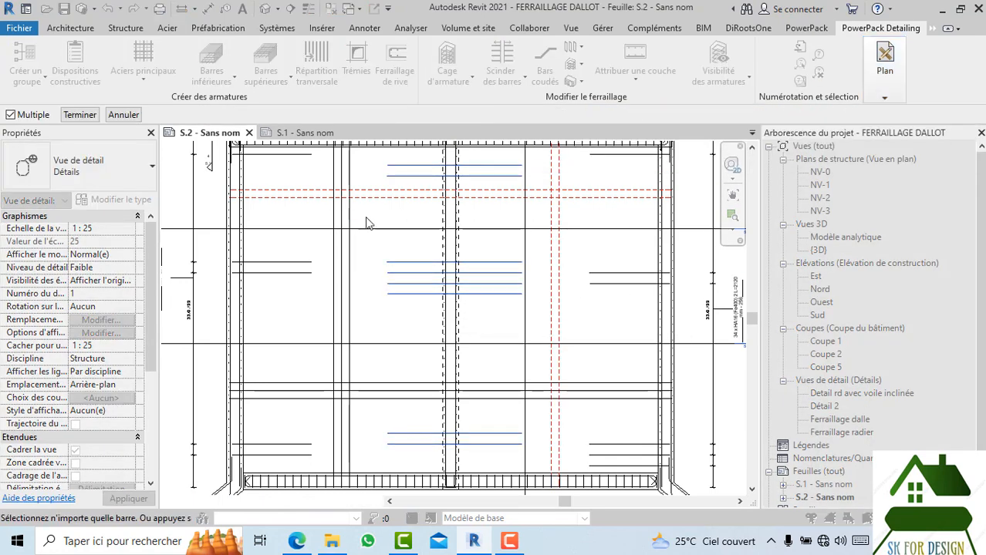
{"action": "left_click", "coordinate": [81, 114]}
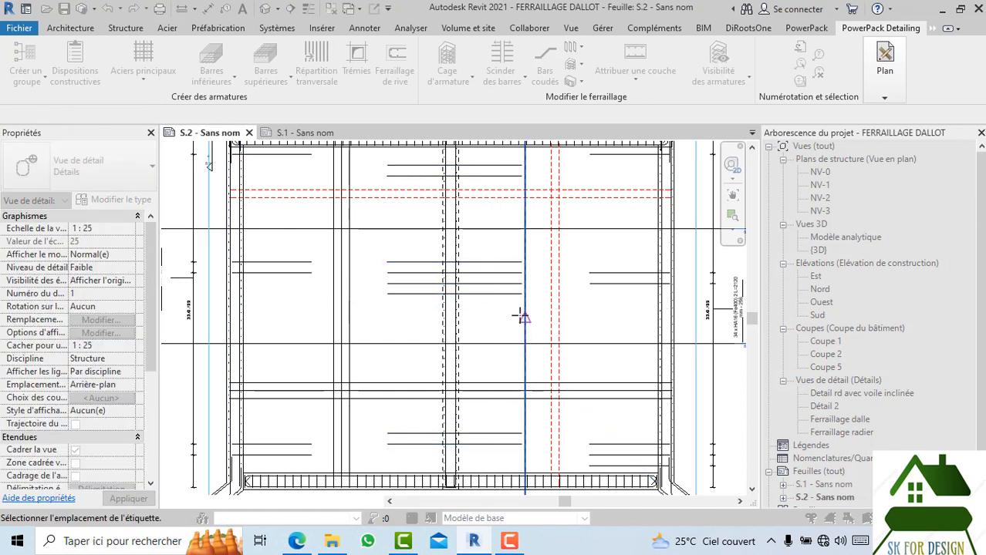
{"action": "middle_click_drag", "start_coordinate": [507, 317], "coordinate": [481, 309]}
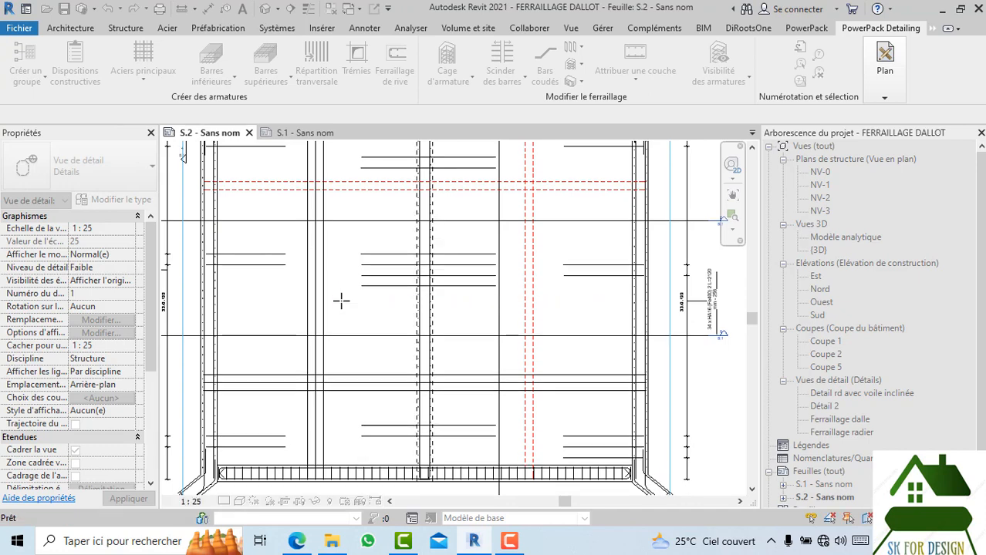
{"action": "left_click", "coordinate": [341, 301]}
{"action": "scroll", "coordinate": [360, 326], "scroll_direction": "down", "scroll_amount": 2}
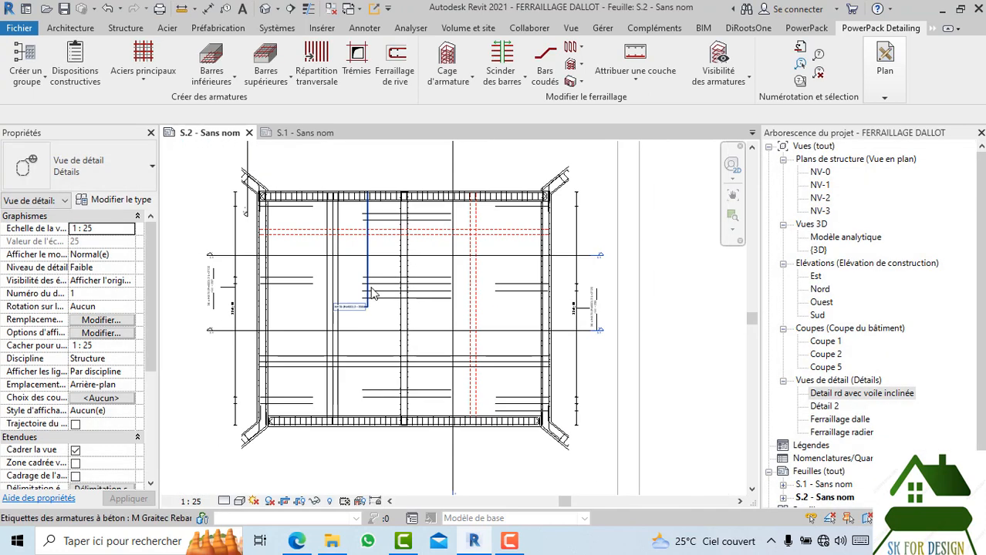
- Move the central bar set's tag down to just above the full-width bars, keeping its leader vertical
{"action": "scroll", "coordinate": [371, 293], "scroll_direction": "up", "scroll_amount": 4}
{"action": "left_click", "coordinate": [376, 315]}
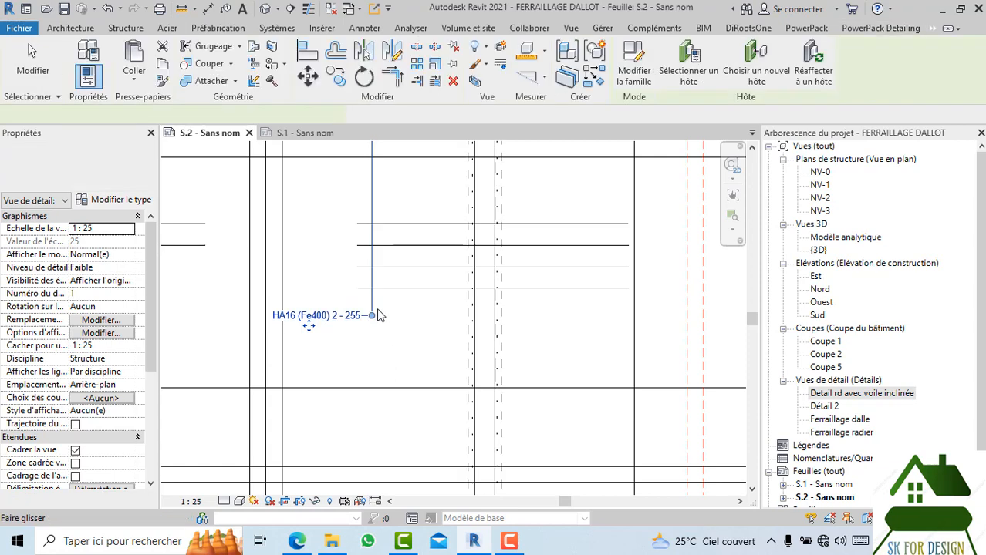
{"action": "left_click", "coordinate": [378, 316]}
{"action": "scroll", "coordinate": [347, 336], "scroll_direction": "down", "scroll_amount": 2}
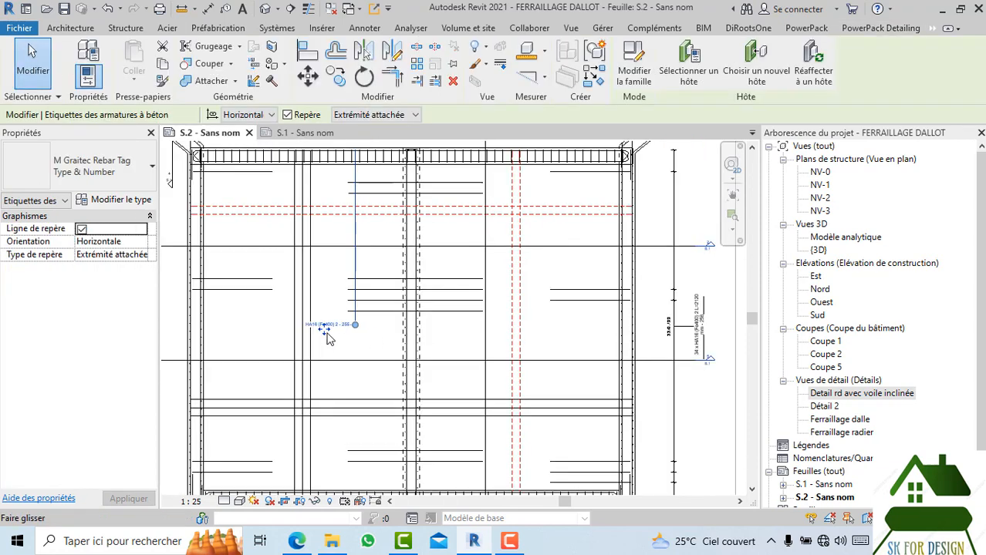
{"action": "left_click_drag", "start_coordinate": [328, 339], "coordinate": [300, 367]}
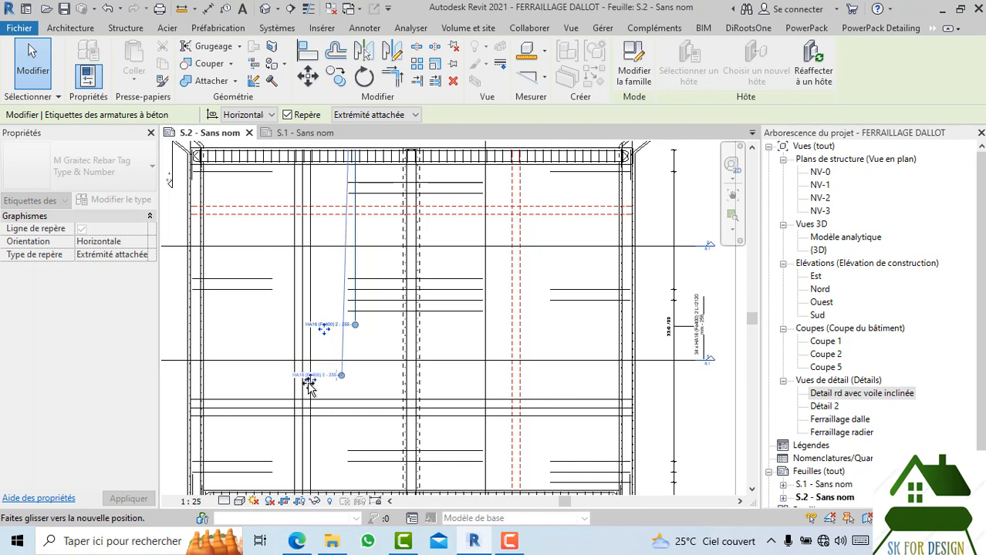
{"action": "left_click_drag", "start_coordinate": [335, 381], "coordinate": [336, 380]}
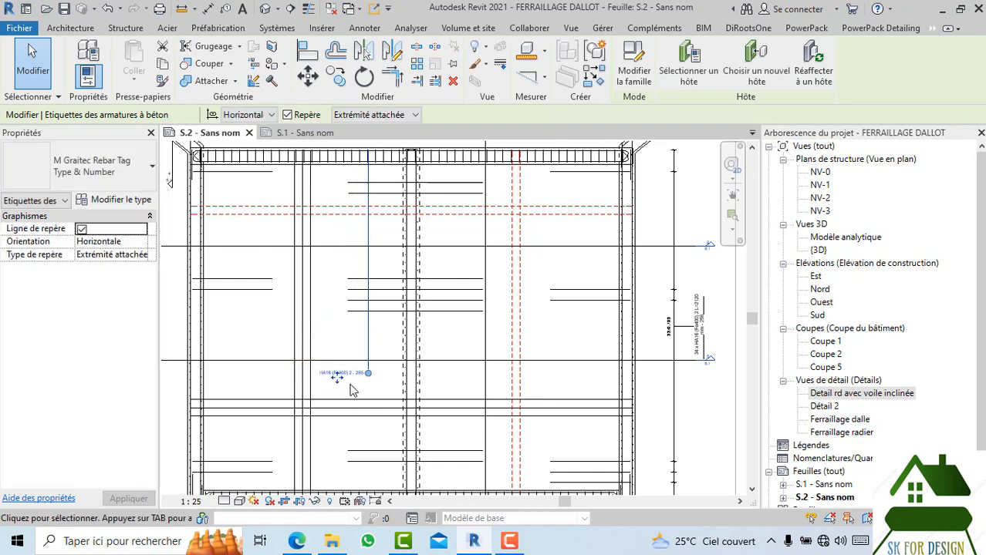
- Delete the multiple-rebar tag from the slab's central bar set
{"action": "middle_click_drag", "start_coordinate": [351, 382], "coordinate": [353, 346]}
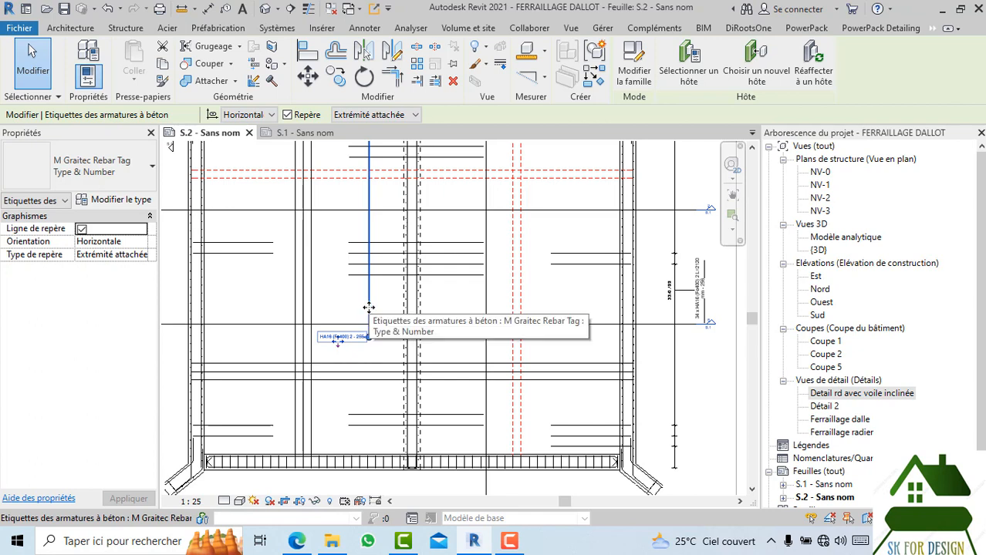
{"action": "middle_click_drag", "start_coordinate": [384, 324], "coordinate": [388, 348]}
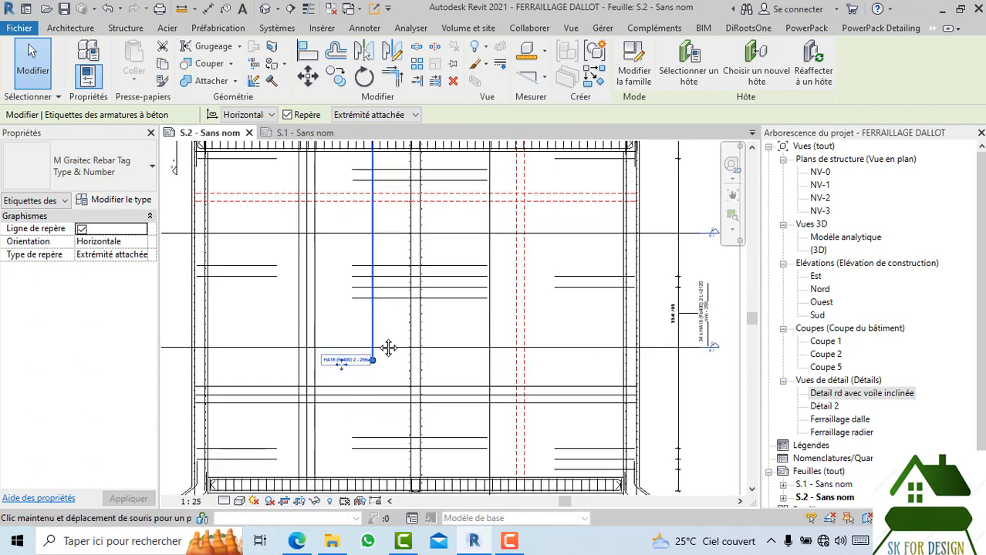
{"action": "key", "text": "Delete"}
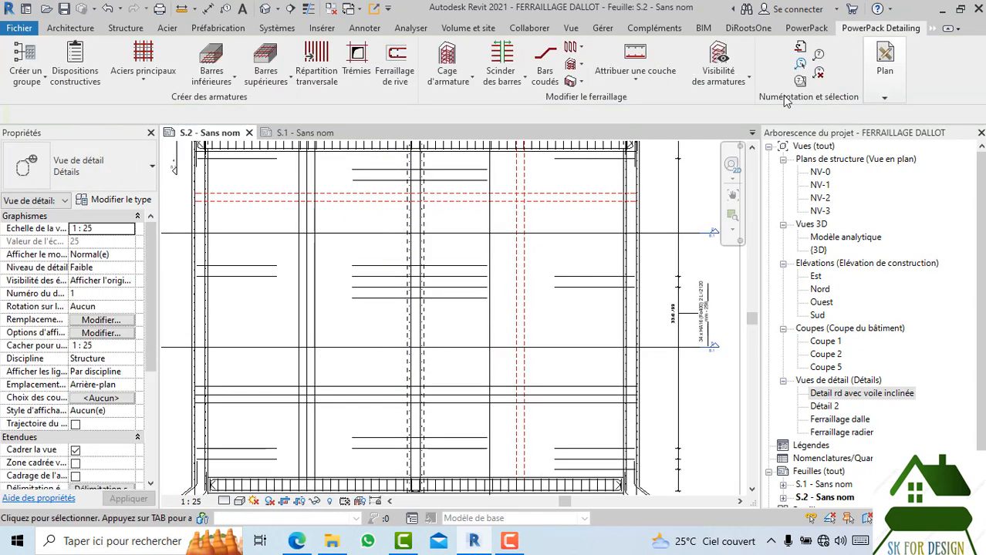
- Try to tag the slab's central bar set again with the multiple-rebar tag command
{"action": "left_click", "coordinate": [881, 84]}
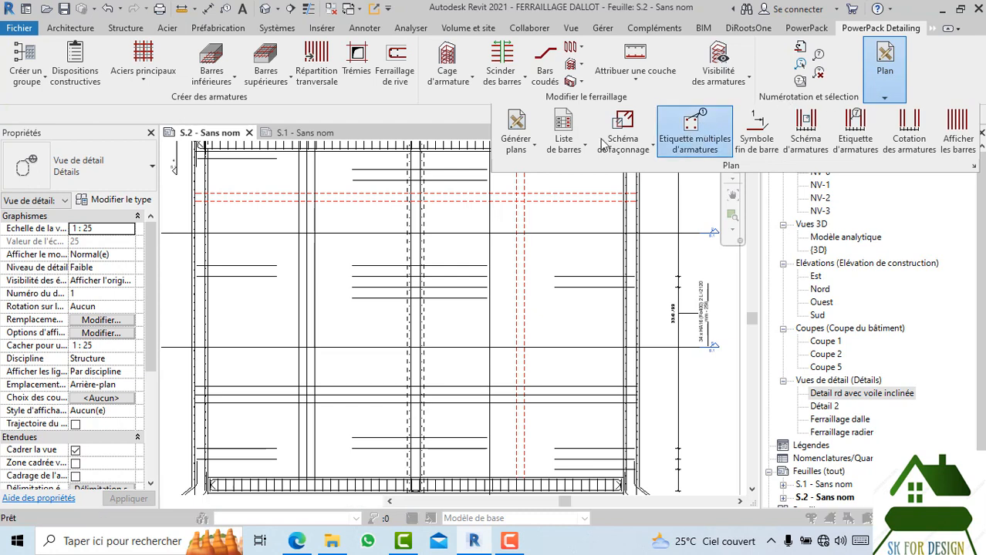
{"action": "left_click", "coordinate": [694, 133]}
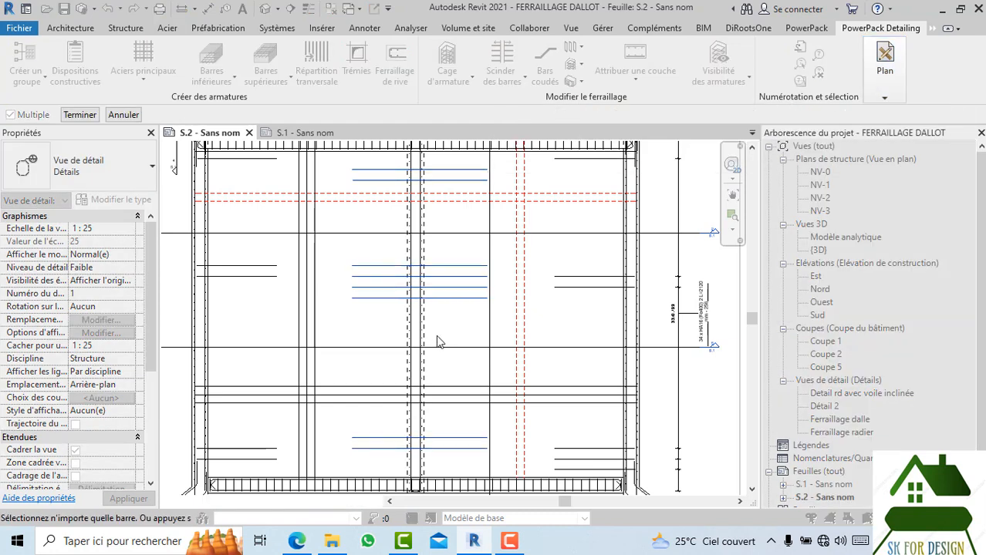
{"action": "scroll", "coordinate": [437, 341], "scroll_direction": "down", "scroll_amount": 1}
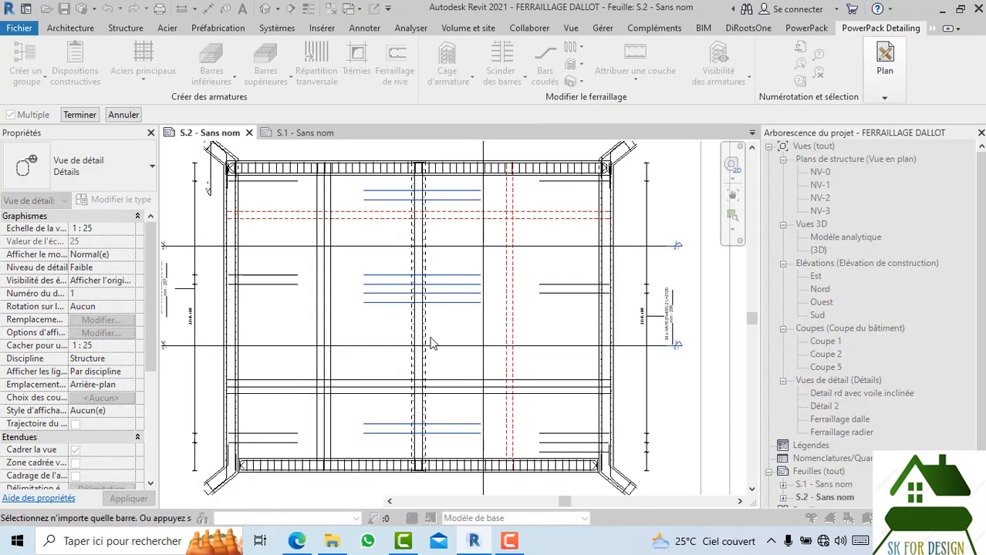
{"action": "left_click", "coordinate": [337, 319]}
{"action": "left_click", "coordinate": [80, 115]}
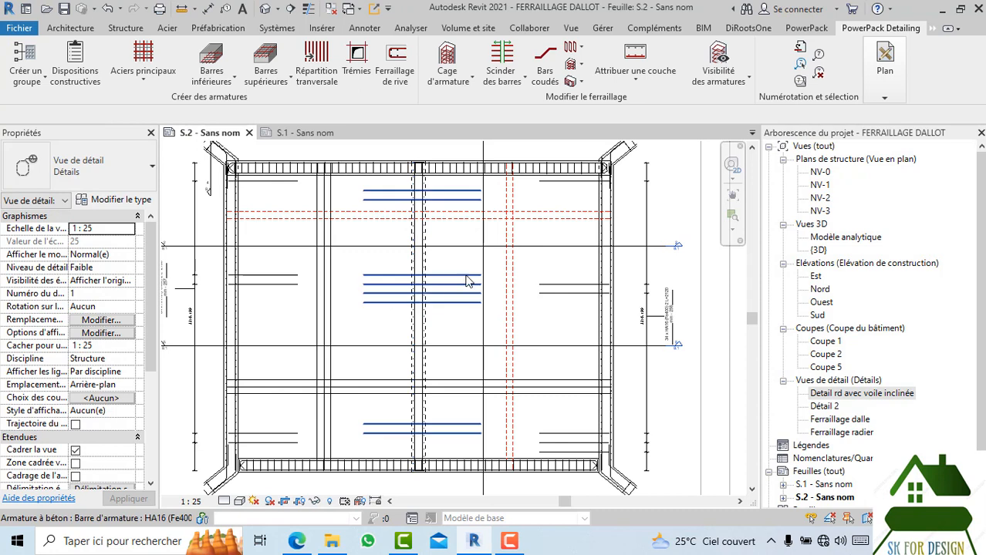
- Tag the slab's central bar set with a multiple-rebar tag and shift it right so its leader clears the middle wall
{"action": "left_click", "coordinate": [865, 99]}
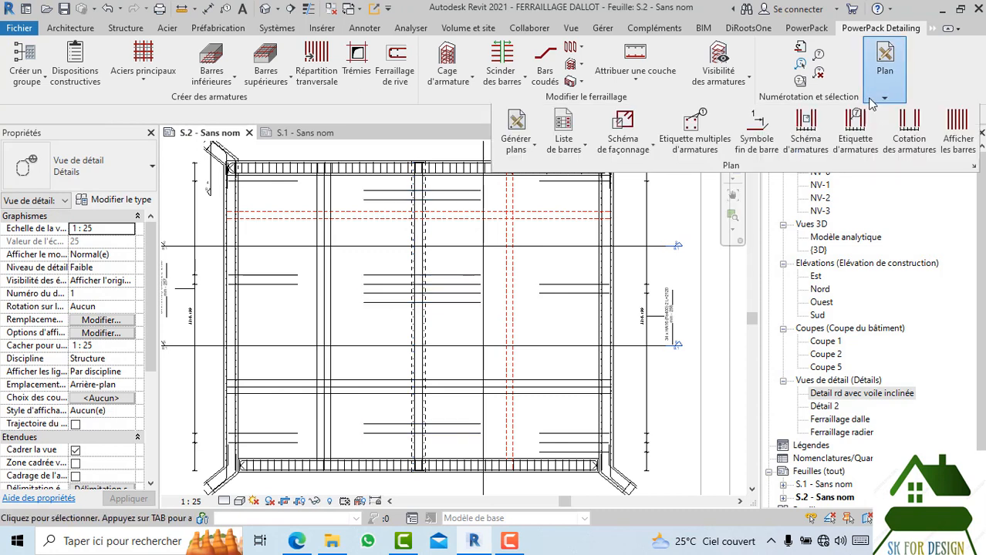
{"action": "left_click", "coordinate": [690, 144]}
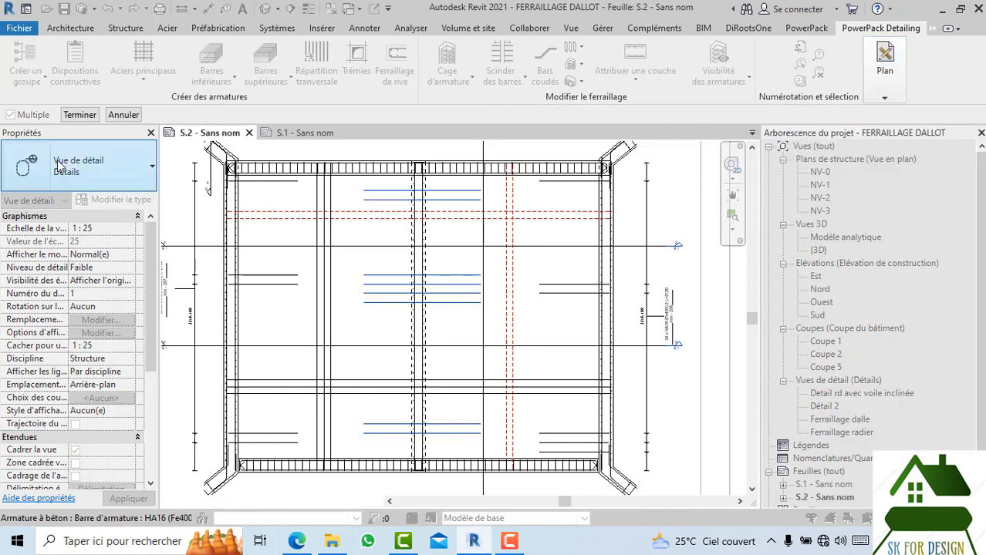
{"action": "left_click", "coordinate": [80, 115]}
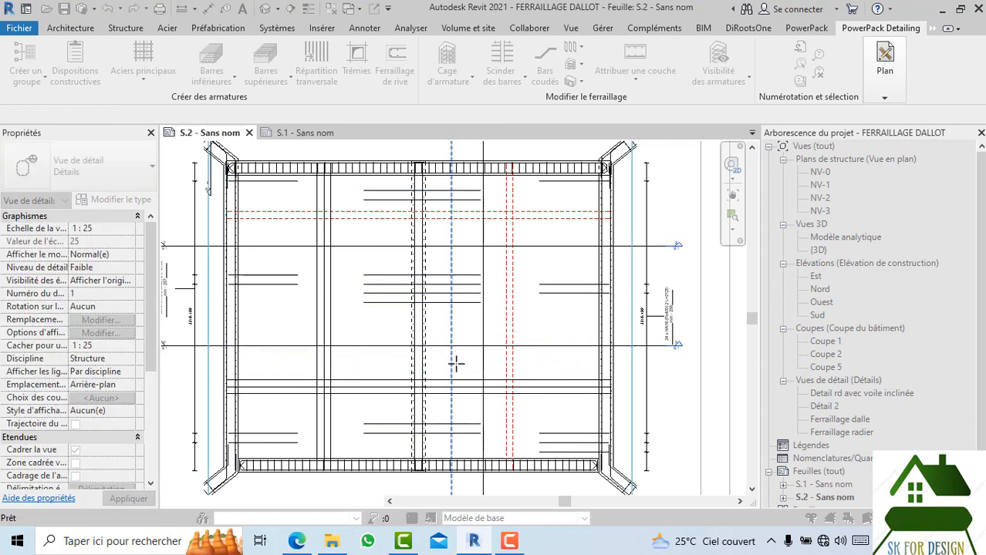
{"action": "left_click", "coordinate": [456, 363]}
{"action": "scroll", "coordinate": [461, 371], "scroll_direction": "up", "scroll_amount": 3}
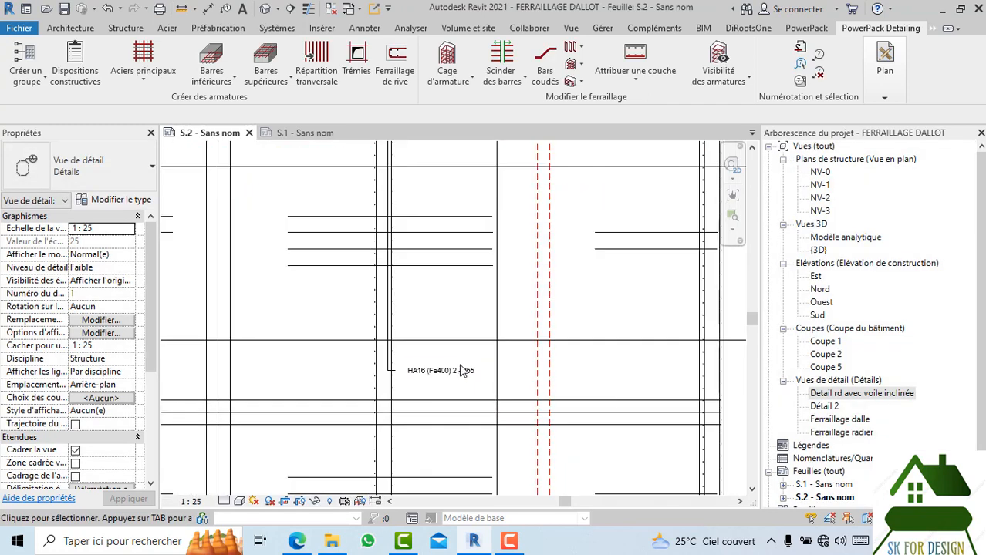
{"action": "left_click", "coordinate": [462, 371]}
{"action": "left_click_drag", "start_coordinate": [434, 378], "coordinate": [474, 380]}
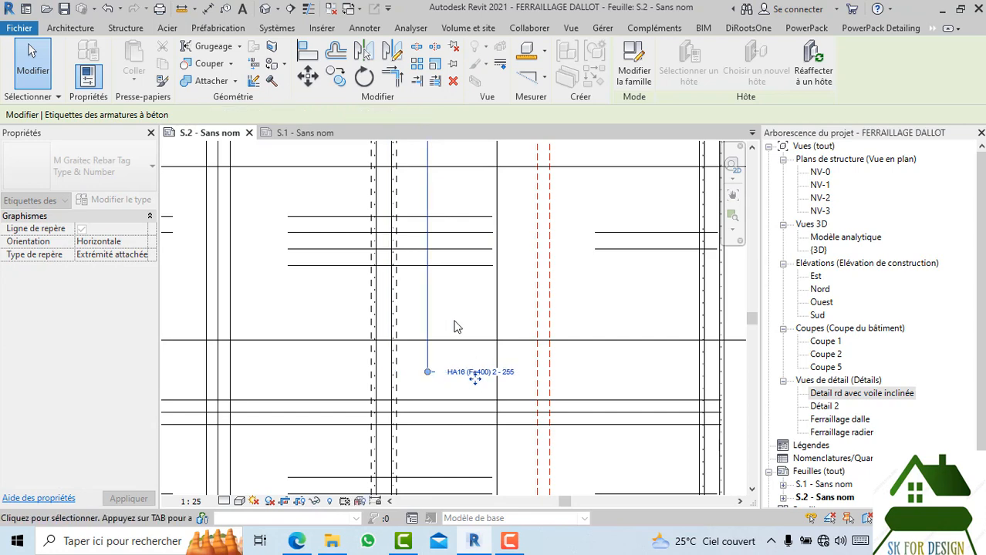
- Delete the vertical-leader tag attached to the slab's central bar set
{"action": "left_click", "coordinate": [455, 327]}
{"action": "scroll", "coordinate": [459, 328], "scroll_direction": "down", "scroll_amount": 3}
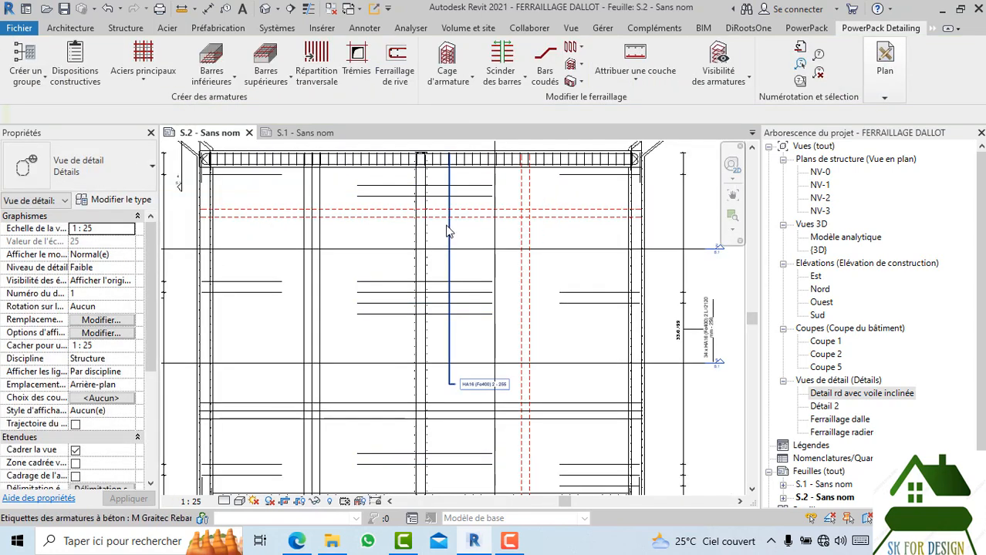
{"action": "scroll", "coordinate": [443, 251], "scroll_direction": "up", "scroll_amount": 5}
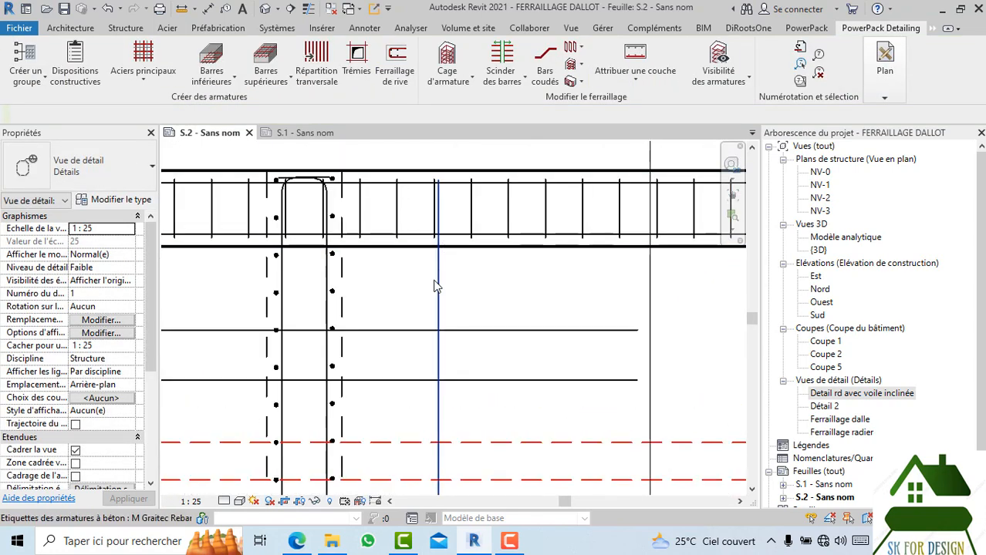
{"action": "left_click", "coordinate": [444, 275]}
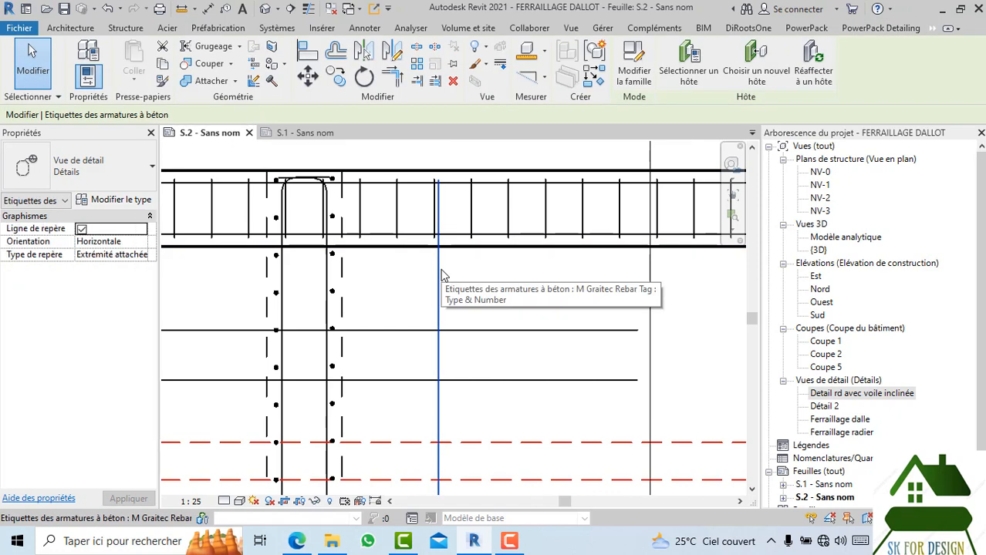
{"action": "scroll", "coordinate": [443, 276], "scroll_direction": "down", "scroll_amount": 3}
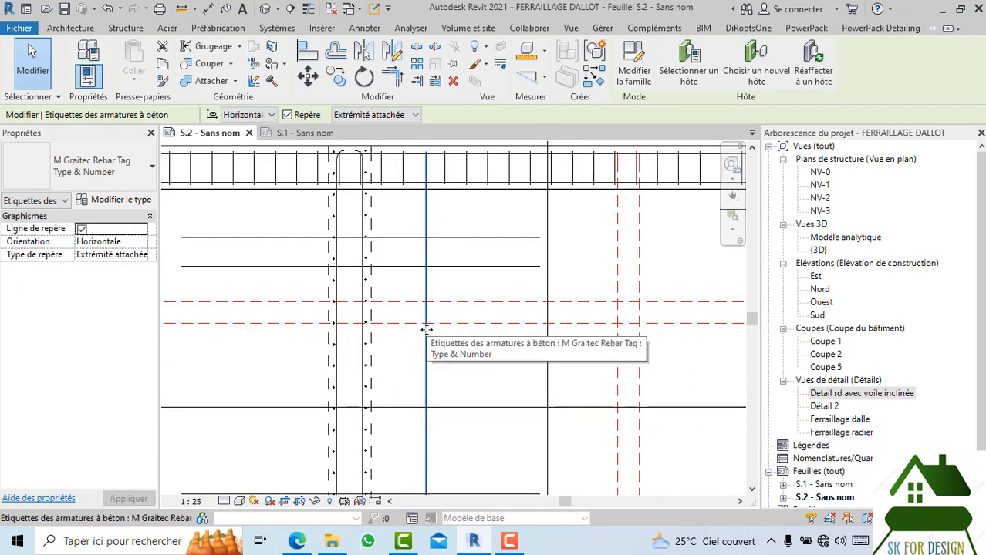
{"action": "key", "text": "Escape"}
- Tag the central bar set by category with a vertical leadered tag and place its text just left of the short central bars
{"action": "scroll", "coordinate": [426, 333], "scroll_direction": "down", "scroll_amount": 1}
{"action": "middle_click_drag", "start_coordinate": [426, 334], "coordinate": [460, 235]}
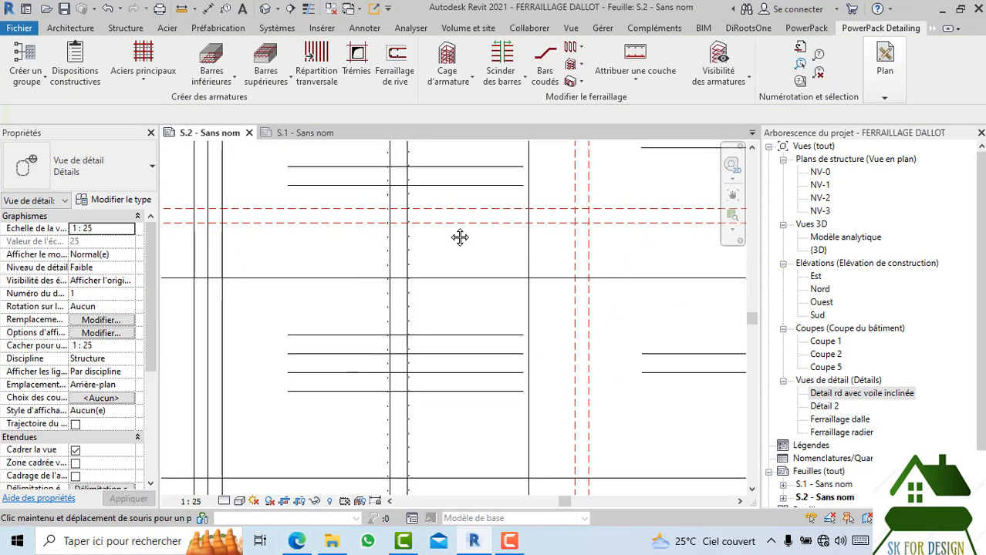
{"action": "middle_click_drag", "start_coordinate": [444, 312], "coordinate": [494, 287]}
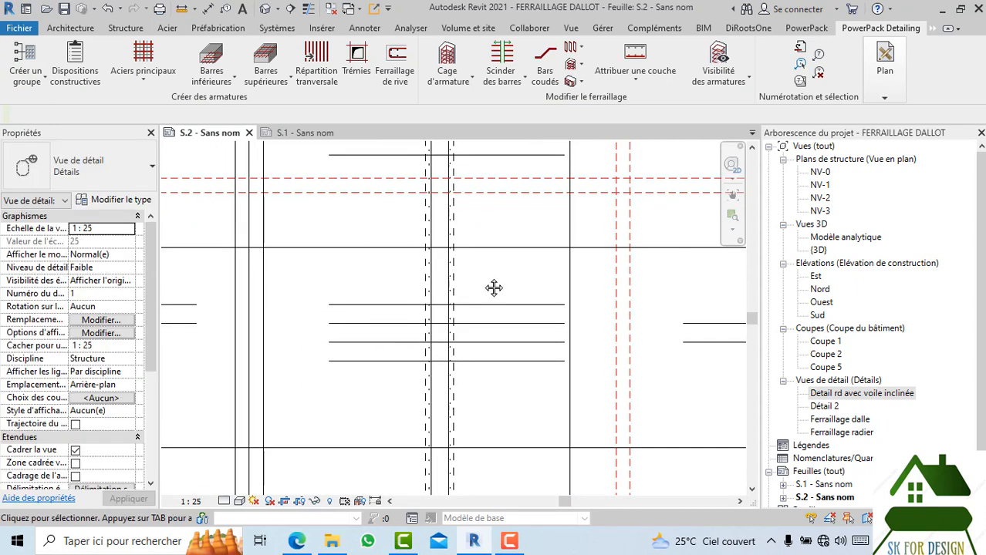
{"action": "middle_click_drag", "start_coordinate": [482, 277], "coordinate": [500, 273]}
{"action": "scroll", "coordinate": [494, 270], "scroll_direction": "down", "scroll_amount": 3}
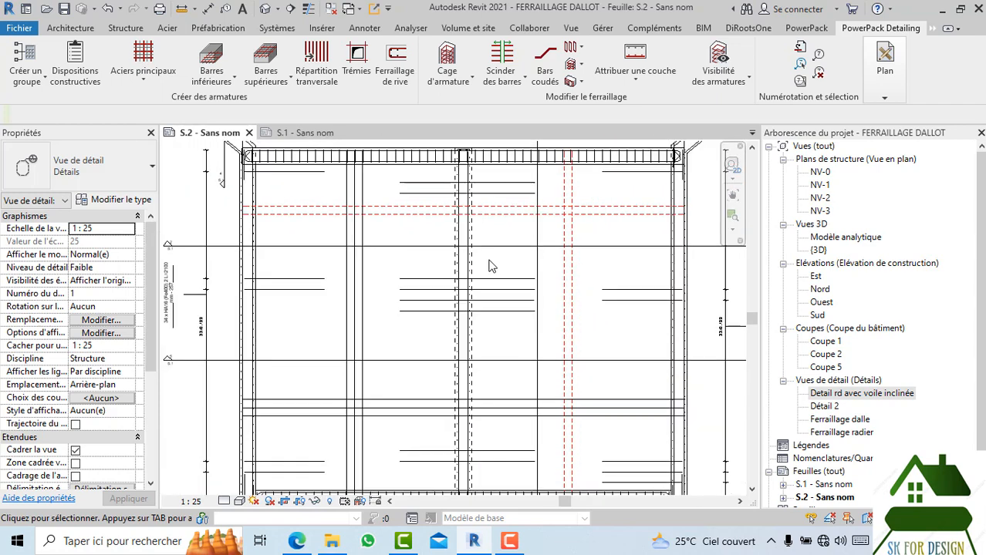
{"action": "scroll", "coordinate": [489, 266], "scroll_direction": "up", "scroll_amount": 2}
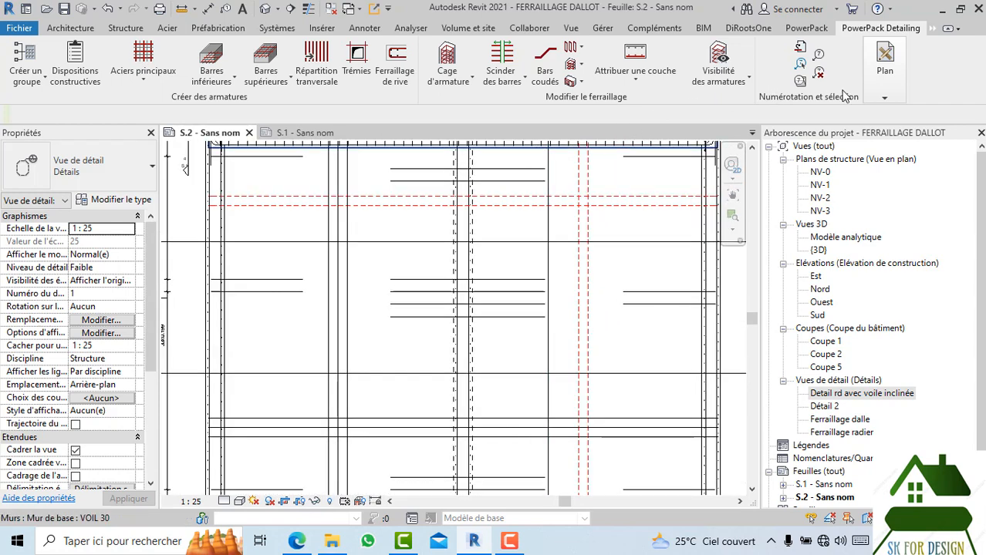
{"action": "left_click", "coordinate": [364, 28]}
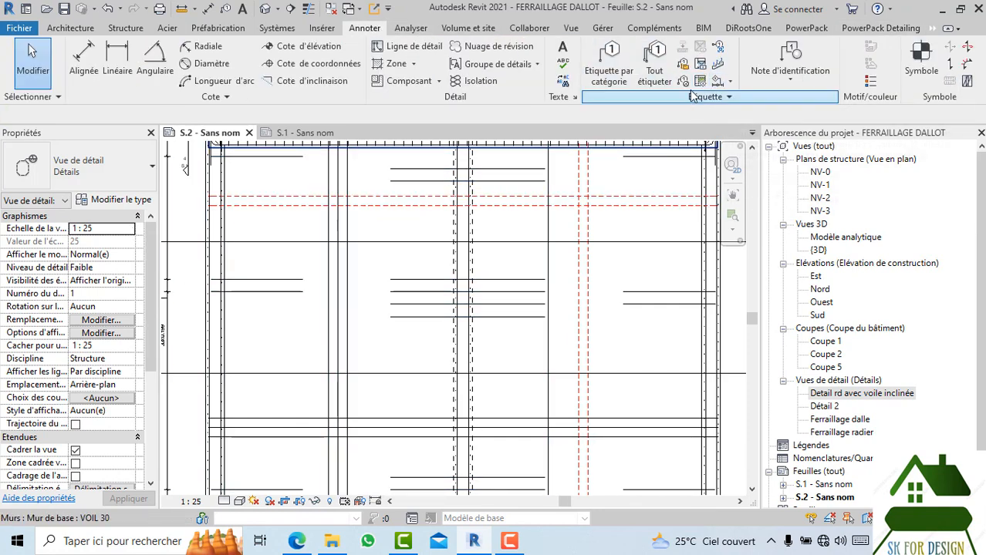
{"action": "left_click", "coordinate": [609, 62]}
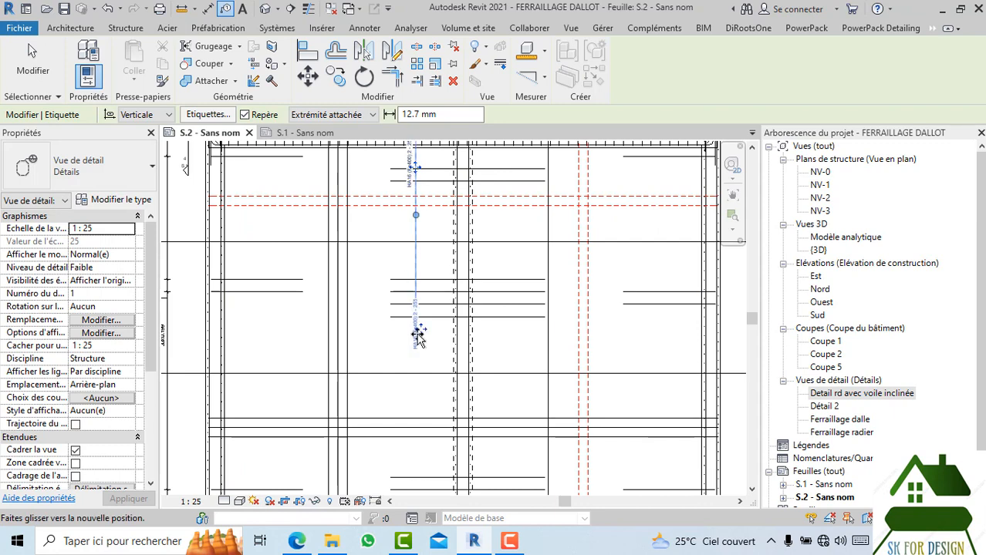
{"action": "left_click_drag", "start_coordinate": [409, 349], "coordinate": [380, 348]}
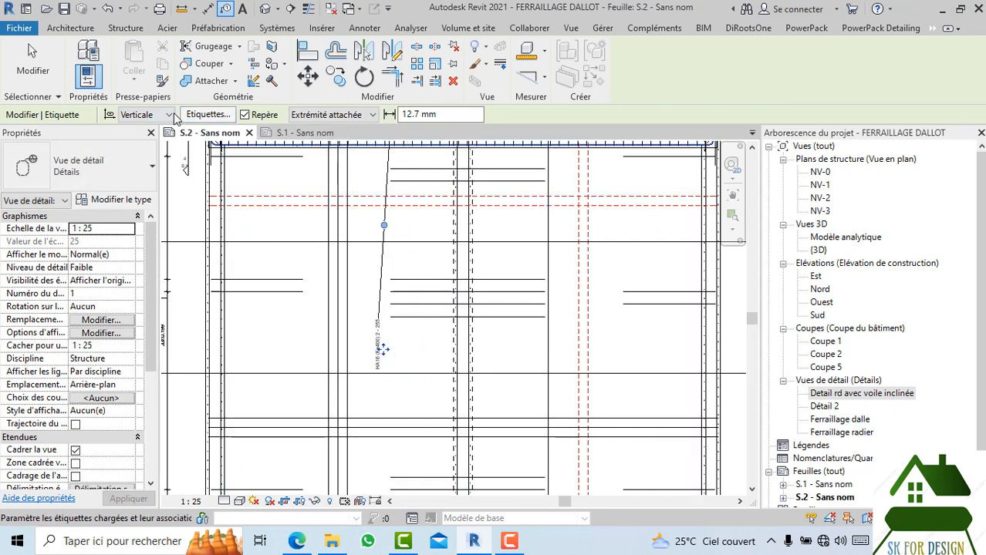
{"action": "left_click", "coordinate": [311, 114]}
{"action": "left_click", "coordinate": [312, 135]}
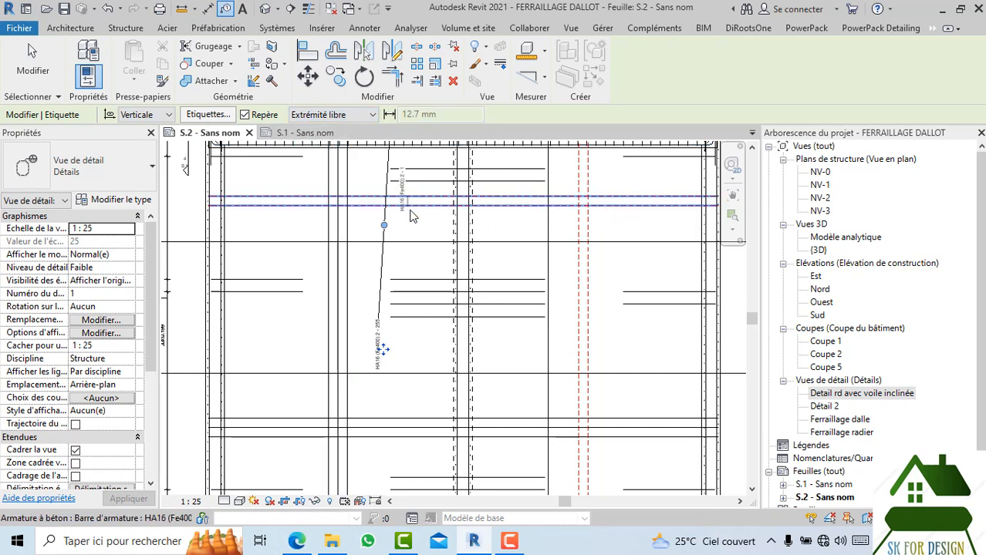
{"action": "middle_click_drag", "start_coordinate": [420, 221], "coordinate": [420, 241]}
{"action": "key", "text": "Escape"}
{"action": "key", "text": "Escape"}
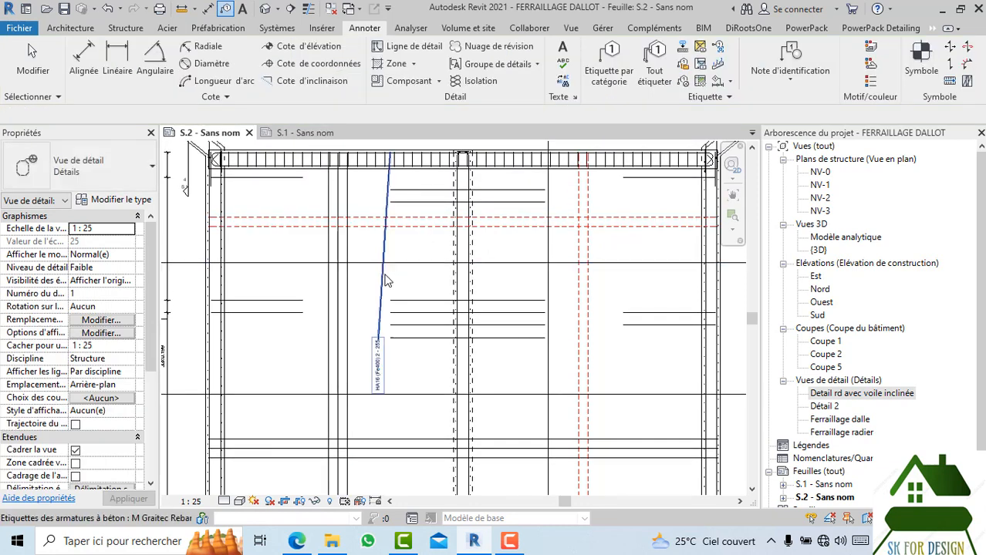
- Set the new tag's leader type to Extrémité libre and move the leader end down onto the short central bars
{"action": "left_click", "coordinate": [385, 273]}
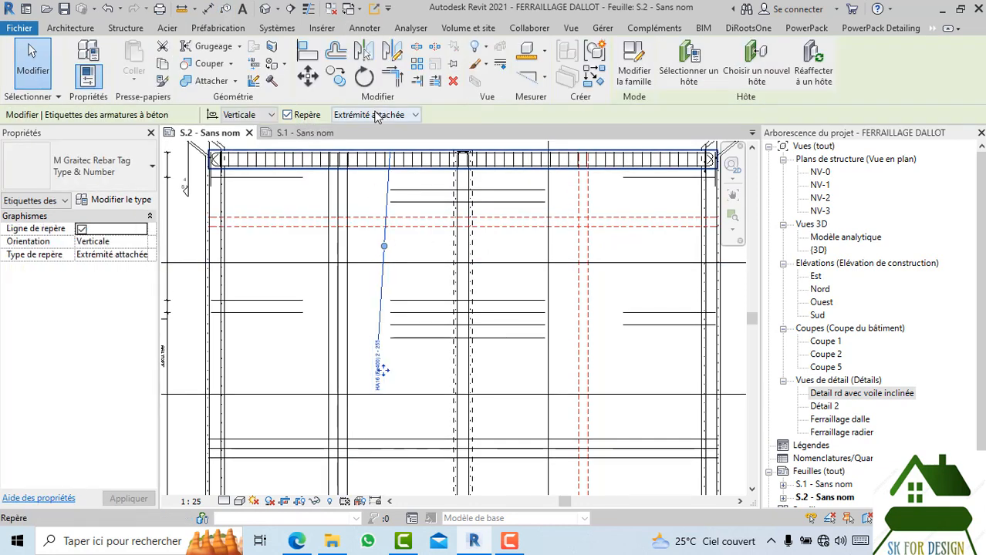
{"action": "left_click", "coordinate": [376, 116]}
{"action": "left_click", "coordinate": [371, 142]}
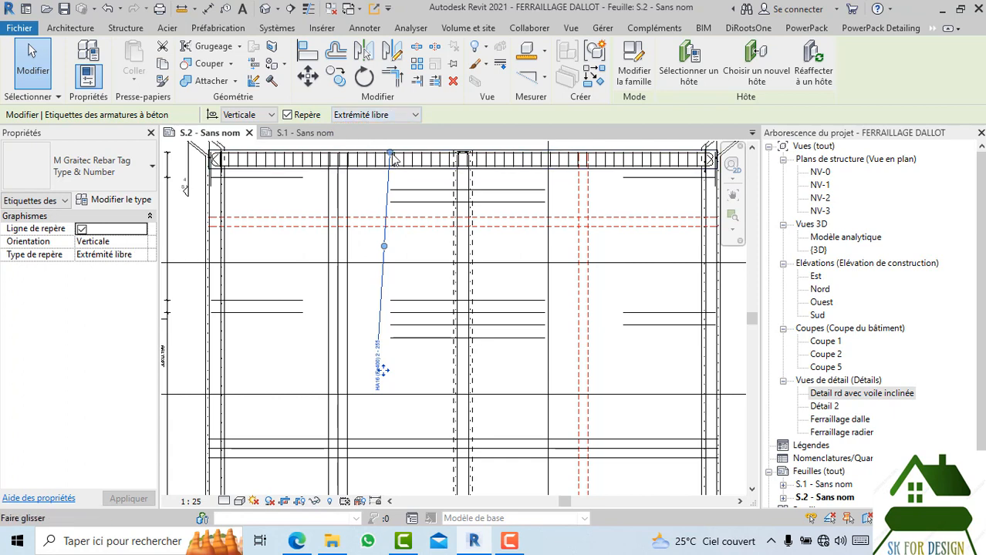
{"action": "left_click_drag", "start_coordinate": [393, 158], "coordinate": [413, 305]}
{"action": "key", "text": "Escape"}
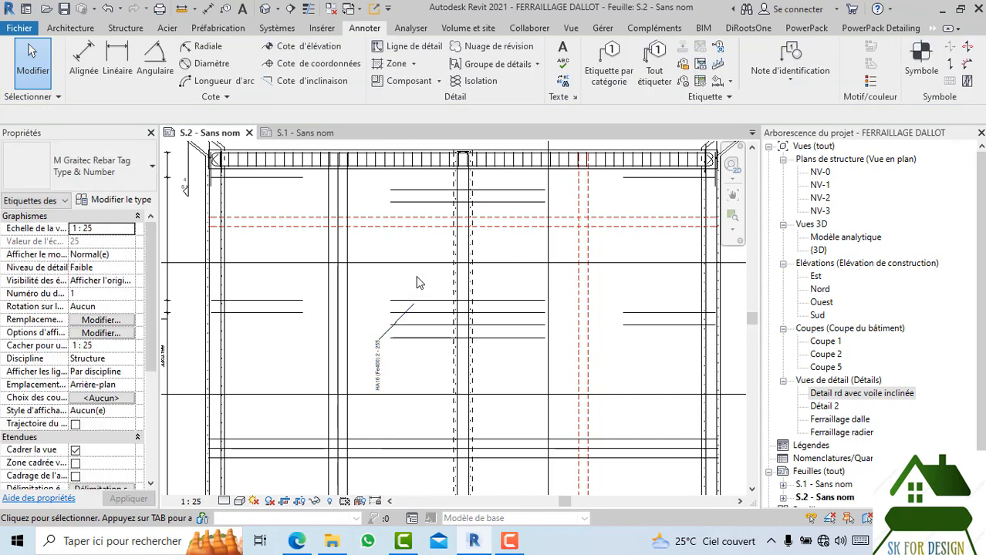
- Change the central bar tag's type to M Graitec Rebar Tag: Quantity Type Spacing & Number - 1 Line
{"action": "scroll", "coordinate": [409, 305], "scroll_direction": "up", "scroll_amount": 2}
{"action": "scroll", "coordinate": [409, 305], "scroll_direction": "down", "scroll_amount": 4}
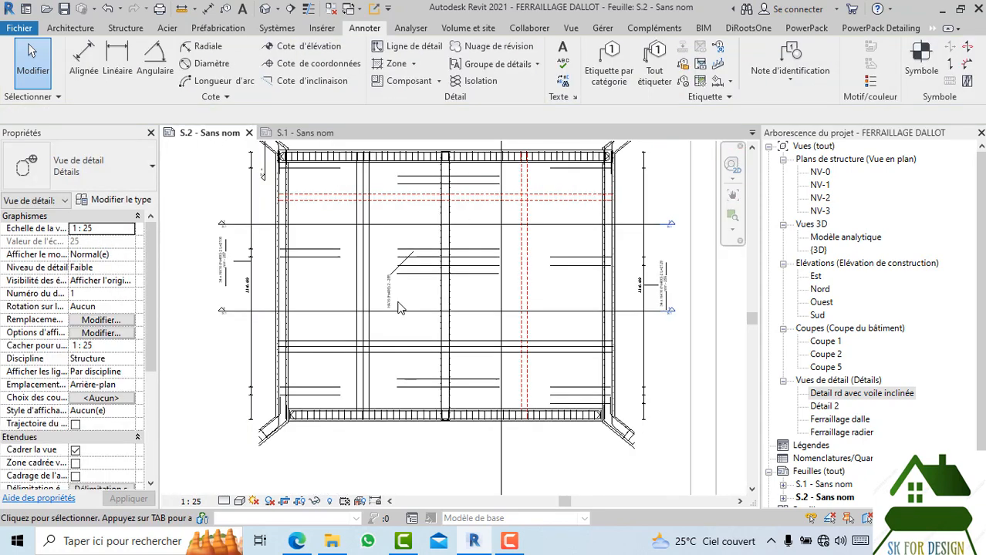
{"action": "left_click", "coordinate": [393, 307]}
{"action": "scroll", "coordinate": [414, 297], "scroll_direction": "up", "scroll_amount": 1}
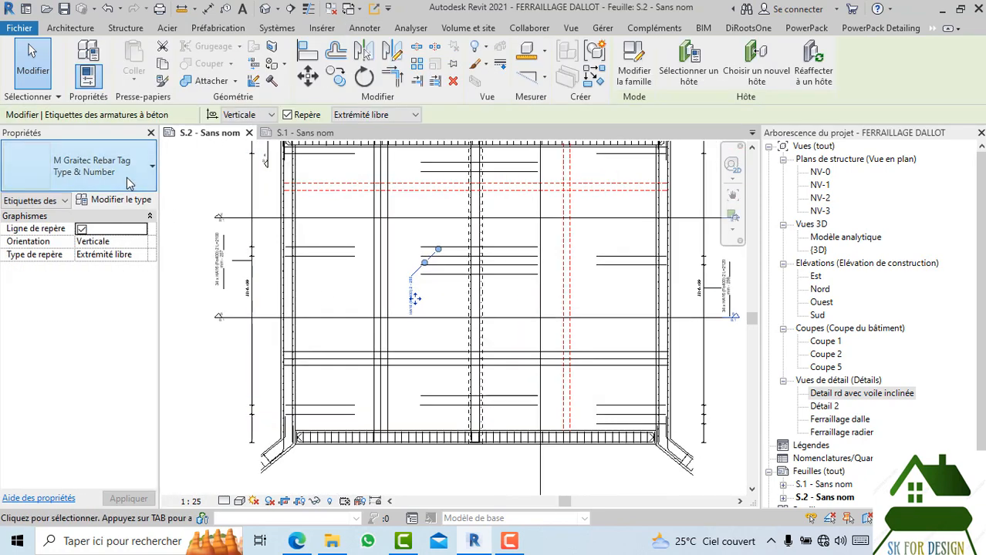
{"action": "left_click", "coordinate": [85, 165]}
{"action": "left_click", "coordinate": [108, 374]}
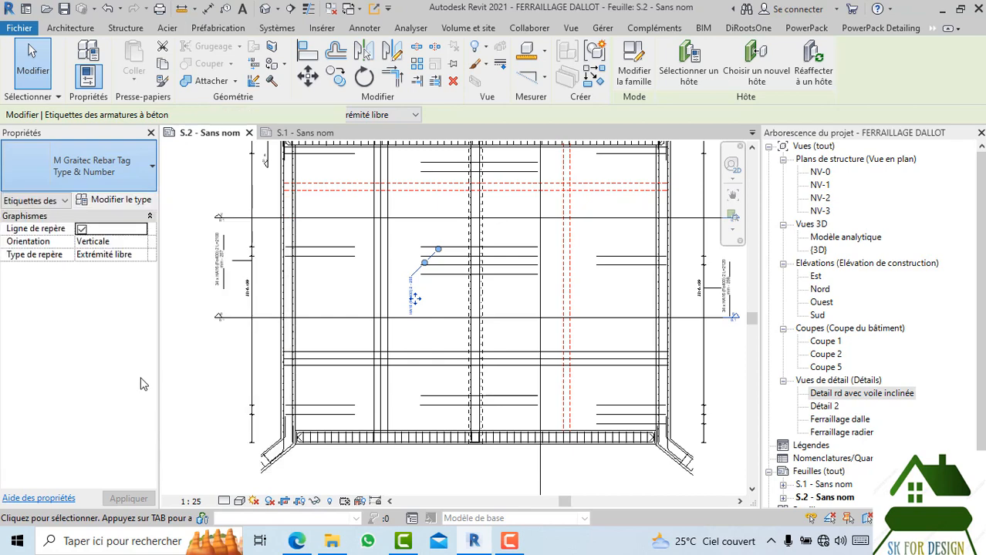
{"action": "key", "text": "Escape"}
{"action": "scroll", "coordinate": [385, 301], "scroll_direction": "up", "scroll_amount": 5}
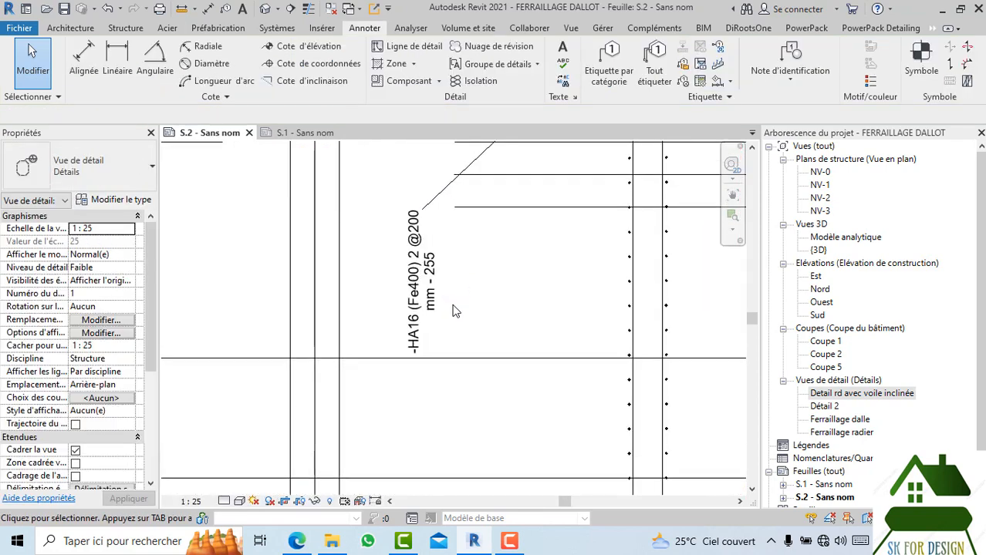
{"action": "scroll", "coordinate": [449, 322], "scroll_direction": "down", "scroll_amount": 3}
- Reapply the Quantity Type Spacing & Number - 1 Line type to the central bar tag
{"action": "left_click", "coordinate": [434, 301]}
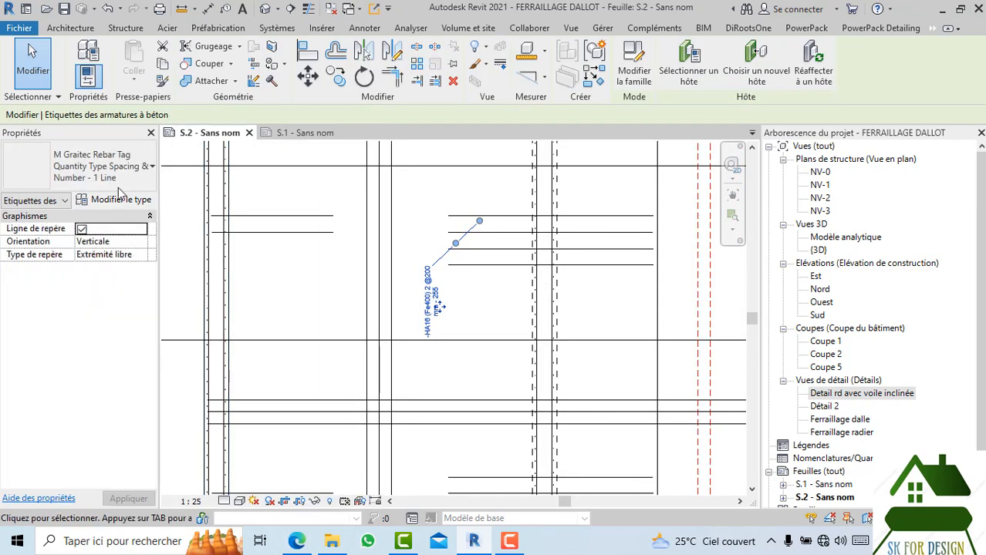
{"action": "left_click", "coordinate": [85, 166]}
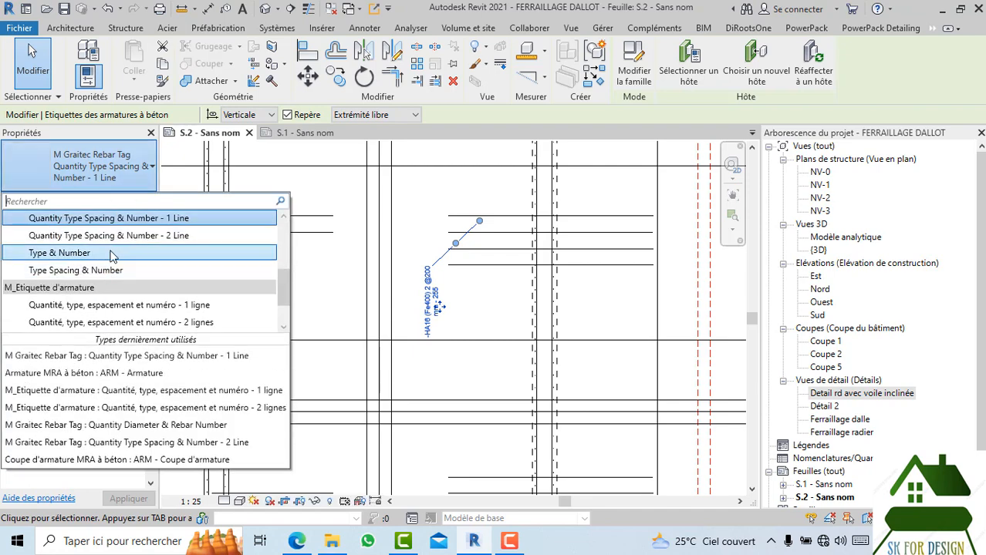
{"action": "left_click", "coordinate": [117, 360]}
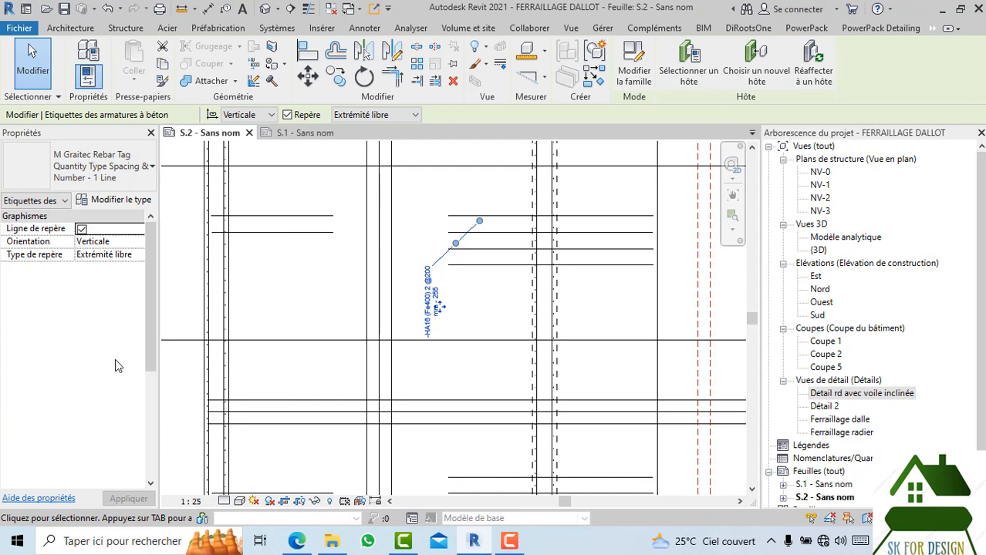
{"action": "scroll", "coordinate": [334, 364], "scroll_direction": "down", "scroll_amount": 3}
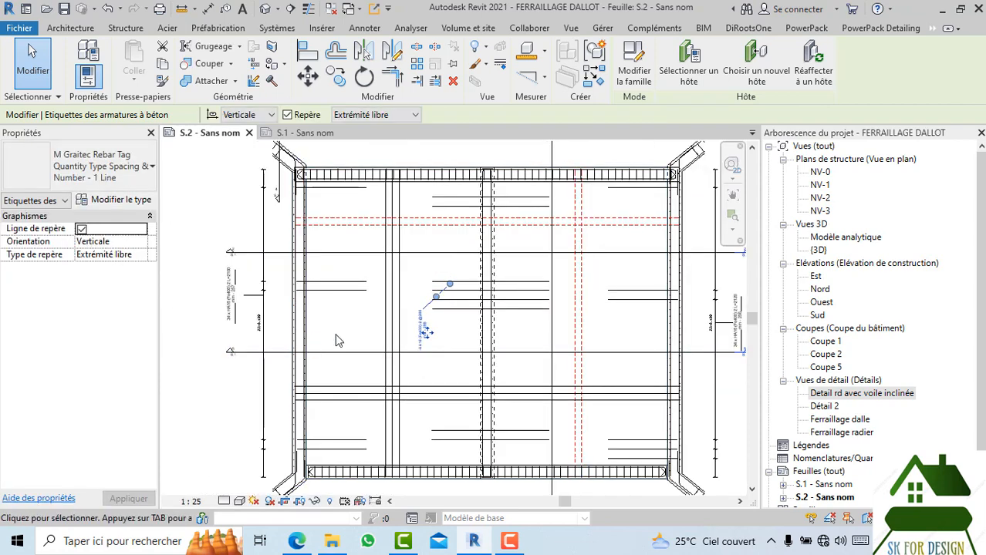
{"action": "scroll", "coordinate": [418, 335], "scroll_direction": "up", "scroll_amount": 4}
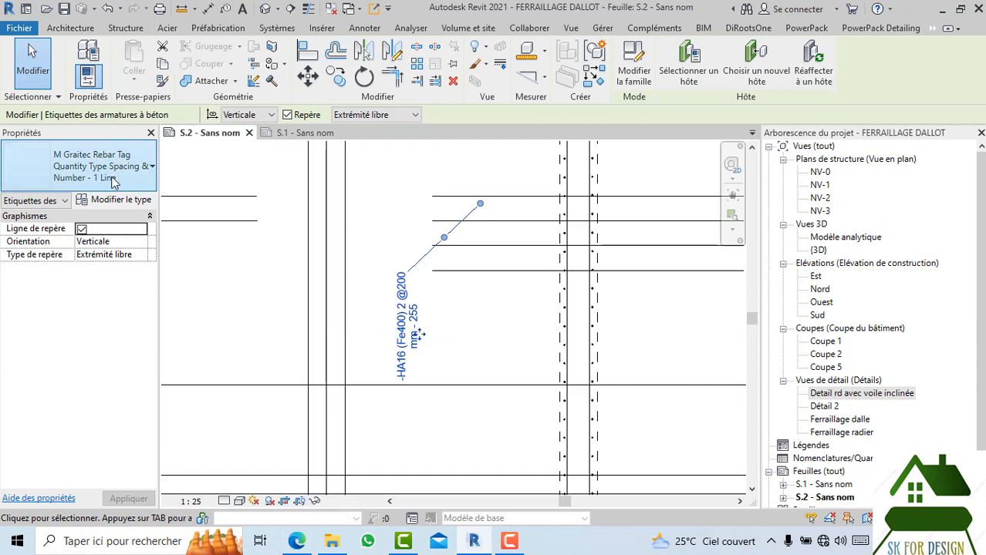
{"action": "left_click", "coordinate": [108, 171]}
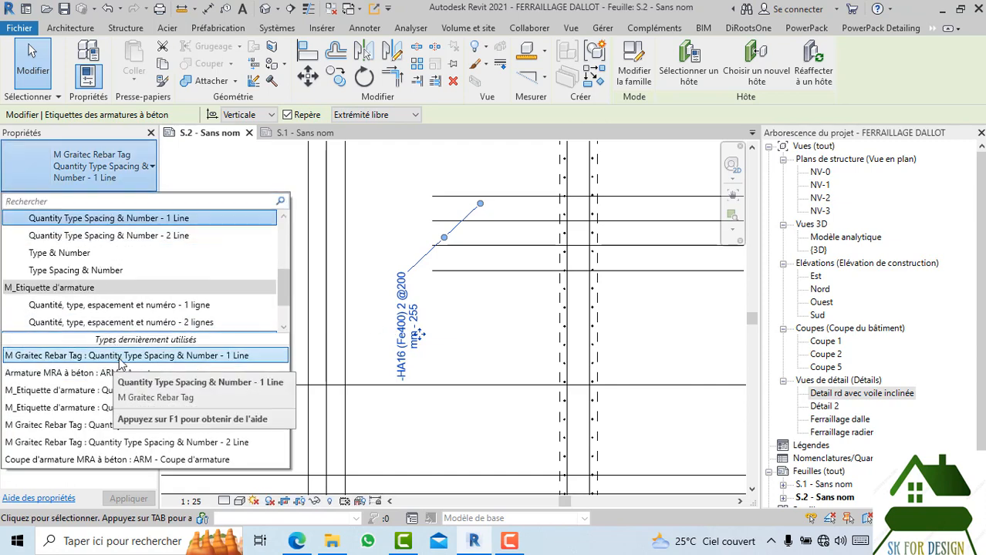
{"action": "left_click", "coordinate": [196, 357]}
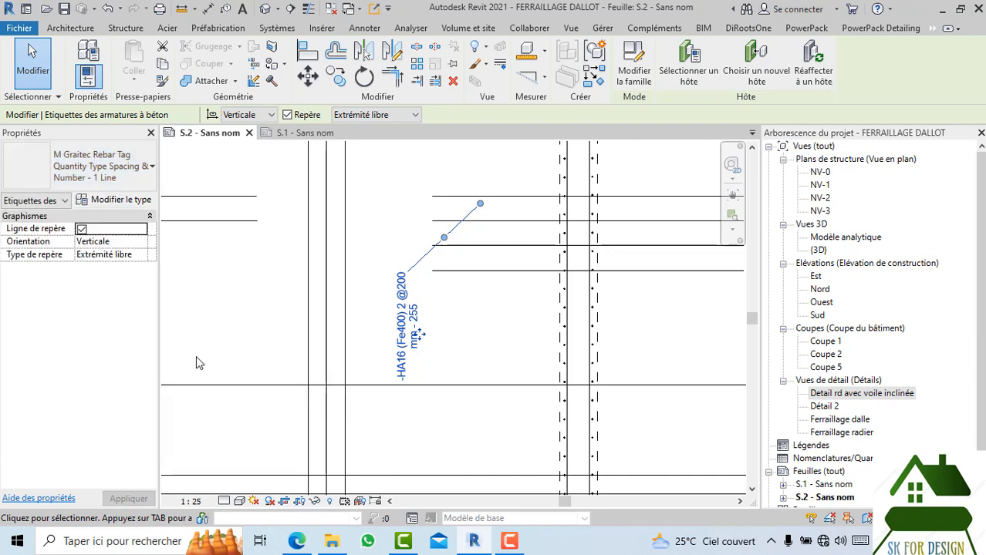
- Set the central bar tag's type to M Graitec Rebar Tag: Quantity Type Spacing & Number - 2 Line
{"action": "left_click", "coordinate": [121, 170]}
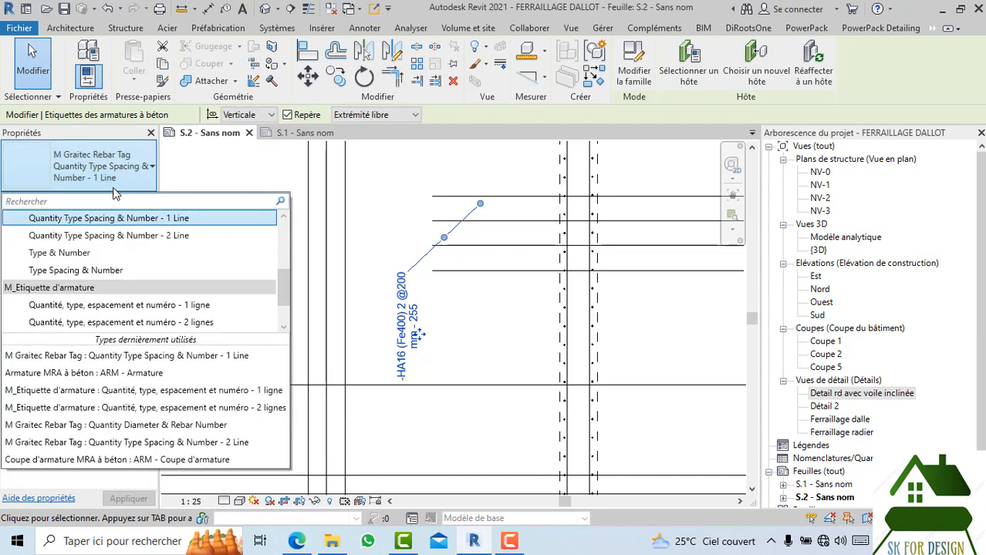
{"action": "left_click", "coordinate": [100, 443]}
{"action": "scroll", "coordinate": [441, 411], "scroll_direction": "up", "scroll_amount": 2}
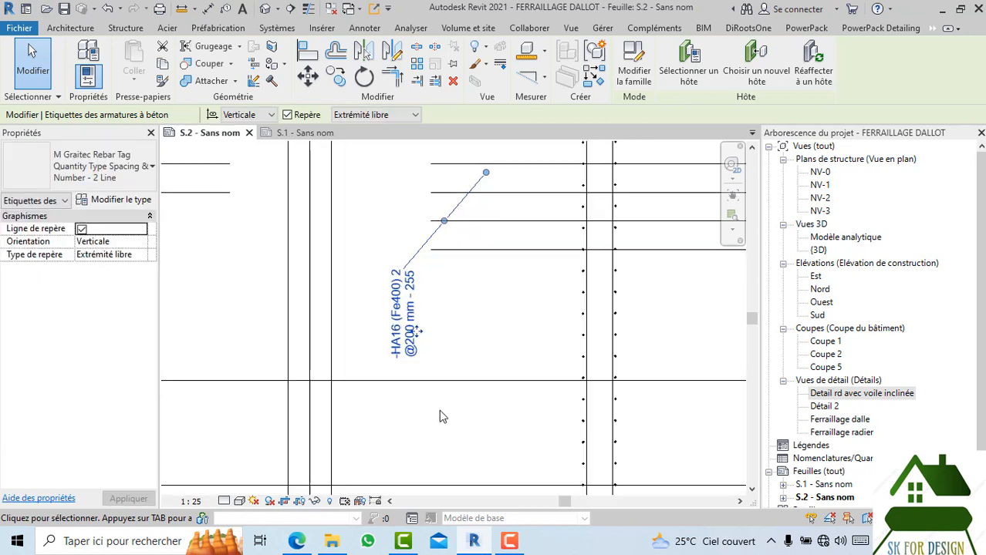
{"action": "left_click", "coordinate": [434, 410]}
{"action": "left_click", "coordinate": [407, 347]}
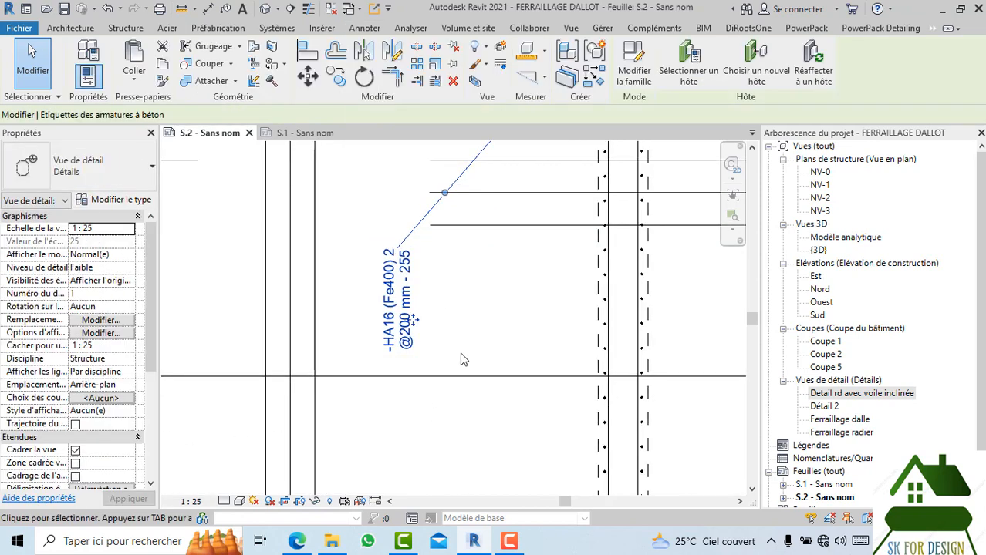
{"action": "scroll", "coordinate": [462, 340], "scroll_direction": "down", "scroll_amount": 2}
{"action": "left_click", "coordinate": [344, 148]}
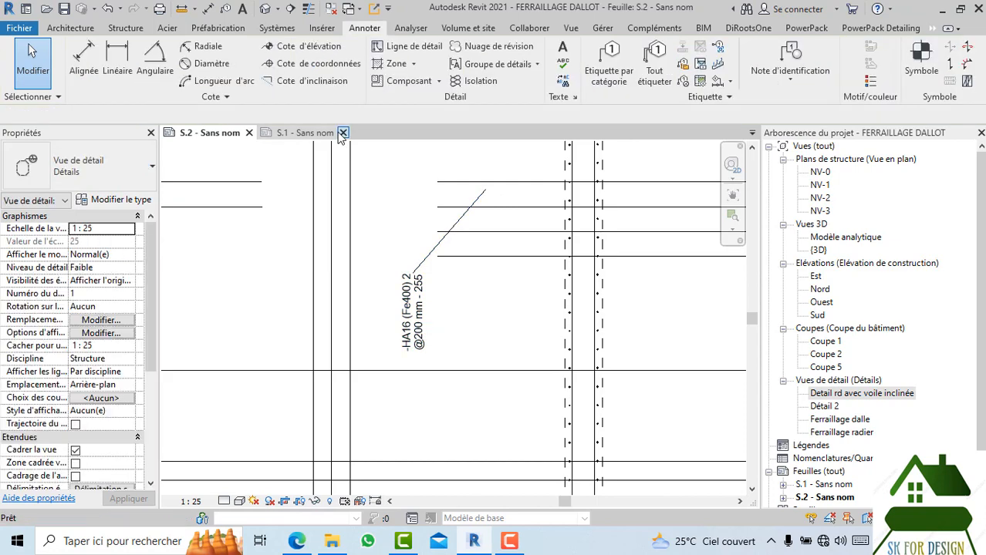
- Close and reopen sheet S.1, and examine the rebar callouts above the slab in the lower-left section
{"action": "left_click", "coordinate": [343, 132]}
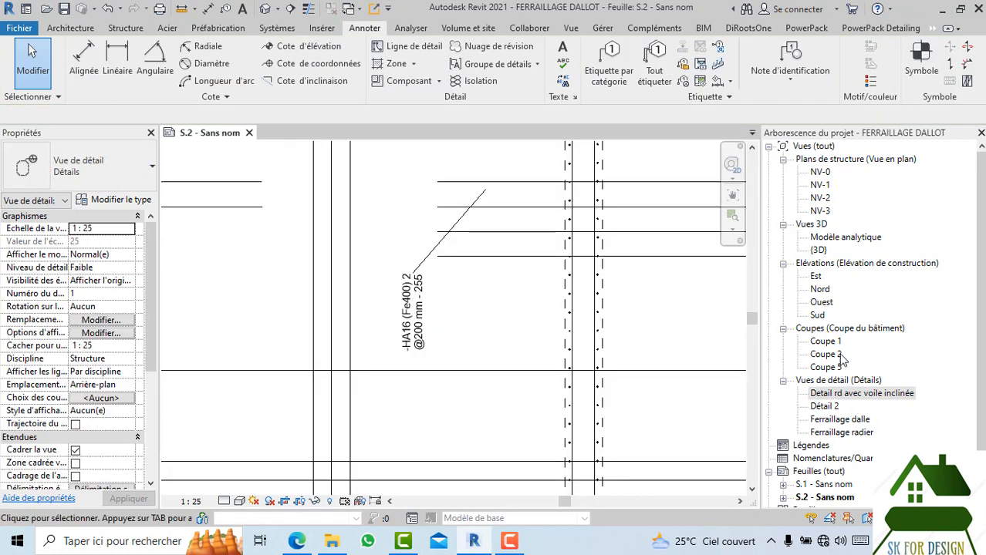
{"action": "left_click", "coordinate": [825, 496]}
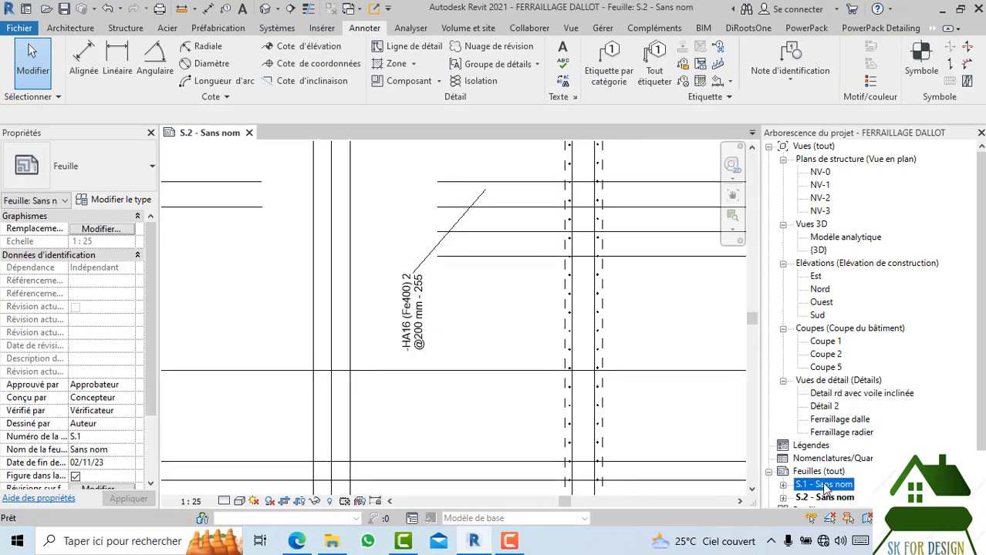
{"action": "double_click", "coordinate": [824, 485]}
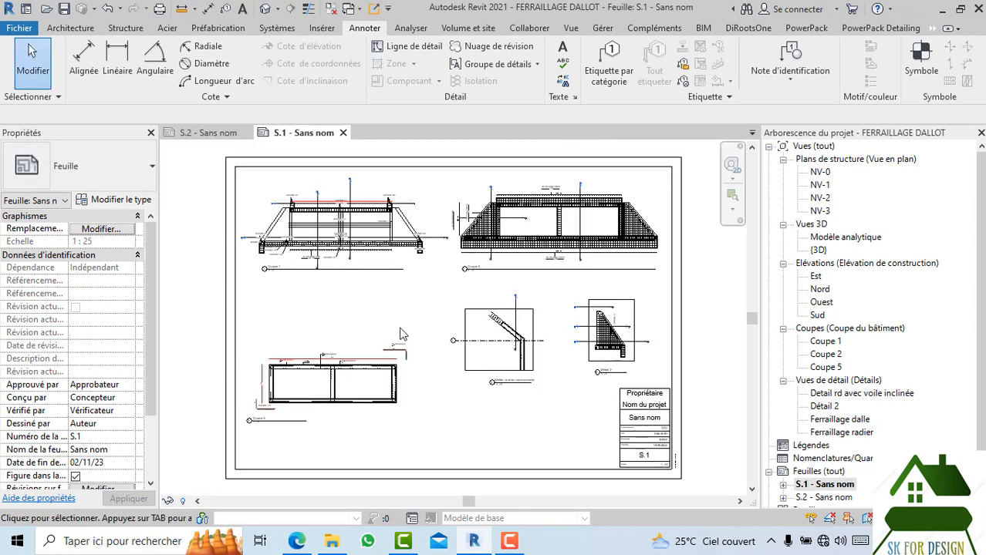
{"action": "scroll", "coordinate": [403, 386], "scroll_direction": "up", "scroll_amount": 5}
{"action": "scroll", "coordinate": [452, 336], "scroll_direction": "up", "scroll_amount": 1}
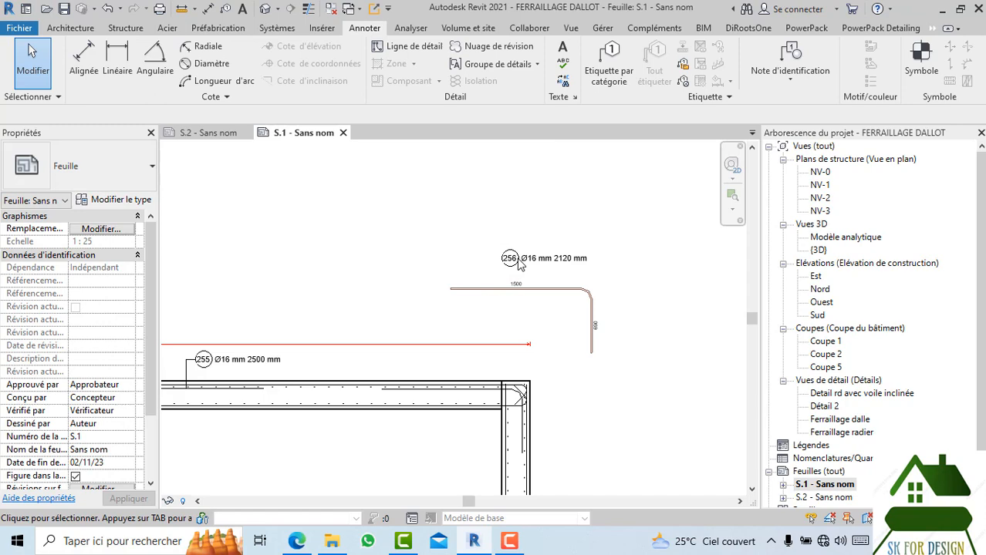
- Check the upper bent-bar callout's type on sheet S.1, and set S.2's central bar tag to M Graitec Rebar Tag: Quantity Diameter & Rebar Number
{"action": "double_click", "coordinate": [483, 320]}
{"action": "left_click", "coordinate": [524, 266]}
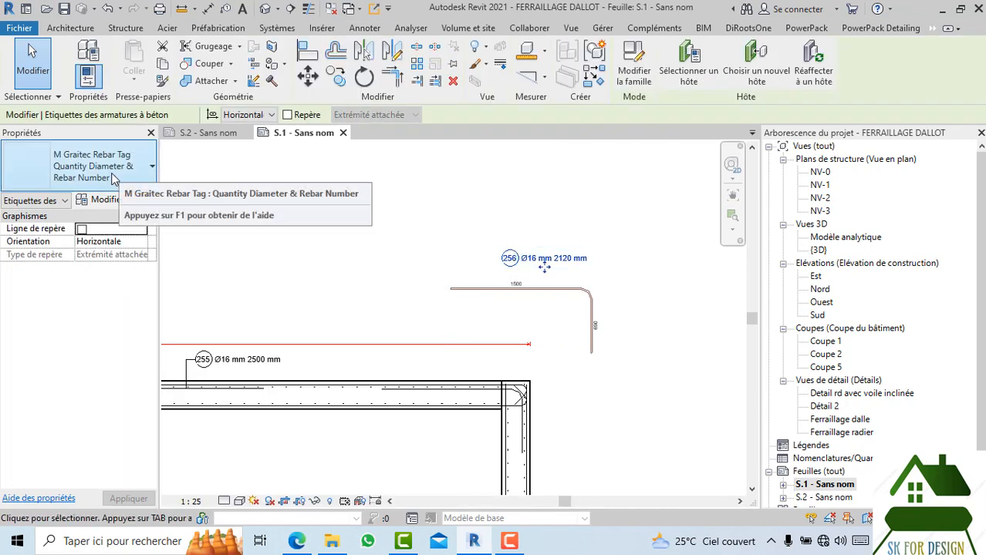
{"action": "left_click", "coordinate": [209, 133]}
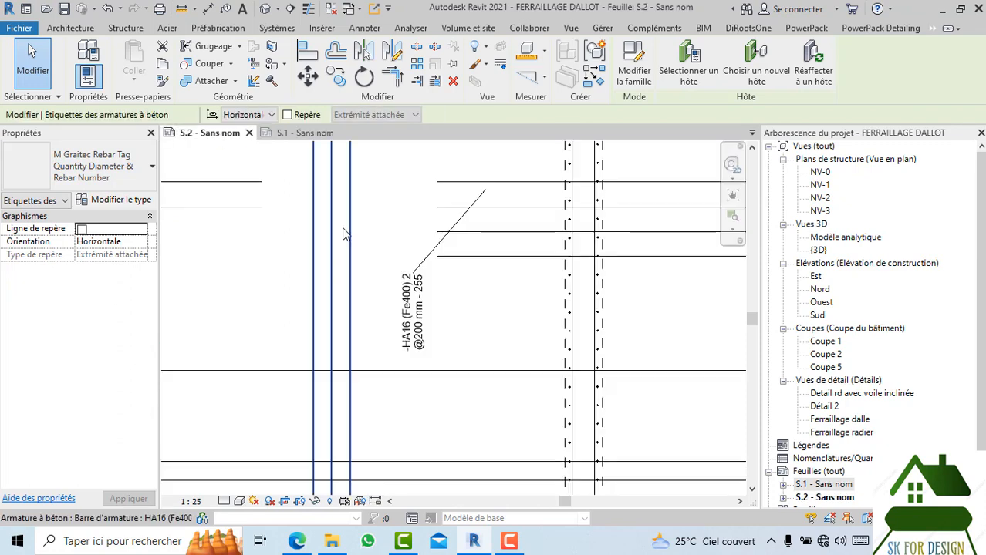
{"action": "left_click", "coordinate": [138, 176]}
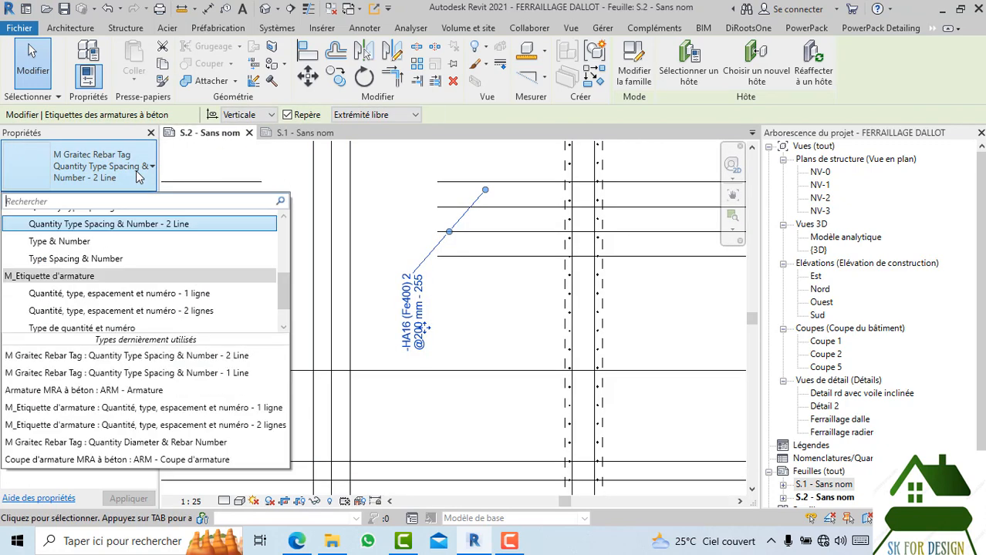
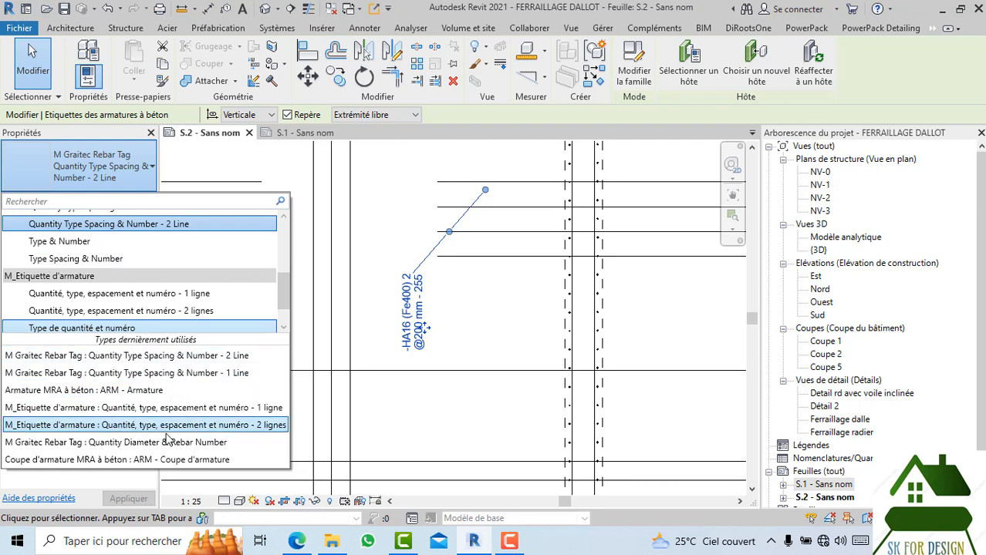
{"action": "left_click", "coordinate": [153, 443]}
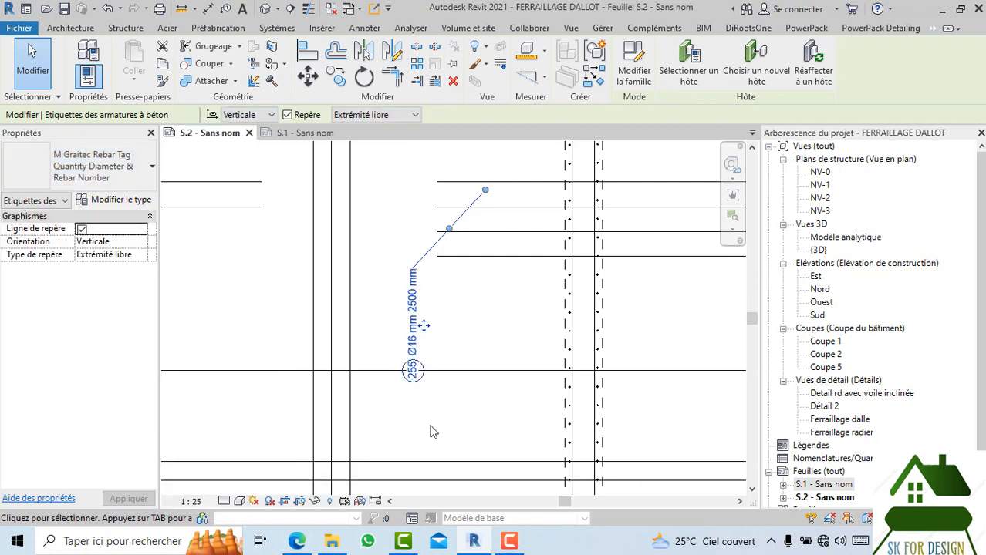
{"action": "left_click", "coordinate": [433, 414]}
{"action": "scroll", "coordinate": [437, 321], "scroll_direction": "down", "scroll_amount": 4}
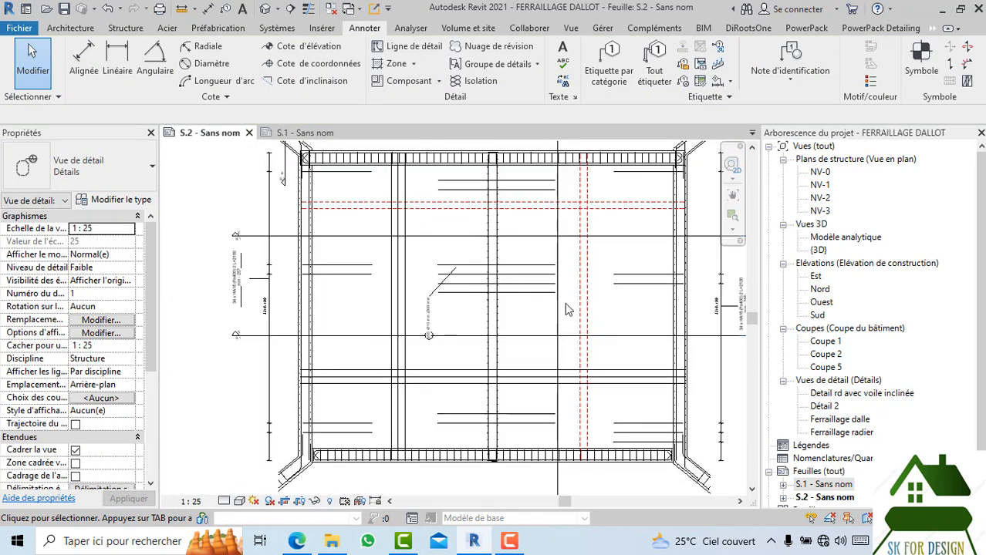
- Select the central short HA16 bars on sheet S.2 and examine the matching bars in the slab section on sheet S.1
{"action": "left_click", "coordinate": [498, 290]}
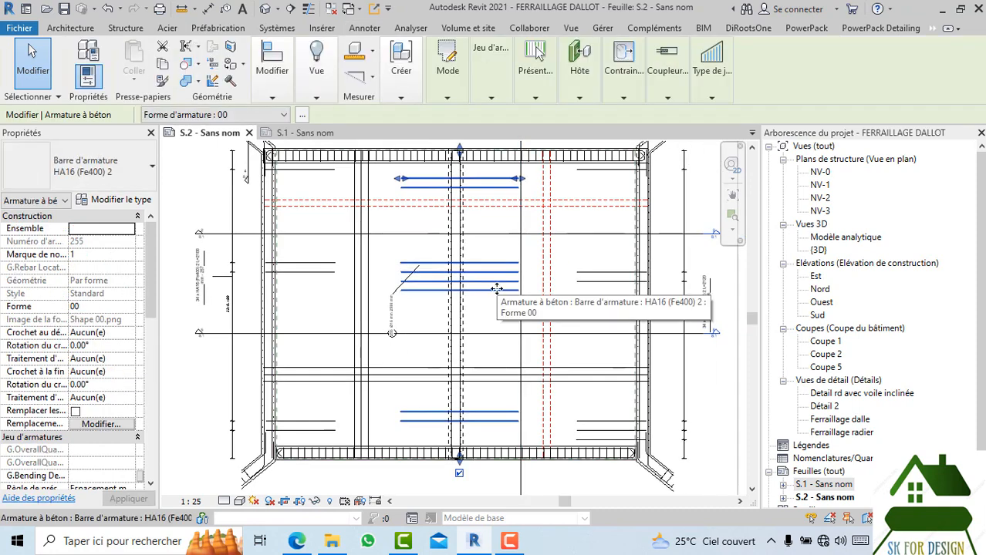
{"action": "scroll", "coordinate": [476, 175], "scroll_direction": "up", "scroll_amount": 3}
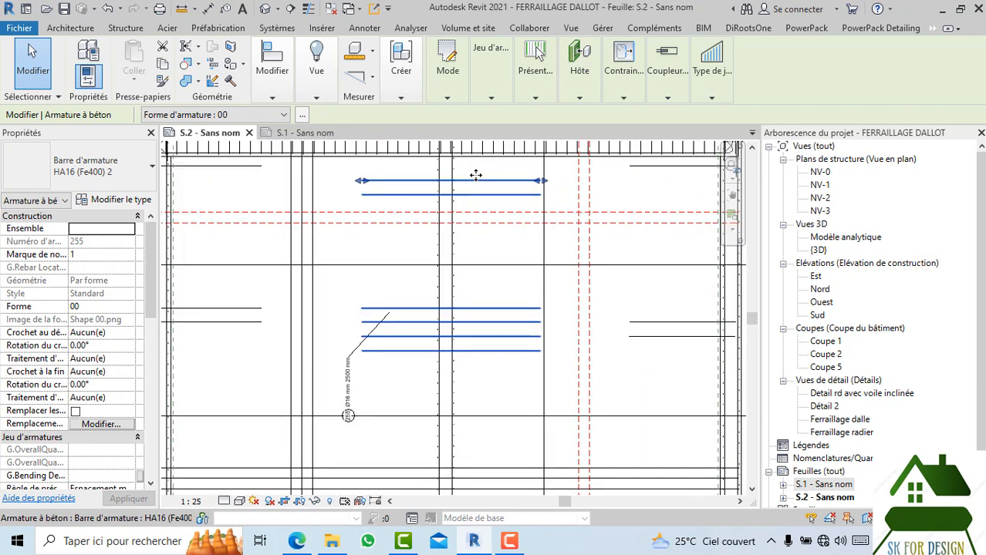
{"action": "scroll", "coordinate": [478, 286], "scroll_direction": "down", "scroll_amount": 2}
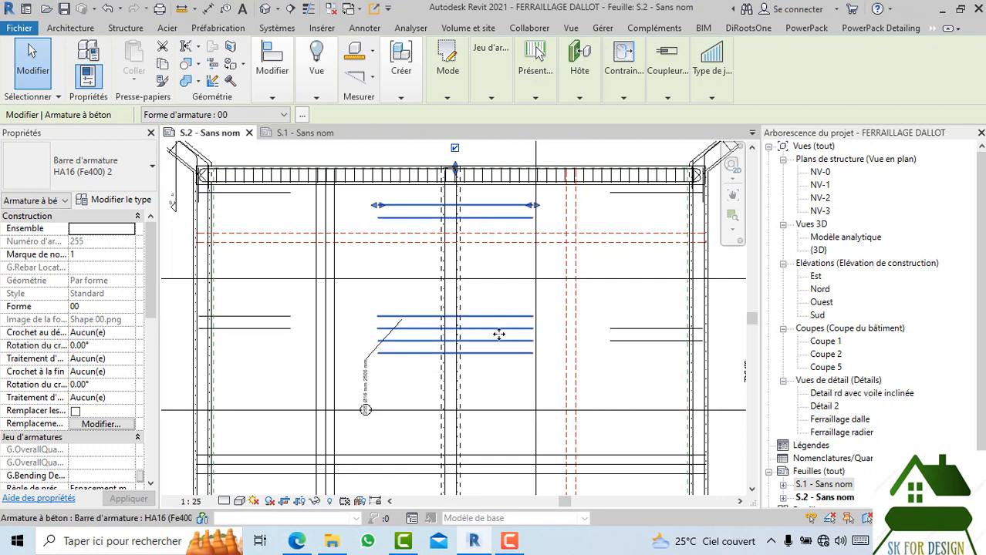
{"action": "left_click", "coordinate": [503, 304]}
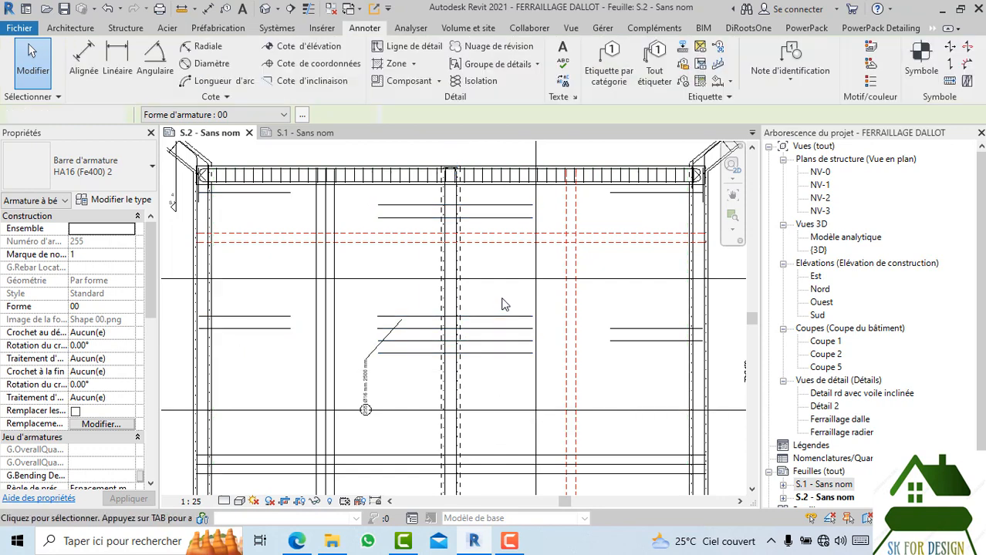
{"action": "left_click", "coordinate": [497, 340]}
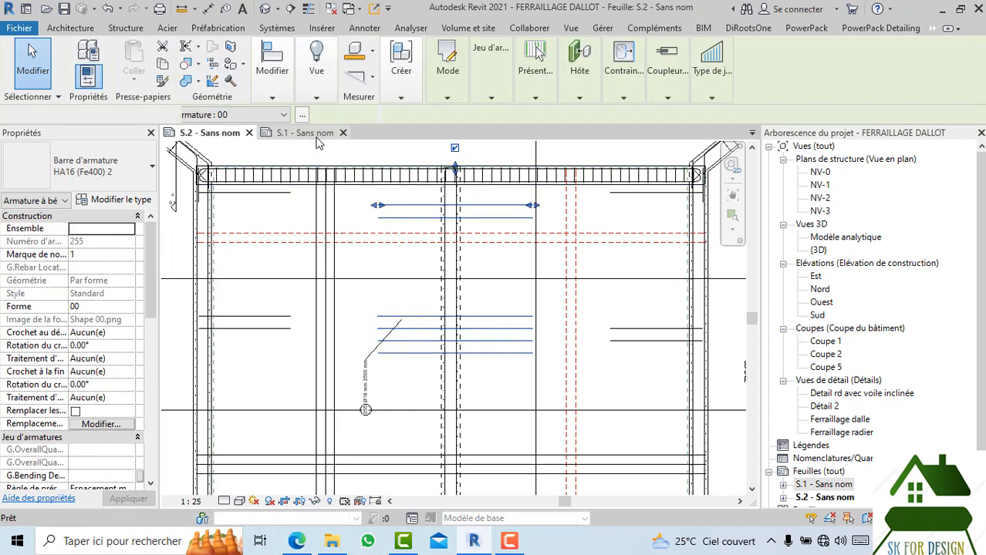
{"action": "left_click", "coordinate": [317, 138]}
{"action": "middle_click_drag", "start_coordinate": [378, 217], "coordinate": [556, 203]}
{"action": "middle_click_drag", "start_coordinate": [469, 251], "coordinate": [516, 240]}
{"action": "scroll", "coordinate": [453, 258], "scroll_direction": "down", "scroll_amount": 2}
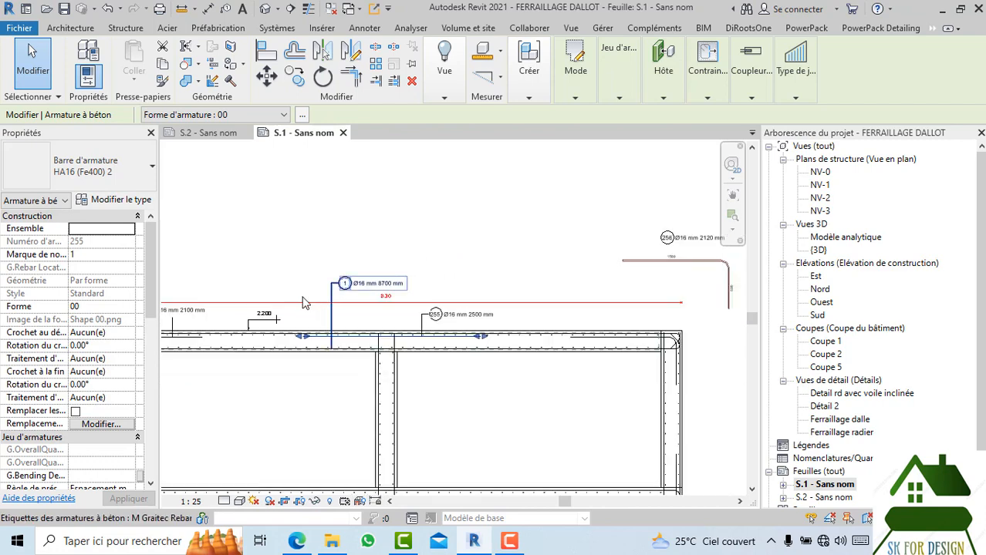
{"action": "middle_click_drag", "start_coordinate": [419, 317], "coordinate": [596, 325]}
{"action": "scroll", "coordinate": [410, 352], "scroll_direction": "up", "scroll_amount": 2}
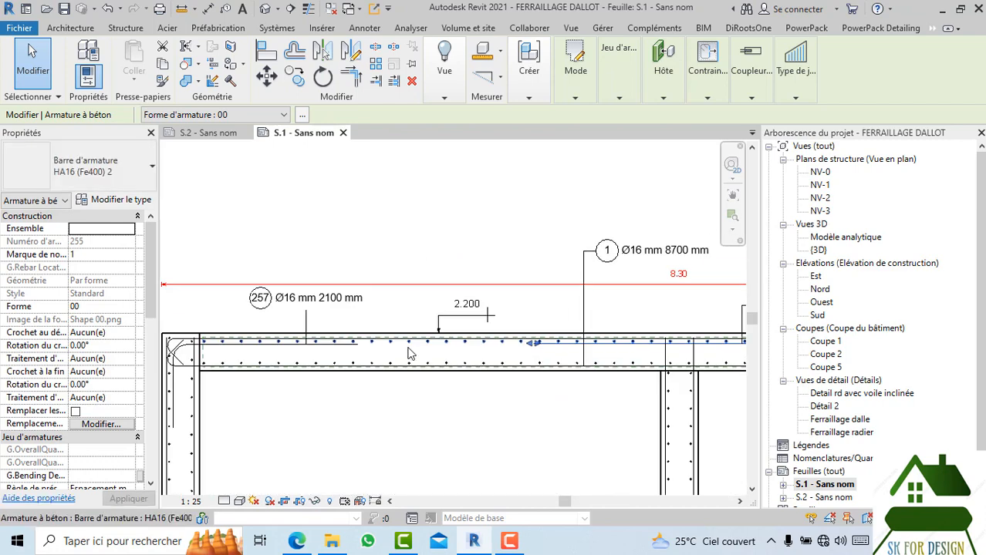
{"action": "scroll", "coordinate": [505, 348], "scroll_direction": "up", "scroll_amount": 2}
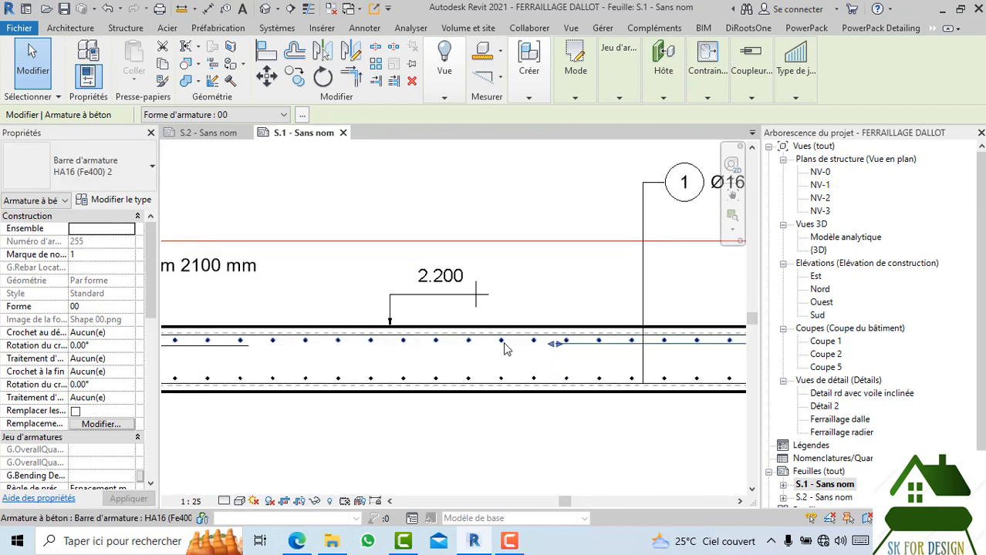
{"action": "scroll", "coordinate": [441, 329], "scroll_direction": "down", "scroll_amount": 2}
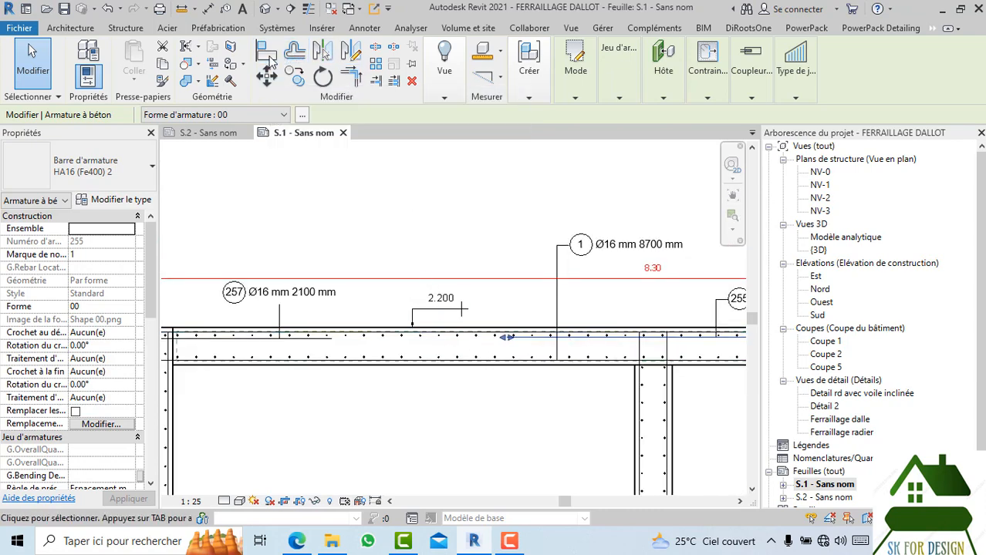
{"action": "left_click", "coordinate": [266, 51]}
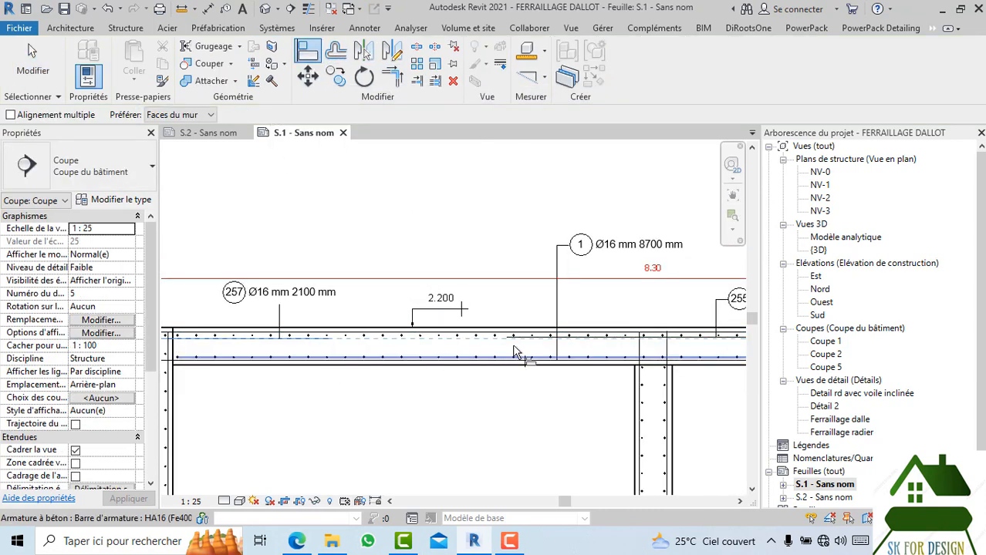
{"action": "scroll", "coordinate": [522, 348], "scroll_direction": "up", "scroll_amount": 3}
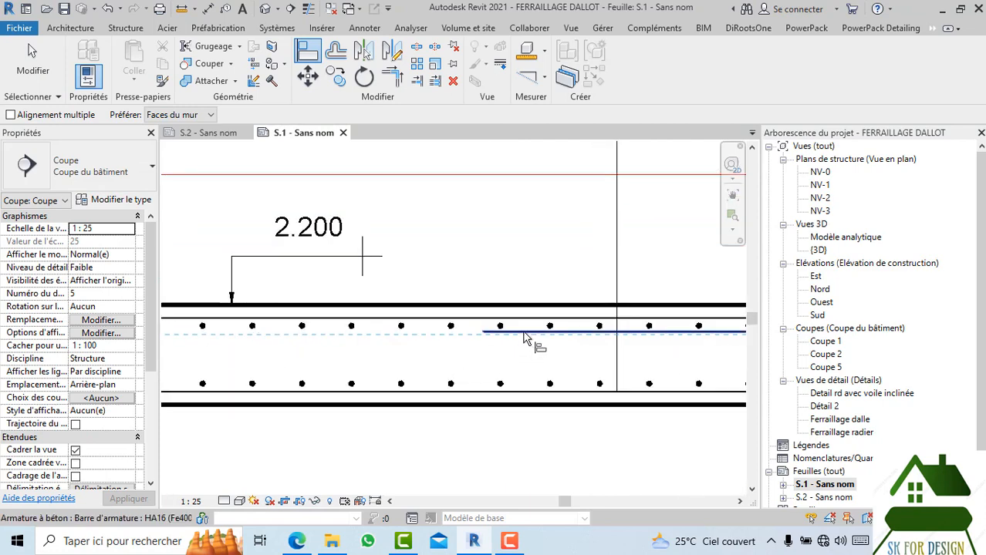
{"action": "scroll", "coordinate": [524, 352], "scroll_direction": "down", "scroll_amount": 2}
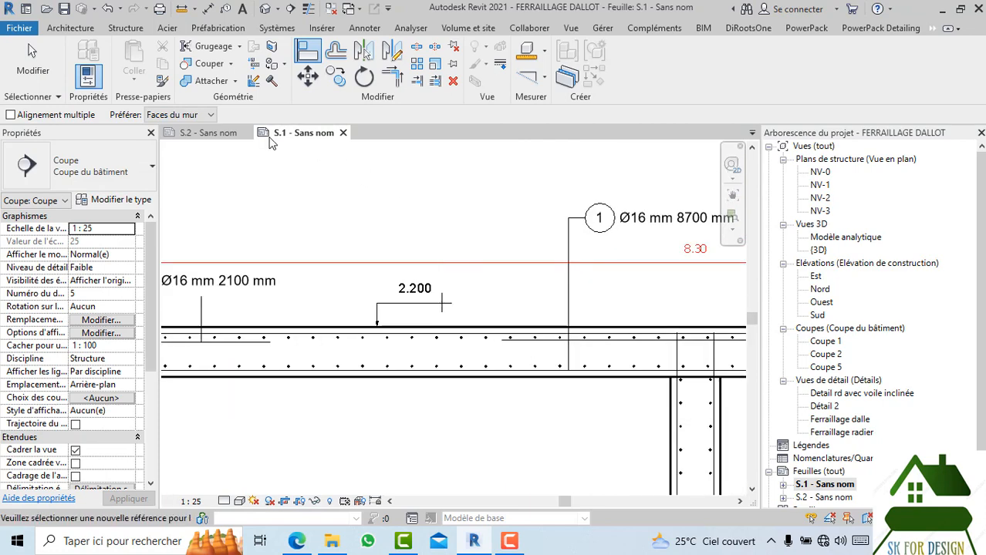
- Return to sheet S.2 and set the multi-rebar annotation type to Coupe d'armature à béton
{"action": "left_click", "coordinate": [228, 134]}
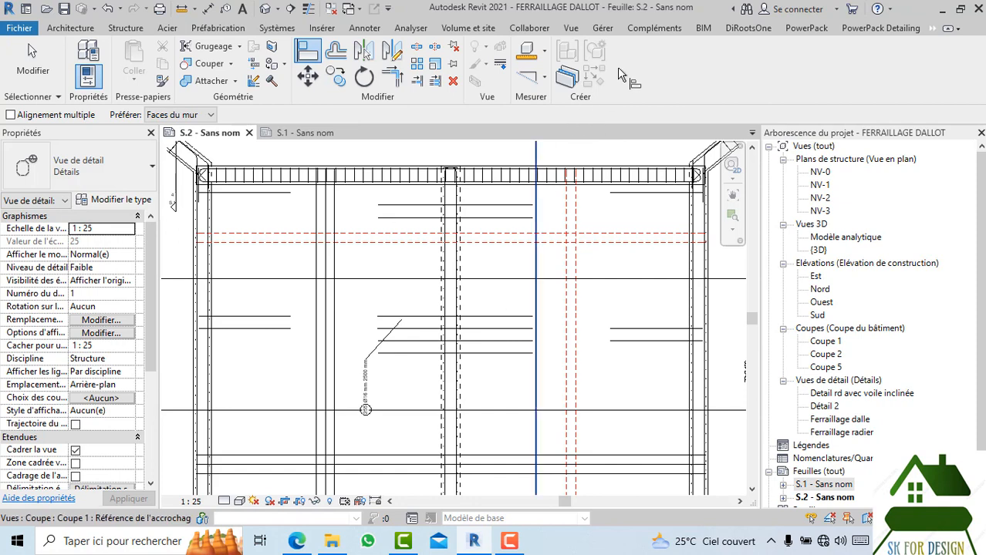
{"action": "left_click", "coordinate": [367, 29]}
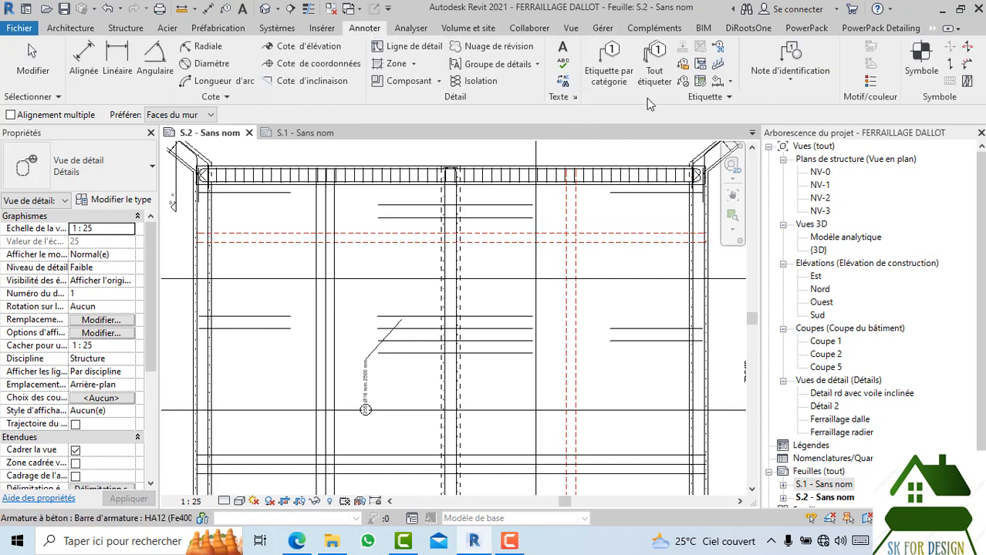
{"action": "left_click", "coordinate": [718, 81]}
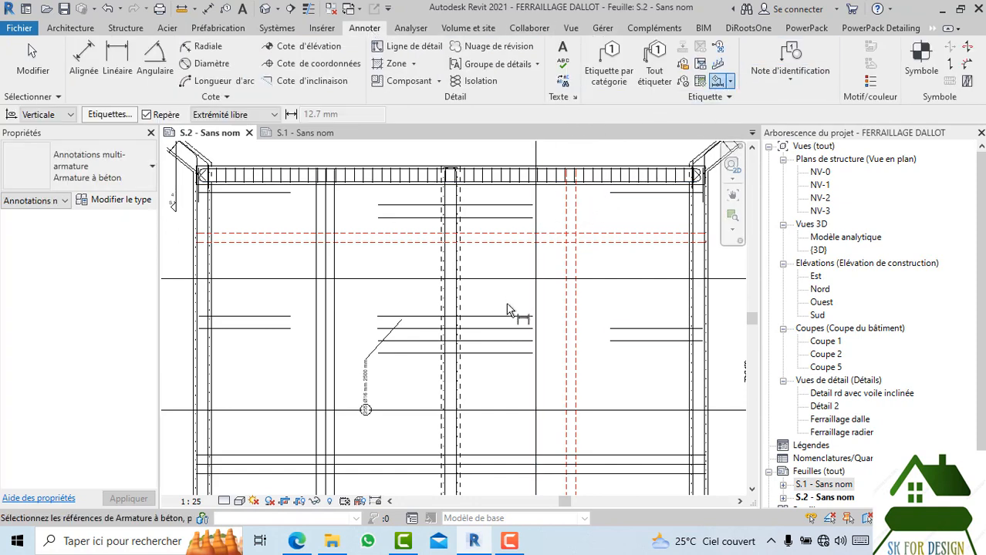
{"action": "left_click", "coordinate": [95, 159]}
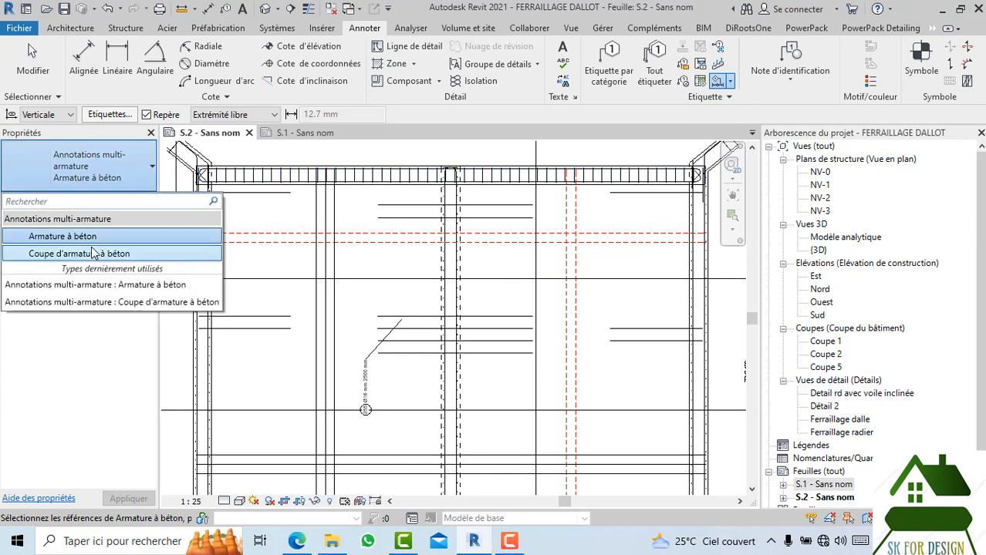
{"action": "left_click", "coordinate": [94, 255]}
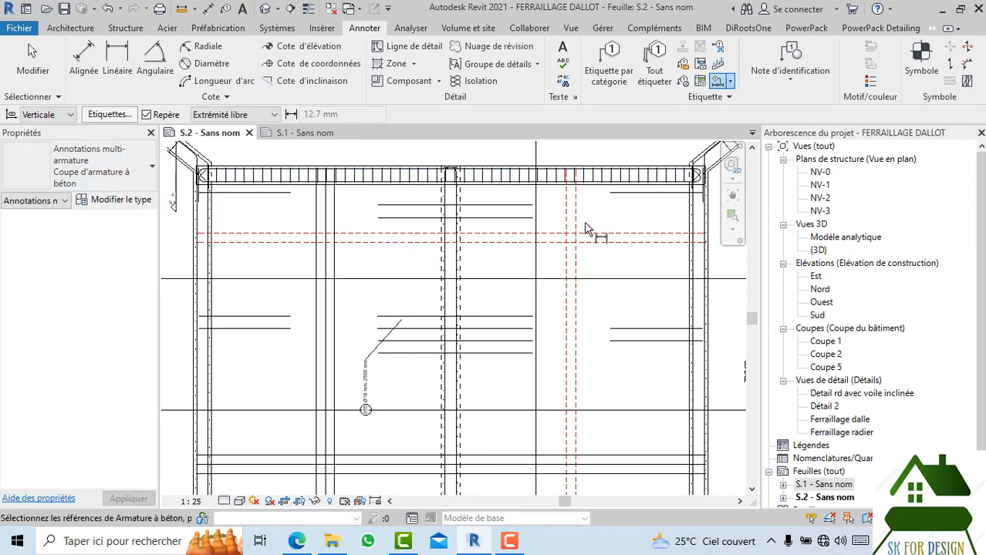
{"action": "key", "text": "Escape"}
{"action": "key", "text": "Escape"}
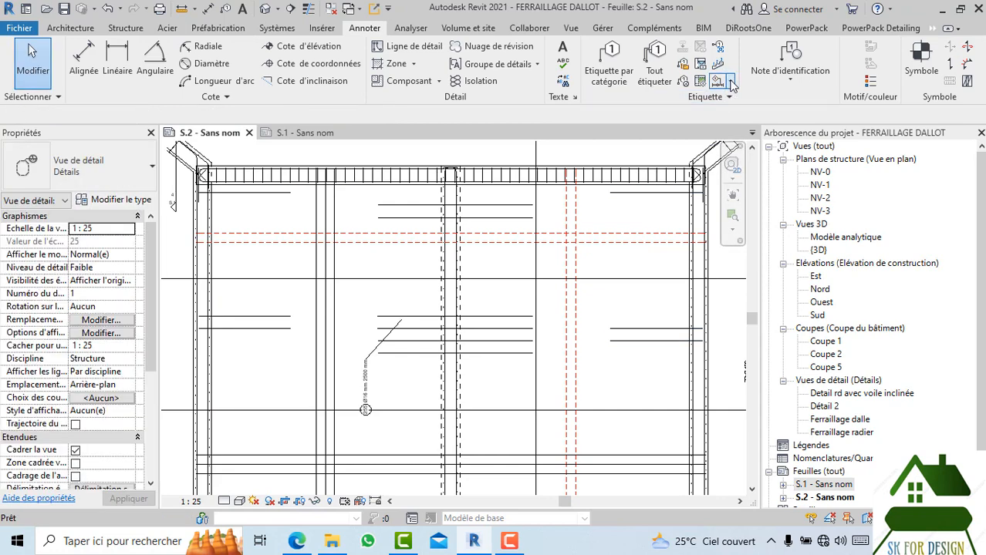
- Add an aligned multi-rebar annotation across the central short HA16 bars, placing its vertical tag beside the dimension line below the middle bars
{"action": "left_click", "coordinate": [730, 82]}
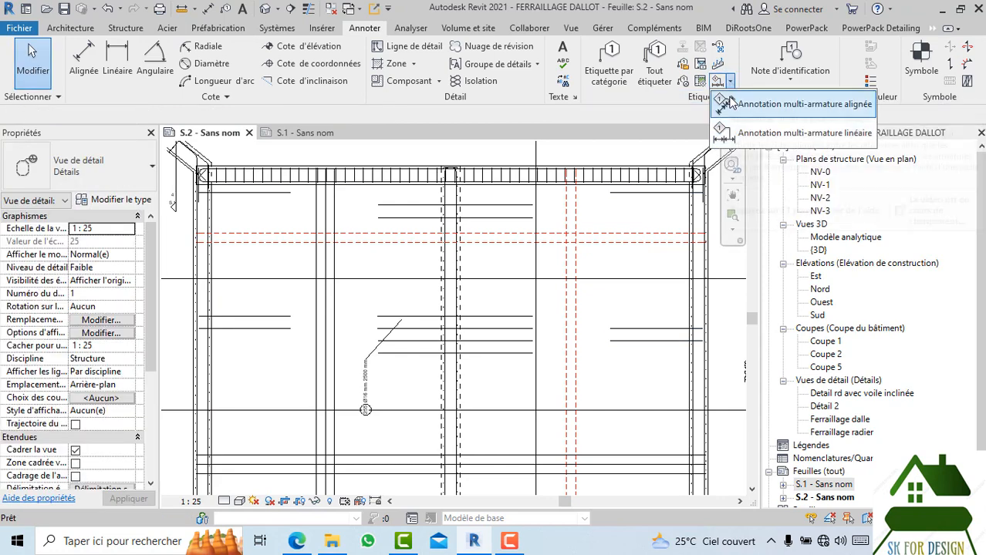
{"action": "left_click", "coordinate": [802, 104]}
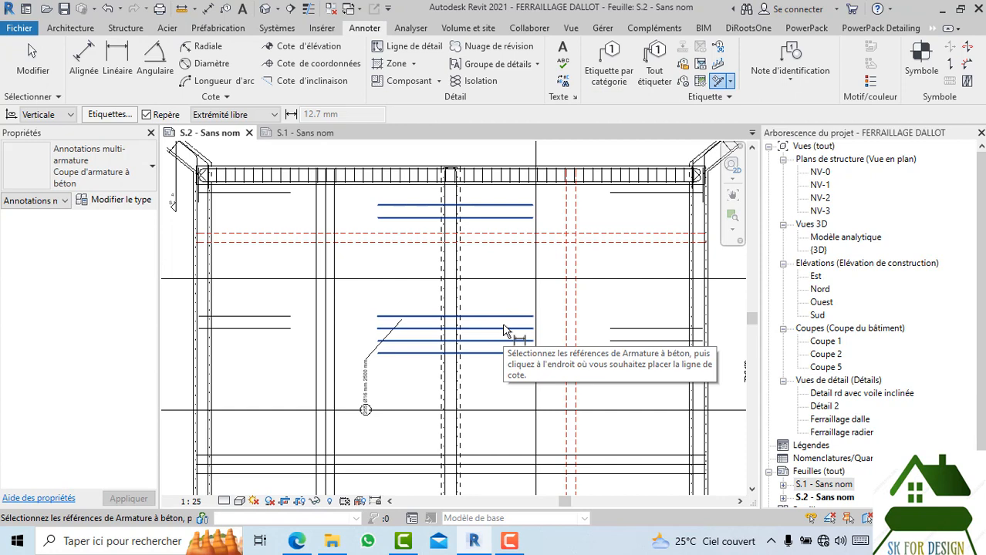
{"action": "scroll", "coordinate": [445, 332], "scroll_direction": "down", "scroll_amount": 3}
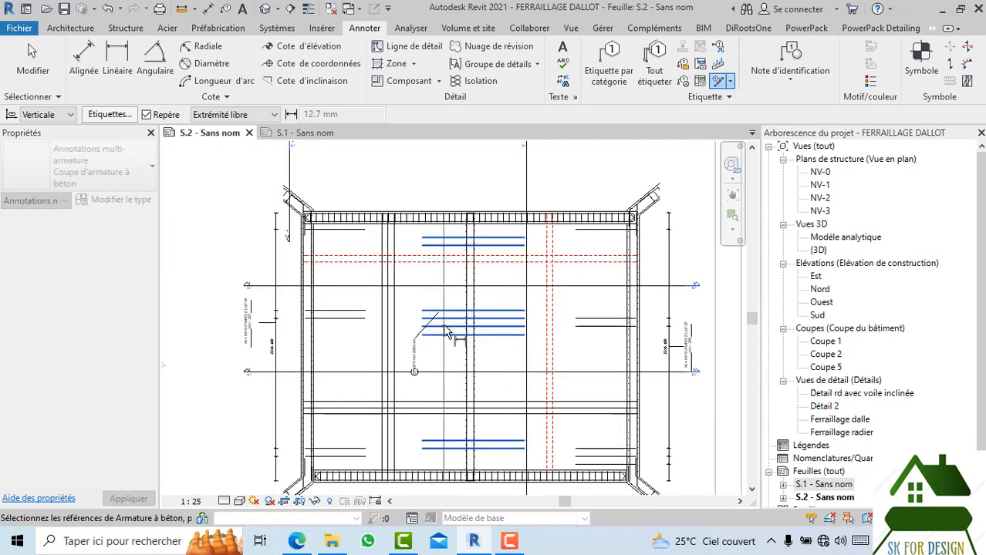
{"action": "scroll", "coordinate": [502, 353], "scroll_direction": "up", "scroll_amount": 2}
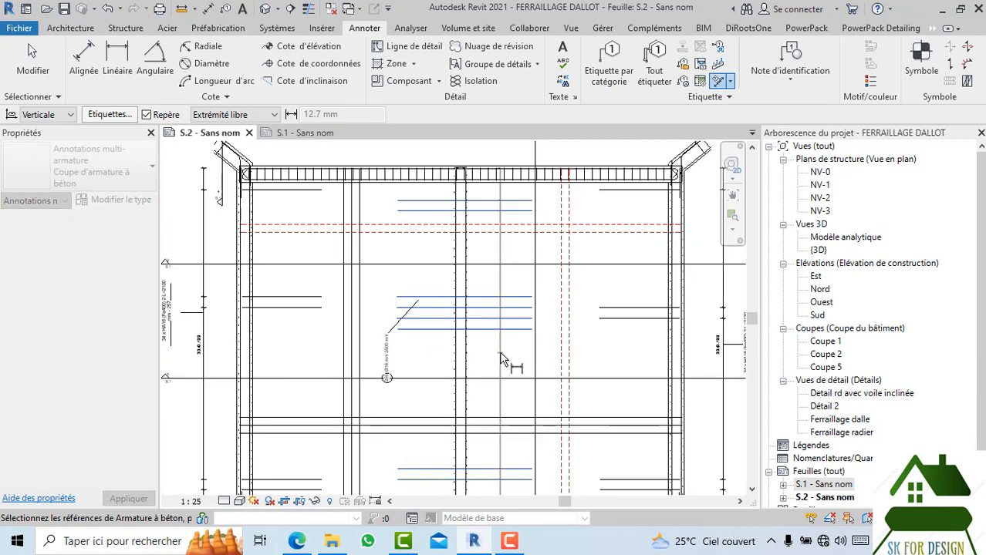
{"action": "left_click", "coordinate": [500, 356]}
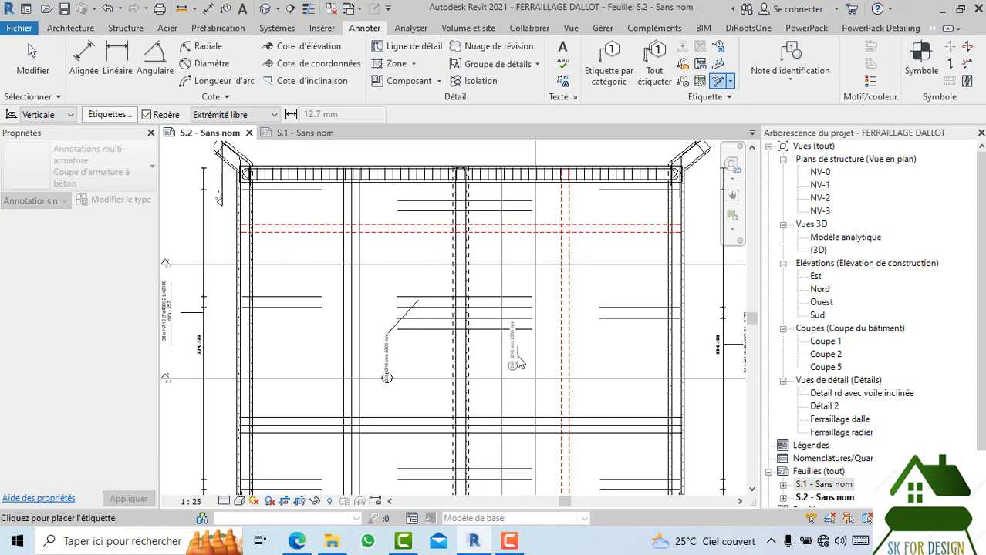
{"action": "scroll", "coordinate": [518, 362], "scroll_direction": "up", "scroll_amount": 3}
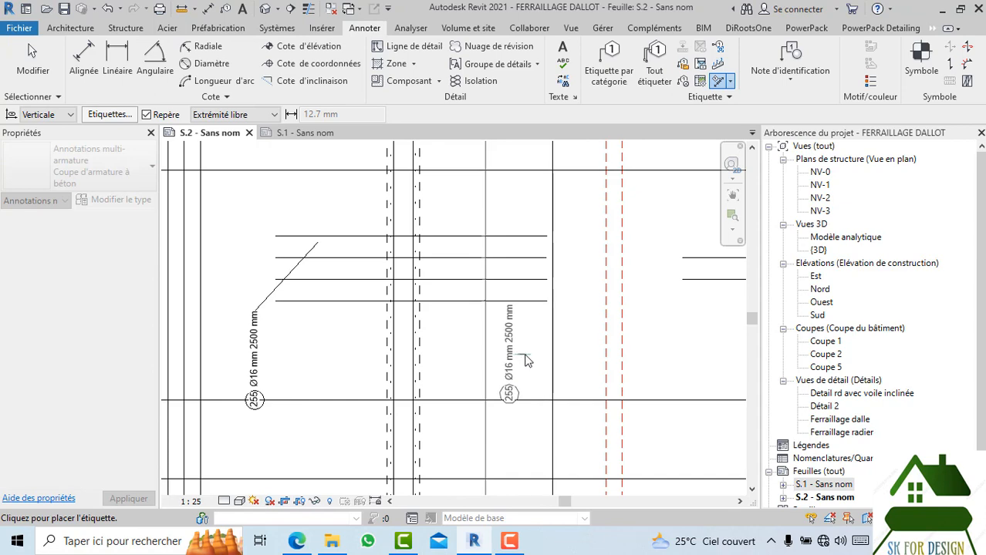
{"action": "left_click", "coordinate": [528, 356]}
{"action": "key", "text": "Escape"}
{"action": "scroll", "coordinate": [485, 223], "scroll_direction": "up", "scroll_amount": 2}
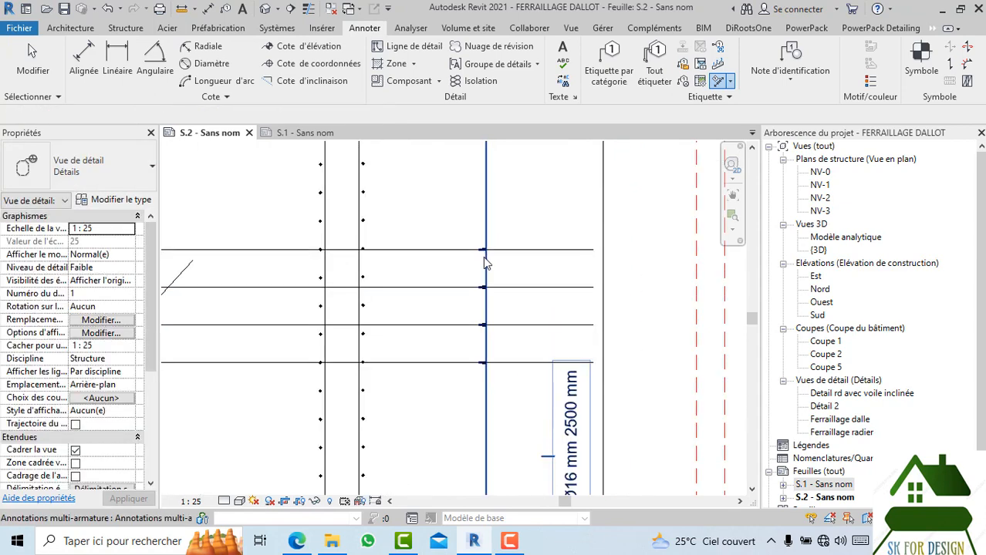
- Add an aligned multi-rebar annotation across the long vertical HA16 bars, placing its tag with Horizontale orientation above the dimension line
{"action": "scroll", "coordinate": [515, 252], "scroll_direction": "down", "scroll_amount": 5}
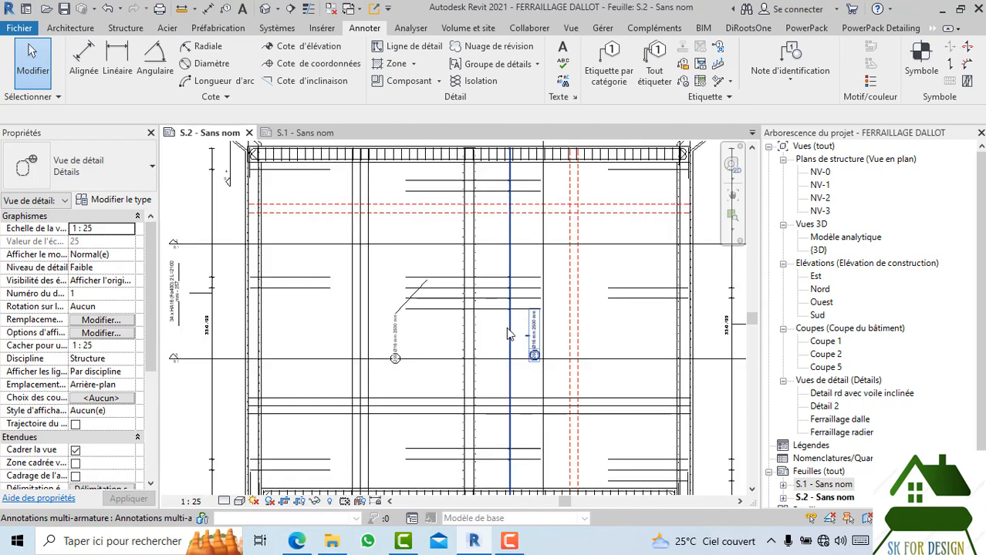
{"action": "scroll", "coordinate": [508, 333], "scroll_direction": "down", "scroll_amount": 3}
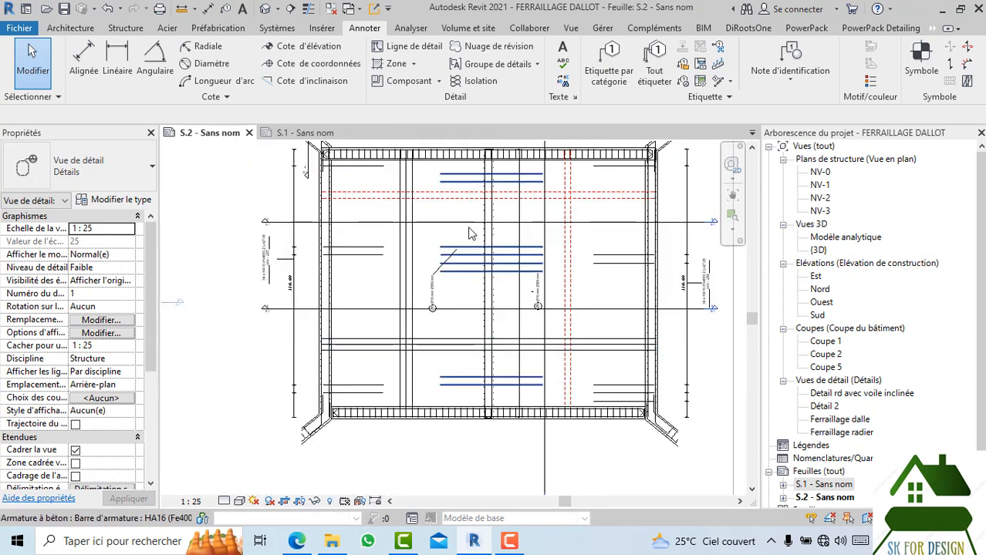
{"action": "scroll", "coordinate": [462, 225], "scroll_direction": "up", "scroll_amount": 3}
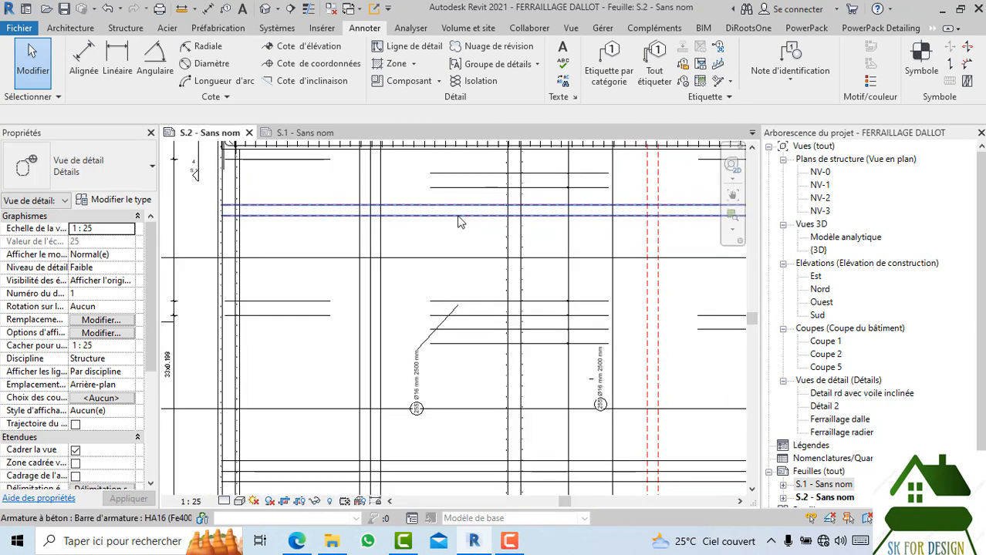
{"action": "left_click", "coordinate": [717, 82]}
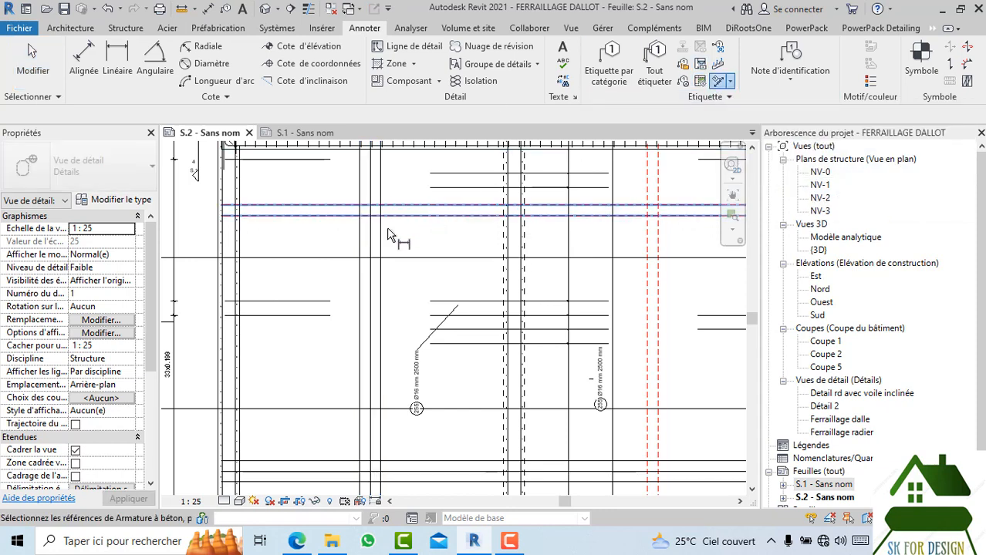
{"action": "left_click", "coordinate": [379, 271]}
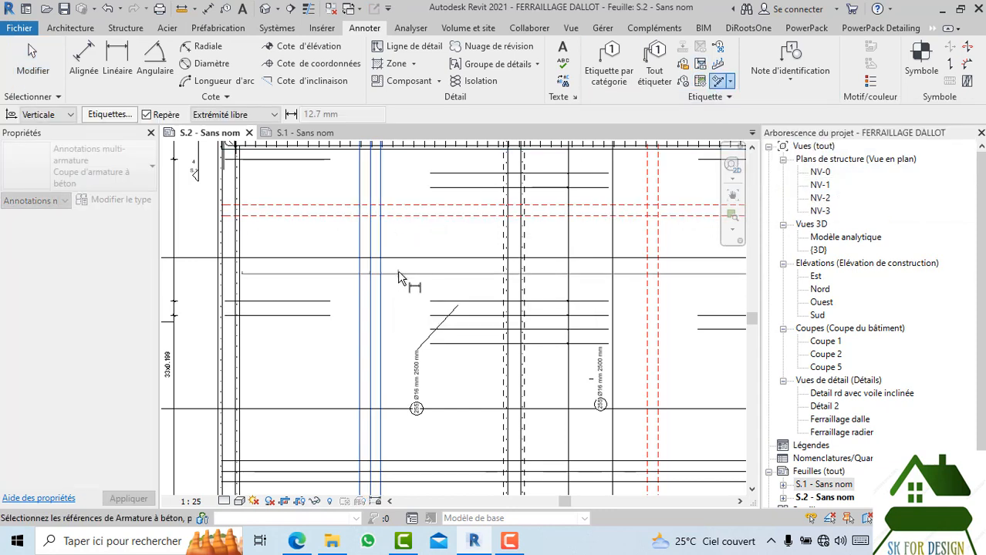
{"action": "left_click", "coordinate": [424, 280]}
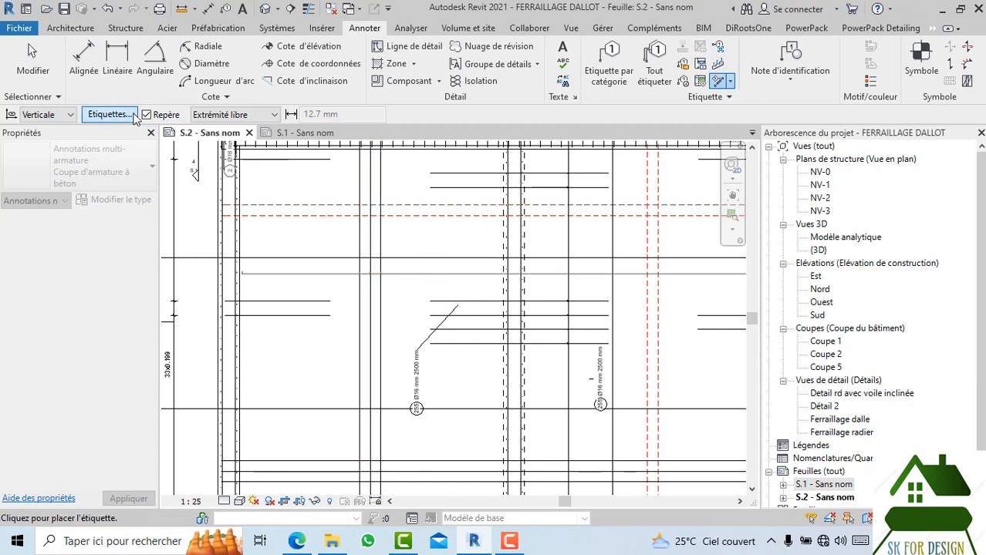
{"action": "left_click", "coordinate": [68, 114]}
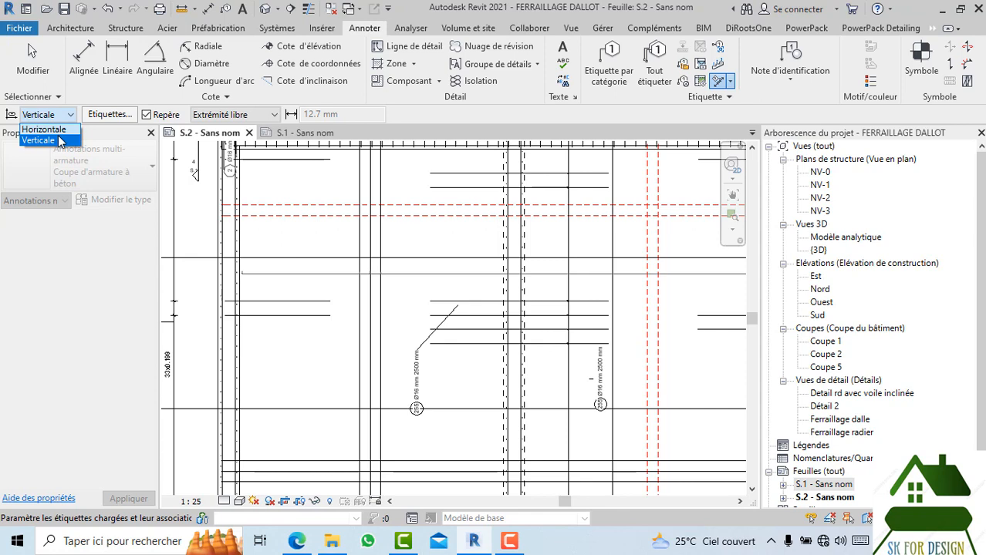
{"action": "left_click", "coordinate": [56, 131]}
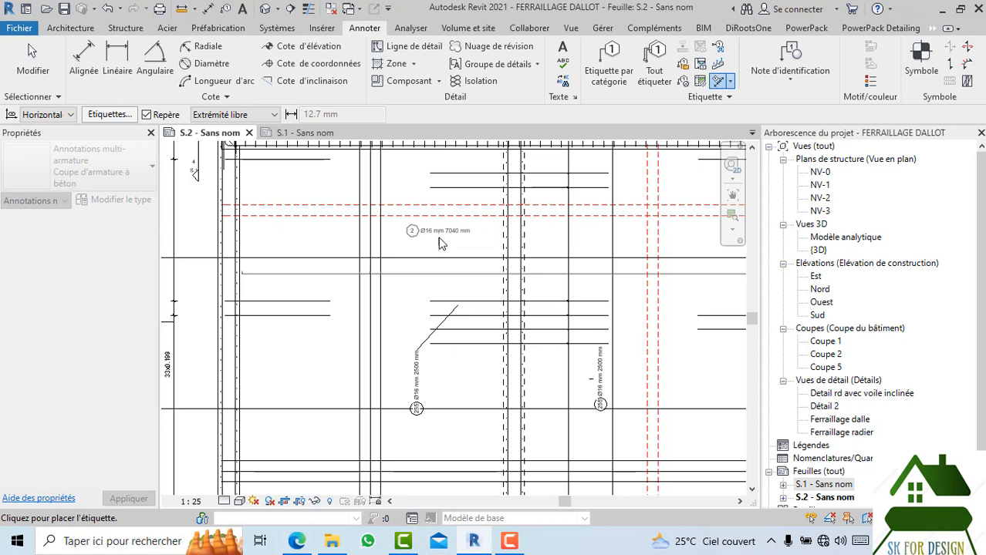
{"action": "left_click", "coordinate": [439, 240]}
{"action": "scroll", "coordinate": [453, 239], "scroll_direction": "up", "scroll_amount": 2}
{"action": "key", "text": "Escape"}
{"action": "scroll", "coordinate": [453, 237], "scroll_direction": "down", "scroll_amount": 3}
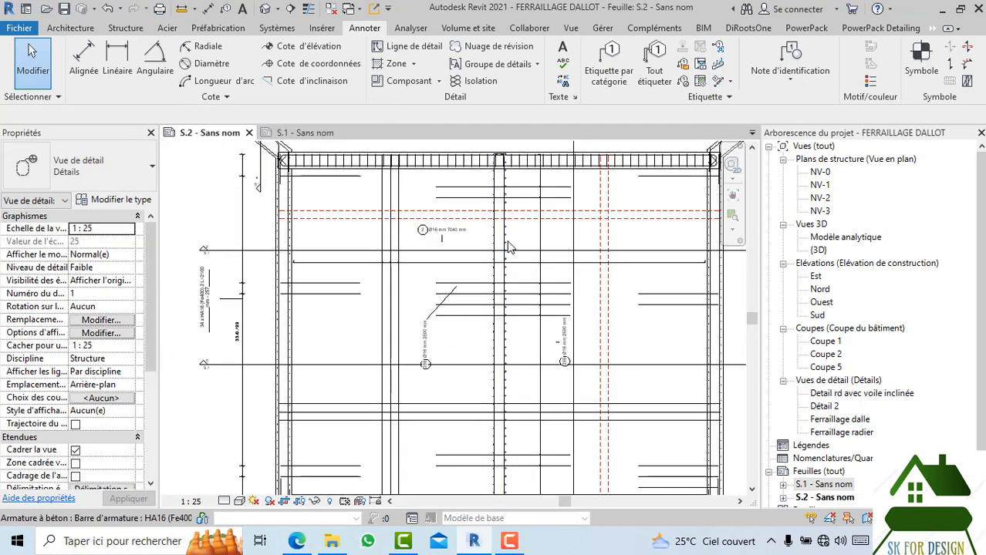
- Examine the bar layers and the annotations placed so far across the Ferraillage dalle view
{"action": "middle_click_drag", "start_coordinate": [509, 246], "coordinate": [502, 252]}
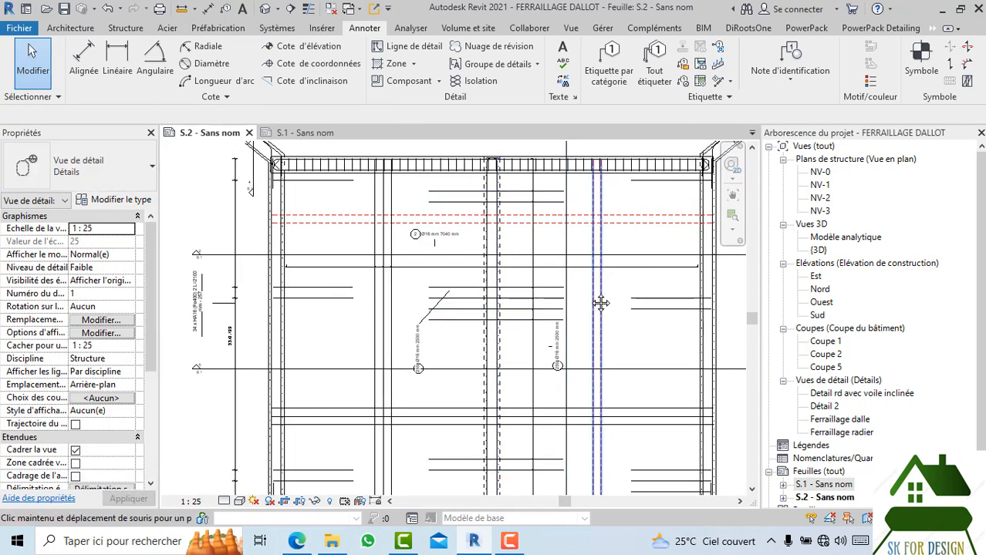
{"action": "middle_click_drag", "start_coordinate": [601, 304], "coordinate": [601, 299]}
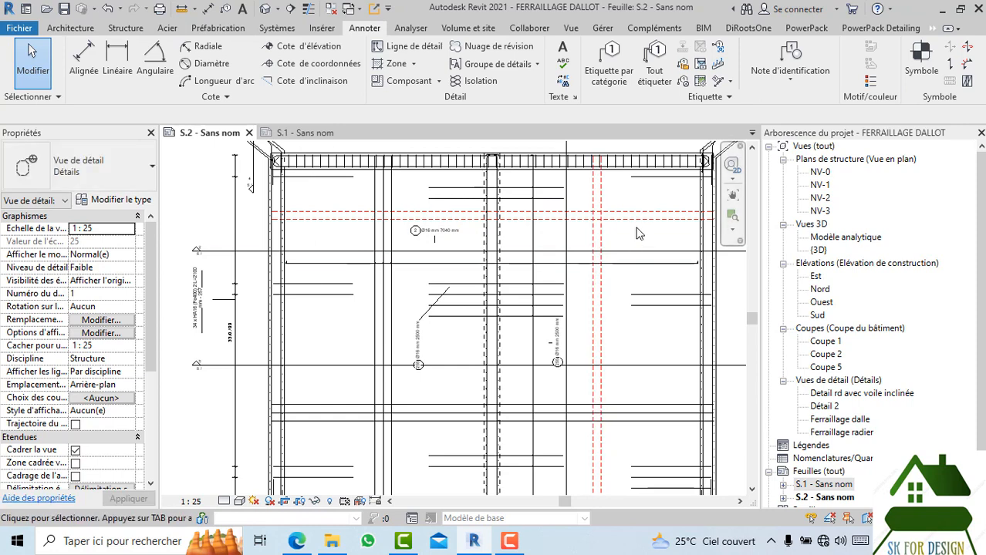
{"action": "scroll", "coordinate": [601, 277], "scroll_direction": "down", "scroll_amount": 3}
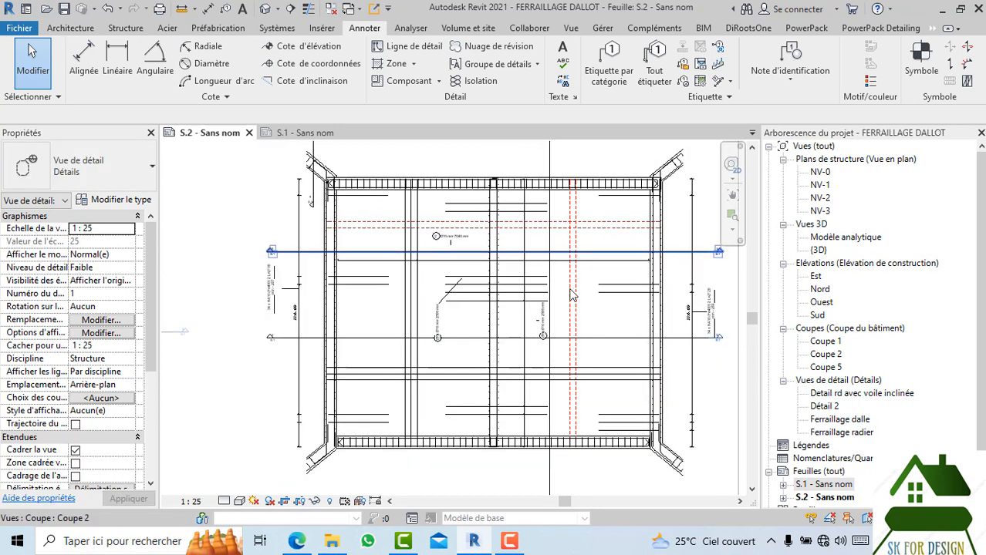
{"action": "scroll", "coordinate": [596, 266], "scroll_direction": "down", "scroll_amount": 3}
{"action": "scroll", "coordinate": [324, 283], "scroll_direction": "up", "scroll_amount": 2}
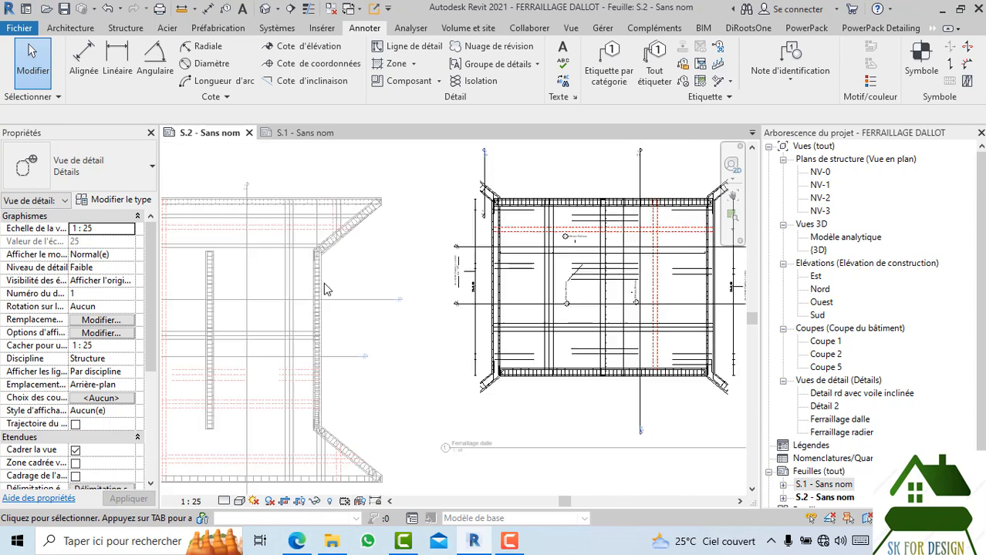
{"action": "scroll", "coordinate": [609, 281], "scroll_direction": "up", "scroll_amount": 4}
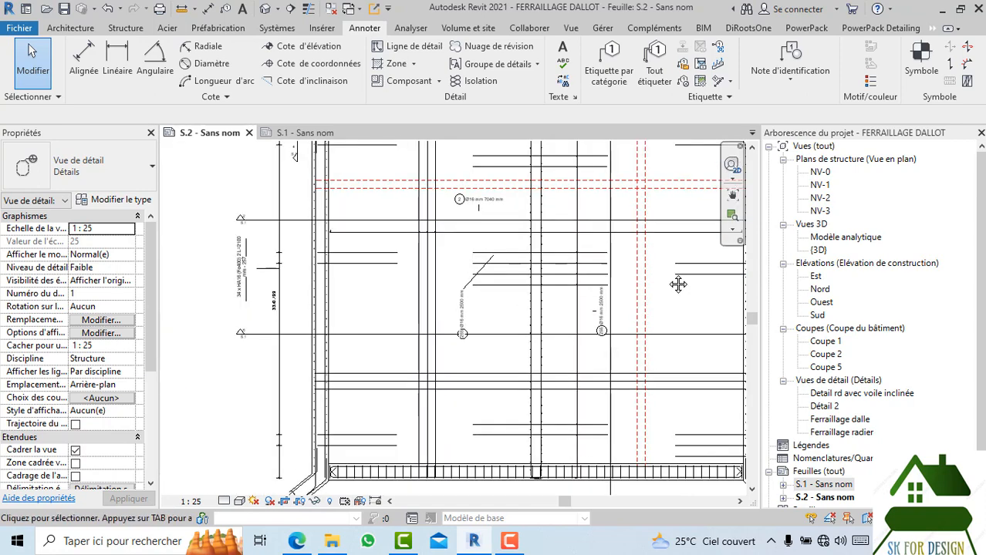
{"action": "scroll", "coordinate": [601, 279], "scroll_direction": "down", "scroll_amount": 2}
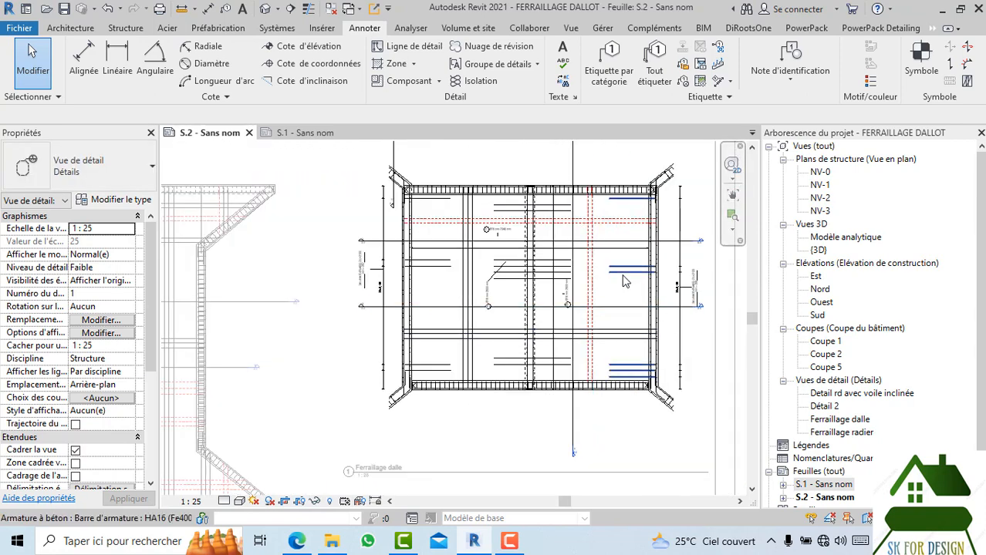
{"action": "scroll", "coordinate": [599, 280], "scroll_direction": "up", "scroll_amount": 1}
{"action": "scroll", "coordinate": [599, 280], "scroll_direction": "up", "scroll_amount": 1}
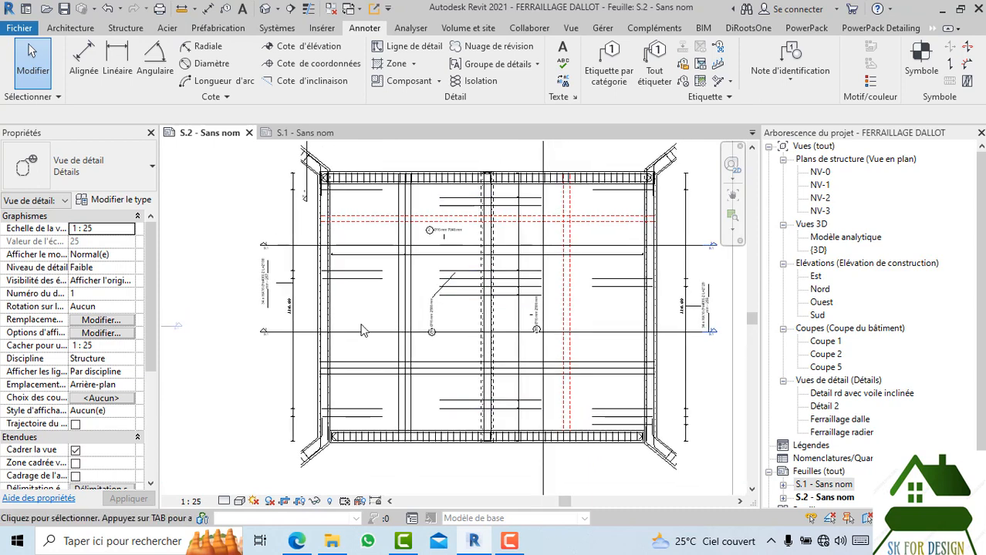
- Select all Coupe d'armature à béton multi-rebar annotations visible in the view, and add the annotations outside both side walls to the selection
{"action": "scroll", "coordinate": [369, 227], "scroll_direction": "up", "scroll_amount": 2}
{"action": "left_click", "coordinate": [369, 224]}
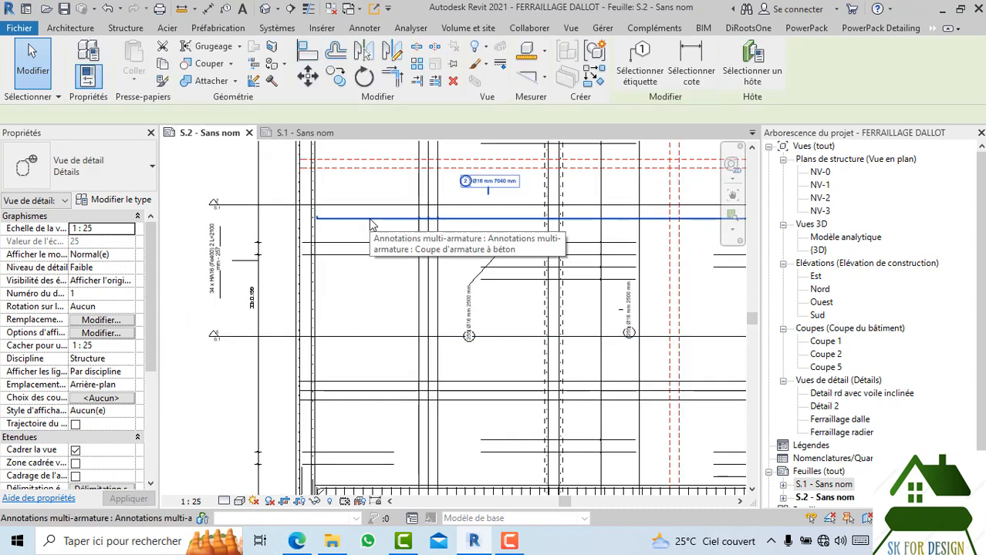
{"action": "right_click", "coordinate": [369, 225]}
{"action": "mouse_move", "coordinate": [447, 337]}
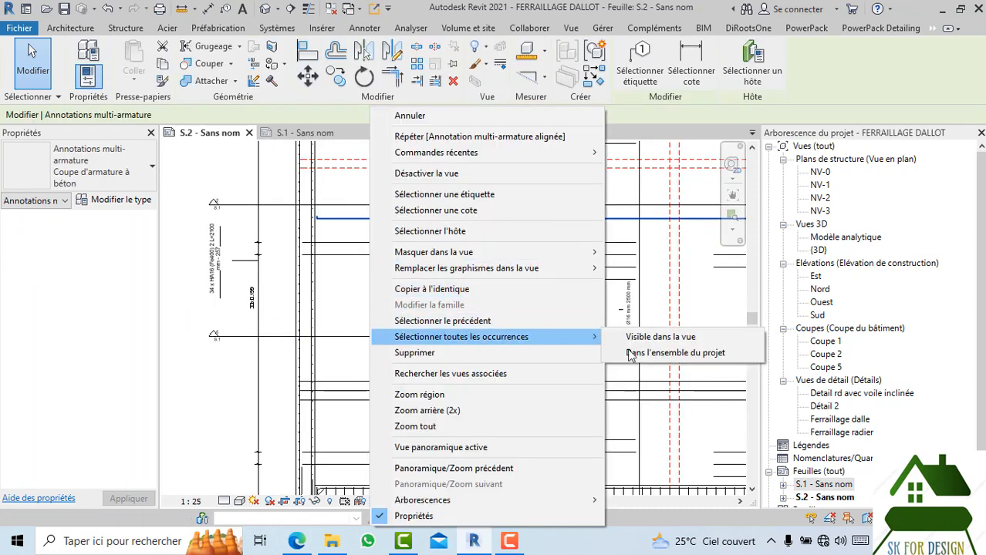
{"action": "left_click", "coordinate": [655, 337]}
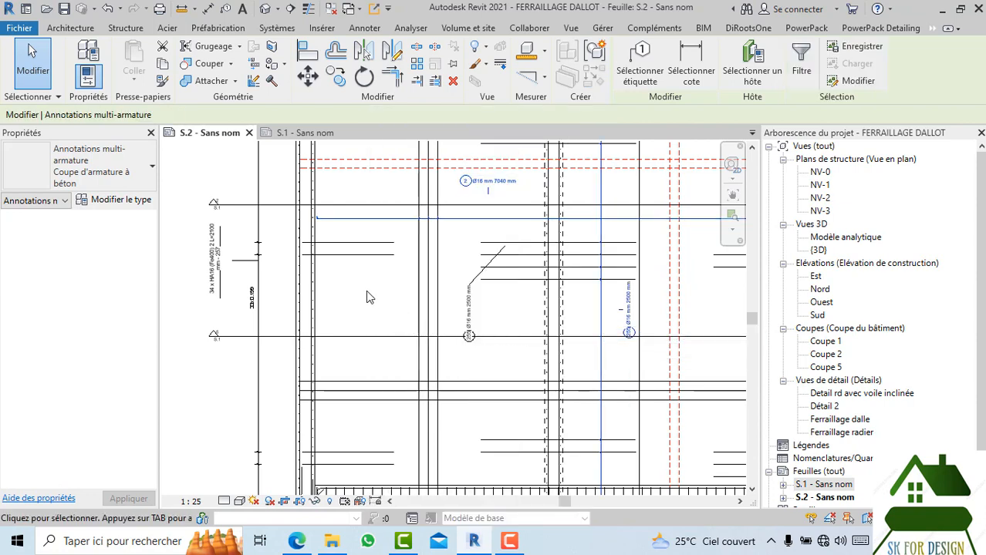
{"action": "scroll", "coordinate": [368, 298], "scroll_direction": "down", "scroll_amount": 1}
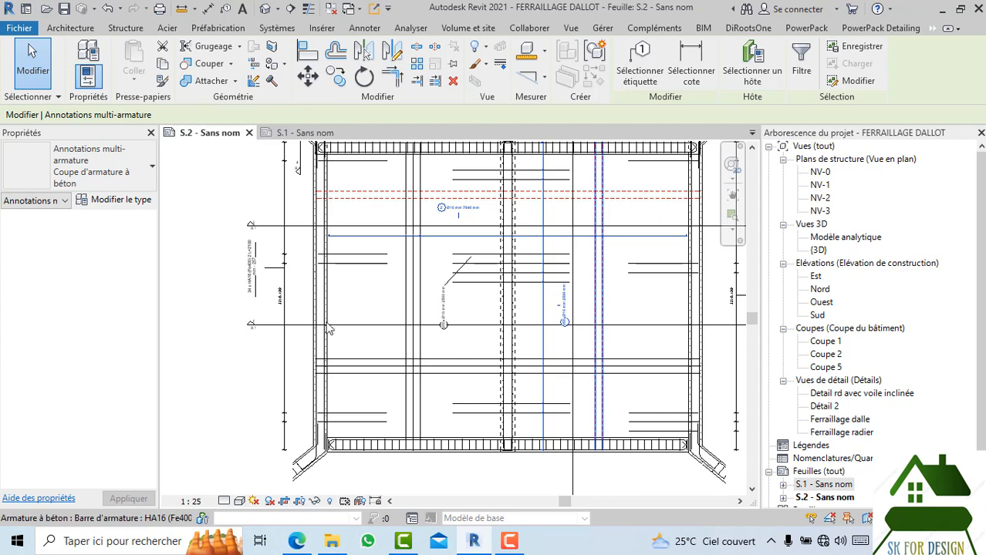
{"action": "scroll", "coordinate": [302, 327], "scroll_direction": "up", "scroll_amount": 1}
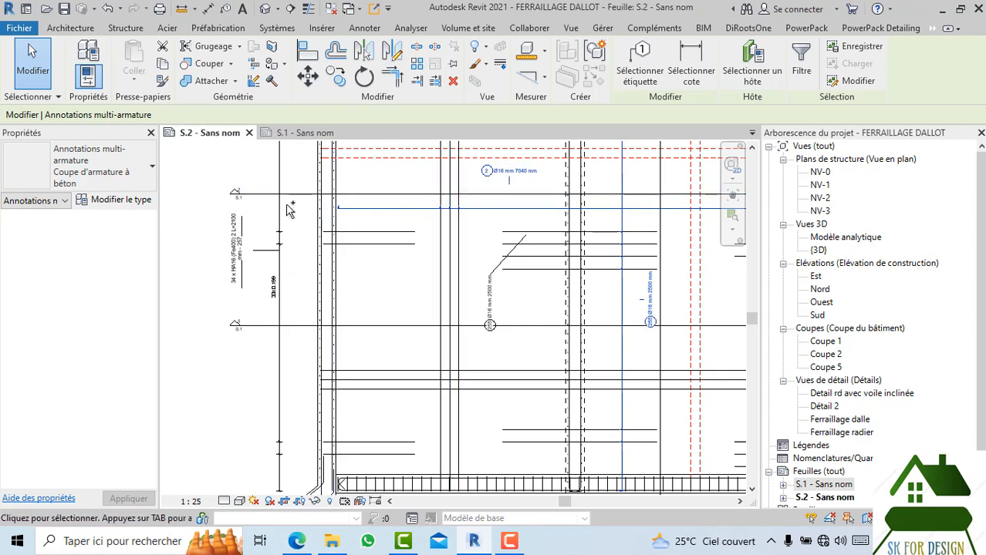
{"action": "middle_click_drag", "start_coordinate": [398, 279], "coordinate": [314, 324]}
{"action": "scroll", "coordinate": [307, 309], "scroll_direction": "down", "scroll_amount": 2}
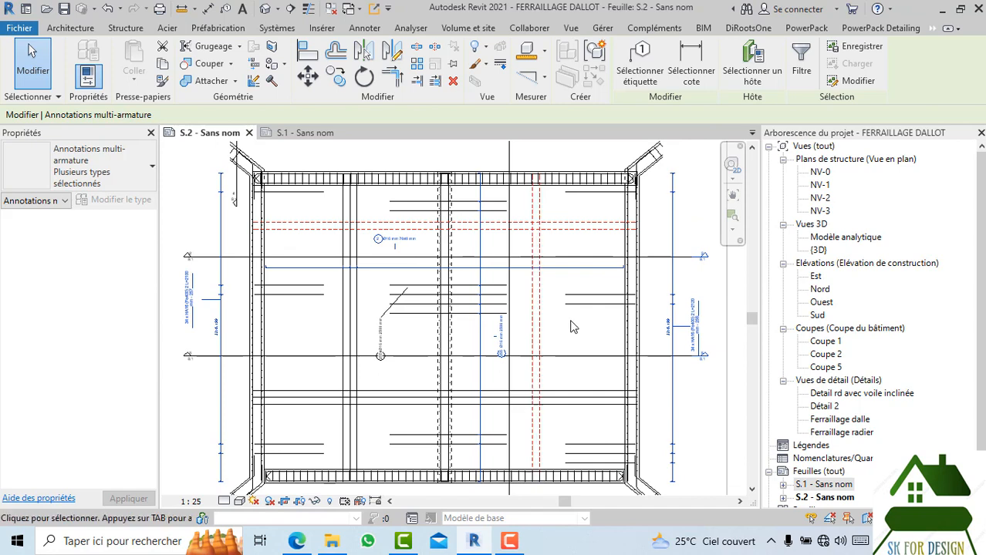
- Override the selected annotations' graphics by element in the view, setting the projection line pattern to Plein and the colour to Bleu
{"action": "right_click", "coordinate": [562, 282]}
{"action": "mouse_move", "coordinate": [735, 285]}
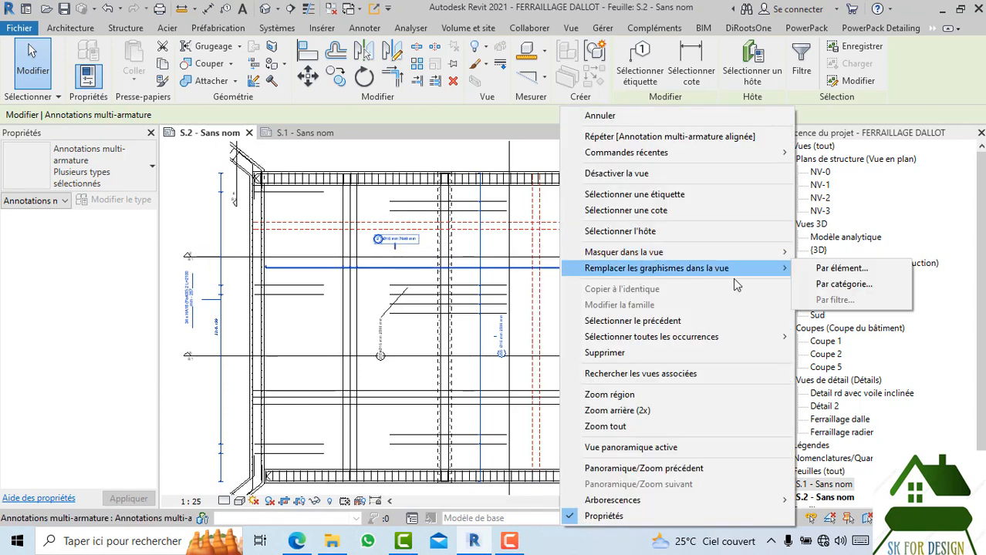
{"action": "left_click", "coordinate": [828, 271]}
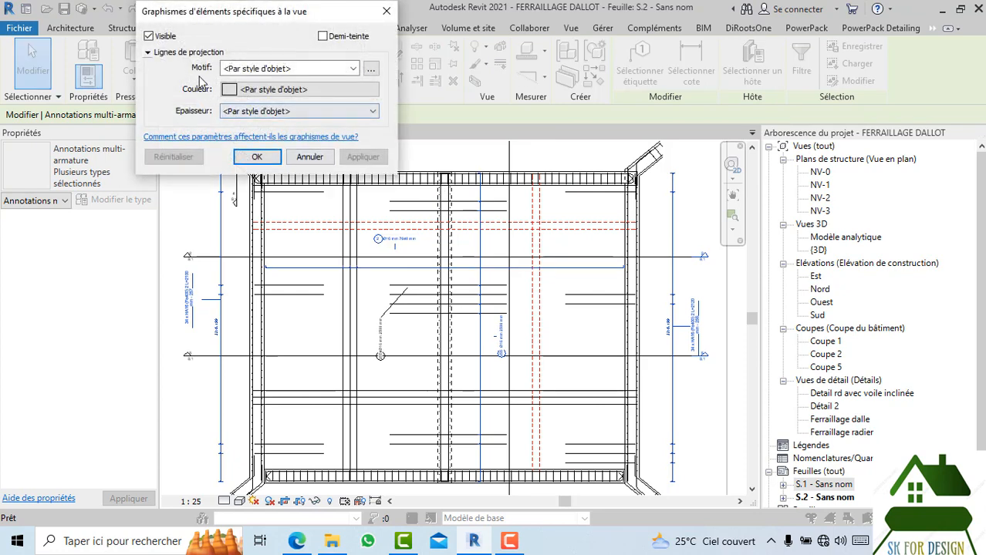
{"action": "left_click", "coordinate": [354, 69]}
{"action": "left_click", "coordinate": [312, 94]}
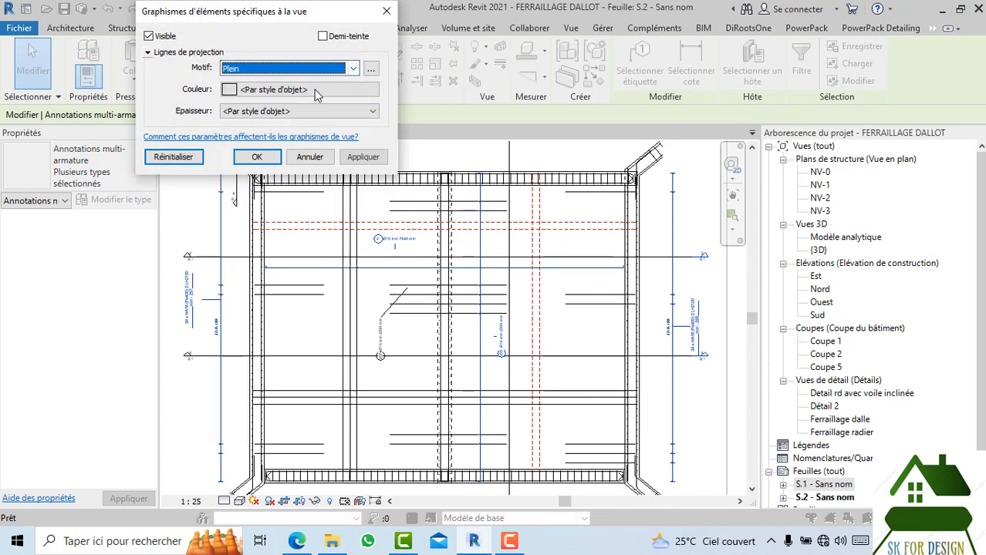
{"action": "left_click", "coordinate": [329, 93]}
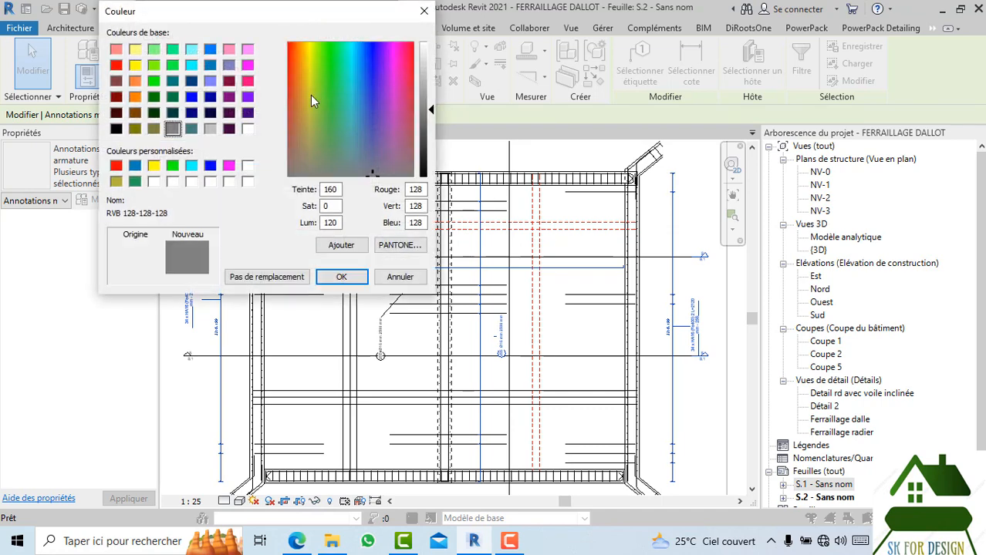
{"action": "left_click", "coordinate": [209, 167]}
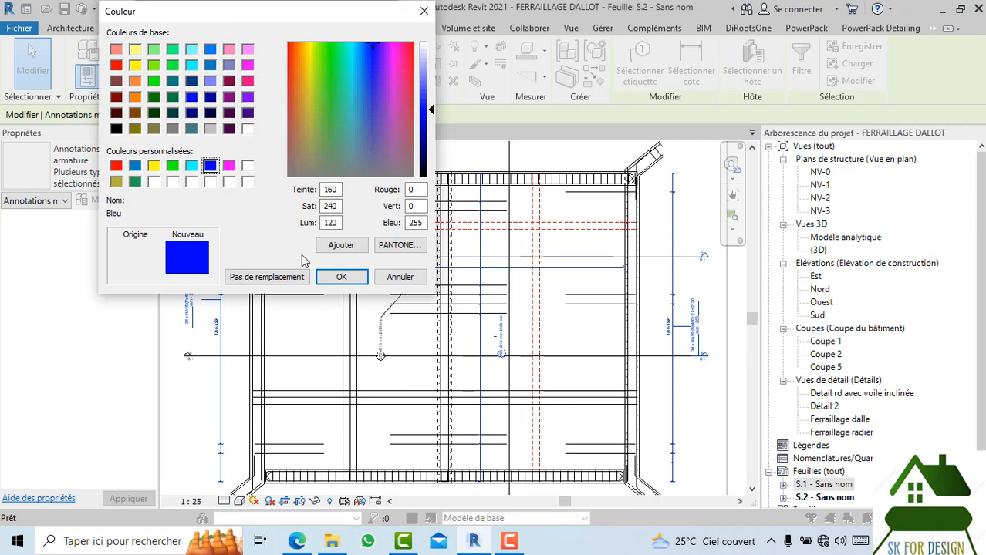
{"action": "left_click", "coordinate": [344, 277]}
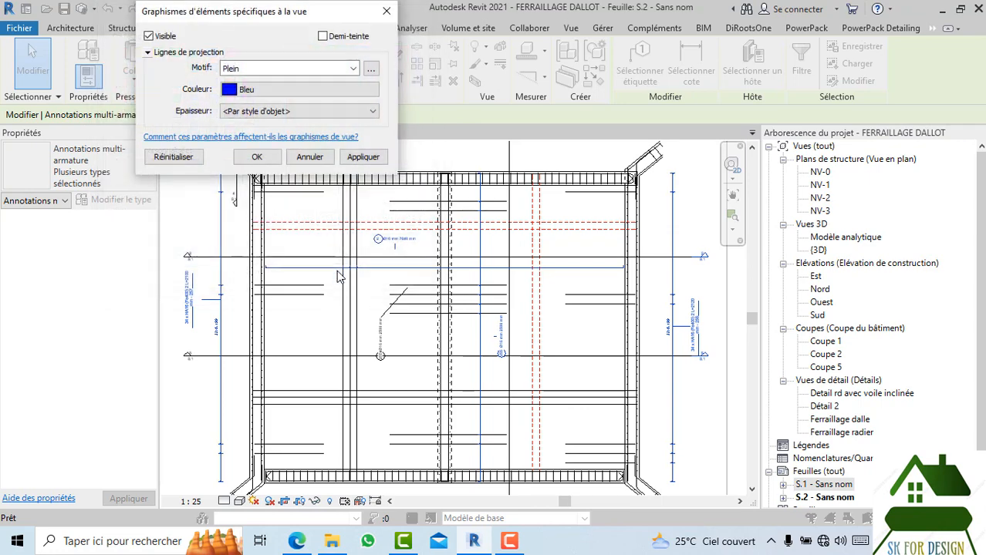
- Set the projection line weight override to 2, apply it to the selected annotations, and clear the selection
{"action": "left_click", "coordinate": [277, 113]}
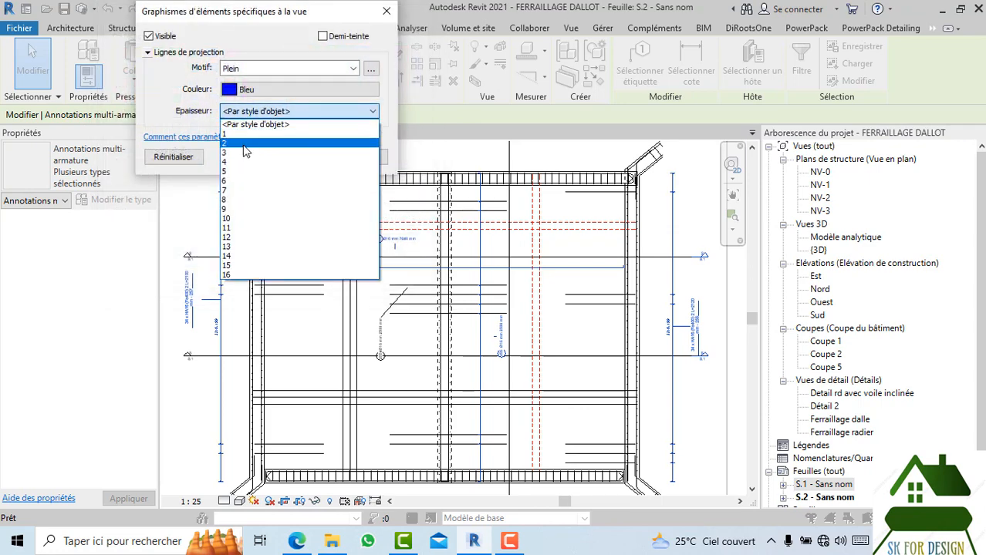
{"action": "left_click", "coordinate": [245, 144]}
{"action": "left_click", "coordinate": [357, 157]}
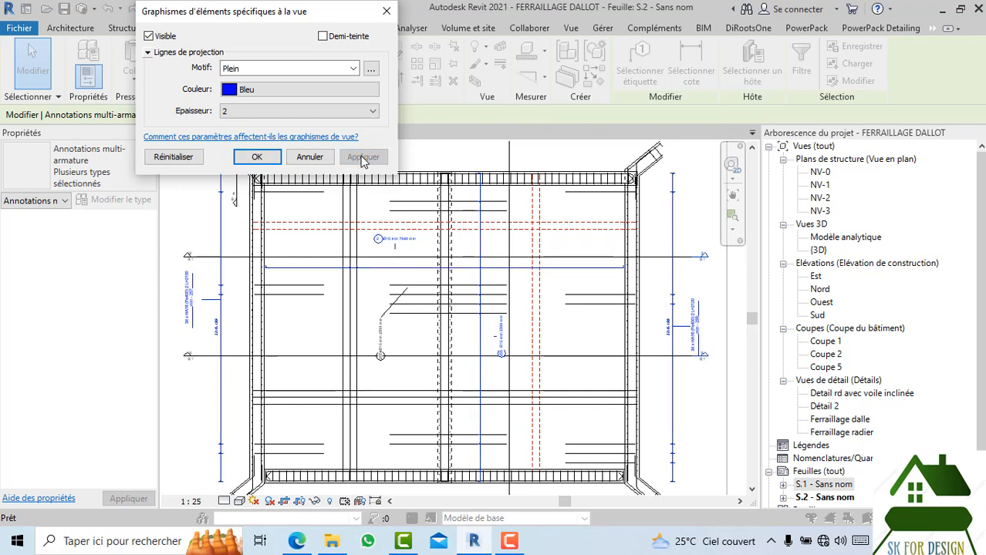
{"action": "left_click", "coordinate": [257, 156]}
{"action": "scroll", "coordinate": [285, 247], "scroll_direction": "up", "scroll_amount": 3}
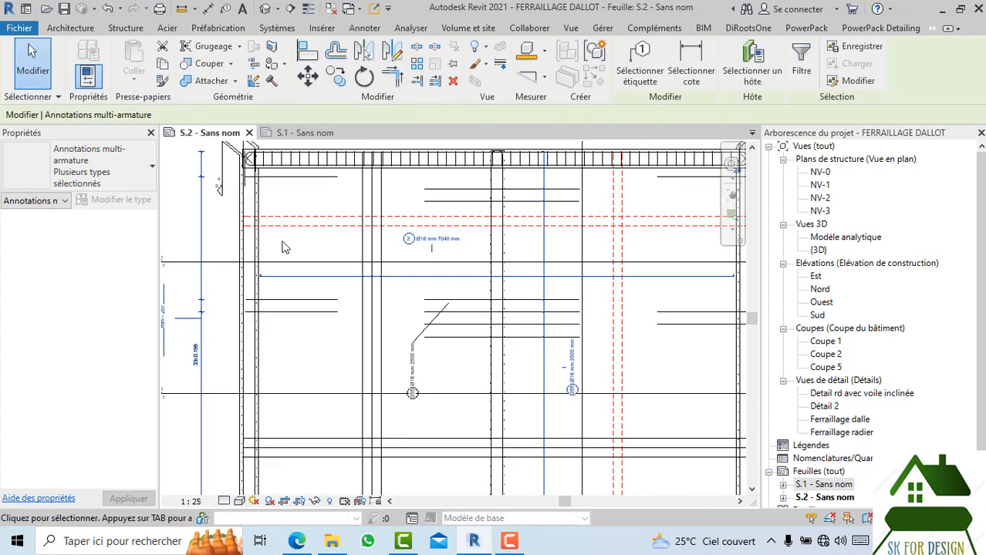
{"action": "left_click", "coordinate": [322, 243]}
{"action": "scroll", "coordinate": [322, 243], "scroll_direction": "down", "scroll_amount": 4}
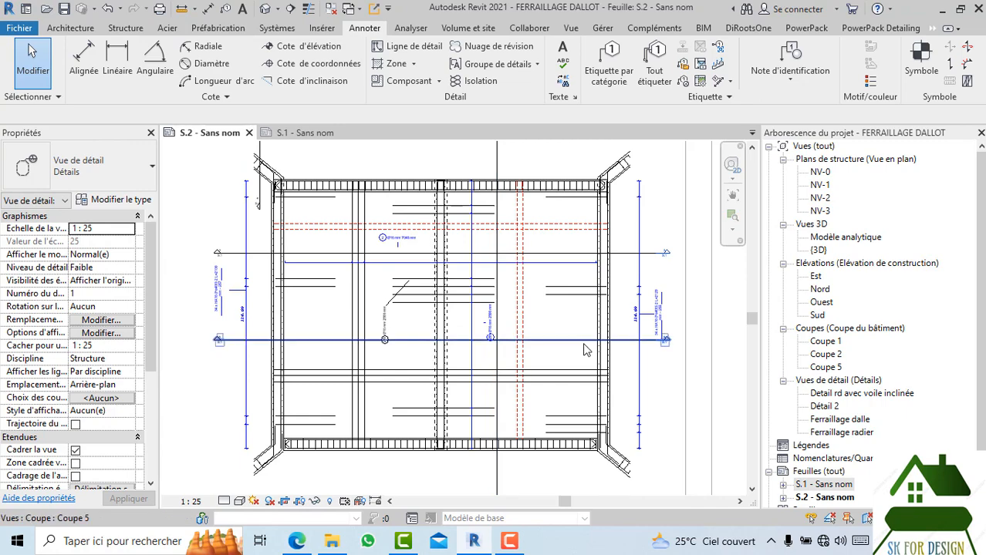
{"action": "scroll", "coordinate": [516, 330], "scroll_direction": "up", "scroll_amount": 4}
{"action": "scroll", "coordinate": [528, 323], "scroll_direction": "down", "scroll_amount": 3}
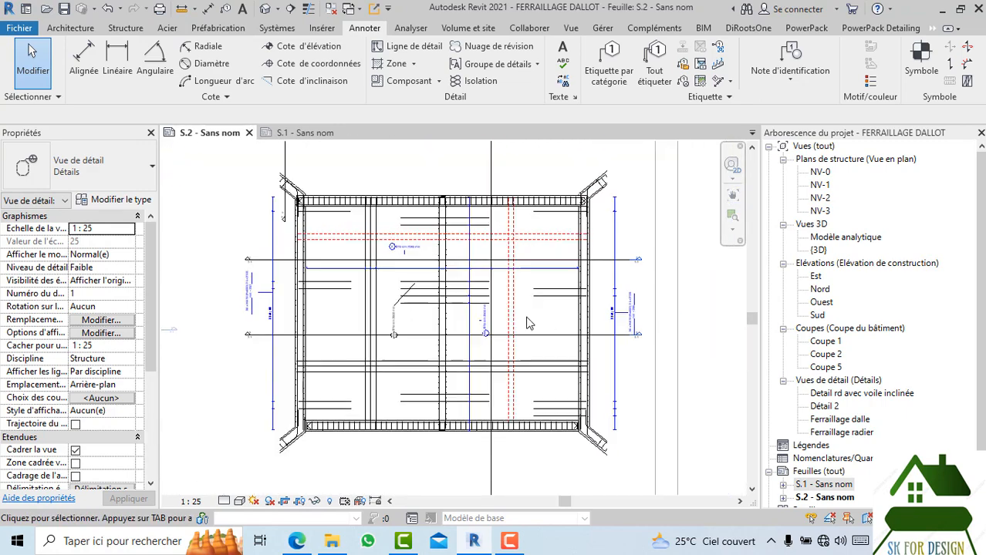
{"action": "scroll", "coordinate": [419, 310], "scroll_direction": "up", "scroll_amount": 4}
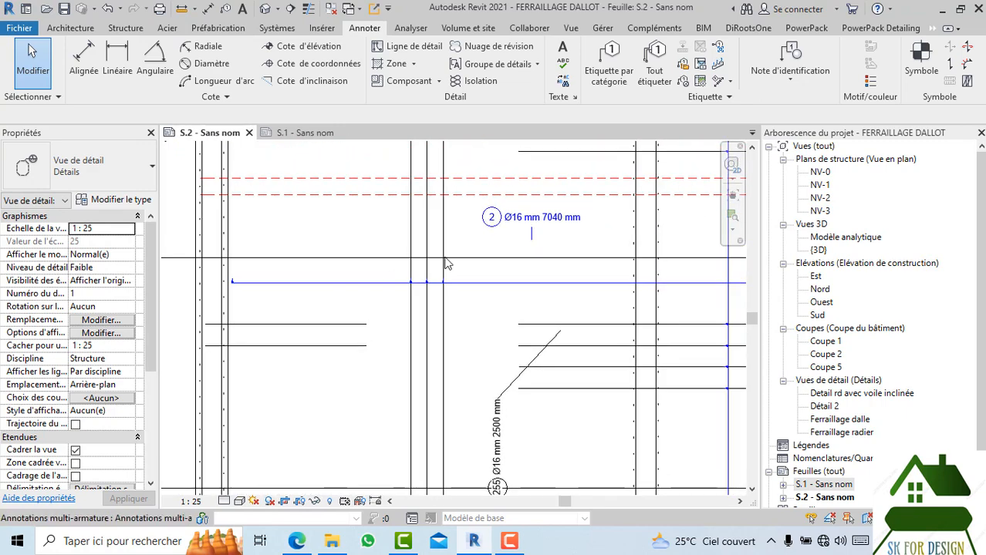
{"action": "scroll", "coordinate": [584, 215], "scroll_direction": "down", "scroll_amount": 4}
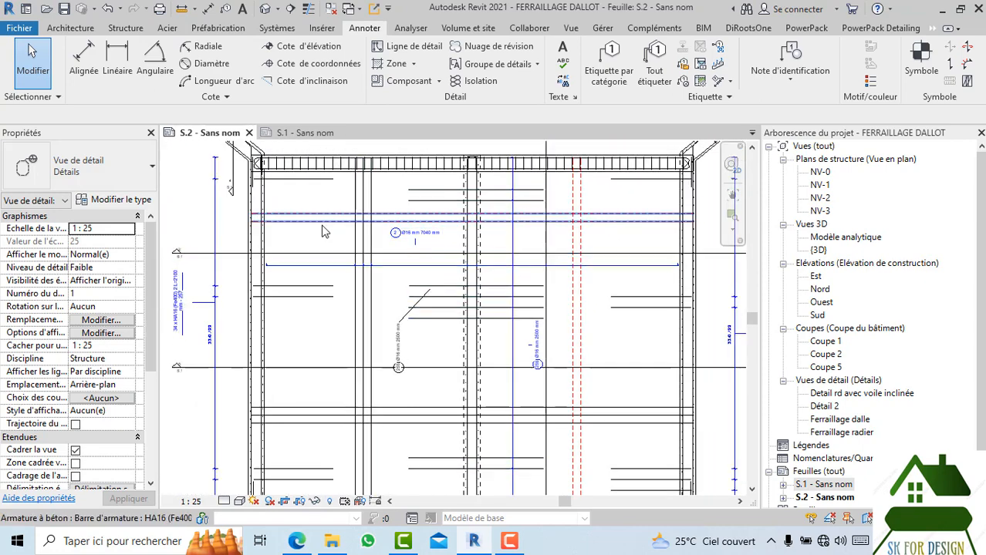
- Examine the end of the blue horizontal multi-rebar annotation beside the slab's left side wall in the Ferraillage dalle view
{"action": "scroll", "coordinate": [371, 233], "scroll_direction": "up", "scroll_amount": 1}
{"action": "scroll", "coordinate": [370, 233], "scroll_direction": "up", "scroll_amount": 1}
{"action": "scroll", "coordinate": [339, 279], "scroll_direction": "up", "scroll_amount": 2}
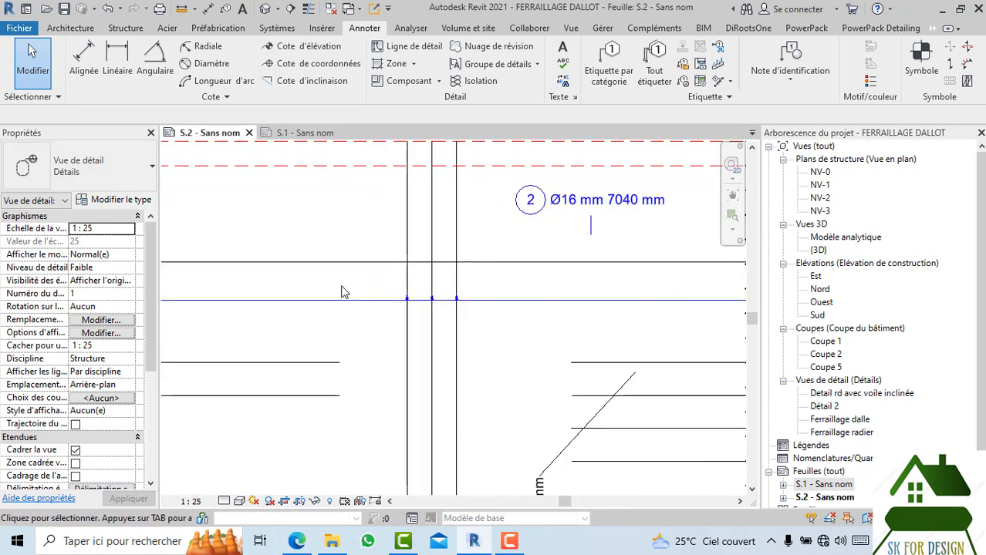
{"action": "middle_click_drag", "start_coordinate": [428, 320], "coordinate": [664, 360]}
{"action": "scroll", "coordinate": [381, 338], "scroll_direction": "up", "scroll_amount": 3}
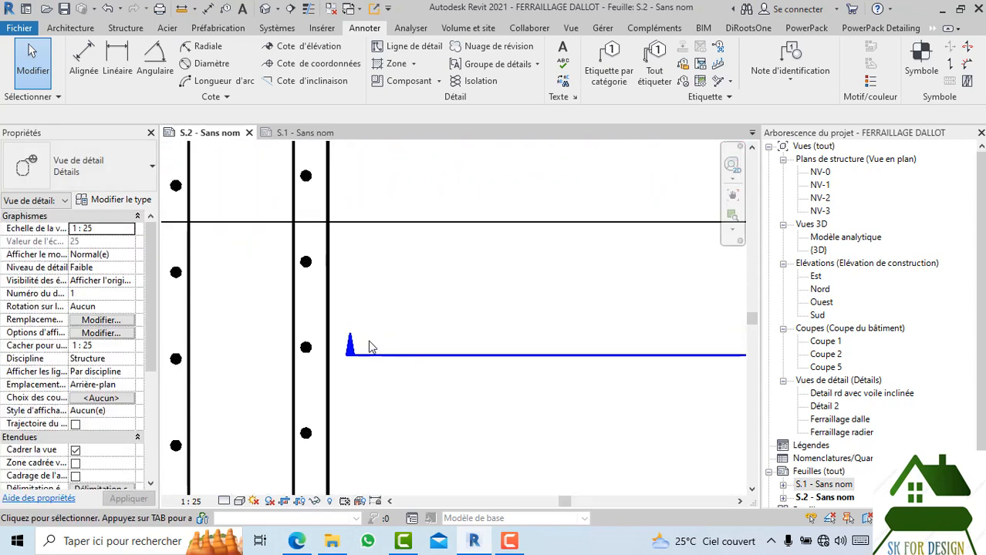
{"action": "scroll", "coordinate": [347, 339], "scroll_direction": "down", "scroll_amount": 4}
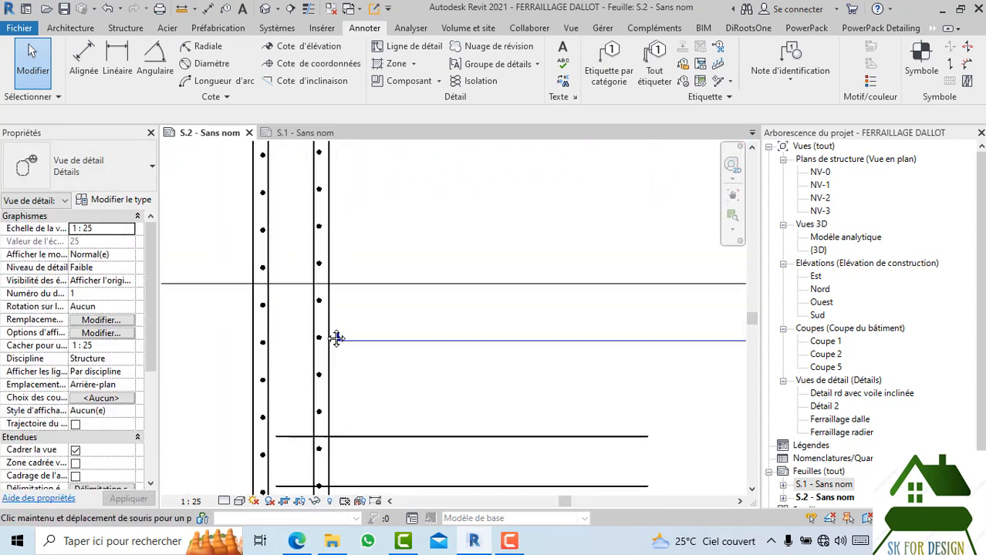
{"action": "left_click", "coordinate": [324, 337]}
{"action": "scroll", "coordinate": [323, 328], "scroll_direction": "down", "scroll_amount": 3}
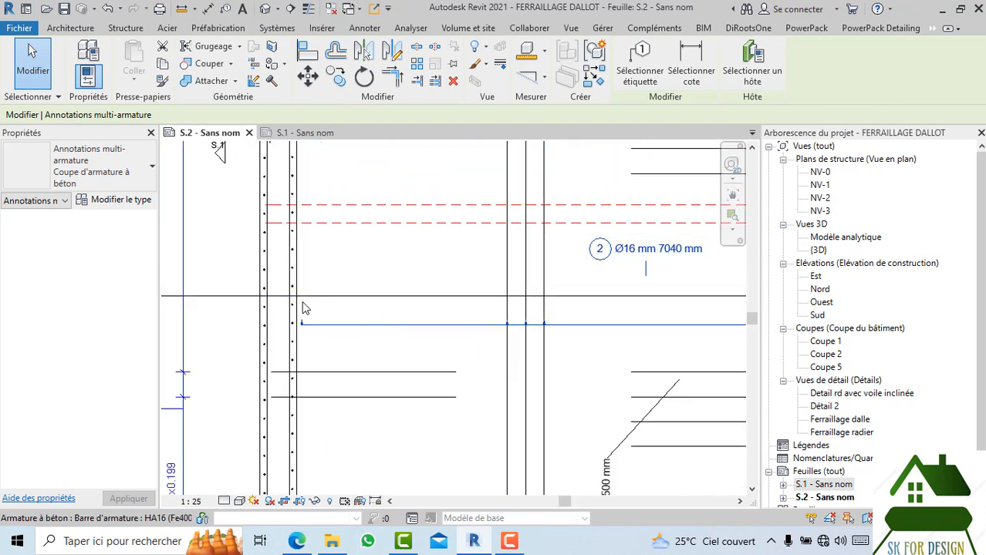
{"action": "scroll", "coordinate": [307, 321], "scroll_direction": "down", "scroll_amount": 4}
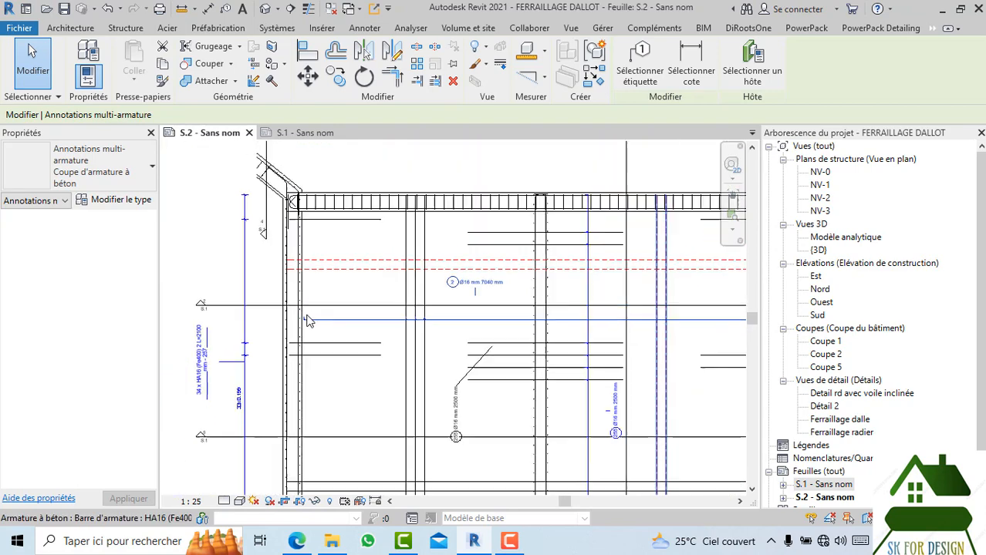
{"action": "middle_click_drag", "start_coordinate": [419, 337], "coordinate": [404, 379]}
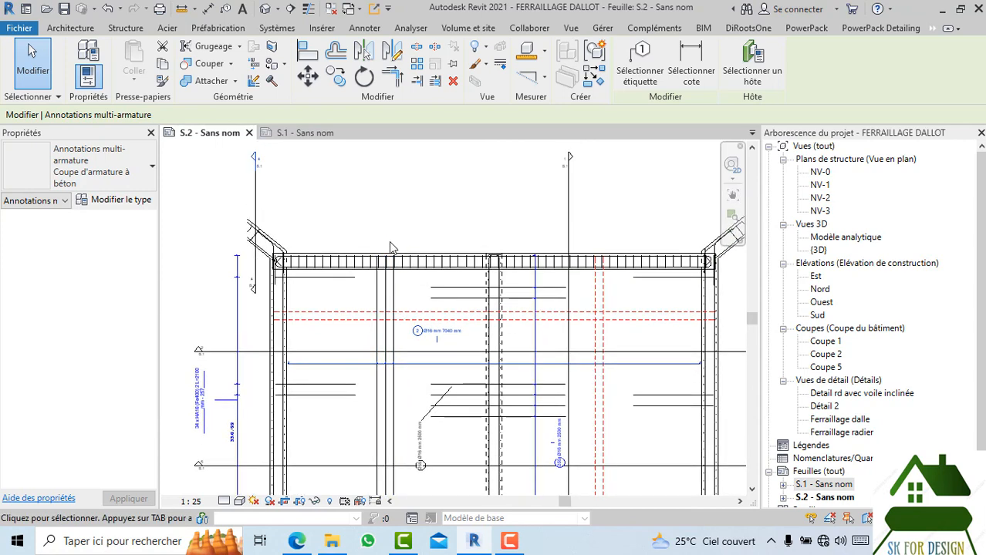
{"action": "scroll", "coordinate": [399, 255], "scroll_direction": "up", "scroll_amount": 5}
{"action": "middle_click_drag", "start_coordinate": [417, 252], "coordinate": [419, 268]}
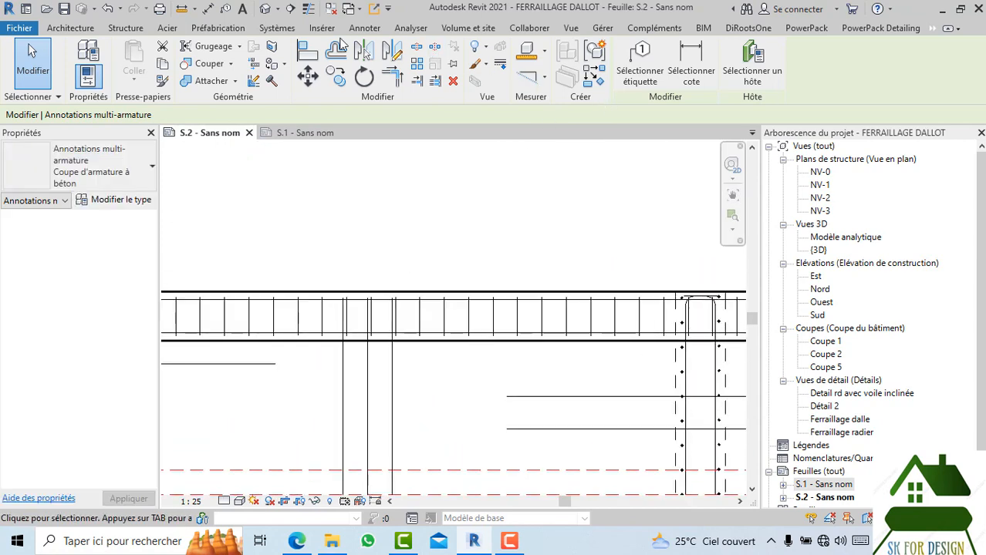
{"action": "left_click", "coordinate": [355, 27]}
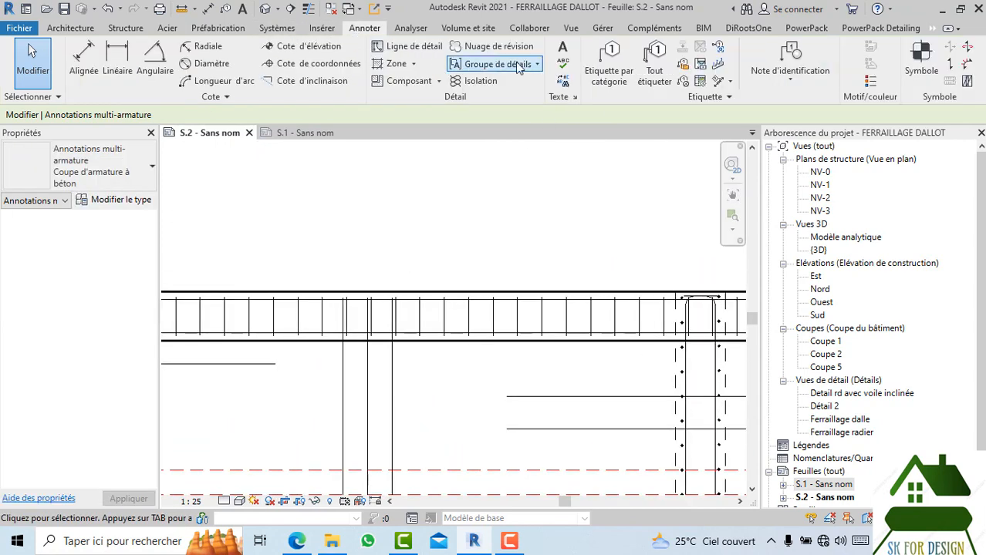
{"action": "left_click", "coordinate": [605, 73]}
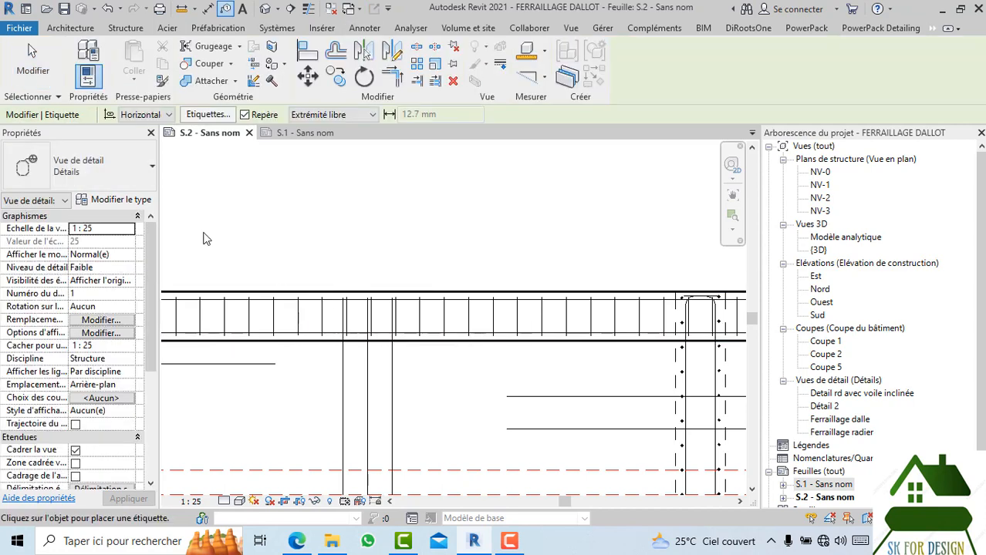
{"action": "left_click", "coordinate": [150, 186]}
{"action": "scroll", "coordinate": [424, 257], "scroll_direction": "down", "scroll_amount": 1}
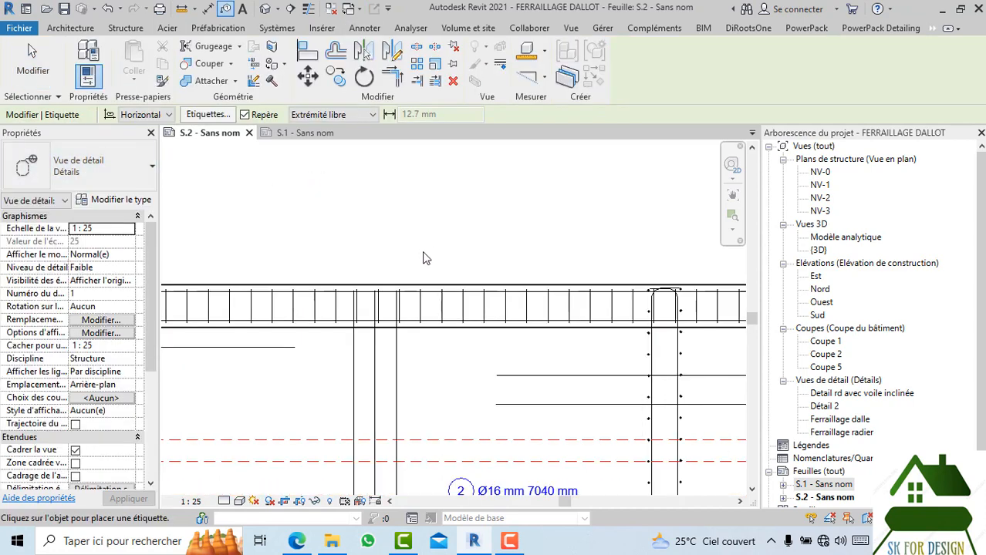
{"action": "left_click", "coordinate": [364, 27]}
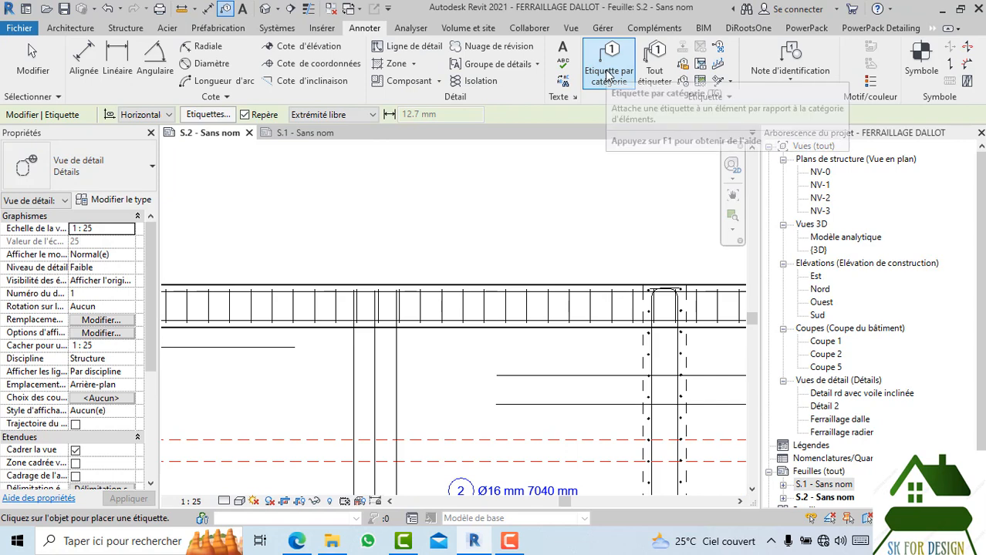
{"action": "left_click", "coordinate": [654, 62]}
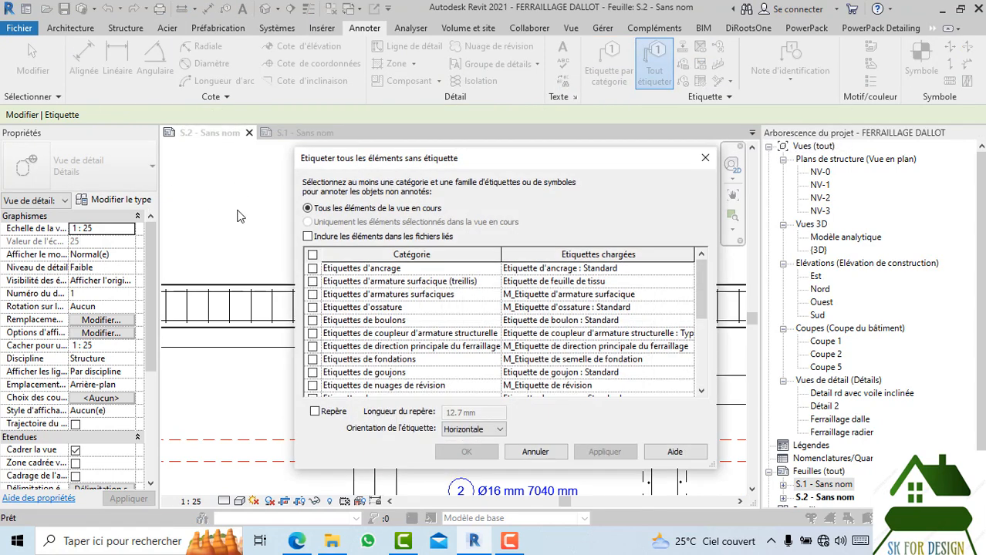
{"action": "left_click", "coordinate": [705, 158]}
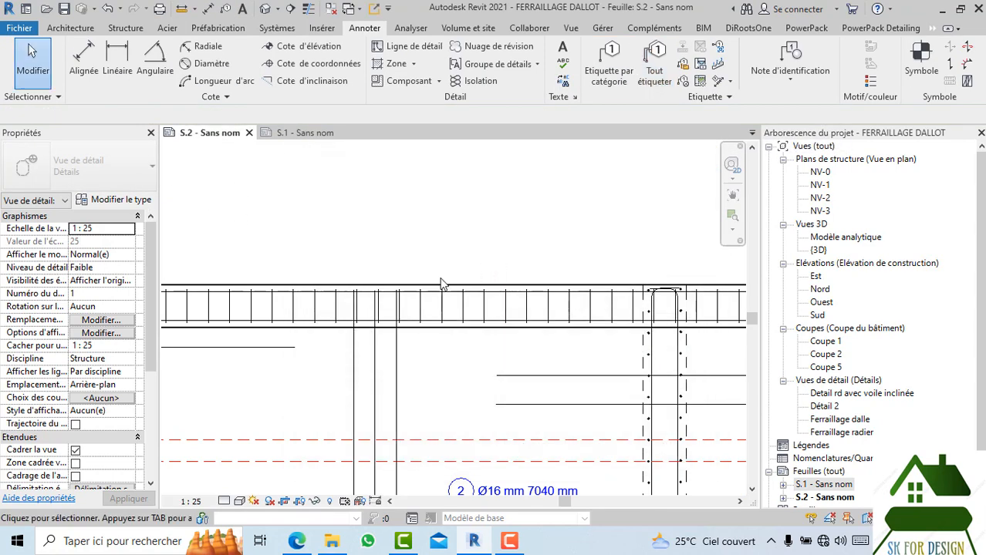
- Tag the HA16 bar in the upper wall by category, placing the text above the wall with an elbowed leader
{"action": "left_click", "coordinate": [606, 78]}
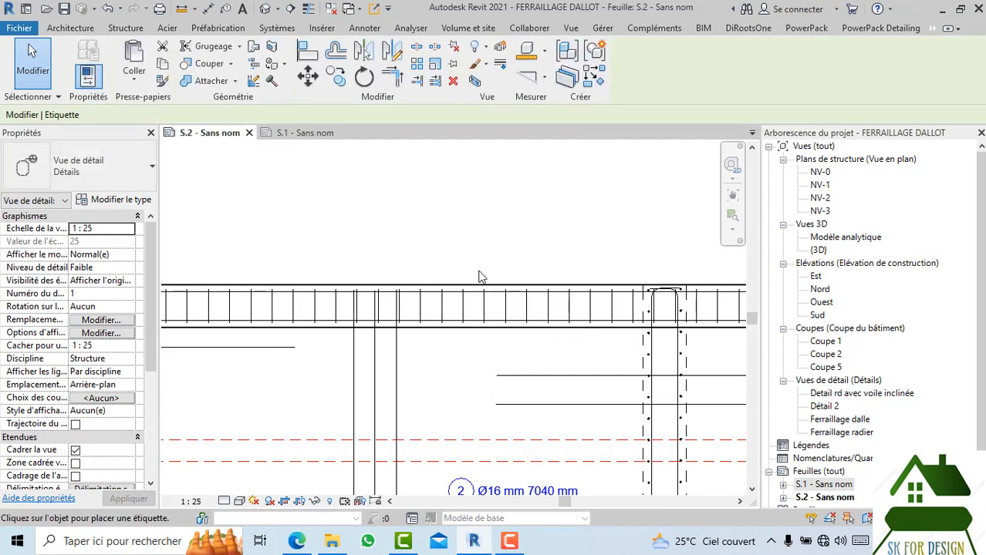
{"action": "left_click", "coordinate": [410, 297]}
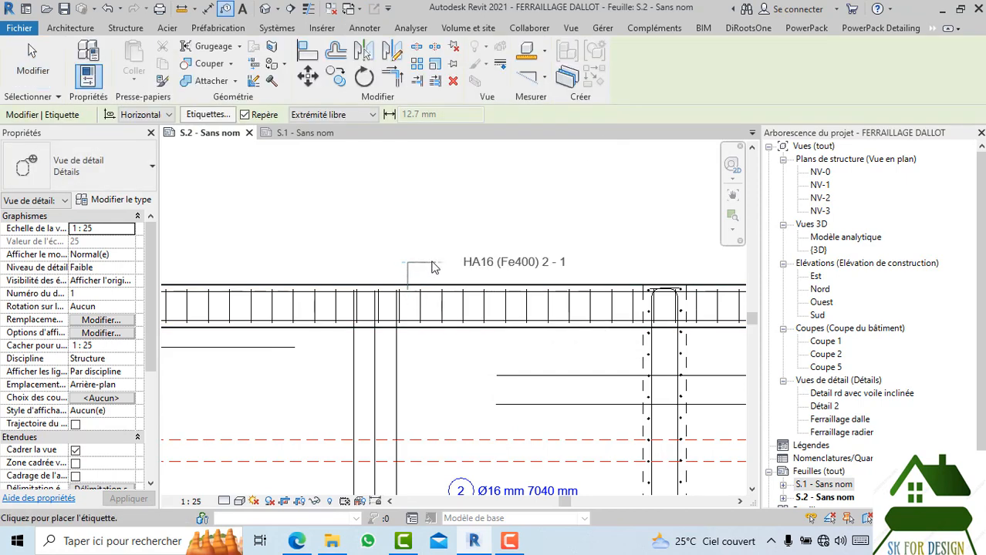
{"action": "scroll", "coordinate": [436, 224], "scroll_direction": "down", "scroll_amount": 1}
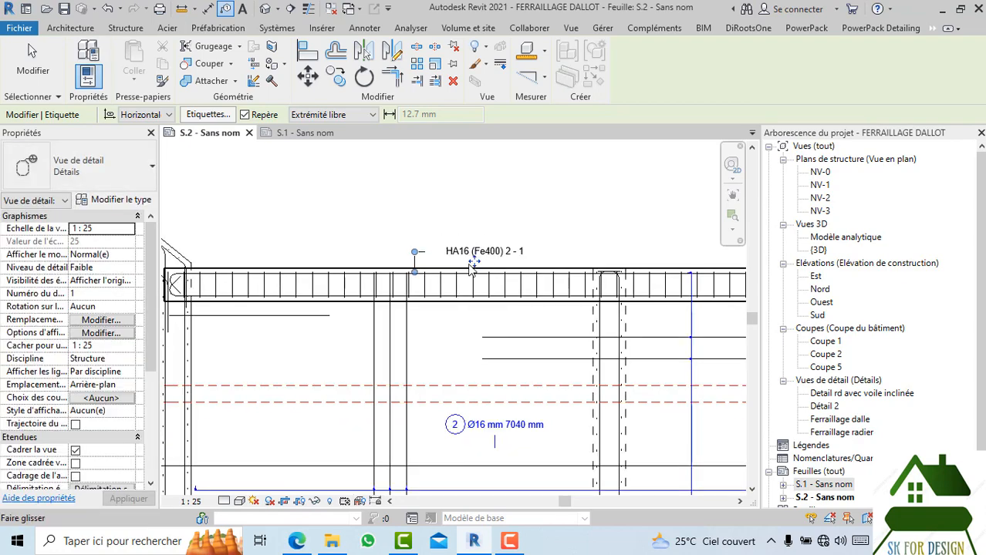
- Tag the HA16 bar in the lower wall by category, placing the text below the wall with an elbowed leader
{"action": "scroll", "coordinate": [469, 202], "scroll_direction": "down", "scroll_amount": 2}
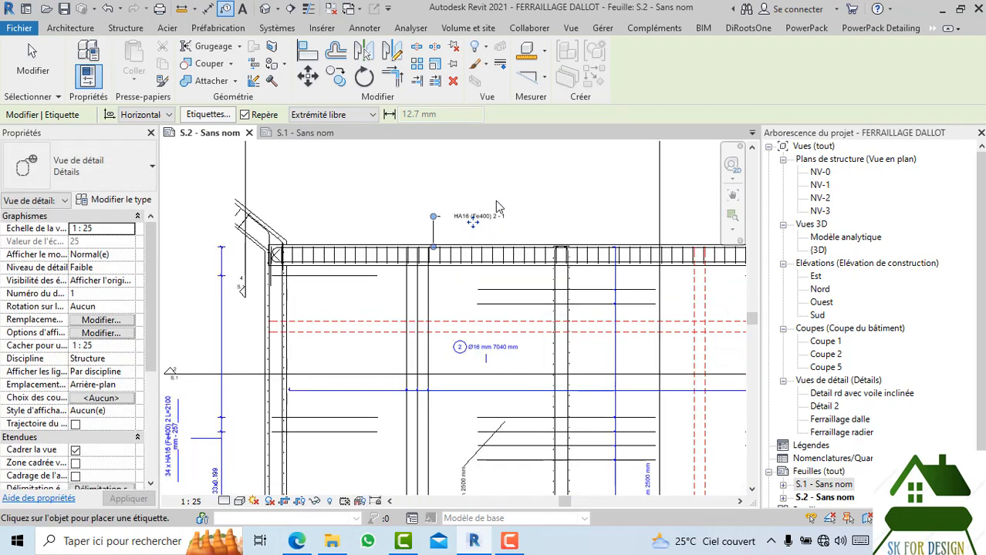
{"action": "scroll", "coordinate": [486, 212], "scroll_direction": "down", "scroll_amount": 4}
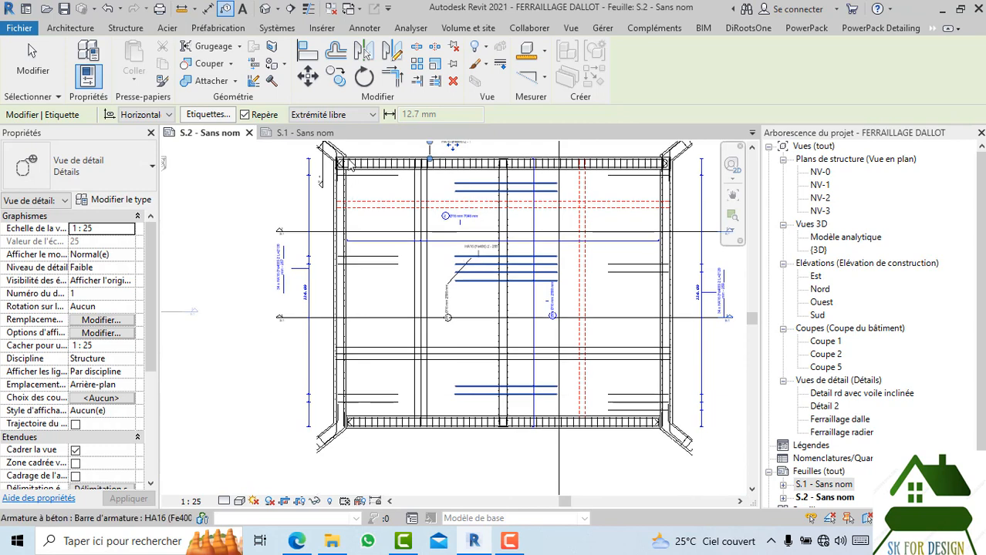
{"action": "scroll", "coordinate": [429, 408], "scroll_direction": "up", "scroll_amount": 6}
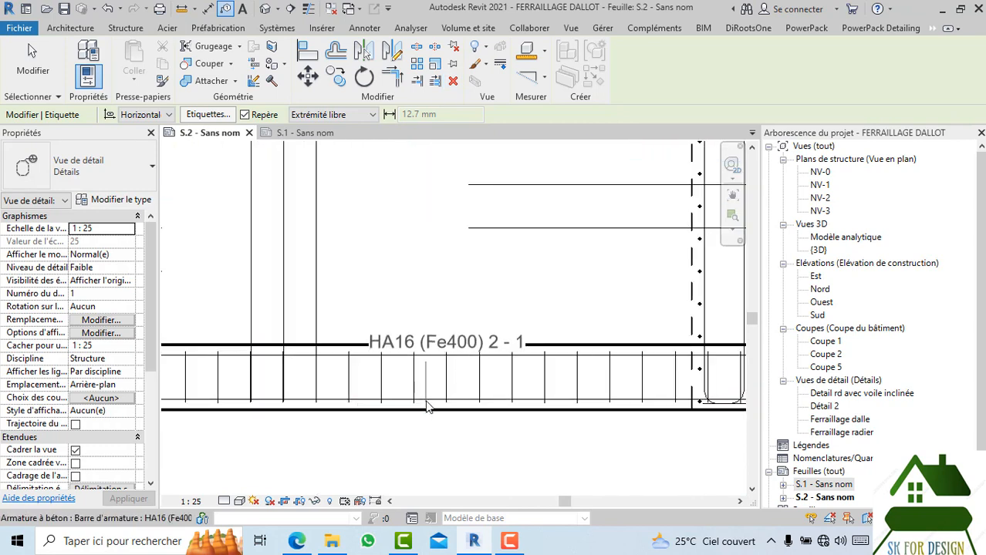
{"action": "left_click", "coordinate": [427, 403]}
{"action": "left_click", "coordinate": [425, 454]}
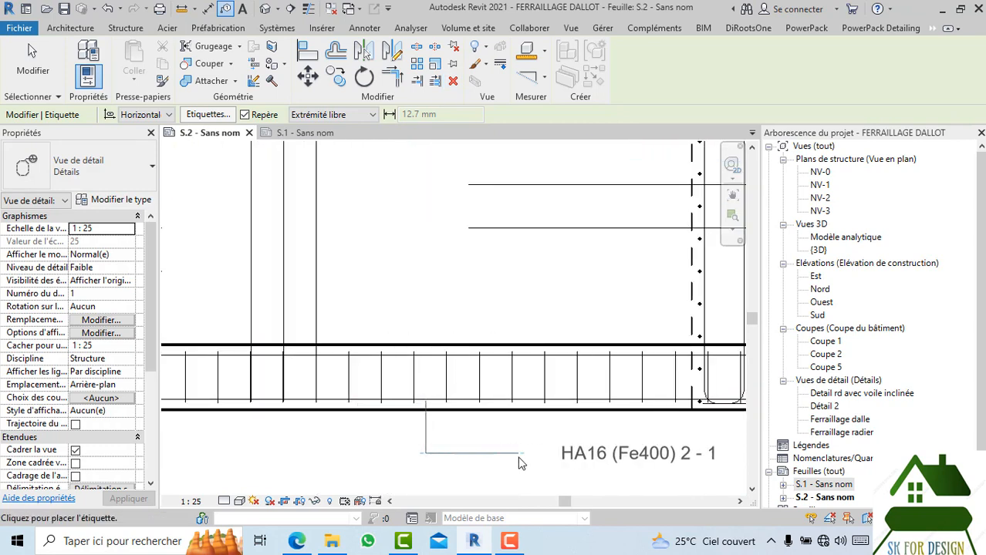
{"action": "left_click", "coordinate": [460, 455]}
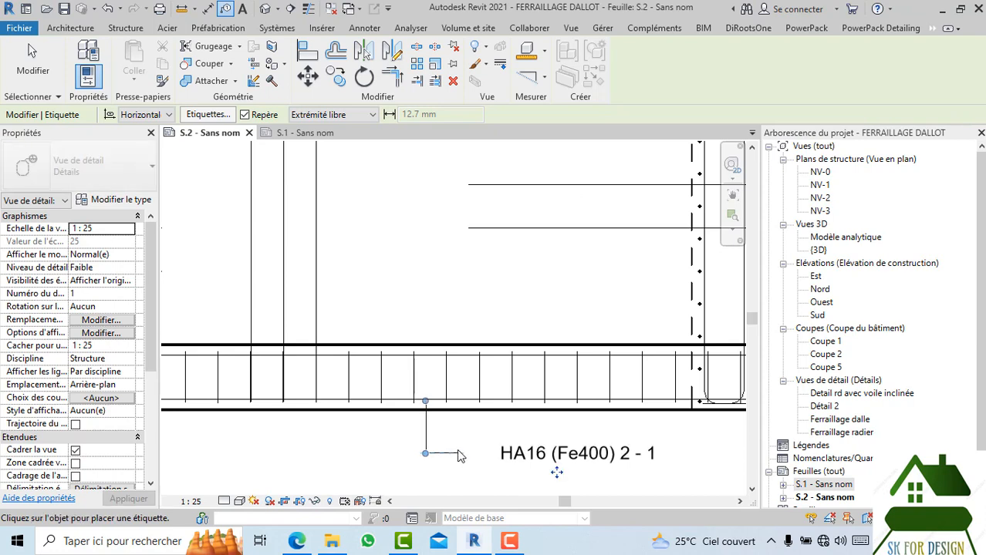
{"action": "left_click", "coordinate": [414, 376]}
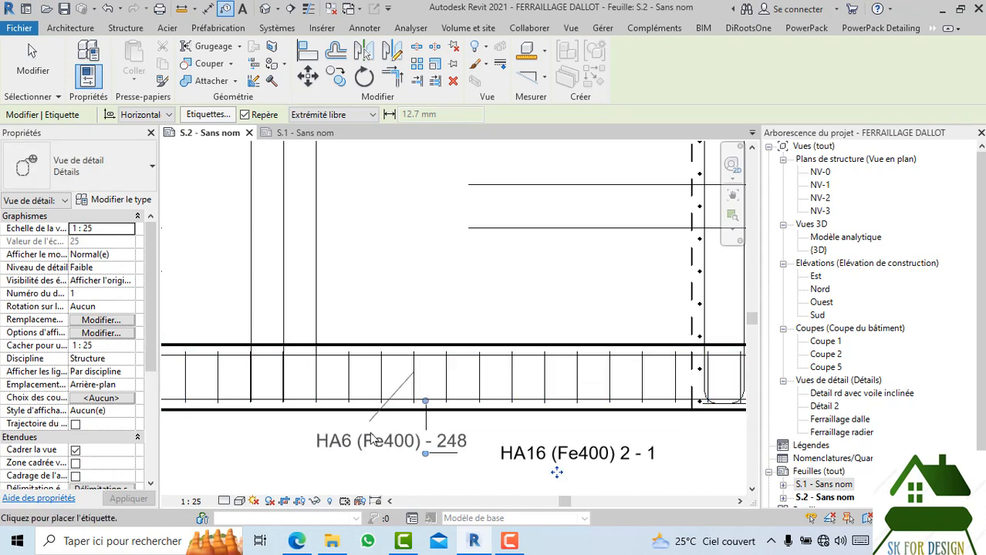
{"action": "middle_click_drag", "start_coordinate": [419, 376], "coordinate": [506, 352]}
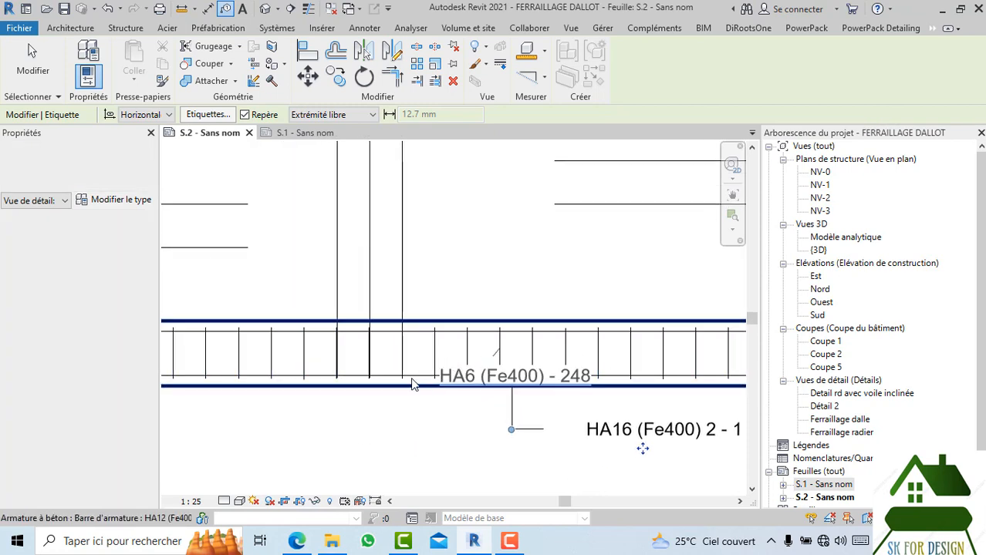
{"action": "middle_click_drag", "start_coordinate": [418, 384], "coordinate": [555, 322]}
{"action": "key", "text": "Escape"}
{"action": "key", "text": "Escape"}
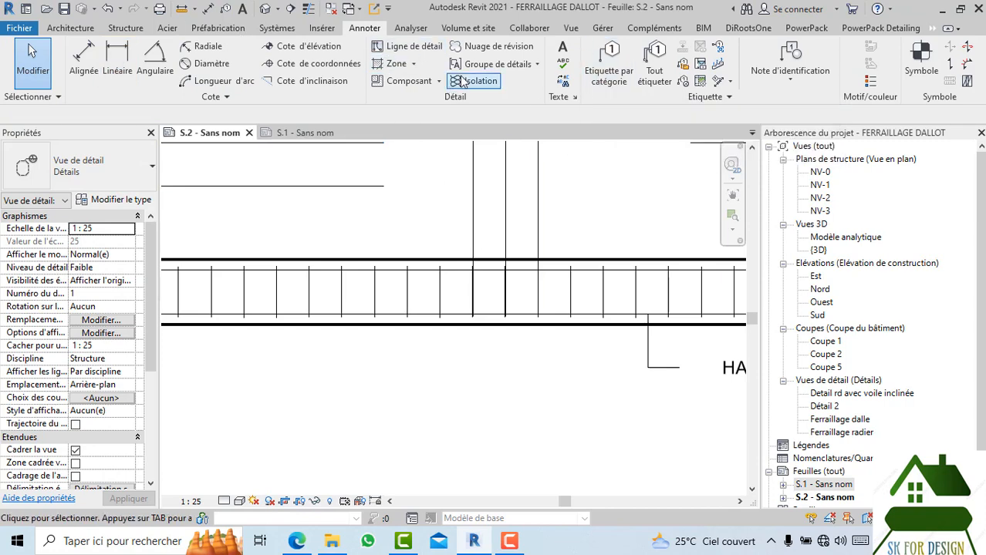
- Tag the HA6 bar set in the lower wall by category, placing the text below the wall, left of the leader
{"action": "left_click", "coordinate": [609, 71]}
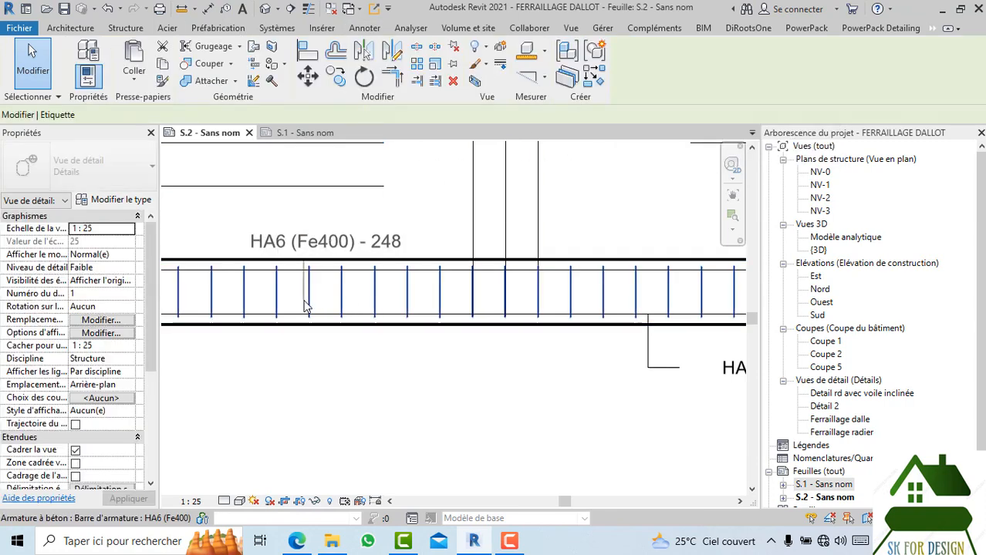
{"action": "left_click", "coordinate": [469, 293]}
{"action": "left_click", "coordinate": [563, 282]}
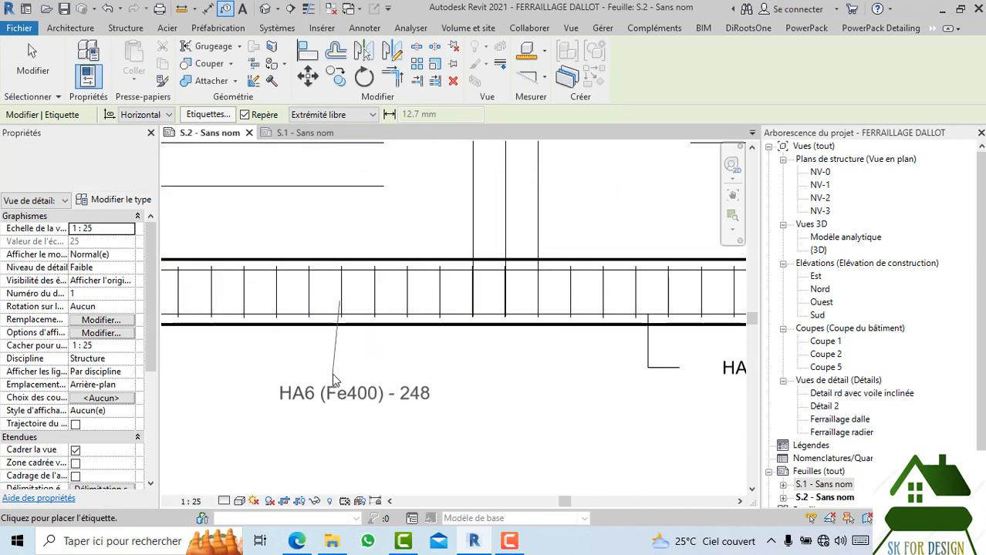
{"action": "left_click", "coordinate": [286, 374]}
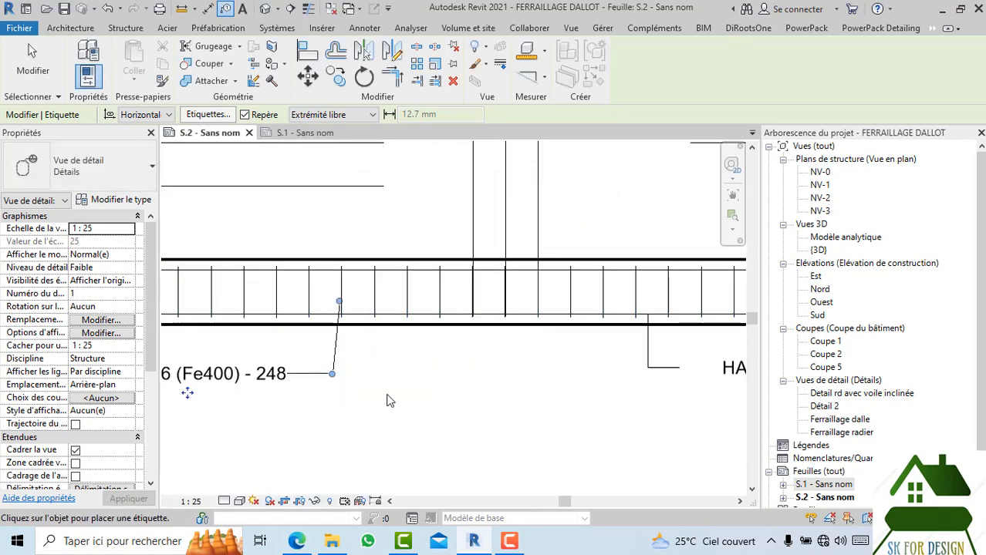
- Examine the tags and annotations across the Ferraillage dalle view for reinforcement still lacking a label
{"action": "scroll", "coordinate": [438, 392], "scroll_direction": "down", "scroll_amount": 3}
{"action": "scroll", "coordinate": [452, 412], "scroll_direction": "down", "scroll_amount": 6}
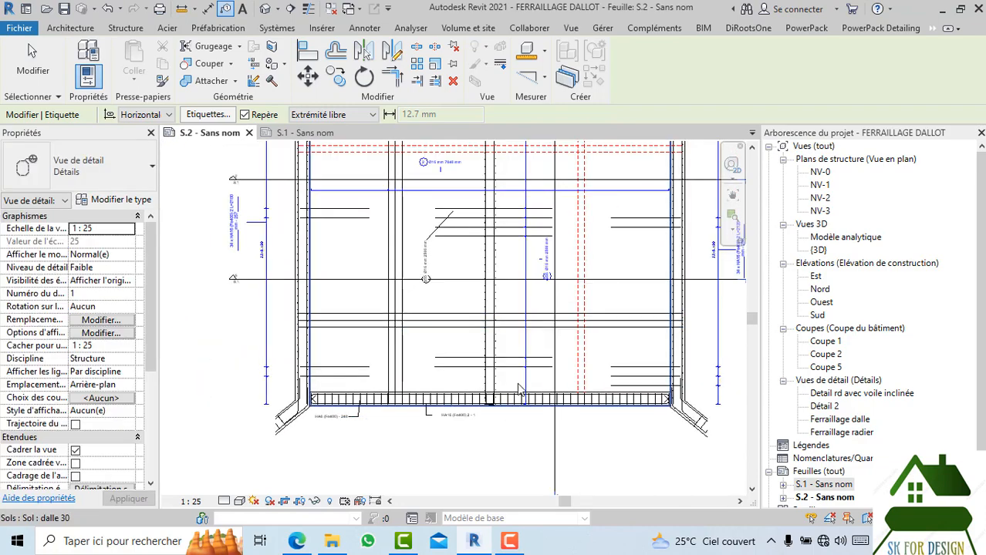
{"action": "scroll", "coordinate": [264, 357], "scroll_direction": "up", "scroll_amount": 4}
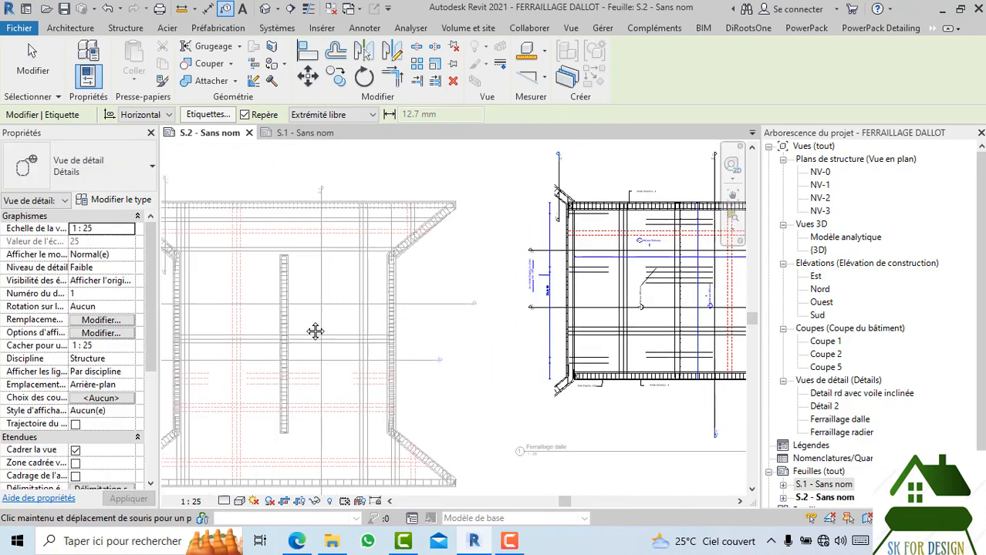
{"action": "scroll", "coordinate": [369, 344], "scroll_direction": "down", "scroll_amount": 3}
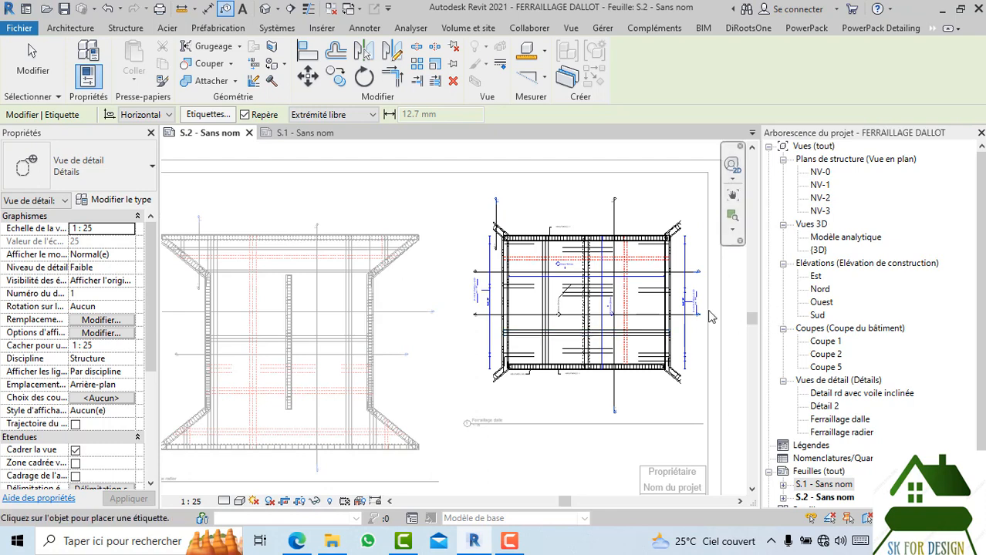
{"action": "scroll", "coordinate": [605, 309], "scroll_direction": "up", "scroll_amount": 3}
{"action": "middle_click_drag", "start_coordinate": [604, 306], "coordinate": [561, 318]}
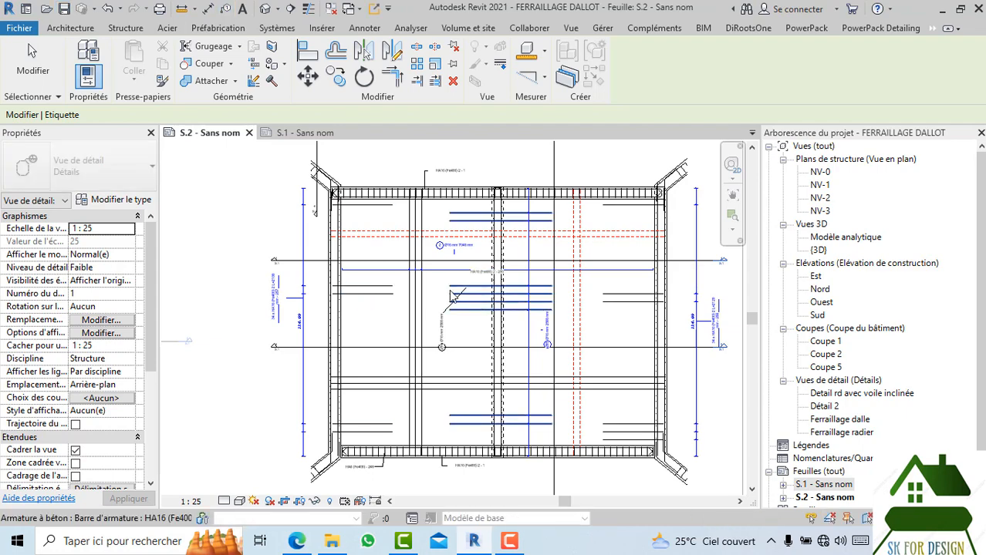
{"action": "scroll", "coordinate": [386, 290], "scroll_direction": "up", "scroll_amount": 2}
{"action": "scroll", "coordinate": [411, 294], "scroll_direction": "down", "scroll_amount": 4}
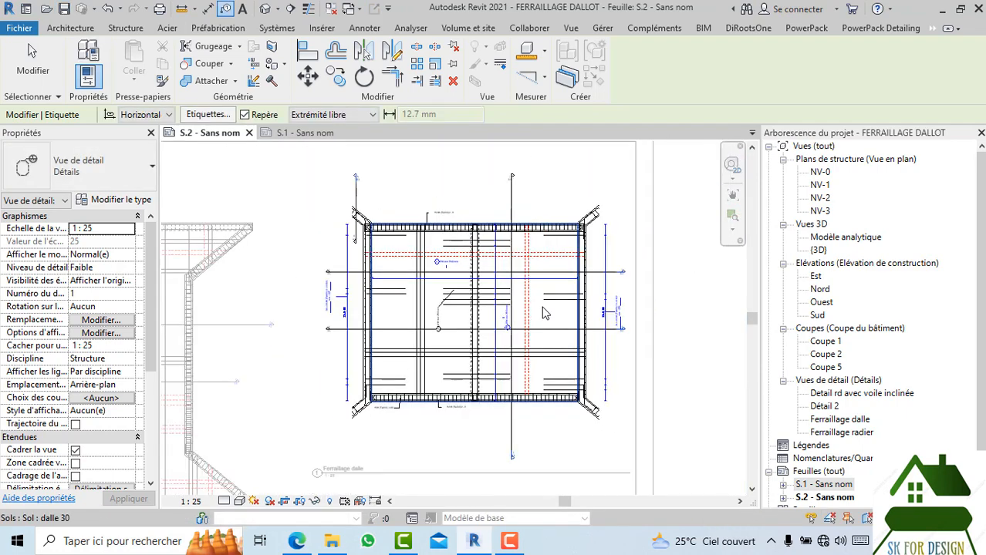
{"action": "scroll", "coordinate": [531, 307], "scroll_direction": "up", "scroll_amount": 3}
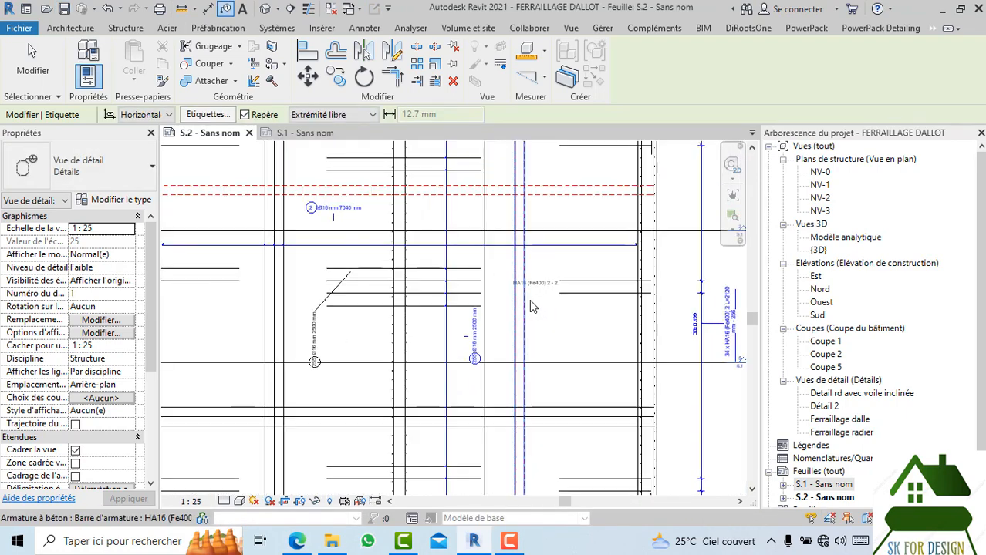
{"action": "scroll", "coordinate": [532, 305], "scroll_direction": "down", "scroll_amount": 2}
{"action": "middle_click_drag", "start_coordinate": [603, 333], "coordinate": [566, 336]}
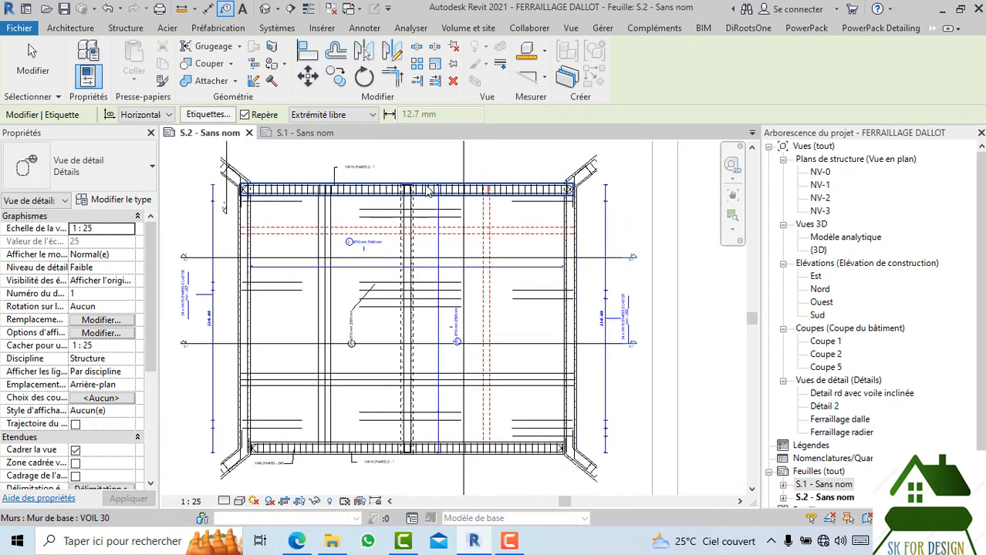
- Go back to sheet S.1 and check the annotations around the Coupe 5 section
{"action": "left_click", "coordinate": [323, 134]}
{"action": "scroll", "coordinate": [389, 253], "scroll_direction": "down", "scroll_amount": 4}
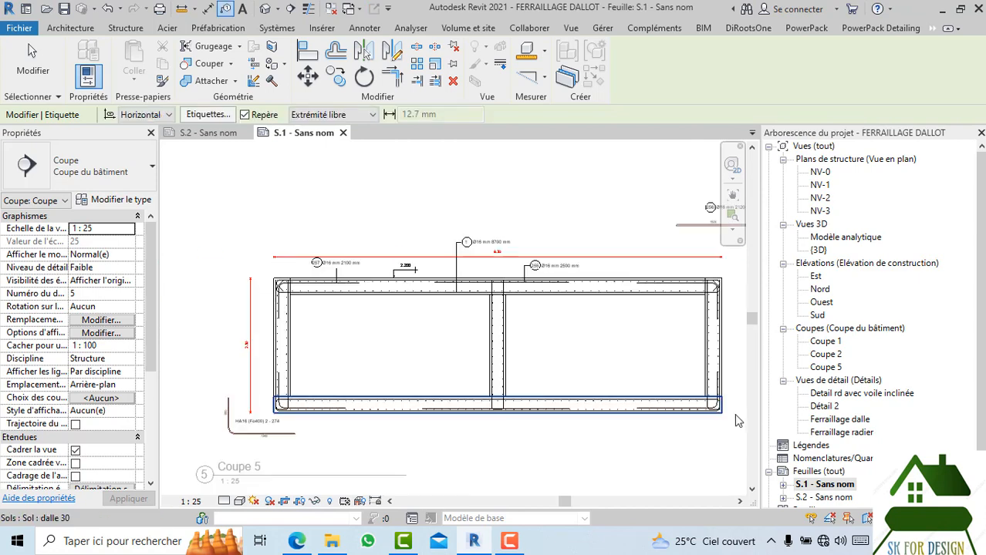
{"action": "scroll", "coordinate": [808, 422], "scroll_direction": "down", "scroll_amount": 1}
{"action": "scroll", "coordinate": [627, 402], "scroll_direction": "down", "scroll_amount": 3}
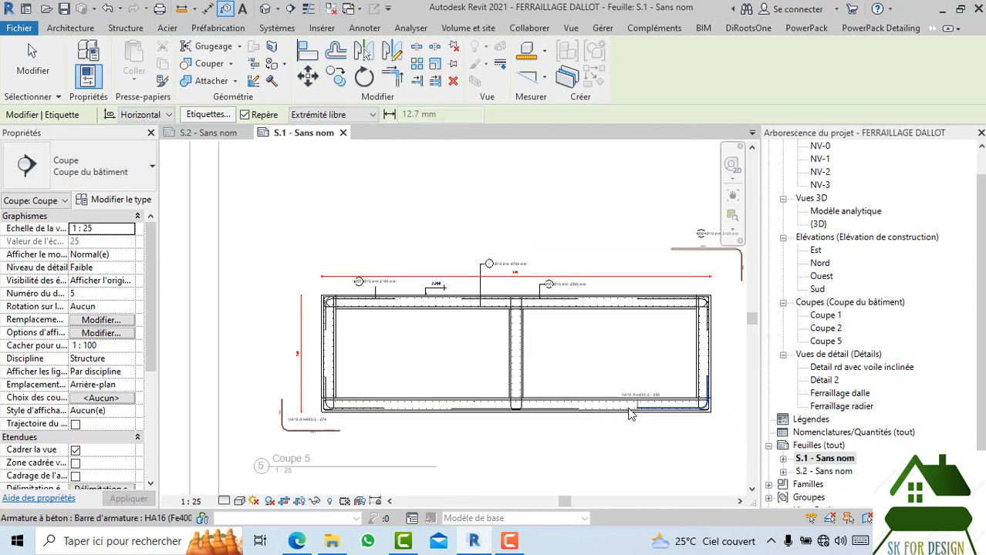
{"action": "scroll", "coordinate": [399, 256], "scroll_direction": "down", "scroll_amount": 2}
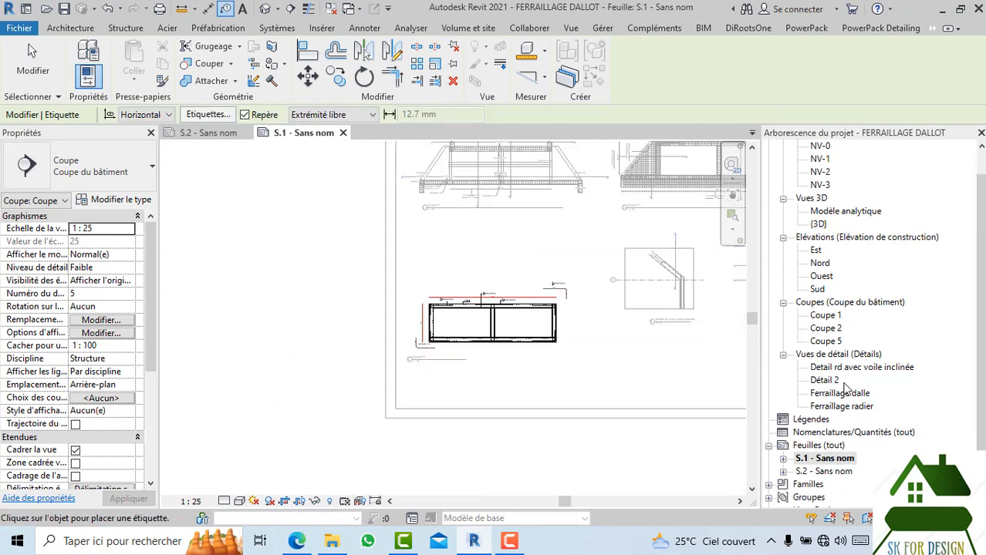
- Create a new sheet with the Métrique A0 title block
{"action": "left_click", "coordinate": [815, 447]}
{"action": "right_click", "coordinate": [815, 447]}
{"action": "left_click", "coordinate": [848, 330]}
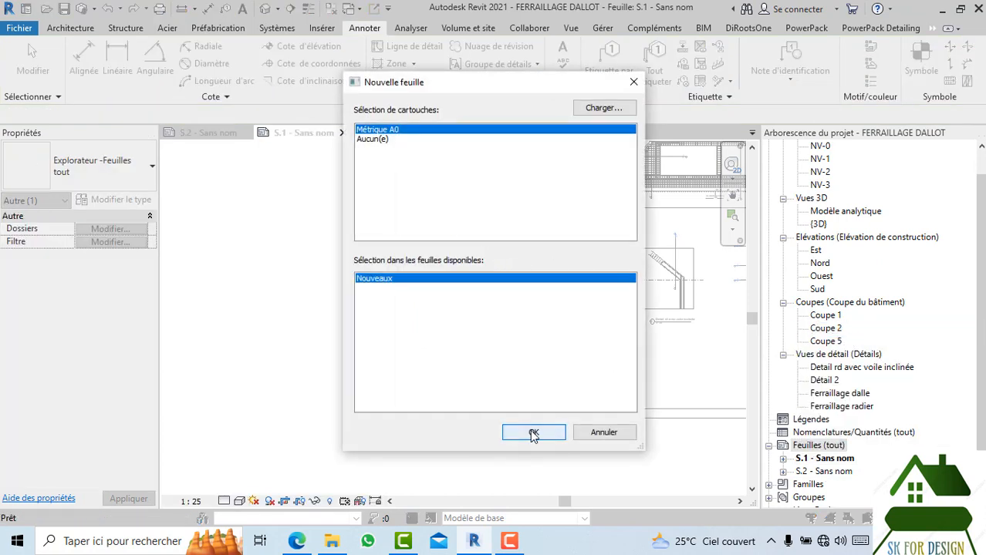
{"action": "left_click", "coordinate": [532, 434]}
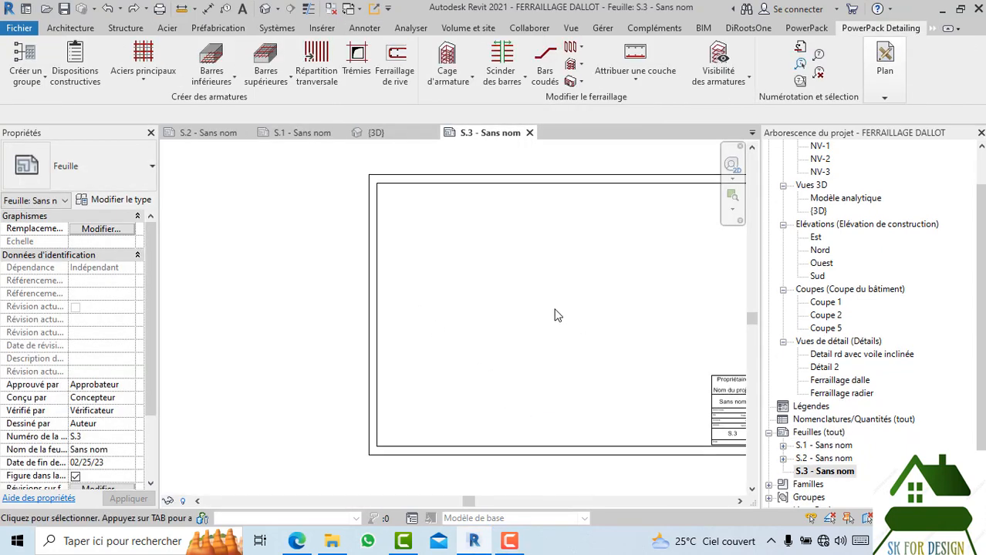
{"action": "scroll", "coordinate": [556, 314], "scroll_direction": "down", "scroll_amount": 2}
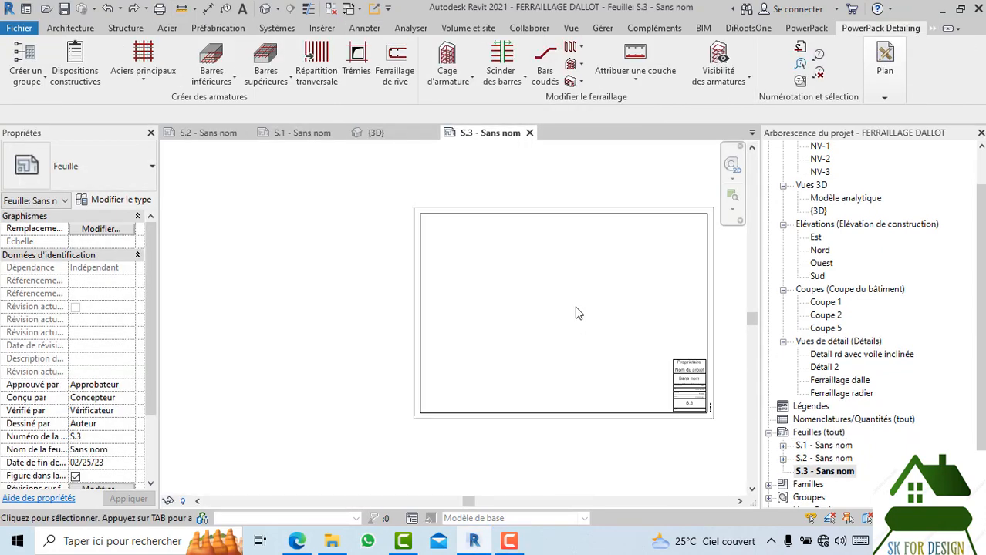
{"action": "scroll", "coordinate": [574, 312], "scroll_direction": "up", "scroll_amount": 2}
{"action": "middle_click_drag", "start_coordinate": [566, 310], "coordinate": [491, 313]}
{"action": "scroll", "coordinate": [489, 312], "scroll_direction": "up", "scroll_amount": 1}
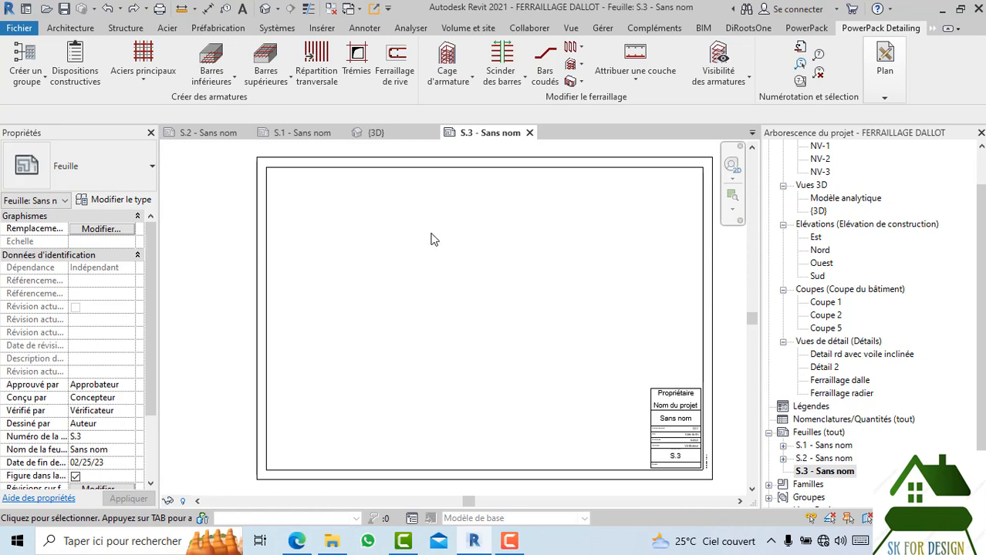
- Examine the 3D model, the slab reinforcement on sheet S.2 and the sections on sheet S.1 for missing reinforcement annotations
{"action": "left_click", "coordinate": [377, 132]}
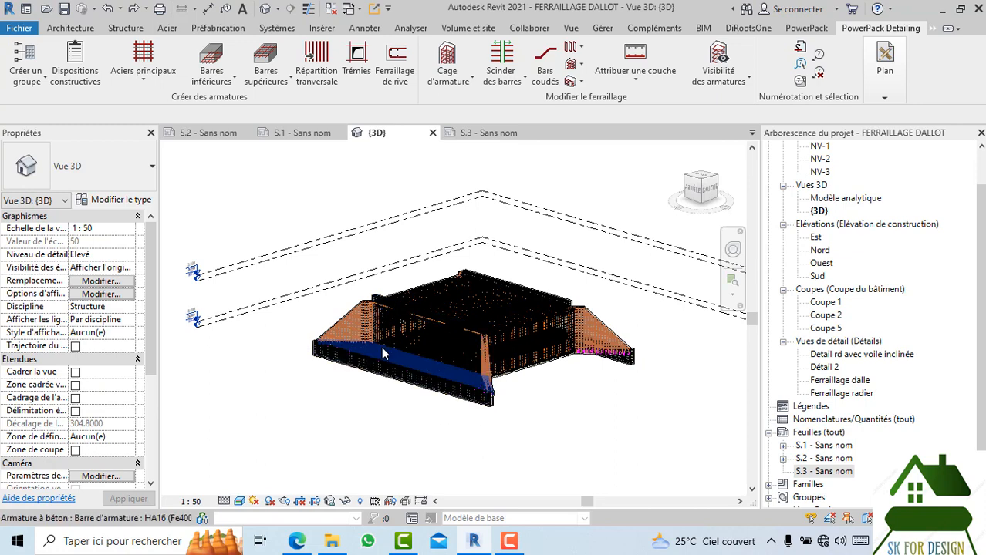
{"action": "left_click", "coordinate": [230, 137]}
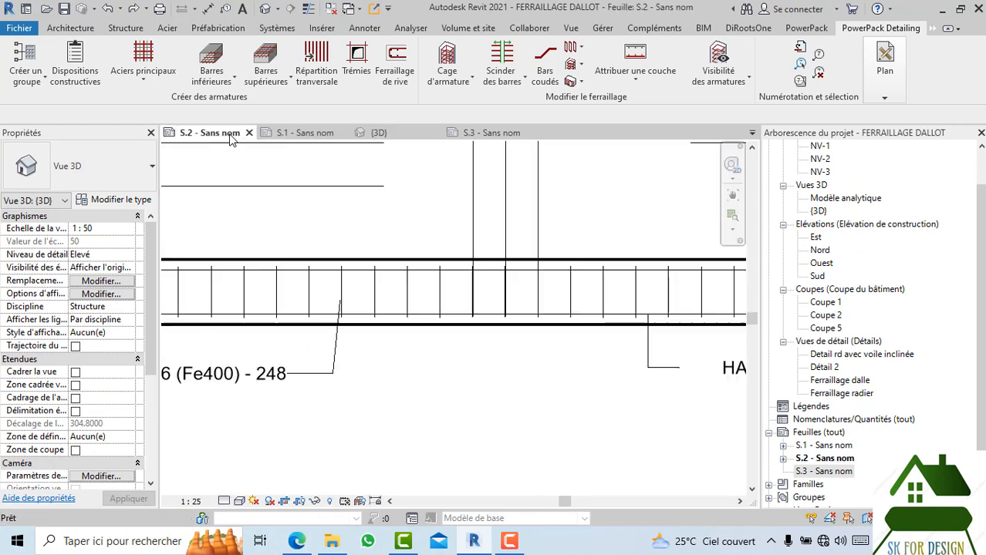
{"action": "scroll", "coordinate": [472, 330], "scroll_direction": "down", "scroll_amount": 3}
{"action": "scroll", "coordinate": [472, 330], "scroll_direction": "down", "scroll_amount": 5}
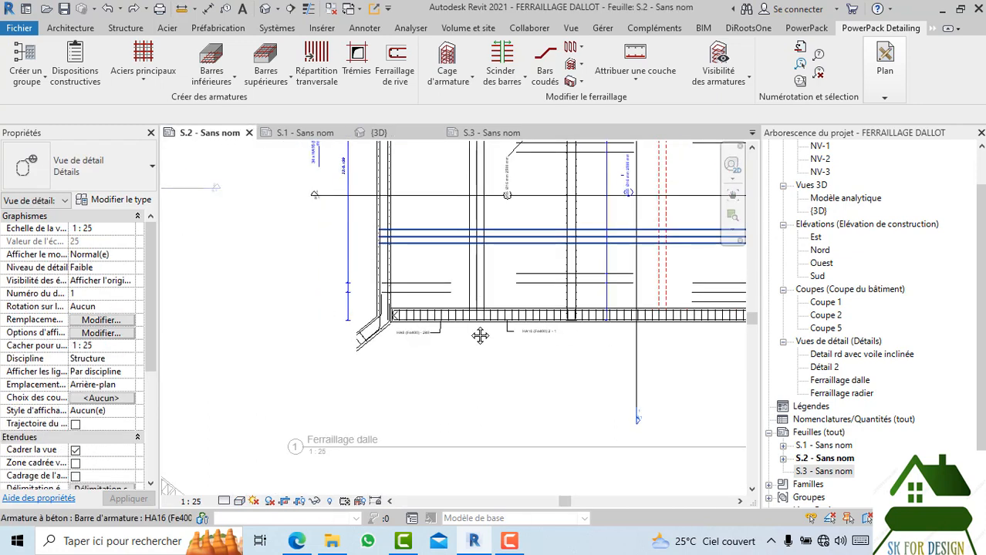
{"action": "left_click", "coordinate": [312, 136]}
{"action": "middle_click_drag", "start_coordinate": [490, 306], "coordinate": [565, 324]}
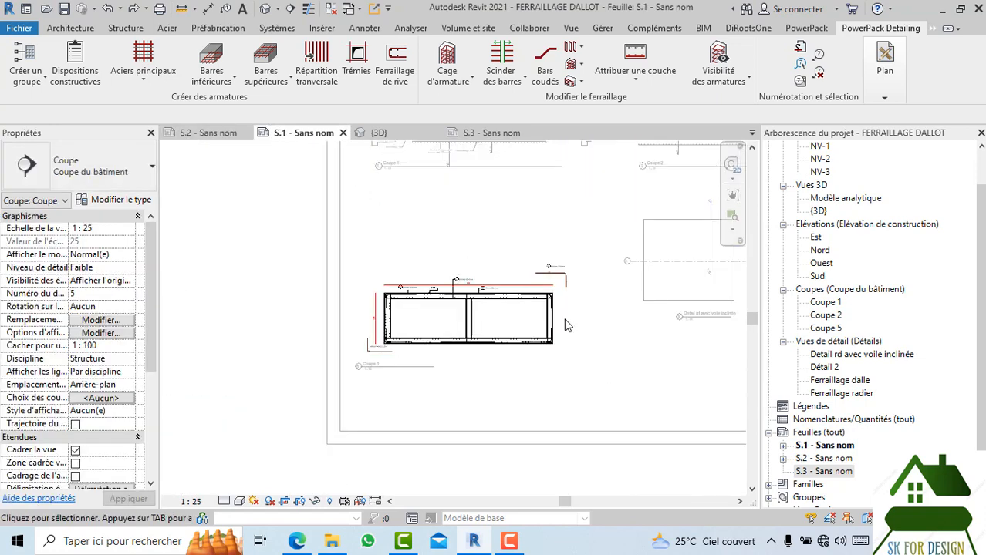
{"action": "scroll", "coordinate": [564, 325], "scroll_direction": "up", "scroll_amount": 5}
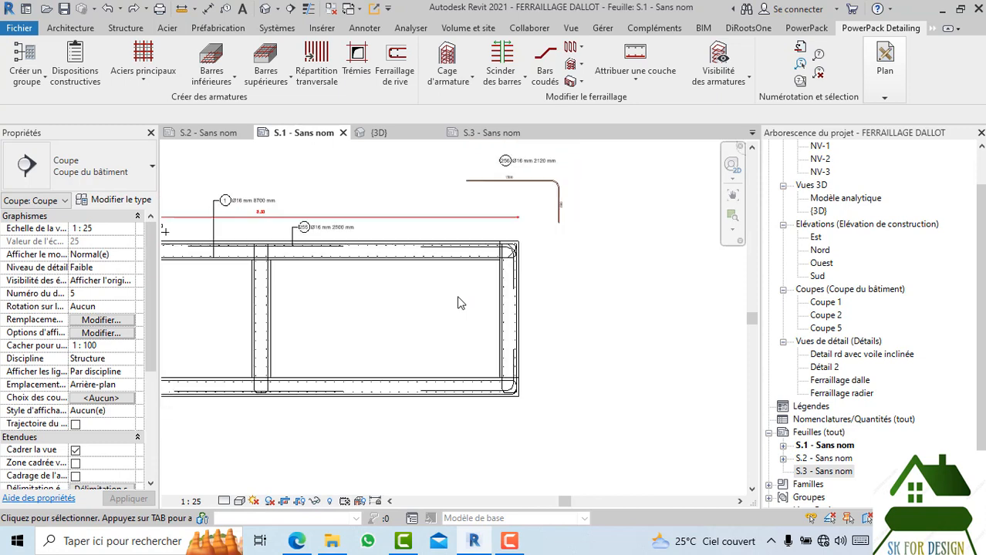
{"action": "scroll", "coordinate": [457, 303], "scroll_direction": "down", "scroll_amount": 2}
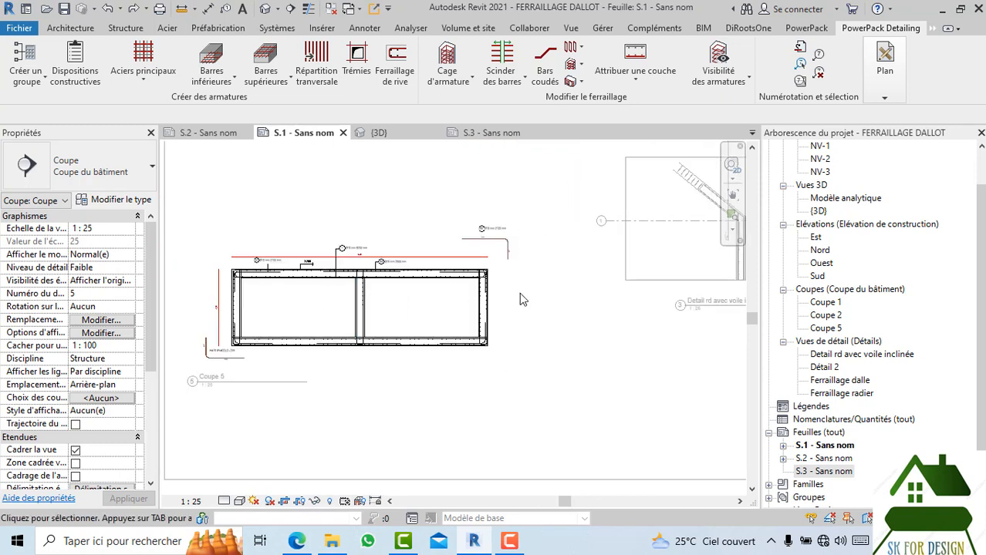
{"action": "middle_click_drag", "start_coordinate": [571, 314], "coordinate": [528, 325]}
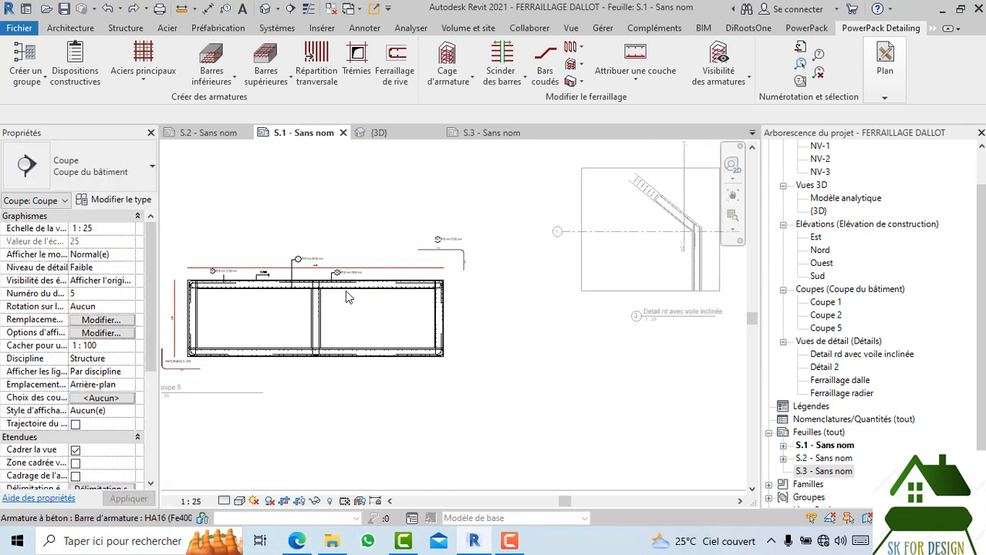
{"action": "scroll", "coordinate": [516, 298], "scroll_direction": "down", "scroll_amount": 2}
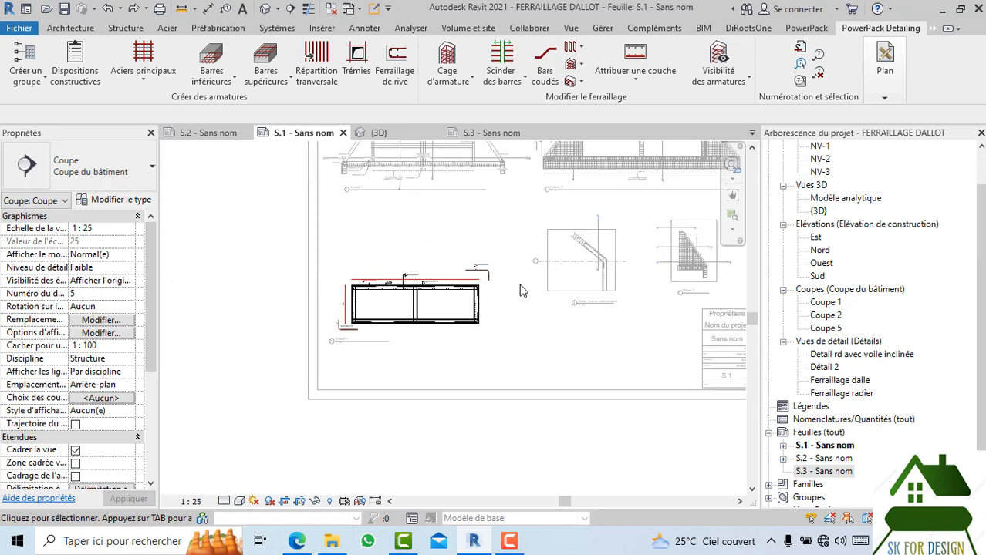
{"action": "middle_click_drag", "start_coordinate": [522, 291], "coordinate": [490, 334]}
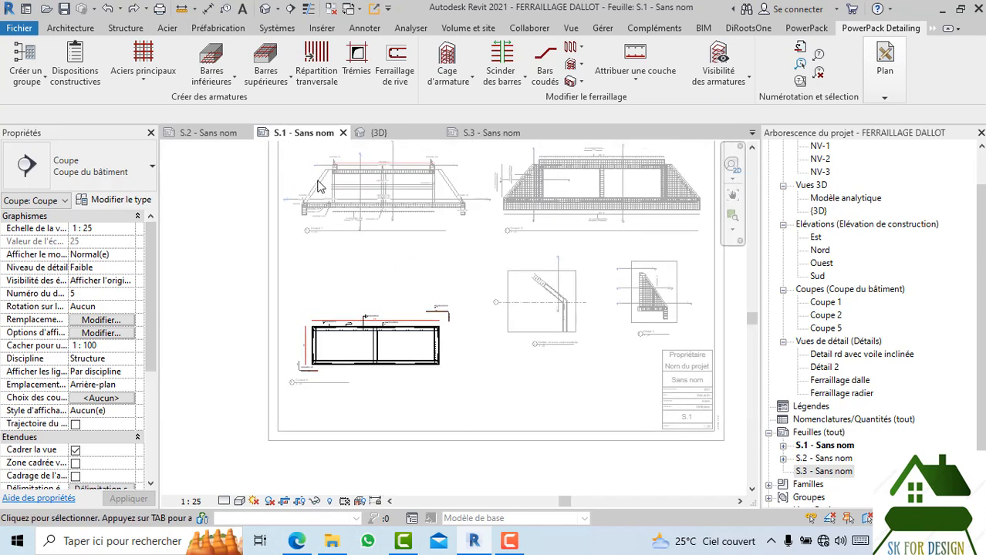
{"action": "scroll", "coordinate": [317, 181], "scroll_direction": "up", "scroll_amount": 3}
{"action": "scroll", "coordinate": [424, 342], "scroll_direction": "down", "scroll_amount": 3}
{"action": "right_click", "coordinate": [418, 347]}
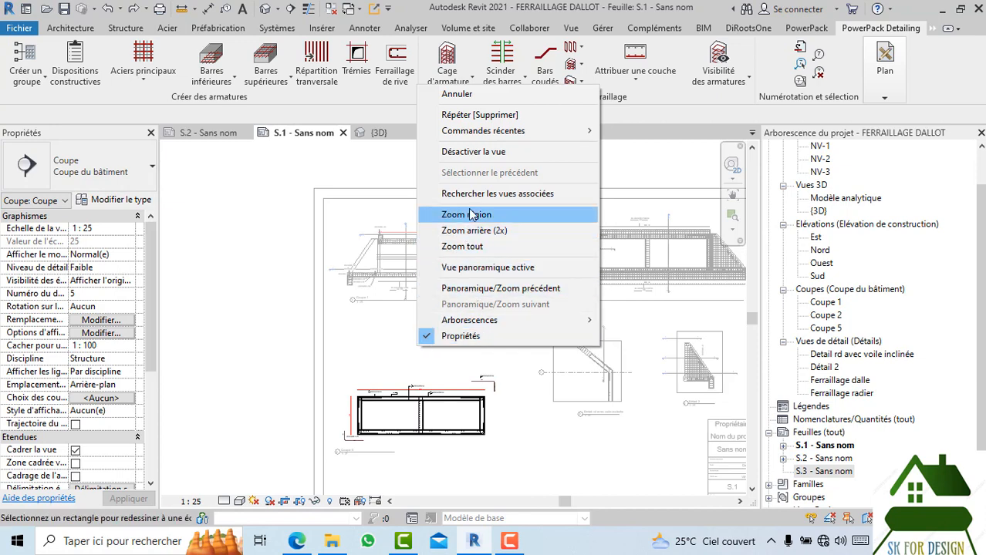
{"action": "left_click", "coordinate": [478, 152]}
{"action": "scroll", "coordinate": [453, 257], "scroll_direction": "up", "scroll_amount": 2}
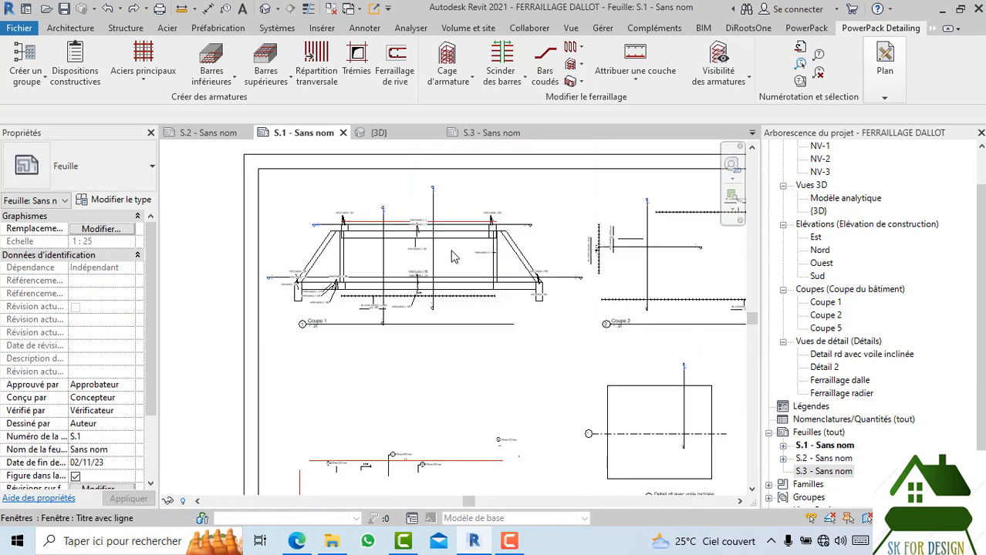
{"action": "left_click", "coordinate": [455, 265]}
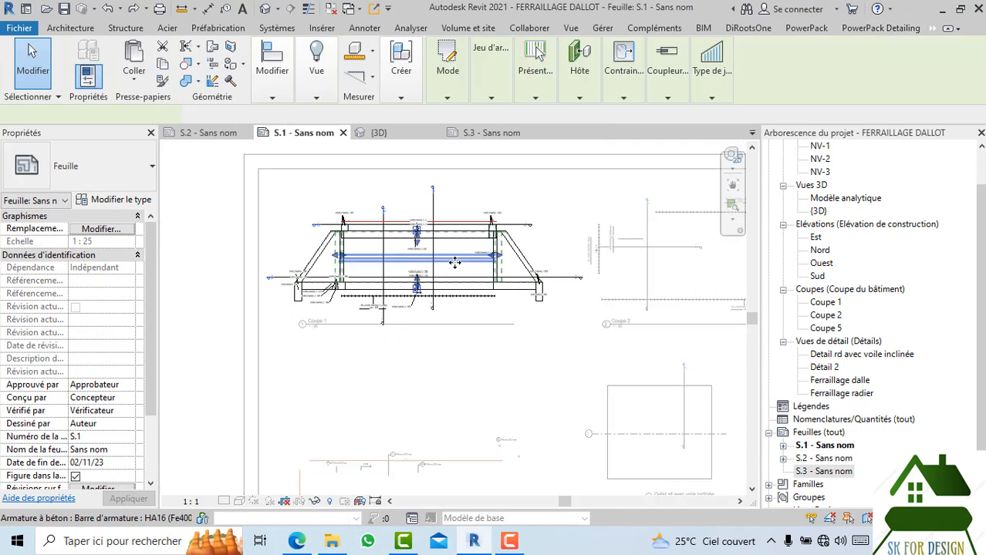
{"action": "scroll", "coordinate": [425, 332], "scroll_direction": "down", "scroll_amount": 3}
{"action": "scroll", "coordinate": [422, 324], "scroll_direction": "up", "scroll_amount": 2}
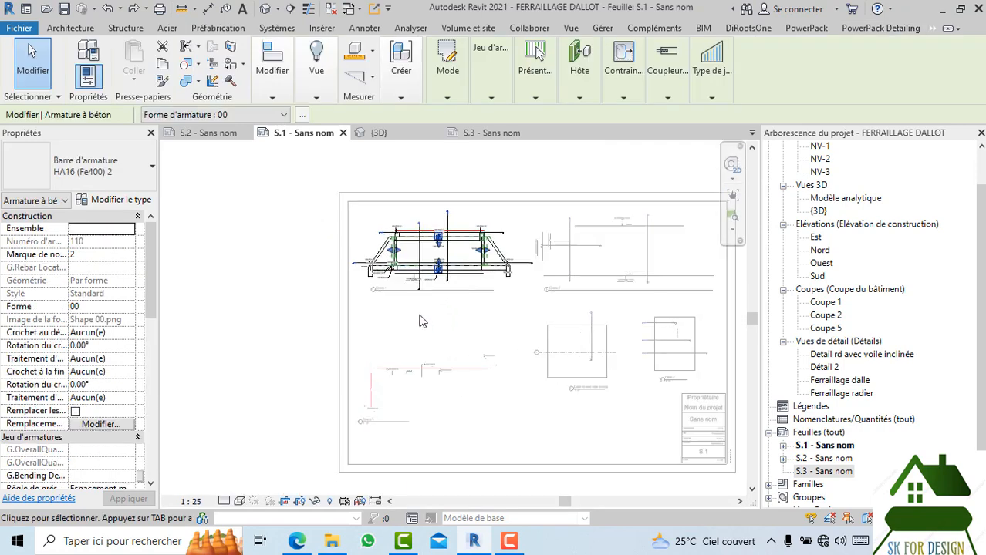
{"action": "right_click", "coordinate": [421, 320]}
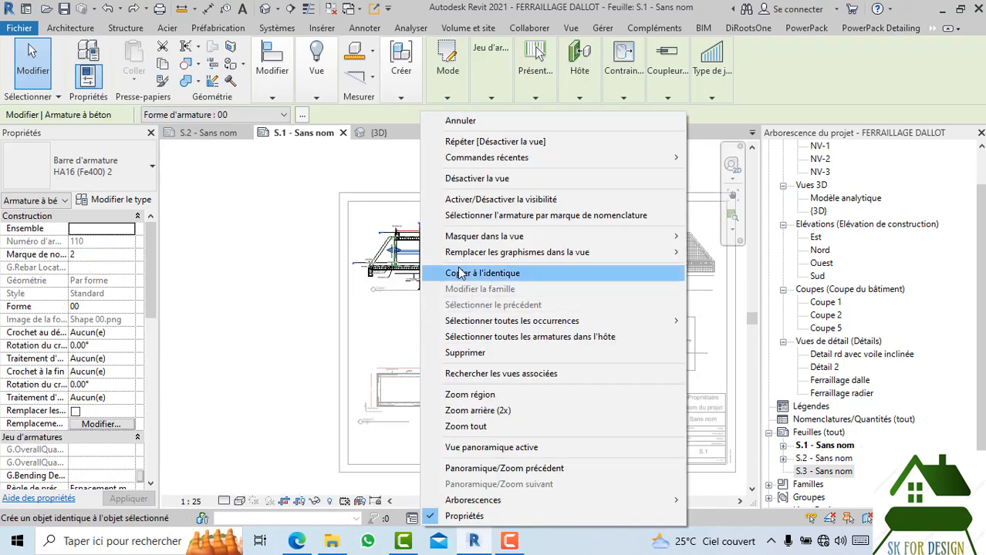
{"action": "left_click", "coordinate": [472, 178]}
{"action": "scroll", "coordinate": [381, 307], "scroll_direction": "up", "scroll_amount": 5}
{"action": "key", "text": "Escape"}
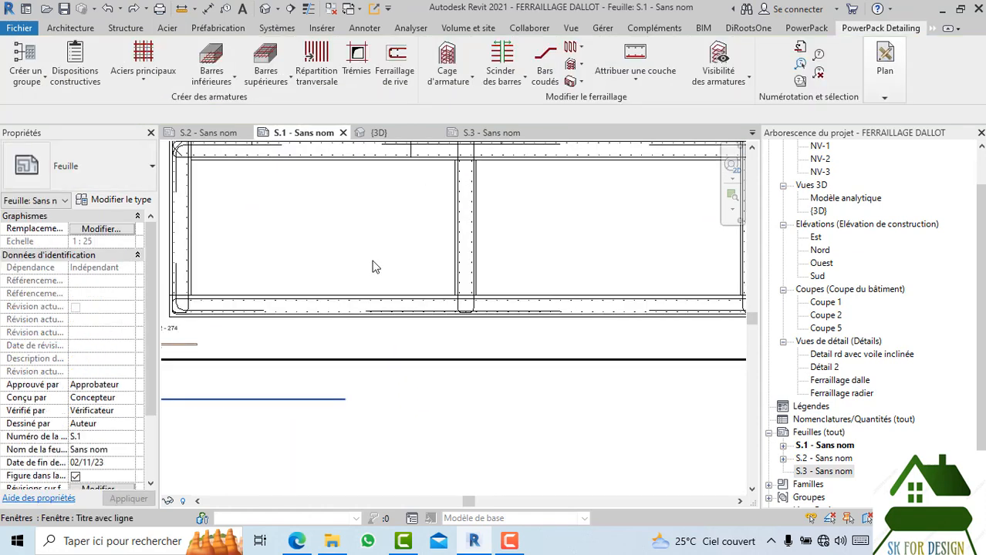
- Activate Coupe 5 and add a Schéma de façonnage for the long HA16 bar at the underside of the lower slab, placed below the section
{"action": "scroll", "coordinate": [374, 264], "scroll_direction": "down", "scroll_amount": 4}
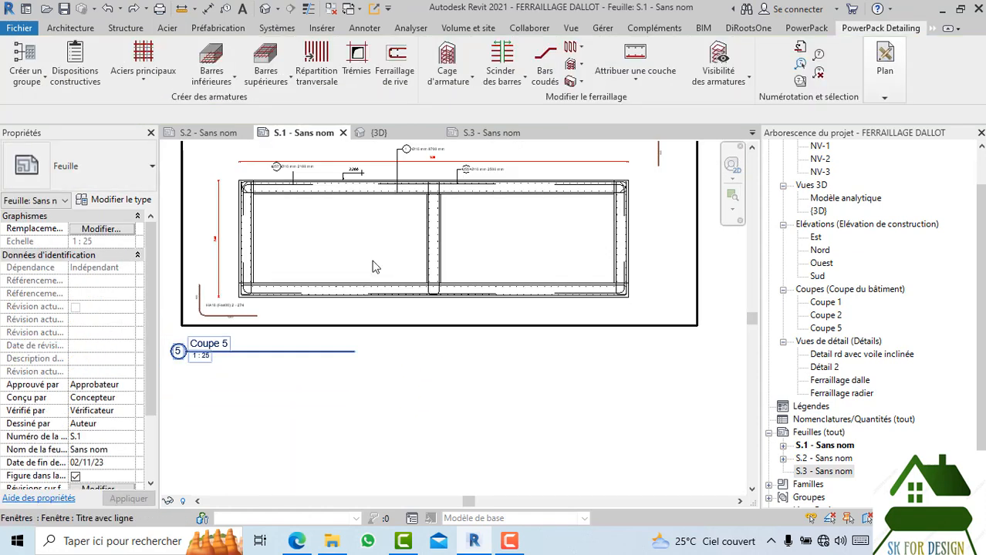
{"action": "left_click", "coordinate": [883, 83]}
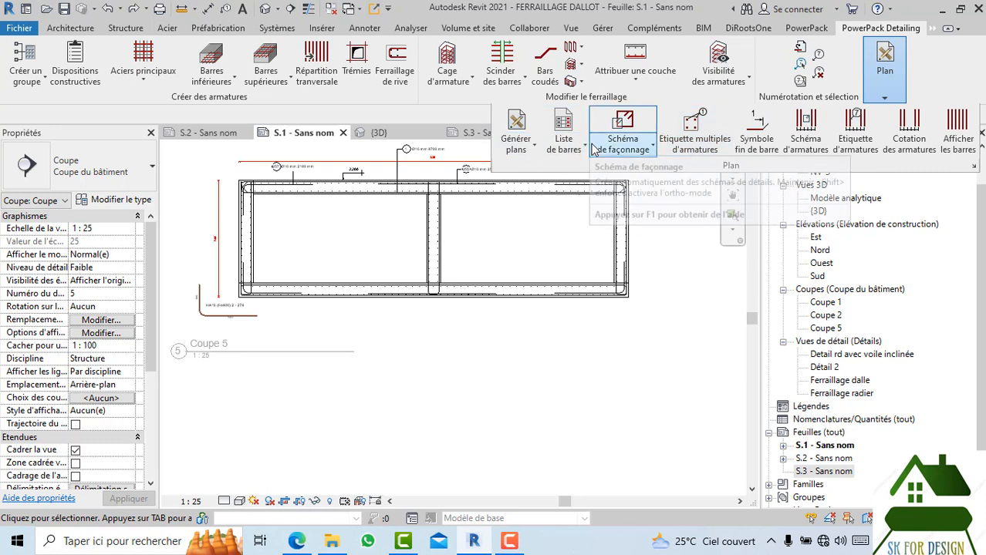
{"action": "left_click", "coordinate": [623, 147]}
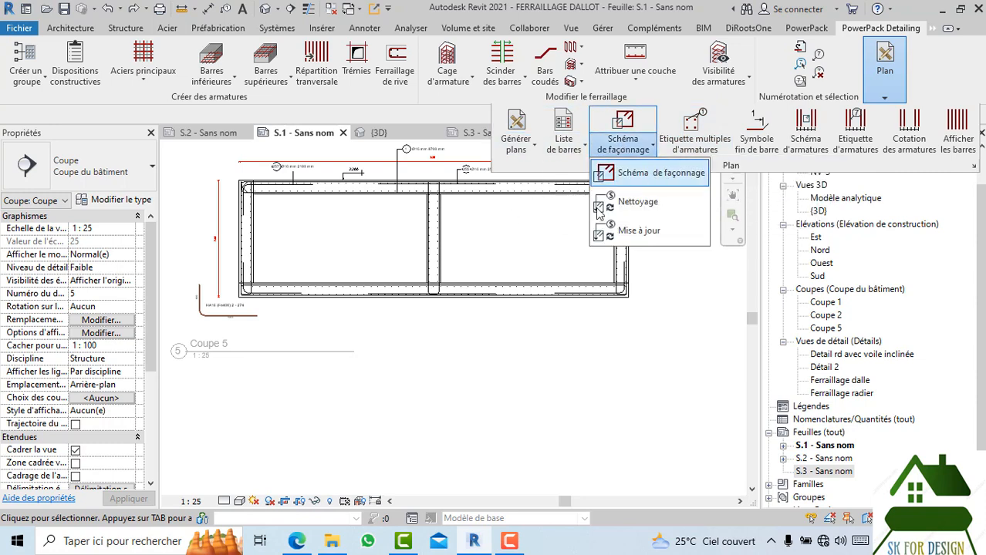
{"action": "left_click", "coordinate": [657, 174]}
{"action": "scroll", "coordinate": [325, 301], "scroll_direction": "up", "scroll_amount": 3}
{"action": "scroll", "coordinate": [325, 301], "scroll_direction": "up", "scroll_amount": 4}
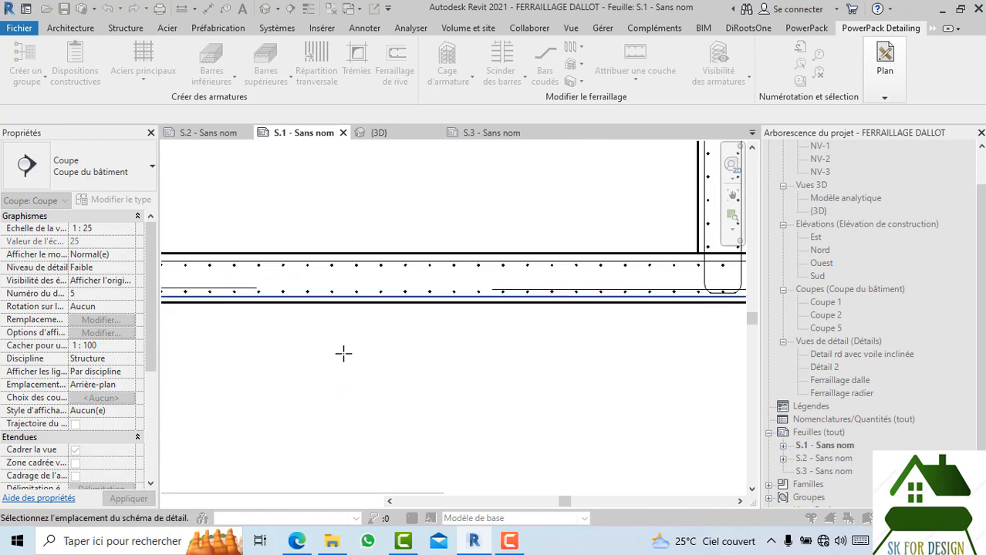
{"action": "scroll", "coordinate": [351, 341], "scroll_direction": "down", "scroll_amount": 4}
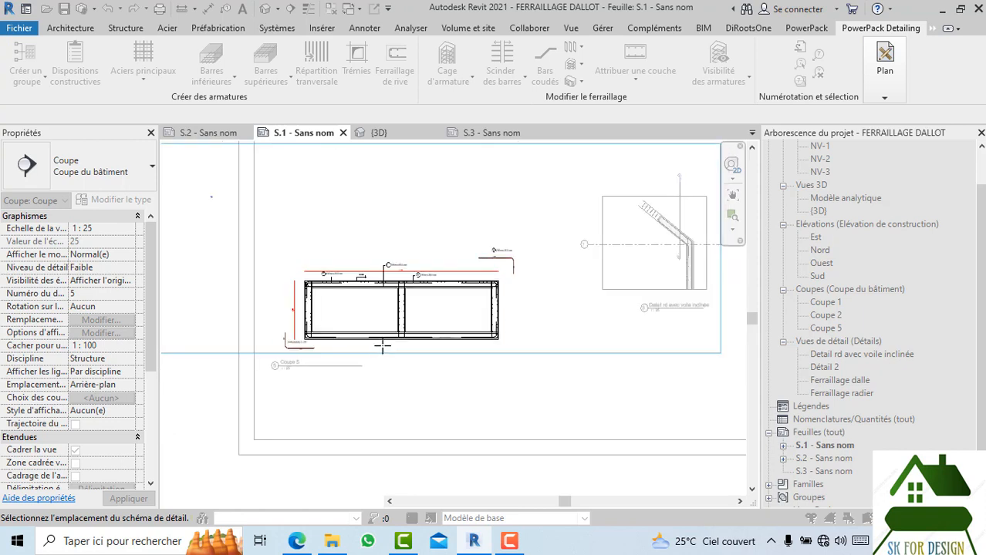
{"action": "scroll", "coordinate": [382, 346], "scroll_direction": "up", "scroll_amount": 3}
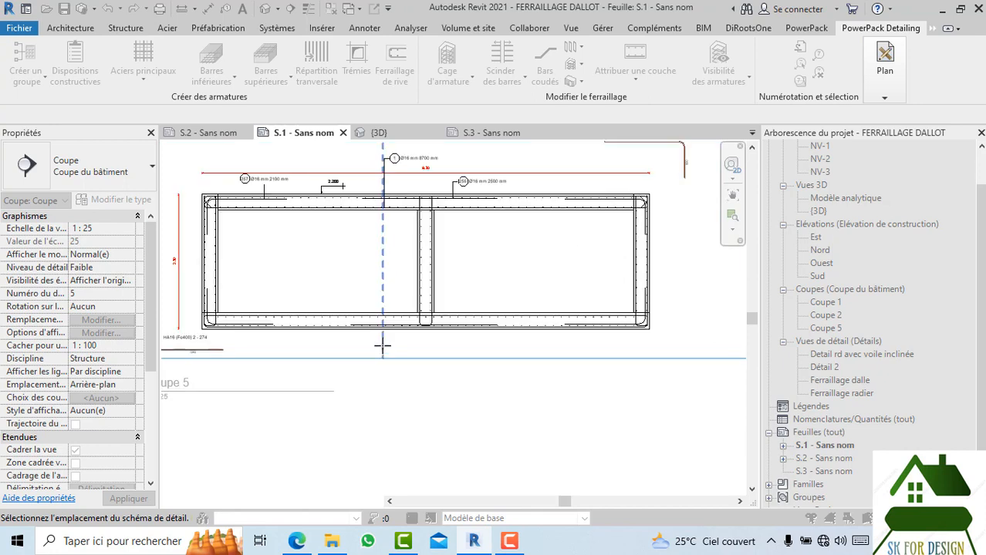
{"action": "scroll", "coordinate": [382, 347], "scroll_direction": "up", "scroll_amount": 2}
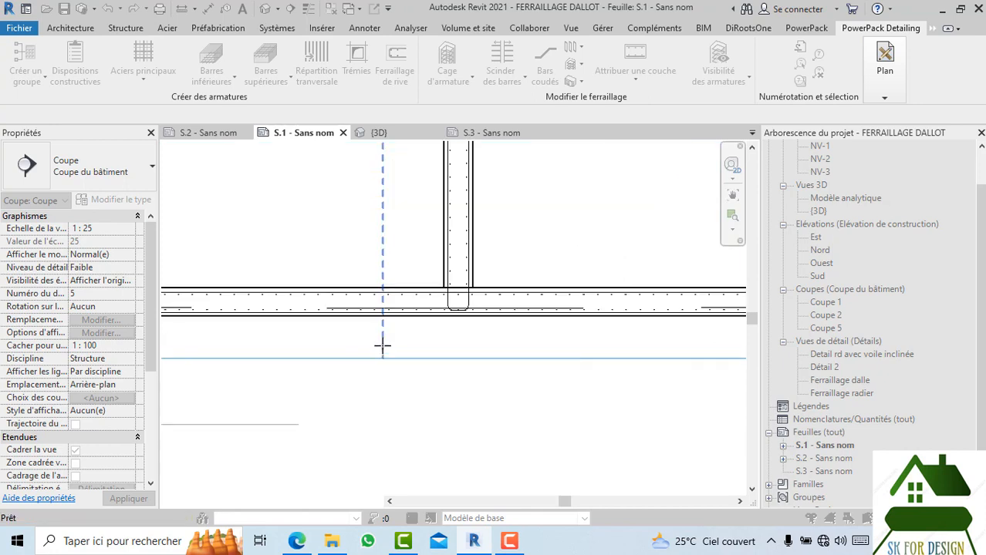
{"action": "scroll", "coordinate": [386, 348], "scroll_direction": "down", "scroll_amount": 4}
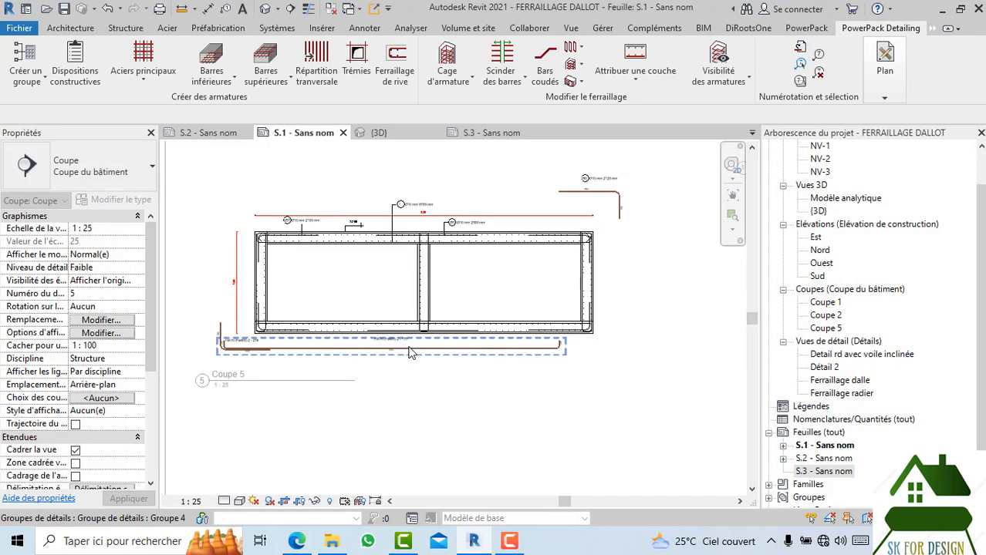
{"action": "left_click", "coordinate": [410, 351]}
{"action": "mouse_move", "coordinate": [431, 385]}
{"action": "left_mouse_down"}
{"action": "mouse_move", "coordinate": [425, 352]}
{"action": "mouse_move", "coordinate": [399, 348]}
{"action": "left_mouse_up"}
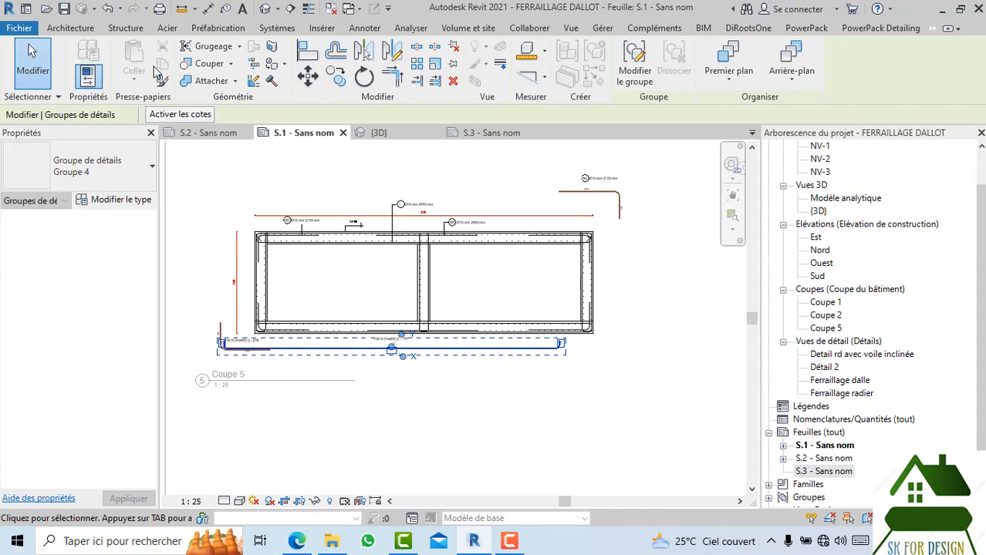
{"action": "left_click", "coordinate": [111, 9]}
- Move the lower slab bar's bending detail group further down, clear of the Coupe 5 section
{"action": "scroll", "coordinate": [389, 350], "scroll_direction": "up", "scroll_amount": 3}
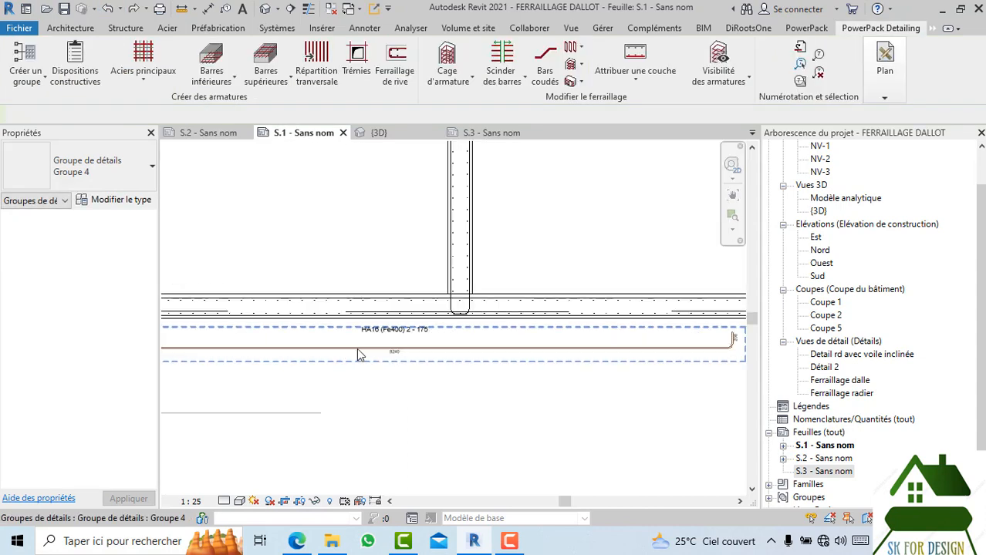
{"action": "left_click", "coordinate": [344, 353]}
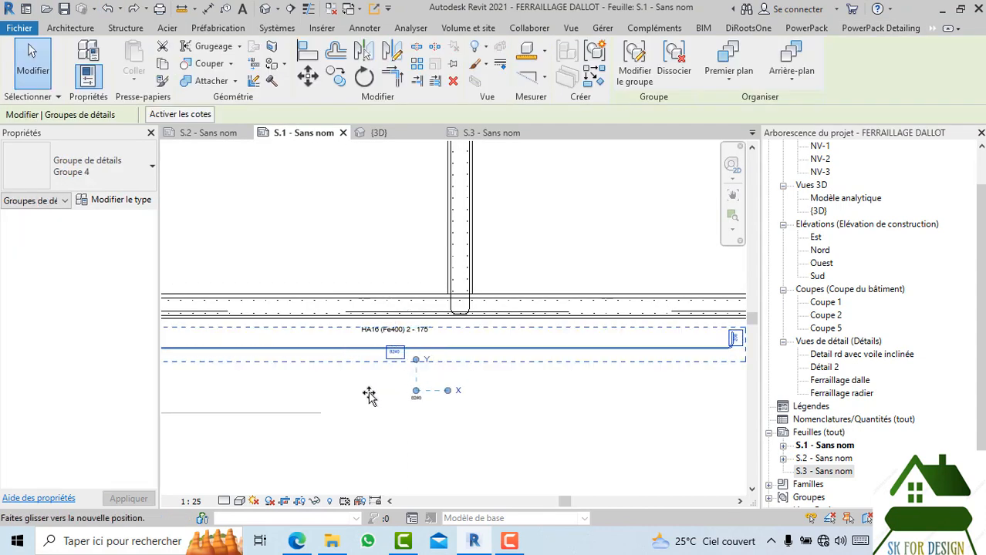
{"action": "left_click_drag", "start_coordinate": [453, 442], "coordinate": [454, 442]}
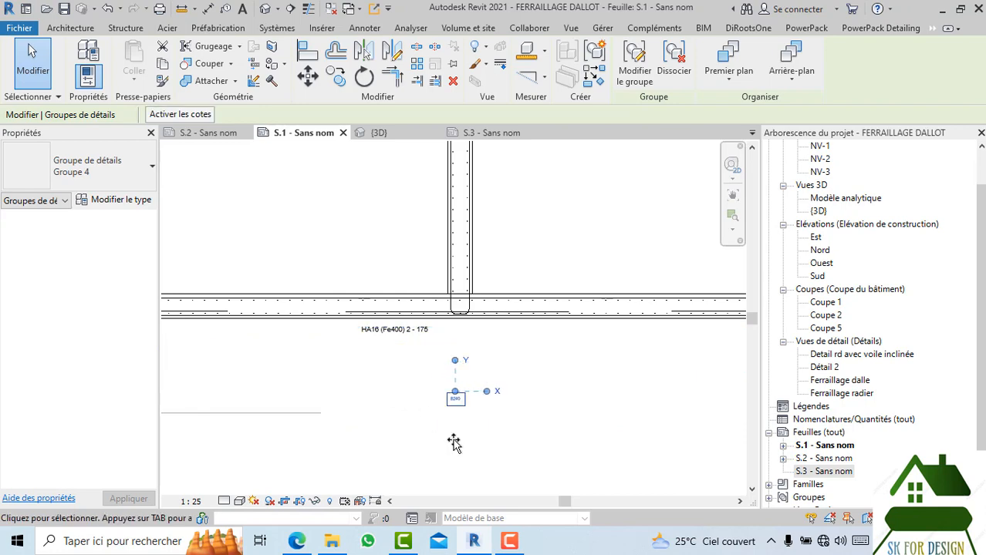
{"action": "scroll", "coordinate": [455, 436], "scroll_direction": "down", "scroll_amount": 4}
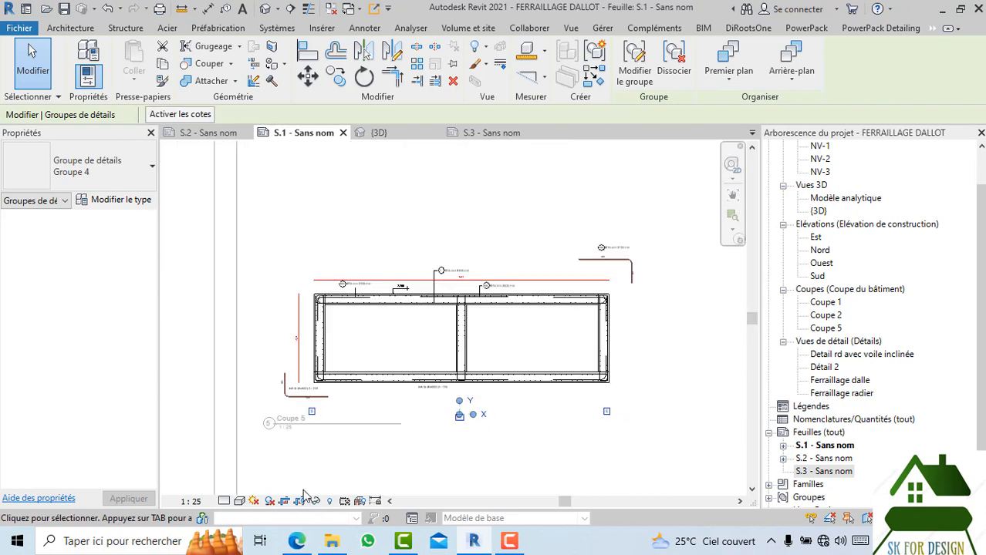
- Extend the lower edge of the Coupe 5 crop region to include the lower slab bar's bending detail, and hide the crop region
{"action": "left_click", "coordinate": [393, 413]}
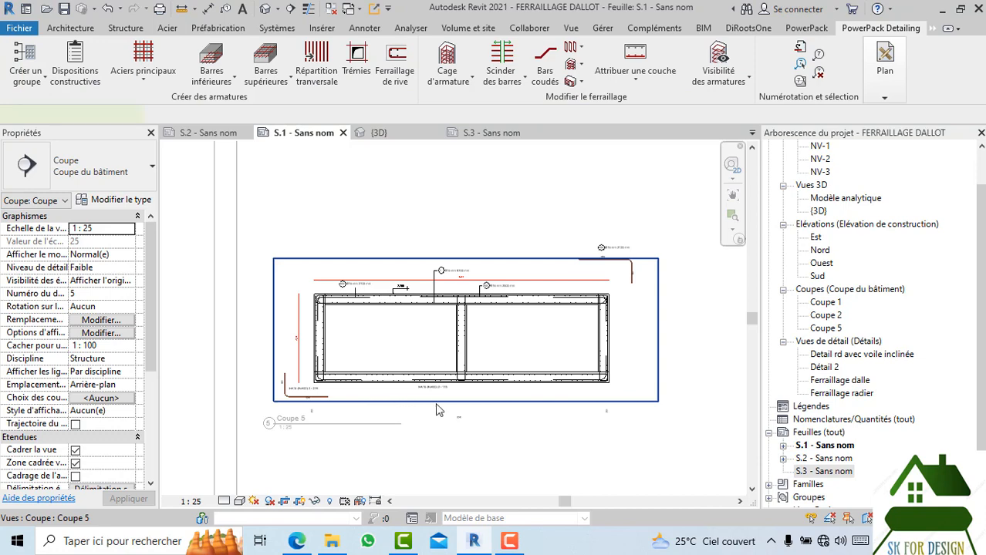
{"action": "left_click", "coordinate": [436, 410]}
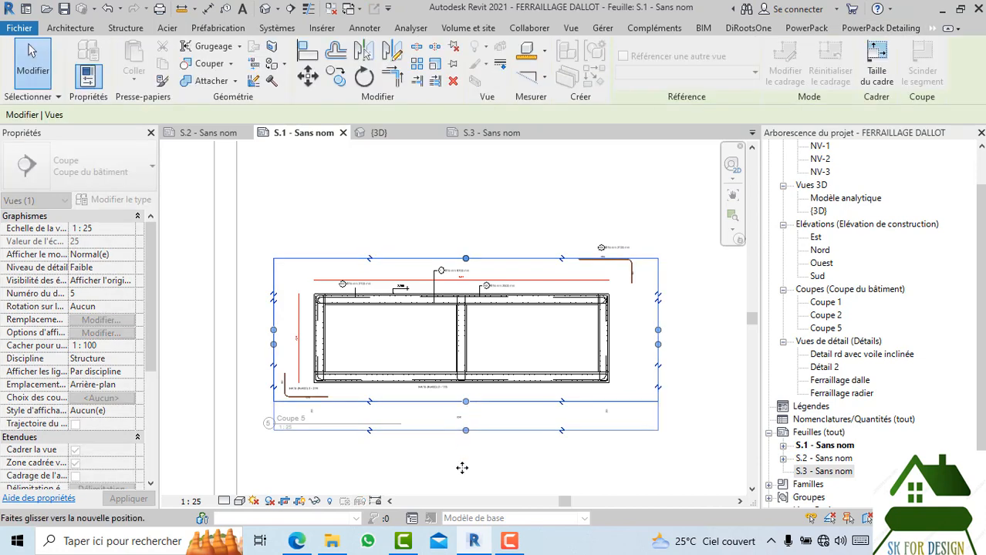
{"action": "left_click_drag", "start_coordinate": [461, 468], "coordinate": [460, 467]}
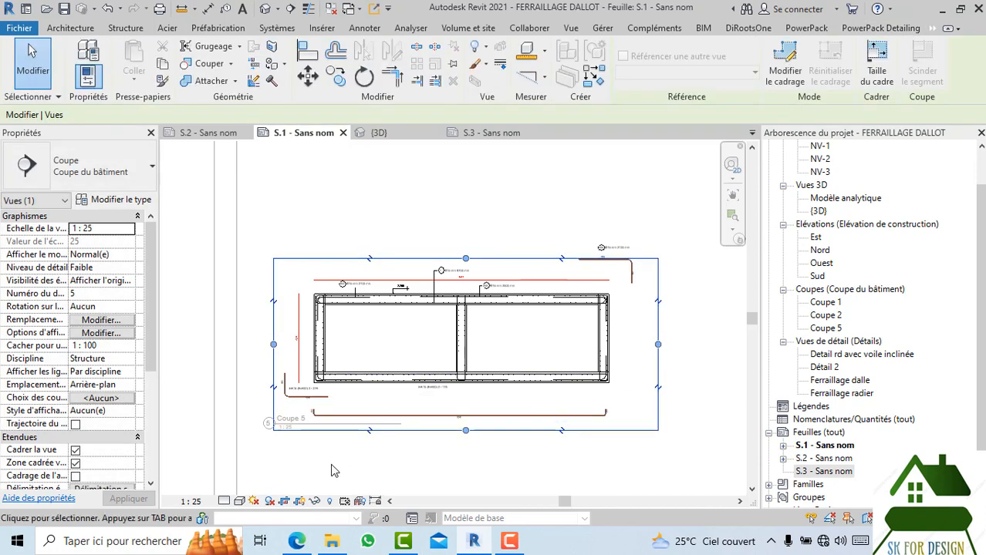
{"action": "left_click", "coordinate": [300, 502]}
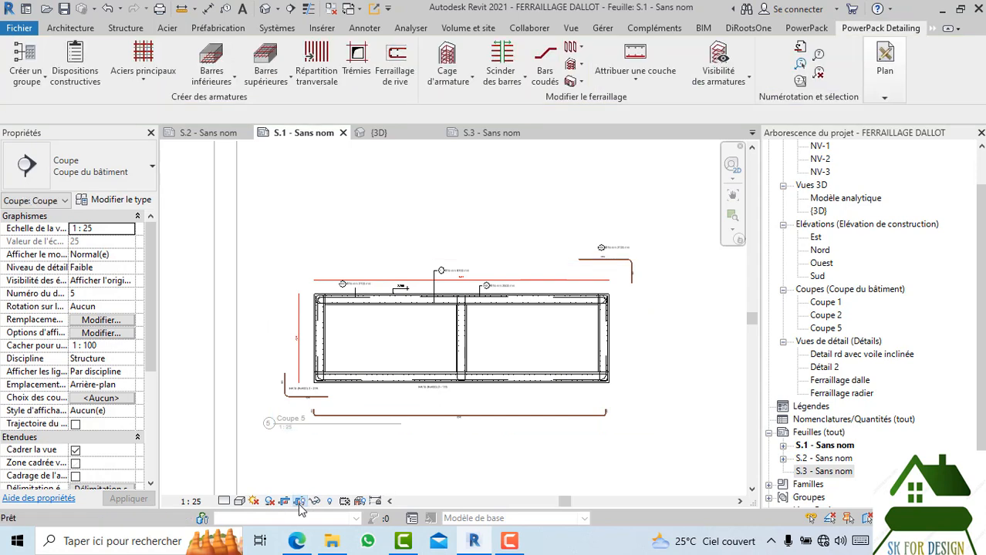
- Examine the lower slab bar's bending detail and the outer wall reinforcement in Coupe 5
{"action": "scroll", "coordinate": [351, 465], "scroll_direction": "up", "scroll_amount": 1}
{"action": "scroll", "coordinate": [489, 421], "scroll_direction": "up", "scroll_amount": 4}
{"action": "middle_click_drag", "start_coordinate": [492, 383], "coordinate": [388, 400]}
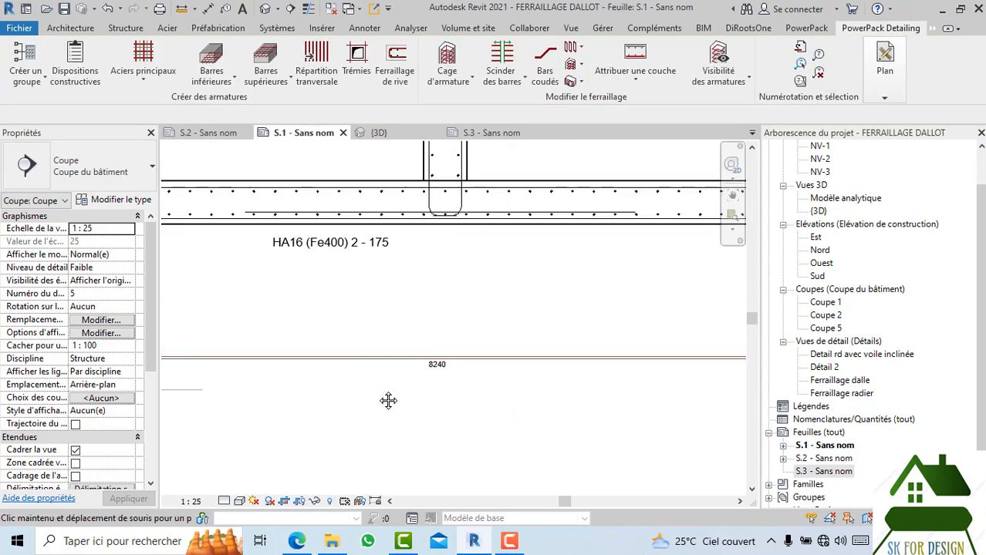
{"action": "scroll", "coordinate": [550, 389], "scroll_direction": "down", "scroll_amount": 3}
{"action": "scroll", "coordinate": [587, 393], "scroll_direction": "down", "scroll_amount": 2}
{"action": "scroll", "coordinate": [699, 292], "scroll_direction": "up", "scroll_amount": 3}
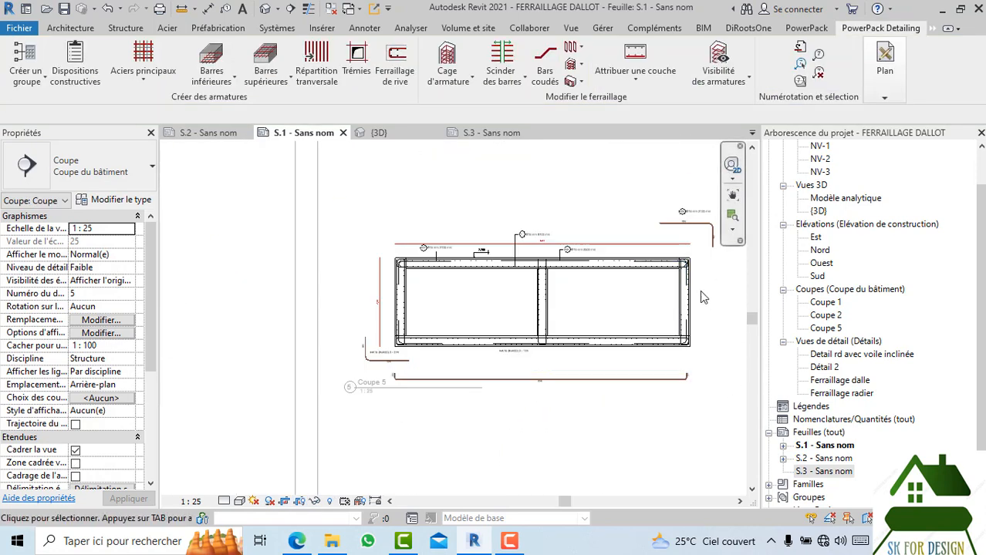
{"action": "scroll", "coordinate": [668, 338], "scroll_direction": "up", "scroll_amount": 3}
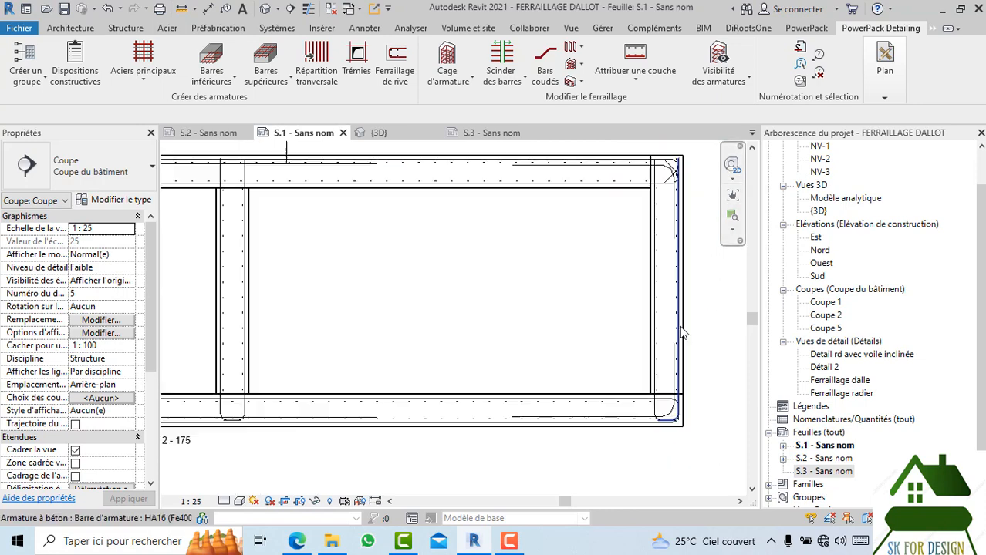
{"action": "scroll", "coordinate": [679, 328], "scroll_direction": "down", "scroll_amount": 4}
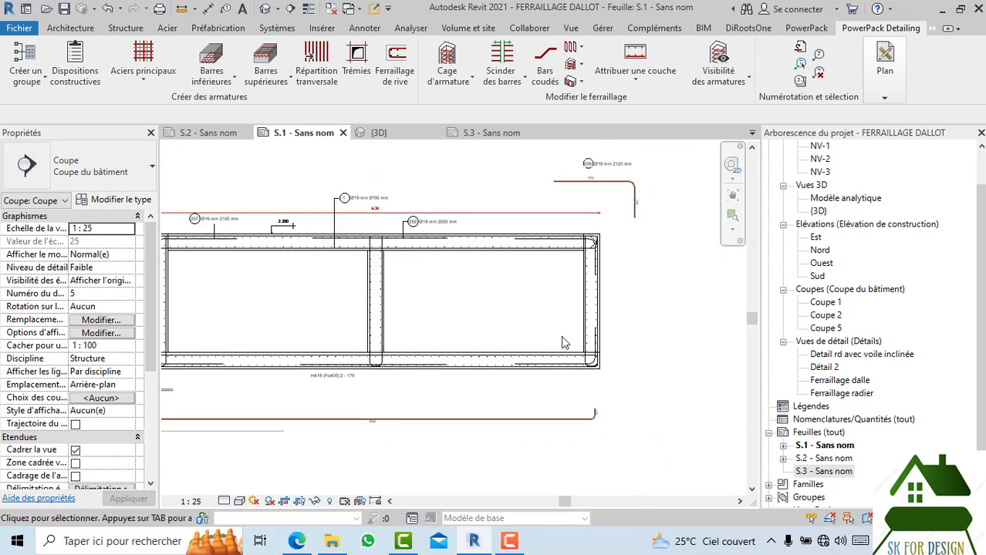
{"action": "scroll", "coordinate": [615, 306], "scroll_direction": "down", "scroll_amount": 2}
{"action": "scroll", "coordinate": [608, 294], "scroll_direction": "up", "scroll_amount": 2}
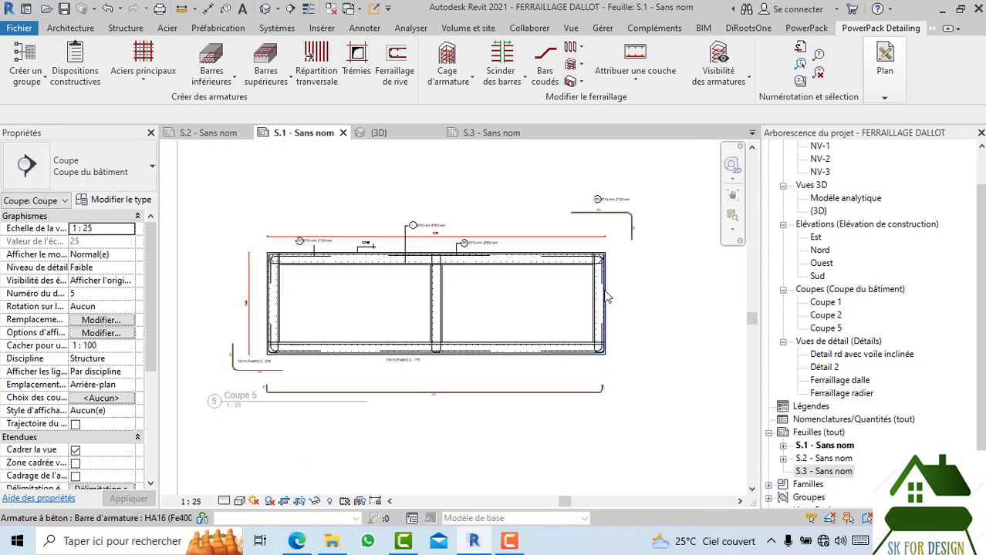
- Add a Schéma de façonnage for the vertical HA16 bar at the outer face of Coupe 5's right wall, placed outside the wall
{"action": "left_click", "coordinate": [879, 74]}
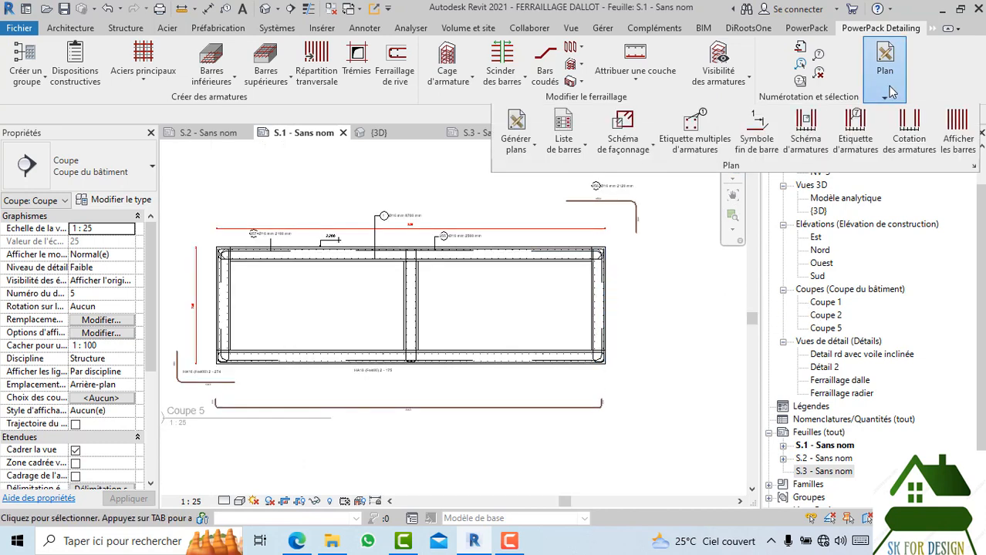
{"action": "left_click", "coordinate": [625, 133]}
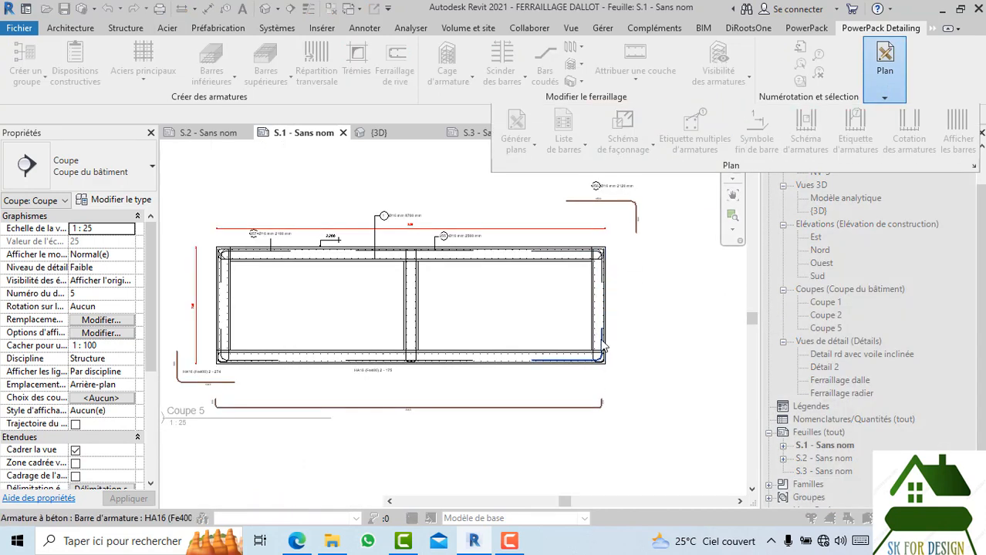
{"action": "scroll", "coordinate": [609, 291], "scroll_direction": "up", "scroll_amount": 5}
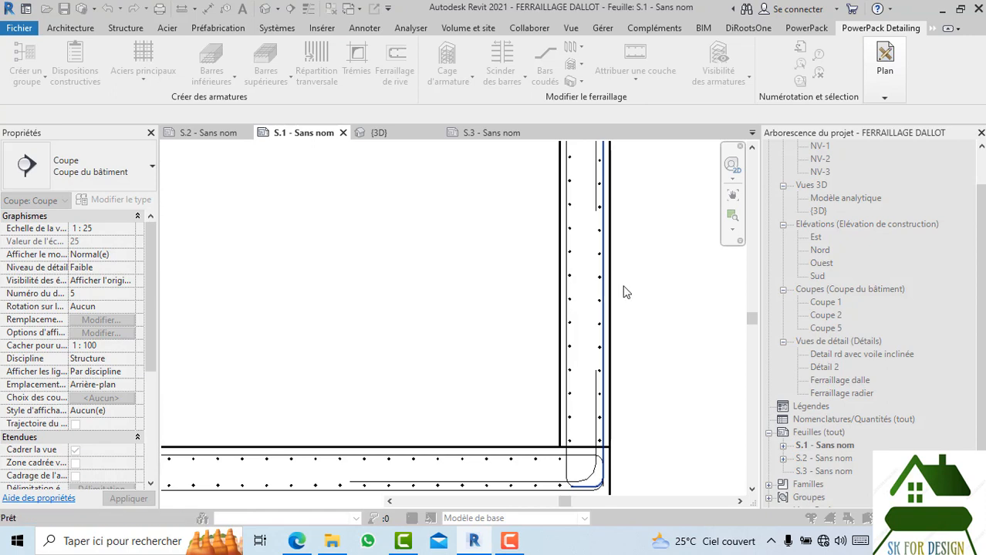
{"action": "scroll", "coordinate": [673, 282], "scroll_direction": "down", "scroll_amount": 2}
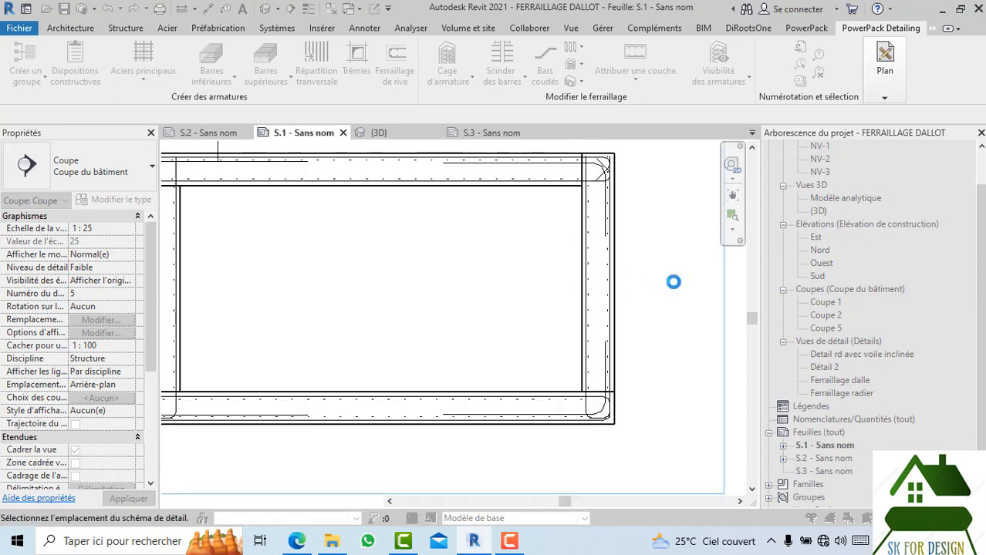
{"action": "scroll", "coordinate": [674, 282], "scroll_direction": "down", "scroll_amount": 1}
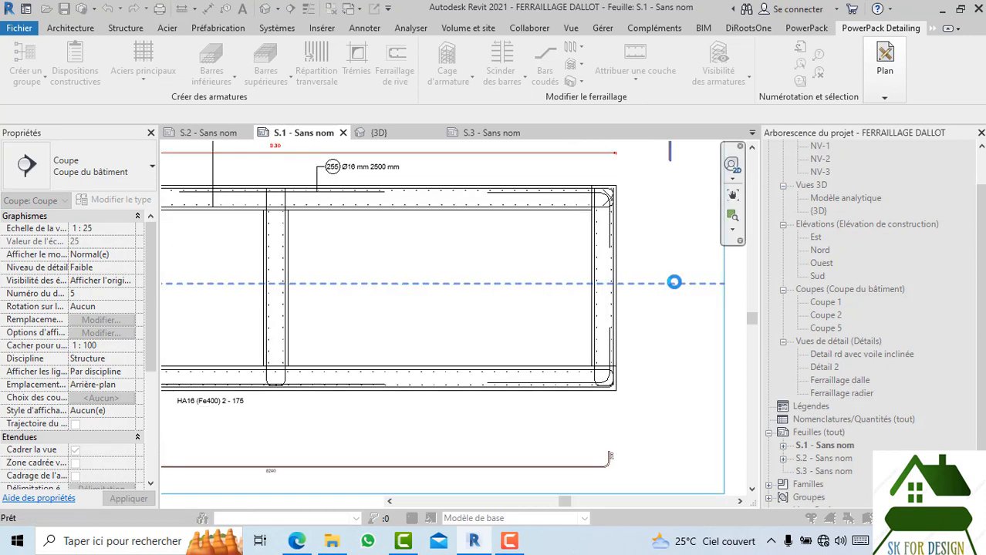
{"action": "scroll", "coordinate": [674, 282], "scroll_direction": "down", "scroll_amount": 2}
{"action": "scroll", "coordinate": [682, 316], "scroll_direction": "up", "scroll_amount": 2}
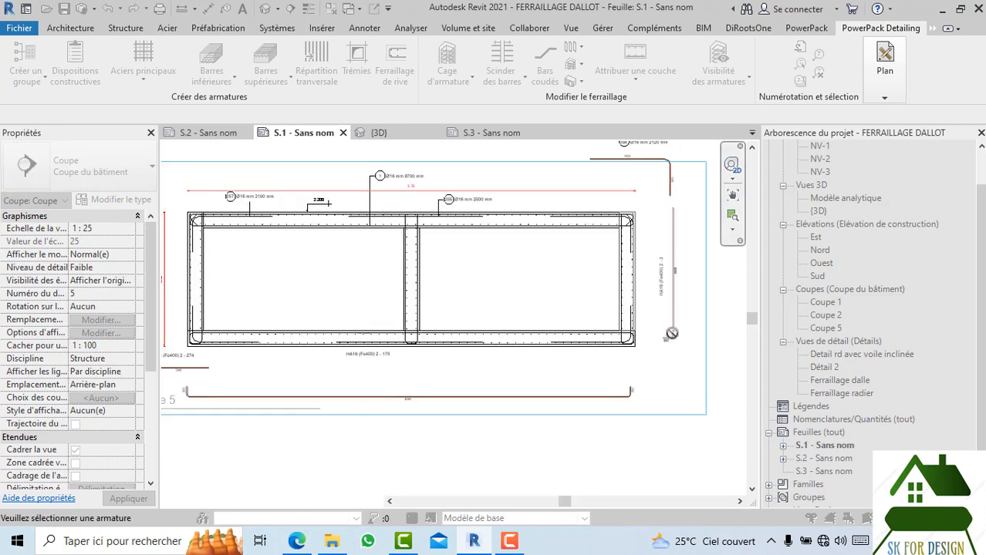
{"action": "scroll", "coordinate": [660, 247], "scroll_direction": "up", "scroll_amount": 3}
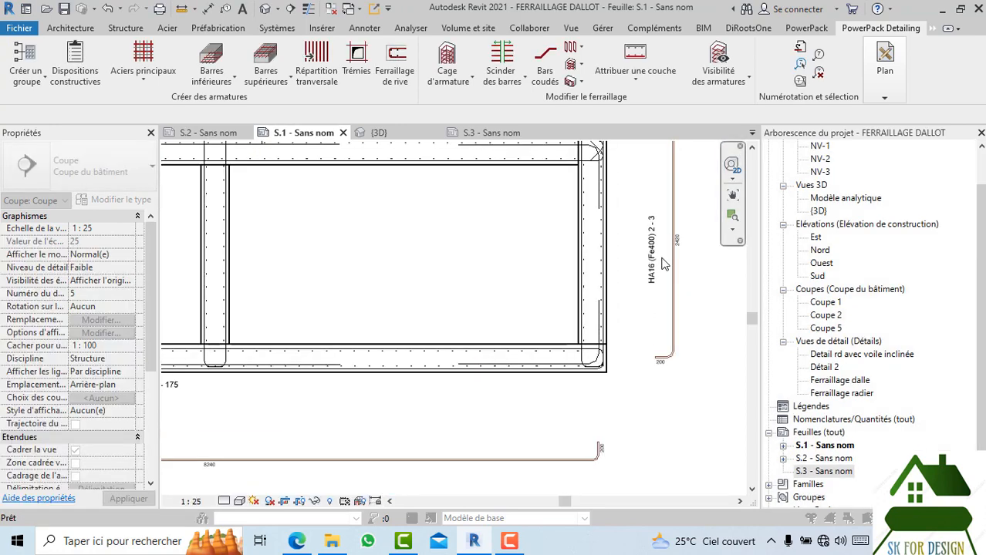
{"action": "scroll", "coordinate": [617, 313], "scroll_direction": "down", "scroll_amount": 4}
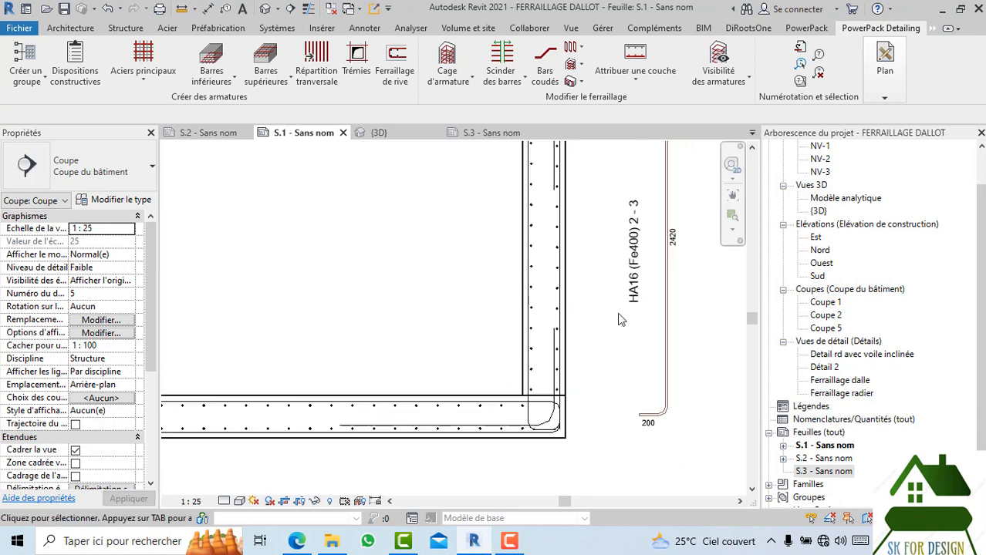
{"action": "scroll", "coordinate": [472, 325], "scroll_direction": "up", "scroll_amount": 2}
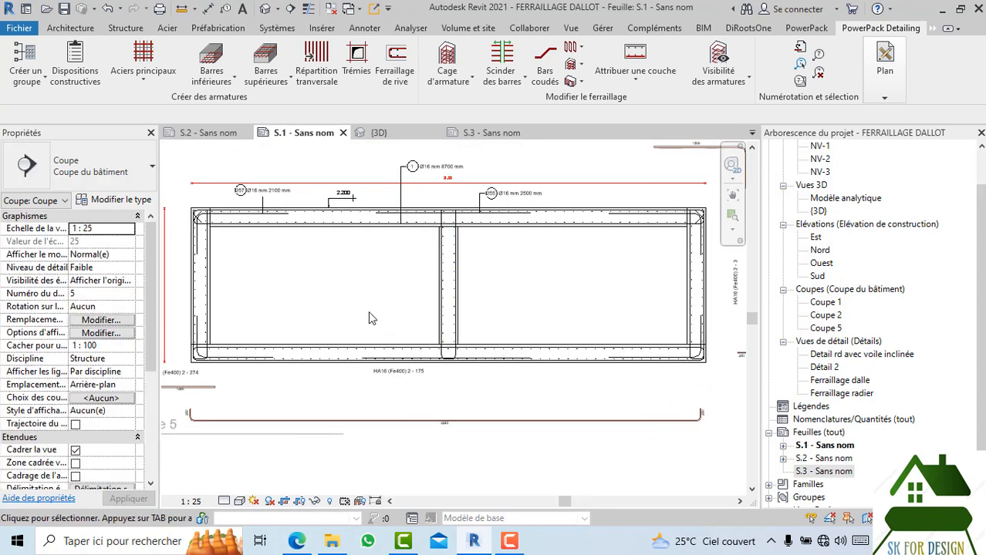
- Set the detail level of the Coupe 5 view to Moyen
{"action": "left_click", "coordinate": [224, 502]}
{"action": "left_click", "coordinate": [226, 477]}
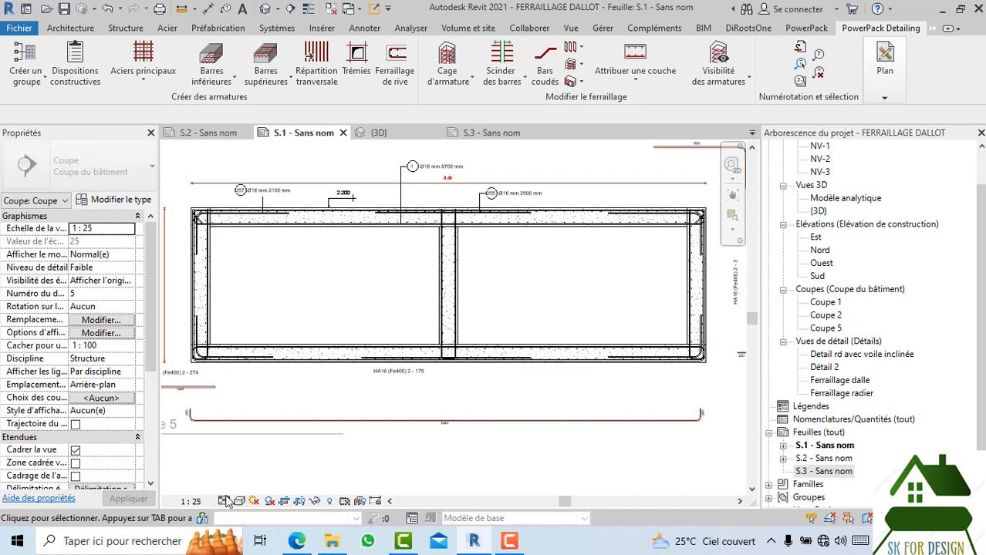
{"action": "left_click", "coordinate": [225, 502]}
{"action": "left_click", "coordinate": [322, 318]}
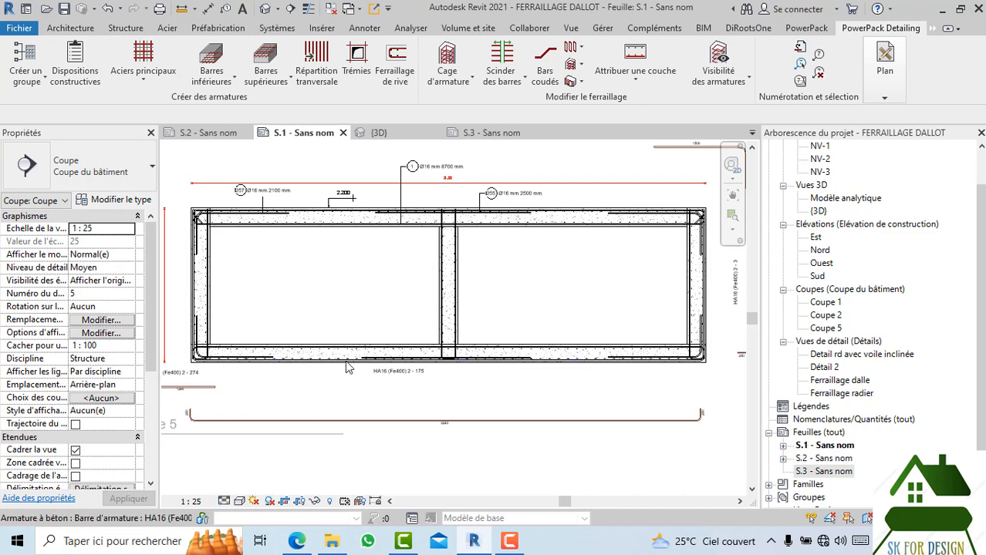
- Examine the bar display, tags, dimensions and bending details across the Coupe 5 section
{"action": "scroll", "coordinate": [382, 364], "scroll_direction": "up", "scroll_amount": 6}
{"action": "scroll", "coordinate": [363, 372], "scroll_direction": "down", "scroll_amount": 4}
{"action": "scroll", "coordinate": [364, 374], "scroll_direction": "down", "scroll_amount": 4}
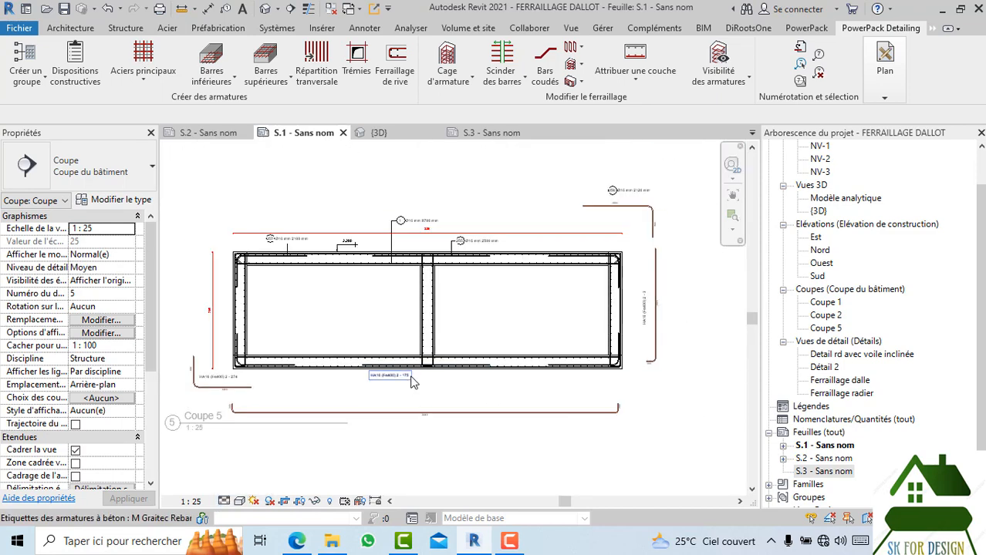
{"action": "scroll", "coordinate": [322, 303], "scroll_direction": "up", "scroll_amount": 3}
{"action": "scroll", "coordinate": [324, 305], "scroll_direction": "down", "scroll_amount": 3}
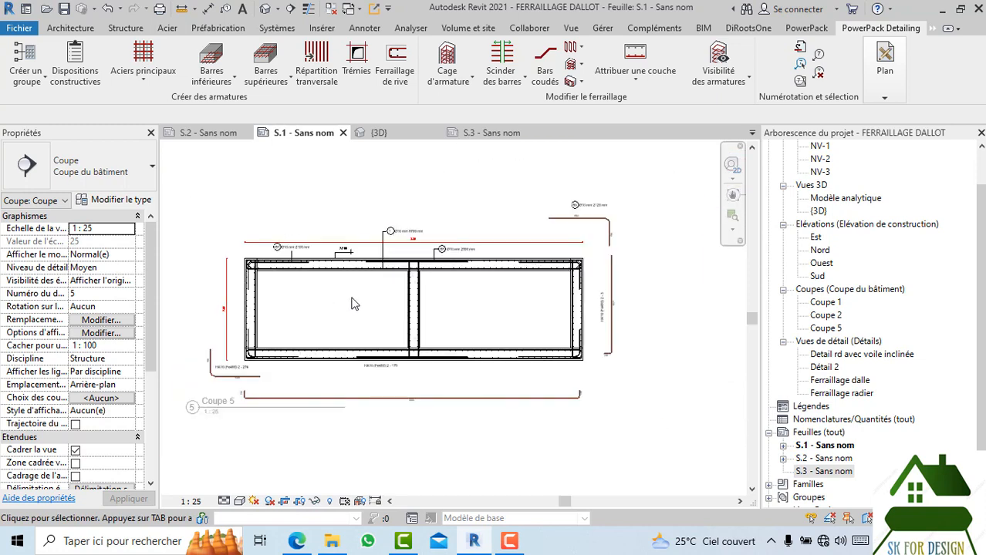
{"action": "scroll", "coordinate": [444, 302], "scroll_direction": "down", "scroll_amount": 3}
{"action": "scroll", "coordinate": [341, 265], "scroll_direction": "up", "scroll_amount": 6}
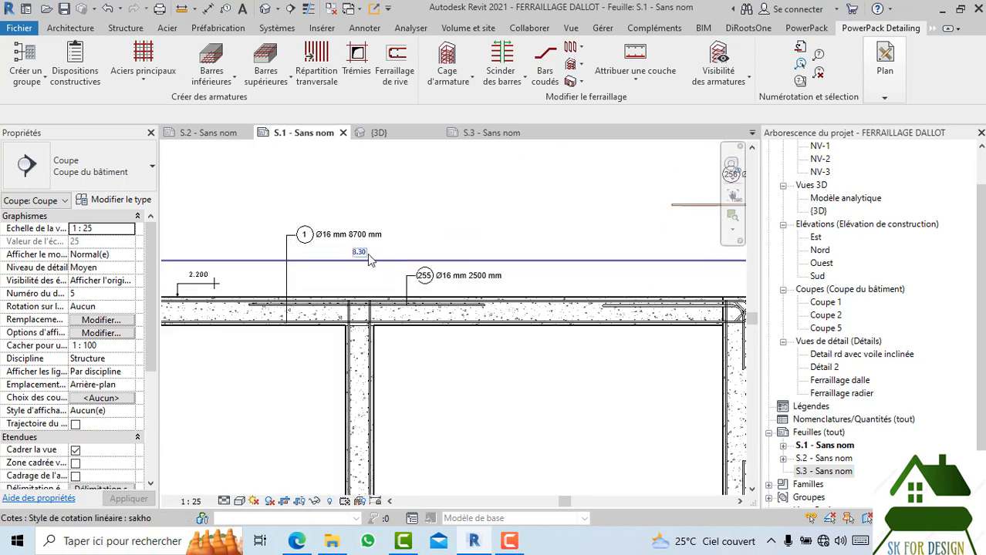
{"action": "scroll", "coordinate": [376, 261], "scroll_direction": "down", "scroll_amount": 3}
{"action": "scroll", "coordinate": [415, 330], "scroll_direction": "down", "scroll_amount": 2}
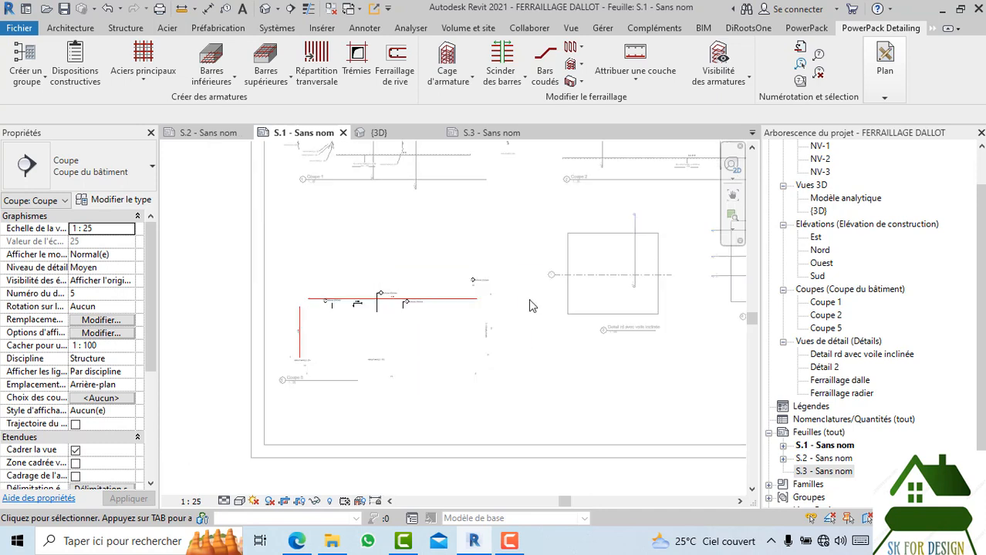
- Deactivate the Coupe 5 view on sheet S.1
{"action": "middle_click_drag", "start_coordinate": [517, 334], "coordinate": [492, 369]}
{"action": "right_click", "coordinate": [468, 257]}
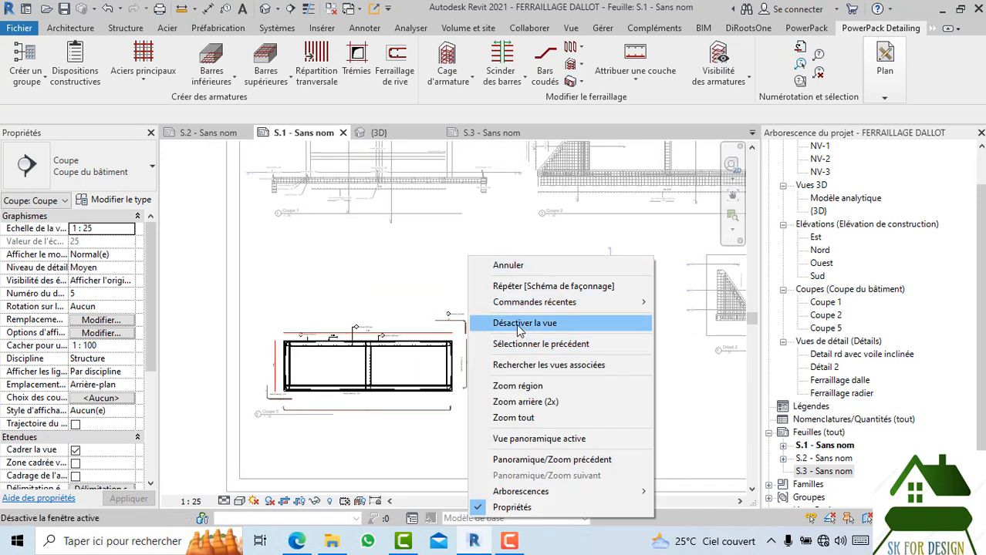
{"action": "left_click", "coordinate": [520, 323]}
- Activate the Coupe 1 view on sheet S.1 and select the left sloped VOIL 30 wing wall
{"action": "middle_click_drag", "start_coordinate": [509, 306], "coordinate": [442, 305]}
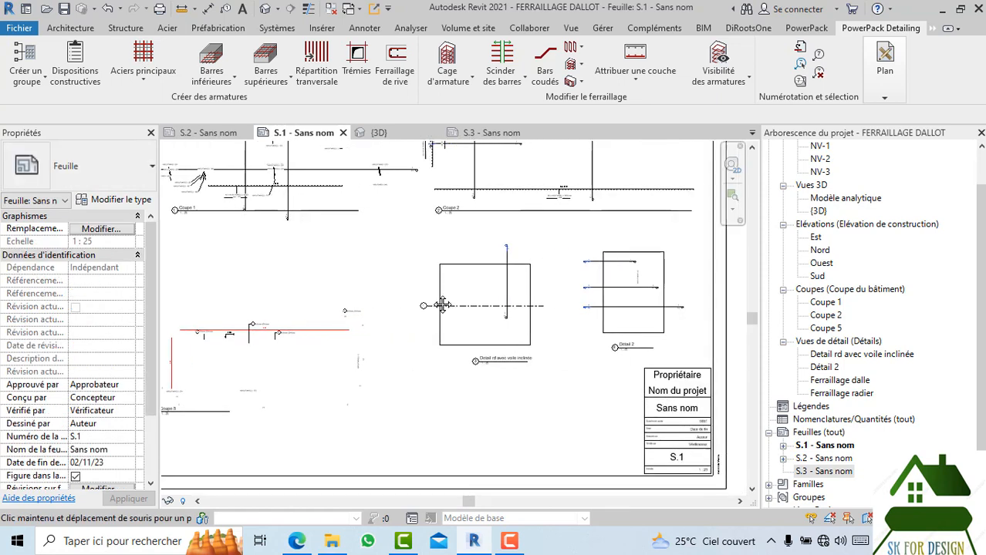
{"action": "middle_click_drag", "start_coordinate": [492, 286], "coordinate": [518, 404]}
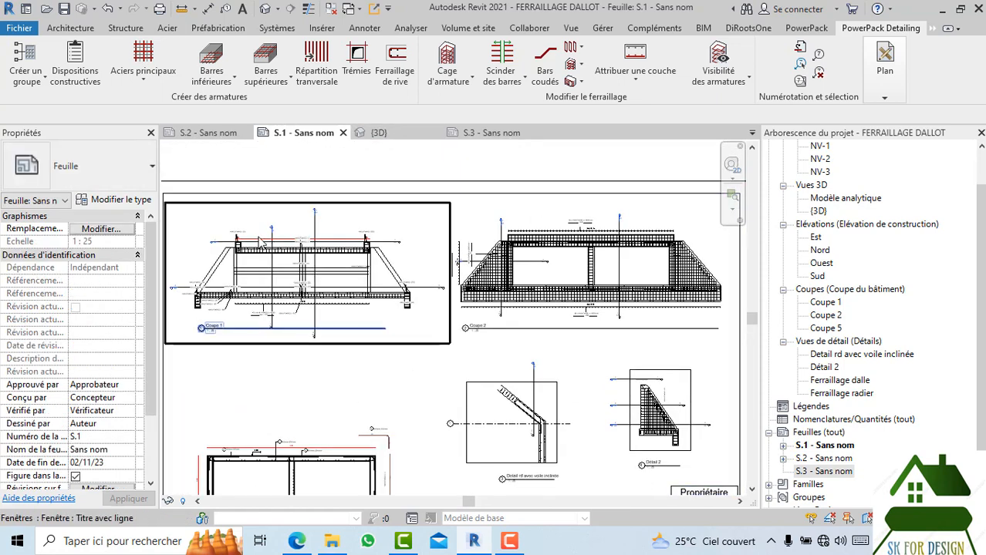
{"action": "left_click", "coordinate": [215, 278]}
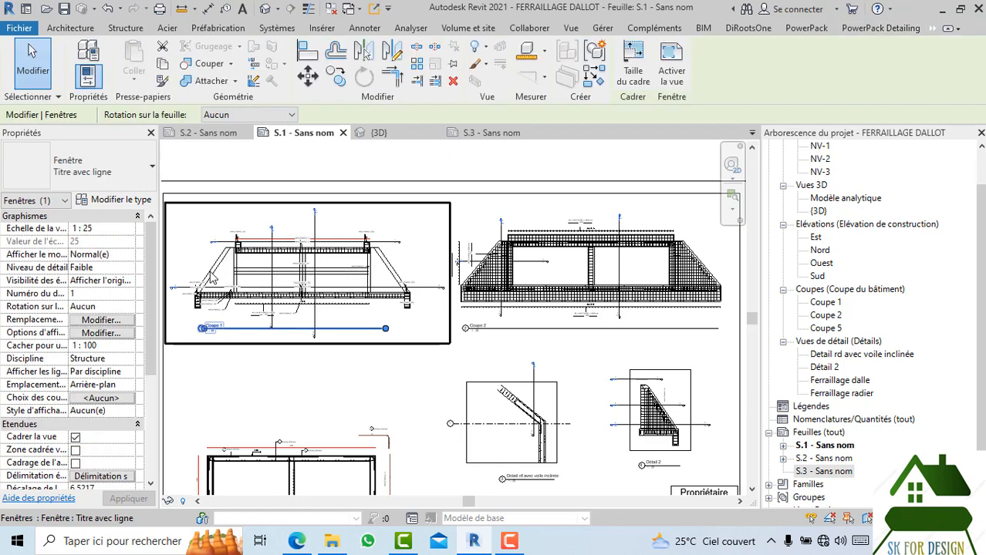
{"action": "scroll", "coordinate": [209, 276], "scroll_direction": "up", "scroll_amount": 2}
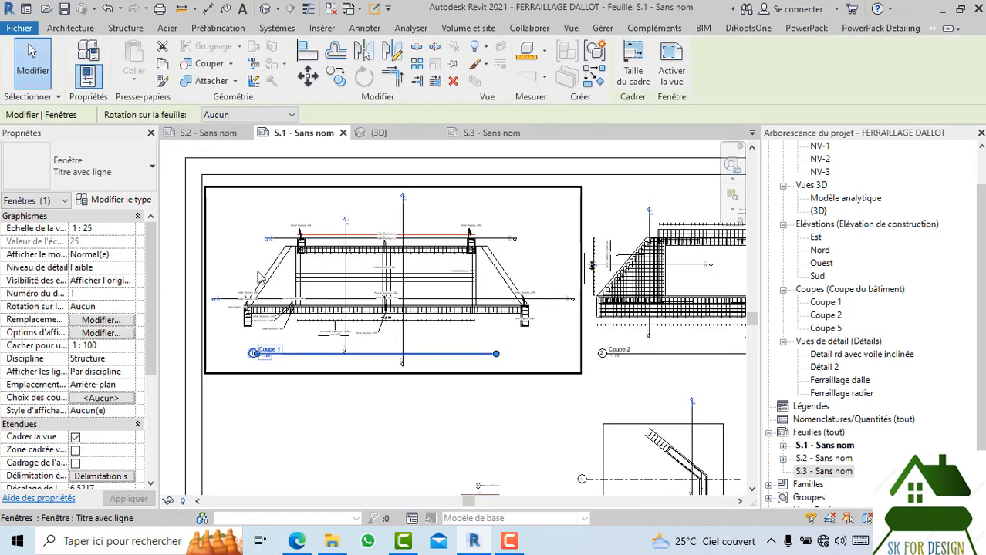
{"action": "key", "text": "Escape"}
{"action": "double_click", "coordinate": [264, 263]}
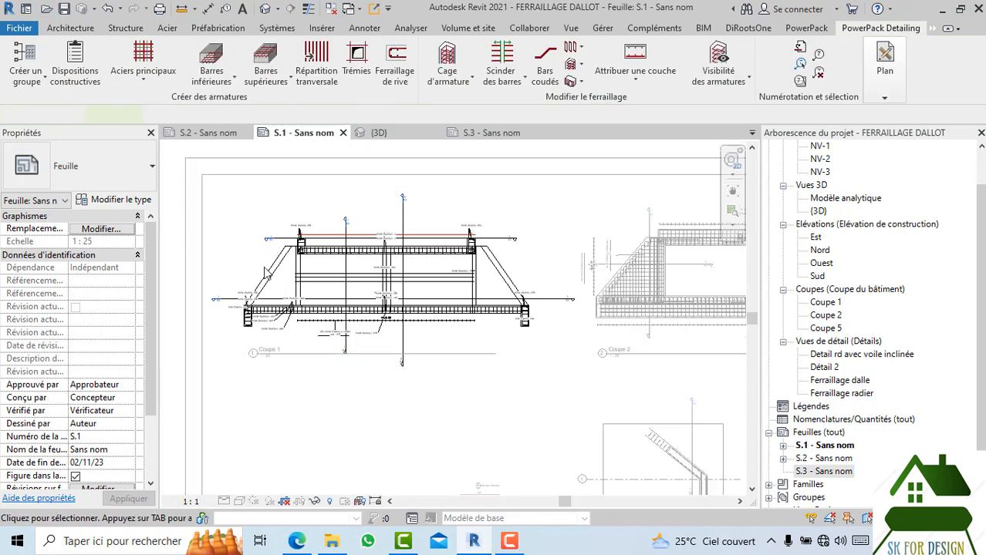
{"action": "left_click", "coordinate": [299, 384]}
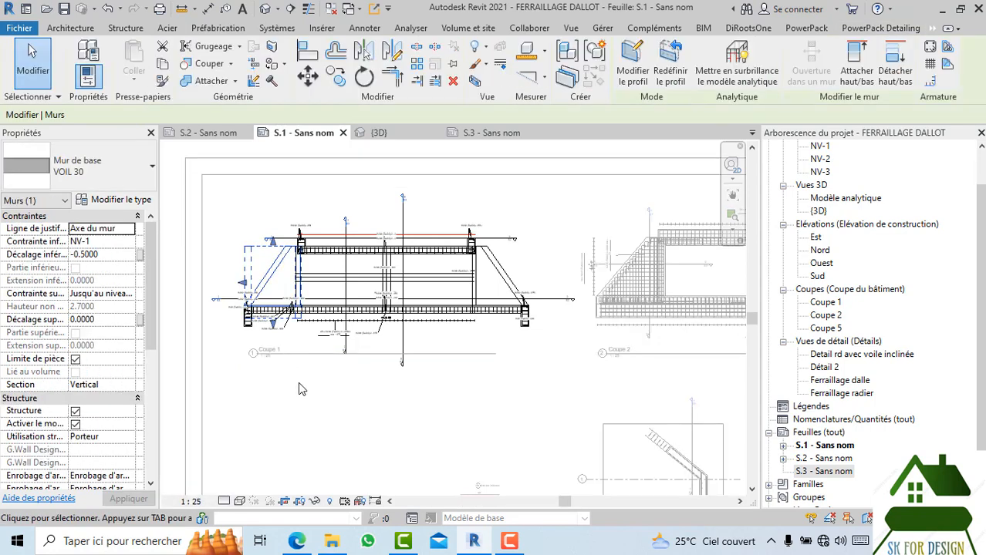
- Switch to the {3D} view, keeping the VOIL 30 wing wall selected
{"action": "left_click", "coordinate": [868, 29]}
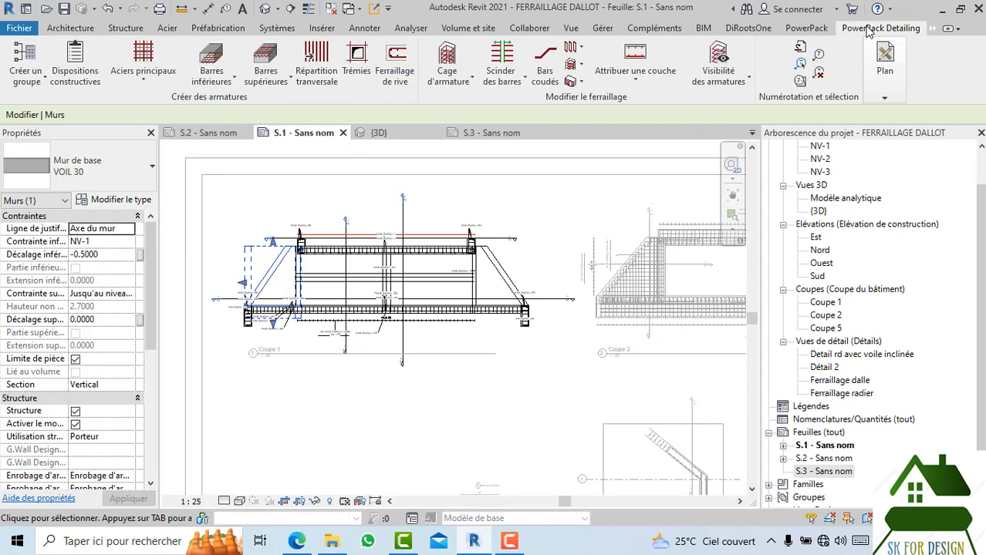
{"action": "left_click", "coordinate": [884, 99]}
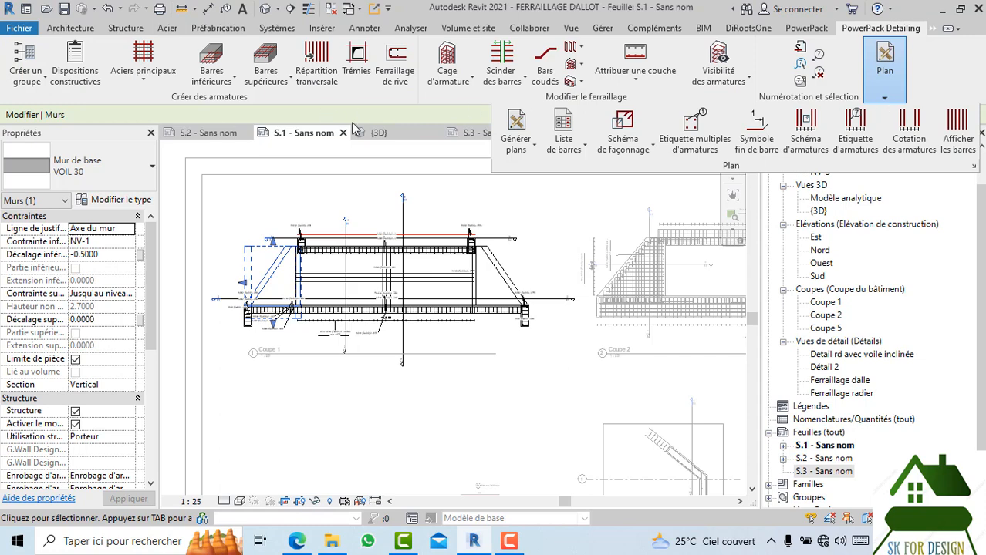
{"action": "left_click", "coordinate": [394, 135]}
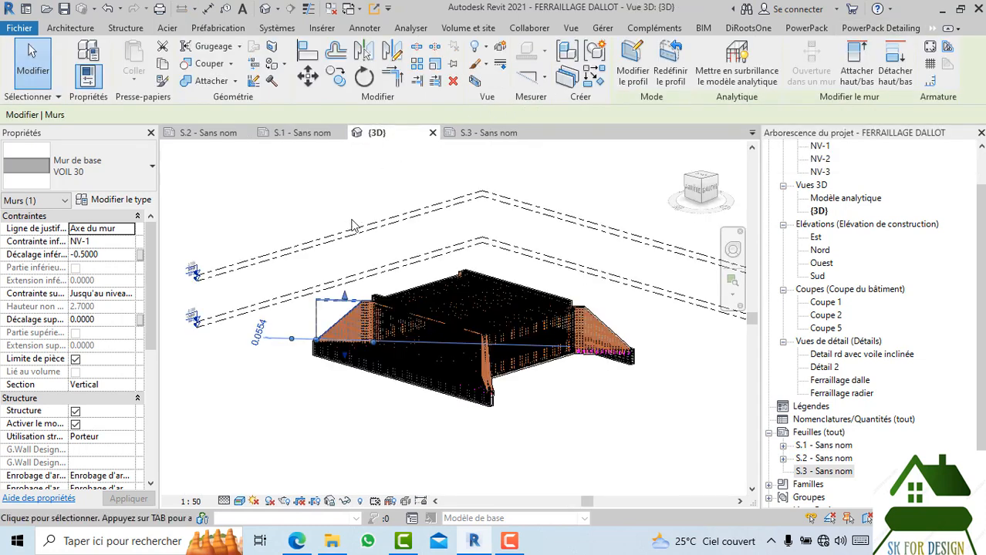
- Generate a "Liste des barres - Avec schémas" bar schedule for the selected wall, one per element, filtered by host identifier
{"action": "left_click", "coordinate": [876, 28]}
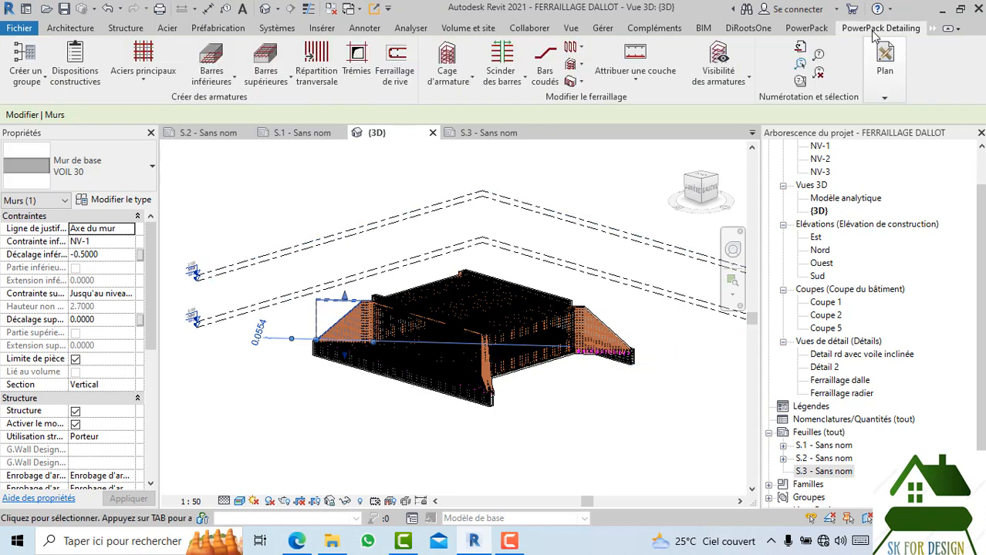
{"action": "left_click", "coordinate": [880, 90]}
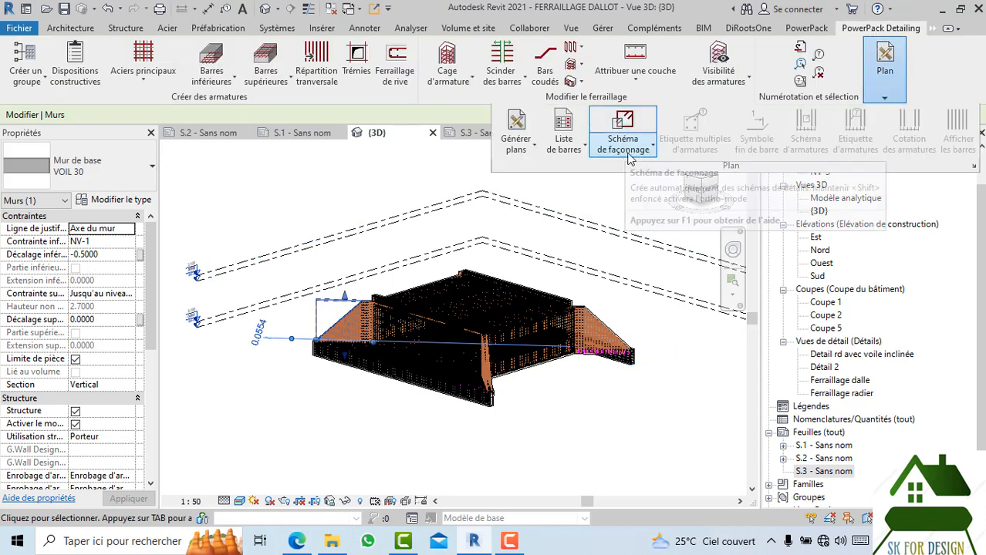
{"action": "left_click", "coordinate": [585, 151]}
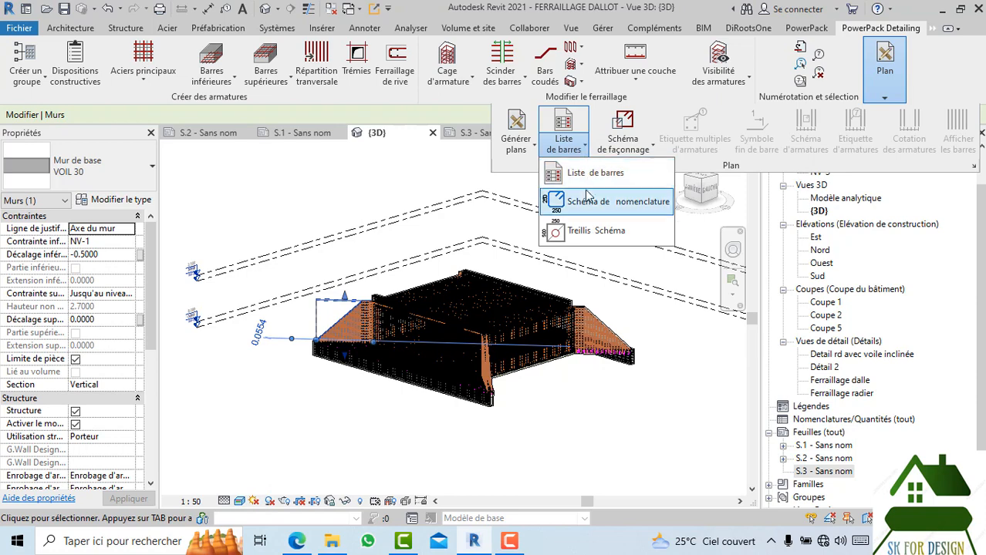
{"action": "left_click", "coordinate": [592, 174]}
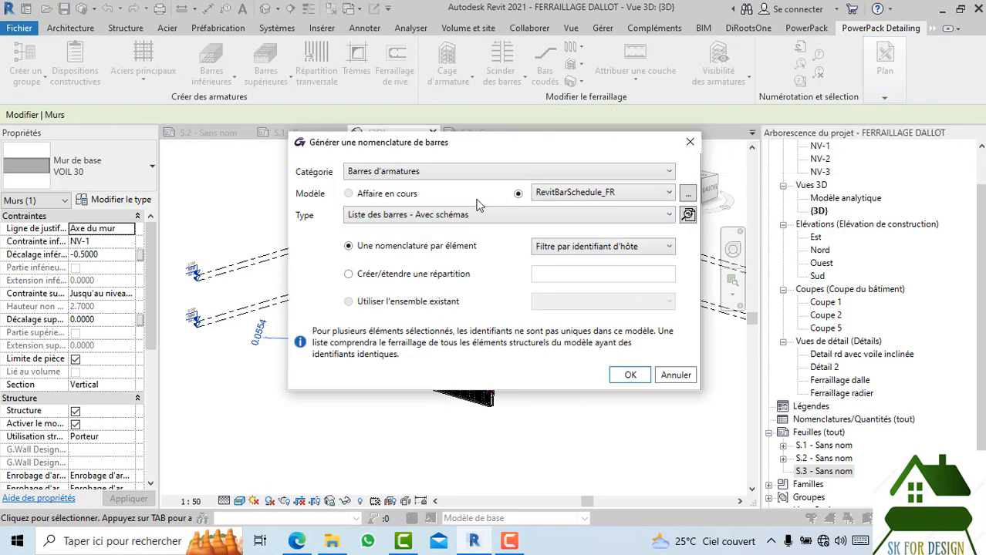
{"action": "left_click", "coordinate": [433, 216]}
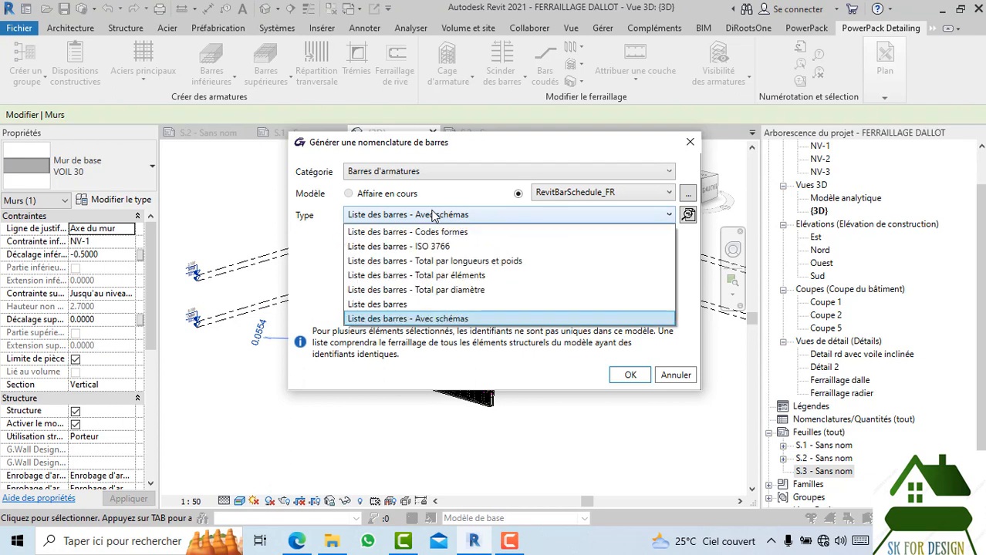
{"action": "left_click", "coordinate": [434, 216]}
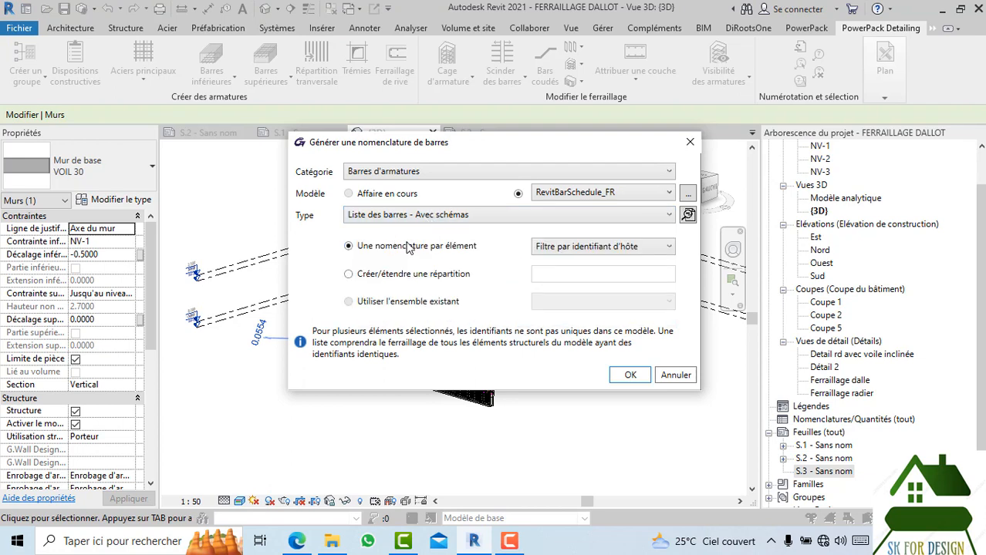
{"action": "left_click", "coordinate": [555, 247]}
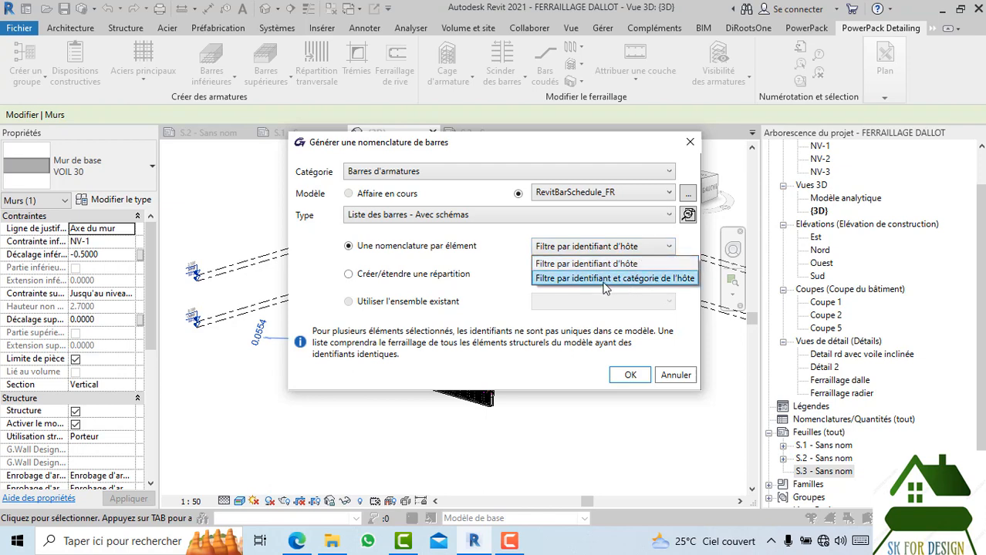
{"action": "left_click", "coordinate": [611, 265]}
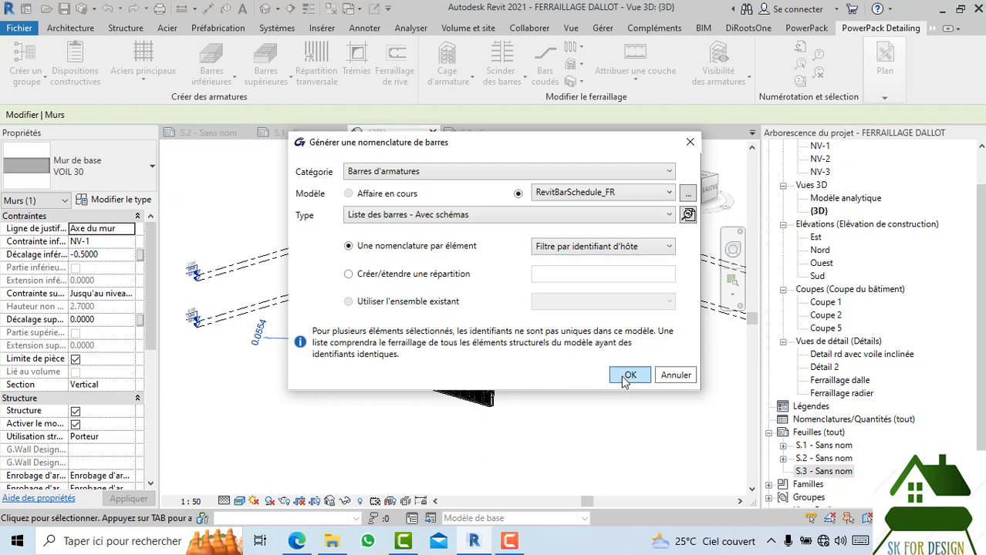
{"action": "left_click", "coordinate": [626, 377]}
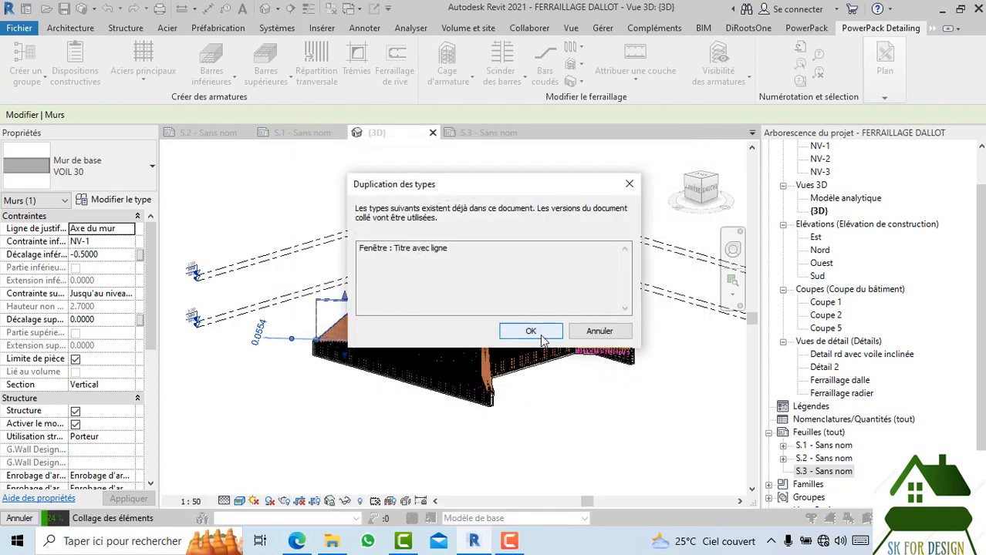
{"action": "left_click", "coordinate": [531, 332]}
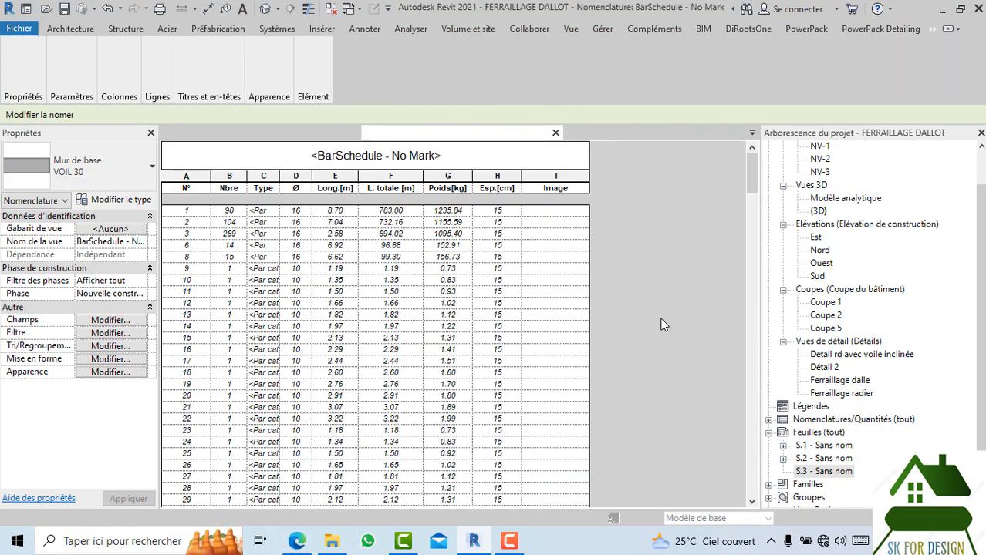
- Check the generated bar schedule through to its general total, and undo its creation
{"action": "scroll", "coordinate": [446, 291], "scroll_direction": "down", "scroll_amount": 5}
{"action": "scroll", "coordinate": [446, 292], "scroll_direction": "down", "scroll_amount": 20}
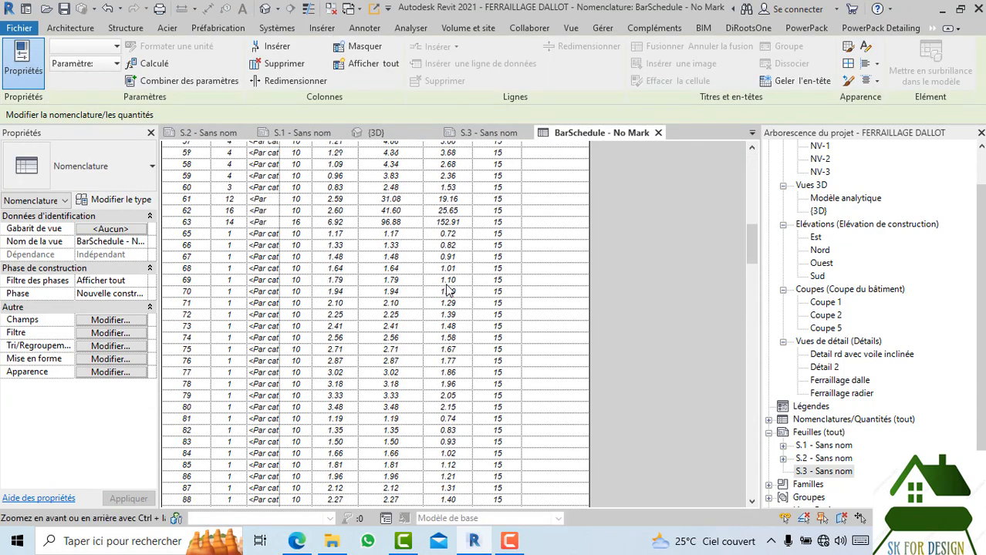
{"action": "scroll", "coordinate": [447, 291], "scroll_direction": "down", "scroll_amount": 20}
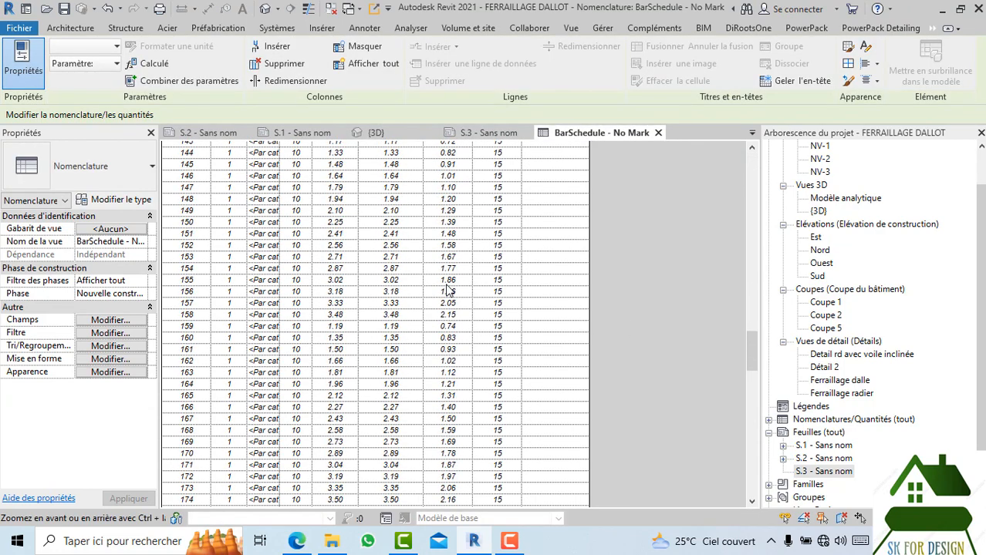
{"action": "scroll", "coordinate": [448, 291], "scroll_direction": "down", "scroll_amount": 5}
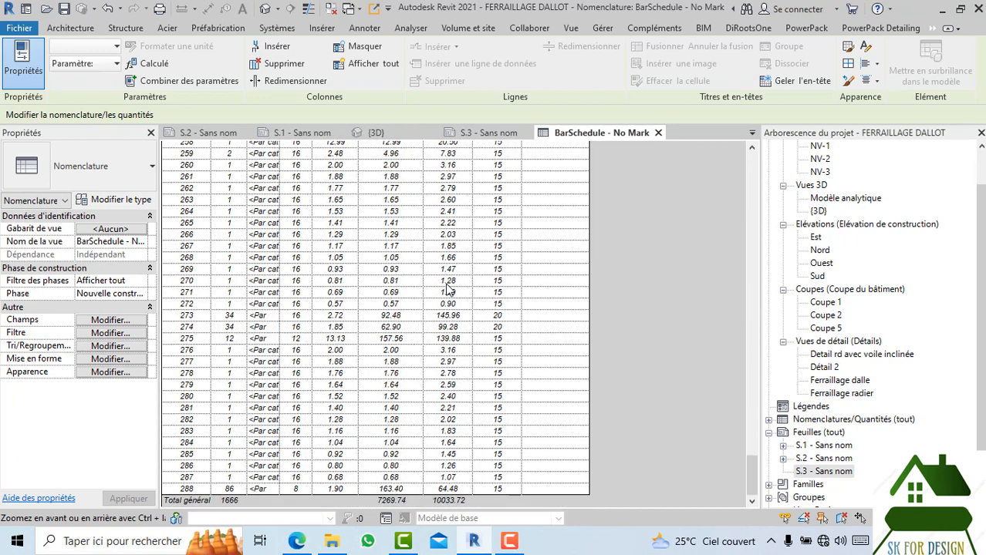
{"action": "scroll", "coordinate": [417, 278], "scroll_direction": "up", "scroll_amount": 4}
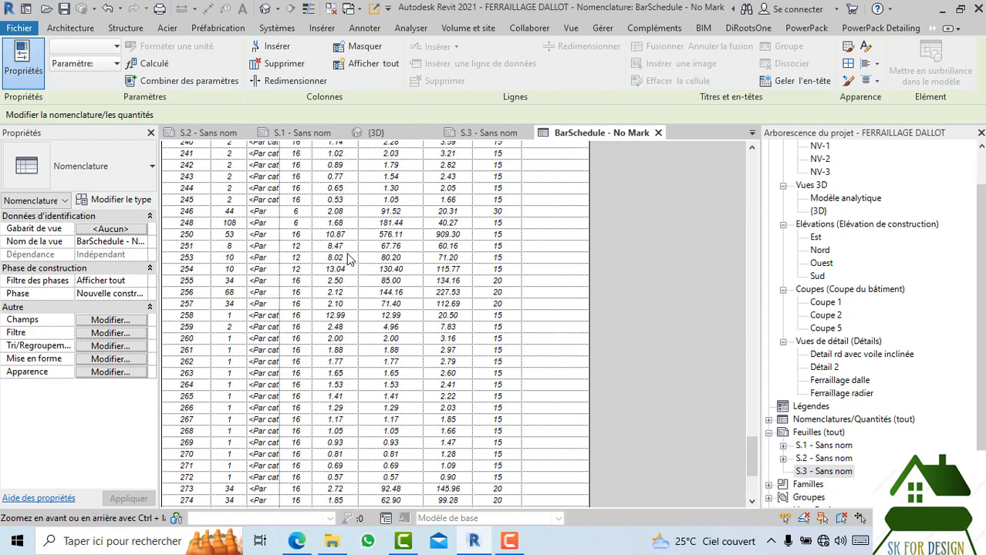
{"action": "left_click", "coordinate": [108, 10]}
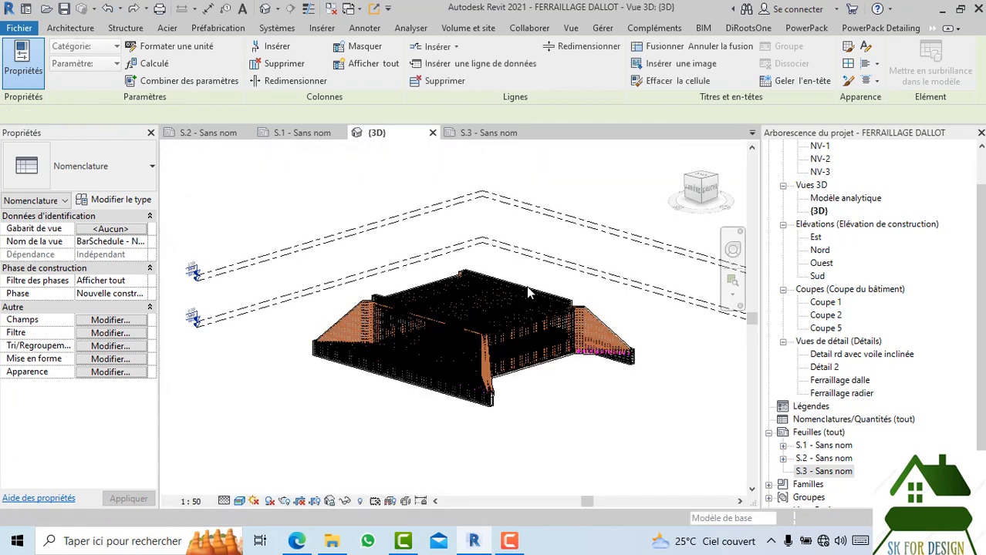
- Generate a "Liste des barres - Avec schémas" schedule for the sloped VOIL 30 wing wall, filtered by host identifier and category
{"action": "scroll", "coordinate": [345, 328], "scroll_direction": "up", "scroll_amount": 4}
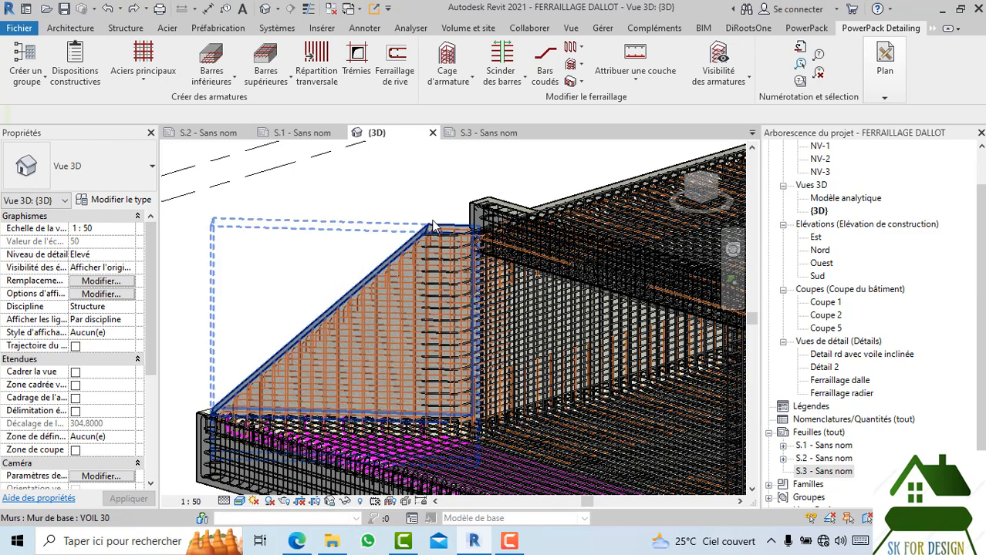
{"action": "left_click", "coordinate": [433, 224]}
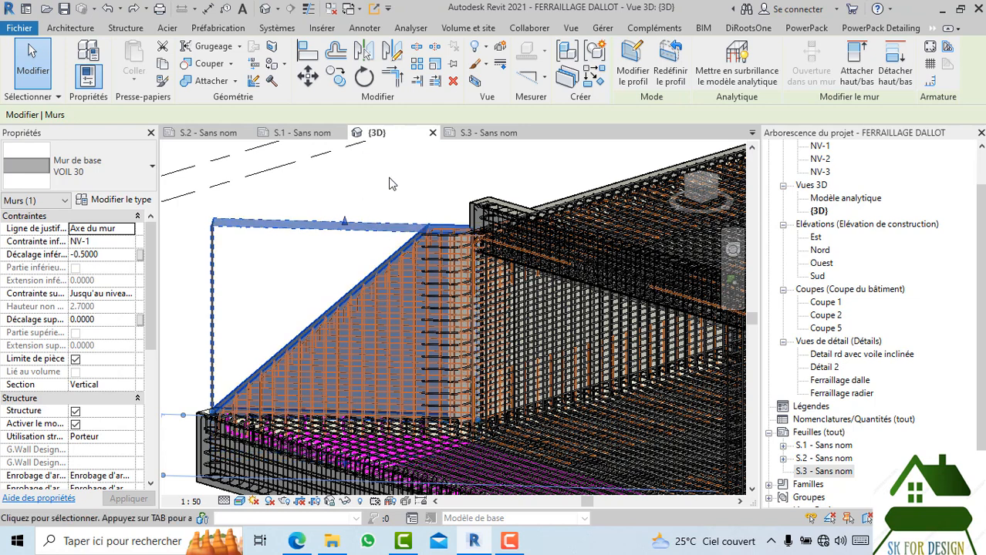
{"action": "left_click", "coordinate": [880, 28]}
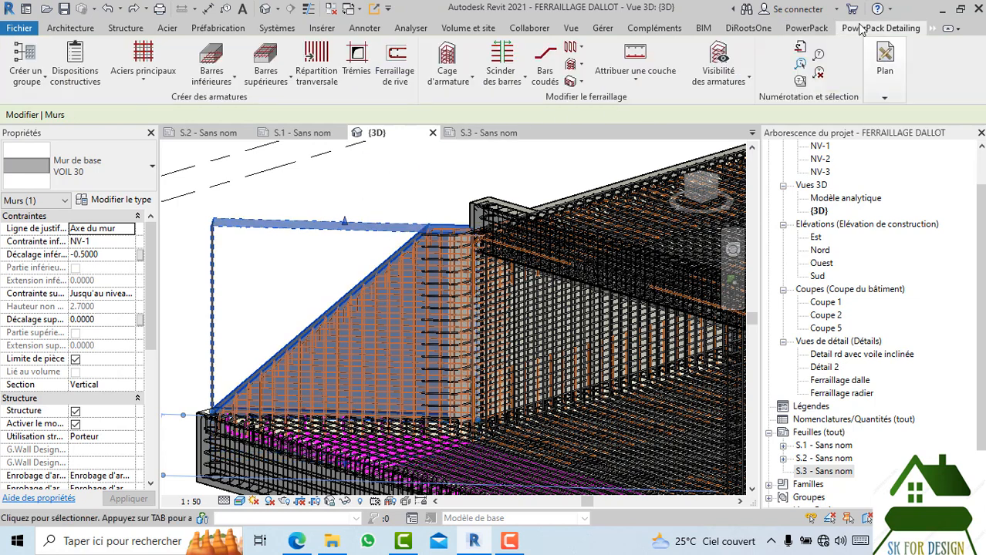
{"action": "left_click", "coordinate": [884, 78]}
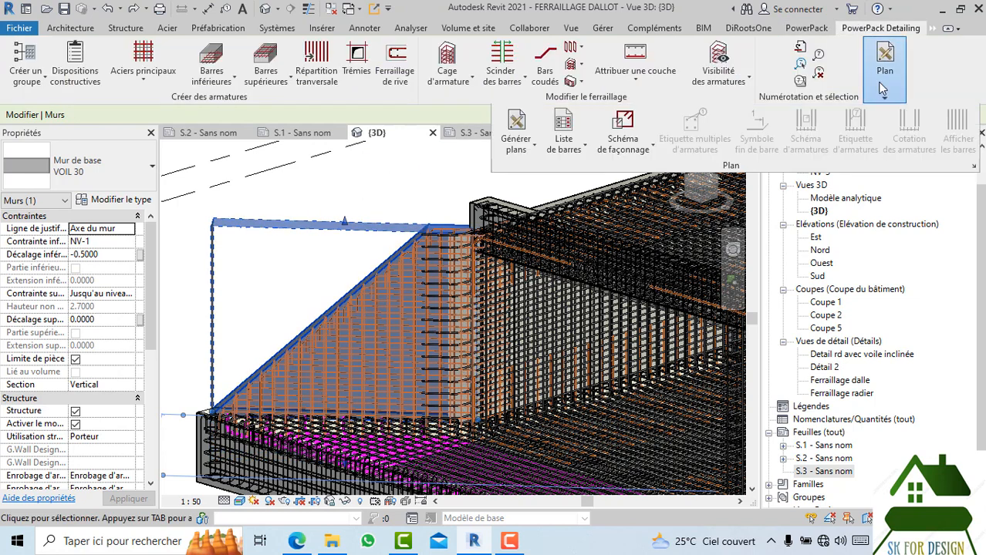
{"action": "left_click", "coordinate": [570, 128]}
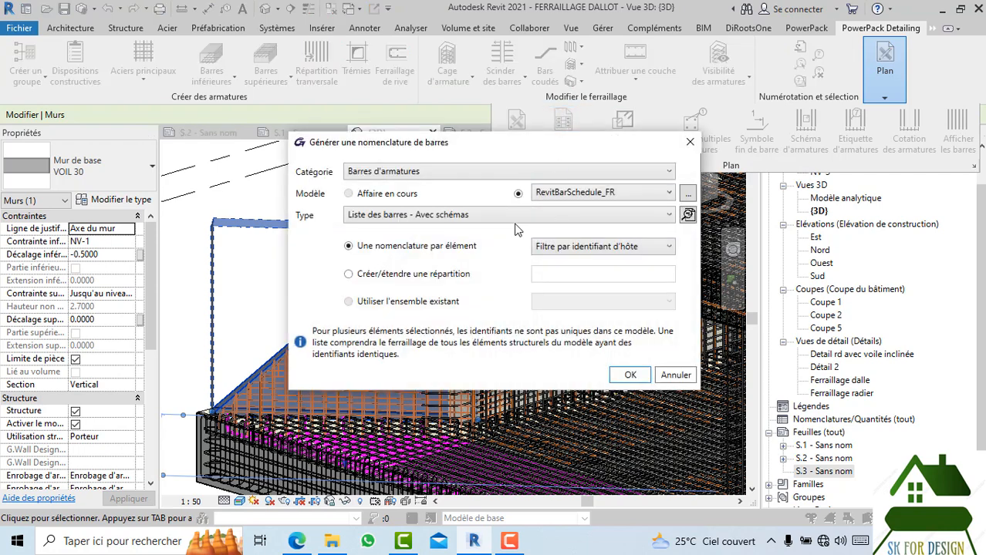
{"action": "left_click", "coordinate": [557, 246]}
{"action": "left_click", "coordinate": [558, 279]}
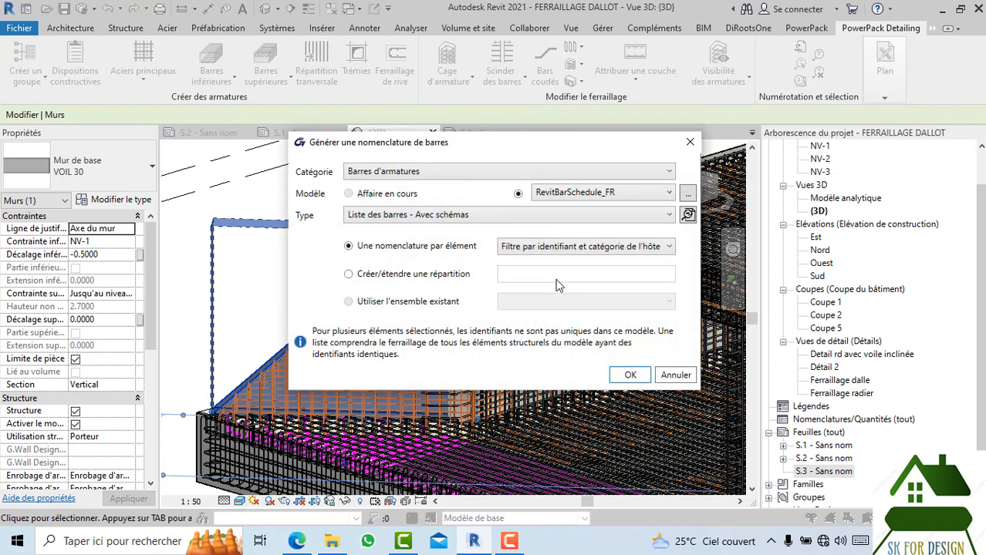
{"action": "left_click", "coordinate": [620, 376]}
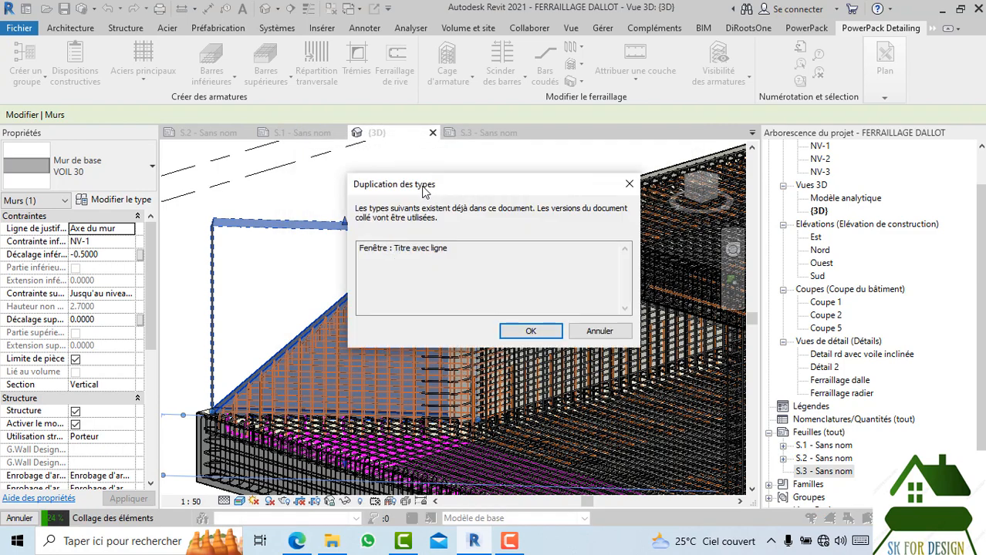
{"action": "left_click", "coordinate": [525, 332]}
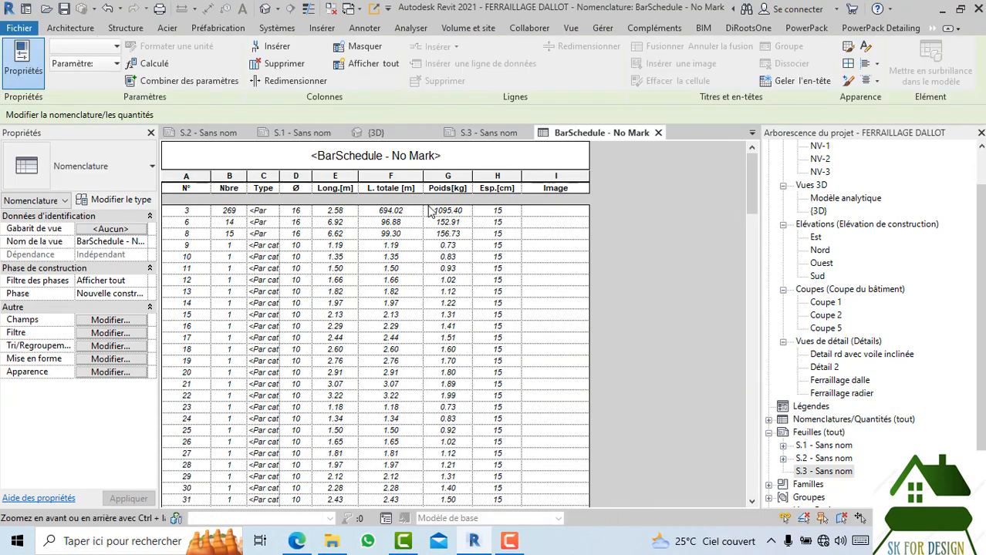
- Examine the wall bar schedule's numbers, diameters, lengths and weights from the first row to the general total
{"action": "scroll", "coordinate": [432, 234], "scroll_direction": "down", "scroll_amount": 15}
{"action": "scroll", "coordinate": [432, 234], "scroll_direction": "down", "scroll_amount": 20}
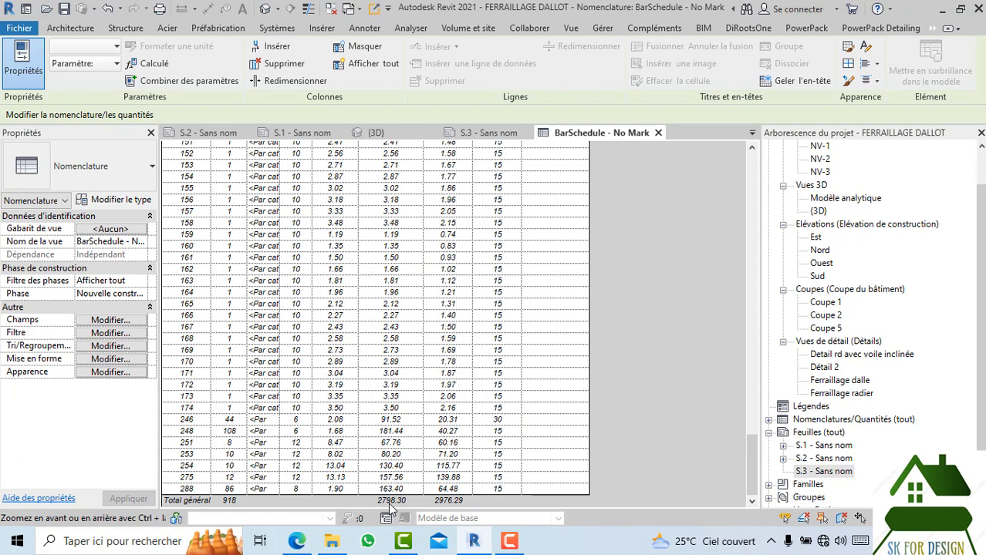
{"action": "scroll", "coordinate": [403, 471], "scroll_direction": "up", "scroll_amount": 5}
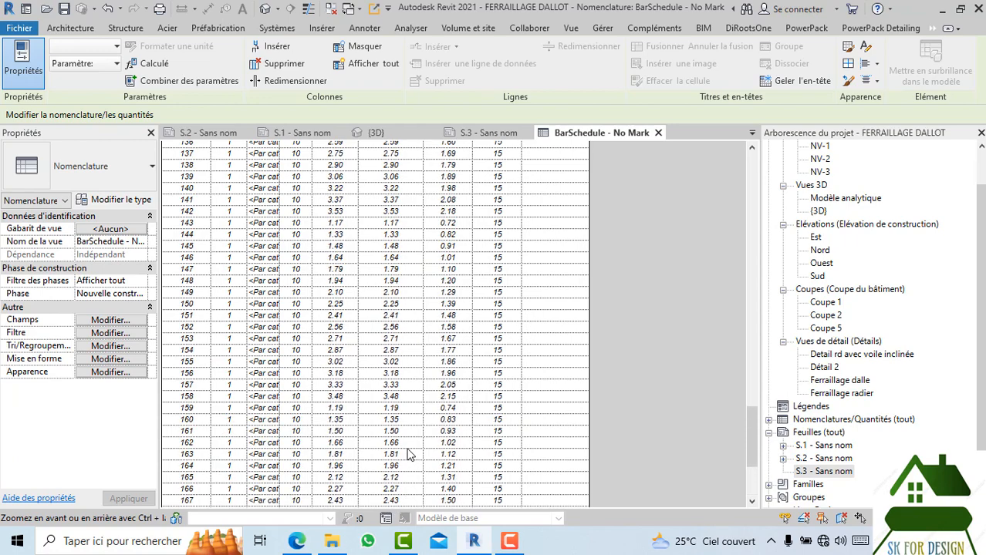
{"action": "scroll", "coordinate": [412, 444], "scroll_direction": "up", "scroll_amount": 20}
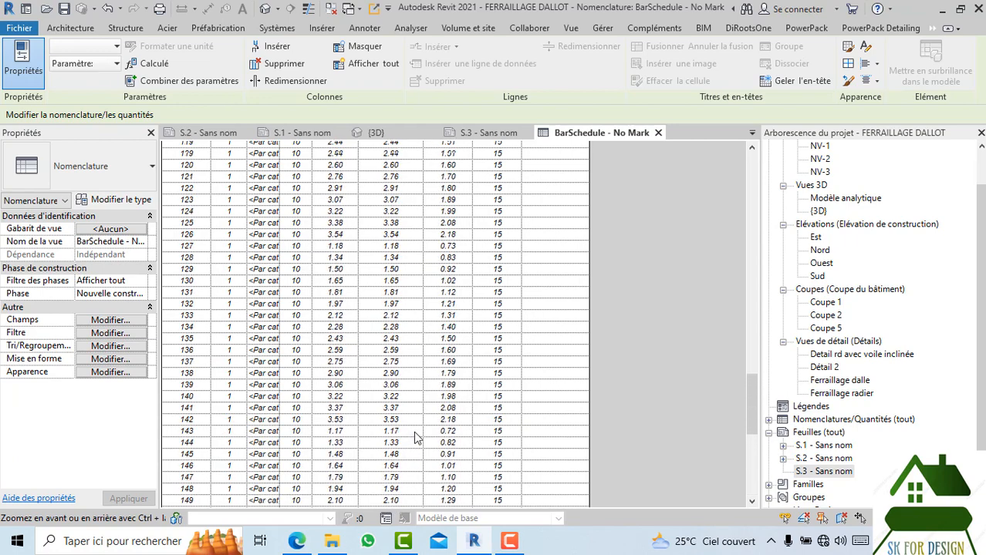
{"action": "scroll", "coordinate": [421, 438], "scroll_direction": "up", "scroll_amount": 12}
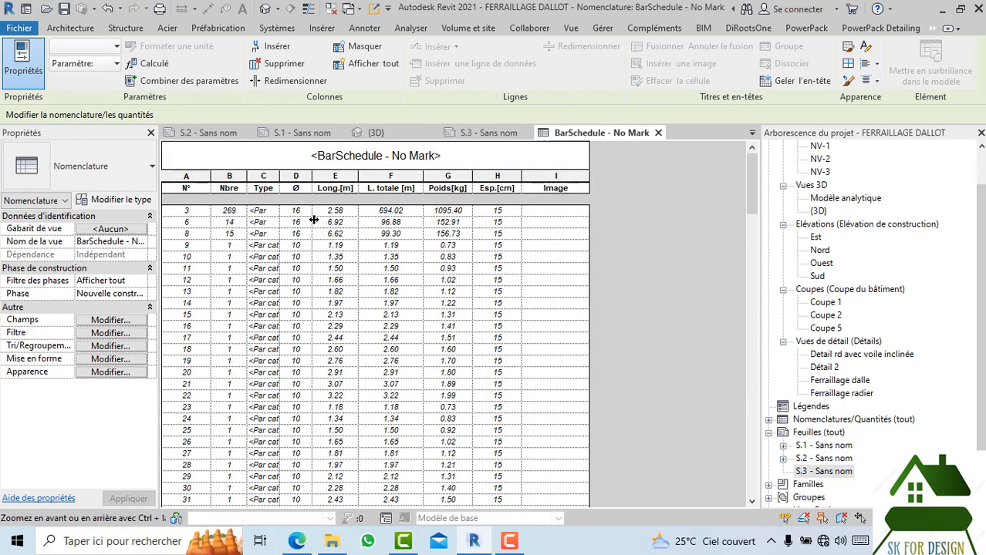
{"action": "scroll", "coordinate": [324, 286], "scroll_direction": "down", "scroll_amount": 20}
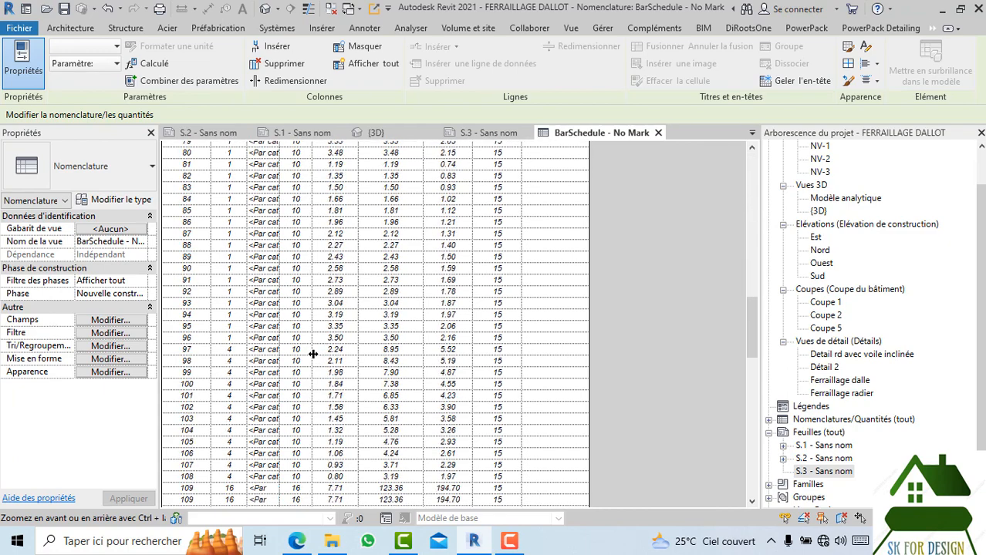
{"action": "scroll", "coordinate": [312, 354], "scroll_direction": "down", "scroll_amount": 20}
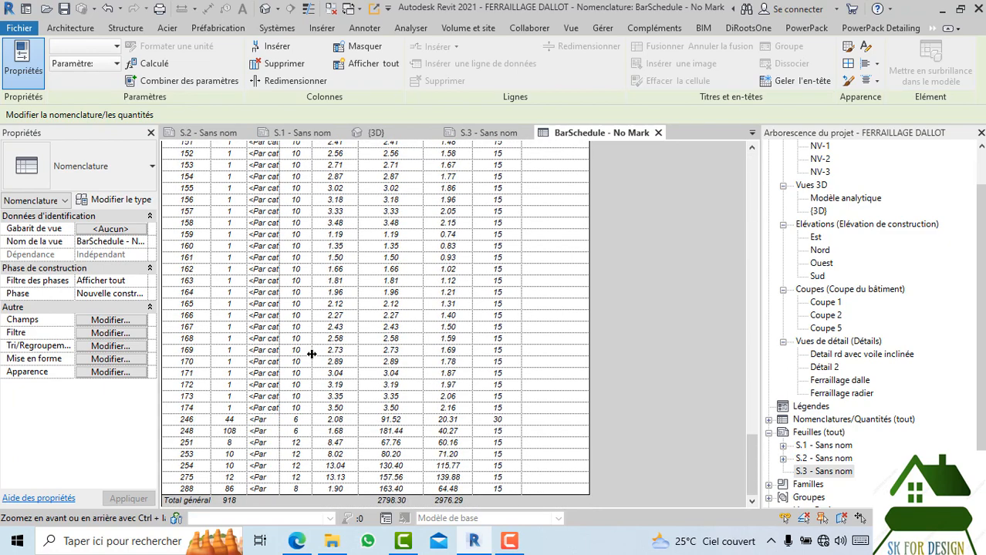
{"action": "scroll", "coordinate": [316, 347], "scroll_direction": "up", "scroll_amount": 20}
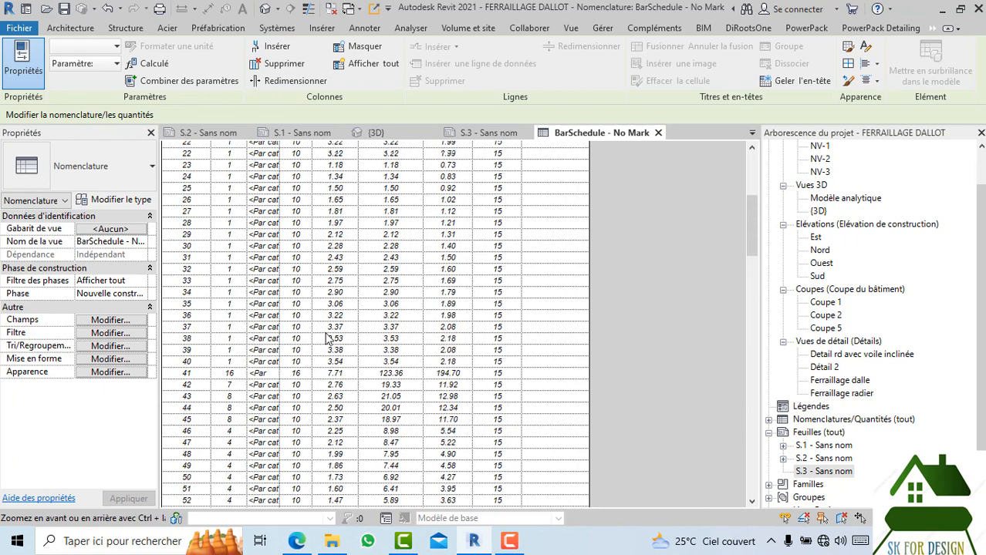
{"action": "scroll", "coordinate": [328, 338], "scroll_direction": "up", "scroll_amount": 8}
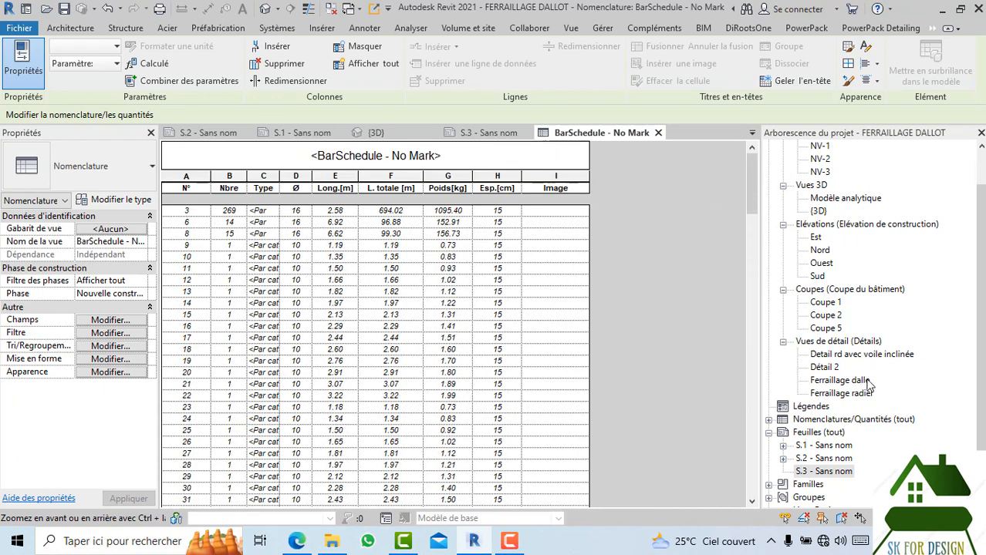
- Switch to sheet S.3
{"action": "left_click", "coordinate": [487, 133]}
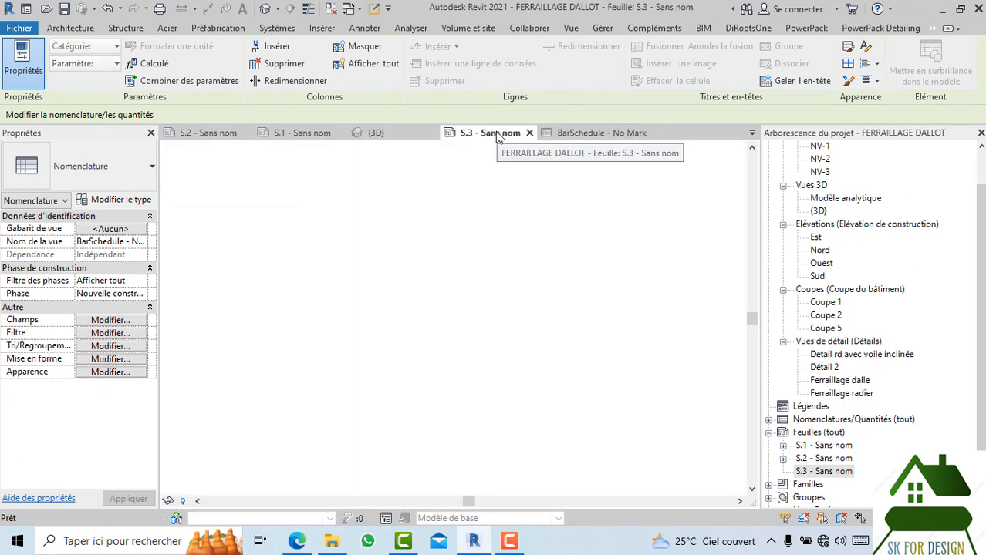
- Try to place the BarSchedule - No Mark schedule on sheet S.3, beside the title block frame, and undo the placement
{"action": "left_click", "coordinate": [768, 420]}
{"action": "left_click_drag", "start_coordinate": [816, 432], "coordinate": [454, 292]}
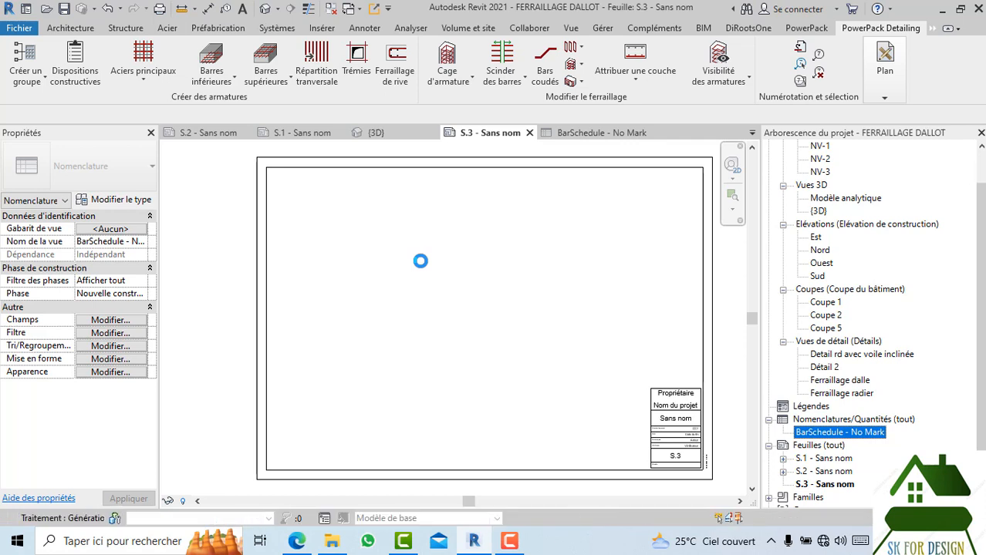
{"action": "scroll", "coordinate": [432, 270], "scroll_direction": "down", "scroll_amount": 2}
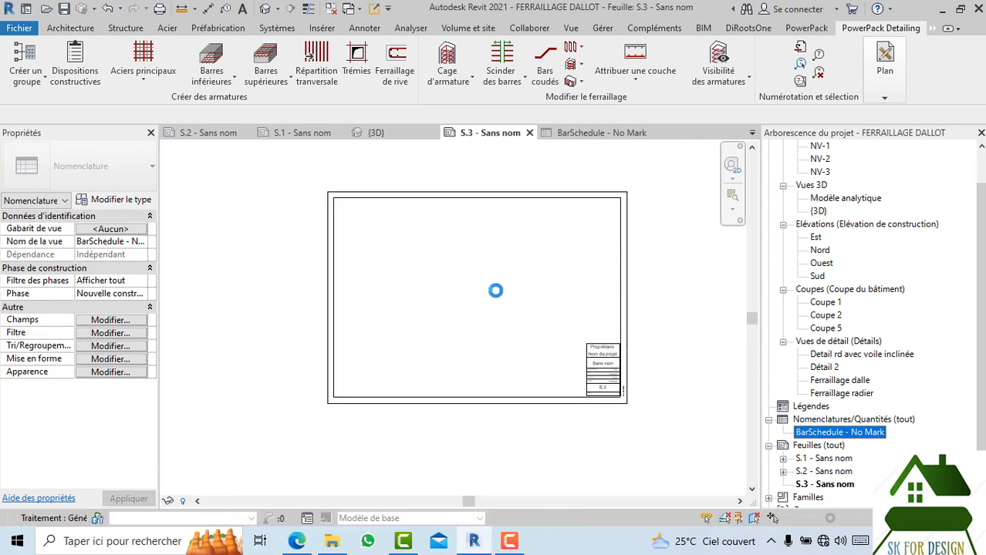
{"action": "scroll", "coordinate": [495, 290], "scroll_direction": "down", "scroll_amount": 2}
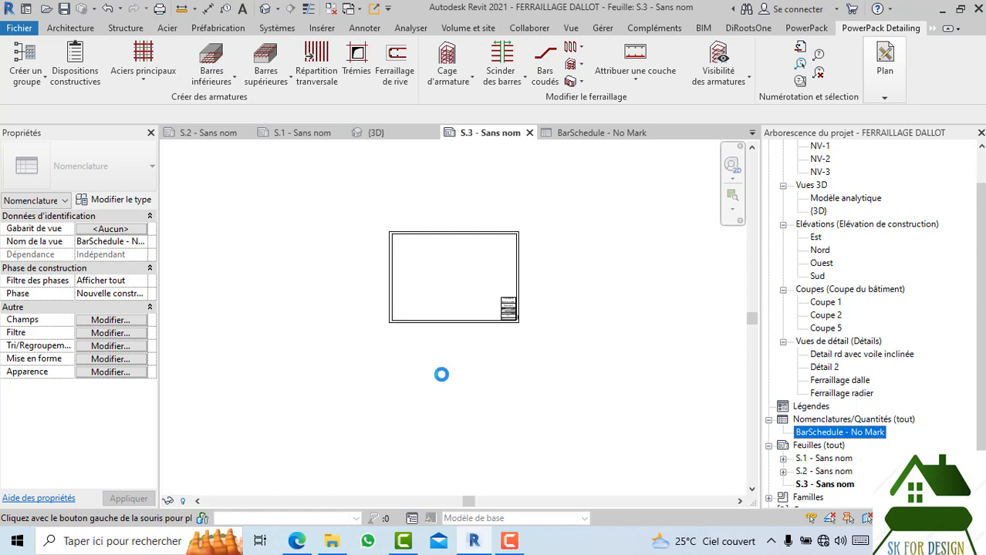
{"action": "scroll", "coordinate": [441, 374], "scroll_direction": "up", "scroll_amount": 1}
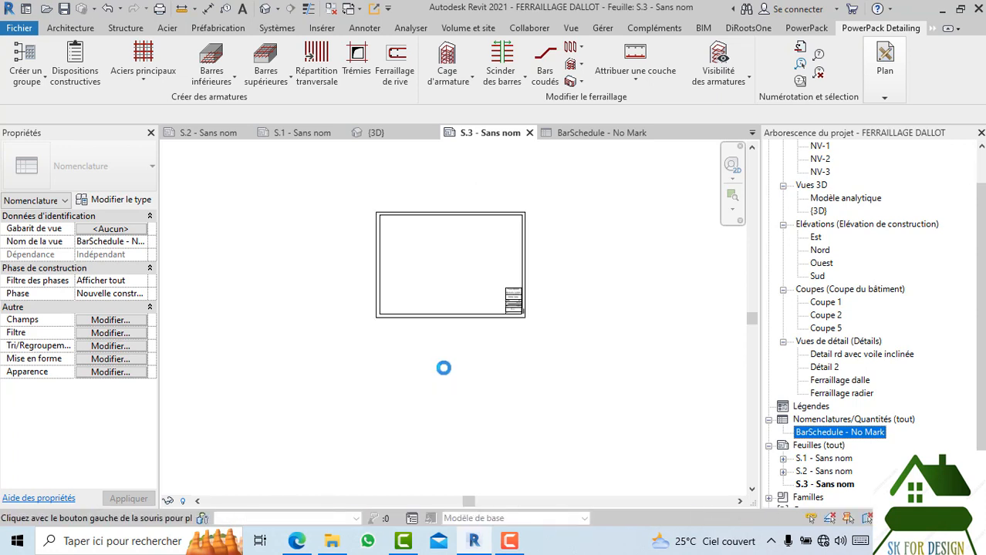
{"action": "scroll", "coordinate": [443, 368], "scroll_direction": "up", "scroll_amount": 1}
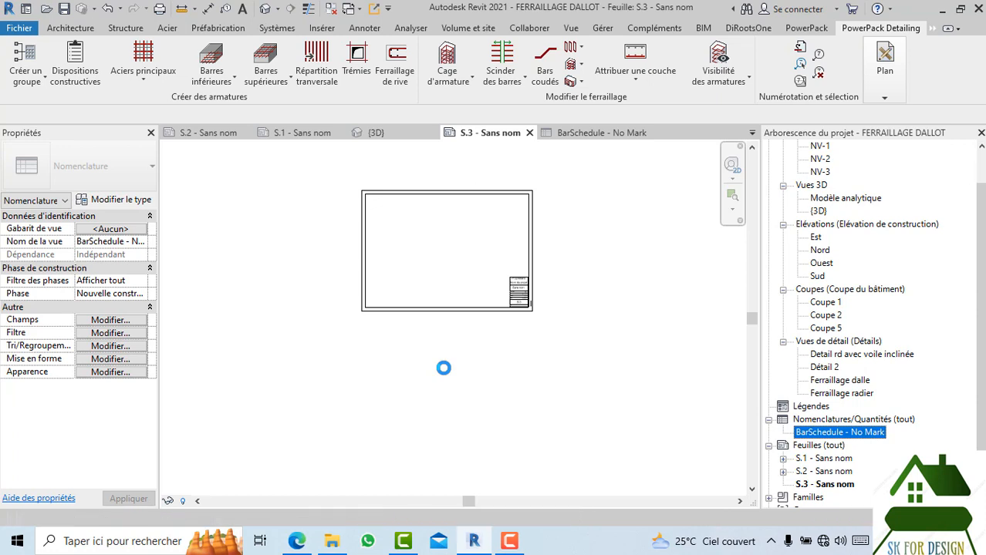
{"action": "scroll", "coordinate": [444, 368], "scroll_direction": "down", "scroll_amount": 2}
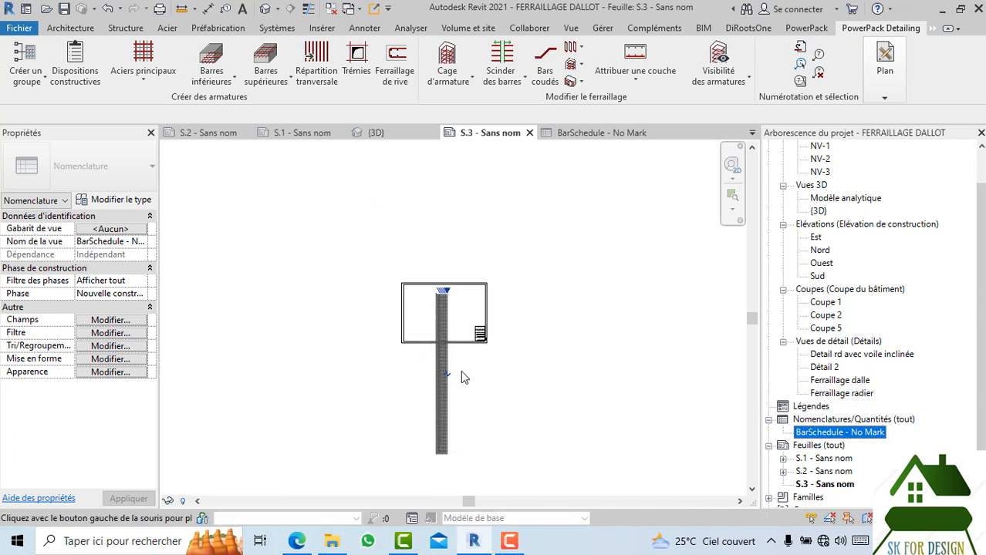
{"action": "left_click", "coordinate": [462, 371]}
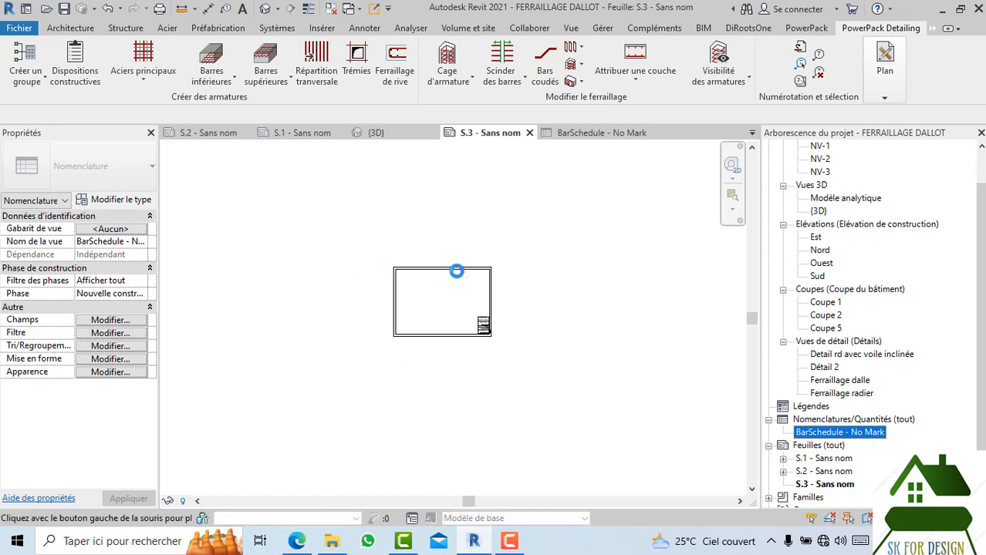
{"action": "scroll", "coordinate": [492, 362], "scroll_direction": "up", "scroll_amount": 2}
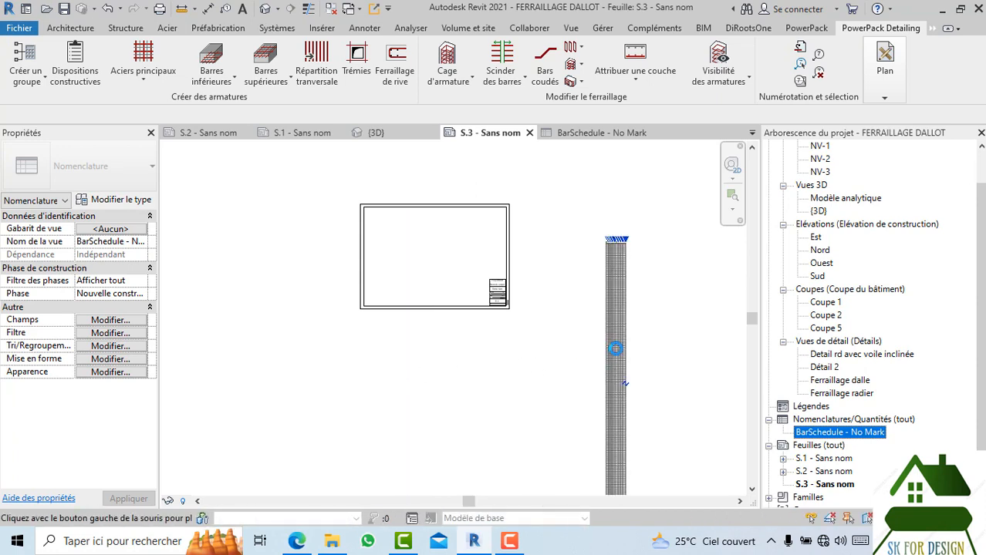
{"action": "left_click", "coordinate": [615, 349]}
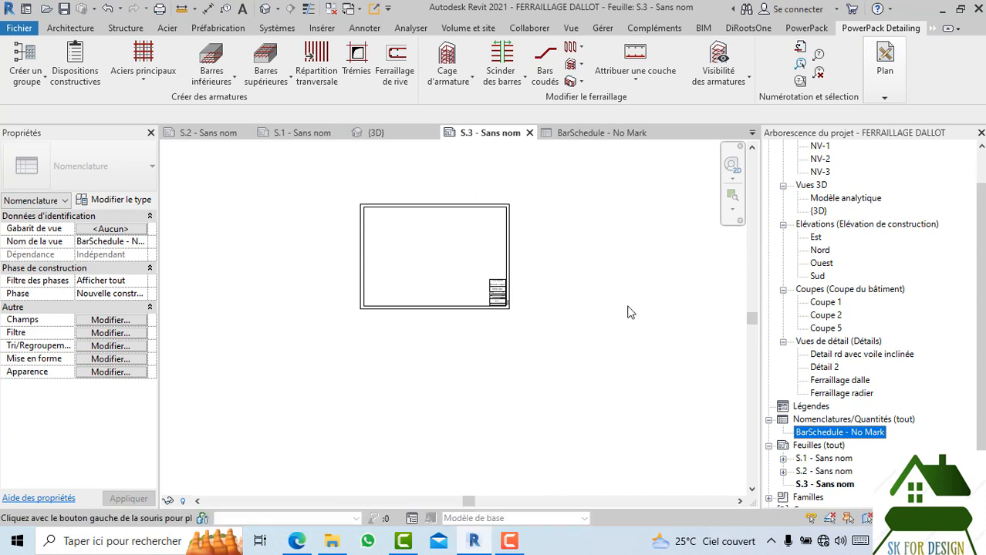
{"action": "key", "text": "ctrl+z"}
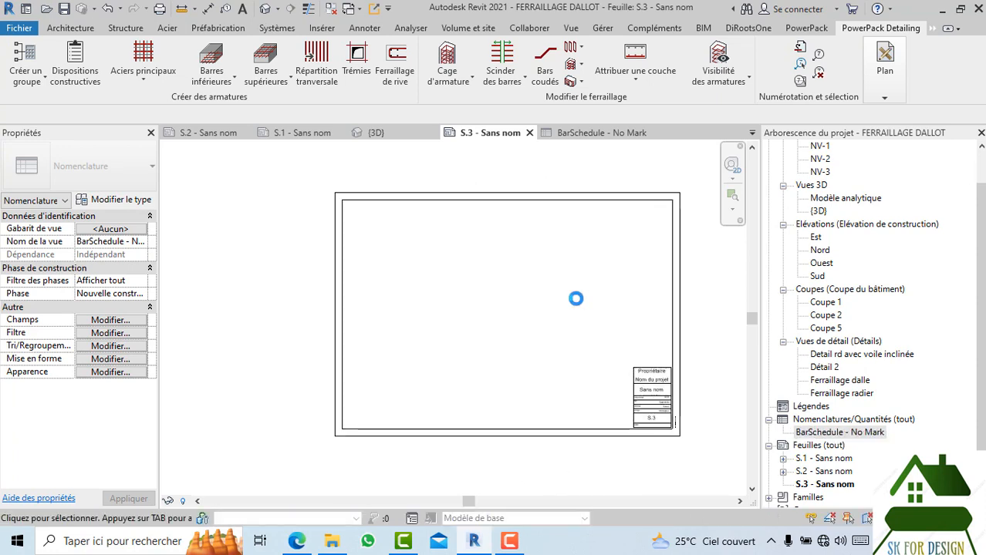
{"action": "scroll", "coordinate": [462, 305], "scroll_direction": "down", "scroll_amount": 2}
{"action": "scroll", "coordinate": [462, 301], "scroll_direction": "down", "scroll_amount": 3}
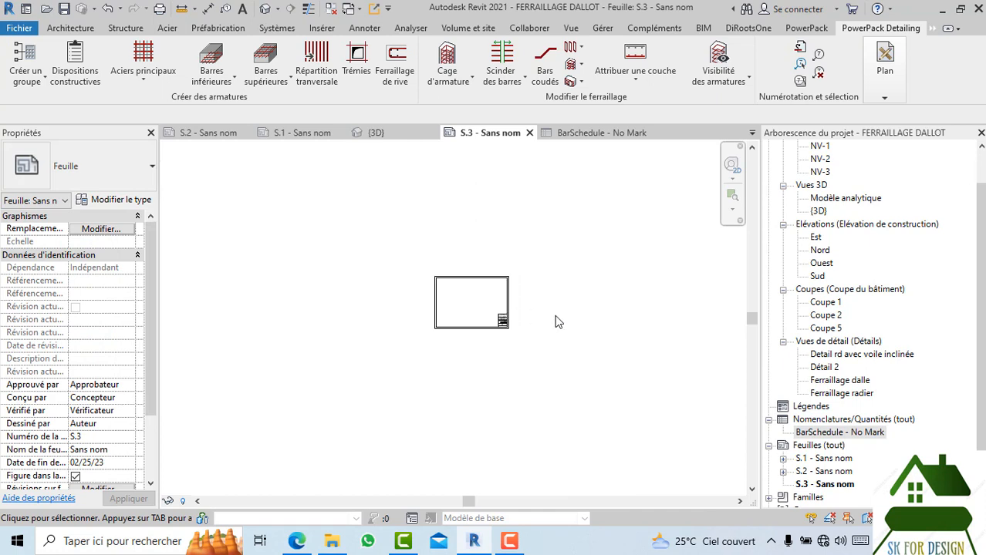
{"action": "middle_click_drag", "start_coordinate": [555, 317], "coordinate": [484, 313]}
{"action": "scroll", "coordinate": [484, 307], "scroll_direction": "down", "scroll_amount": 2}
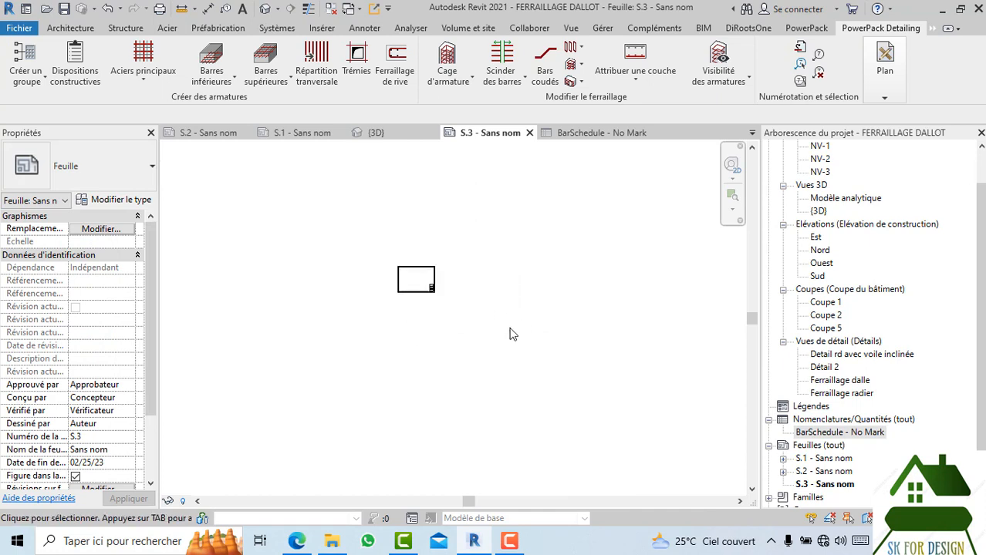
{"action": "scroll", "coordinate": [435, 291], "scroll_direction": "up", "scroll_amount": 3}
{"action": "scroll", "coordinate": [457, 288], "scroll_direction": "up", "scroll_amount": 3}
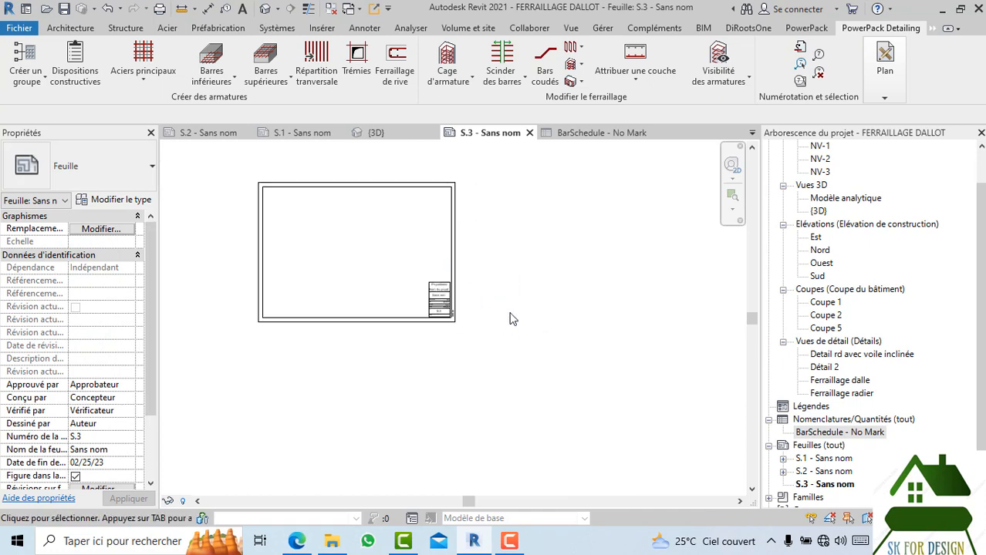
{"action": "middle_click_drag", "start_coordinate": [516, 320], "coordinate": [567, 326]}
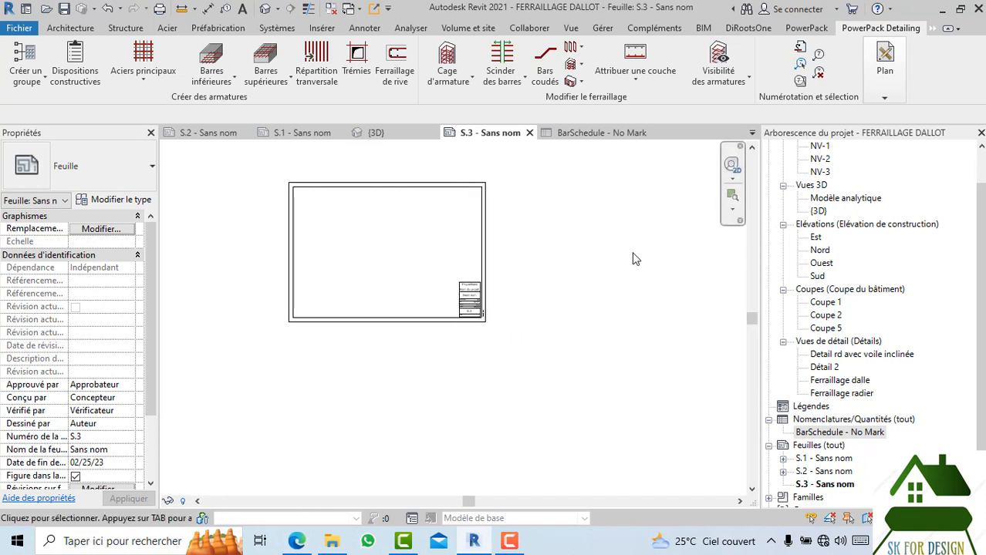
- Switch back to the BarSchedule - No Mark schedule and look through its bar rows
{"action": "left_click", "coordinate": [617, 135]}
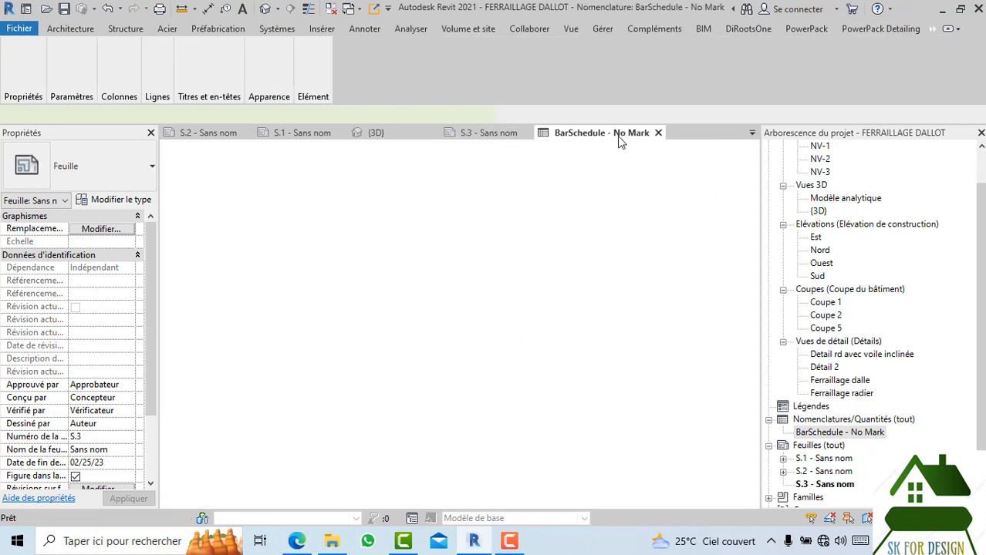
{"action": "scroll", "coordinate": [480, 224], "scroll_direction": "down", "scroll_amount": 5}
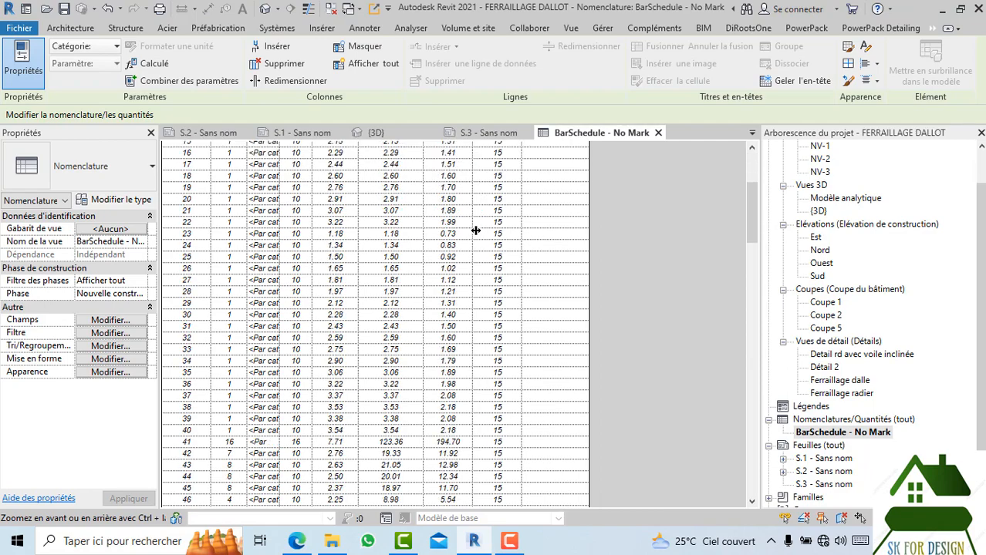
- Open the {3D} view and select the hooked horizontal HA10 bar set, shape 15, in the sloping wing wall
{"action": "scroll", "coordinate": [478, 239], "scroll_direction": "up", "scroll_amount": 5}
{"action": "left_click", "coordinate": [403, 138]}
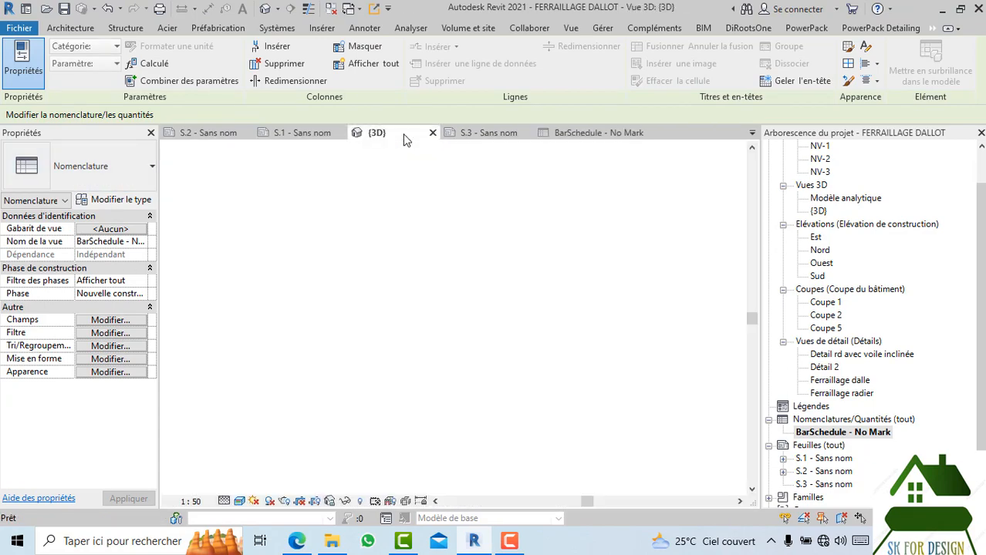
{"action": "scroll", "coordinate": [339, 285], "scroll_direction": "up", "scroll_amount": 5}
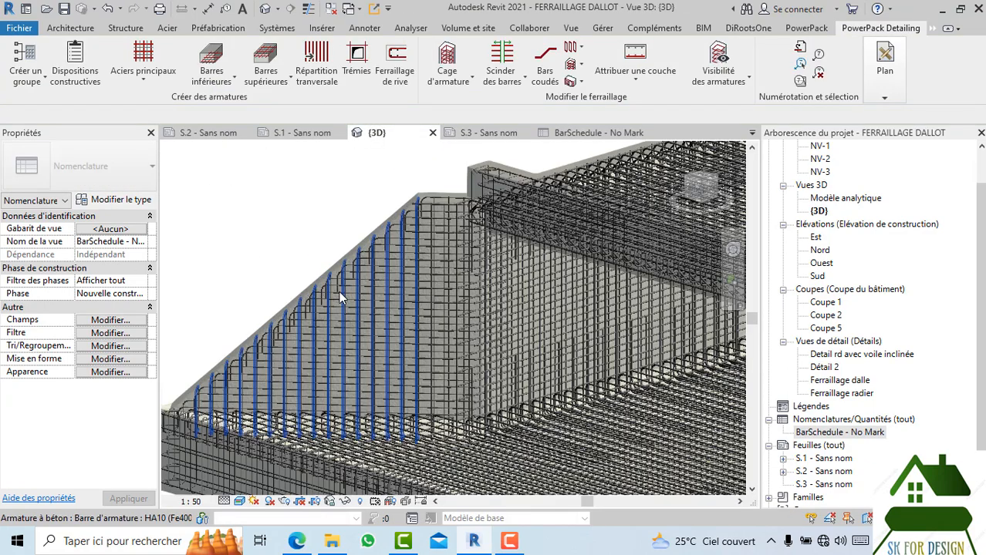
{"action": "scroll", "coordinate": [335, 276], "scroll_direction": "up", "scroll_amount": 3}
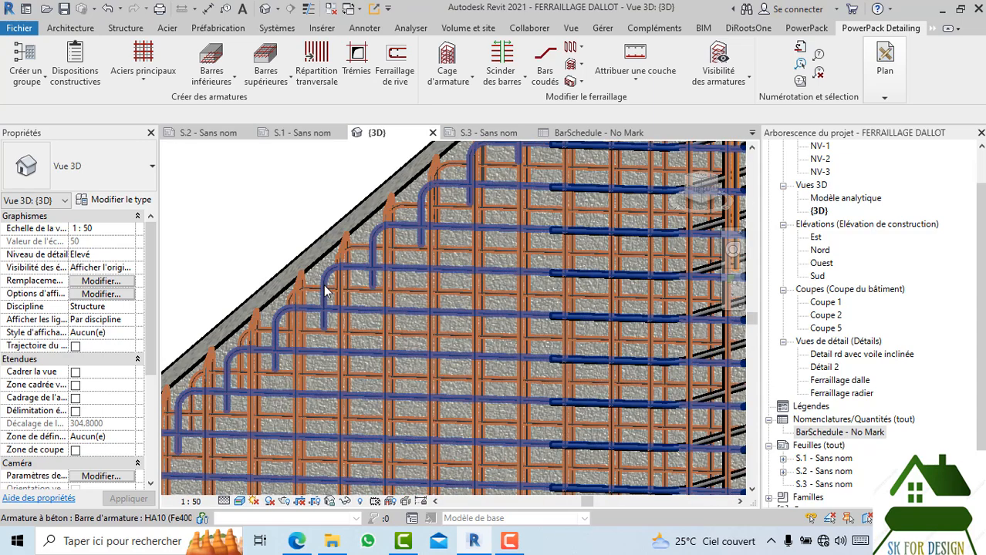
{"action": "left_click", "coordinate": [325, 292]}
- Examine the selected horizontal bar set along the sloping wall from close up and from a wider angle
{"action": "scroll", "coordinate": [325, 291], "scroll_direction": "down", "scroll_amount": 3}
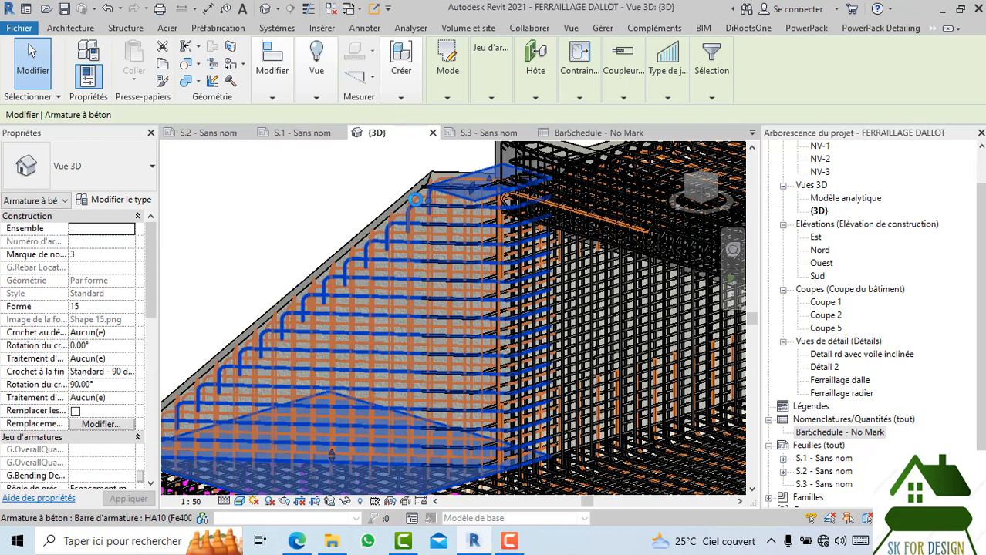
{"action": "scroll", "coordinate": [411, 205], "scroll_direction": "up", "scroll_amount": 1}
{"action": "scroll", "coordinate": [413, 205], "scroll_direction": "up", "scroll_amount": 1}
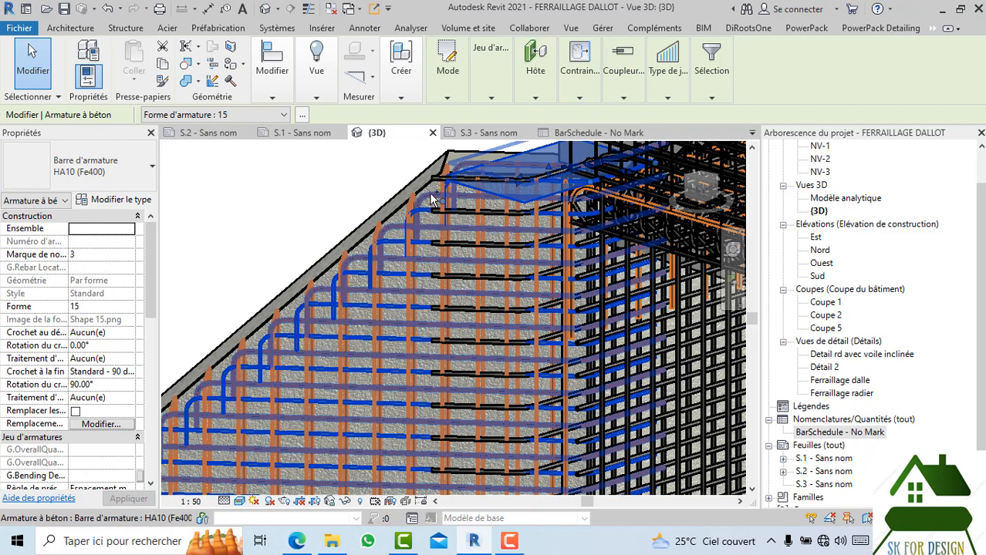
{"action": "scroll", "coordinate": [375, 368], "scroll_direction": "up", "scroll_amount": 3}
{"action": "scroll", "coordinate": [375, 369], "scroll_direction": "up", "scroll_amount": 2}
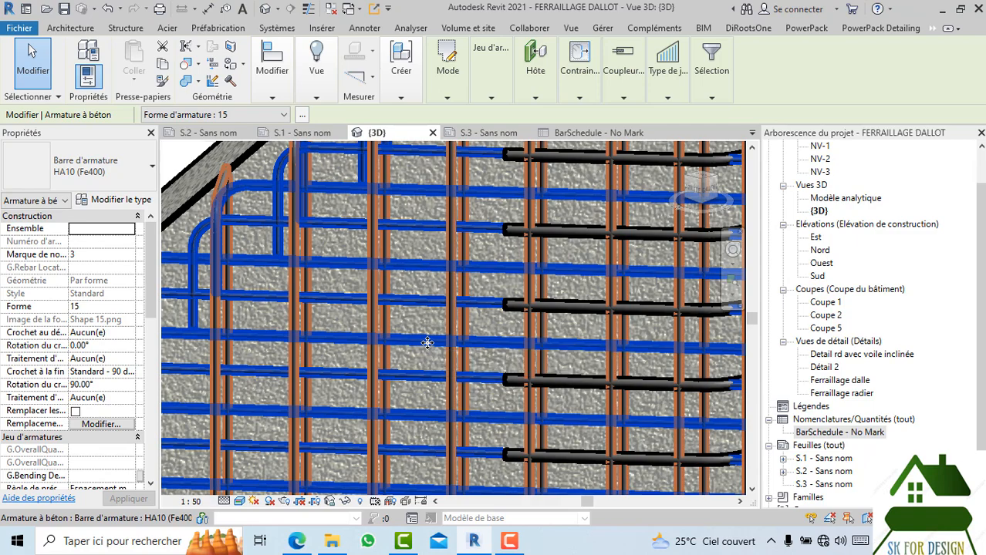
{"action": "scroll", "coordinate": [393, 318], "scroll_direction": "down", "scroll_amount": 4}
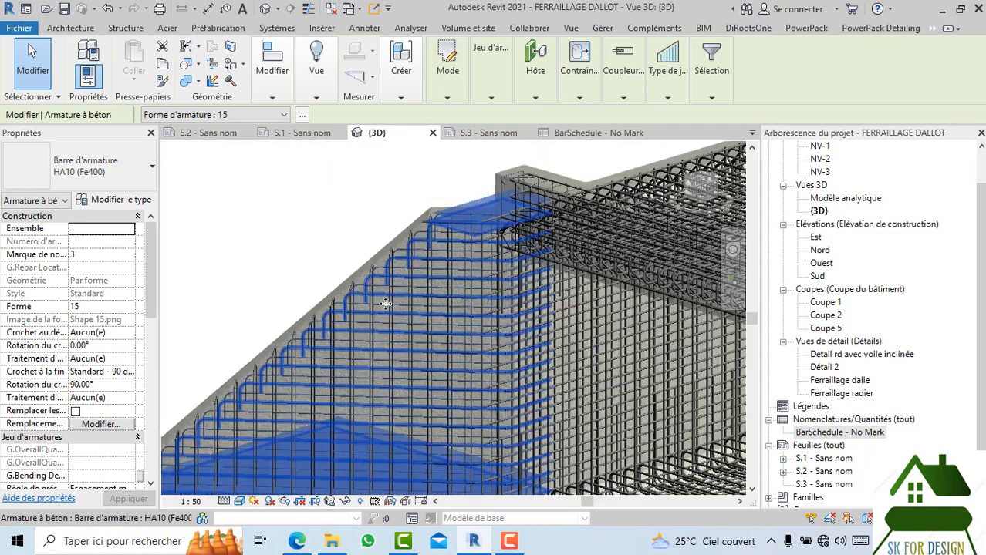
{"action": "scroll", "coordinate": [393, 318], "scroll_direction": "down", "scroll_amount": 3}
{"action": "left_click_drag", "start_coordinate": [740, 193], "coordinate": [553, 289]}
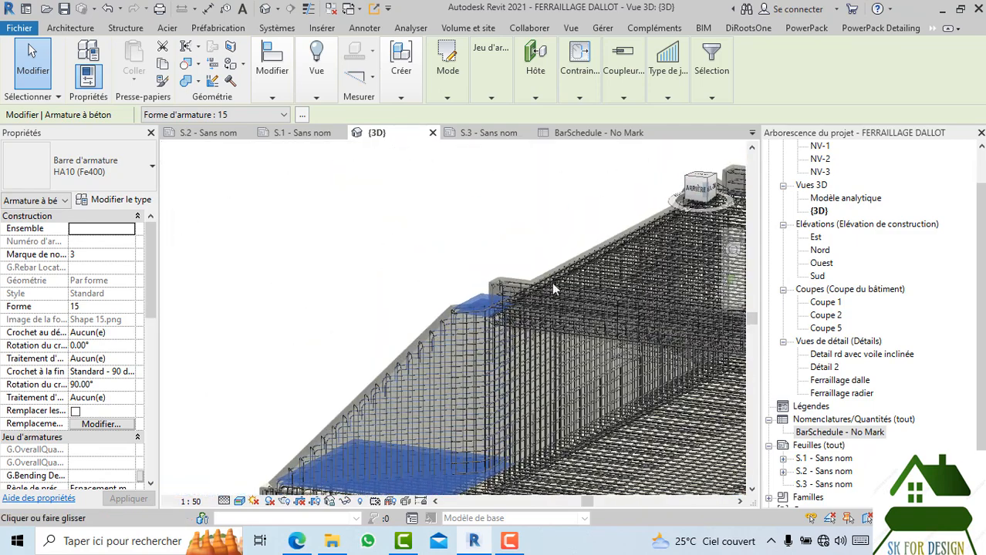
{"action": "middle_click_drag", "start_coordinate": [462, 214], "coordinate": [458, 185]}
{"action": "scroll", "coordinate": [405, 222], "scroll_direction": "up", "scroll_amount": 1}
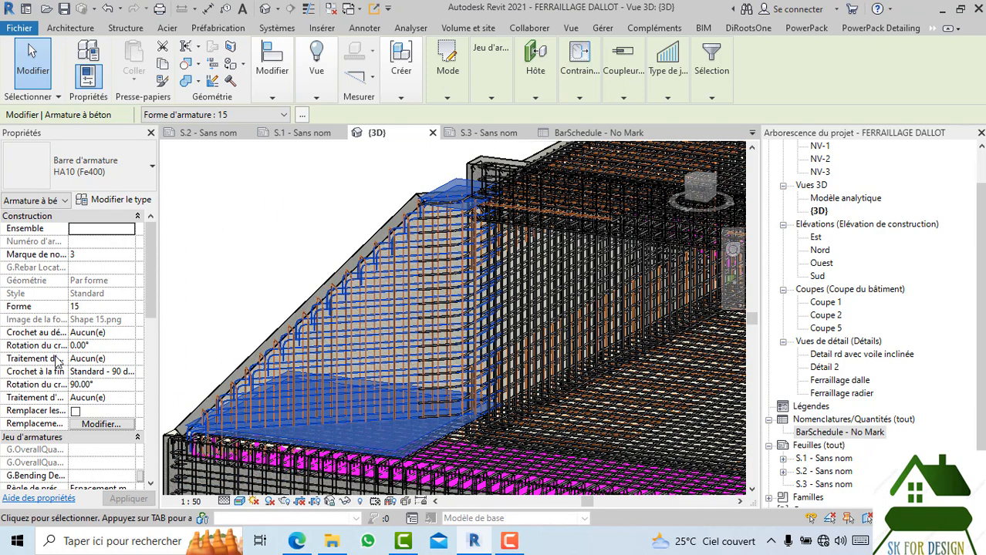
- Set the selected bar set's comment to "barres voile en pente", apply it and clear the selection
{"action": "scroll", "coordinate": [87, 399], "scroll_direction": "down", "scroll_amount": 2}
{"action": "scroll", "coordinate": [87, 400], "scroll_direction": "down", "scroll_amount": 2}
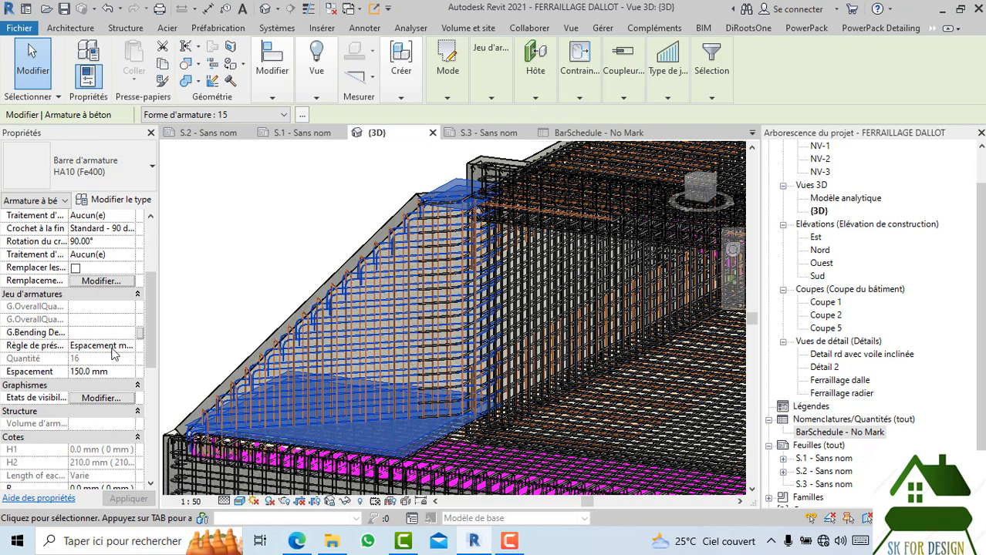
{"action": "scroll", "coordinate": [99, 409], "scroll_direction": "down", "scroll_amount": 3}
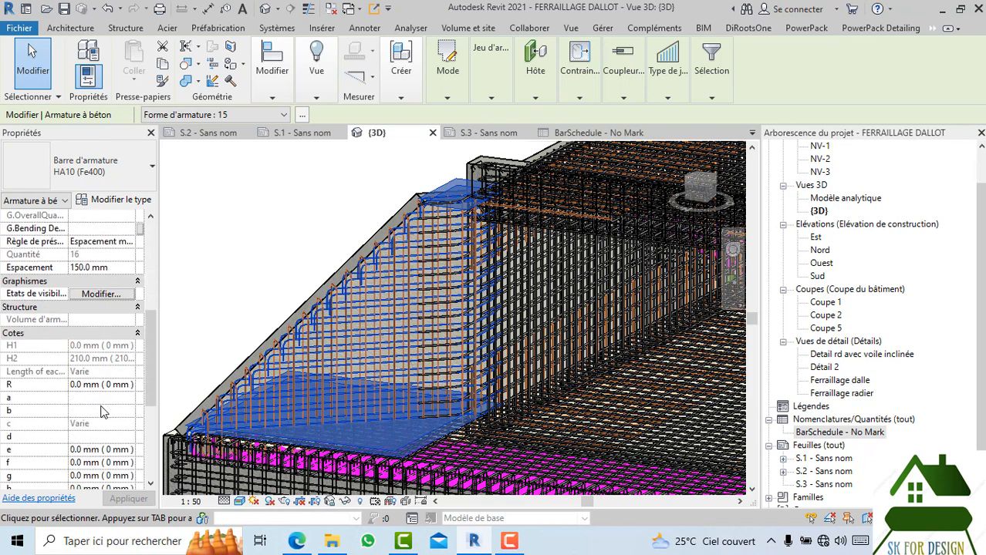
{"action": "scroll", "coordinate": [106, 397], "scroll_direction": "down", "scroll_amount": 4}
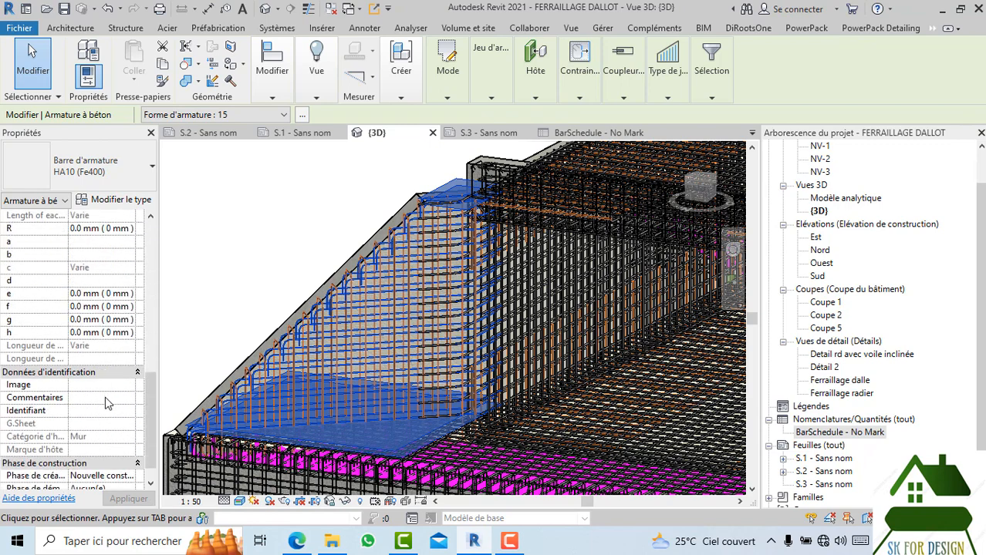
{"action": "left_click", "coordinate": [105, 398]}
{"action": "type", "text": "barres"}
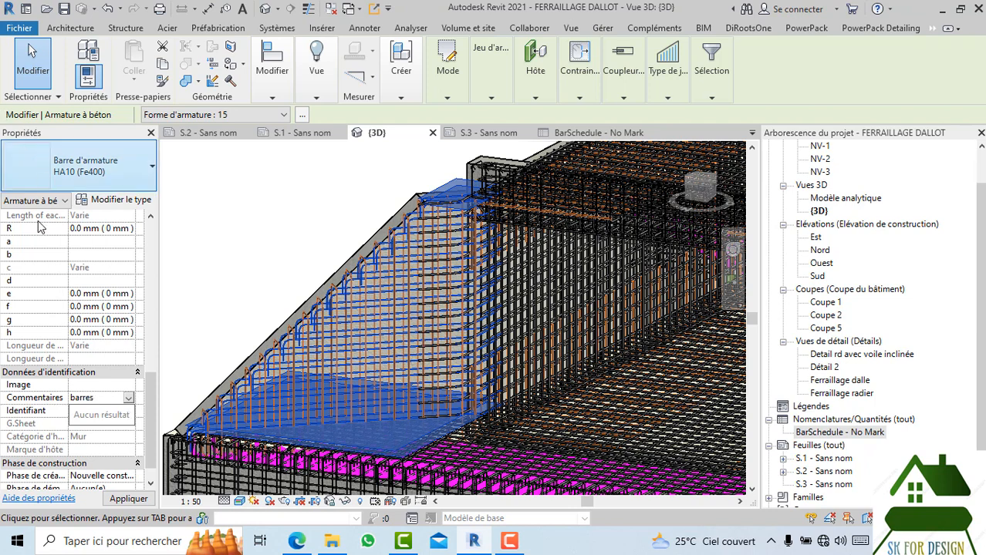
{"action": "left_click", "coordinate": [104, 396]}
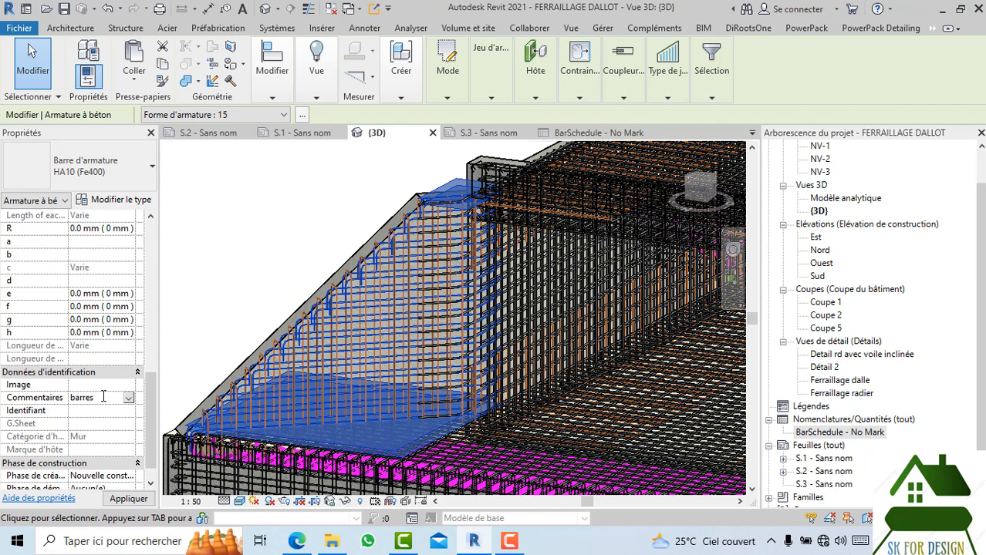
{"action": "type", "text": "voile"}
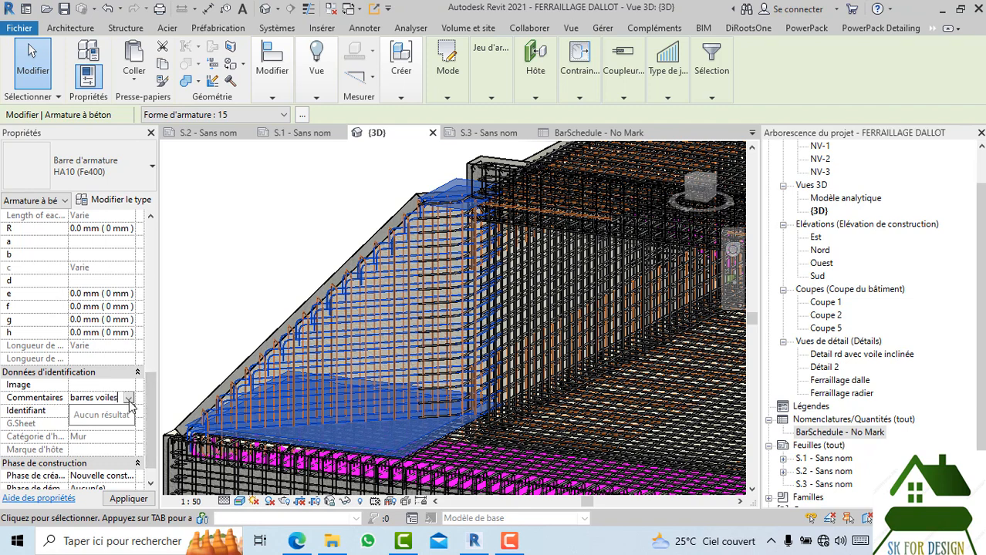
{"action": "type", "text": "en pente"}
{"action": "left_click", "coordinate": [129, 500]}
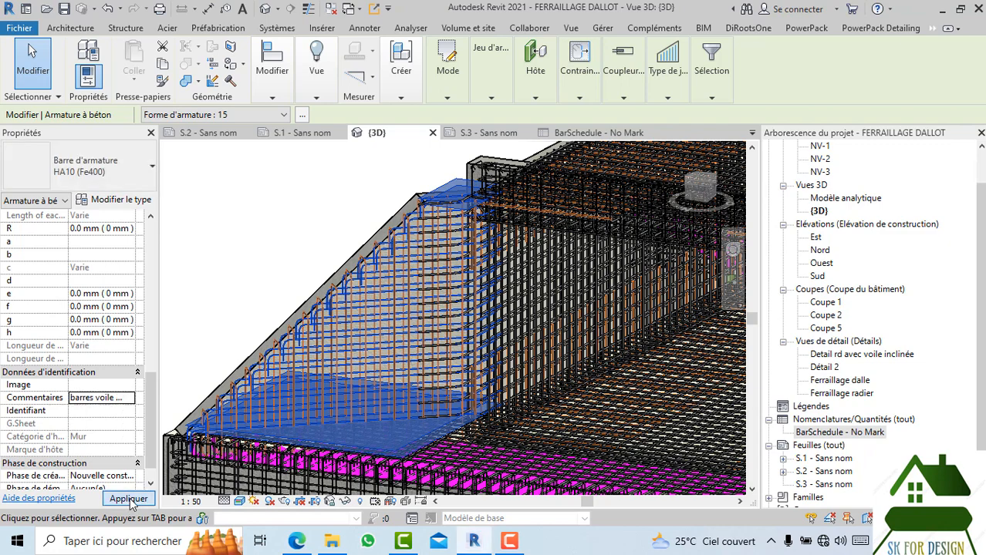
{"action": "key", "text": "Escape"}
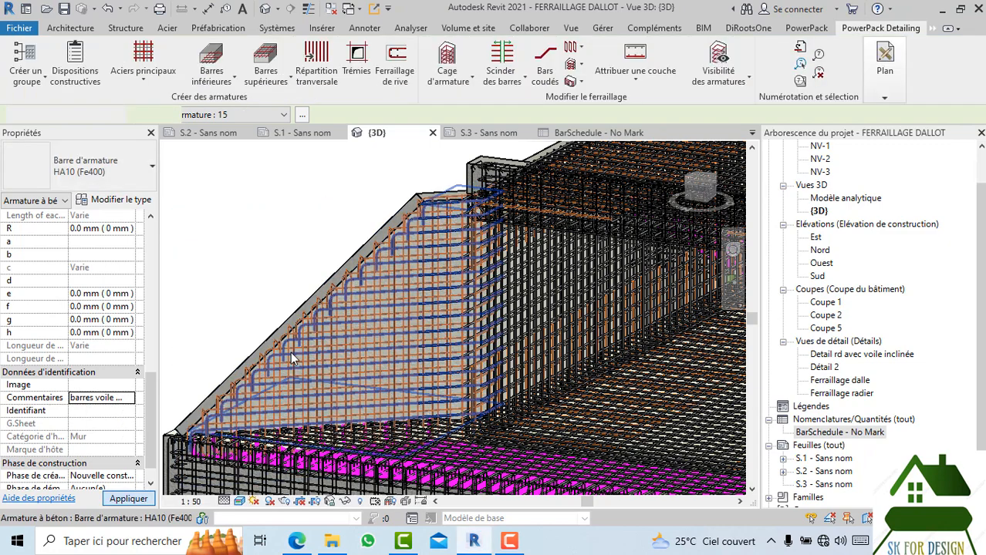
- Select the vertical HA10 bar set of the sloping wall and inspect its identification data
{"action": "left_click", "coordinate": [218, 389]}
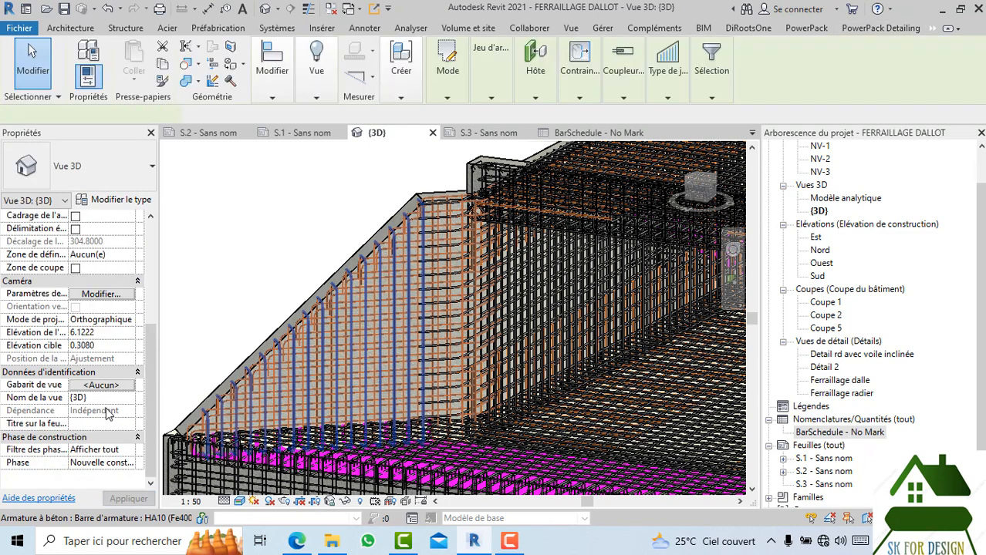
{"action": "scroll", "coordinate": [120, 416], "scroll_direction": "down", "scroll_amount": 1}
{"action": "scroll", "coordinate": [119, 416], "scroll_direction": "down", "scroll_amount": 5}
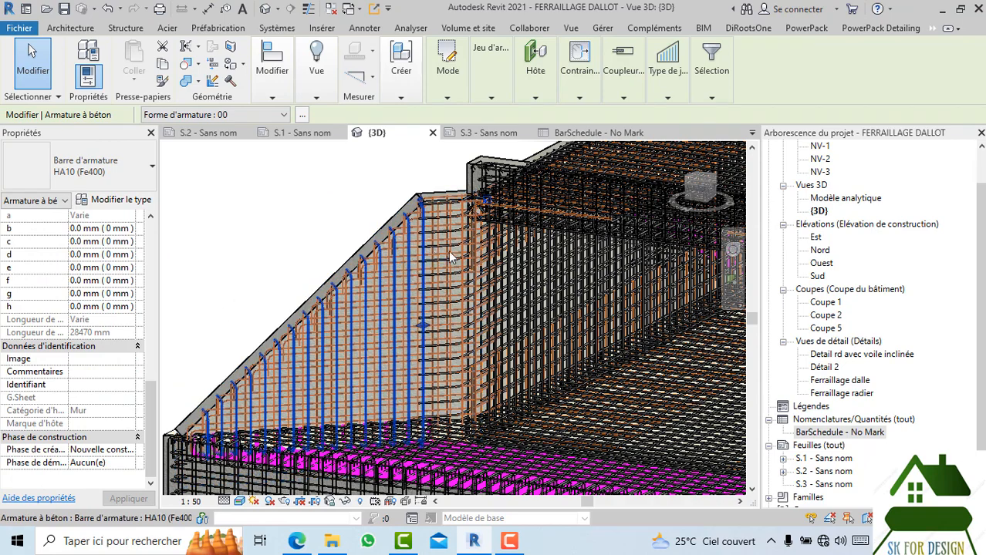
{"action": "scroll", "coordinate": [387, 249], "scroll_direction": "up", "scroll_amount": 1}
{"action": "middle_click_drag", "start_coordinate": [386, 250], "coordinate": [382, 252]}
{"action": "scroll", "coordinate": [383, 252], "scroll_direction": "up", "scroll_amount": 4}
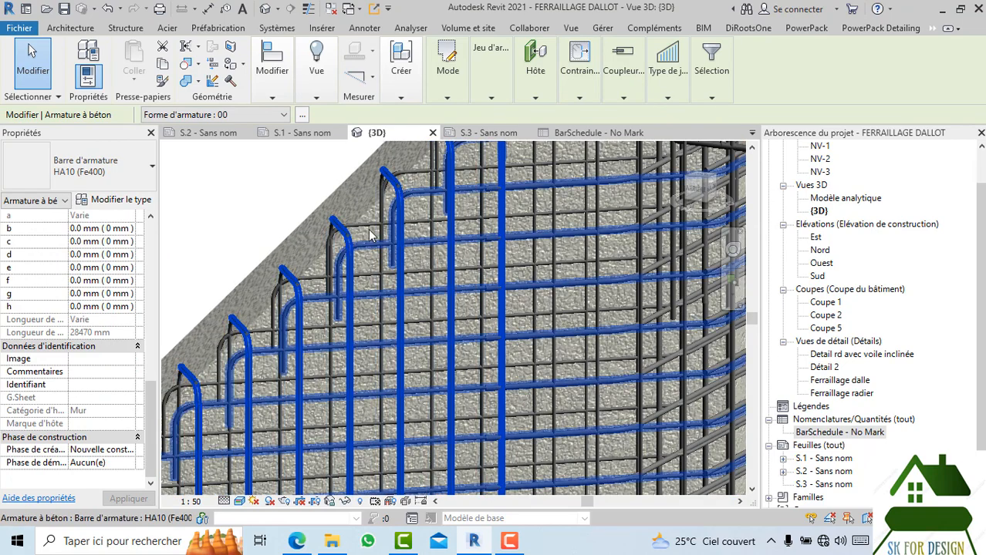
- Select the commented horizontal bar set again and add the sloping wall's other vertical and horizontal bar sets to the selection
{"action": "left_click", "coordinate": [361, 226]}
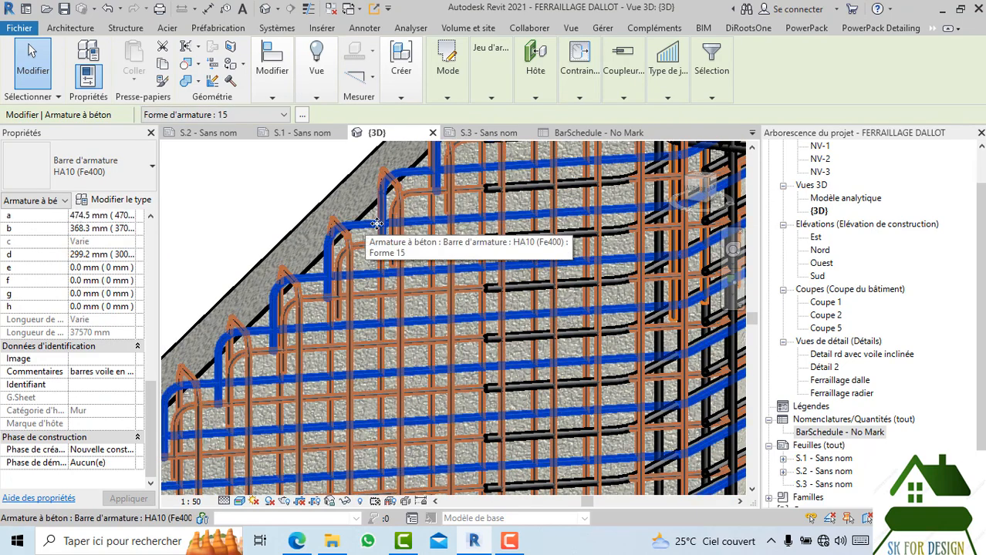
{"action": "scroll", "coordinate": [489, 290], "scroll_direction": "down", "scroll_amount": 5}
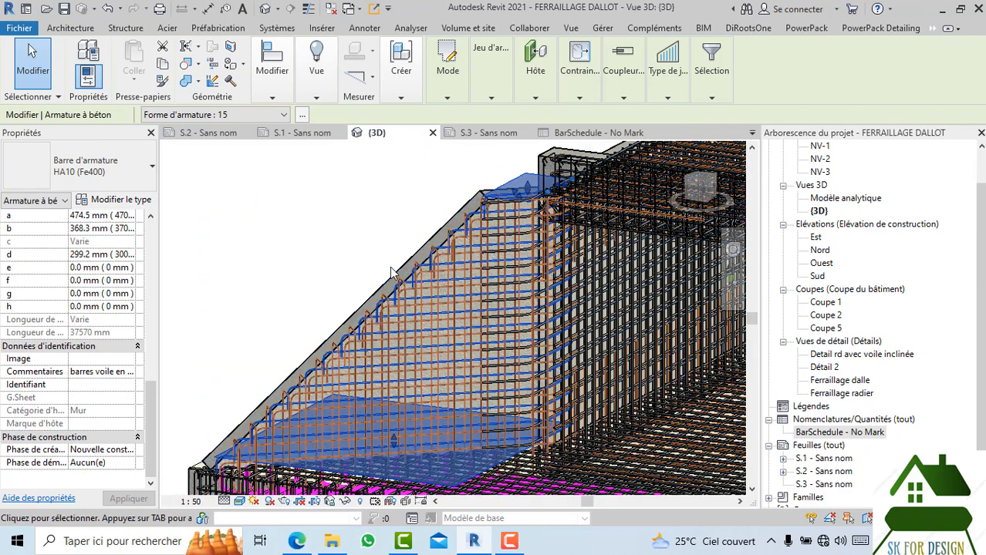
{"action": "scroll", "coordinate": [546, 237], "scroll_direction": "down", "scroll_amount": 3}
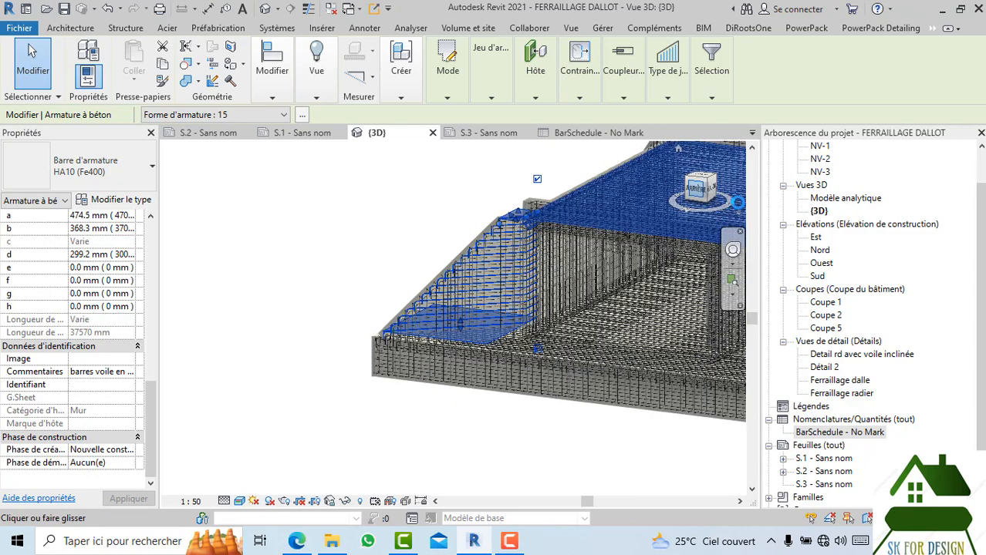
{"action": "left_click_drag", "start_coordinate": [742, 203], "coordinate": [428, 214]}
{"action": "scroll", "coordinate": [691, 204], "scroll_direction": "up", "scroll_amount": 3}
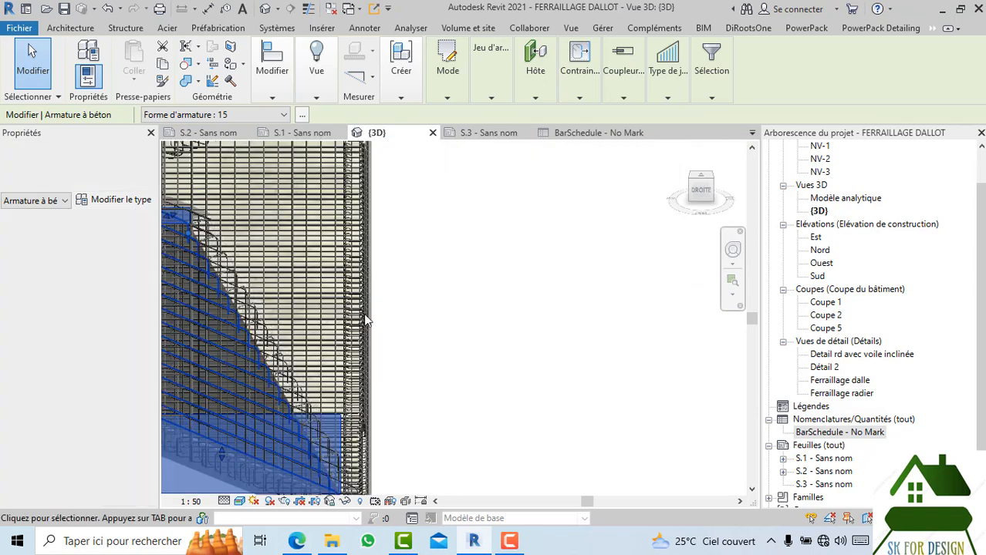
{"action": "scroll", "coordinate": [395, 311], "scroll_direction": "up", "scroll_amount": 1}
{"action": "middle_click_drag", "start_coordinate": [620, 224], "coordinate": [621, 225]}
{"action": "scroll", "coordinate": [621, 224], "scroll_direction": "up", "scroll_amount": 1}
{"action": "scroll", "coordinate": [554, 284], "scroll_direction": "up", "scroll_amount": 3}
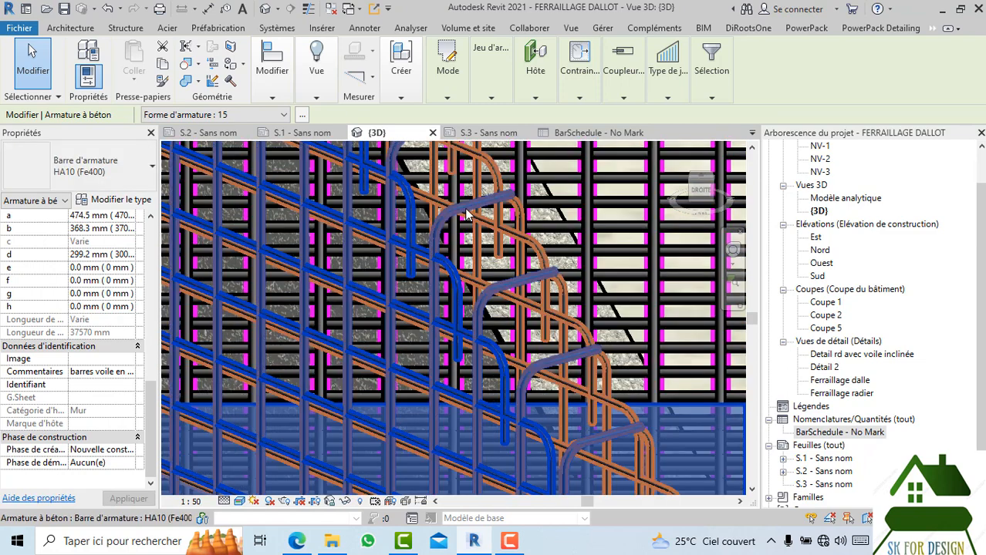
{"action": "left_click", "coordinate": [435, 234], "text": "ctrl"}
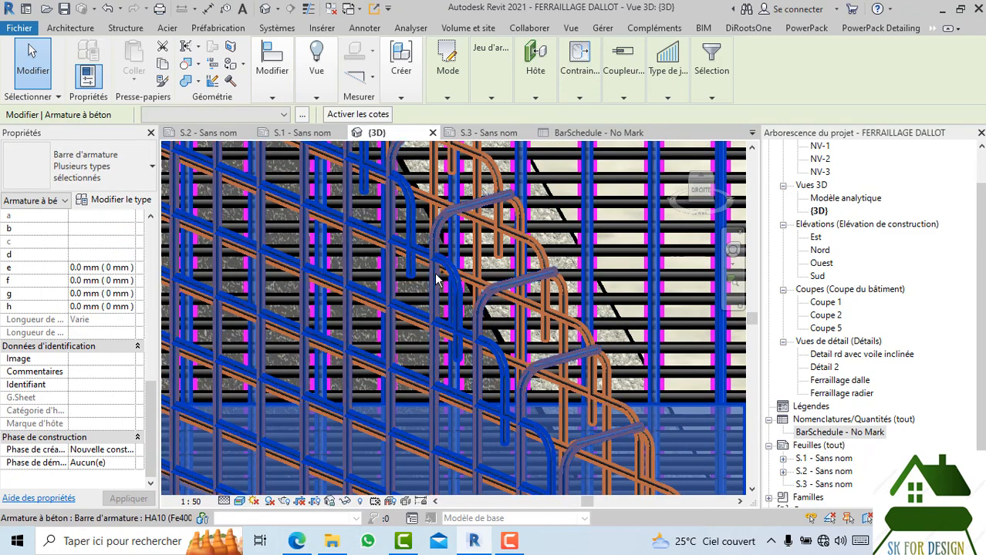
{"action": "left_click", "coordinate": [477, 284], "text": "ctrl"}
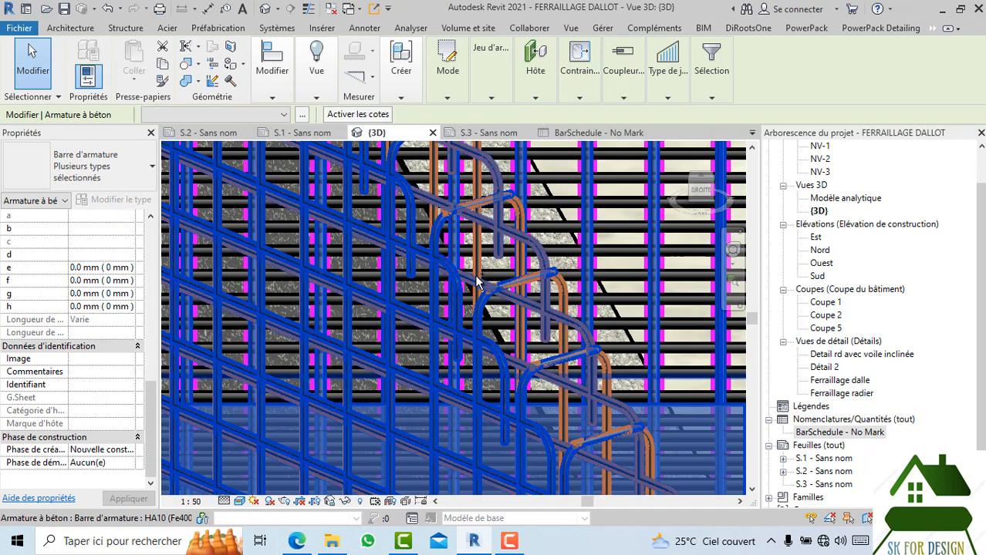
{"action": "left_click", "coordinate": [563, 428], "text": "ctrl"}
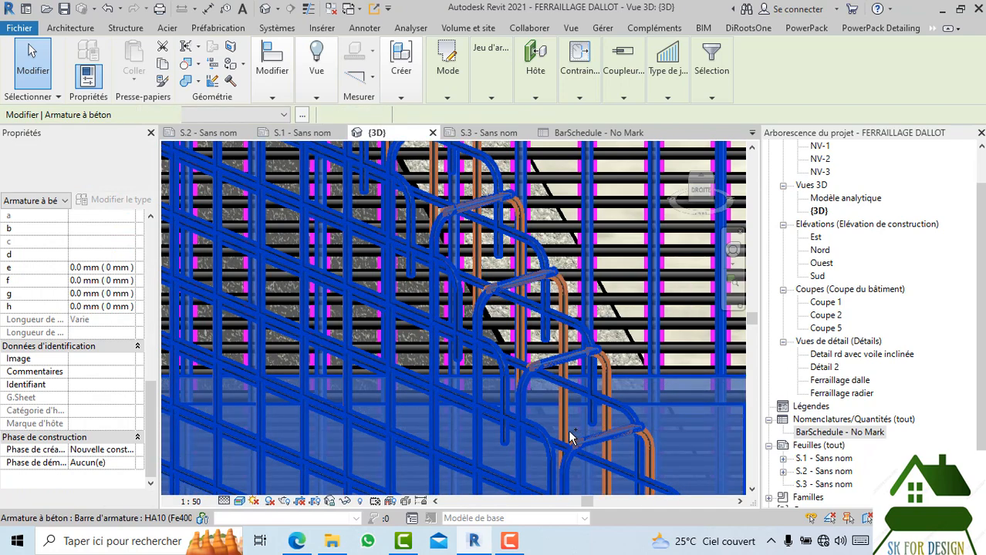
- Assign the comment "barres voile en pente" to all the selected bar sets, apply it and clear the selection
{"action": "scroll", "coordinate": [479, 316], "scroll_direction": "down", "scroll_amount": 3}
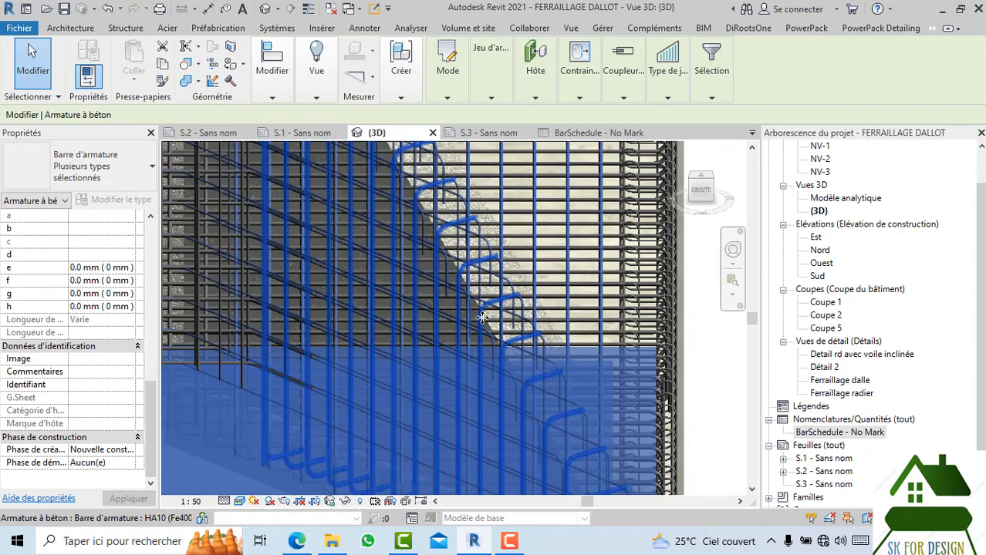
{"action": "left_click", "coordinate": [98, 372]}
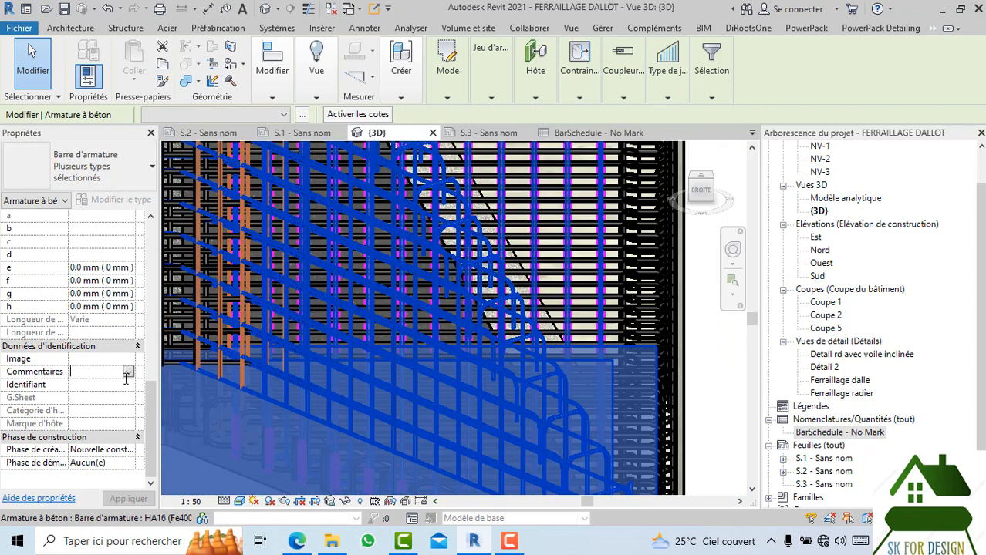
{"action": "type", "text": "b"}
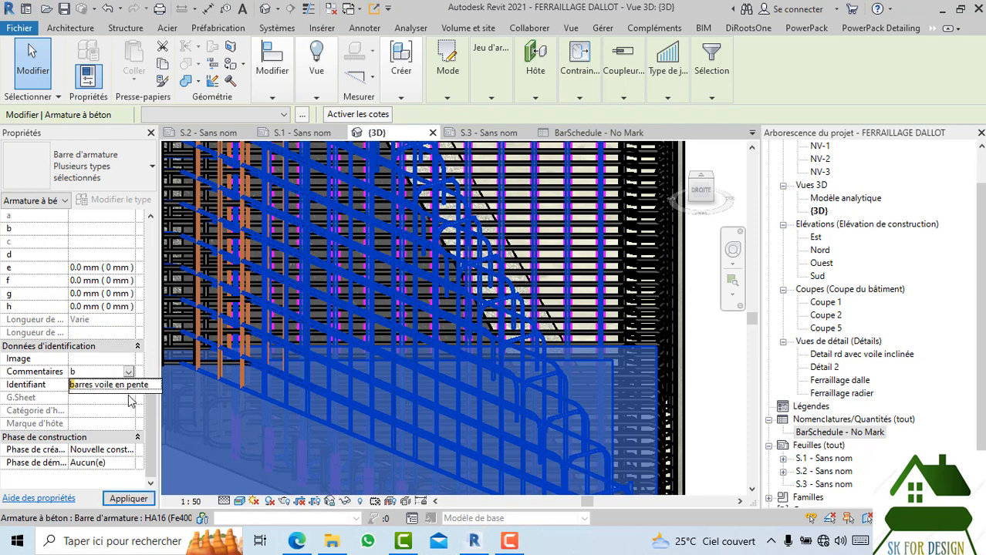
{"action": "left_click", "coordinate": [129, 385]}
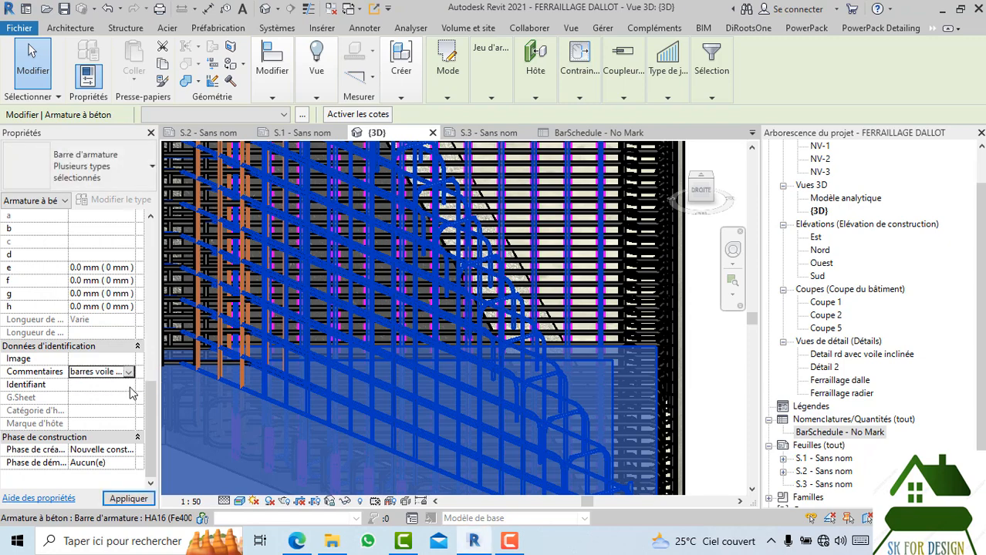
{"action": "left_click", "coordinate": [126, 498]}
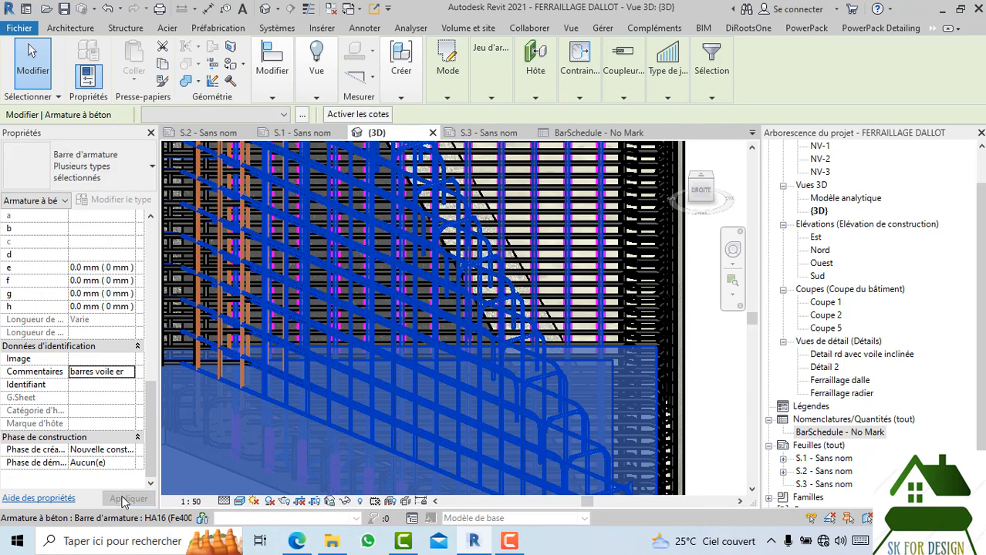
{"action": "scroll", "coordinate": [412, 377], "scroll_direction": "down", "scroll_amount": 3}
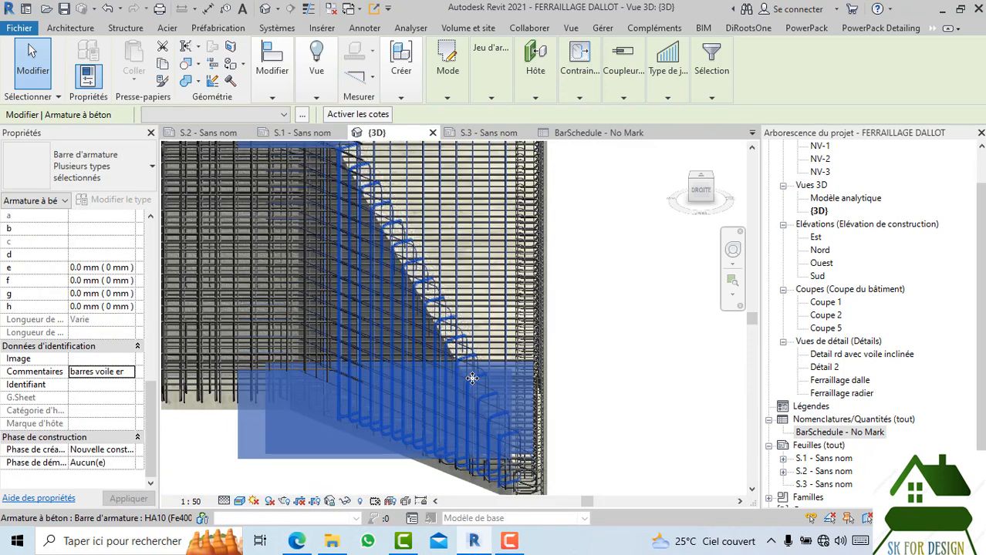
{"action": "left_click", "coordinate": [686, 370]}
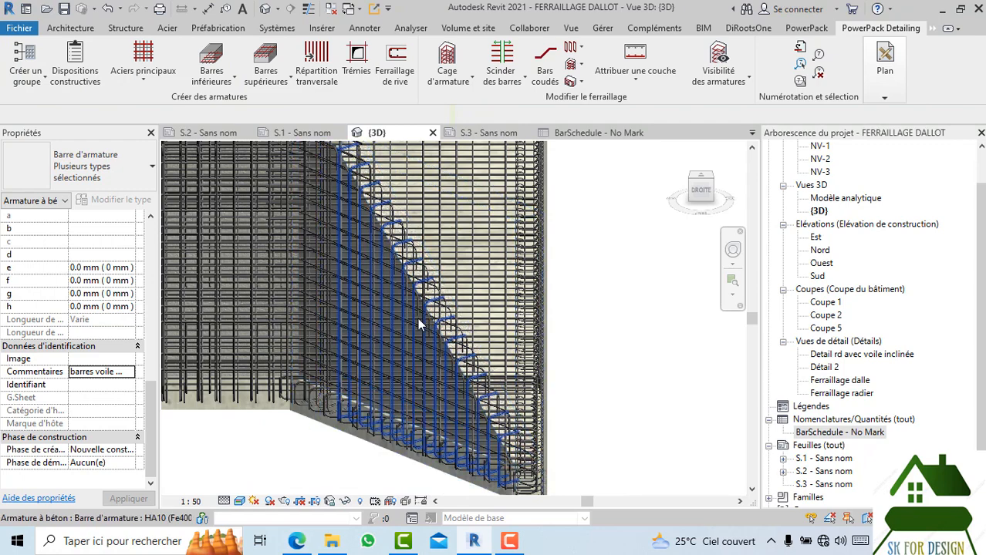
- Select an HA10 bar set of the sloping wall to check its comment and clear the selection
{"action": "left_click", "coordinate": [418, 318]}
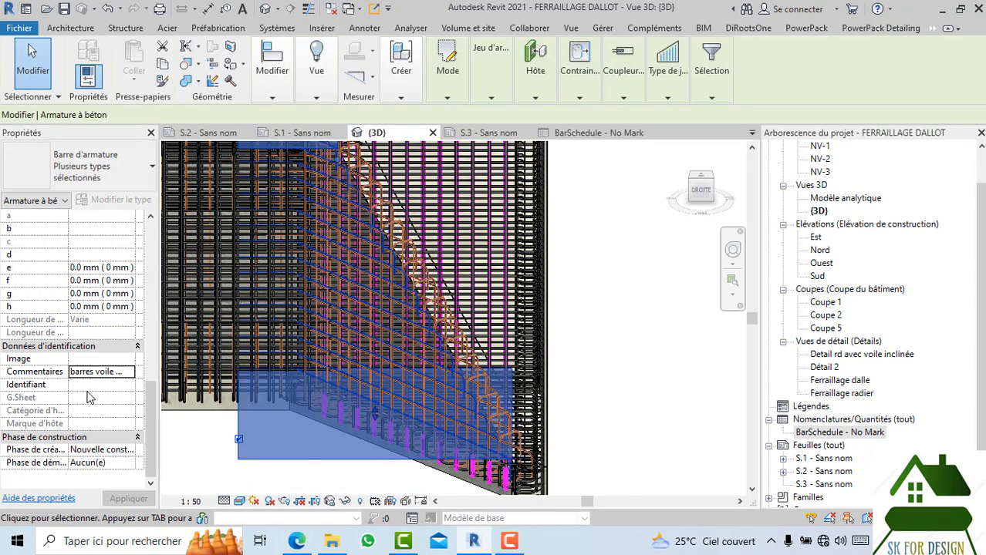
{"action": "left_click", "coordinate": [558, 392]}
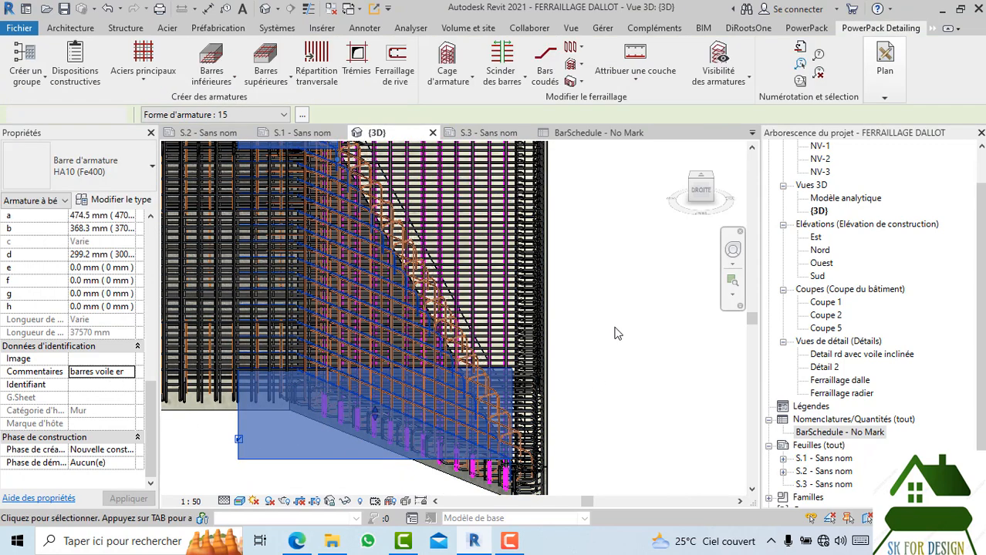
- Open the BarSchedule - No Mark schedule's properties and set its first sorting criterion to (aucun)
{"action": "left_click", "coordinate": [631, 133]}
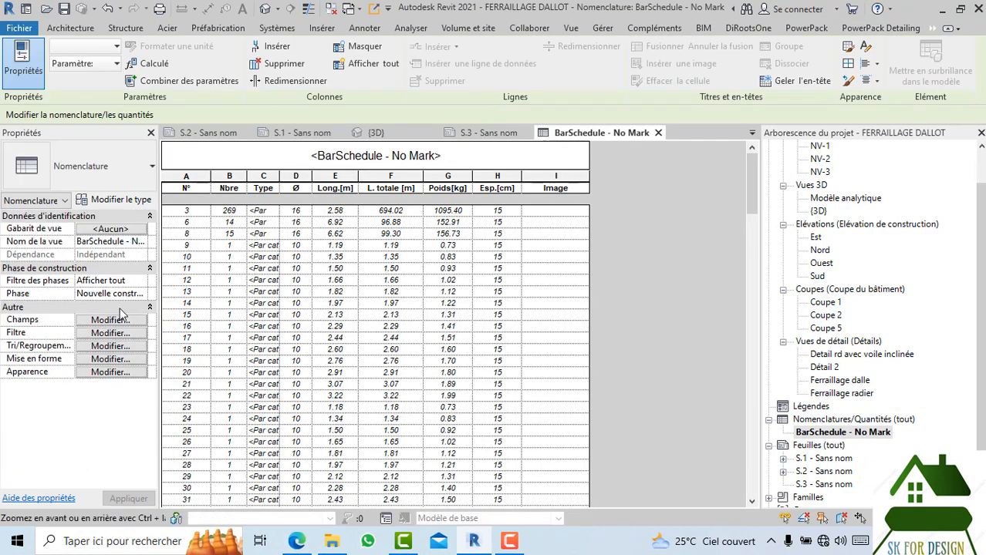
{"action": "left_click", "coordinate": [110, 333]}
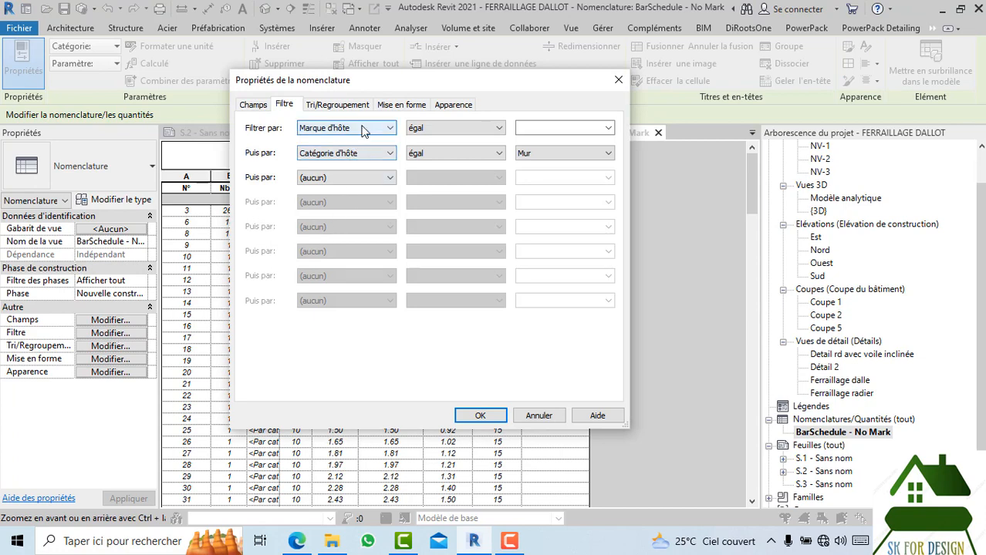
{"action": "left_click", "coordinate": [358, 128]}
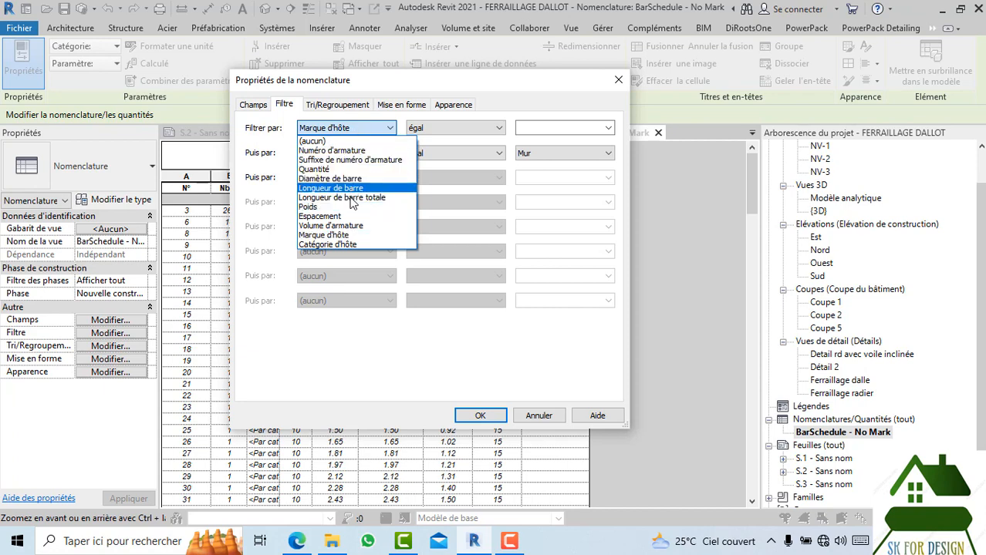
{"action": "left_click", "coordinate": [346, 109]}
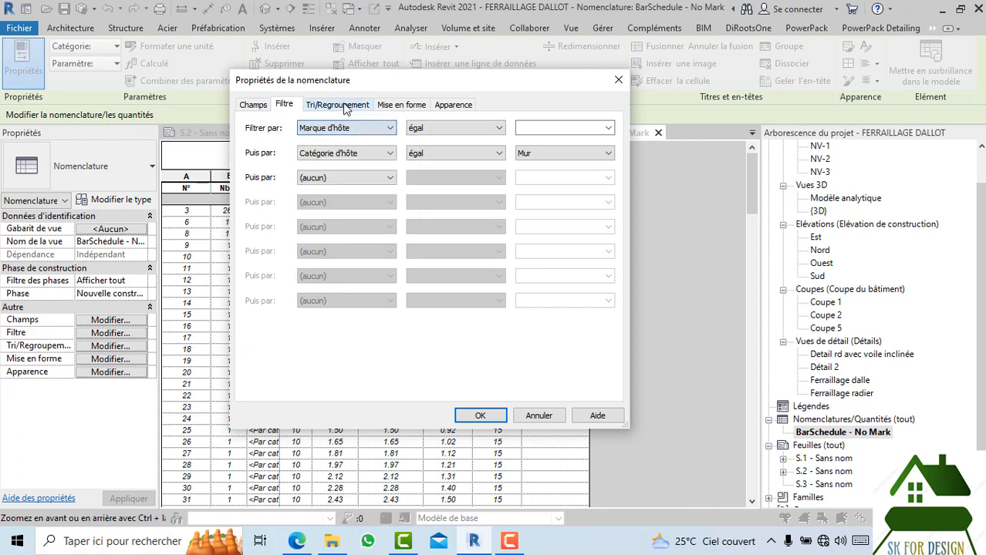
{"action": "left_click", "coordinate": [341, 105]}
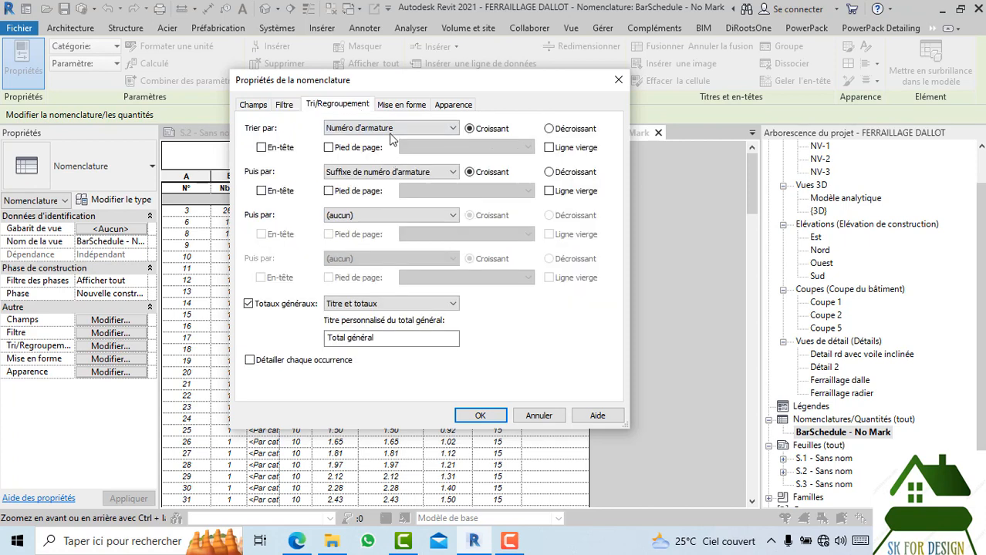
{"action": "left_click", "coordinate": [389, 129]}
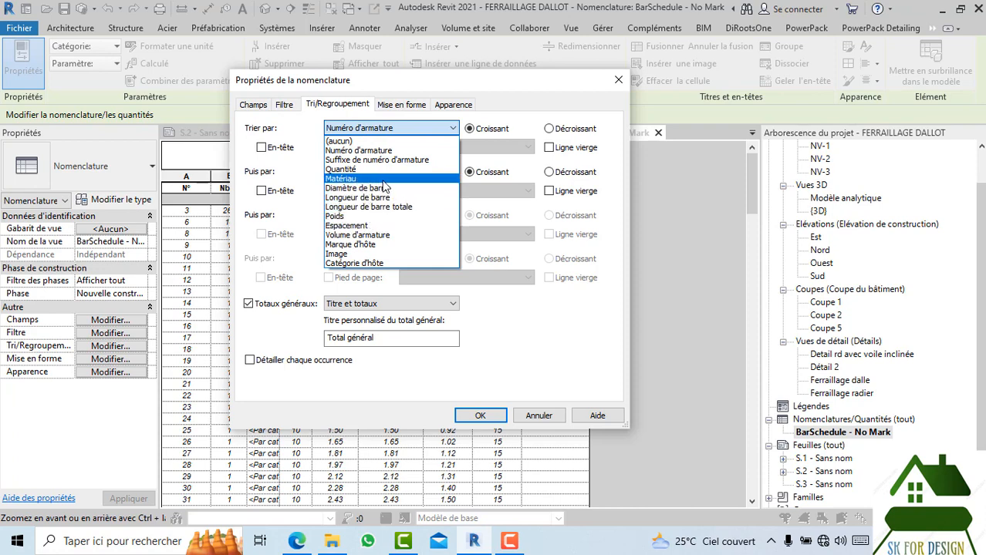
{"action": "left_click", "coordinate": [389, 142]}
{"action": "left_click", "coordinate": [377, 128]}
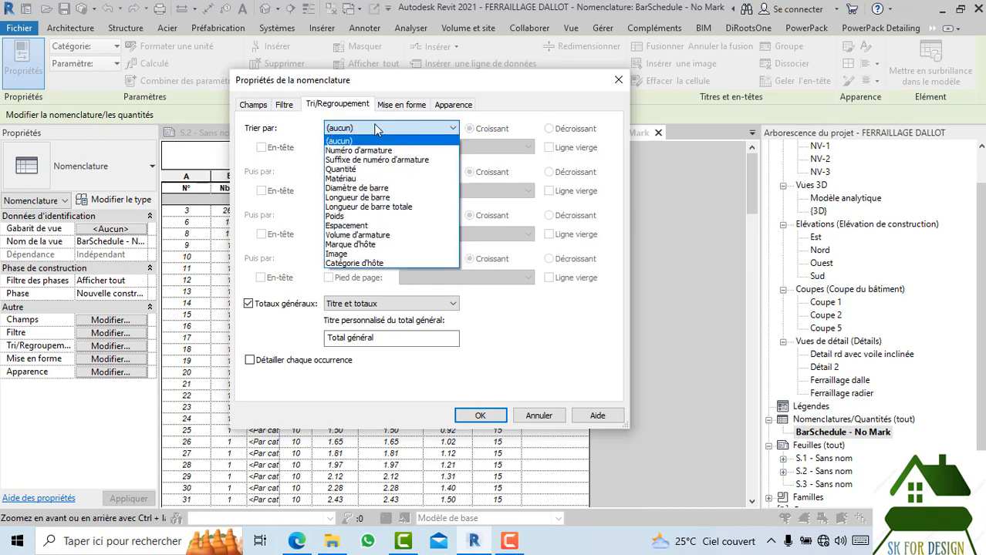
- Add the Commentaires field to the schedule's fields
{"action": "left_click", "coordinate": [258, 110]}
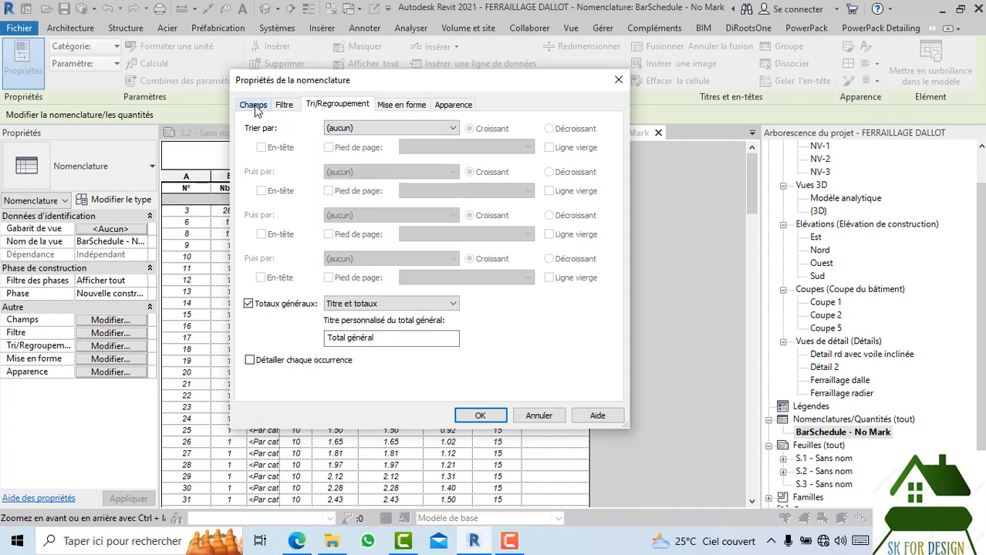
{"action": "left_click", "coordinate": [263, 109]}
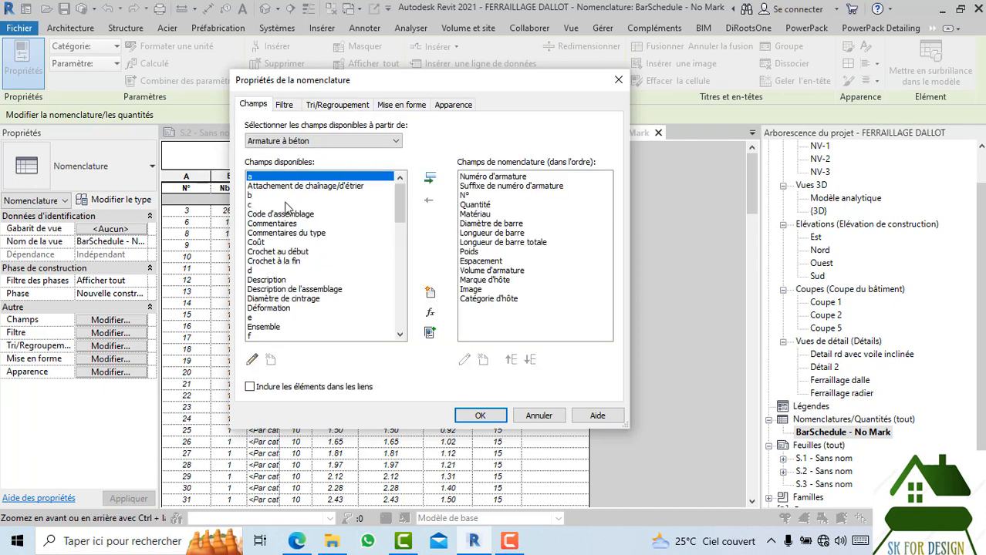
{"action": "scroll", "coordinate": [291, 267], "scroll_direction": "down", "scroll_amount": 3}
{"action": "scroll", "coordinate": [292, 267], "scroll_direction": "down", "scroll_amount": 6}
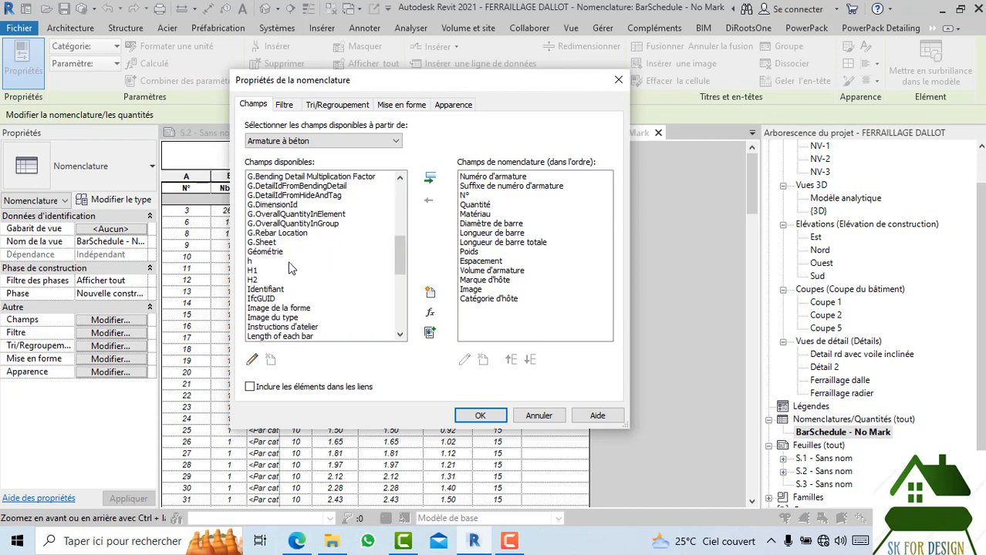
{"action": "scroll", "coordinate": [292, 267], "scroll_direction": "up", "scroll_amount": 3}
{"action": "scroll", "coordinate": [293, 258], "scroll_direction": "down", "scroll_amount": 7}
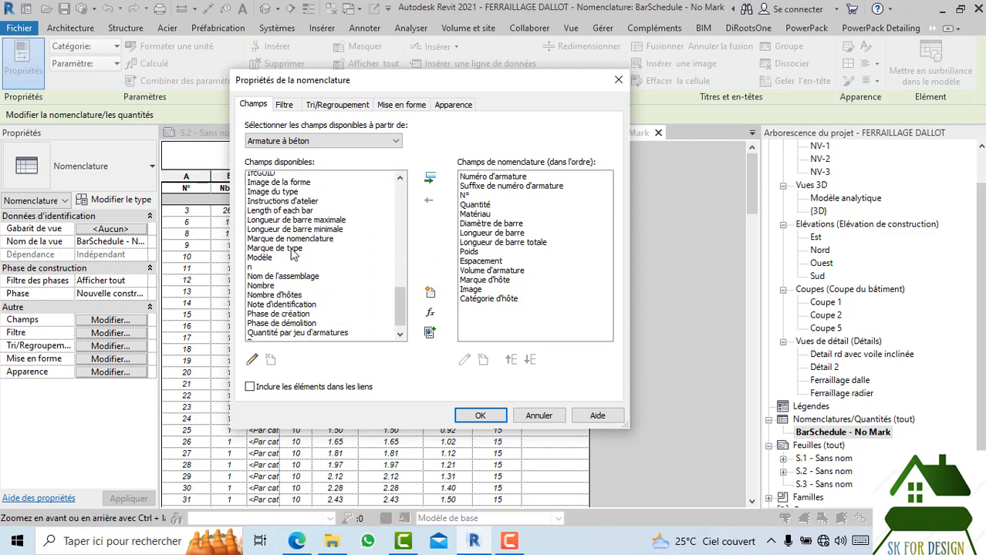
{"action": "scroll", "coordinate": [293, 255], "scroll_direction": "down", "scroll_amount": 4}
{"action": "scroll", "coordinate": [290, 251], "scroll_direction": "up", "scroll_amount": 8}
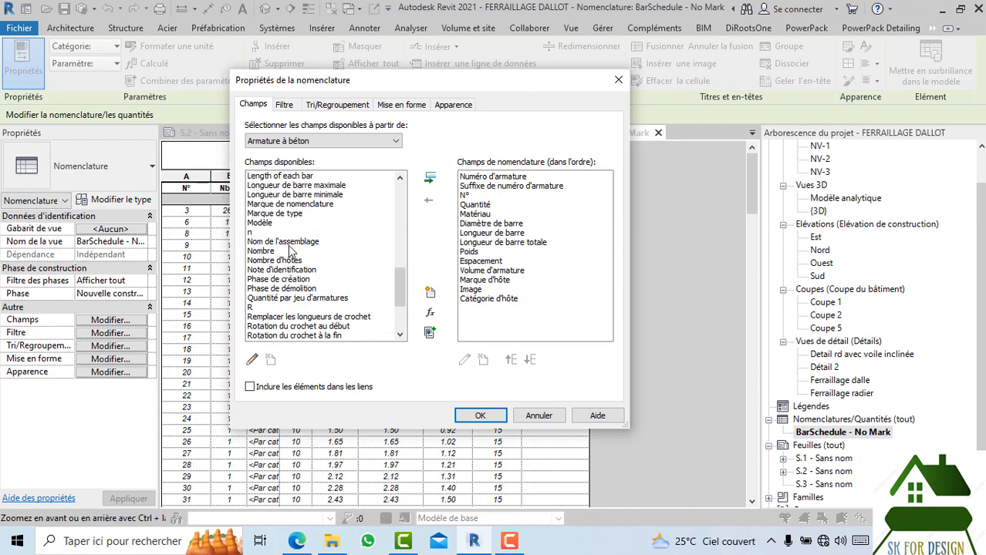
{"action": "scroll", "coordinate": [285, 223], "scroll_direction": "down", "scroll_amount": 8}
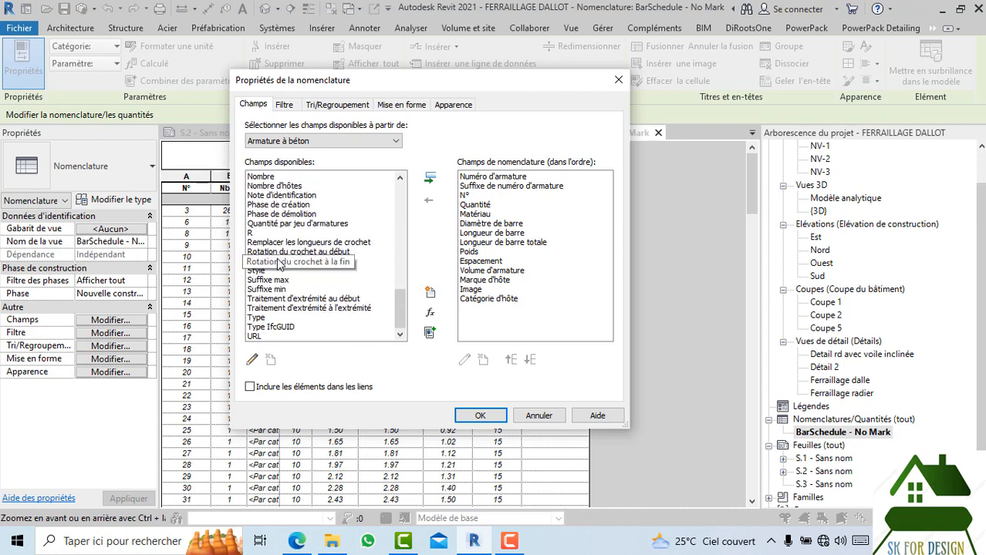
{"action": "scroll", "coordinate": [305, 205], "scroll_direction": "up", "scroll_amount": 4}
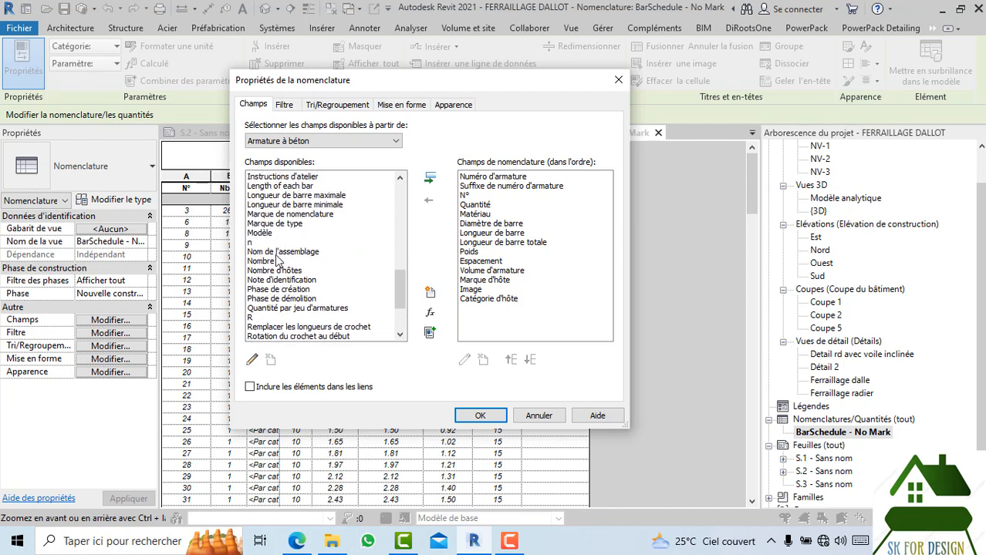
{"action": "scroll", "coordinate": [270, 246], "scroll_direction": "up", "scroll_amount": 1}
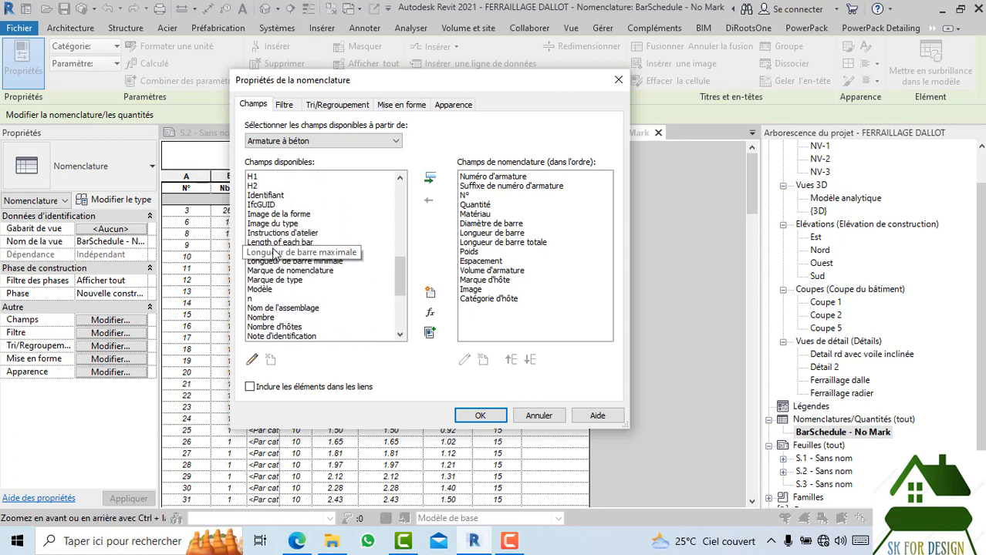
{"action": "scroll", "coordinate": [272, 255], "scroll_direction": "up", "scroll_amount": 2}
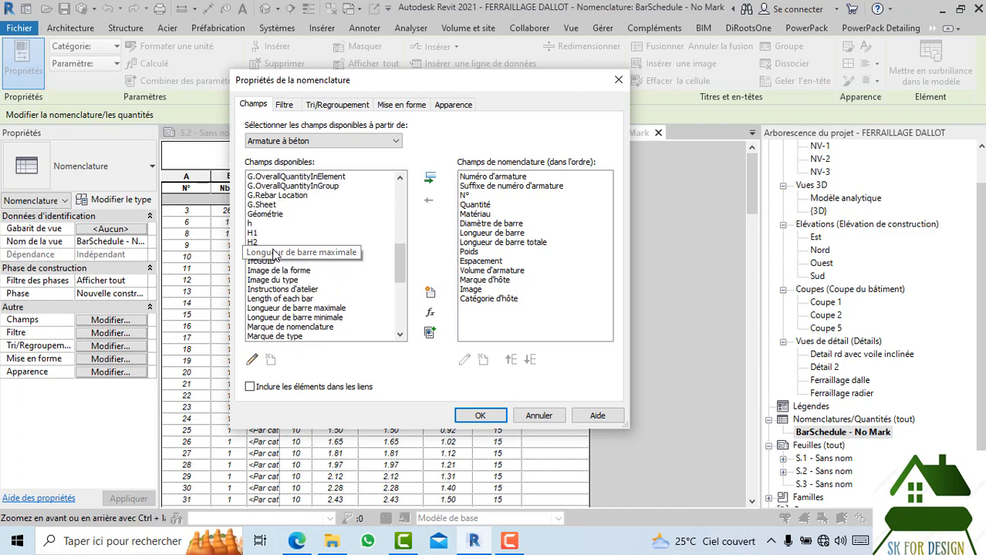
{"action": "scroll", "coordinate": [278, 222], "scroll_direction": "up", "scroll_amount": 6}
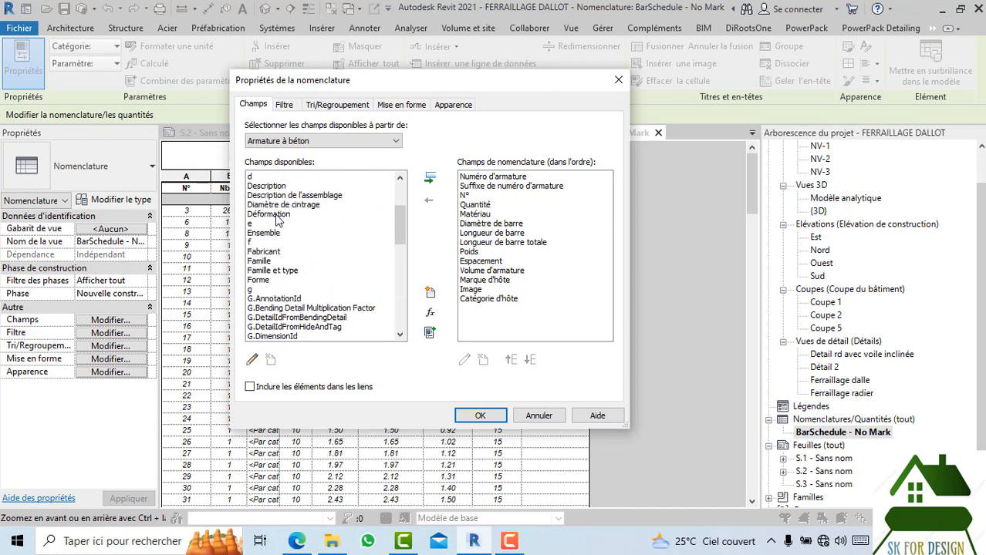
{"action": "scroll", "coordinate": [278, 221], "scroll_direction": "up", "scroll_amount": 3}
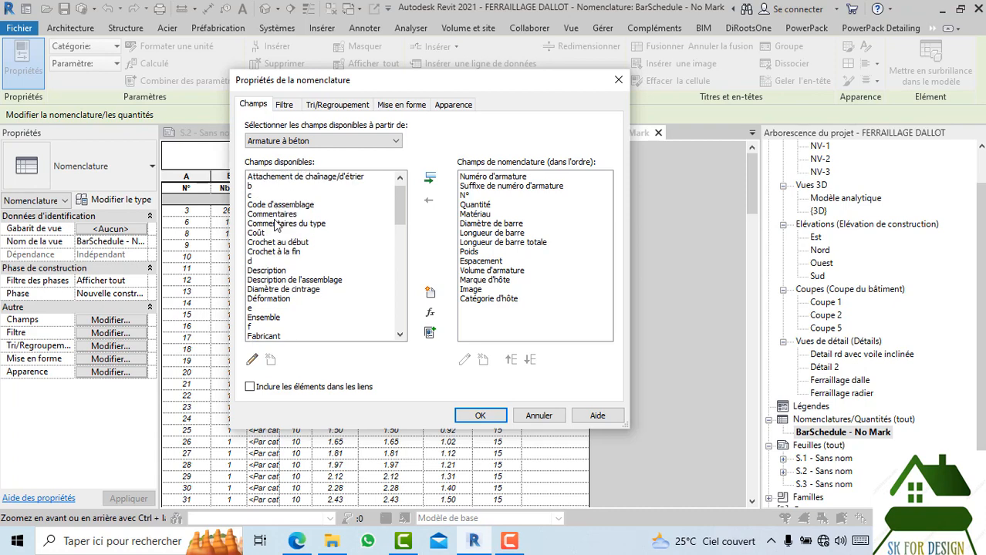
{"action": "left_click", "coordinate": [274, 215]}
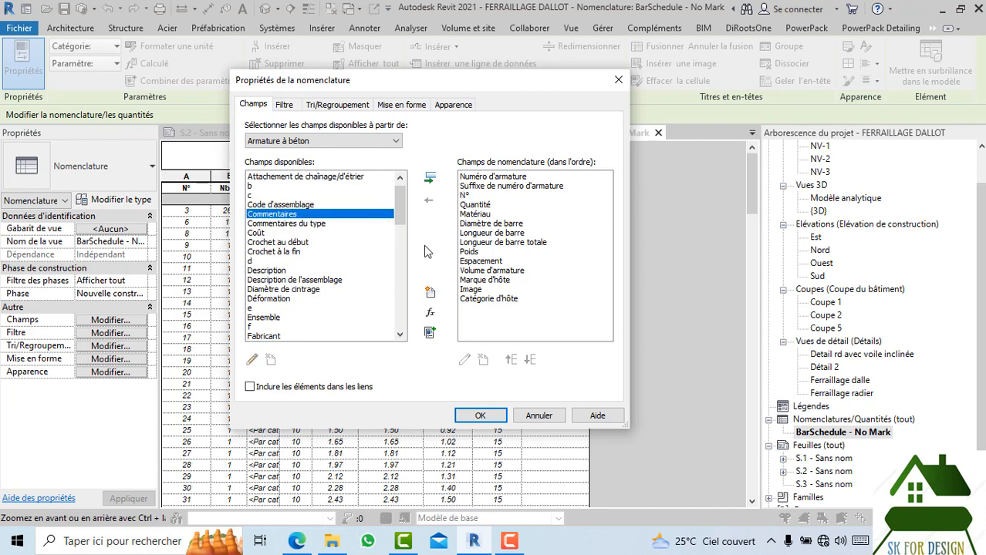
{"action": "left_click", "coordinate": [430, 178]}
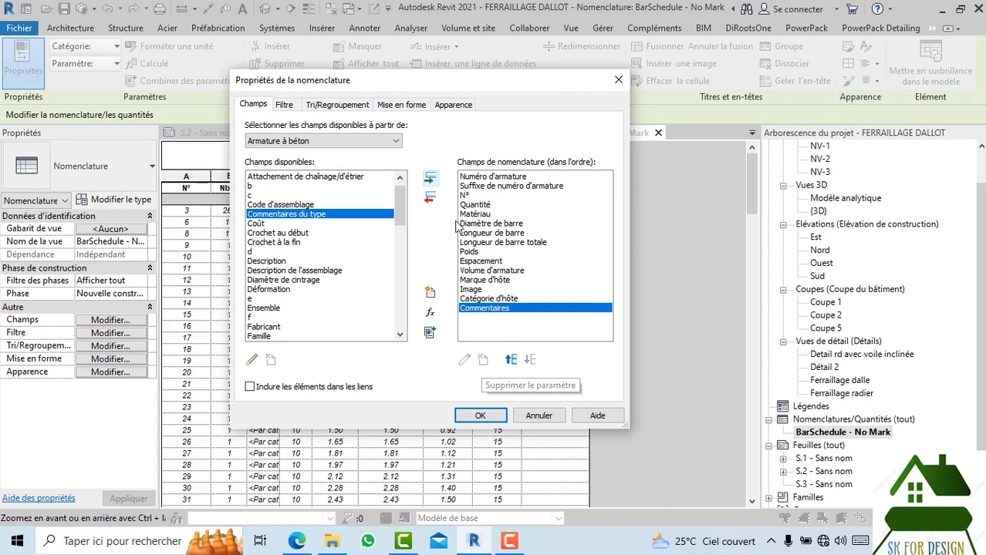
- Move the Commentaires field to first place in the schedule's field order and apply the schedule properties
{"action": "left_click", "coordinate": [510, 359]}
{"action": "left_click", "coordinate": [511, 359]}
{"action": "left_click", "coordinate": [510, 359]}
{"action": "left_click", "coordinate": [511, 359]}
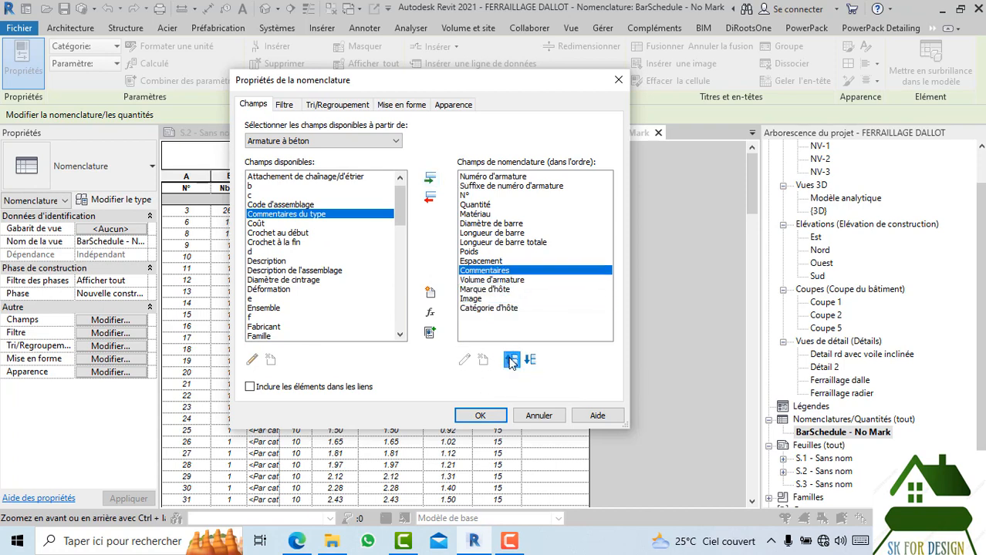
{"action": "left_click", "coordinate": [510, 359]}
{"action": "left_click", "coordinate": [510, 359]}
{"action": "left_click", "coordinate": [511, 360]}
{"action": "left_click", "coordinate": [510, 359]}
{"action": "left_click", "coordinate": [511, 360]}
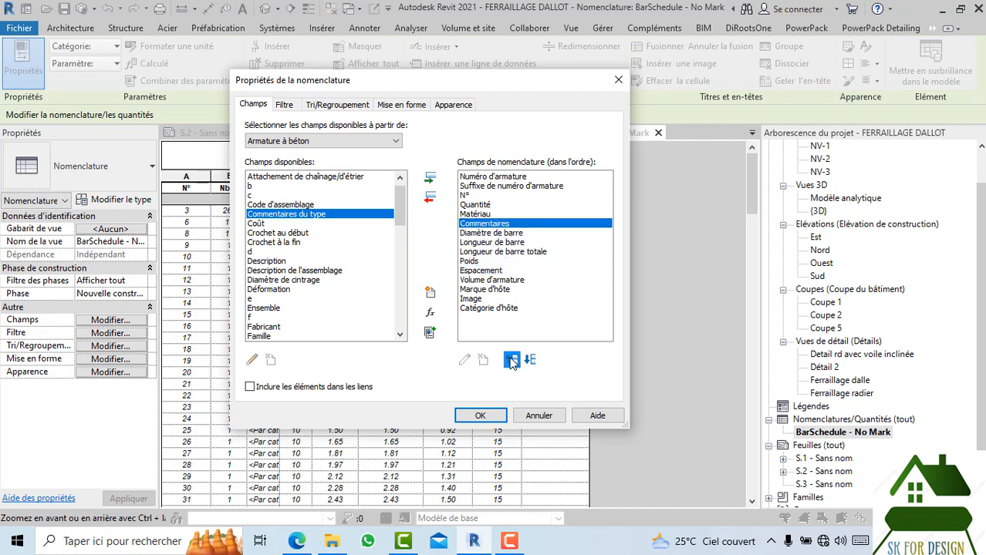
{"action": "left_click", "coordinate": [510, 360]}
{"action": "left_click", "coordinate": [511, 360]}
{"action": "left_click", "coordinate": [511, 359]}
{"action": "left_click", "coordinate": [510, 359]}
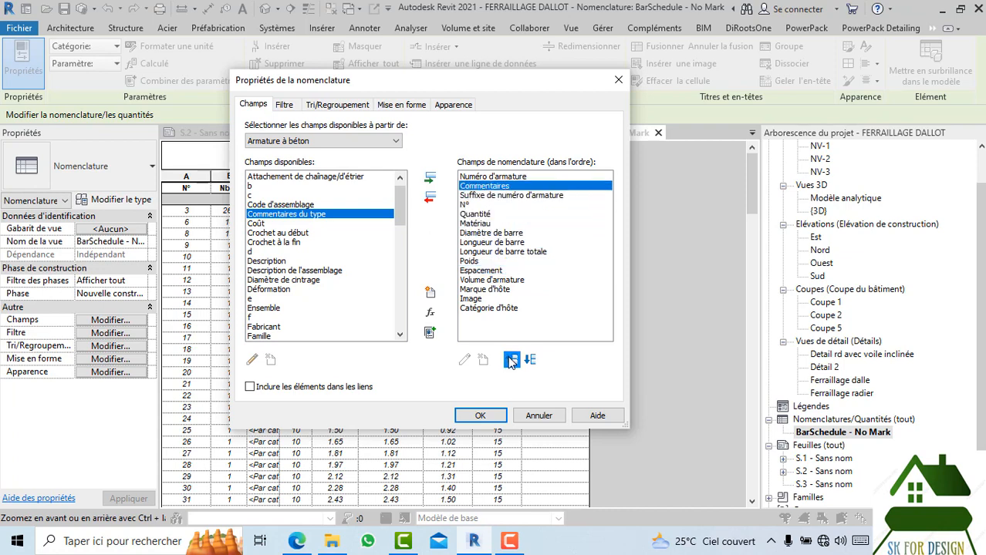
{"action": "left_click", "coordinate": [510, 359]}
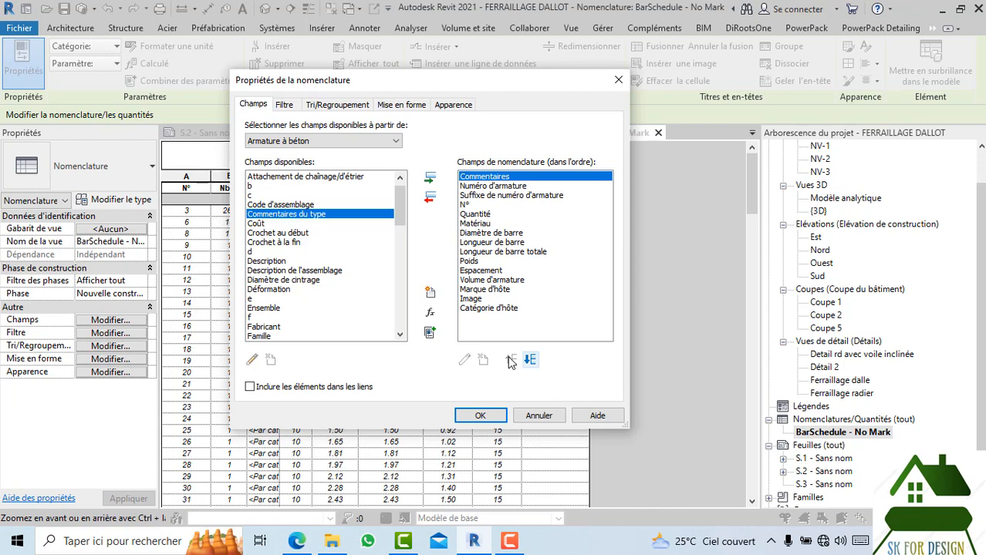
{"action": "left_click", "coordinate": [474, 414]}
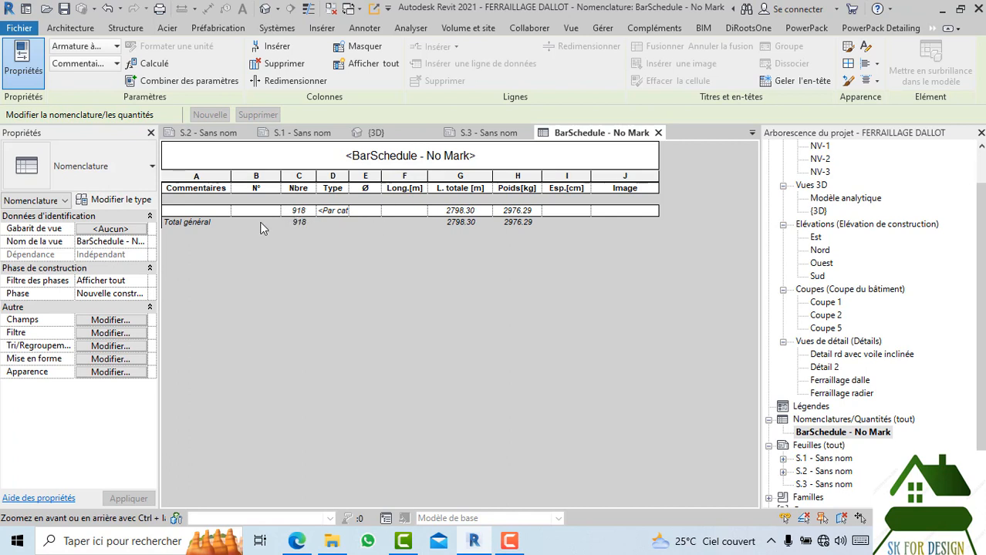
- Delete the Type column from the bar schedule
{"action": "left_click", "coordinate": [332, 175]}
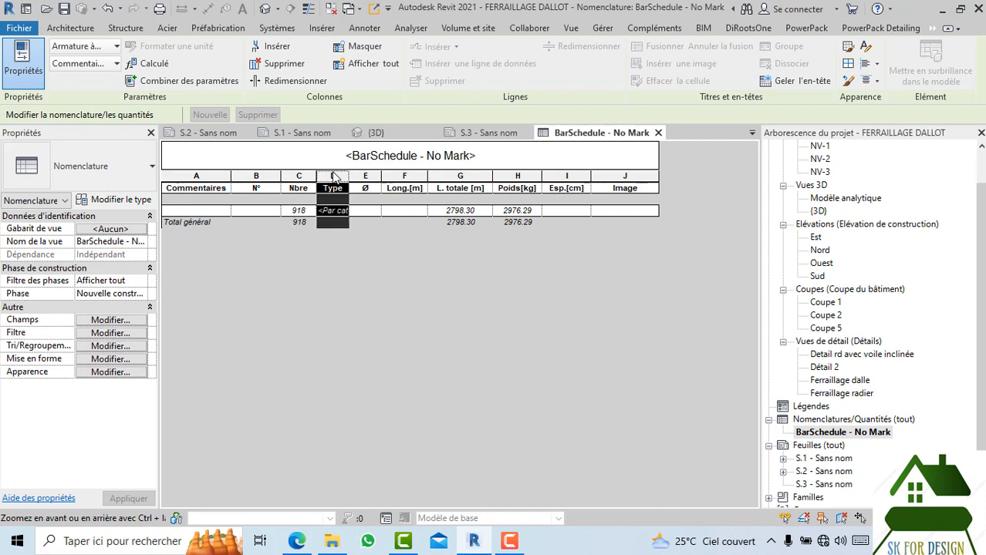
{"action": "right_click", "coordinate": [332, 176]}
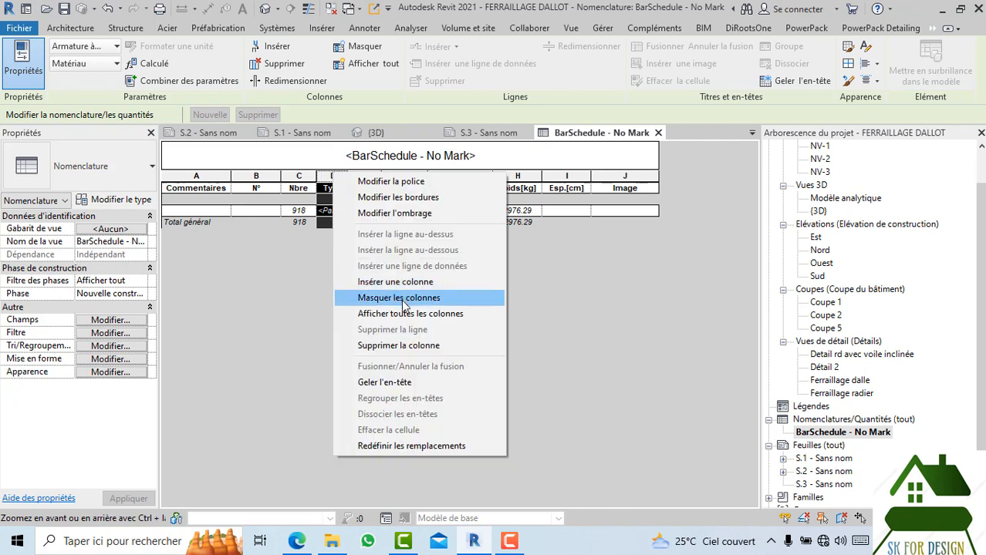
{"action": "left_click", "coordinate": [402, 344]}
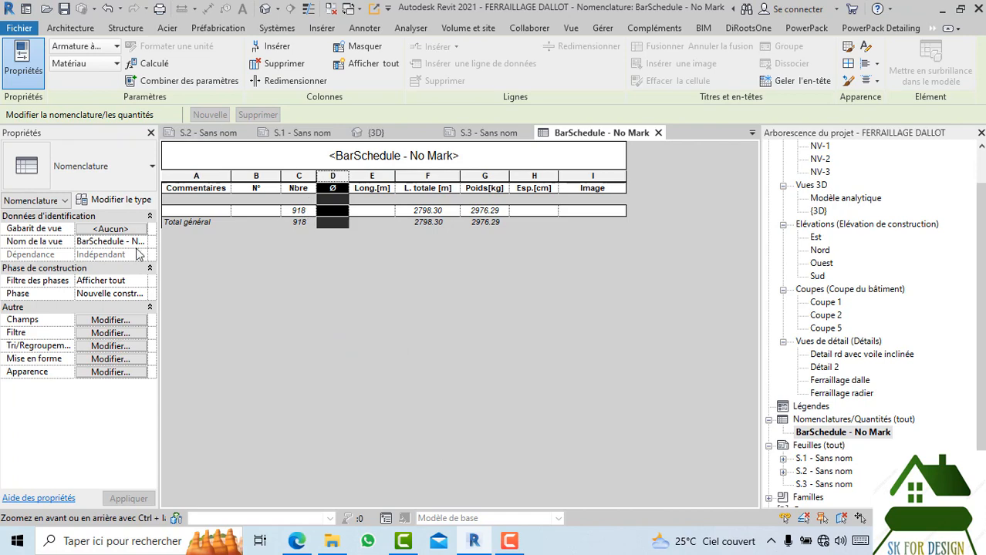
- Change the schedule's first filter to Commentaires égal "barres voile en pente" and apply it
{"action": "left_click", "coordinate": [116, 334]}
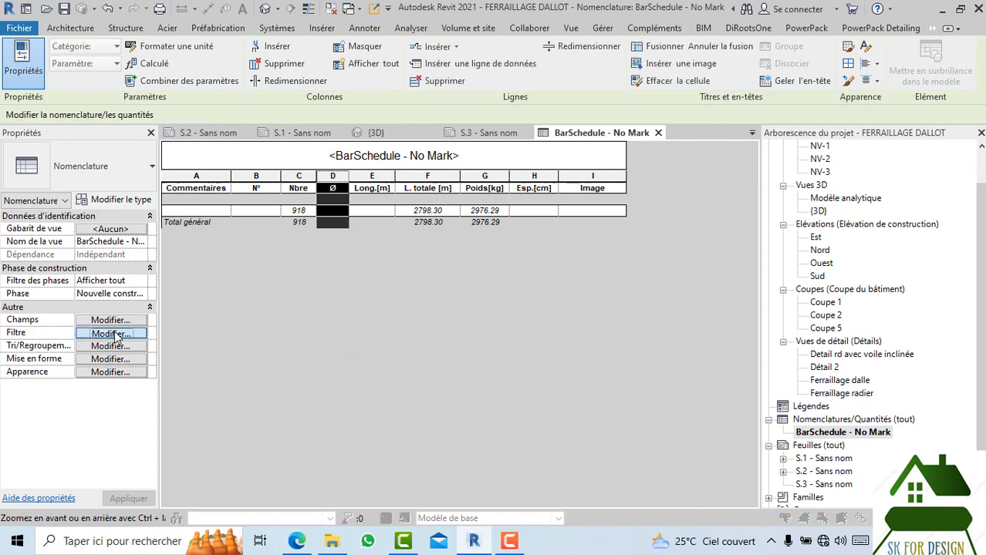
{"action": "left_click", "coordinate": [342, 129]}
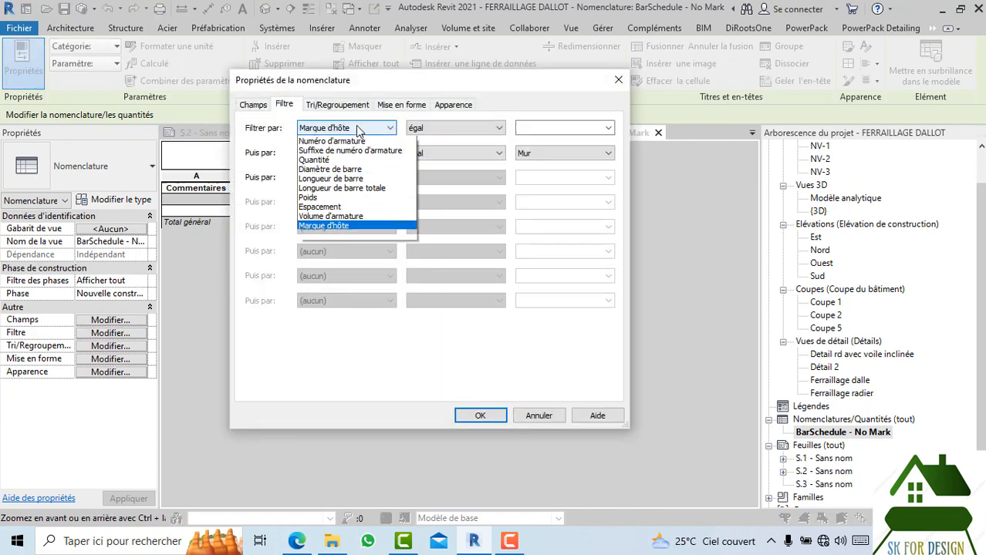
{"action": "left_click", "coordinate": [341, 152]}
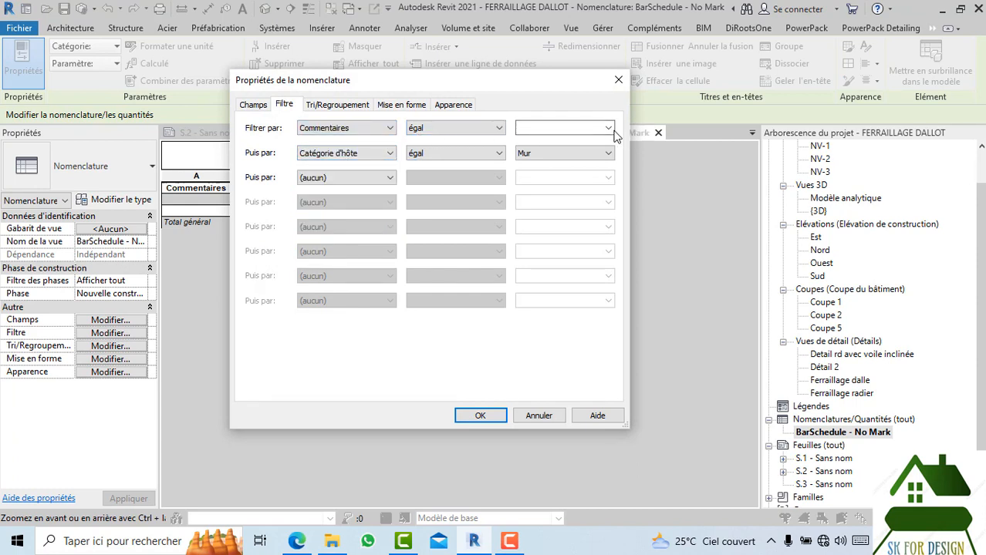
{"action": "left_click", "coordinate": [586, 128]}
{"action": "left_click", "coordinate": [577, 142]}
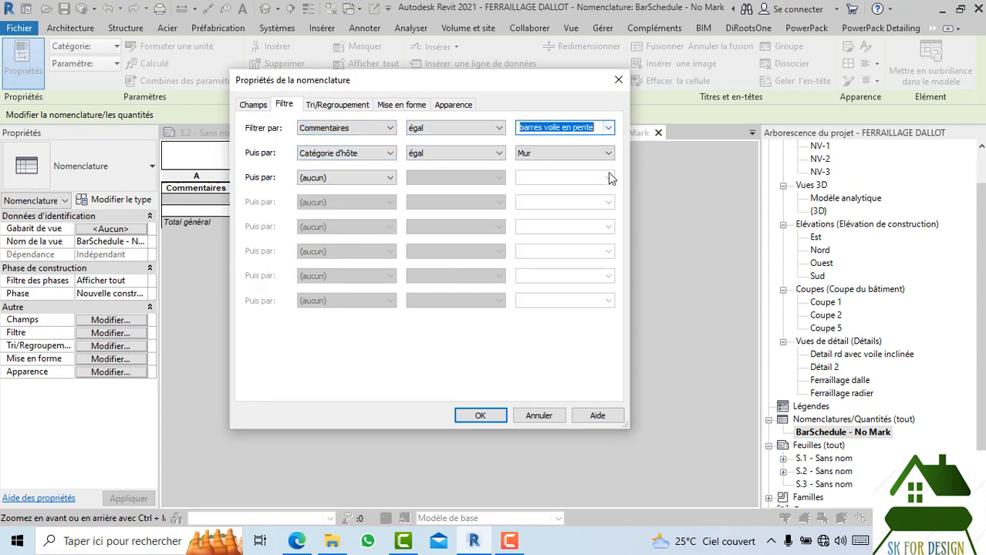
{"action": "left_click", "coordinate": [472, 415]}
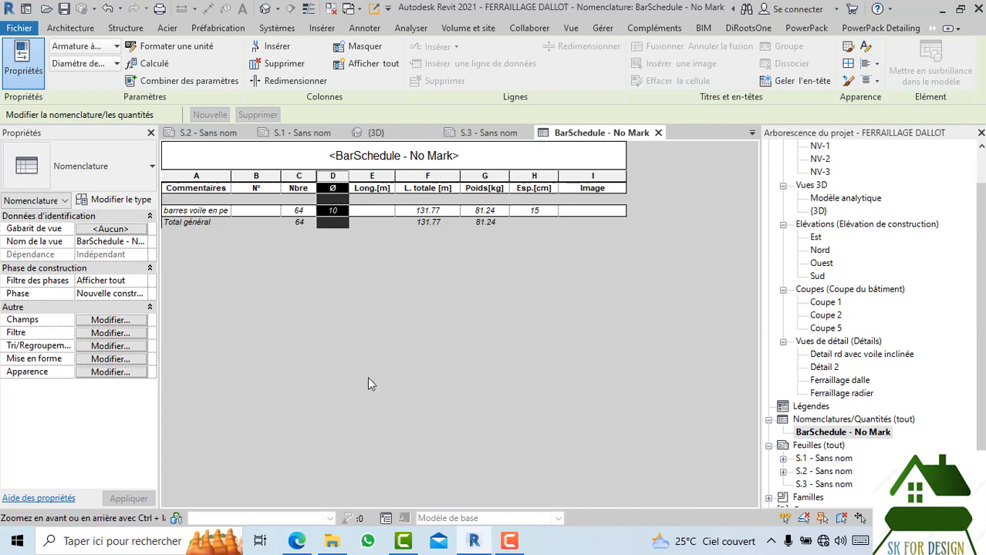
- In the 3D view, select the vertical HA10 bars at the sloping wall's inner edge and set their comment to "barres voile en pente"
{"action": "left_click", "coordinate": [382, 136]}
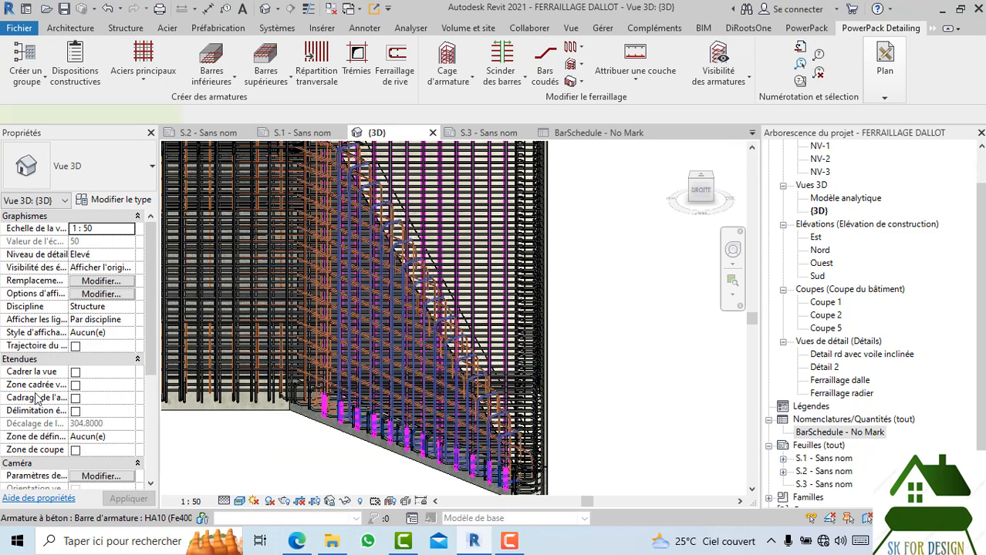
{"action": "scroll", "coordinate": [112, 405], "scroll_direction": "down", "scroll_amount": 3}
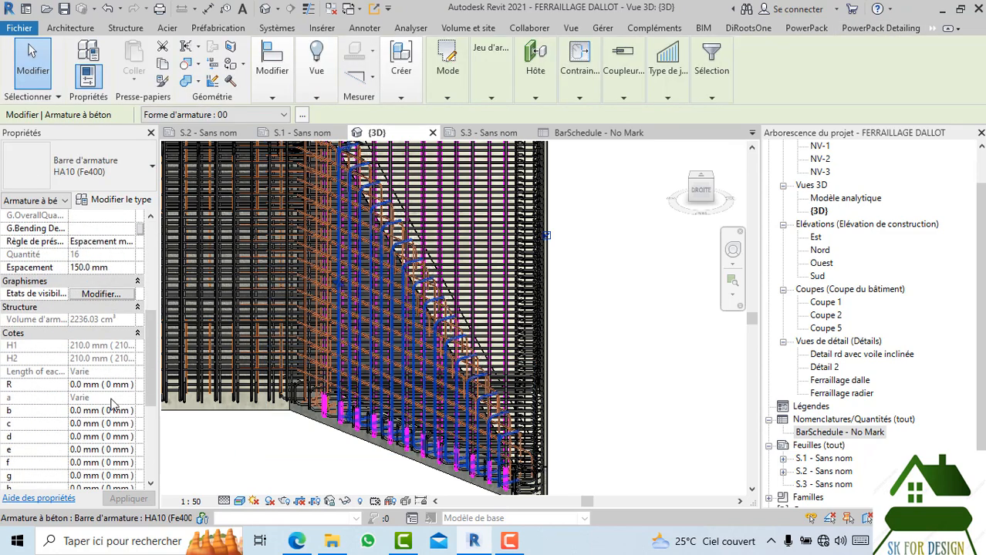
{"action": "scroll", "coordinate": [112, 405], "scroll_direction": "down", "scroll_amount": 3}
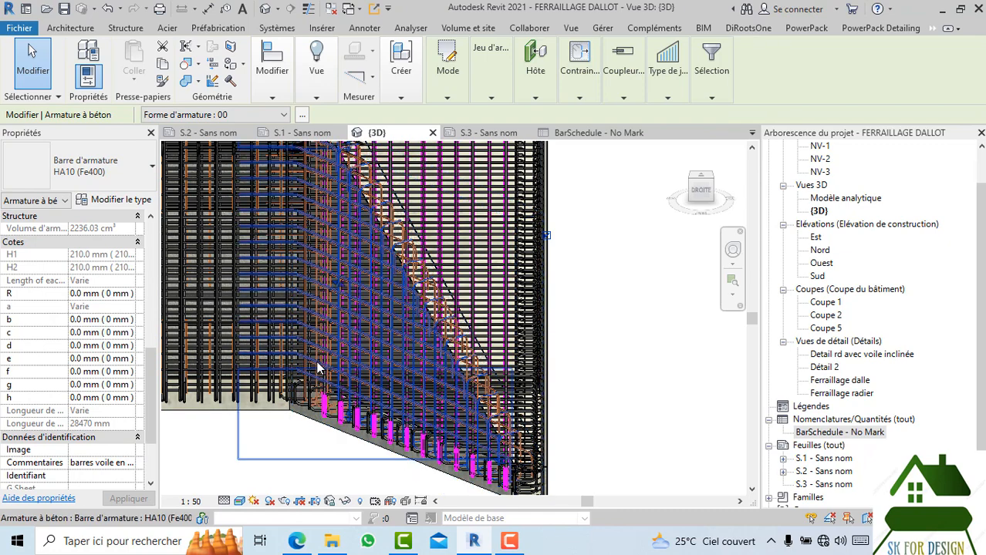
{"action": "left_click", "coordinate": [318, 370]}
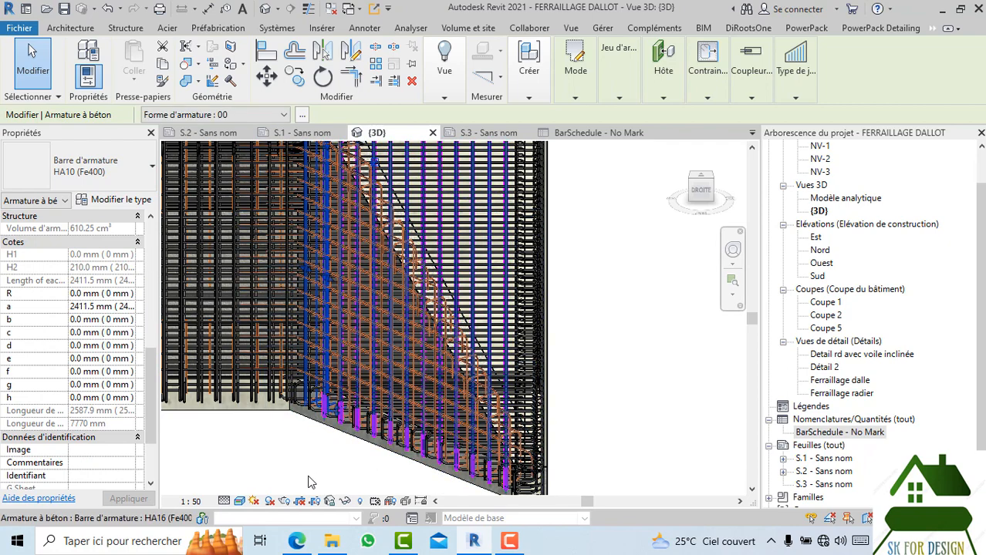
{"action": "left_click", "coordinate": [108, 463]}
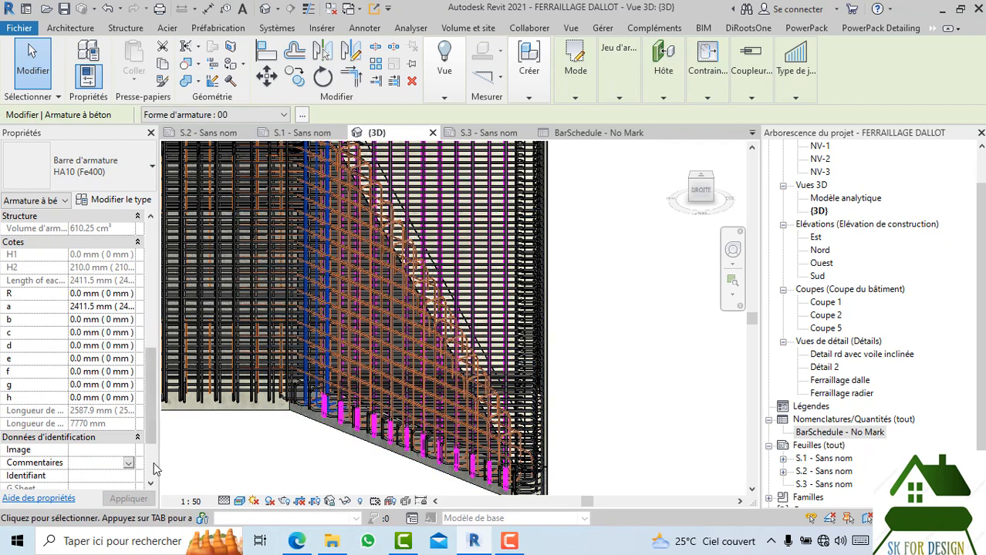
{"action": "left_click", "coordinate": [128, 462]}
{"action": "left_click", "coordinate": [114, 476]}
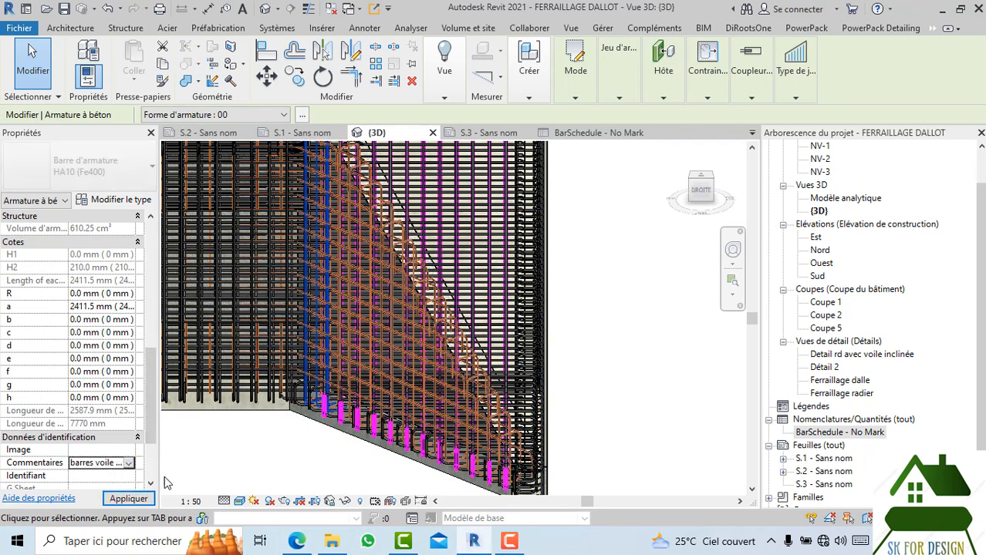
{"action": "left_click", "coordinate": [126, 499]}
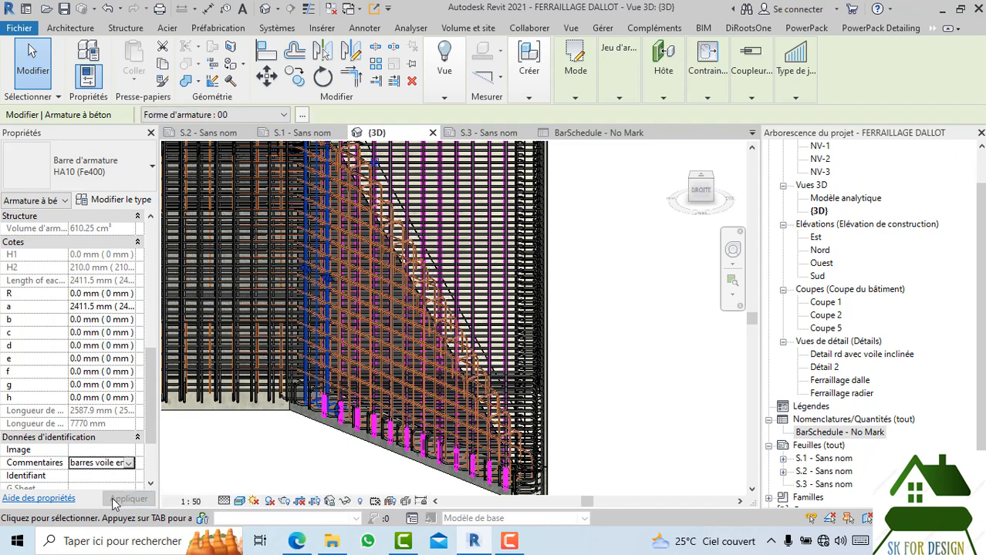
- From the rear of the model, set the comment of the vertical HA10 bars where the sloping wall meets the main wall to "barres voile en pente"
{"action": "left_click", "coordinate": [507, 423]}
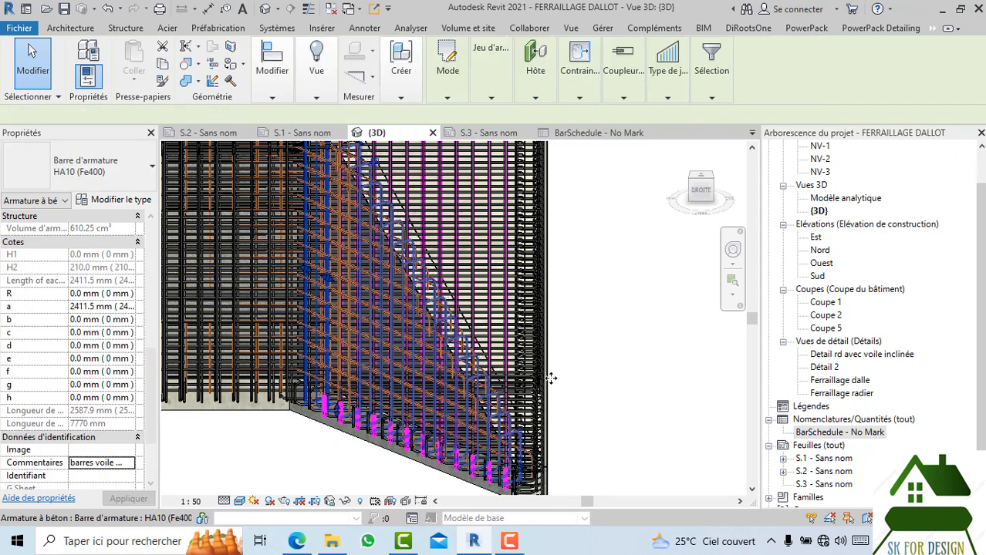
{"action": "scroll", "coordinate": [648, 278], "scroll_direction": "down", "scroll_amount": 3}
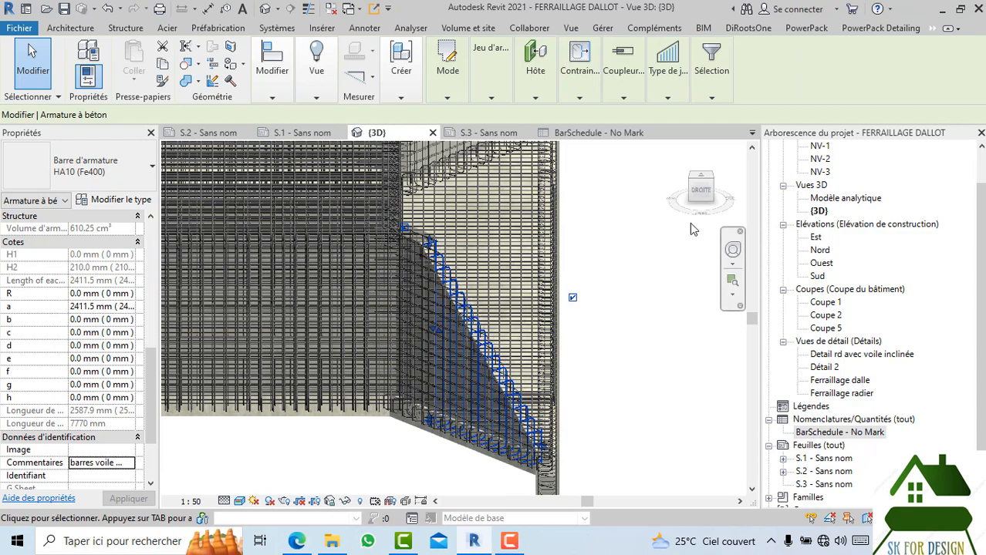
{"action": "left_click_drag", "start_coordinate": [700, 189], "coordinate": [423, 282]}
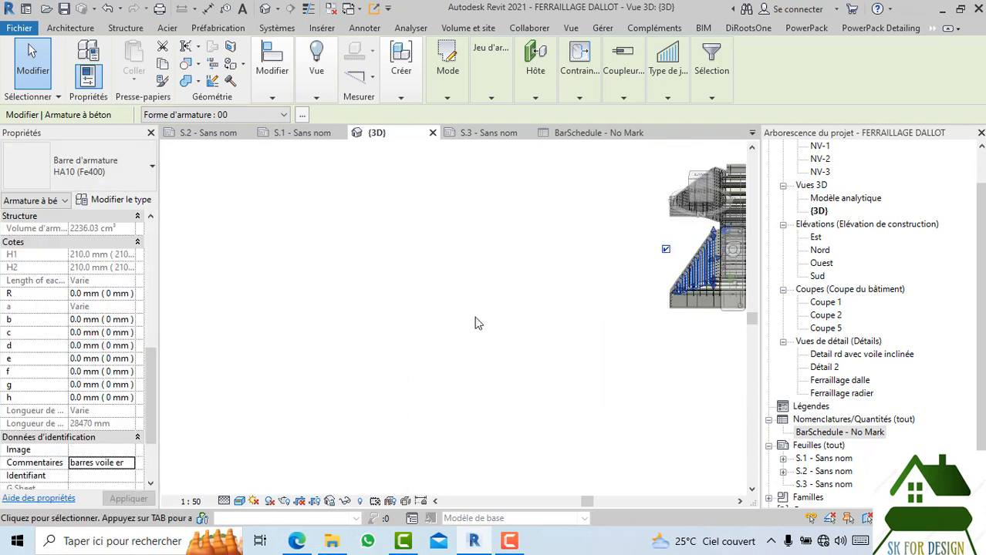
{"action": "middle_click_drag", "start_coordinate": [626, 325], "coordinate": [384, 373]}
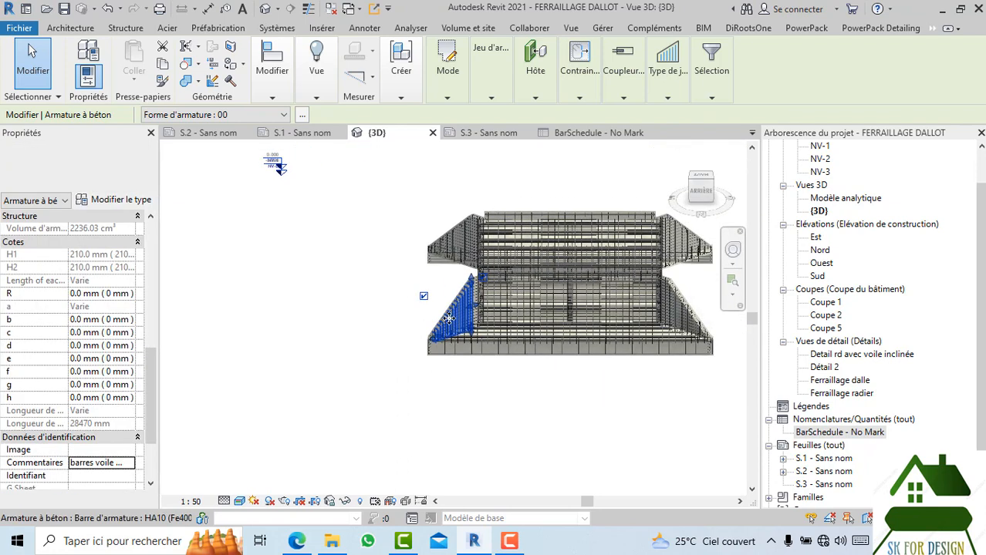
{"action": "scroll", "coordinate": [498, 269], "scroll_direction": "up", "scroll_amount": 5}
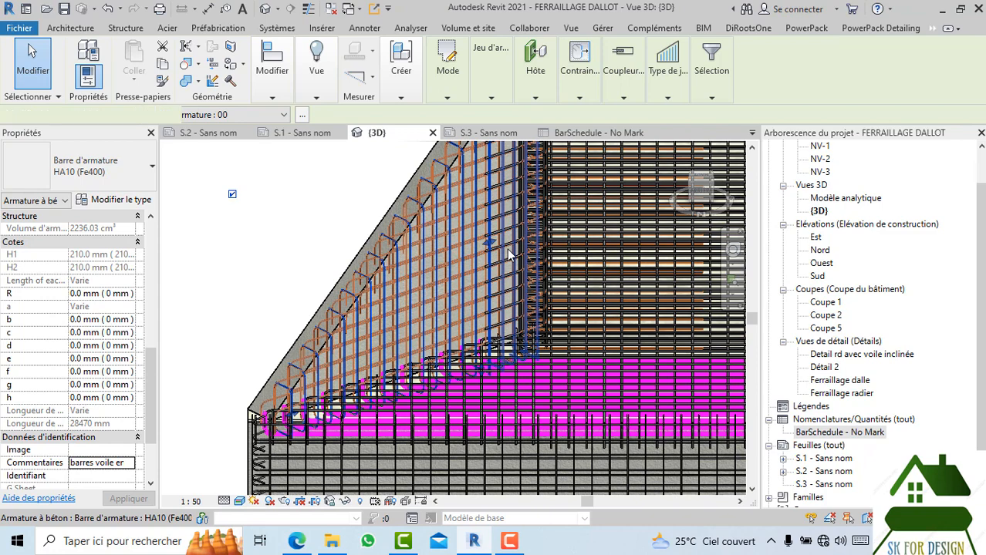
{"action": "left_click", "coordinate": [129, 464]}
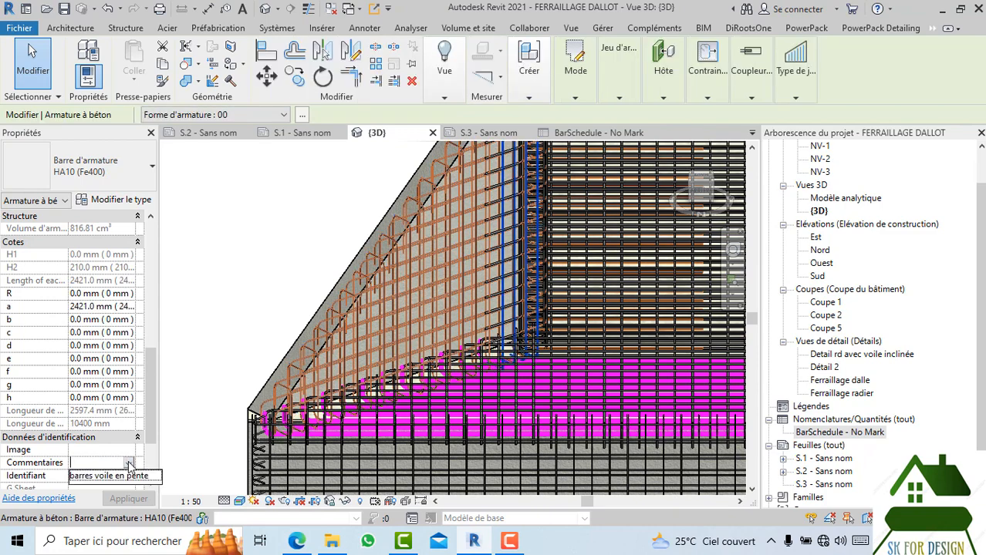
{"action": "left_click", "coordinate": [129, 476]}
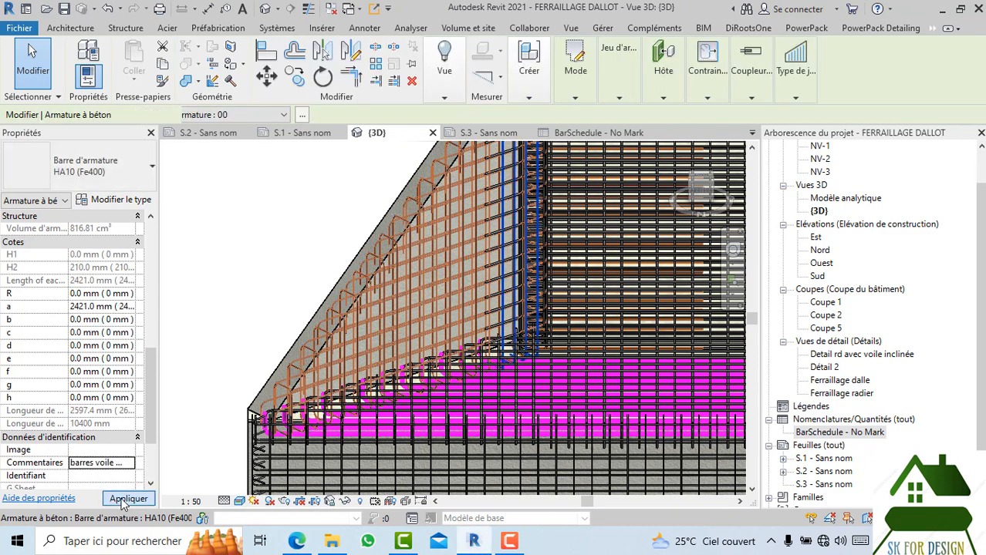
{"action": "left_click", "coordinate": [125, 499]}
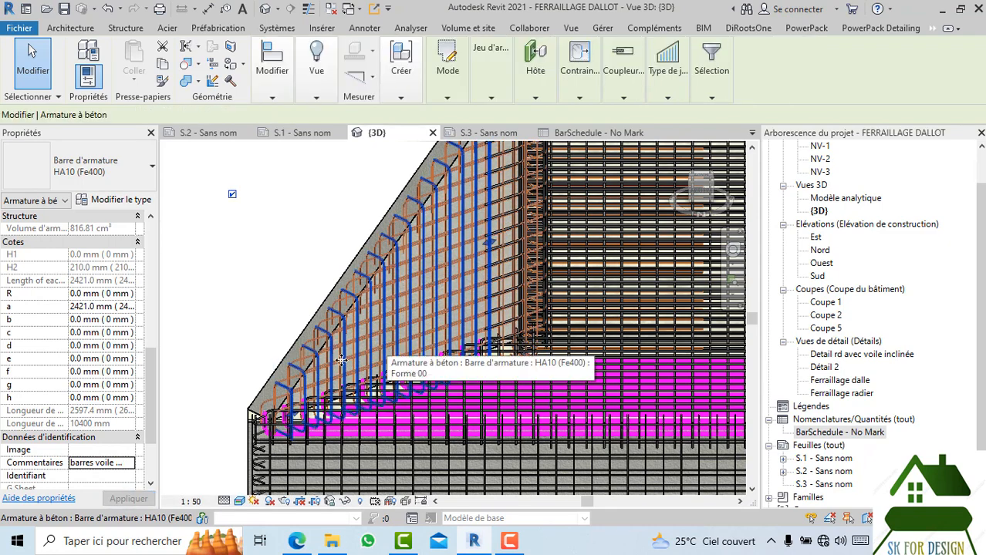
- Select the sloping wall's HA10 bar sets together, apply the comment "barres voile en pente" to them, and clear the selection
{"action": "left_click", "coordinate": [389, 357], "text": "ctrl"}
{"action": "scroll", "coordinate": [326, 368], "scroll_direction": "up", "scroll_amount": 3}
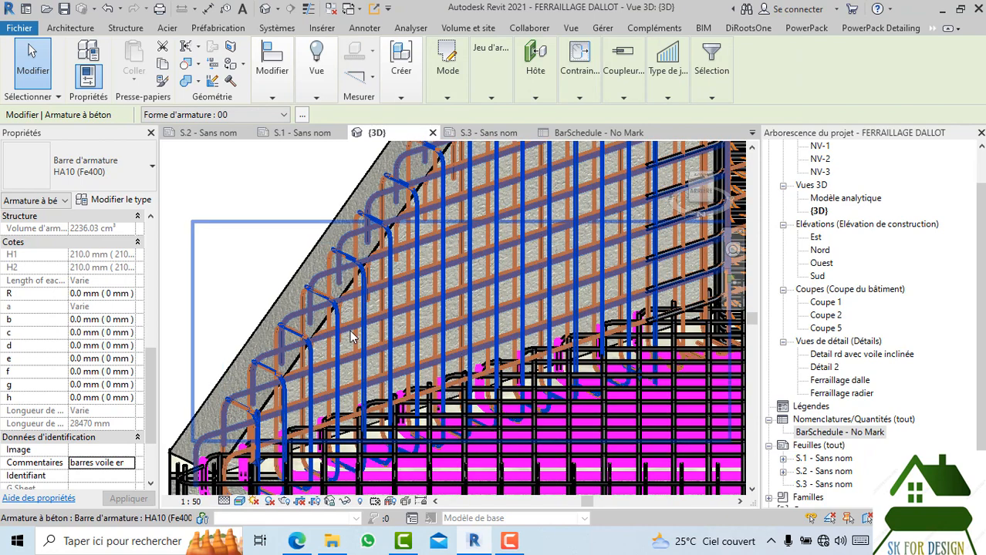
{"action": "left_click", "coordinate": [350, 337]}
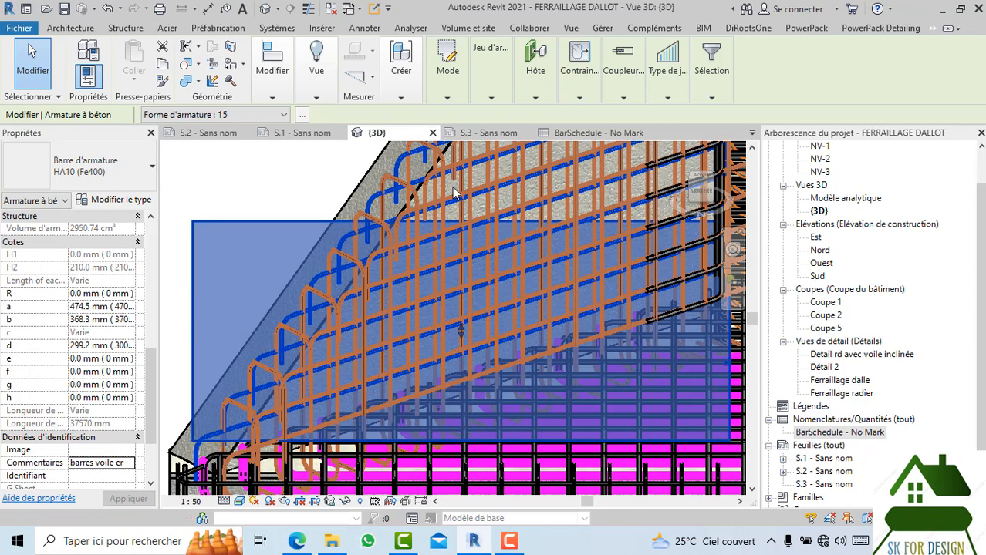
{"action": "left_click", "coordinate": [465, 187]}
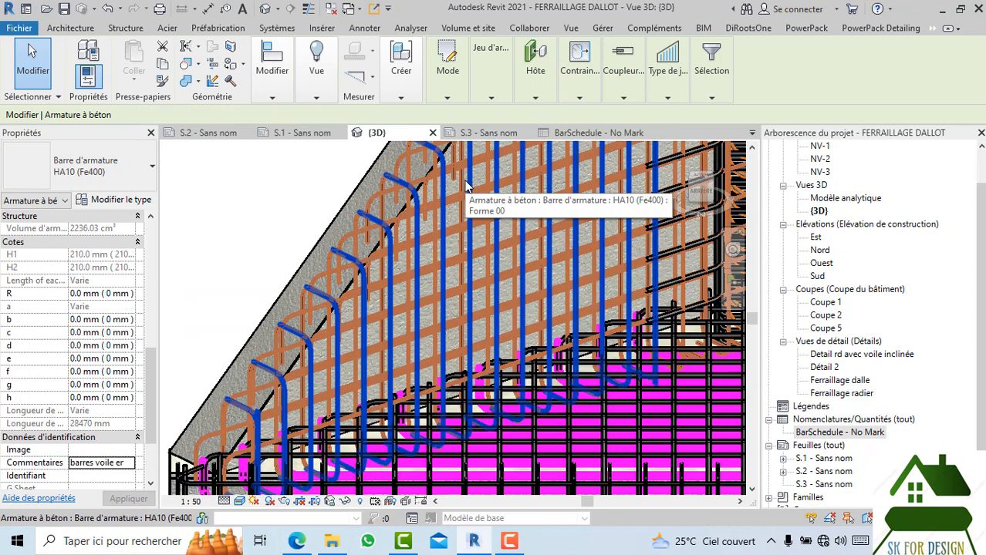
{"action": "right_click", "coordinate": [465, 188]}
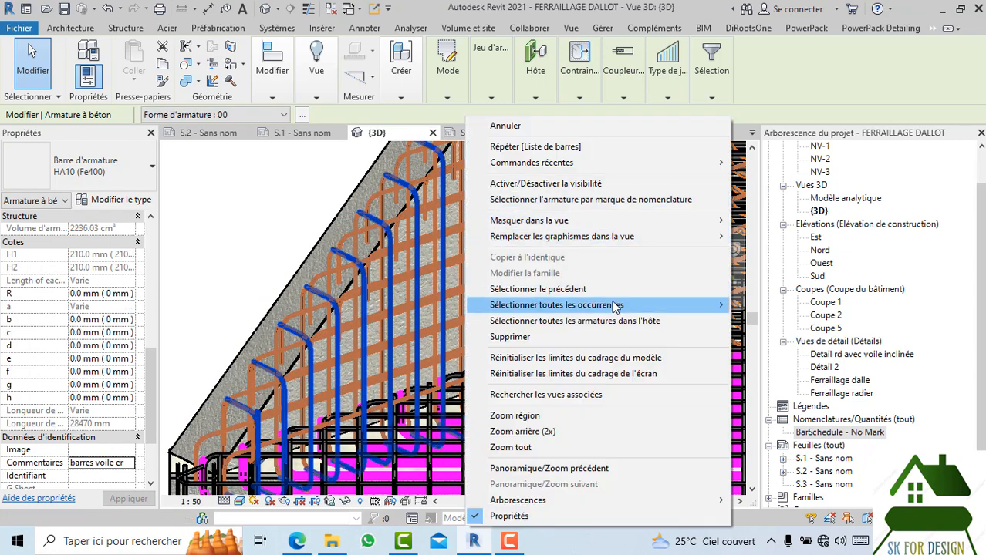
{"action": "mouse_move", "coordinate": [615, 307]}
{"action": "left_click", "coordinate": [761, 305]}
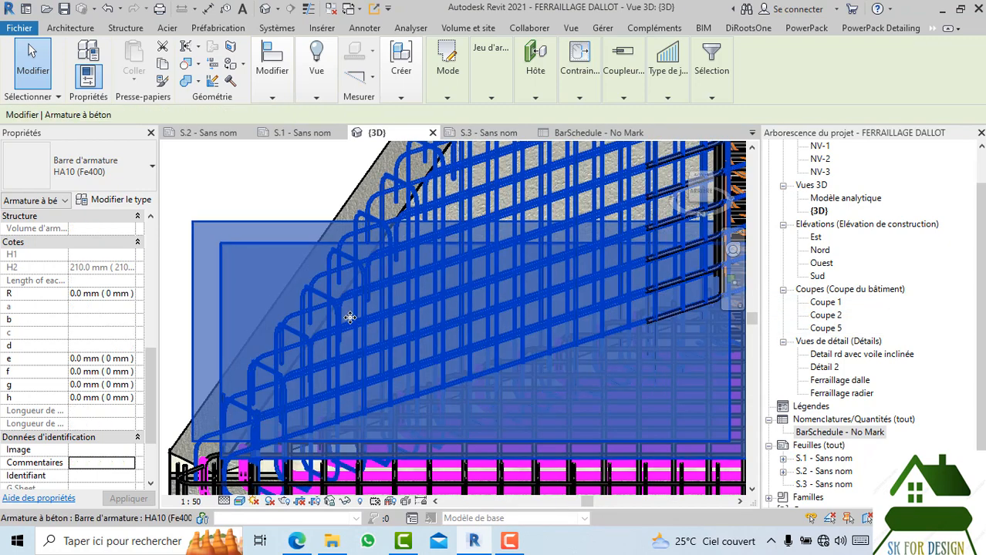
{"action": "left_click", "coordinate": [128, 465]}
{"action": "left_click", "coordinate": [120, 476]}
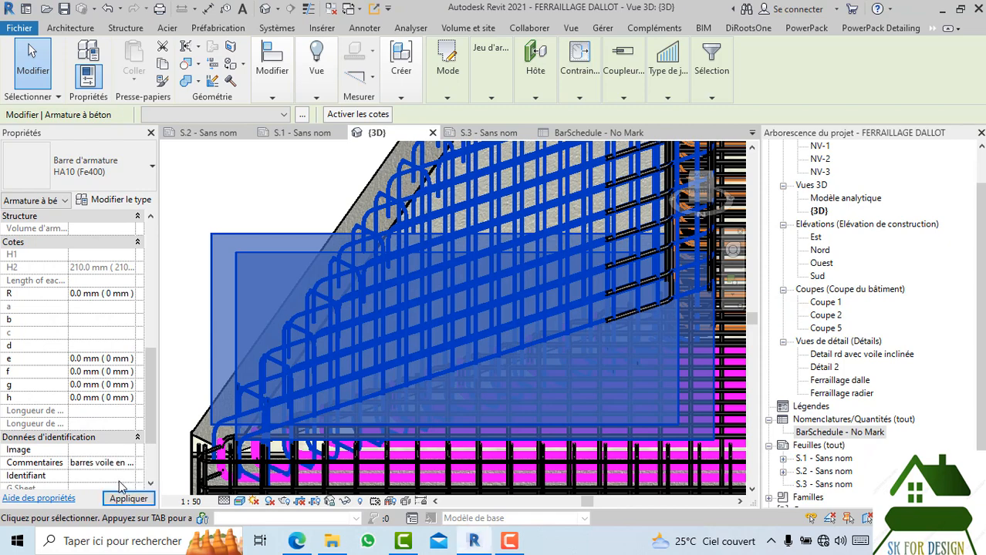
{"action": "left_click", "coordinate": [287, 175]}
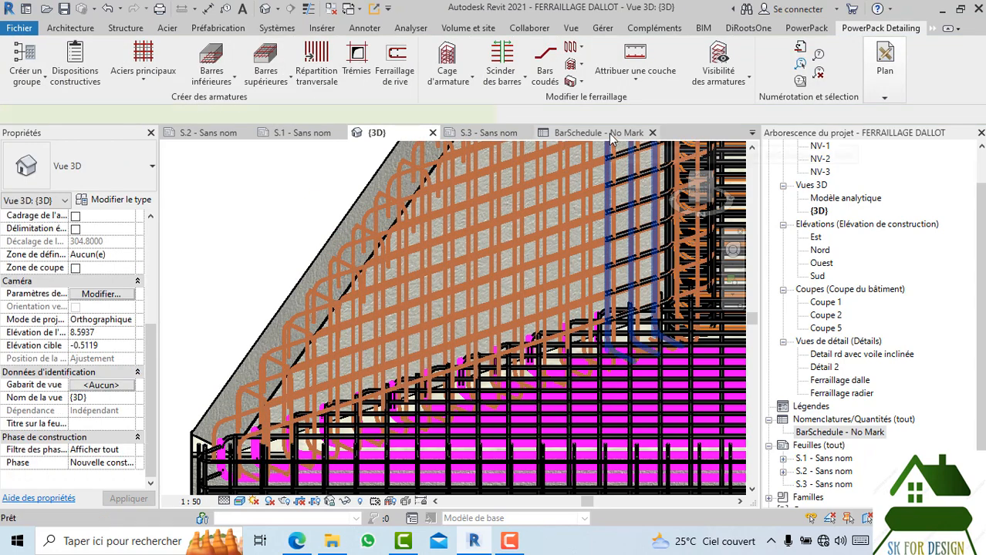
- Check the "barres voile en pente" row in the bar schedule
{"action": "left_click", "coordinate": [610, 133]}
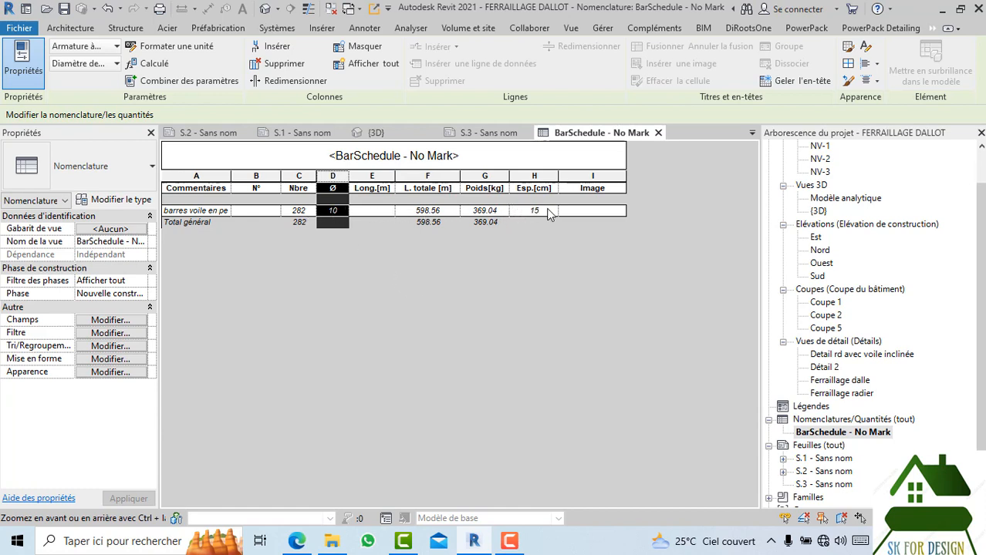
{"action": "left_click", "coordinate": [374, 211]}
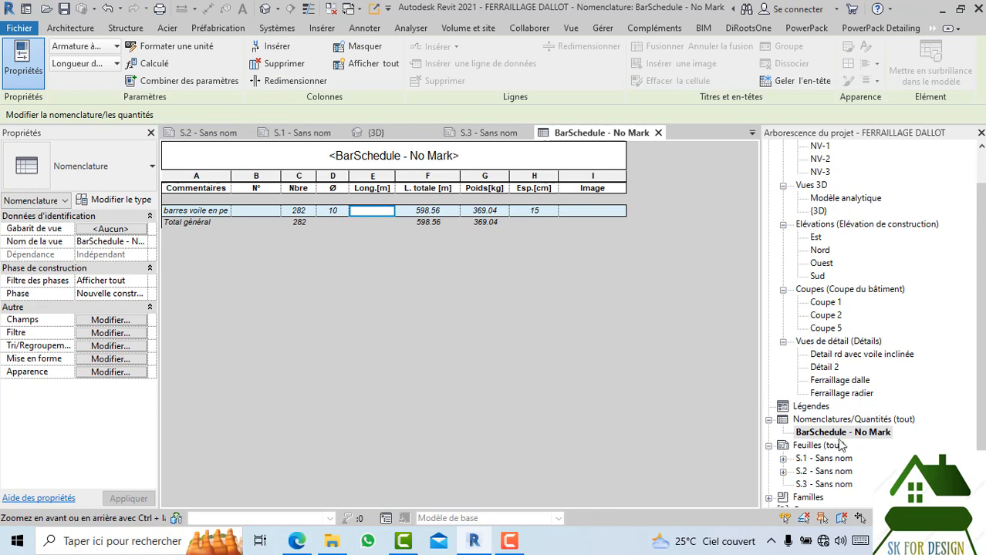
{"action": "double_click", "coordinate": [819, 484]}
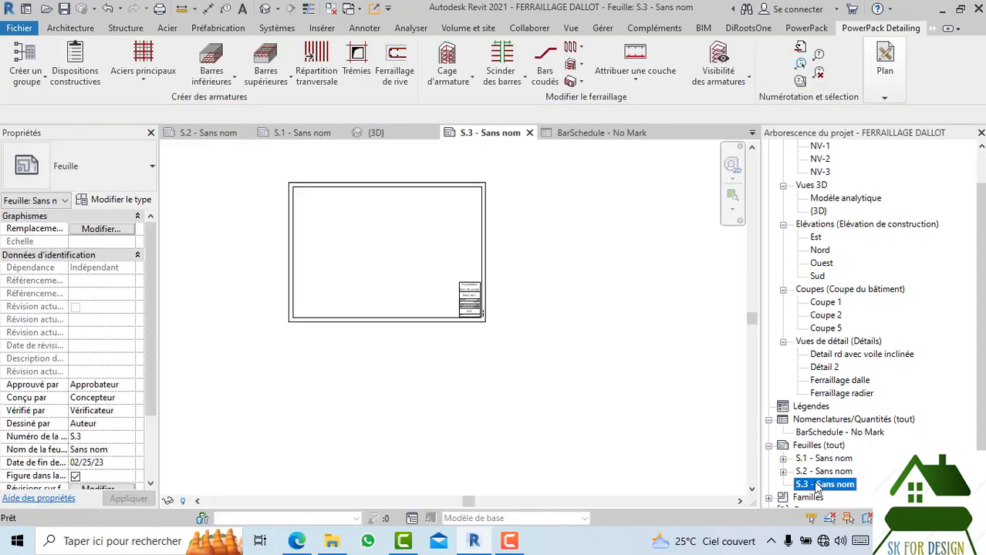
{"action": "key", "text": "F2"}
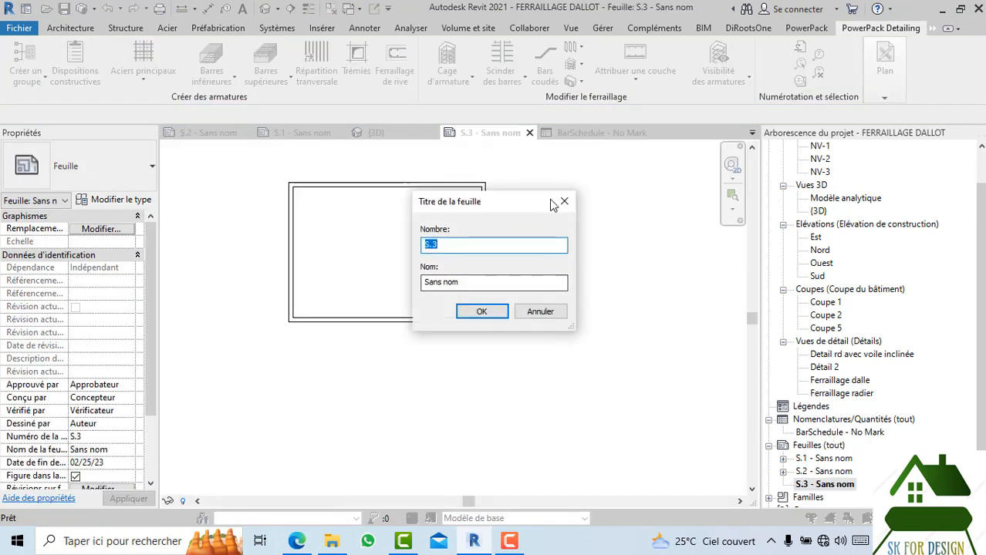
{"action": "left_click", "coordinate": [564, 204]}
{"action": "left_click_drag", "start_coordinate": [836, 436], "coordinate": [347, 220]}
{"action": "scroll", "coordinate": [337, 212], "scroll_direction": "up", "scroll_amount": 2}
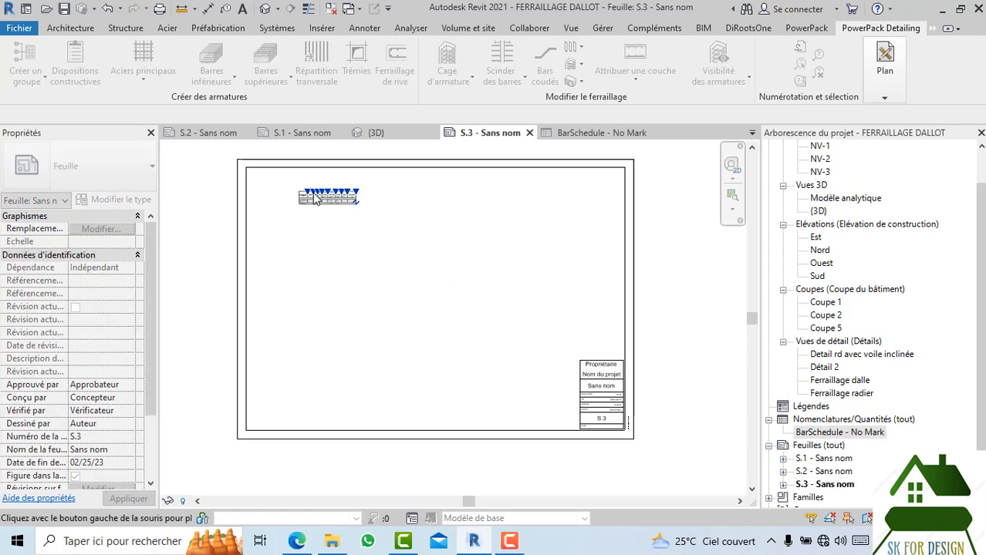
{"action": "scroll", "coordinate": [334, 199], "scroll_direction": "up", "scroll_amount": 2}
{"action": "left_click", "coordinate": [330, 223]}
{"action": "scroll", "coordinate": [350, 273], "scroll_direction": "down", "scroll_amount": 2}
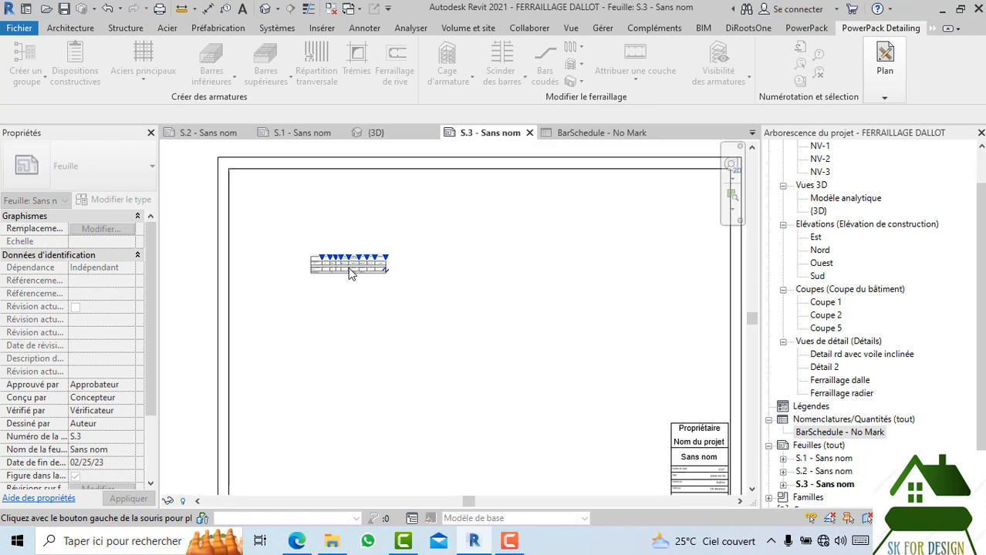
{"action": "key", "text": "Escape"}
{"action": "scroll", "coordinate": [332, 194], "scroll_direction": "down", "scroll_amount": 5}
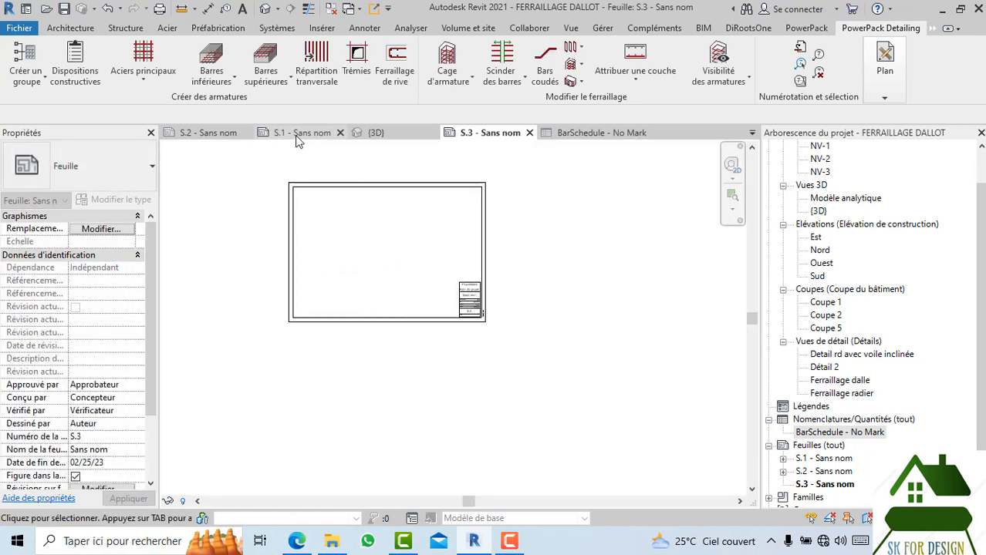
- On sheet S.1, deactivate the active Coupe 1 view and place the BarSchedule - No Mark schedule below it
{"action": "left_click", "coordinate": [297, 134]}
{"action": "scroll", "coordinate": [399, 284], "scroll_direction": "down", "scroll_amount": 2}
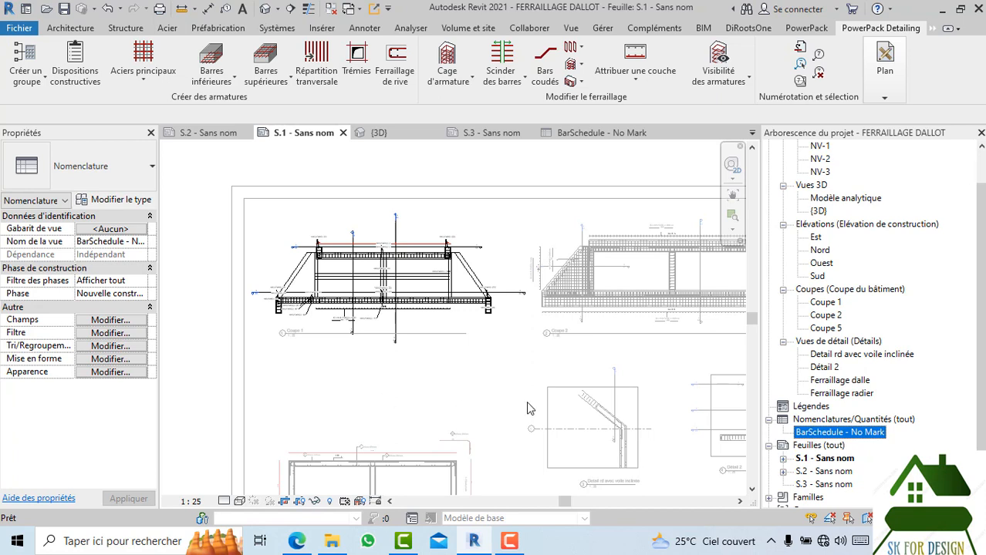
{"action": "right_click", "coordinate": [370, 381]}
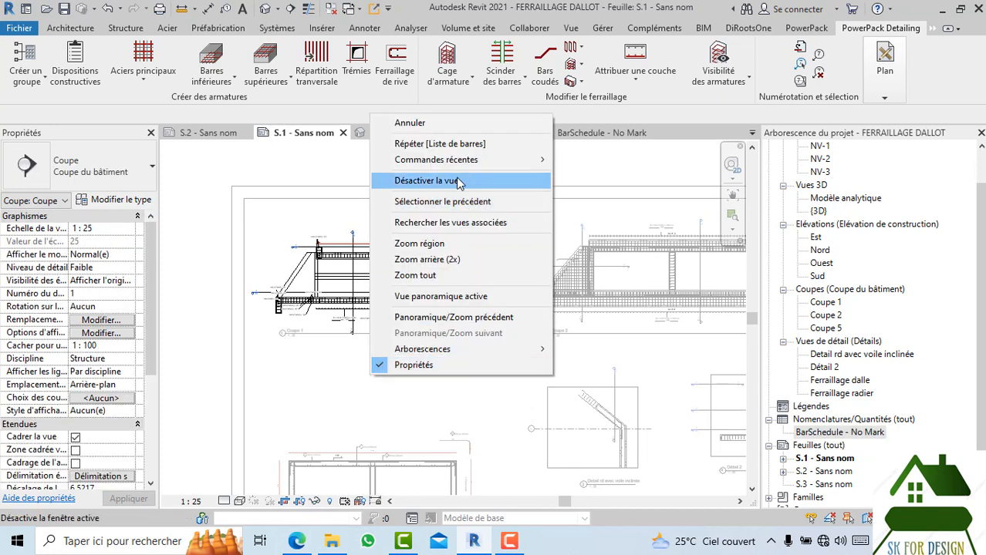
{"action": "left_click", "coordinate": [428, 181]}
{"action": "left_click_drag", "start_coordinate": [829, 438], "coordinate": [332, 388]}
{"action": "left_click", "coordinate": [332, 388]}
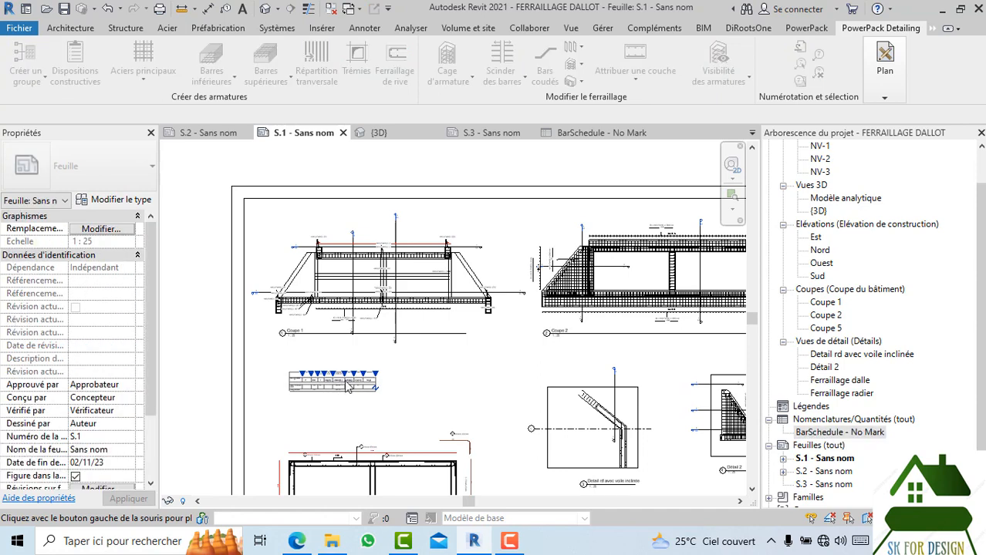
{"action": "scroll", "coordinate": [358, 381], "scroll_direction": "up", "scroll_amount": 2}
{"action": "scroll", "coordinate": [358, 381], "scroll_direction": "up", "scroll_amount": 5}
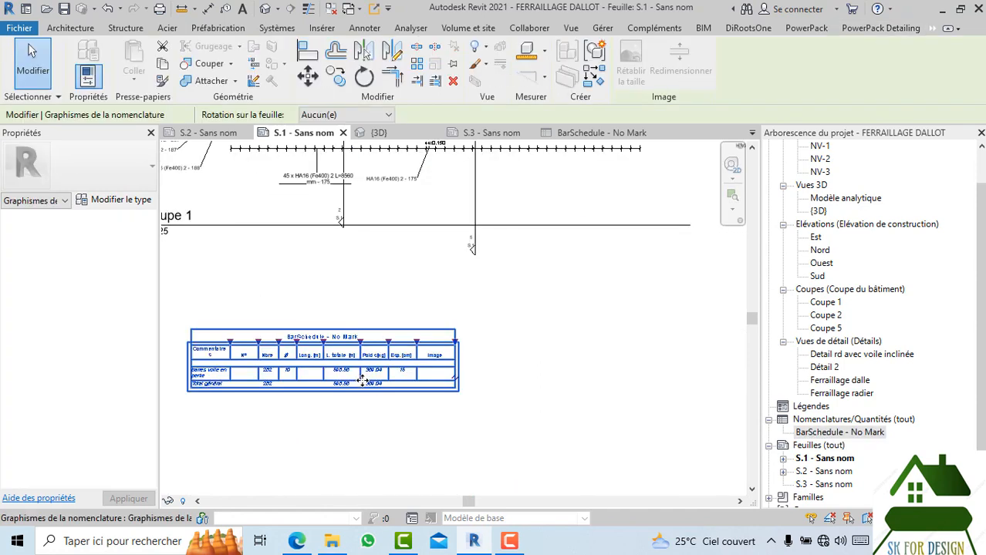
{"action": "scroll", "coordinate": [520, 359], "scroll_direction": "down", "scroll_amount": 3}
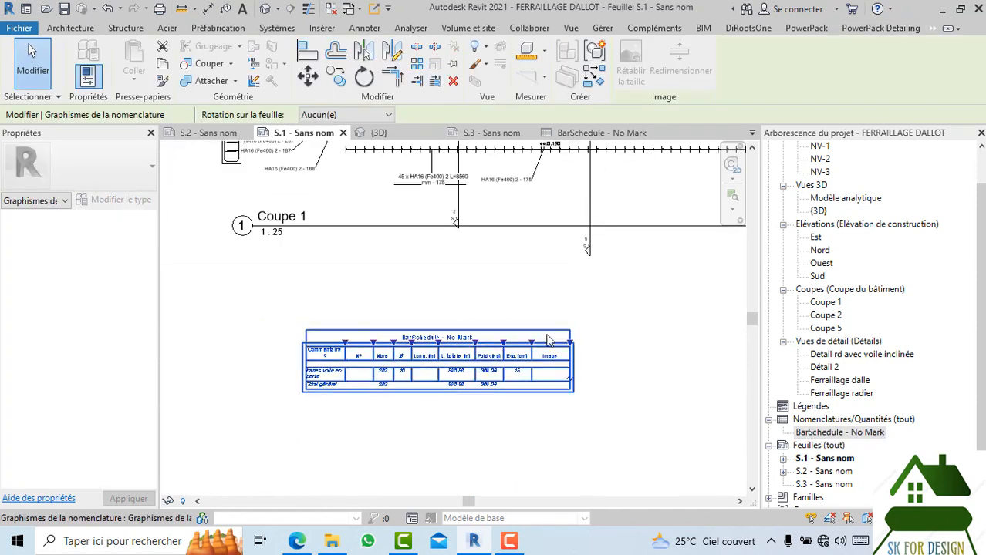
{"action": "scroll", "coordinate": [525, 355], "scroll_direction": "up", "scroll_amount": 4}
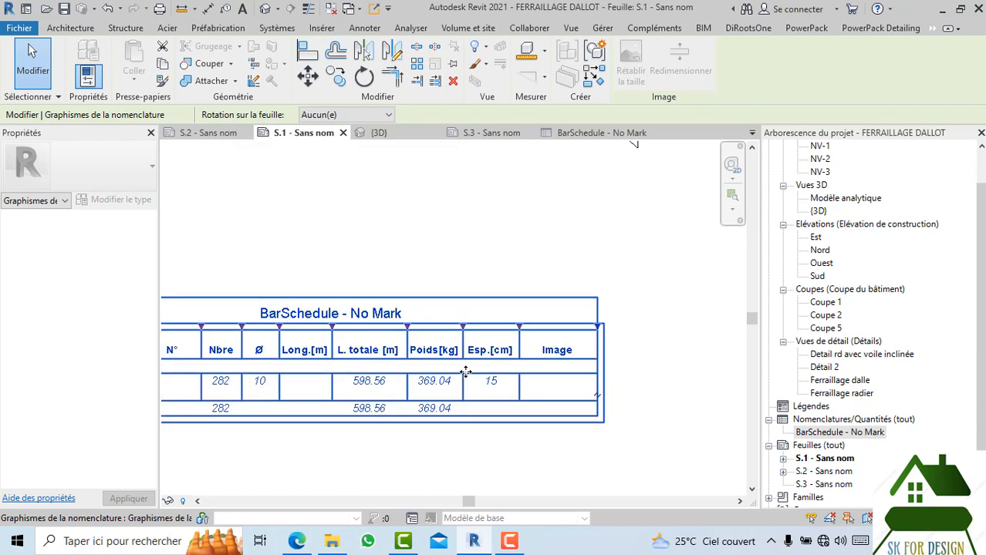
- Return from the sheet to the 3D view and check the comment of the sloping wall's horizontal shape 15 HA10 bar set
{"action": "scroll", "coordinate": [465, 373], "scroll_direction": "down", "scroll_amount": 3}
{"action": "scroll", "coordinate": [331, 355], "scroll_direction": "down", "scroll_amount": 4}
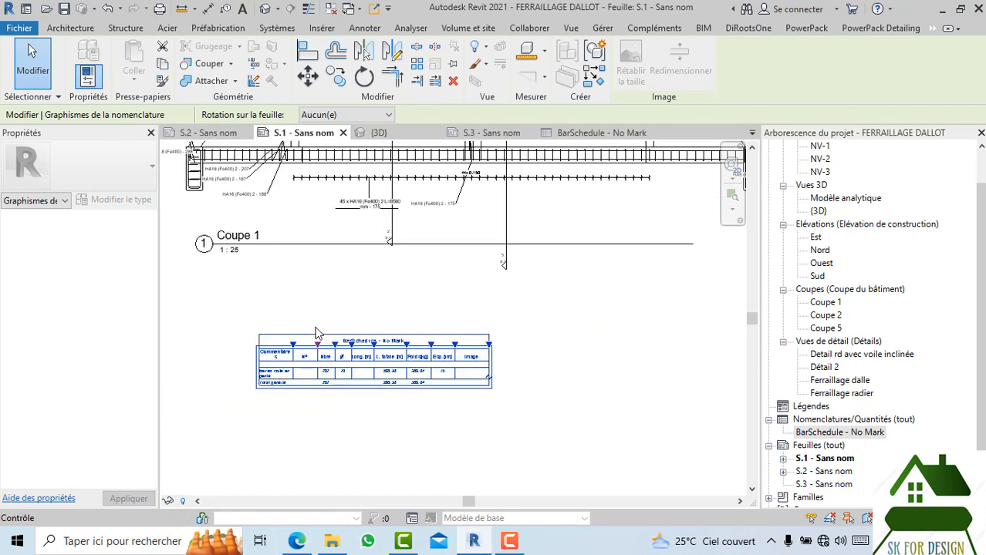
{"action": "left_click", "coordinate": [383, 133]}
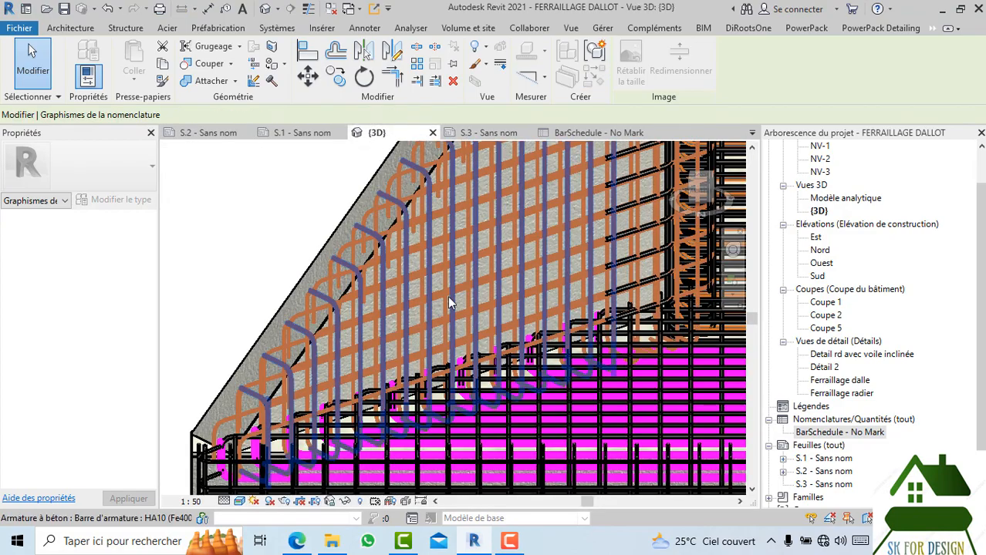
{"action": "scroll", "coordinate": [393, 342], "scroll_direction": "down", "scroll_amount": 5}
{"action": "scroll", "coordinate": [465, 182], "scroll_direction": "up", "scroll_amount": 3}
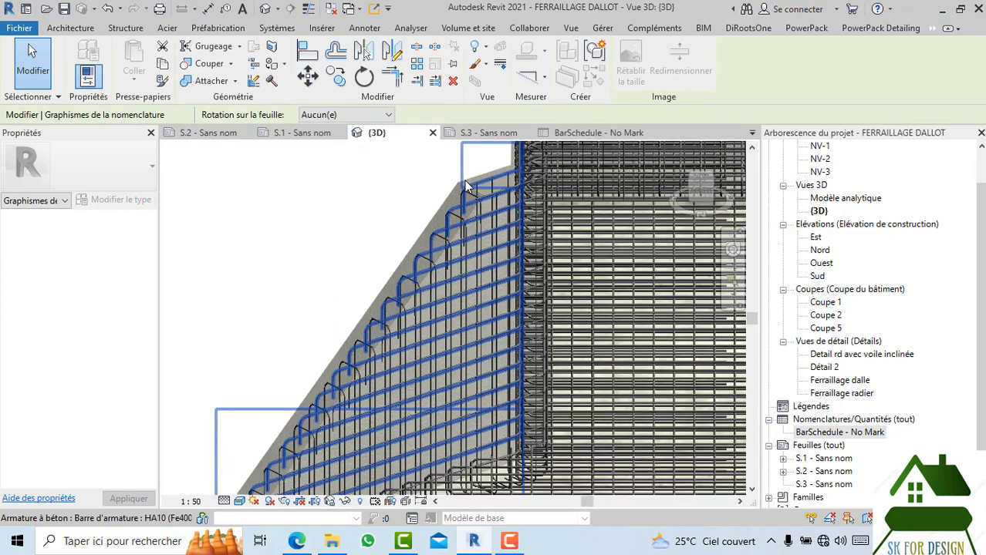
{"action": "scroll", "coordinate": [465, 182], "scroll_direction": "up", "scroll_amount": 2}
{"action": "left_click", "coordinate": [444, 246]}
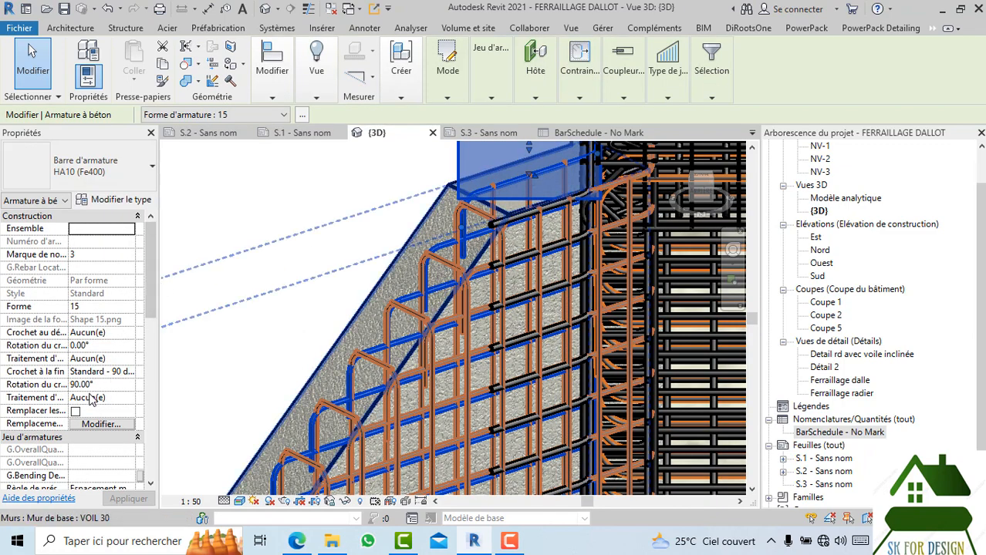
{"action": "scroll", "coordinate": [91, 398], "scroll_direction": "down", "scroll_amount": 5}
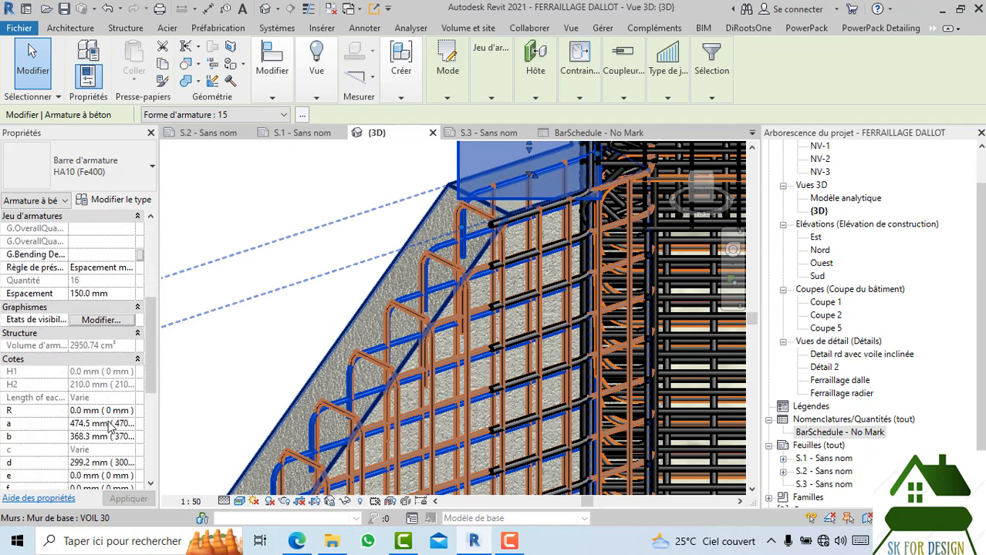
{"action": "scroll", "coordinate": [110, 426], "scroll_direction": "down", "scroll_amount": 5}
{"action": "left_click", "coordinate": [291, 362]}
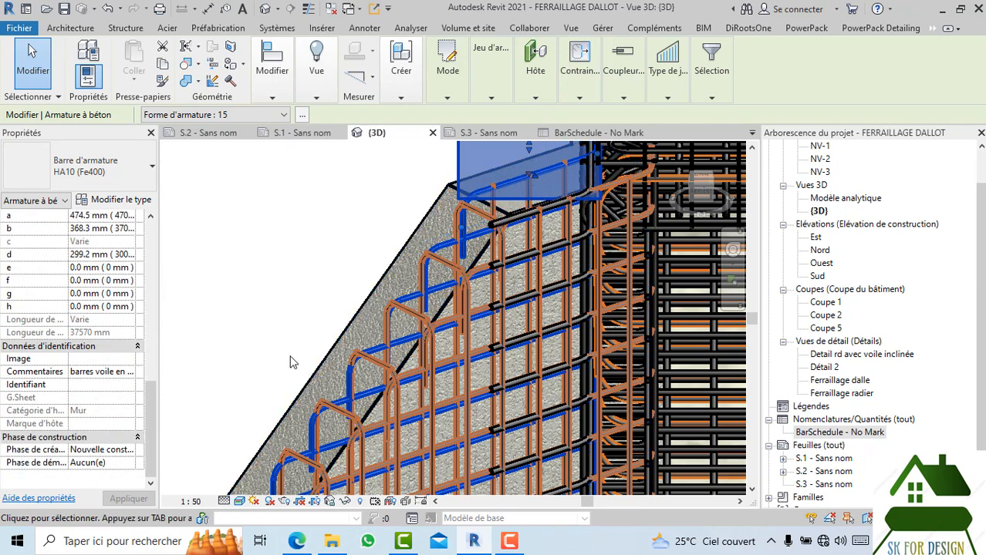
- Check the comments of both horizontal HA10 sets and the bent vertical HA10 set in the same sloping wall
{"action": "scroll", "coordinate": [432, 339], "scroll_direction": "up", "scroll_amount": 2}
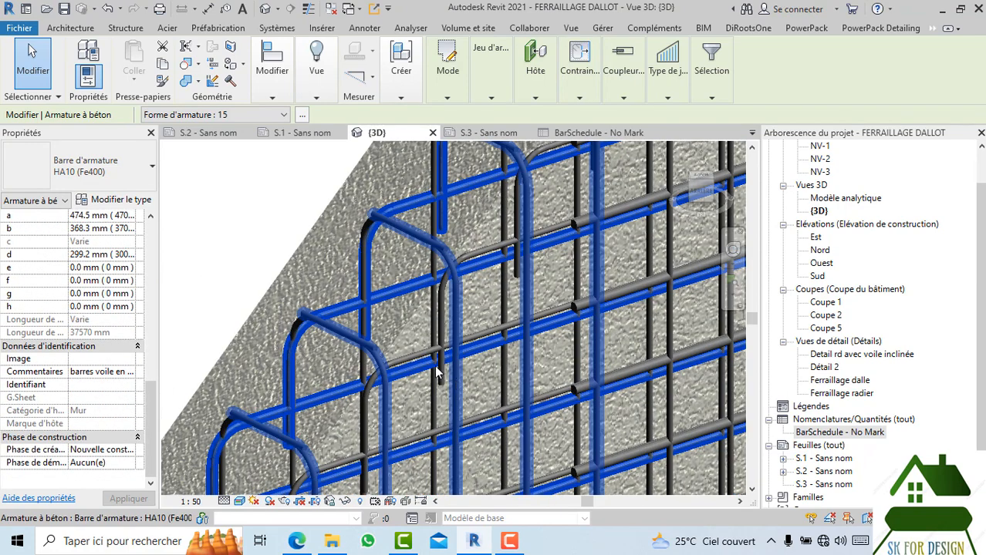
{"action": "left_click", "coordinate": [491, 248]}
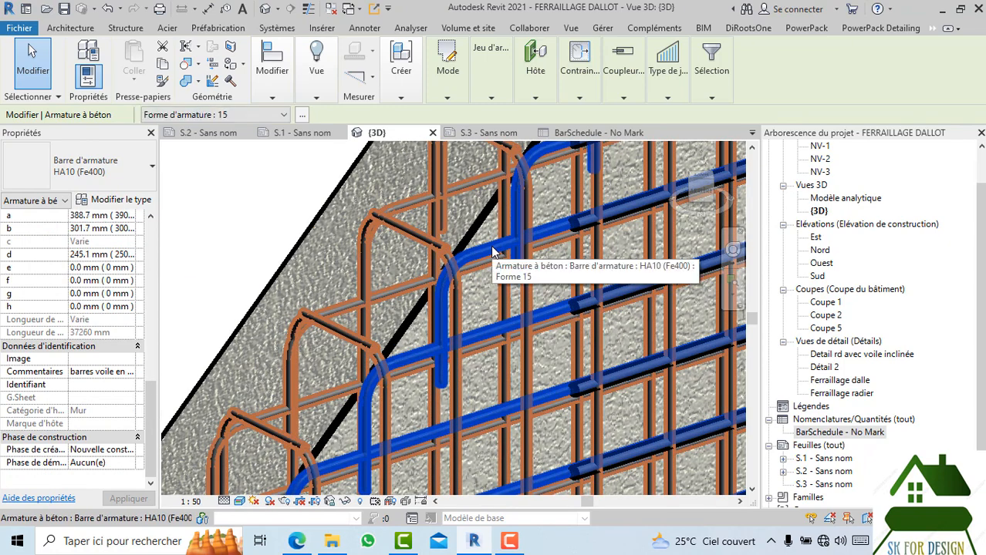
{"action": "left_click", "coordinate": [401, 288]}
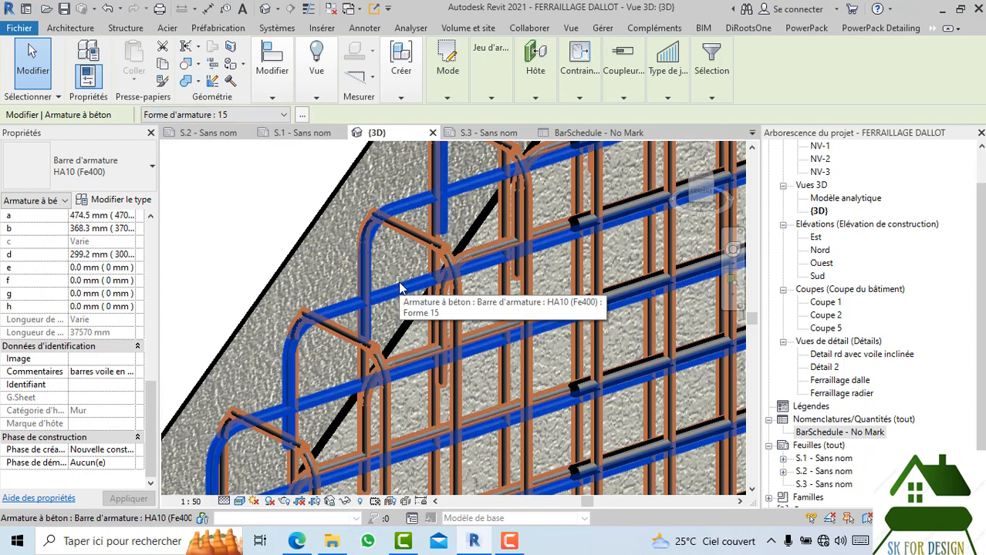
{"action": "left_click", "coordinate": [456, 327]}
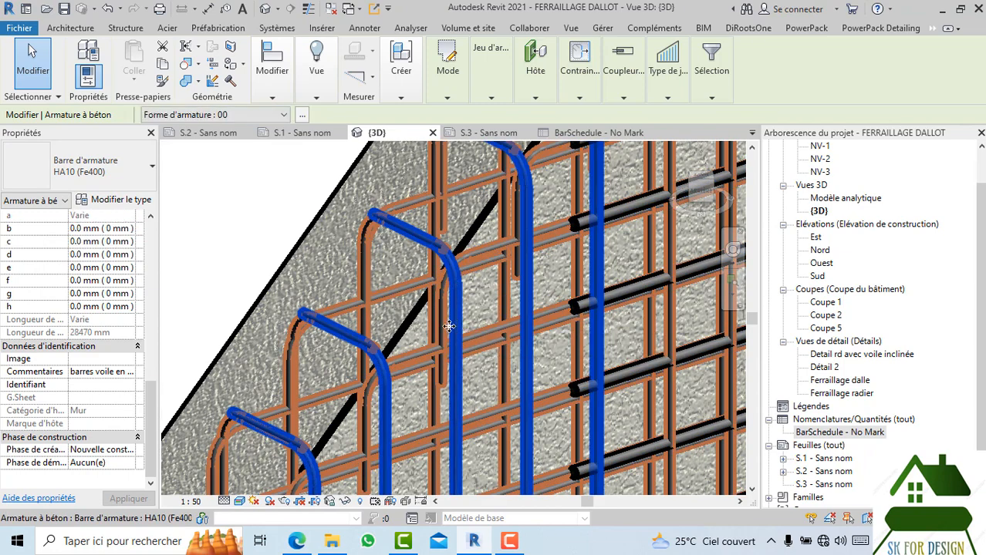
{"action": "scroll", "coordinate": [449, 326], "scroll_direction": "down", "scroll_amount": 6}
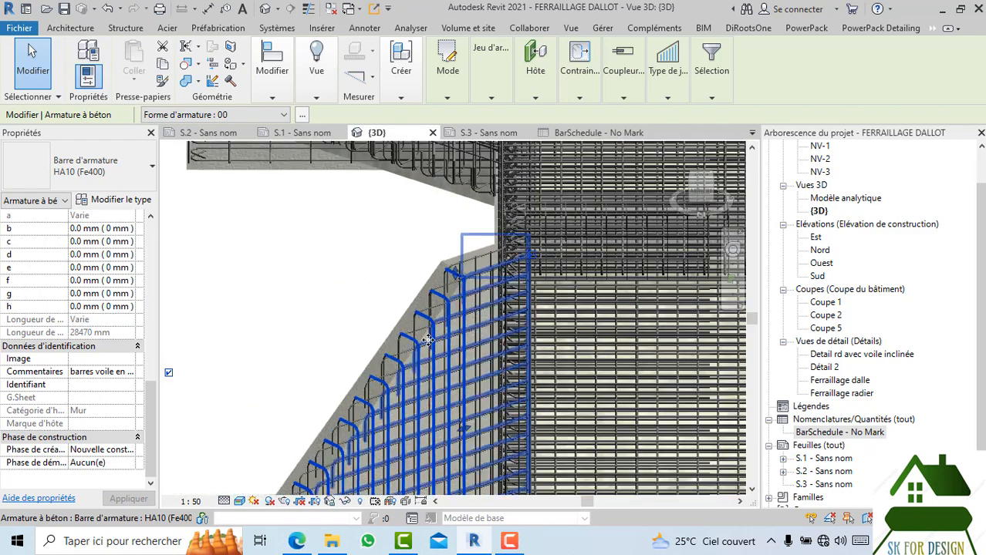
{"action": "middle_click_drag", "start_coordinate": [428, 340], "coordinate": [333, 284]}
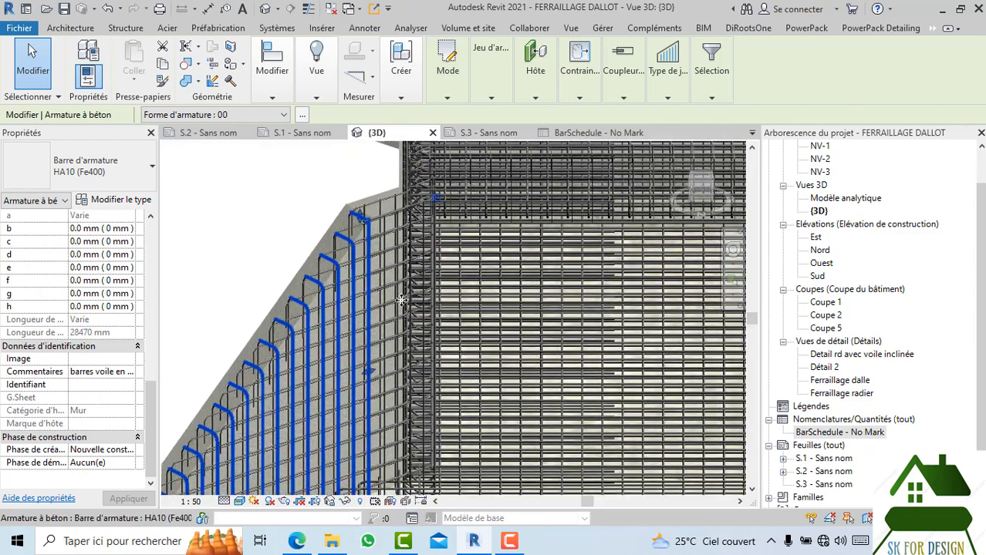
{"action": "scroll", "coordinate": [401, 300], "scroll_direction": "down", "scroll_amount": 2}
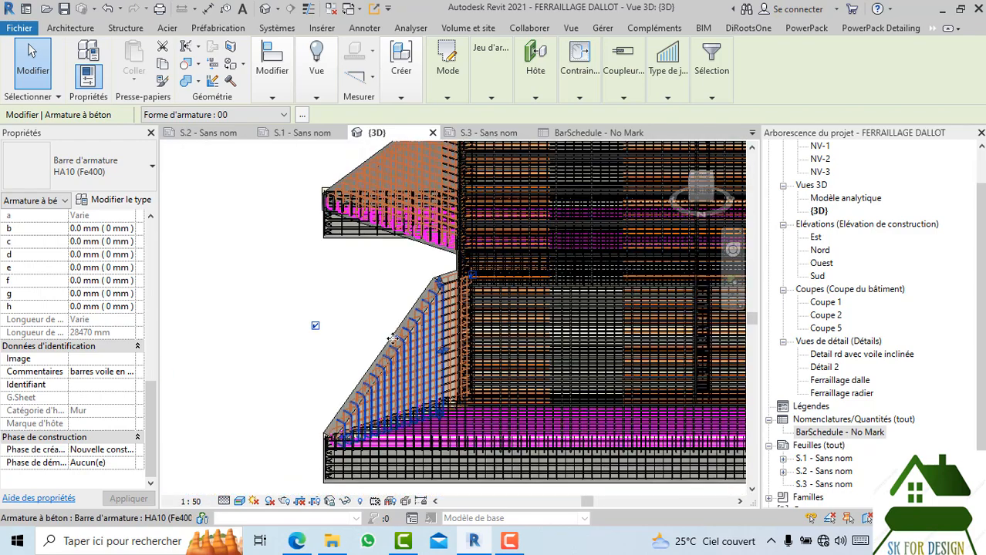
- Select the lower VOIL 30 sloping wall and try to run Schéma de nomenclature on it
{"action": "scroll", "coordinate": [392, 332], "scroll_direction": "up", "scroll_amount": 2}
{"action": "left_click", "coordinate": [275, 275]}
{"action": "left_click_drag", "start_coordinate": [277, 281], "coordinate": [413, 398]}
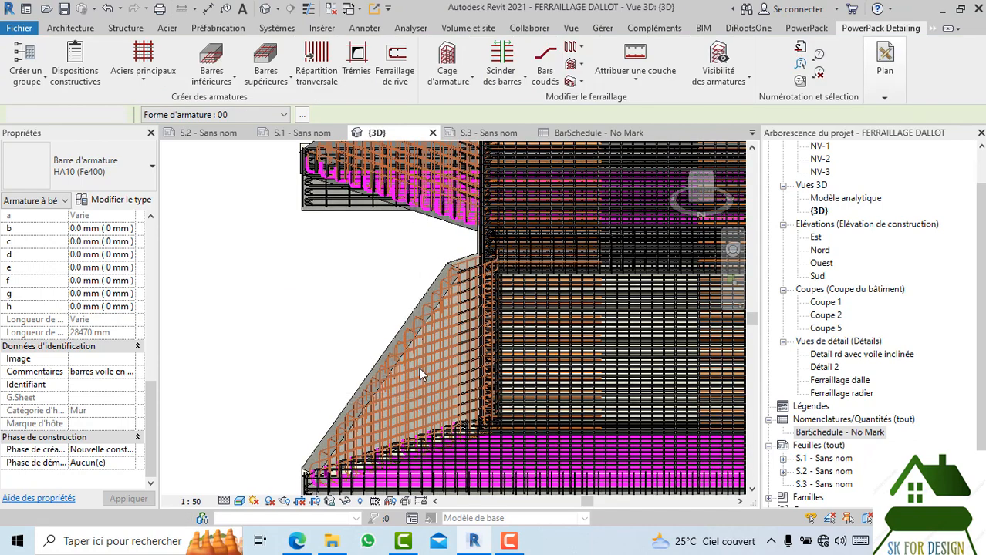
{"action": "left_click", "coordinate": [449, 266]}
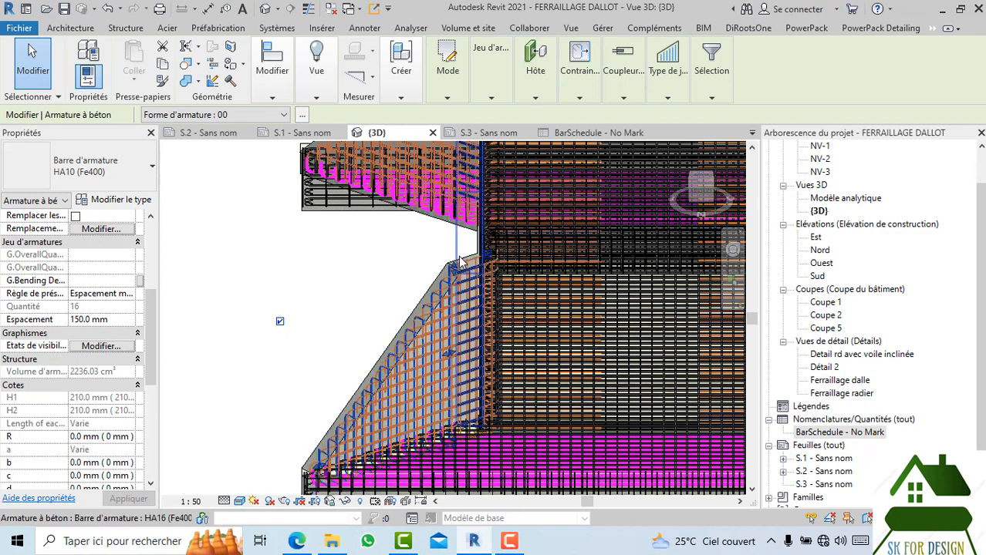
{"action": "scroll", "coordinate": [455, 265], "scroll_direction": "up", "scroll_amount": 3}
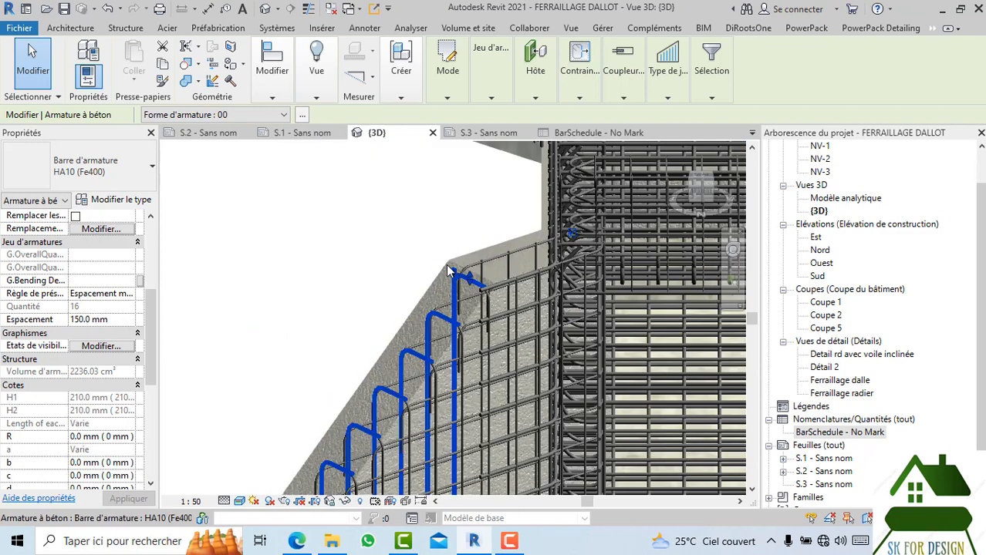
{"action": "left_click", "coordinate": [448, 267]}
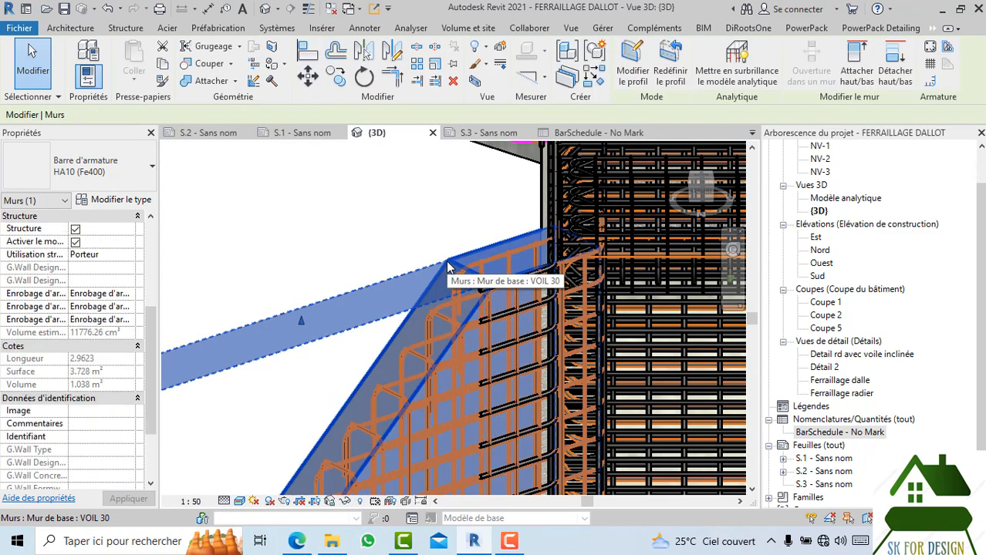
{"action": "left_click", "coordinate": [907, 31]}
{"action": "left_click", "coordinate": [897, 91]}
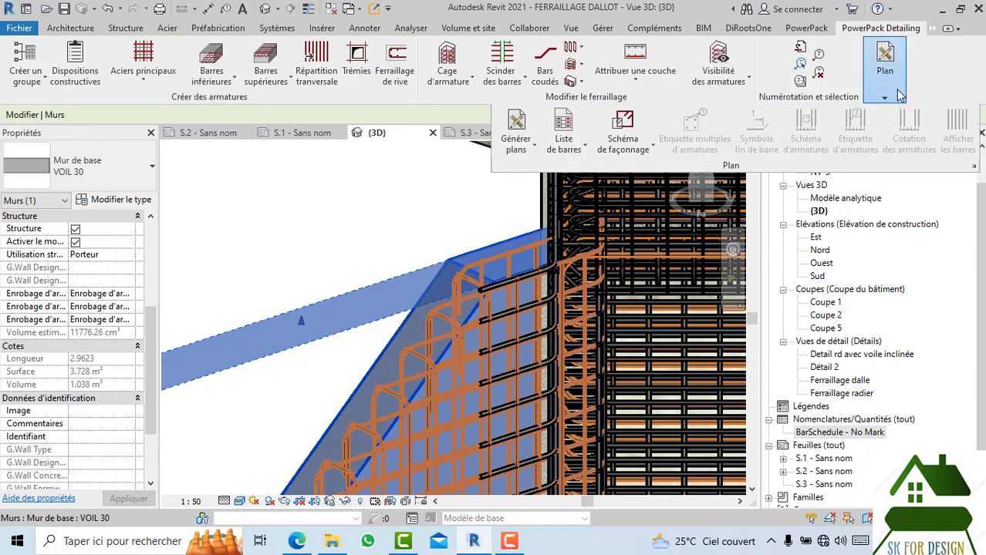
{"action": "left_click", "coordinate": [581, 147]}
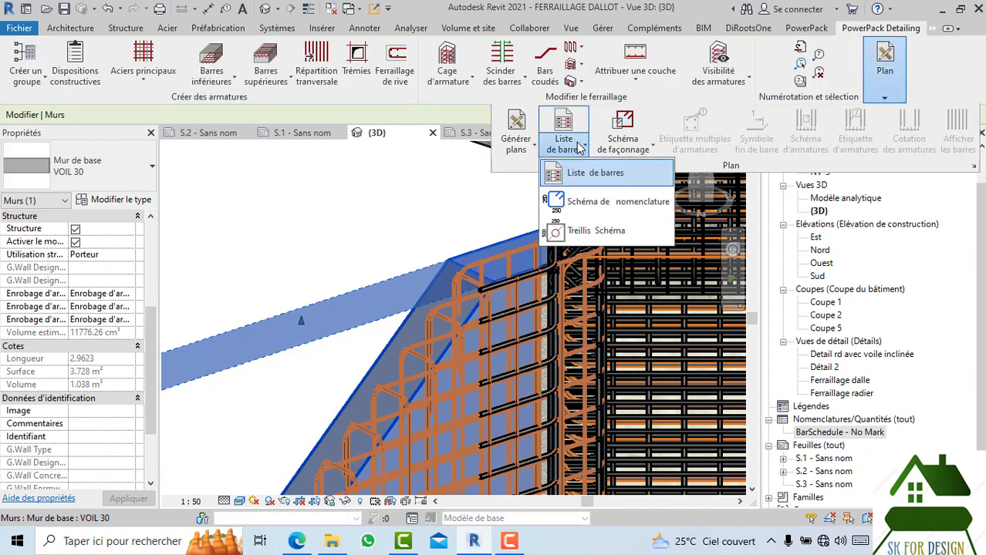
{"action": "left_click", "coordinate": [599, 204]}
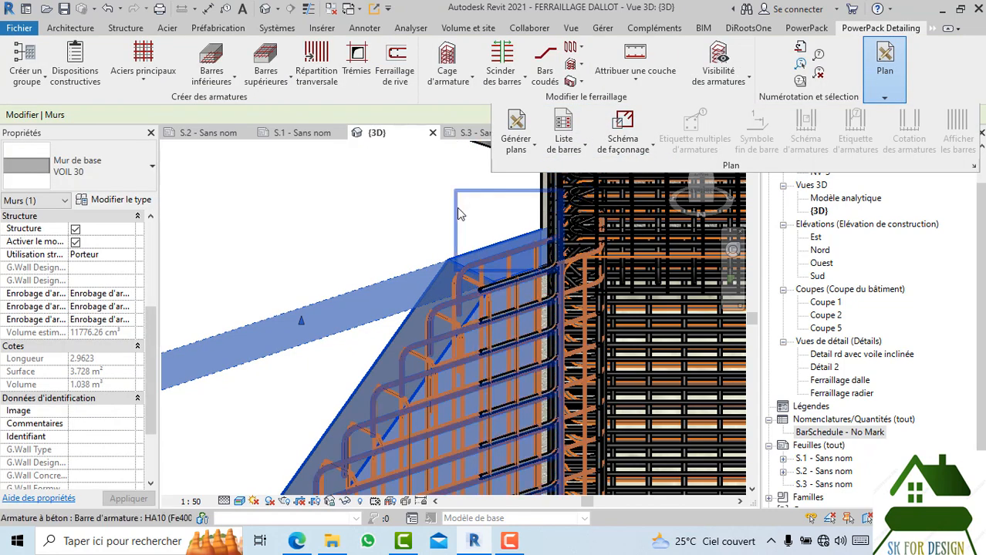
{"action": "scroll", "coordinate": [445, 222], "scroll_direction": "down", "scroll_amount": 5}
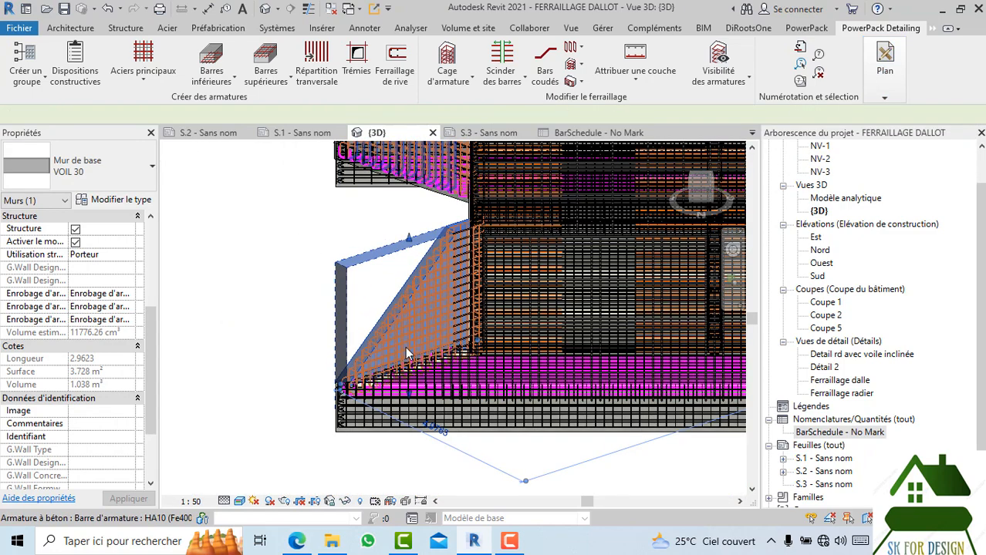
{"action": "left_click", "coordinate": [365, 303]}
{"action": "left_click_drag", "start_coordinate": [313, 245], "coordinate": [312, 240]}
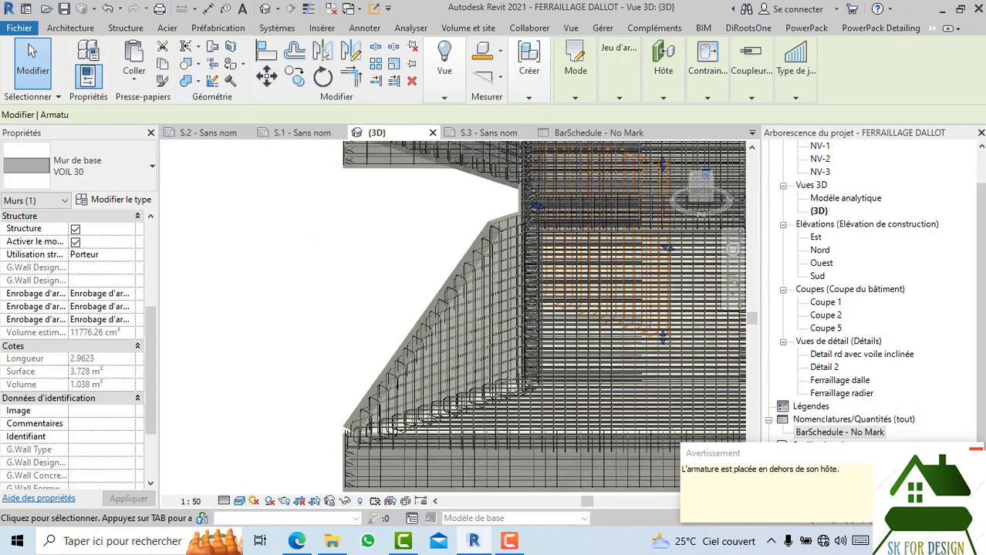
{"action": "left_click", "coordinate": [382, 369]}
{"action": "scroll", "coordinate": [380, 364], "scroll_direction": "down", "scroll_amount": 3}
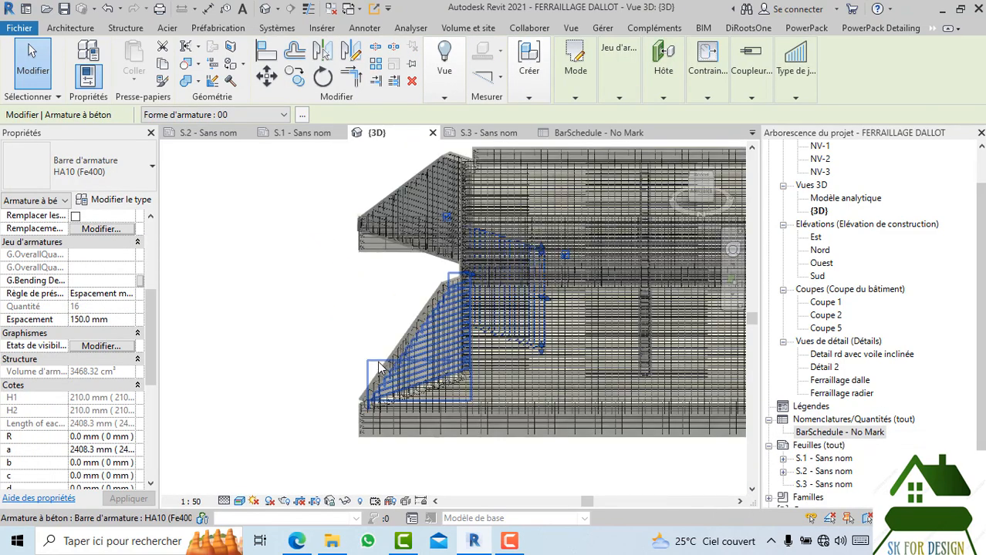
{"action": "left_click", "coordinate": [306, 274]}
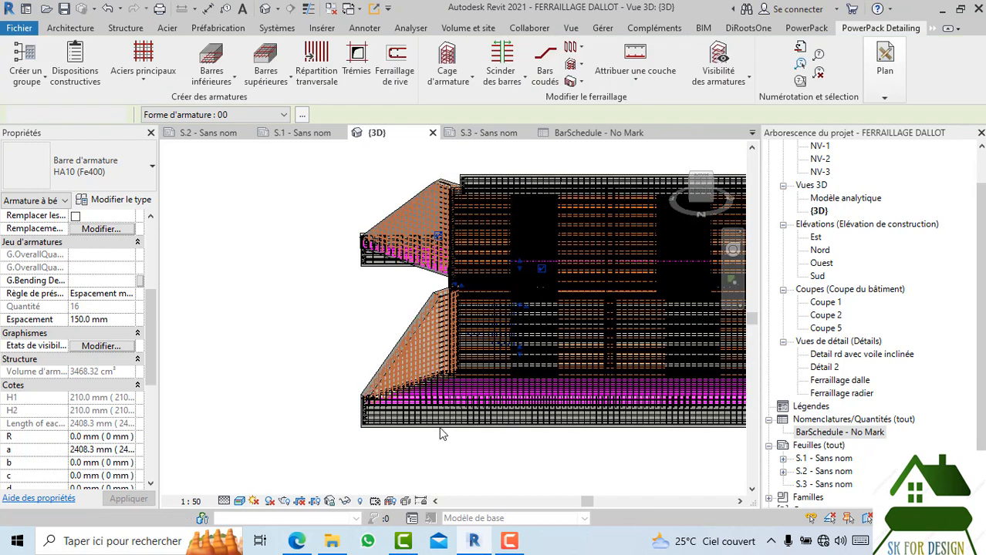
{"action": "left_click", "coordinate": [321, 303]}
{"action": "left_click_drag", "start_coordinate": [469, 456], "coordinate": [483, 475]}
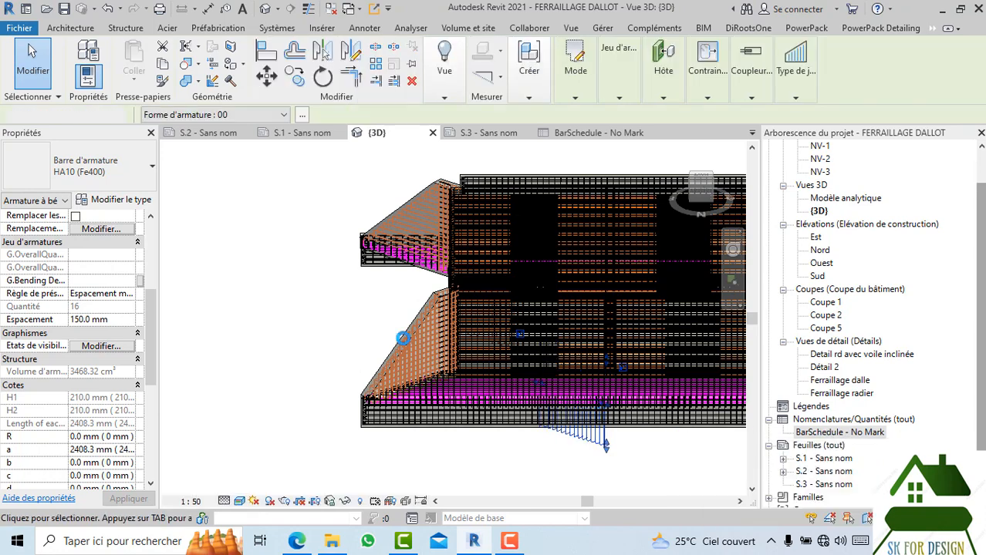
{"action": "left_click", "coordinate": [306, 290]}
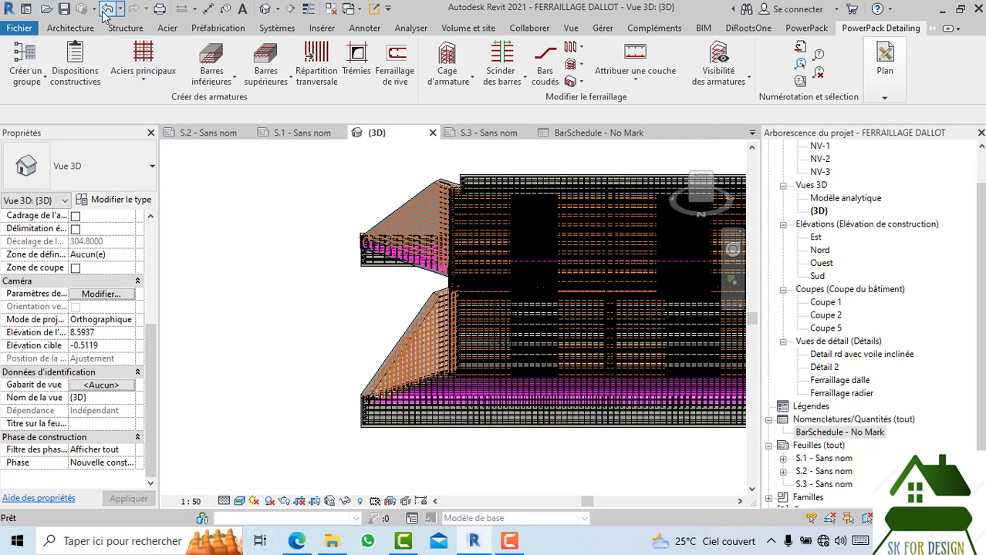
- Select the lower sloping wall together with all its reinforcement and run Schéma de nomenclature on the selection
{"action": "left_click_drag", "start_coordinate": [244, 252], "coordinate": [525, 498]}
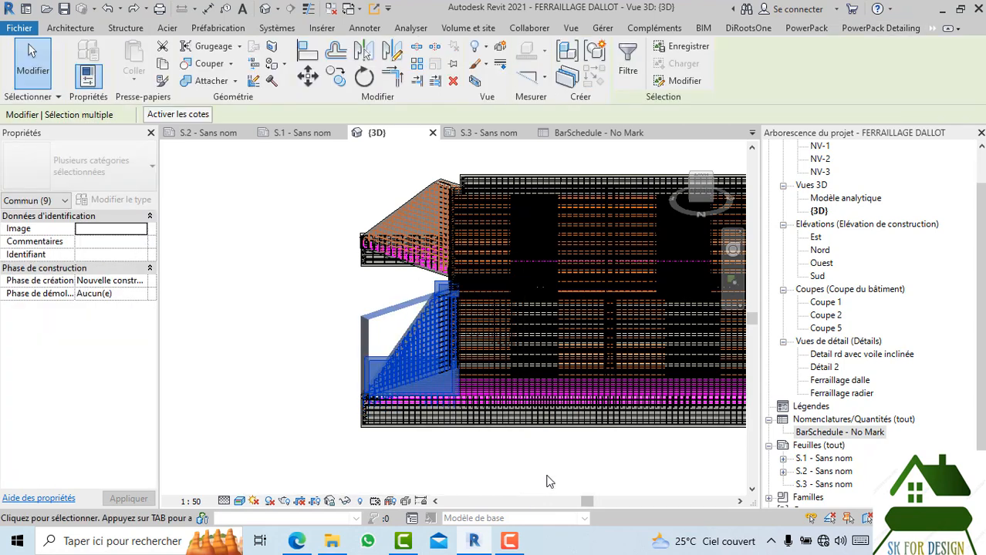
{"action": "left_click", "coordinate": [880, 28]}
{"action": "left_click", "coordinate": [885, 69]}
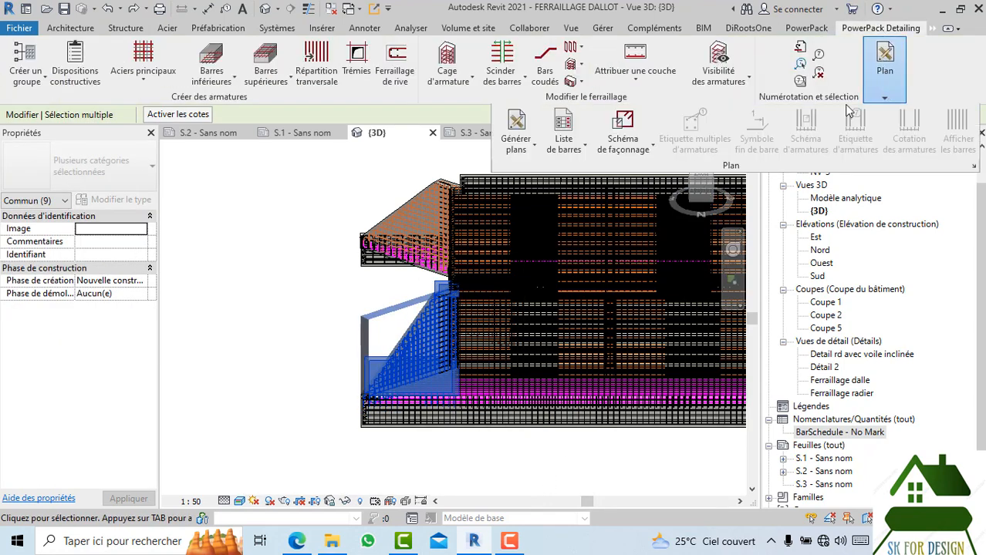
{"action": "left_click", "coordinate": [567, 150]}
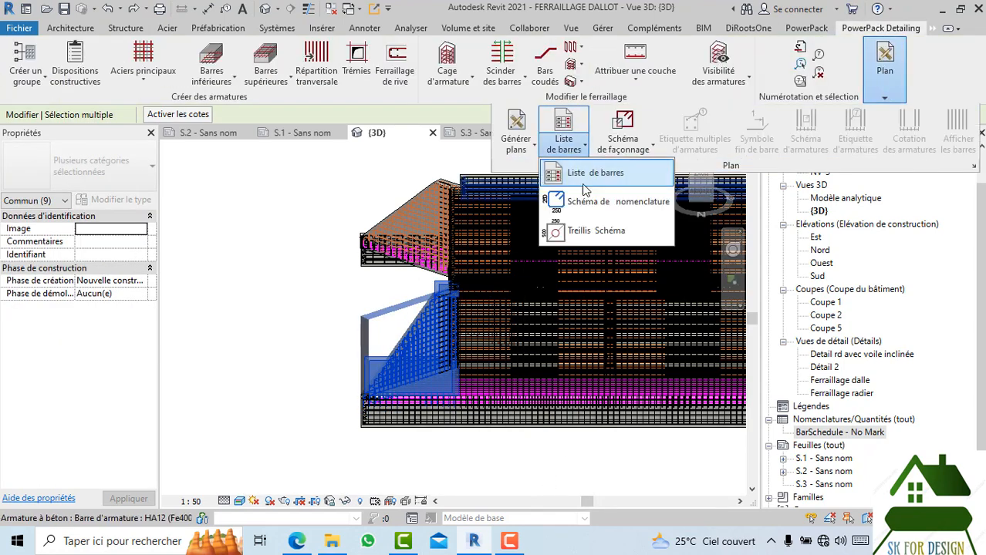
{"action": "left_click", "coordinate": [588, 205]}
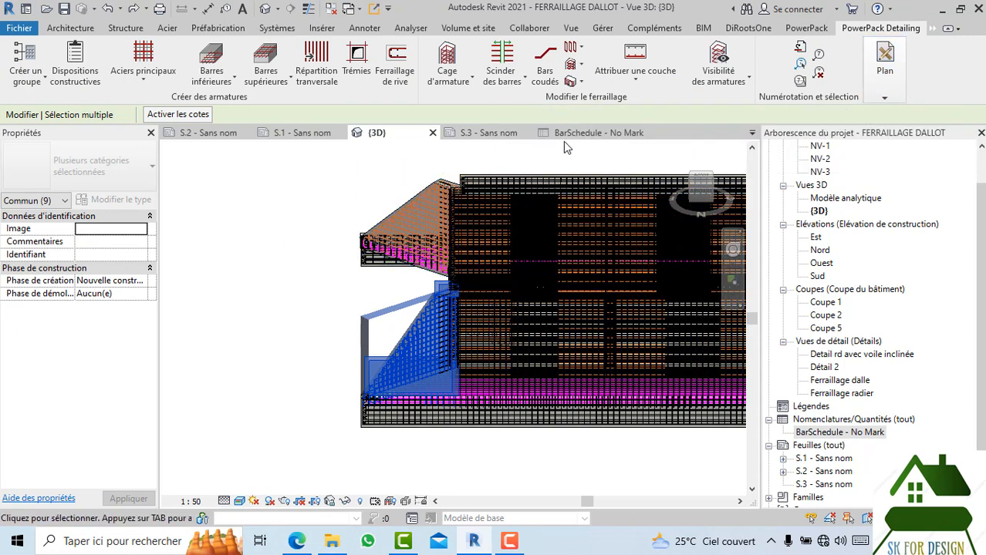
- Look through sheets S.3, S.2 and S.1, and examine the BarSchedule - No Mark table under Coupe 1 for bar diagrams
{"action": "left_click", "coordinate": [480, 129]}
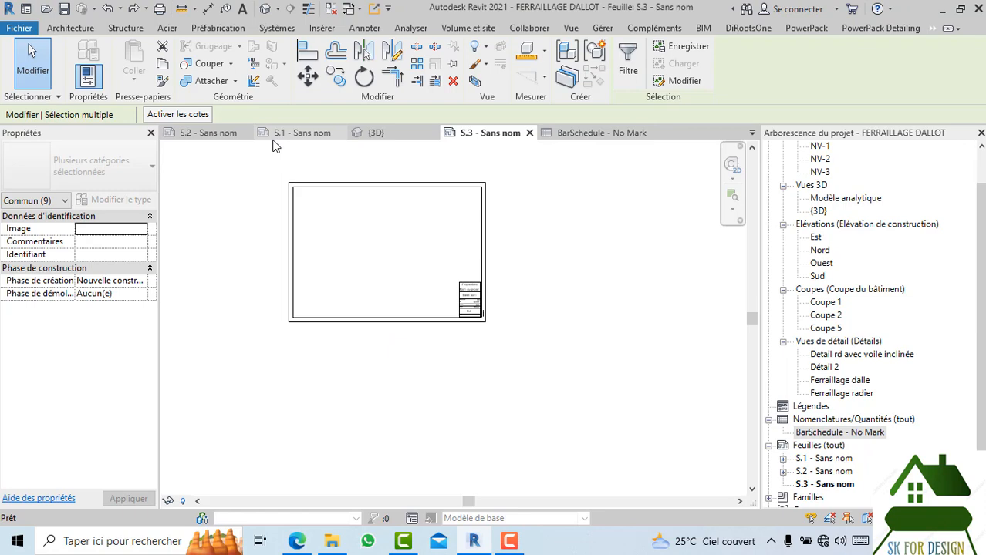
{"action": "left_click", "coordinate": [218, 135]}
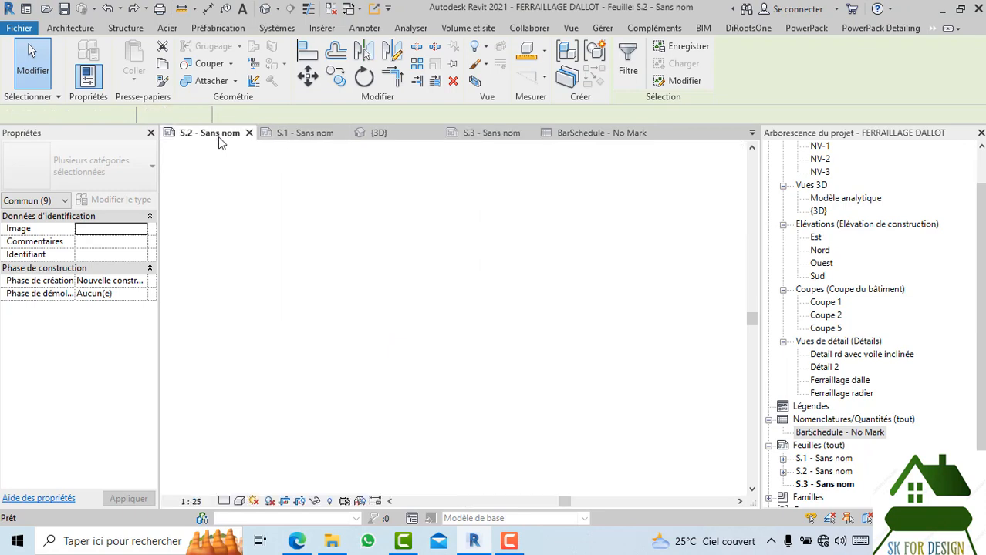
{"action": "left_click", "coordinate": [309, 134]}
{"action": "scroll", "coordinate": [540, 409], "scroll_direction": "up", "scroll_amount": 3}
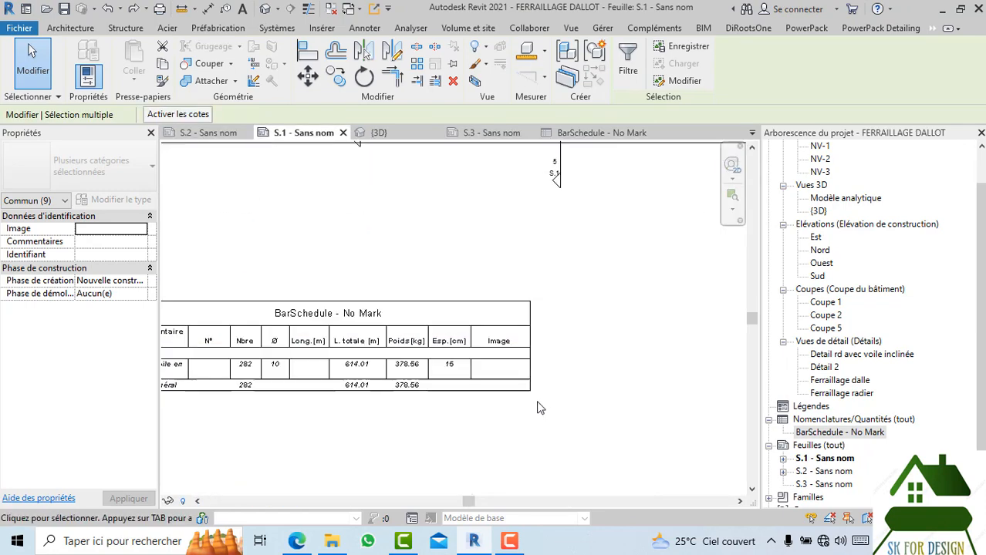
{"action": "scroll", "coordinate": [505, 370], "scroll_direction": "down", "scroll_amount": 5}
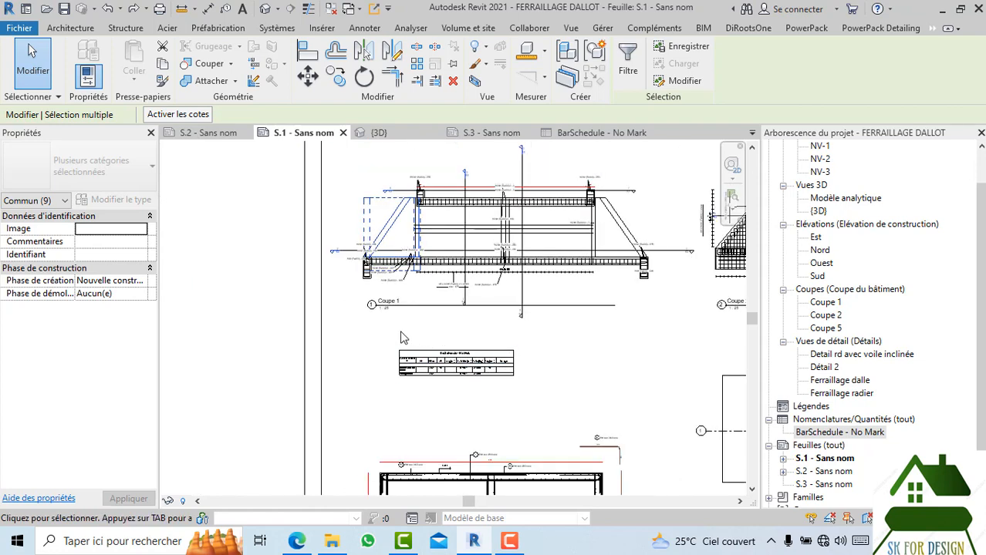
{"action": "left_click", "coordinate": [372, 337]}
{"action": "scroll", "coordinate": [374, 337], "scroll_direction": "down", "scroll_amount": 2}
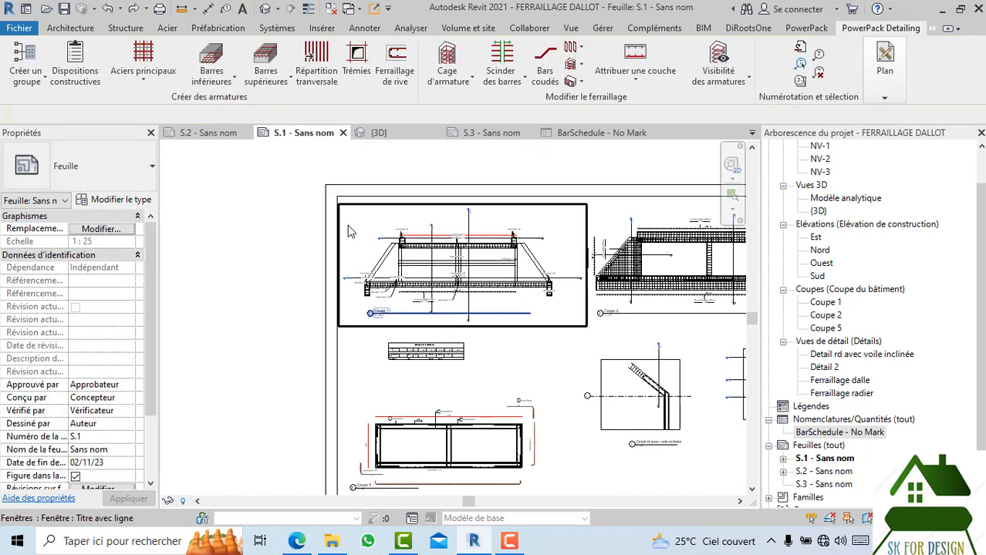
- Activate the Coupe 1 view on sheet S.1, select its elements and try to run Schéma de nomenclature on them
{"action": "double_click", "coordinate": [347, 222]}
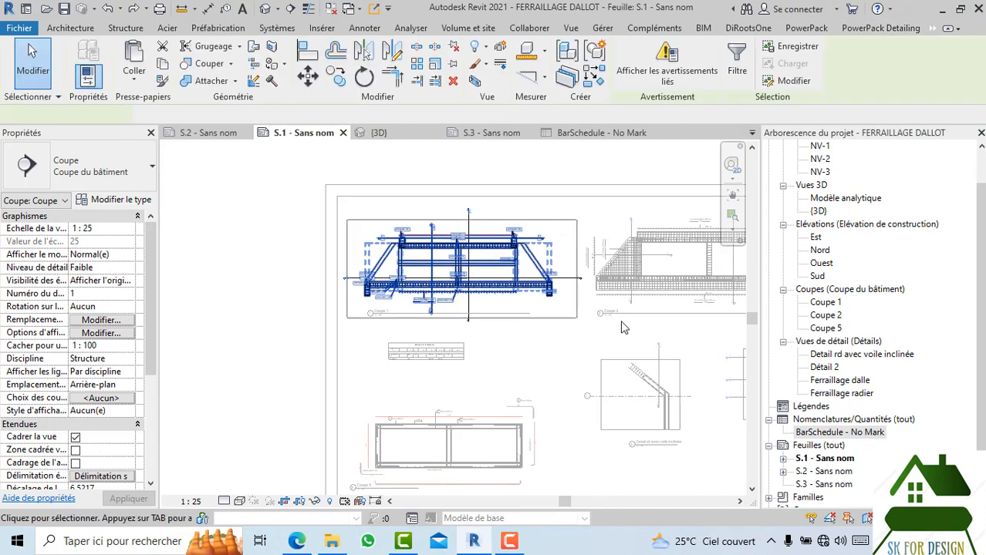
{"action": "left_click", "coordinate": [880, 28]}
{"action": "left_click", "coordinate": [884, 85]}
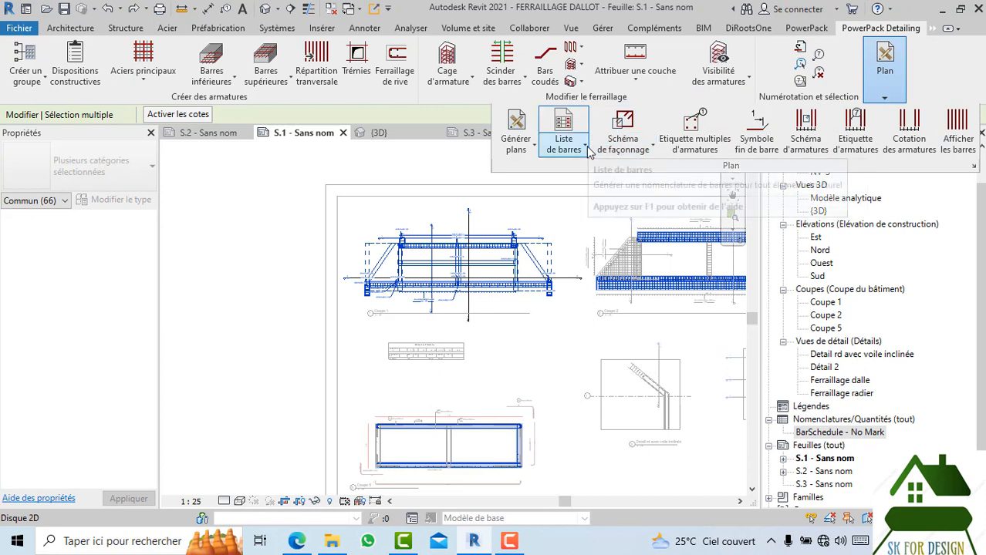
{"action": "left_click", "coordinate": [641, 148]}
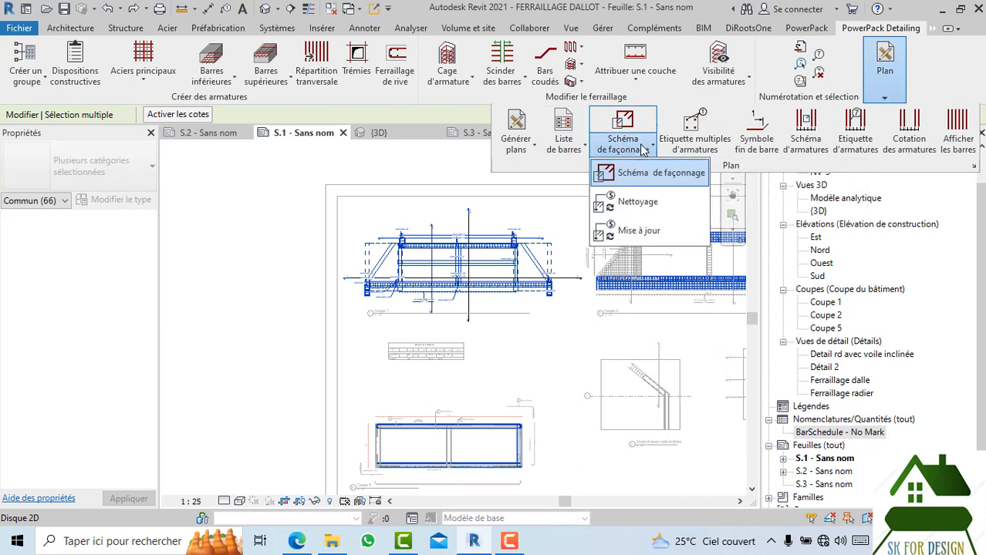
{"action": "left_click", "coordinate": [567, 148]}
{"action": "left_click", "coordinate": [567, 148]}
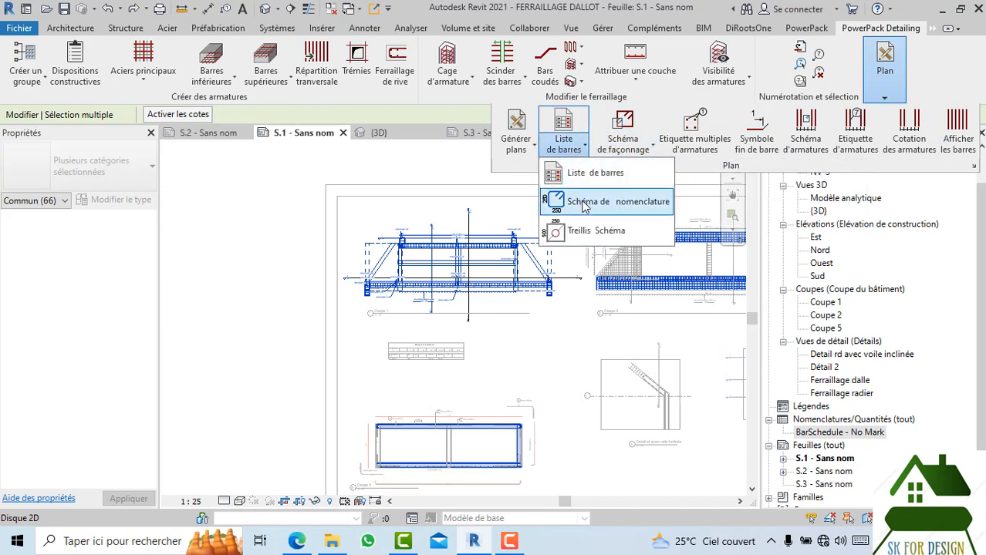
{"action": "left_click", "coordinate": [584, 205]}
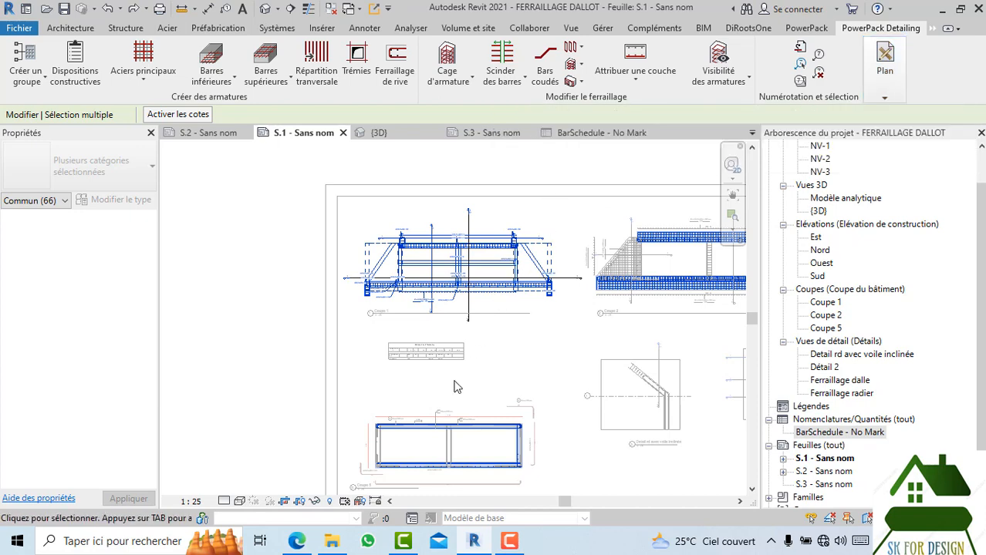
{"action": "scroll", "coordinate": [457, 386], "scroll_direction": "up", "scroll_amount": 10}
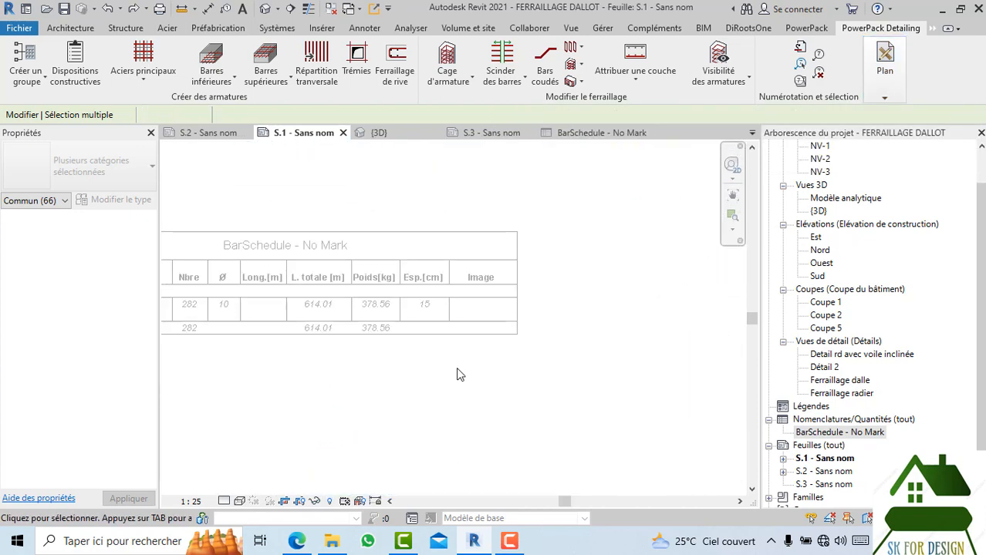
{"action": "scroll", "coordinate": [456, 328], "scroll_direction": "down", "scroll_amount": 10}
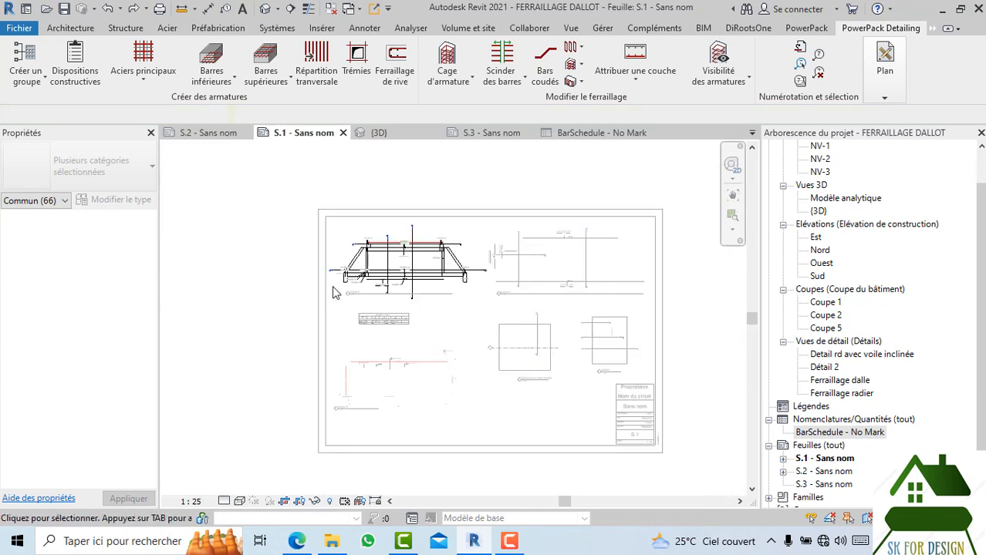
{"action": "scroll", "coordinate": [334, 293], "scroll_direction": "down", "scroll_amount": 1}
{"action": "left_click", "coordinate": [545, 239]}
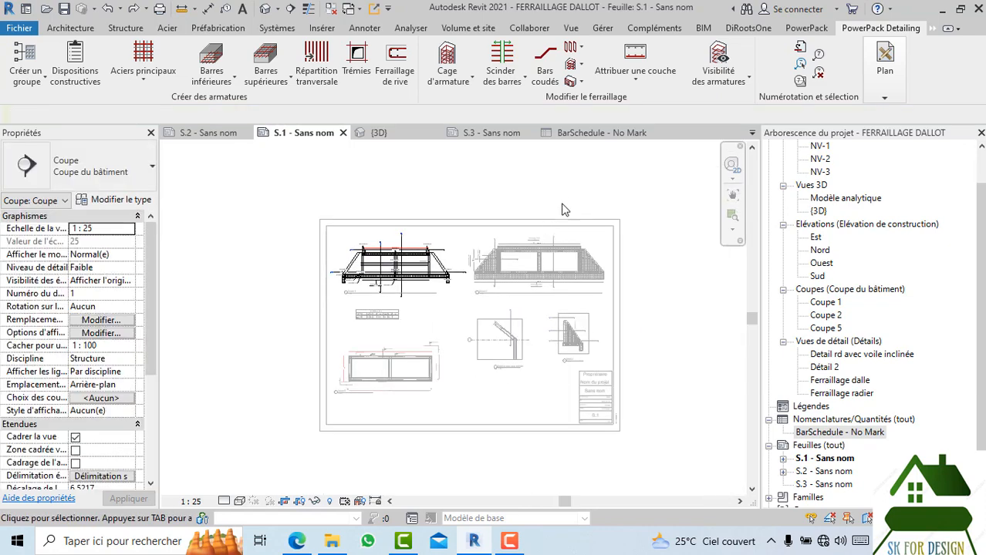
- Inspect the culvert in the 3D view and undo the latest changes affecting the stray vertical HA16 bars beneath the side wall
{"action": "left_click", "coordinate": [376, 134]}
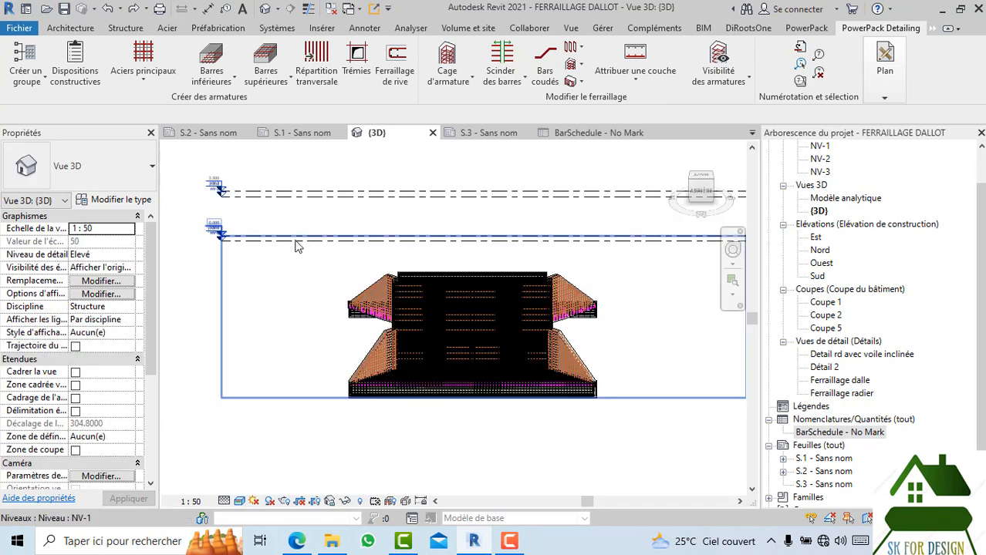
{"action": "left_click", "coordinate": [699, 184]}
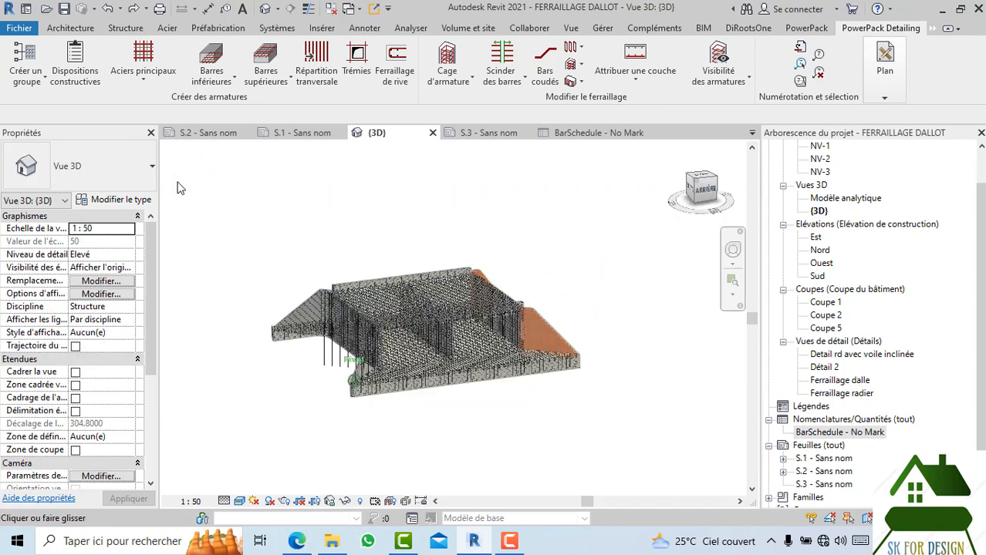
{"action": "middle_click_drag", "start_coordinate": [179, 188], "coordinate": [212, 188], "text": "shift"}
{"action": "scroll", "coordinate": [782, 193], "scroll_direction": "up", "scroll_amount": 1}
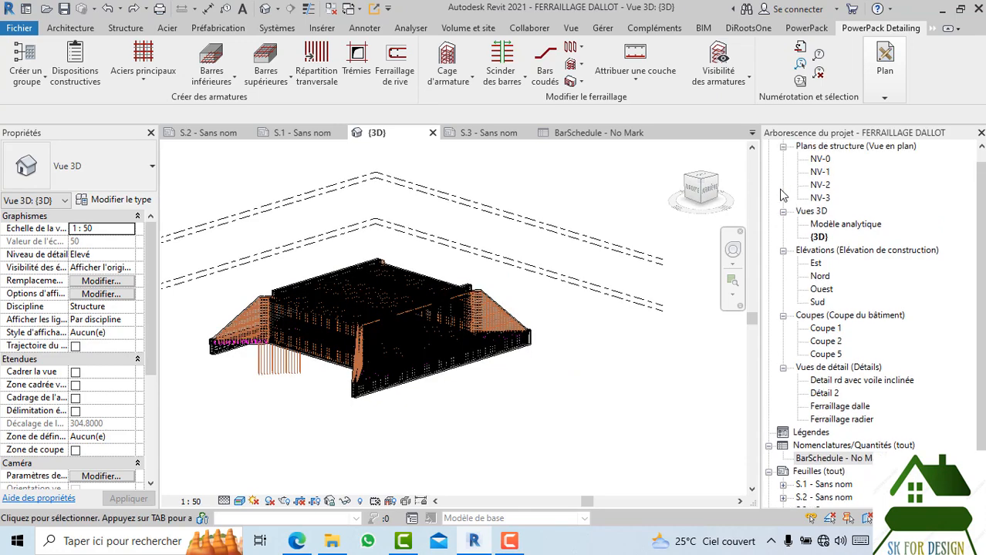
{"action": "middle_click_drag", "start_coordinate": [566, 248], "coordinate": [722, 219]}
{"action": "scroll", "coordinate": [455, 317], "scroll_direction": "up", "scroll_amount": 5}
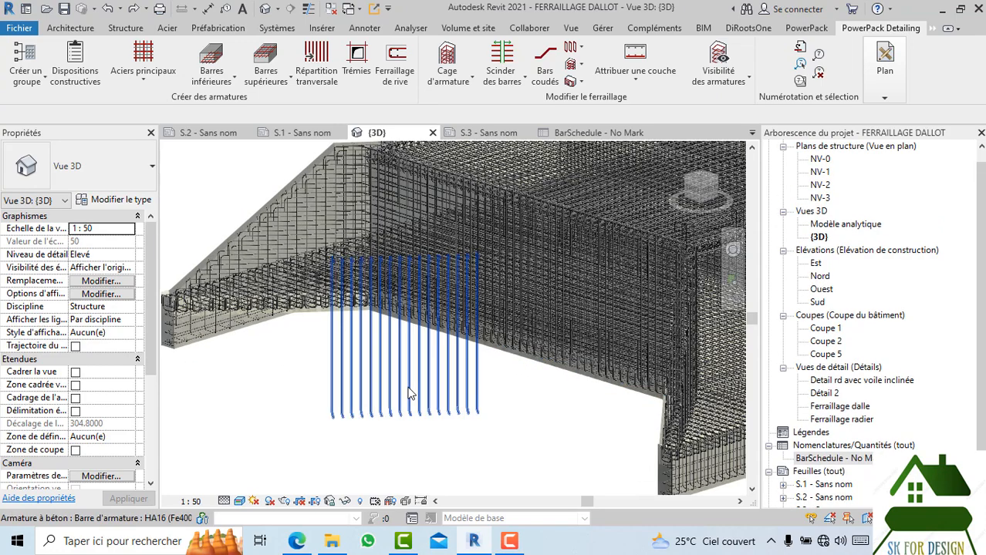
{"action": "left_click", "coordinate": [132, 12]}
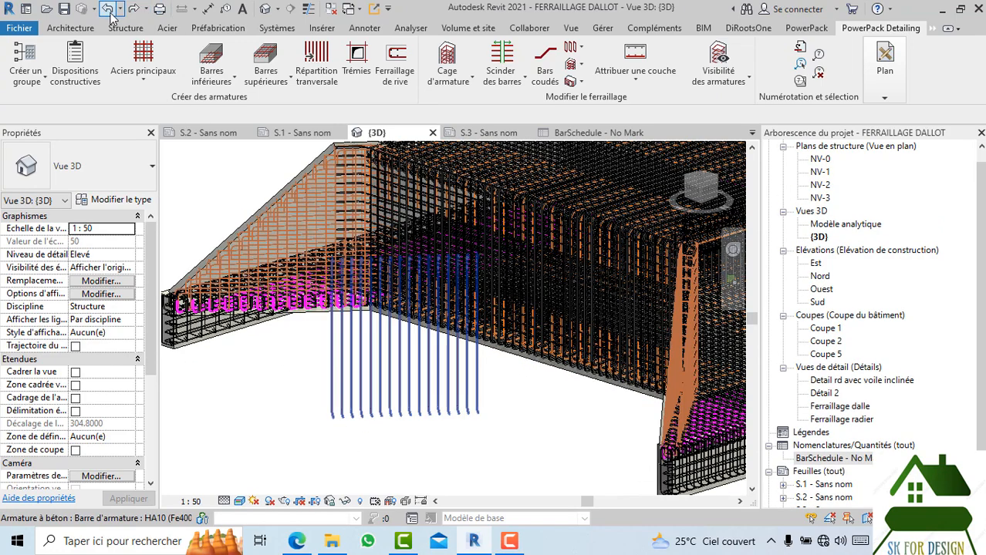
{"action": "left_click", "coordinate": [109, 11]}
{"action": "left_click", "coordinate": [109, 10]}
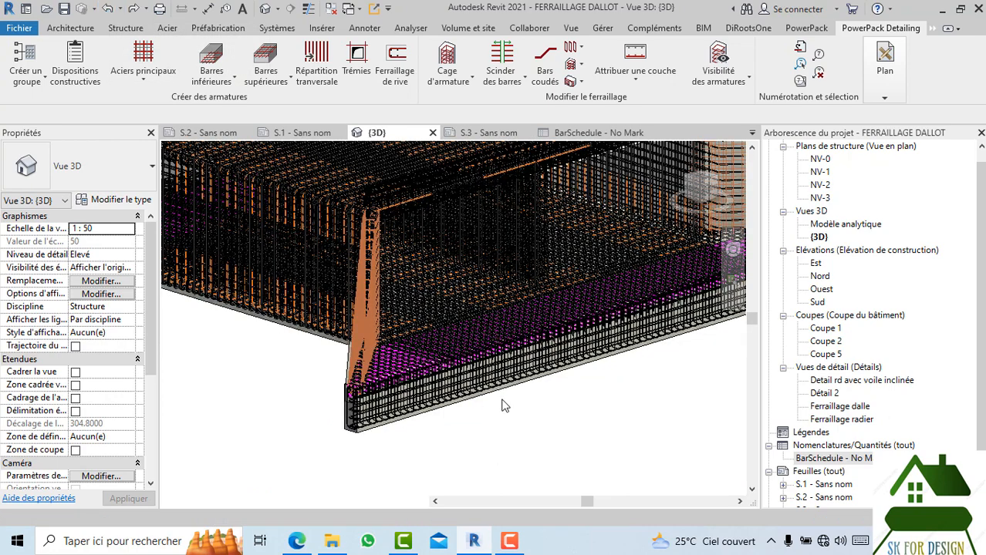
- Select the whole culvert with all its reinforcement in the 3D view and try to run Schéma de nomenclature on it
{"action": "scroll", "coordinate": [504, 405], "scroll_direction": "down", "scroll_amount": 5}
{"action": "scroll", "coordinate": [498, 428], "scroll_direction": "up", "scroll_amount": 2}
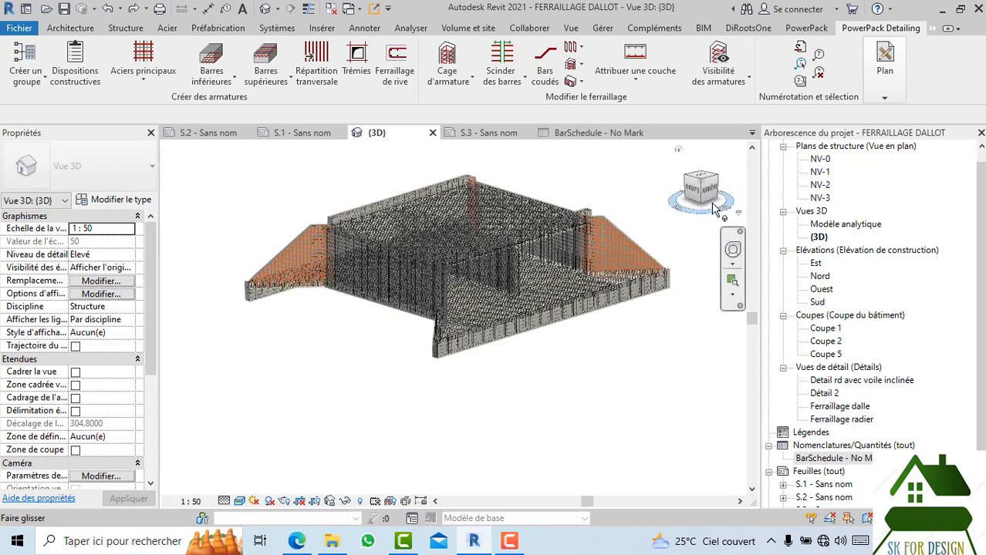
{"action": "mouse_move", "coordinate": [715, 208]}
{"action": "left_mouse_down"}
{"action": "mouse_move", "coordinate": [715, 156]}
{"action": "mouse_move", "coordinate": [647, 317]}
{"action": "left_mouse_up"}
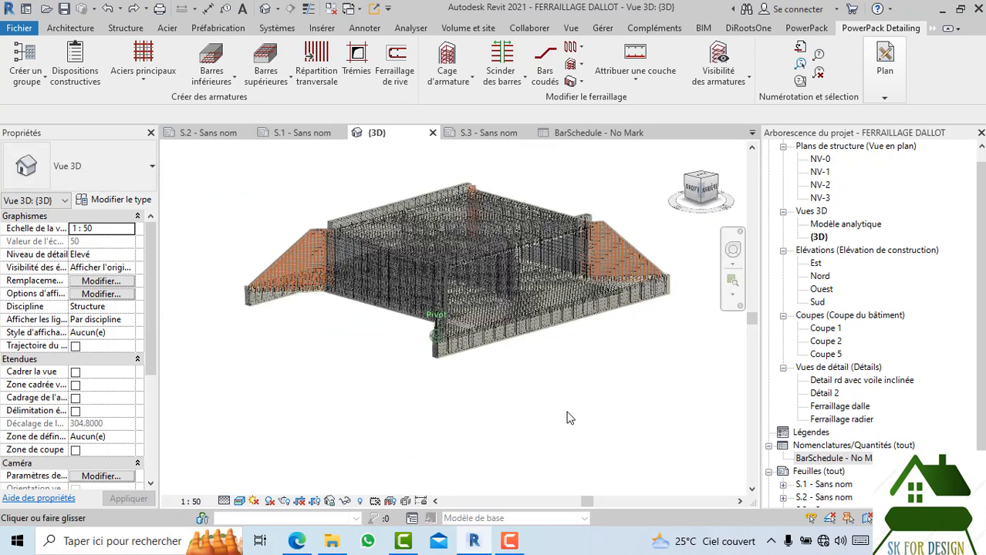
{"action": "middle_click_drag", "start_coordinate": [718, 203], "coordinate": [707, 237]}
{"action": "scroll", "coordinate": [709, 202], "scroll_direction": "down", "scroll_amount": 2}
{"action": "middle_click_drag", "start_coordinate": [569, 219], "coordinate": [516, 340]}
{"action": "left_click_drag", "start_coordinate": [310, 234], "coordinate": [677, 503]}
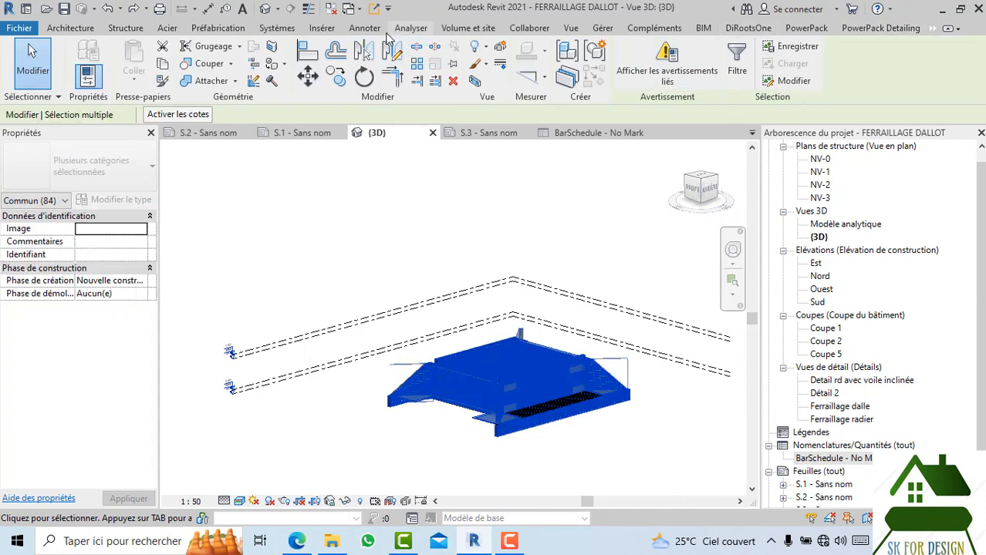
{"action": "left_click", "coordinate": [879, 27]}
{"action": "left_click", "coordinate": [884, 70]}
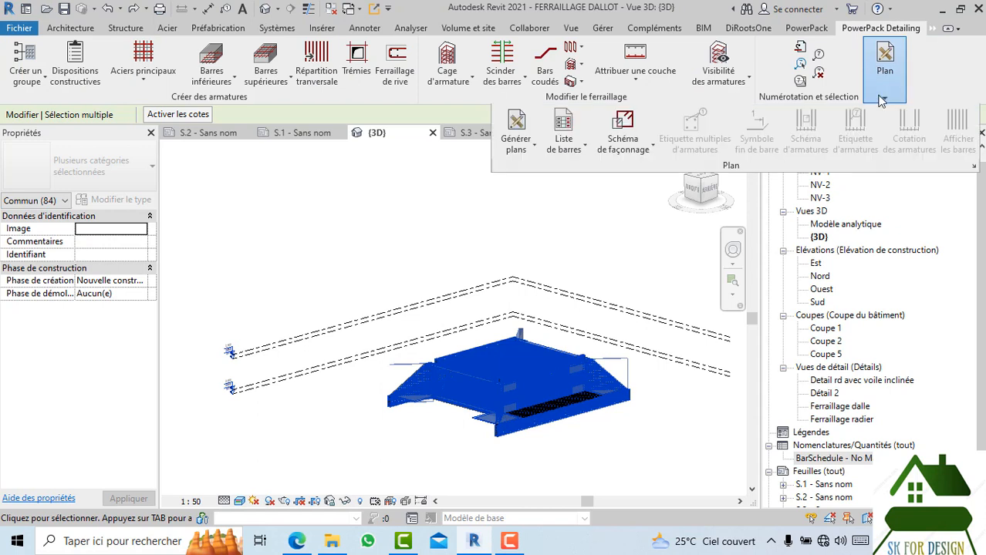
{"action": "left_click", "coordinate": [585, 147]}
{"action": "left_click", "coordinate": [580, 202]}
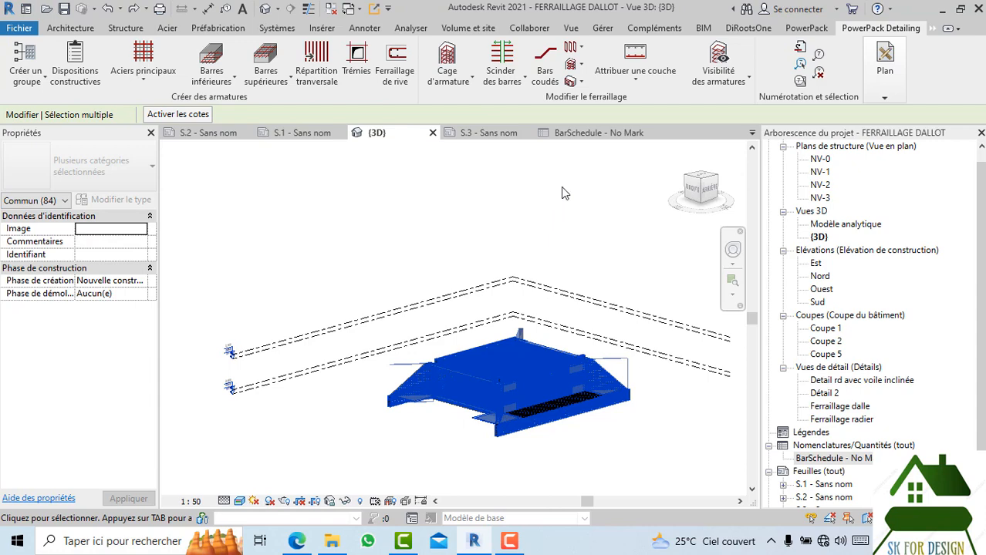
{"action": "scroll", "coordinate": [403, 340], "scroll_direction": "up", "scroll_amount": 5}
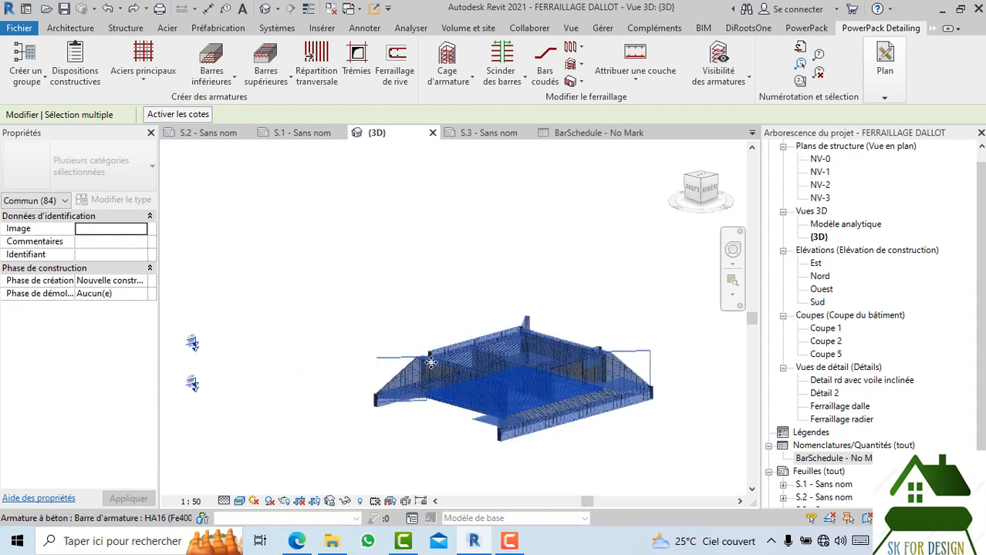
{"action": "scroll", "coordinate": [402, 340], "scroll_direction": "up", "scroll_amount": 3}
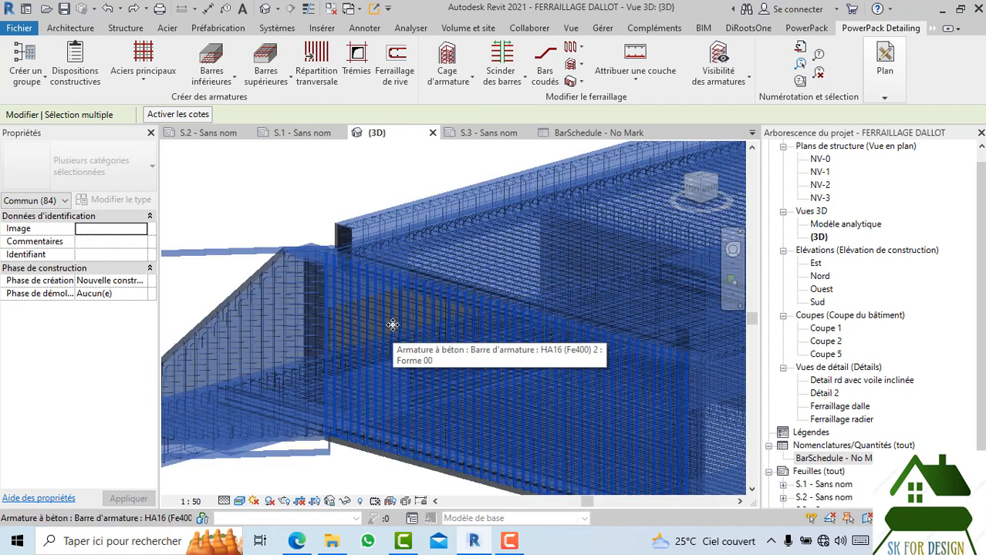
{"action": "scroll", "coordinate": [392, 324], "scroll_direction": "down", "scroll_amount": 4}
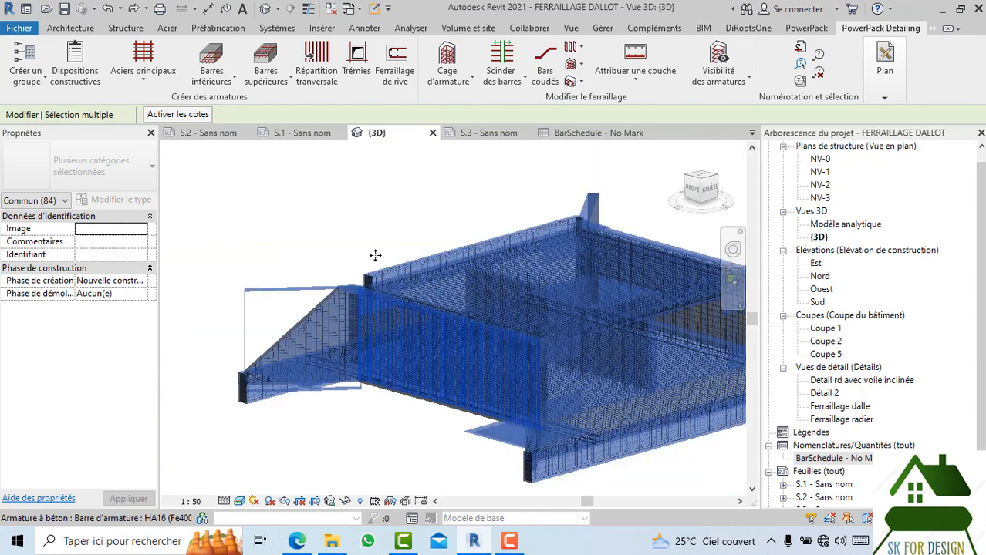
{"action": "scroll", "coordinate": [355, 242], "scroll_direction": "down", "scroll_amount": 3}
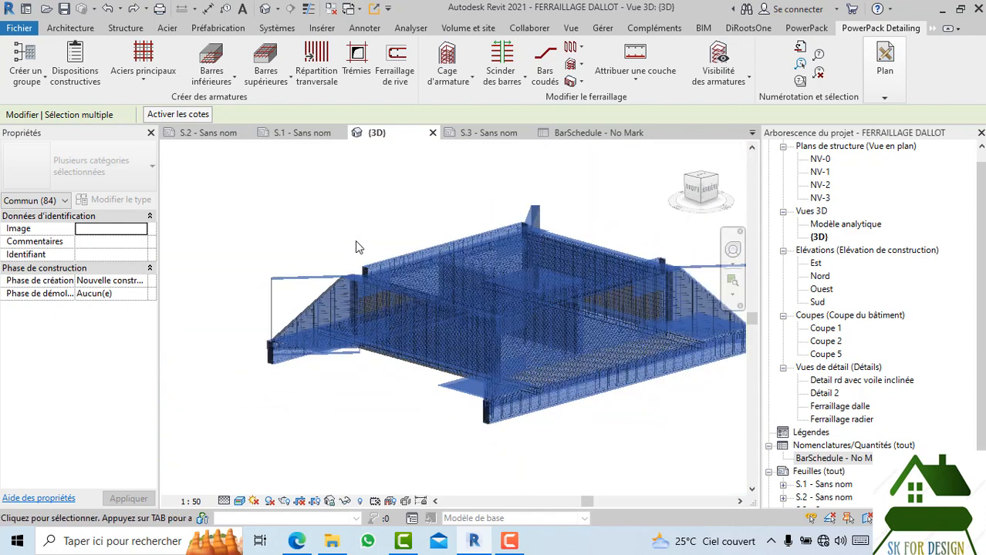
{"action": "scroll", "coordinate": [356, 241], "scroll_direction": "down", "scroll_amount": 2}
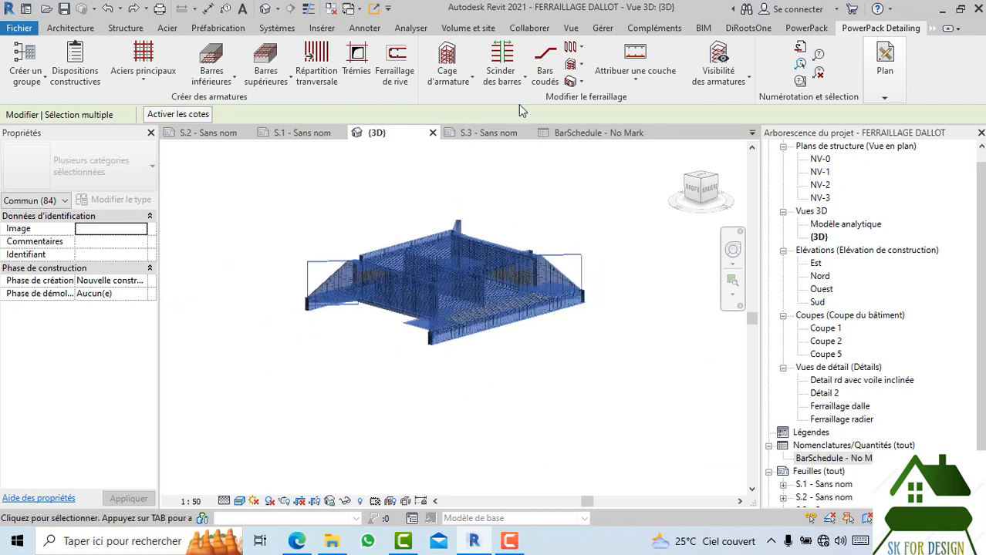
- Remove the Commentaires and Catégorie d'hôte filters from the BarSchedule - No Mark schedule
{"action": "left_click", "coordinate": [563, 130]}
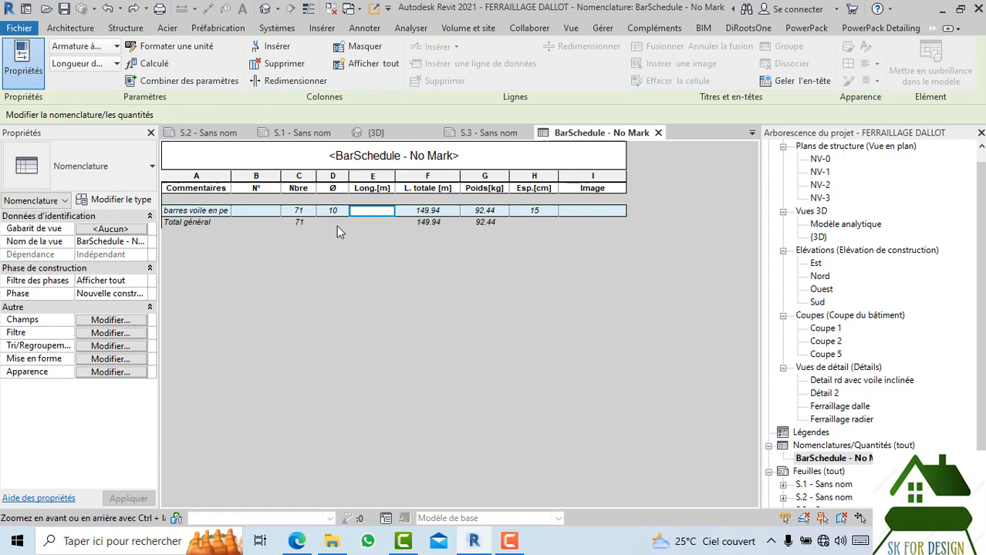
{"action": "left_click", "coordinate": [286, 159]}
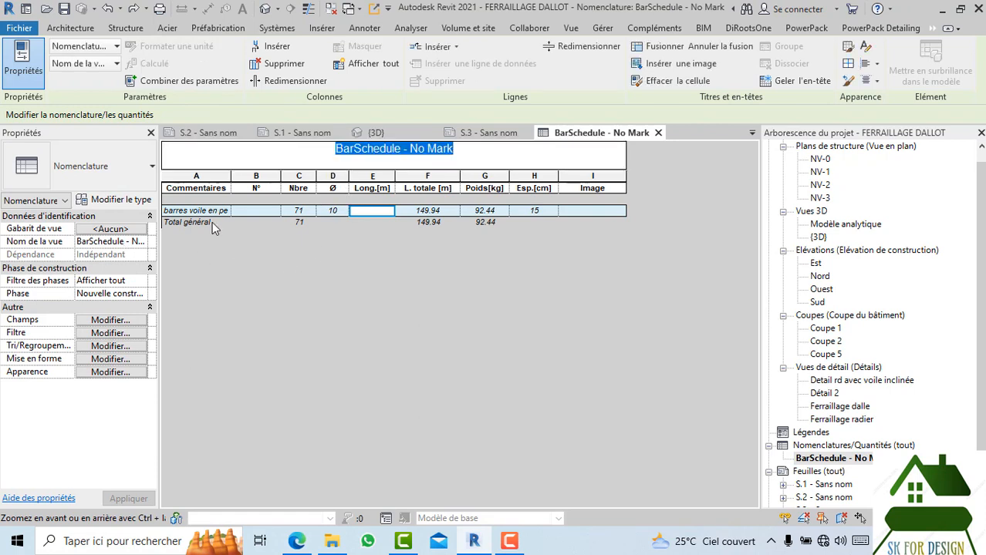
{"action": "left_click", "coordinate": [124, 334]}
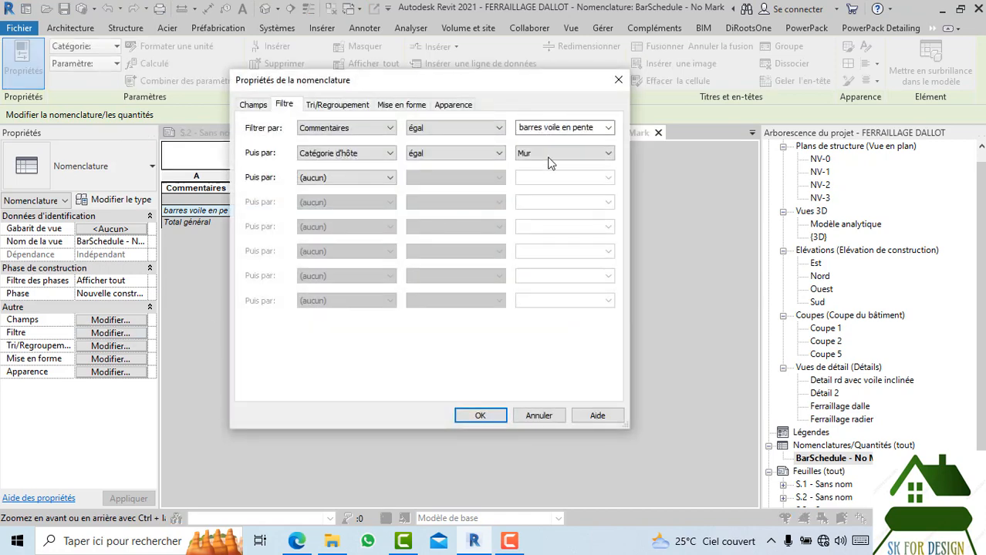
{"action": "left_click", "coordinate": [608, 129]}
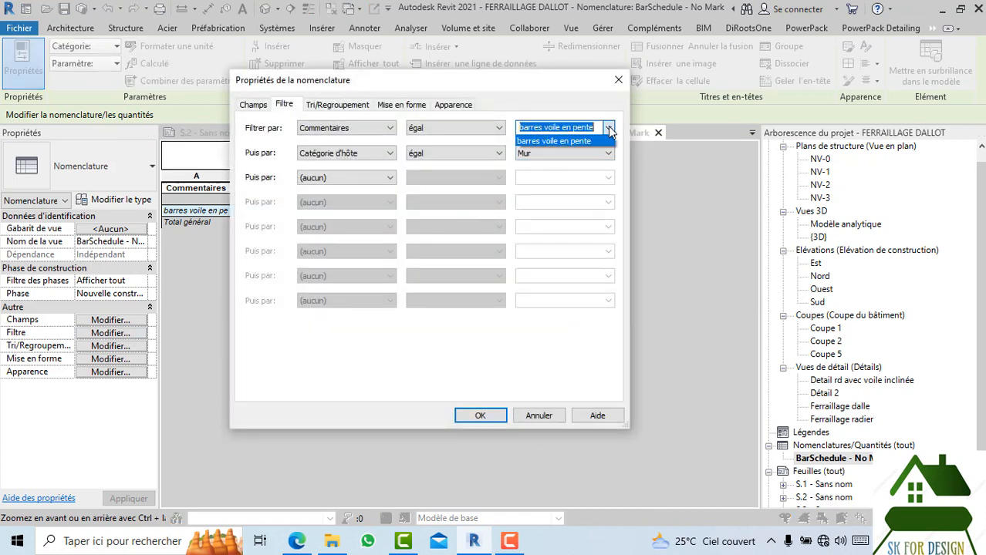
{"action": "left_click", "coordinate": [609, 129]}
{"action": "left_click", "coordinate": [608, 154]}
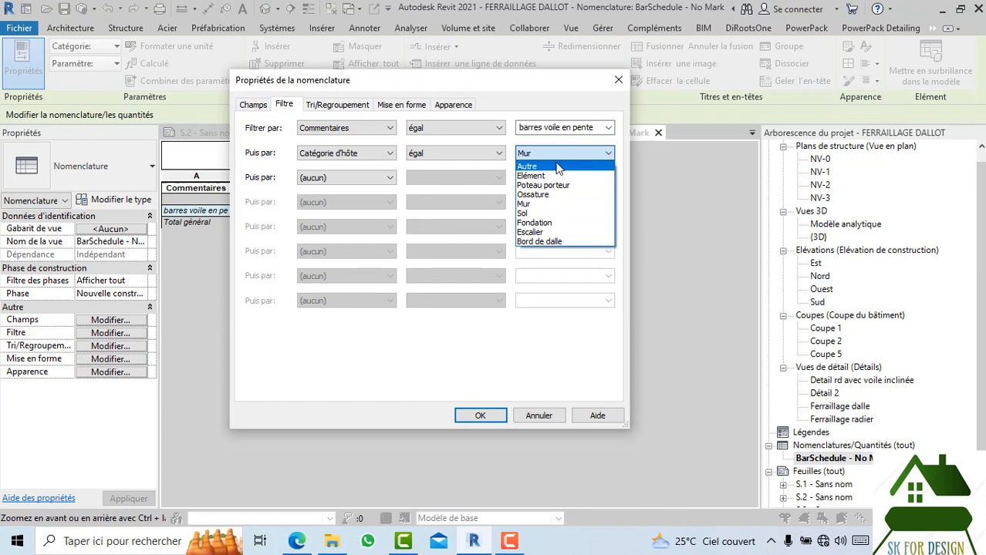
{"action": "left_click", "coordinate": [603, 133]}
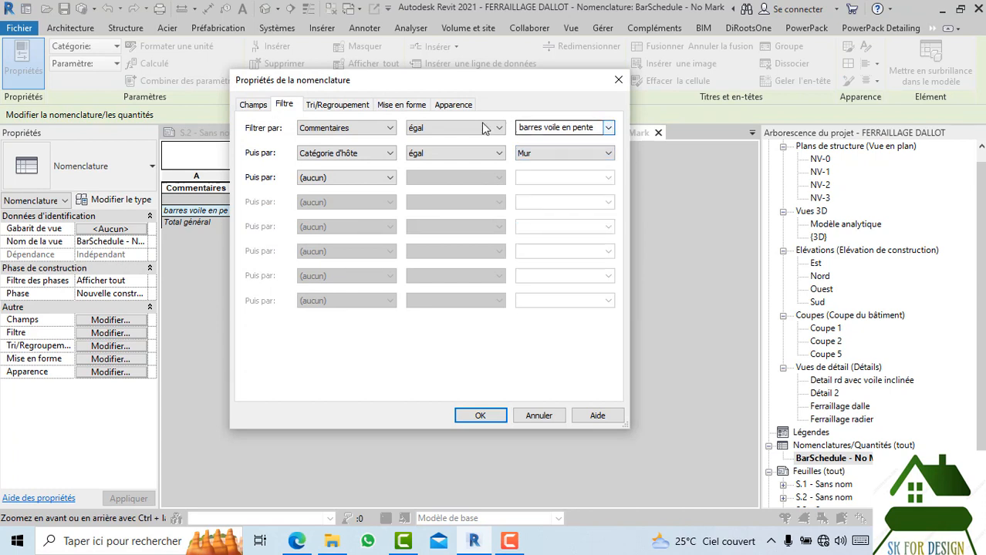
{"action": "left_click", "coordinate": [386, 129]}
{"action": "left_click", "coordinate": [320, 141]}
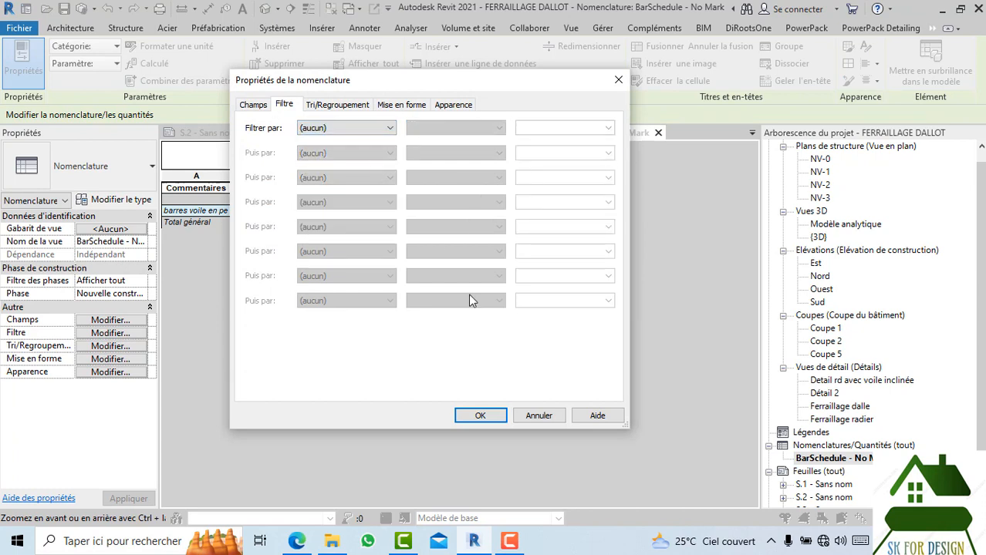
{"action": "left_click", "coordinate": [500, 420]}
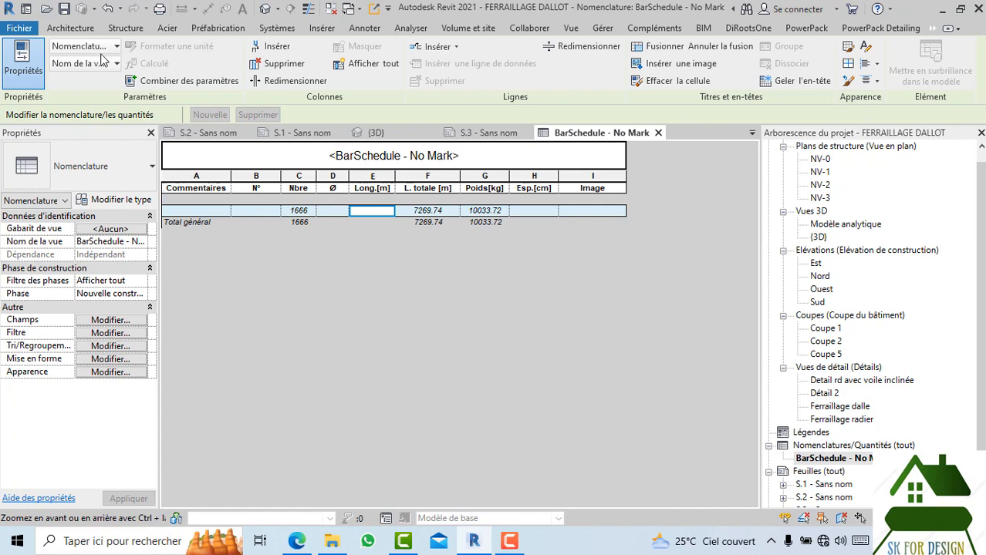
- Undo the filter removal and the preceding changes to the bar schedule, back to its original unfiltered fields
{"action": "left_click", "coordinate": [108, 9]}
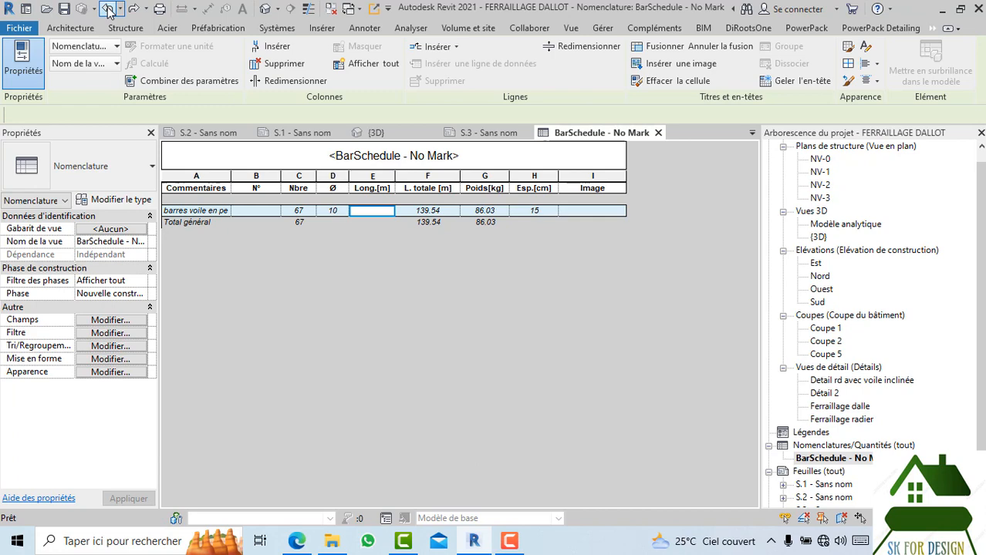
{"action": "left_click", "coordinate": [108, 10]}
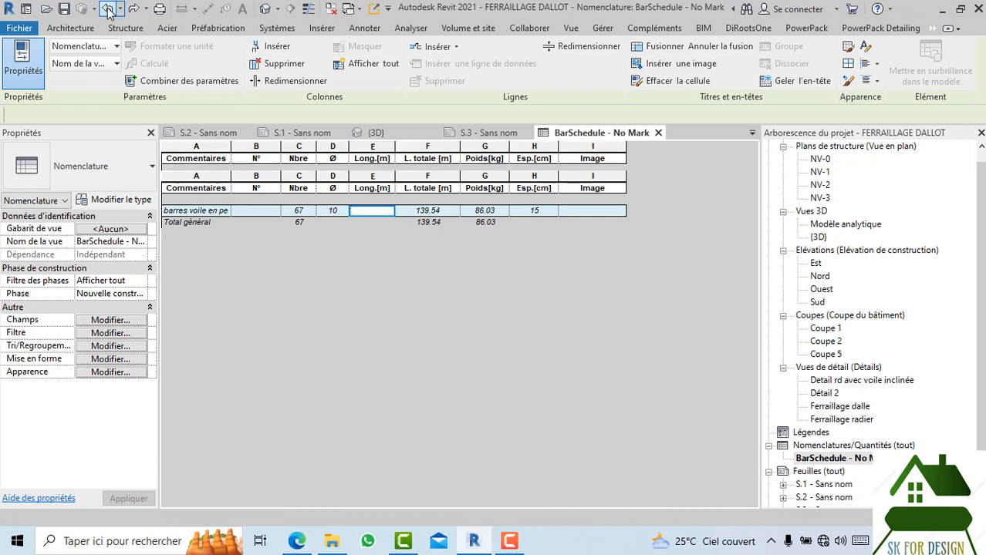
{"action": "left_click", "coordinate": [108, 9]}
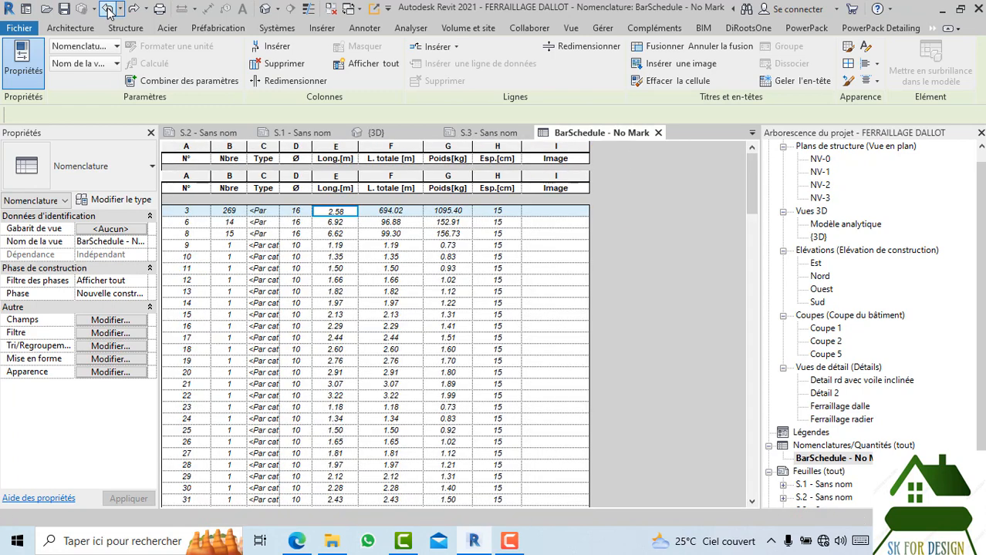
- Select the whole culvert in the 3D view and try generating its bar shape diagrams with Schéma de nomenclature
{"action": "left_click", "coordinate": [375, 133]}
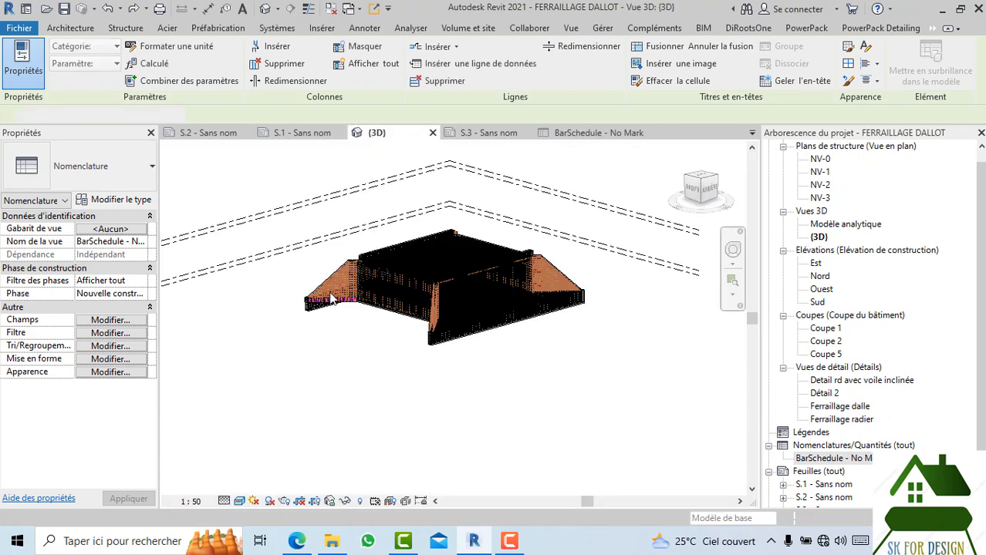
{"action": "scroll", "coordinate": [331, 299], "scroll_direction": "down", "scroll_amount": 1}
{"action": "left_click_drag", "start_coordinate": [243, 176], "coordinate": [593, 428]}
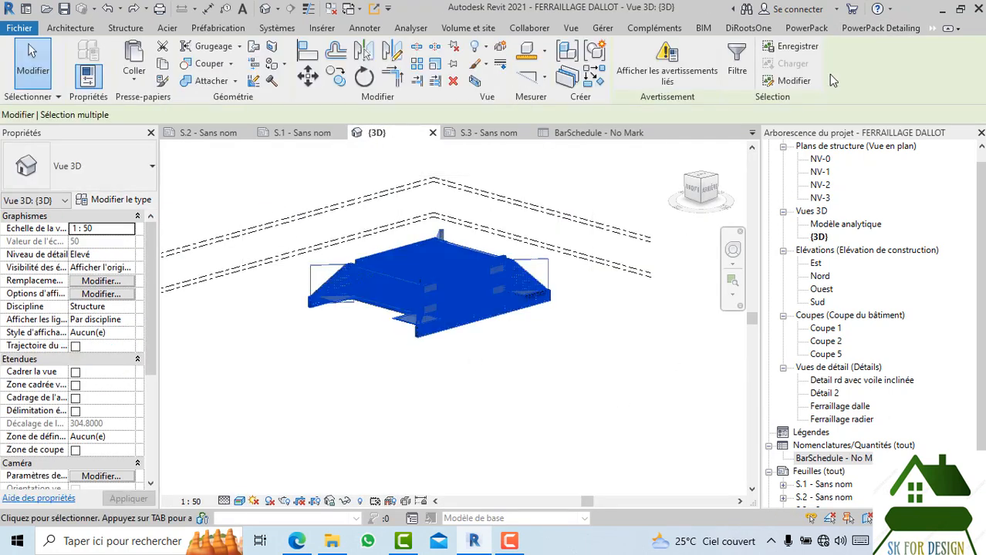
{"action": "left_click", "coordinate": [880, 28]}
{"action": "left_click", "coordinate": [885, 97]}
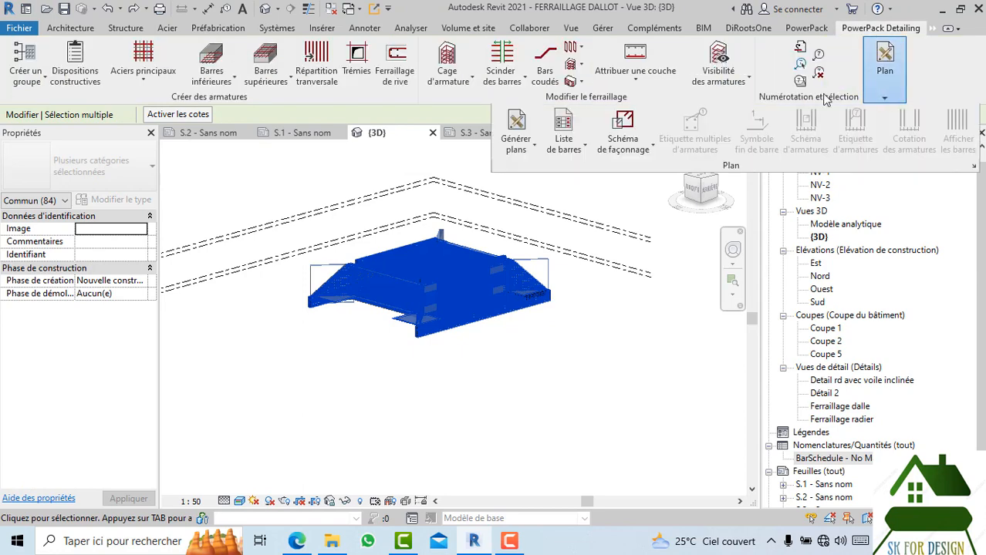
{"action": "left_click", "coordinate": [567, 146]}
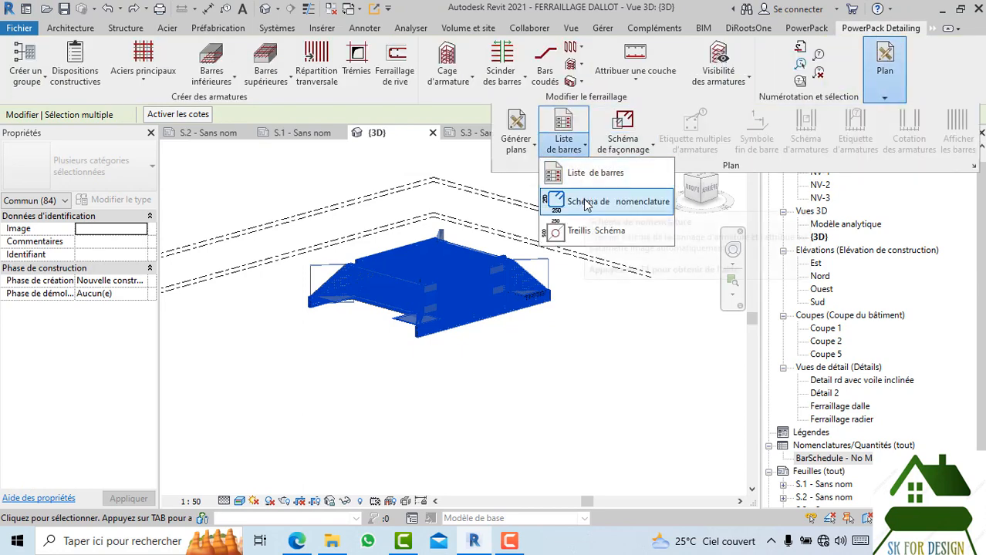
{"action": "left_click", "coordinate": [586, 202]}
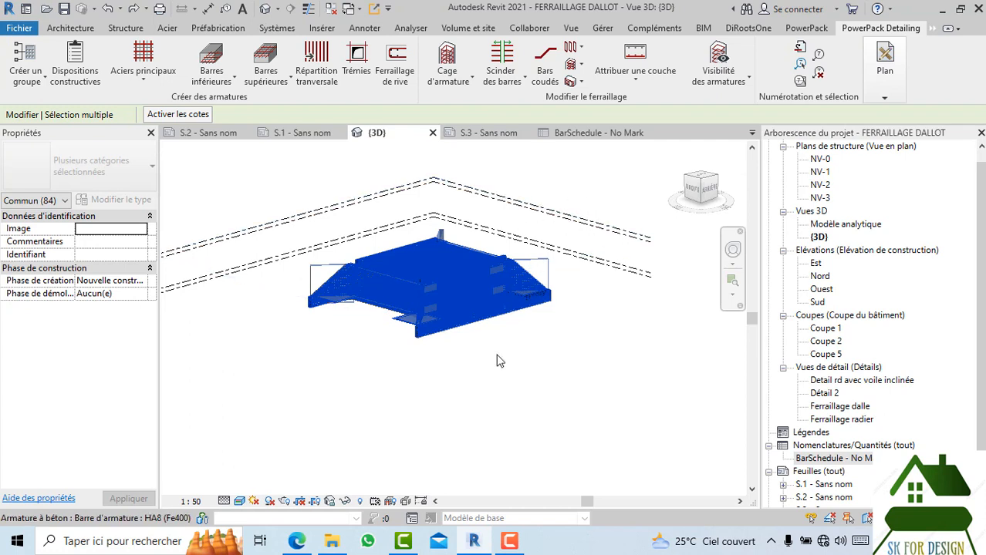
- Check the Image column throughout the BarSchedule - No Mark schedule for bar shape diagrams
{"action": "left_click", "coordinate": [586, 132]}
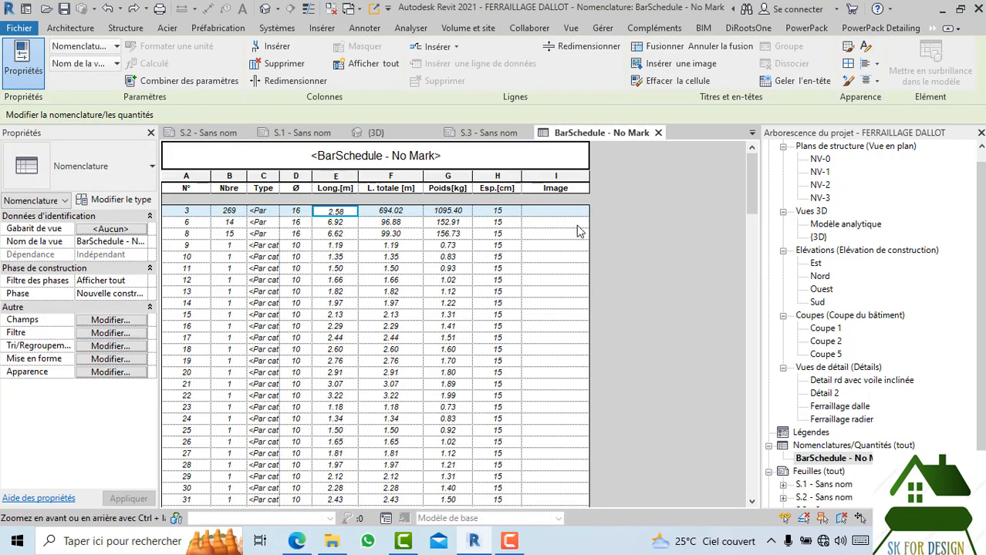
{"action": "scroll", "coordinate": [580, 232], "scroll_direction": "down", "scroll_amount": 10}
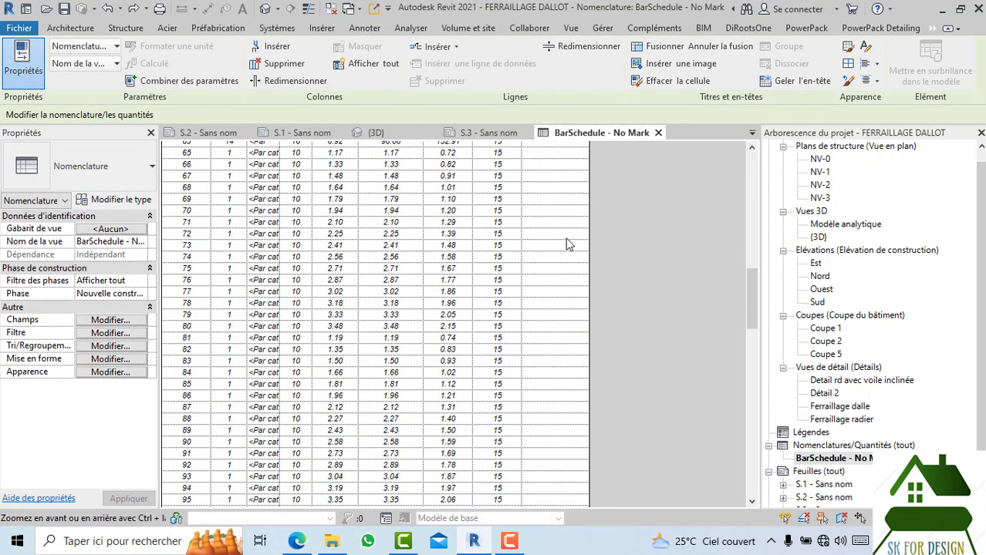
{"action": "scroll", "coordinate": [569, 242], "scroll_direction": "down", "scroll_amount": 5}
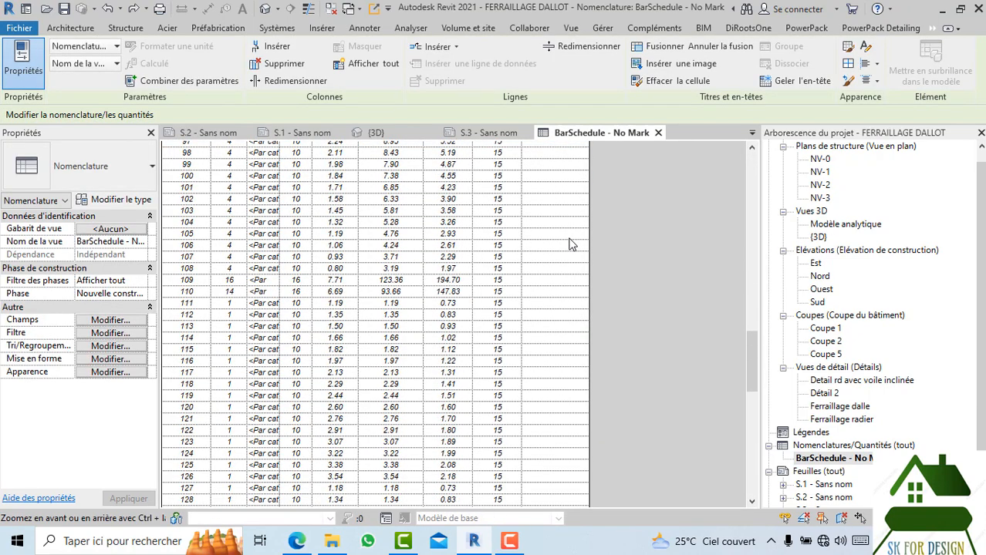
{"action": "scroll", "coordinate": [529, 225], "scroll_direction": "up", "scroll_amount": 8}
- Activate the Coupe 5 viewport on sheet S.1 and select the culvert section with its reinforcement inside it
{"action": "left_click", "coordinate": [492, 133]}
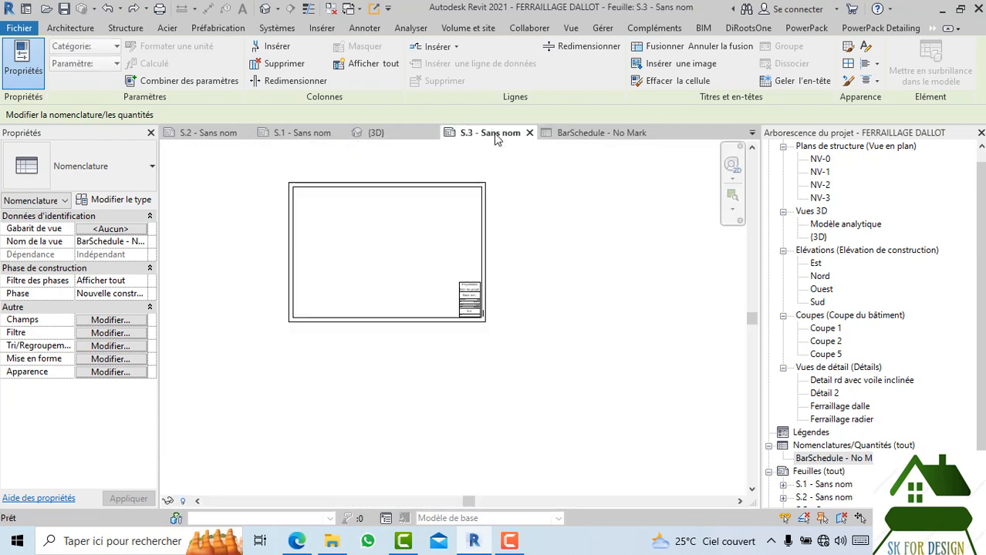
{"action": "left_click", "coordinate": [301, 133]}
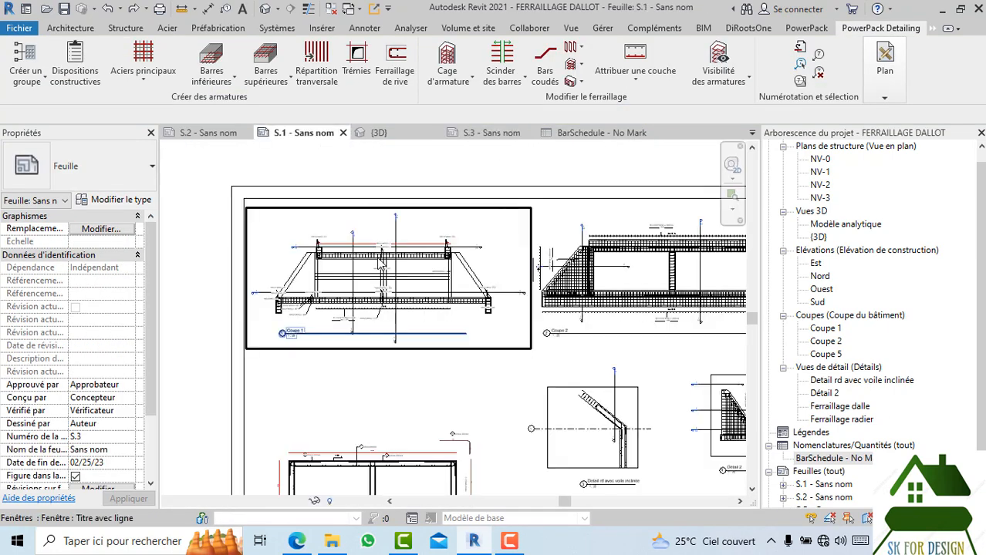
{"action": "scroll", "coordinate": [368, 237], "scroll_direction": "down", "scroll_amount": 4}
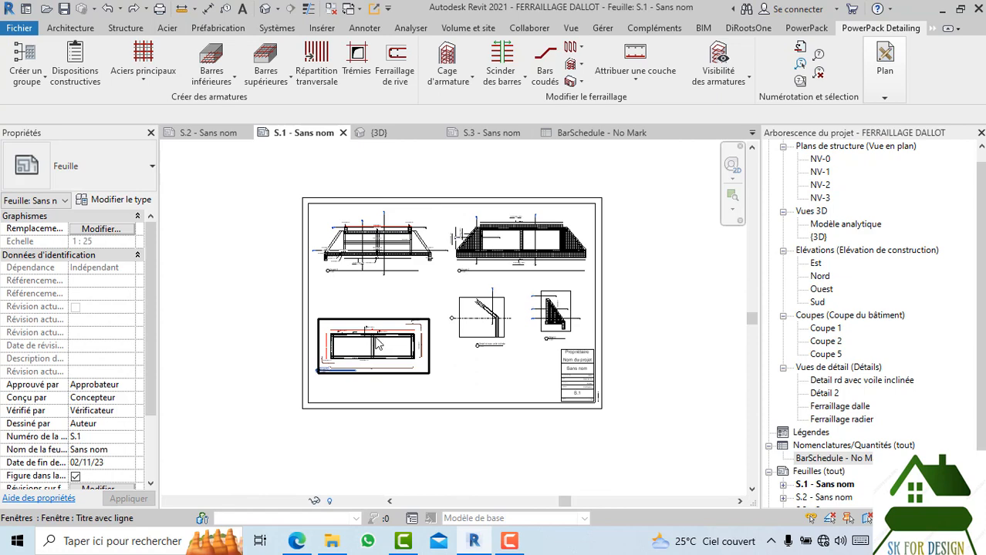
{"action": "scroll", "coordinate": [378, 345], "scroll_direction": "up", "scroll_amount": 3}
{"action": "middle_click_drag", "start_coordinate": [506, 279], "coordinate": [507, 279]}
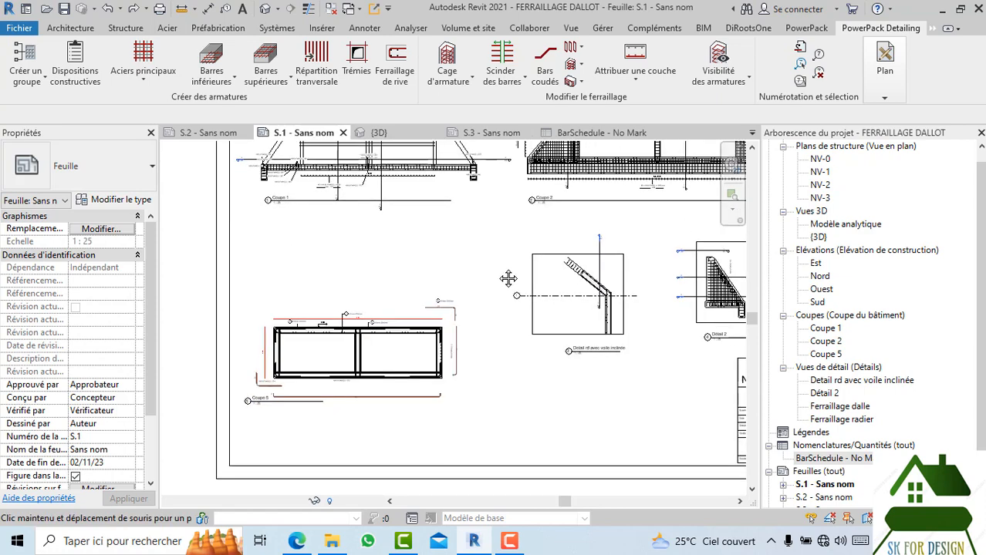
{"action": "scroll", "coordinate": [247, 320], "scroll_direction": "up", "scroll_amount": 2}
{"action": "left_click", "coordinate": [269, 297]}
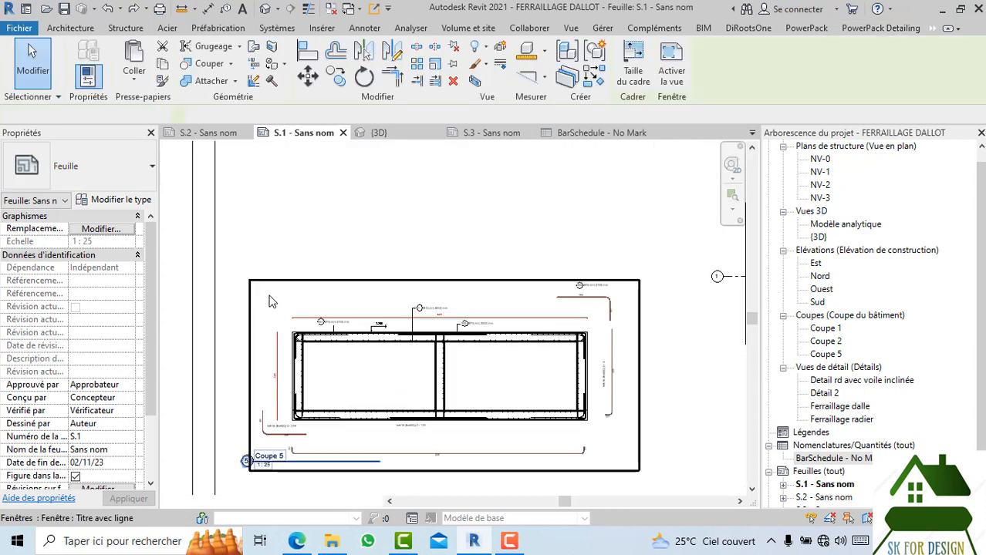
{"action": "double_click", "coordinate": [269, 301]}
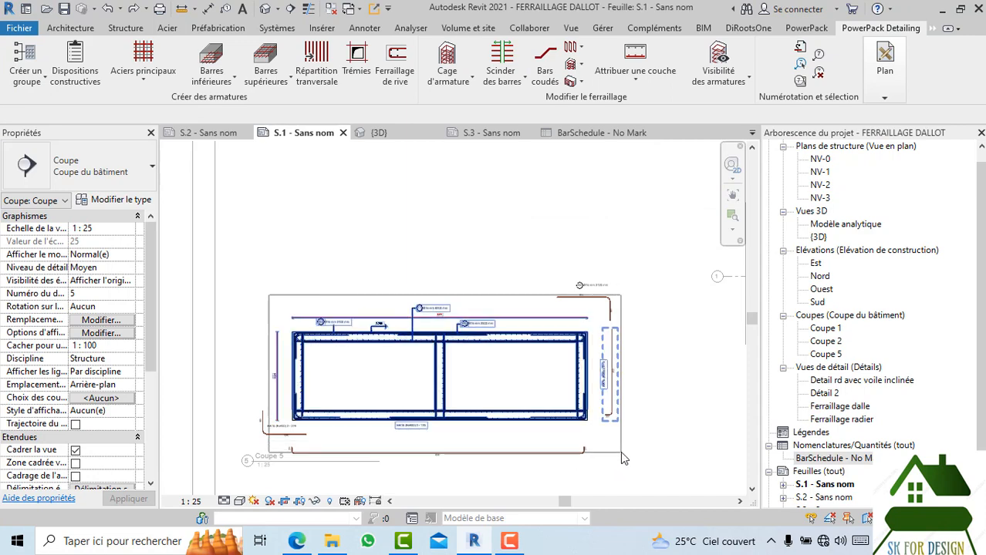
{"action": "left_click_drag", "start_coordinate": [621, 452], "coordinate": [603, 434]}
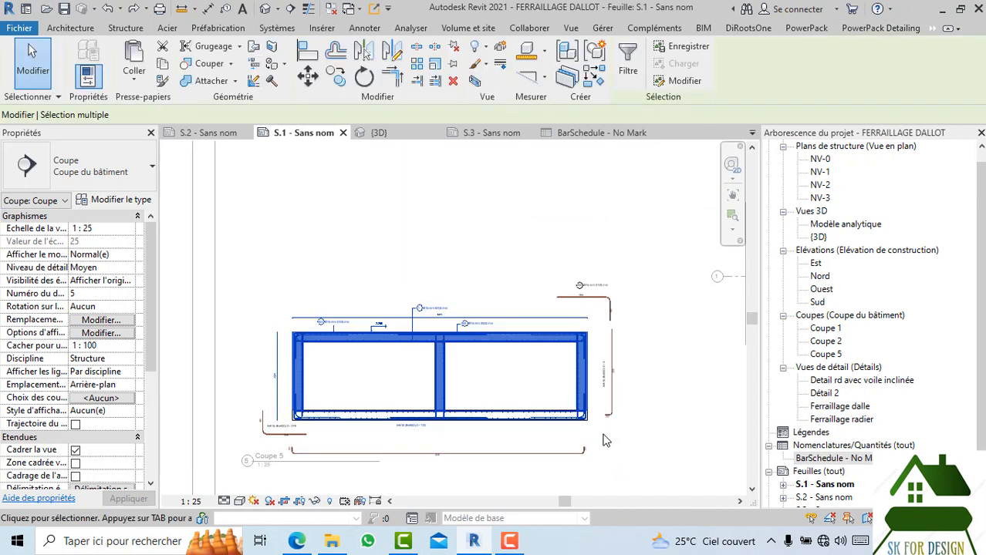
- Filter the Coupe 5 selection down to the Armature à béton category only
{"action": "left_click", "coordinate": [628, 58]}
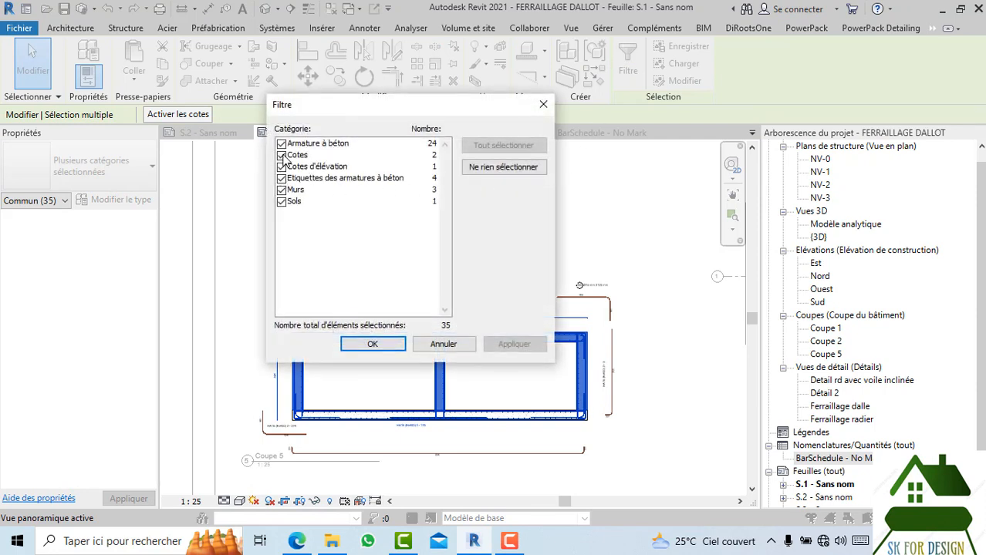
{"action": "left_click", "coordinate": [484, 169]}
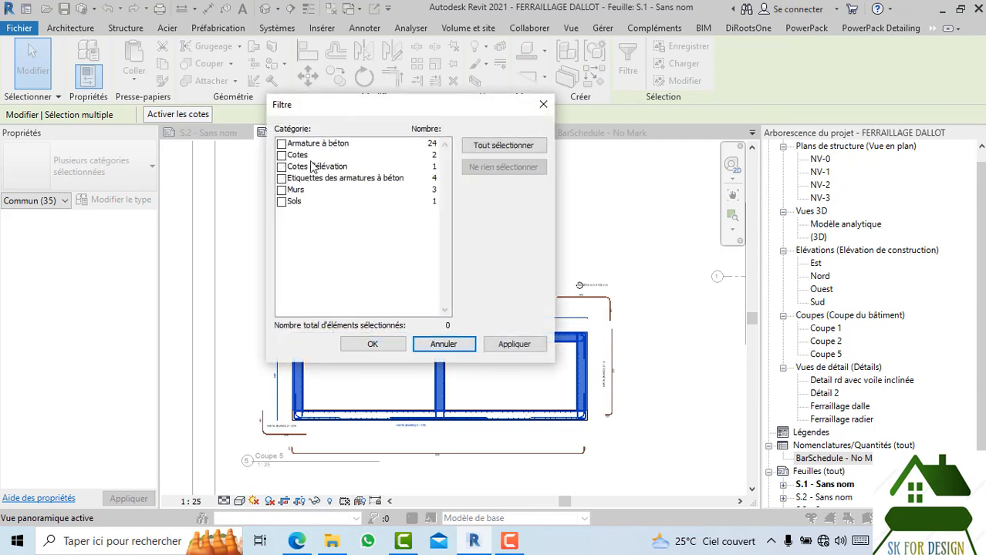
{"action": "left_click", "coordinate": [282, 144]}
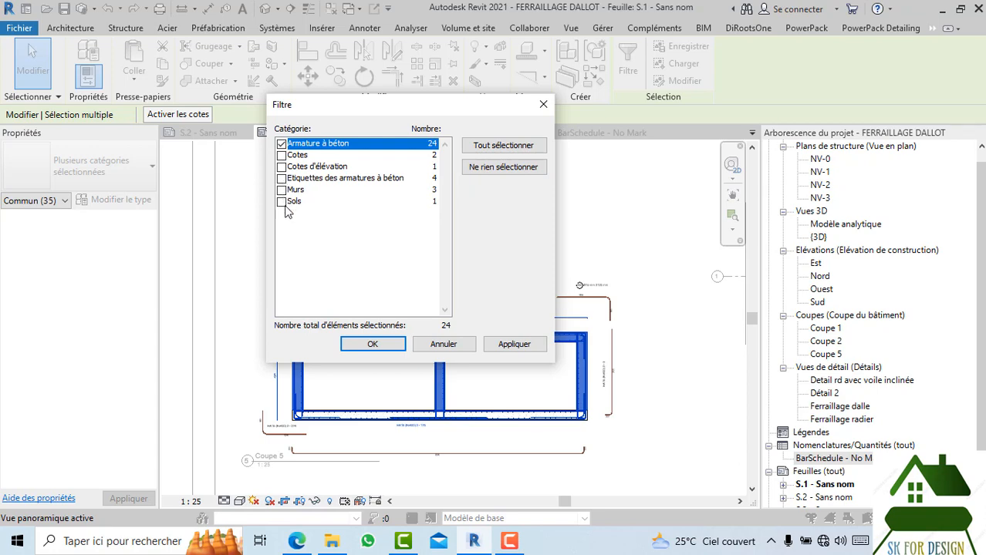
{"action": "left_click", "coordinate": [369, 345]}
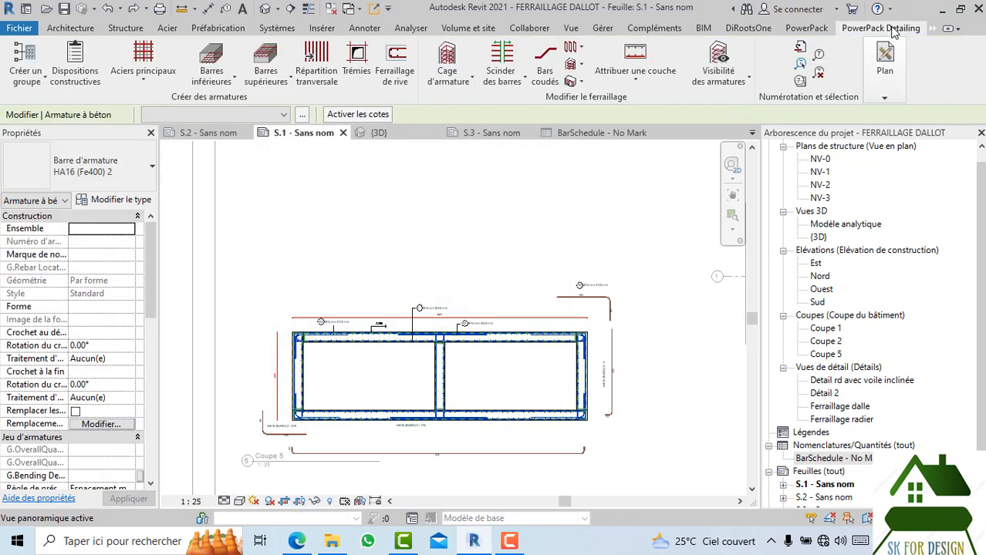
- Generate bar shape diagrams for the selected Coupe 5 reinforcement with Schéma de nomenclature
{"action": "left_click", "coordinate": [885, 68]}
{"action": "left_click", "coordinate": [564, 144]}
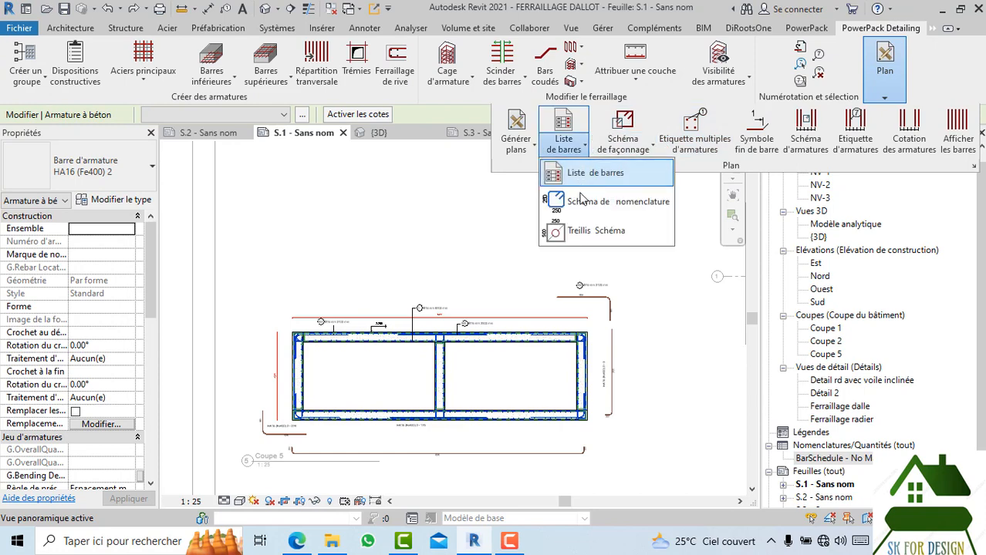
{"action": "left_click", "coordinate": [584, 201]}
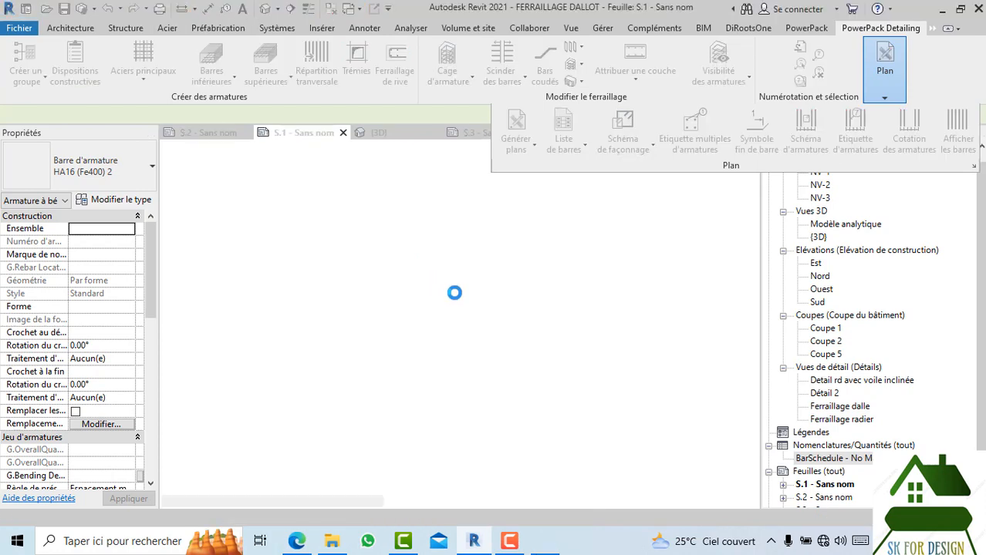
{"action": "left_click", "coordinate": [614, 302]}
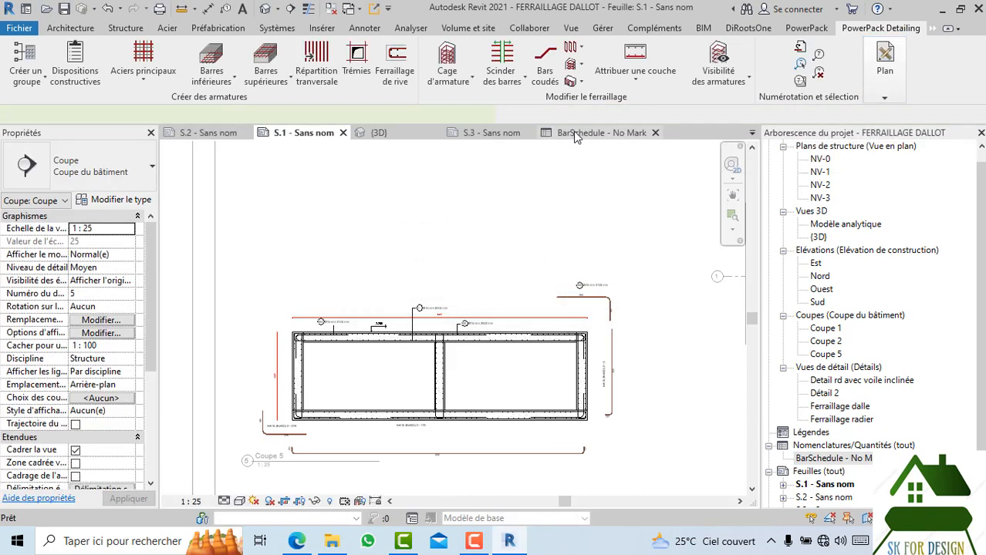
- Review the BarSchedule - No Mark schedule to see which bars have drafting views in the Image column
{"action": "left_click", "coordinate": [575, 134]}
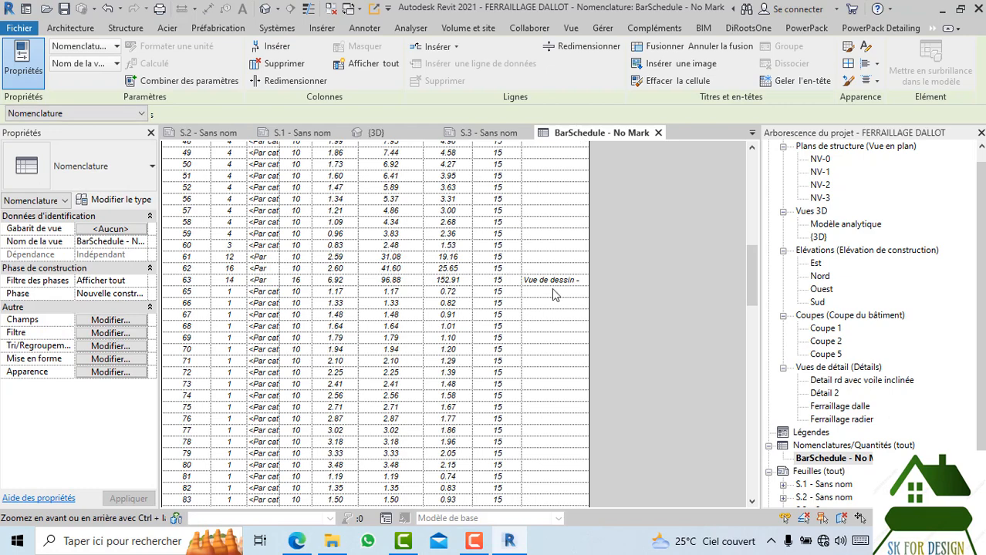
{"action": "scroll", "coordinate": [551, 293], "scroll_direction": "down", "scroll_amount": 15}
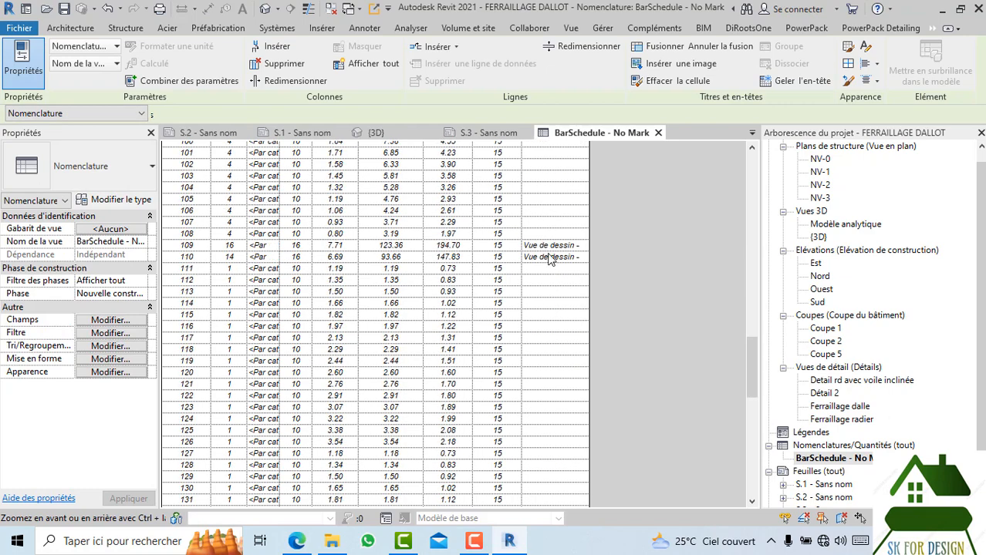
{"action": "scroll", "coordinate": [551, 262], "scroll_direction": "up", "scroll_amount": 4}
- Select the whole culvert in the 3D view and filter out Murs and Sols, keeping only Armature à béton
{"action": "left_click", "coordinate": [401, 131]}
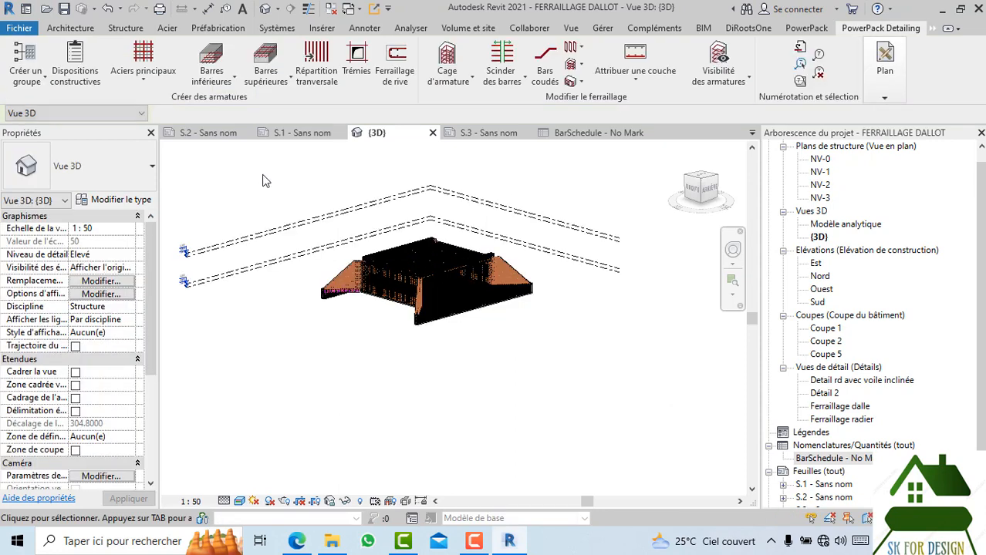
{"action": "left_click_drag", "start_coordinate": [261, 172], "coordinate": [438, 315]}
{"action": "left_click_drag", "start_coordinate": [623, 445], "coordinate": [625, 453]}
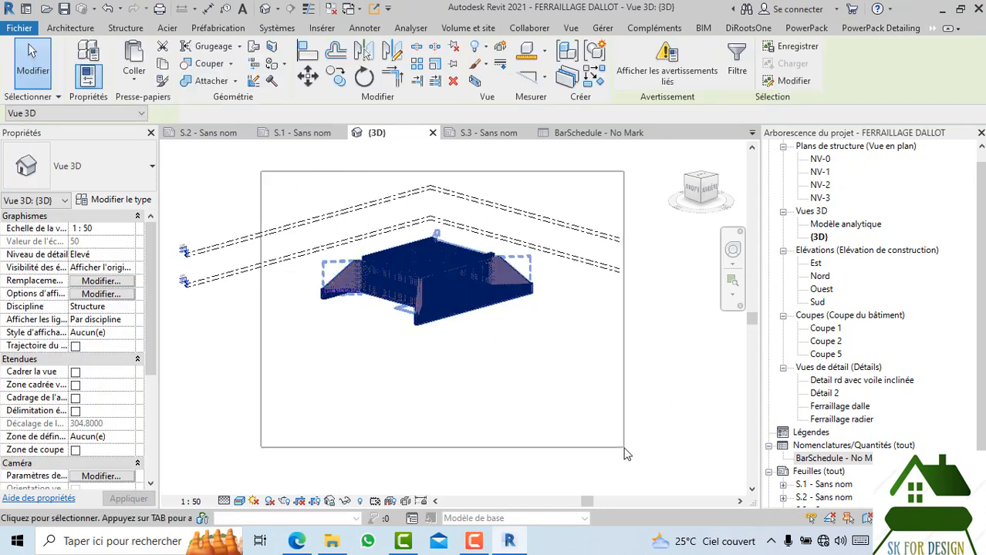
{"action": "left_click", "coordinate": [736, 68]}
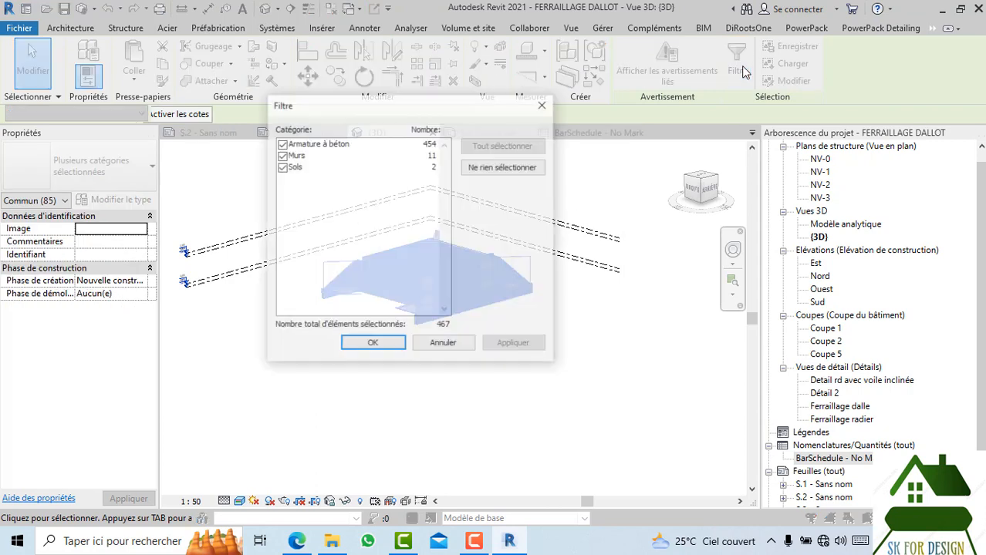
{"action": "left_click", "coordinate": [288, 169]}
{"action": "left_click", "coordinate": [281, 156]}
{"action": "left_click", "coordinate": [280, 167]}
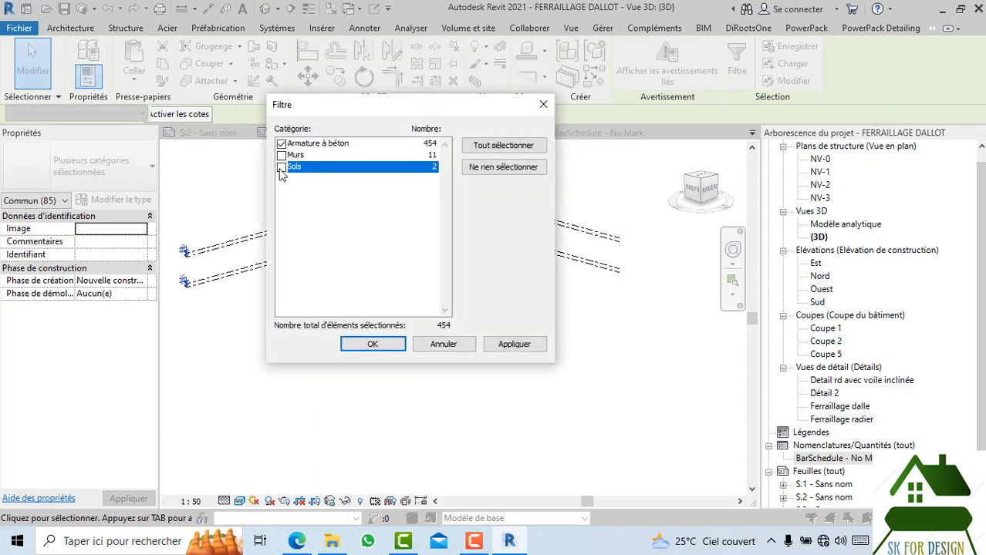
{"action": "left_click", "coordinate": [360, 348]}
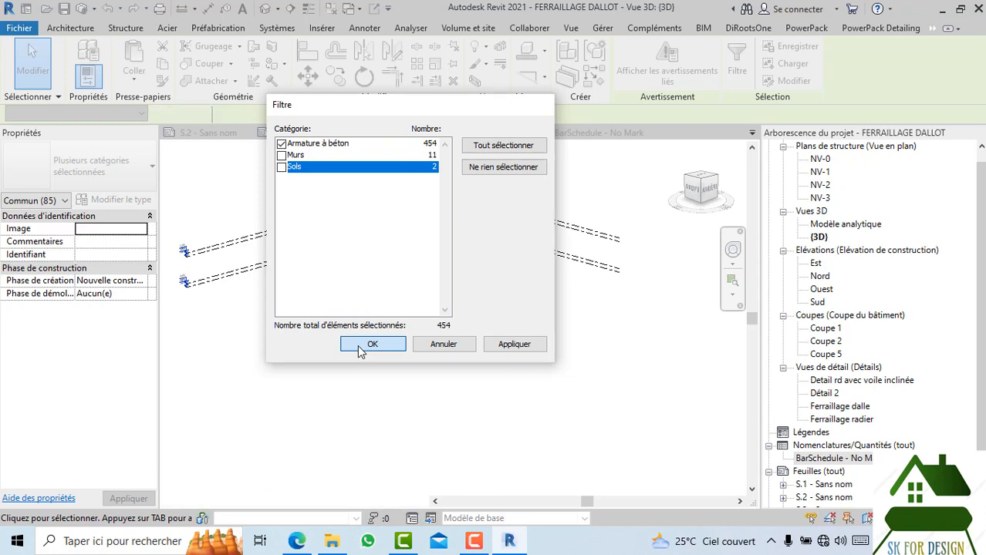
- Try running Schéma de nomenclature on the filtered culvert reinforcement in the 3D view, repeating the command once
{"action": "left_click", "coordinate": [864, 31]}
{"action": "left_click", "coordinate": [884, 71]}
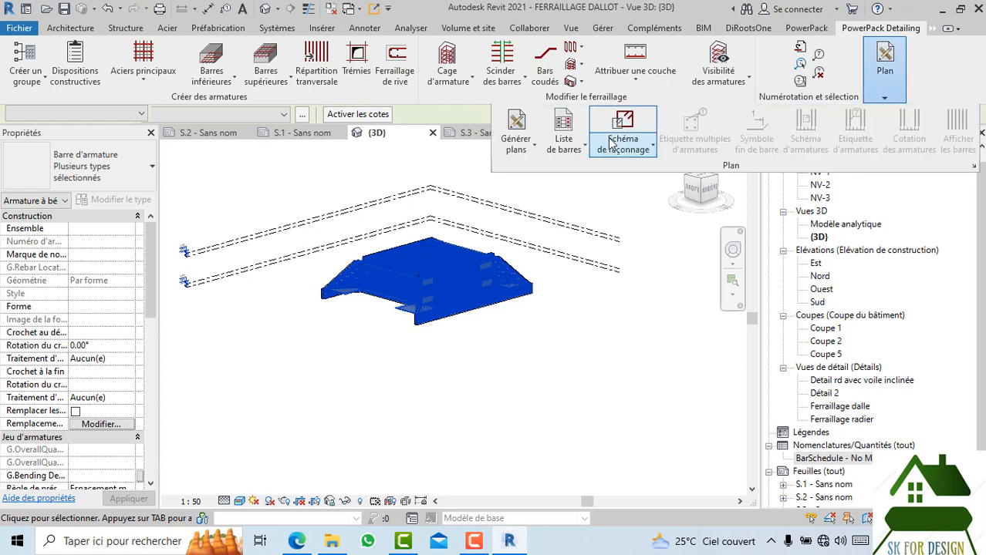
{"action": "left_click", "coordinate": [580, 146]}
{"action": "left_click", "coordinate": [601, 202]}
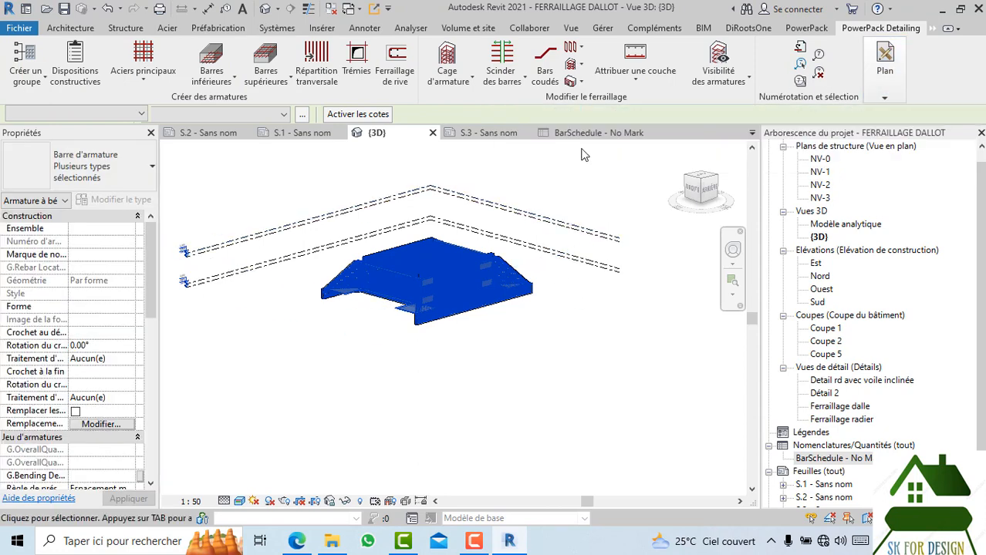
{"action": "mouse_move", "coordinate": [883, 77]}
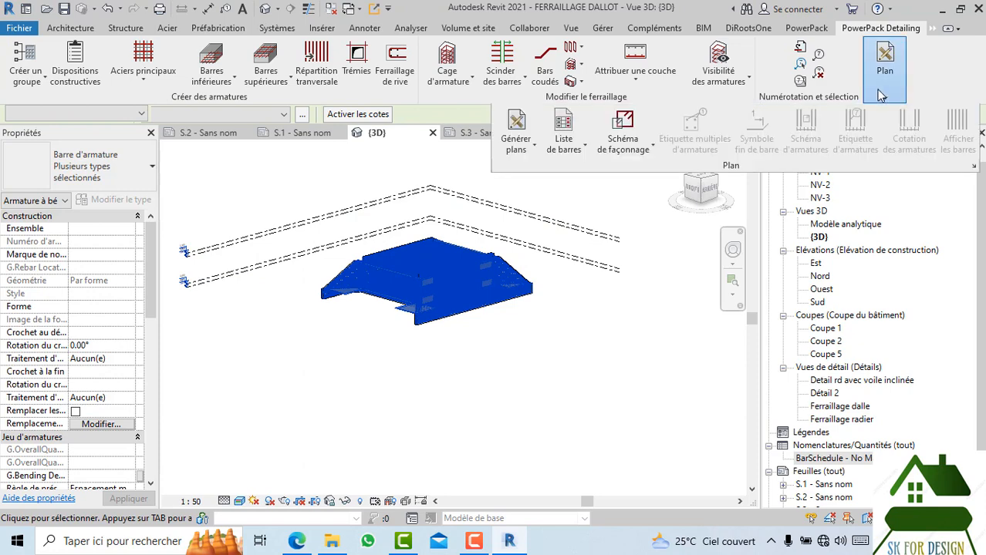
{"action": "left_click", "coordinate": [581, 148]}
{"action": "left_click", "coordinate": [572, 201]}
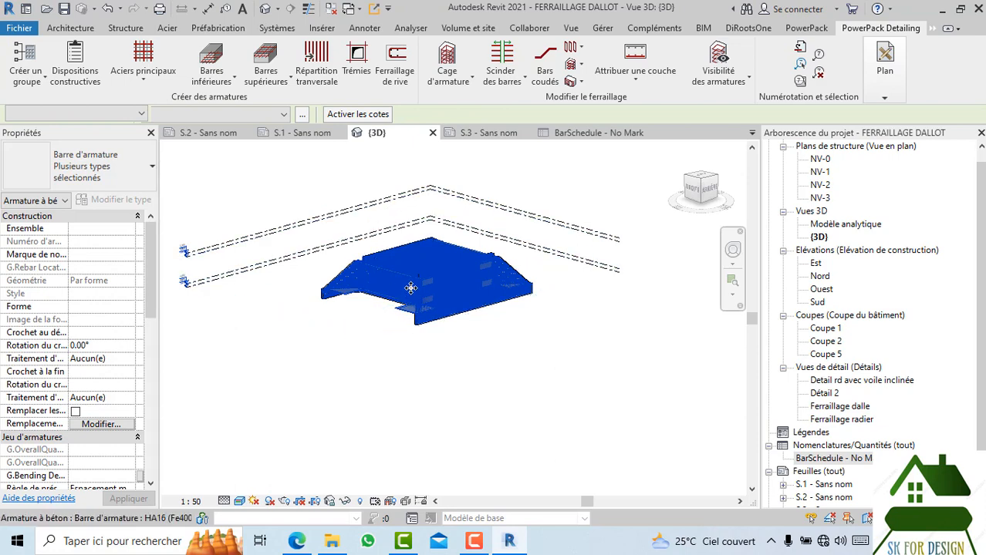
{"action": "scroll", "coordinate": [397, 245], "scroll_direction": "up", "scroll_amount": 2}
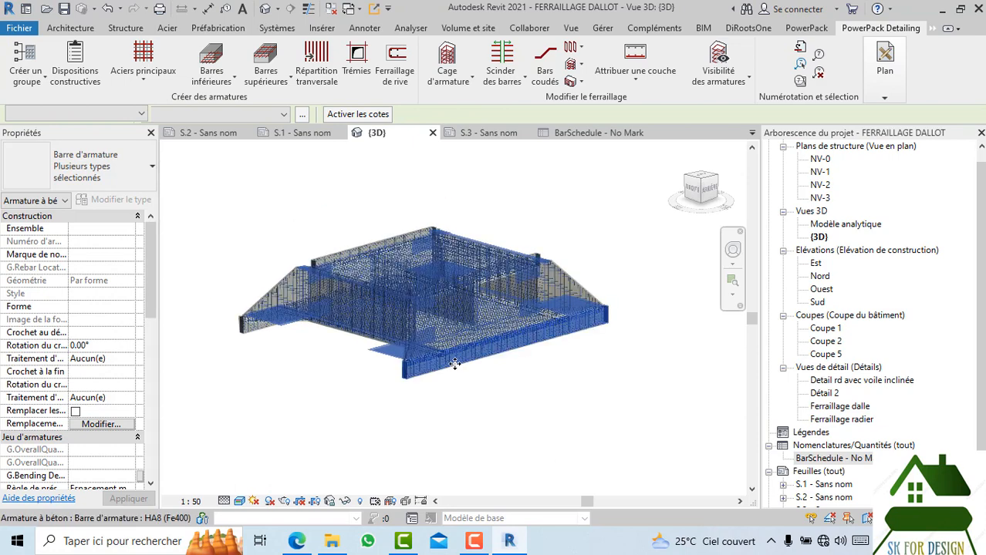
{"action": "scroll", "coordinate": [292, 346], "scroll_direction": "up", "scroll_amount": 4}
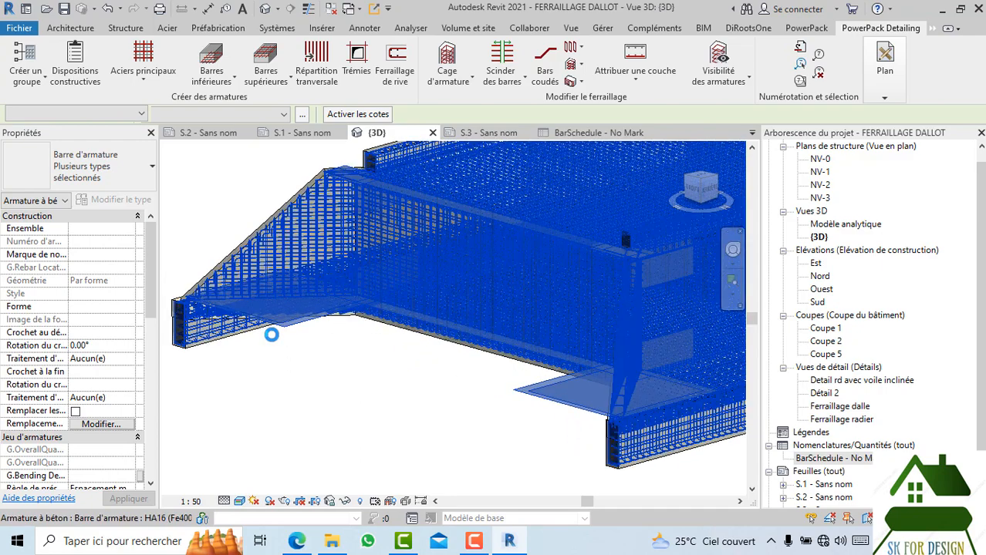
- Return to sheet S.1 and deactivate its active Coupe 5 view
{"action": "scroll", "coordinate": [290, 360], "scroll_direction": "down", "scroll_amount": 4}
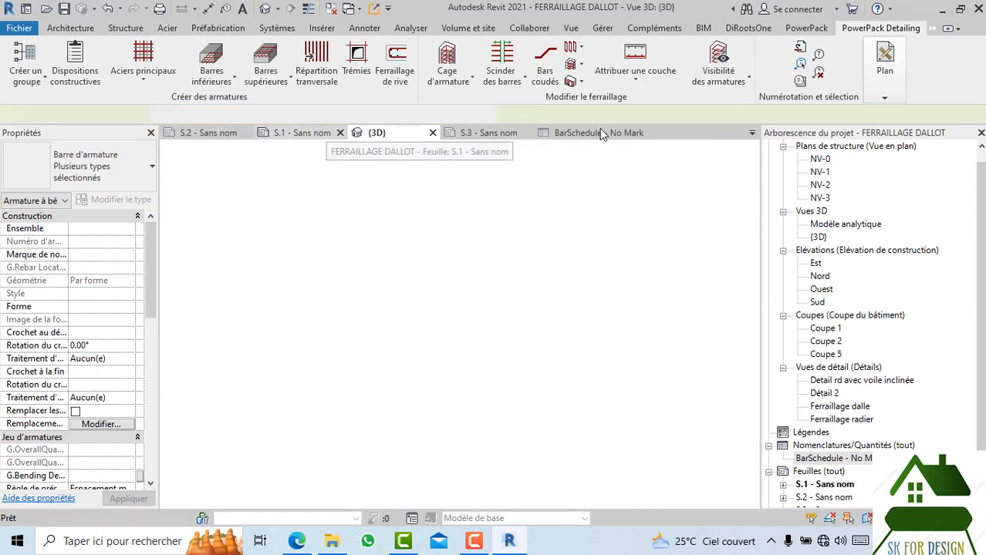
{"action": "left_click", "coordinate": [596, 136]}
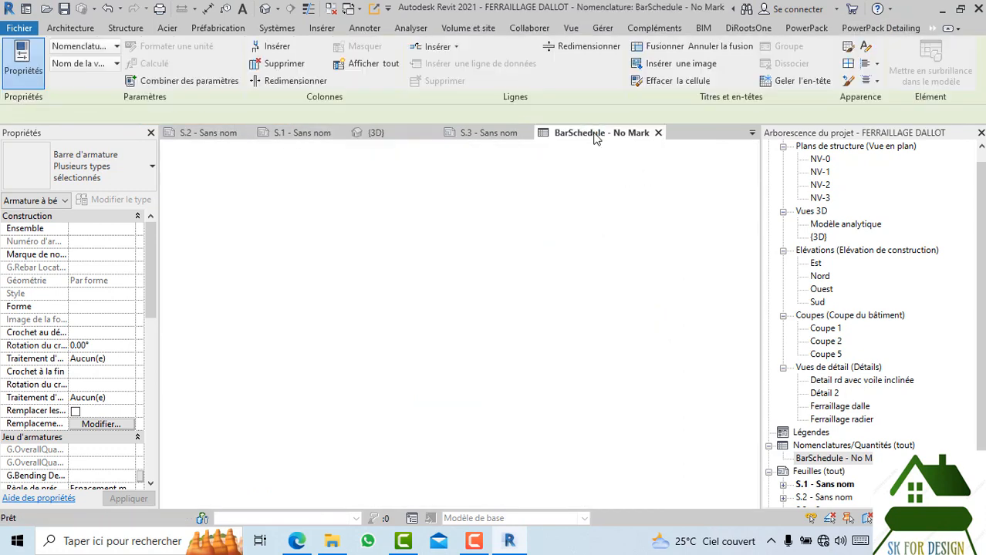
{"action": "left_click", "coordinate": [303, 133]}
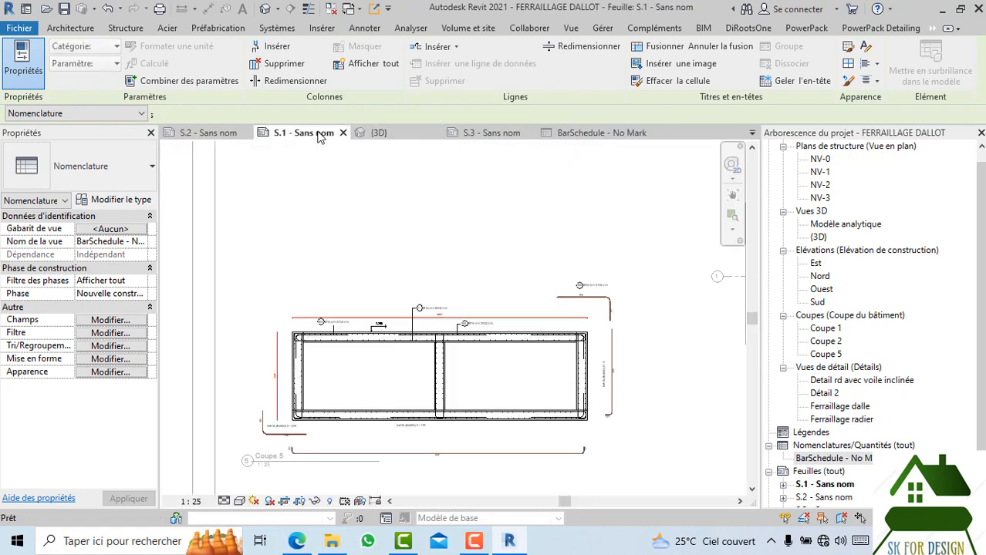
{"action": "left_click", "coordinate": [400, 274]}
{"action": "scroll", "coordinate": [400, 275], "scroll_direction": "down", "scroll_amount": 5}
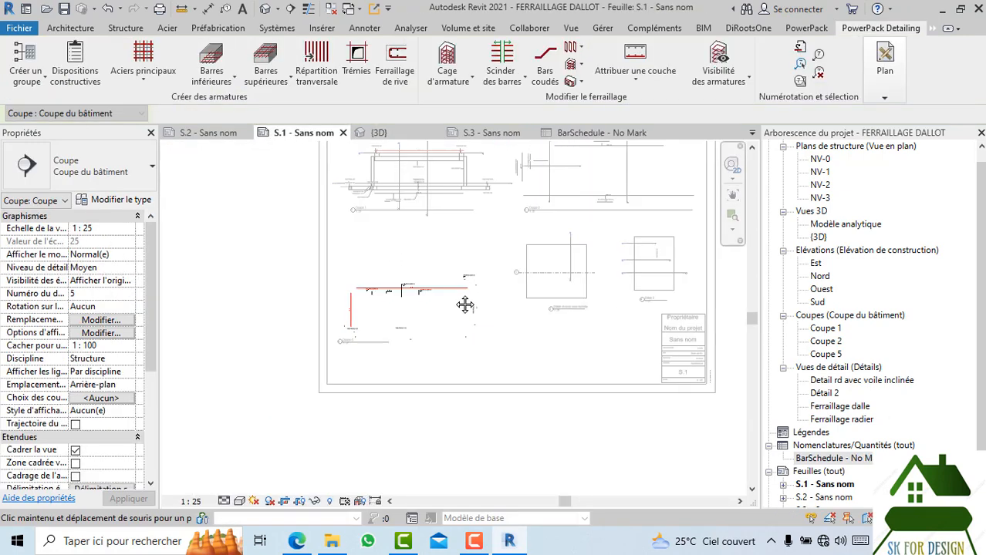
{"action": "right_click", "coordinate": [337, 324]}
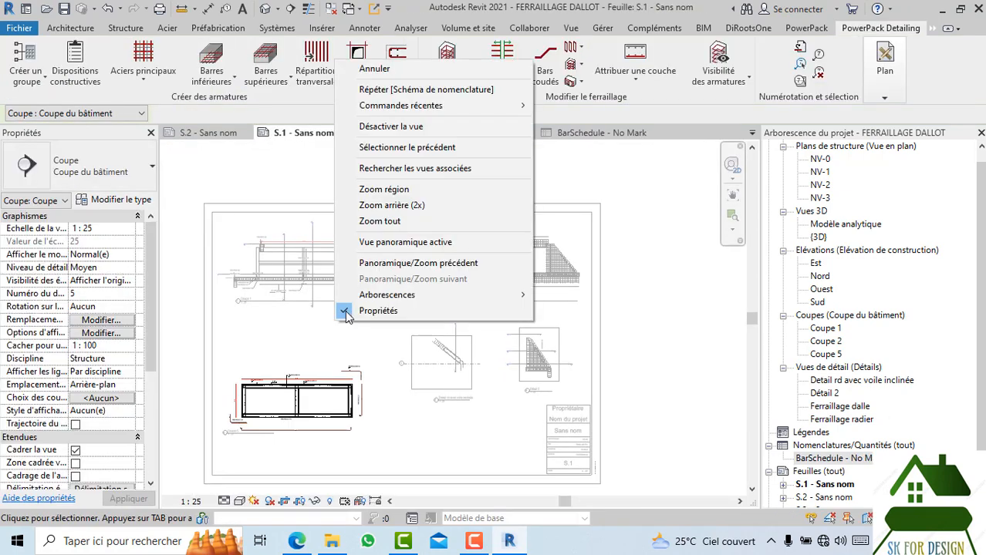
{"action": "left_click", "coordinate": [390, 127]}
{"action": "scroll", "coordinate": [480, 255], "scroll_direction": "up", "scroll_amount": 5}
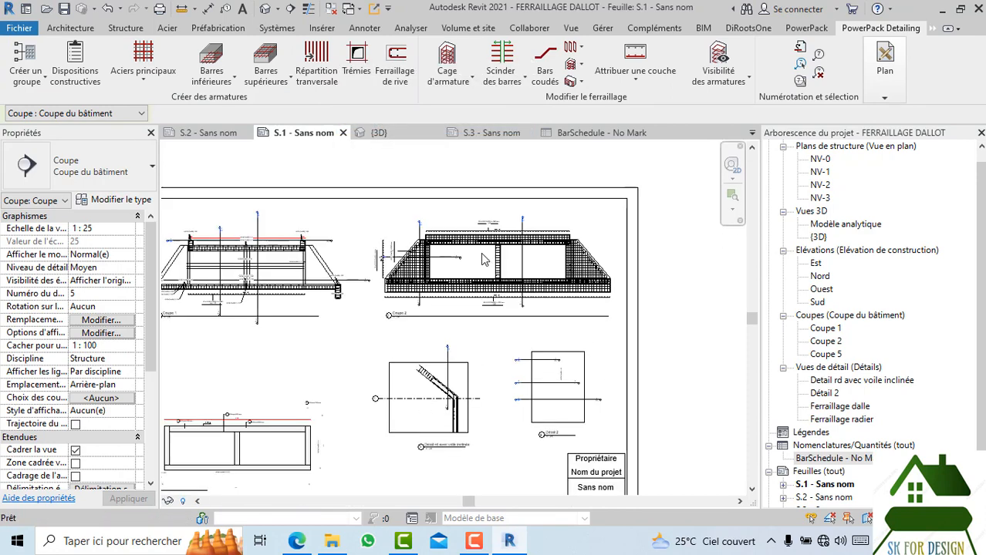
- Activate the Coupe 2 view on the sheet, select its contents and filter the selection to Armature à béton only
{"action": "left_click", "coordinate": [480, 254]}
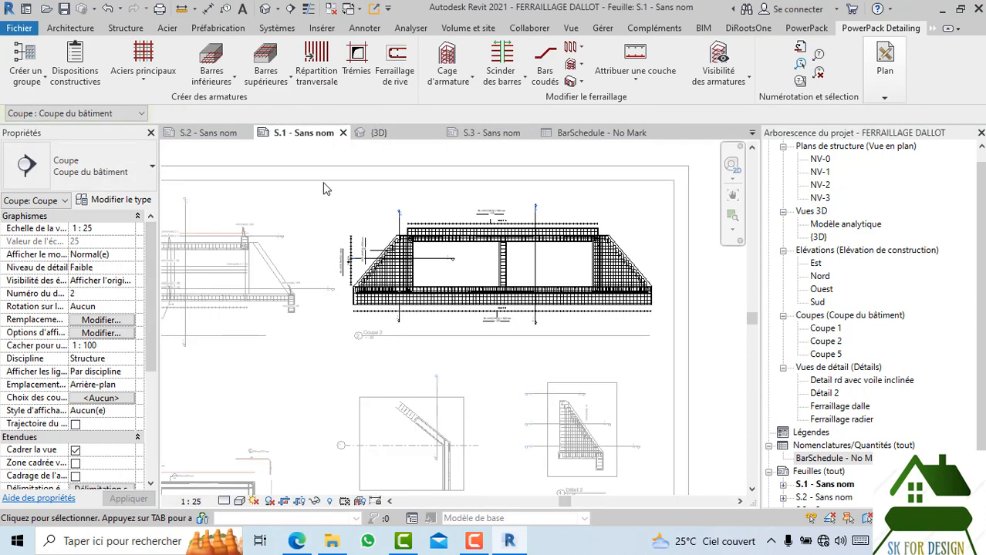
{"action": "left_click_drag", "start_coordinate": [653, 360], "coordinate": [680, 366]}
{"action": "left_click", "coordinate": [737, 61]}
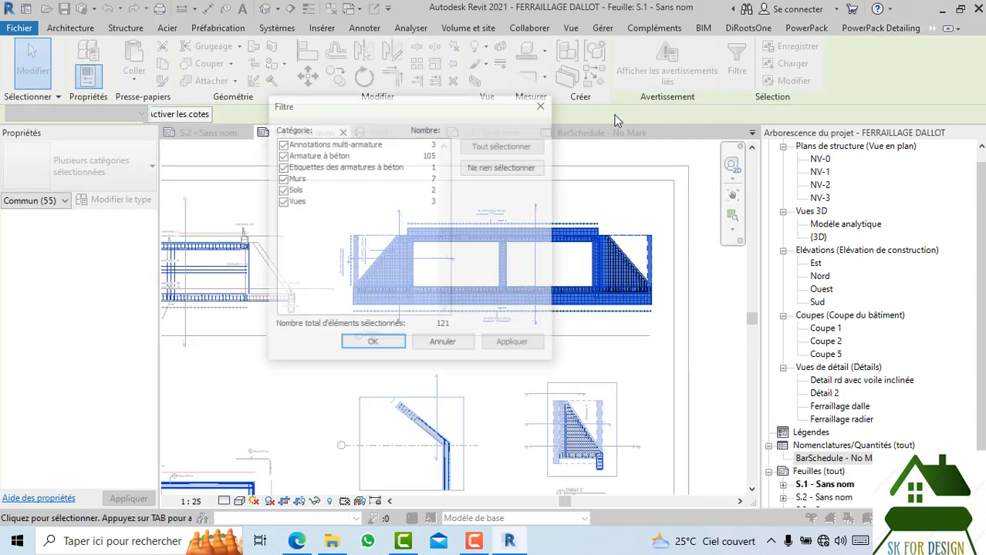
{"action": "left_click", "coordinate": [502, 166]}
{"action": "left_click", "coordinate": [281, 144]}
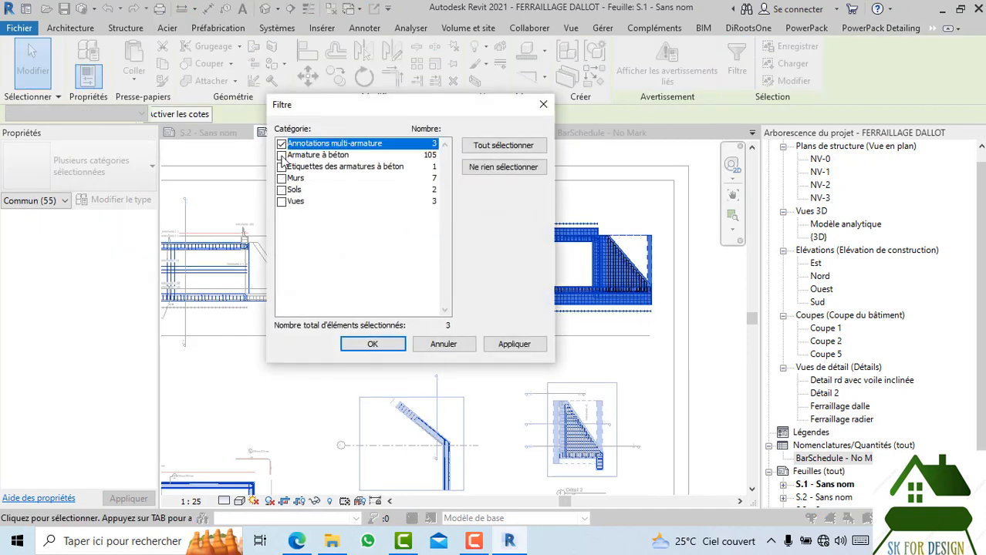
{"action": "left_click", "coordinate": [282, 156]}
{"action": "left_click", "coordinate": [282, 143]}
{"action": "left_click", "coordinate": [363, 349]}
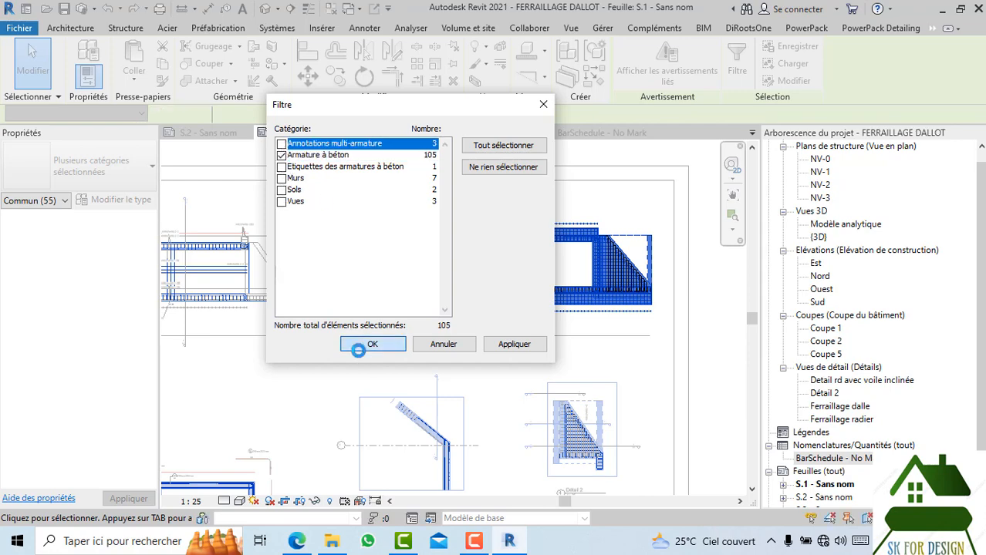
- Try running Schéma de nomenclature on the filtered Coupe 2 reinforcement and inspect the selected bars
{"action": "left_click", "coordinate": [871, 29]}
{"action": "left_click", "coordinate": [884, 77]}
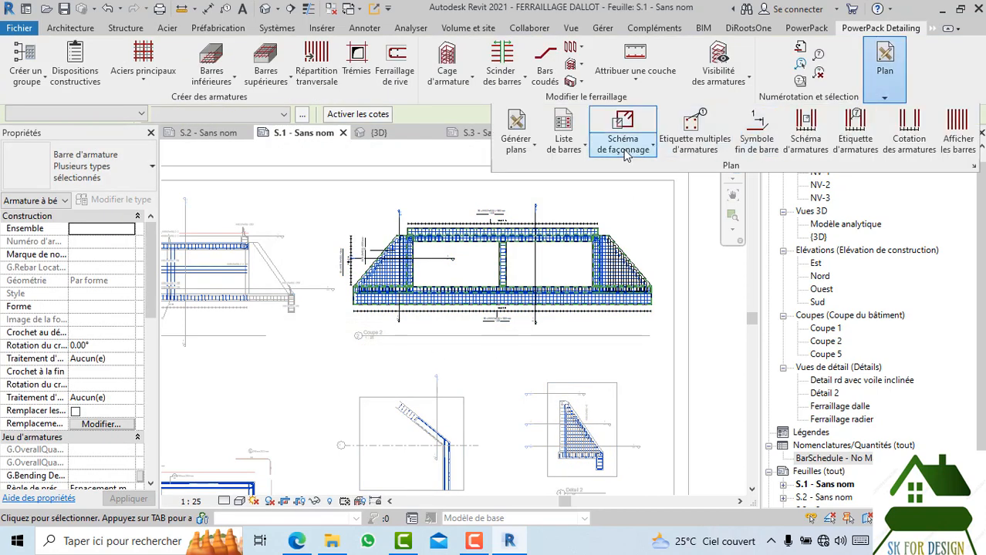
{"action": "left_click", "coordinate": [584, 150]}
{"action": "left_click", "coordinate": [573, 204]}
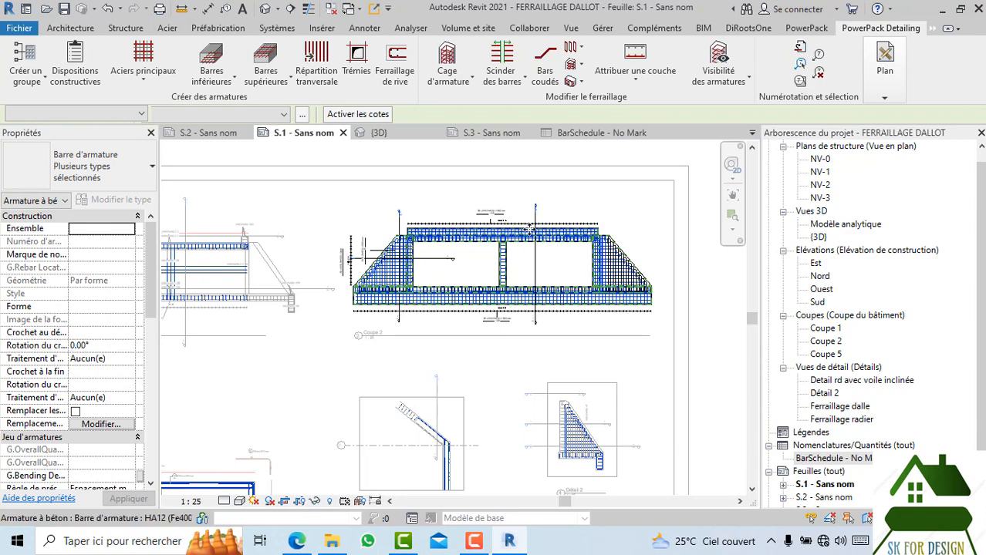
{"action": "scroll", "coordinate": [527, 239], "scroll_direction": "up", "scroll_amount": 5}
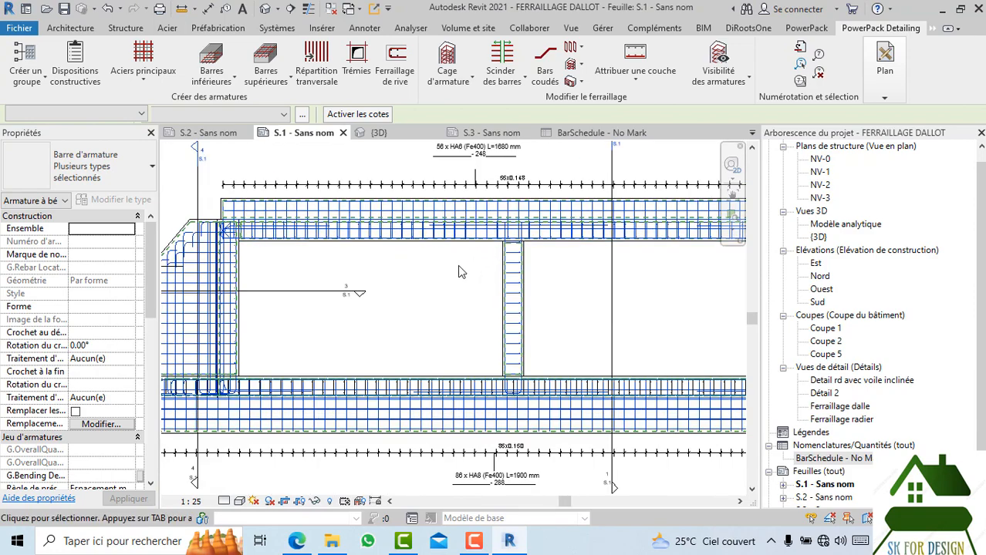
{"action": "scroll", "coordinate": [450, 264], "scroll_direction": "down", "scroll_amount": 1}
{"action": "scroll", "coordinate": [457, 261], "scroll_direction": "down", "scroll_amount": 7}
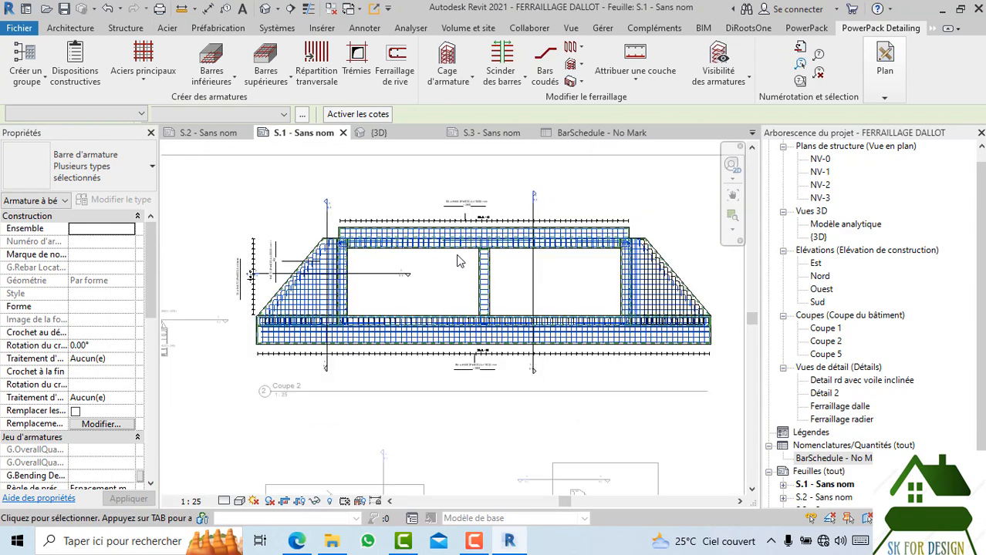
{"action": "scroll", "coordinate": [300, 326], "scroll_direction": "up", "scroll_amount": 2}
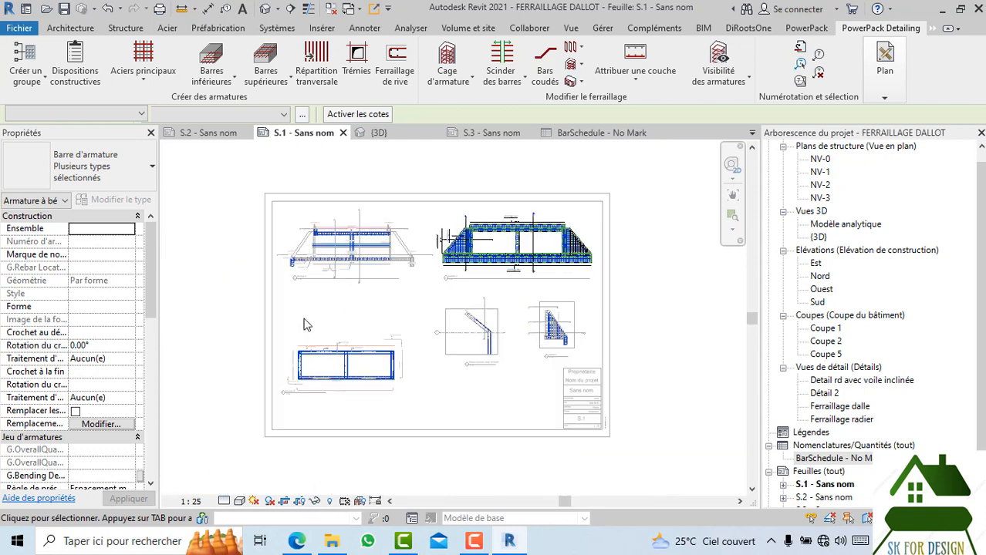
- Clear the reinforcement selection and deactivate the Coupe 2 view on sheet S.1
{"action": "right_click", "coordinate": [306, 321]}
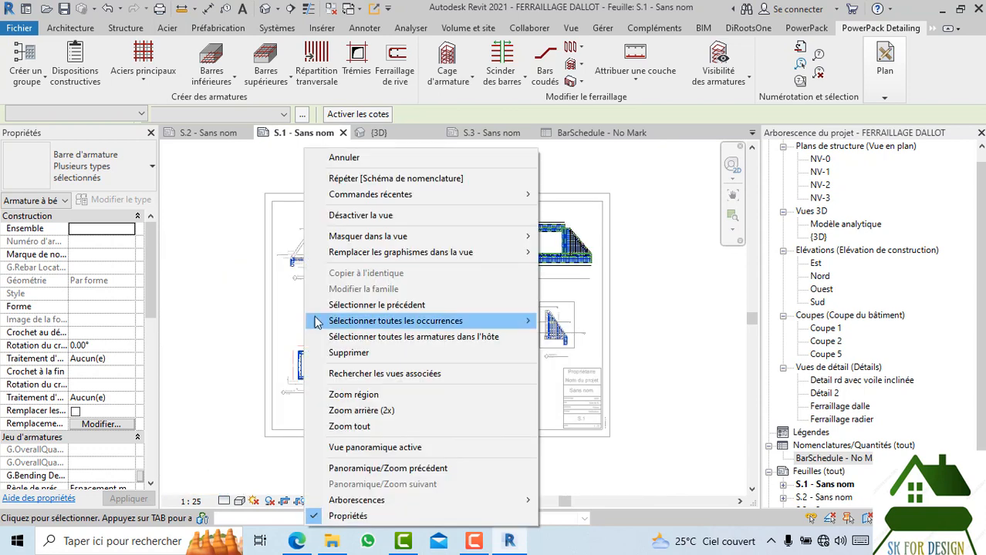
{"action": "left_click", "coordinate": [597, 276]}
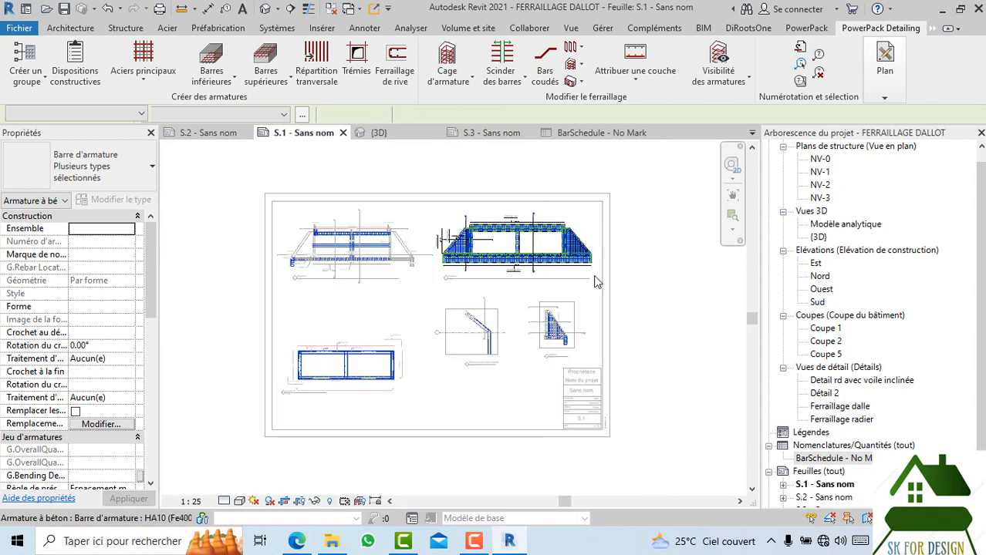
{"action": "right_click", "coordinate": [559, 190]}
{"action": "mouse_move", "coordinate": [604, 240]}
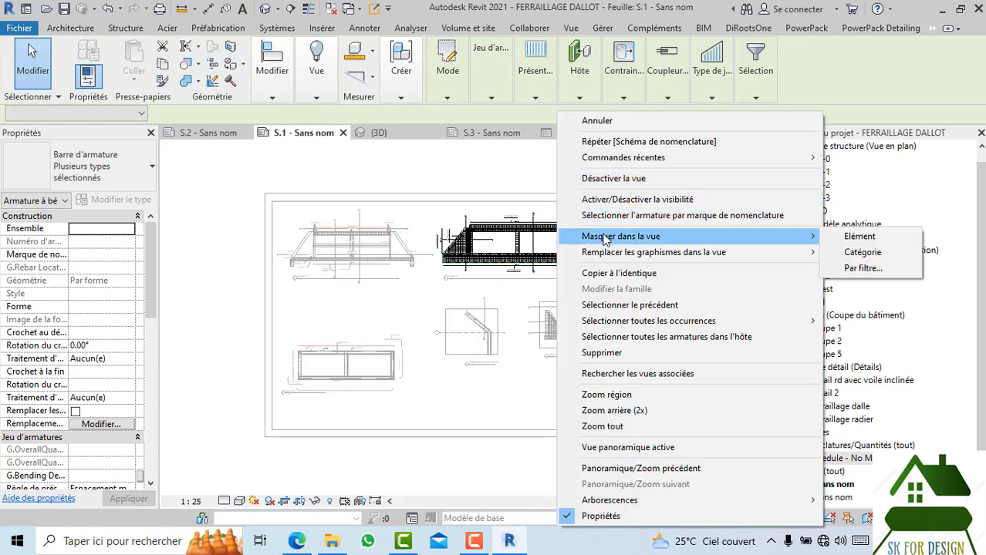
{"action": "left_click", "coordinate": [621, 179]}
{"action": "scroll", "coordinate": [328, 374], "scroll_direction": "up", "scroll_amount": 2}
{"action": "key", "text": "Escape"}
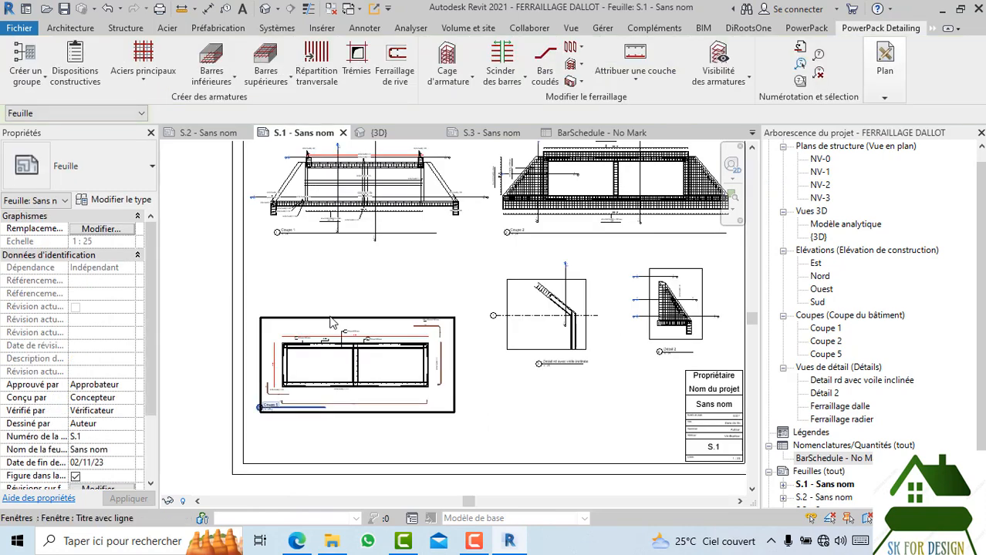
- Activate the Coupe 5 view, select everything in it and filter the selection to Armature à béton only
{"action": "double_click", "coordinate": [332, 332]}
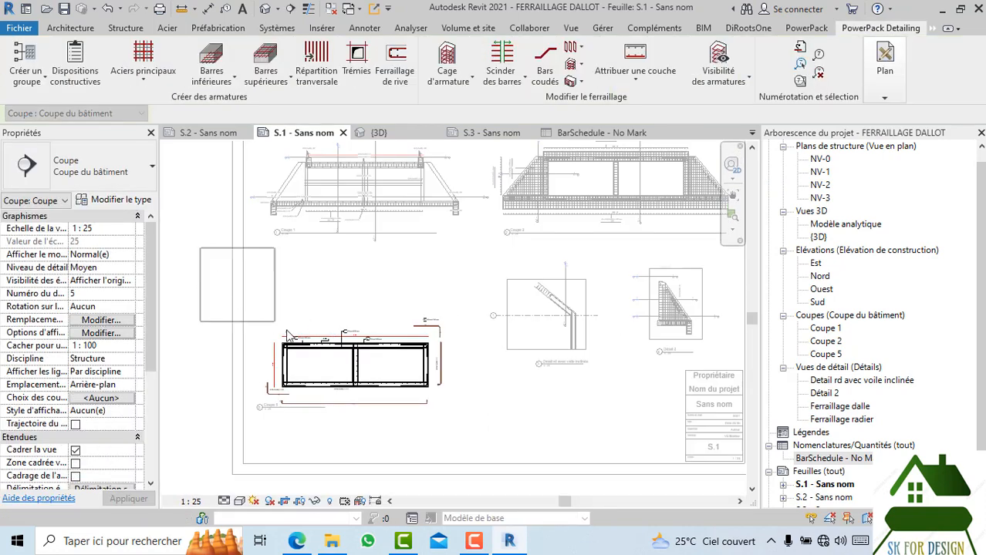
{"action": "left_click_drag", "start_coordinate": [457, 430], "coordinate": [477, 449]}
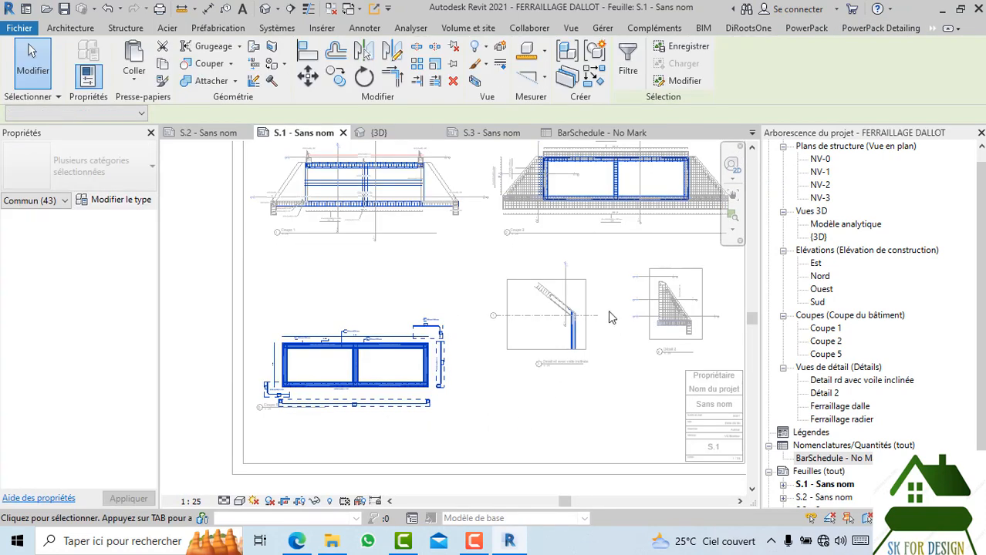
{"action": "left_click", "coordinate": [628, 65]}
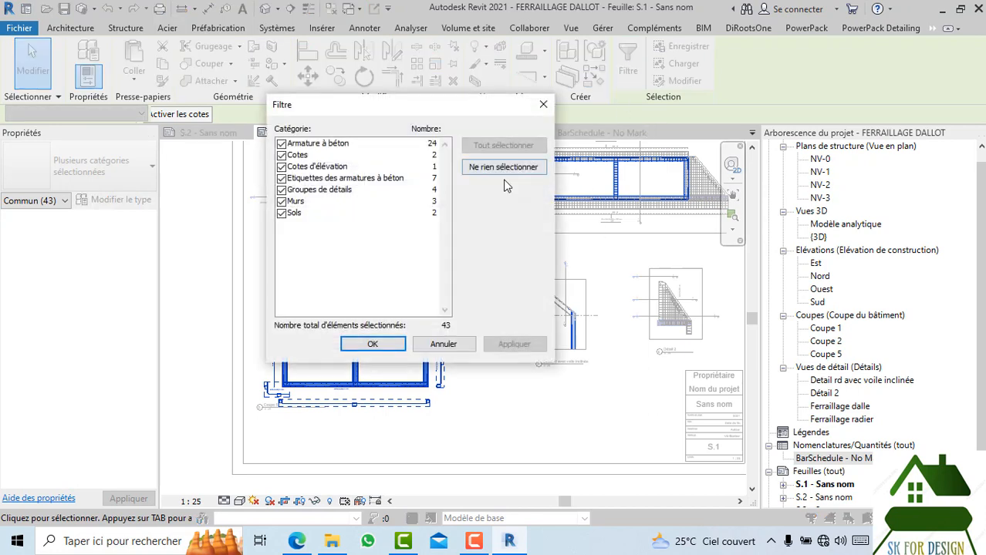
{"action": "left_click", "coordinate": [502, 172]}
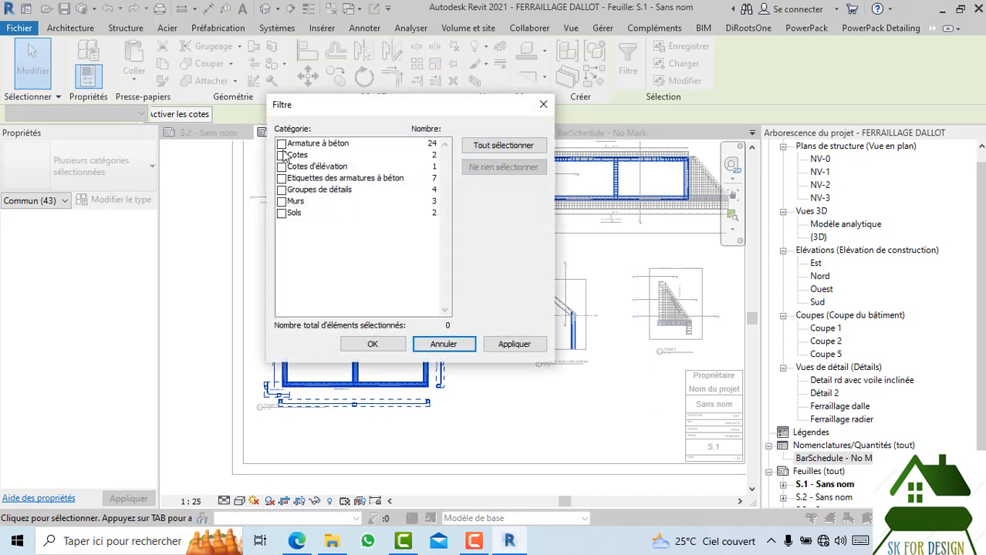
{"action": "left_click", "coordinate": [281, 143]}
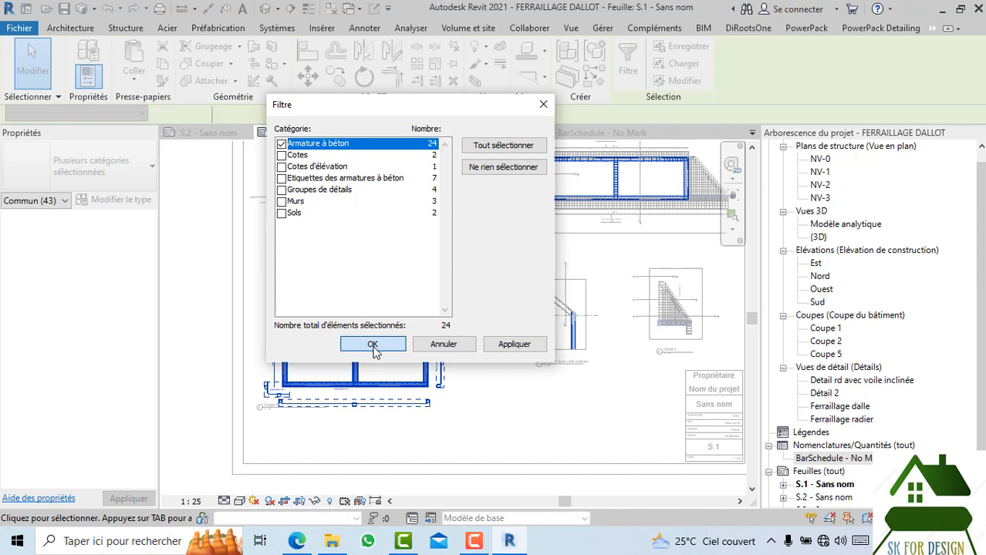
{"action": "left_click", "coordinate": [370, 344]}
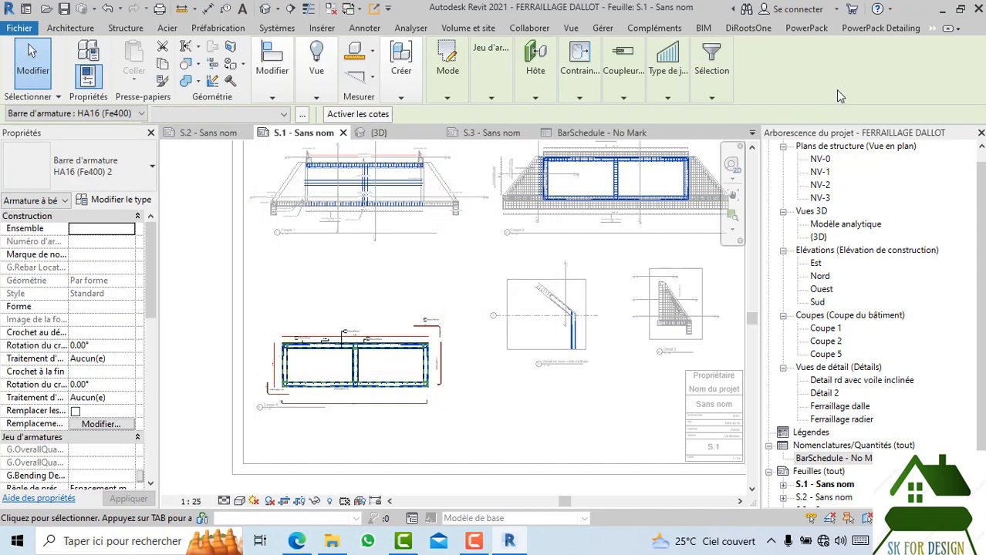
- Generate bar shape diagrams for the filtered Coupe 5 reinforcement with Schéma de nomenclature
{"action": "left_click", "coordinate": [881, 28]}
{"action": "left_click", "coordinate": [885, 70]}
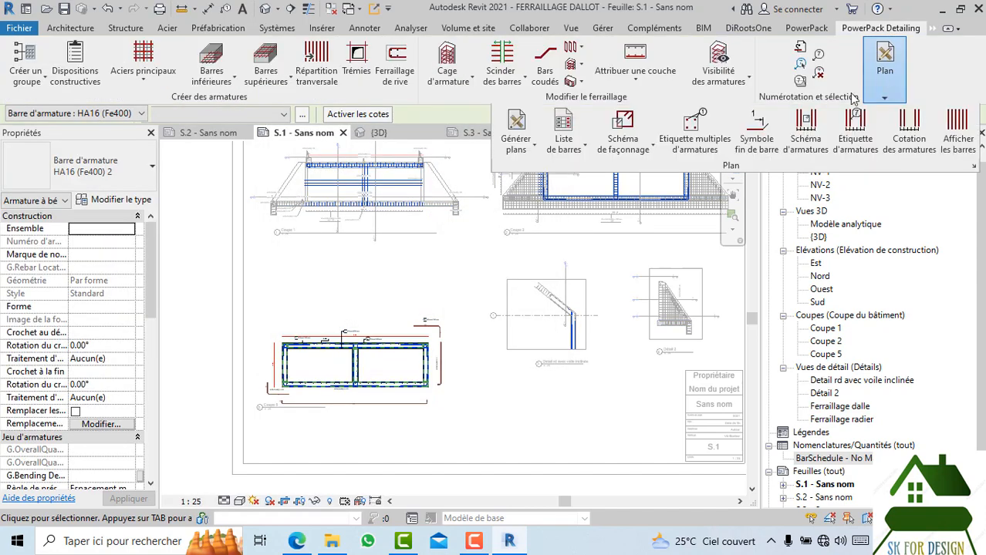
{"action": "left_click", "coordinate": [575, 146]}
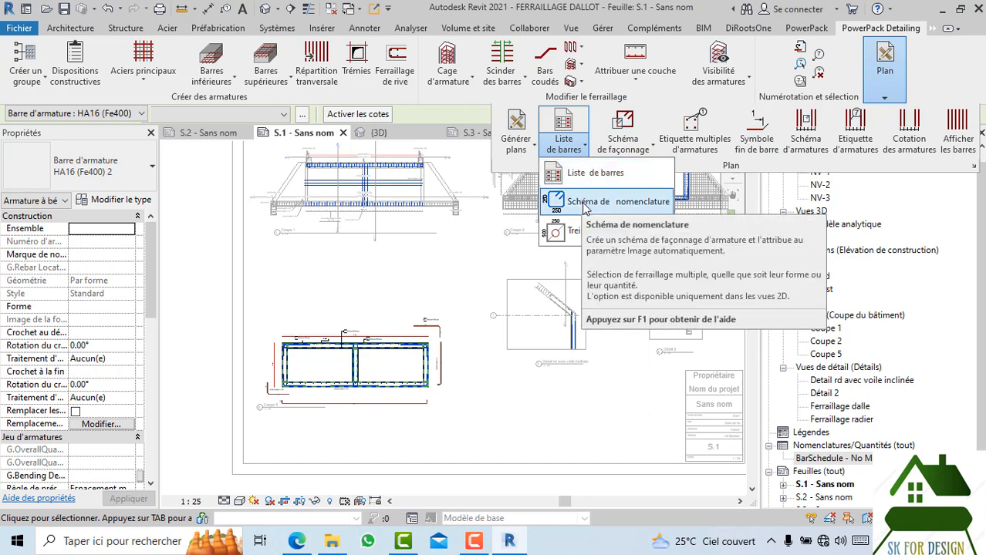
{"action": "left_click", "coordinate": [584, 204]}
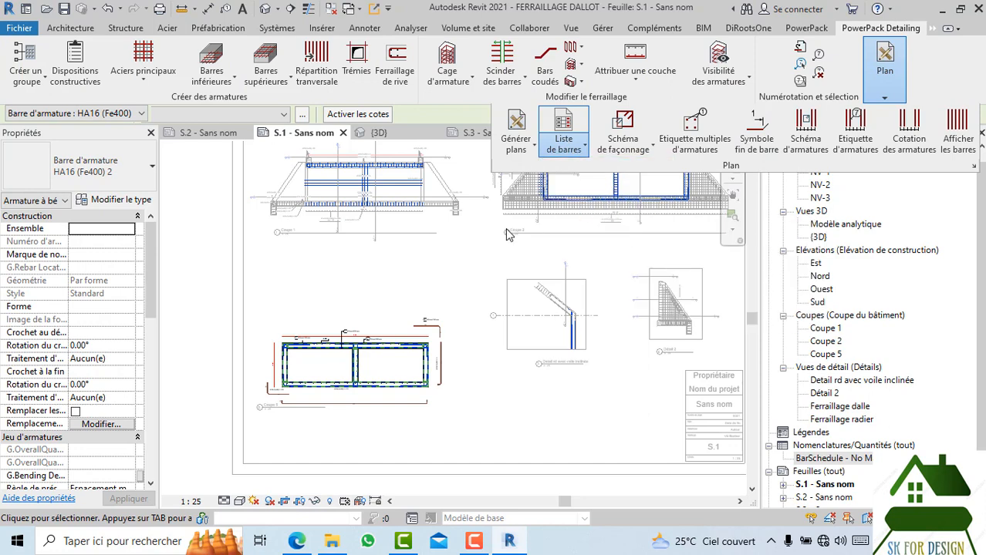
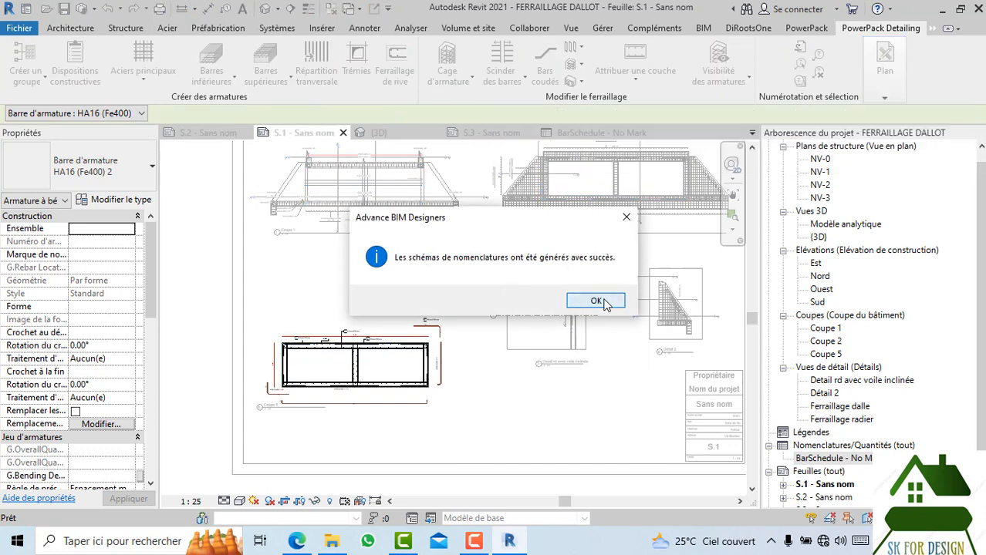
{"action": "left_click", "coordinate": [580, 301]}
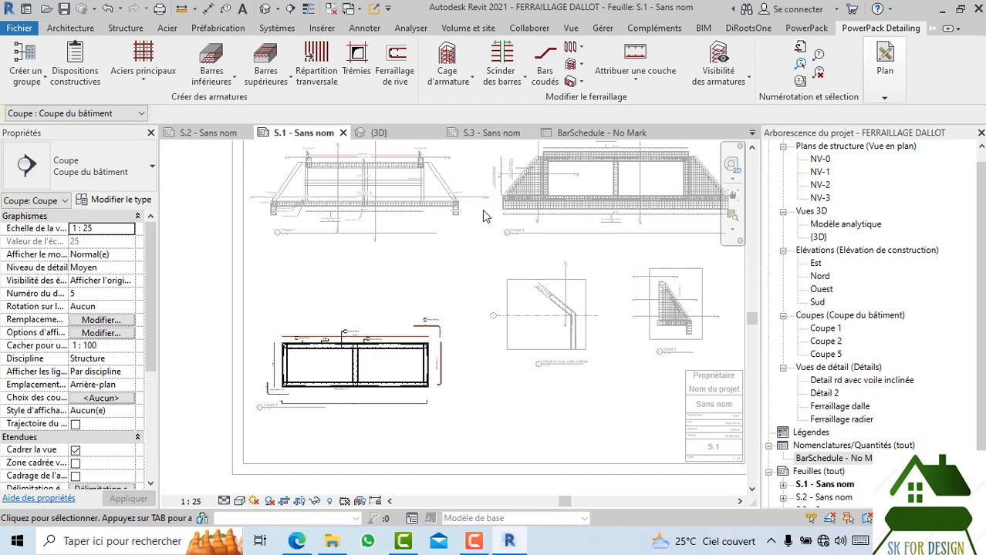
- Examine the Image column of the BarSchedule - No Mark schedule for rows with an assigned drafting view
{"action": "left_click", "coordinate": [593, 136]}
{"action": "scroll", "coordinate": [509, 425], "scroll_direction": "down", "scroll_amount": 10}
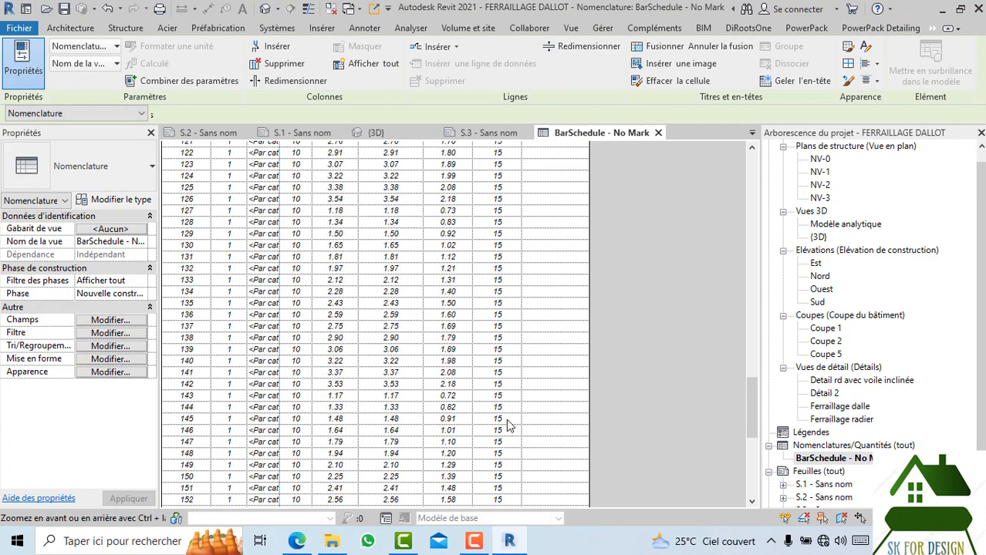
{"action": "scroll", "coordinate": [509, 425], "scroll_direction": "down", "scroll_amount": 5}
{"action": "scroll", "coordinate": [501, 355], "scroll_direction": "up", "scroll_amount": 8}
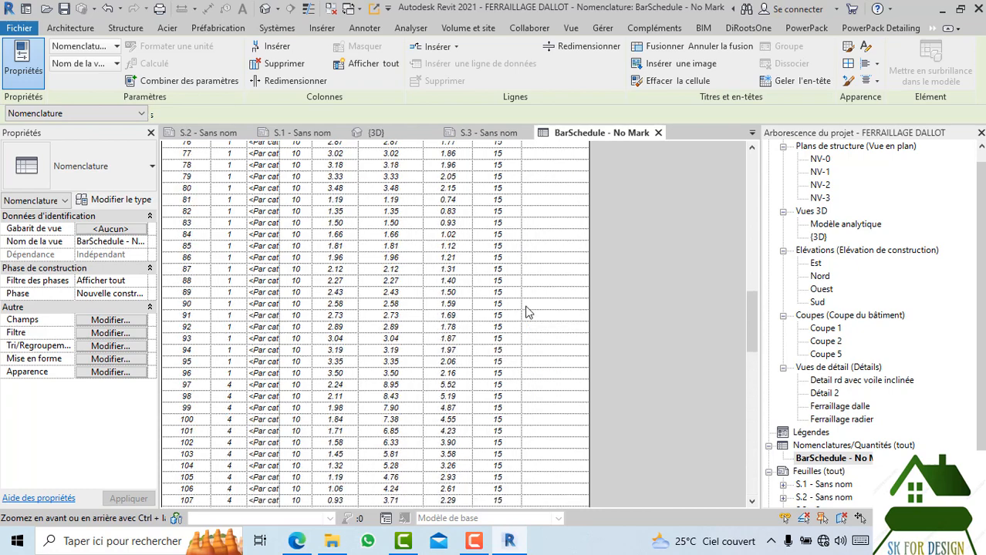
{"action": "scroll", "coordinate": [526, 312], "scroll_direction": "up", "scroll_amount": 10}
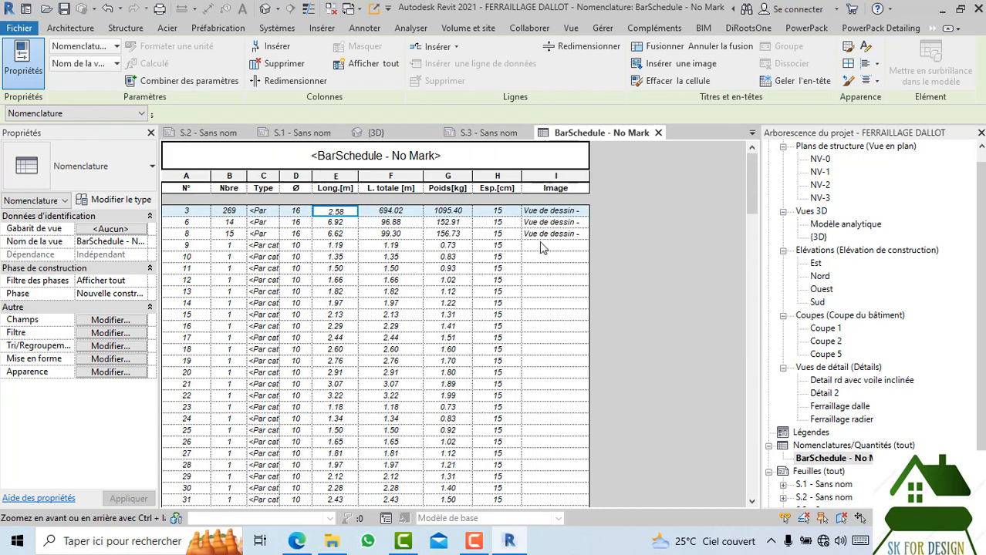
- Go back to sheet S.1 and deactivate the Coupe 5 view
{"action": "left_click", "coordinate": [309, 133]}
{"action": "double_click", "coordinate": [359, 291]}
{"action": "right_click", "coordinate": [358, 290]}
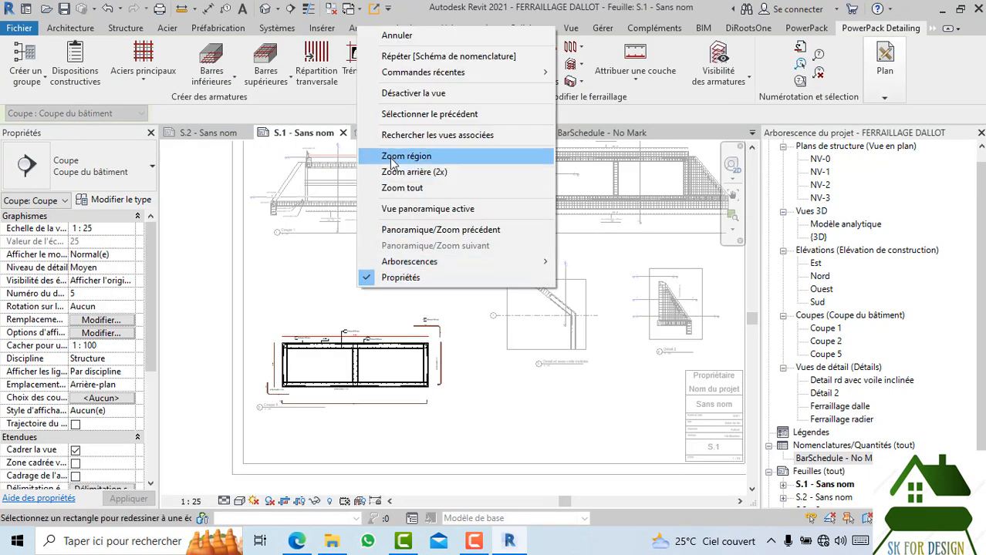
{"action": "left_click", "coordinate": [400, 94]}
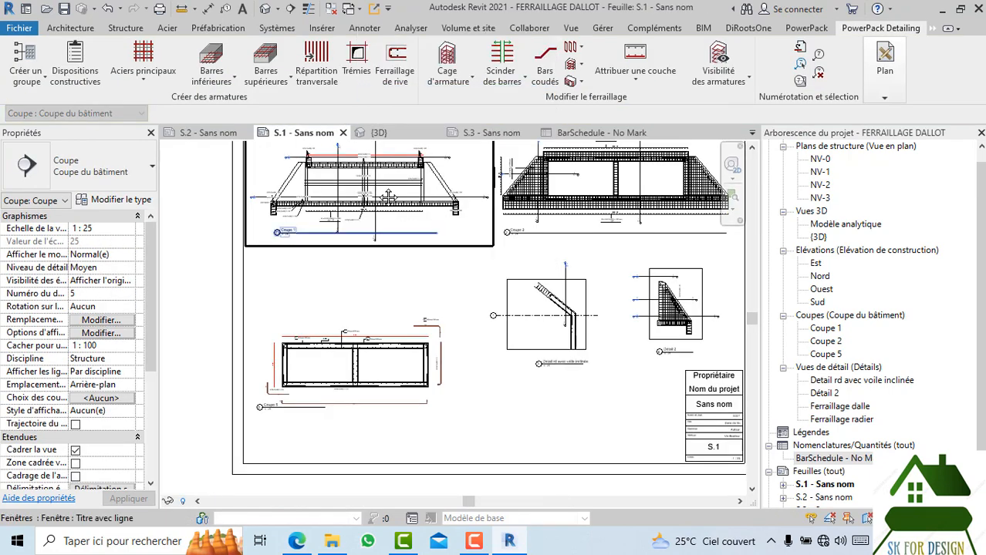
- Activate the Coupe 1 view on sheet S.1, select everything in it and filter the selection to Armature à béton only
{"action": "scroll", "coordinate": [368, 246], "scroll_direction": "up", "scroll_amount": 5}
{"action": "double_click", "coordinate": [367, 246]}
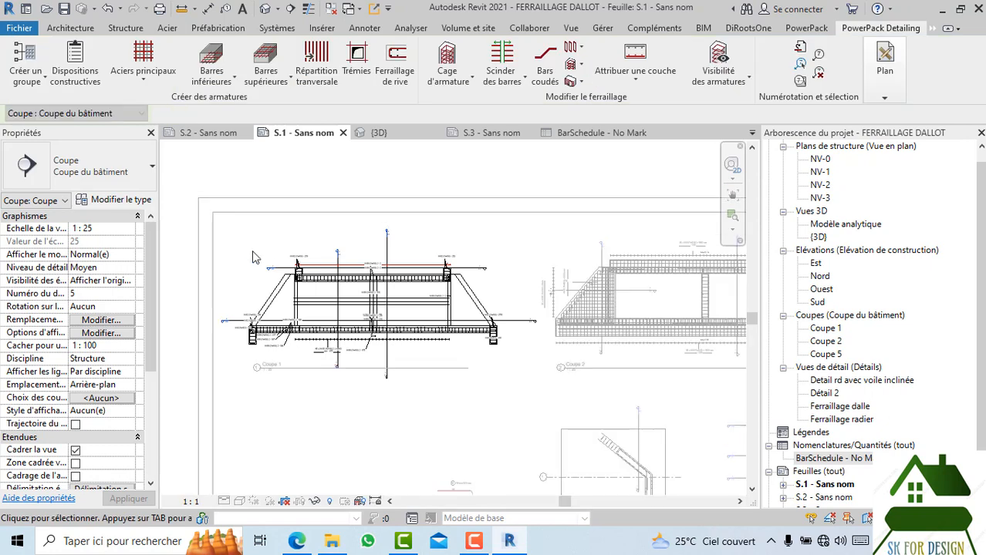
{"action": "left_click_drag", "start_coordinate": [218, 221], "coordinate": [546, 376]}
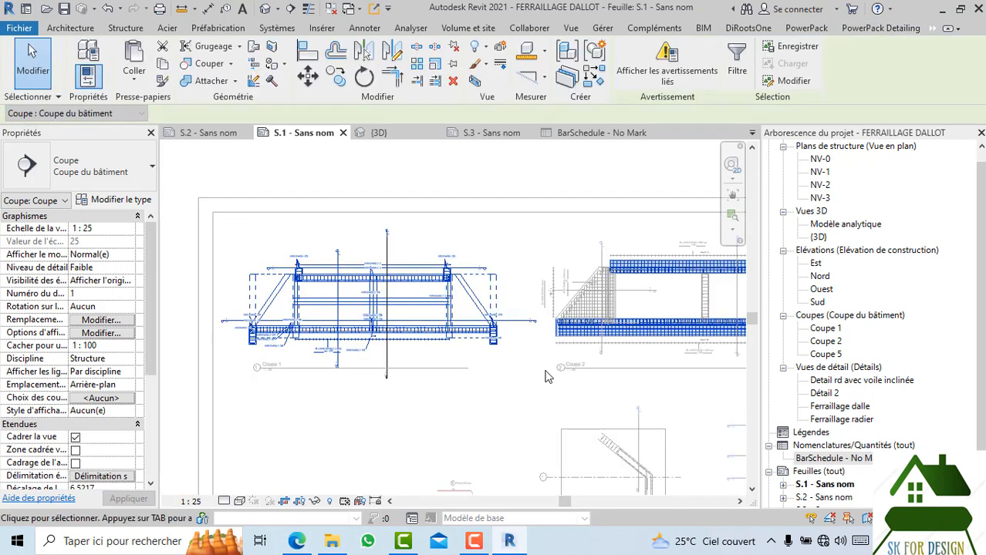
{"action": "left_click", "coordinate": [736, 60]}
{"action": "left_click", "coordinate": [503, 167]}
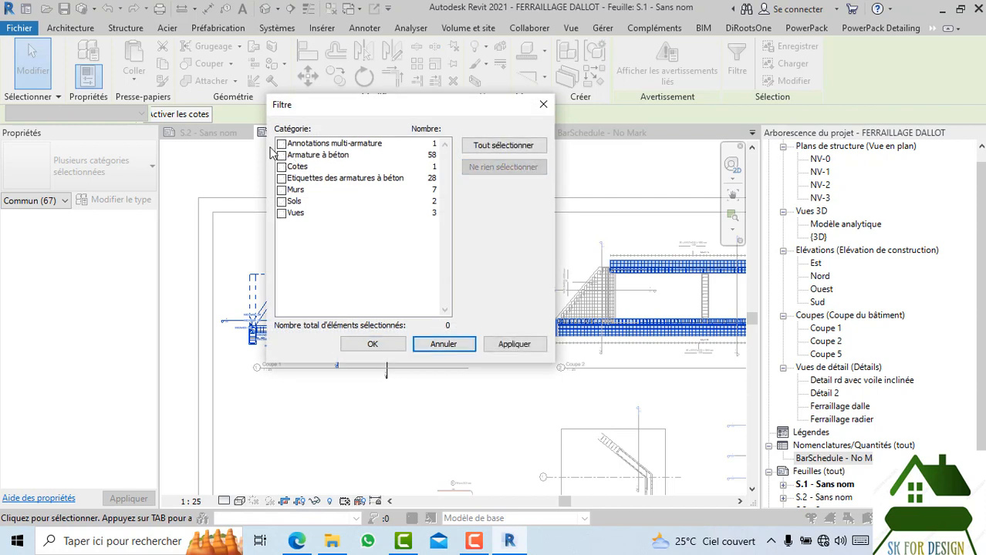
{"action": "left_click", "coordinate": [281, 144]}
{"action": "left_click", "coordinate": [282, 155]}
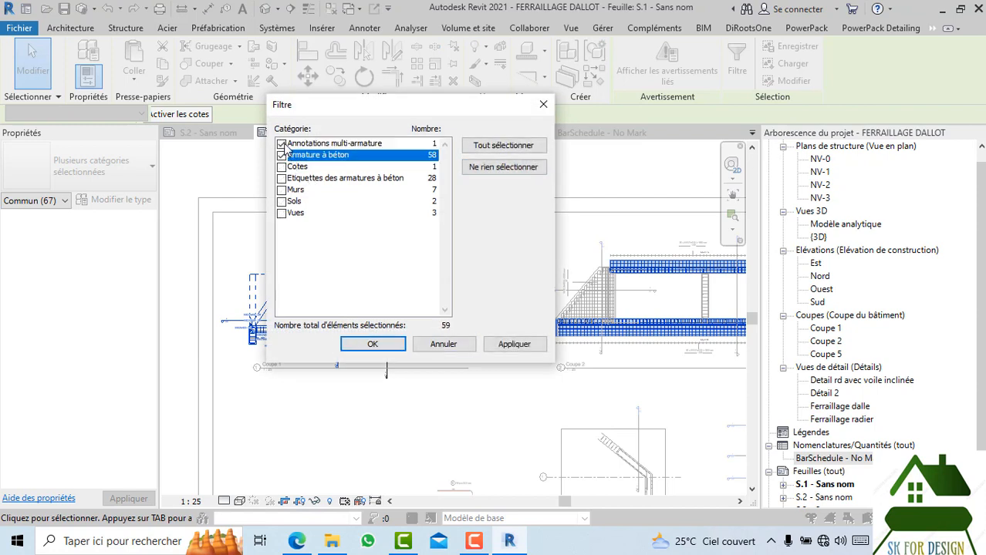
{"action": "left_click", "coordinate": [281, 143]}
{"action": "left_click", "coordinate": [373, 343]}
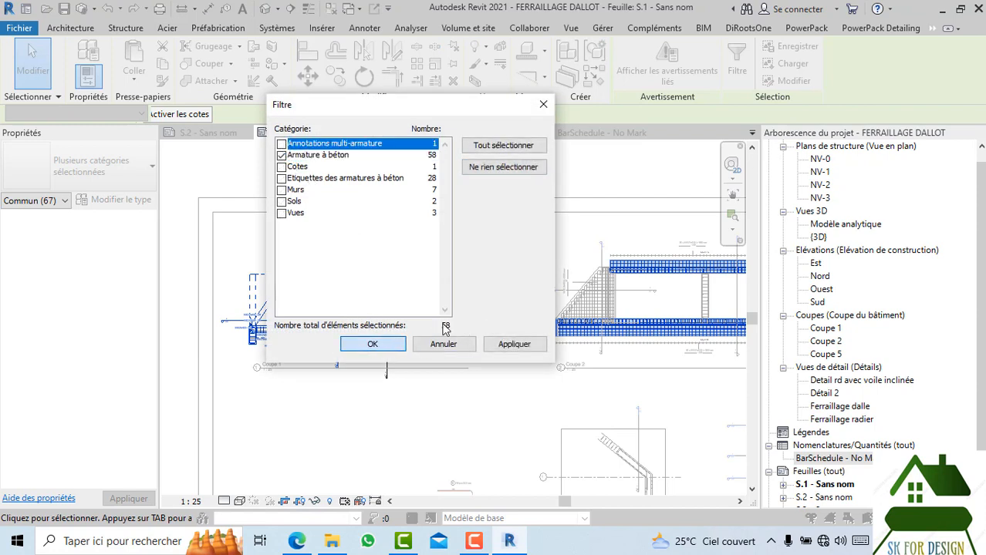
- Run Schéma de nomenclature on the reinforcement, changing to the {3D} view to finish the bar selection
{"action": "left_click", "coordinate": [883, 34]}
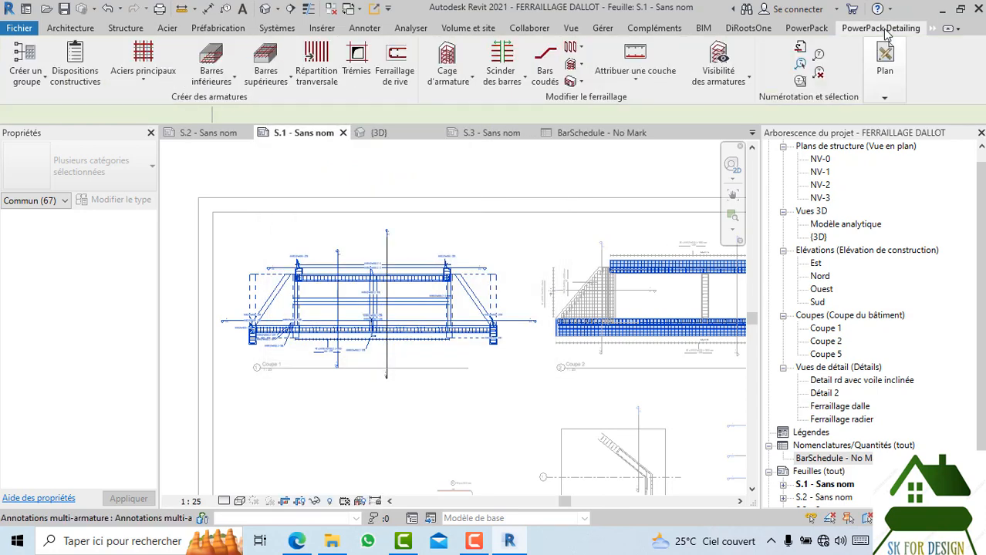
{"action": "left_click", "coordinate": [884, 84]}
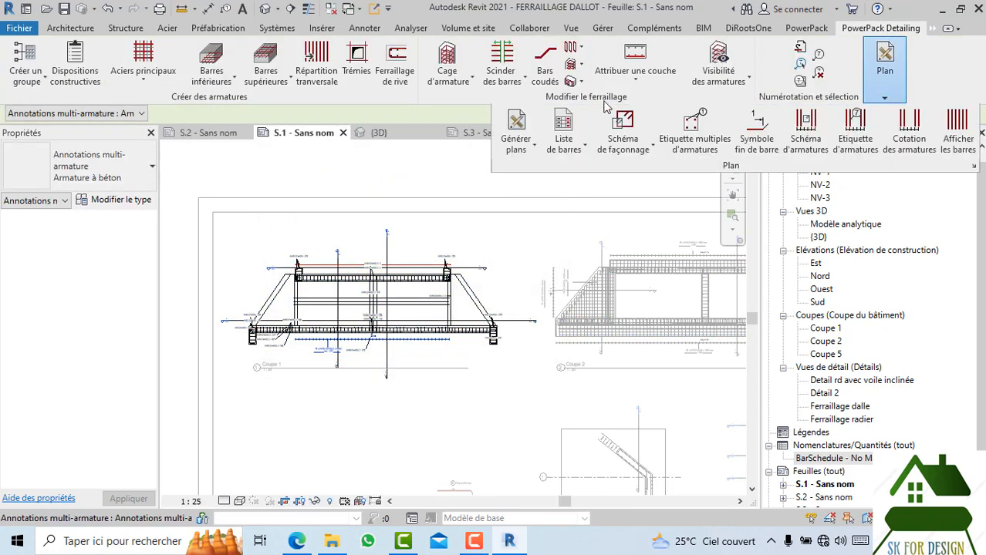
{"action": "left_click", "coordinate": [564, 144]}
{"action": "left_click", "coordinate": [564, 198]}
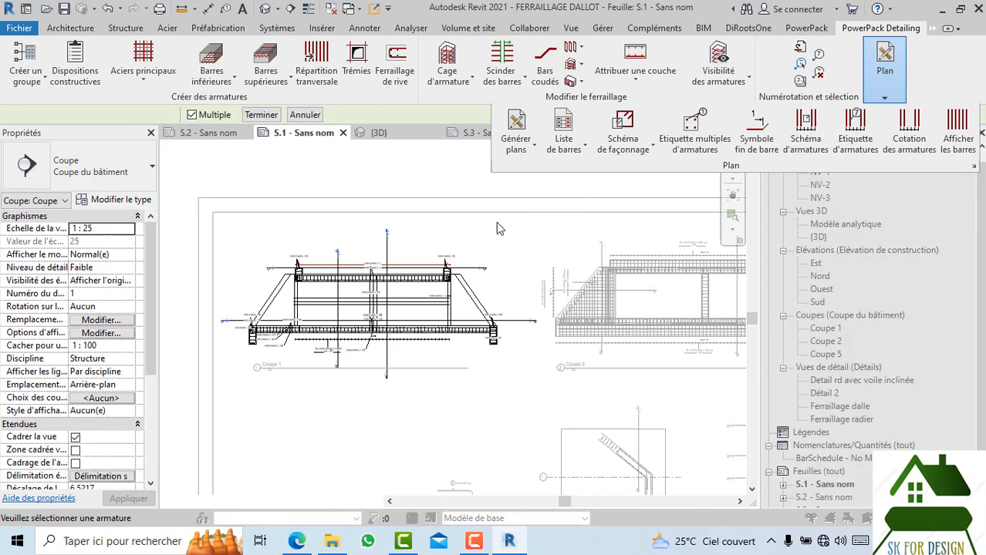
{"action": "scroll", "coordinate": [357, 231], "scroll_direction": "down", "scroll_amount": 3}
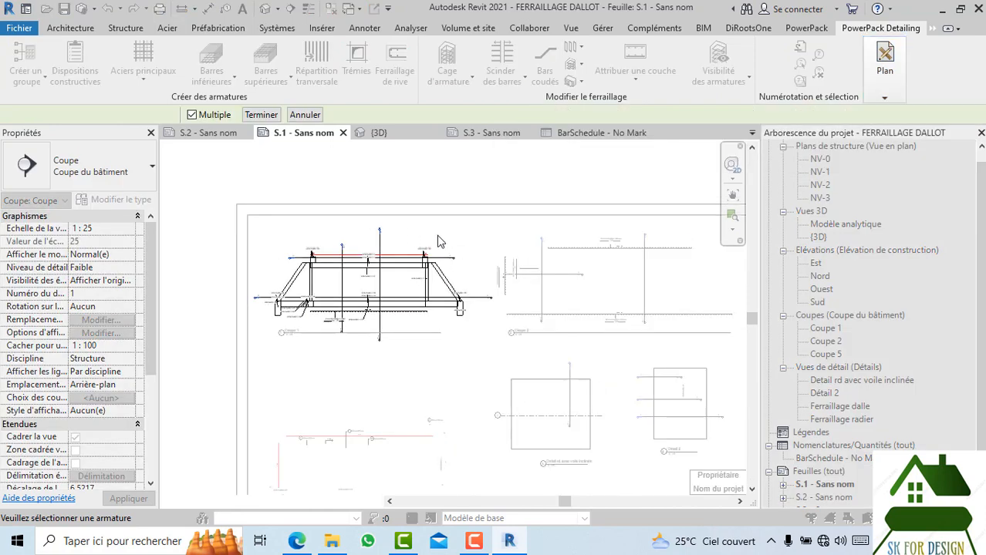
{"action": "left_click", "coordinate": [386, 133]}
{"action": "left_click", "coordinate": [260, 115]}
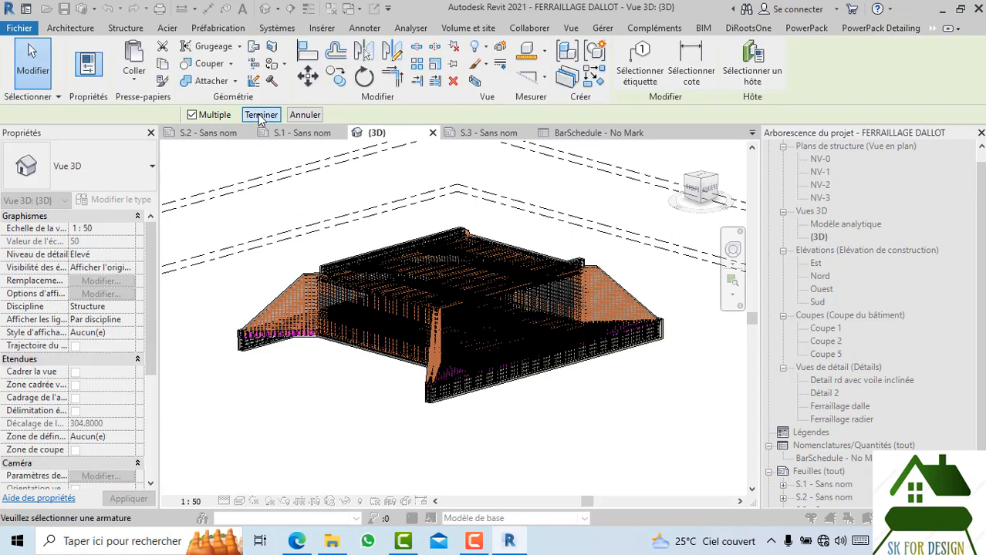
{"action": "scroll", "coordinate": [351, 261], "scroll_direction": "down", "scroll_amount": 4}
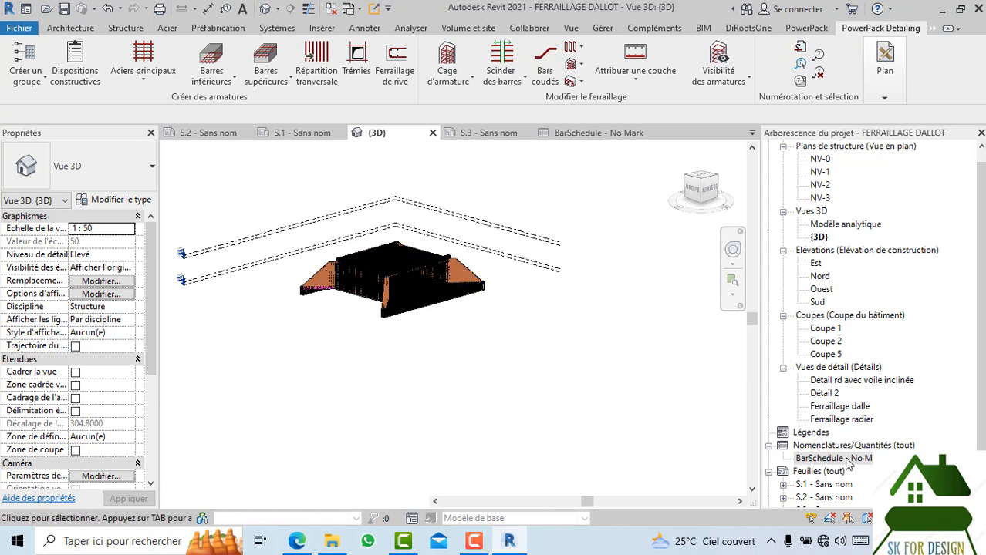
- Look over sheet S.3, return to the BarSchedule - No Mark schedule and take out its Image column
{"action": "left_click", "coordinate": [833, 458]}
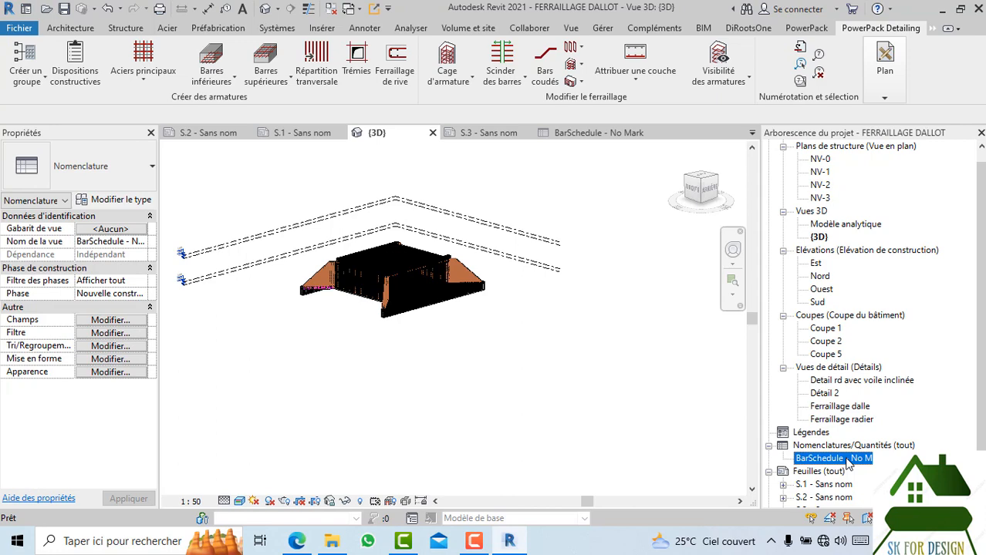
{"action": "left_click", "coordinate": [499, 135]}
{"action": "scroll", "coordinate": [297, 176], "scroll_direction": "up", "scroll_amount": 3}
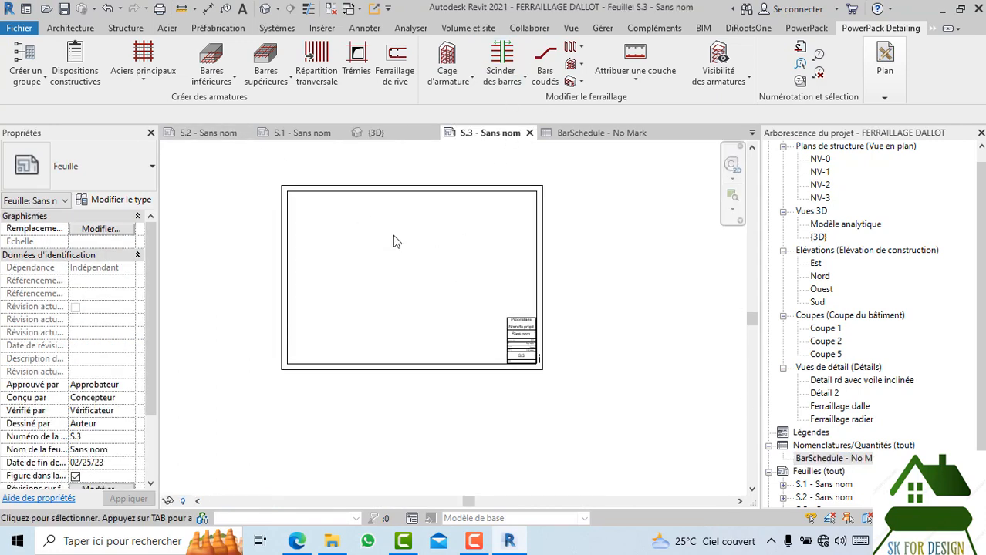
{"action": "scroll", "coordinate": [432, 262], "scroll_direction": "down", "scroll_amount": 4}
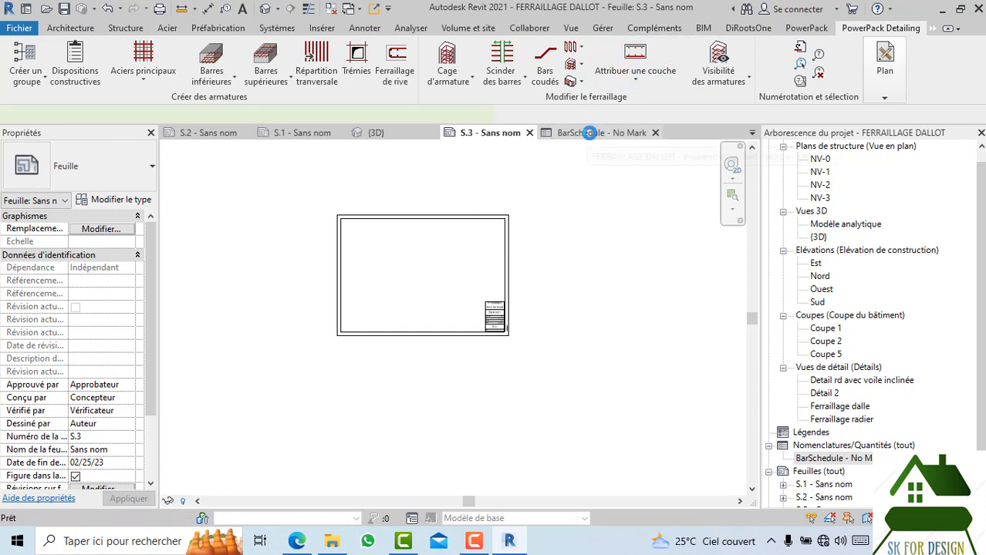
{"action": "left_click", "coordinate": [590, 136]}
{"action": "left_click", "coordinate": [550, 185]}
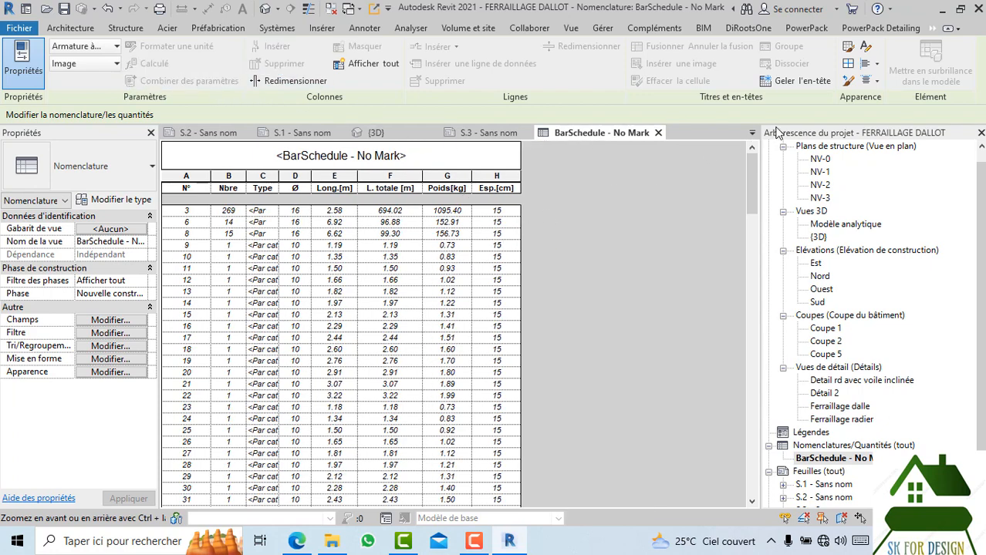
- Go back to the {3D} view, open SheetLink and select the BarSchedule - No Mark schedule for export
{"action": "left_click", "coordinate": [87, 27]}
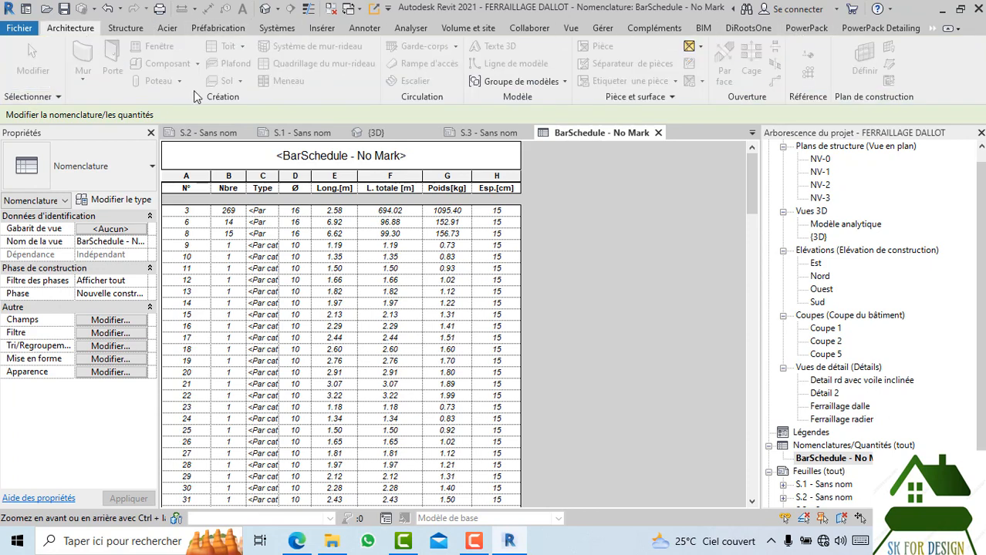
{"action": "left_click", "coordinate": [300, 132]}
{"action": "left_click", "coordinate": [395, 136]}
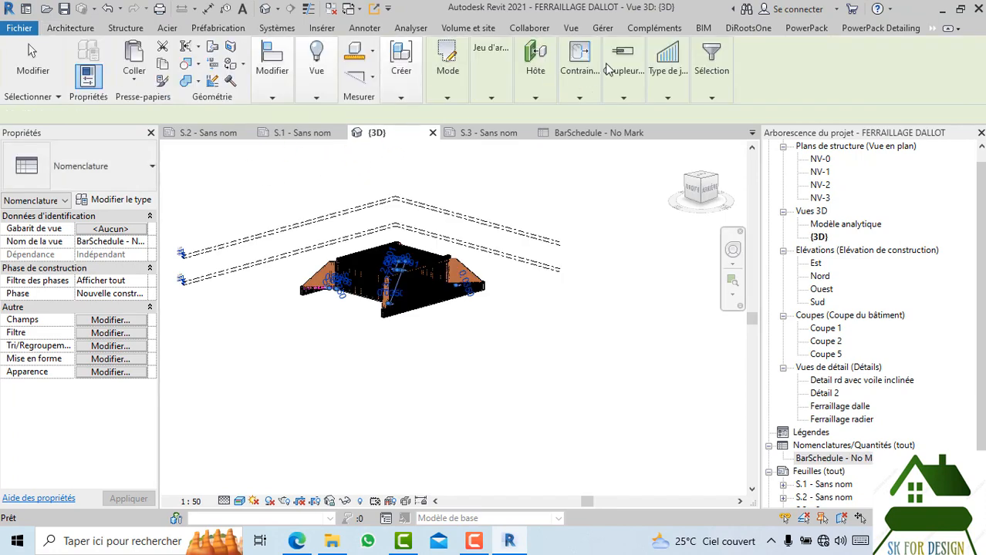
{"action": "left_click", "coordinate": [740, 32]}
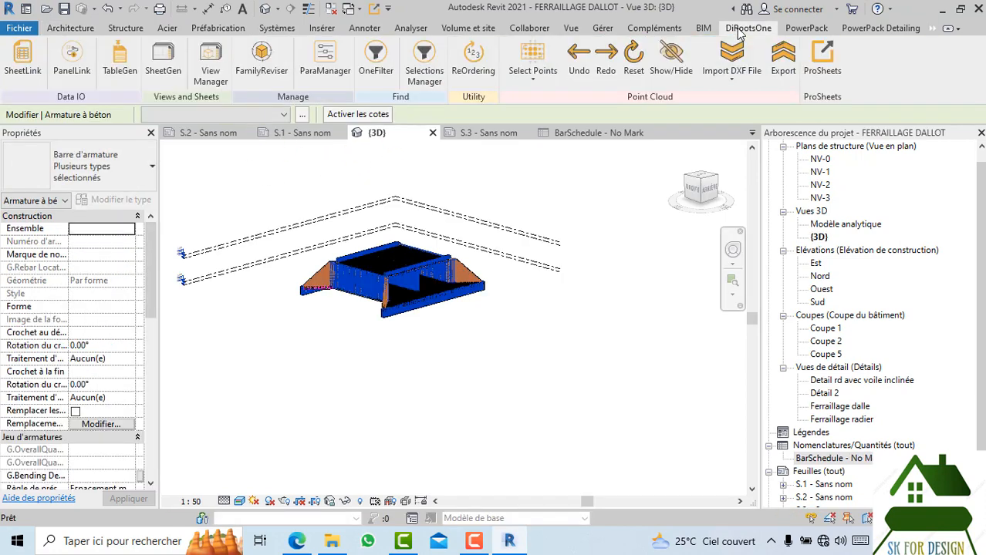
{"action": "left_click", "coordinate": [14, 68]}
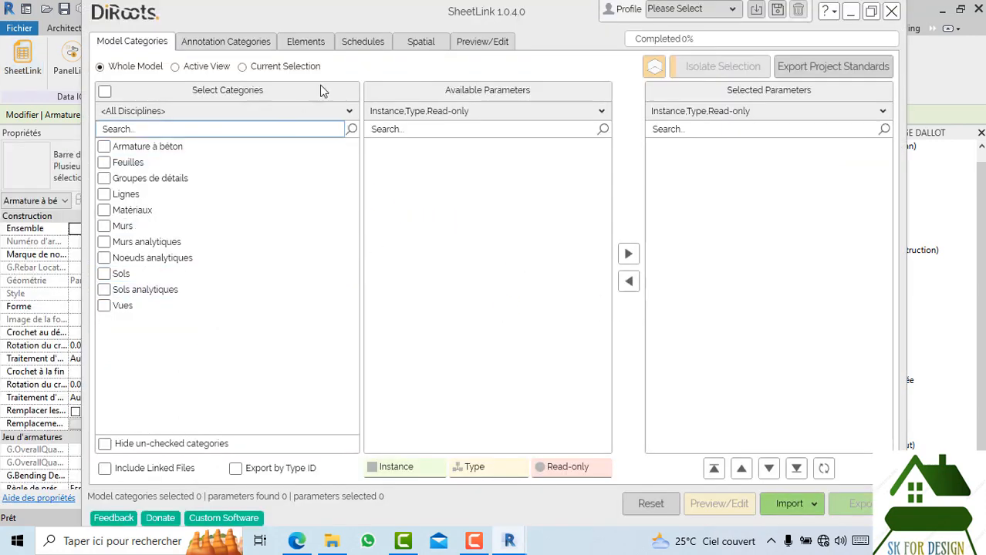
{"action": "left_click", "coordinate": [373, 44]}
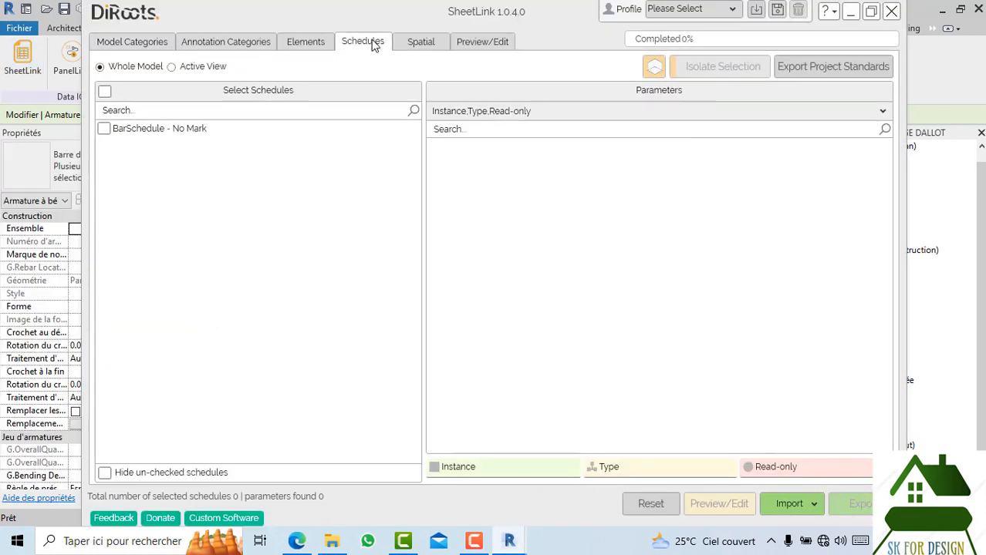
{"action": "left_click", "coordinate": [104, 131]}
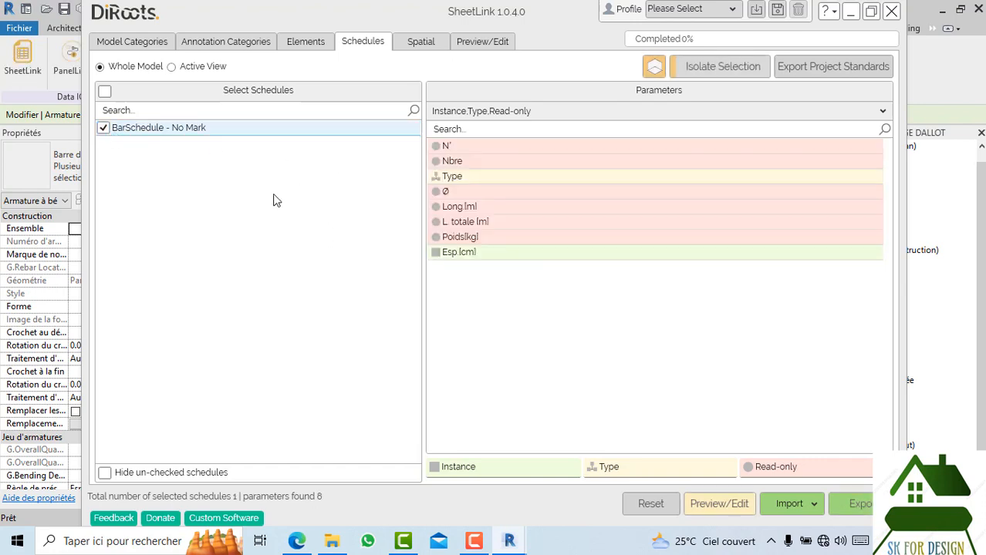
- Export the schedule to an Excel workbook named métré in the Documents folder
{"action": "left_click", "coordinate": [858, 506]}
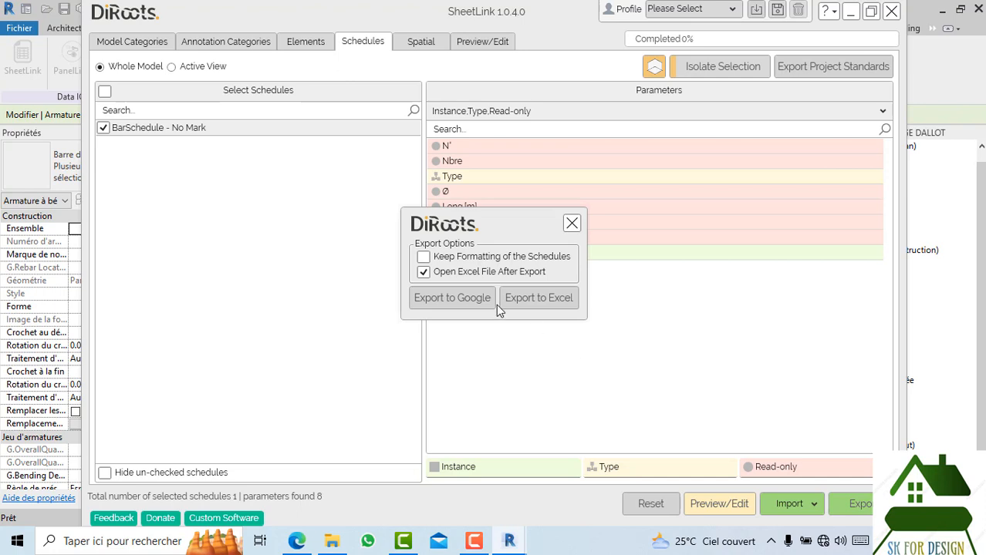
{"action": "left_click", "coordinate": [535, 301]}
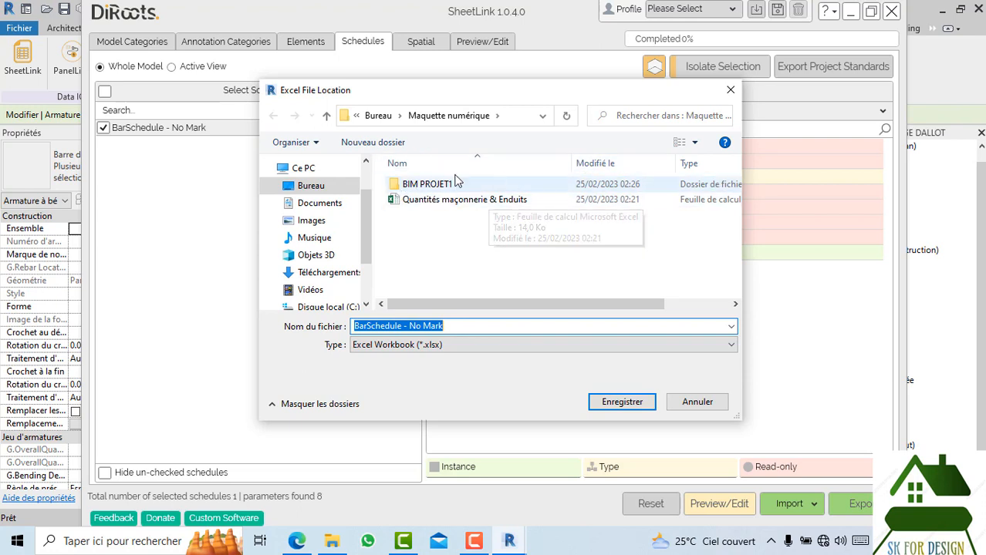
{"action": "left_click", "coordinate": [319, 207]}
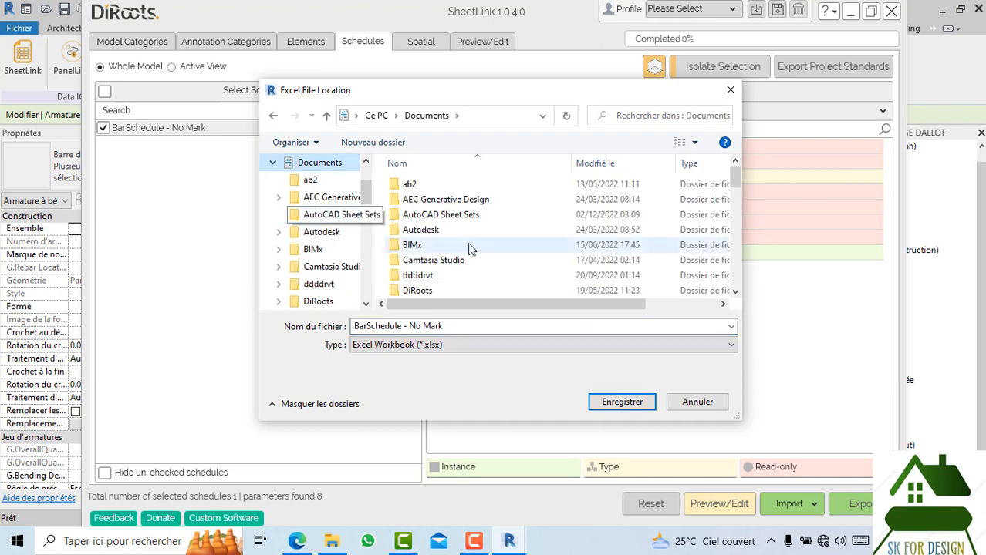
{"action": "scroll", "coordinate": [478, 247], "scroll_direction": "down", "scroll_amount": 4}
{"action": "scroll", "coordinate": [487, 254], "scroll_direction": "down", "scroll_amount": 5}
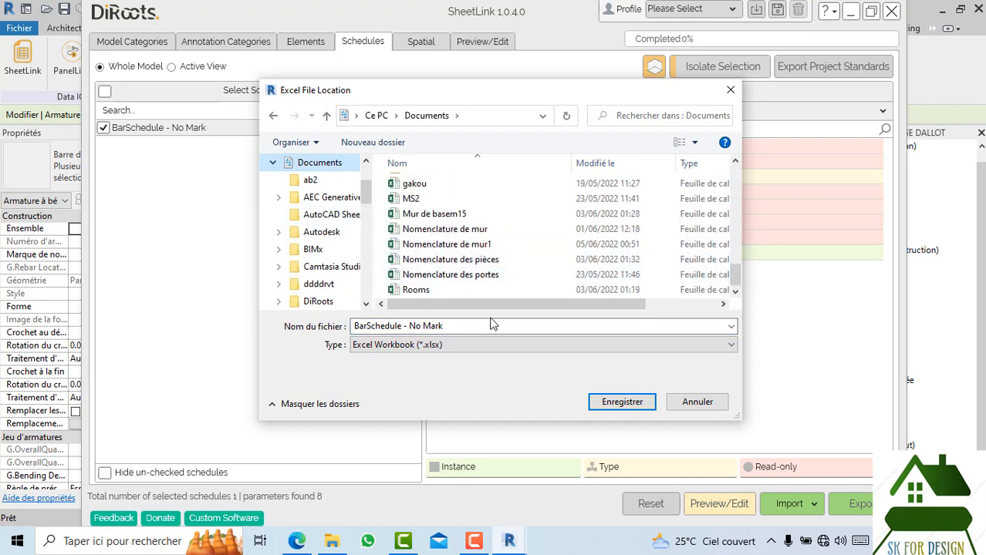
{"action": "left_click", "coordinate": [452, 325]}
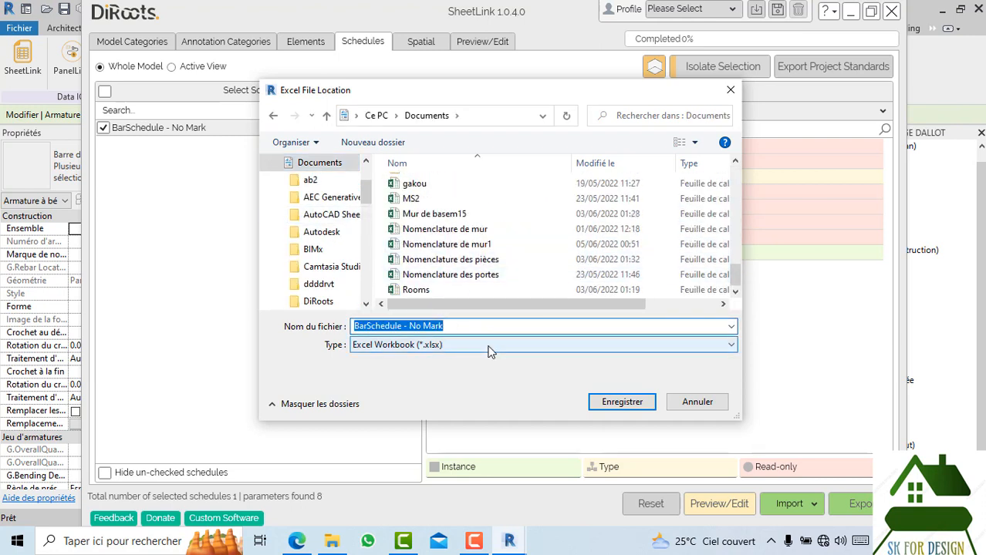
{"action": "type", "text": "m"}
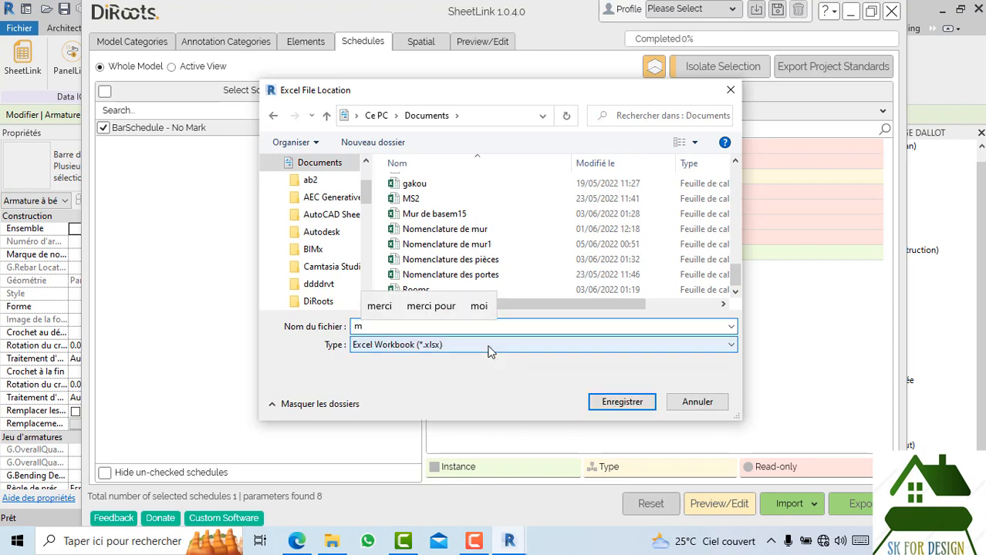
{"action": "key", "text": "BackSpace"}
{"action": "type", "text": "metr"}
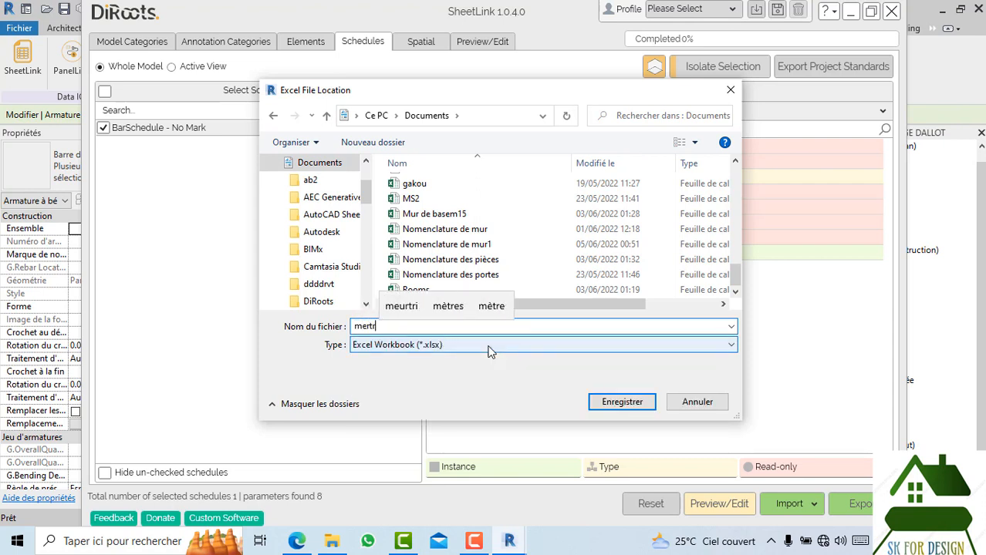
{"action": "key", "text": "BackSpace"}
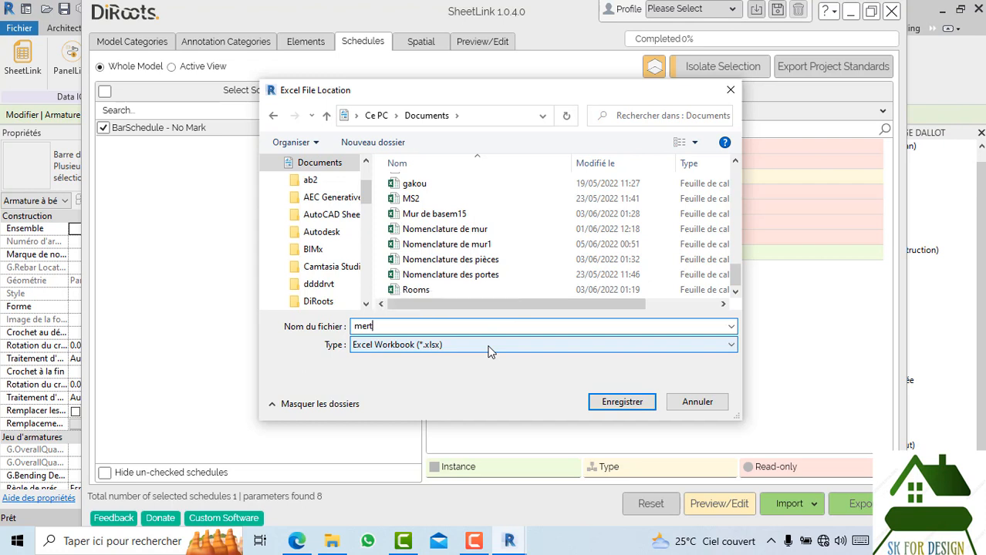
{"action": "type", "text": "tre"}
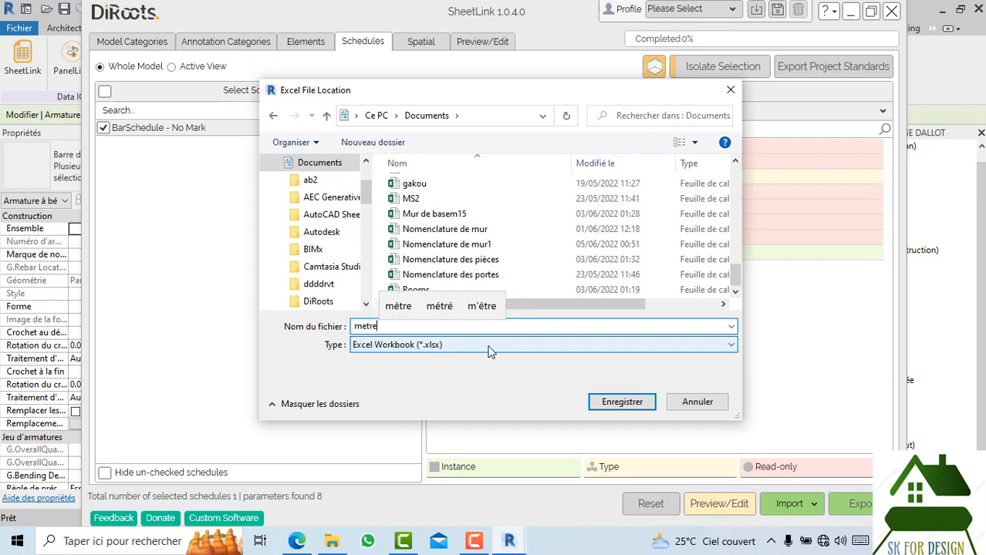
{"action": "left_click", "coordinate": [440, 306]}
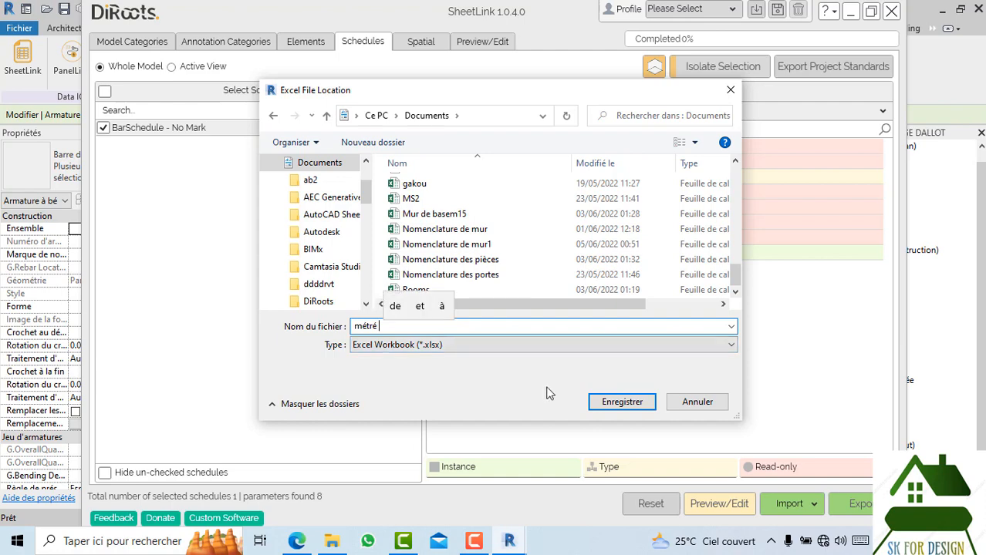
{"action": "left_click", "coordinate": [620, 402]}
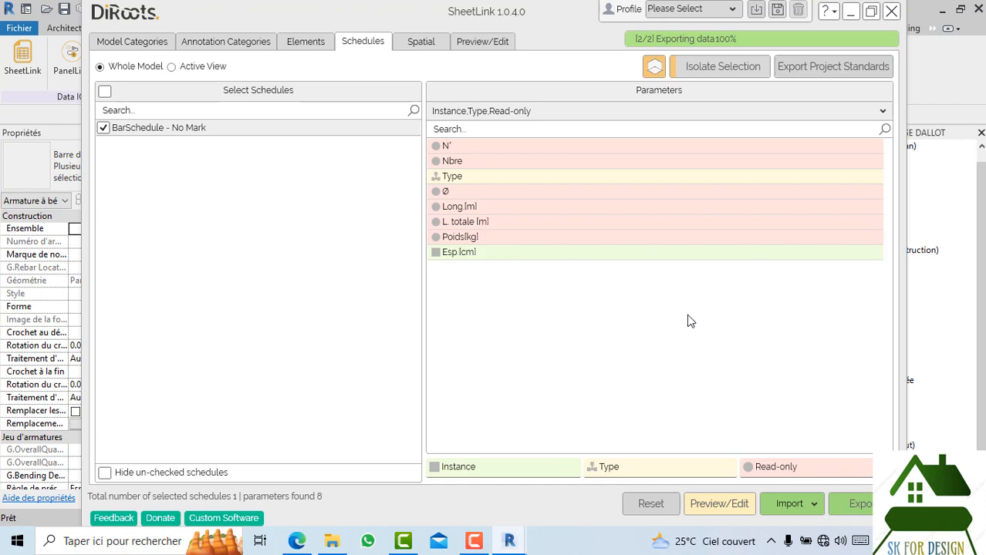
- Minimize SheetLink and examine the exported bar schedule rows in the métré workbook in Excel
{"action": "left_click", "coordinate": [850, 11]}
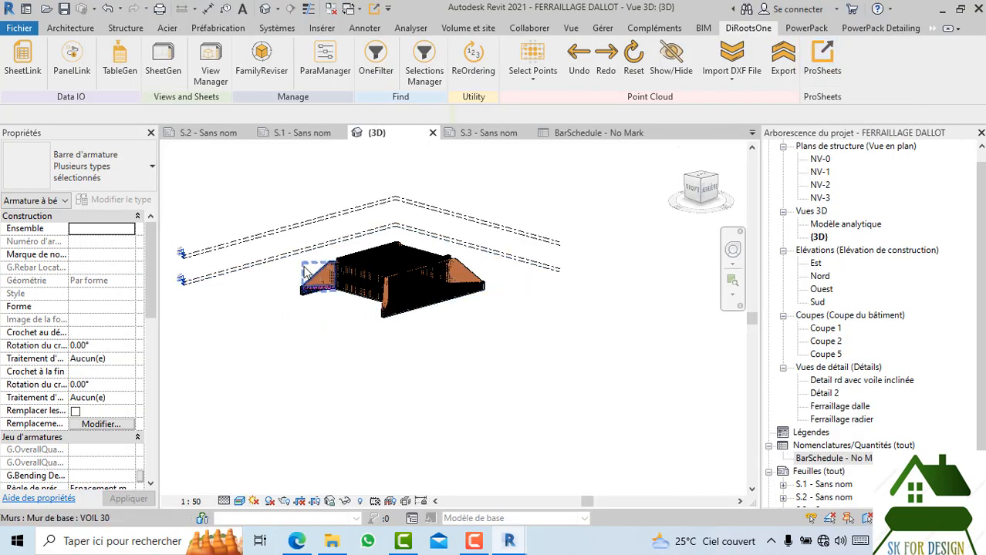
{"action": "scroll", "coordinate": [307, 275], "scroll_direction": "up", "scroll_amount": 4}
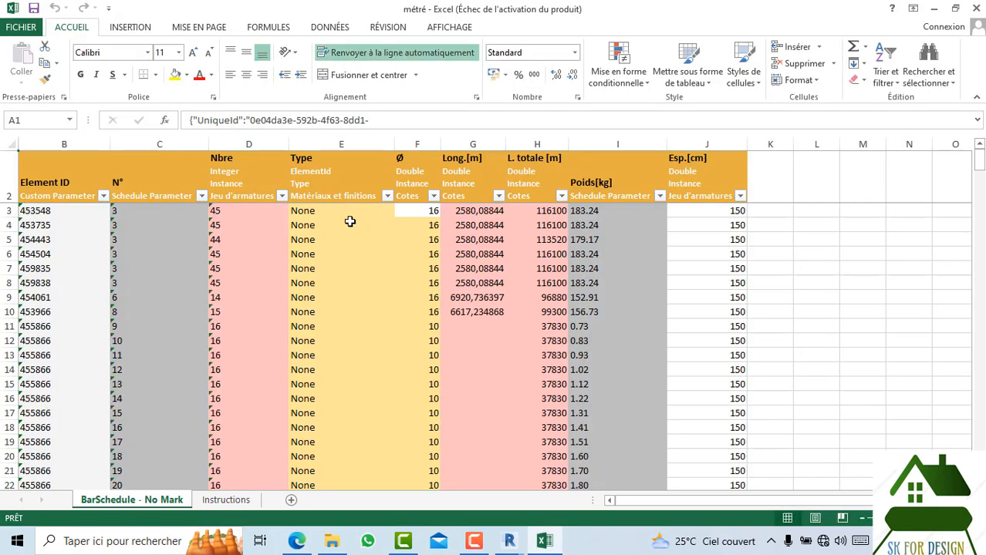
{"action": "scroll", "coordinate": [391, 323], "scroll_direction": "down", "scroll_amount": 4}
{"action": "scroll", "coordinate": [392, 324], "scroll_direction": "down", "scroll_amount": 9}
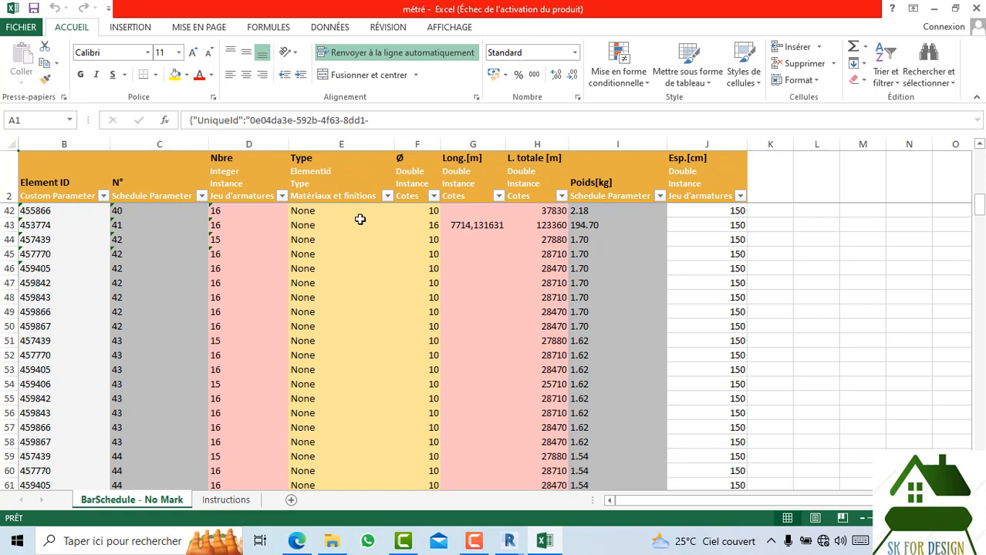
- Delete the Type column from the exported bar schedule in the métré workbook
{"action": "left_click", "coordinate": [660, 110]}
{"action": "left_click", "coordinate": [319, 180]}
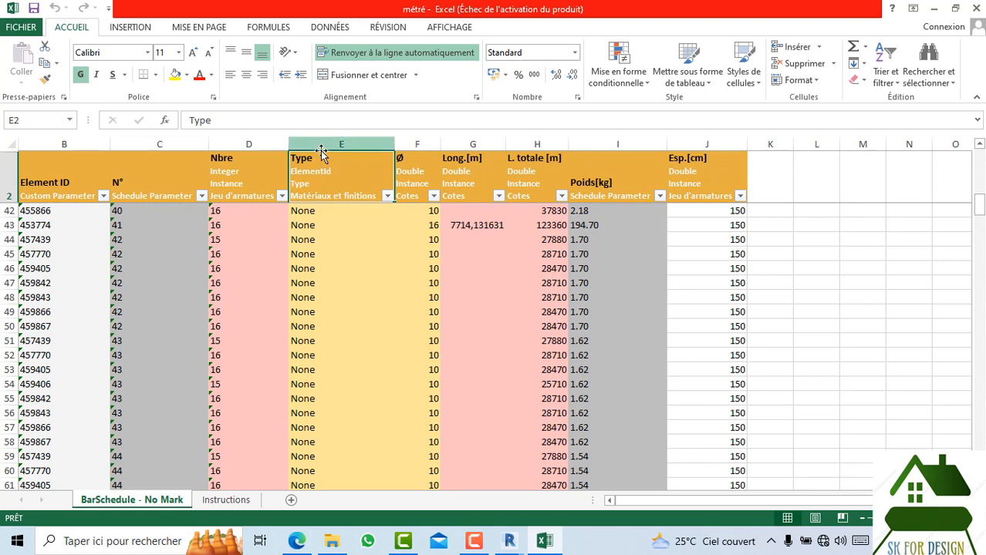
{"action": "left_click", "coordinate": [323, 145]}
{"action": "right_click", "coordinate": [323, 152]}
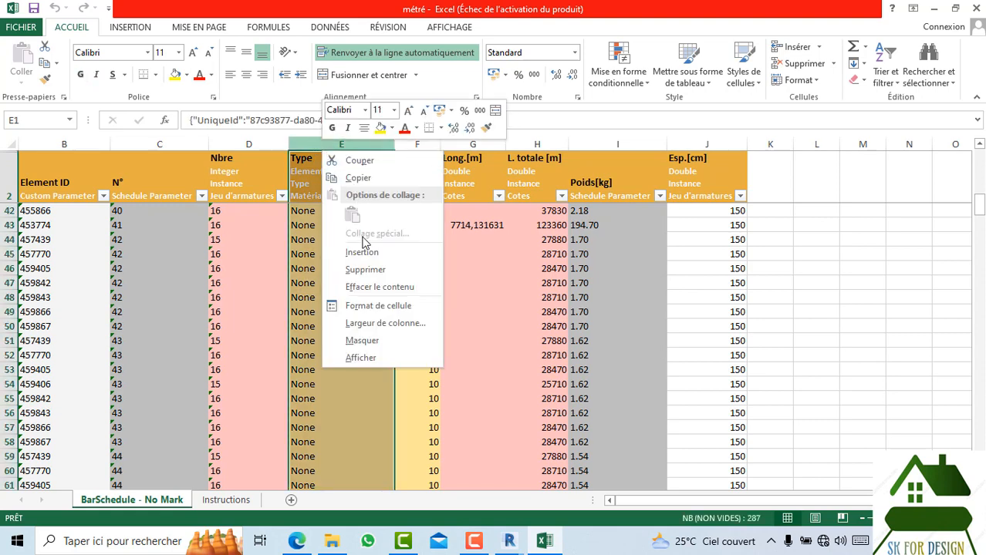
{"action": "left_click", "coordinate": [364, 269]}
- Total the L. totale [m] column in cell G290 below the schedule rows with the formula =SOMME(G3:G289)
{"action": "scroll", "coordinate": [373, 334], "scroll_direction": "down", "scroll_amount": 6}
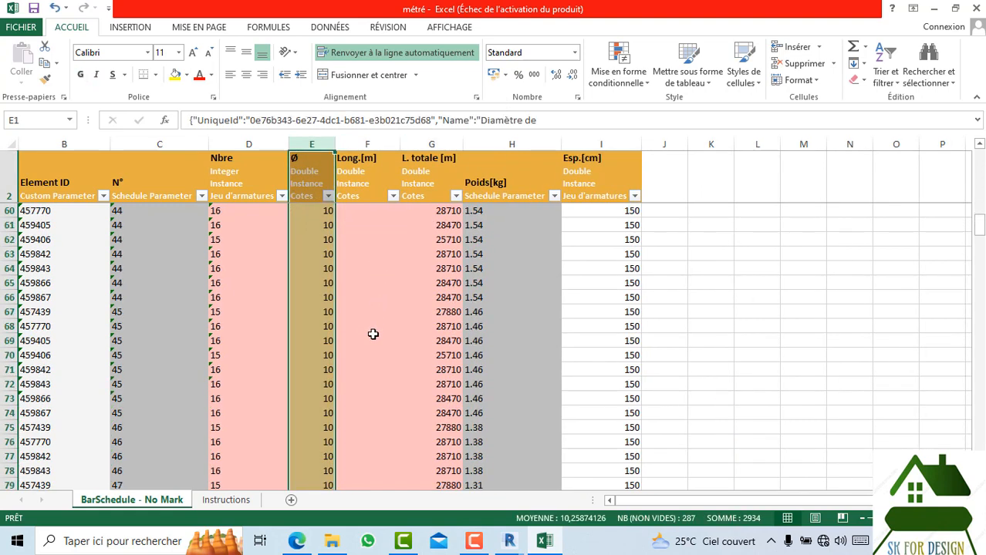
{"action": "scroll", "coordinate": [372, 334], "scroll_direction": "down", "scroll_amount": 20}
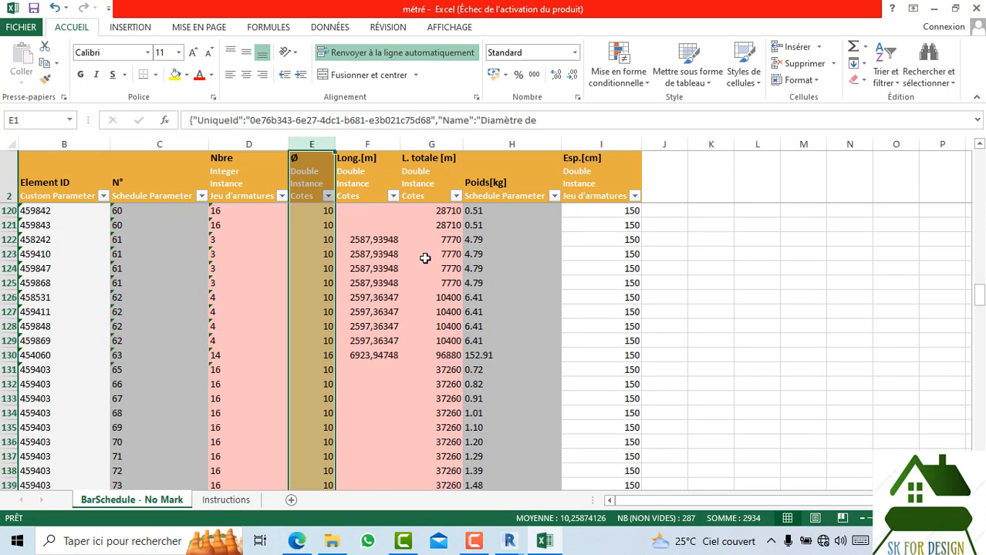
{"action": "scroll", "coordinate": [425, 258], "scroll_direction": "down", "scroll_amount": 20}
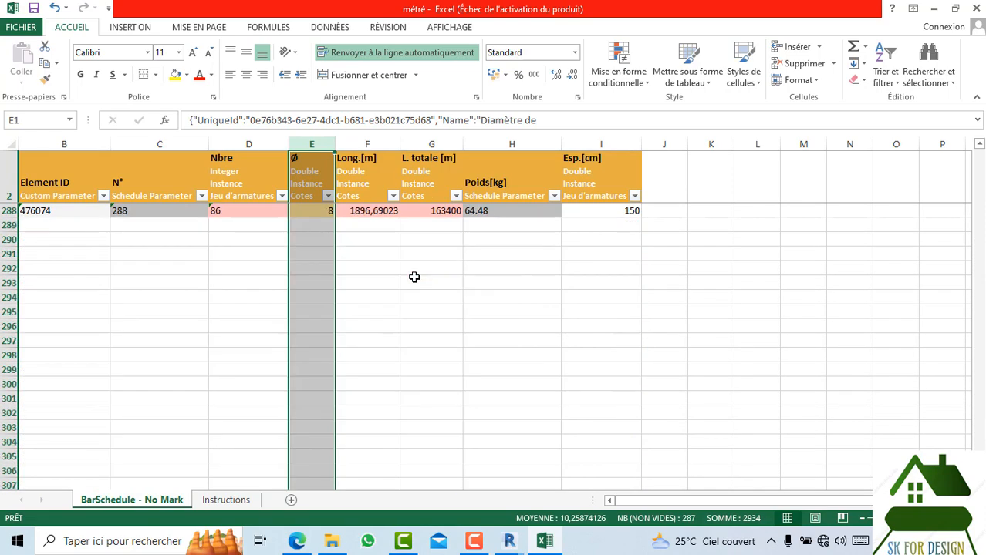
{"action": "scroll", "coordinate": [414, 277], "scroll_direction": "up", "scroll_amount": 2}
{"action": "scroll", "coordinate": [412, 309], "scroll_direction": "up", "scroll_amount": 2}
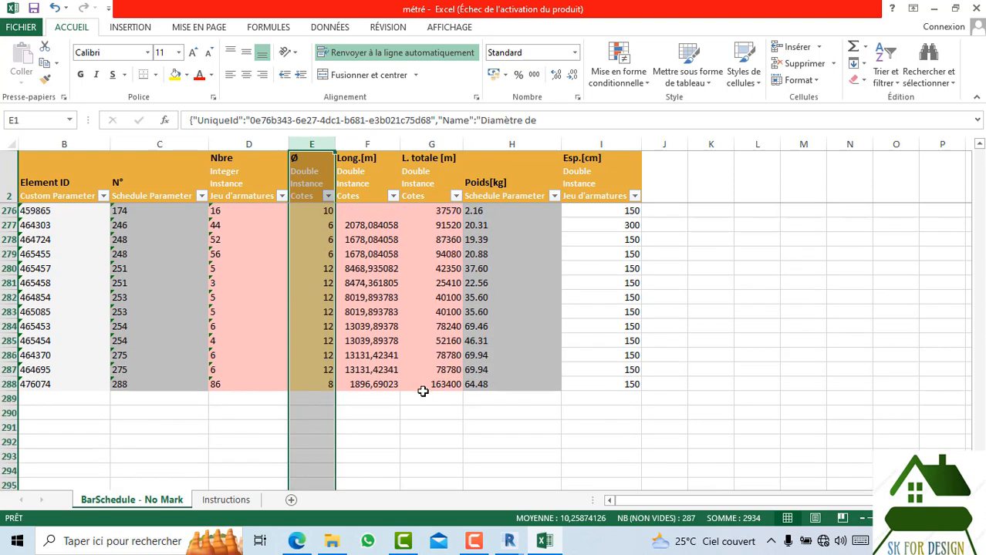
{"action": "left_click", "coordinate": [407, 428]}
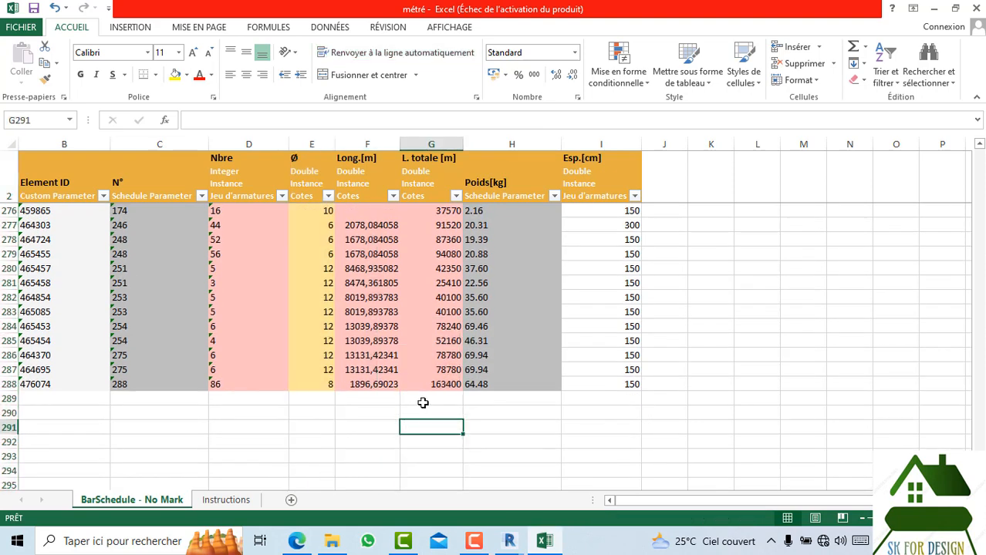
{"action": "left_click", "coordinate": [422, 399]}
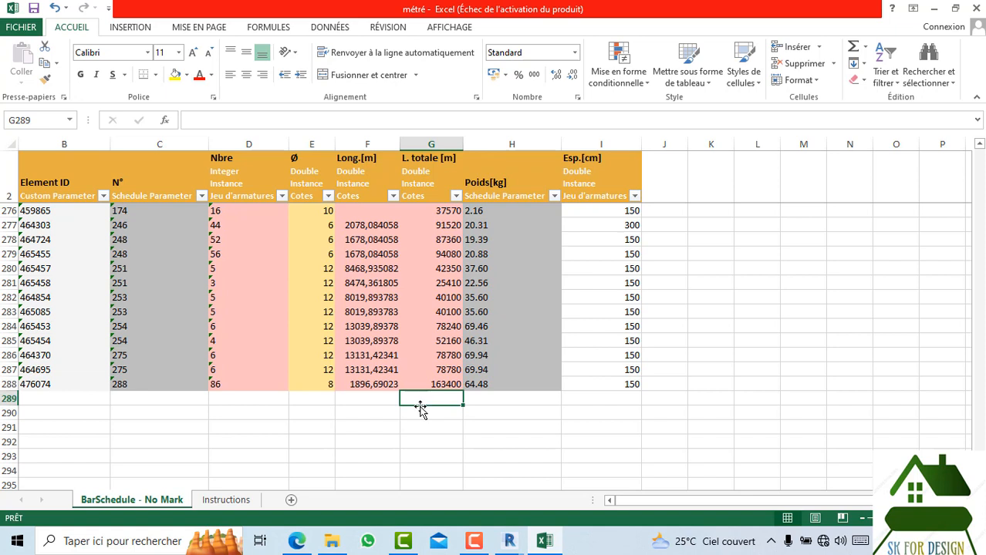
{"action": "left_click", "coordinate": [445, 415]}
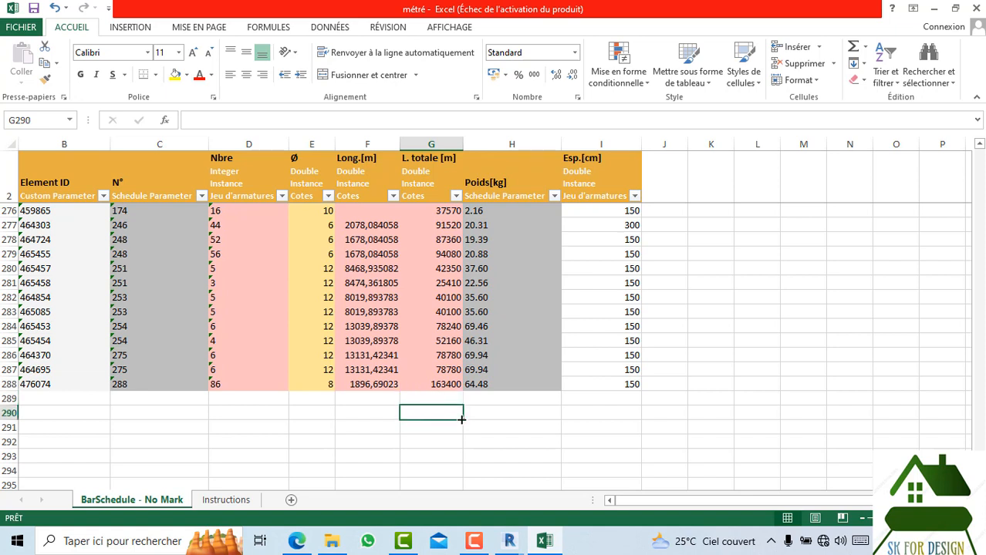
{"action": "type", "text": "à"}
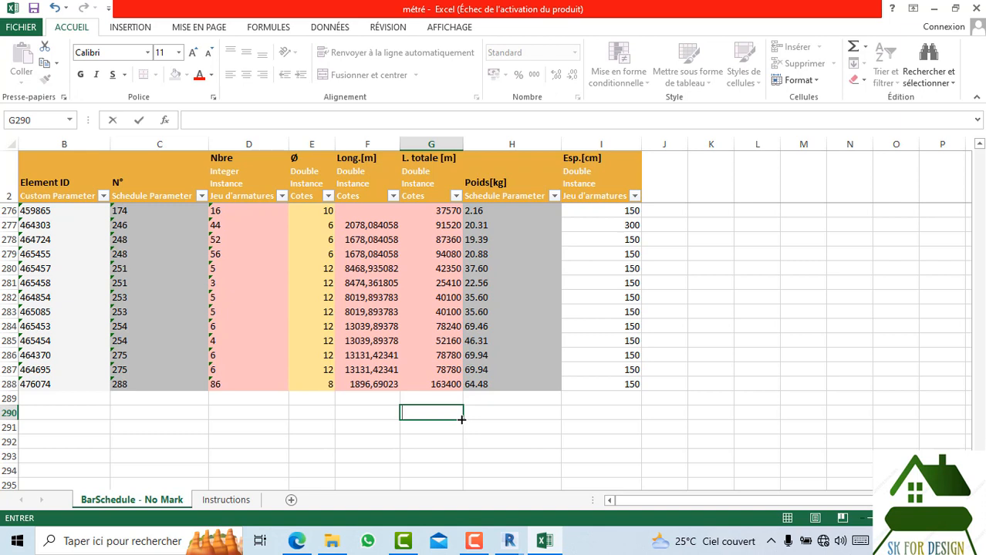
{"action": "type", "text": "+"}
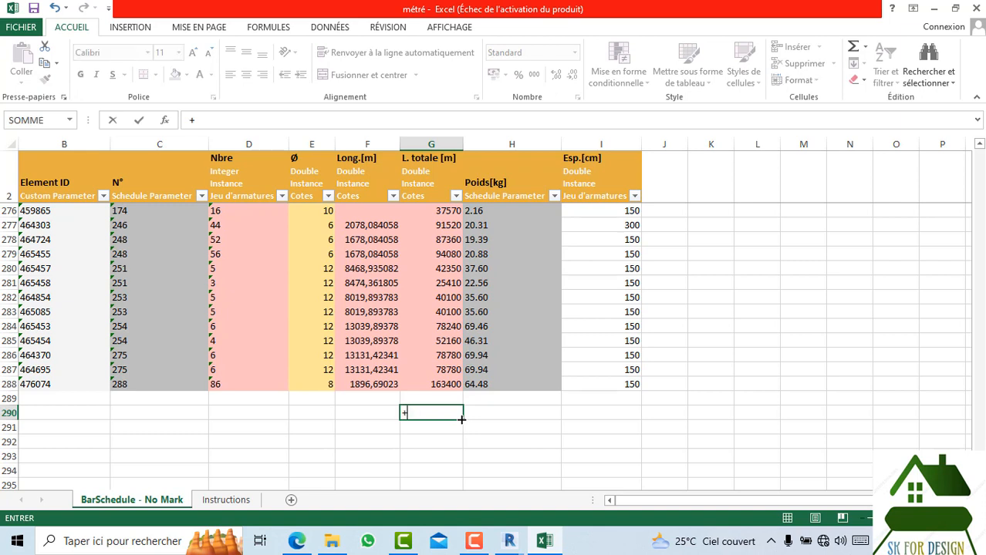
{"action": "type", "text": "="}
{"action": "key", "text": "BackSpace"}
{"action": "type", "text": "=som"}
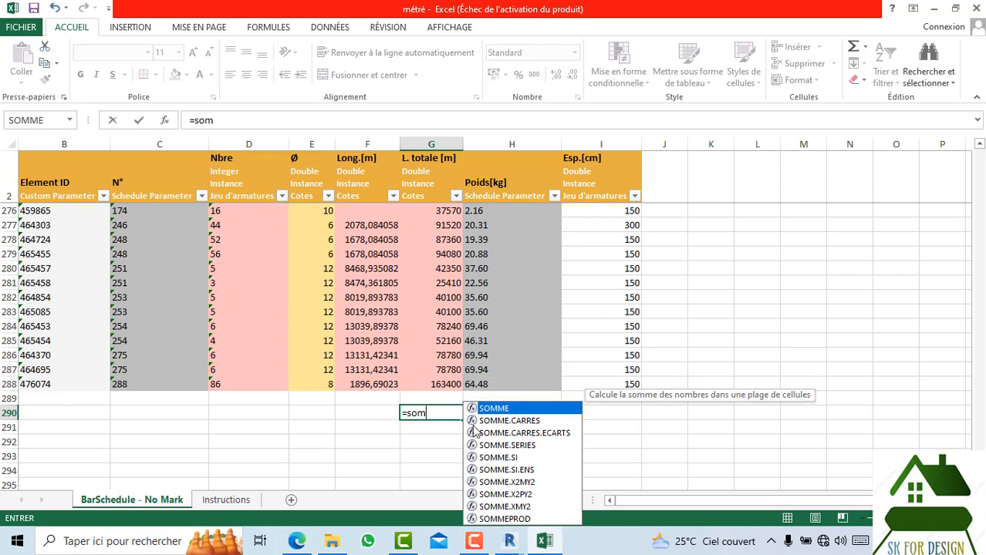
{"action": "type", "text": "m"}
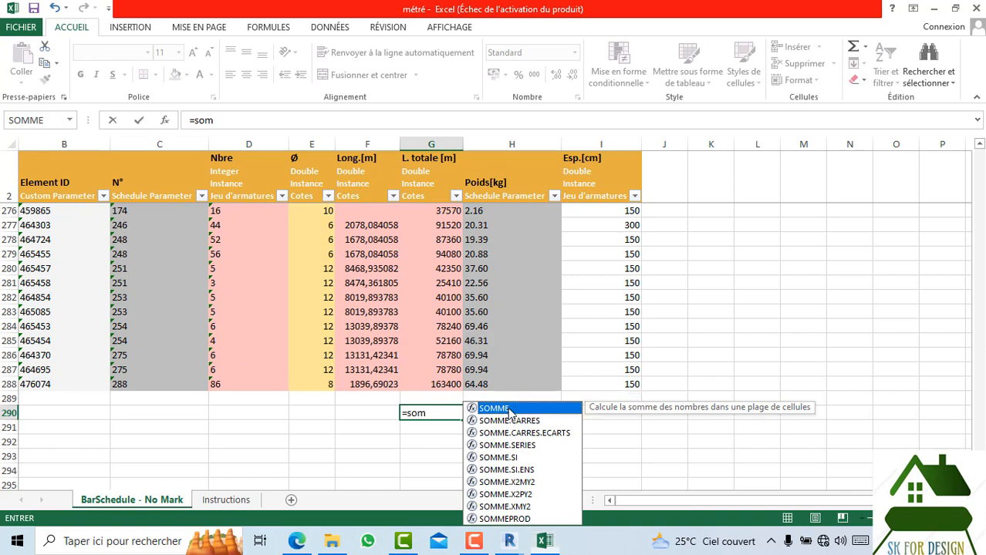
{"action": "double_click", "coordinate": [509, 409]}
{"action": "scroll", "coordinate": [450, 239], "scroll_direction": "up", "scroll_amount": 10}
{"action": "scroll", "coordinate": [449, 239], "scroll_direction": "up", "scroll_amount": 20}
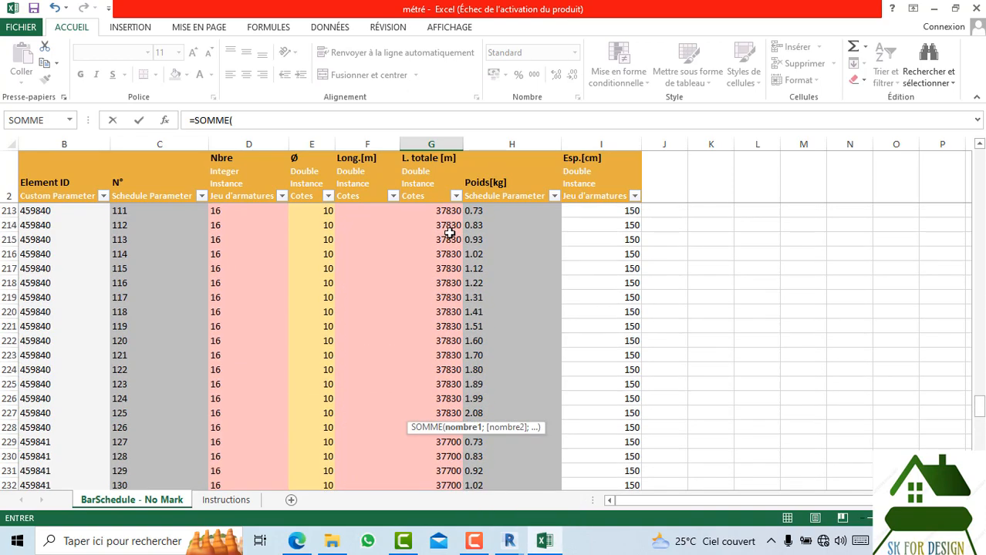
{"action": "scroll", "coordinate": [449, 236], "scroll_direction": "up", "scroll_amount": 20}
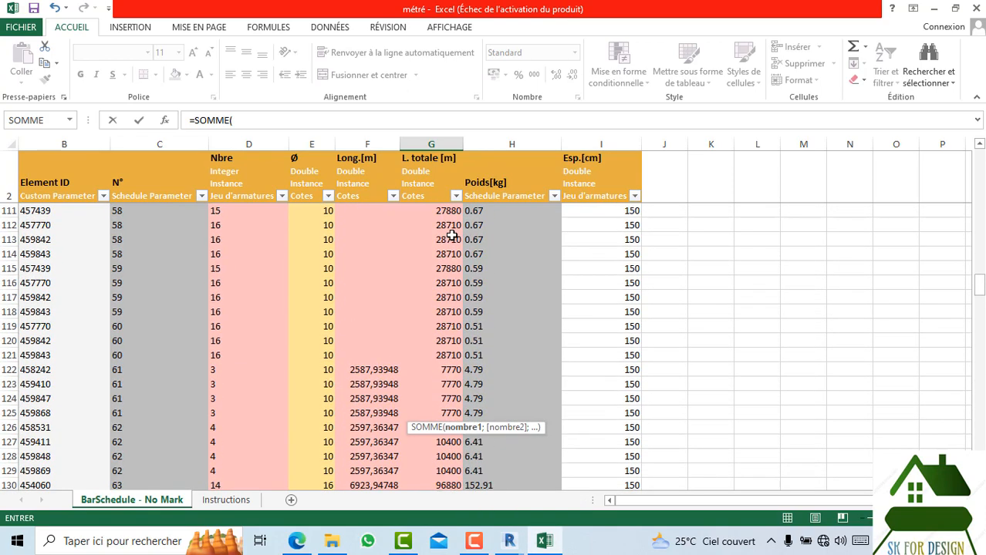
{"action": "scroll", "coordinate": [450, 228], "scroll_direction": "up", "scroll_amount": 1}
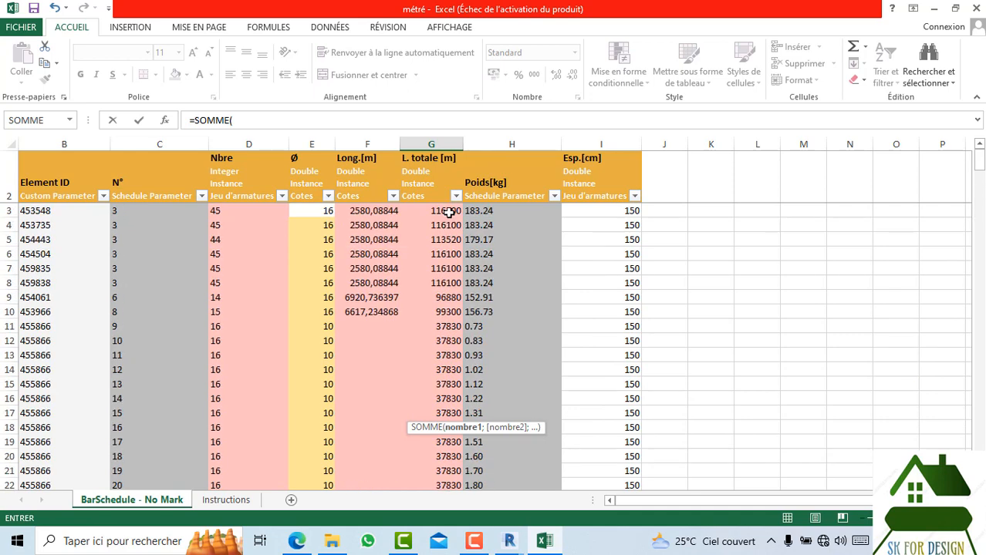
{"action": "left_click_drag", "start_coordinate": [449, 212], "coordinate": [455, 277]}
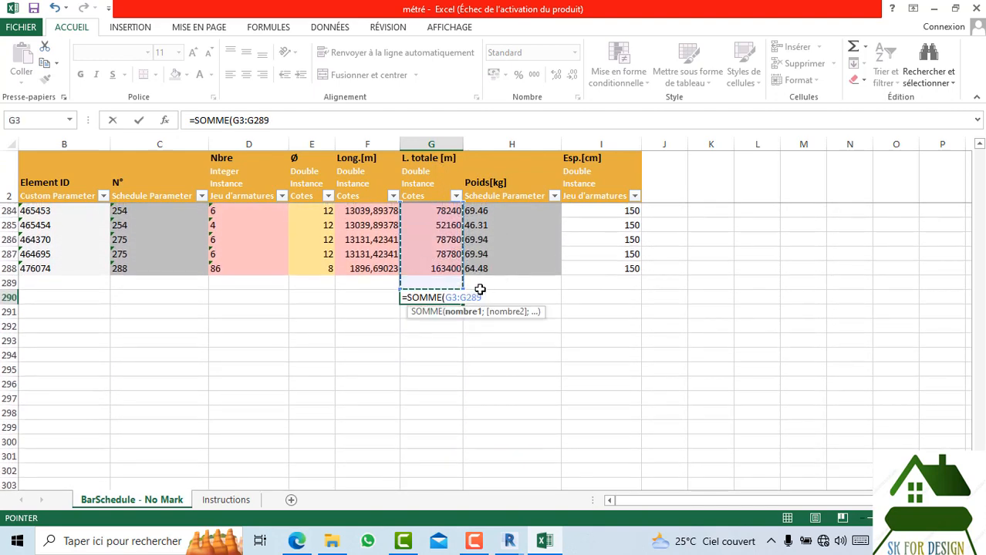
{"action": "type", "text": "*"}
{"action": "key", "text": "Return"}
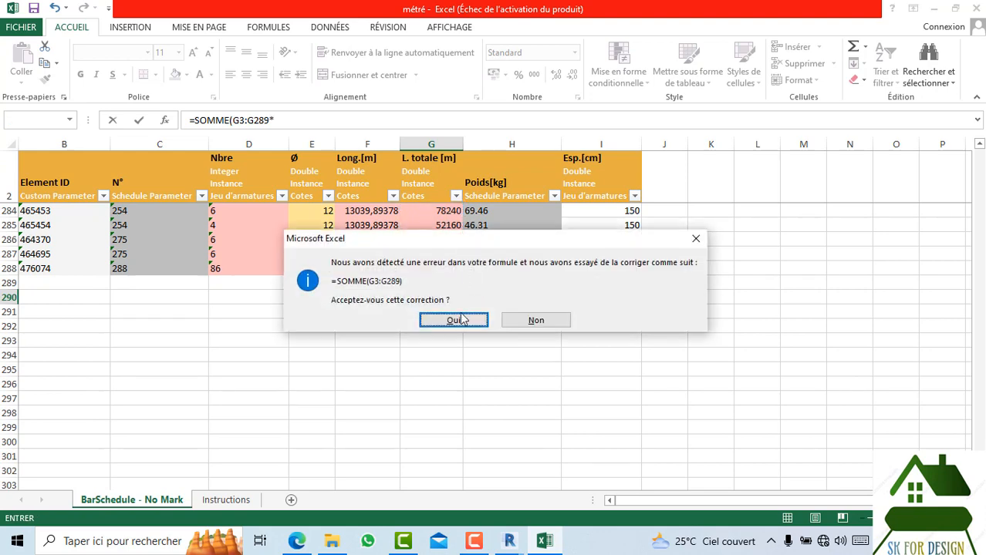
{"action": "left_click", "coordinate": [455, 320]}
{"action": "left_click", "coordinate": [466, 366]}
- Copy the G290 sum formula across row 290 to H290 and to cells C290 through F290
{"action": "left_click", "coordinate": [444, 297]}
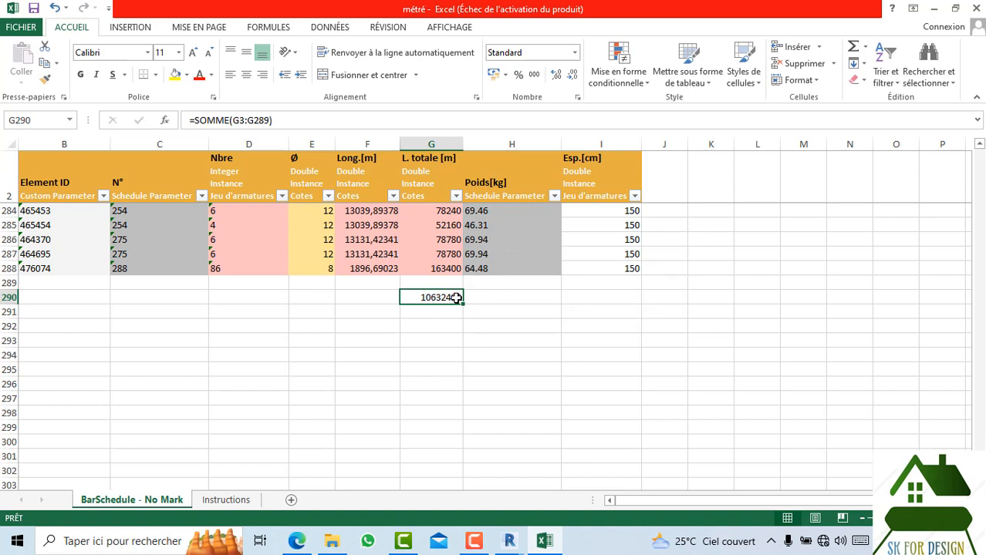
{"action": "left_click_drag", "start_coordinate": [458, 300], "coordinate": [518, 304]}
{"action": "left_click", "coordinate": [501, 324]}
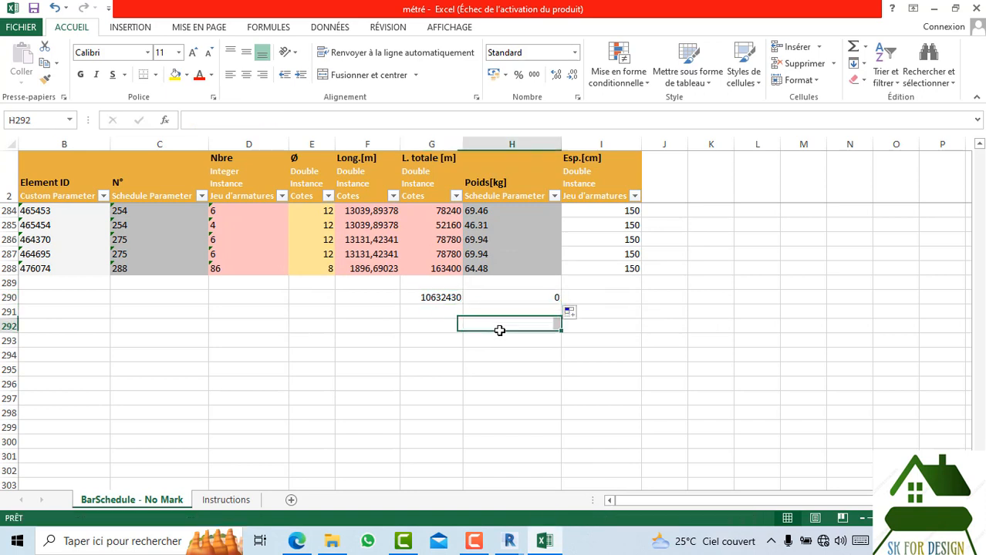
{"action": "left_click", "coordinate": [447, 298]}
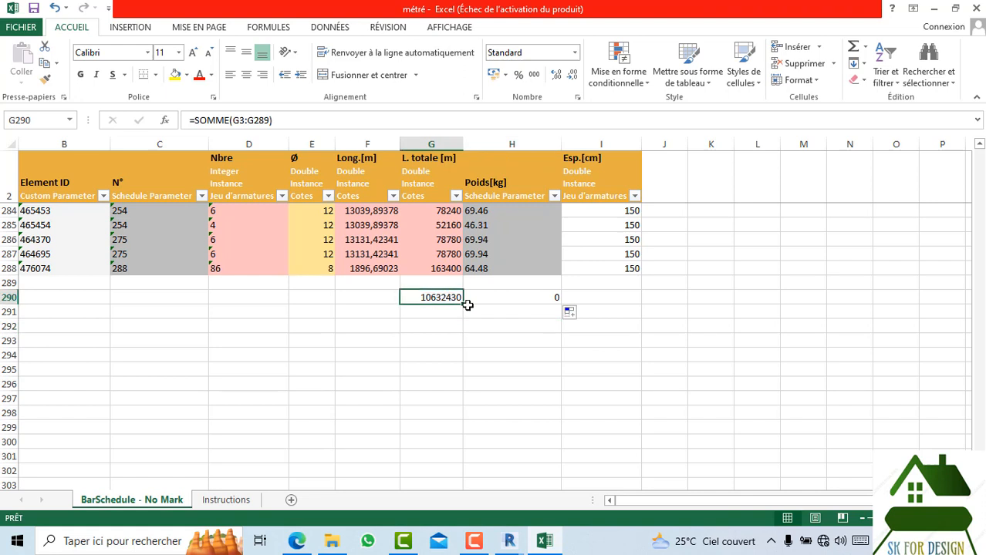
{"action": "left_click_drag", "start_coordinate": [465, 306], "coordinate": [125, 296]}
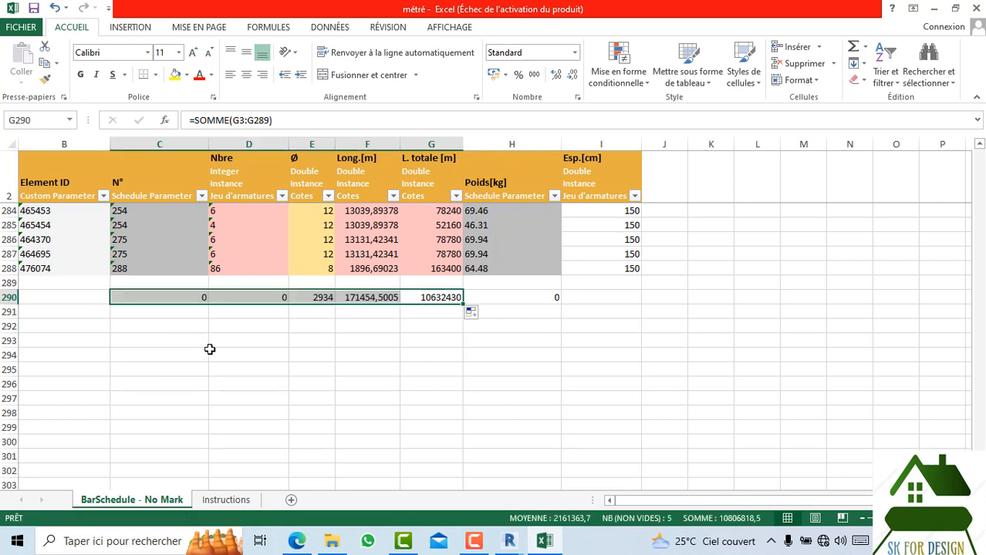
{"action": "left_click", "coordinate": [254, 370]}
- Clear the sums in E290, D290 and C290 under the Ø, Nbre and N° columns
{"action": "scroll", "coordinate": [309, 340], "scroll_direction": "up", "scroll_amount": 6}
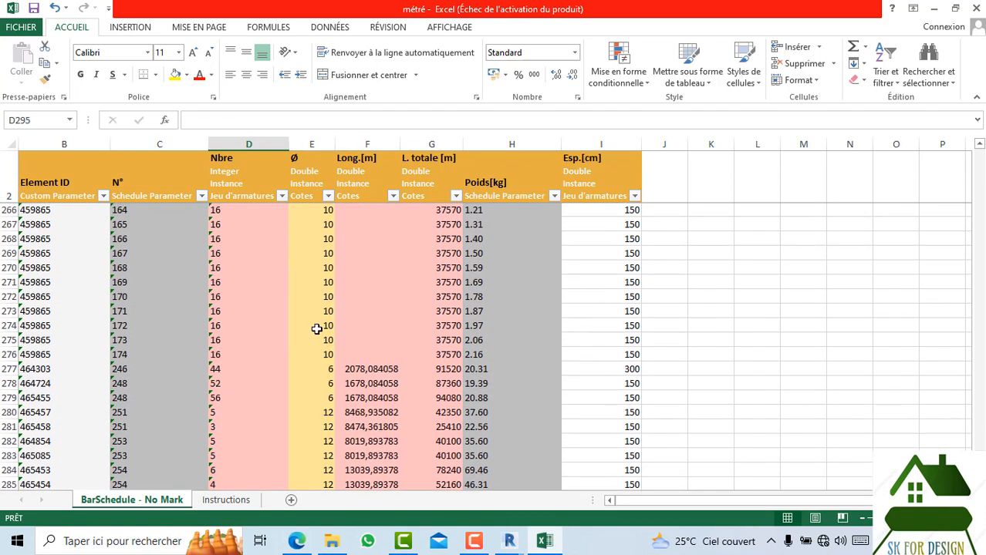
{"action": "scroll", "coordinate": [315, 330], "scroll_direction": "down", "scroll_amount": 1}
{"action": "scroll", "coordinate": [312, 314], "scroll_direction": "down", "scroll_amount": 2}
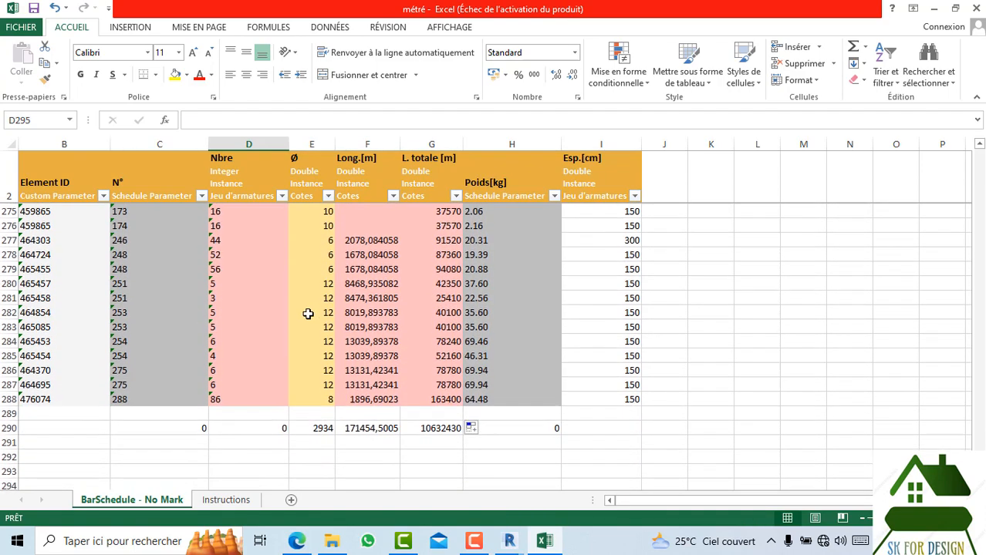
{"action": "left_click", "coordinate": [314, 425]}
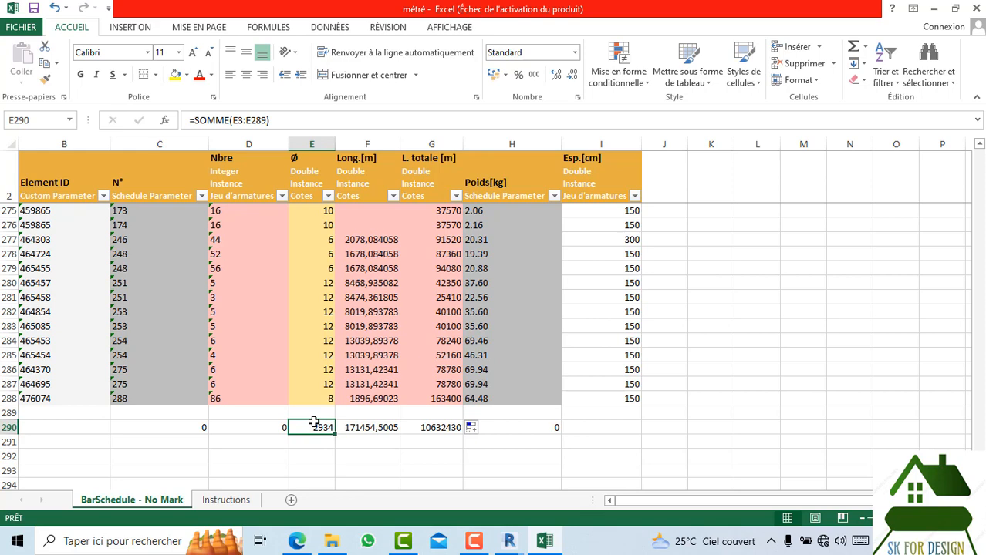
{"action": "key", "text": "BackSpace"}
{"action": "left_click", "coordinate": [265, 425]}
{"action": "key", "text": "BackSpace"}
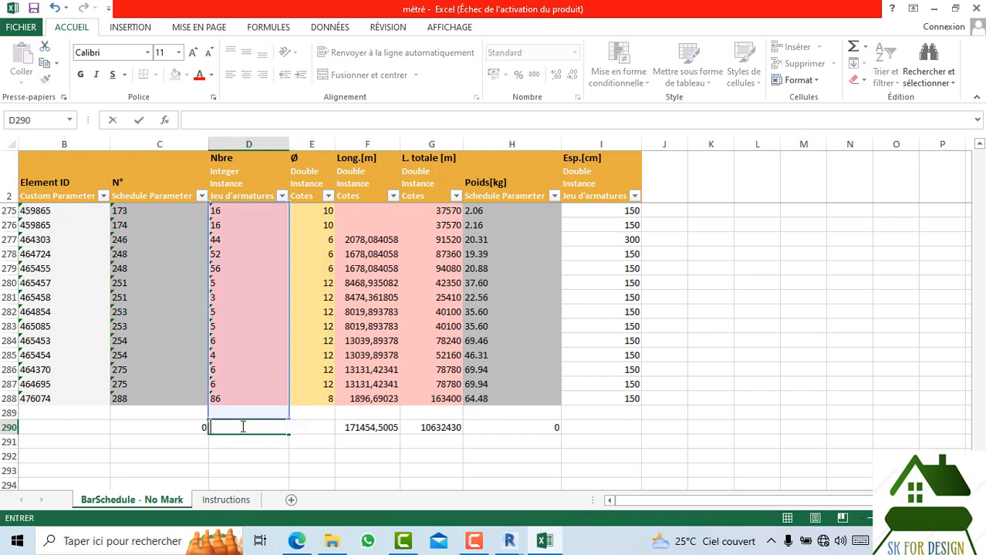
{"action": "left_click", "coordinate": [197, 426]}
{"action": "key", "text": "BackSpace"}
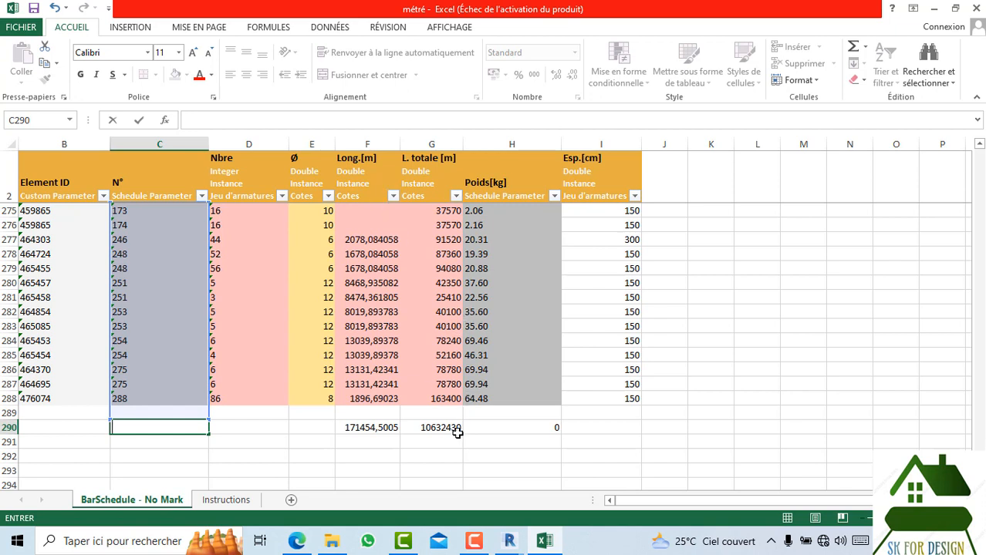
{"action": "left_click", "coordinate": [565, 426]}
- Check the Poids[kg] sum formula in H290 against the weight values in the rows above
{"action": "left_click", "coordinate": [541, 423]}
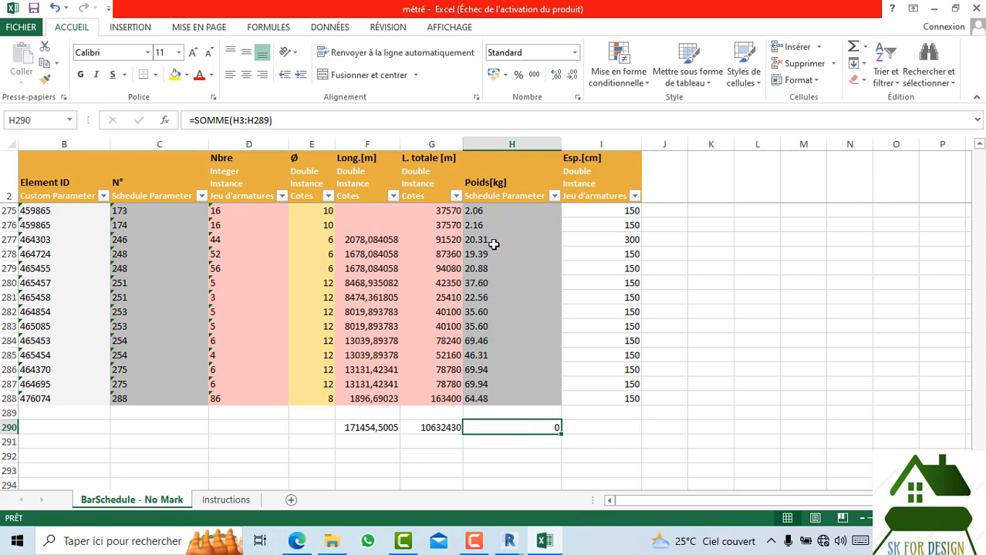
{"action": "scroll", "coordinate": [522, 266], "scroll_direction": "up", "scroll_amount": 20}
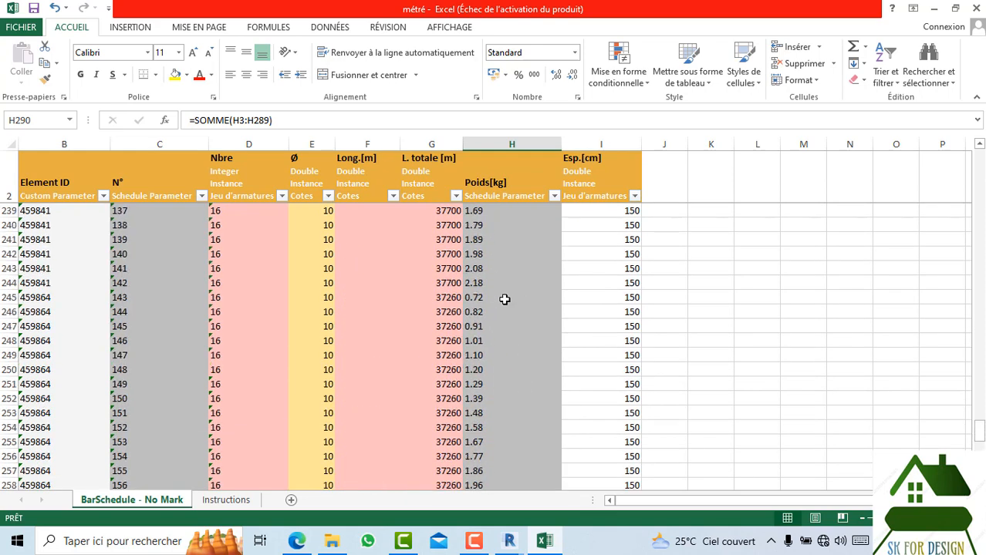
{"action": "scroll", "coordinate": [504, 300], "scroll_direction": "up", "scroll_amount": 7}
{"action": "scroll", "coordinate": [501, 293], "scroll_direction": "down", "scroll_amount": 20}
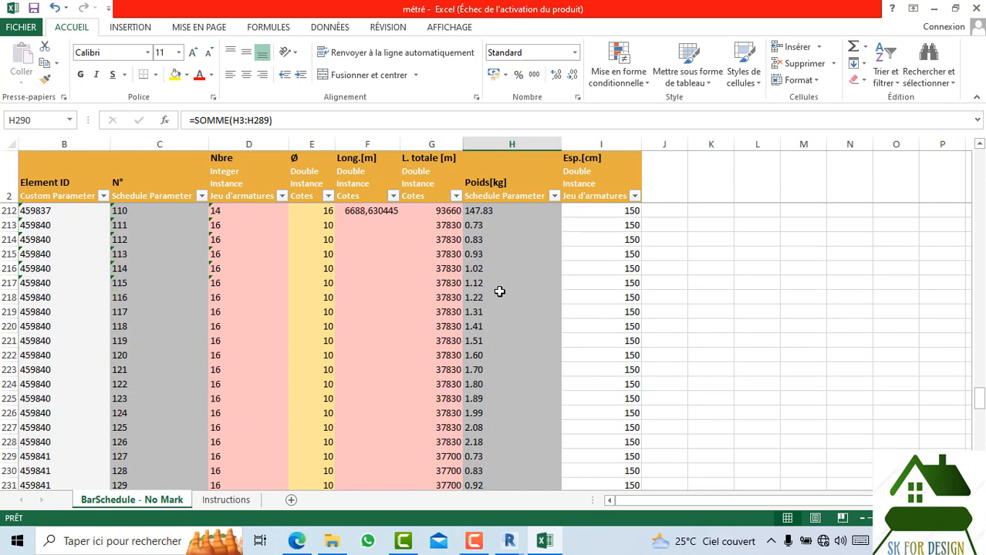
{"action": "scroll", "coordinate": [499, 289], "scroll_direction": "down", "scroll_amount": 13}
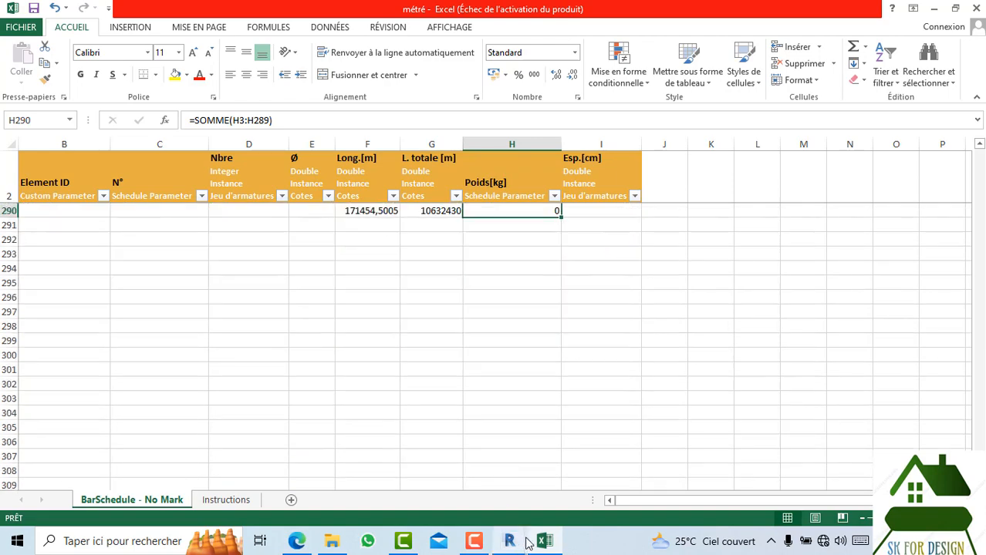
- Minimize the Excel, Revit and browser windows and open the Maquette numérique folder on the desktop
{"action": "left_click", "coordinate": [934, 8]}
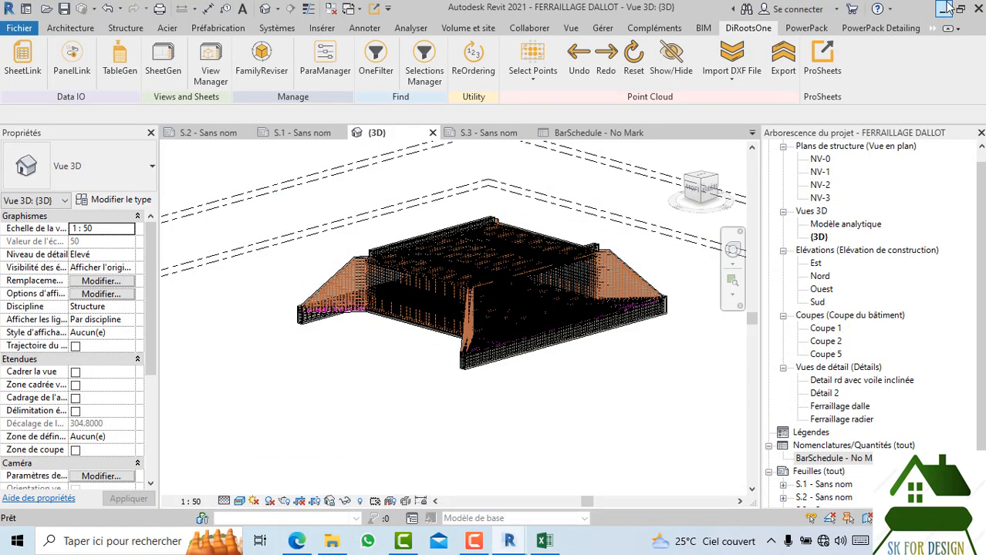
{"action": "left_click", "coordinate": [945, 7]}
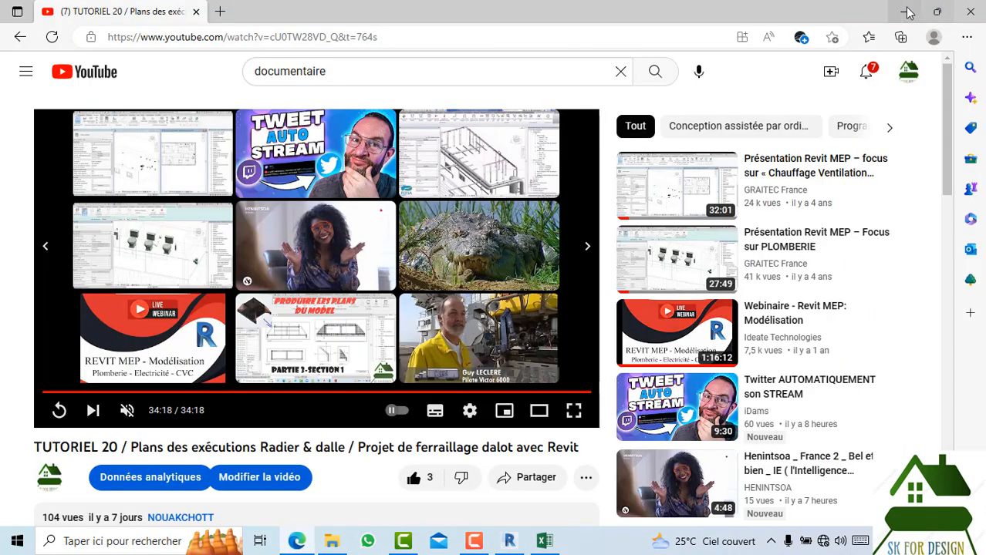
{"action": "left_click", "coordinate": [907, 12]}
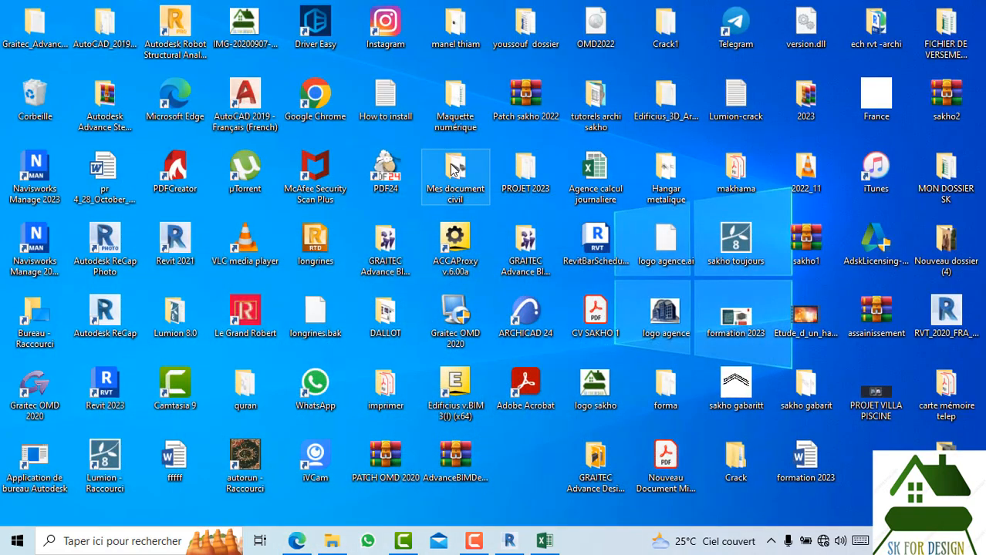
{"action": "double_click", "coordinate": [455, 100]}
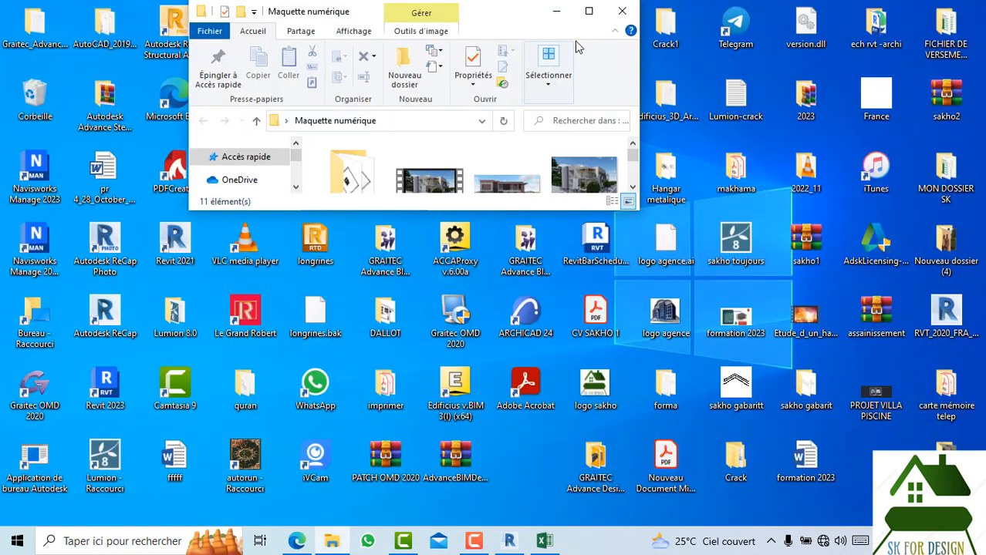
- Open the Quantités maçonnerie & Enduits workbook from the folder and look through its masonry and plaster rows down to the last entry
{"action": "left_click", "coordinate": [588, 11]}
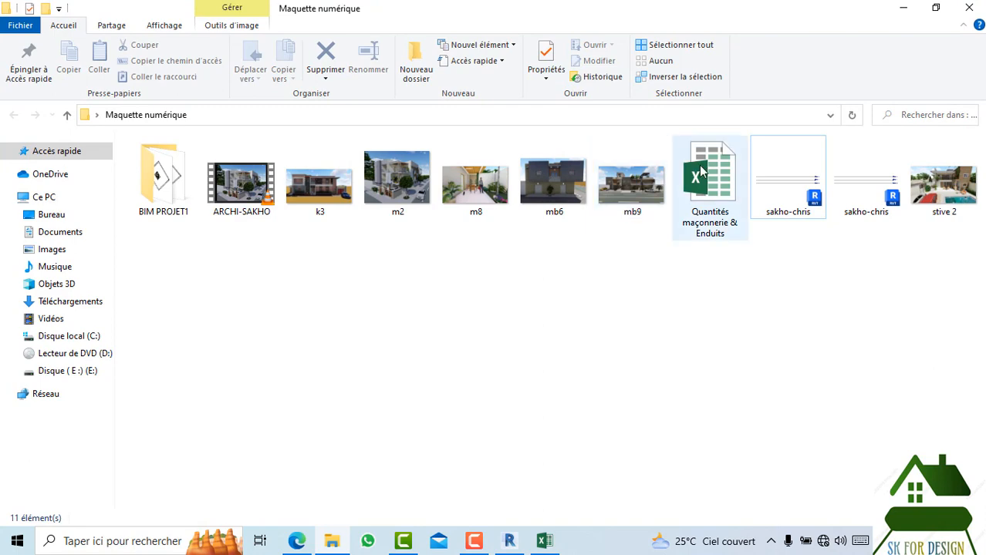
{"action": "double_click", "coordinate": [700, 170]}
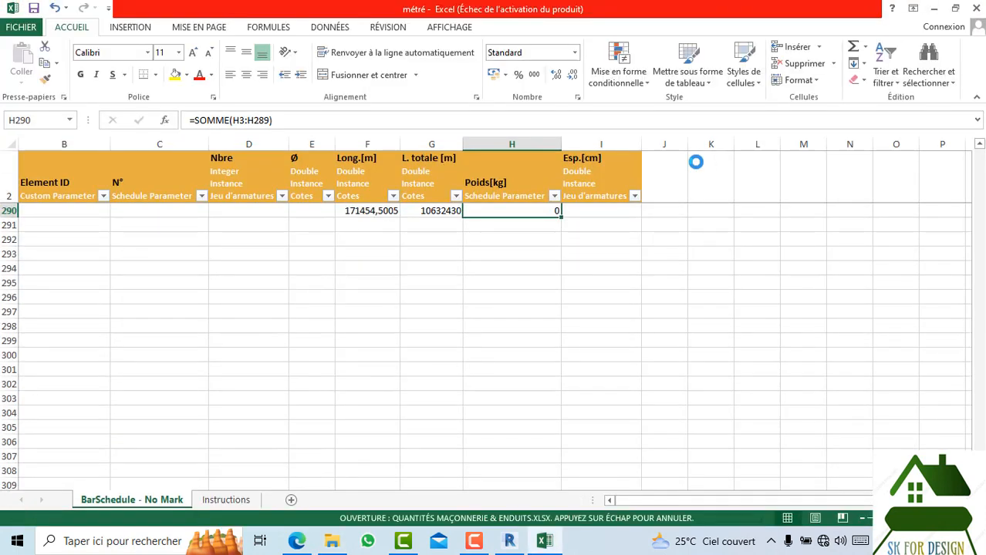
{"action": "scroll", "coordinate": [198, 279], "scroll_direction": "down", "scroll_amount": 1}
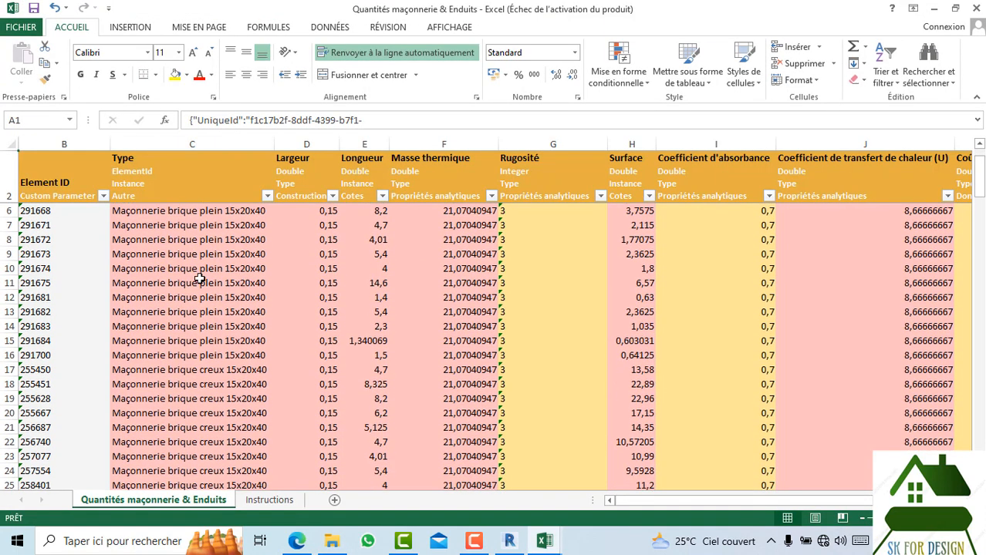
{"action": "scroll", "coordinate": [186, 279], "scroll_direction": "up", "scroll_amount": 1}
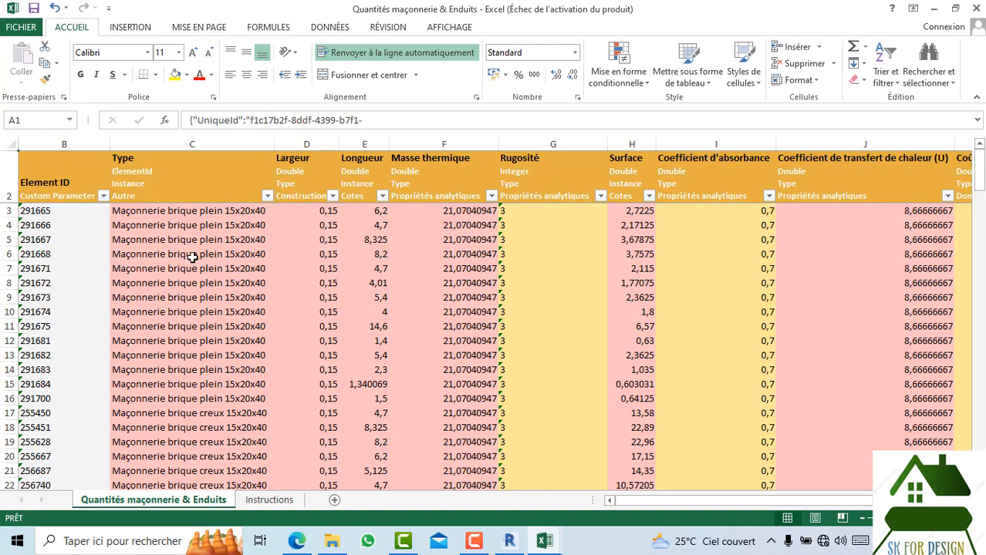
{"action": "scroll", "coordinate": [392, 251], "scroll_direction": "down", "scroll_amount": 15}
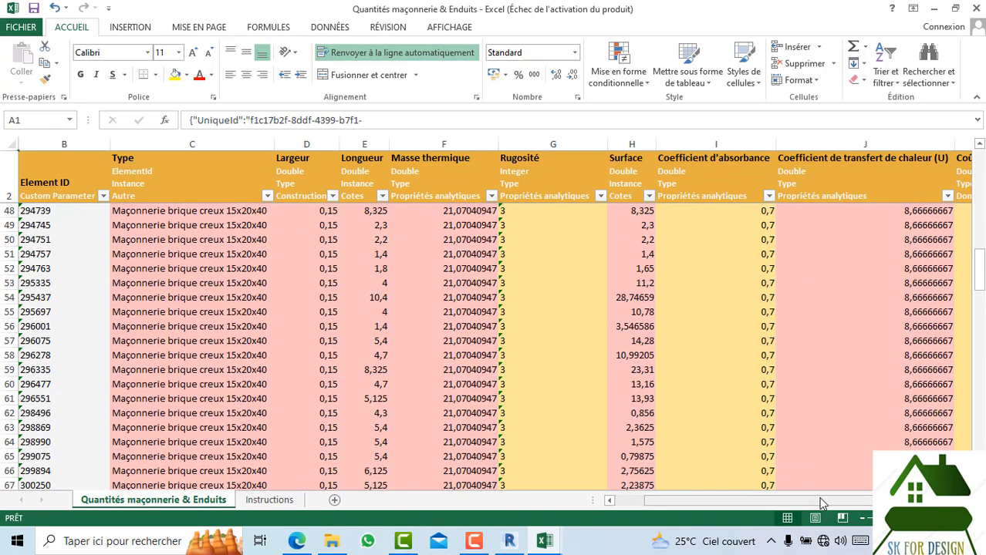
{"action": "scroll", "coordinate": [588, 352], "scroll_direction": "down", "scroll_amount": 1, "text": "ctrl"}
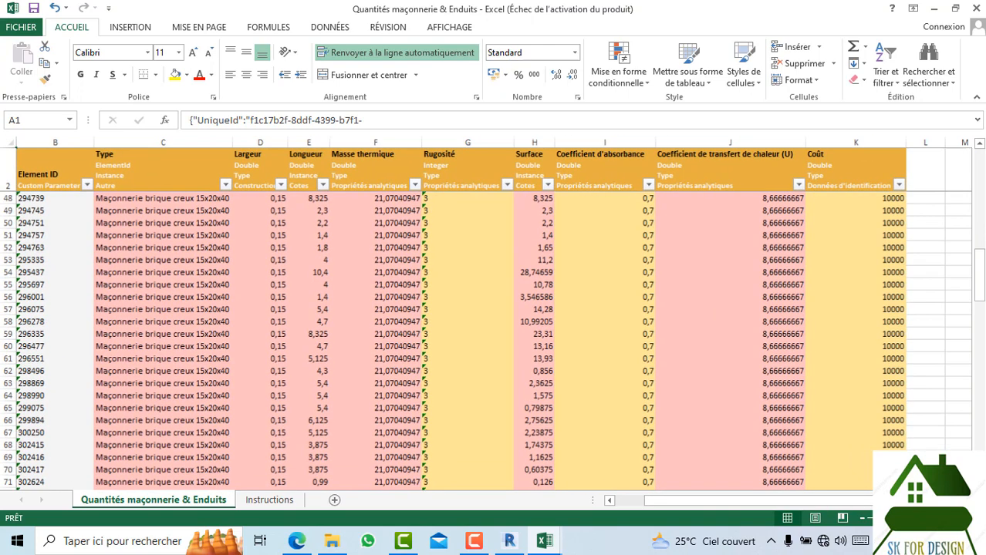
{"action": "scroll", "coordinate": [587, 352], "scroll_direction": "down", "scroll_amount": 6}
{"action": "scroll", "coordinate": [586, 353], "scroll_direction": "down", "scroll_amount": 20}
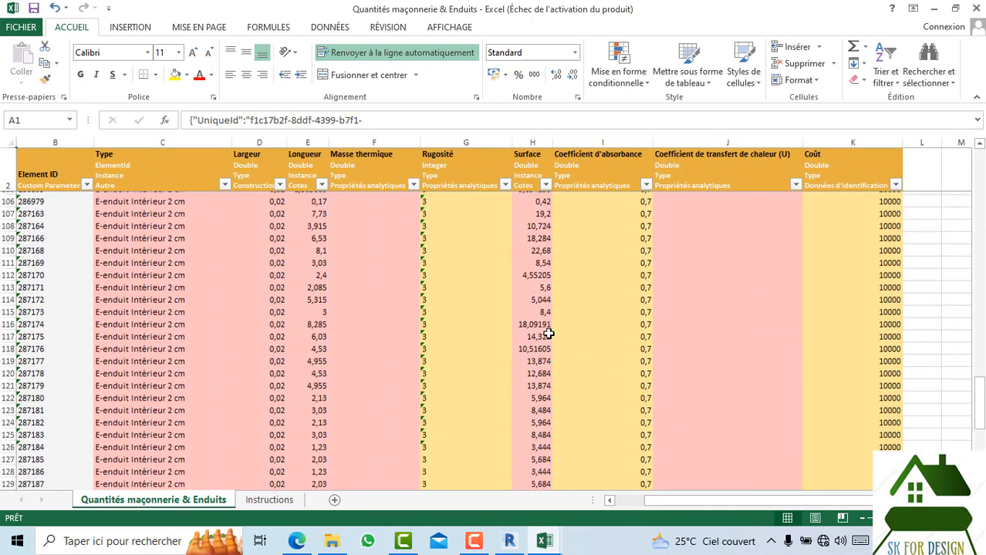
{"action": "scroll", "coordinate": [514, 314], "scroll_direction": "up", "scroll_amount": 10}
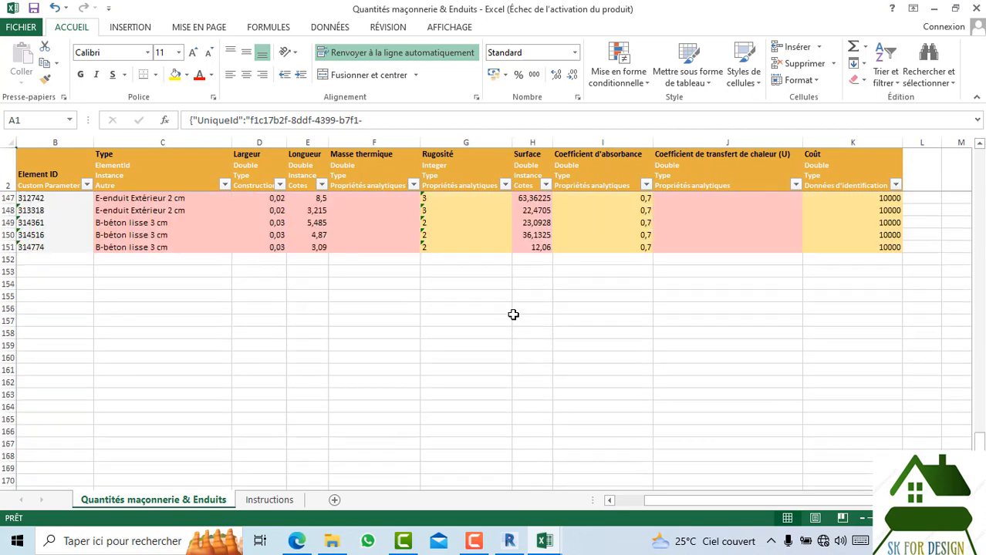
{"action": "scroll", "coordinate": [561, 351], "scroll_direction": "up", "scroll_amount": 1}
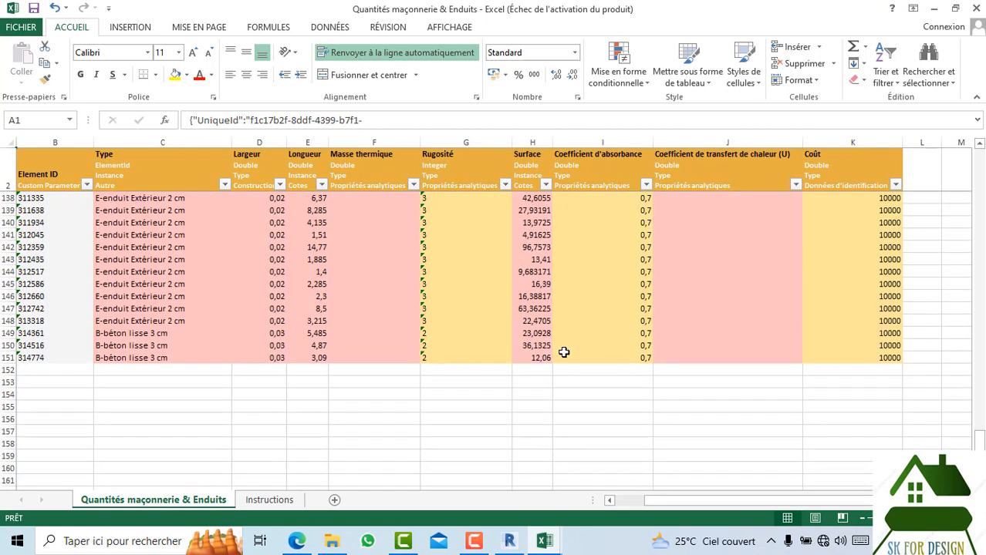
{"action": "scroll", "coordinate": [551, 379], "scroll_direction": "up", "scroll_amount": 2}
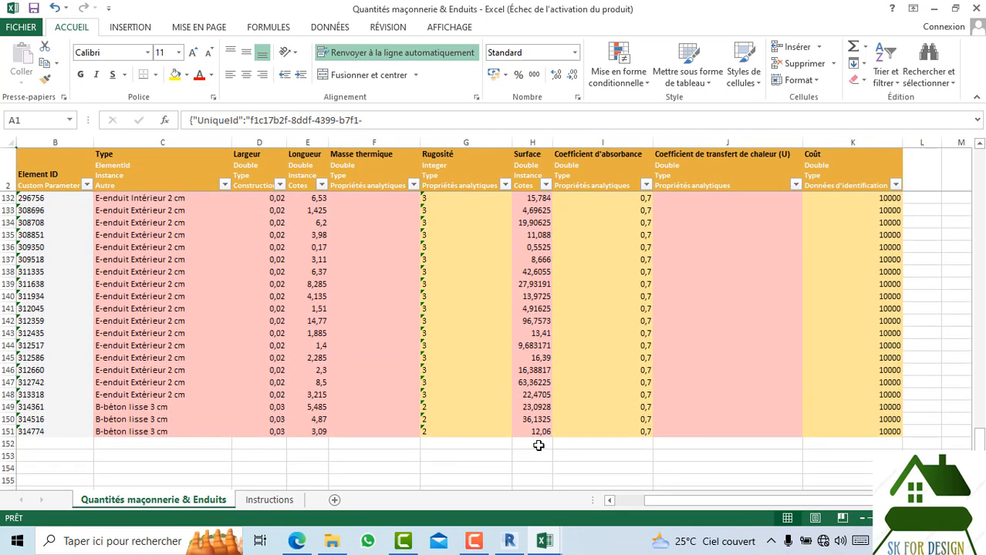
- Total the Surface column in H153 with the formula =SOMME(H3:H151)
{"action": "left_click", "coordinate": [538, 446]}
{"action": "left_click", "coordinate": [538, 457]}
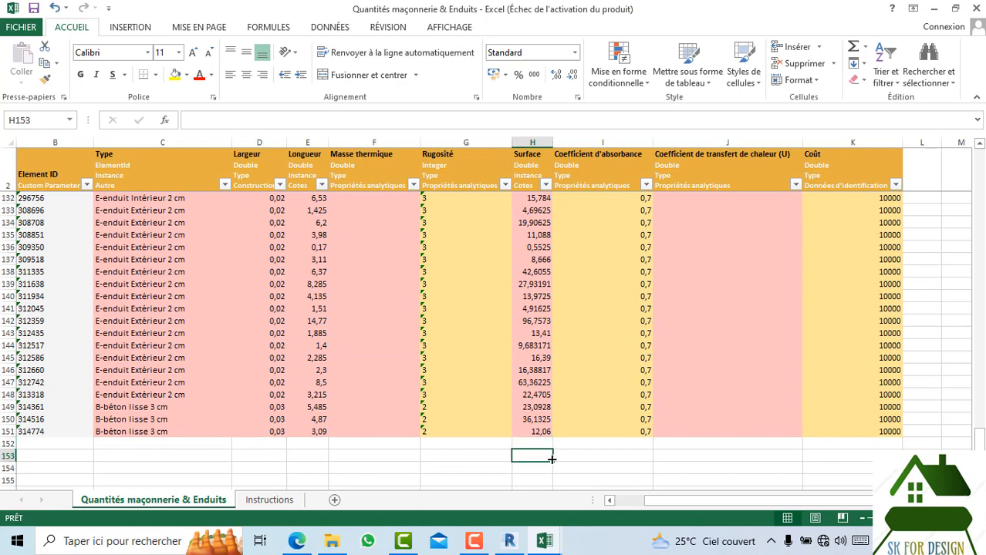
{"action": "type", "text": "às"}
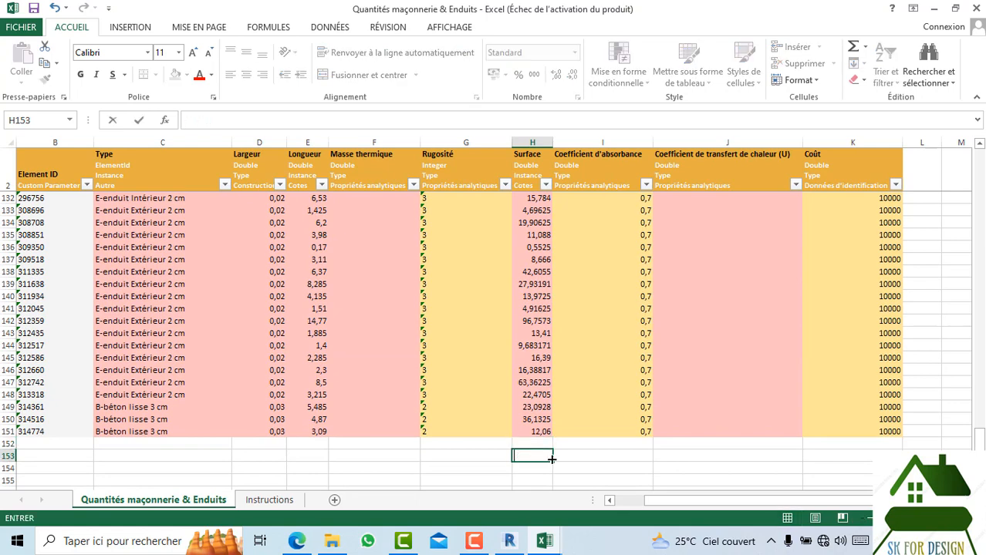
{"action": "type", "text": "="}
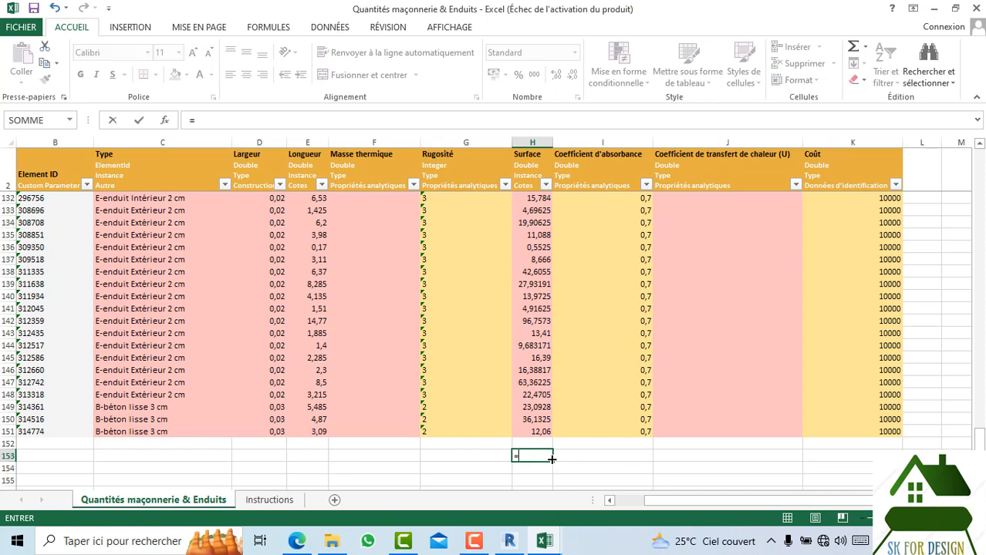
{"action": "type", "text": "som"}
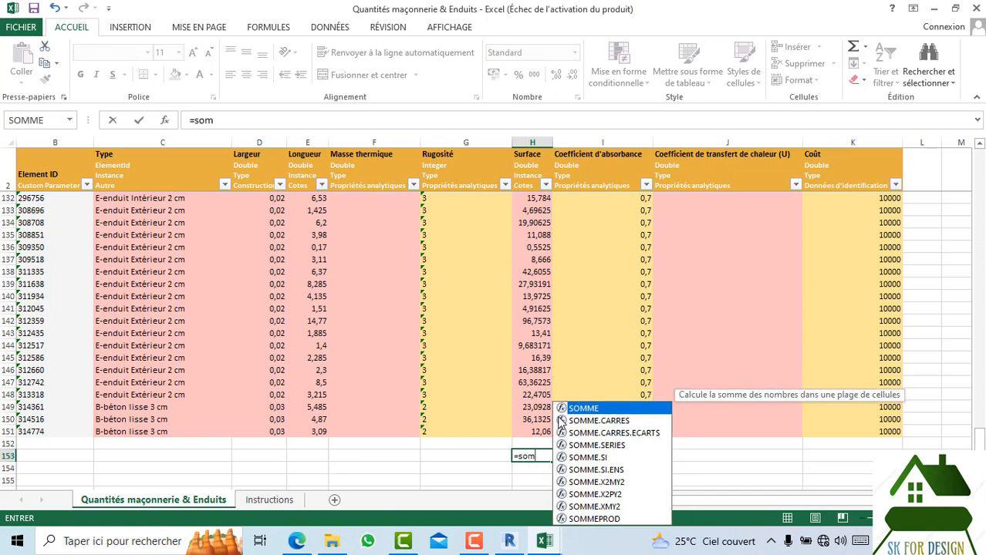
{"action": "double_click", "coordinate": [586, 409]}
{"action": "scroll", "coordinate": [556, 348], "scroll_direction": "up", "scroll_amount": 20}
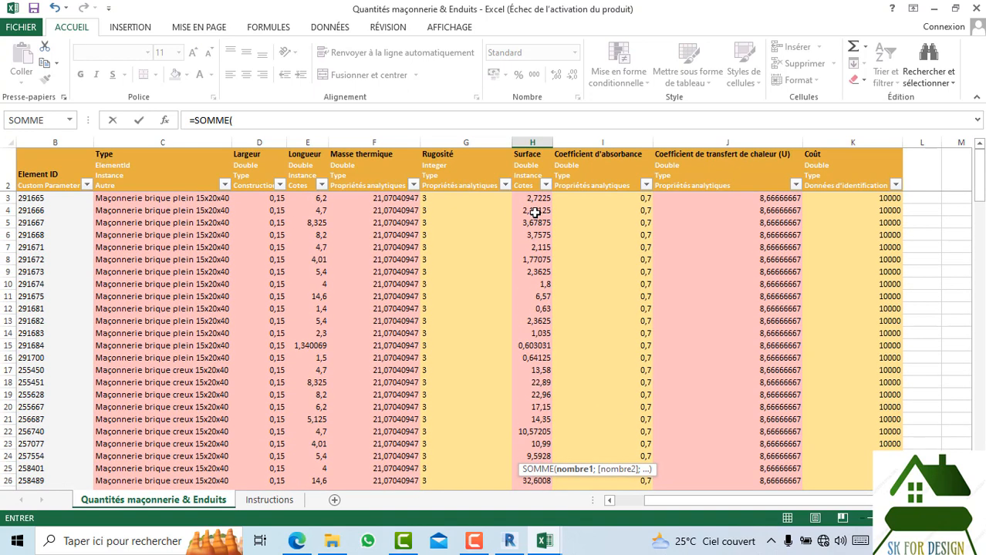
{"action": "left_click_drag", "start_coordinate": [538, 199], "coordinate": [543, 168]}
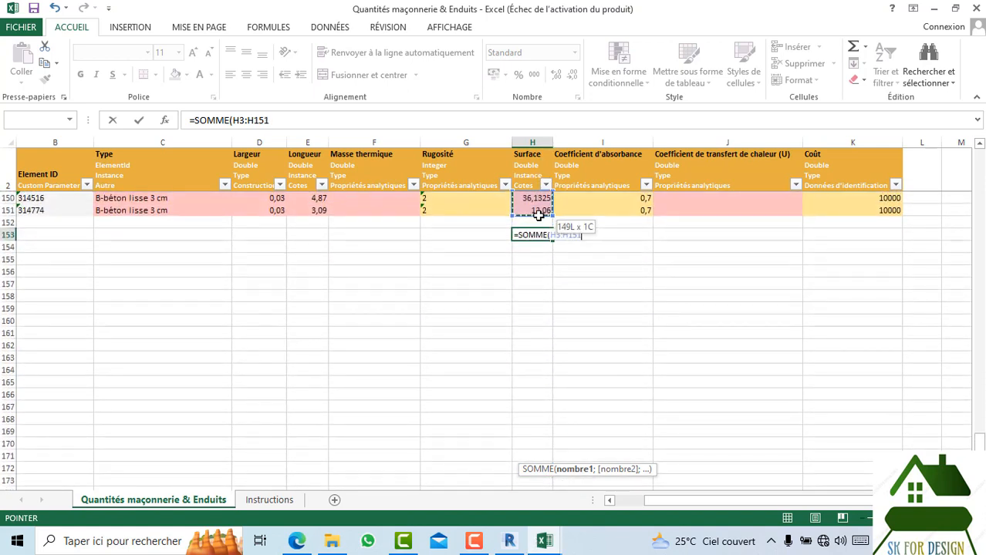
{"action": "left_click_drag", "start_coordinate": [539, 216], "coordinate": [539, 215]}
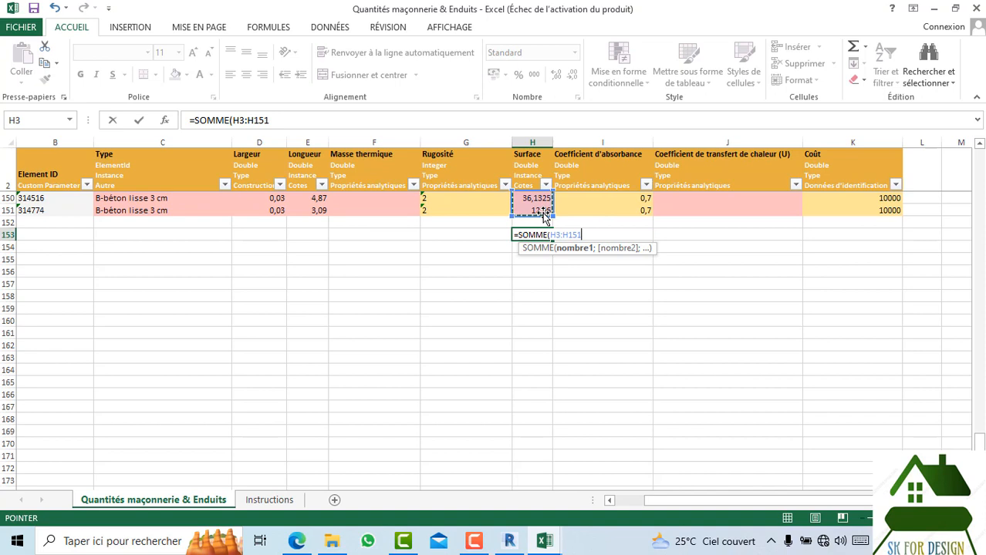
{"action": "key", "text": "Return"}
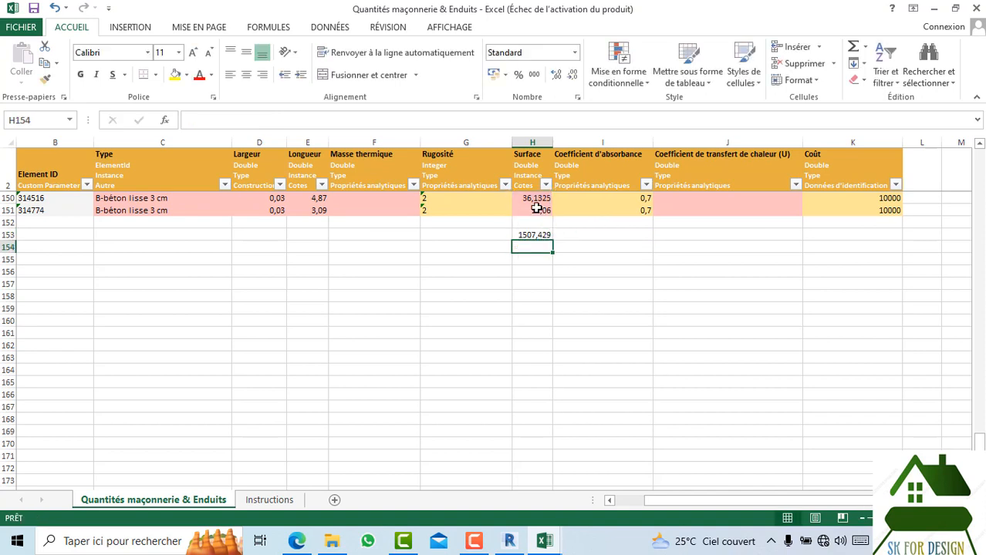
- Copy the H153 sum formula across row 153 to I153 through K153, up to the Coût column
{"action": "left_click", "coordinate": [535, 234]}
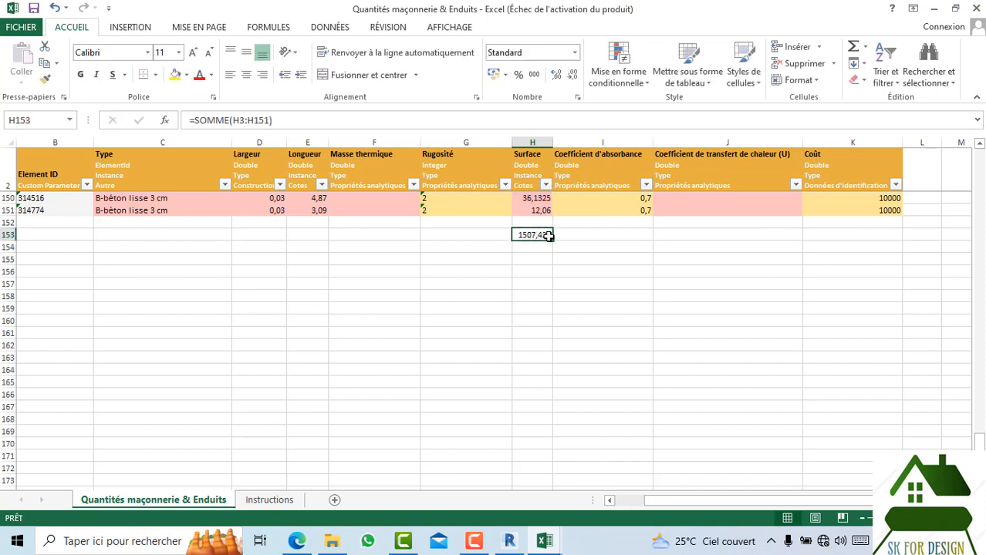
{"action": "left_click_drag", "start_coordinate": [556, 241], "coordinate": [870, 245]}
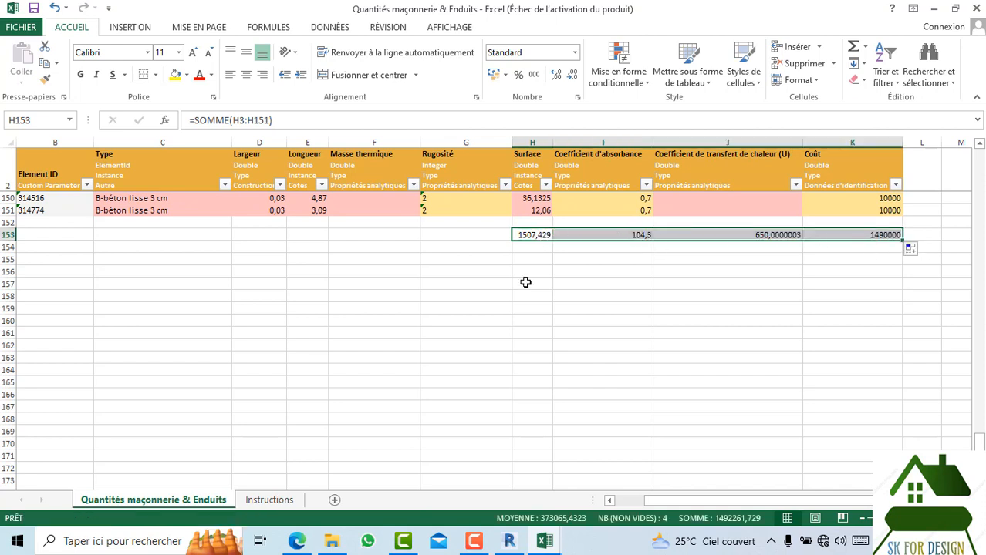
{"action": "left_click", "coordinate": [529, 307]}
{"action": "left_click", "coordinate": [533, 236]}
{"action": "scroll", "coordinate": [527, 283], "scroll_direction": "up", "scroll_amount": 3}
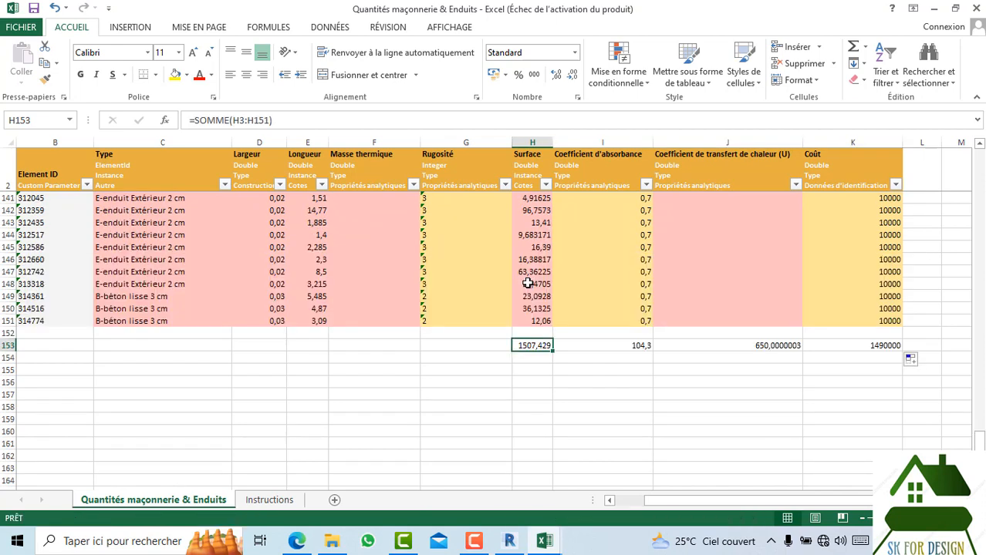
{"action": "left_click", "coordinate": [715, 374]}
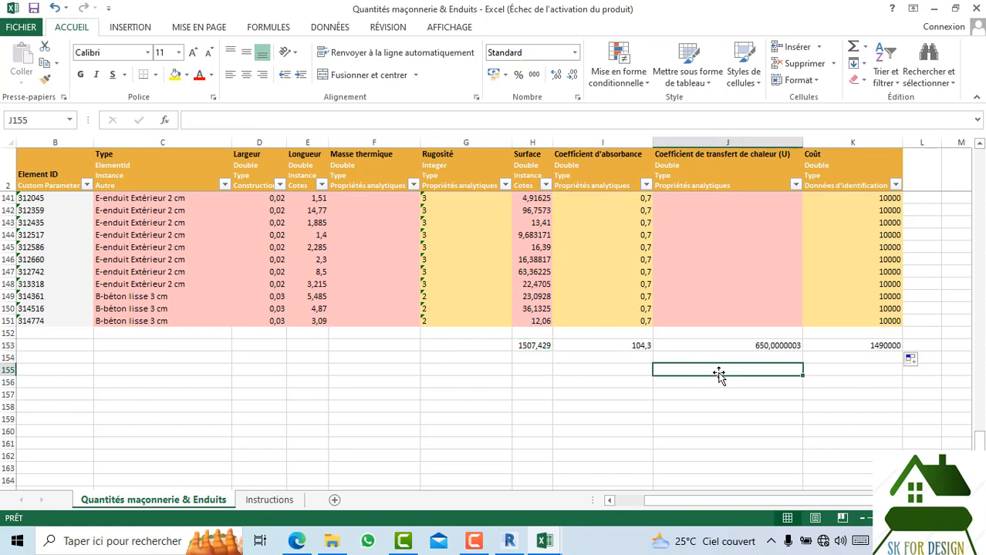
- Review the heat transfer coefficient, Coût and Surface values in the masonry rows at the start of the table
{"action": "scroll", "coordinate": [699, 371], "scroll_direction": "up", "scroll_amount": 15}
{"action": "scroll", "coordinate": [281, 327], "scroll_direction": "up", "scroll_amount": 9}
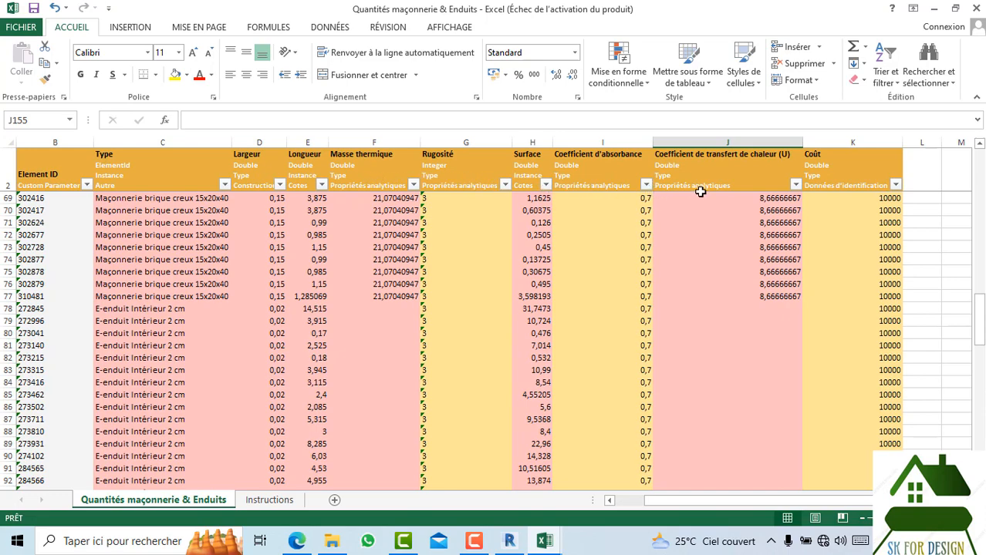
{"action": "scroll", "coordinate": [715, 193], "scroll_direction": "up", "scroll_amount": 18}
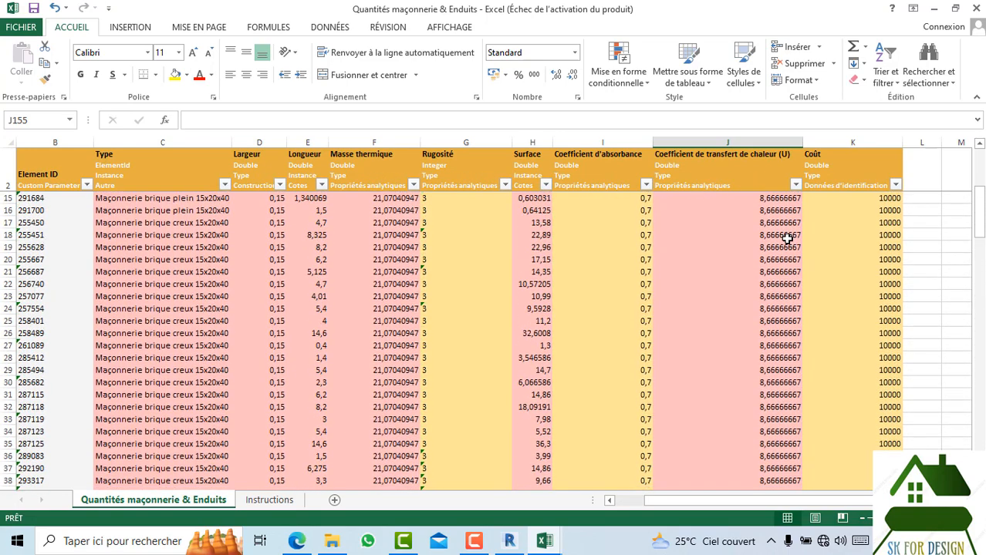
{"action": "scroll", "coordinate": [760, 262], "scroll_direction": "up", "scroll_amount": 4}
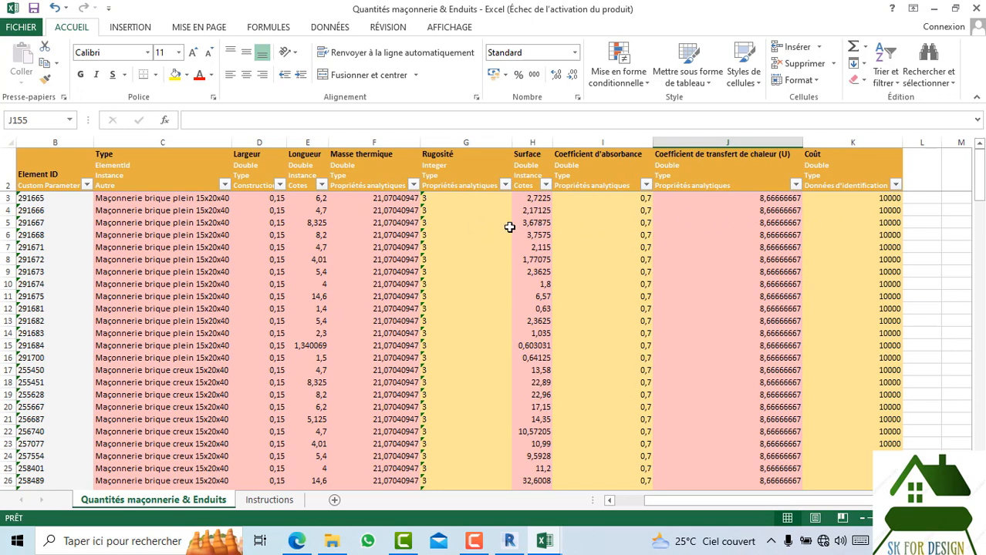
{"action": "scroll", "coordinate": [426, 277], "scroll_direction": "down", "scroll_amount": 4}
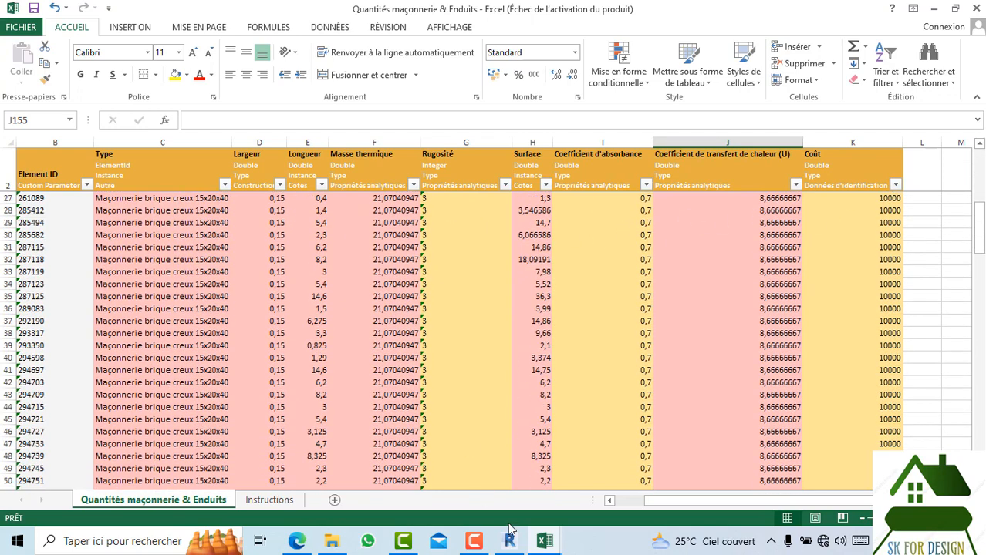
- Switch to Revit and examine the culvert's reinforcement in the 3D view from a higher angle, both close up and as a whole
{"action": "left_click", "coordinate": [510, 540]}
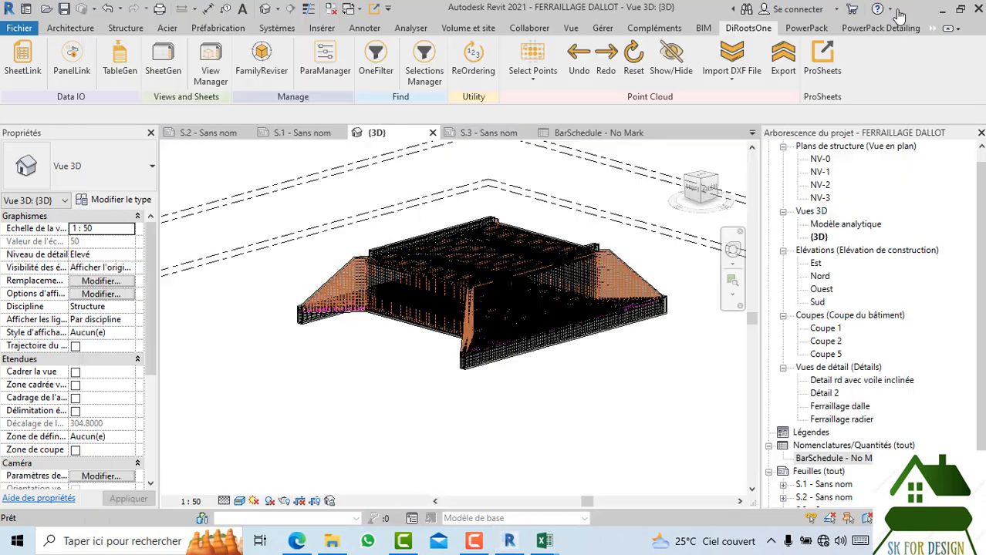
{"action": "left_click", "coordinate": [891, 11]}
{"action": "scroll", "coordinate": [530, 260], "scroll_direction": "up", "scroll_amount": 2}
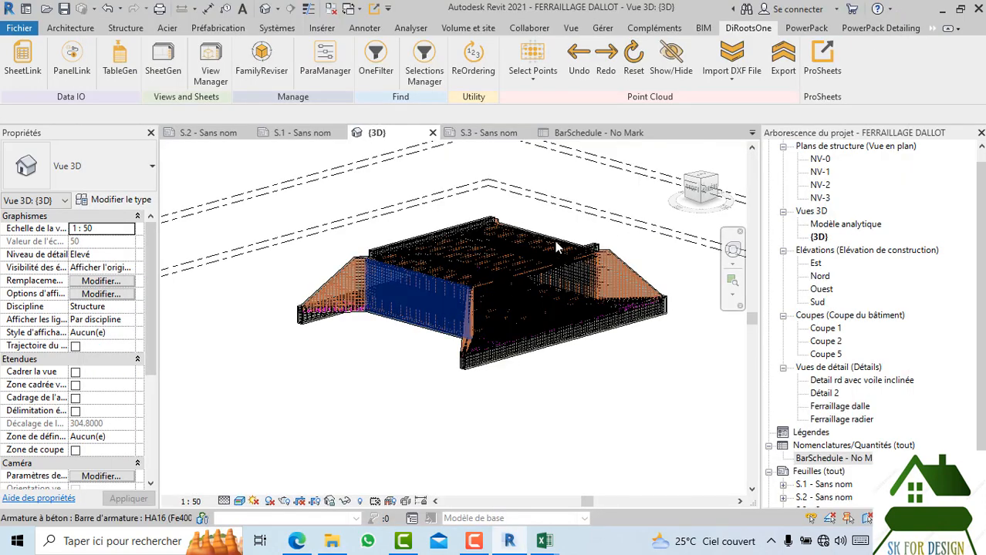
{"action": "left_click_drag", "start_coordinate": [709, 191], "coordinate": [721, 212]}
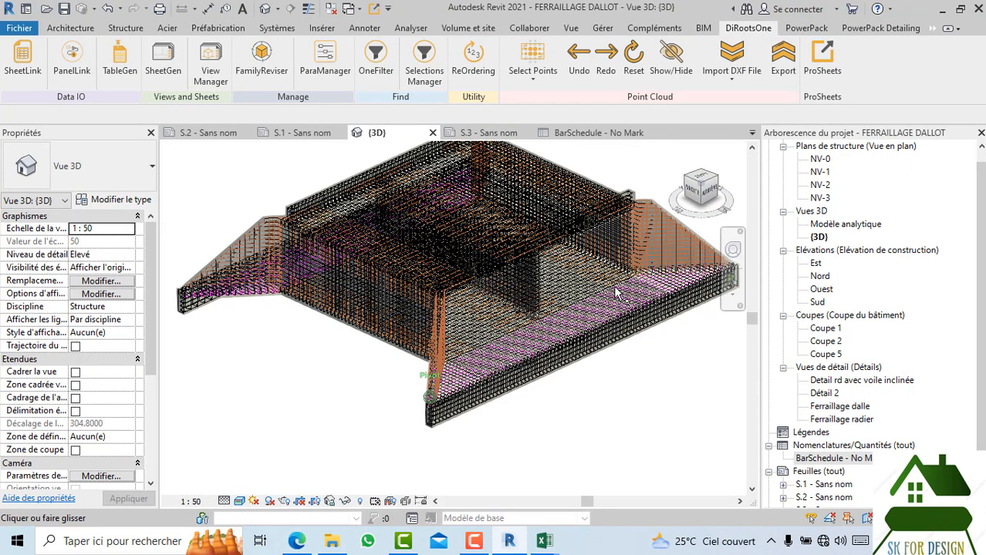
{"action": "scroll", "coordinate": [562, 297], "scroll_direction": "up", "scroll_amount": 2}
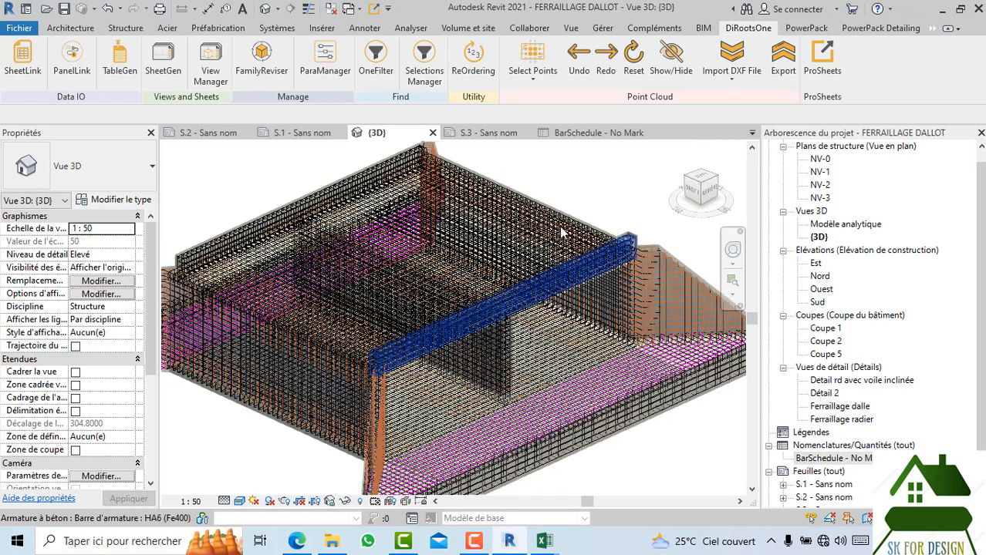
{"action": "scroll", "coordinate": [538, 206], "scroll_direction": "up", "scroll_amount": 2}
{"action": "scroll", "coordinate": [538, 206], "scroll_direction": "down", "scroll_amount": 4}
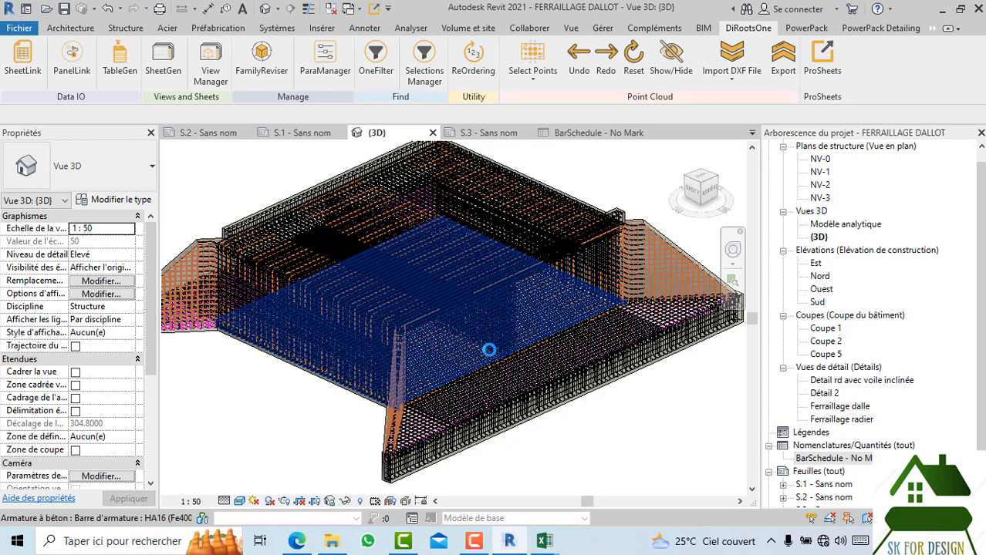
{"action": "scroll", "coordinate": [489, 349], "scroll_direction": "down", "scroll_amount": 5}
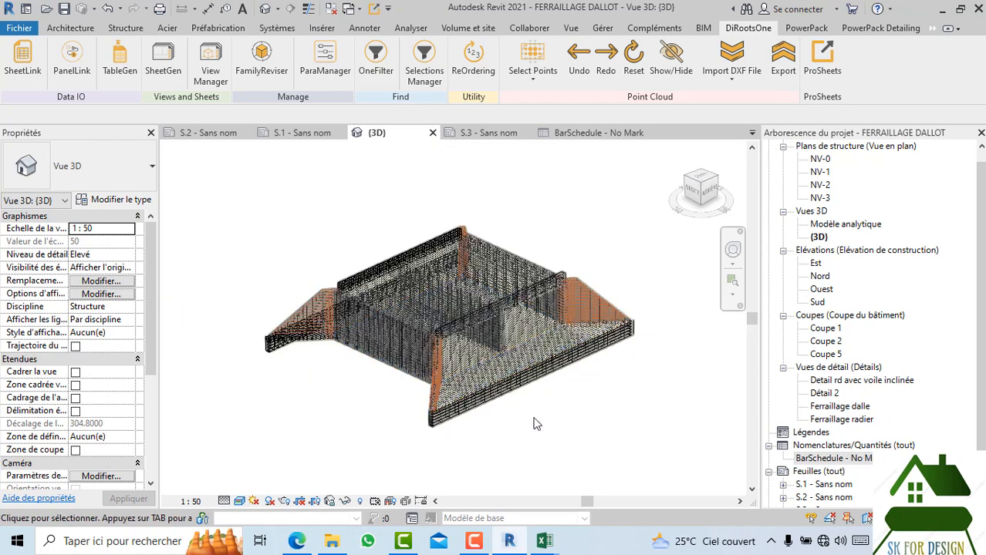
{"action": "scroll", "coordinate": [537, 424], "scroll_direction": "up", "scroll_amount": 2}
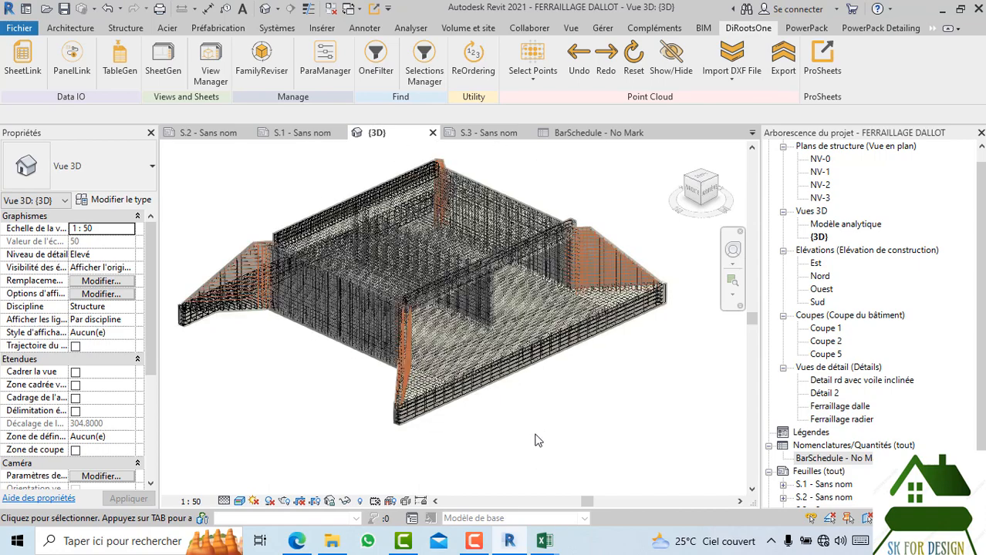